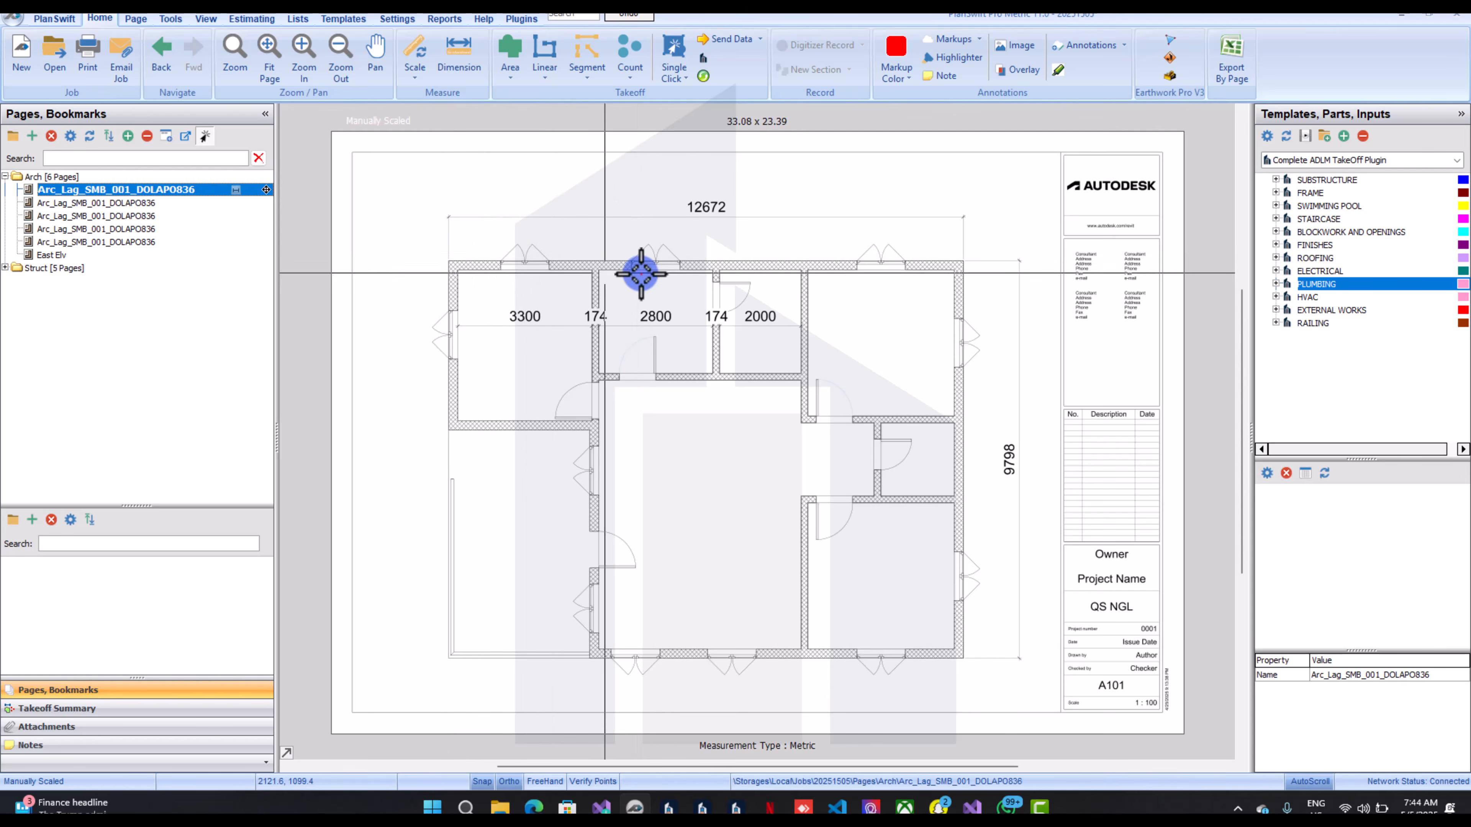
Expand the SUBSTRUCTURE templates and the STRIP FOUNDATION folder to reach the Girth template
left_click(1329, 181)
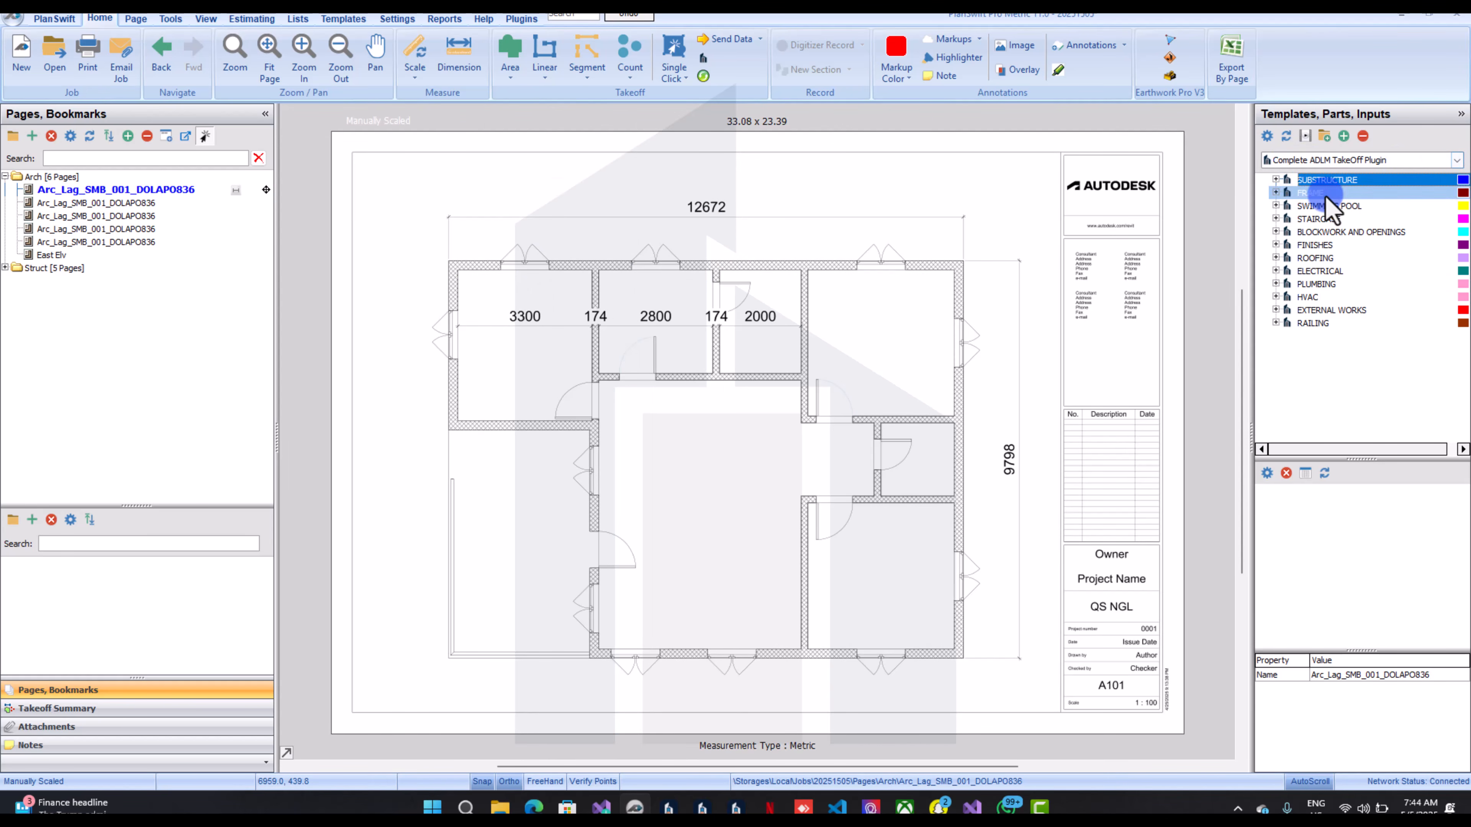
left_click(1276, 180)
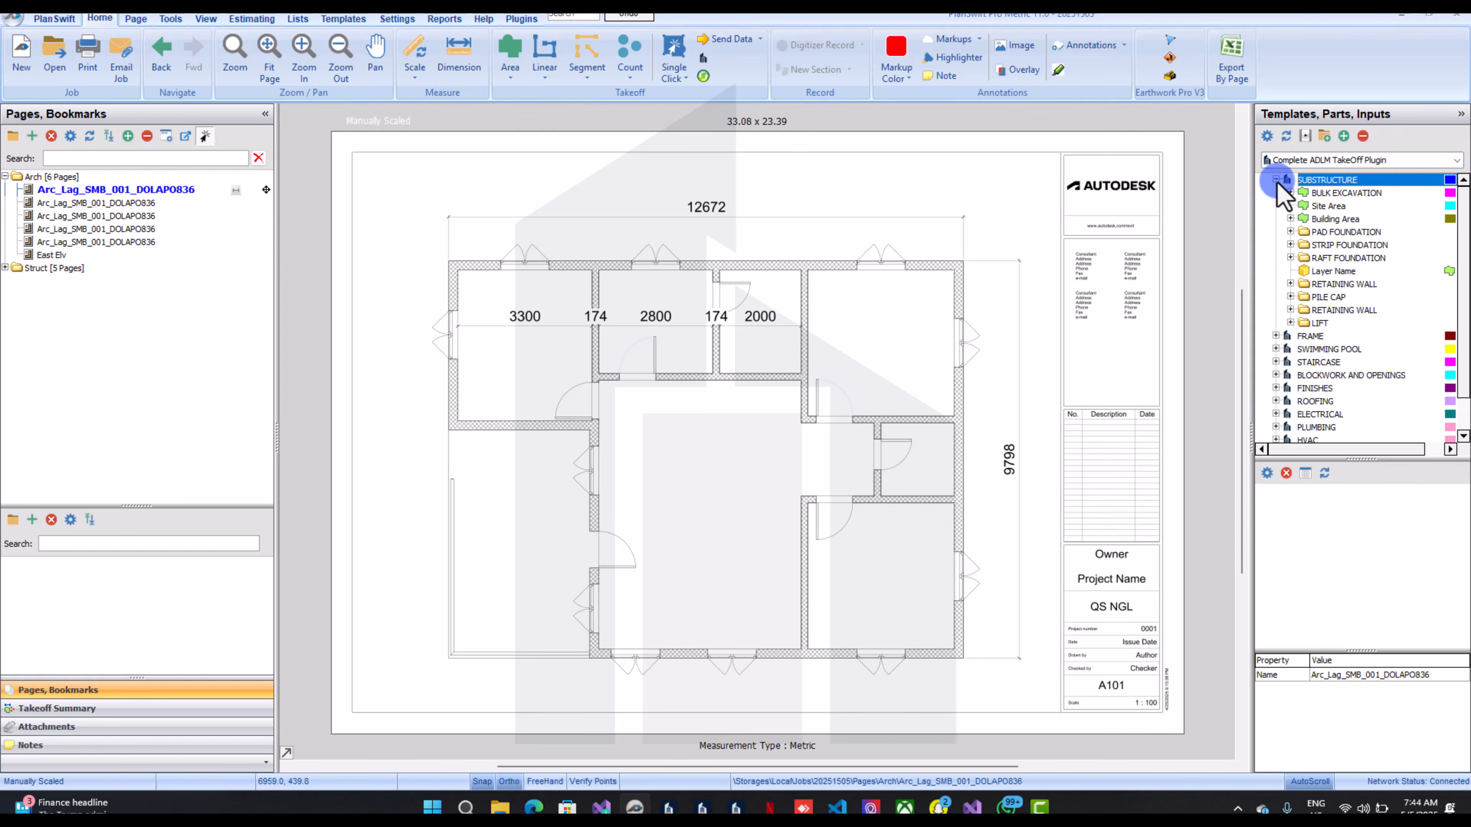
left_click(1291, 245)
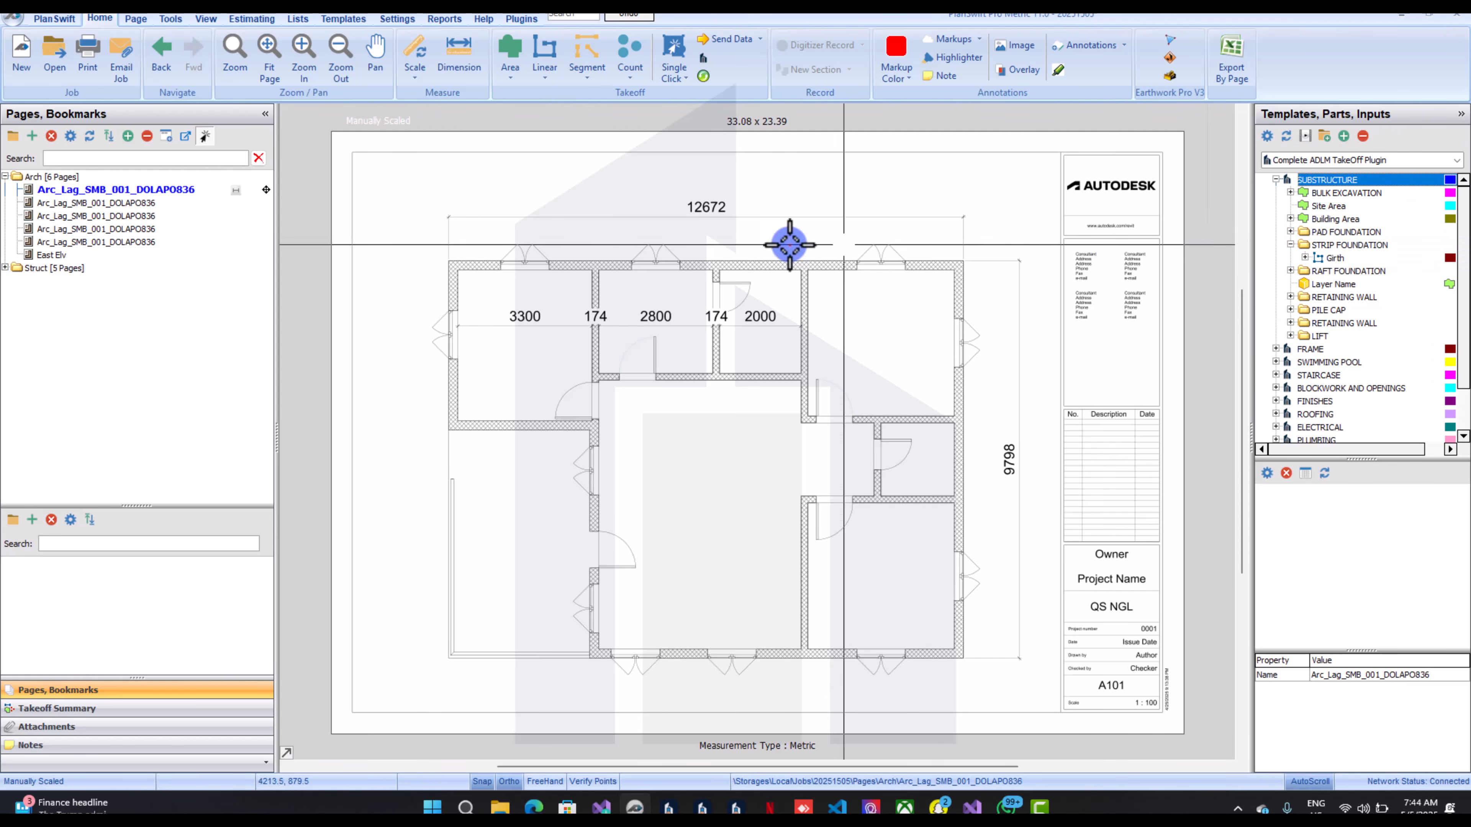
Calibrate the plan's horizontal scale to 12.672 m by picking both ends of the overall width dimension above the building
scroll(531, 275, "up", 1)
scroll(532, 275, "down", 1)
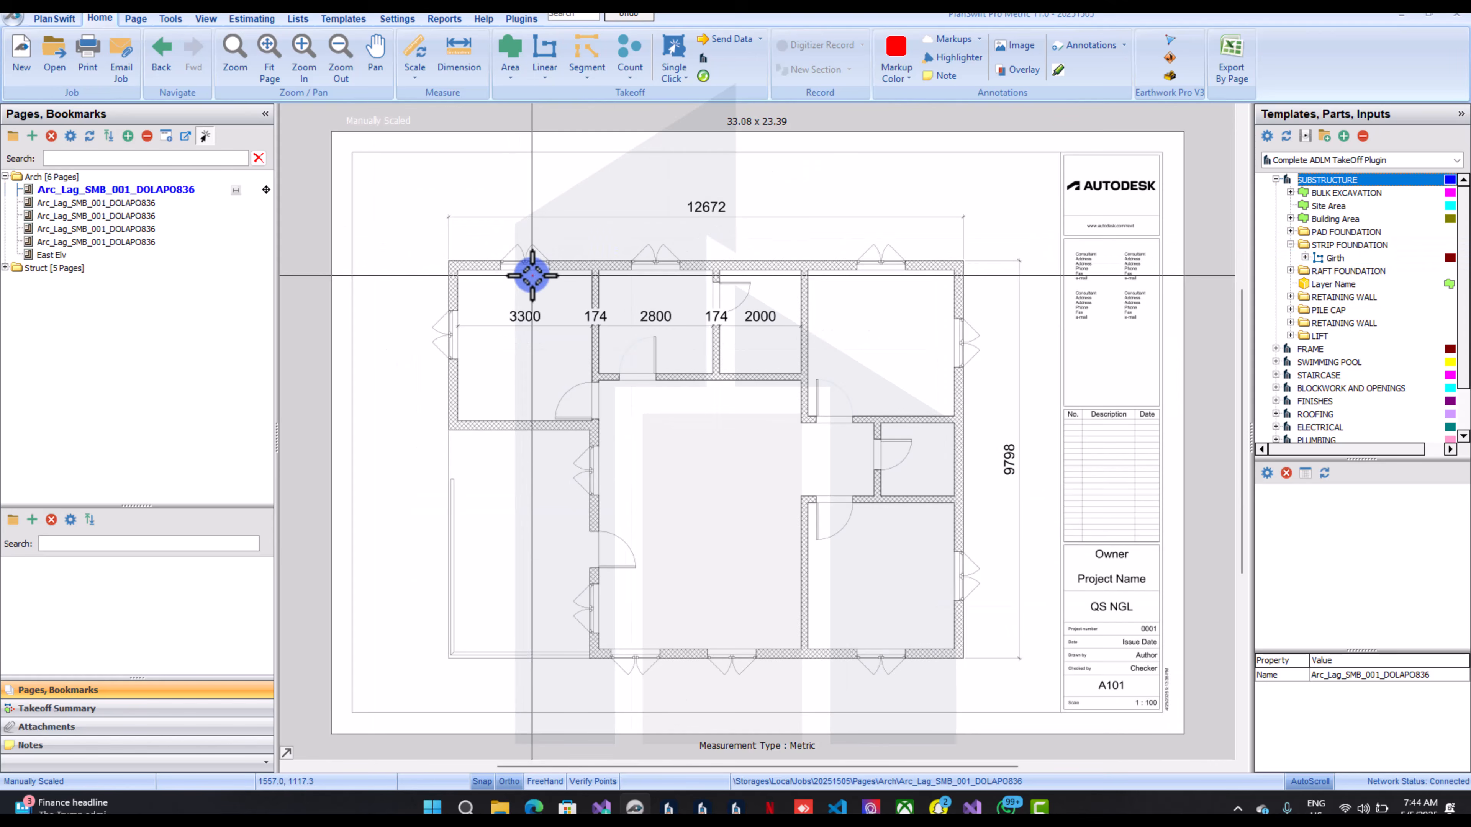
left_click(415, 52)
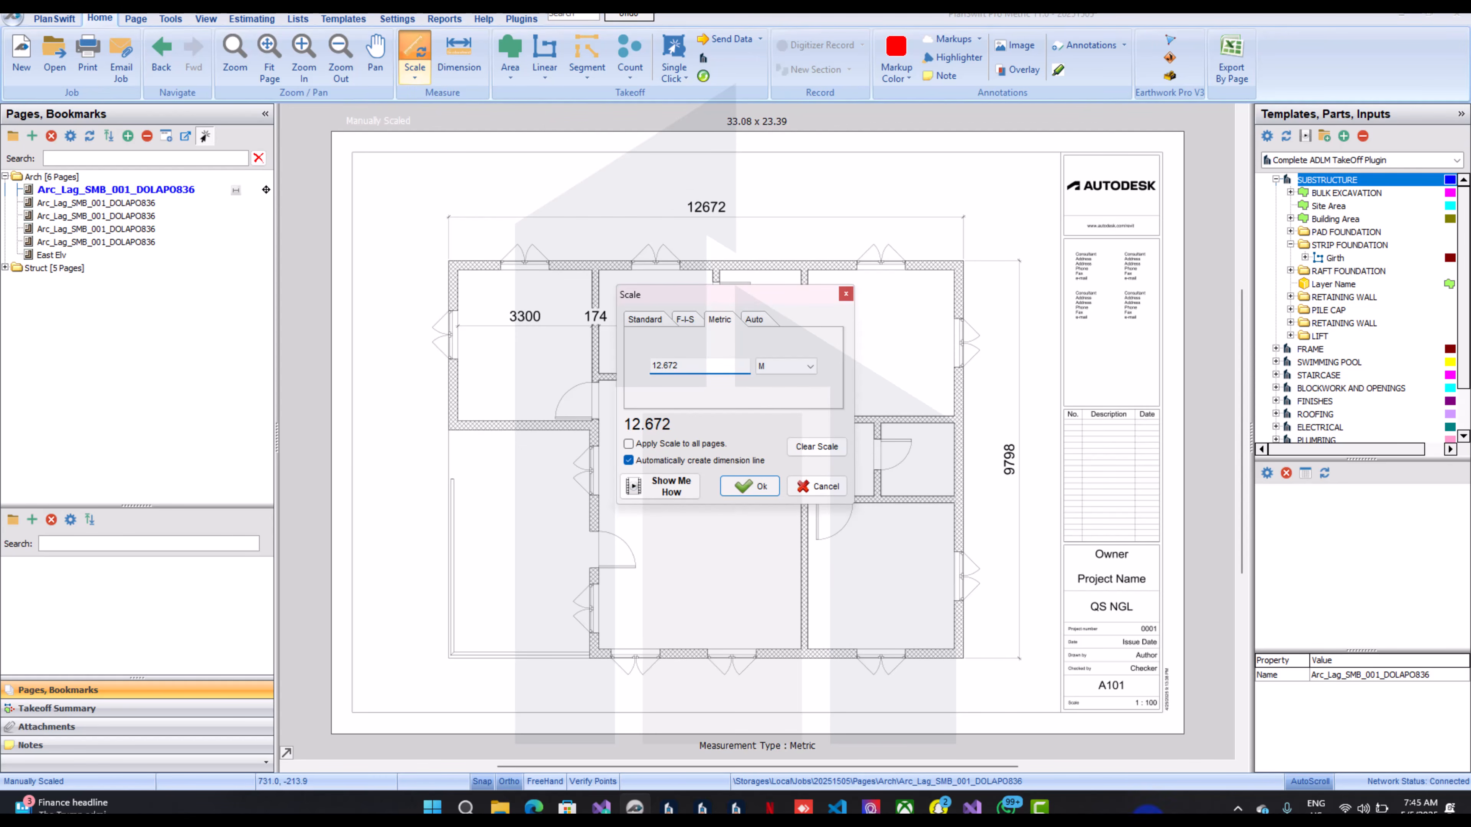
left_click(763, 487)
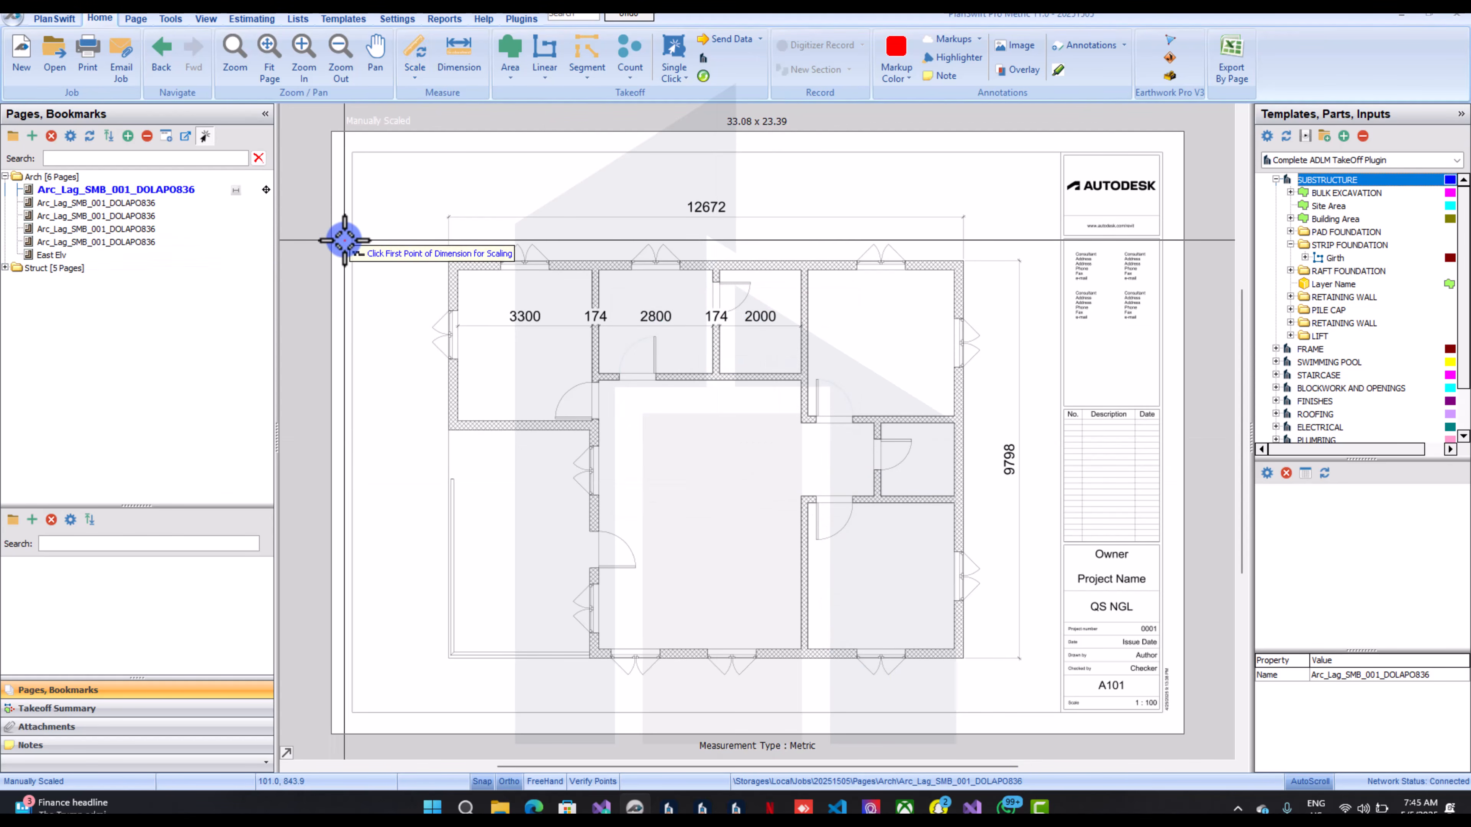
scroll(428, 208, "up", 3)
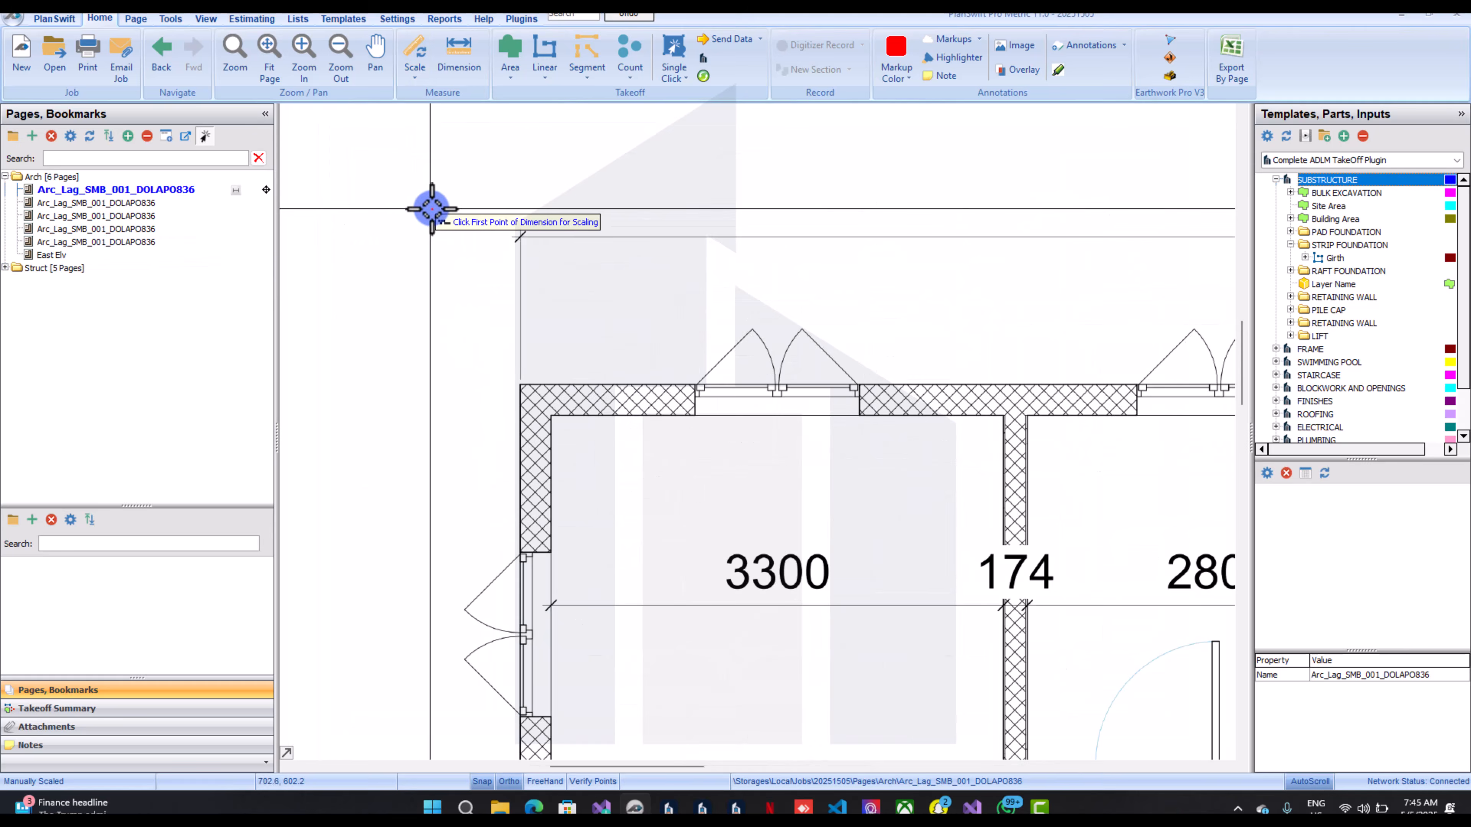
scroll(521, 237, "down", 3)
left_click(524, 234)
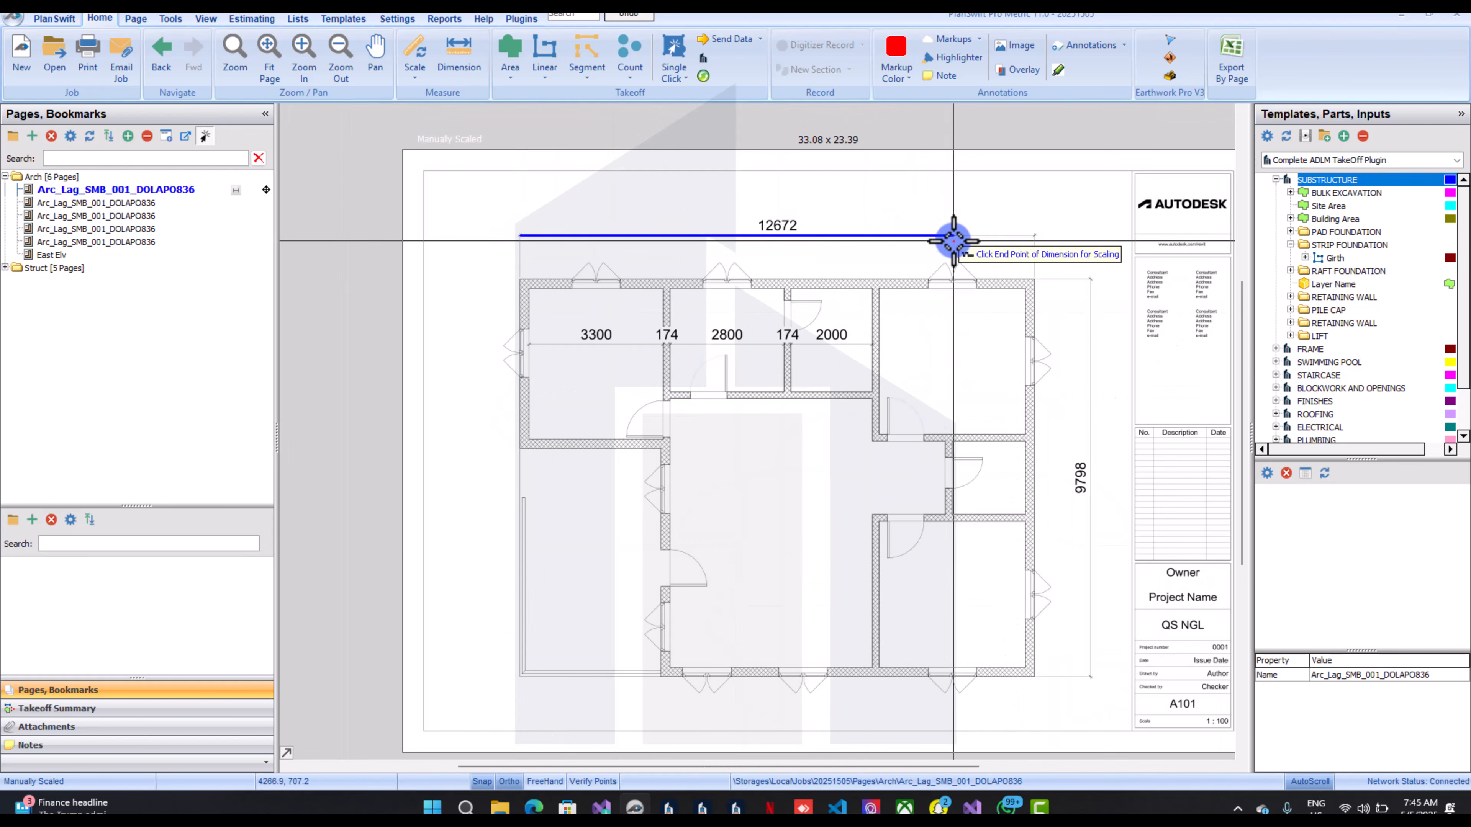
scroll(955, 237, "up", 3)
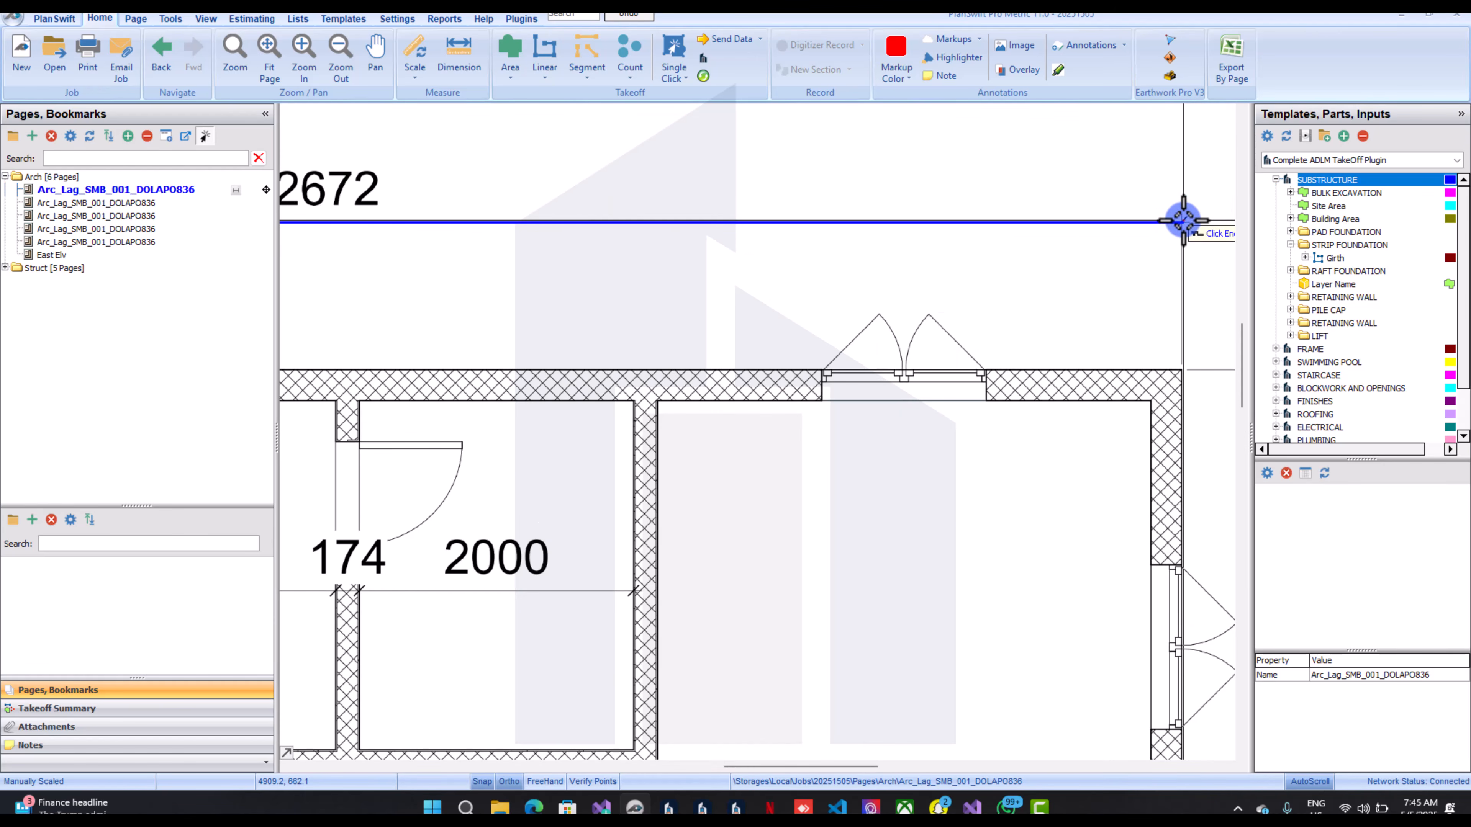
left_click(1181, 221)
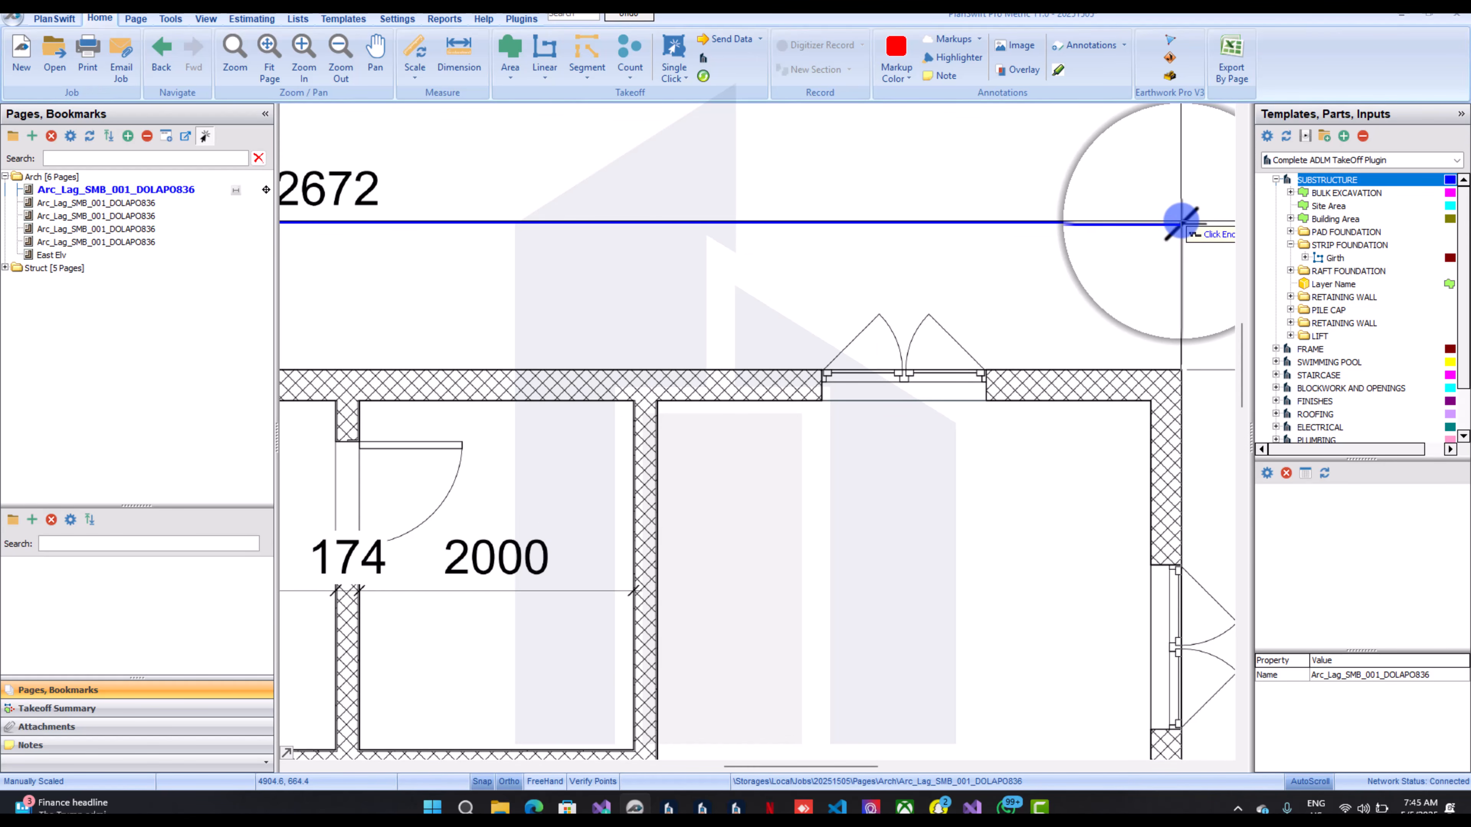
scroll(1149, 328, "down", 5)
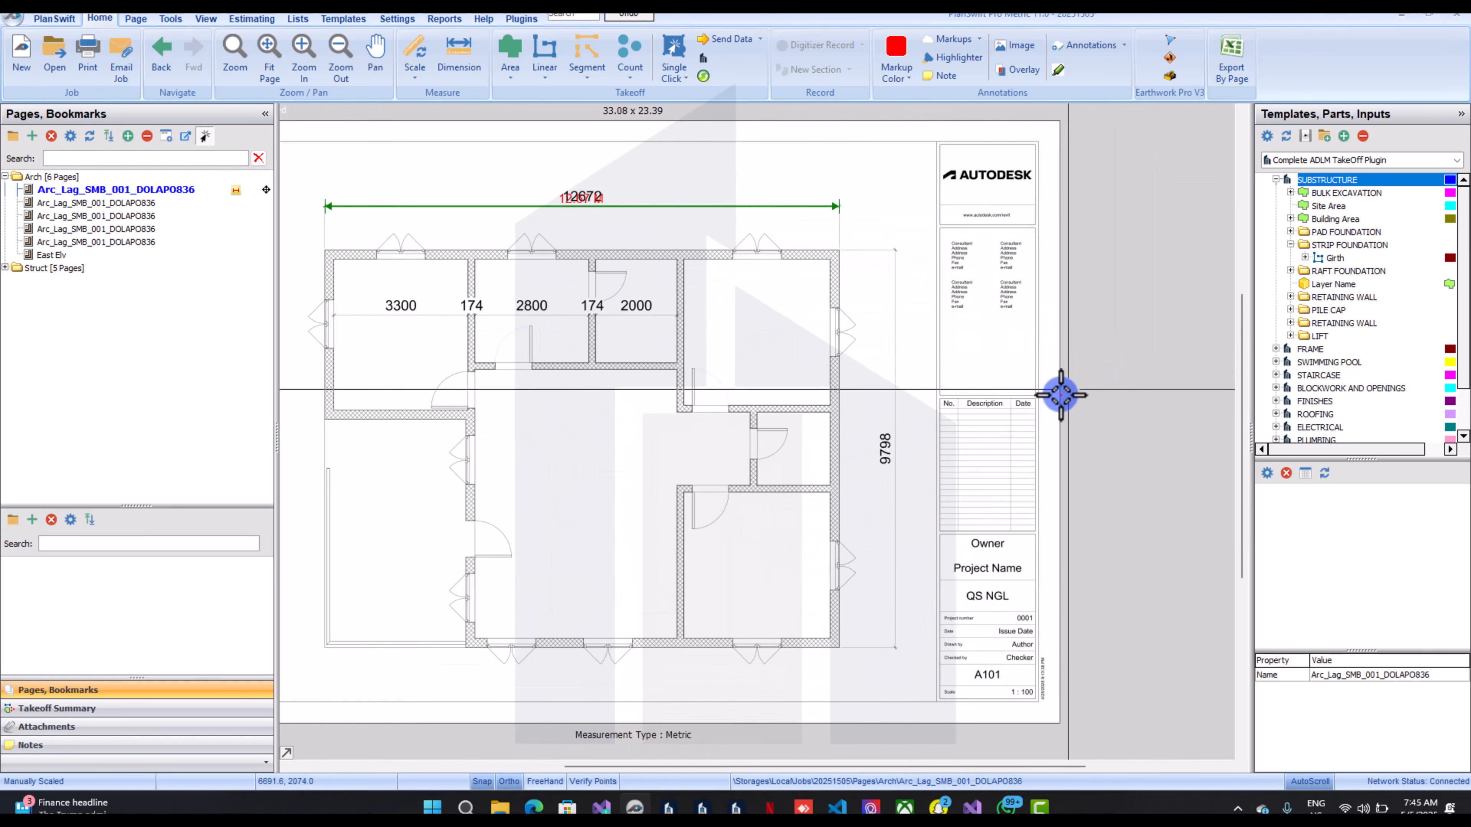
Calibrate the plan's vertical scale to 9.798 m by picking both ends of the overall height dimension beside the building
scroll(1061, 394, "up", 3)
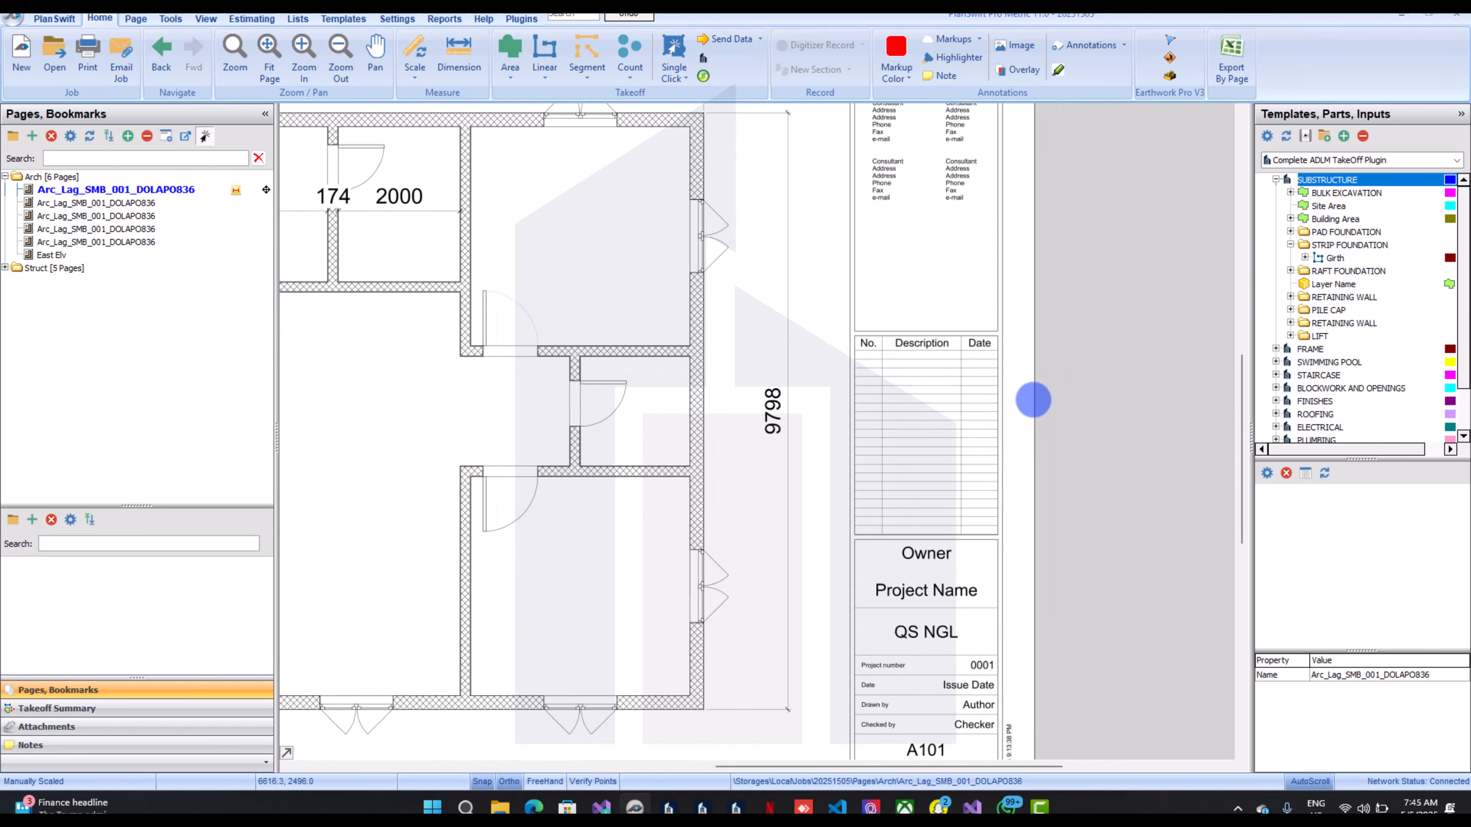
left_click(428, 57)
left_click_drag(738, 287, 561, 261)
type("9.")
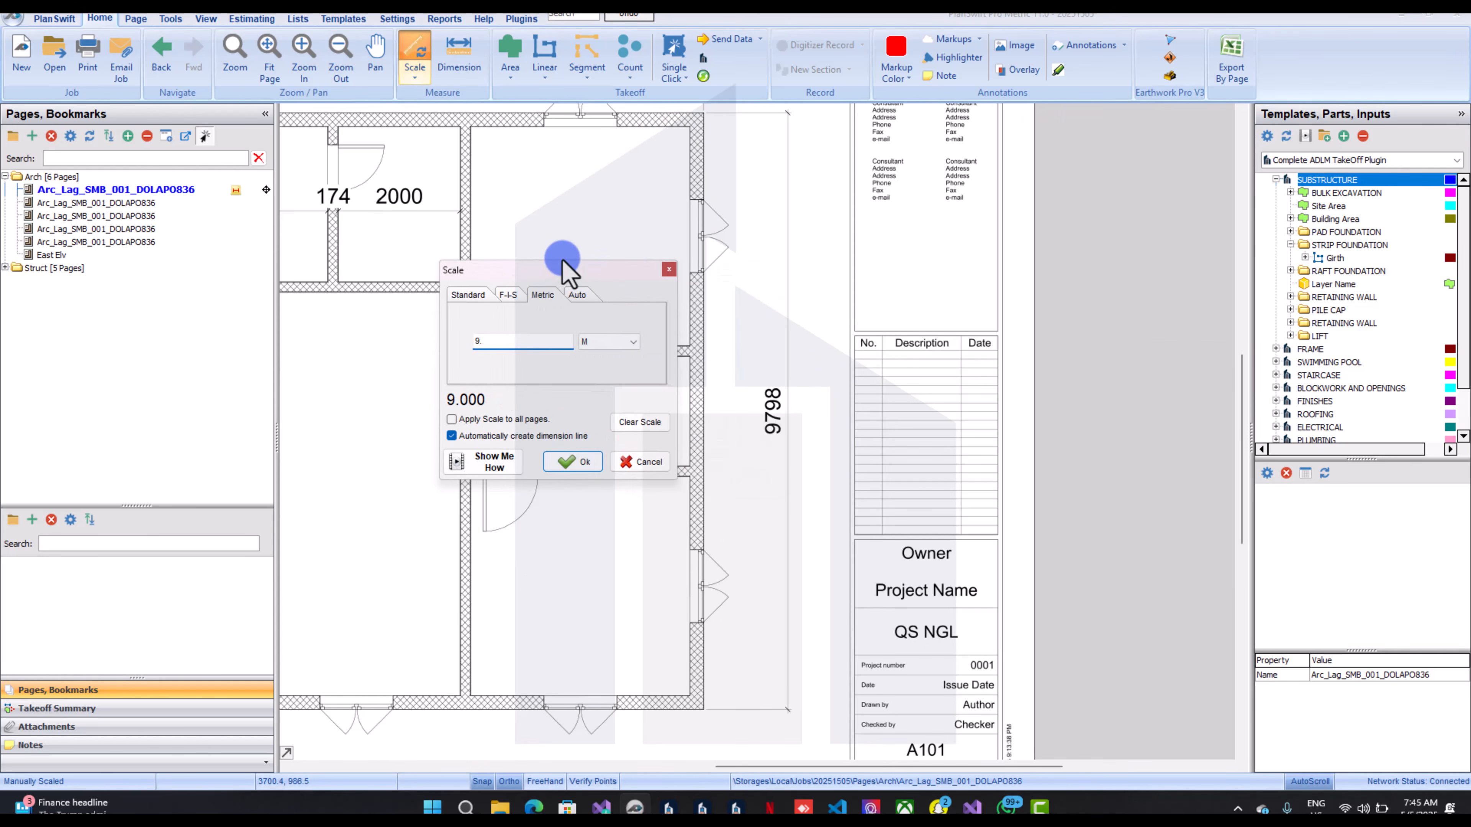
type("798")
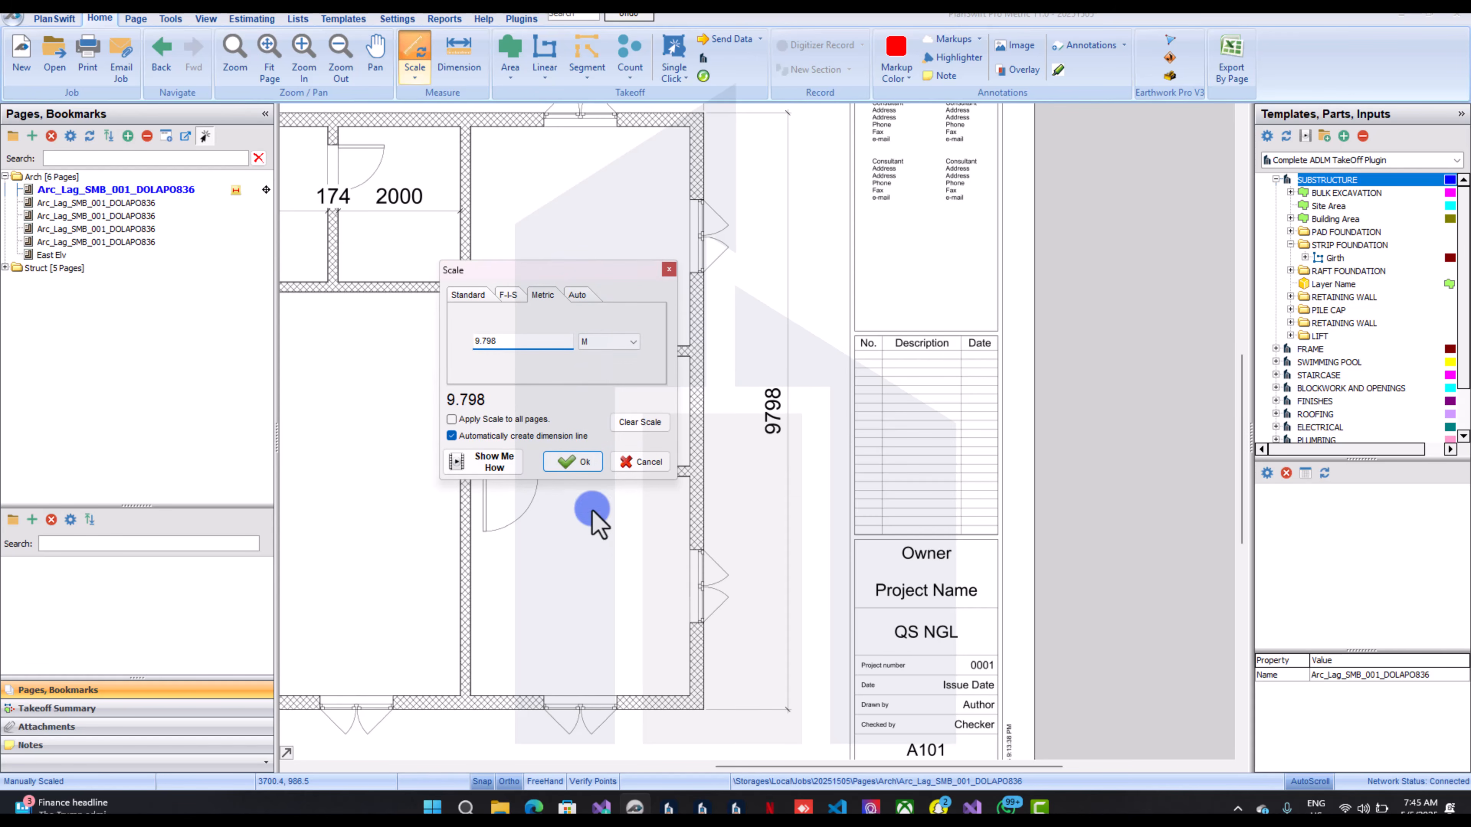
left_click(586, 462)
scroll(735, 696, "up", 5)
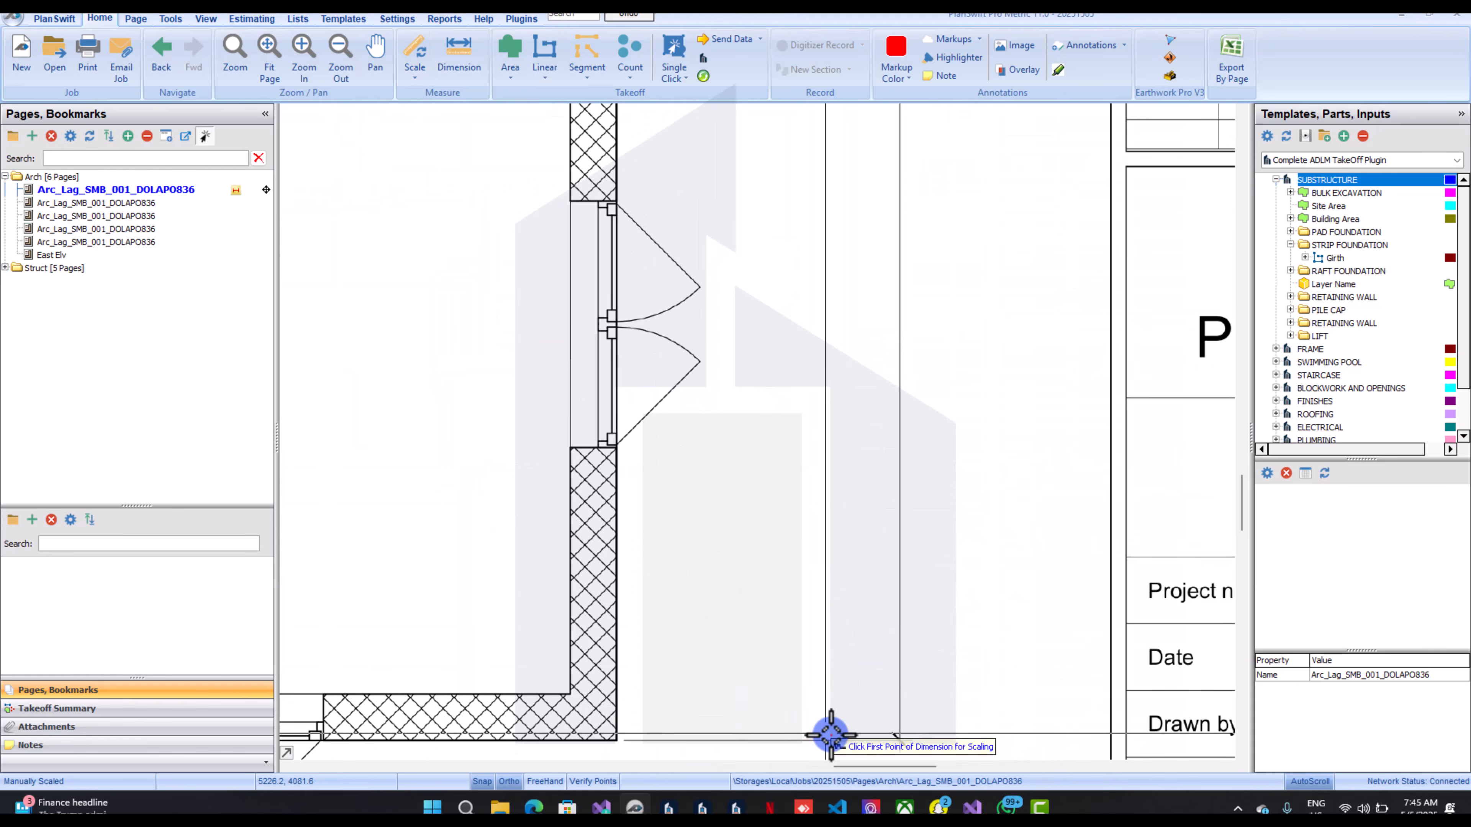
left_click(888, 742)
scroll(879, 526, "down", 5)
scroll(879, 338, "up", 5)
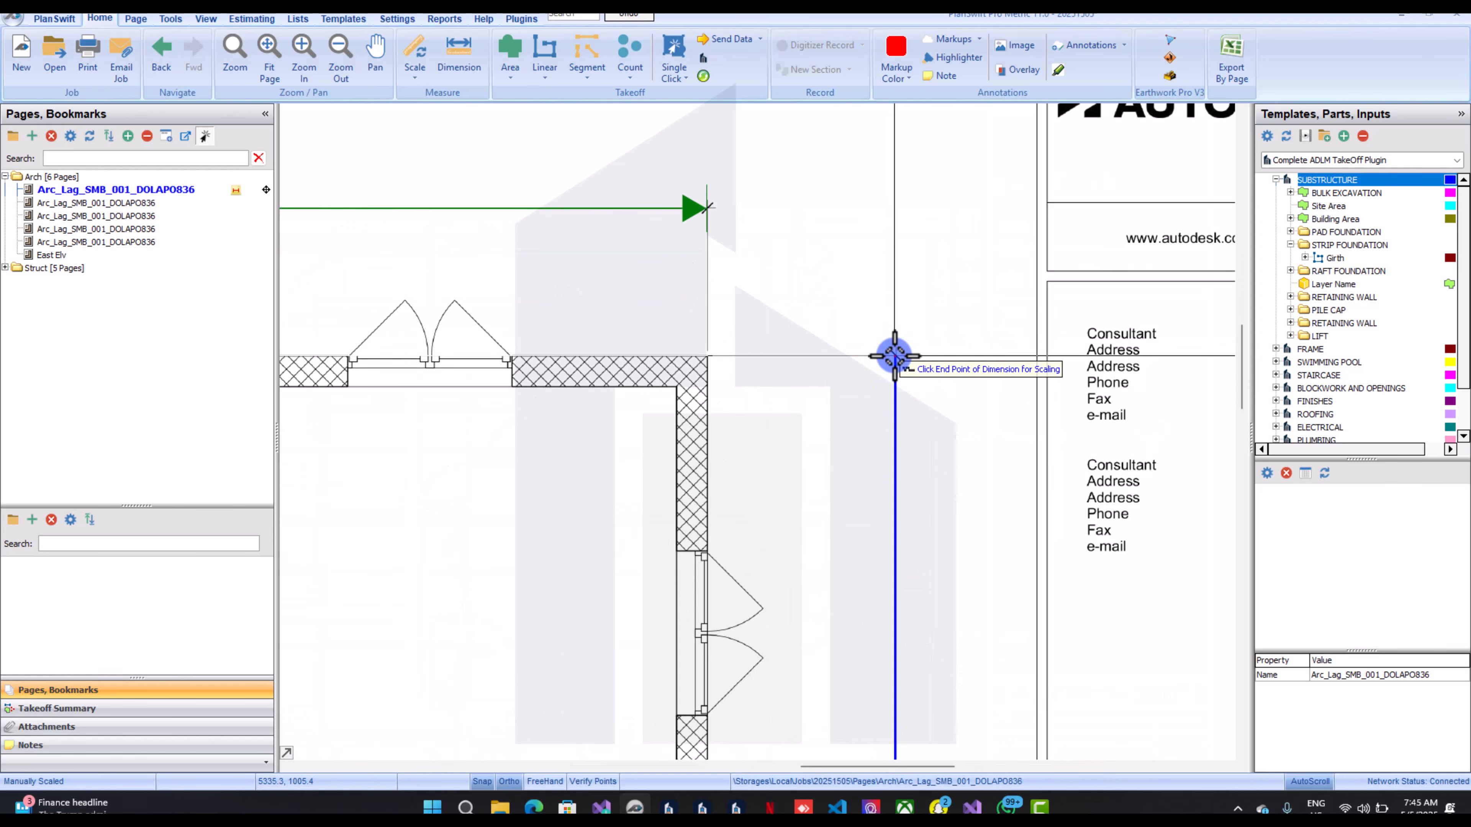
left_click(895, 358)
scroll(892, 365, "down", 4)
left_click_drag(879, 395, 871, 331)
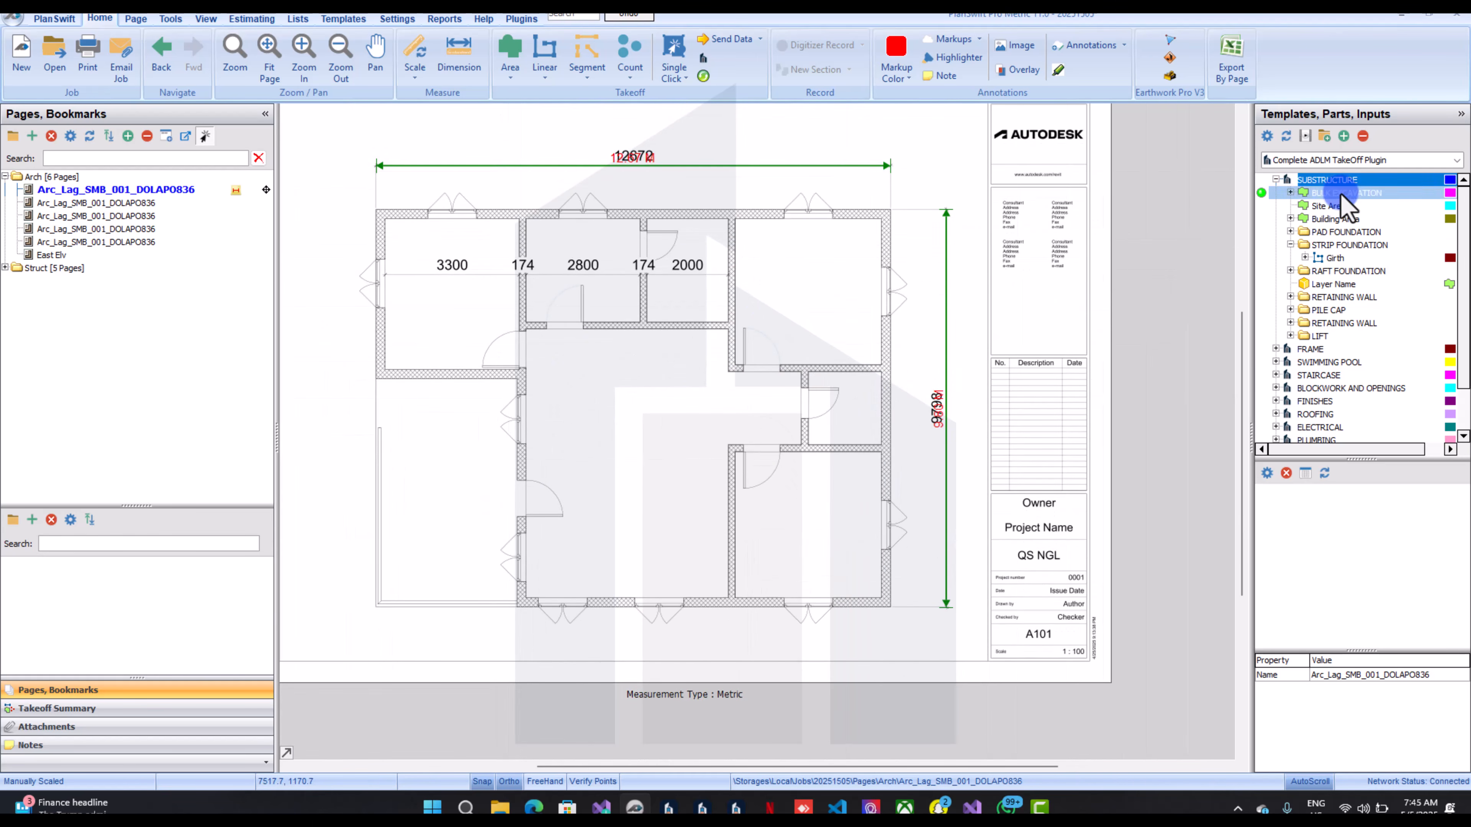
Start a Girth takeoff from the strip foundation template, assigning it to the Substructure folder
left_click(1293, 258)
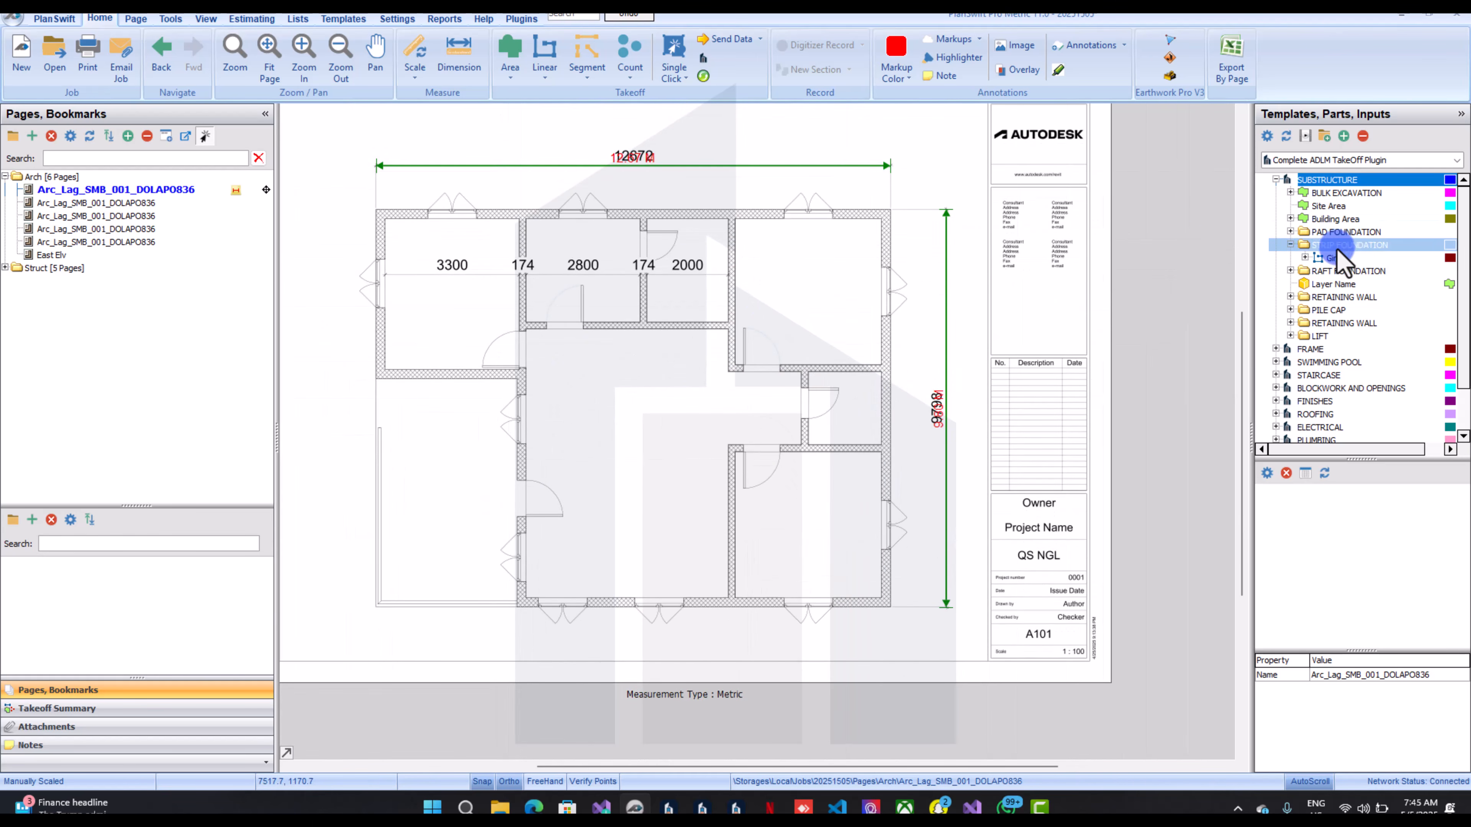
double_click(1264, 259)
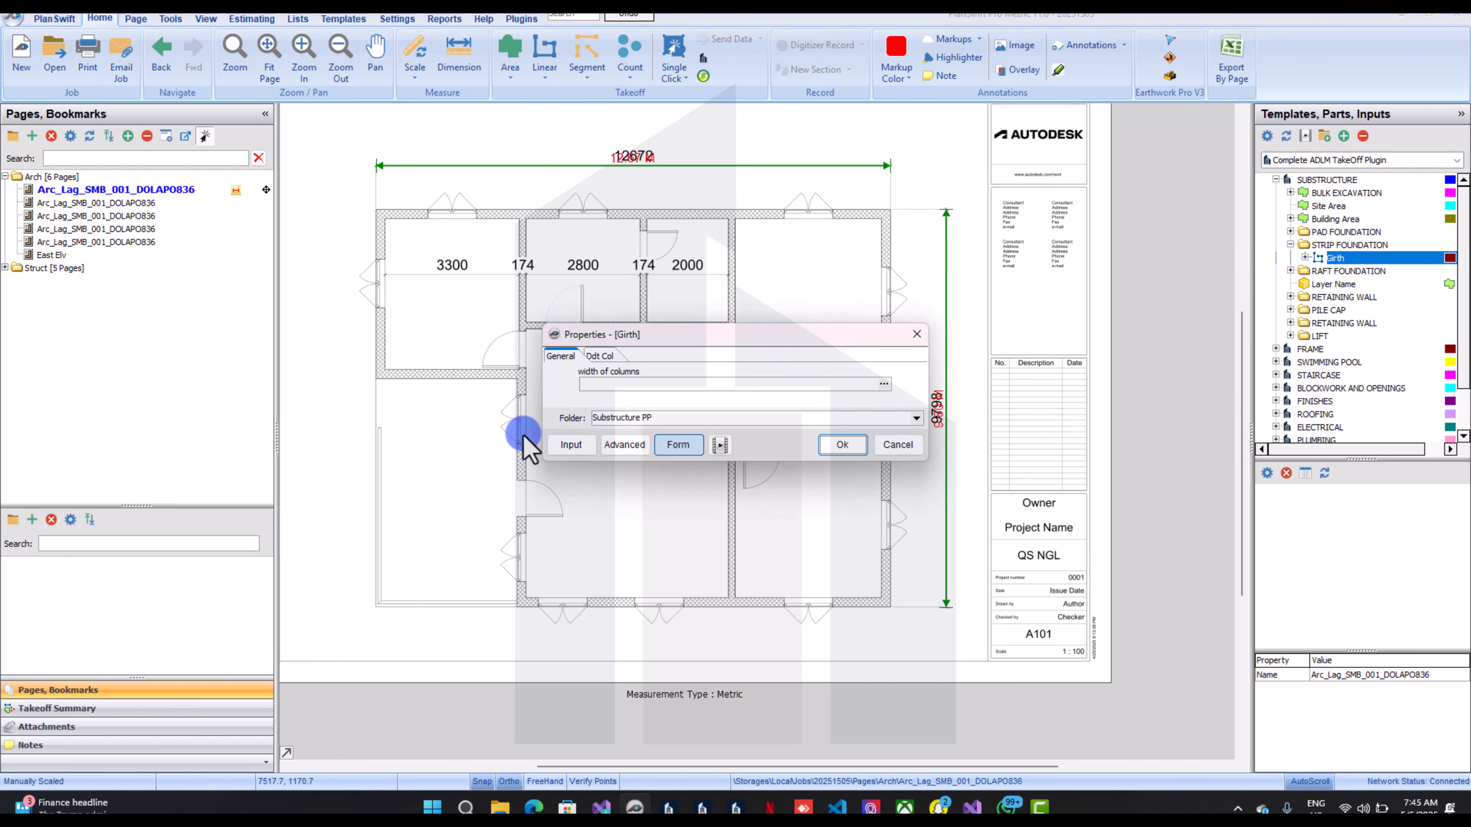
left_click(599, 386)
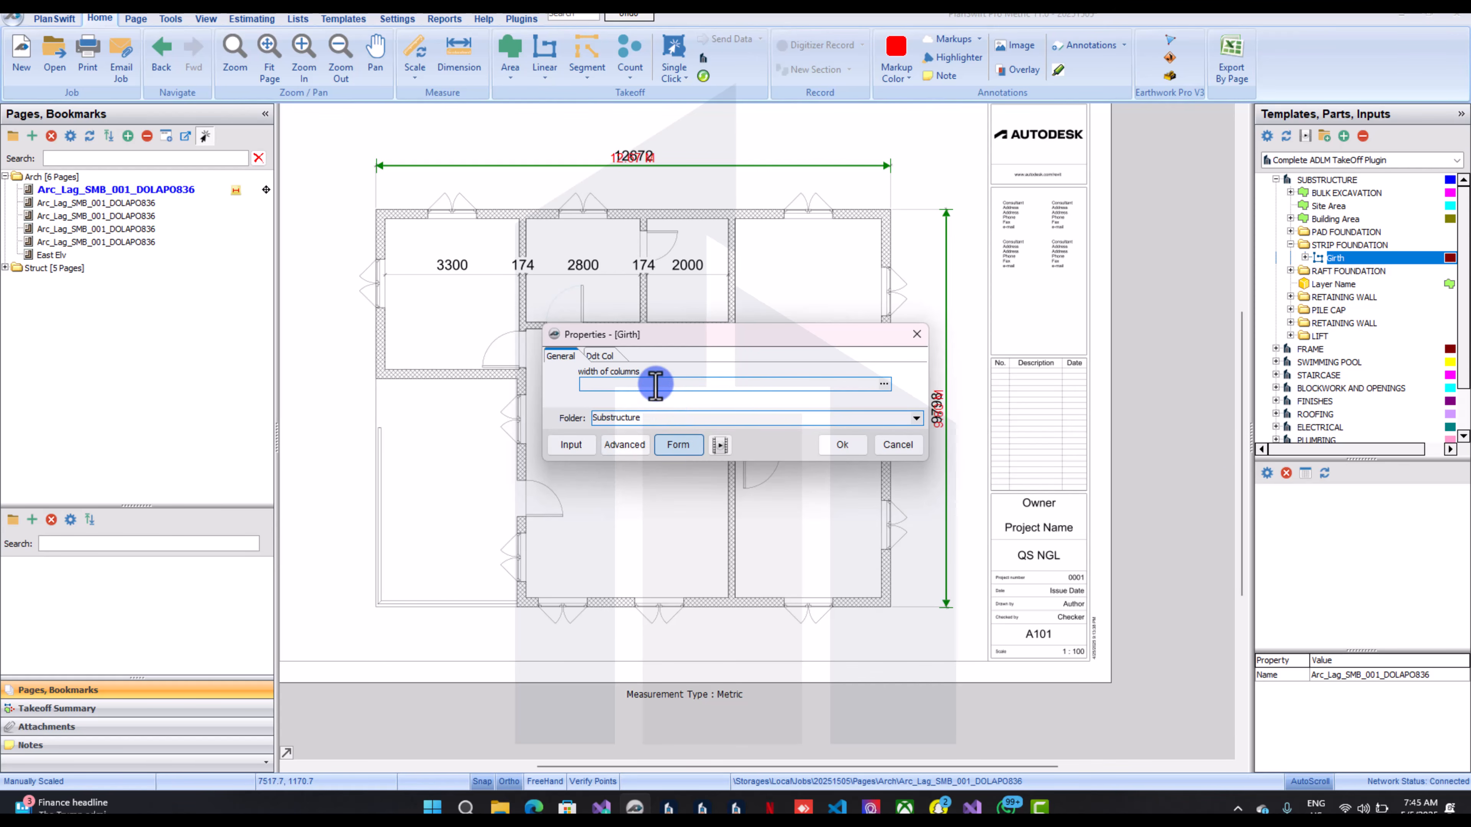
left_click(843, 448)
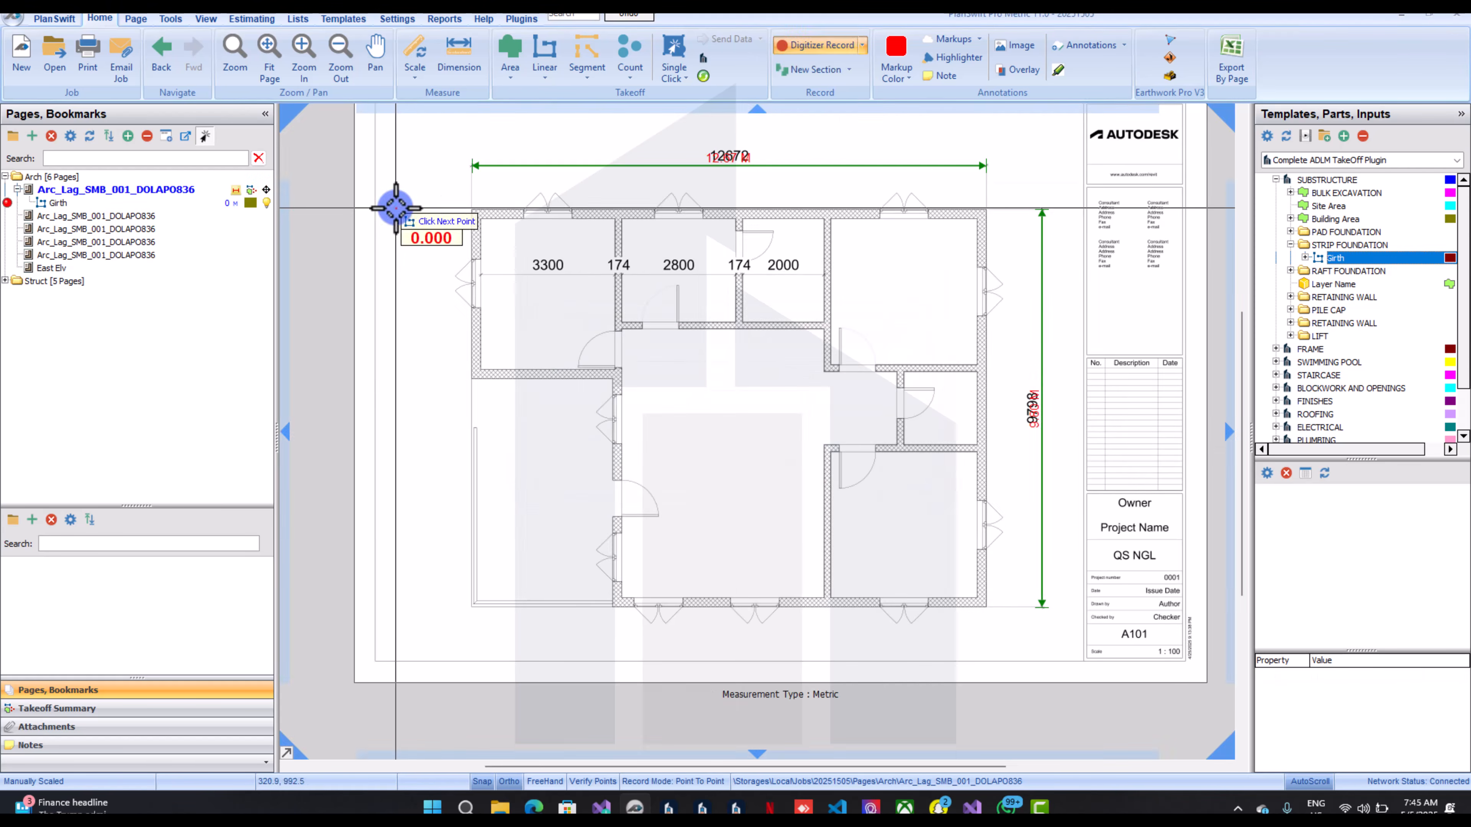
Trace the building's rectangular outer perimeter with the Girth takeoff, including the open porch corner, back to the starting corner
left_click(472, 209)
left_click(986, 209)
left_click(986, 607)
left_click(472, 607)
left_click(471, 209)
scroll(579, 222, "up", 3)
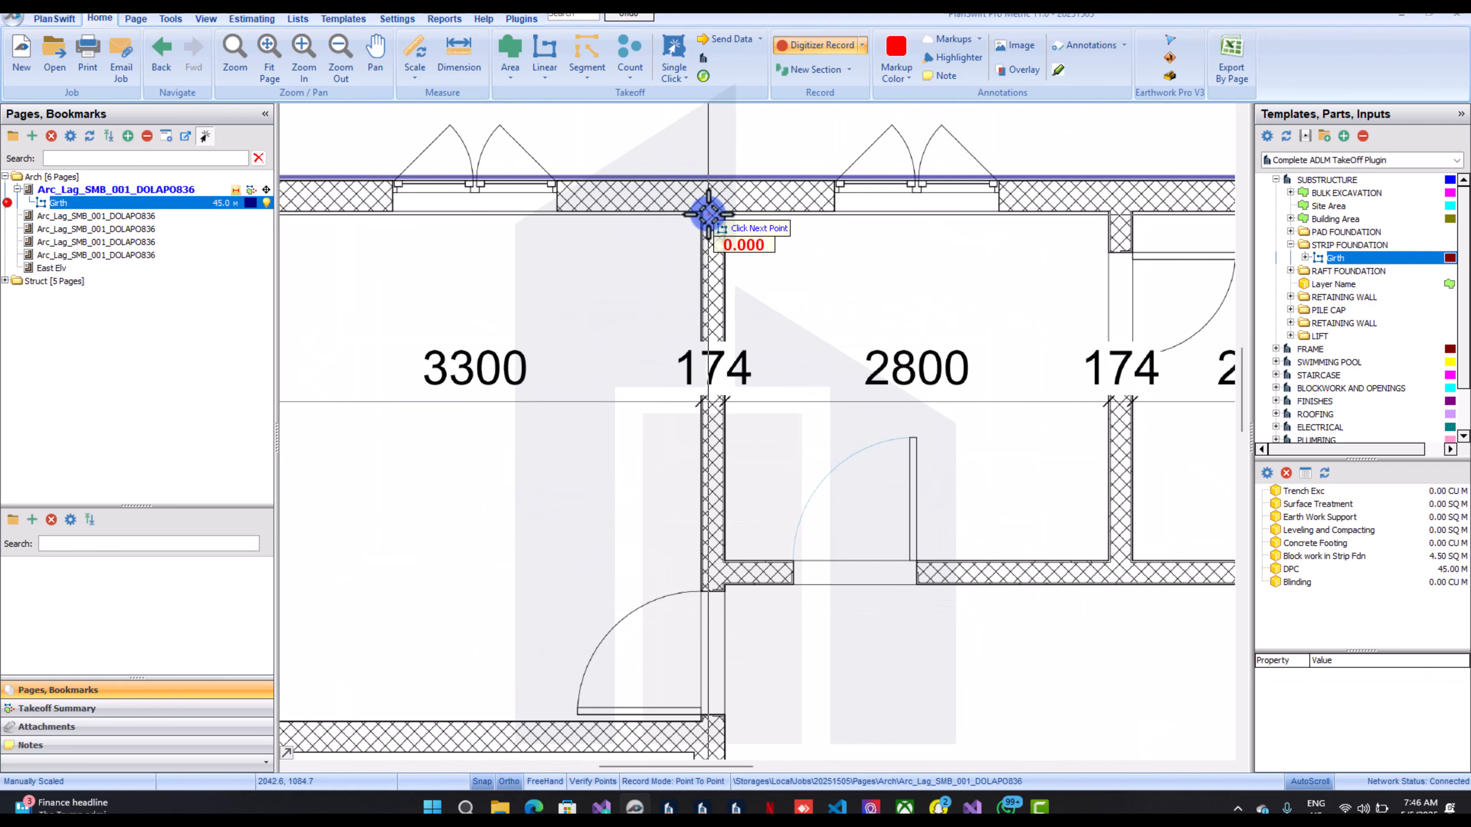
Add the east and south walls of the 3300 mm wide upper-left room to the Girth takeoff
left_click(703, 213)
scroll(708, 216, "down", 3)
scroll(712, 518, "up", 3)
scroll(709, 729, "down", 3)
scroll(715, 517, "up", 2)
left_click(675, 523)
left_click(372, 522)
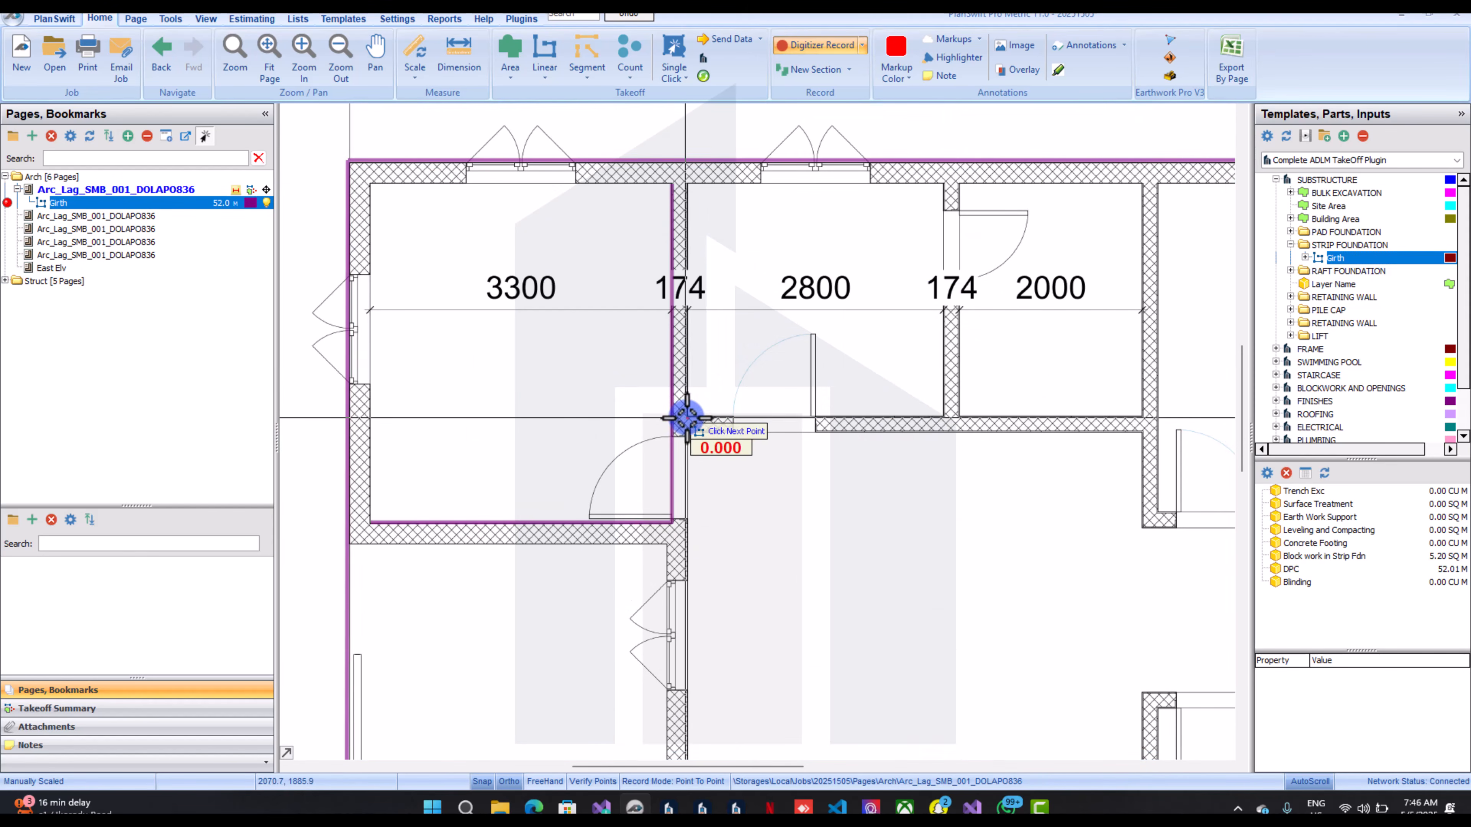
Add the south walls of the 2800 and 2000 mm wide rooms and the partition between them to the Girth takeoff
left_click(687, 418)
left_click(944, 416)
left_click(944, 184)
left_click(959, 417)
scroll(959, 426, "down", 2)
left_click(1082, 421)
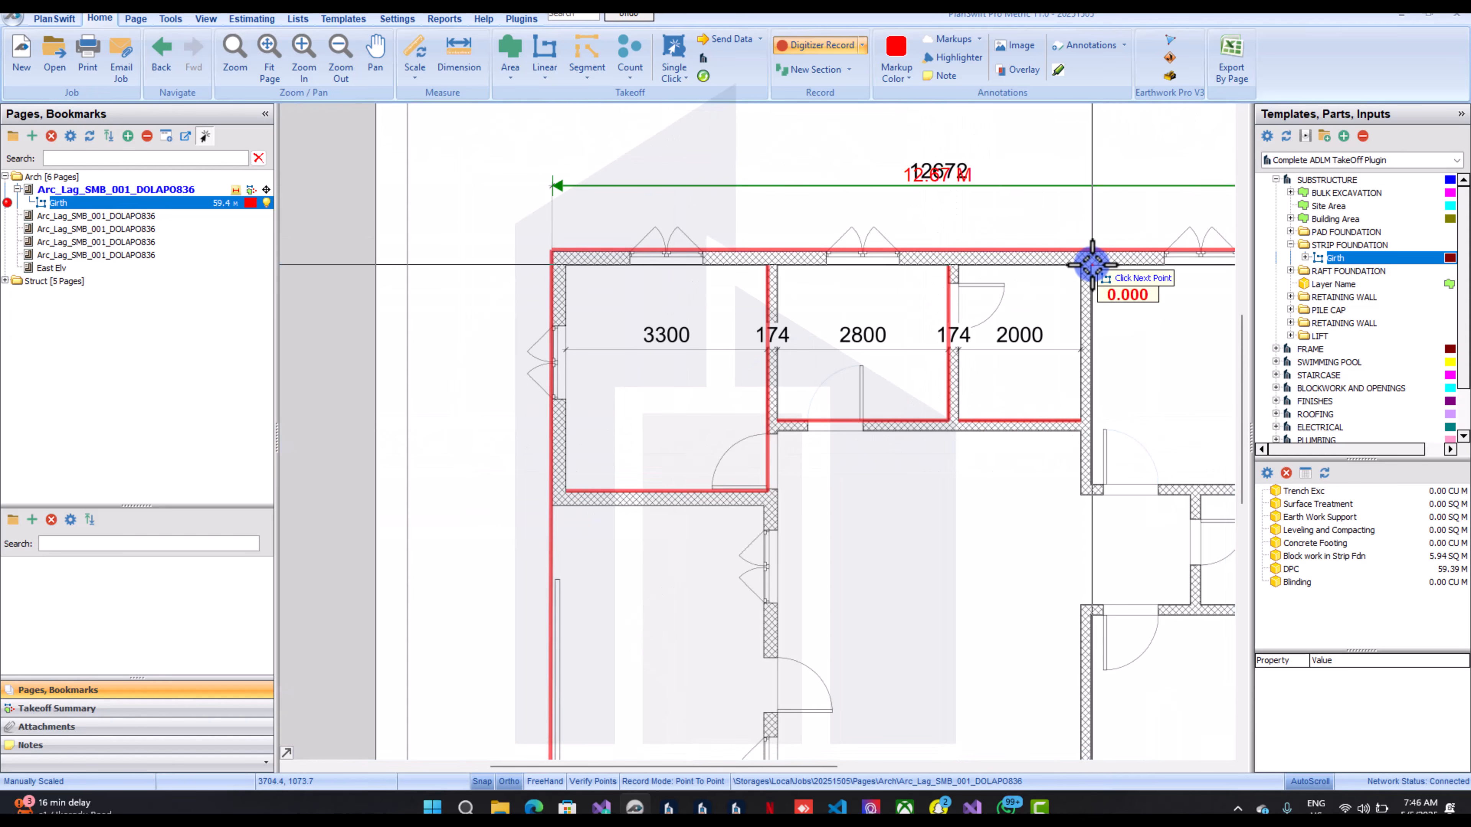
Add the west and south walls of the upper-right room to the Girth takeoff
left_click(1092, 265)
scroll(1092, 278, "down", 3)
scroll(1187, 376, "up", 3)
left_click(922, 319)
left_click(1138, 319)
Trace the small middle-right room's west partition and the lower-right room's north and west walls as Girth segments
left_click(1028, 330)
left_click(1030, 438)
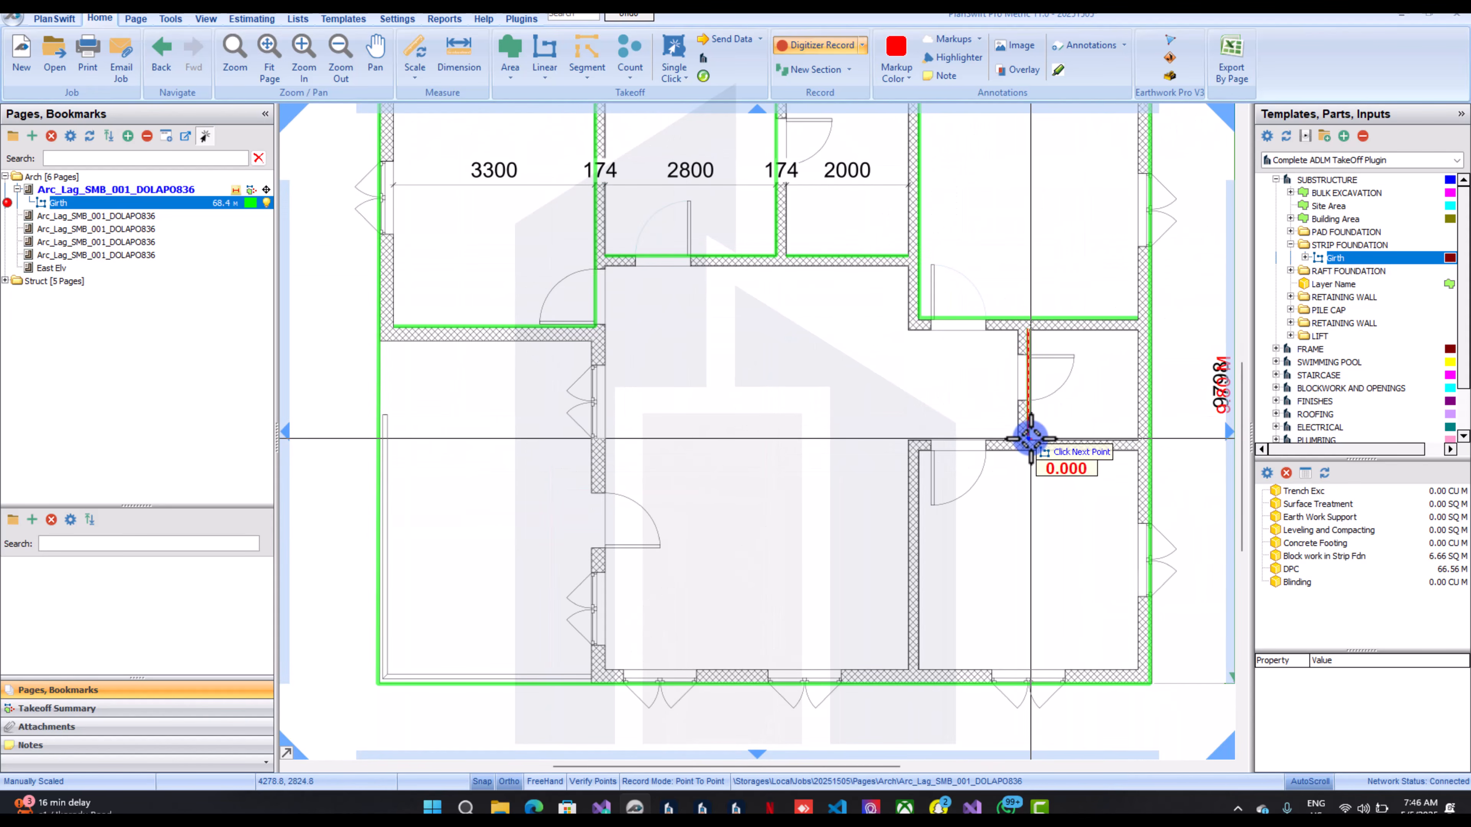
left_click(1138, 450)
left_click(916, 451)
left_click(917, 670)
Trace the wall between the open porch and the central room down to the south wall, and finish the Girth takeoff
scroll(591, 341, "up", 5)
left_click(597, 338)
scroll(594, 347, "down", 5)
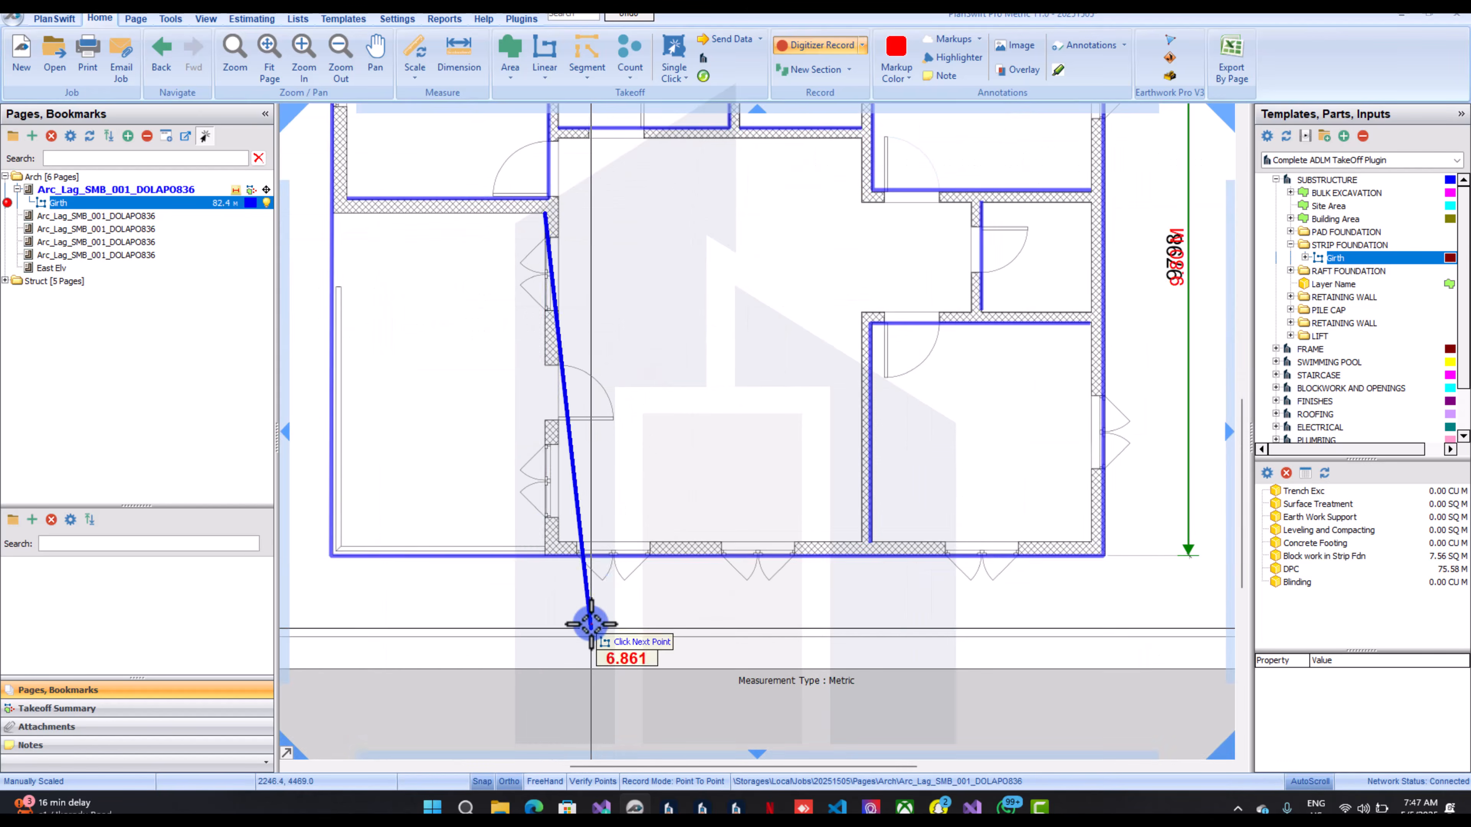
left_click(546, 543)
scroll(575, 465, "down", 2)
left_click_drag(590, 440, 607, 457)
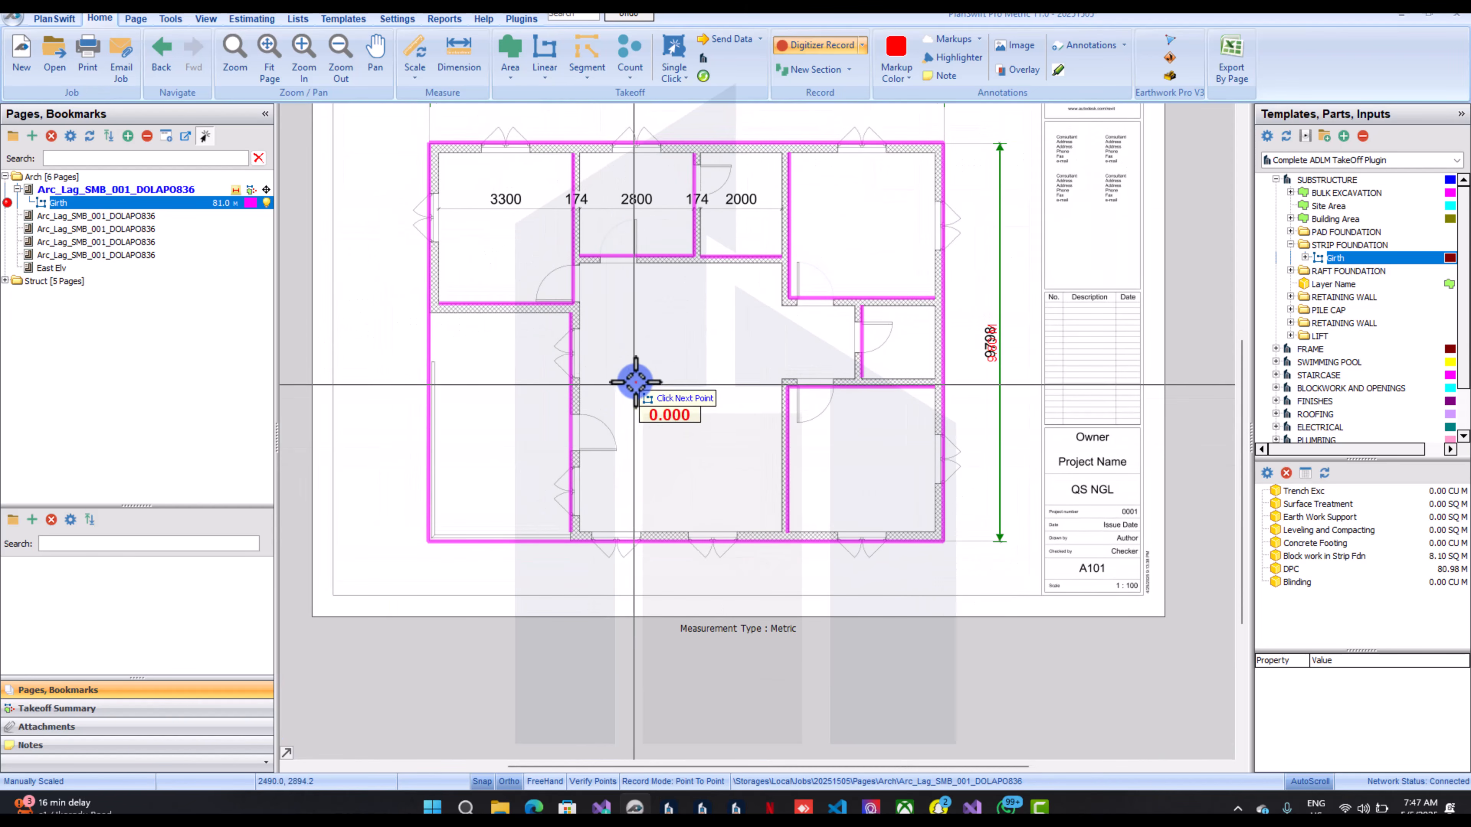
right_click(648, 356)
left_click(698, 389)
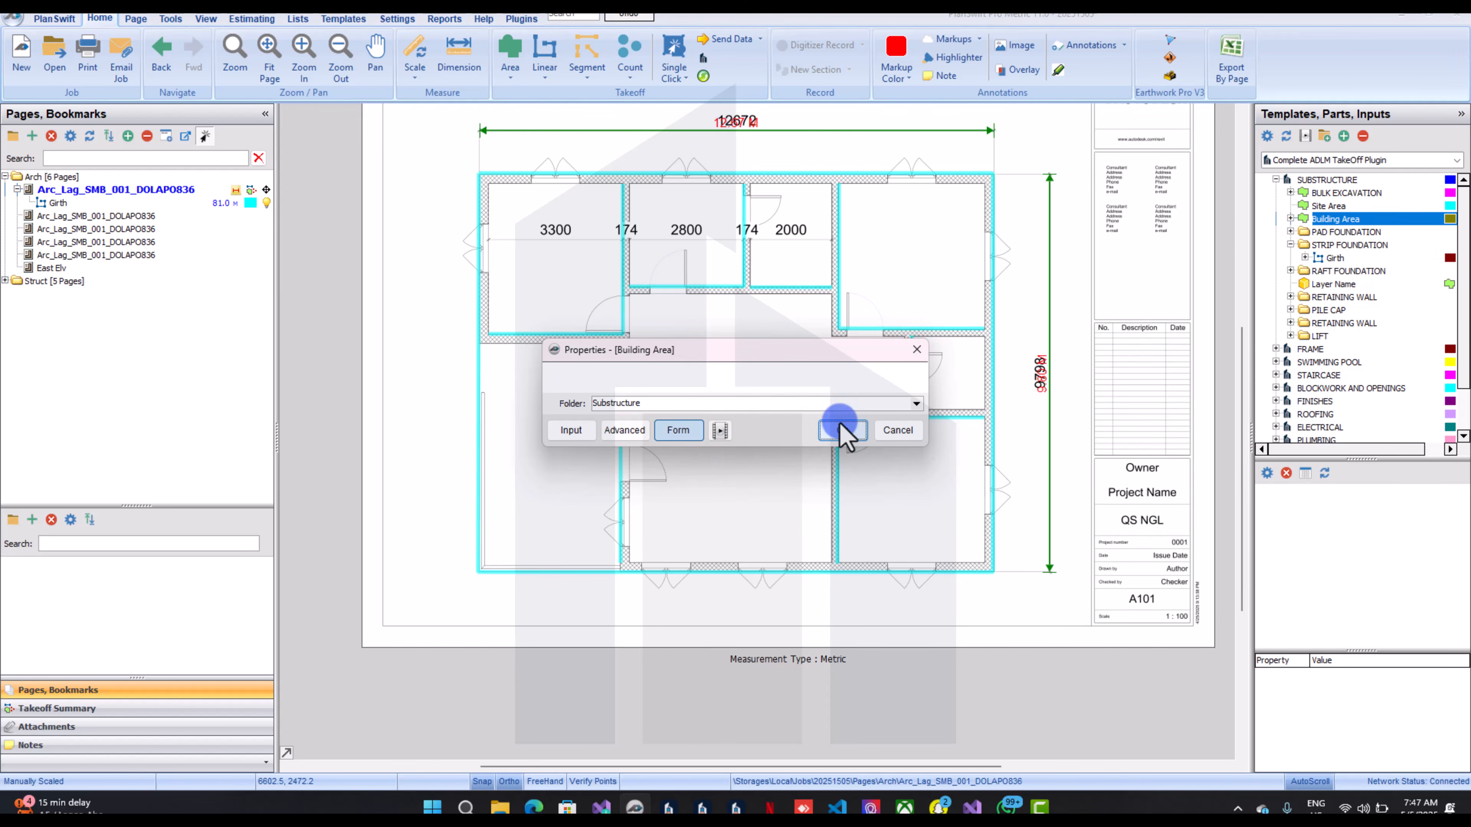
Measure the full rectangular footprint with a Building Area takeoff in the Substructure folder, picking the building's four outer corners
left_click(834, 433)
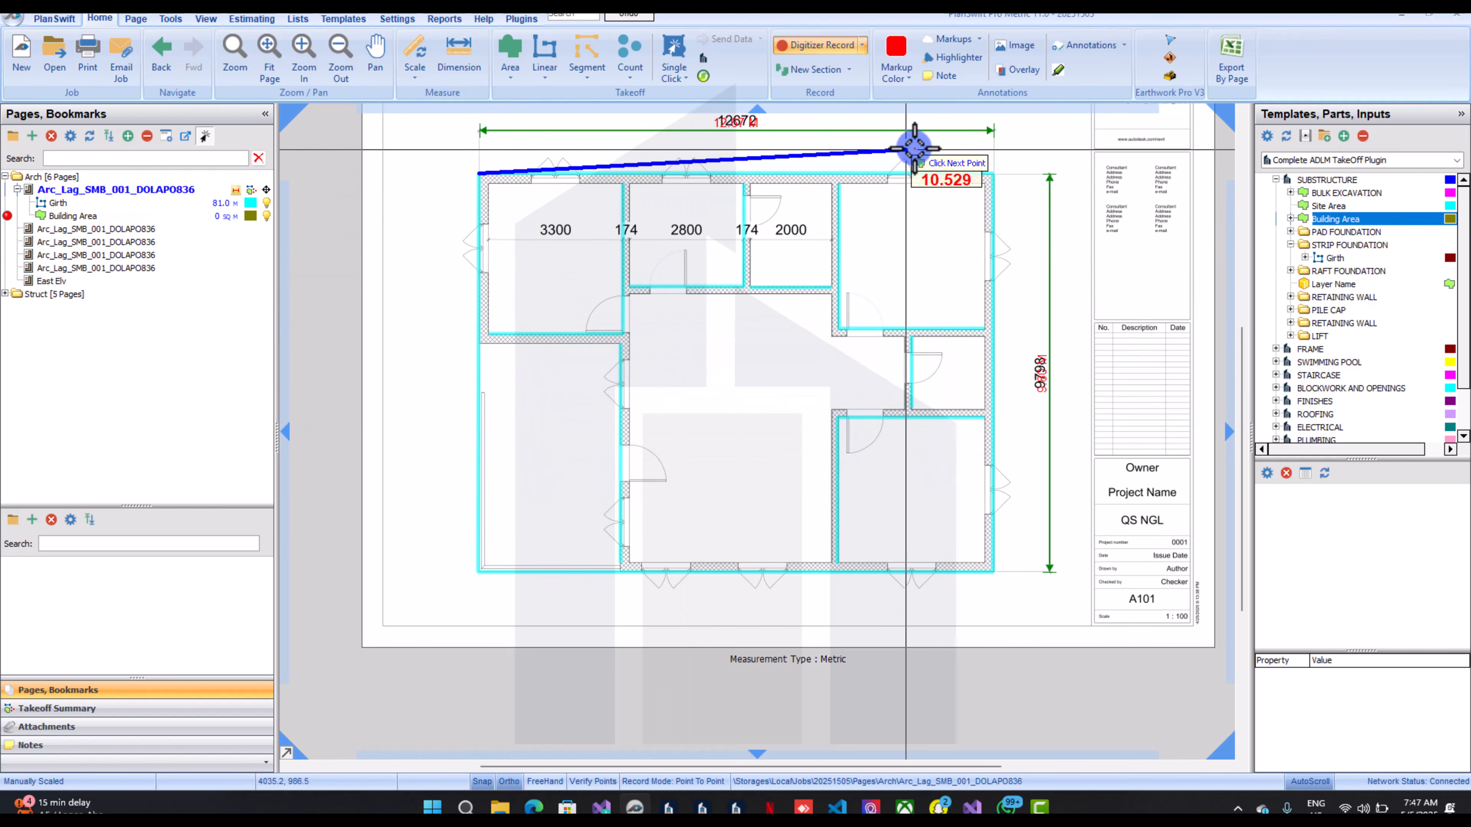
left_click(993, 173)
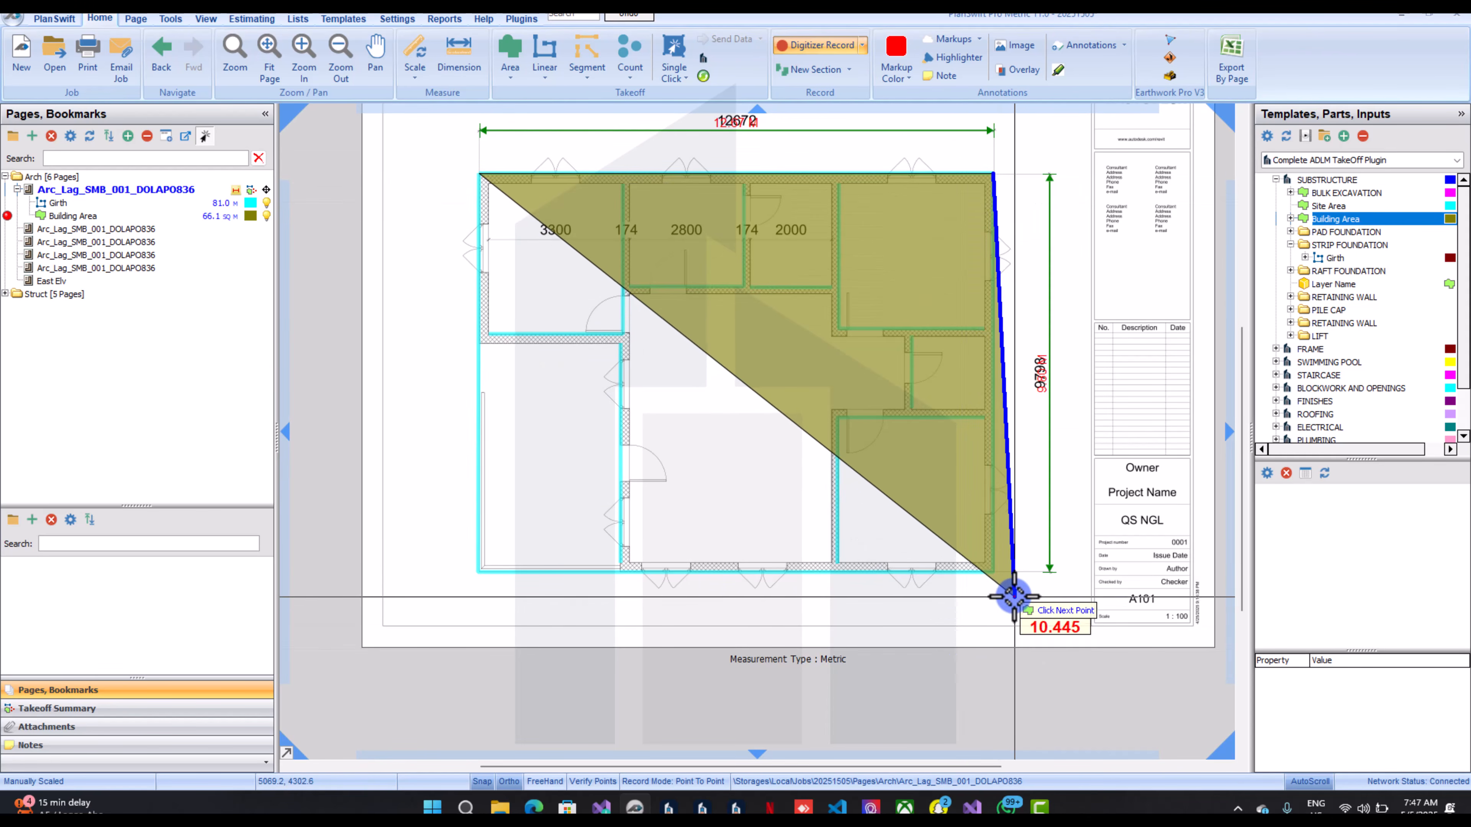
left_click(993, 572)
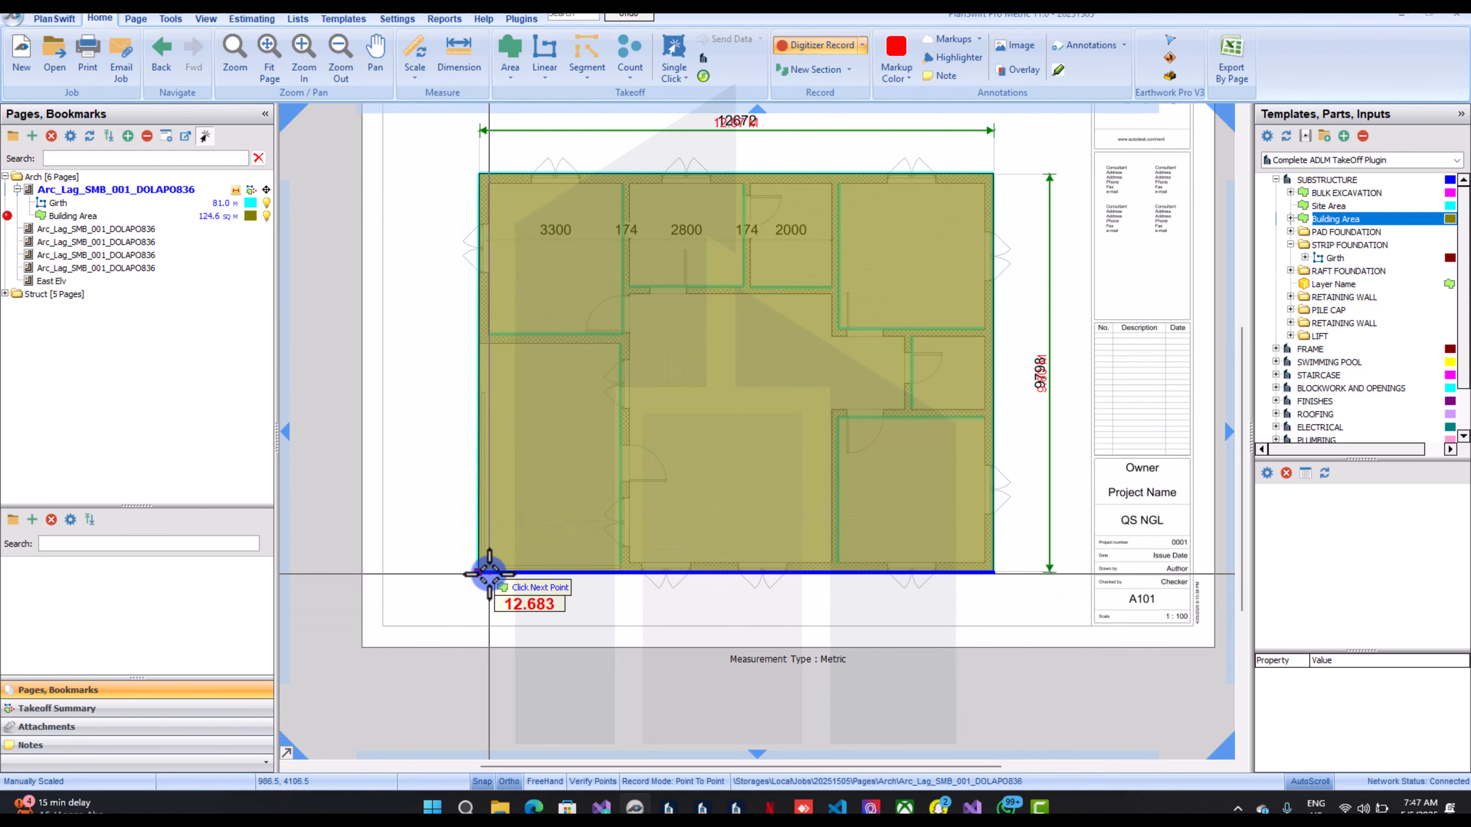
left_click(480, 571)
right_click(425, 439)
left_click(458, 470)
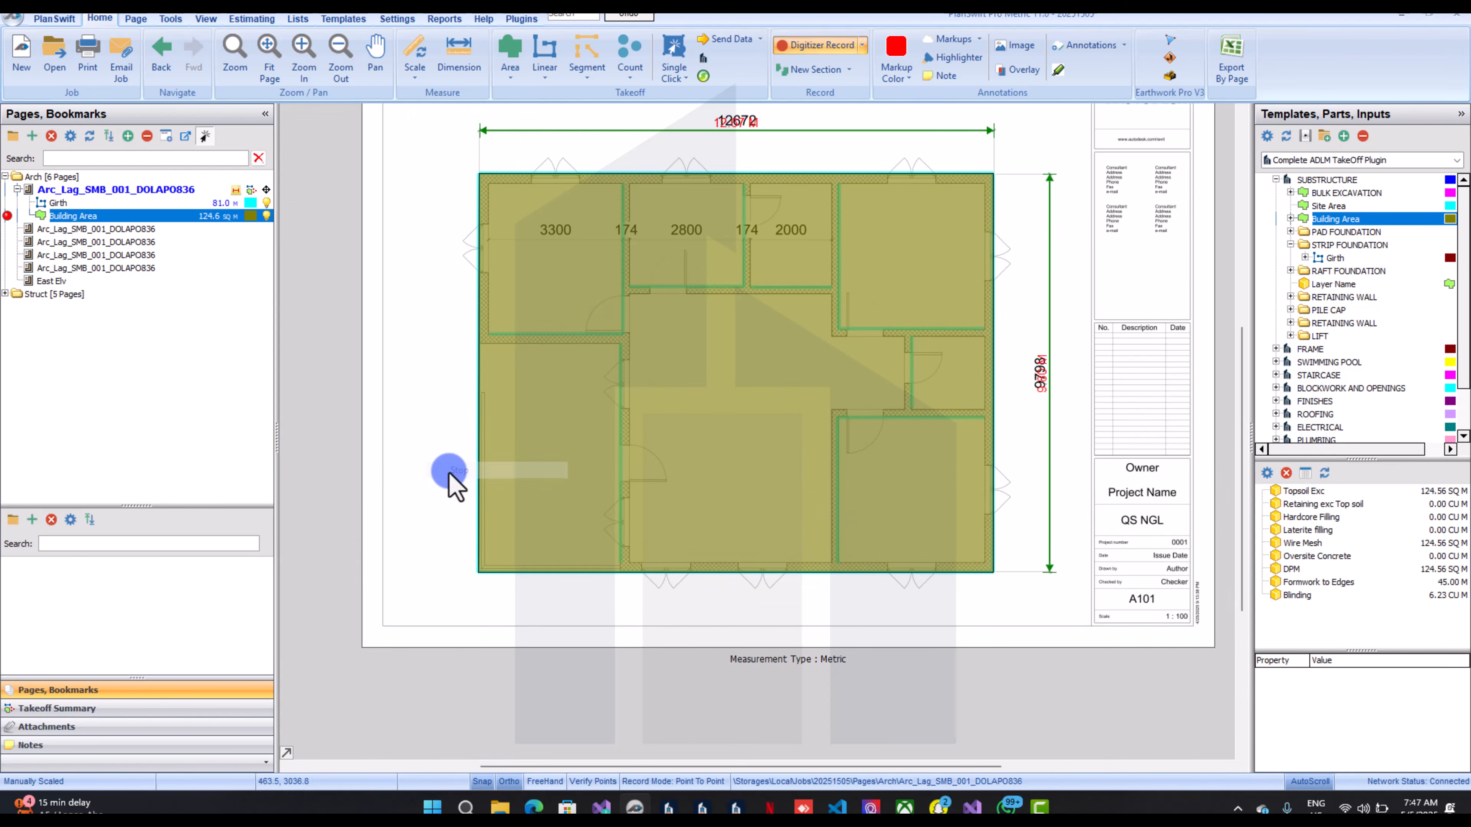
Hide the Building Area takeoff on the plan and collapse the SUBSTRUCTURE templates
left_click(259, 203)
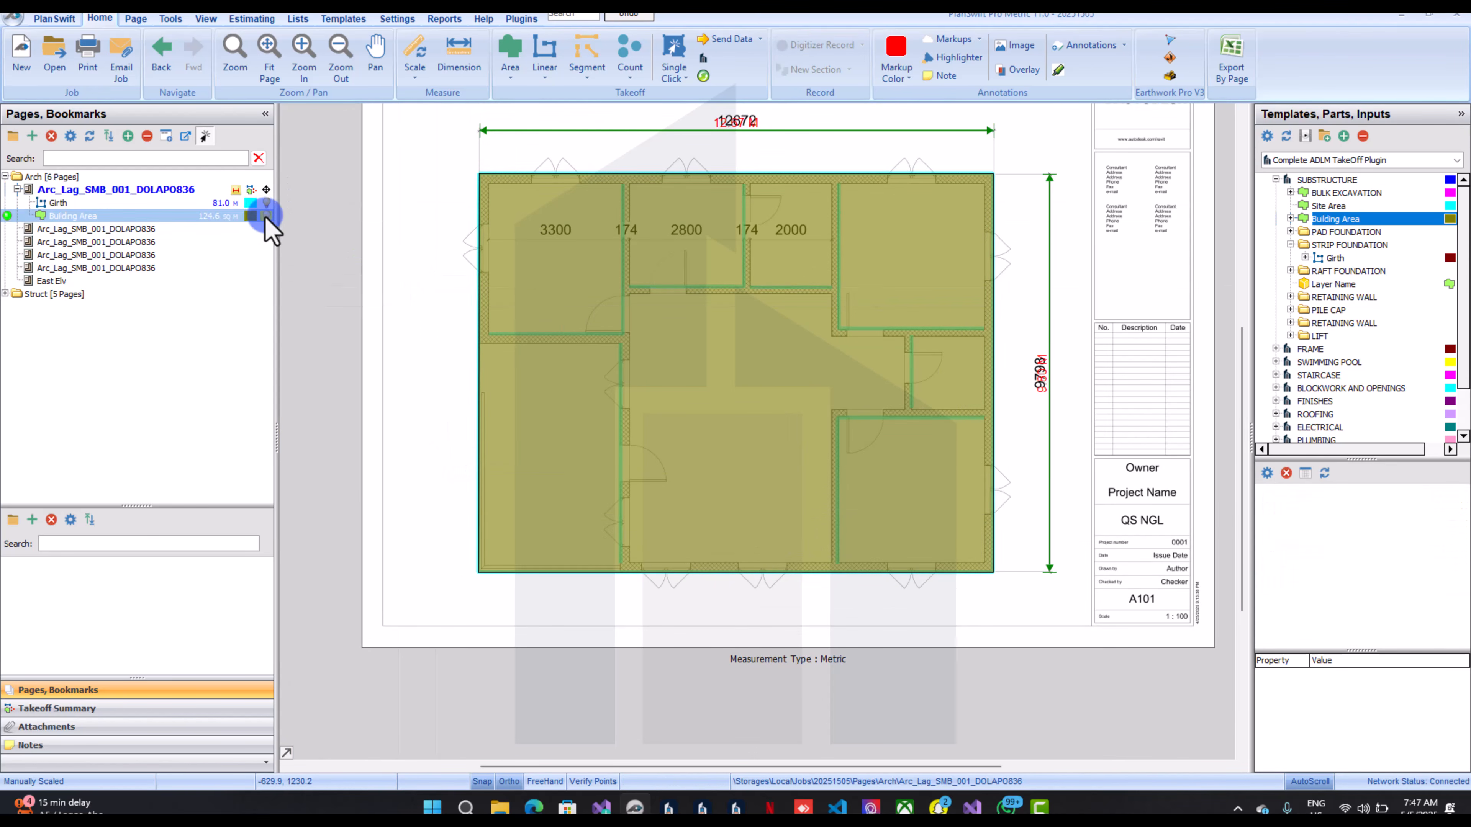
left_click(266, 215)
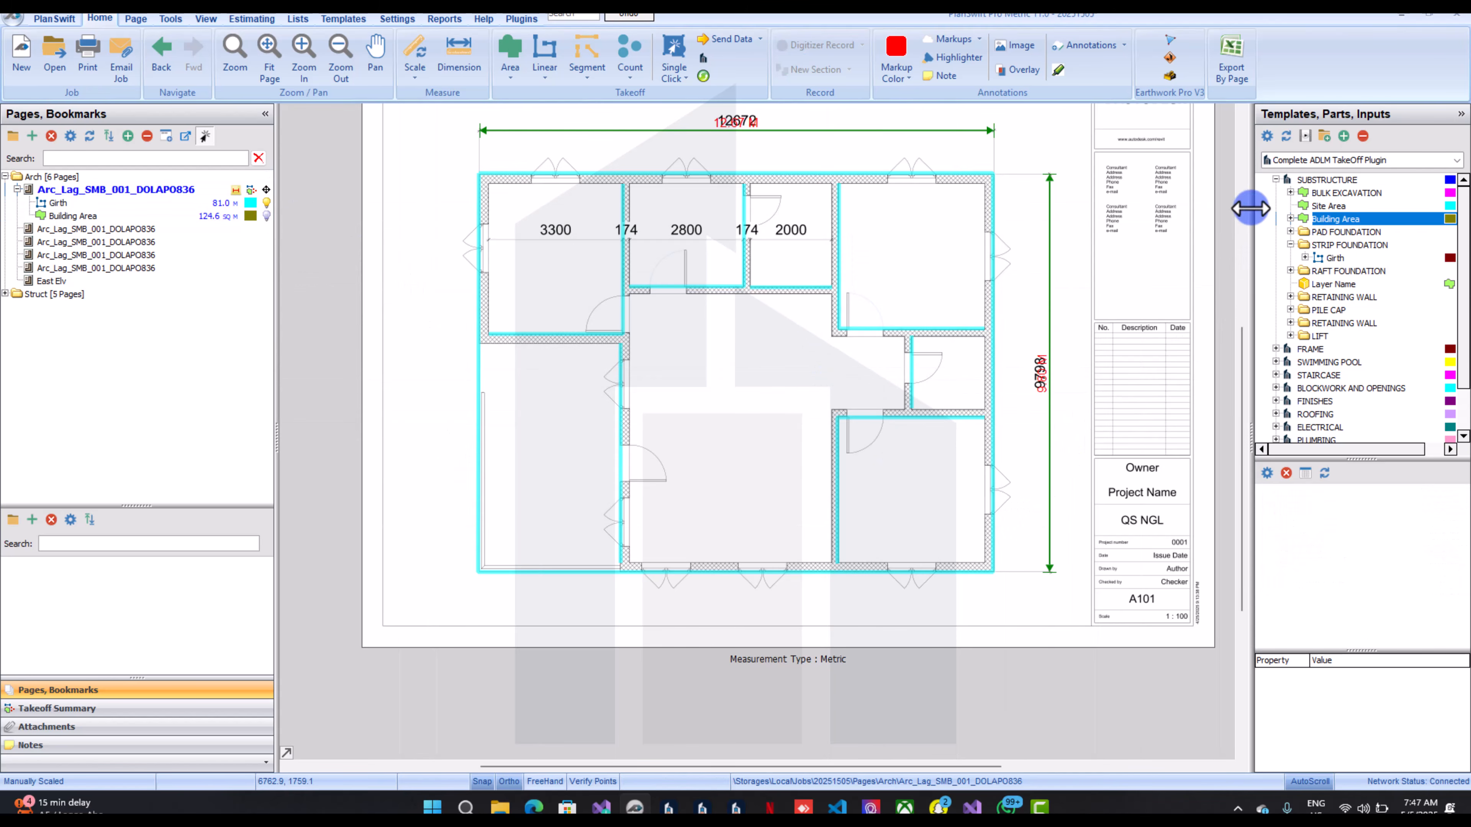
left_click(1276, 180)
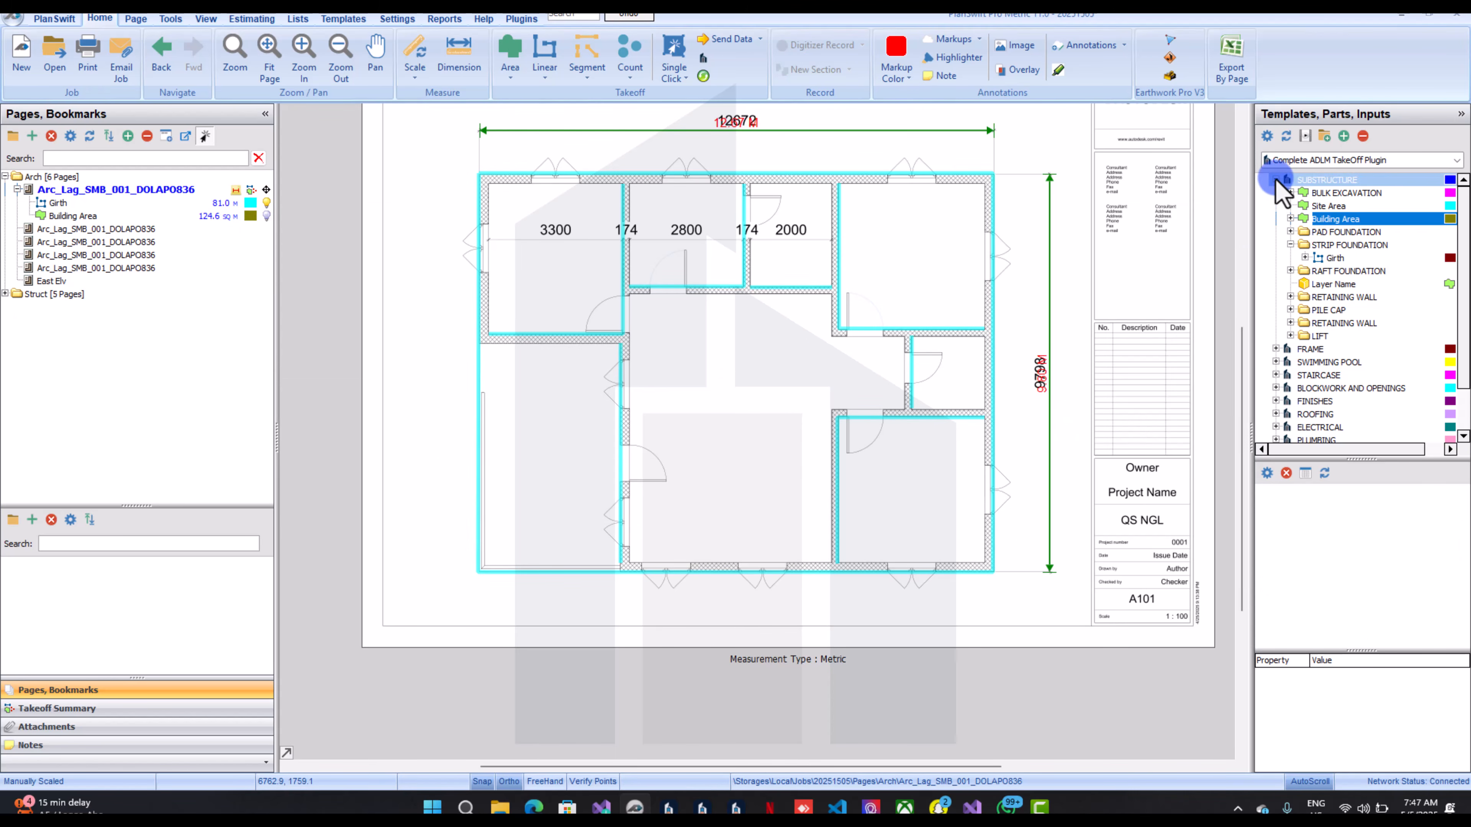
Expand the BLOCKWORK AND OPENINGS templates, keeping the SUBSTRUCTURE group collapsed
left_click(1275, 180)
left_click(1278, 193)
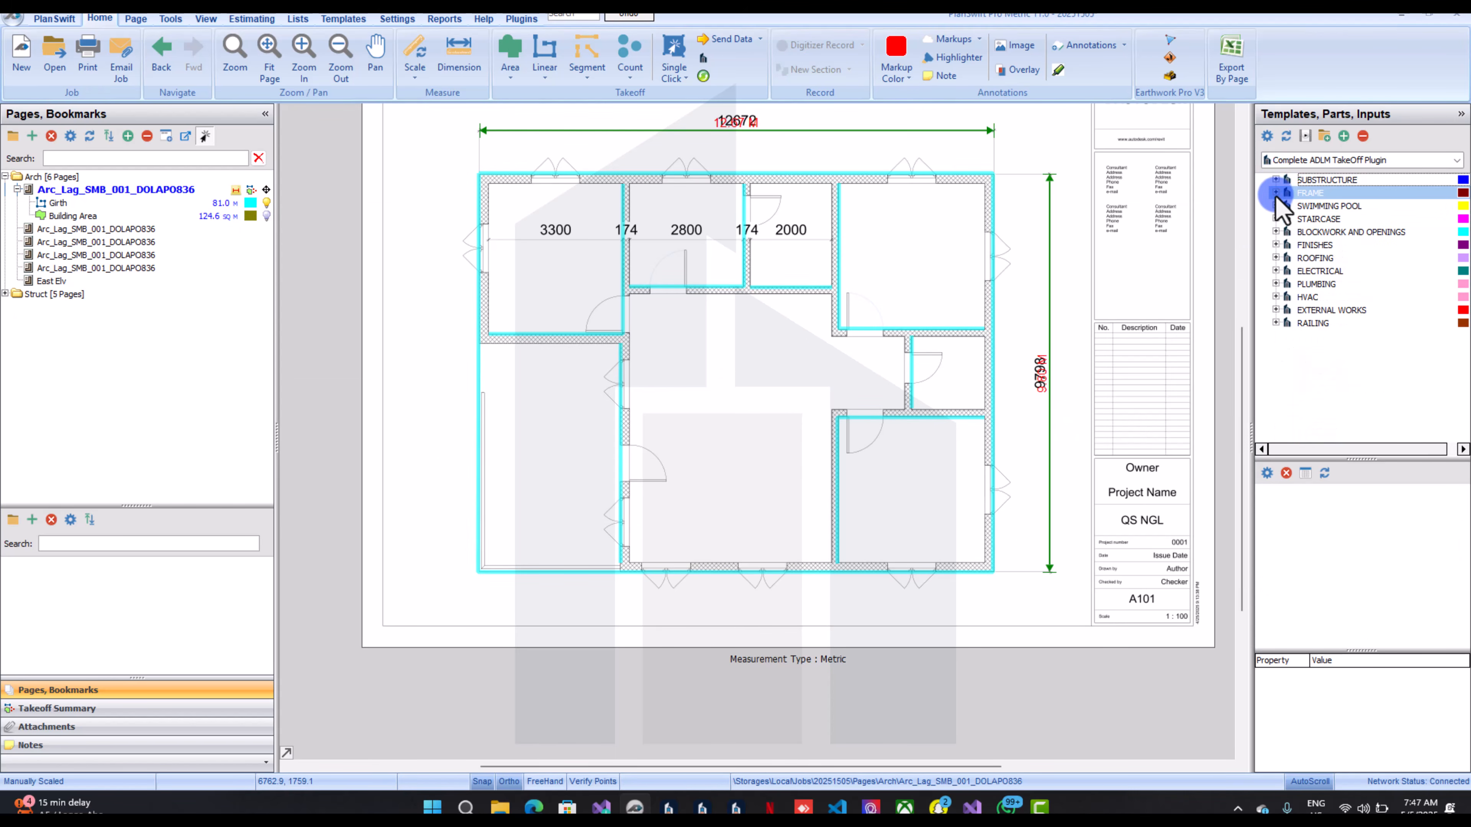
left_click(1276, 231)
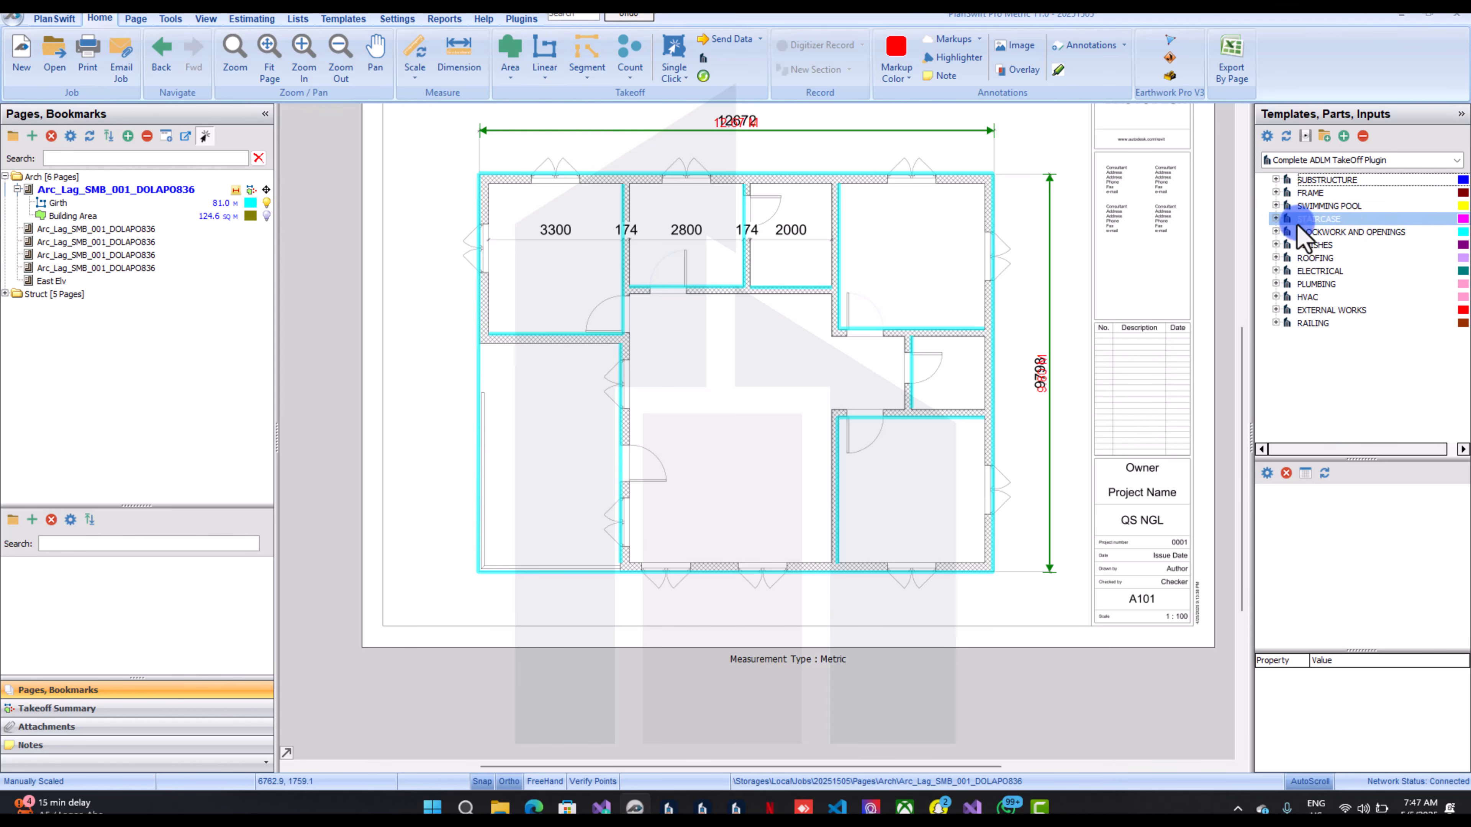
left_click(1276, 232)
left_click(1332, 245)
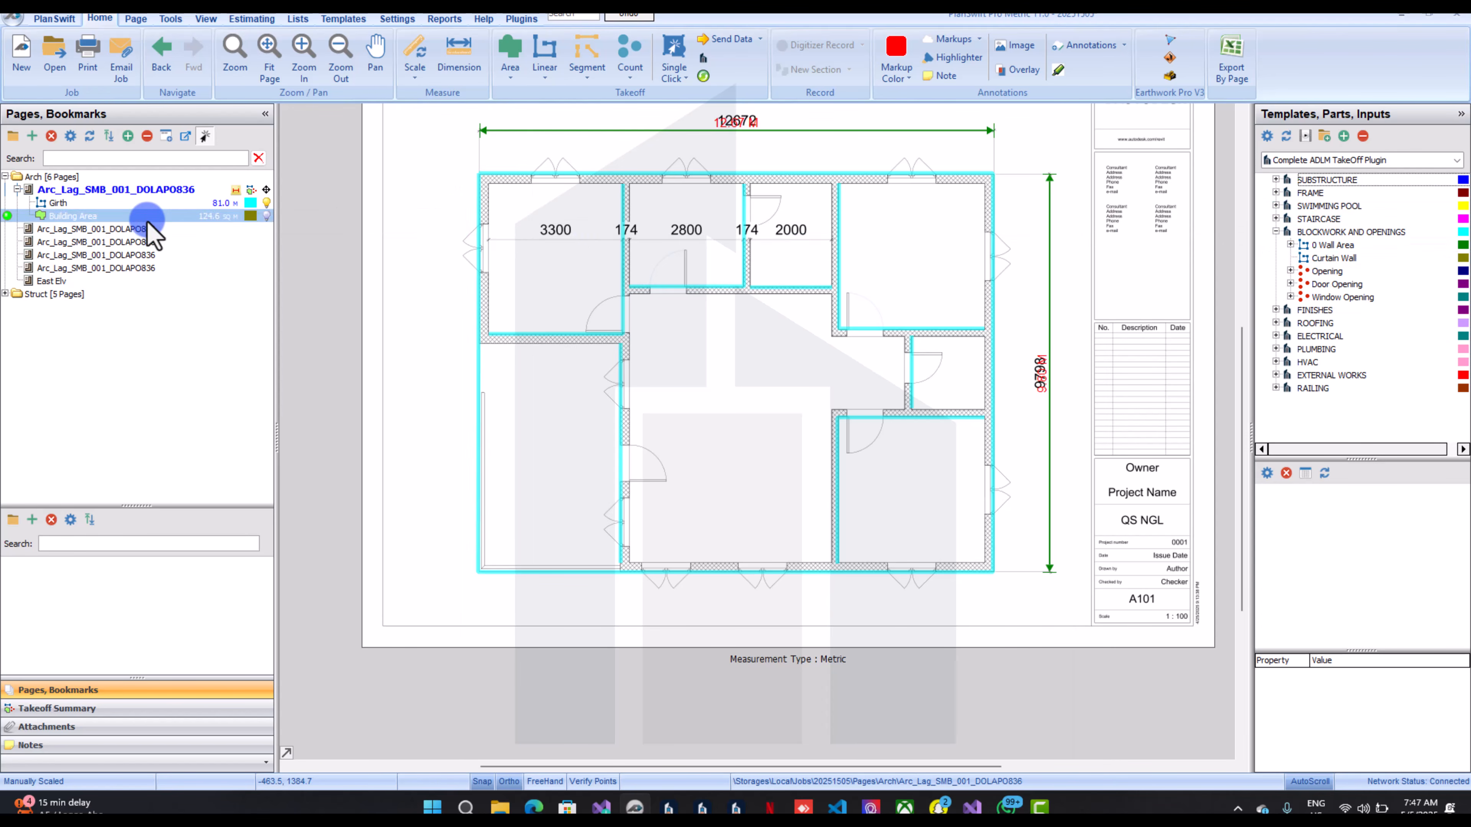
Check the level heights on the Section 1 drawing page and return to the scaled floor plan page
left_click(164, 255)
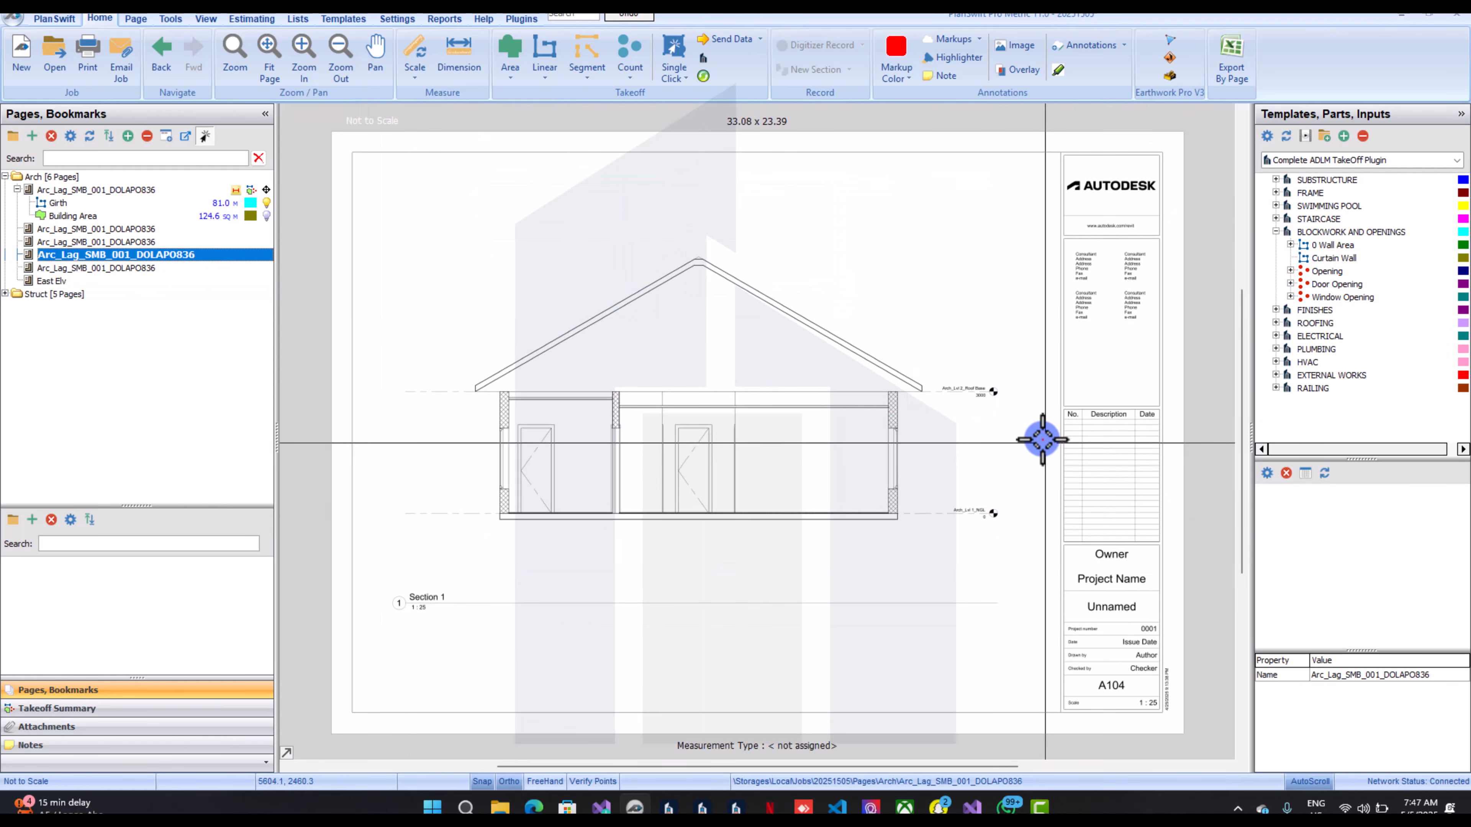
scroll(1037, 437, "up", 3)
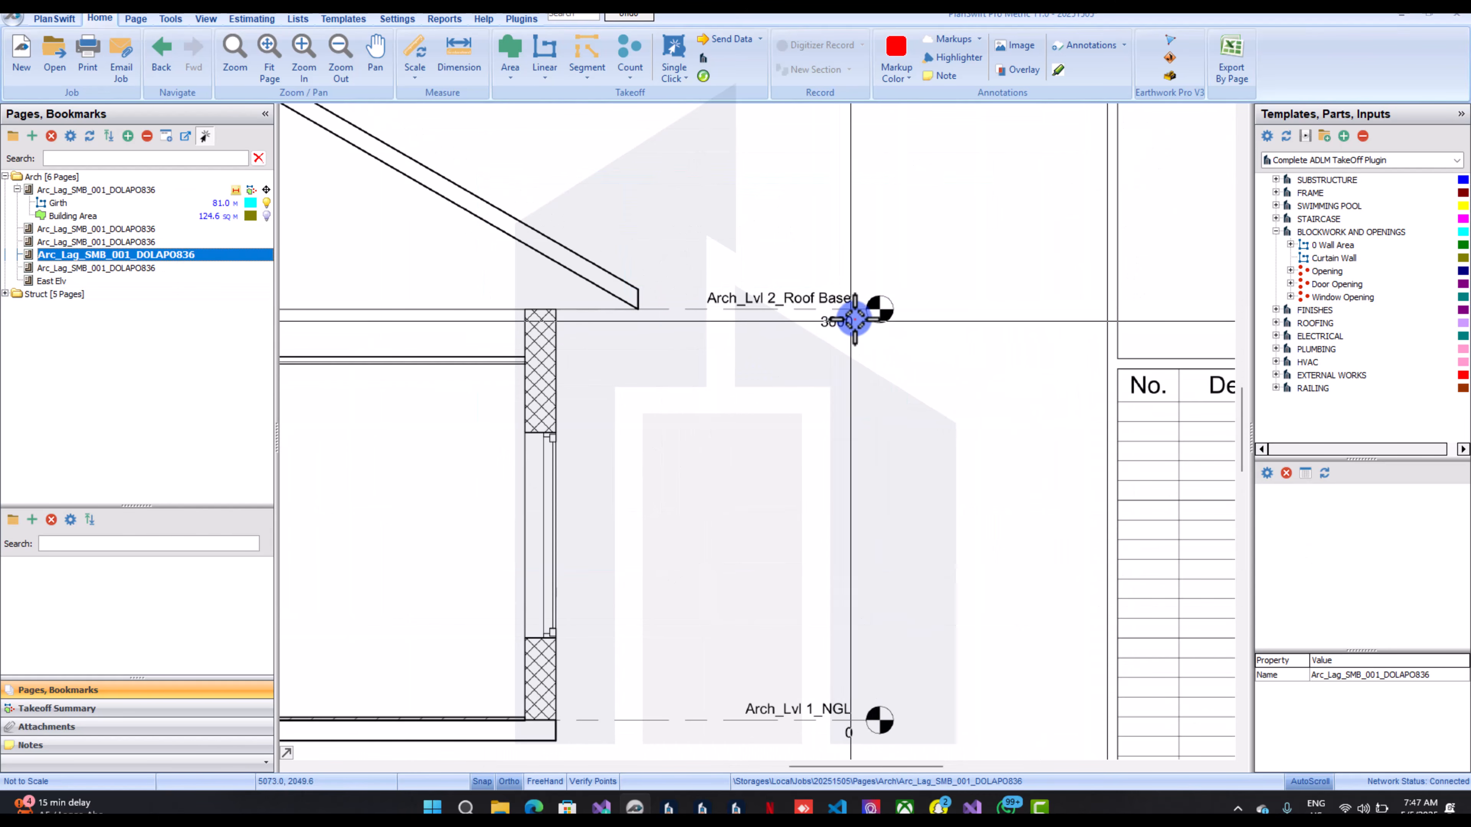
left_click(197, 203)
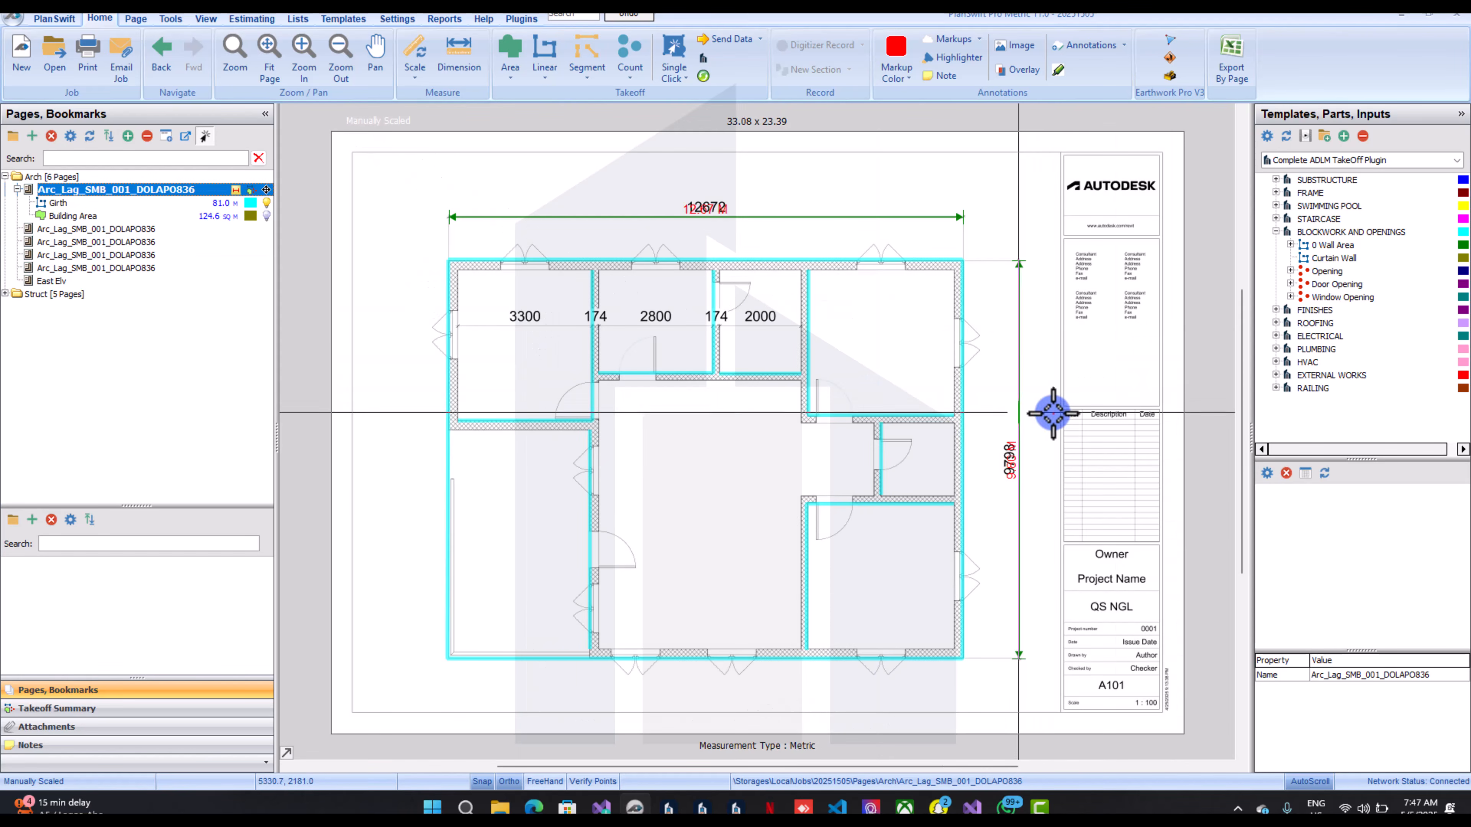
Start a 0 Wall Area takeoff with wall size 225 mm, wall height 3.00 m, 1 floor and the folder Walls
left_click(1348, 248)
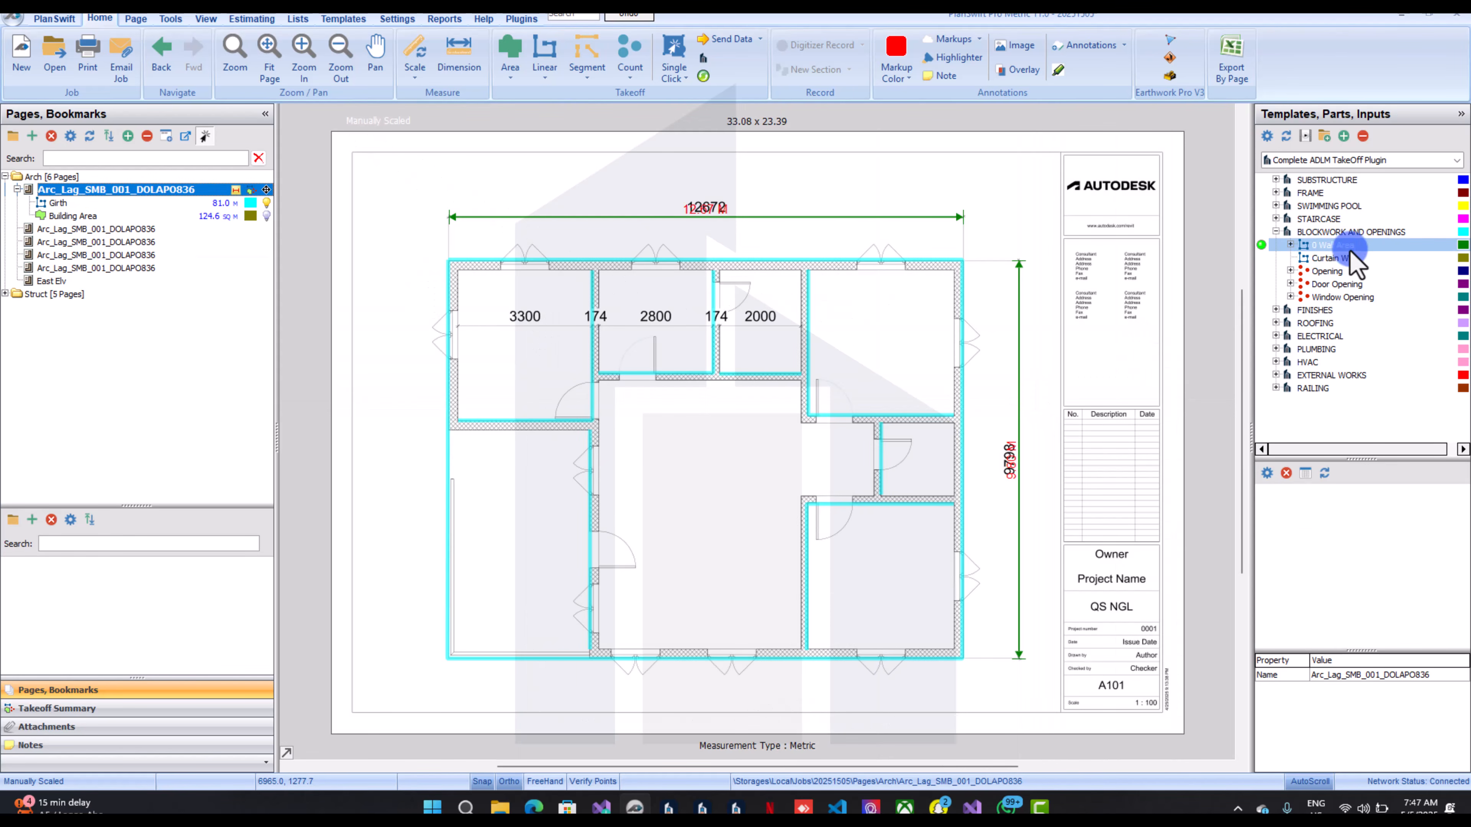
double_click(1260, 247)
left_click(608, 341)
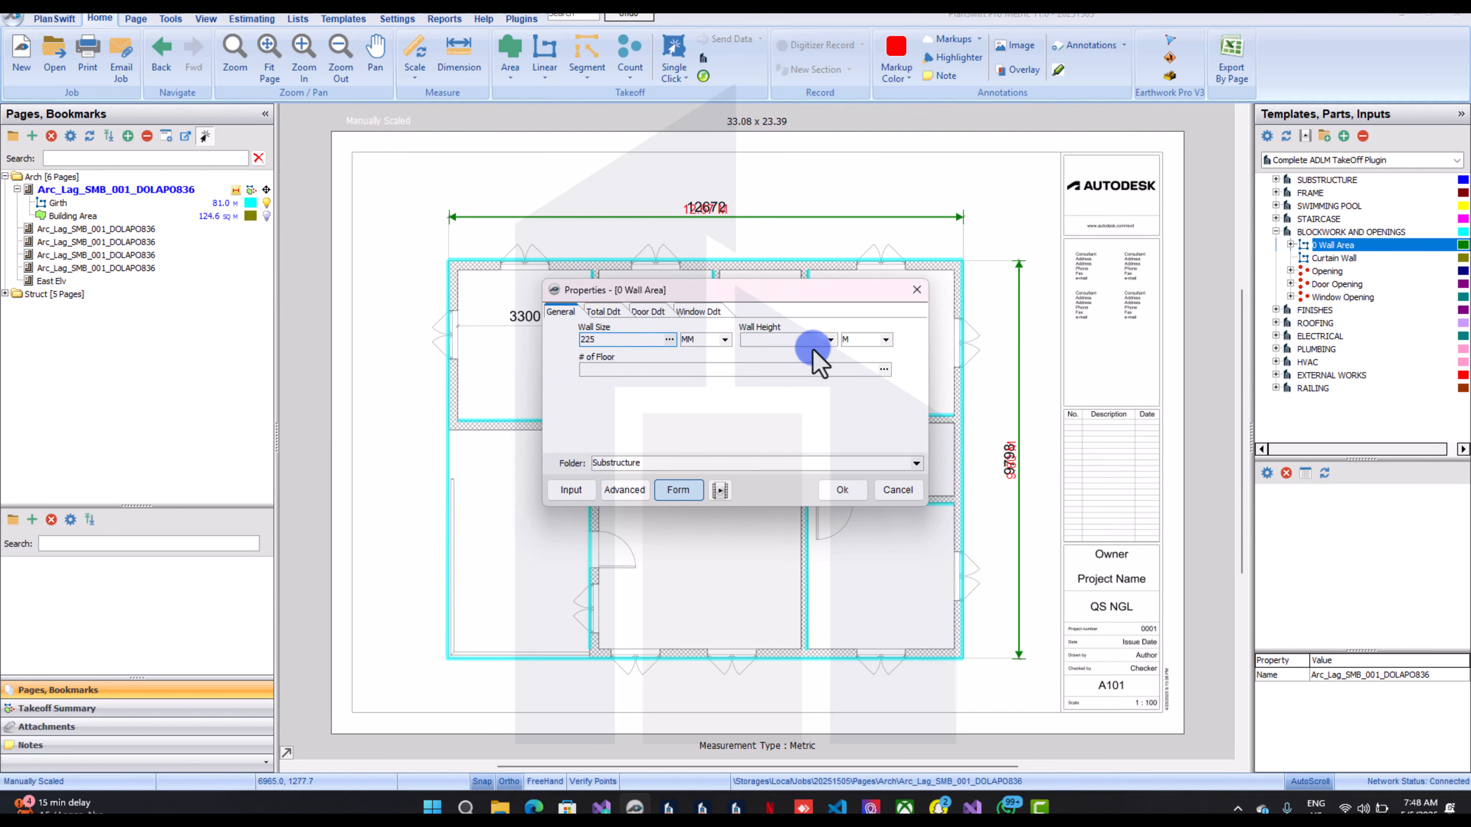
type("3")
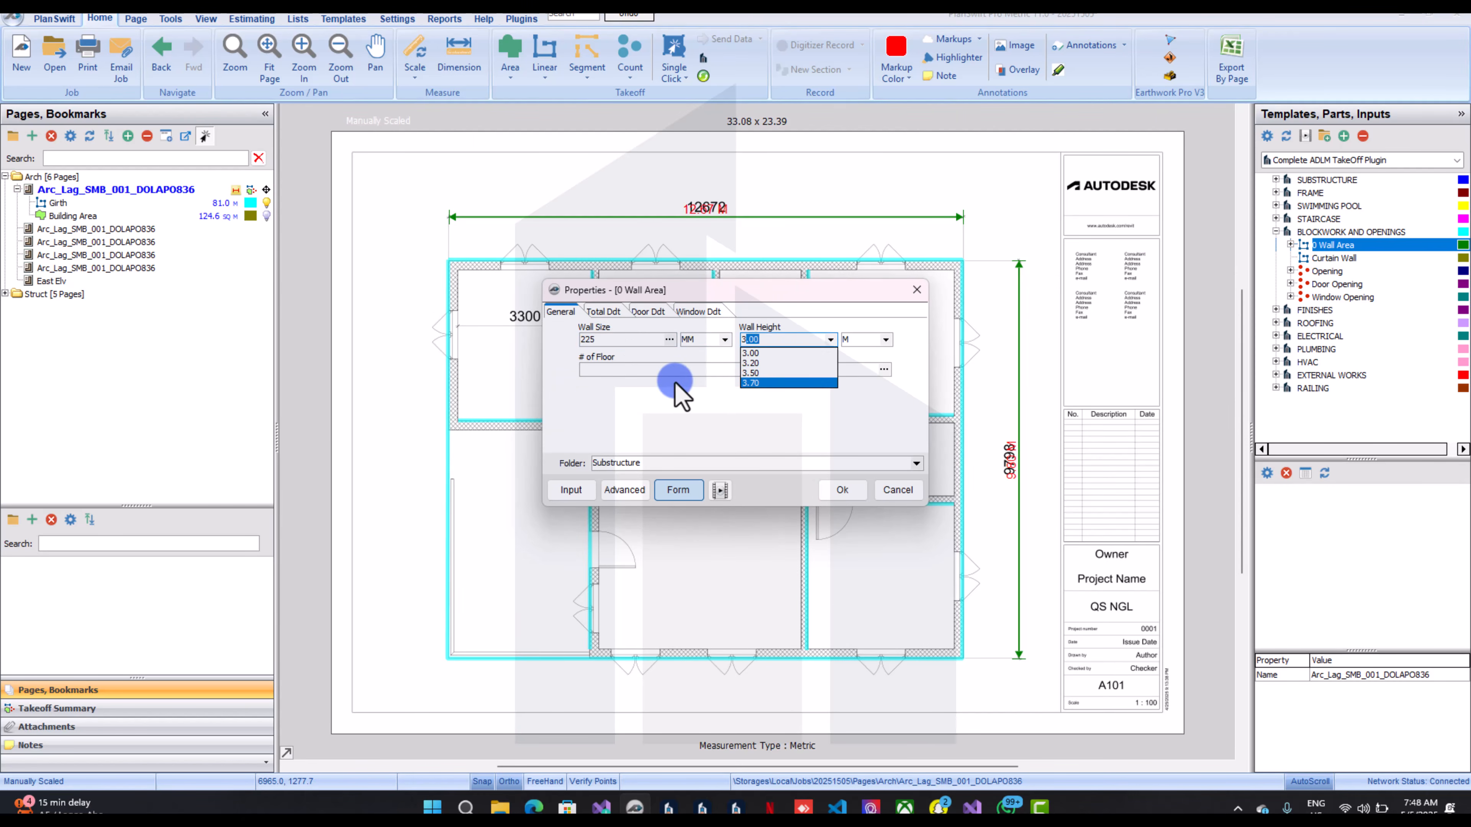
left_click(673, 371)
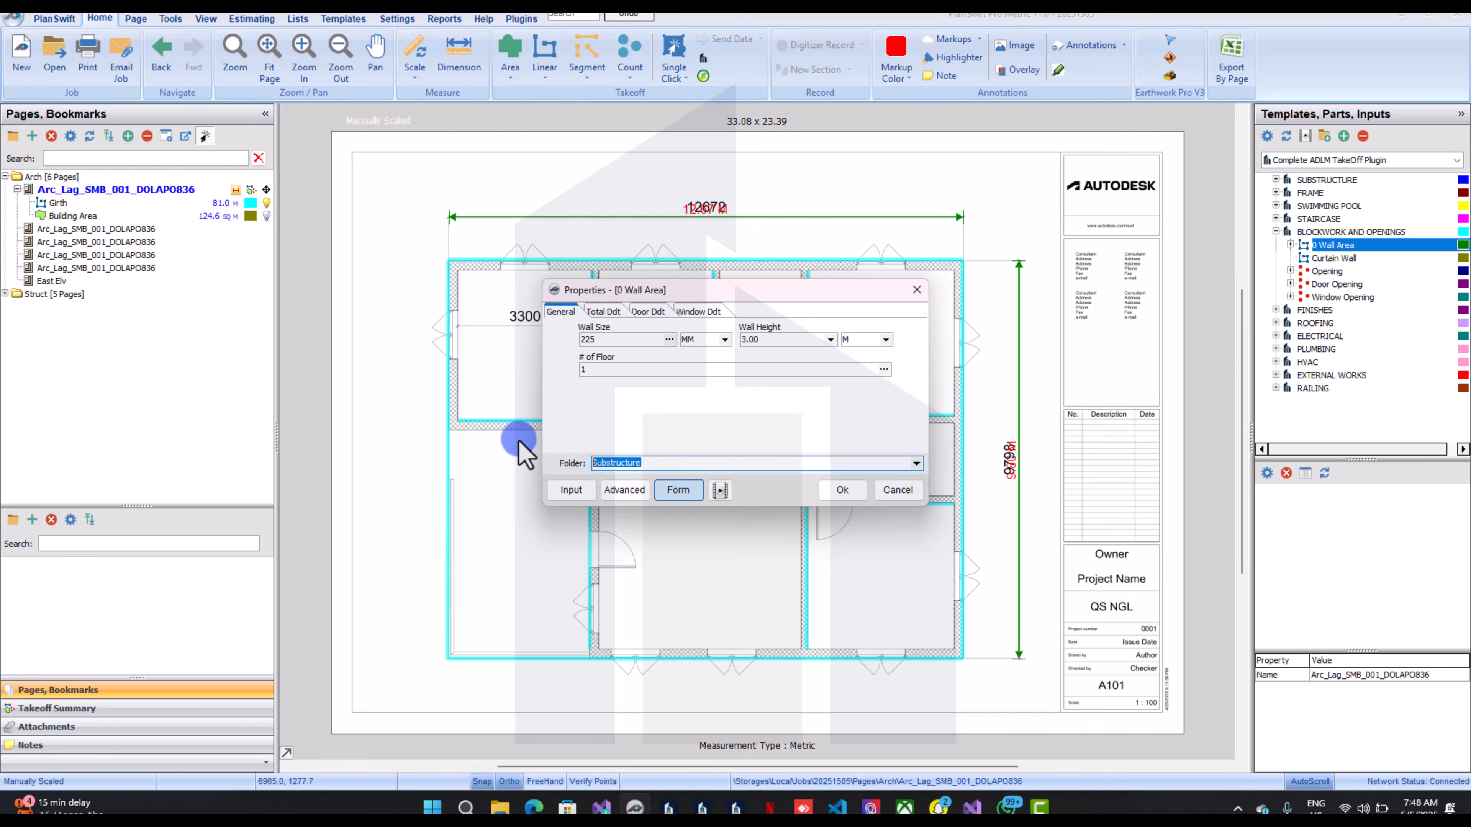
type("Walls")
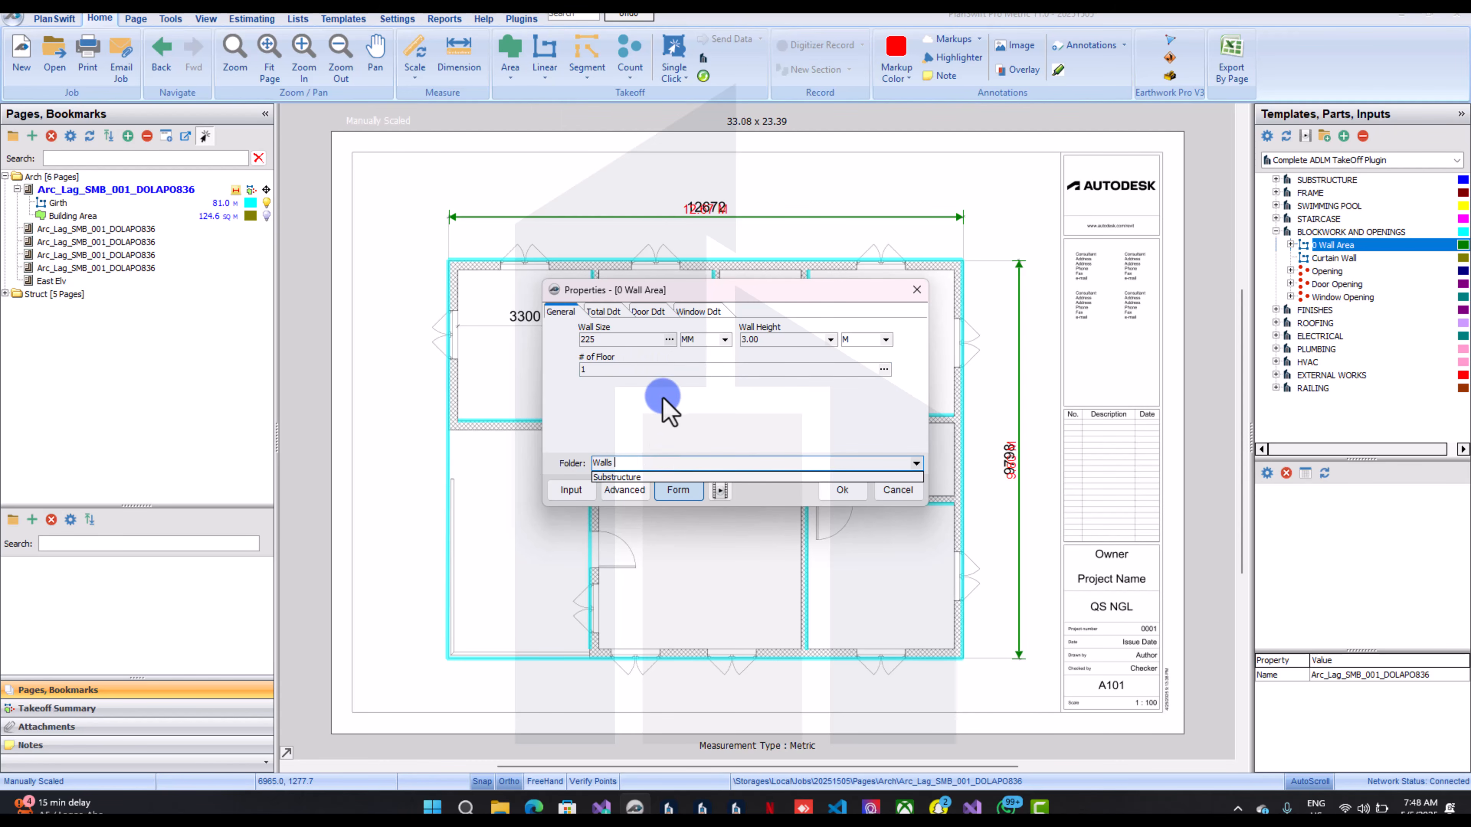
left_click(850, 495)
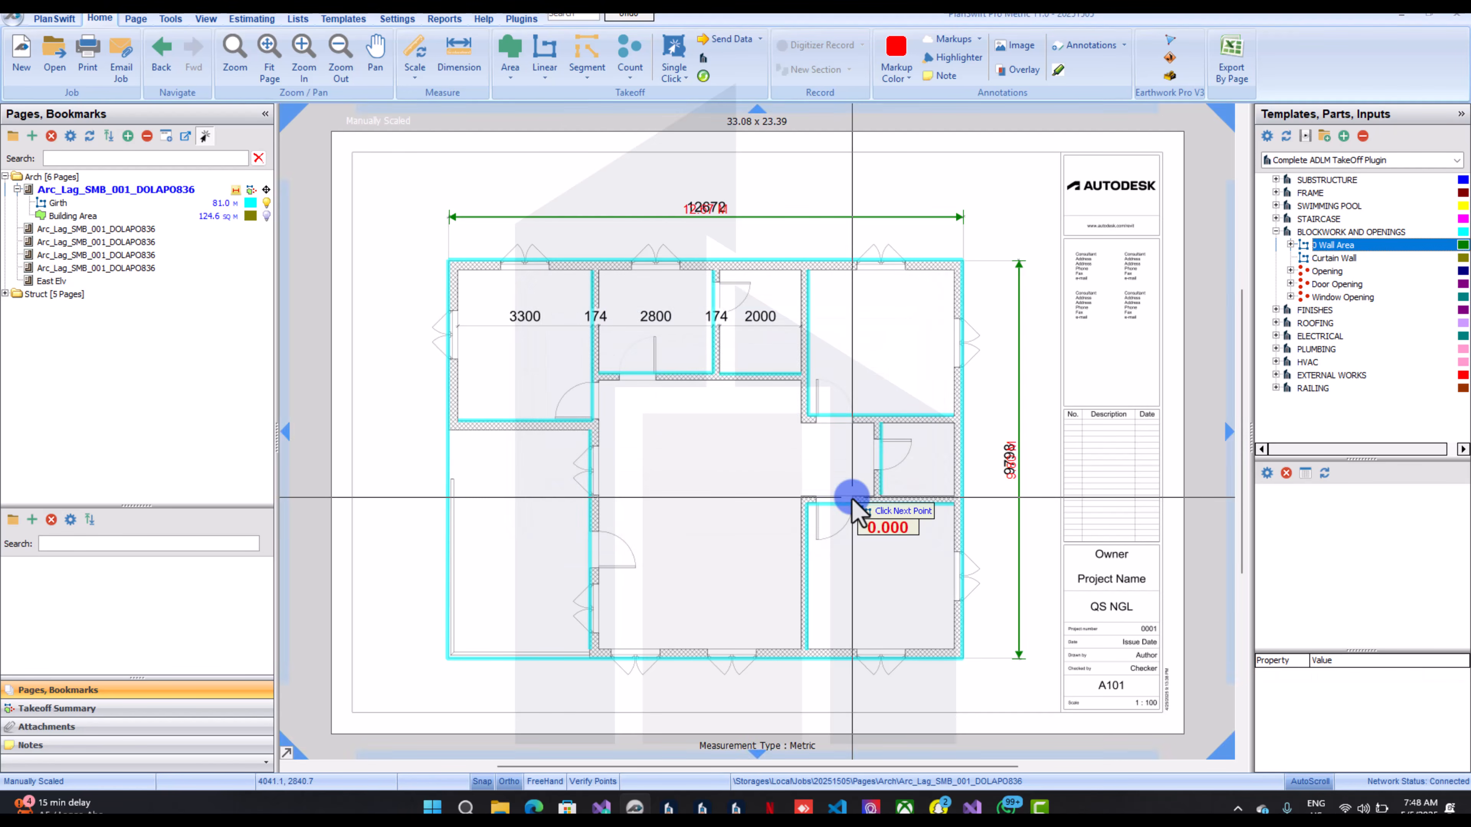
Trace the external wall's outer face along the north and east sides and along the south side to the porch corner
left_click(543, 165)
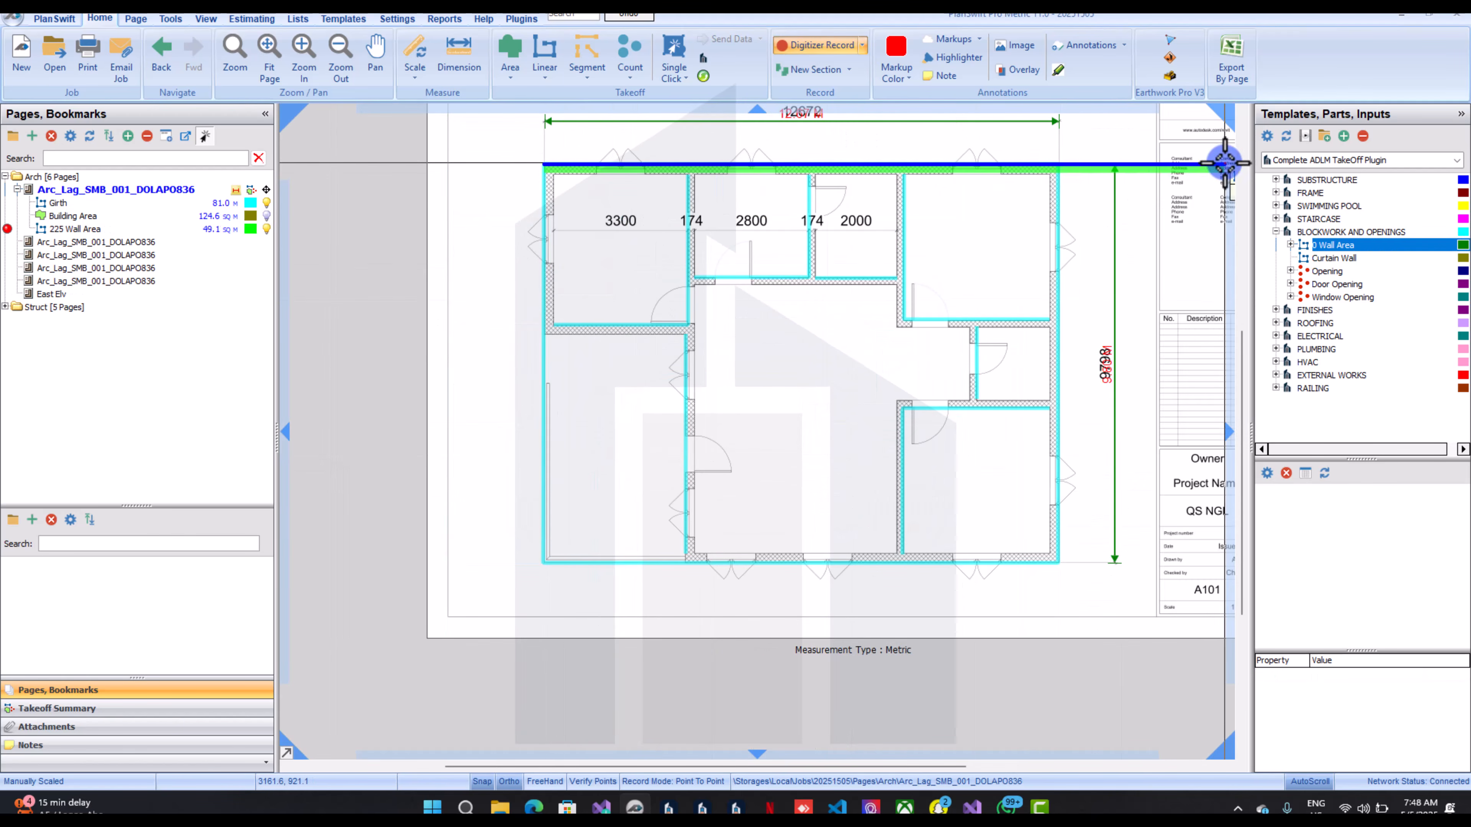
left_click(1023, 164)
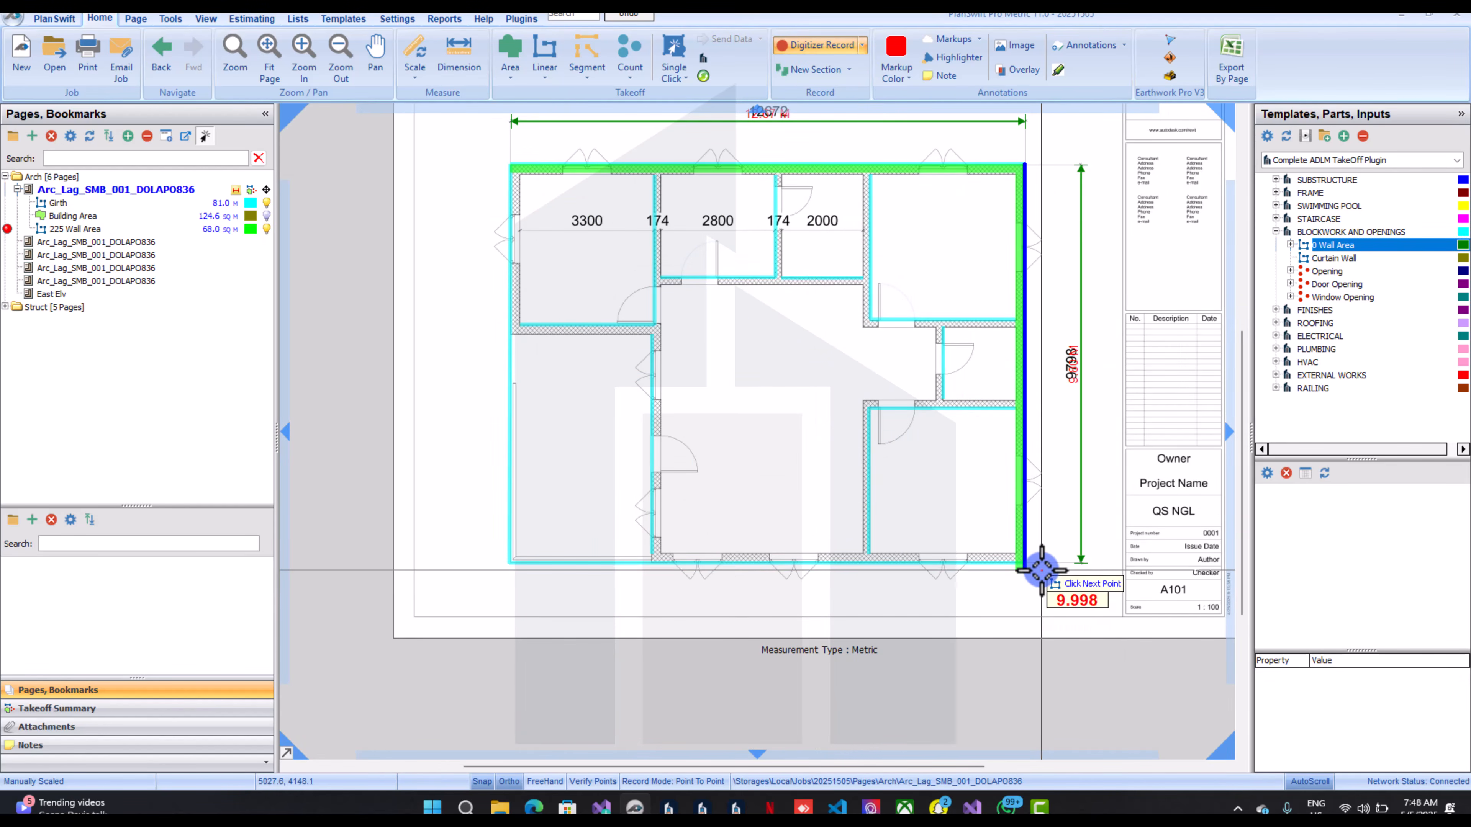
left_click(1025, 561)
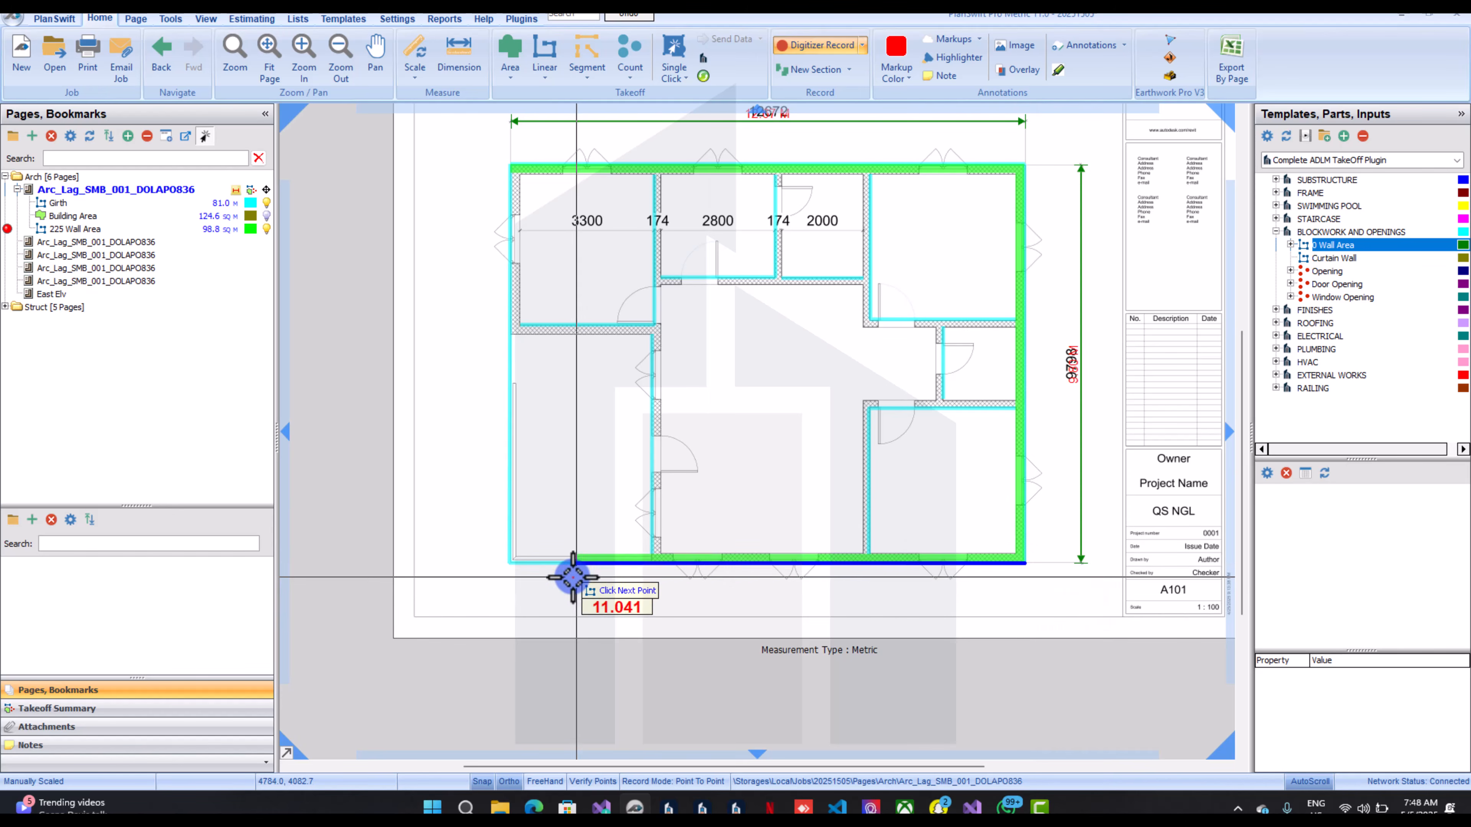
scroll(652, 577, "up", 5)
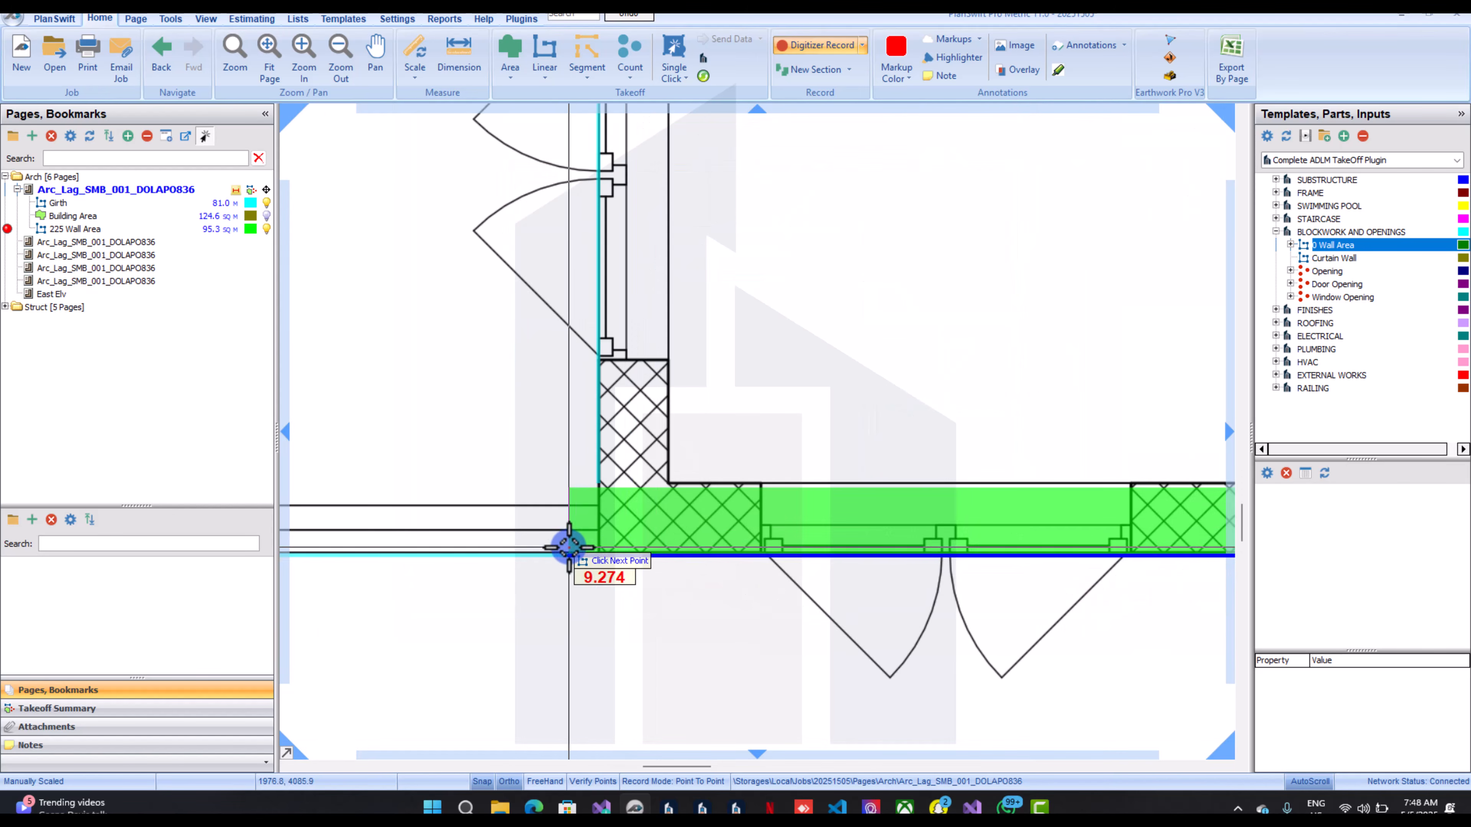
left_click(569, 547)
Continue the 225 mm wall along the porch's east and north sides and up the west side to the starting corner, finishing the takeoff
scroll(579, 550, "down", 5)
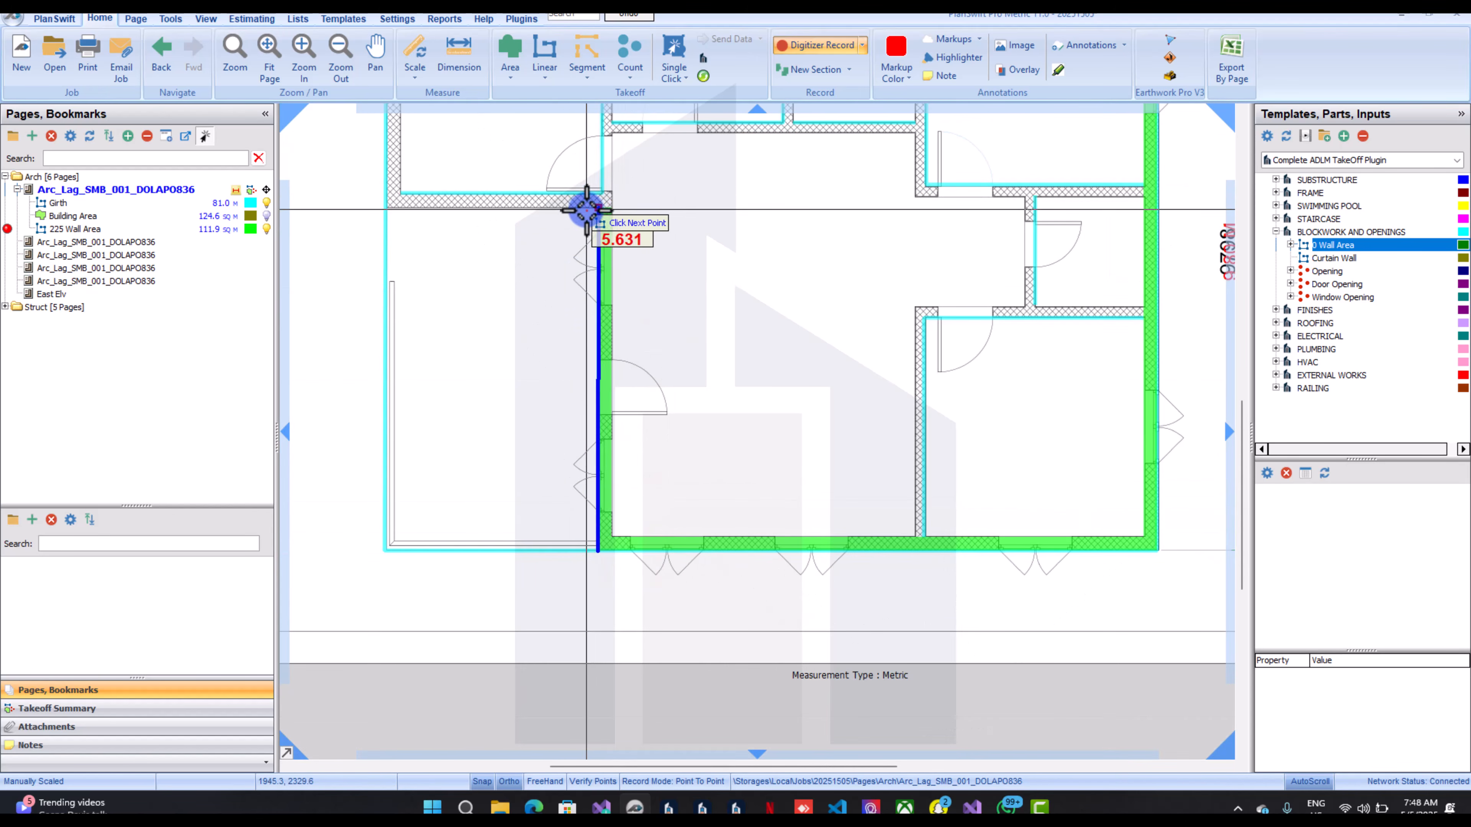
left_click(587, 210)
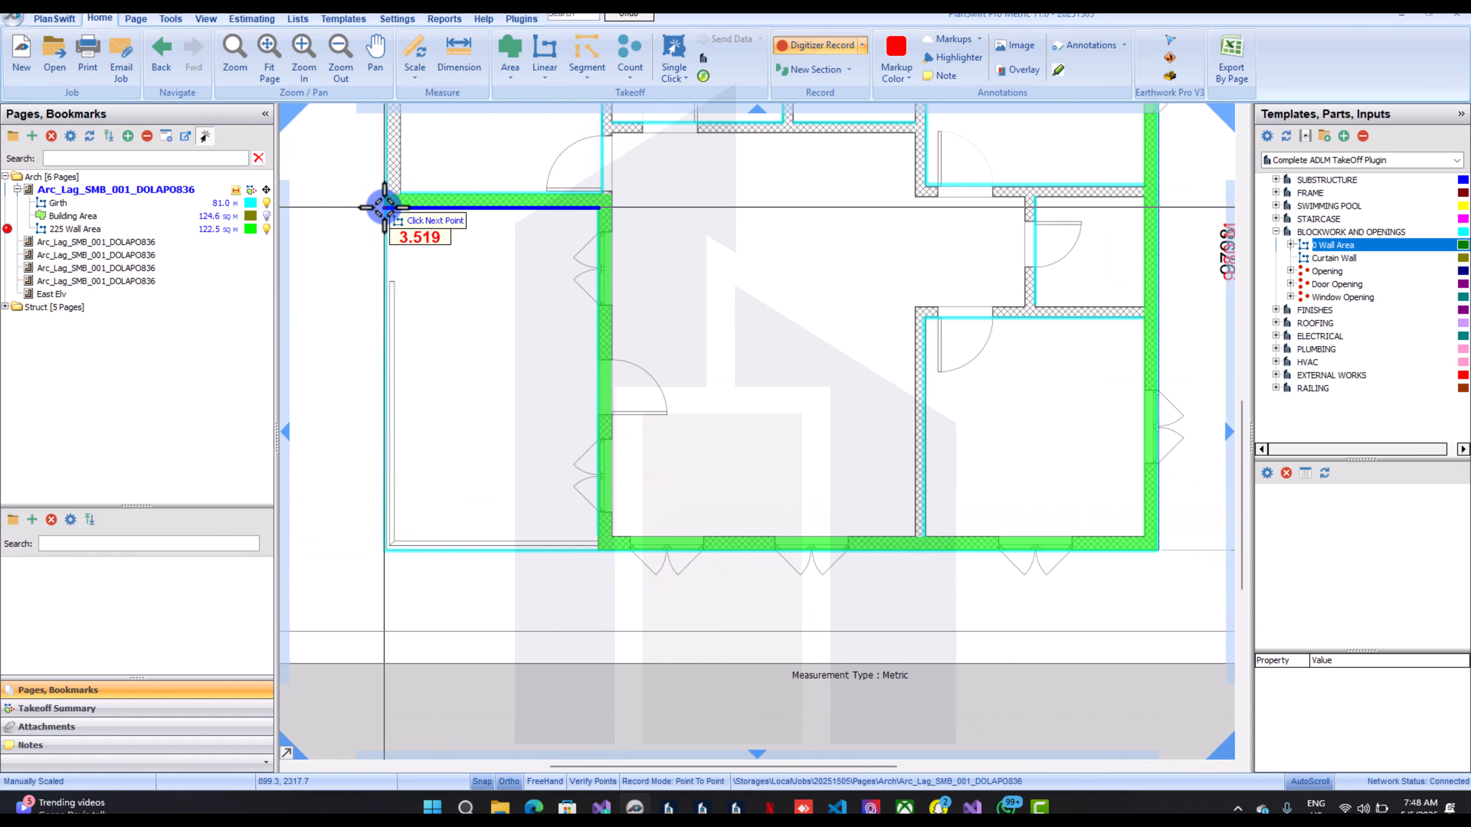
left_click(385, 205)
scroll(414, 232, "up", 2)
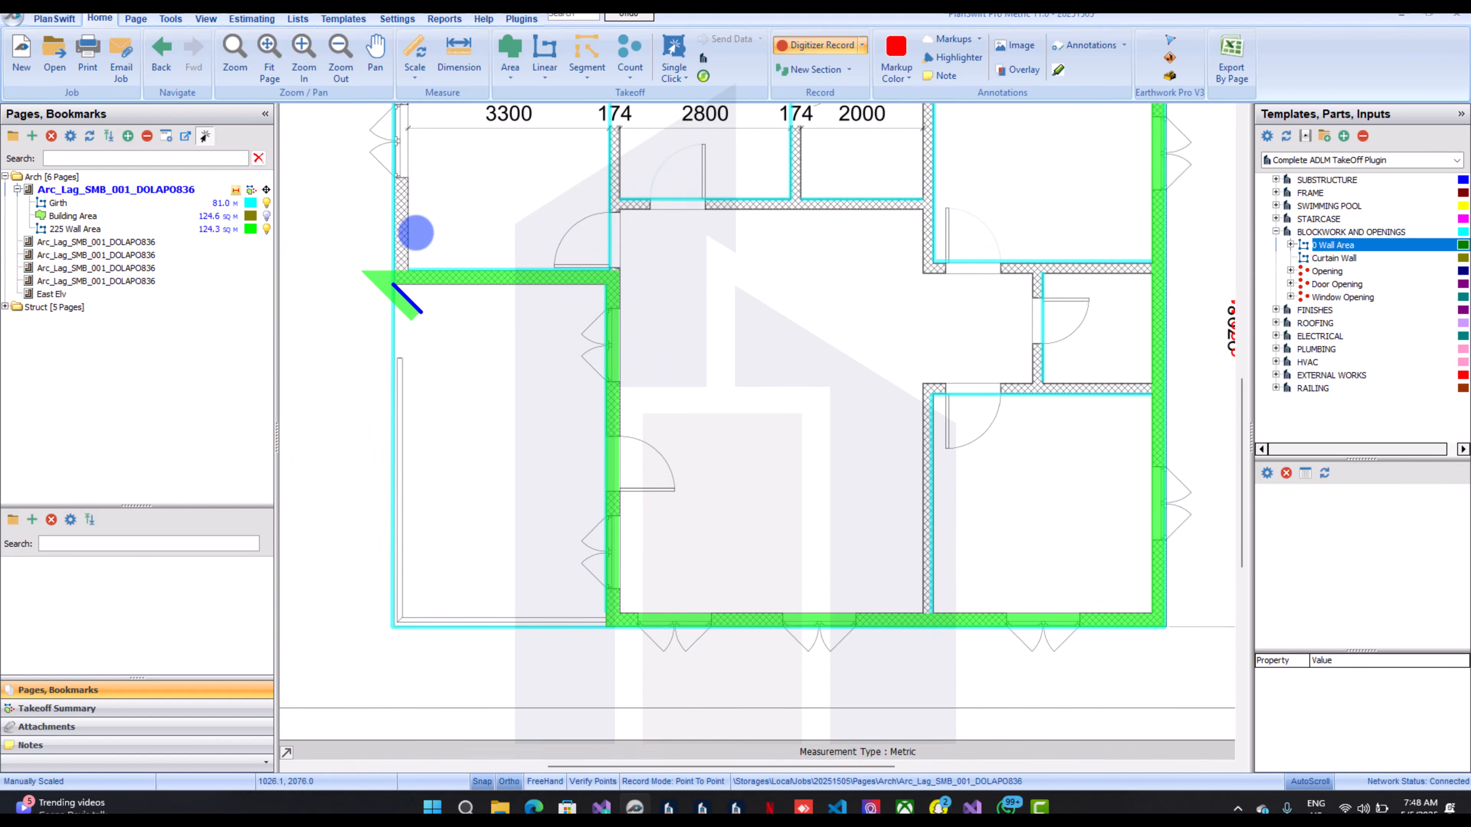
scroll(403, 267, "up", 1)
scroll(408, 260, "up", 1)
scroll(409, 260, "up", 2)
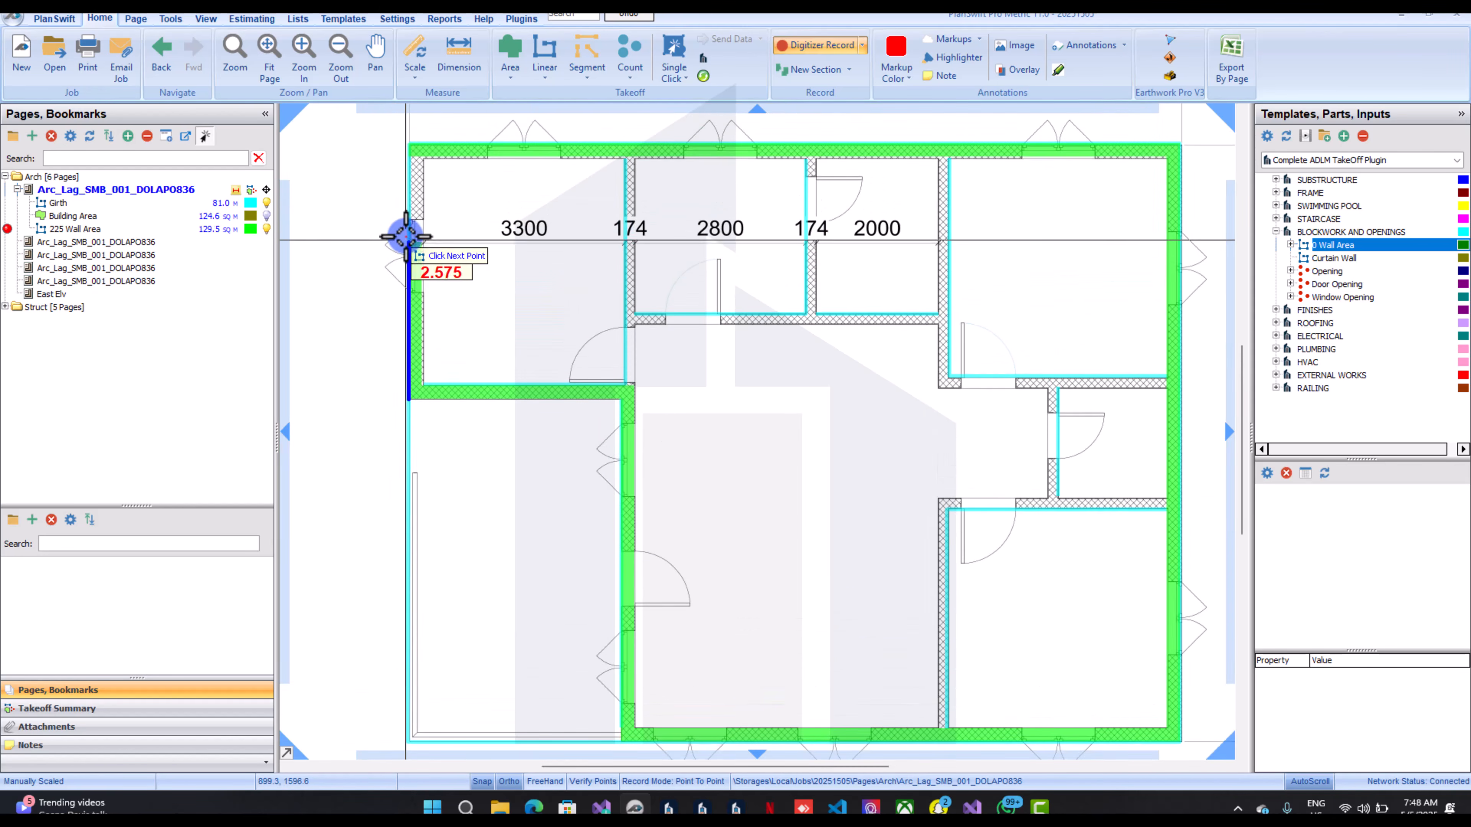
left_click(411, 148)
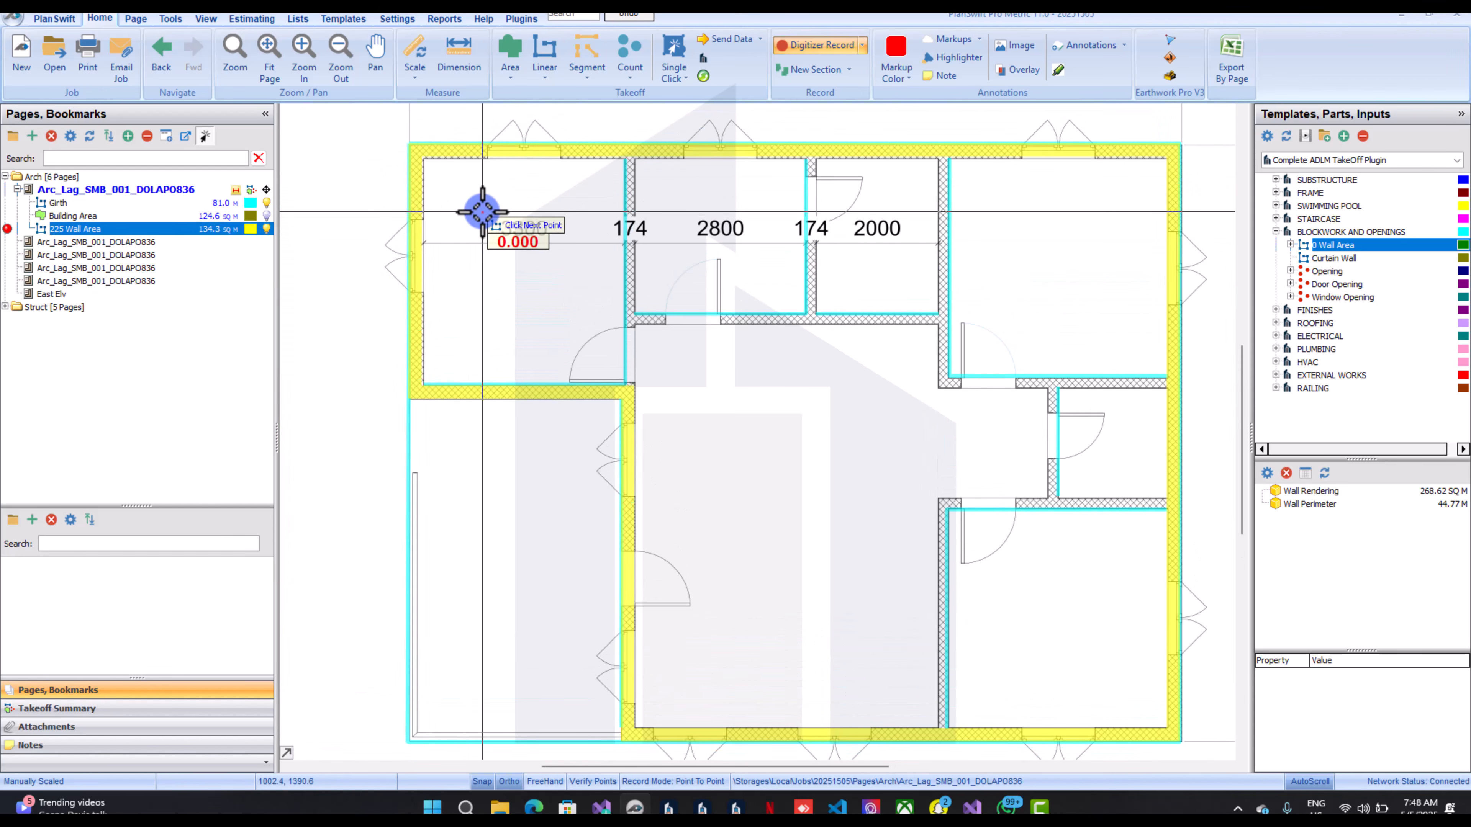
right_click(497, 226)
left_click(520, 246)
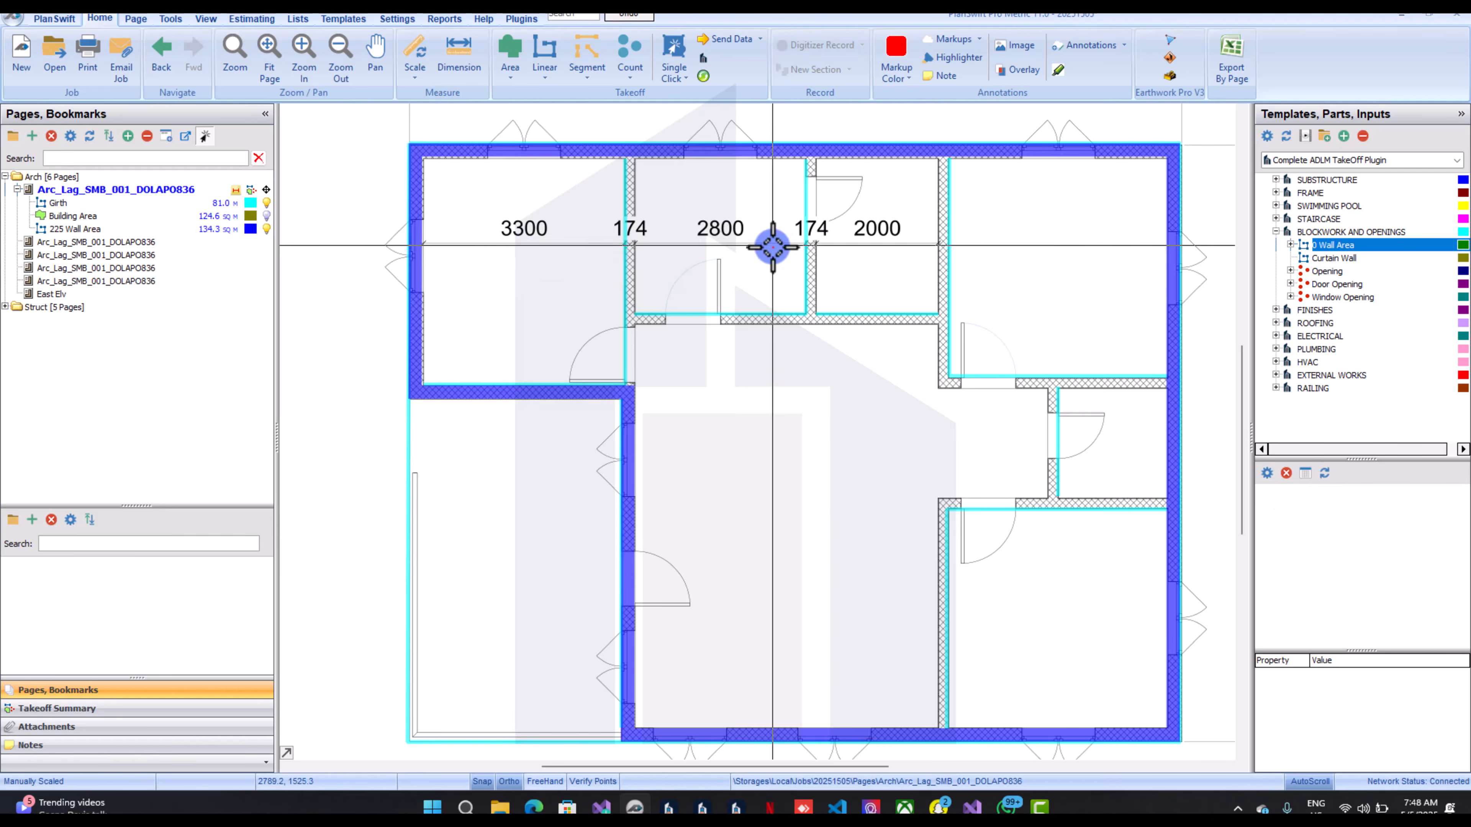
Start another 0 Wall Area takeoff with wall size 150 mm, wall height 3.00 m and 1 floor in the Walls folder
scroll(765, 261, "down", 2)
left_click_drag(774, 286, 751, 271)
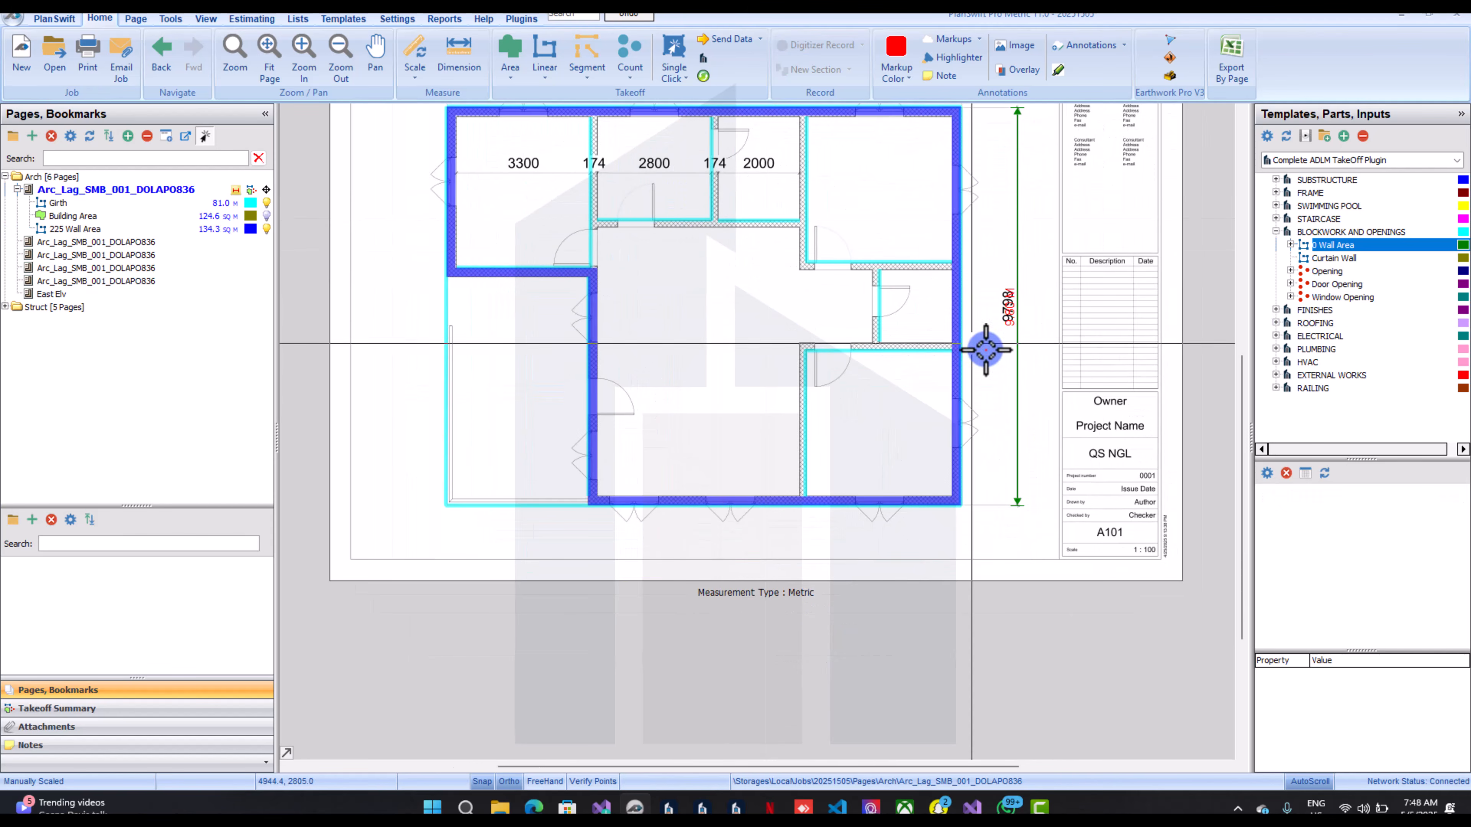
mouse_move(1290, 250)
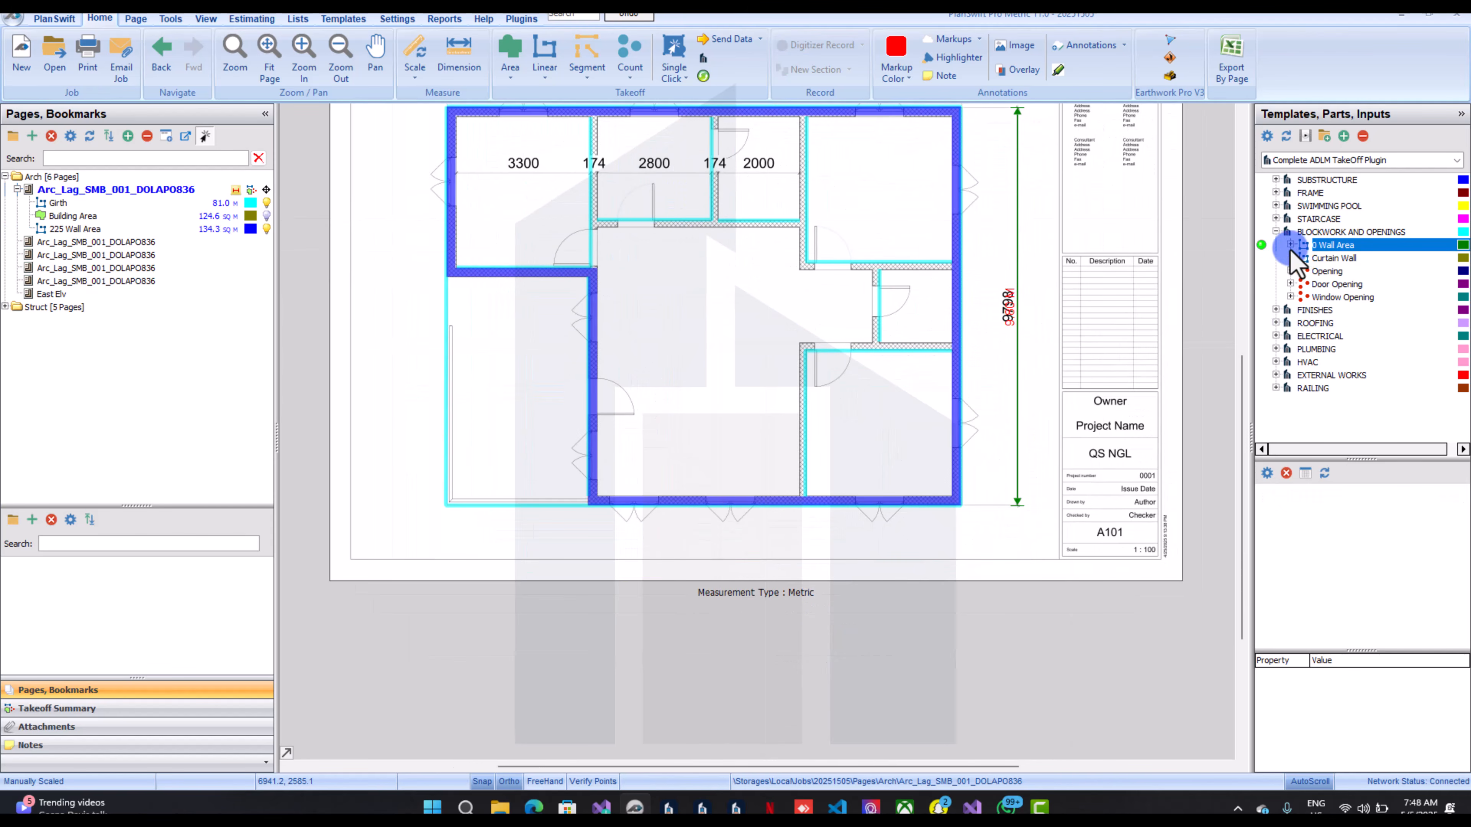
double_click(1252, 249)
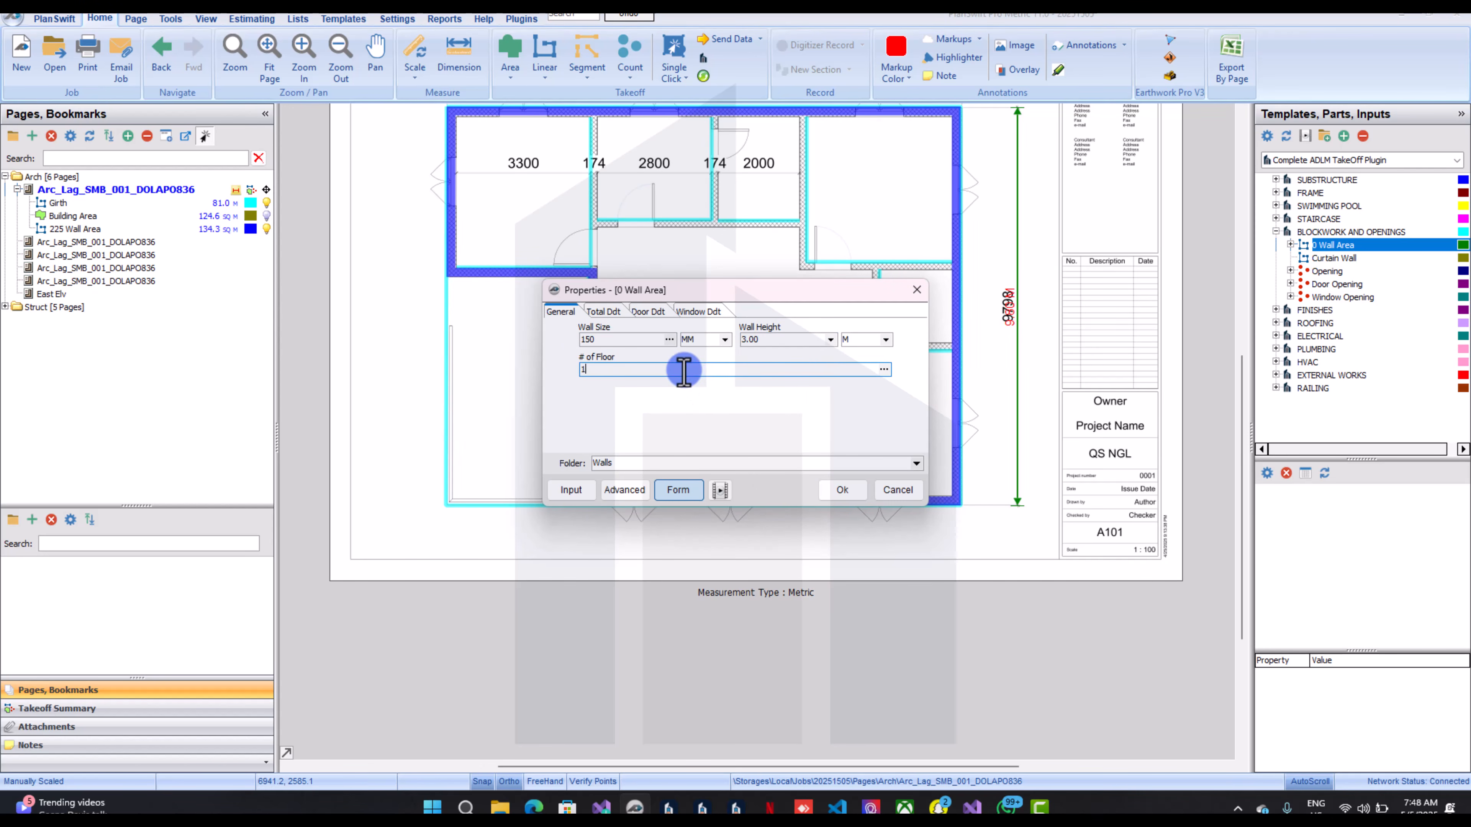
left_click(842, 490)
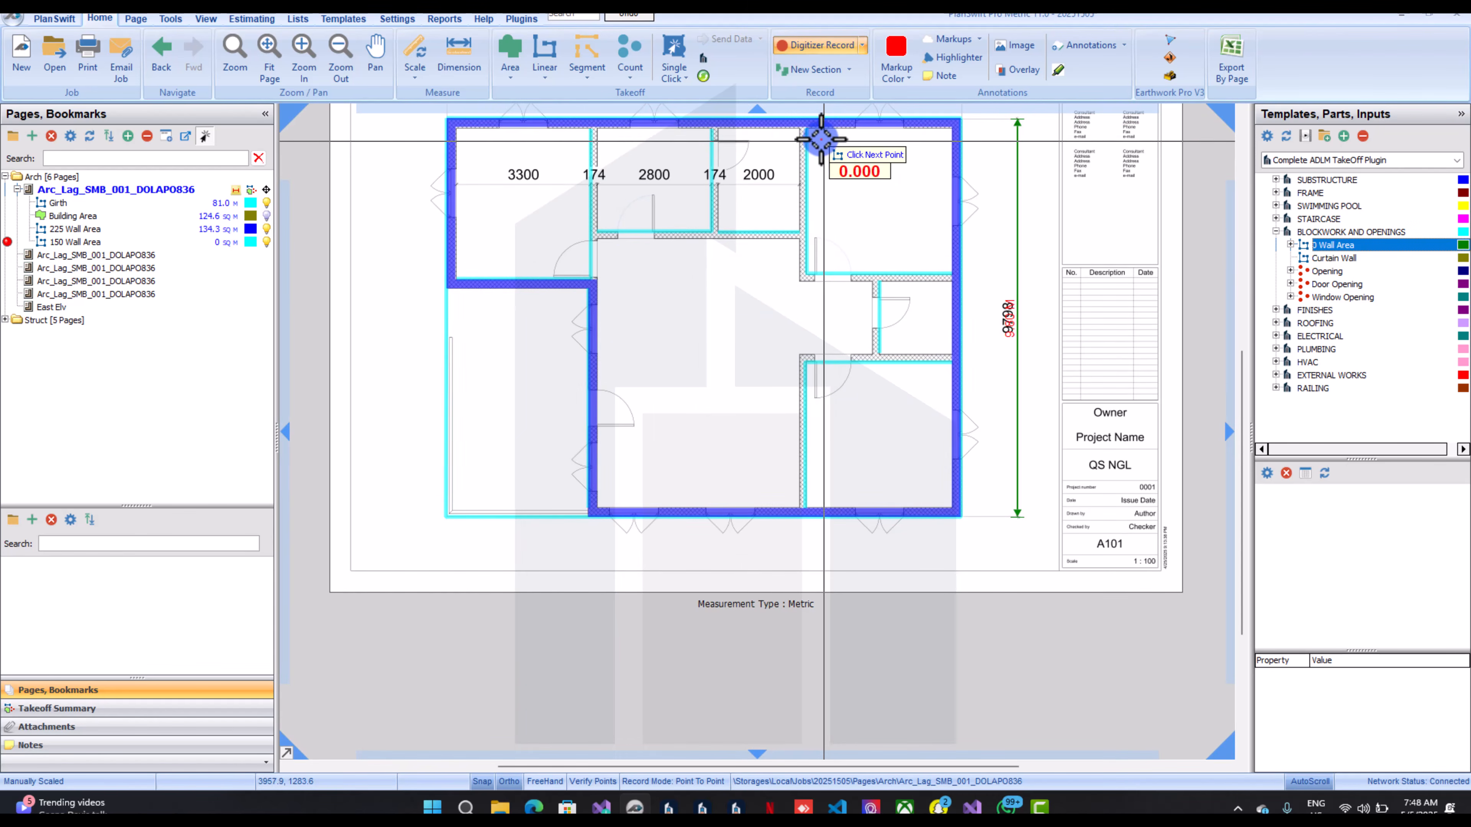
Trace the upper-right room's west and south walls as 150 mm wall segments, ending the section at the east external wall
left_click(808, 130)
left_click(818, 280)
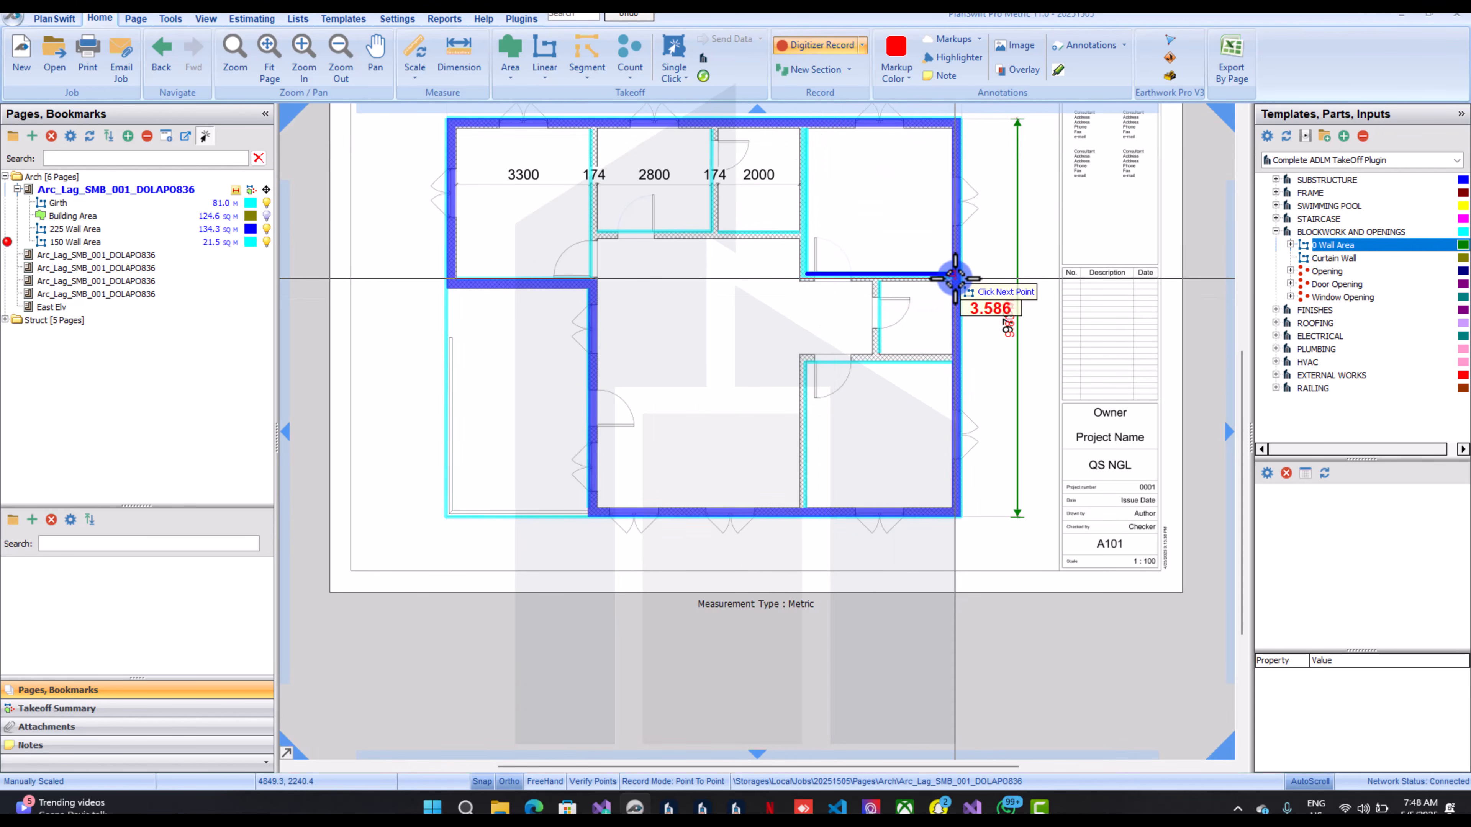
scroll(944, 273, "up", 3)
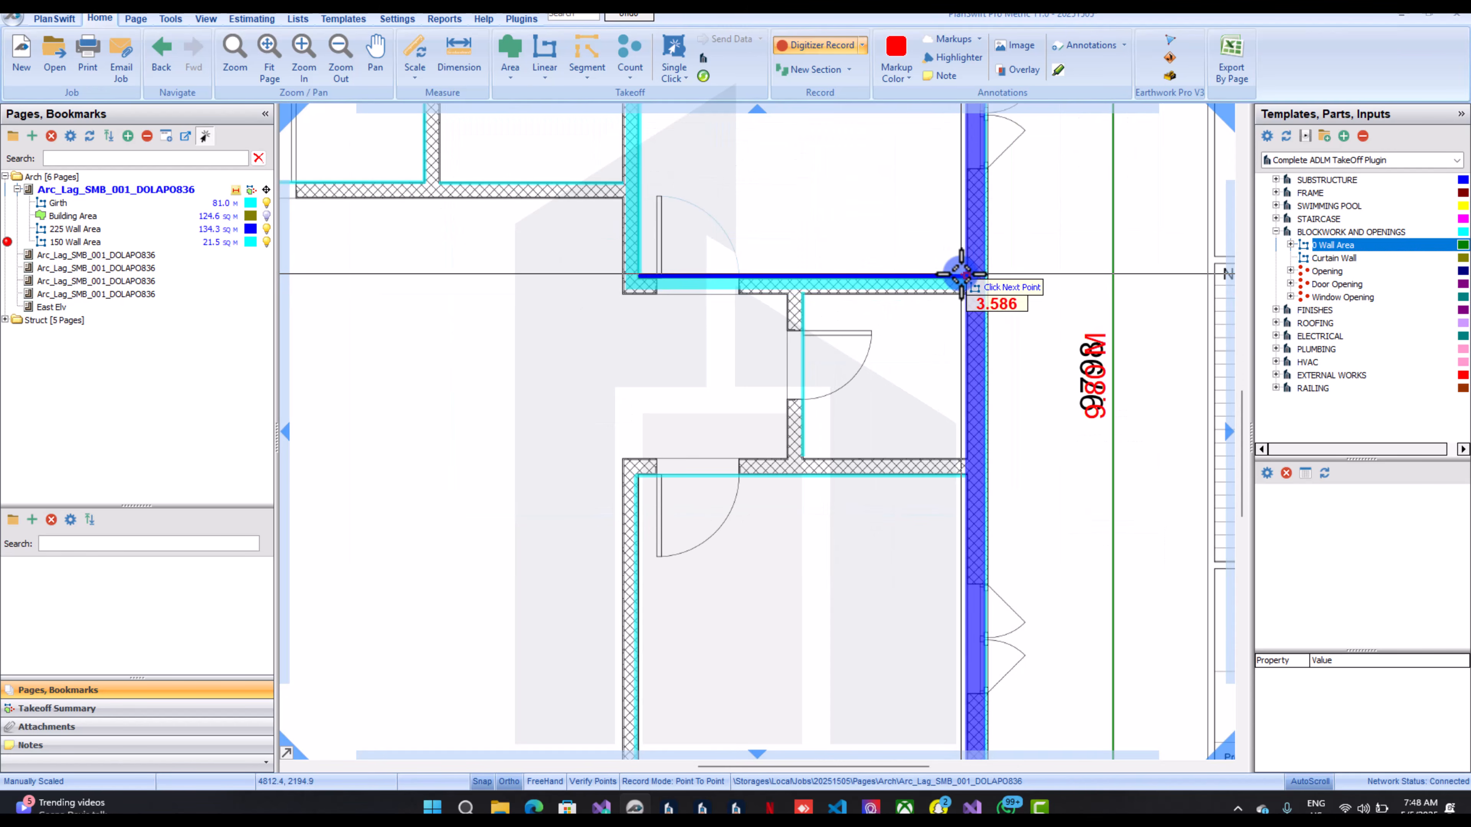
left_click(976, 278)
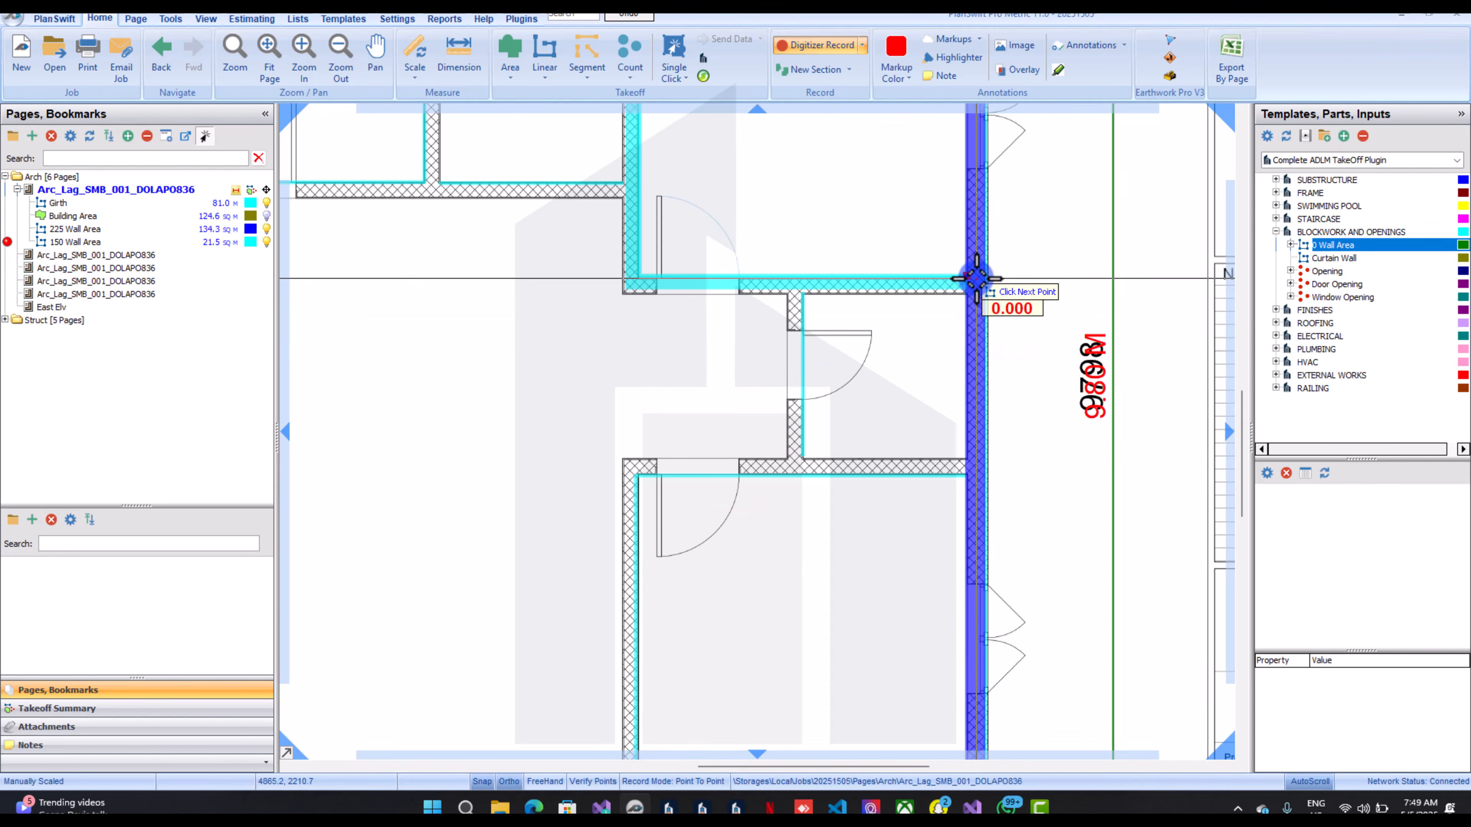
right_click(977, 279)
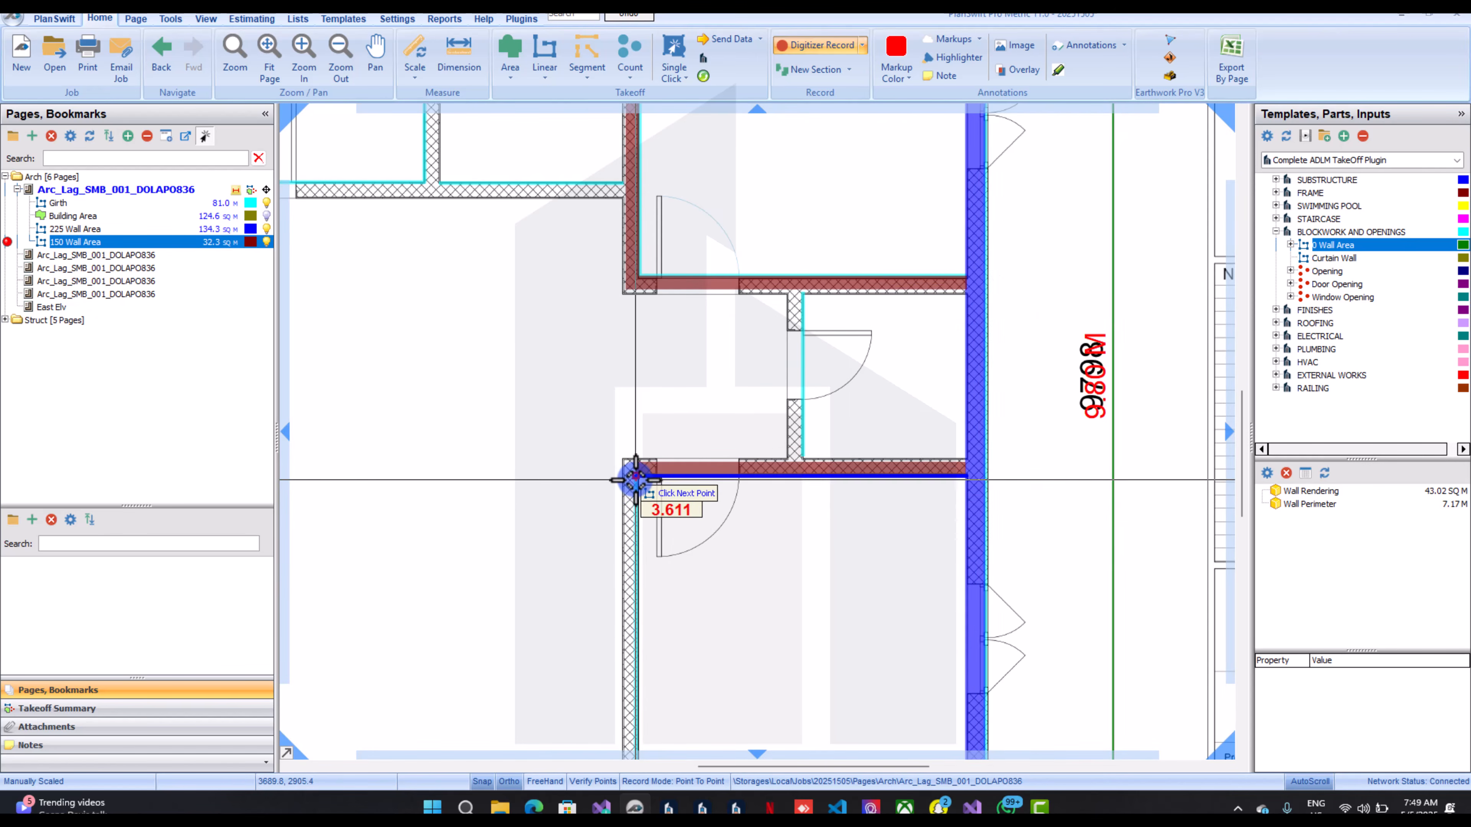
Trace the lower-right room's north wall and its west wall down to the south external wall as 150 mm wall
left_click(633, 476)
scroll(633, 556, "down", 2)
scroll(634, 552, "up", 1)
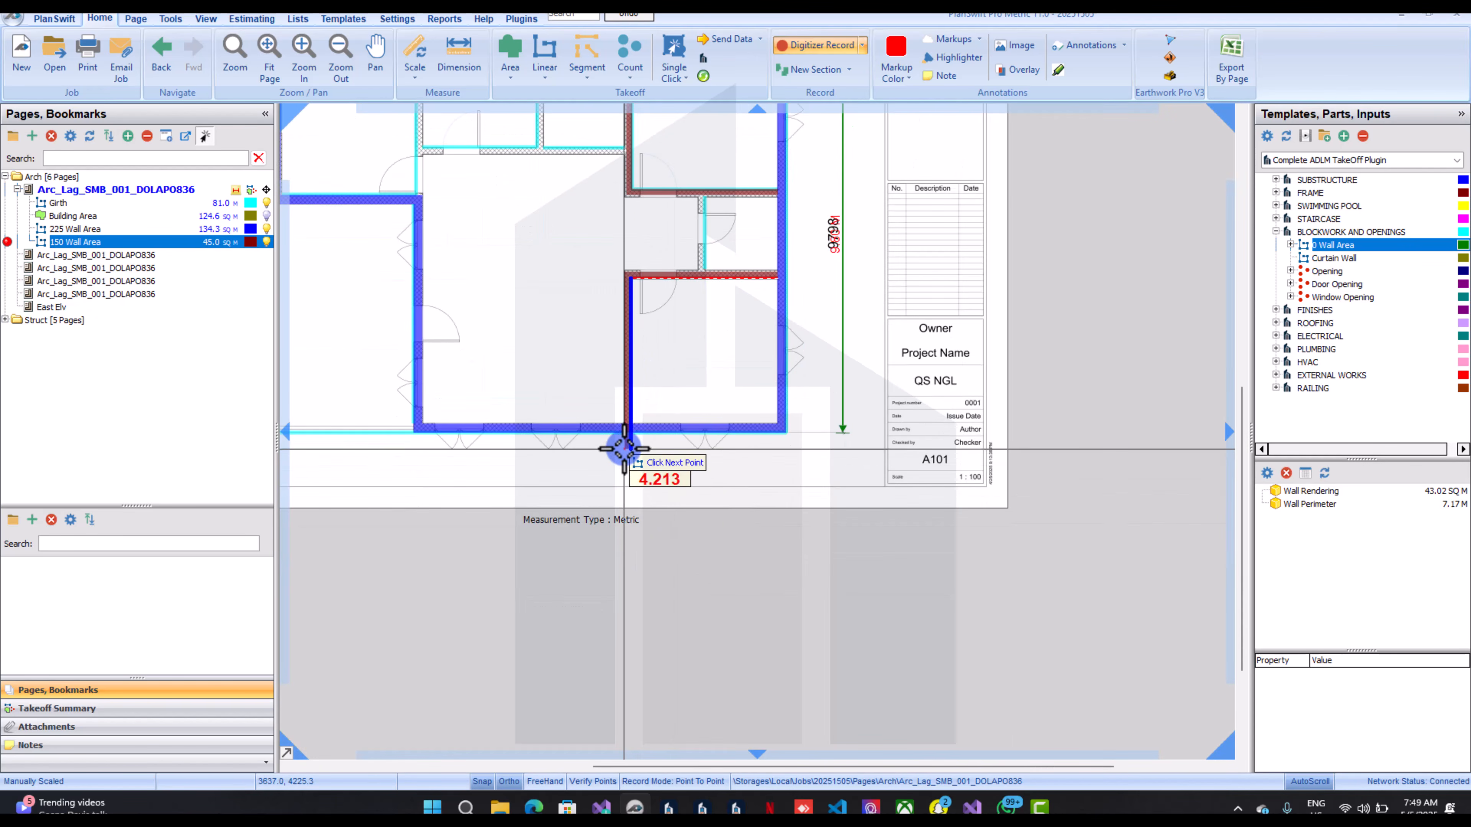
left_click(635, 417)
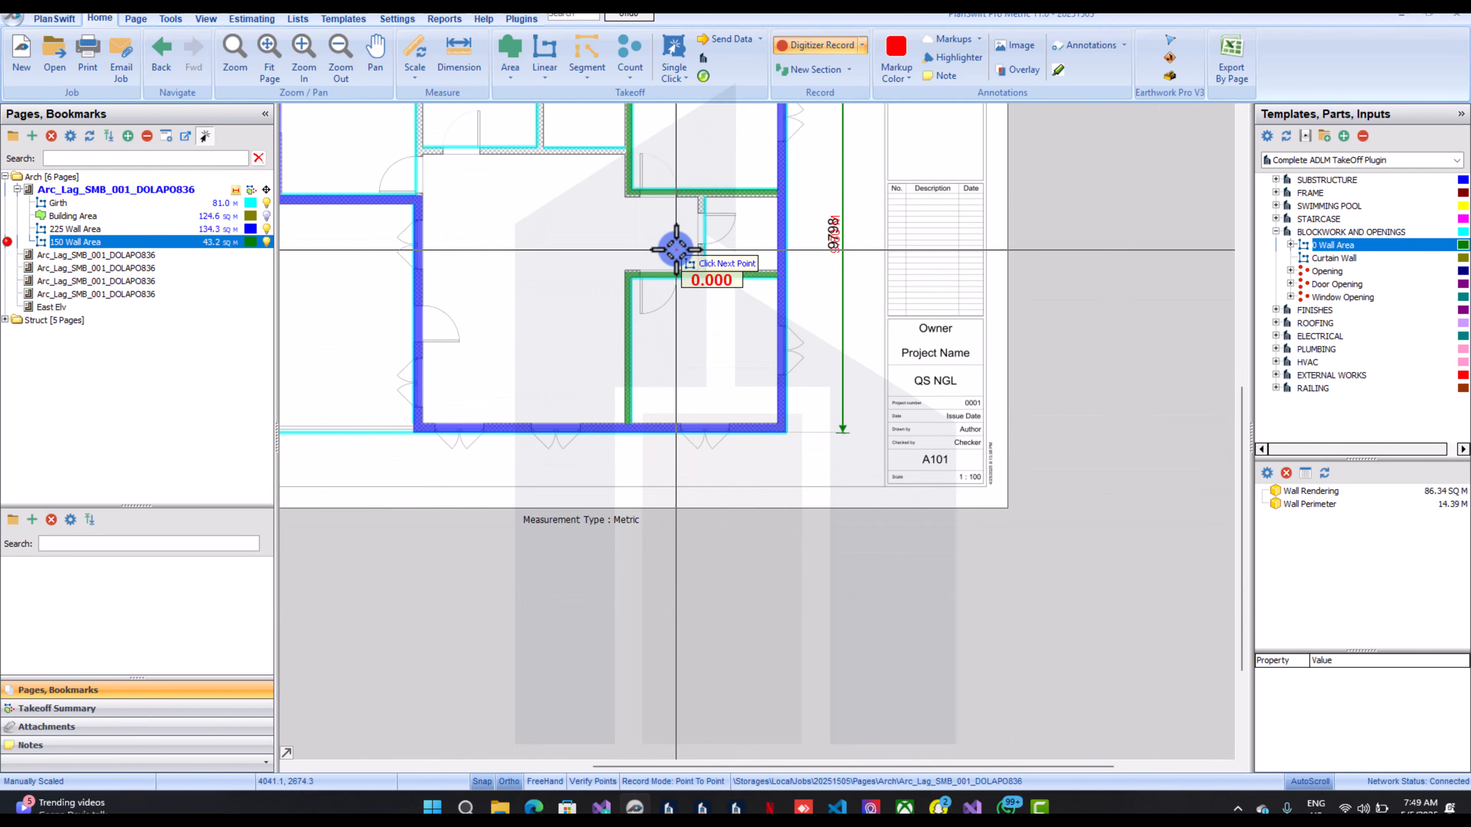
Trace the small middle-right room's west partition and the south wall of the 2000 mm wide room as 150 mm wall segments
left_click(692, 254)
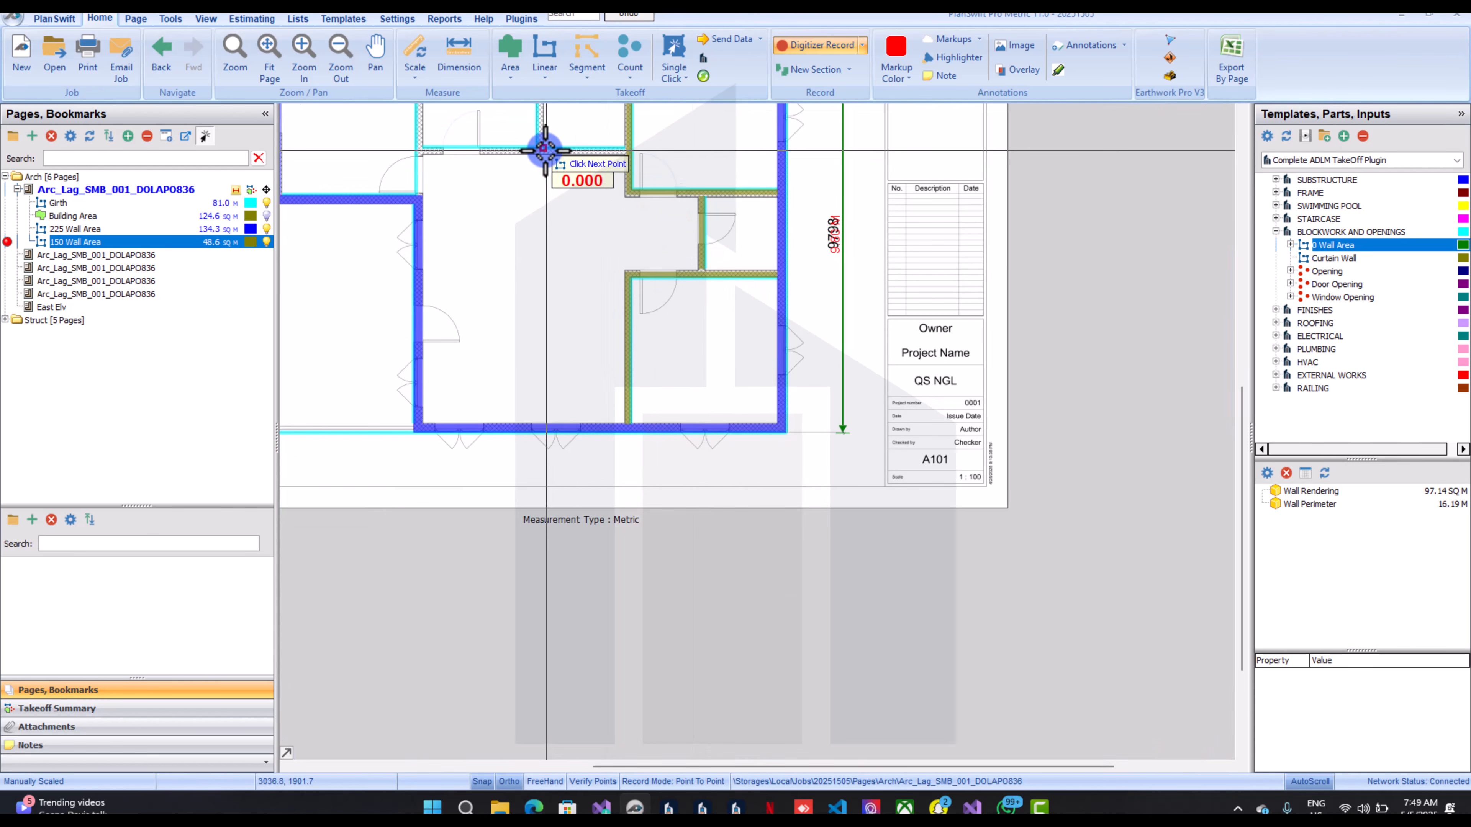
left_click(629, 161)
scroll(629, 161, "down", 3)
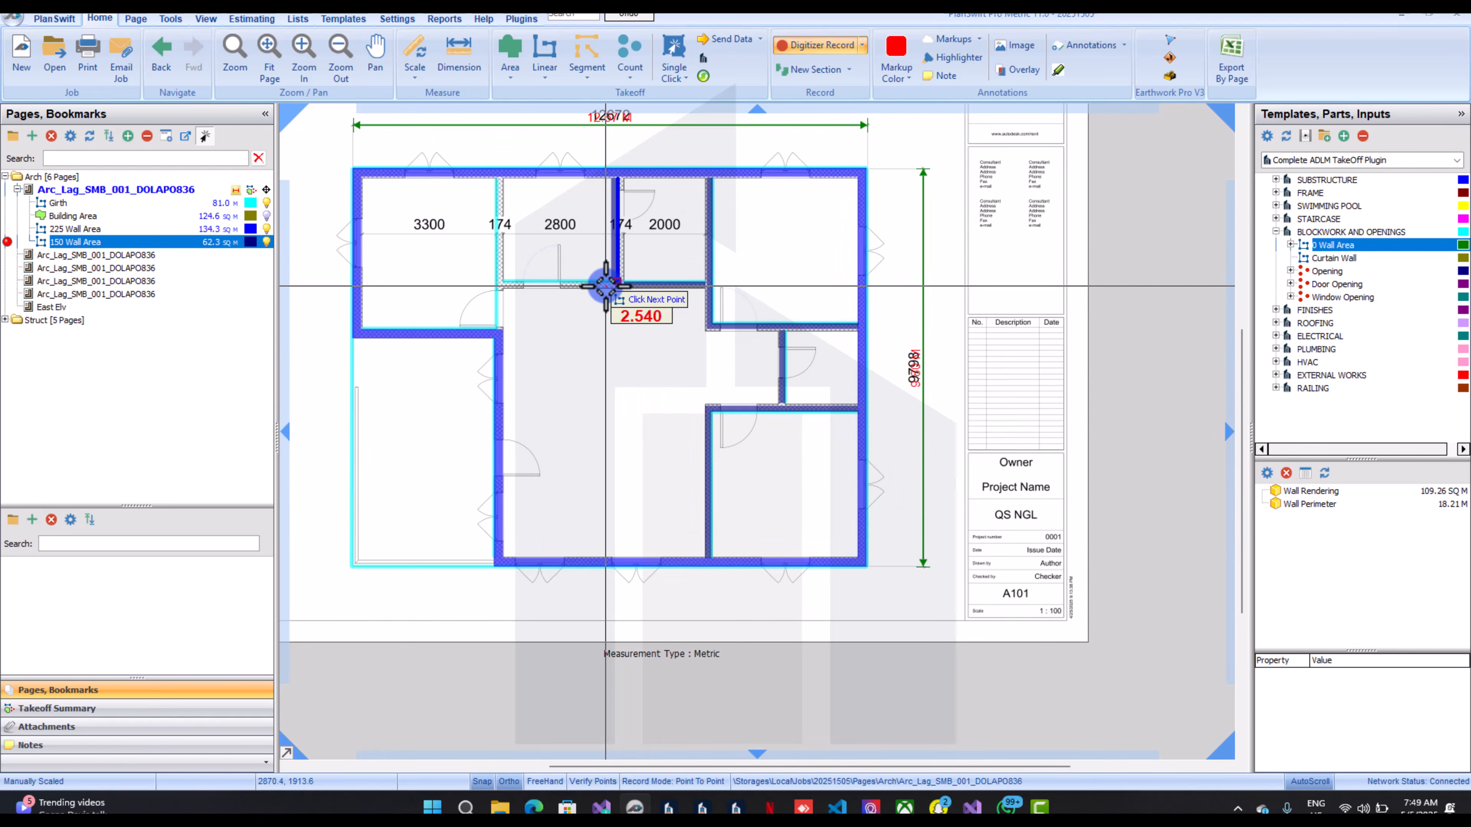
scroll(614, 289, "up", 3)
scroll(614, 271, "down", 3)
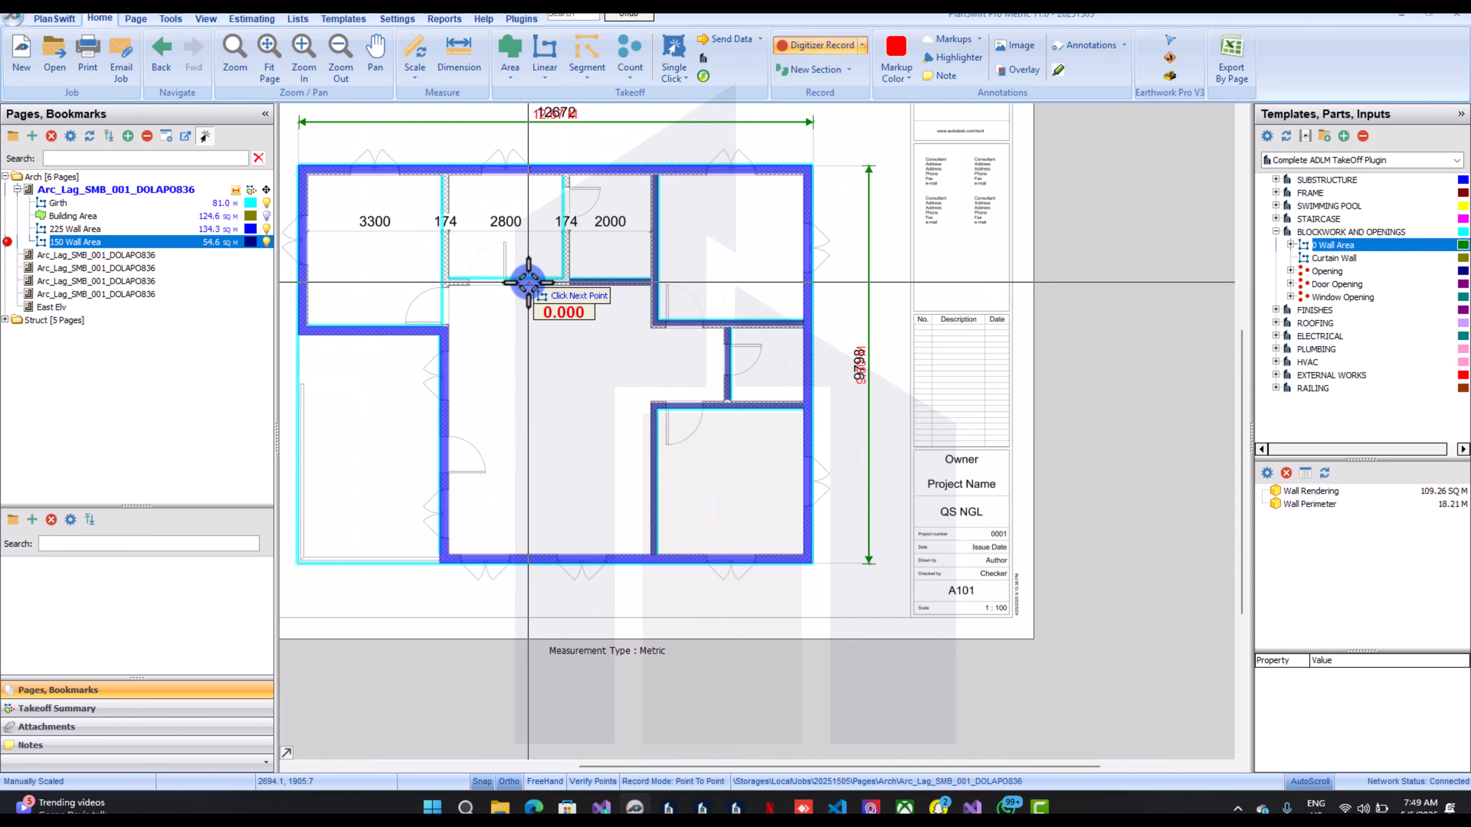
Trace the 2800 mm wide room's south, east and west walls as 150 mm wall segments and end the wall takeoff
left_click(446, 278)
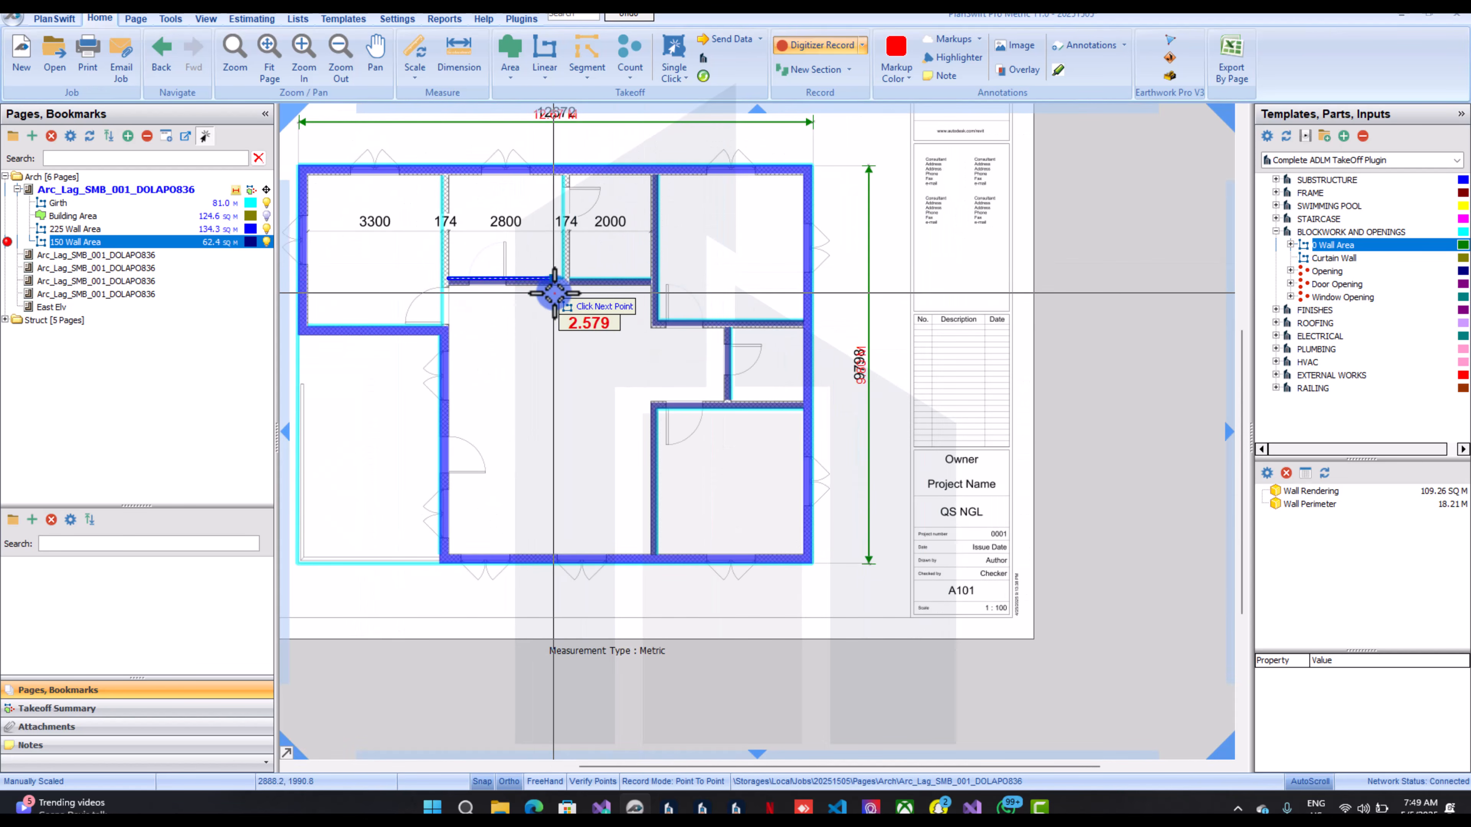
left_click(564, 280)
double_click(570, 173)
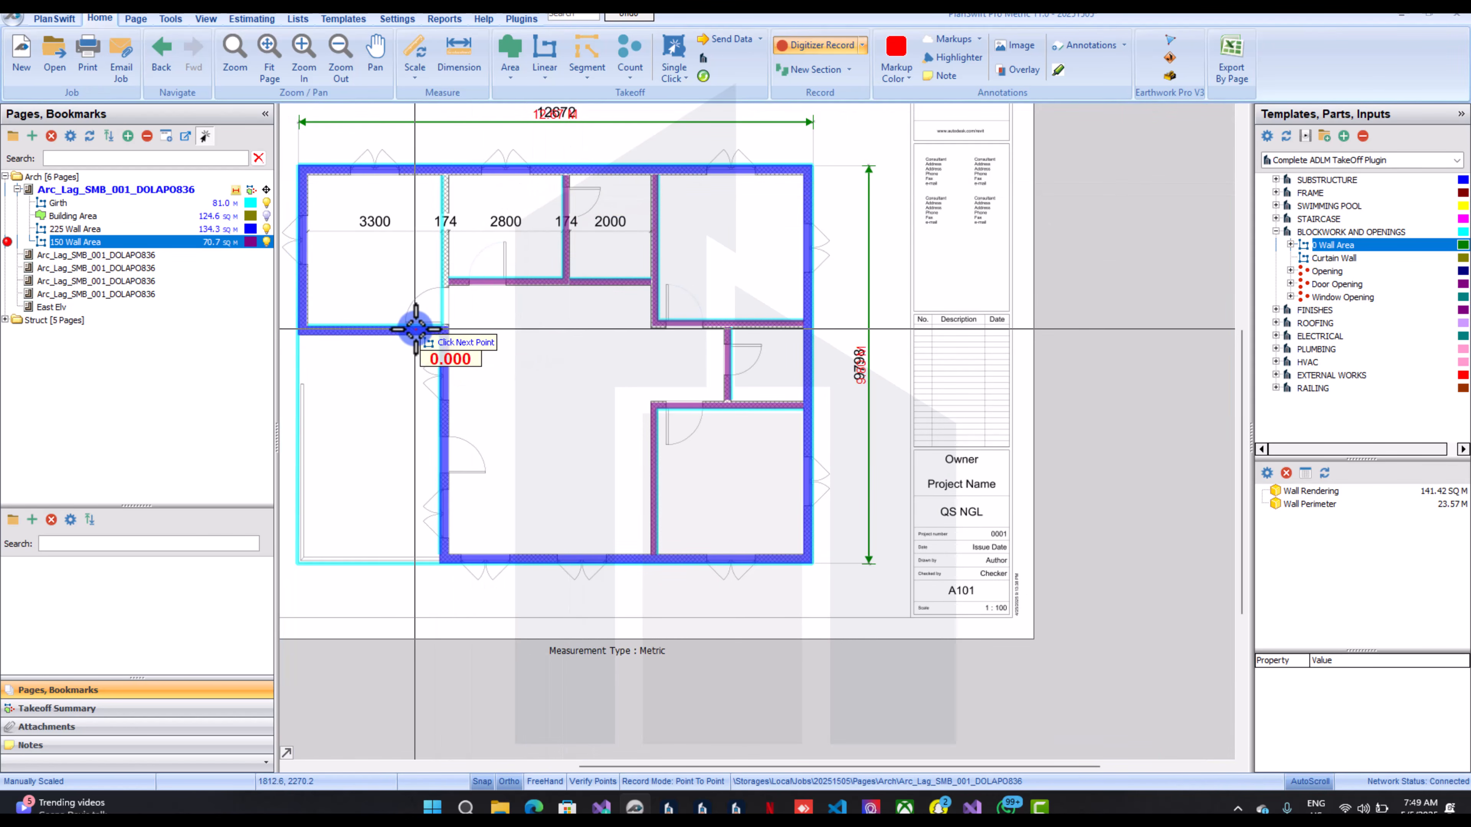
left_click(444, 330)
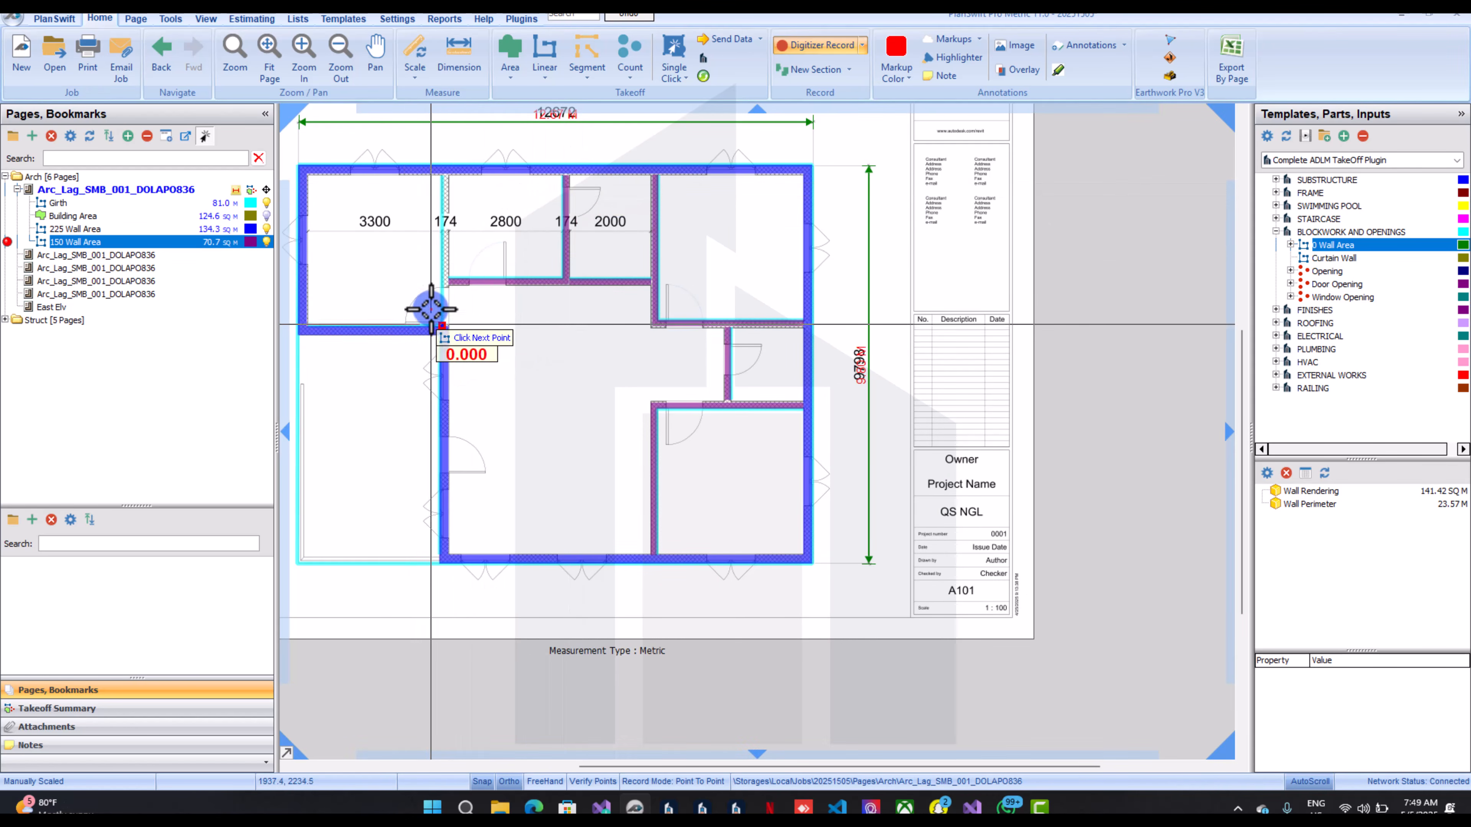
double_click(445, 188)
right_click(505, 343)
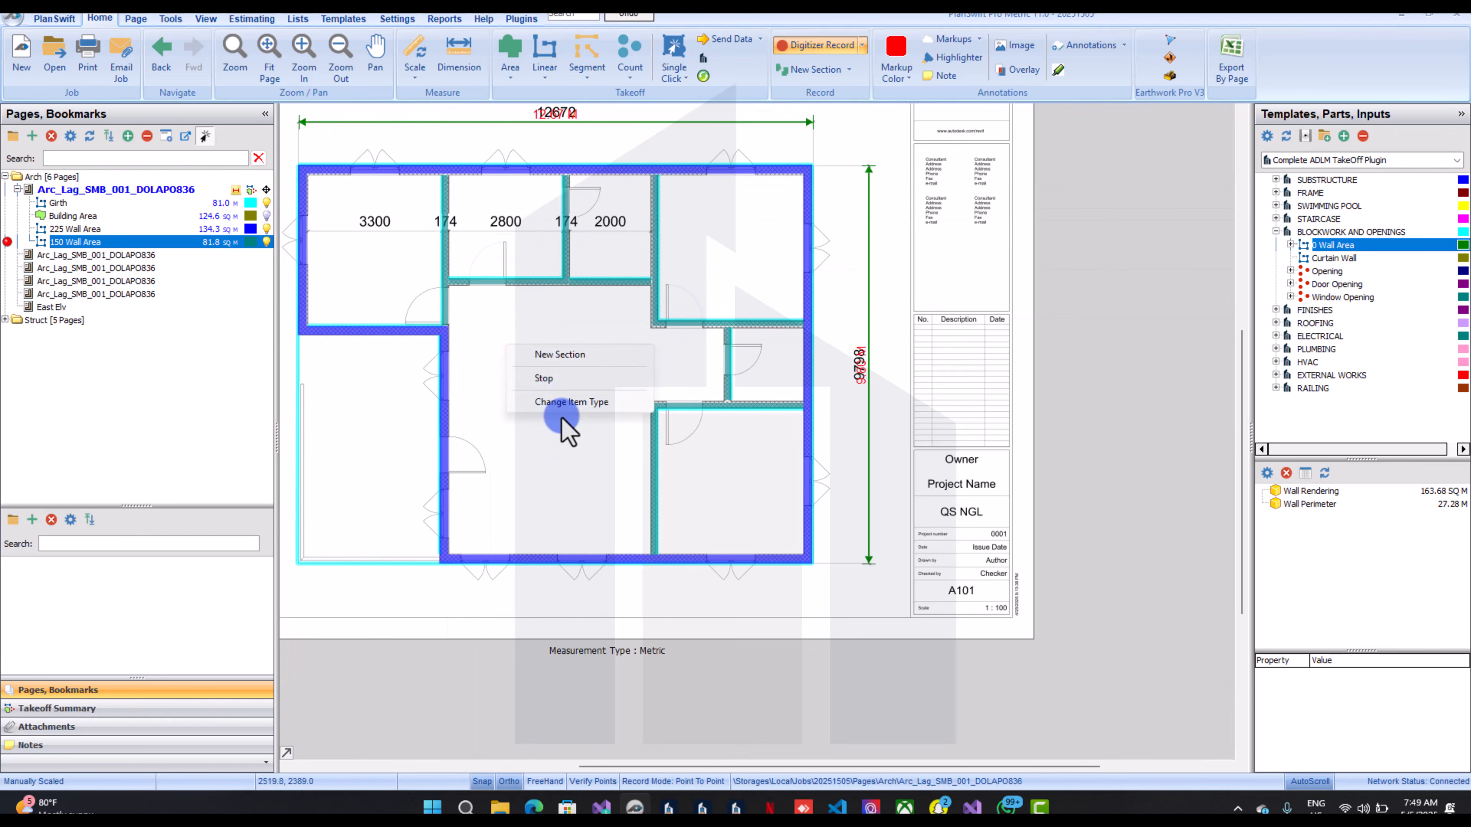
left_click(553, 380)
Dimension the width of the window in the 3300 mm wide room's north wall
middle_click(595, 327)
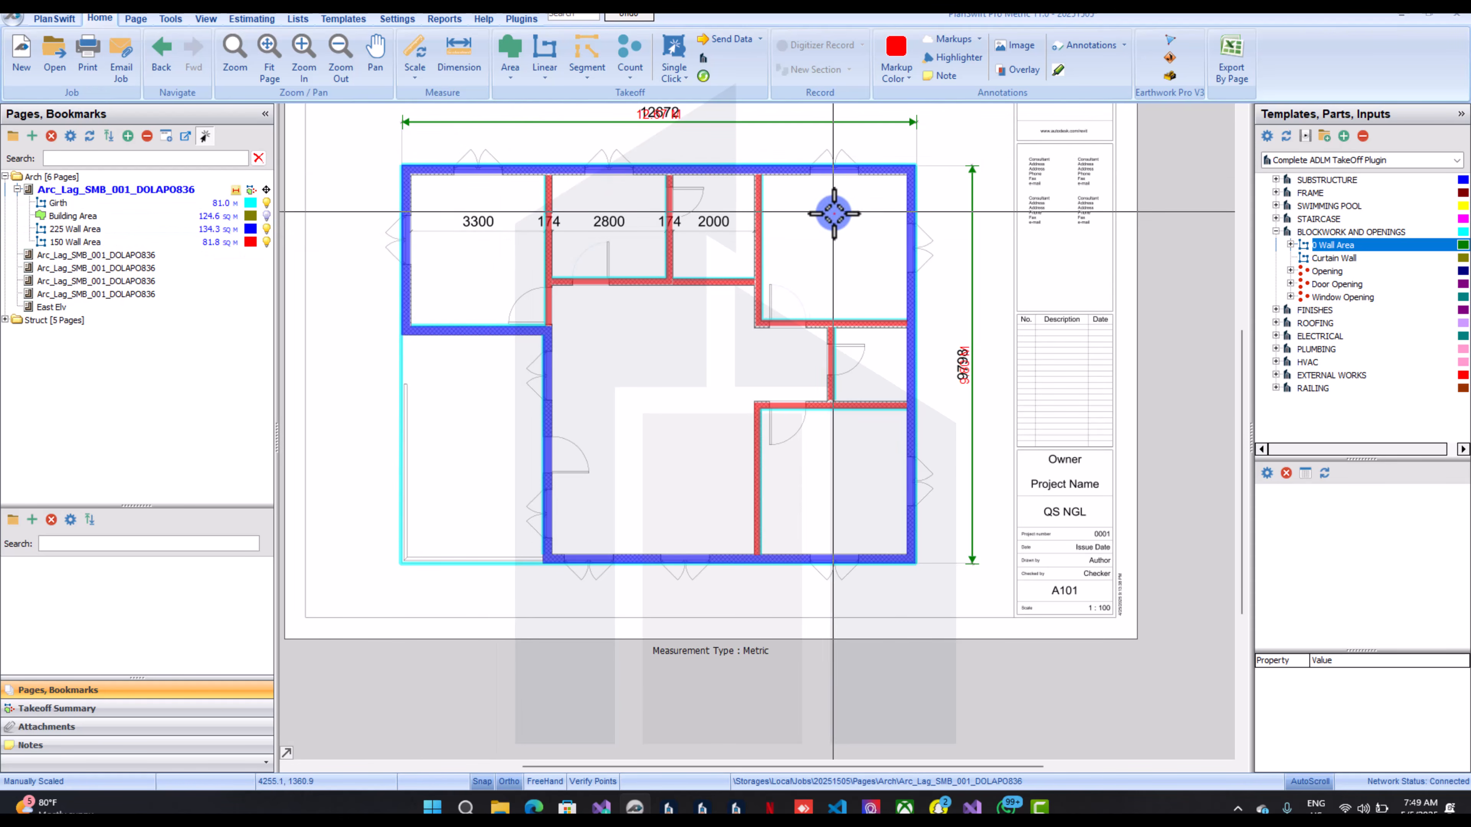
left_click_drag(824, 168, 835, 218)
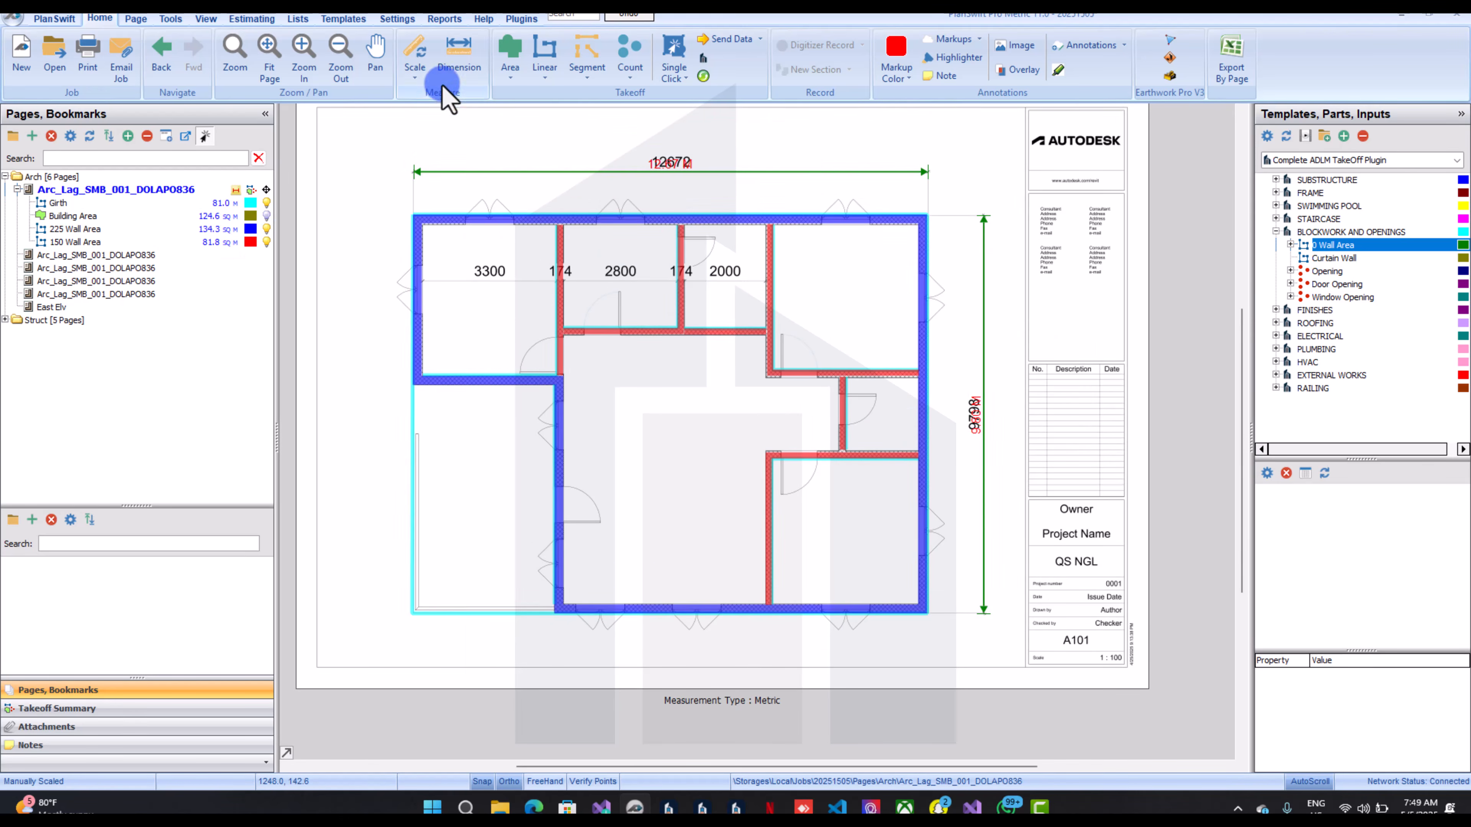
left_click(450, 73)
scroll(451, 168, "up", 3)
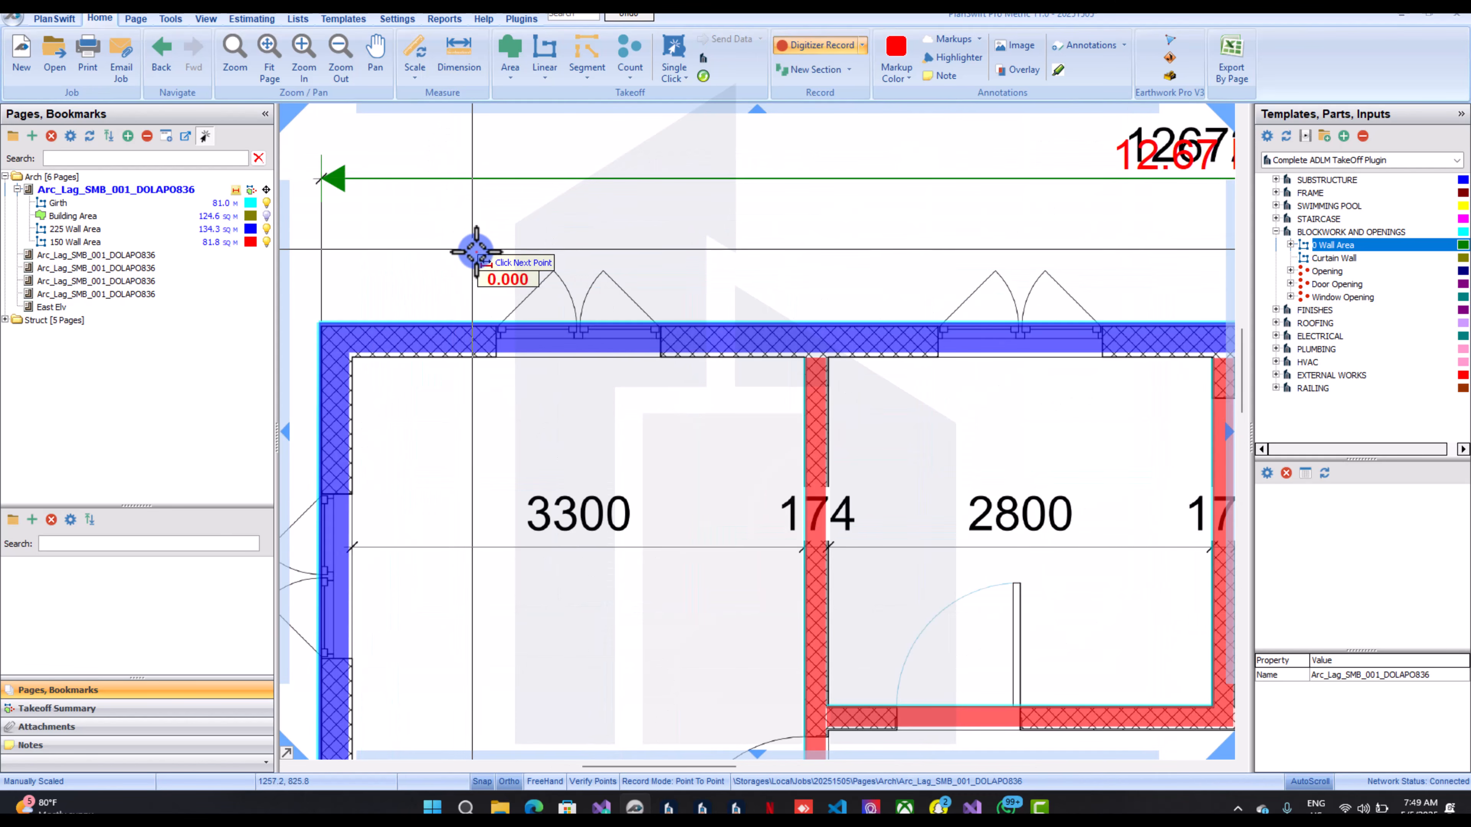
left_click(494, 266)
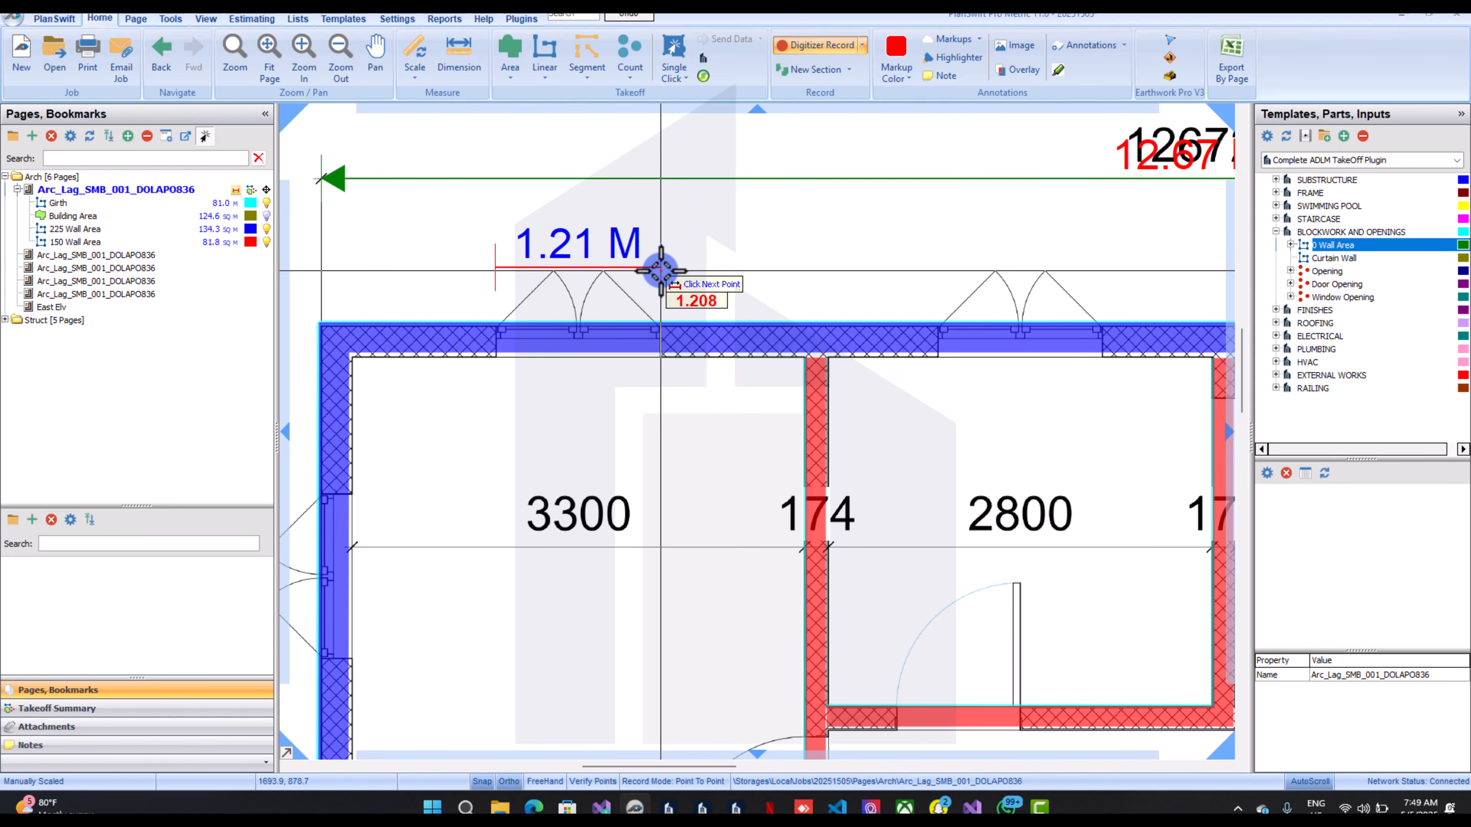
left_click(659, 270)
scroll(657, 271, "down", 3)
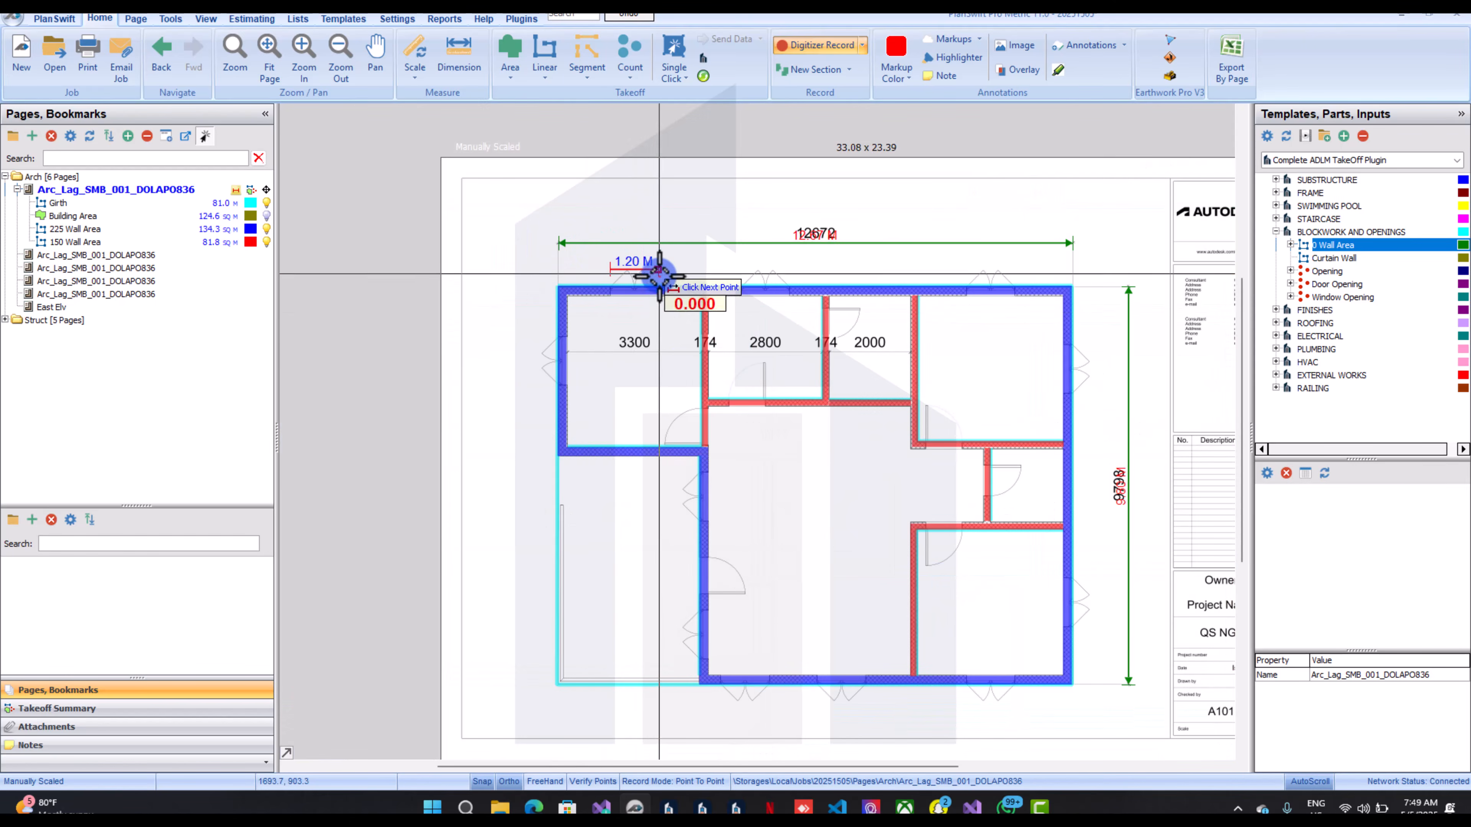
Dimension the entrance door opening's width on the west external wall beside the porch and end the dimensioning
left_click_drag(689, 556, 596, 438)
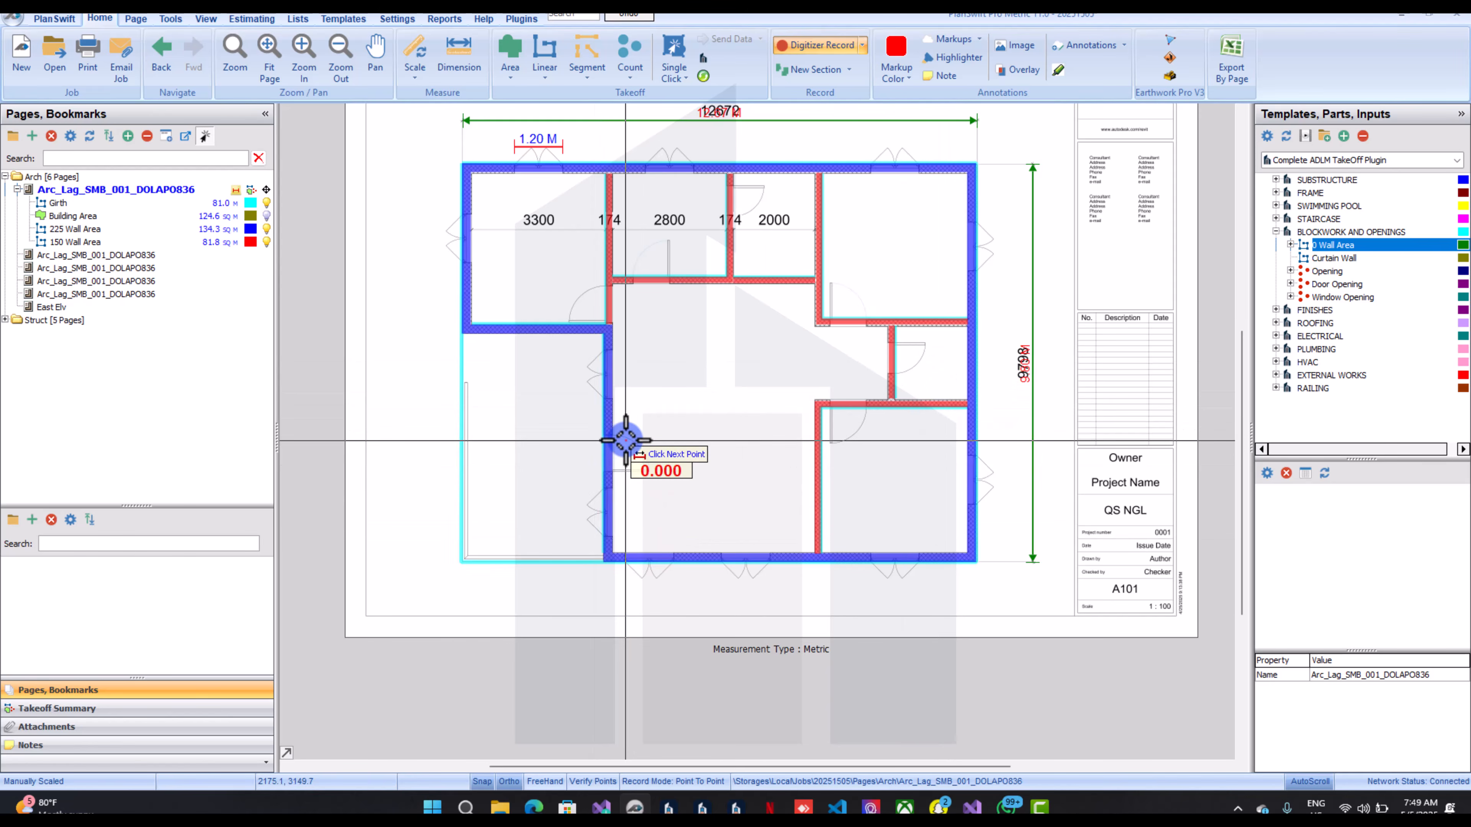
scroll(613, 438, "up", 4)
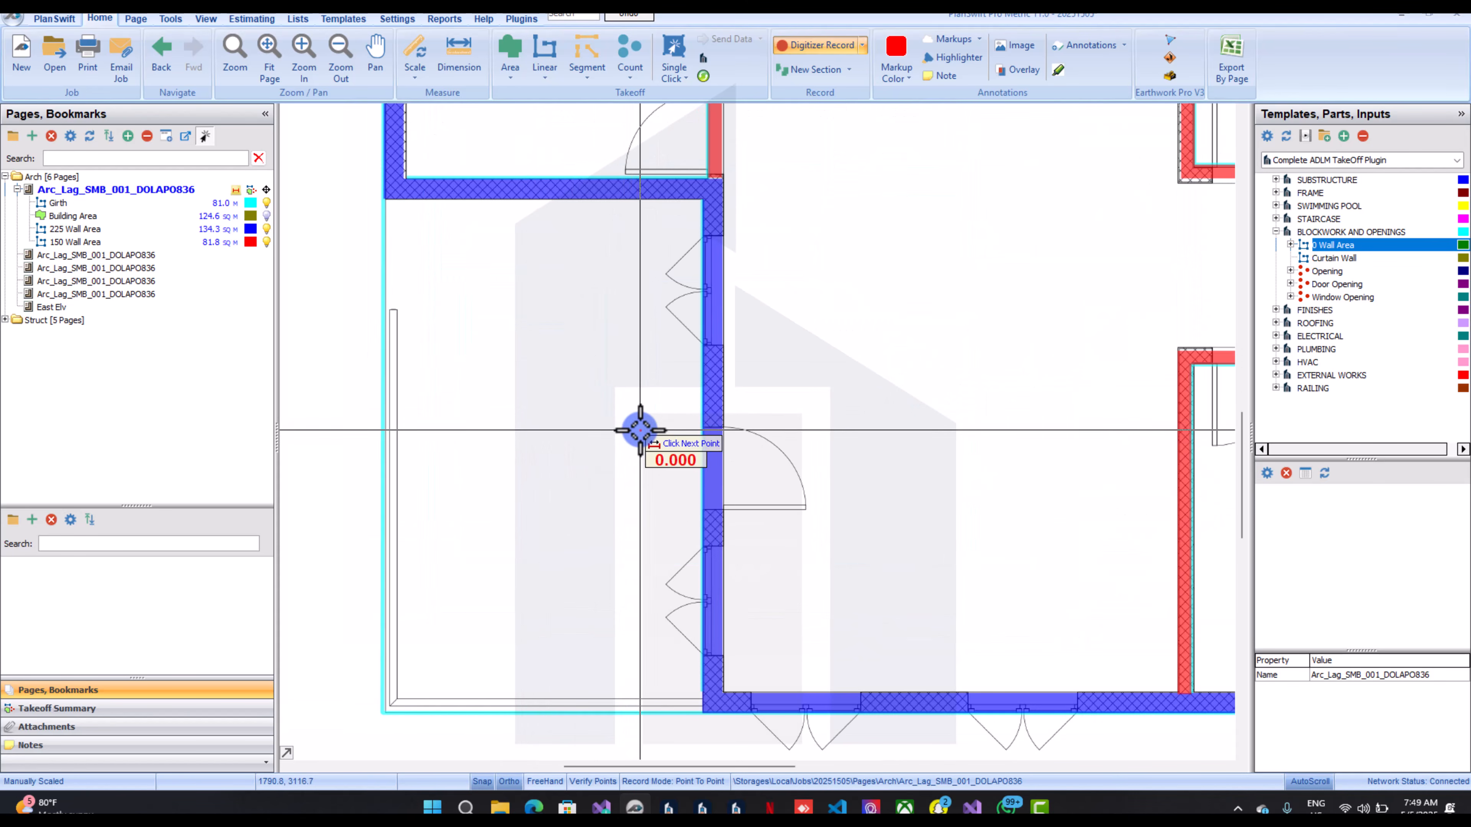
left_click(655, 428)
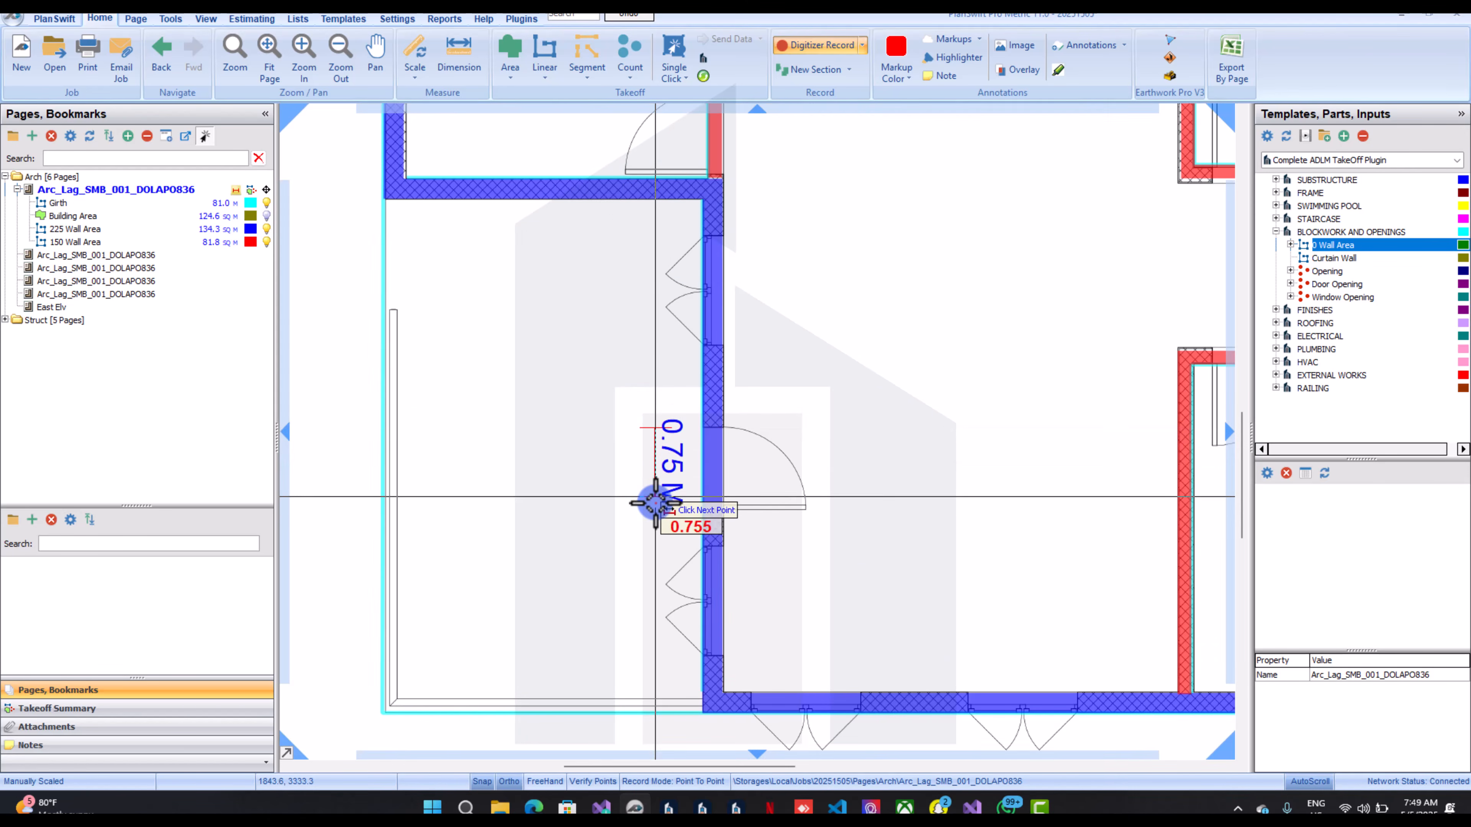
left_click(655, 509)
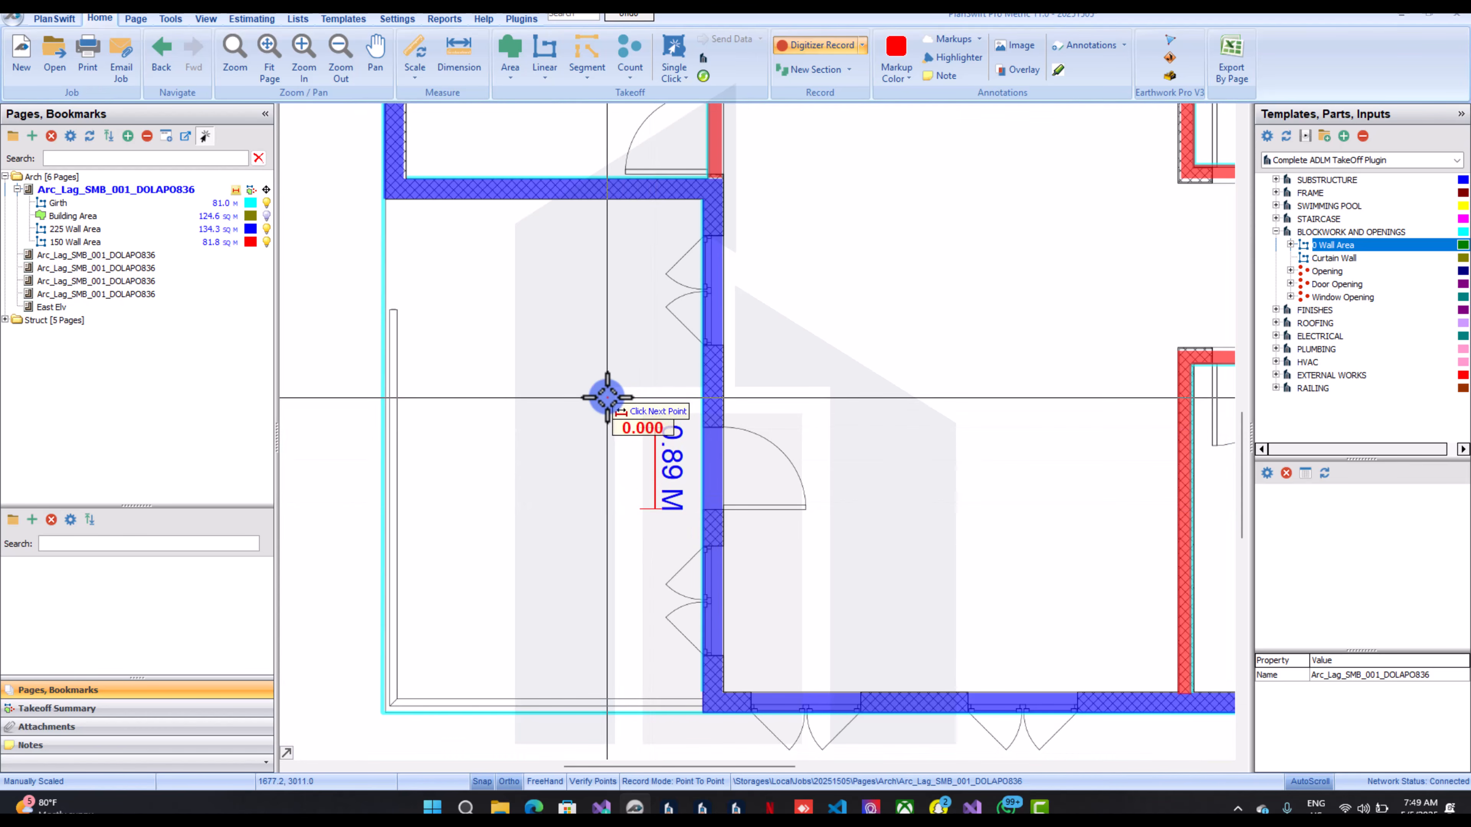
right_click(607, 396)
left_click(642, 440)
scroll(610, 395, "down", 5)
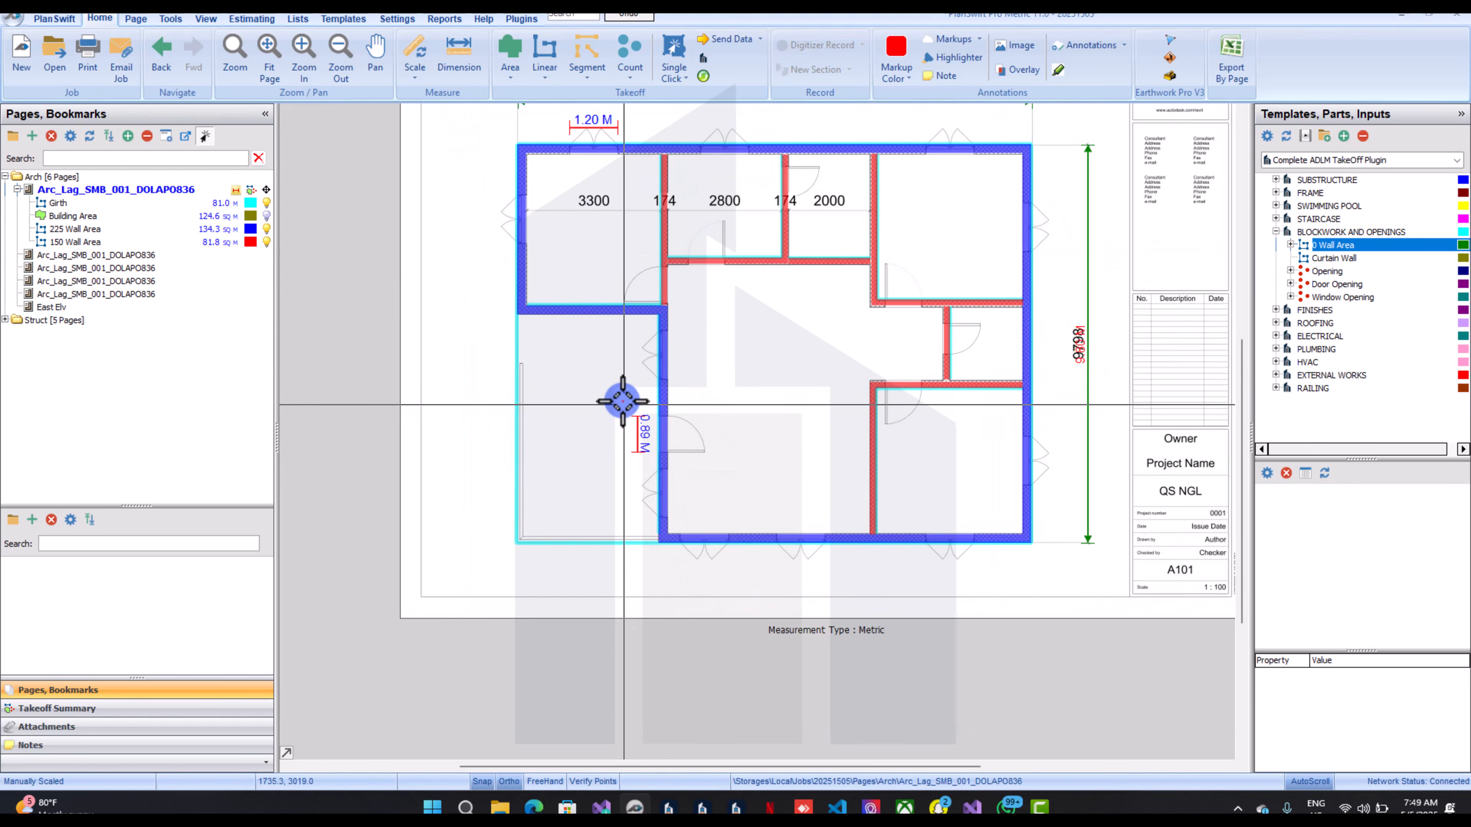
Look through the section pages, open Section 2 and examine its windows and level markers at the east end
left_click(219, 231)
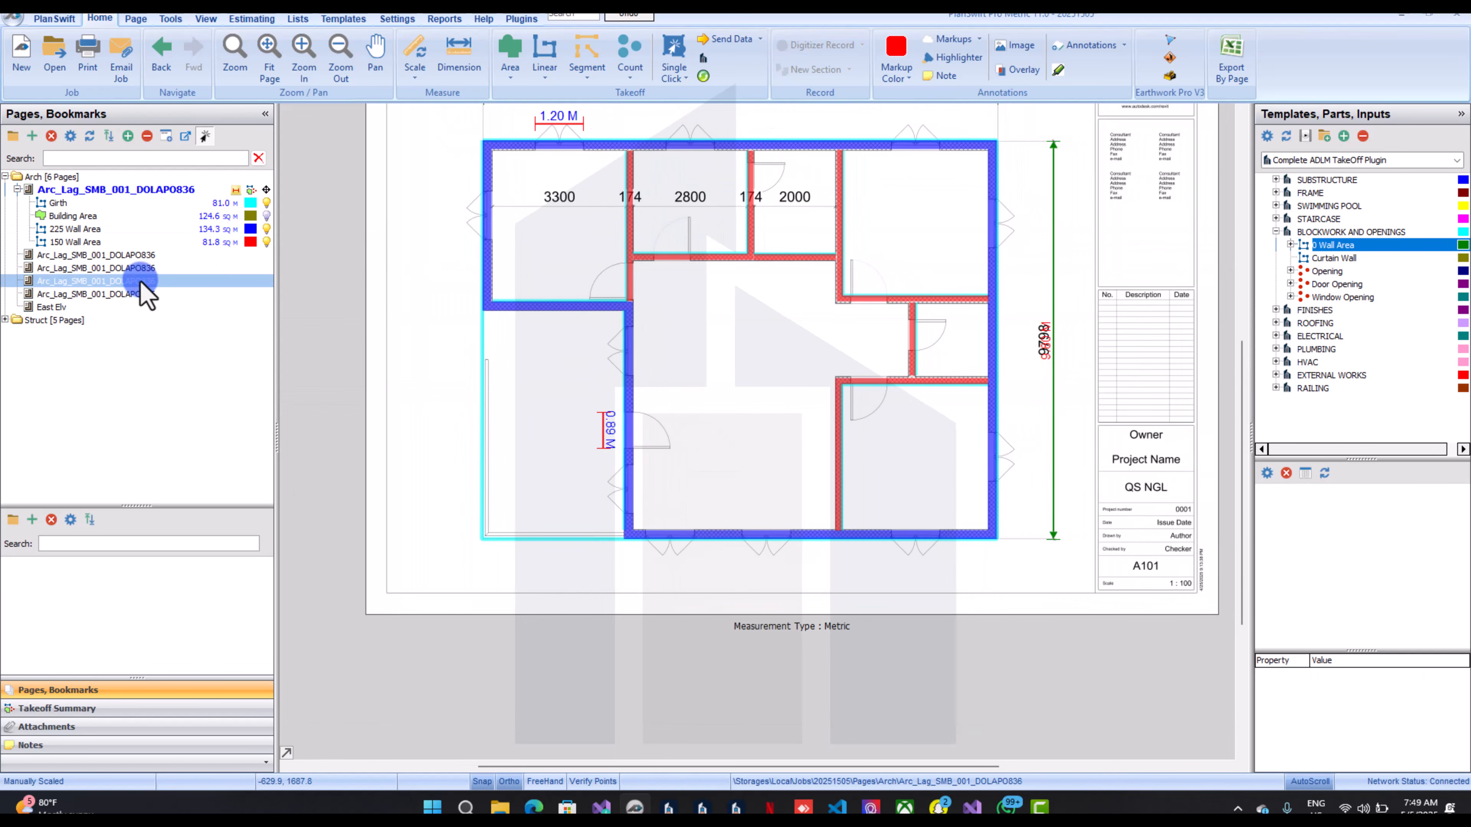
left_click(151, 282)
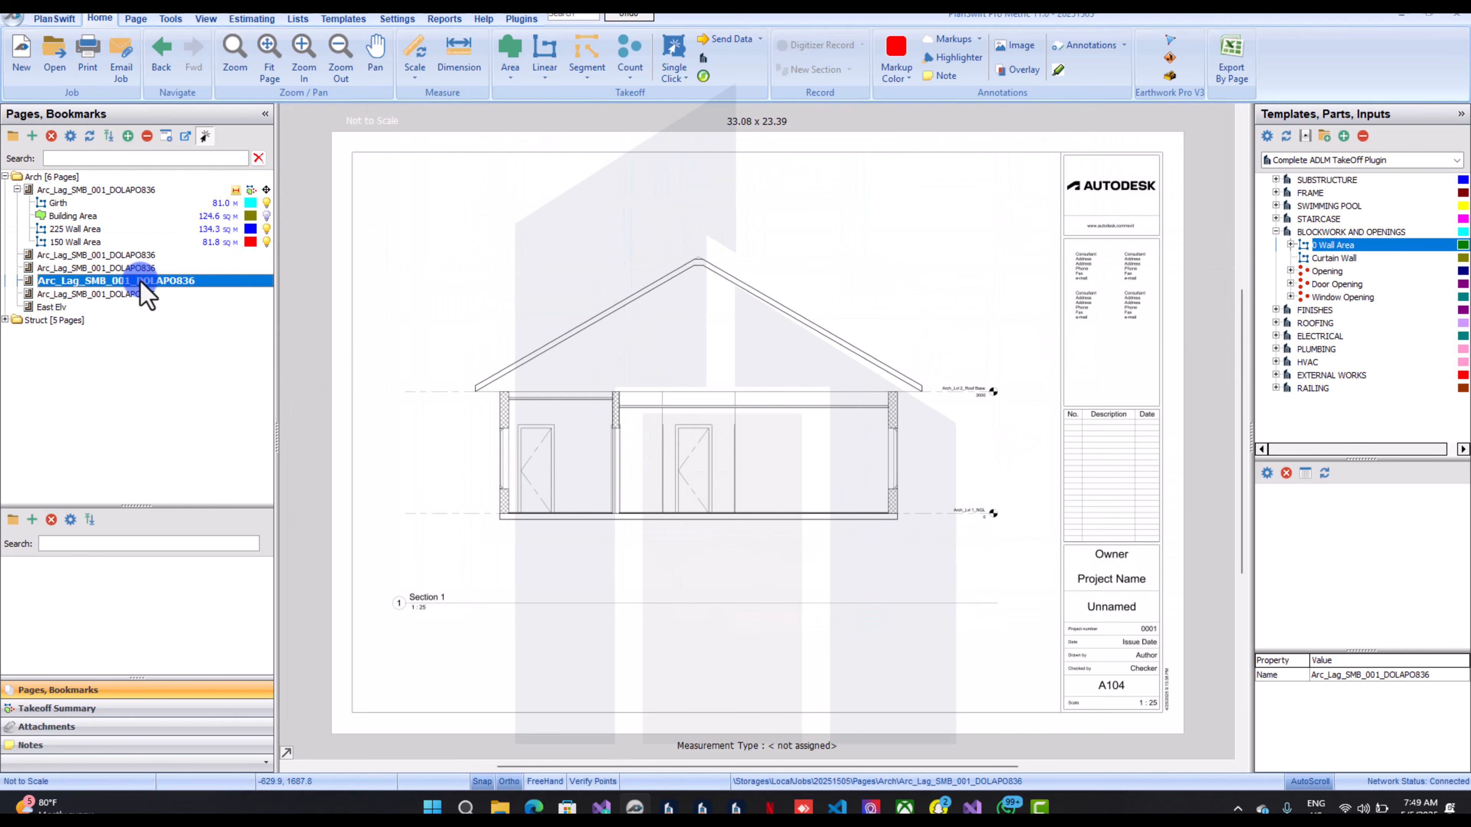
left_click(174, 255)
left_click(168, 294)
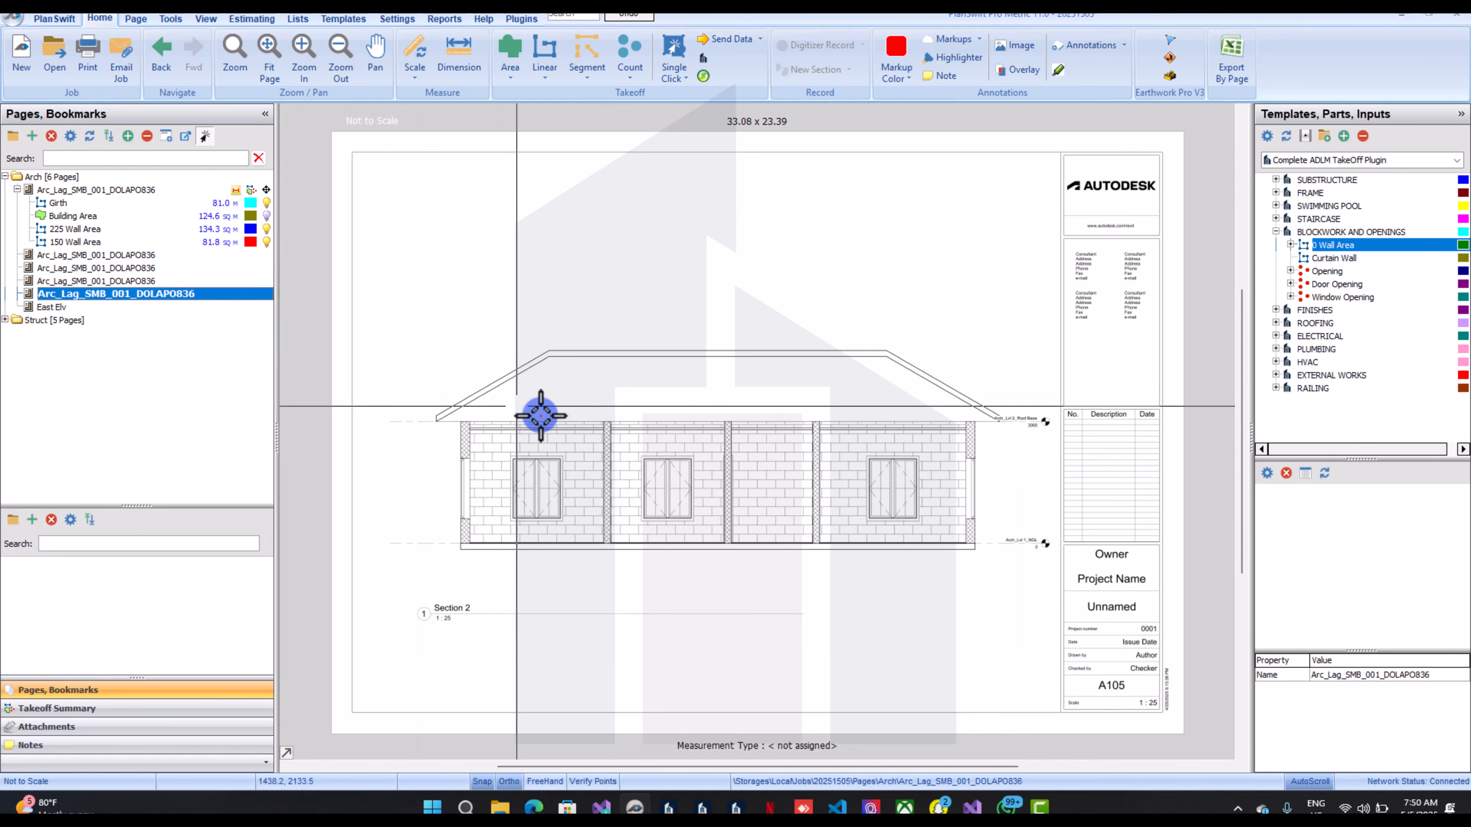
scroll(525, 476, "up", 3)
scroll(528, 476, "down", 1)
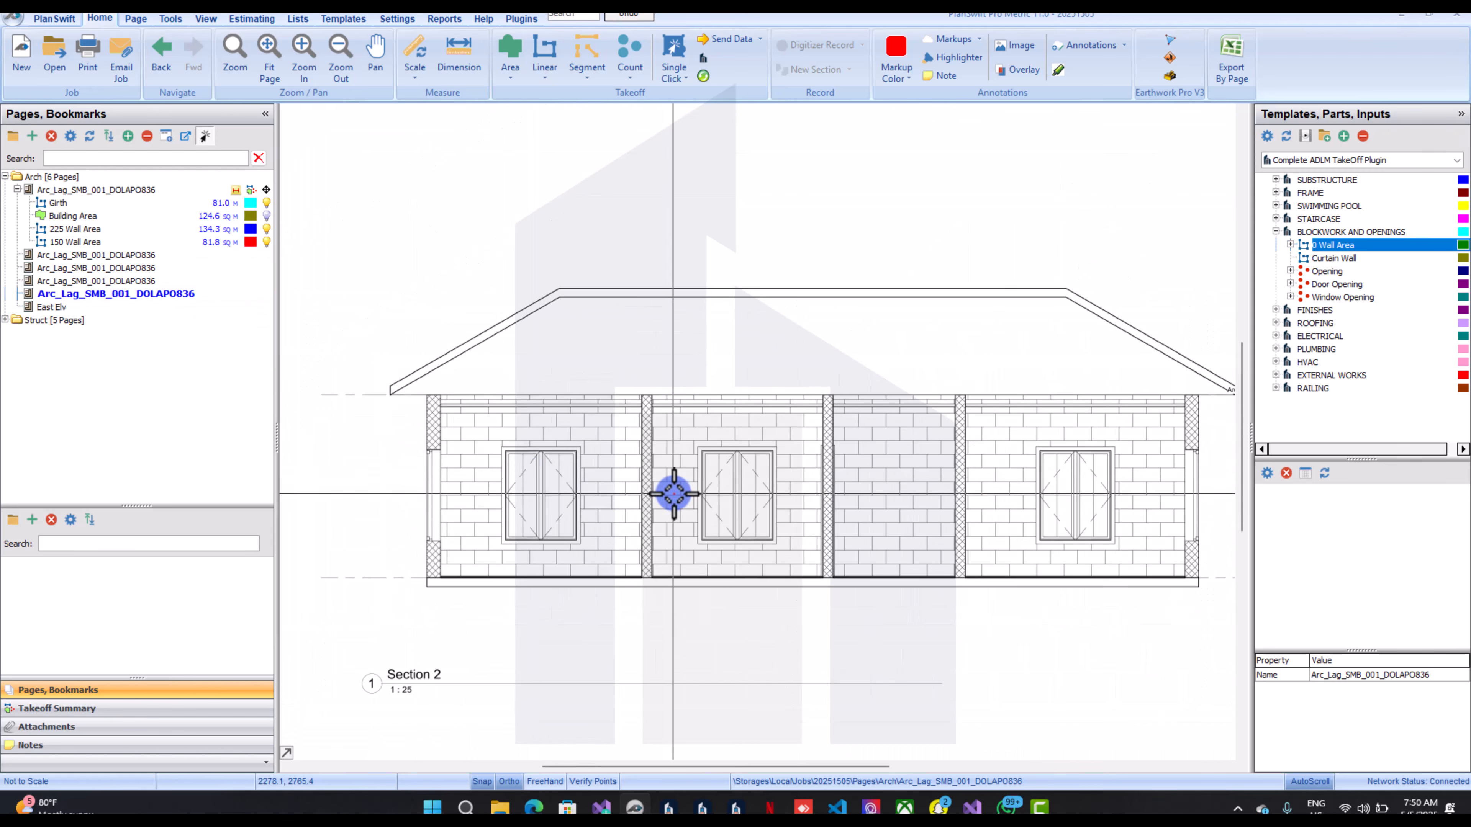
scroll(673, 493, "down", 3)
scroll(1117, 476, "up", 3)
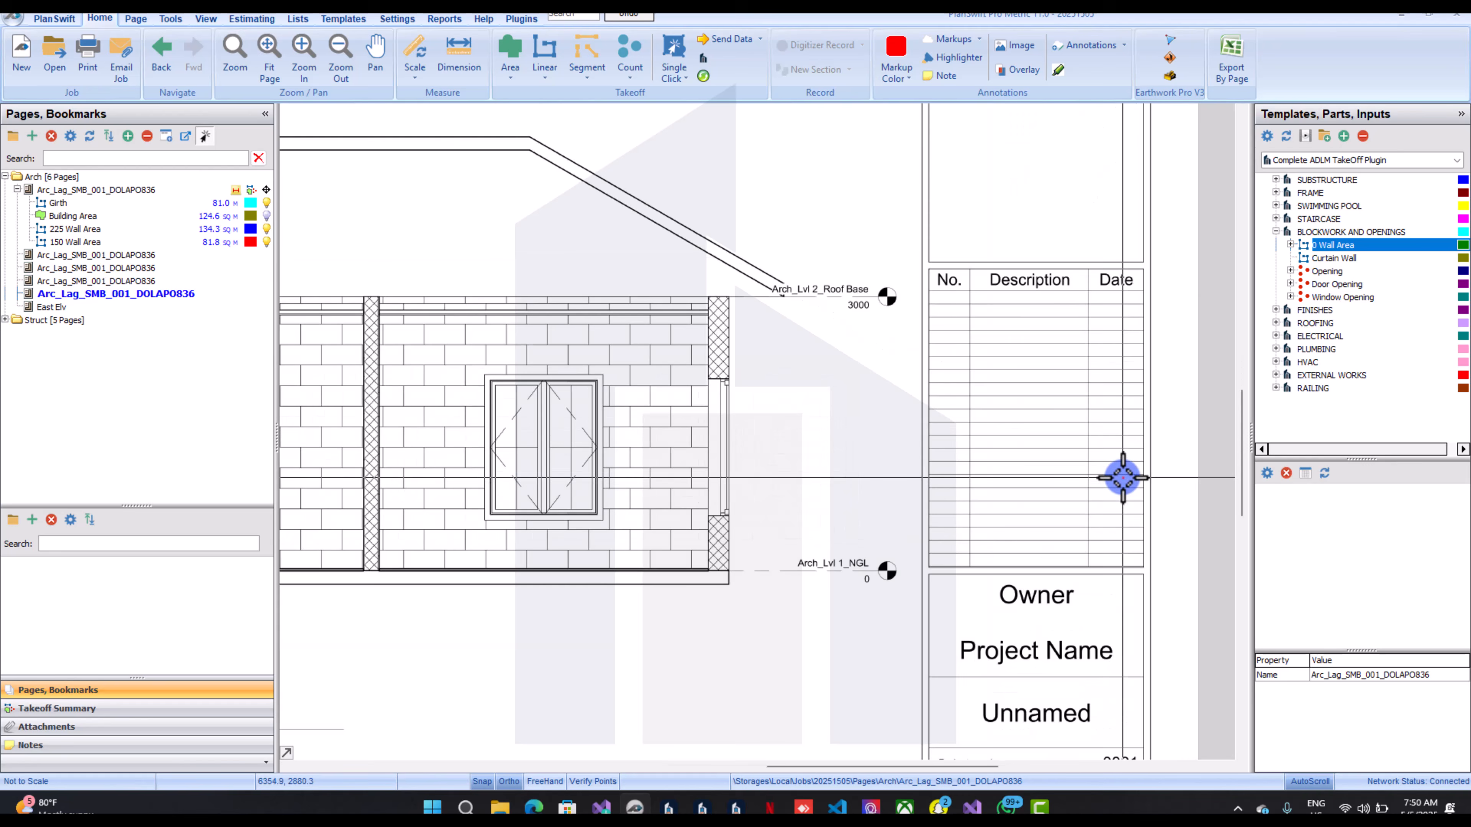
Calibrate the Section 2 page's scale to 3 m between the Arch_Lvl 1_NGL and Arch_Lvl 2_Roof Base levels
left_click(414, 55)
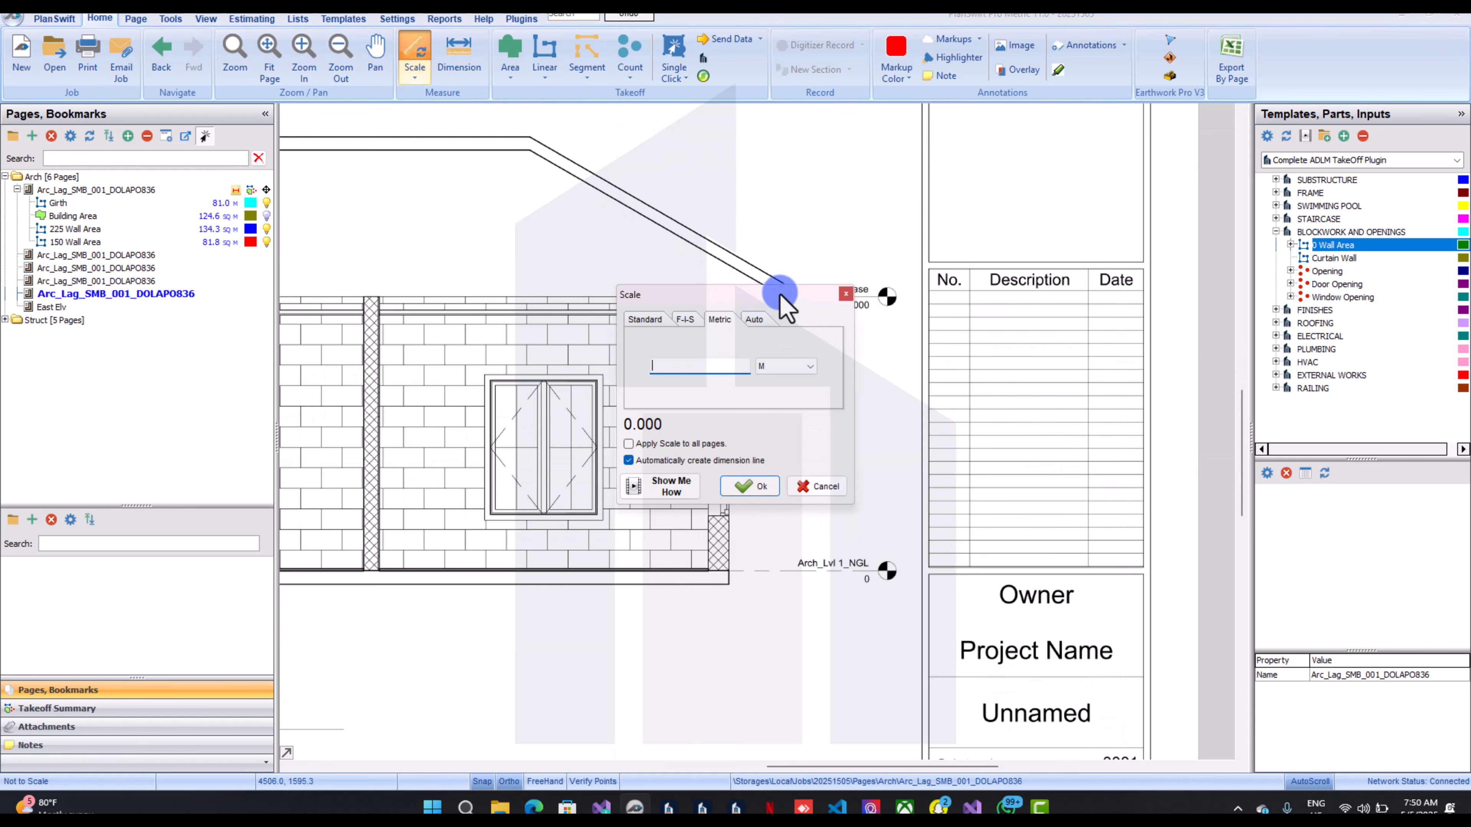
left_click_drag(779, 295, 713, 249)
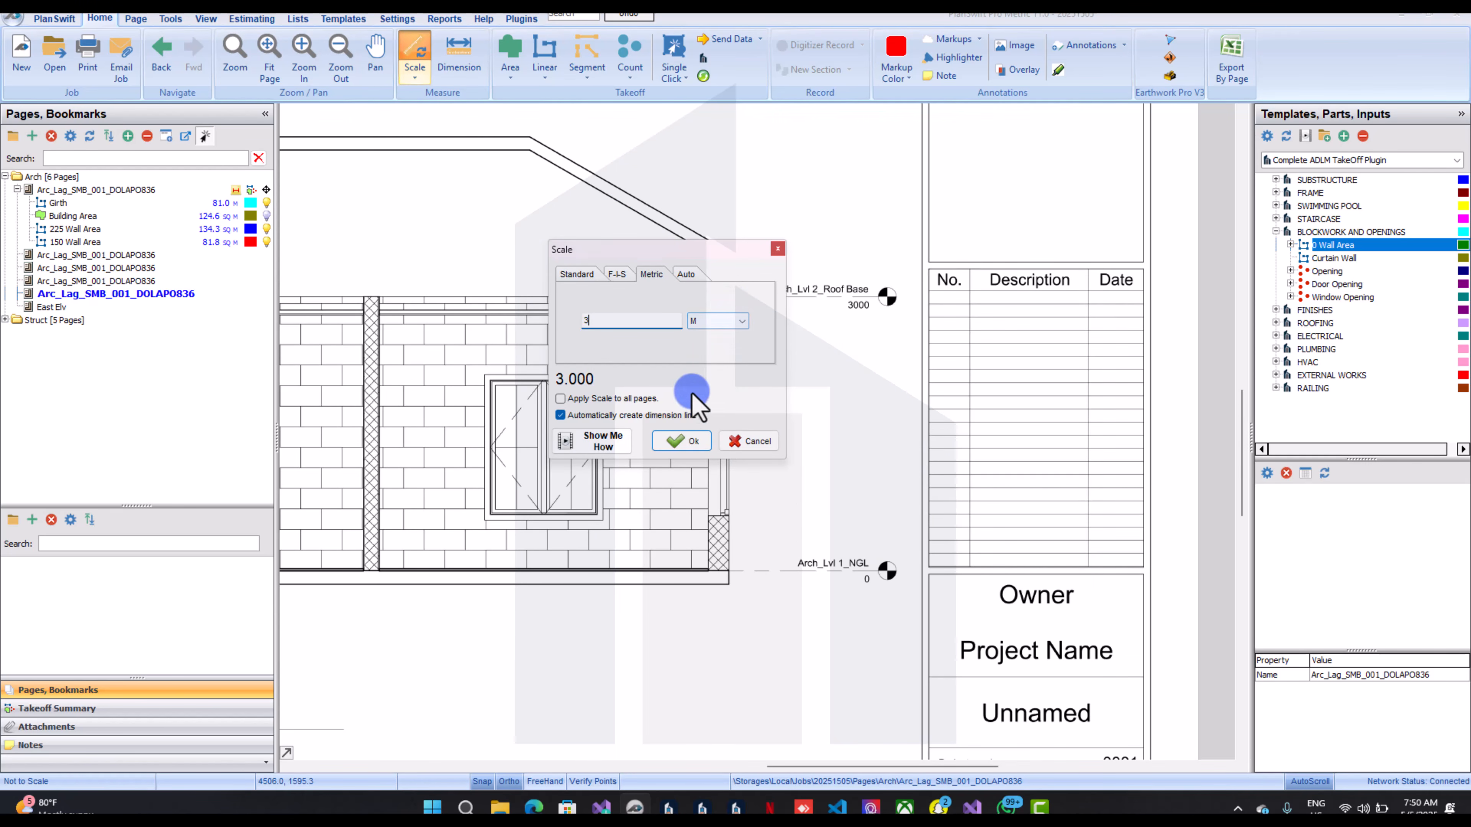
left_click(679, 441)
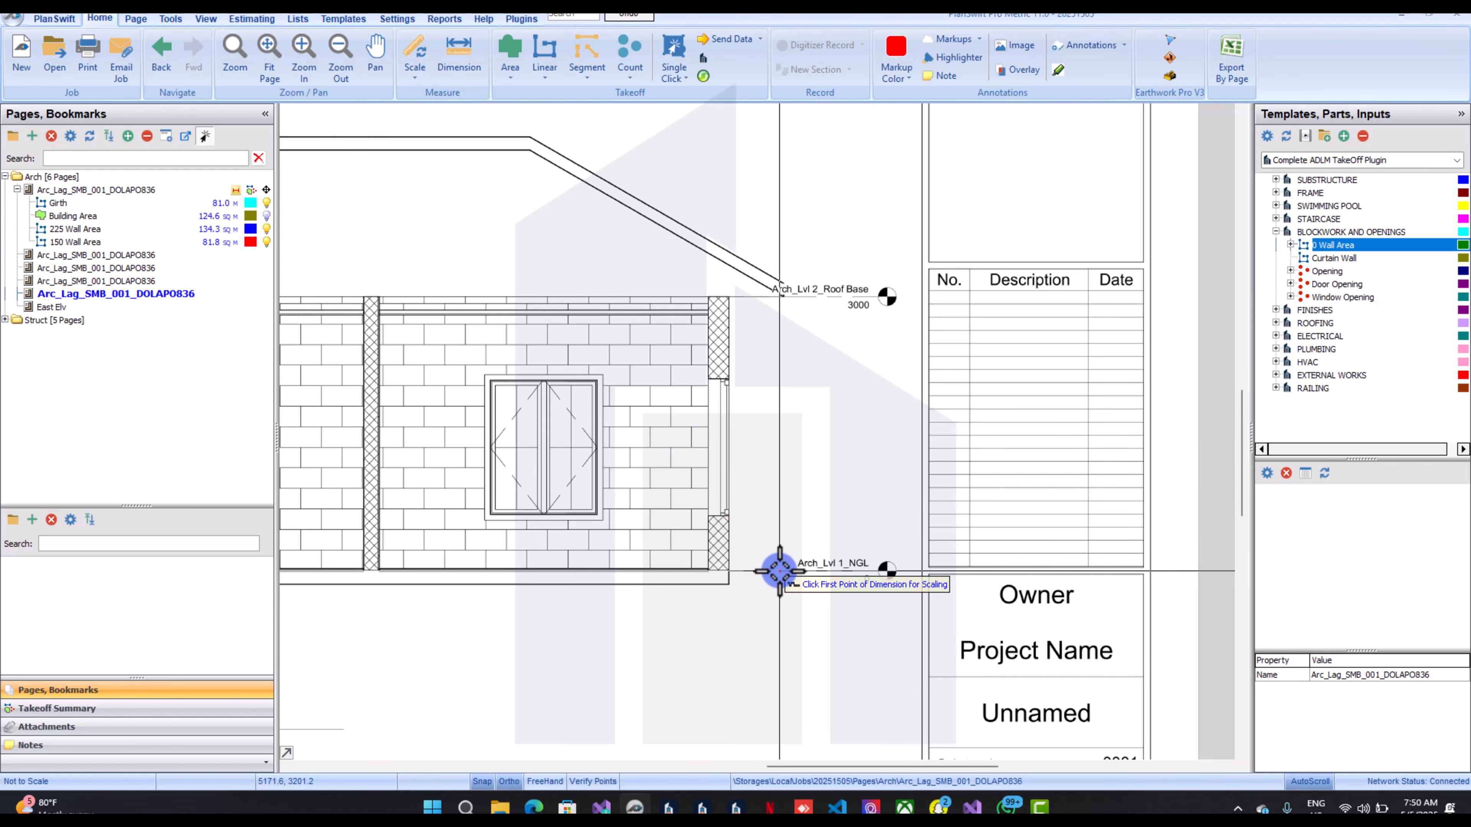
left_click(780, 571)
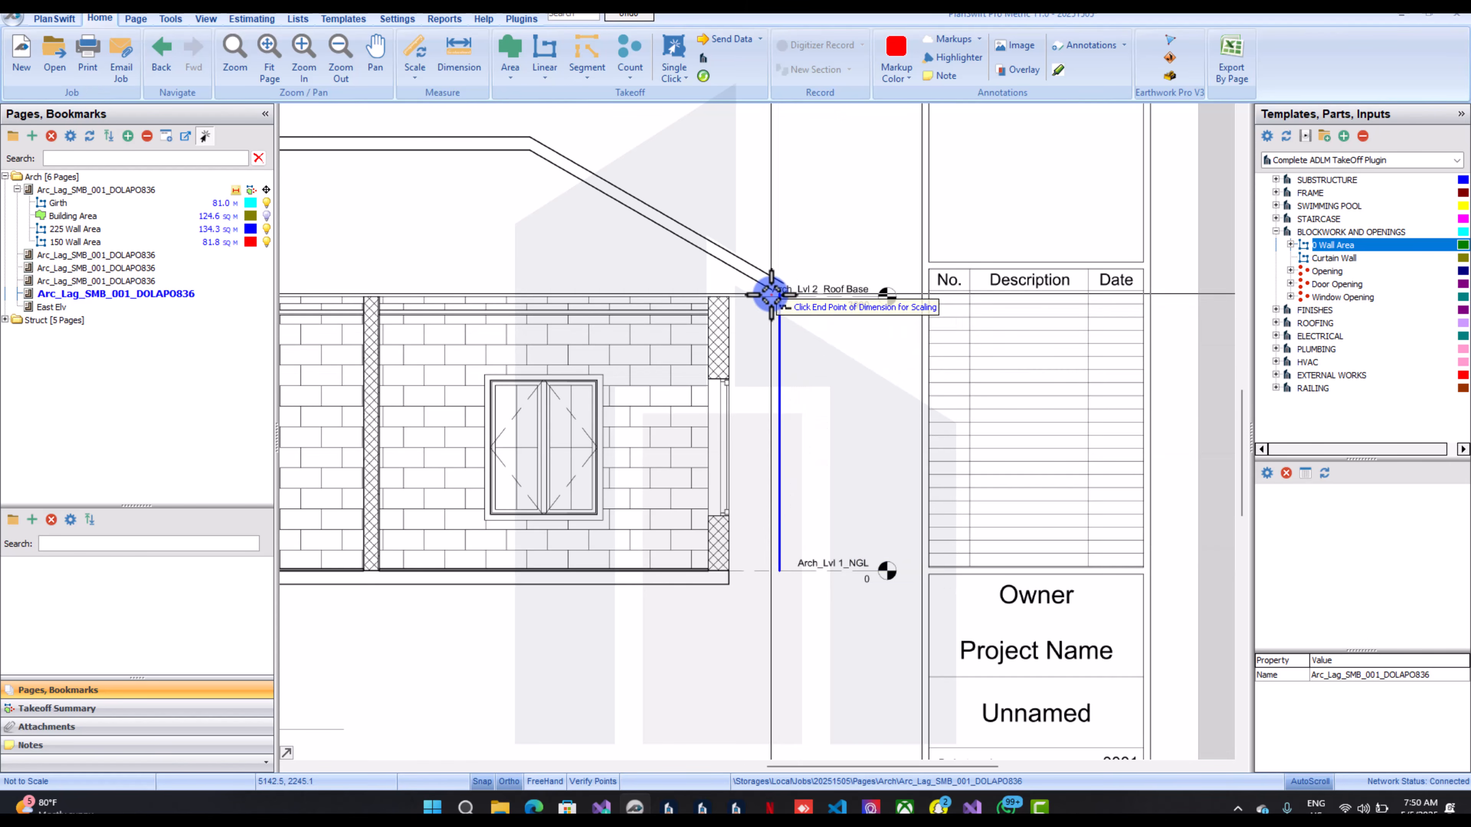
scroll(796, 379, "down", 2)
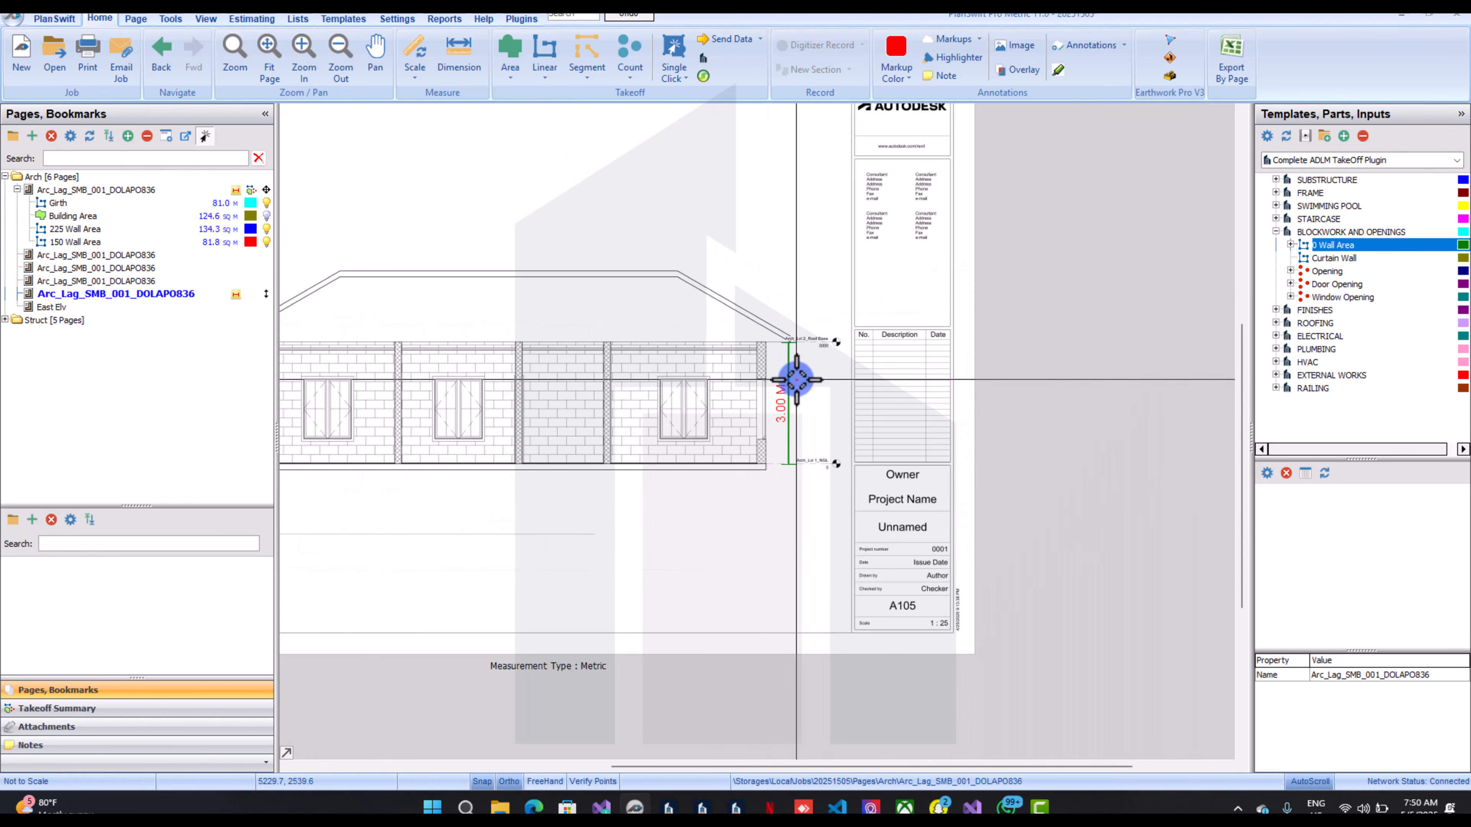
Dimension the height of the middle window on the Section 2 page from its sill to its head
left_click_drag(615, 501, 708, 489)
scroll(515, 401, "up", 2)
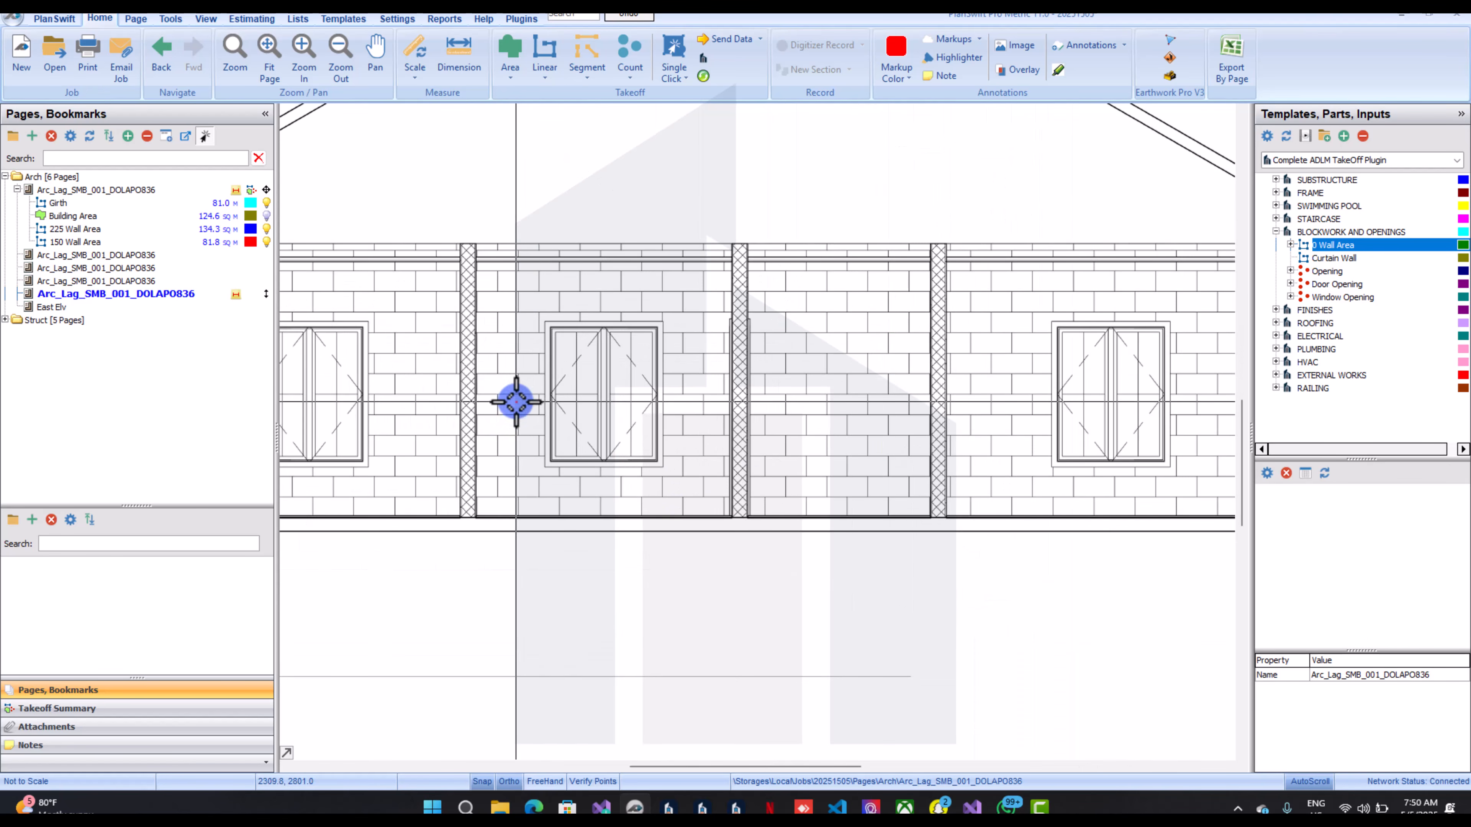
left_click(508, 57)
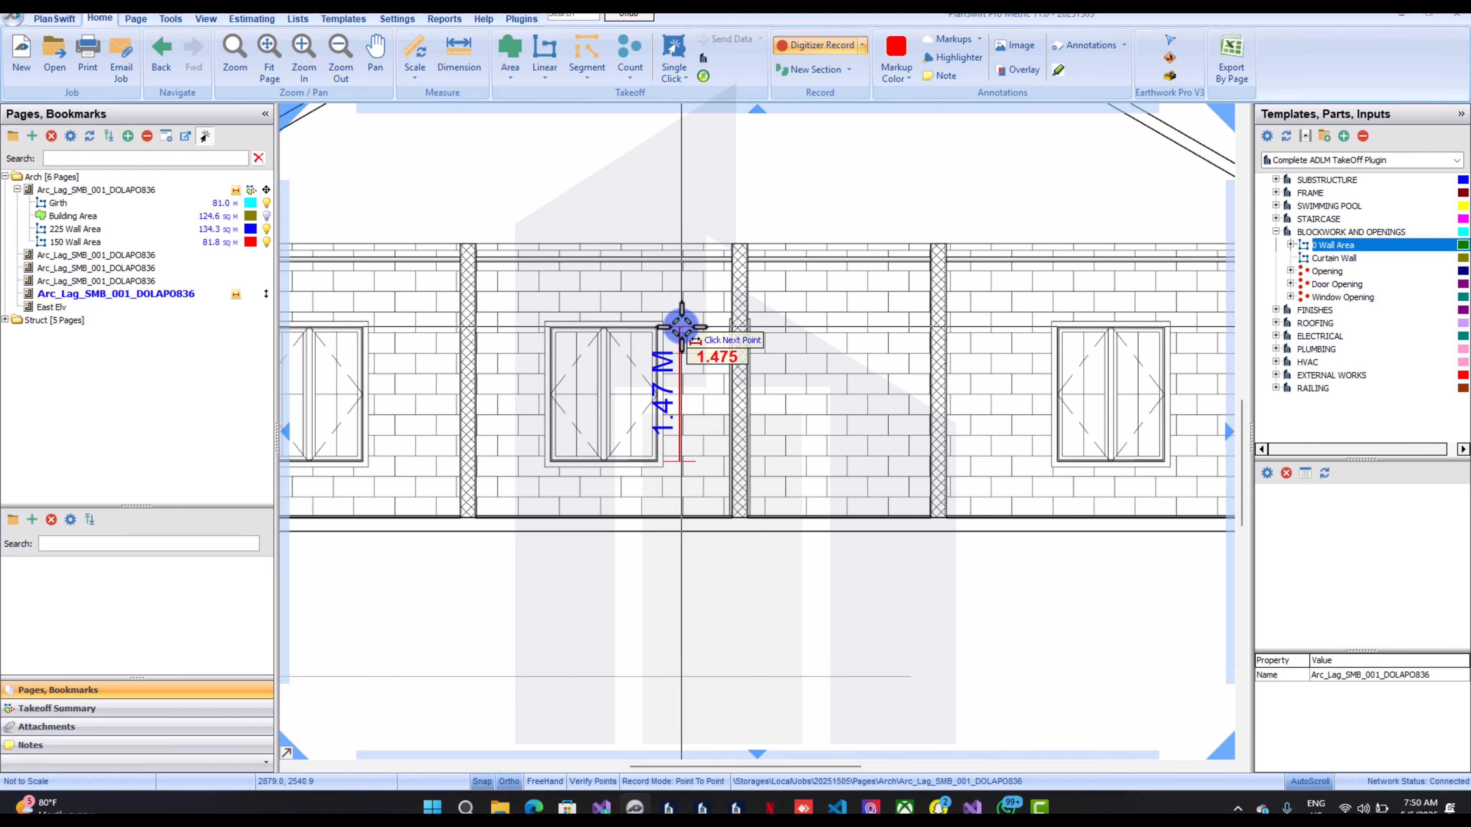
scroll(679, 328, "up", 2)
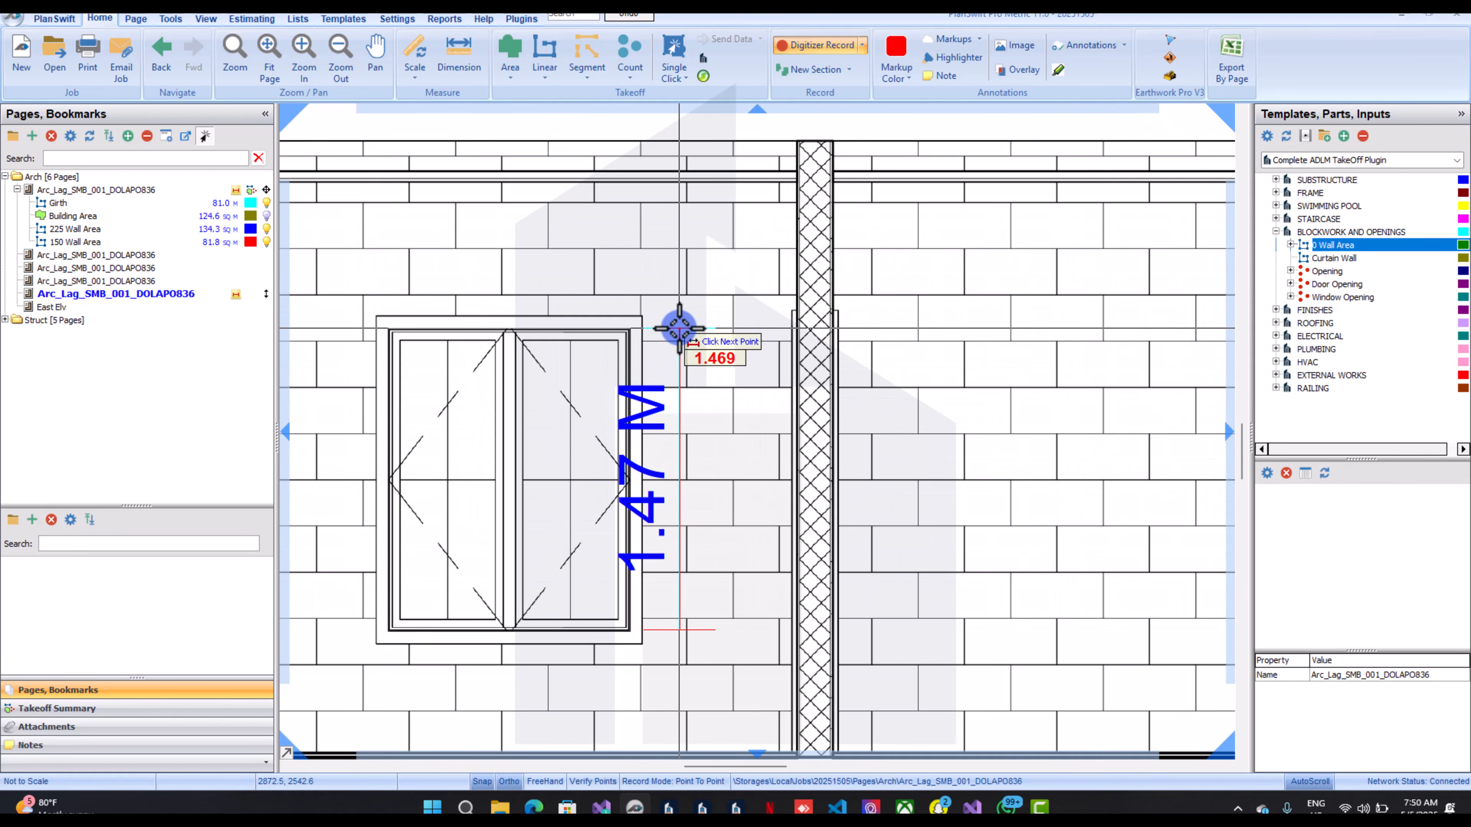
left_click(680, 327)
scroll(681, 324, "down", 3)
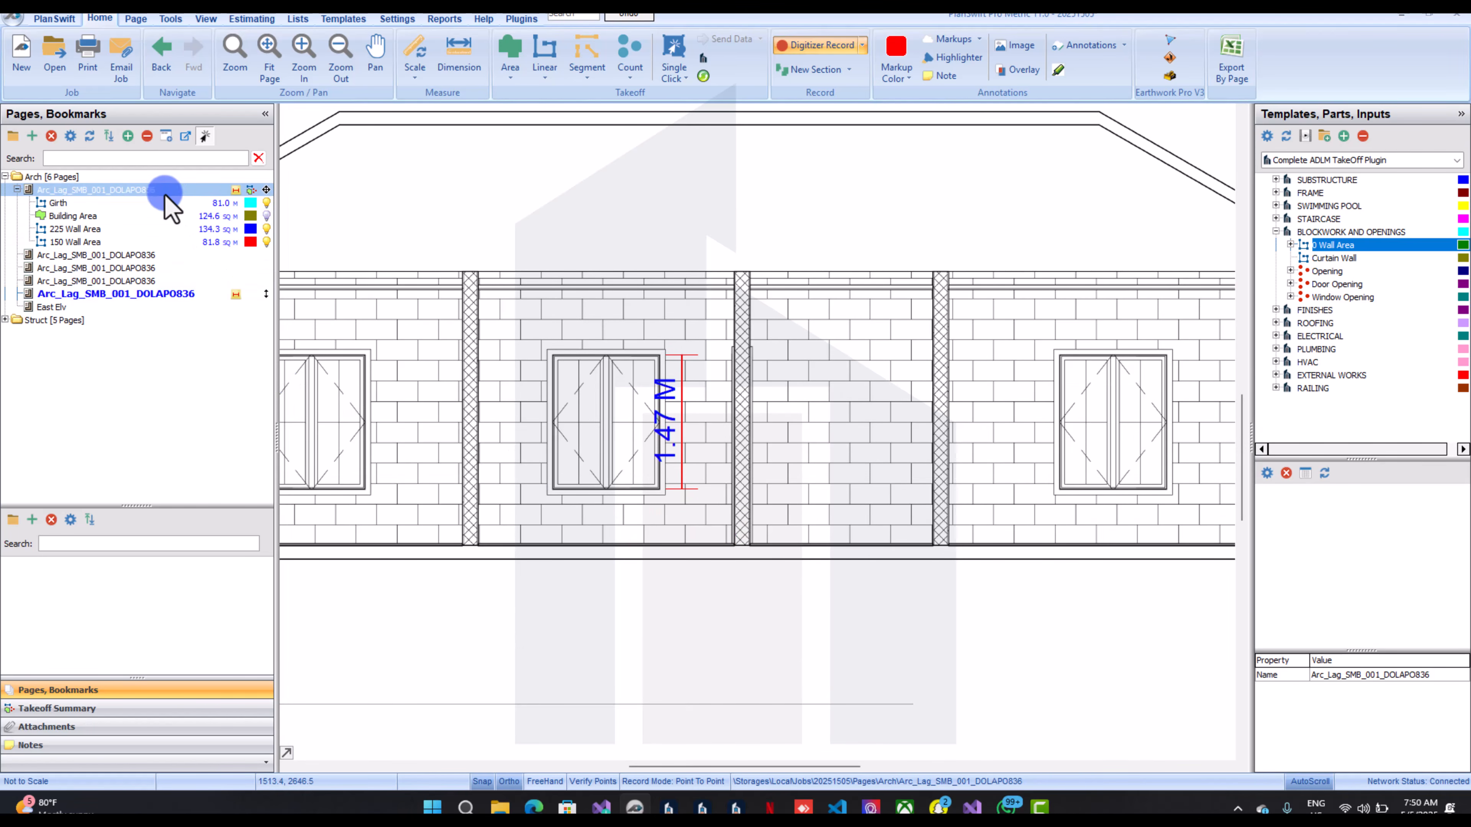
Return to the floor plan and start a Window Opening takeoff: width 1.2 m, height 1.47 m, one floor, folder Opening
left_click(220, 196)
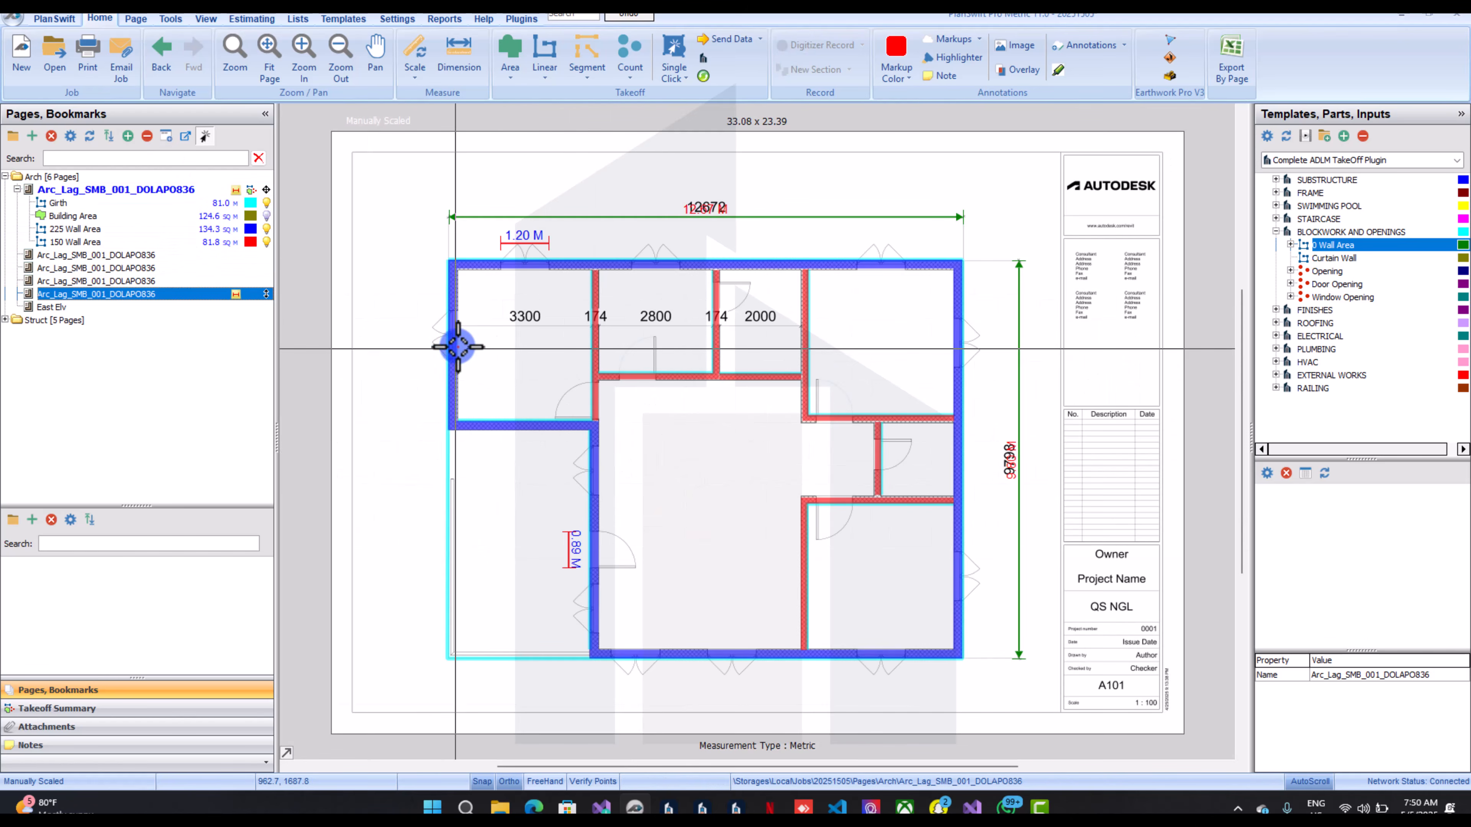
left_click(1290, 259)
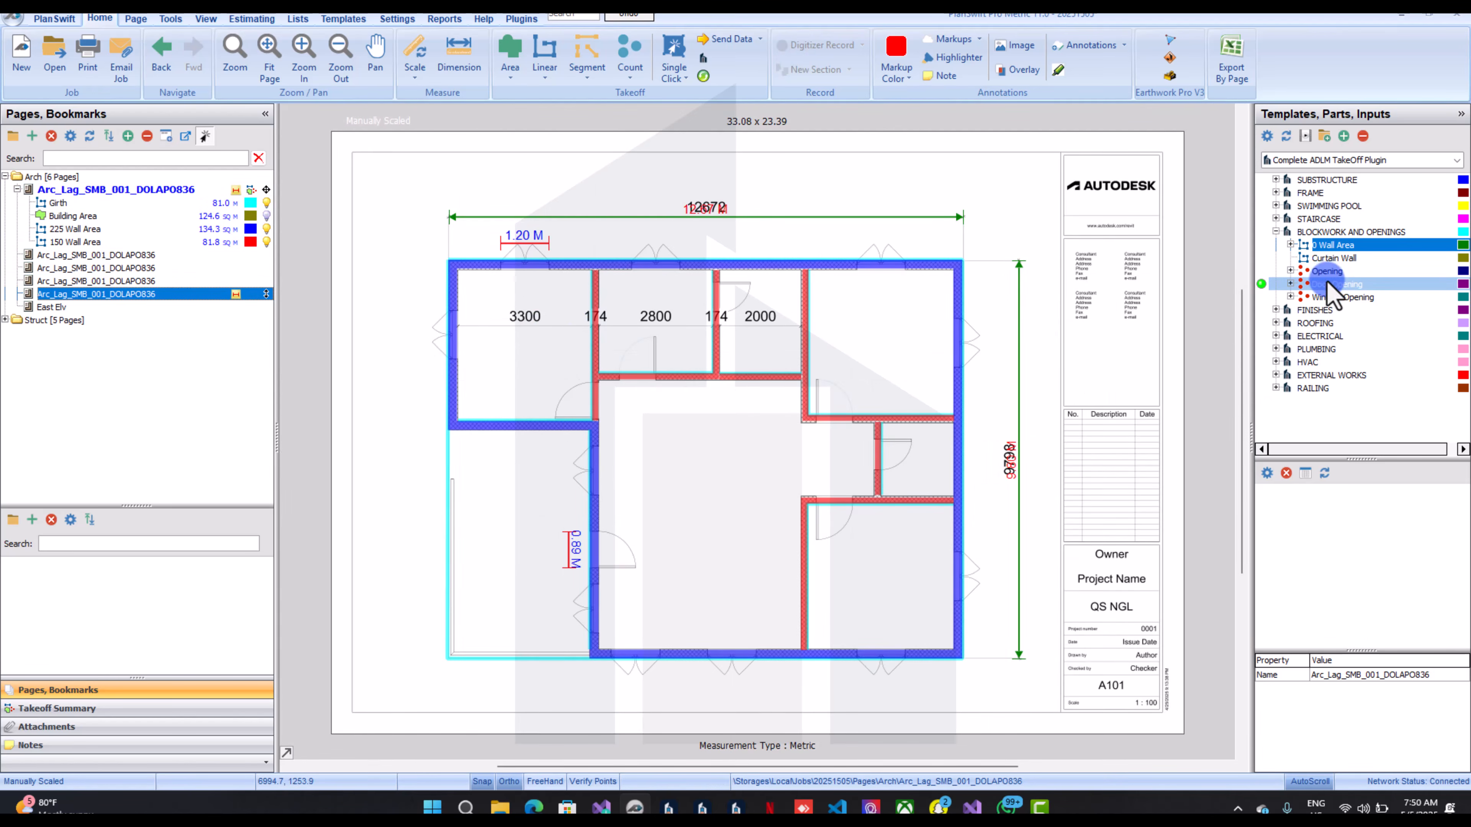
left_click(1263, 296)
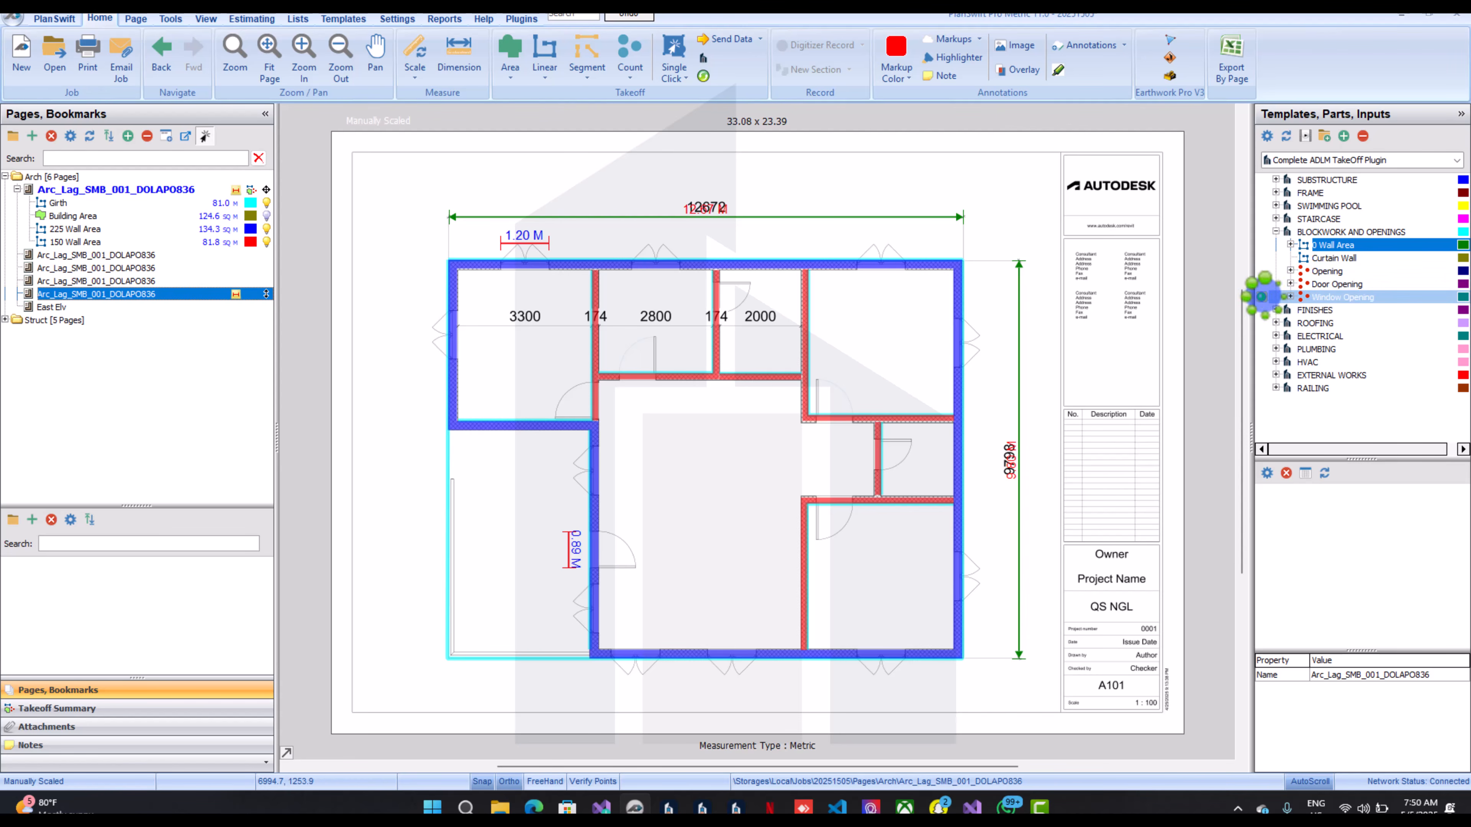
left_click(581, 316)
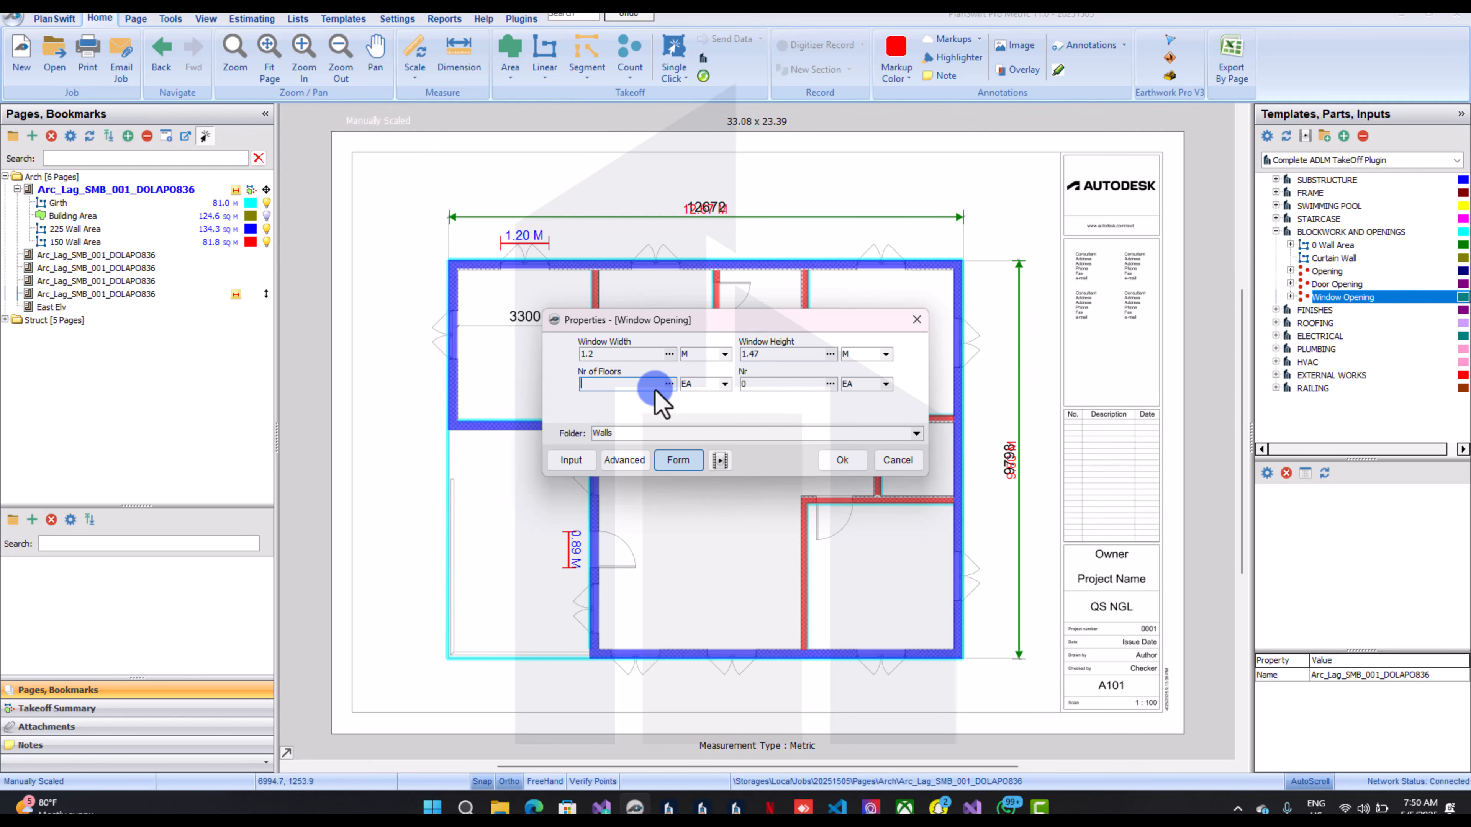
type("1")
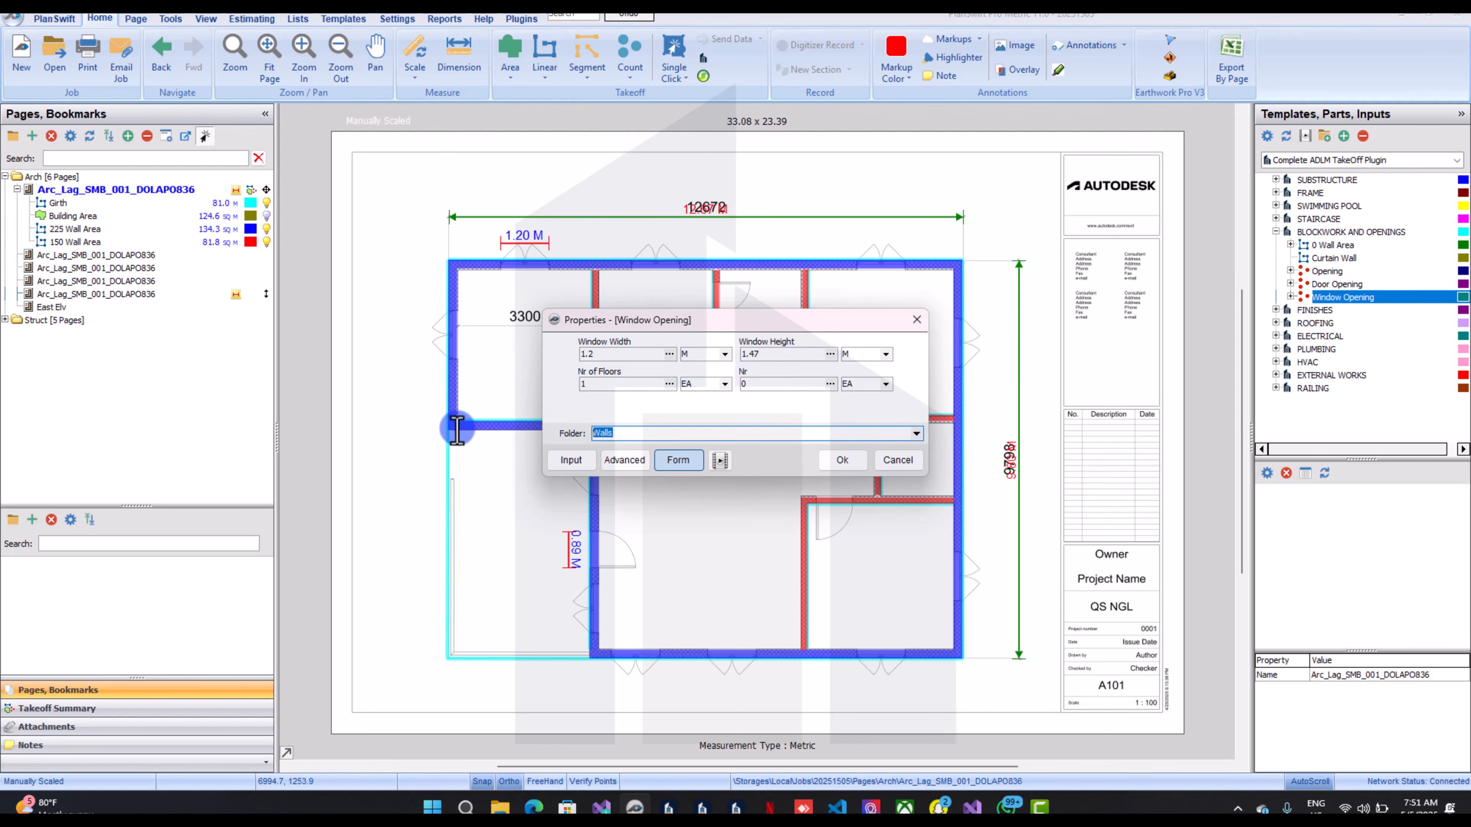
type("Open")
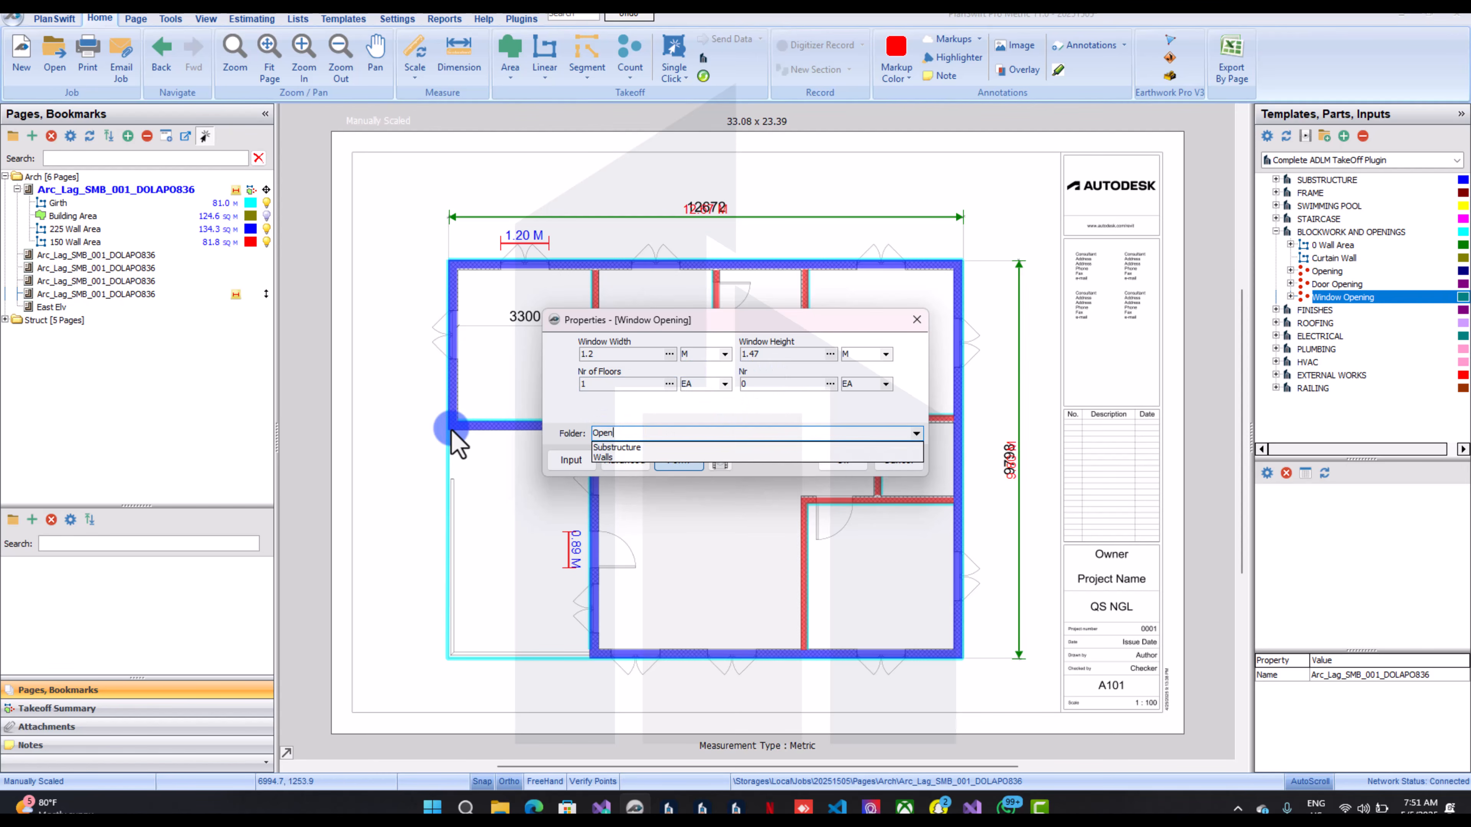
type("ing")
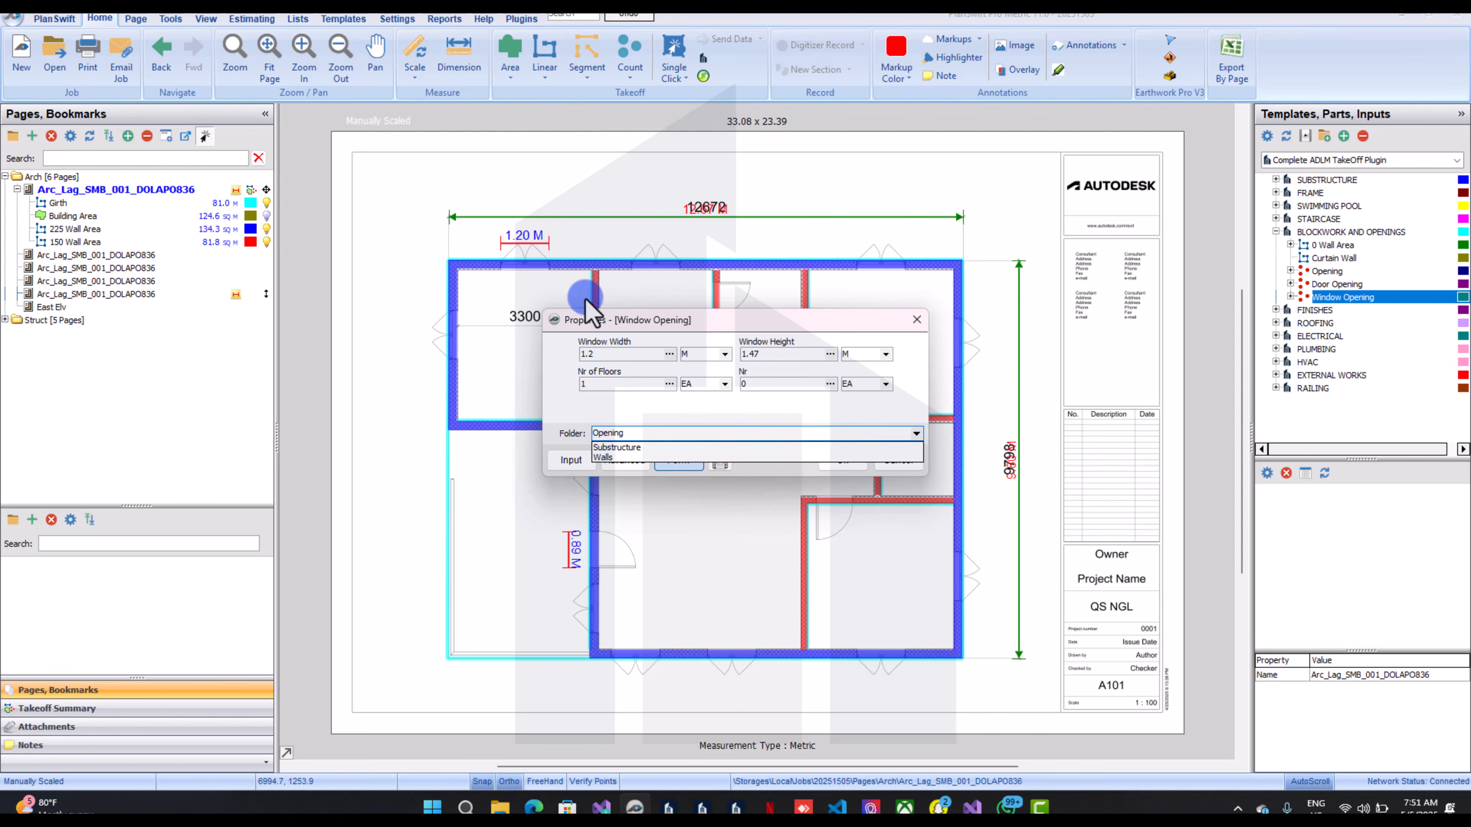
left_click(627, 399)
left_click(847, 460)
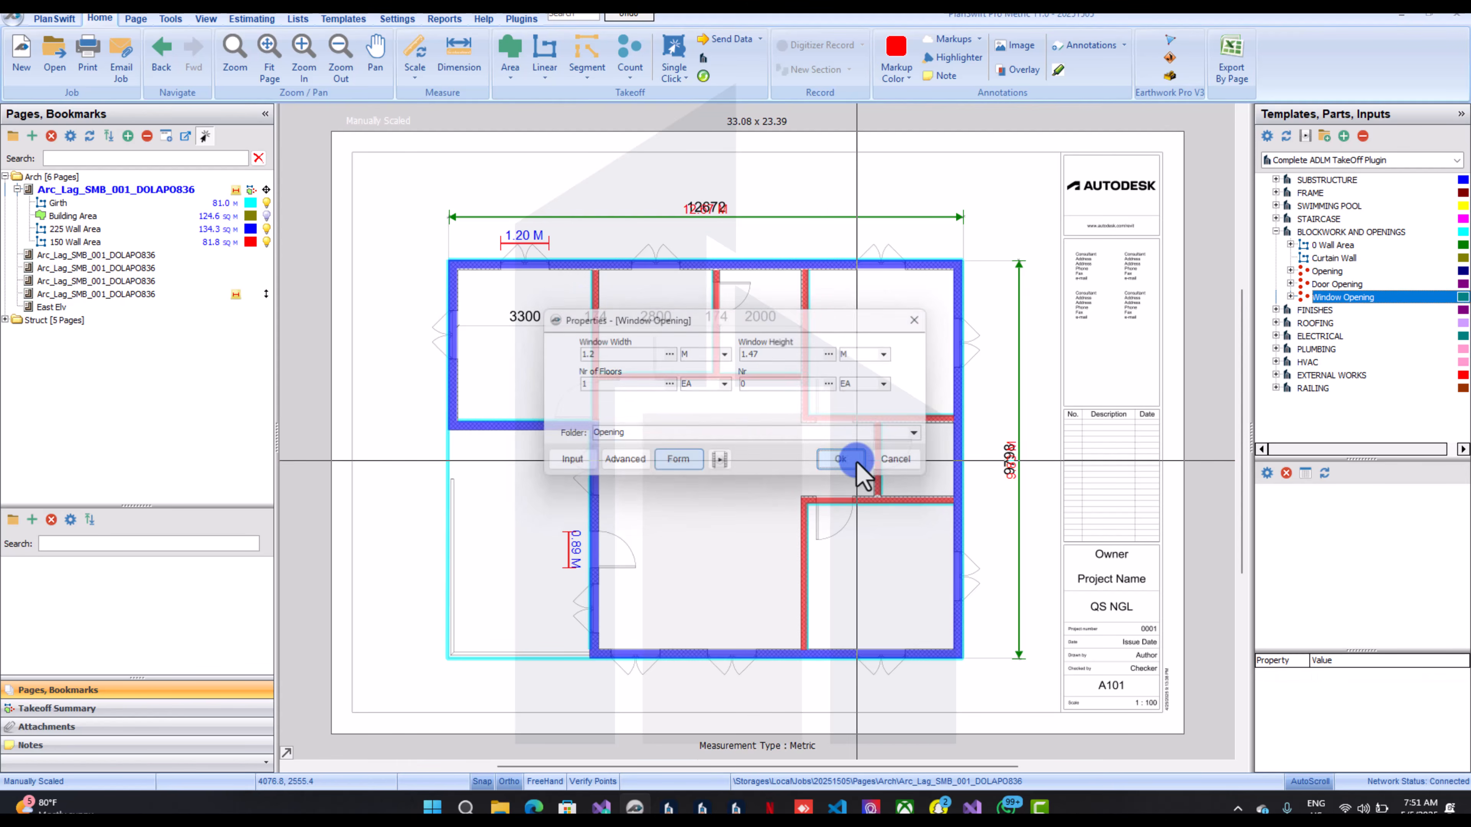
Mark all eleven windows along the building's external walls with the Window Opening takeoff and finish the count
left_click(531, 261)
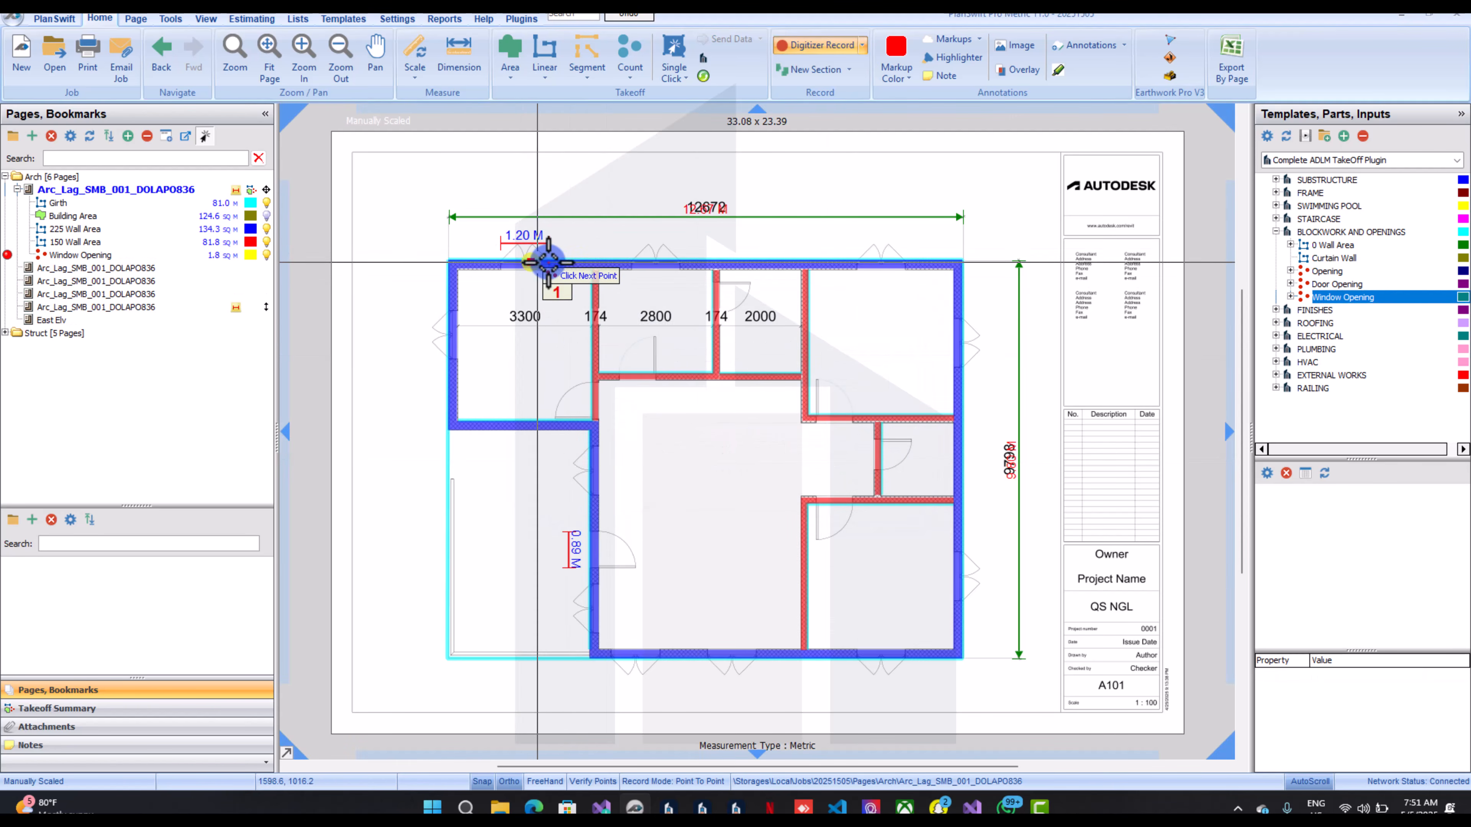
left_click(660, 258)
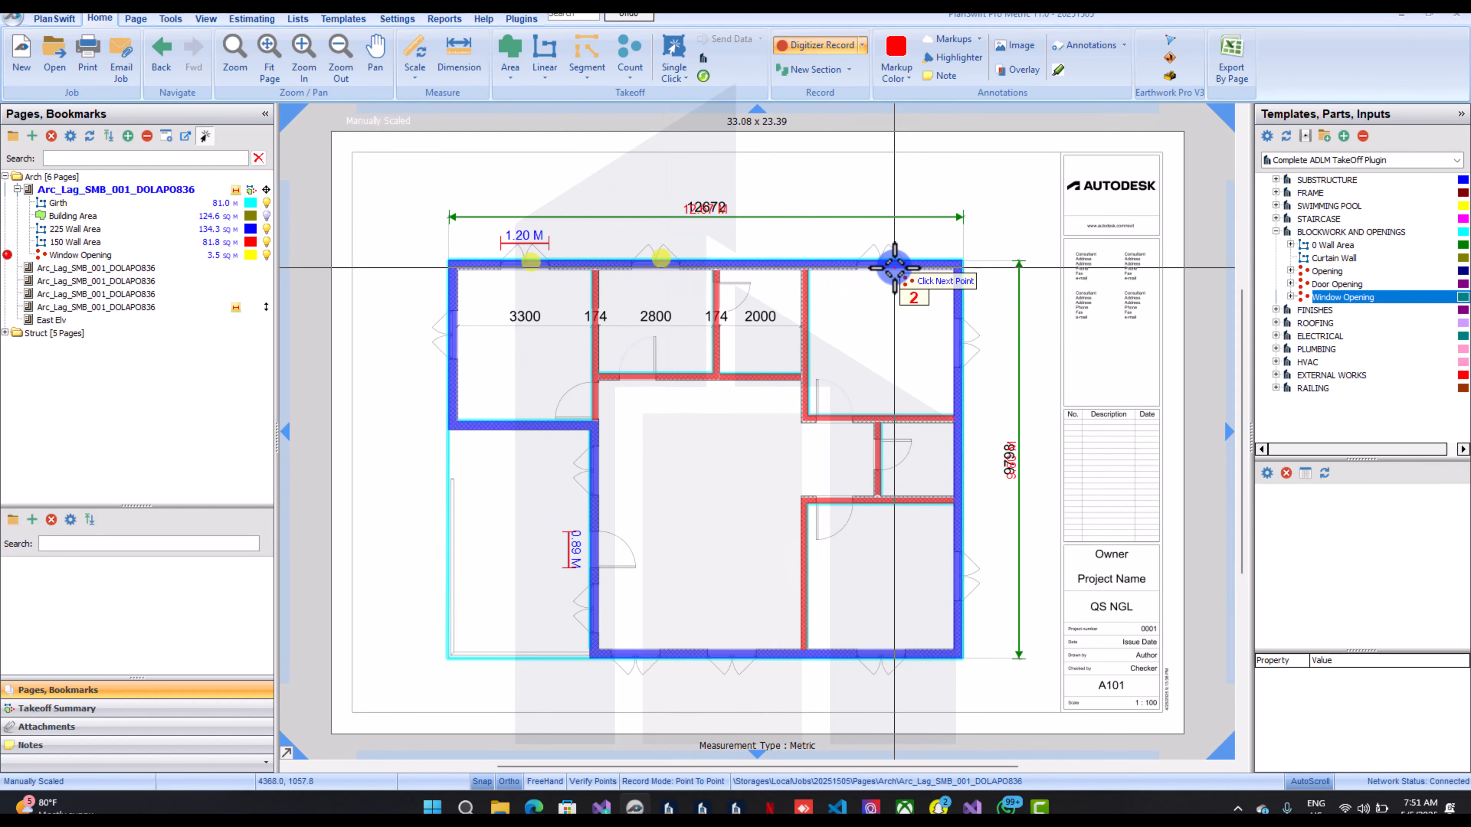
left_click(886, 254)
left_click(961, 358)
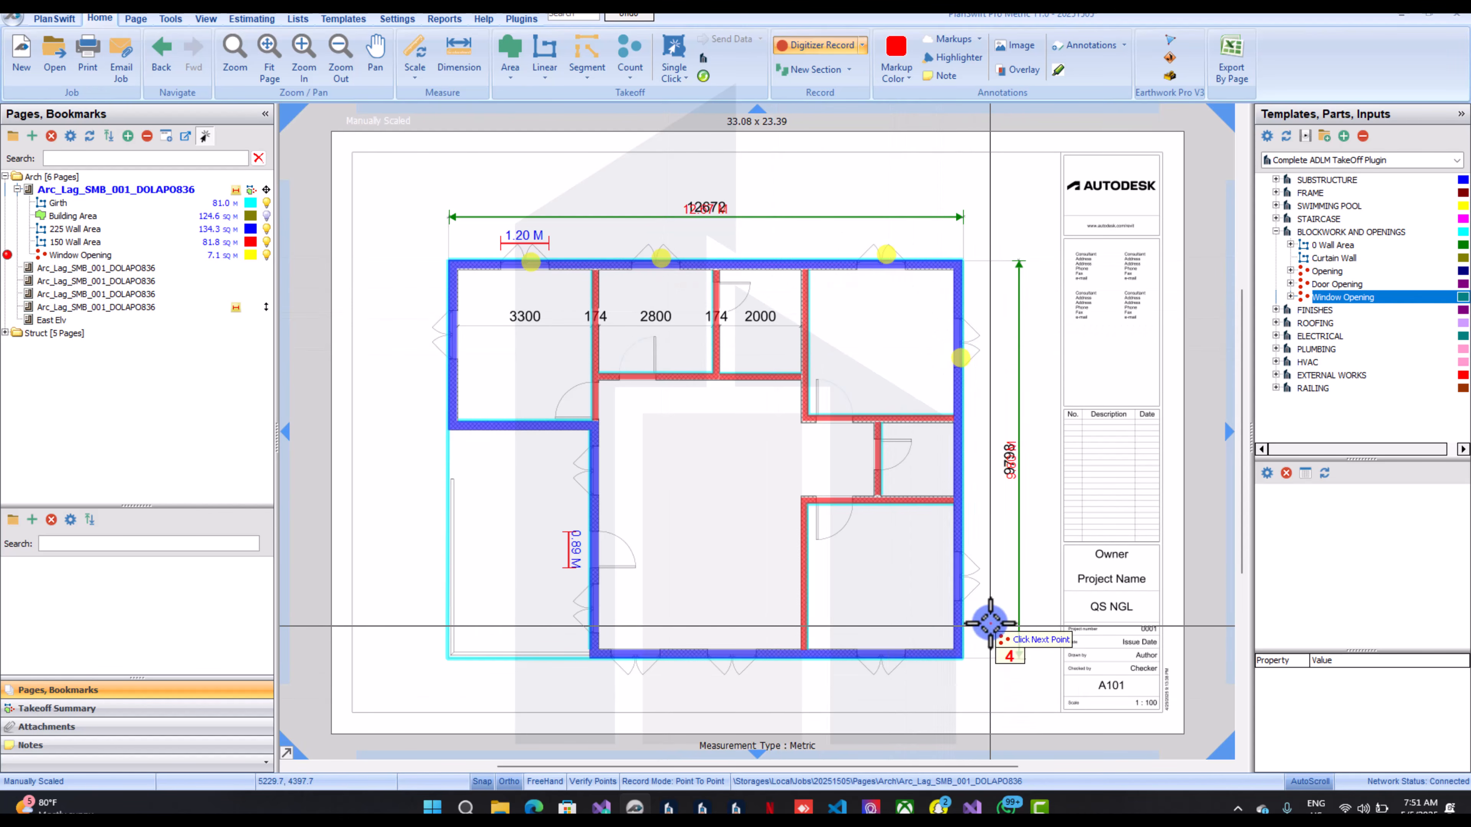
left_click(967, 575)
left_click(885, 657)
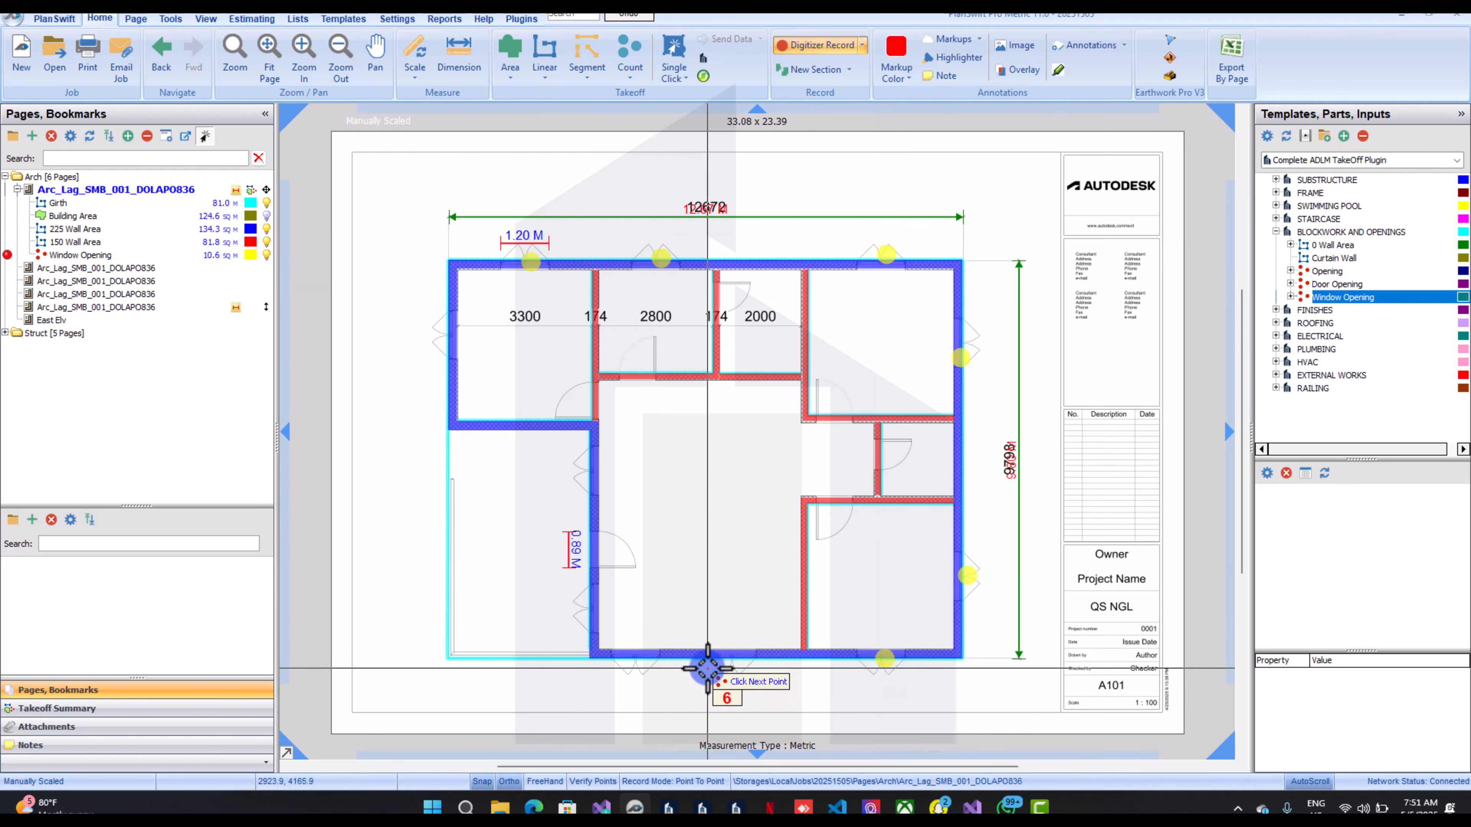
left_click(729, 657)
left_click(620, 658)
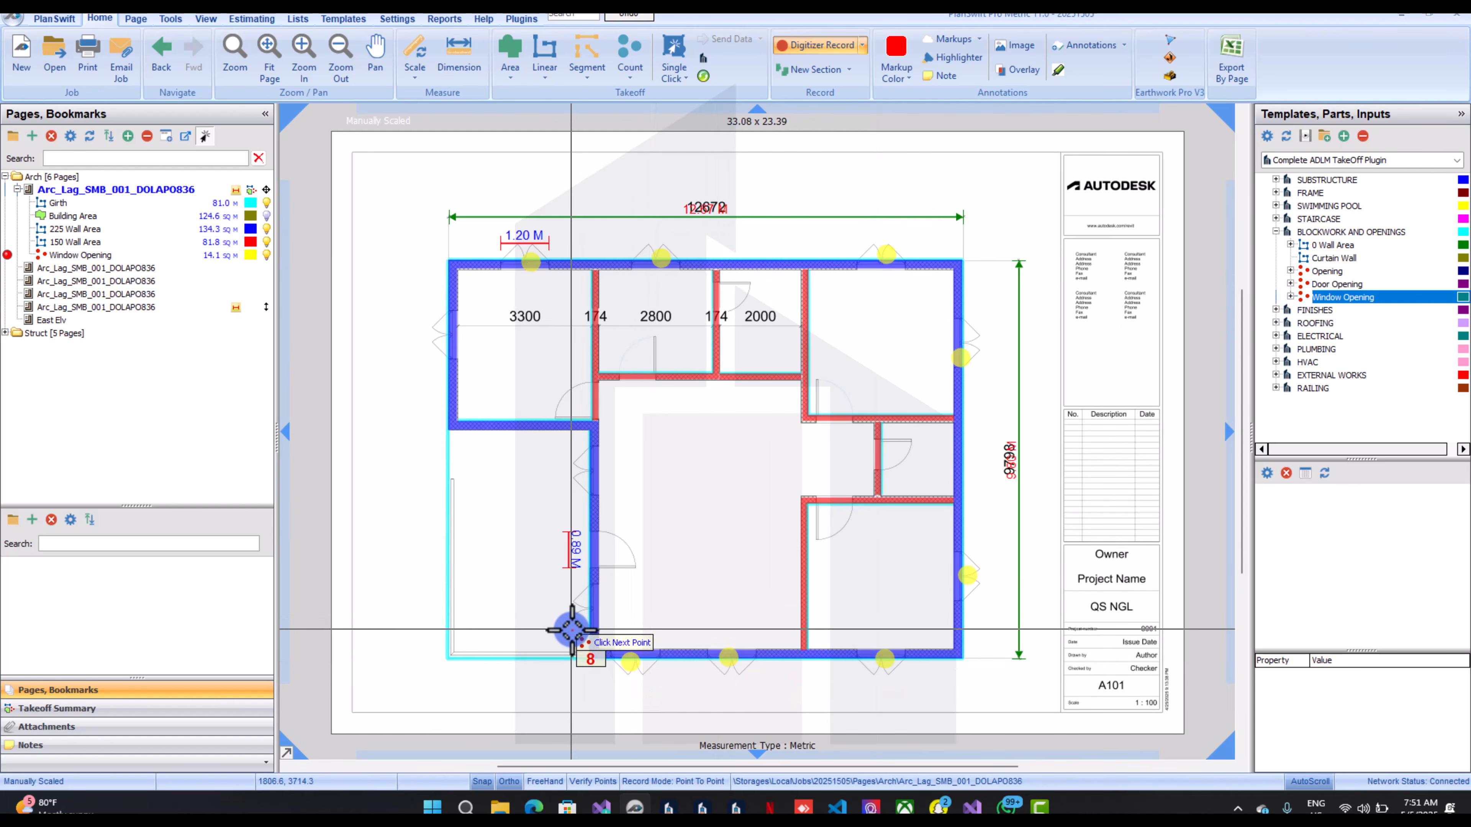
left_click(592, 603)
left_click(583, 471)
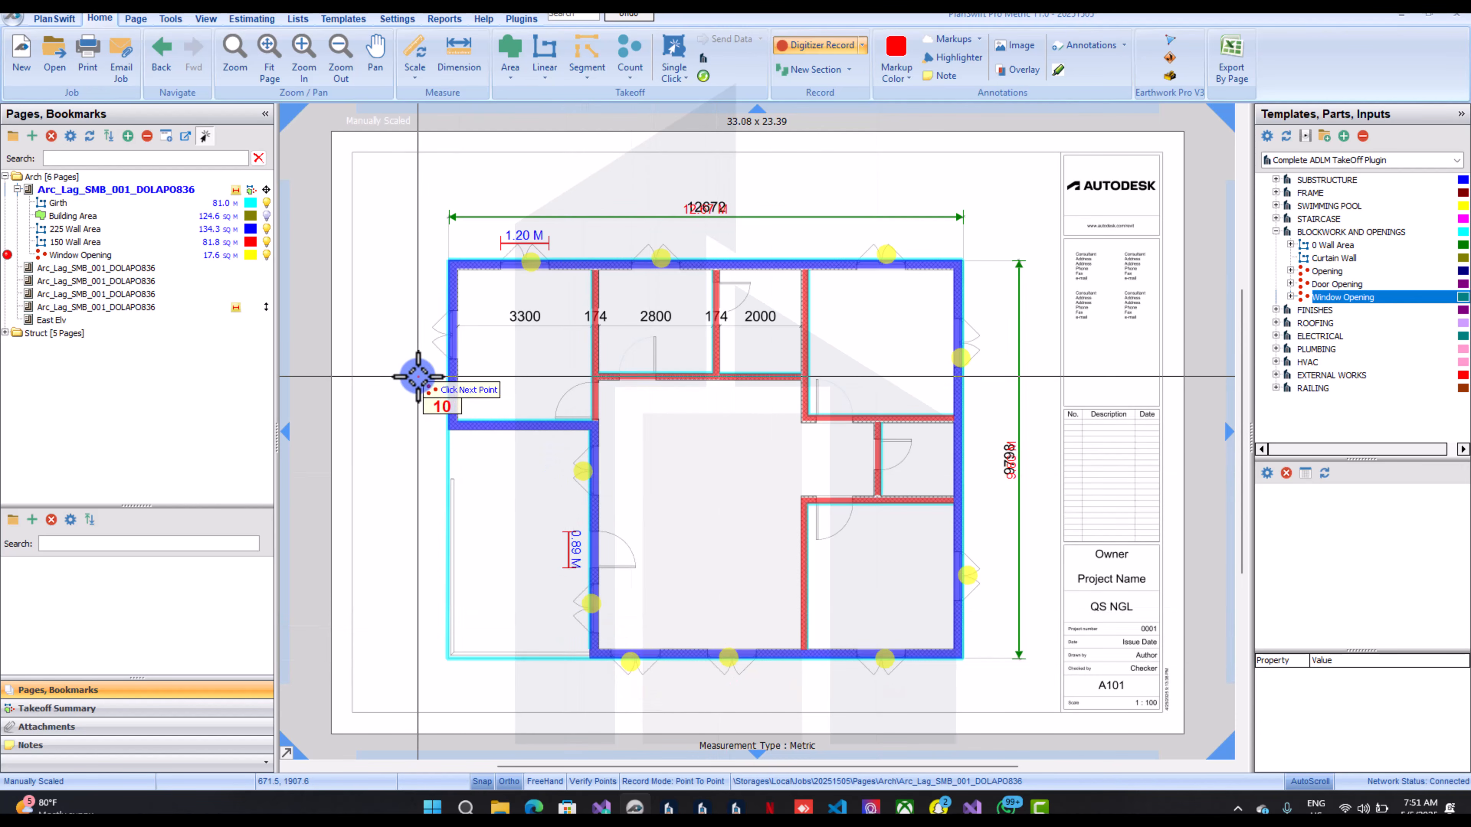
left_click(438, 332)
right_click(478, 343)
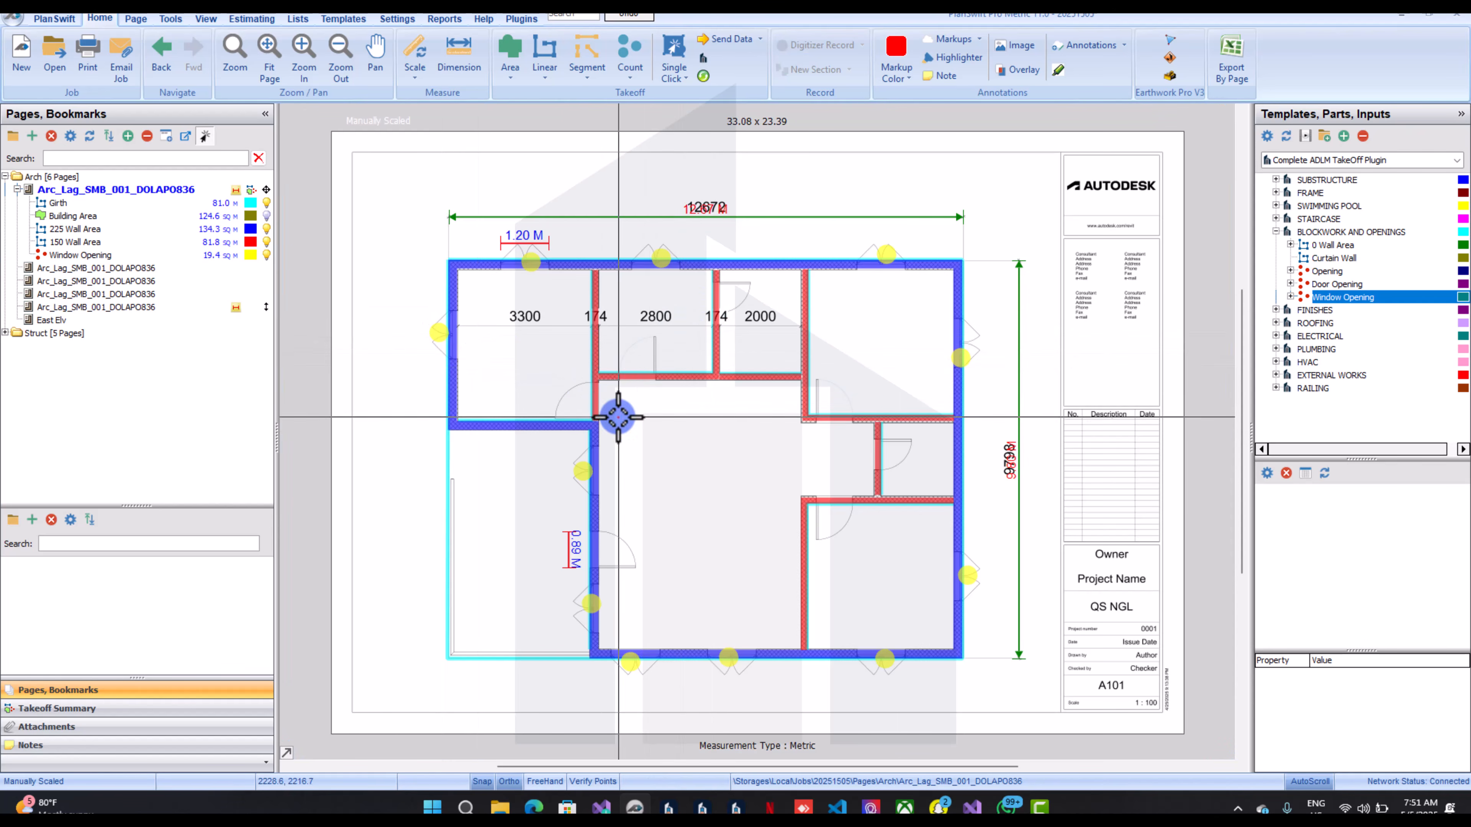
Start a Door Opening takeoff for one floor with width 0.9 m and height 2.1 m in the Opening folder
left_click(1331, 284)
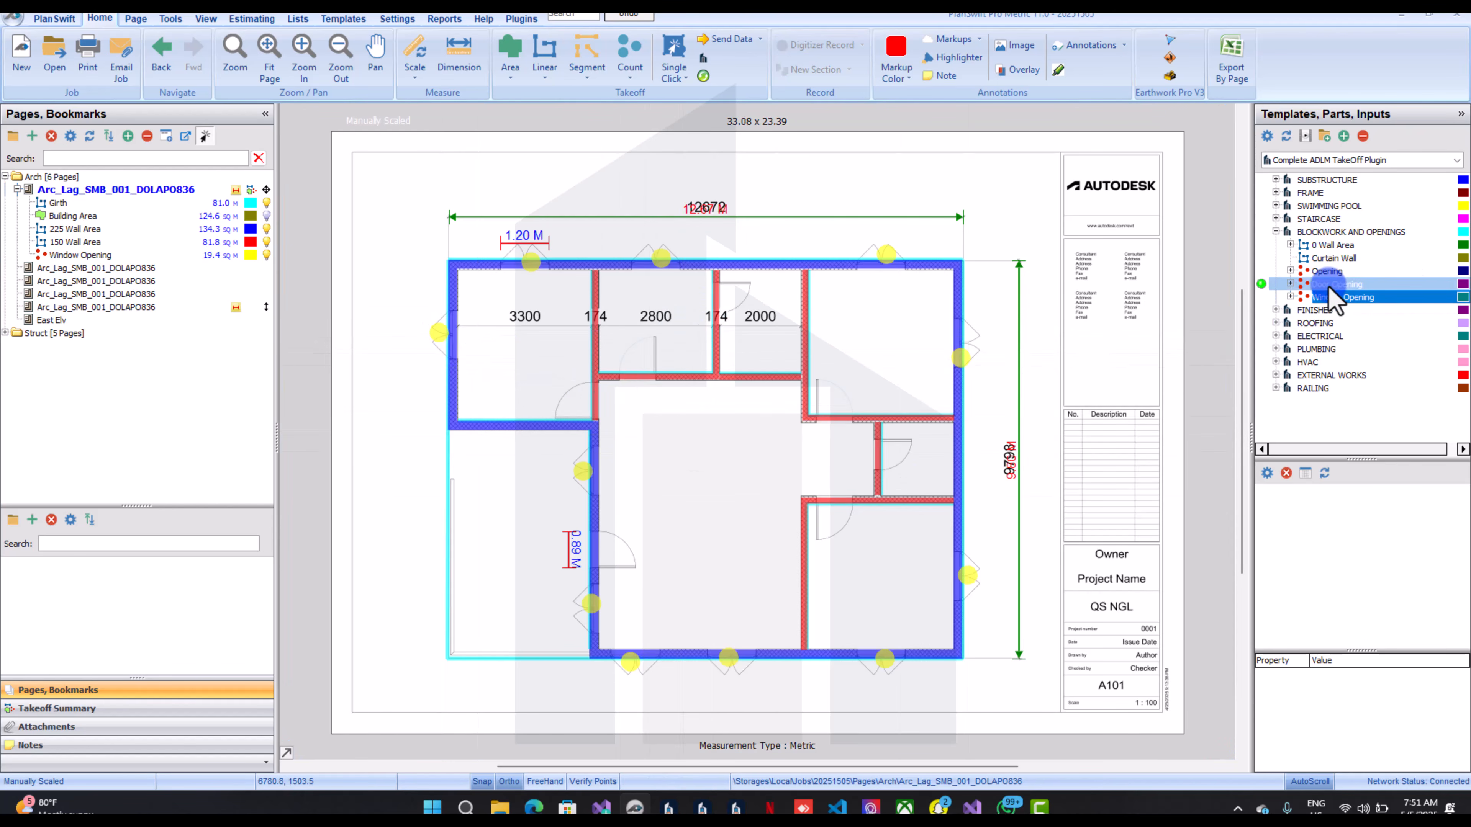
double_click(1262, 284)
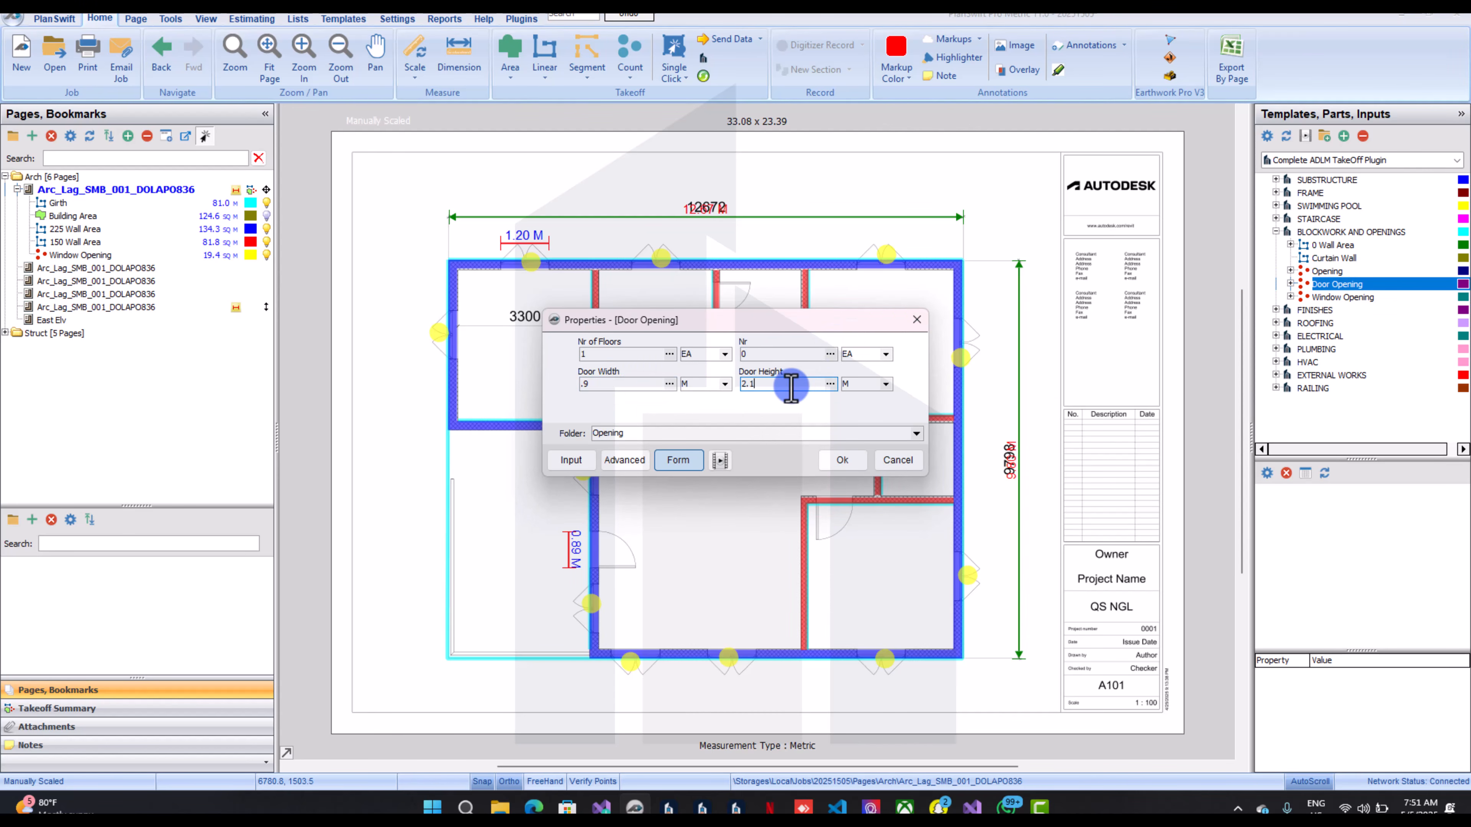
left_click(832, 466)
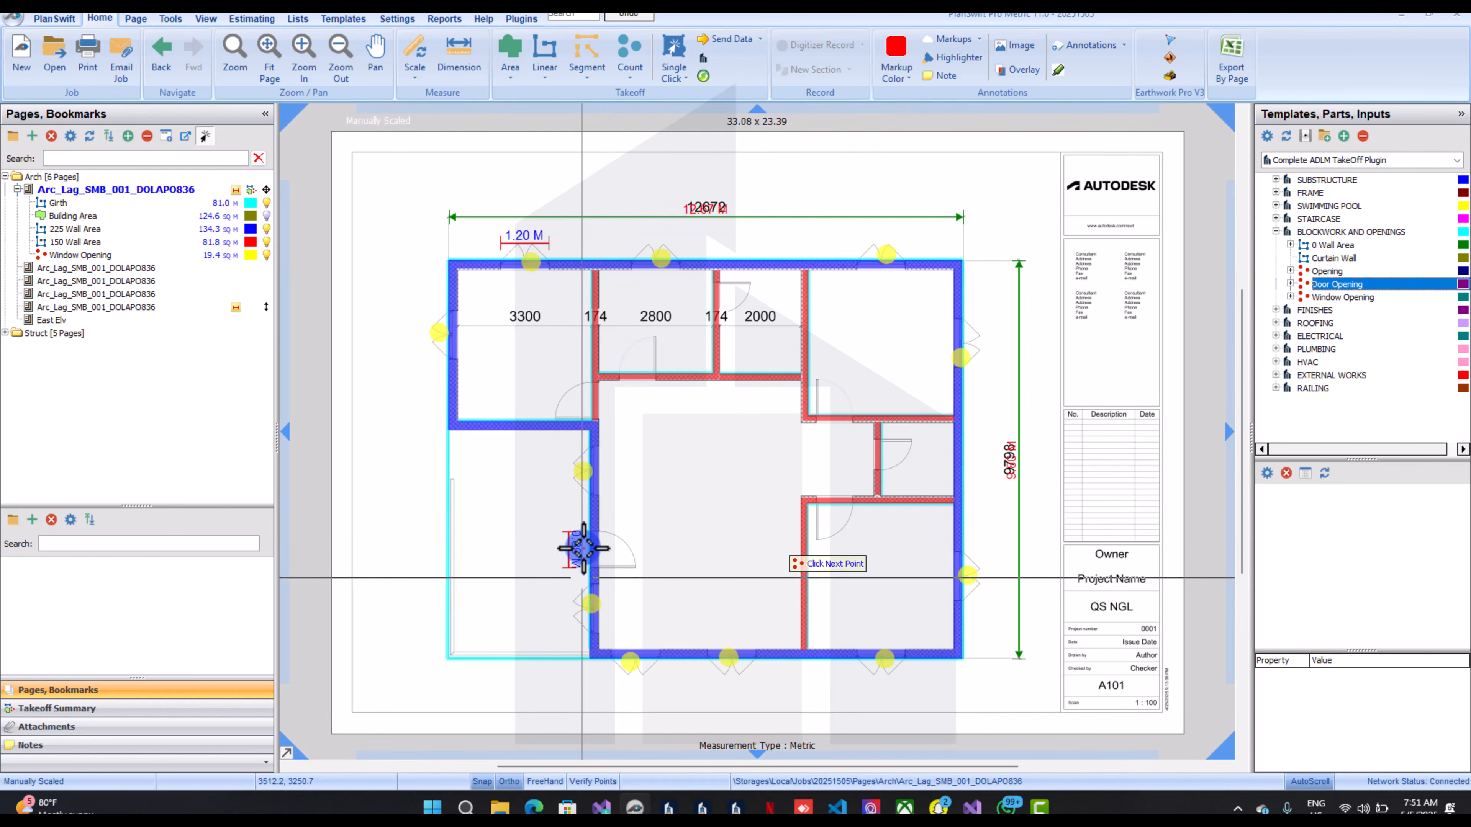
Mark the entrance door and the four larger internal room doors as 0.9 m door openings and end the recording
left_click(600, 543)
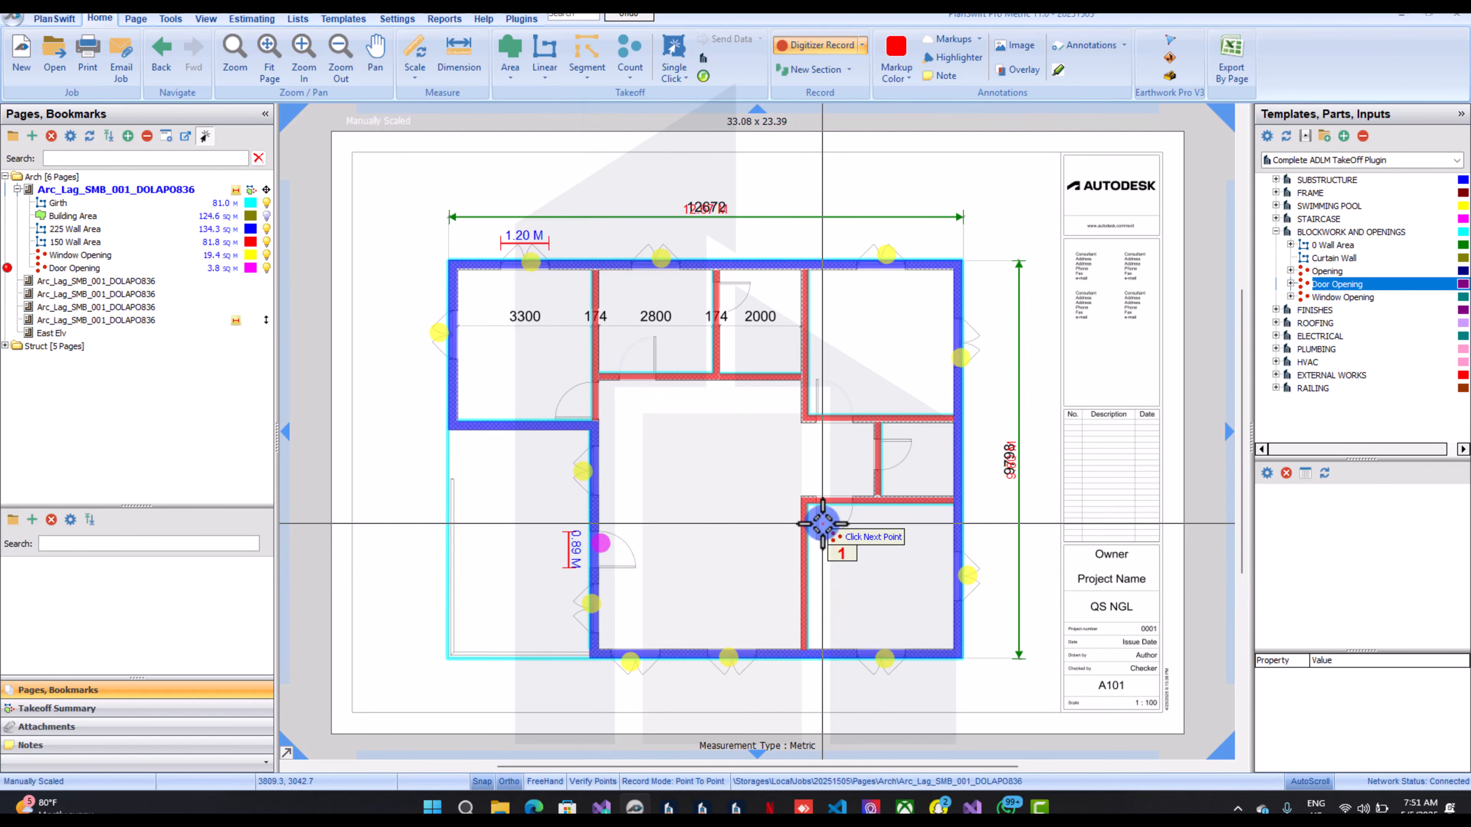
left_click(822, 524)
left_click(807, 415)
left_click(627, 355)
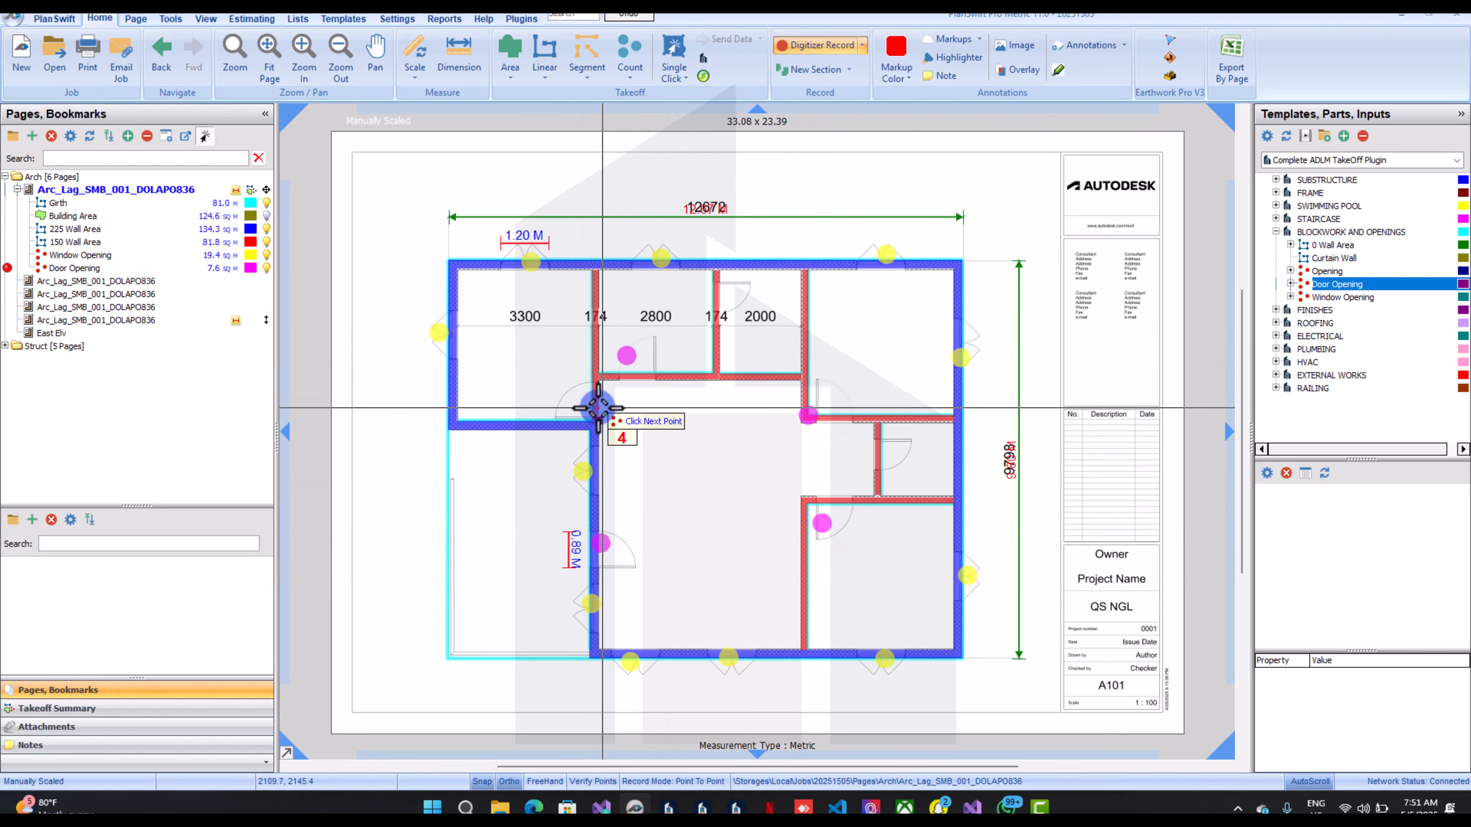
left_click(576, 391)
right_click(680, 445)
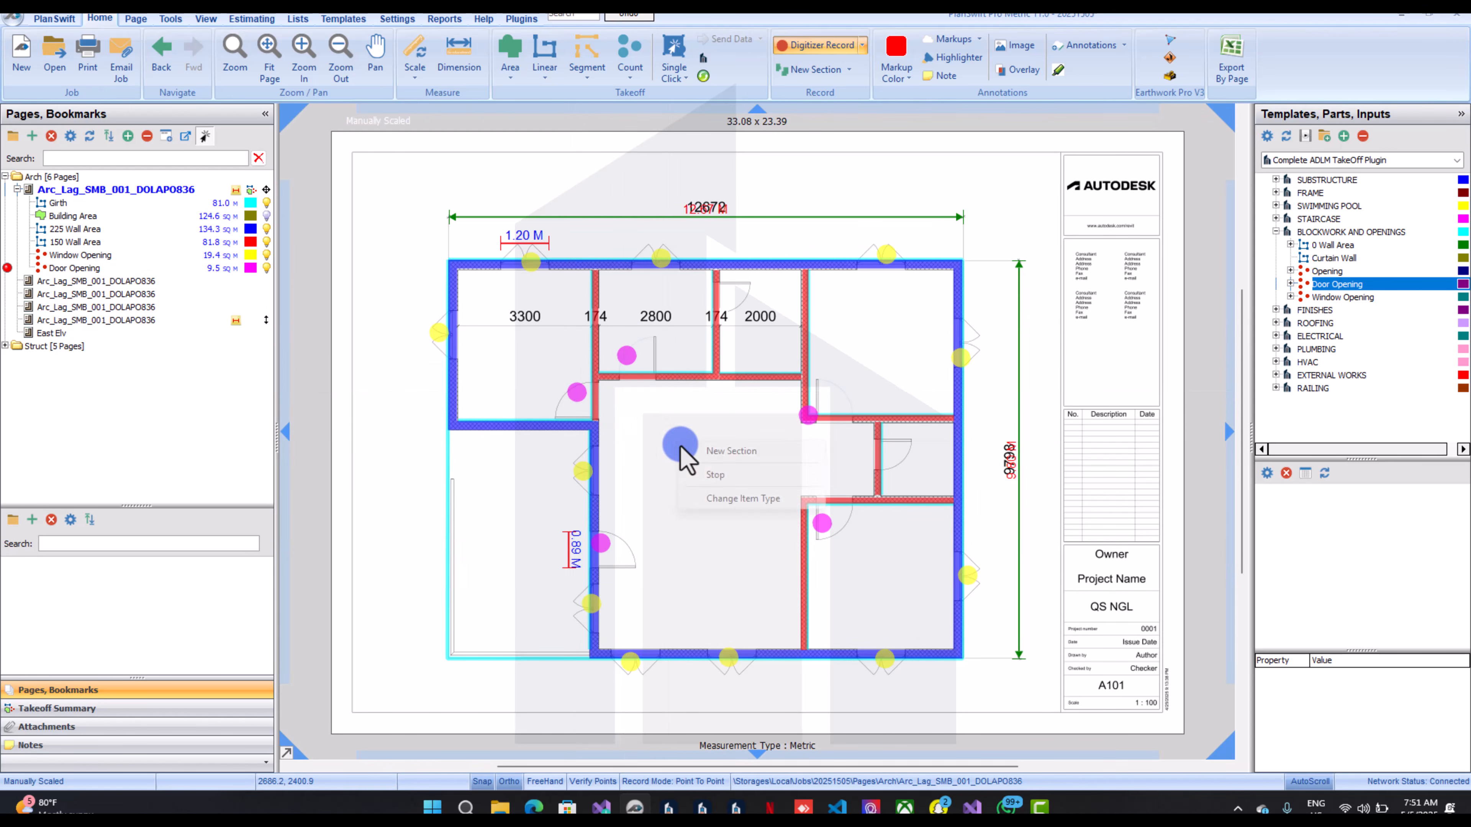
left_click(715, 475)
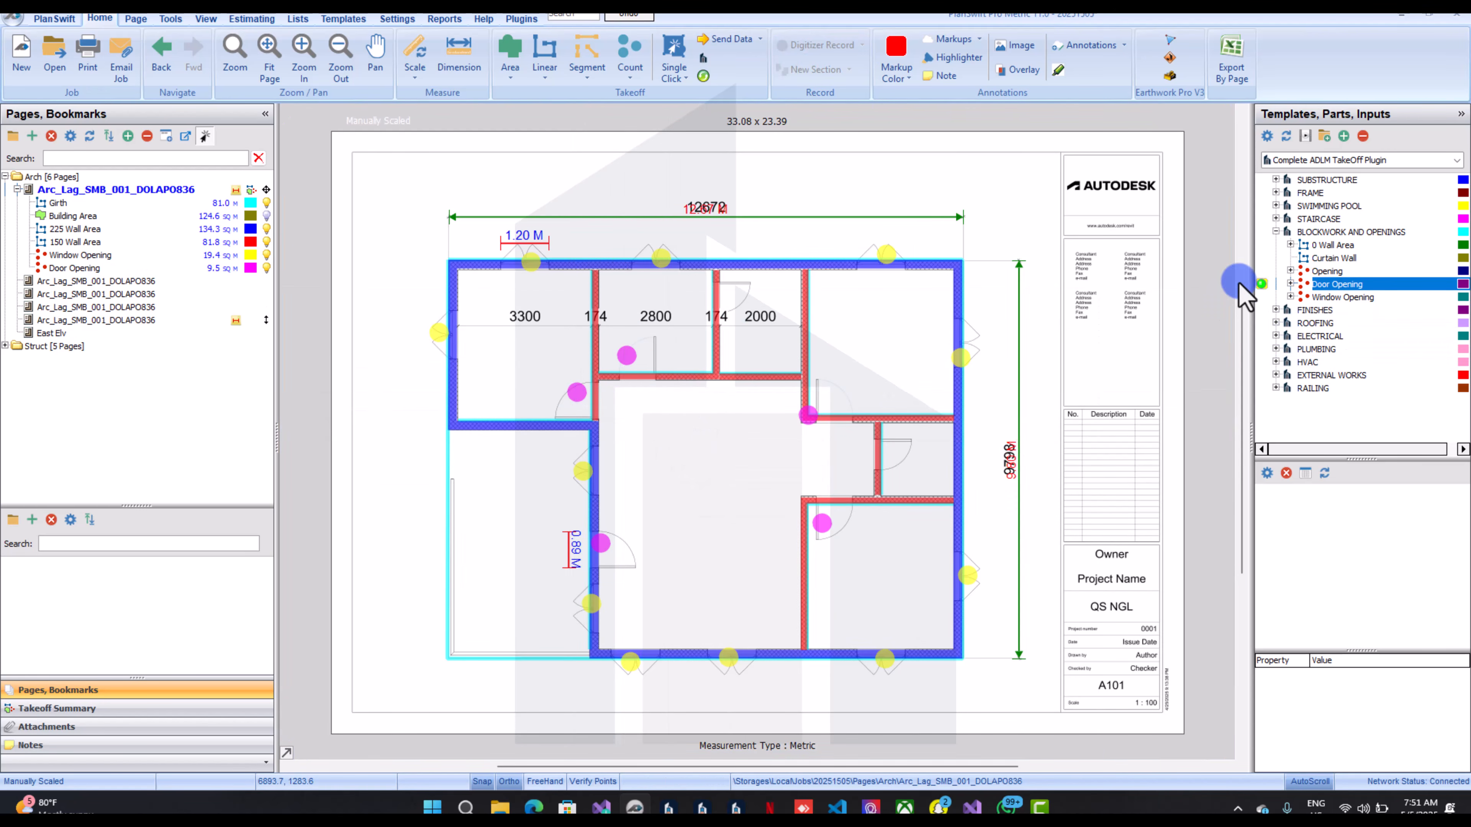
Start a second Door Opening takeoff for one floor with width 0.75 m and height 2.1 m in the Opening folder
double_click(1263, 285)
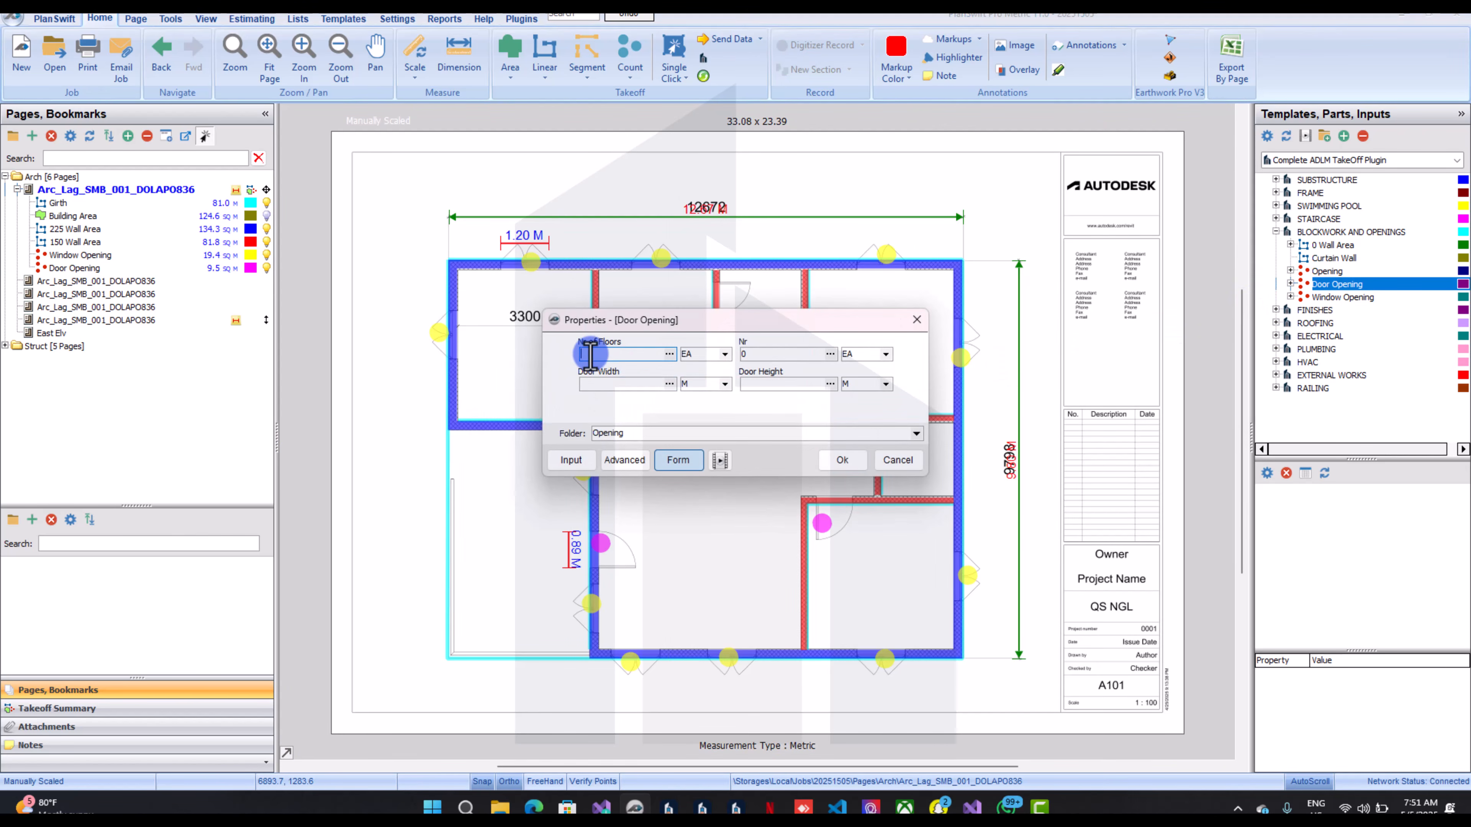
left_click(592, 388)
type(".758")
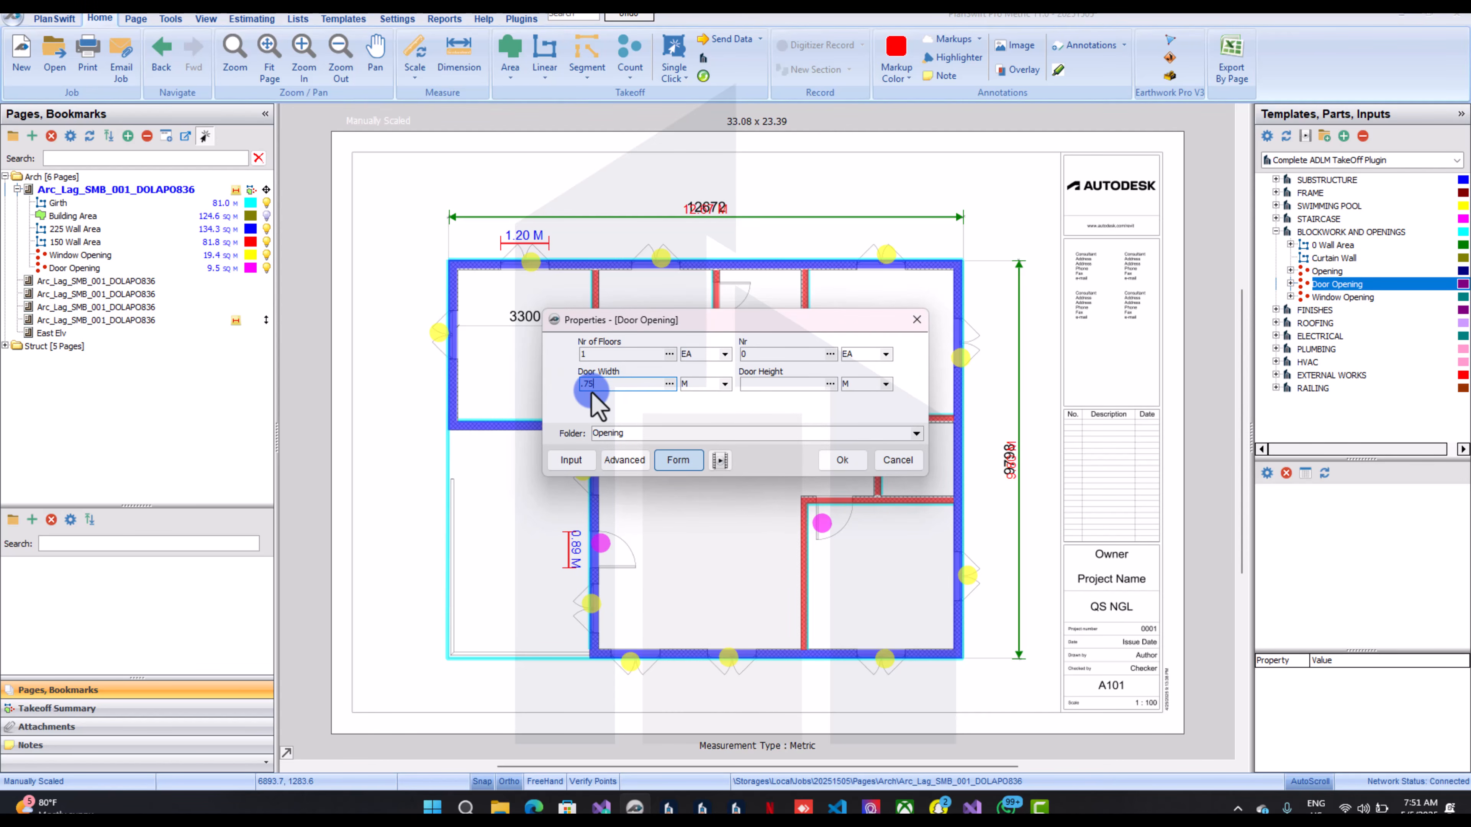
left_click(792, 388)
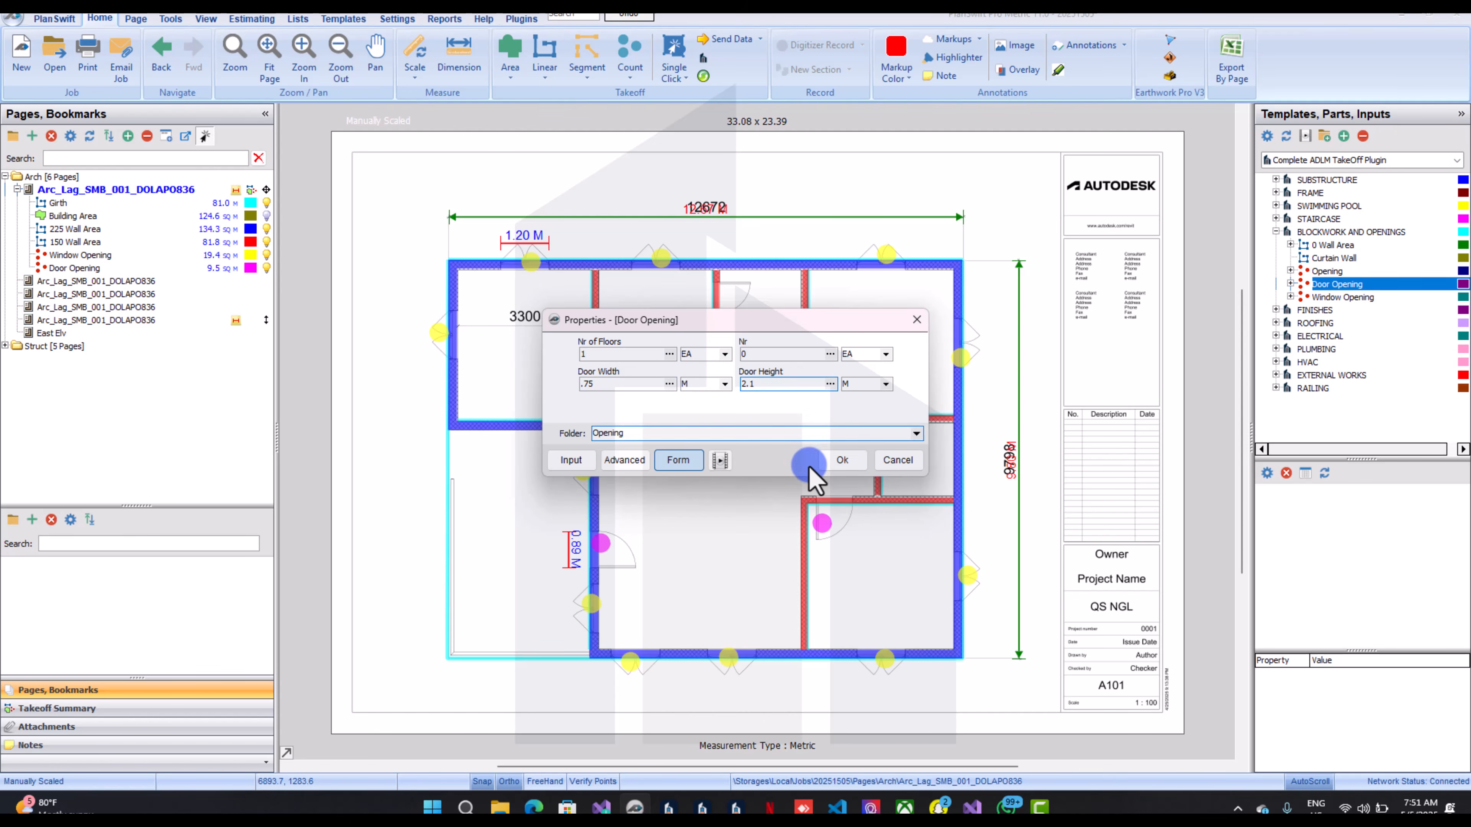
left_click(843, 460)
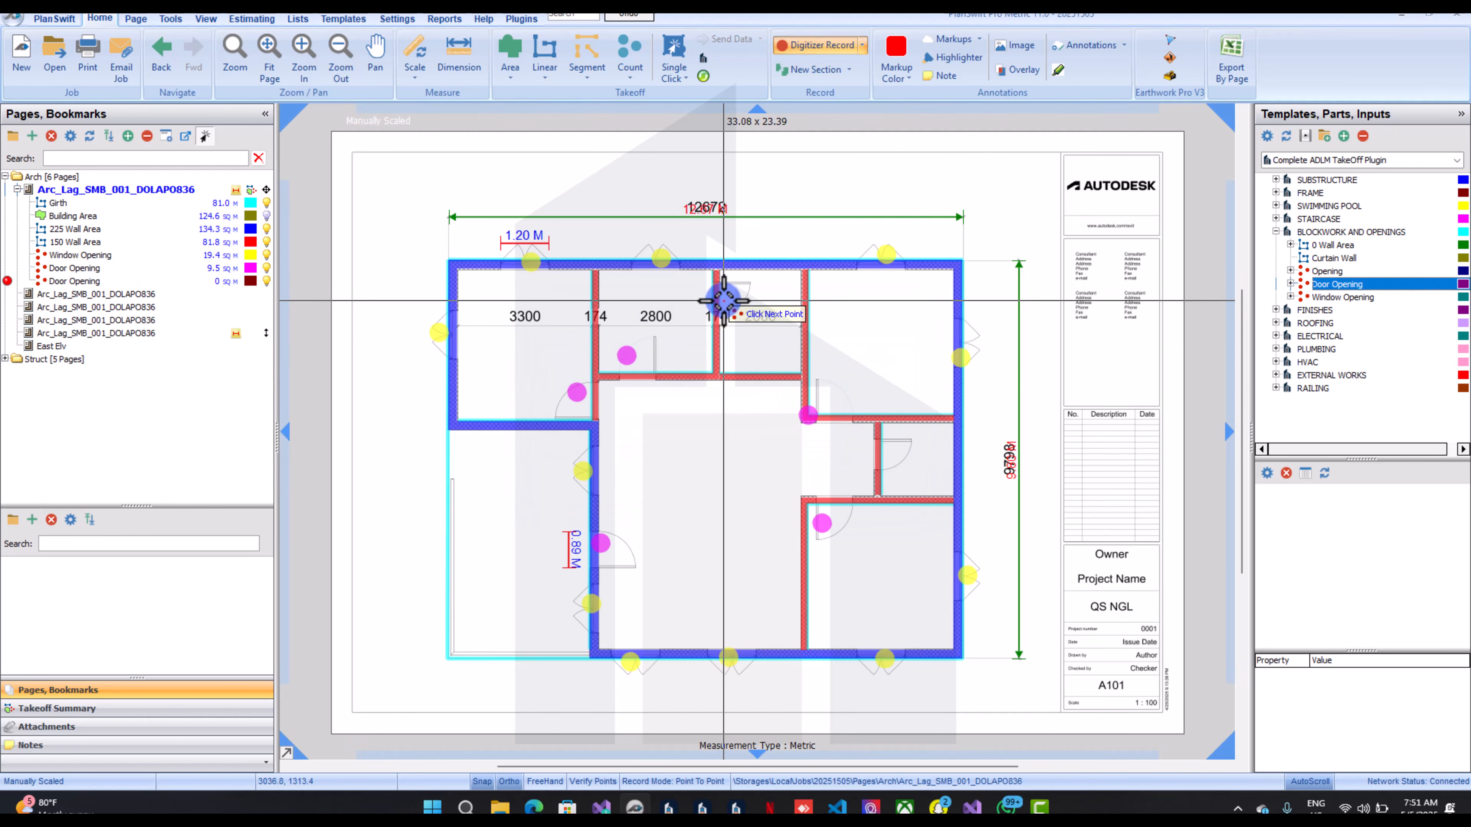
Mark the doors of the two small rooms, north-centre and east, as 0.75 m door openings and end the recording
left_click(723, 299)
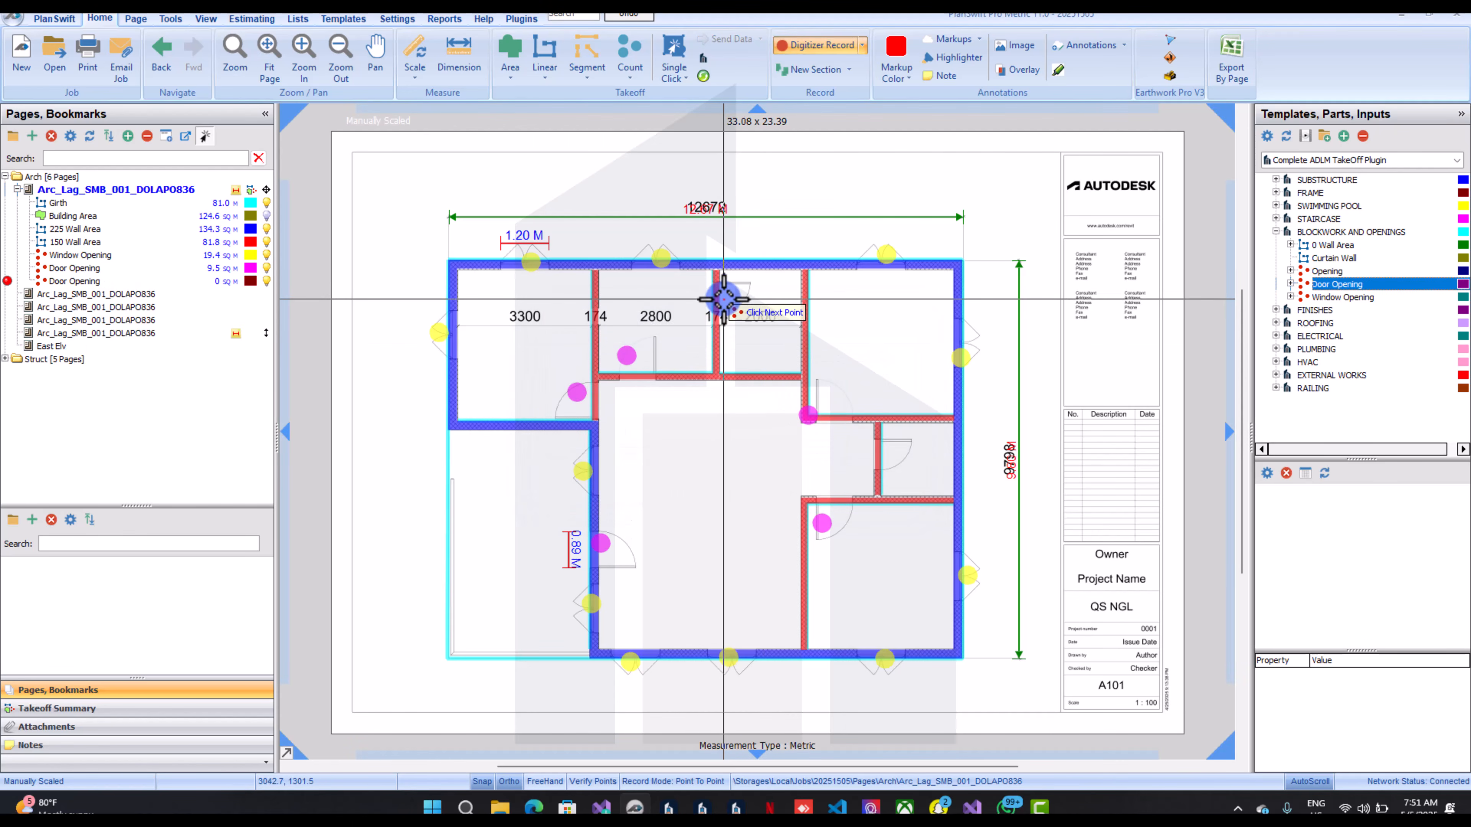
left_click(893, 458)
right_click(661, 440)
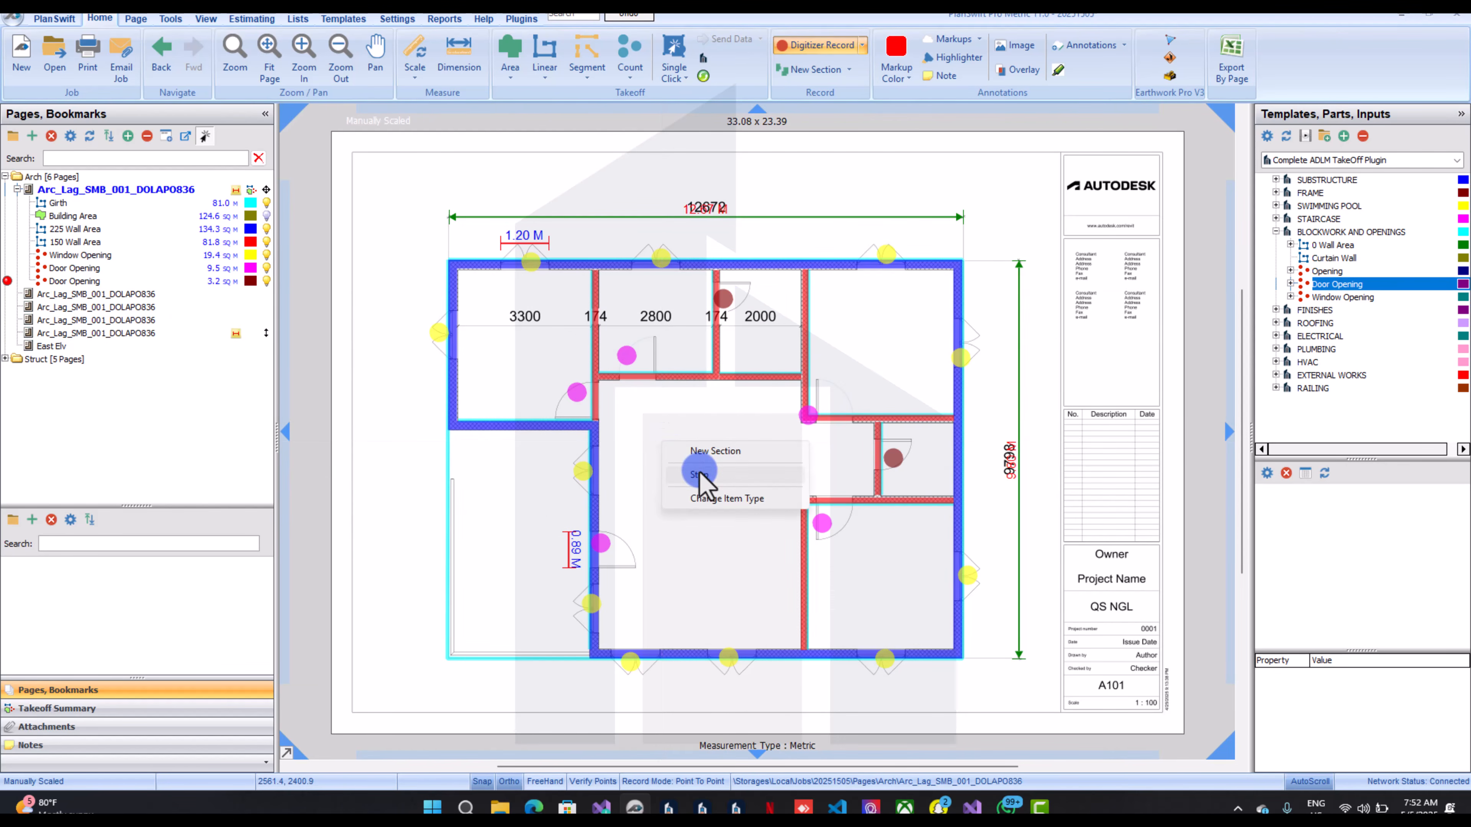
left_click(700, 475)
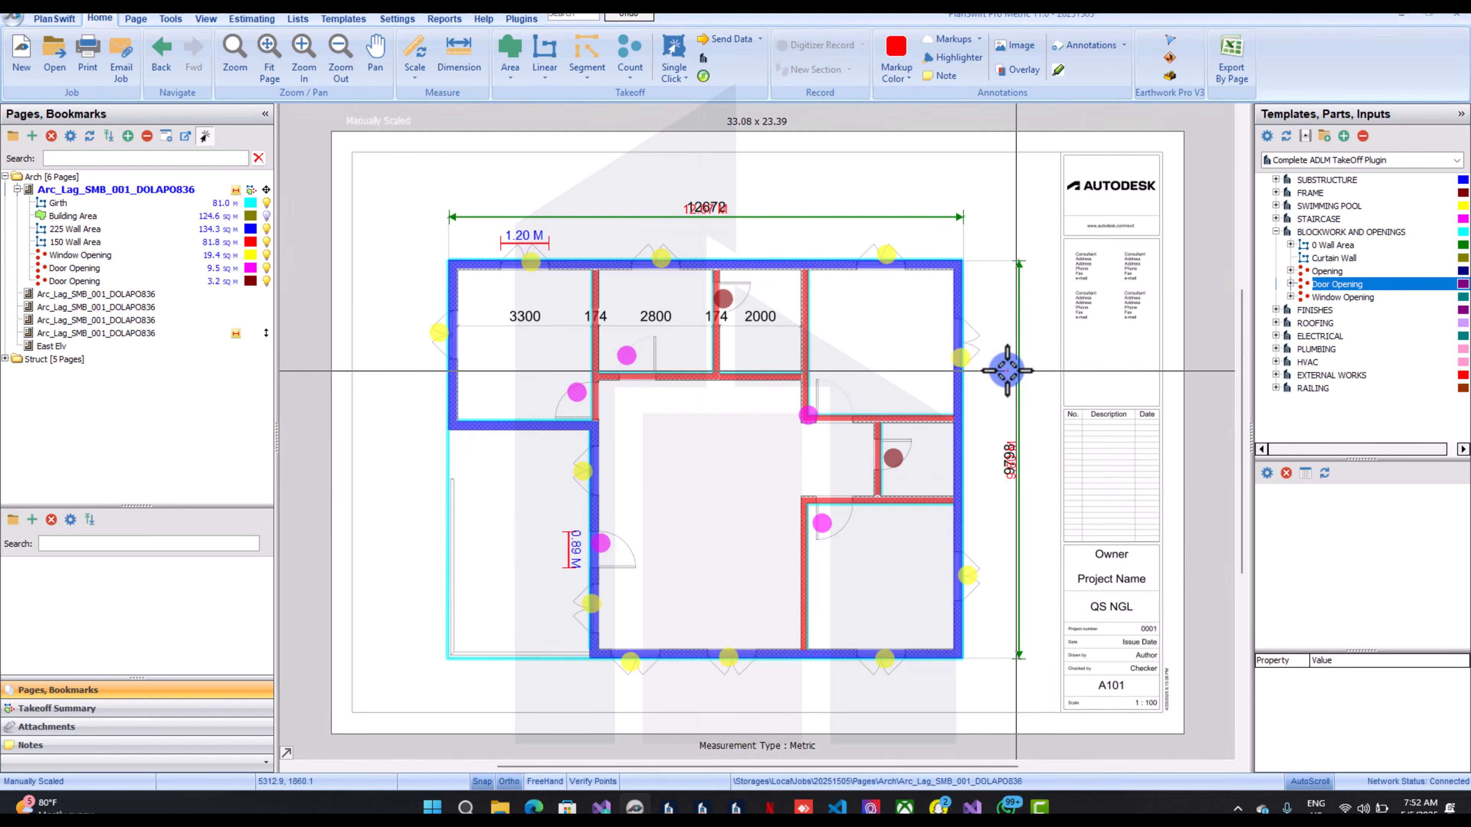
Hide all takeoff items and the measured dimensions on the floor plan page
left_click(250, 190)
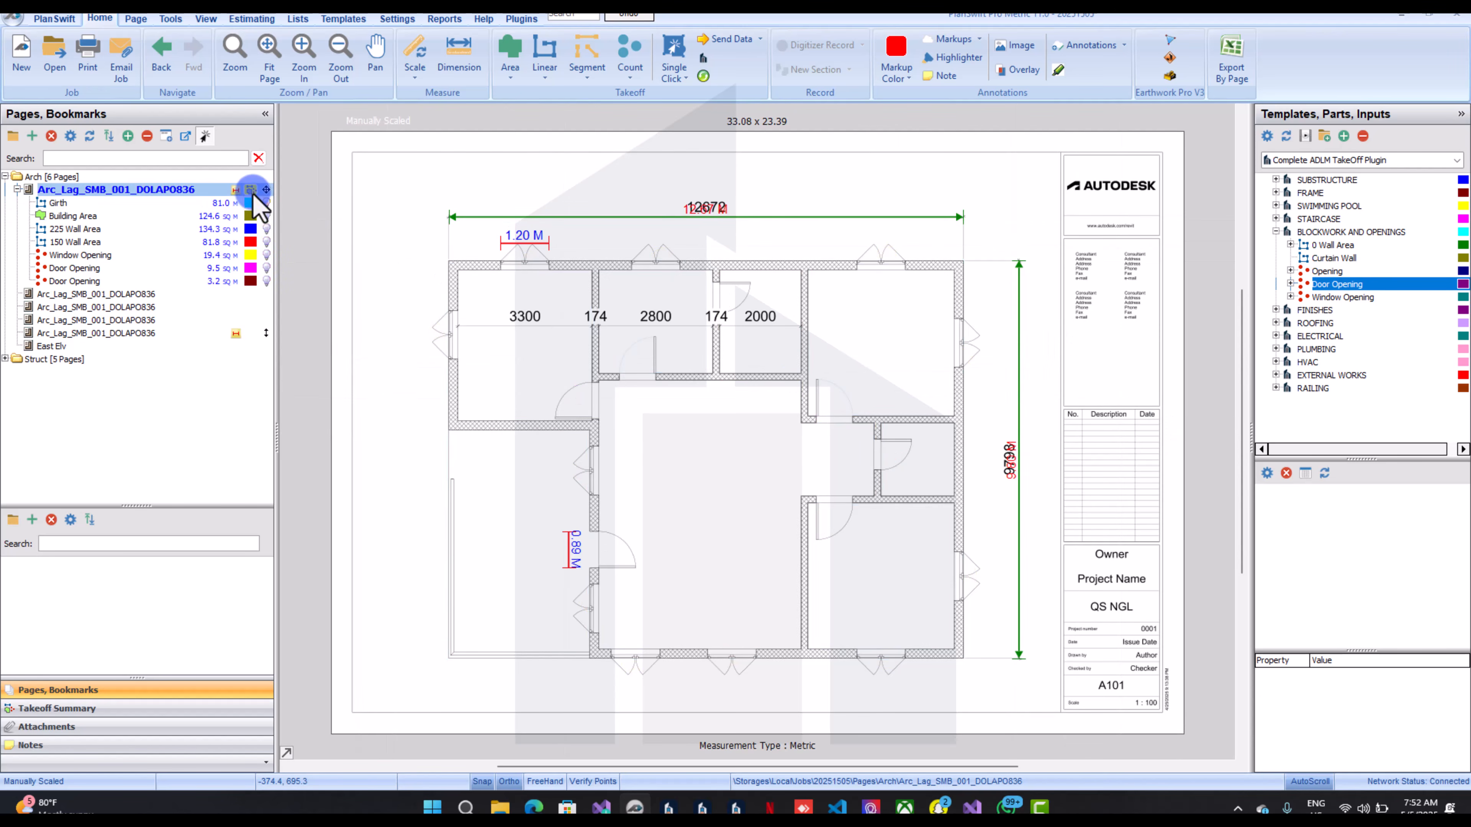
left_click(235, 191)
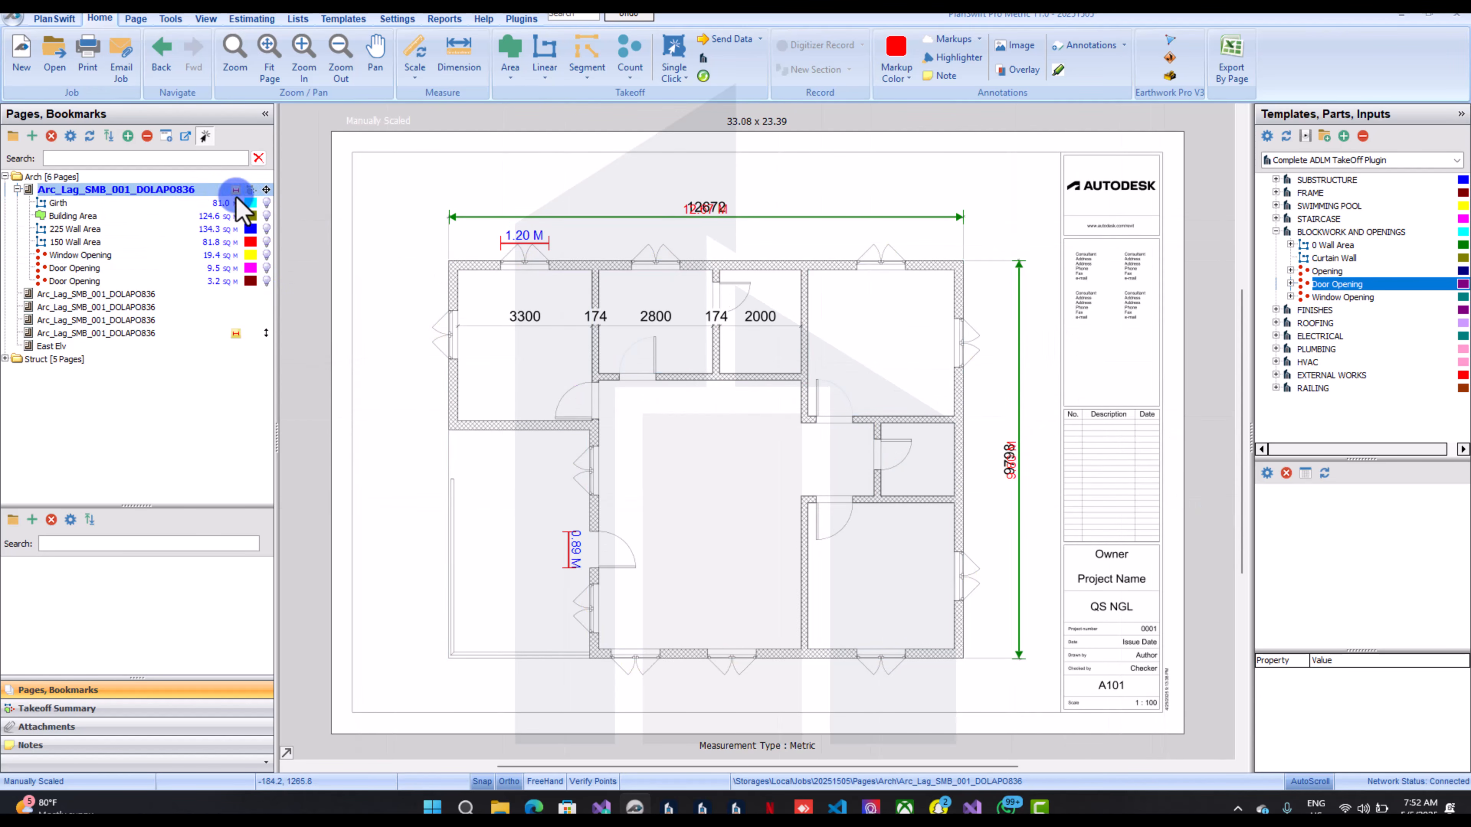
left_click(251, 190)
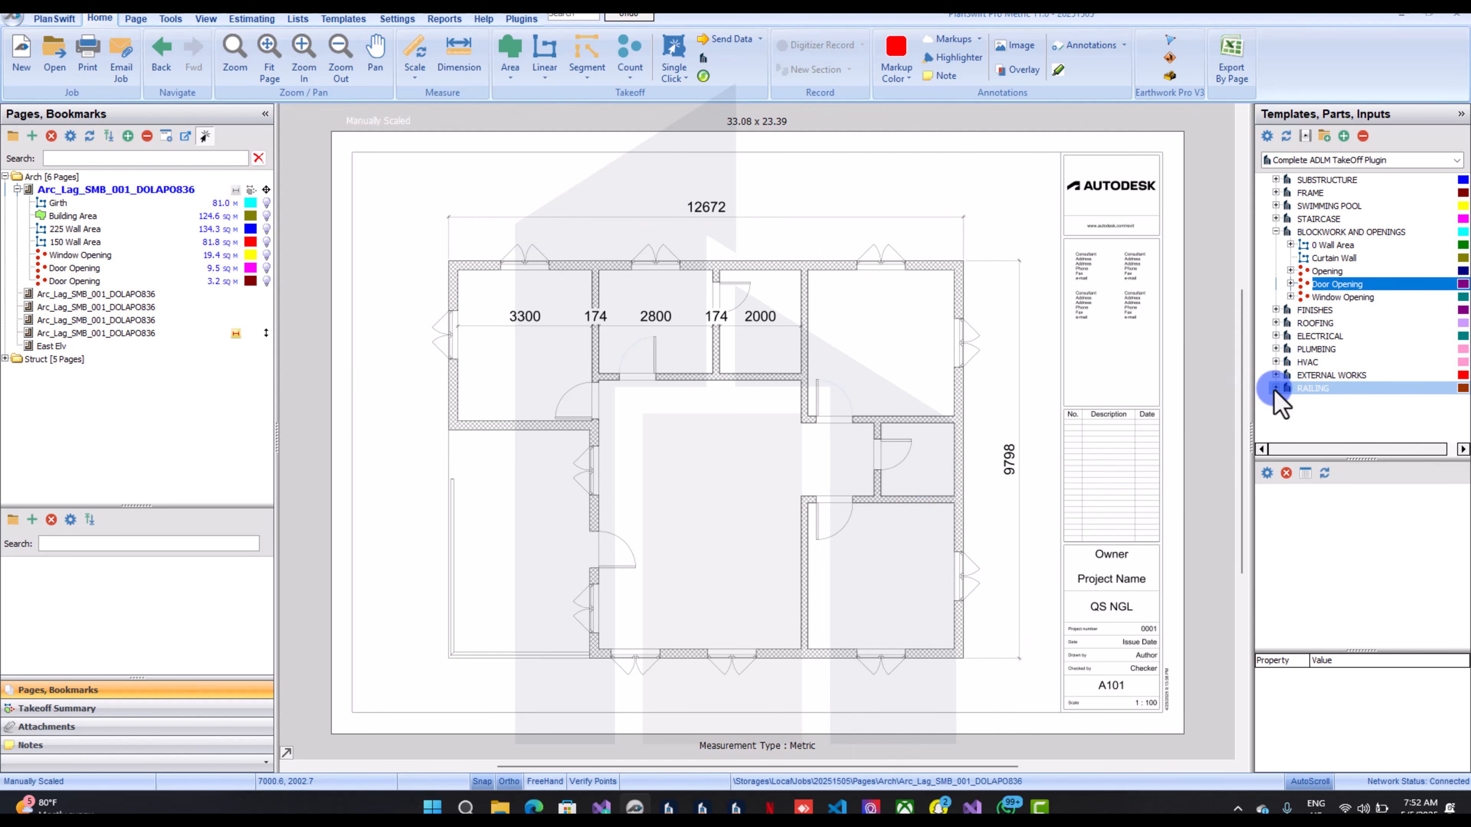
Start a Railing takeoff for 1 floor and store it in a folder named Finishes
left_click(1274, 400)
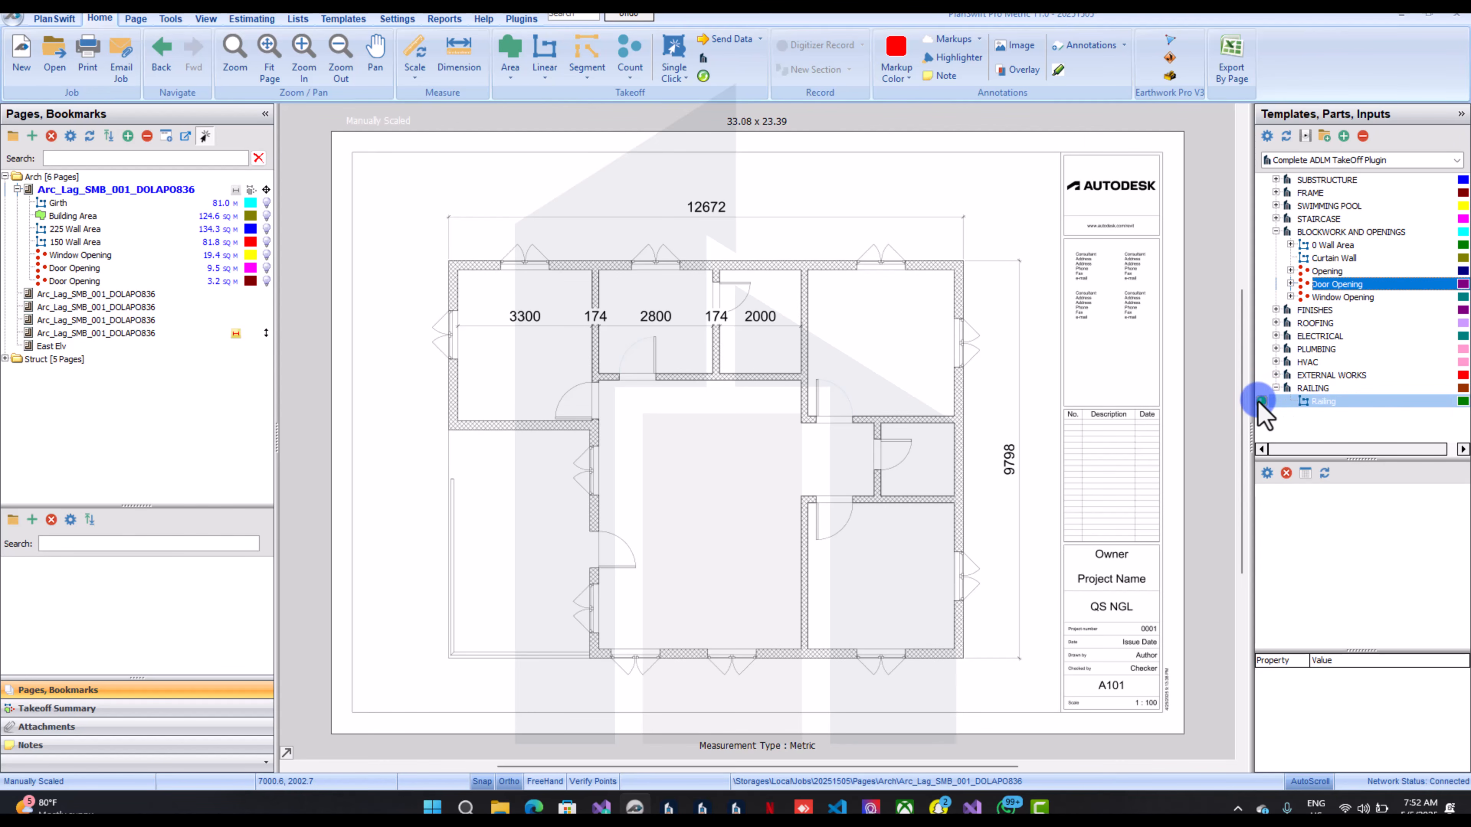
double_click(1258, 402)
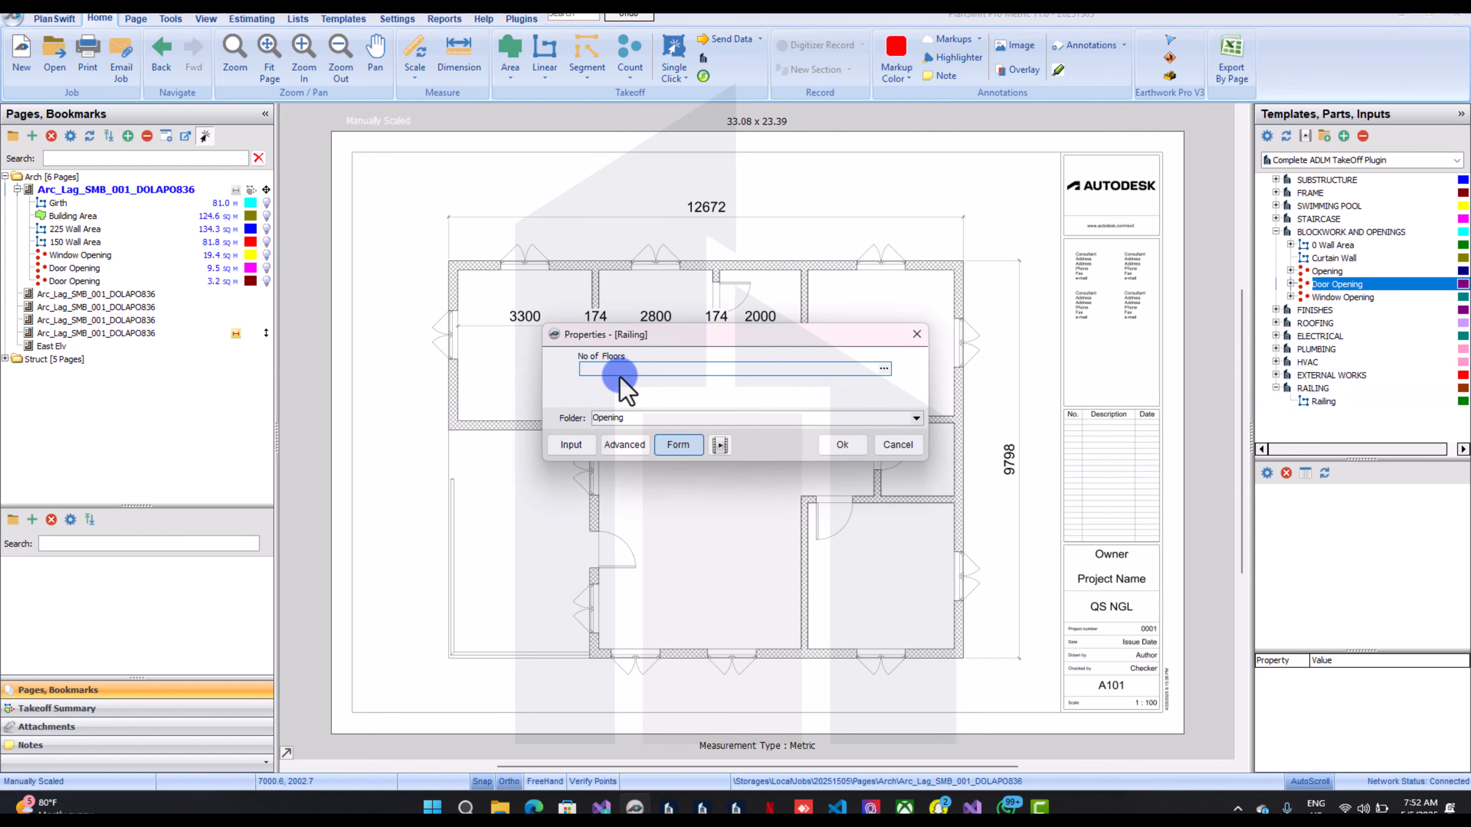
type("1")
left_click(628, 417)
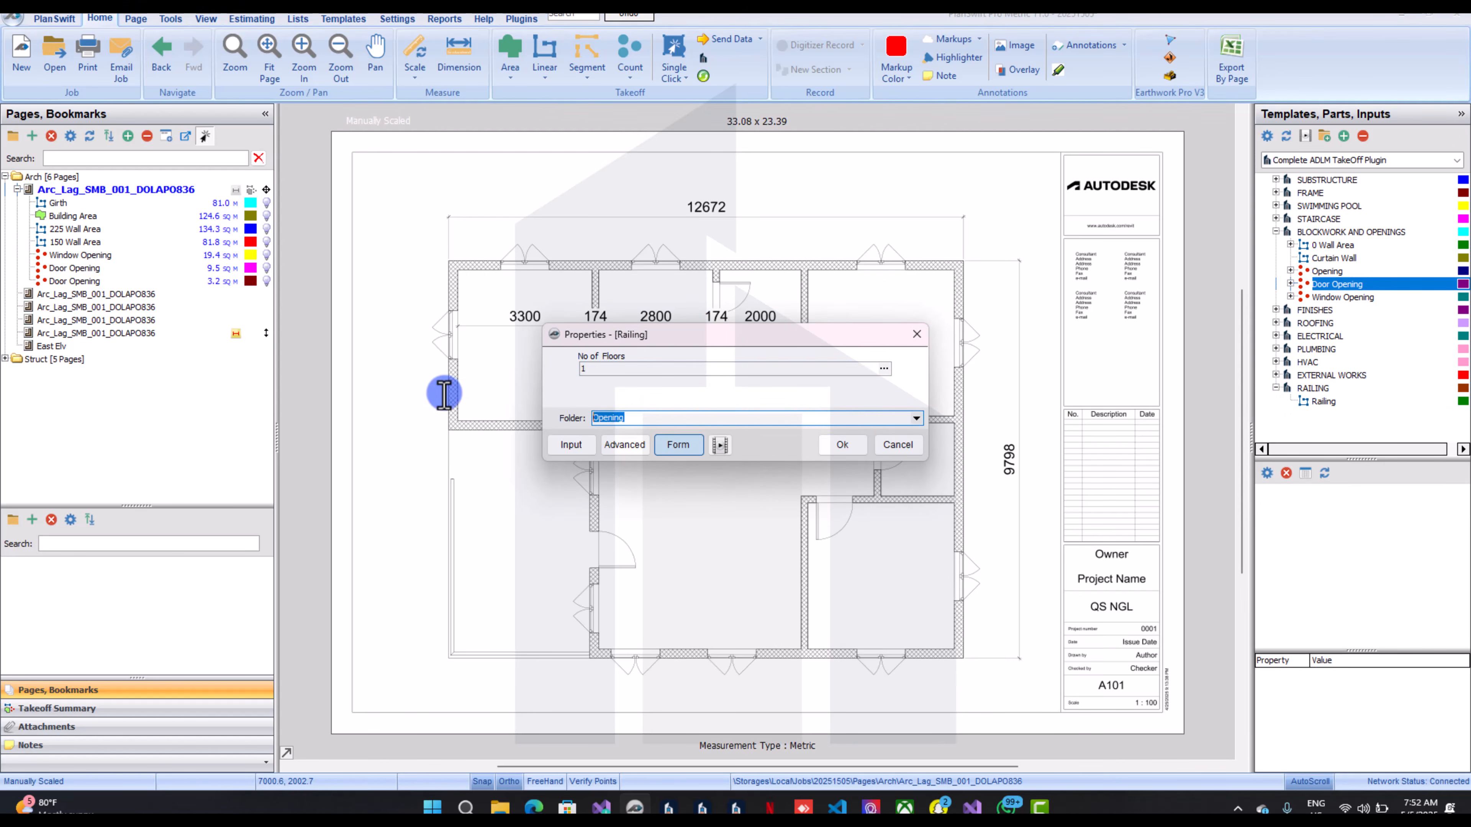
type("Finishes")
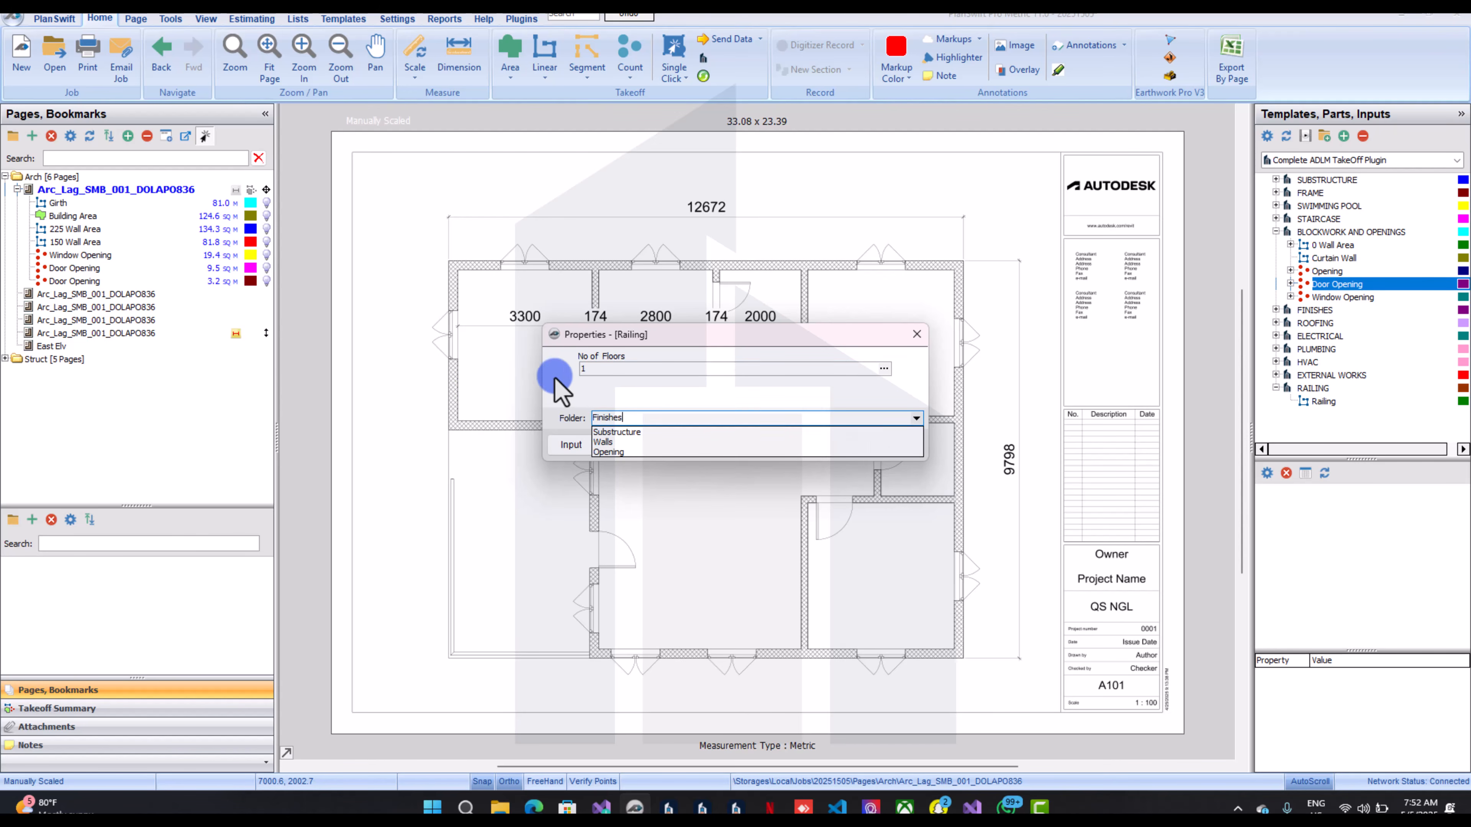
left_click(758, 418)
left_click(843, 444)
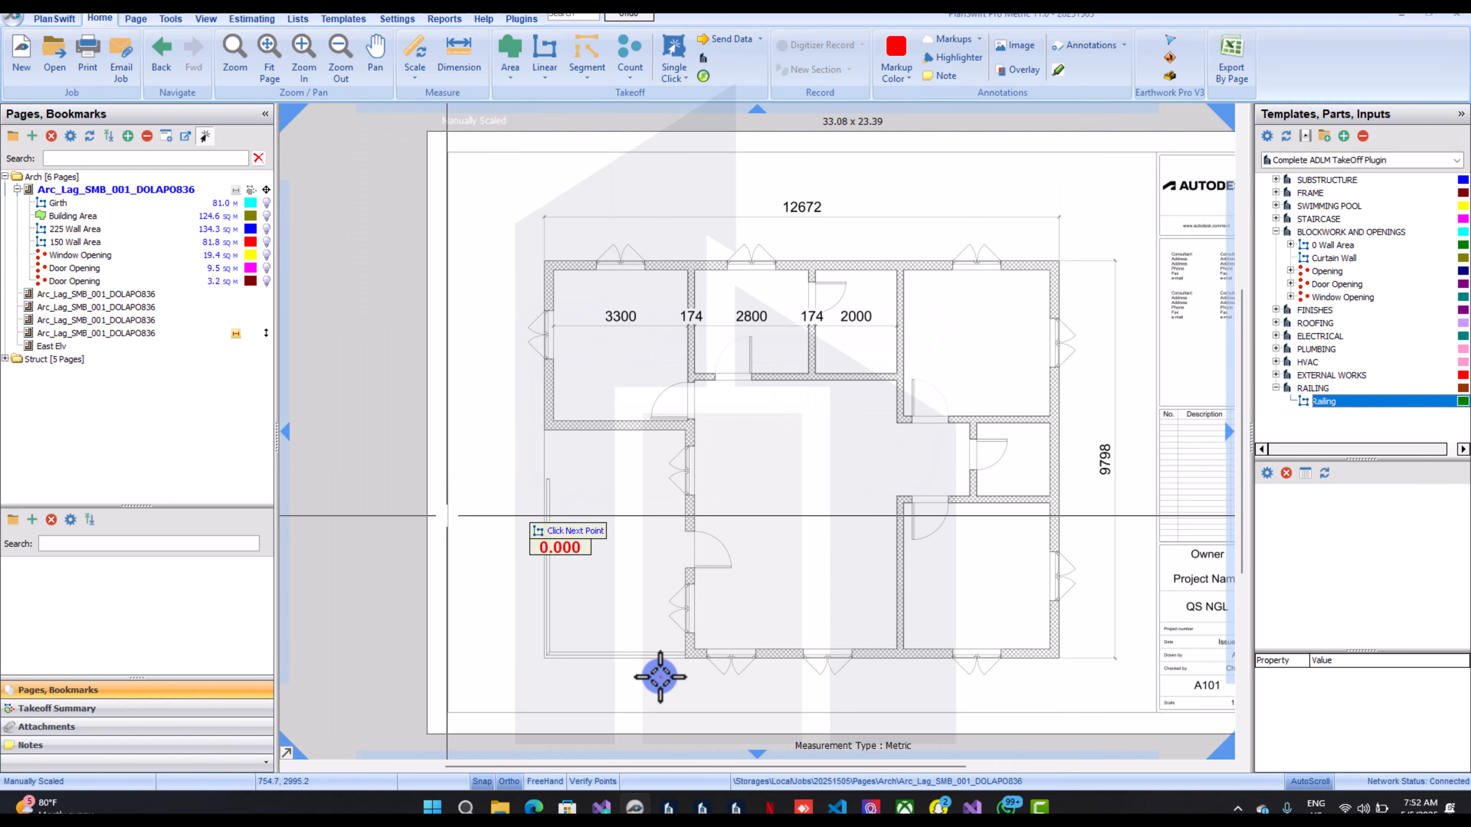
Trace the railing along the south and west edges of the open porch, from the wall corner to the railing's north end, and stop recording
scroll(640, 683, "up", 3)
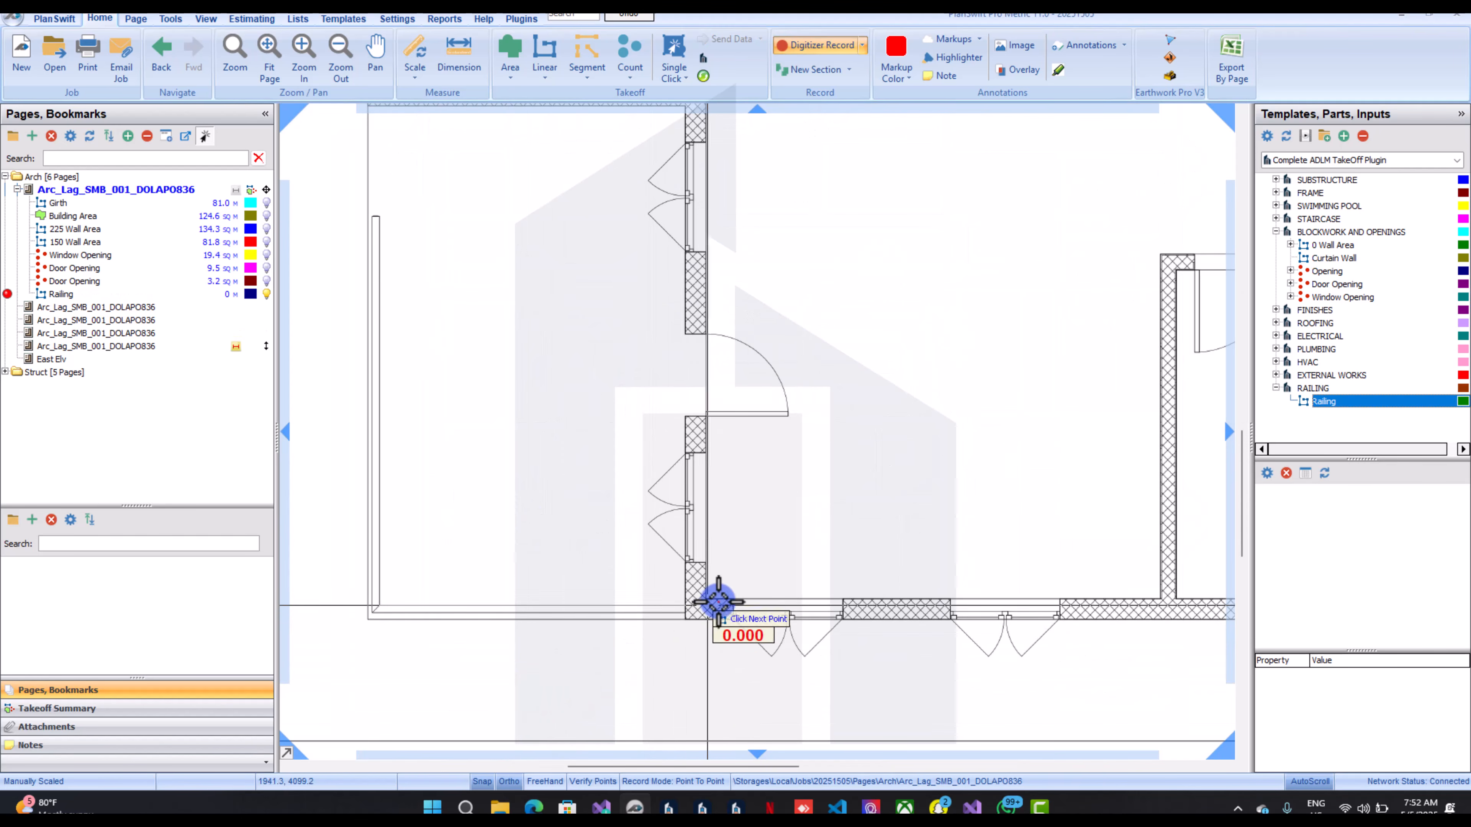
left_click(689, 614)
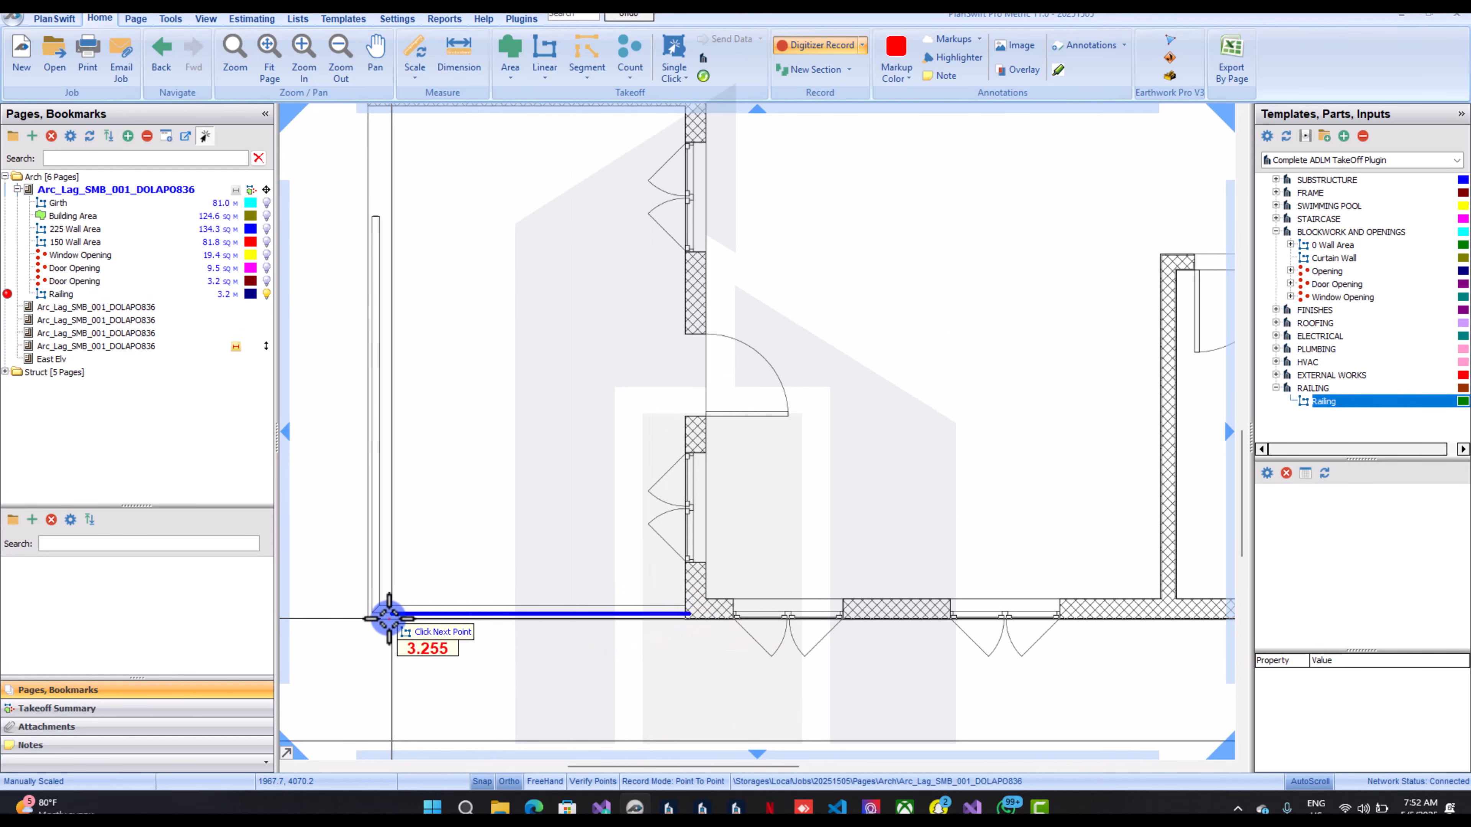
left_click(370, 613)
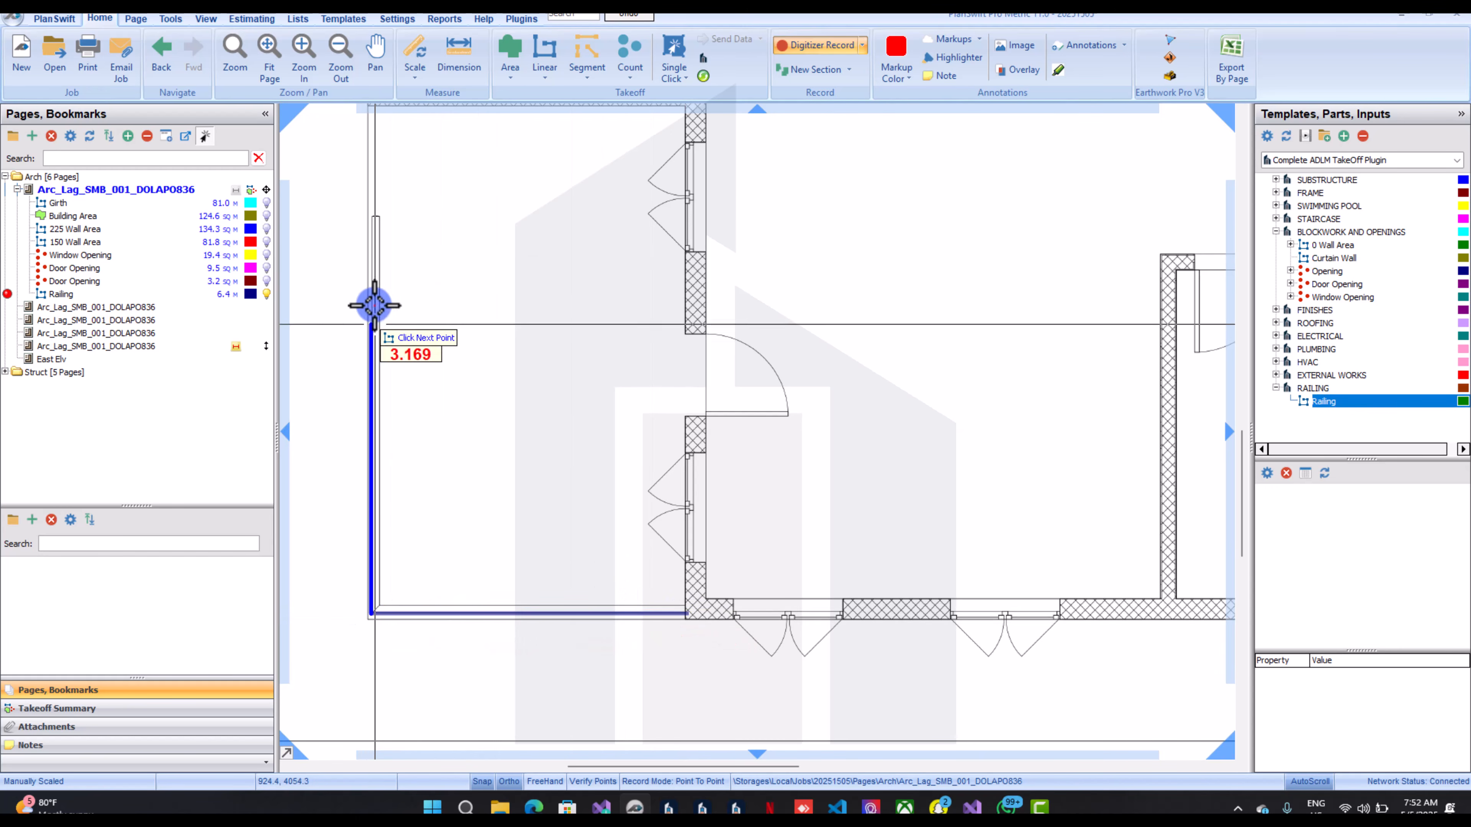
double_click(368, 217)
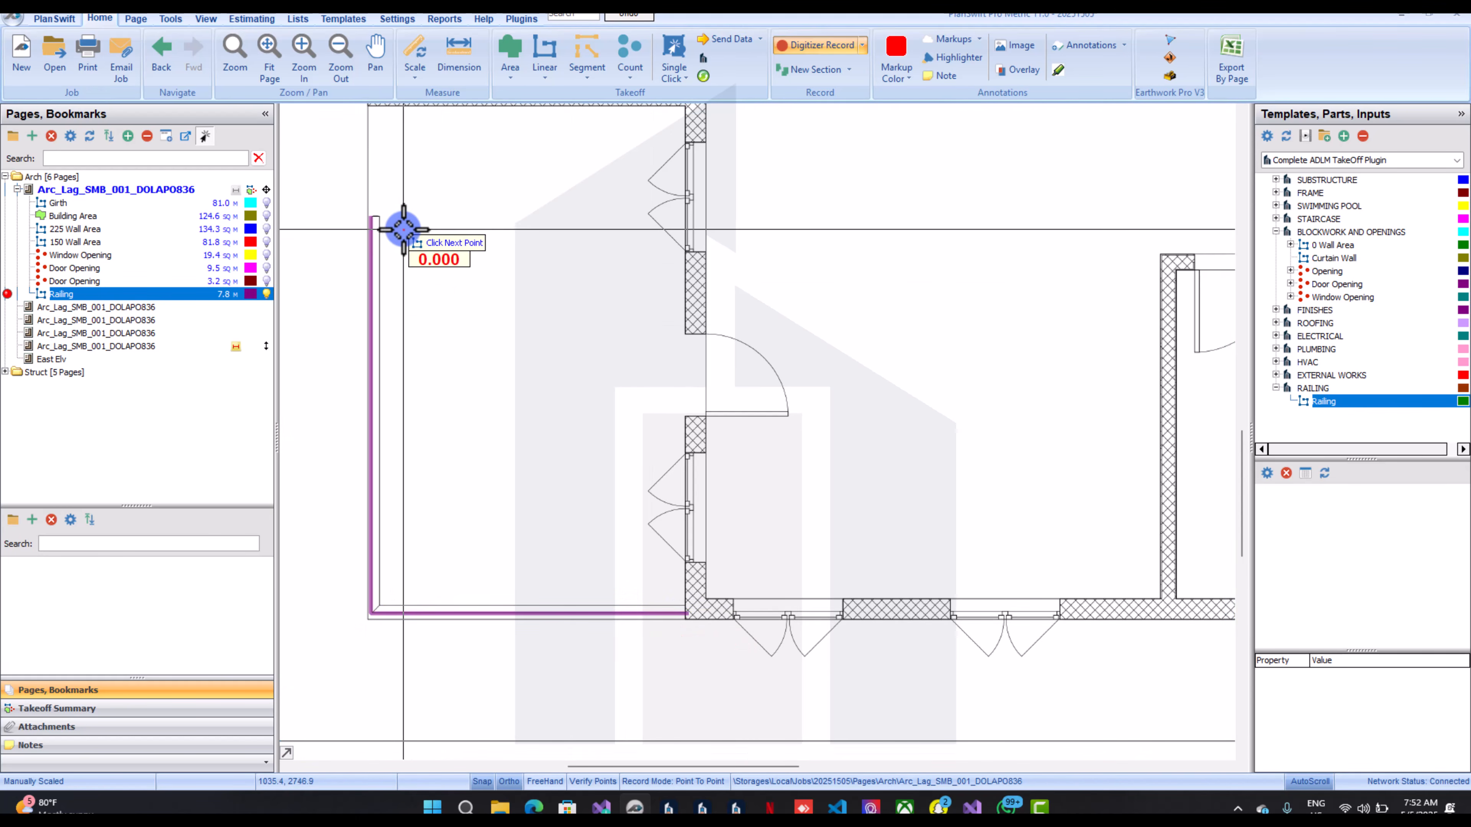
right_click(420, 268)
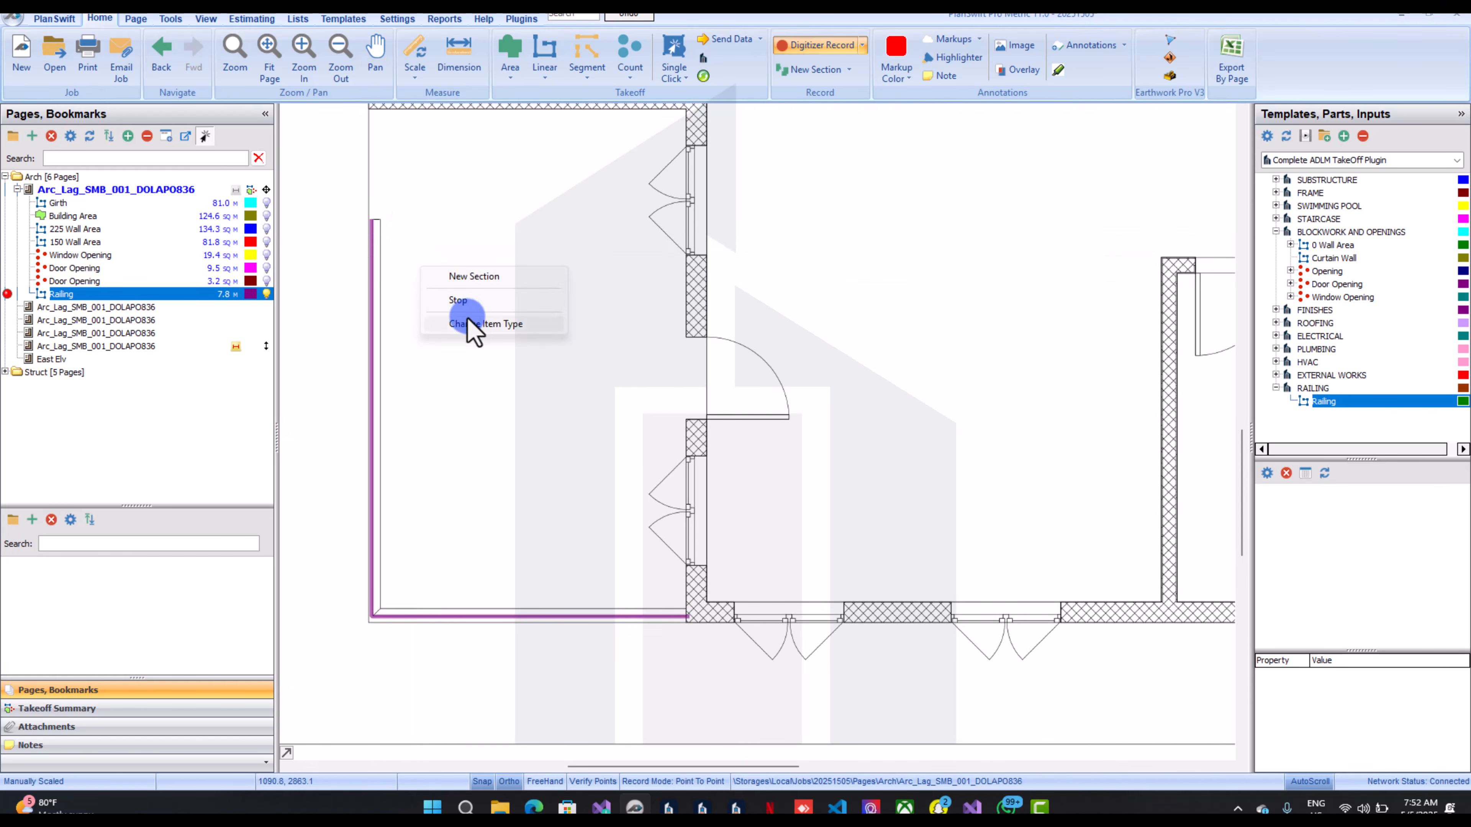
scroll(467, 300, "down", 3)
left_click_drag(479, 319, 488, 411)
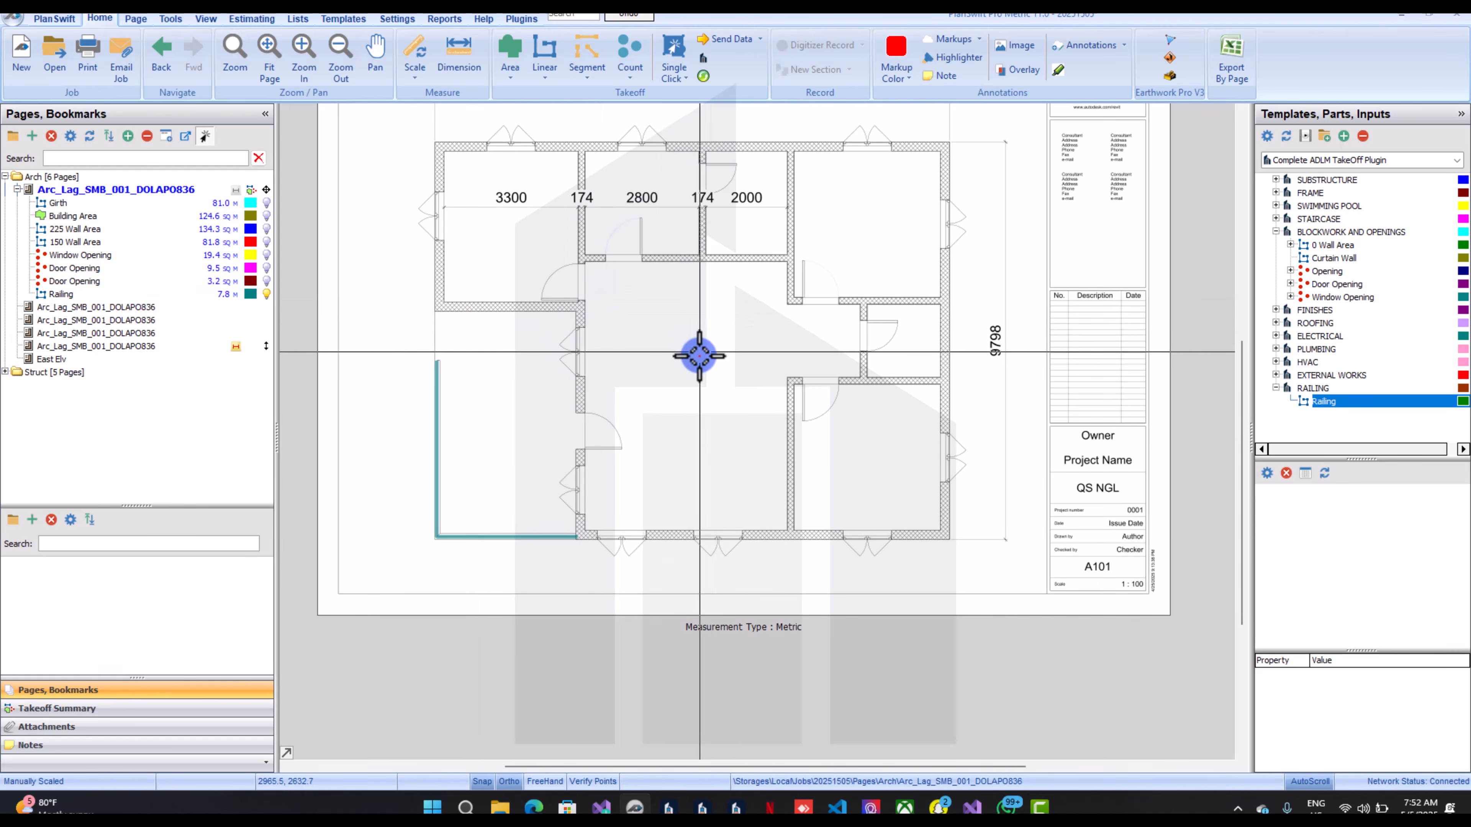
Open the A103 elevation page and examine the East and North elevations with their level markers
left_click(107, 308)
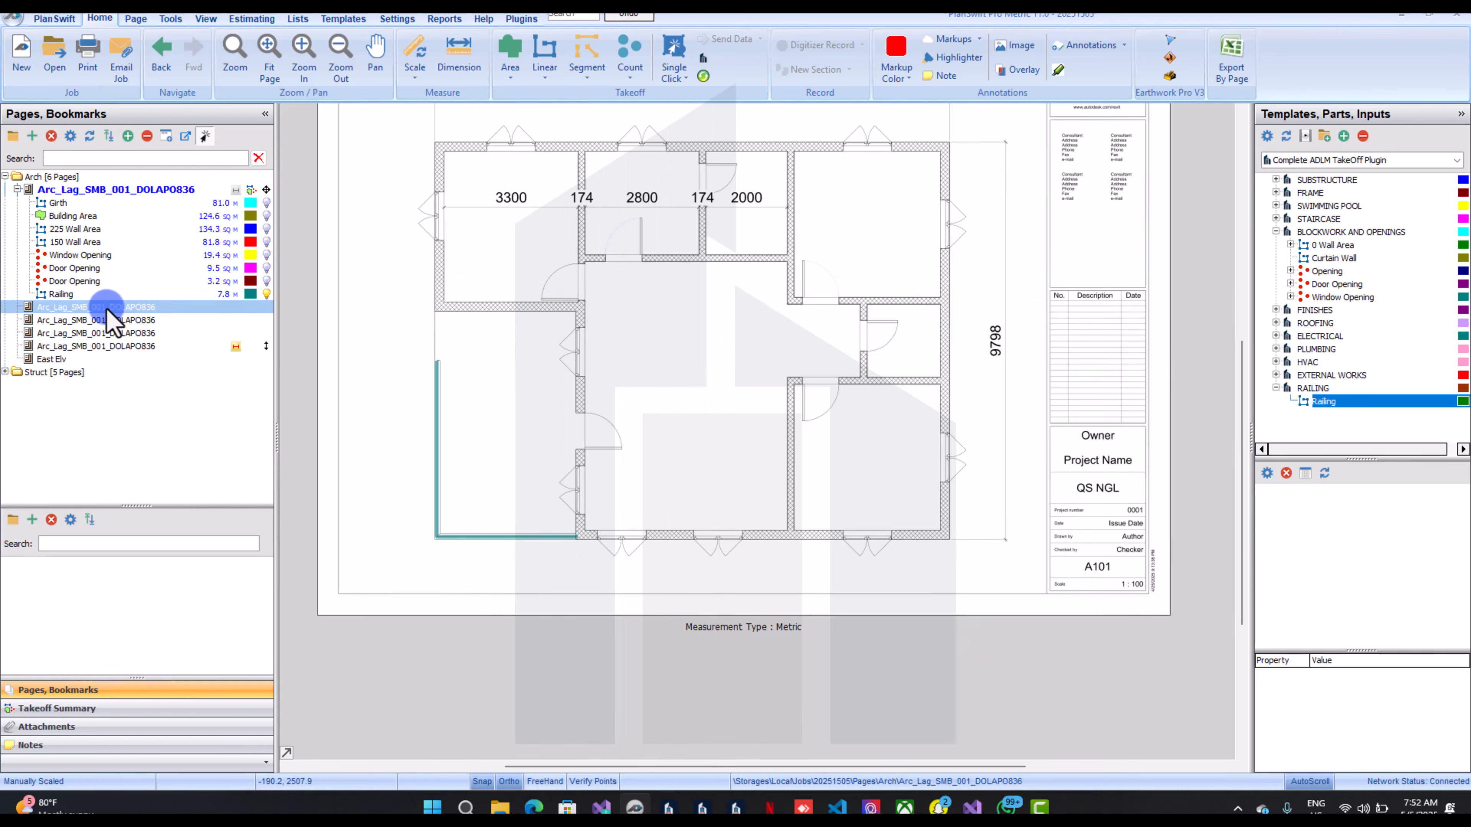
left_click(110, 320)
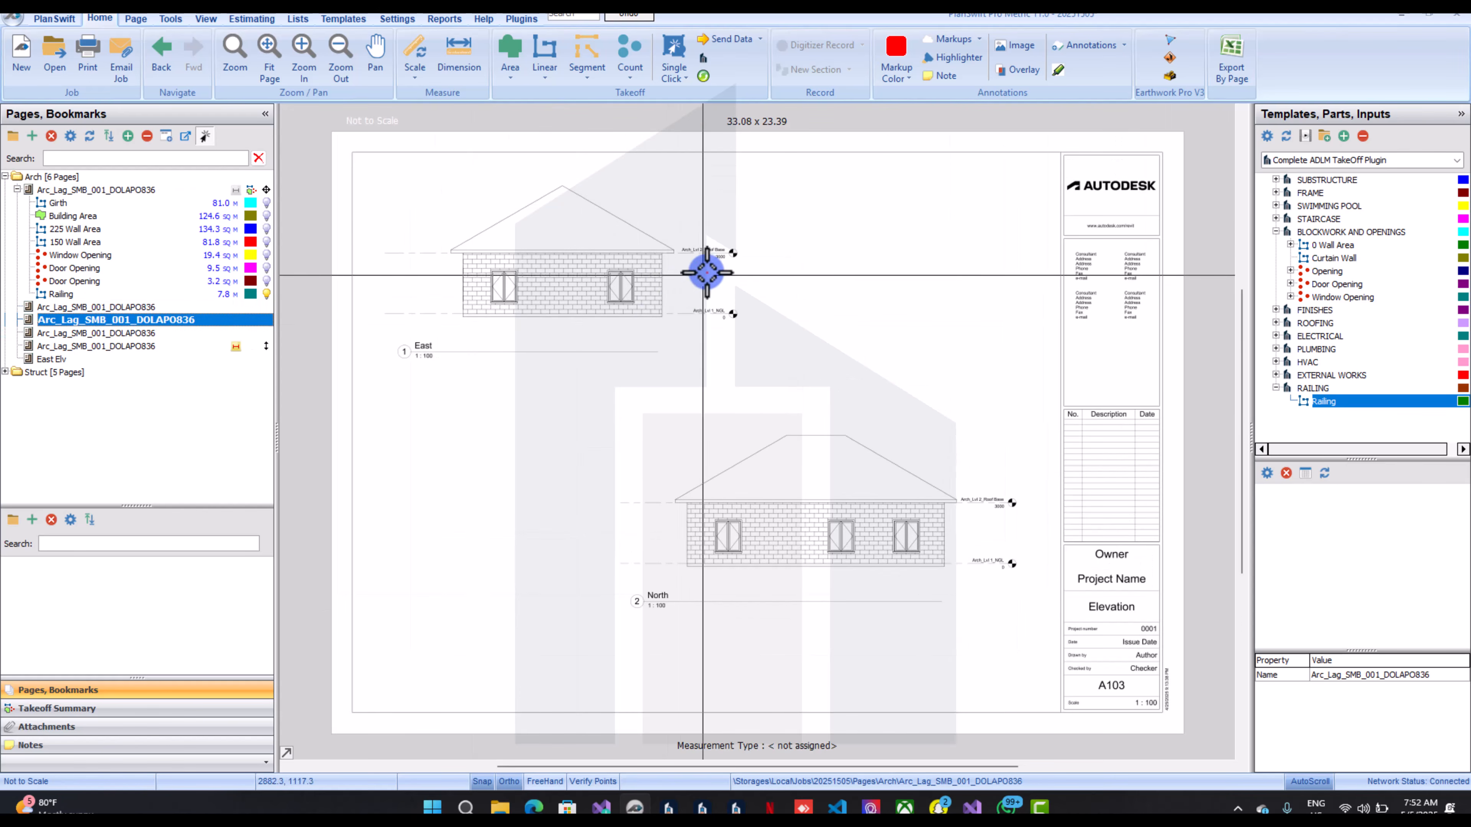
scroll(701, 248, "up", 2)
scroll(701, 248, "up", 1)
scroll(700, 259, "down", 1)
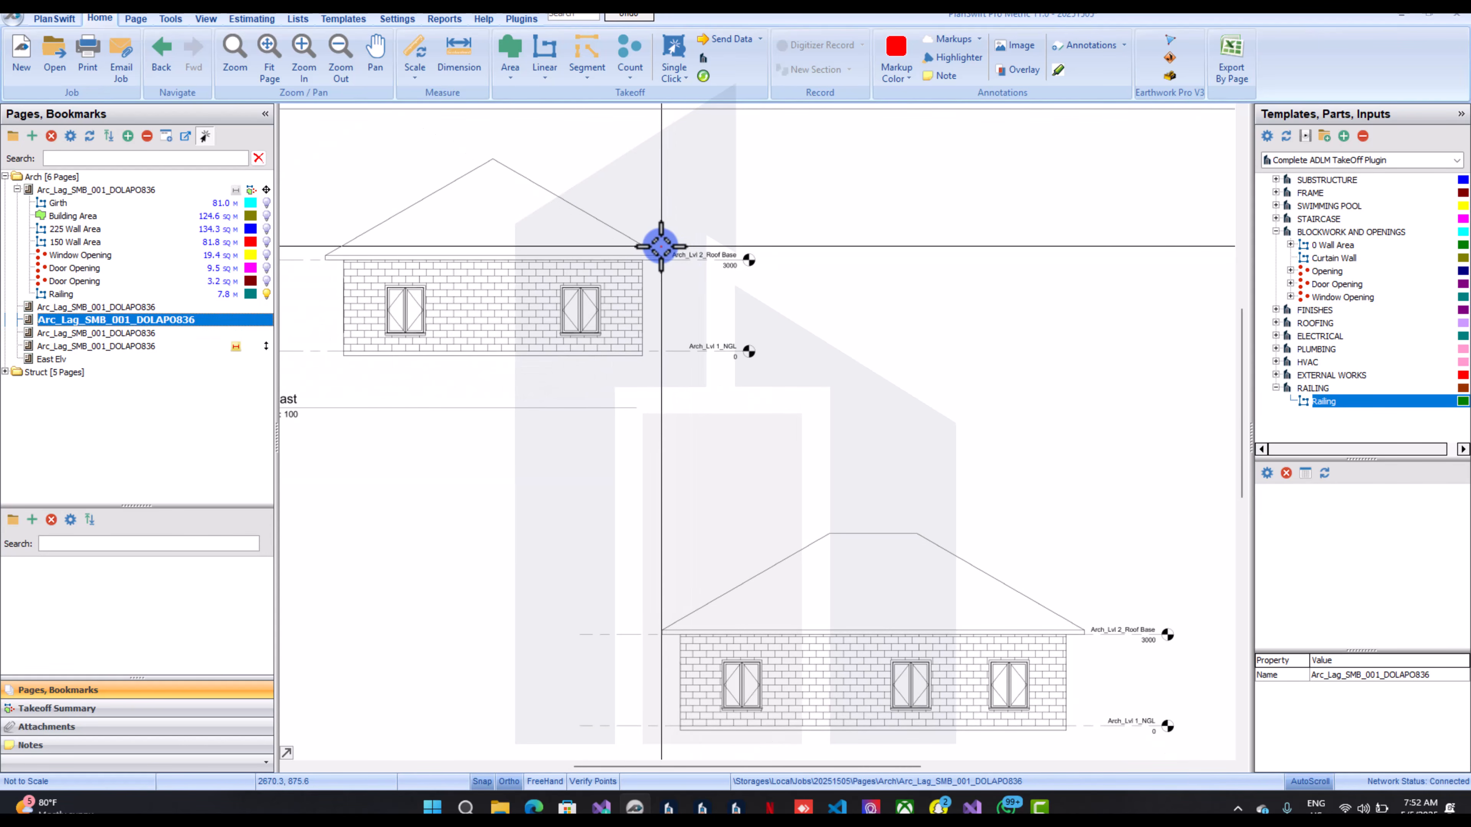
left_click_drag(660, 246, 714, 266)
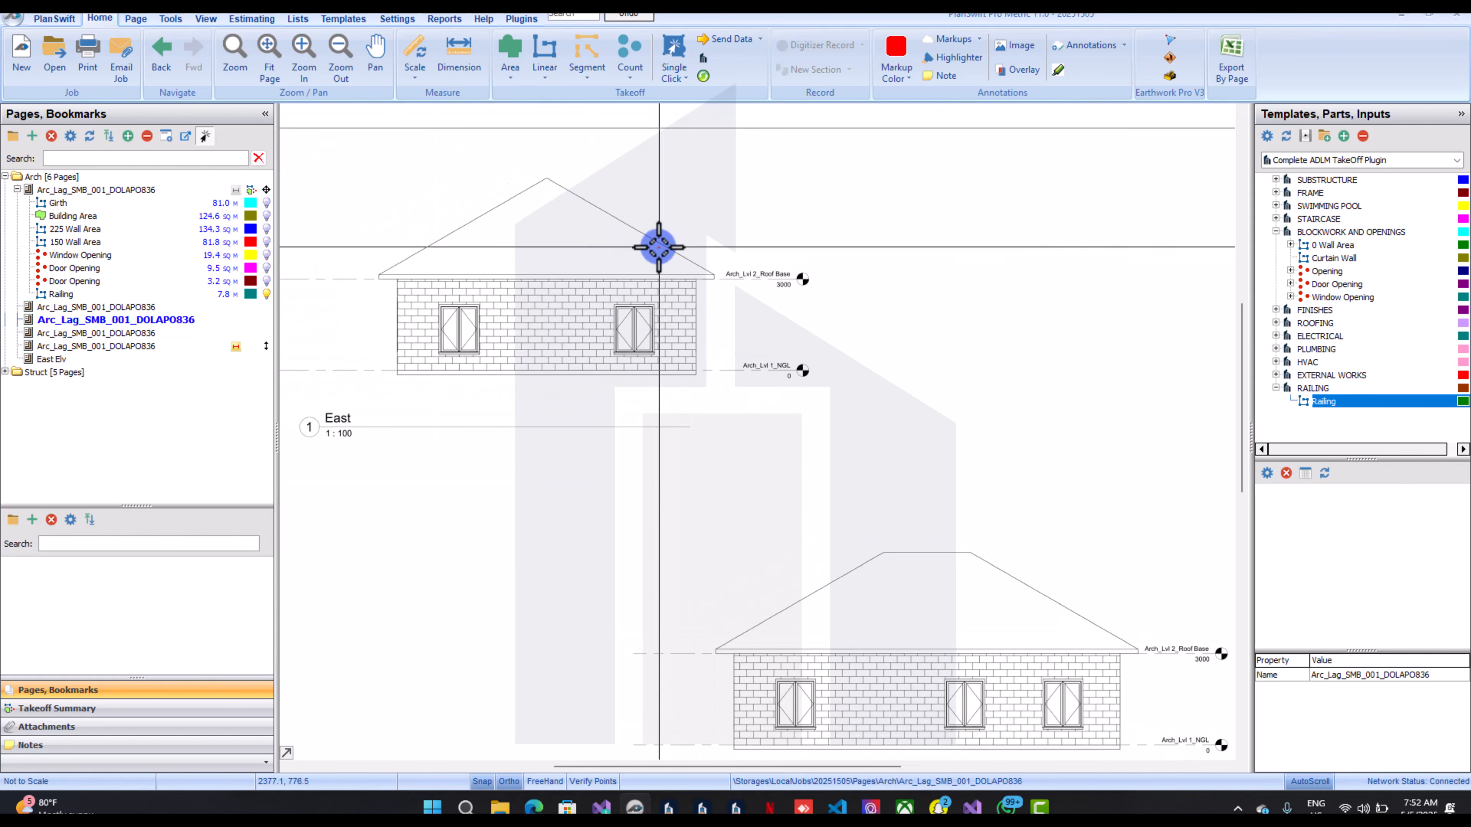
Open the A102 roof plan and scale it horizontally in metres along the full 13872 dimension line
left_click(142, 306)
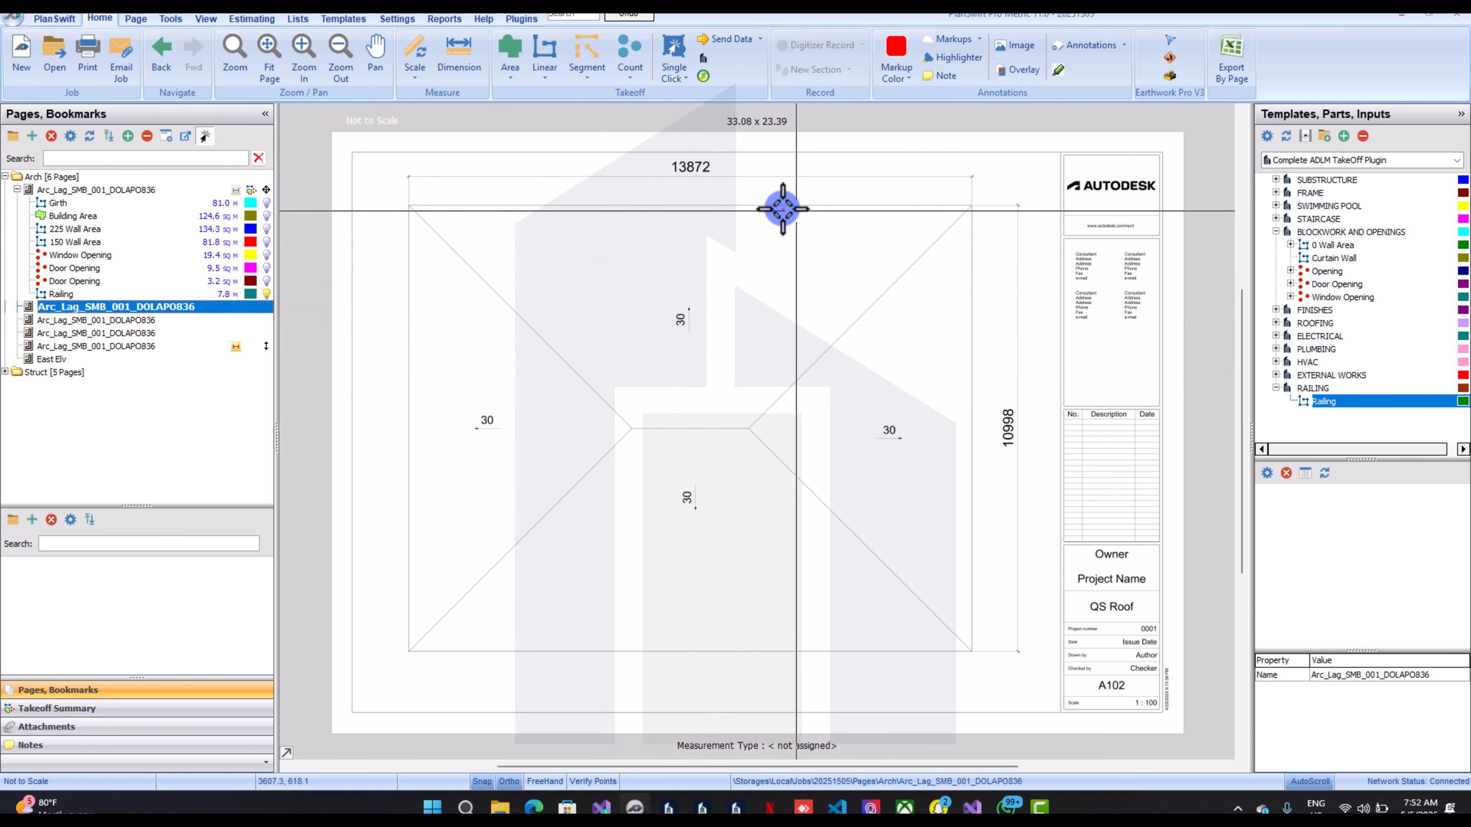
left_click(416, 56)
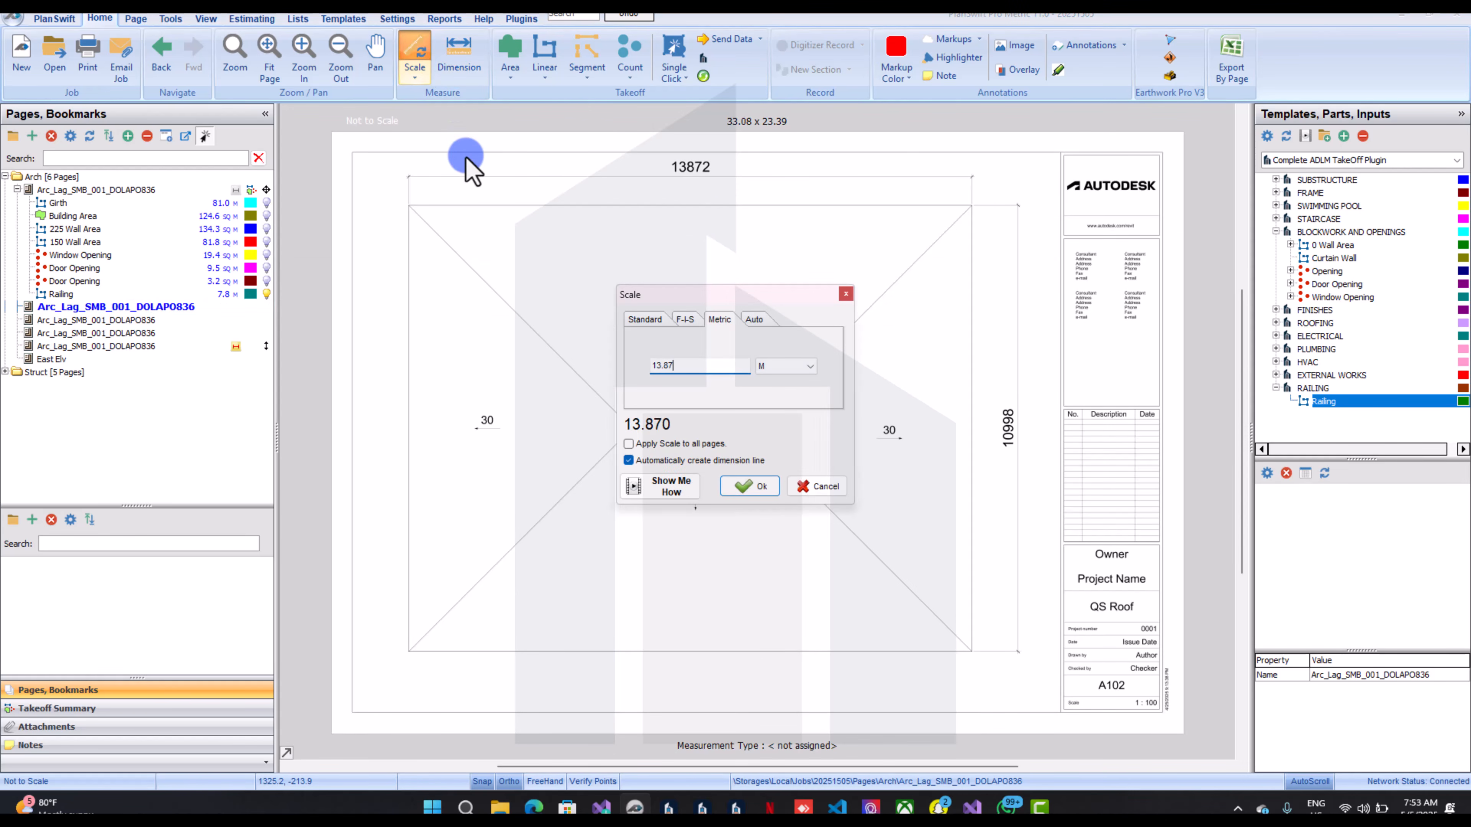
left_click(763, 486)
scroll(378, 154, "up", 4)
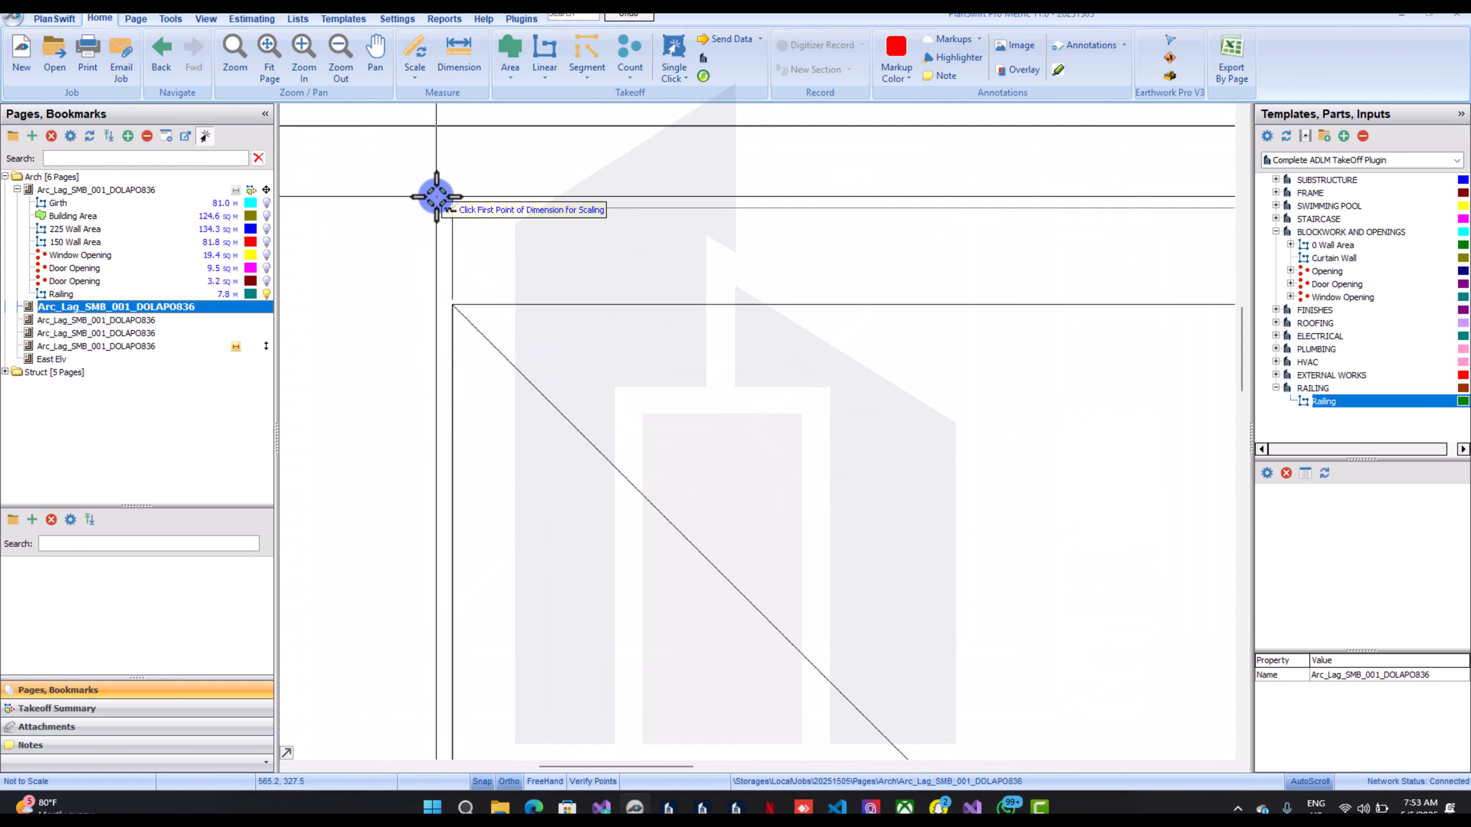
scroll(435, 196, "up", 2)
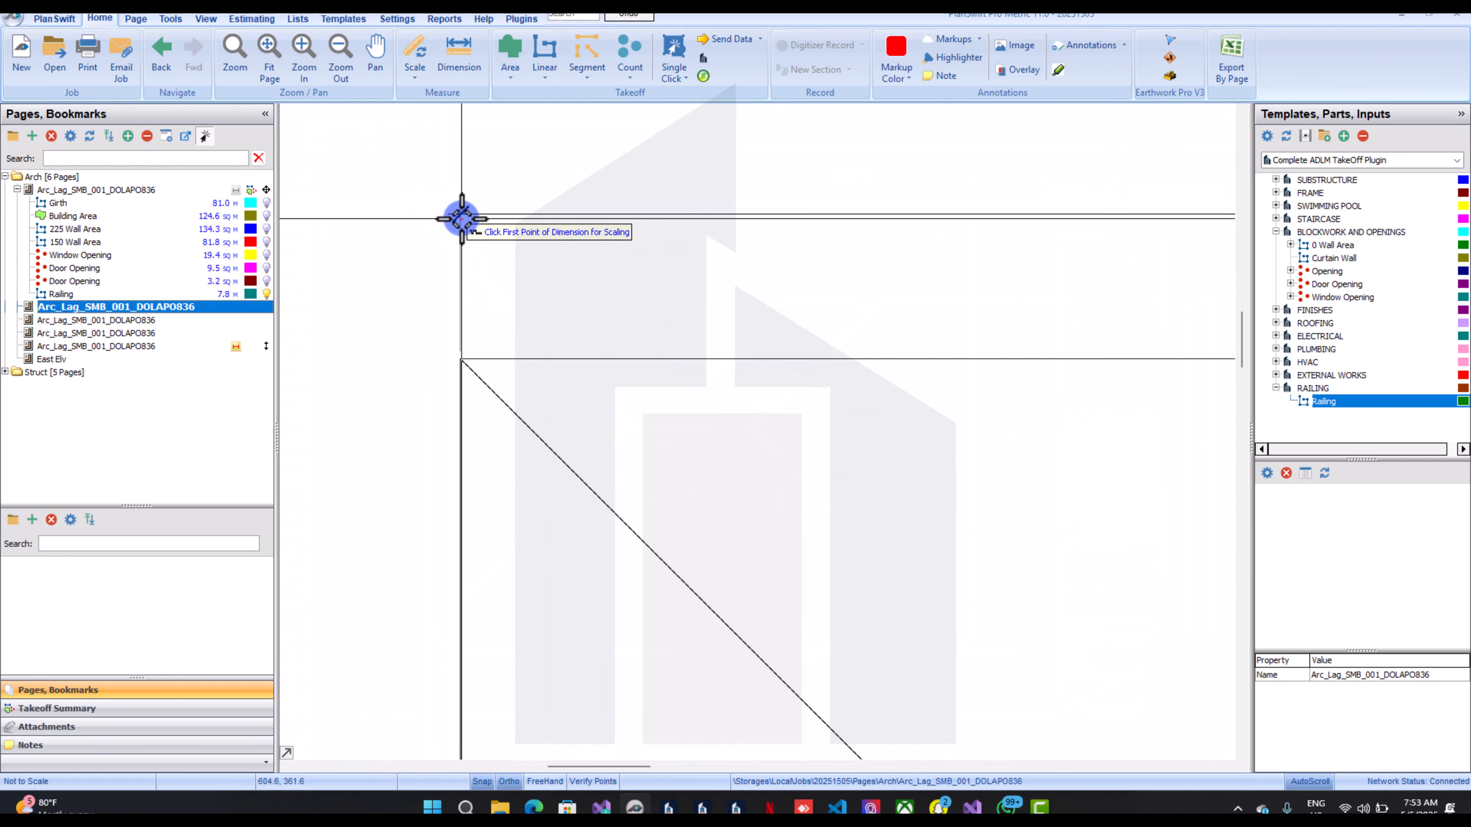
left_click(460, 219)
scroll(463, 221, "down", 4)
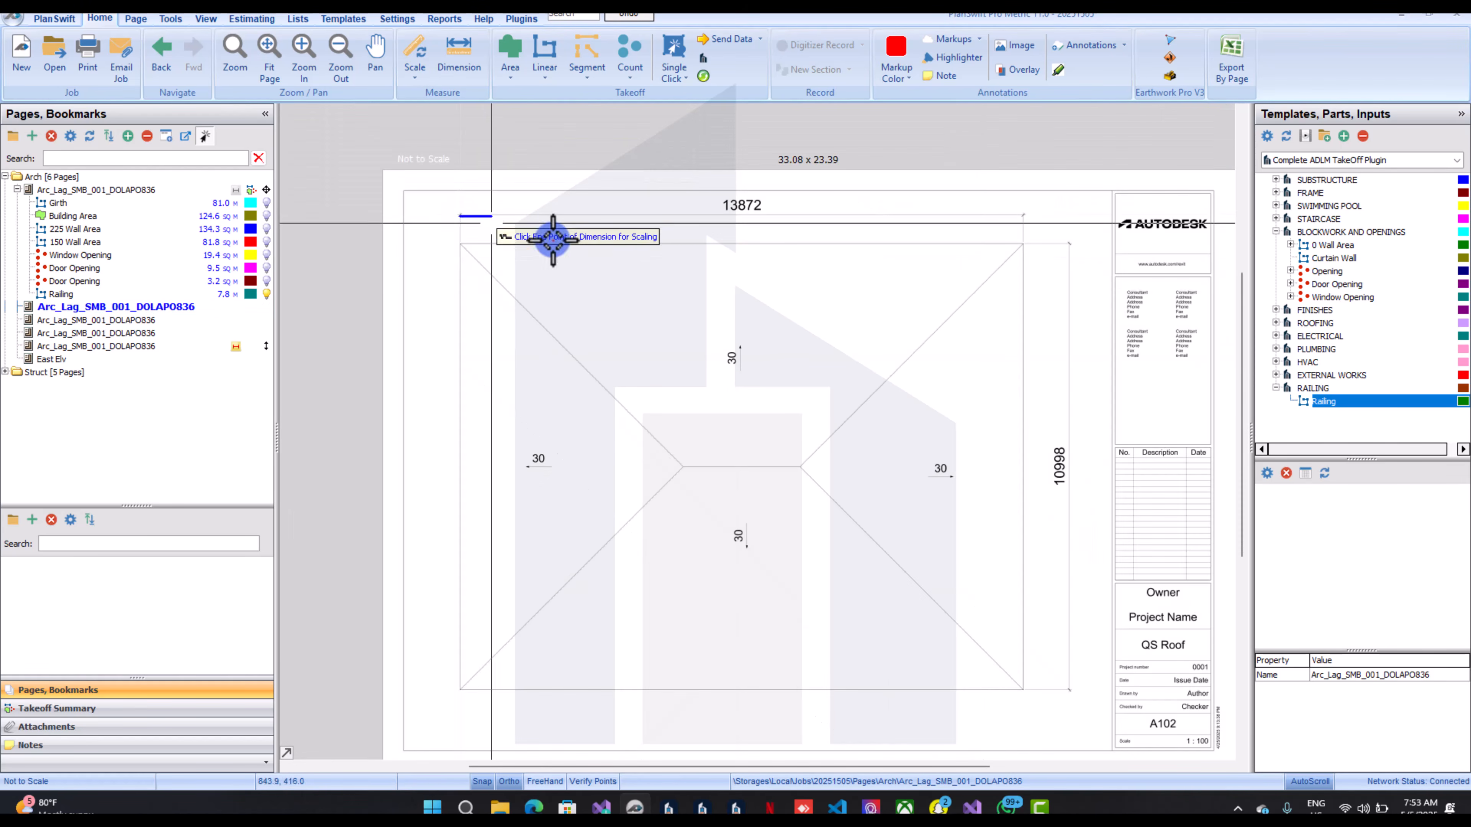
scroll(1042, 223, "up", 4)
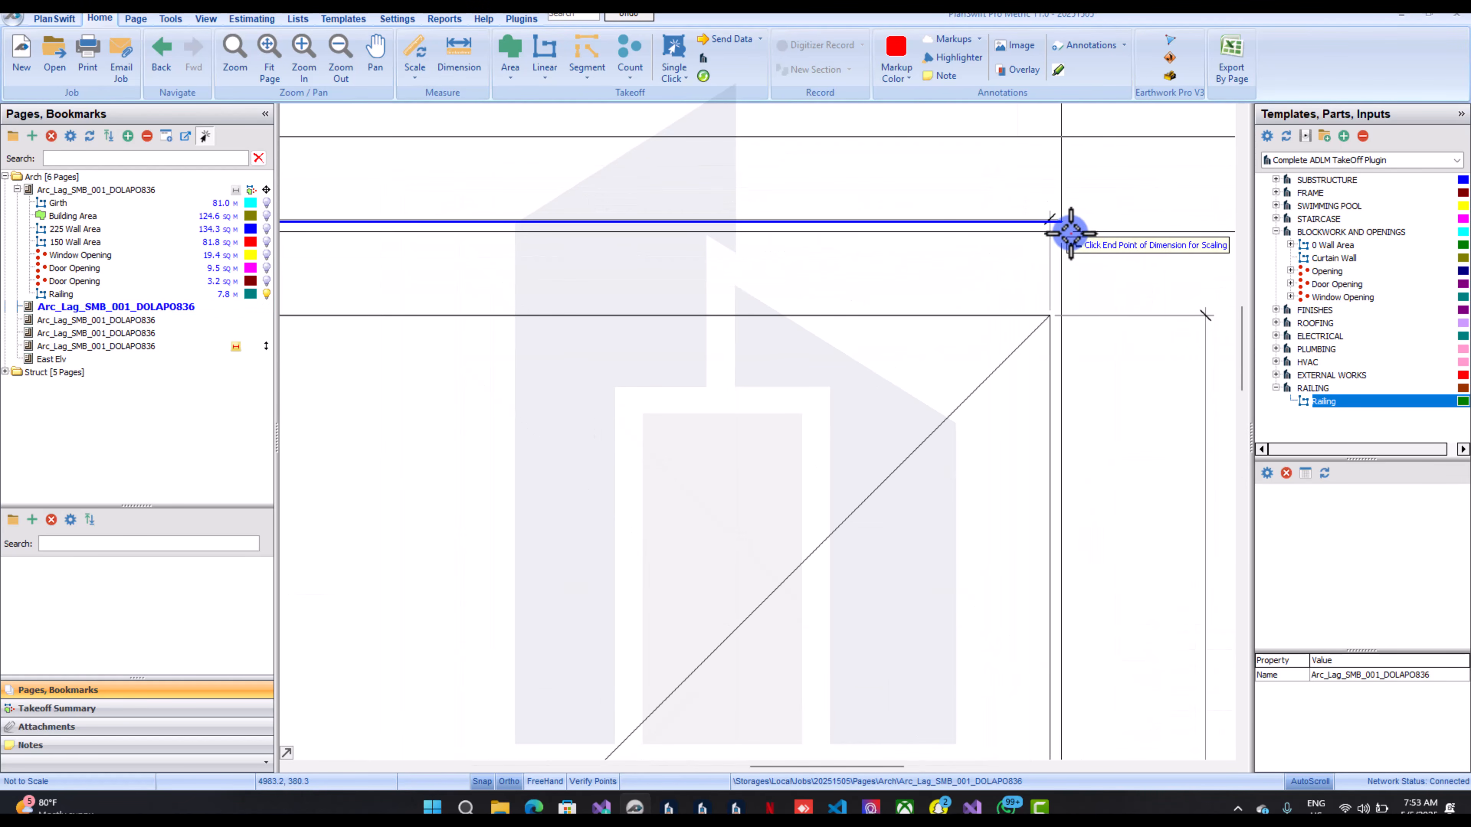
left_click(1050, 231)
scroll(1051, 278, "down", 4)
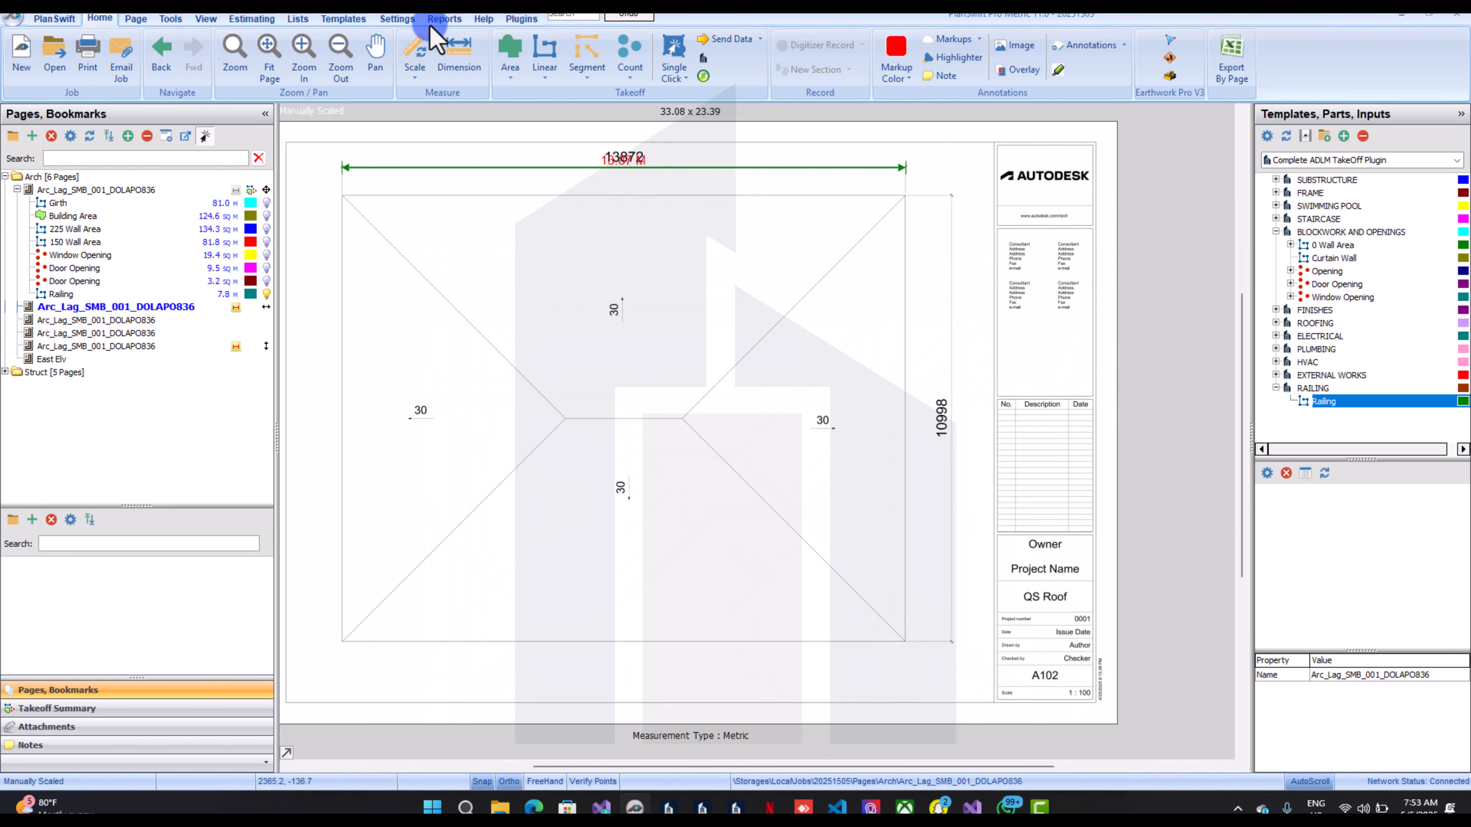
Scale the roof plan vertically to 10.998 m along the full dimension line on the roof's east side
left_click(426, 67)
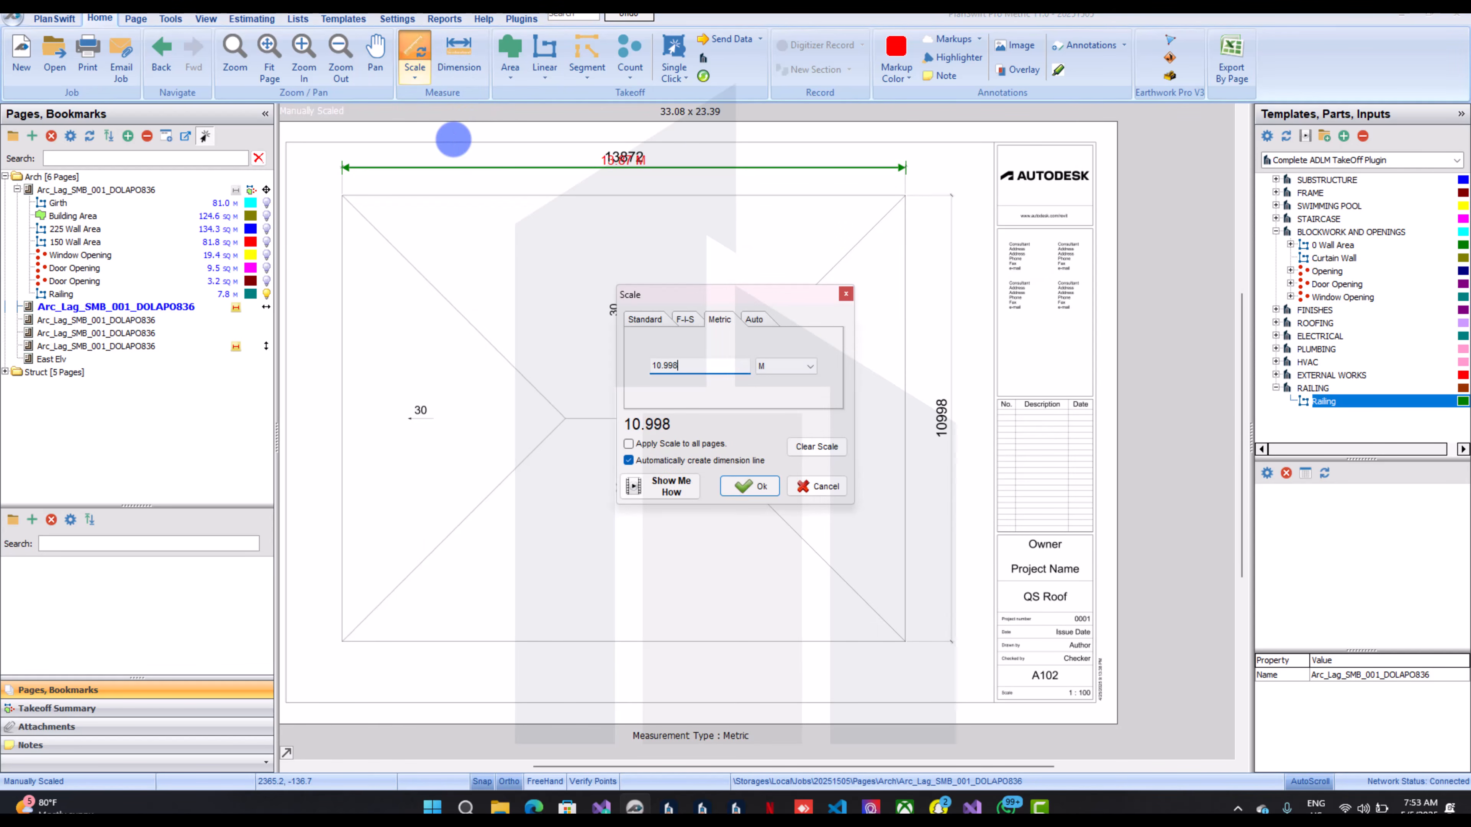
left_click(777, 488)
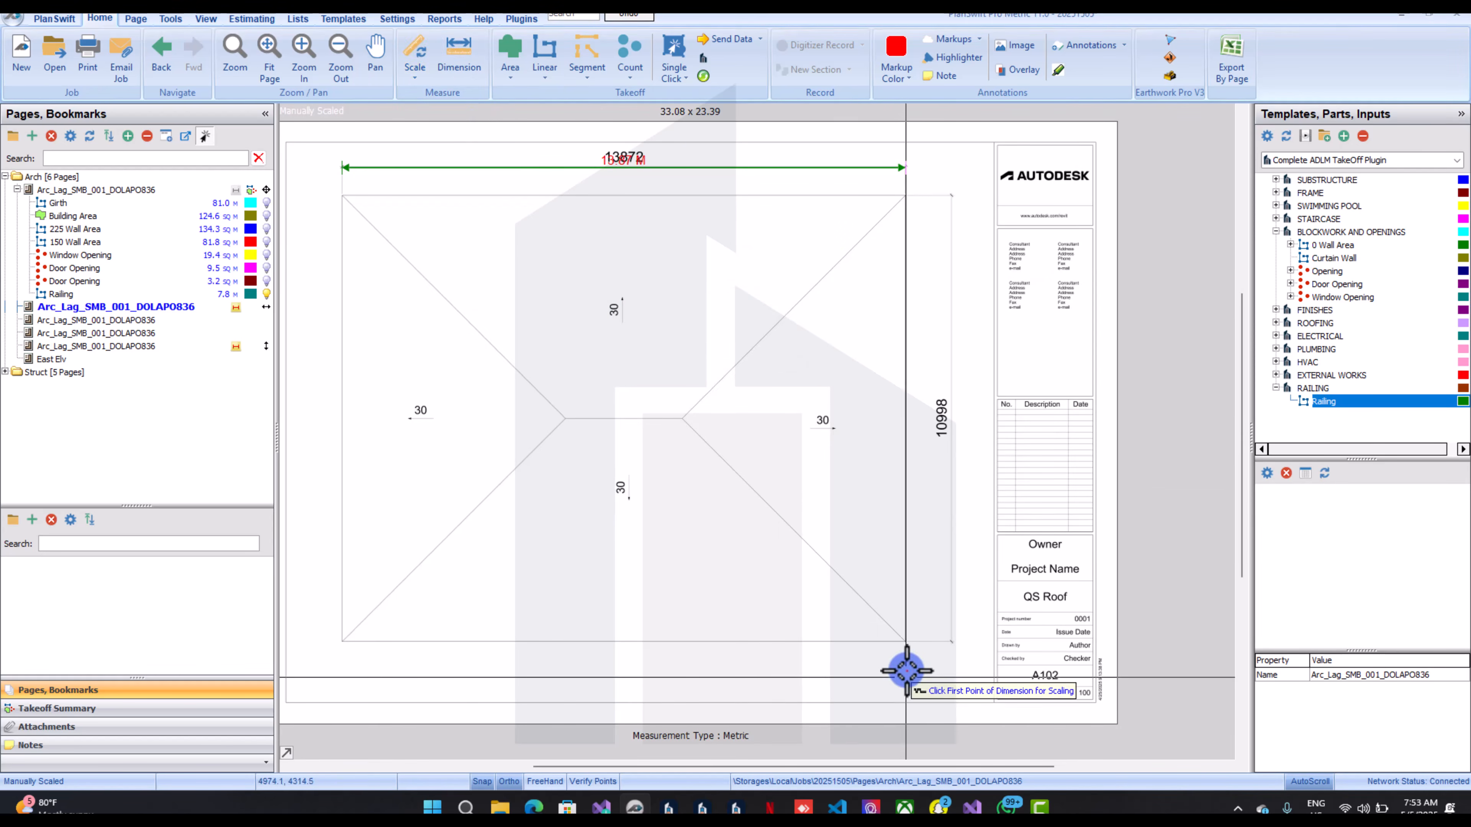
scroll(903, 673, "up", 3)
scroll(1001, 626, "up", 2)
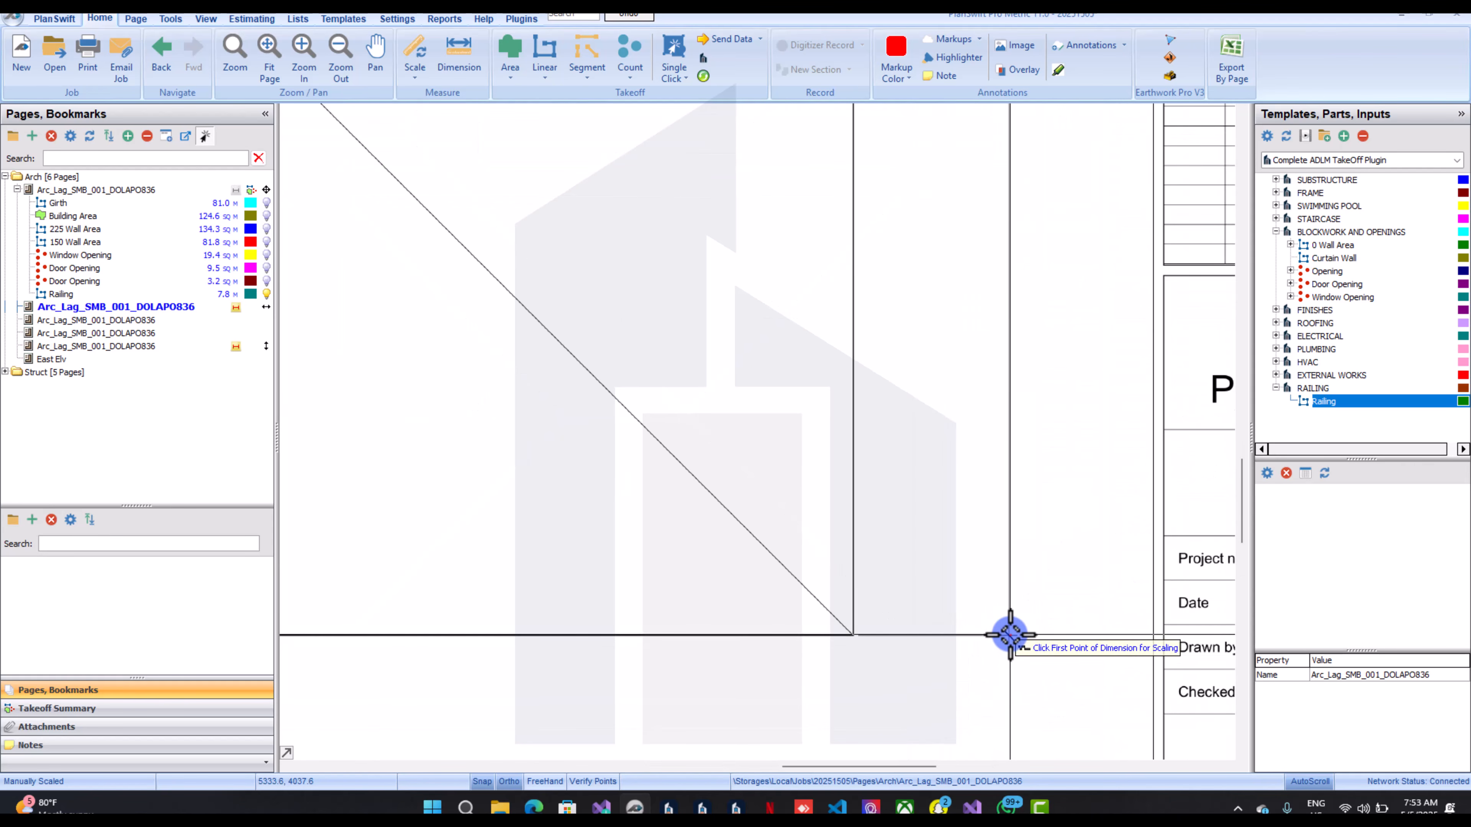
left_click(1009, 634)
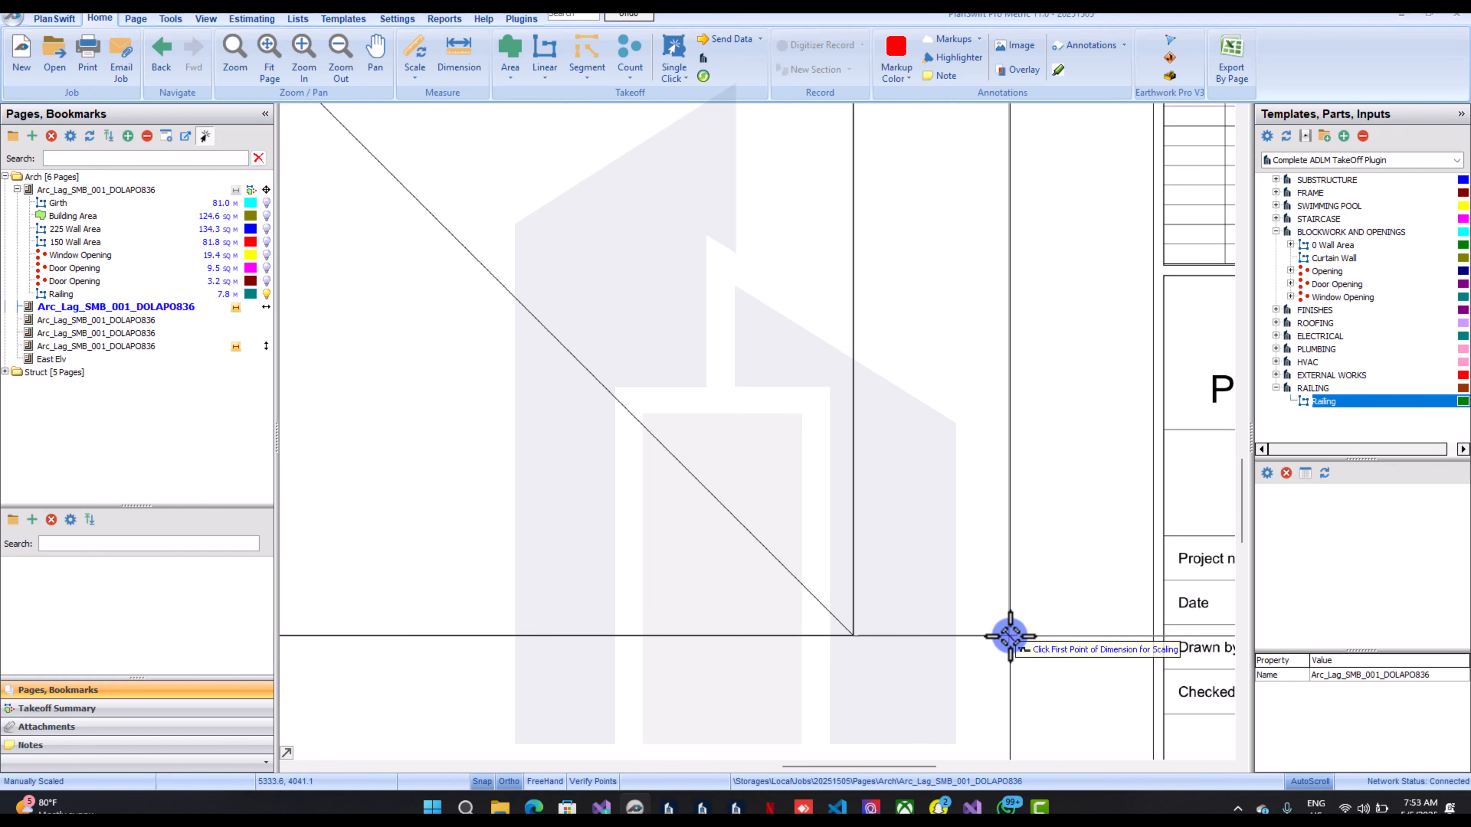
scroll(1009, 635, "down", 3)
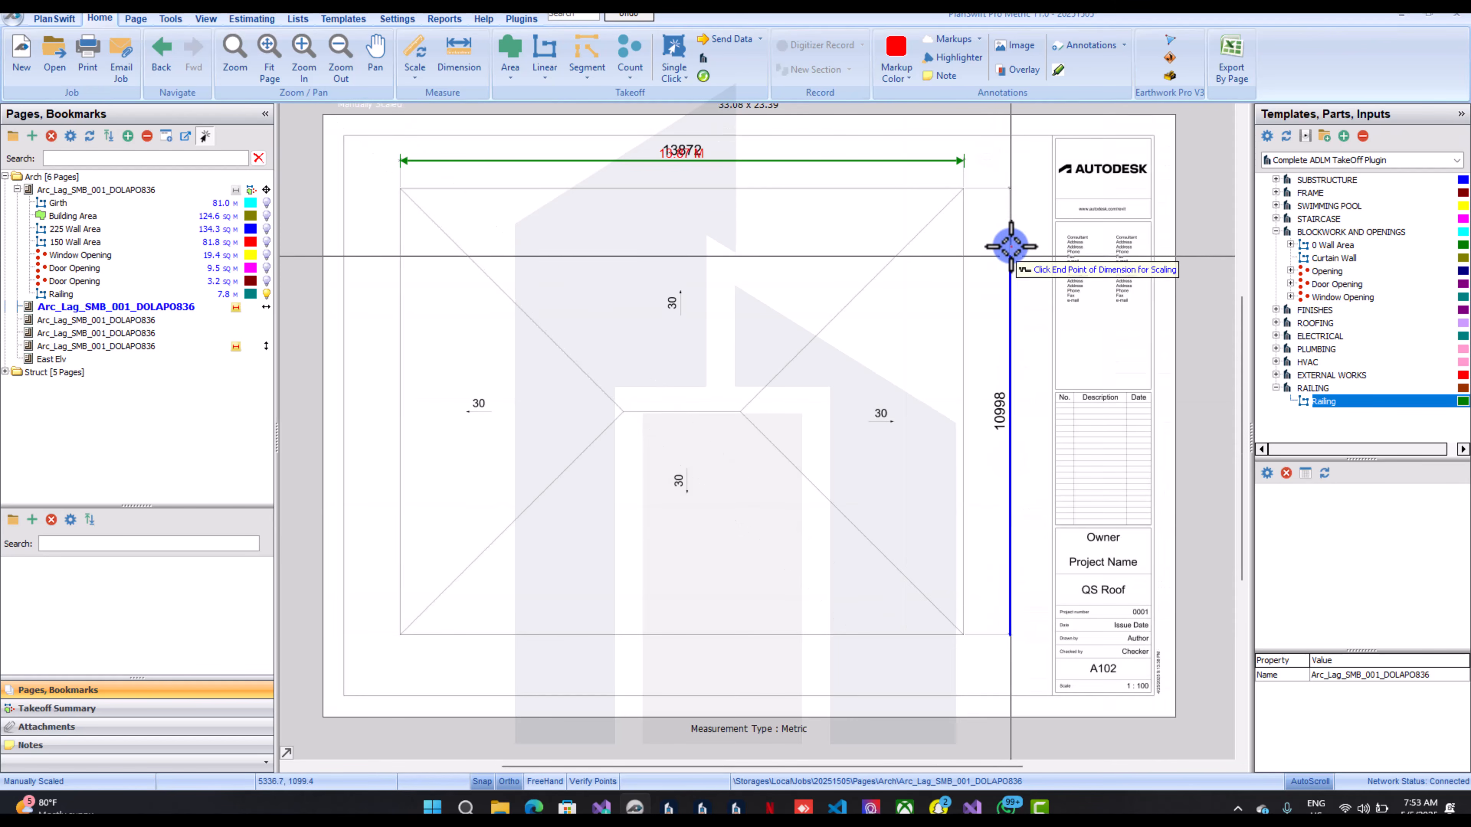
scroll(1004, 191, "up", 4)
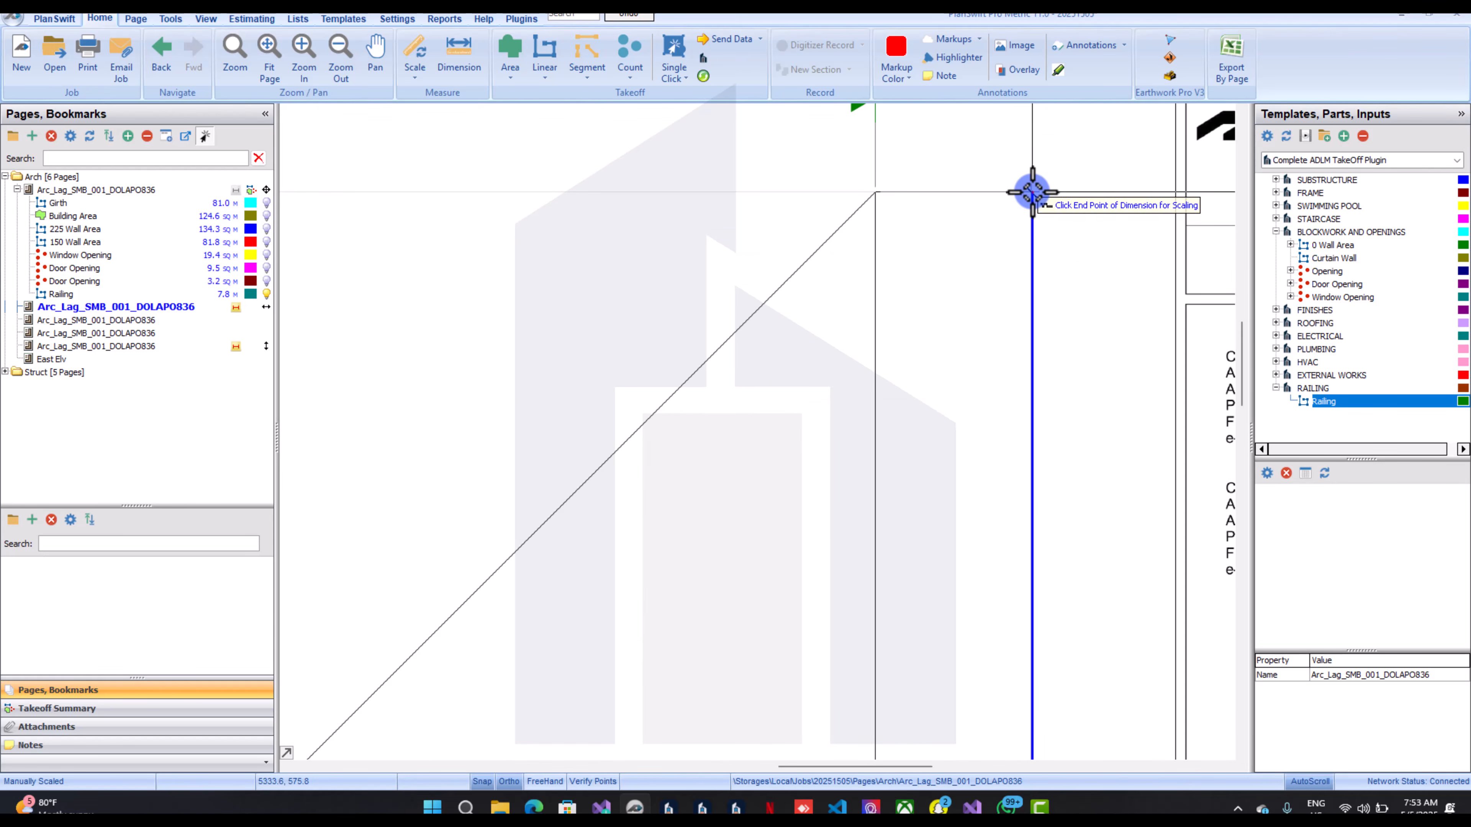
left_click(1032, 191)
scroll(981, 279, "down", 4)
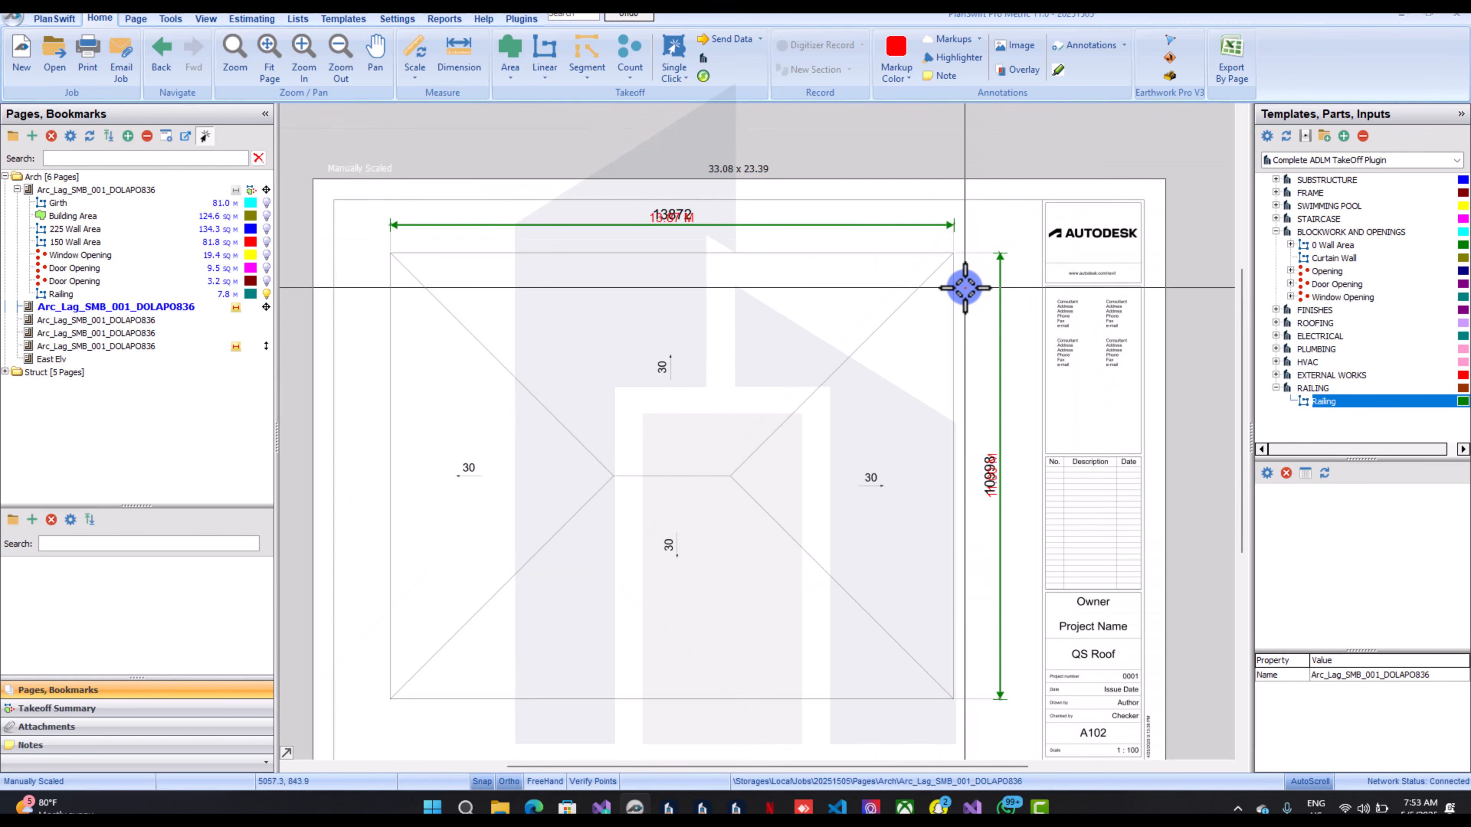
Start a Roof Covering takeoff from the Roofing templates with a 30-degree pitch, stored in the folder Roof
left_click(1275, 232)
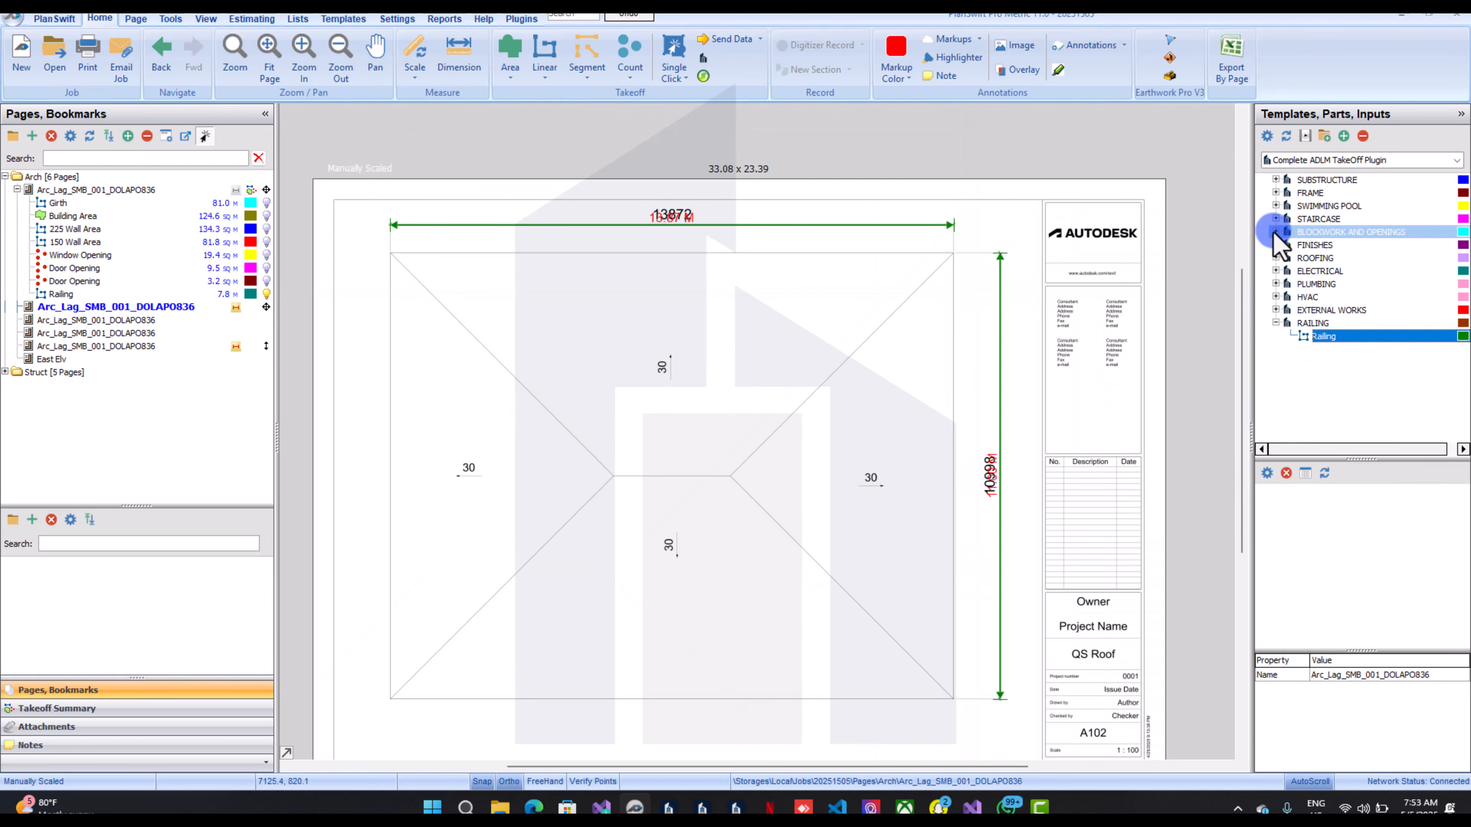
left_click(1275, 323)
left_click(1275, 257)
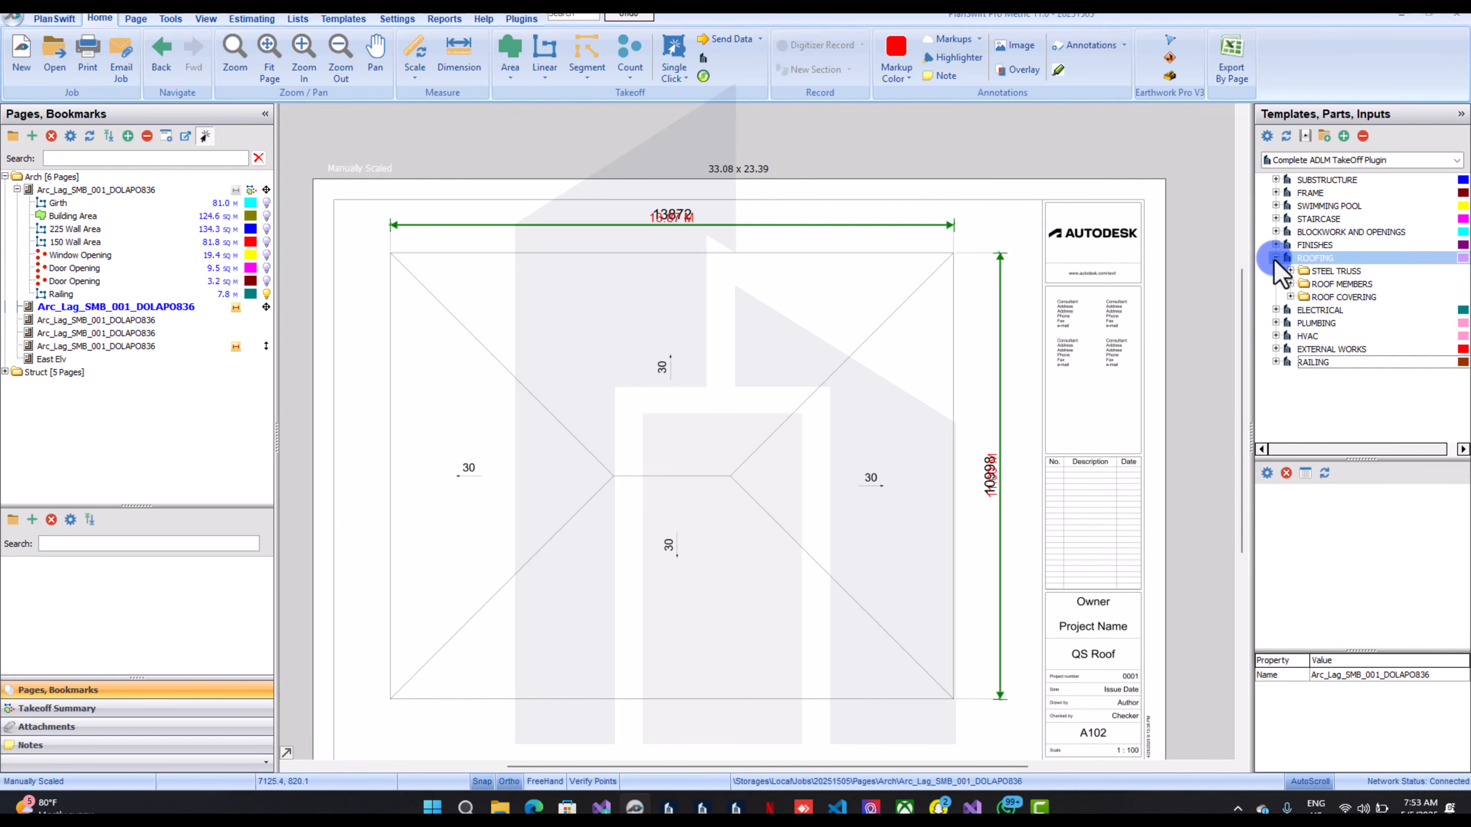
left_click(1312, 296)
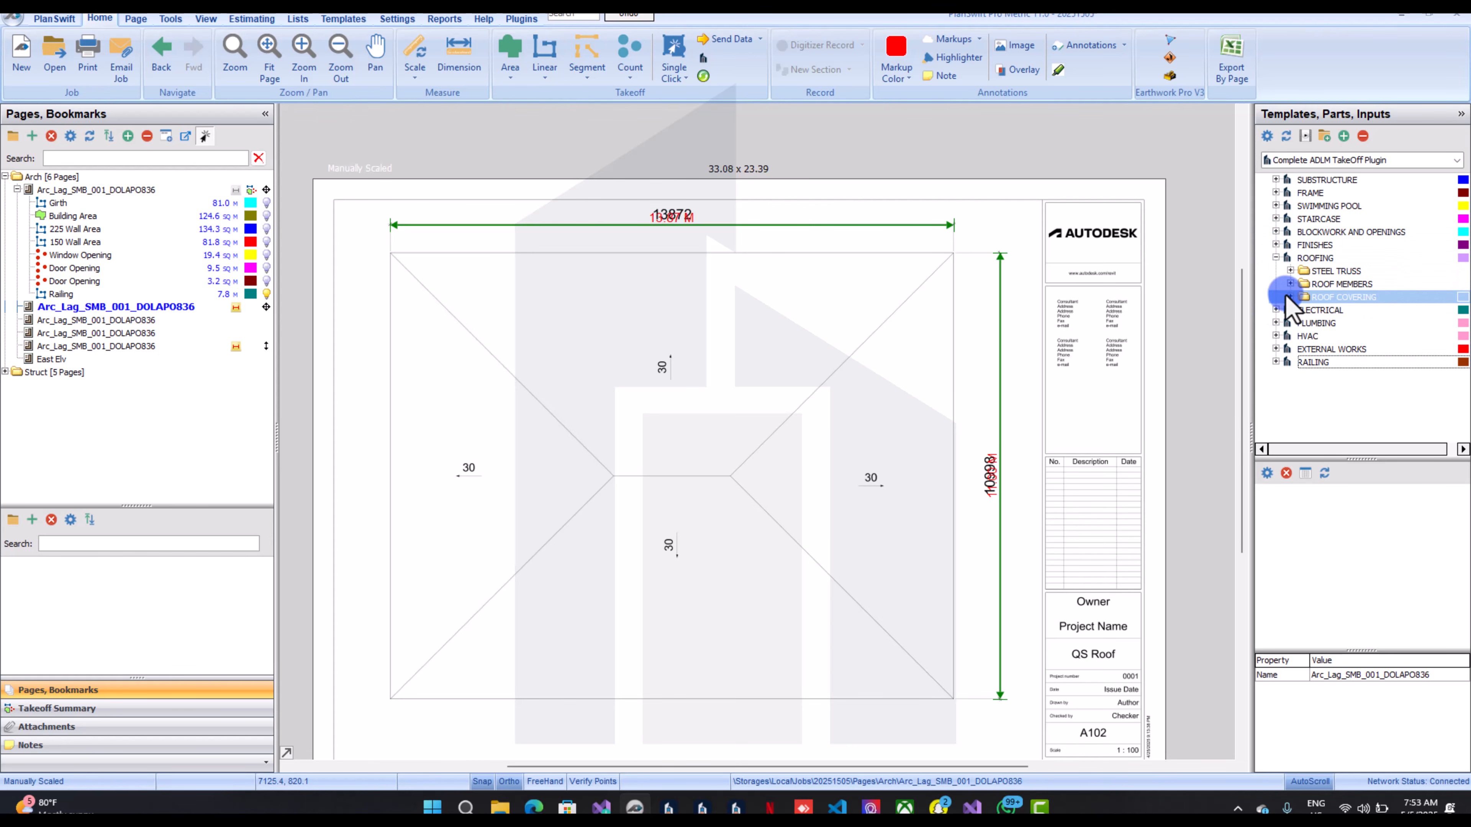
left_click(1295, 311)
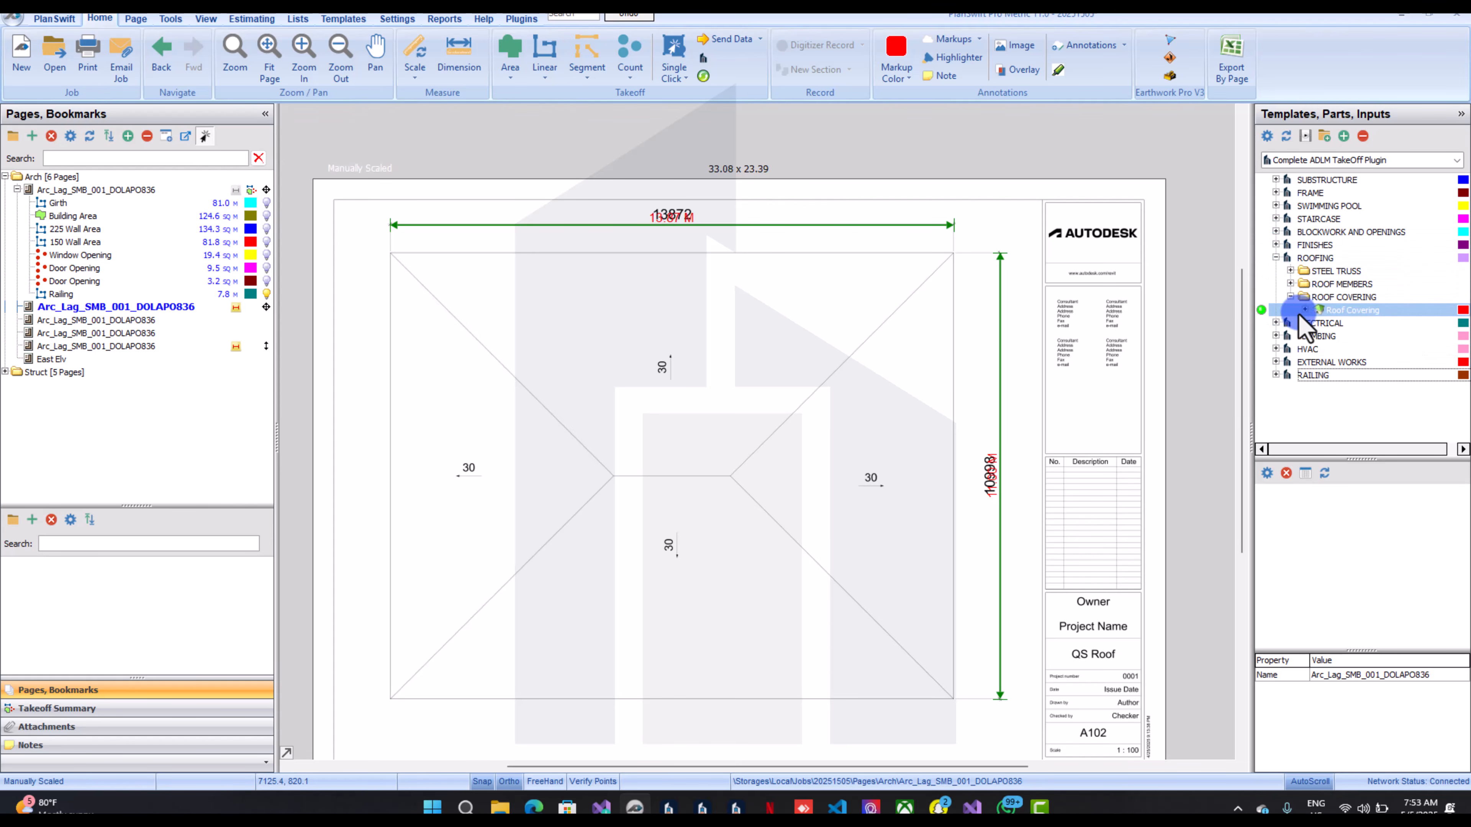
double_click(1263, 311)
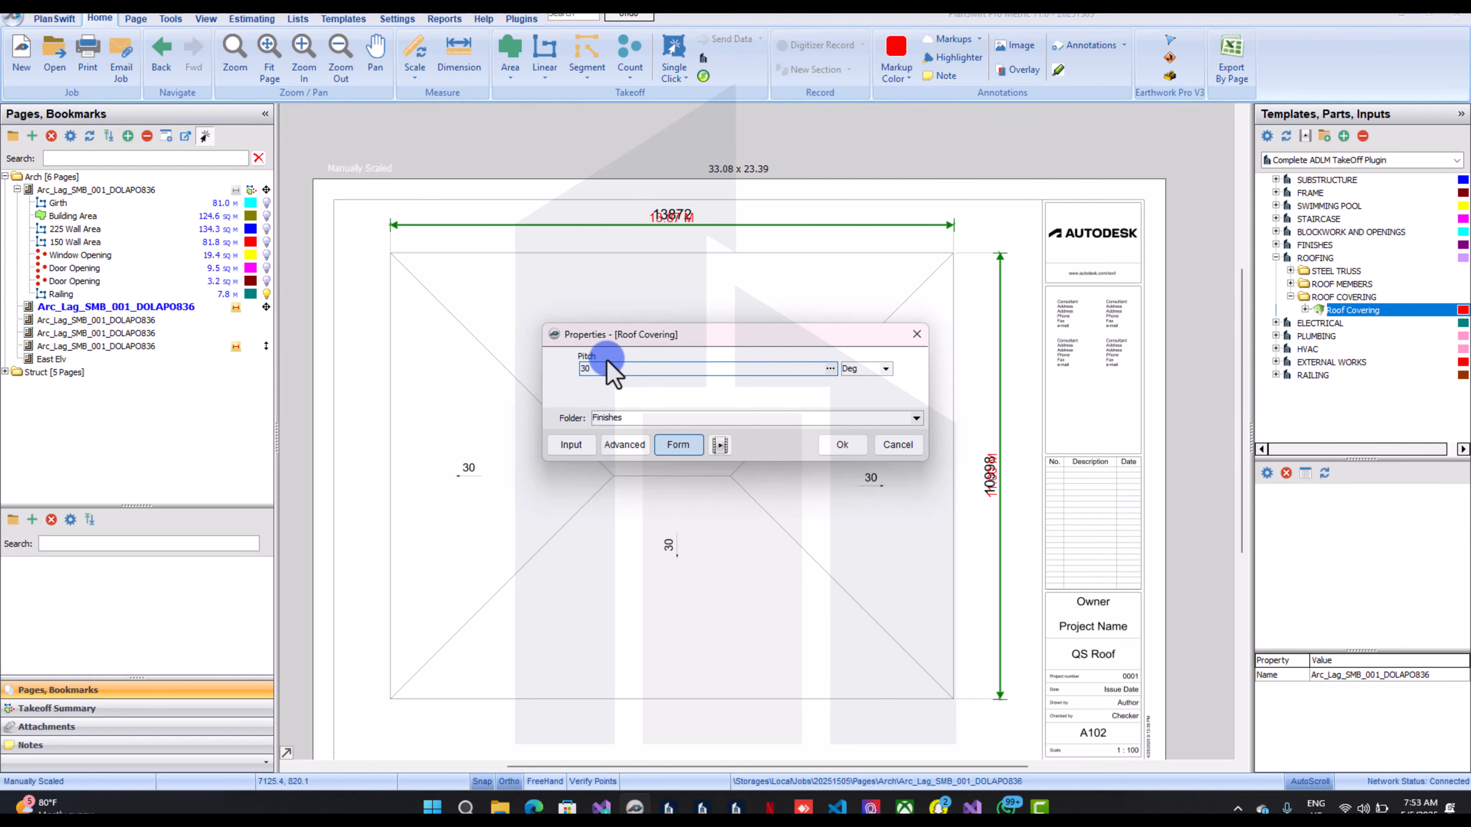
type("Roof")
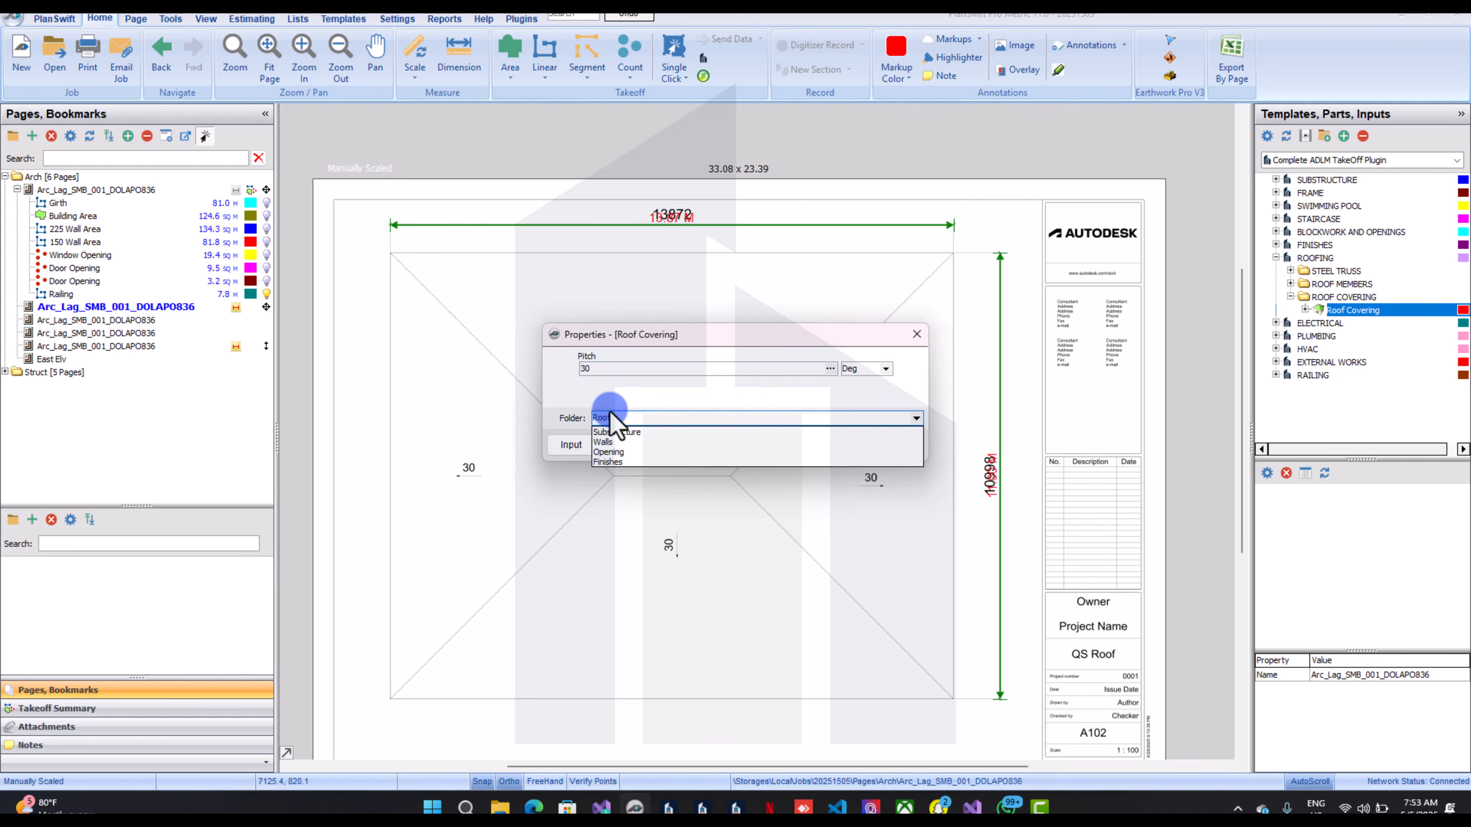
left_click(609, 417)
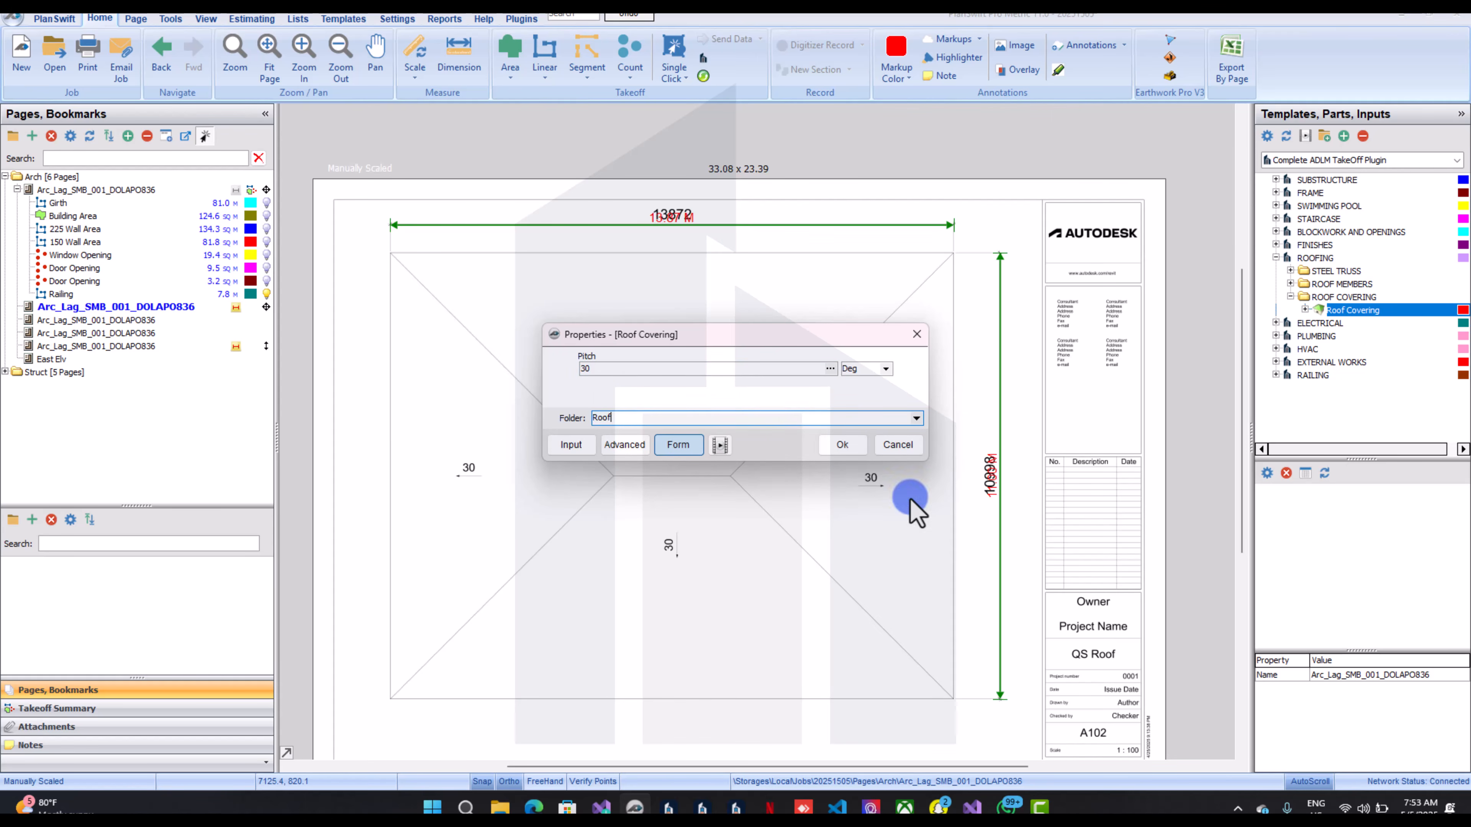
left_click(842, 444)
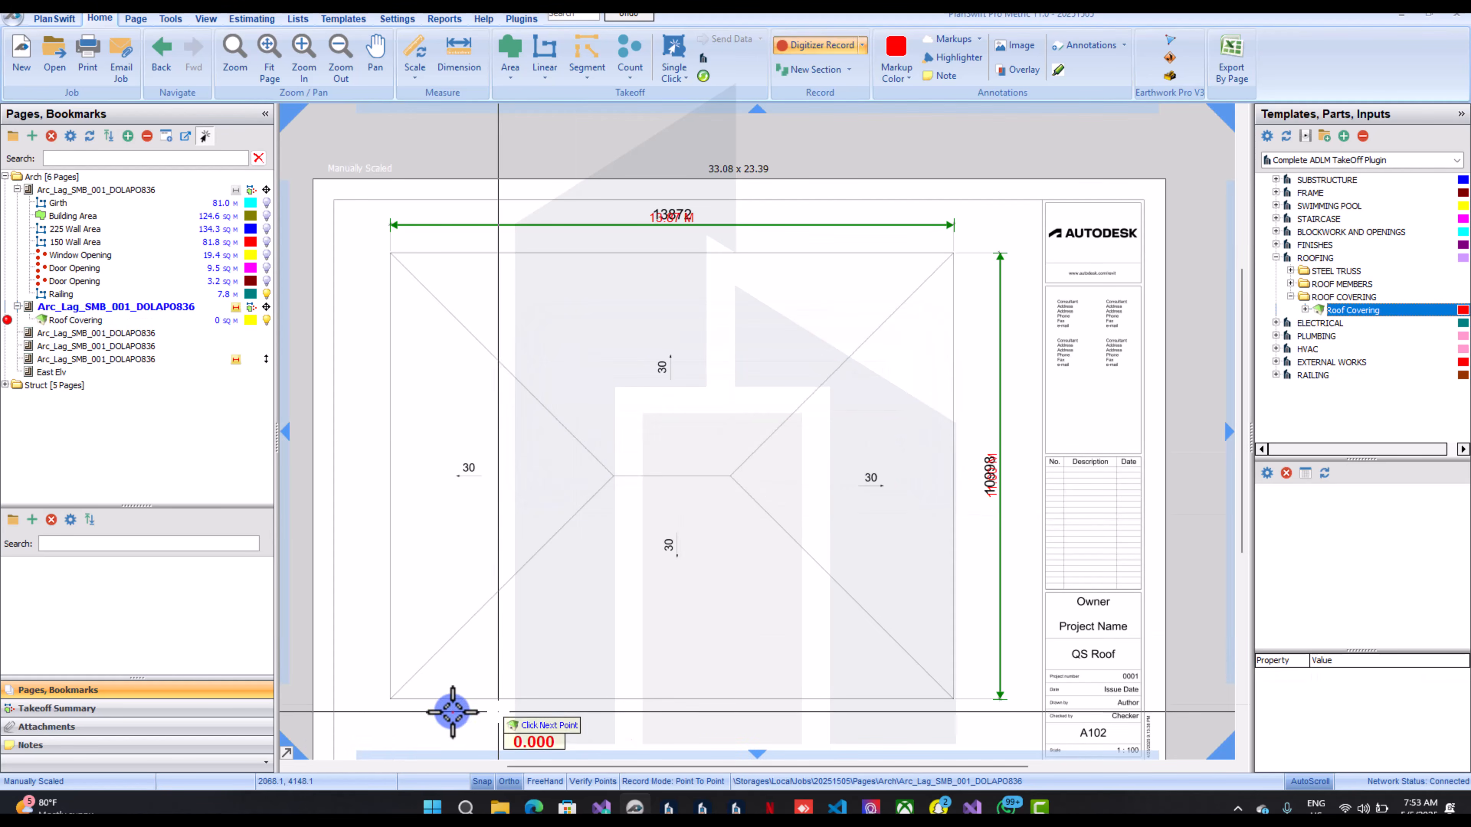
left_click(391, 697)
scroll(614, 475, "up", 3)
key("ctrl+z")
scroll(585, 510, "down", 3)
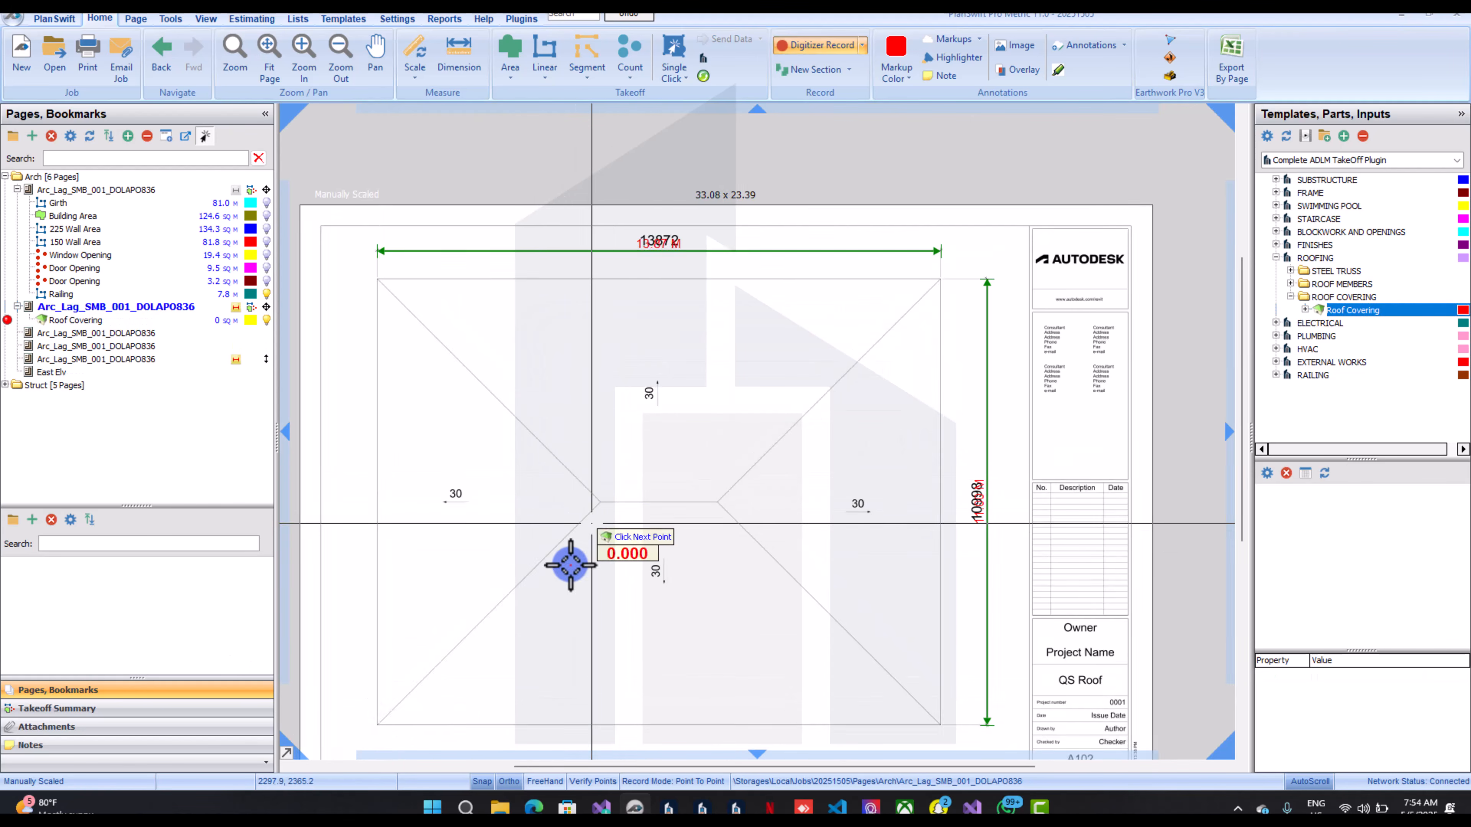
Trace the south roof slope as a roof covering area, through the southwest corner, both ridge ends and the southeast corner
scroll(378, 723, "up", 6)
left_click(482, 374)
scroll(482, 374, "down", 6)
scroll(708, 139, "up", 4)
scroll(704, 152, "up", 2)
left_click(677, 281)
scroll(676, 281, "down", 4)
scroll(961, 284, "up", 3)
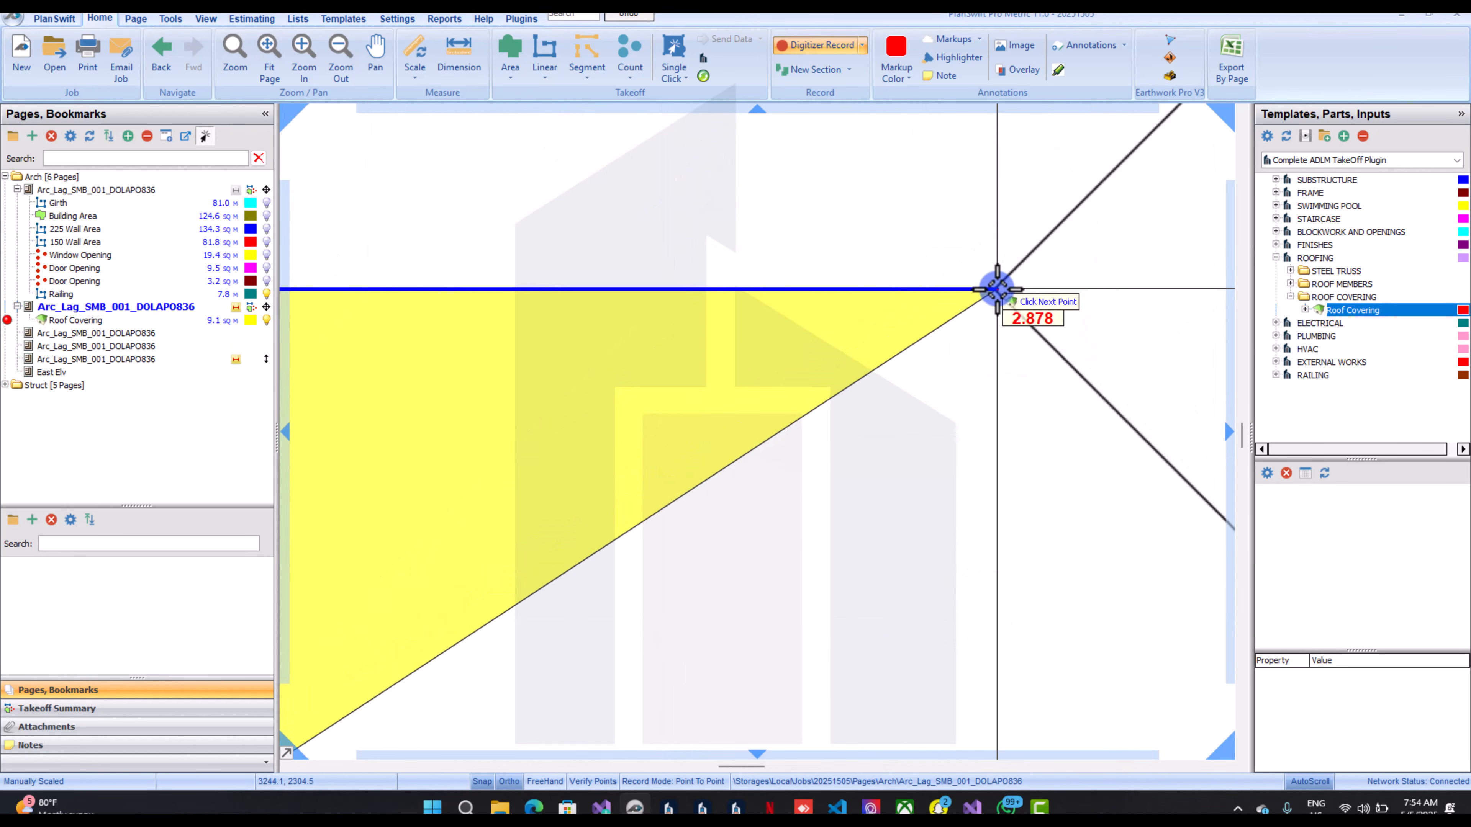
left_click(1001, 289)
scroll(993, 289, "down", 4)
scroll(1181, 603, "up", 2)
left_click(1098, 579)
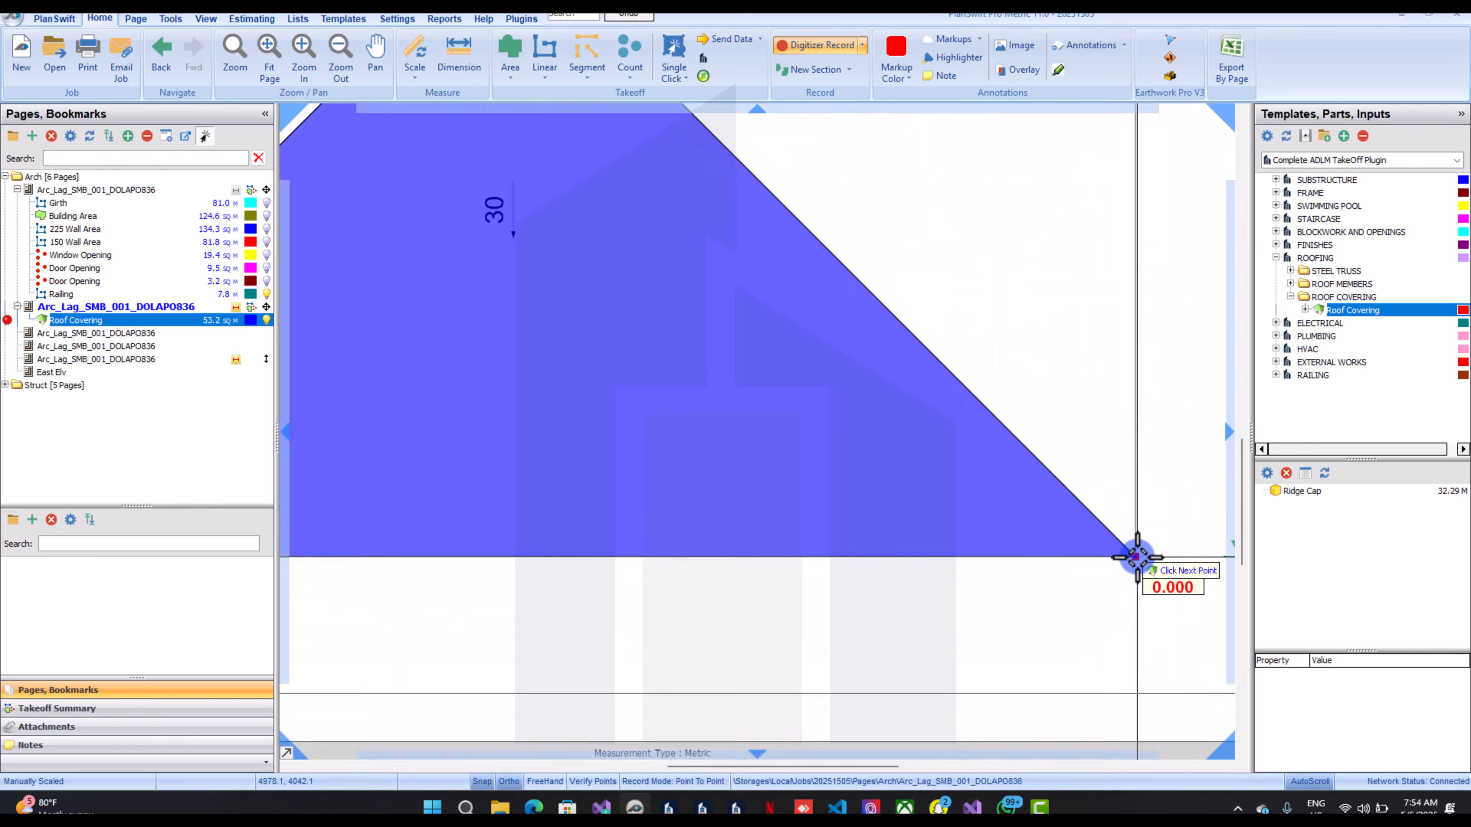
Add the triangular east roof slope by extending the roof covering to the northeast corner
scroll(1098, 580, "down", 4)
scroll(854, 280, "up", 4)
left_click(938, 165)
scroll(938, 165, "down", 4)
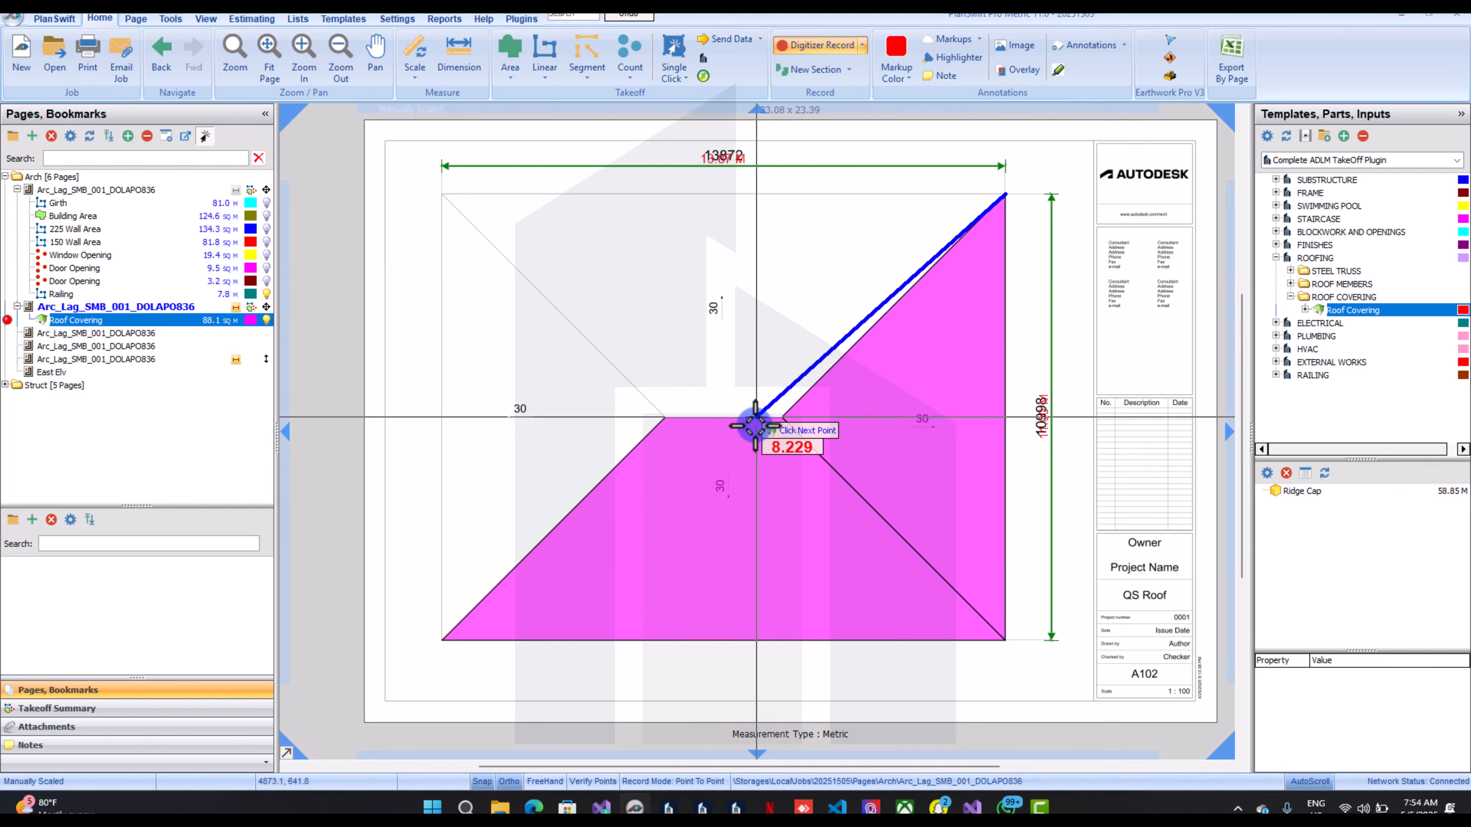
Trace the north and west roof slopes to complete the hipped roof covering, and stop recording
scroll(509, 191, "up", 4)
left_click(509, 191)
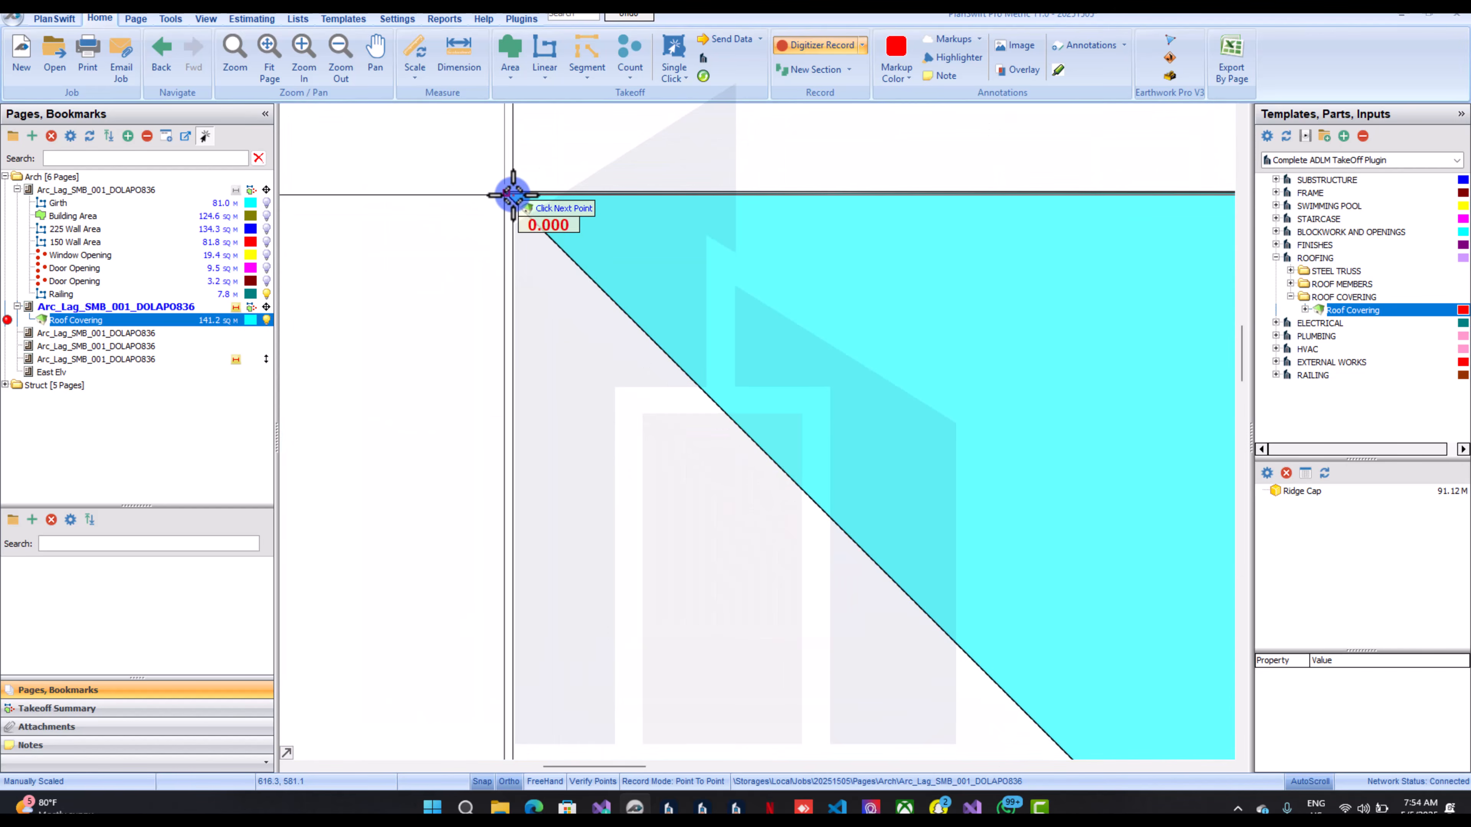
scroll(508, 191, "down", 4)
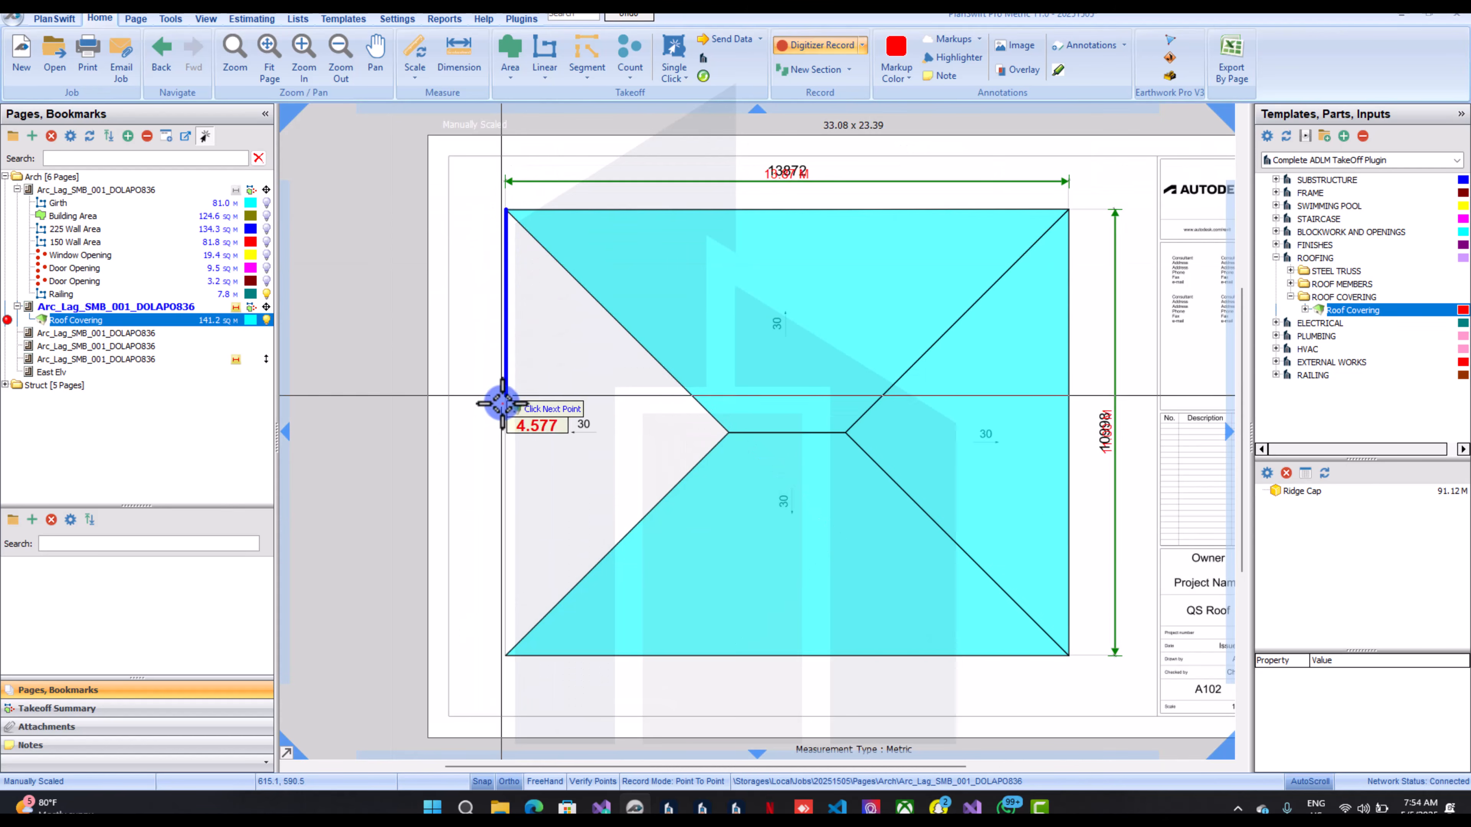
left_click(505, 655)
left_click(740, 418)
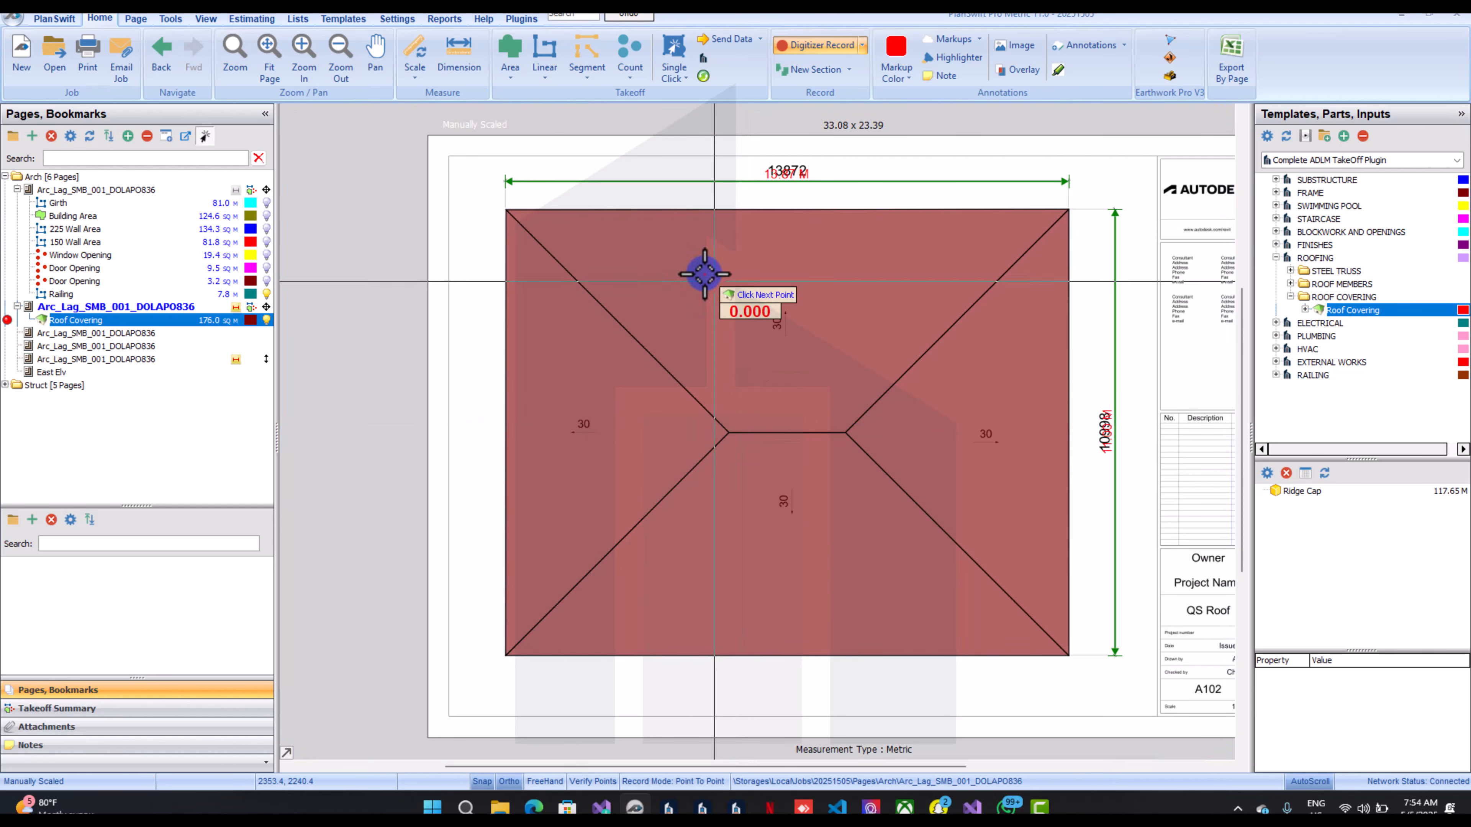
right_click(548, 202)
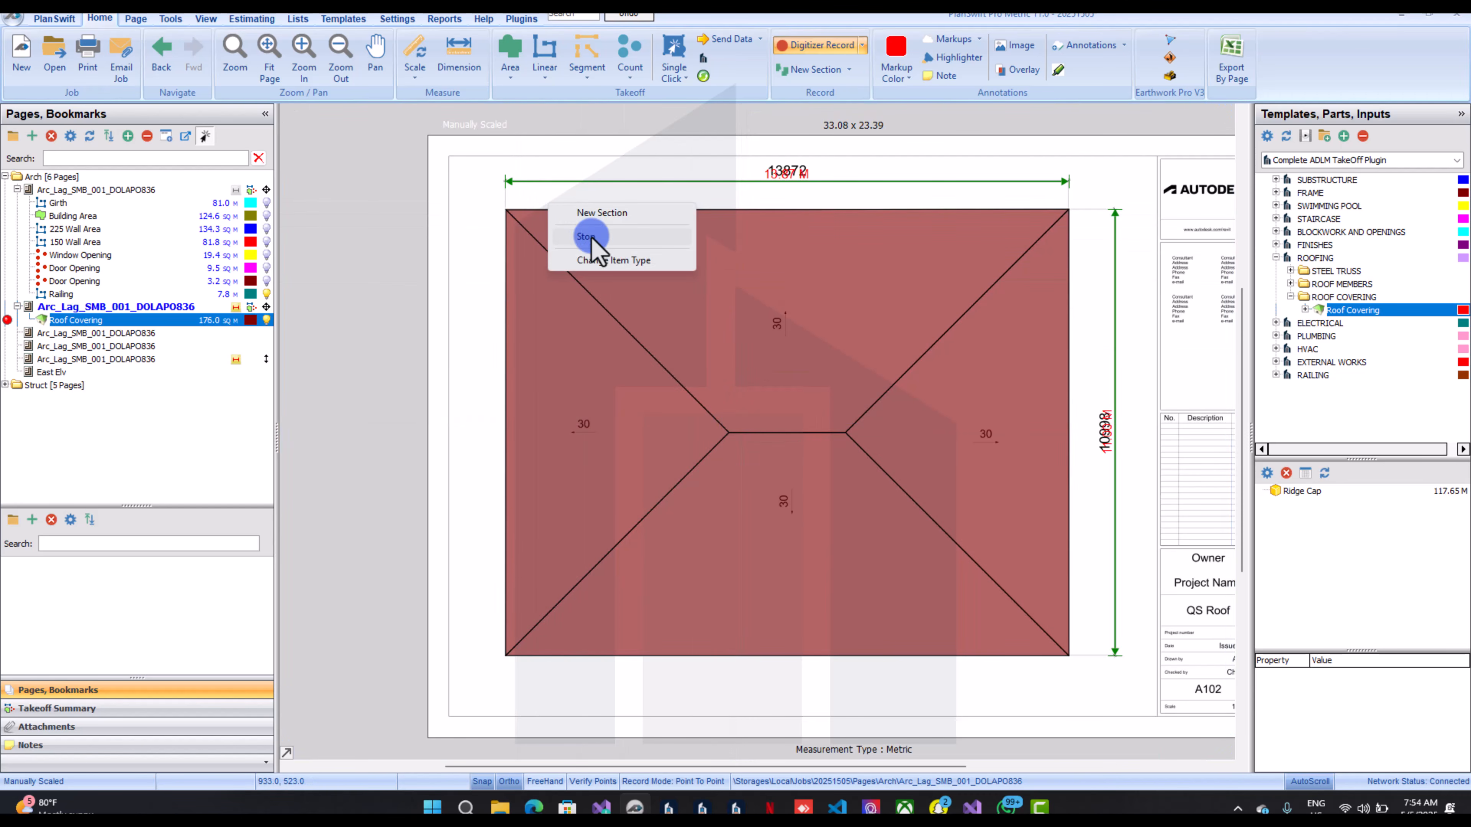
left_click(591, 236)
Return to the A101 floor plan and start a Wall Plate takeoff with wood length 0.05 m and width 0.075 m in the Roof folder
left_click(116, 333)
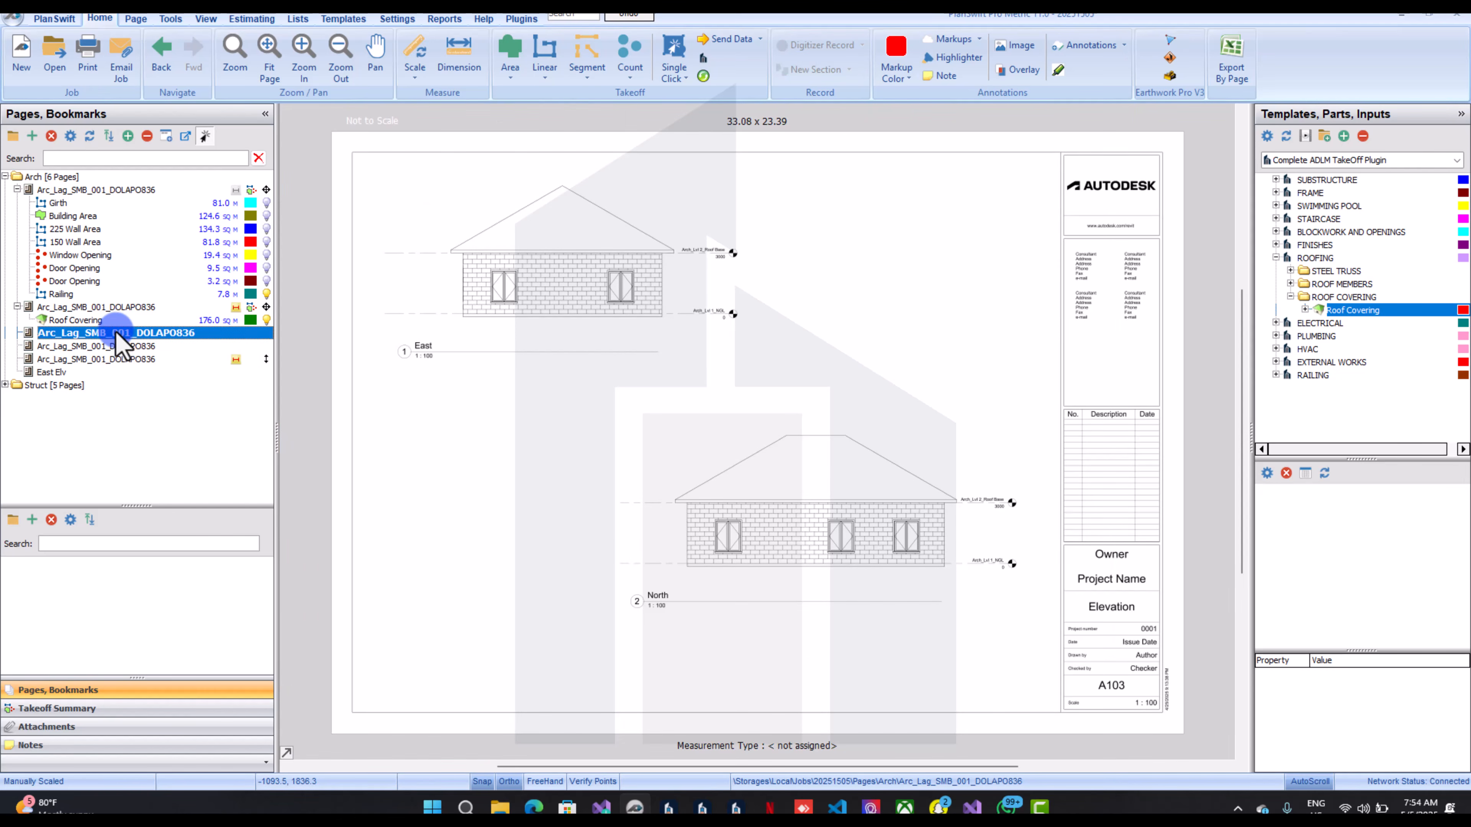
left_click(115, 346)
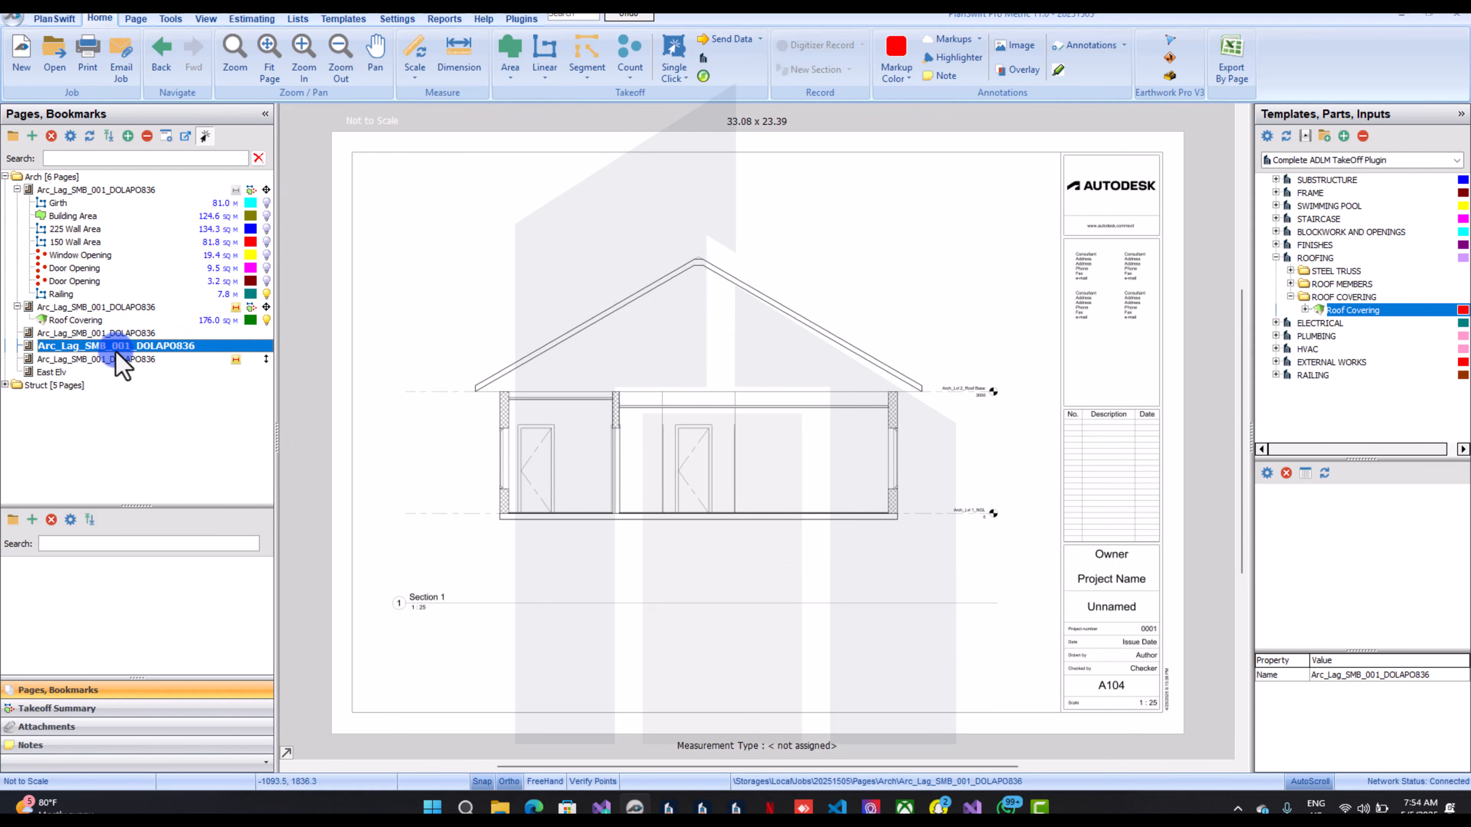
left_click(119, 294)
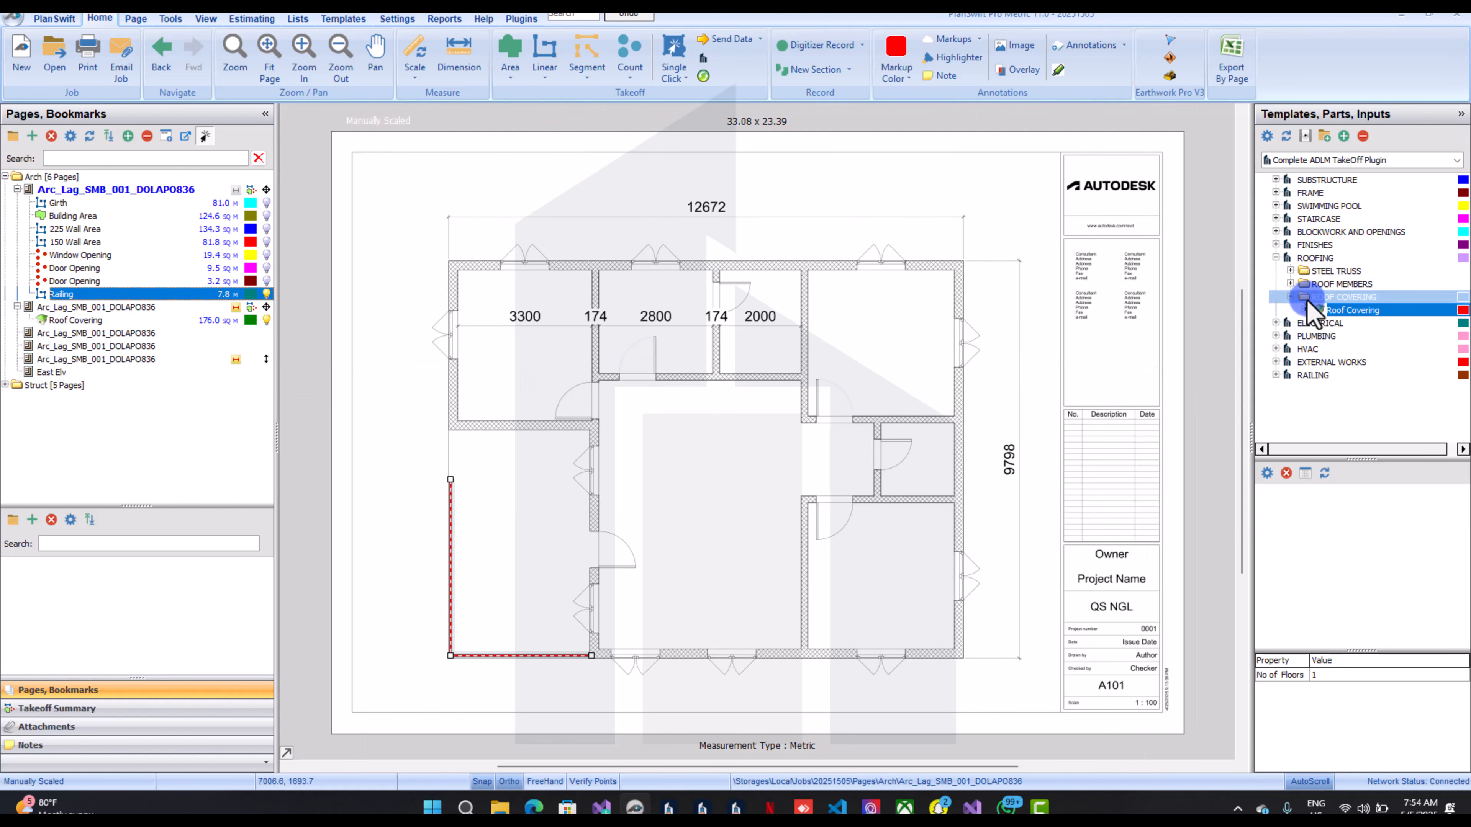
left_click(1290, 284)
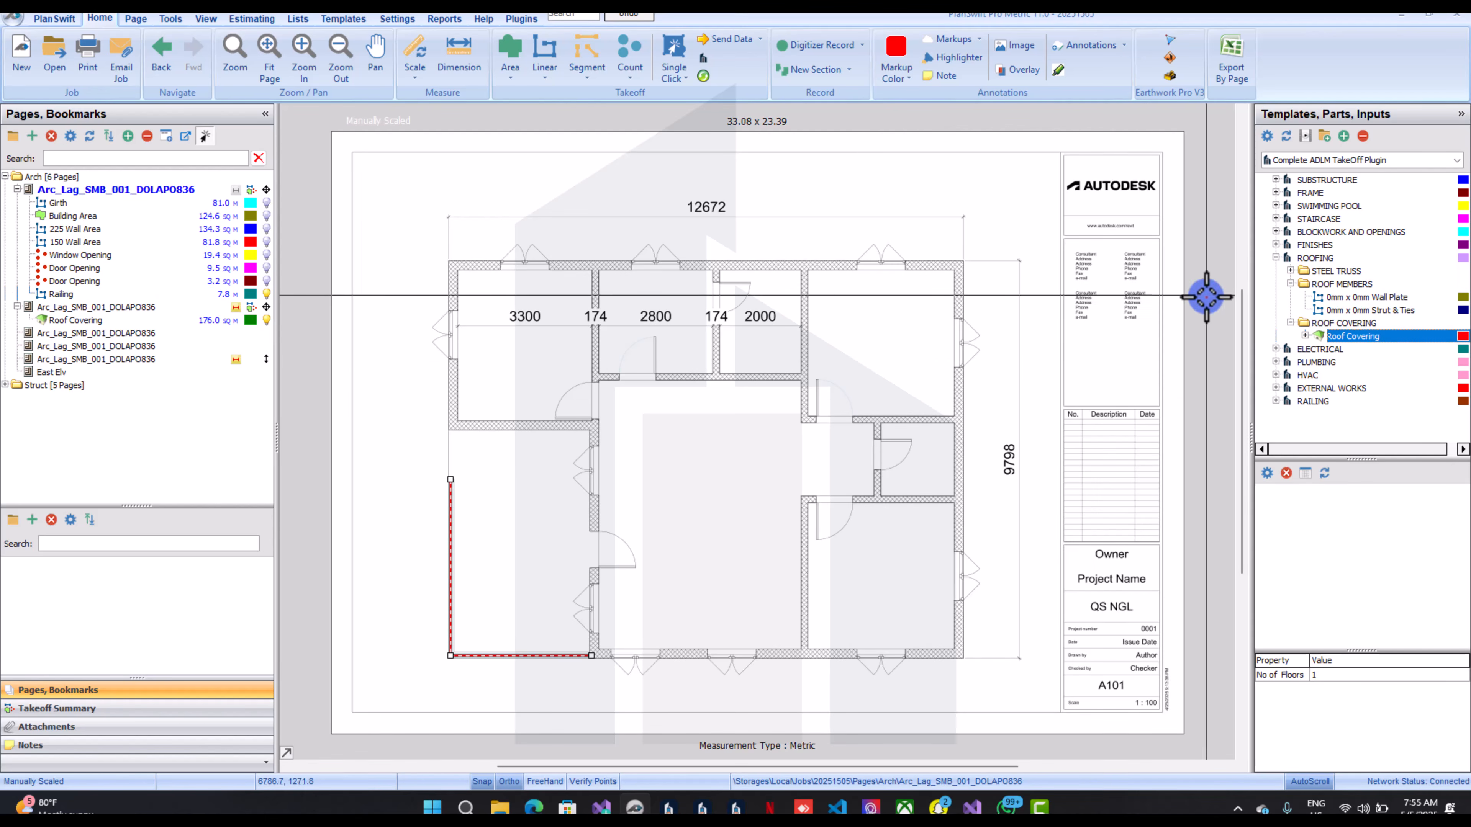
double_click(1262, 297)
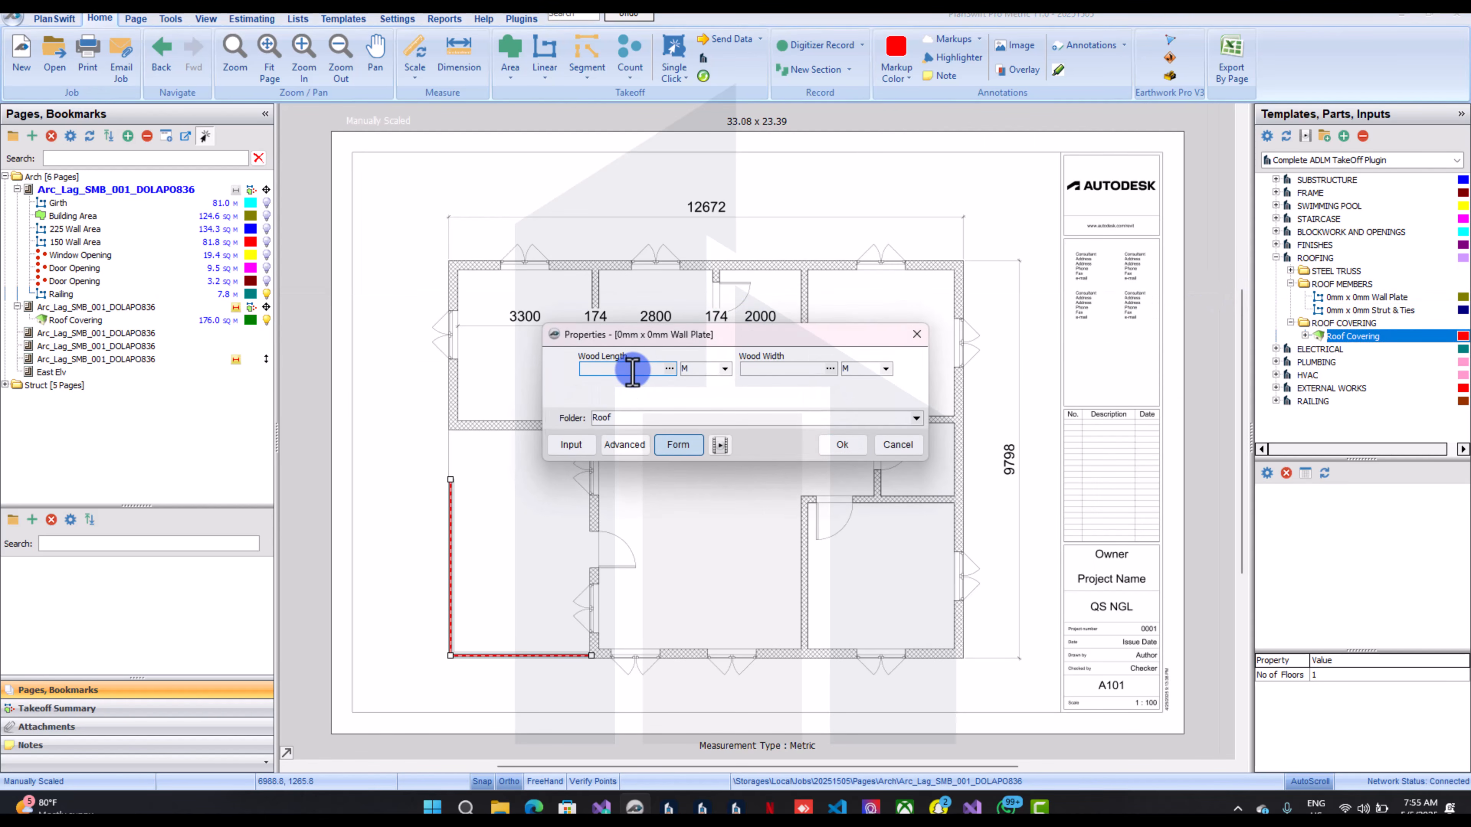
type(".05")
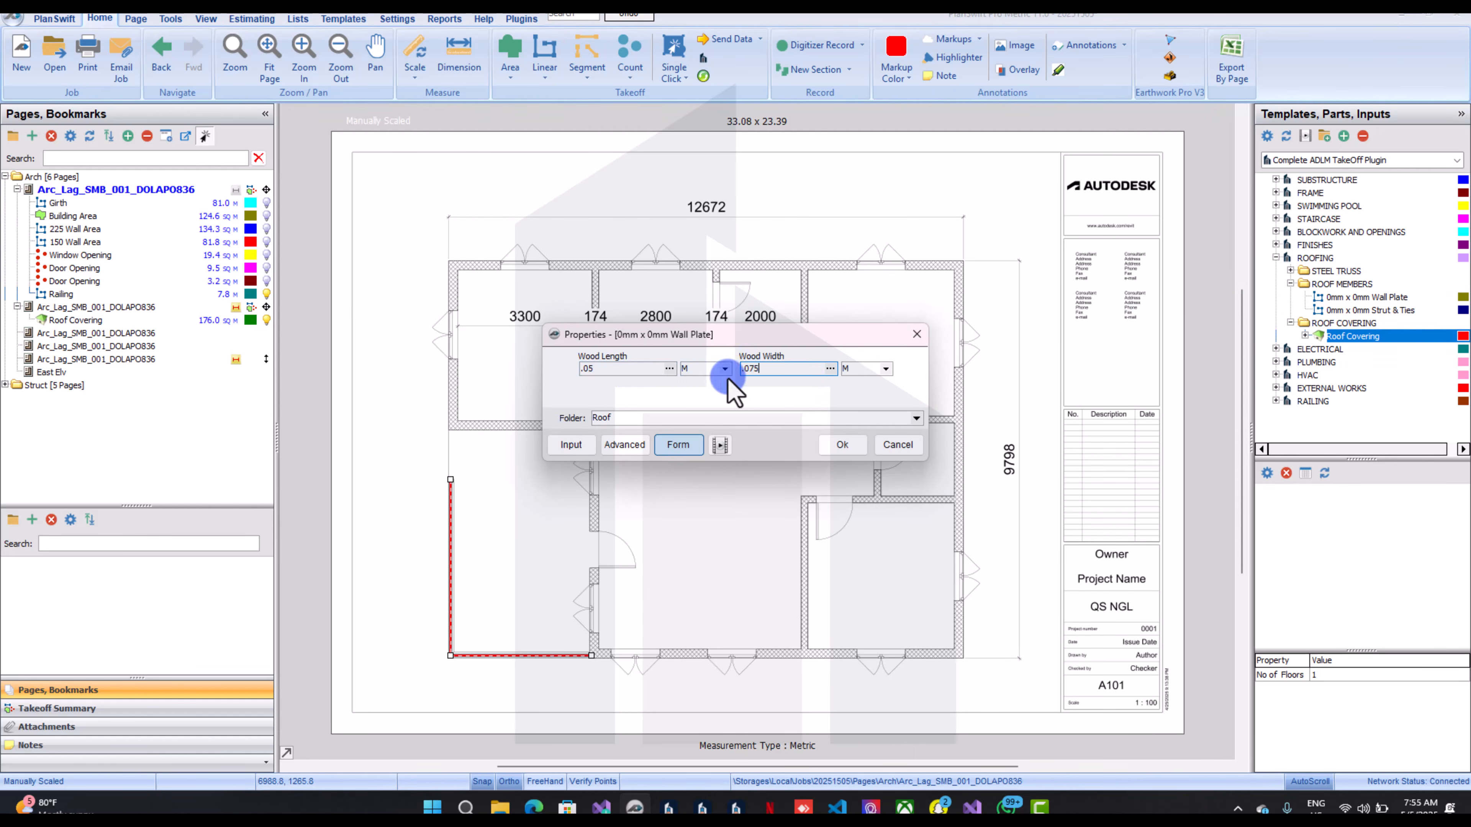
left_click(843, 444)
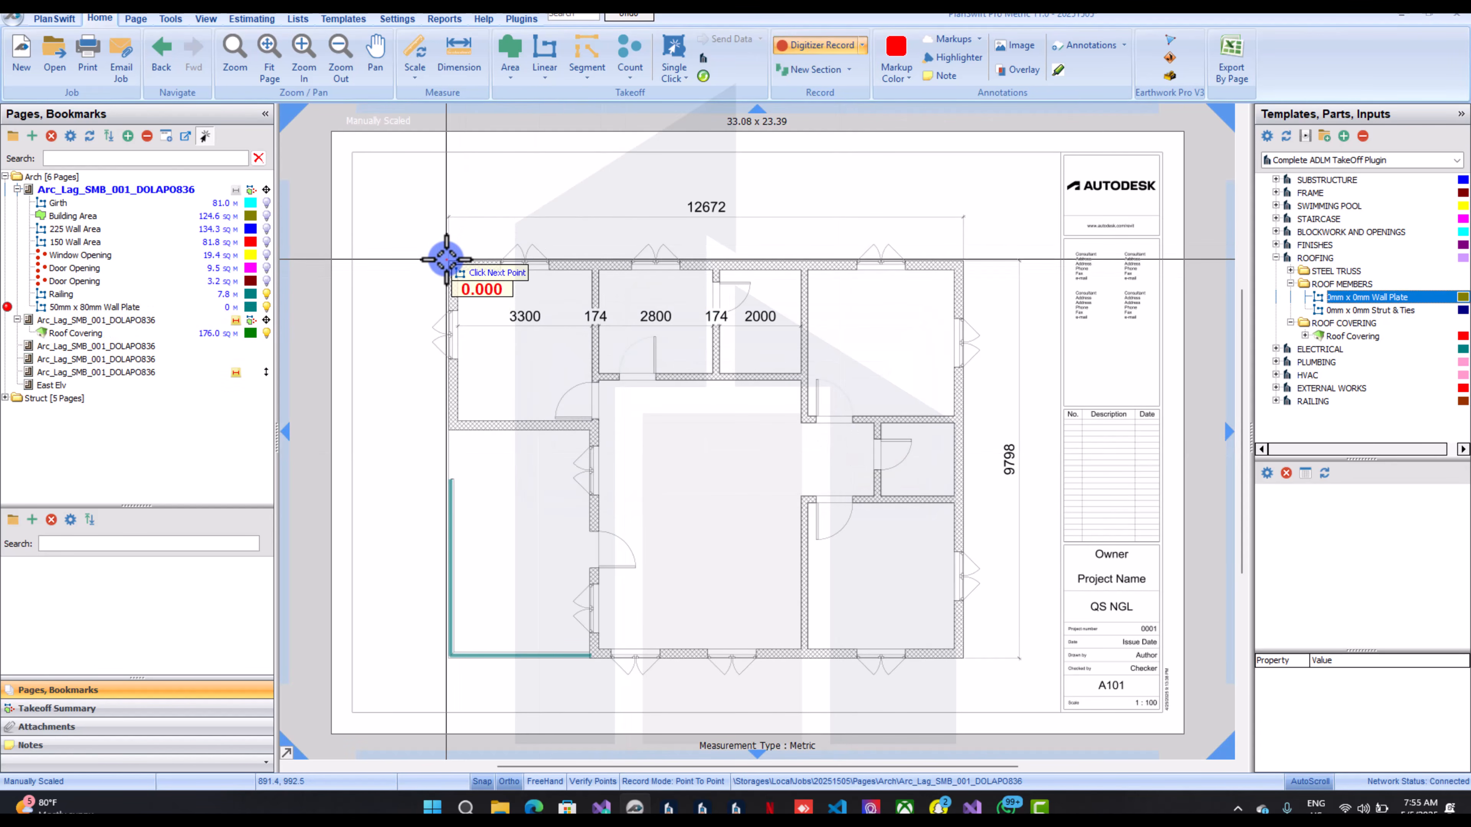
Trace the wall plate around the building's full outer rectangle, including the open porch's outer edges, and stop recording
left_click(448, 262)
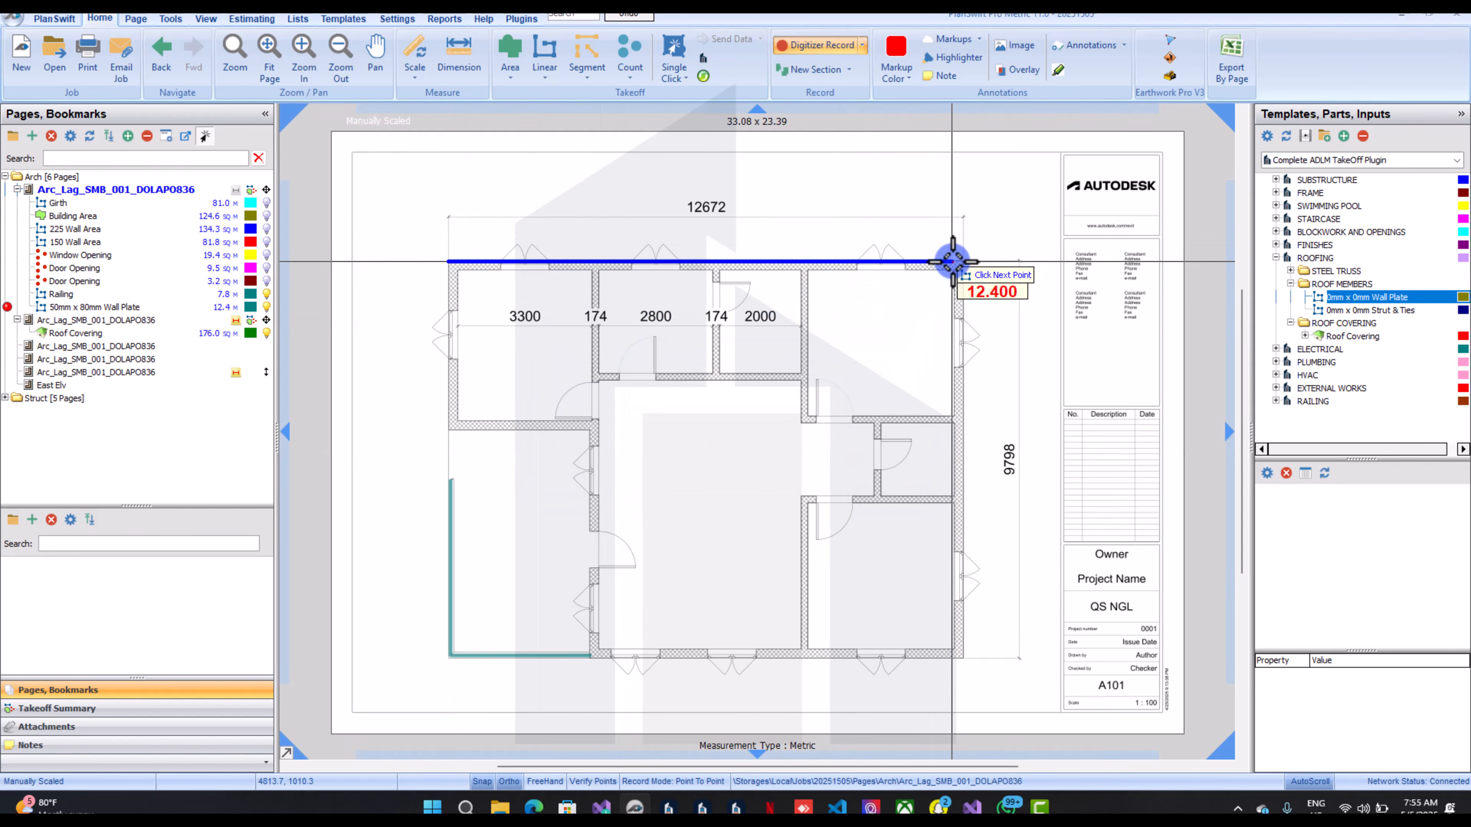
left_click(962, 262)
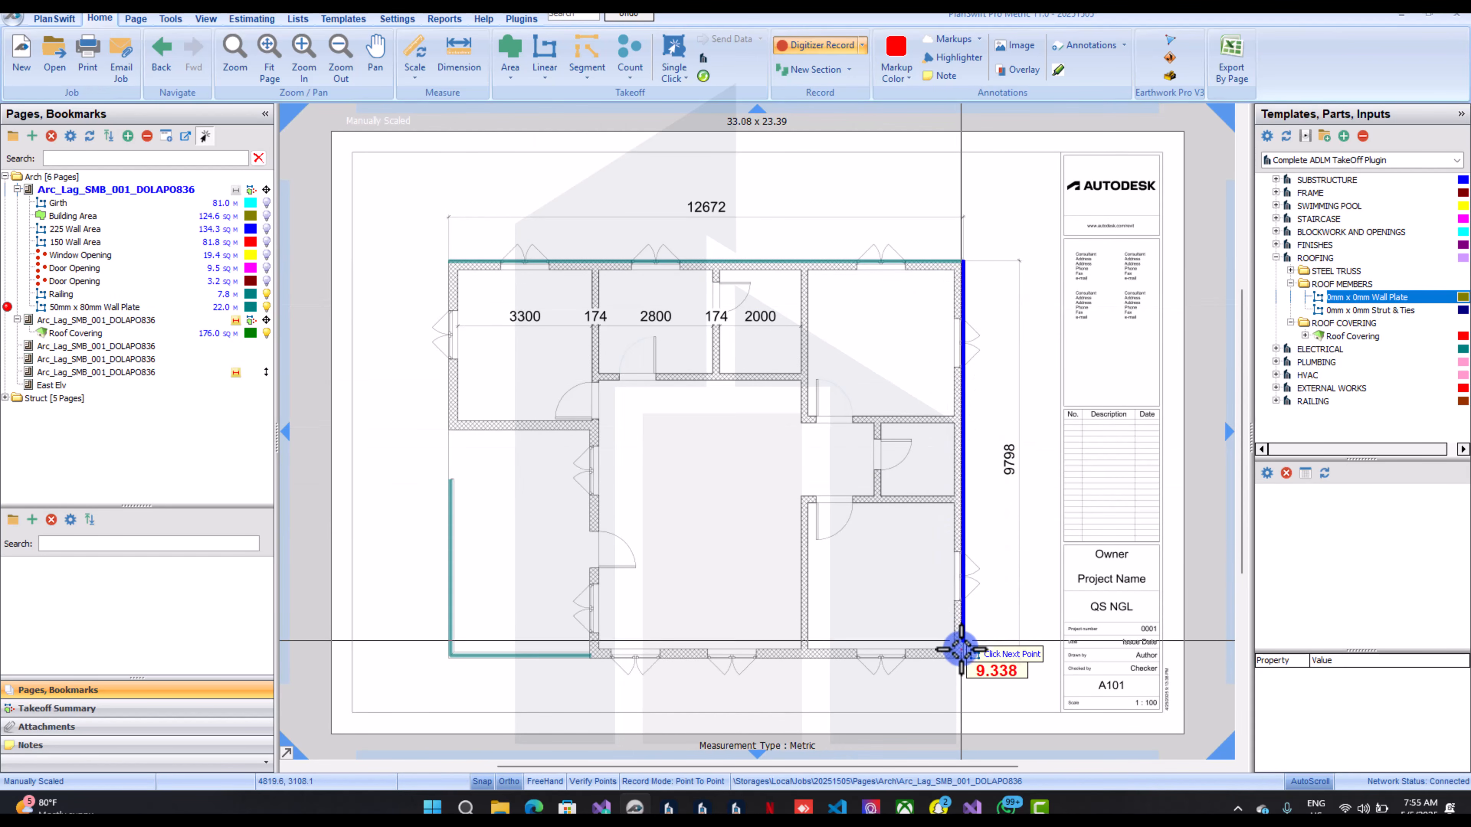
left_click(961, 659)
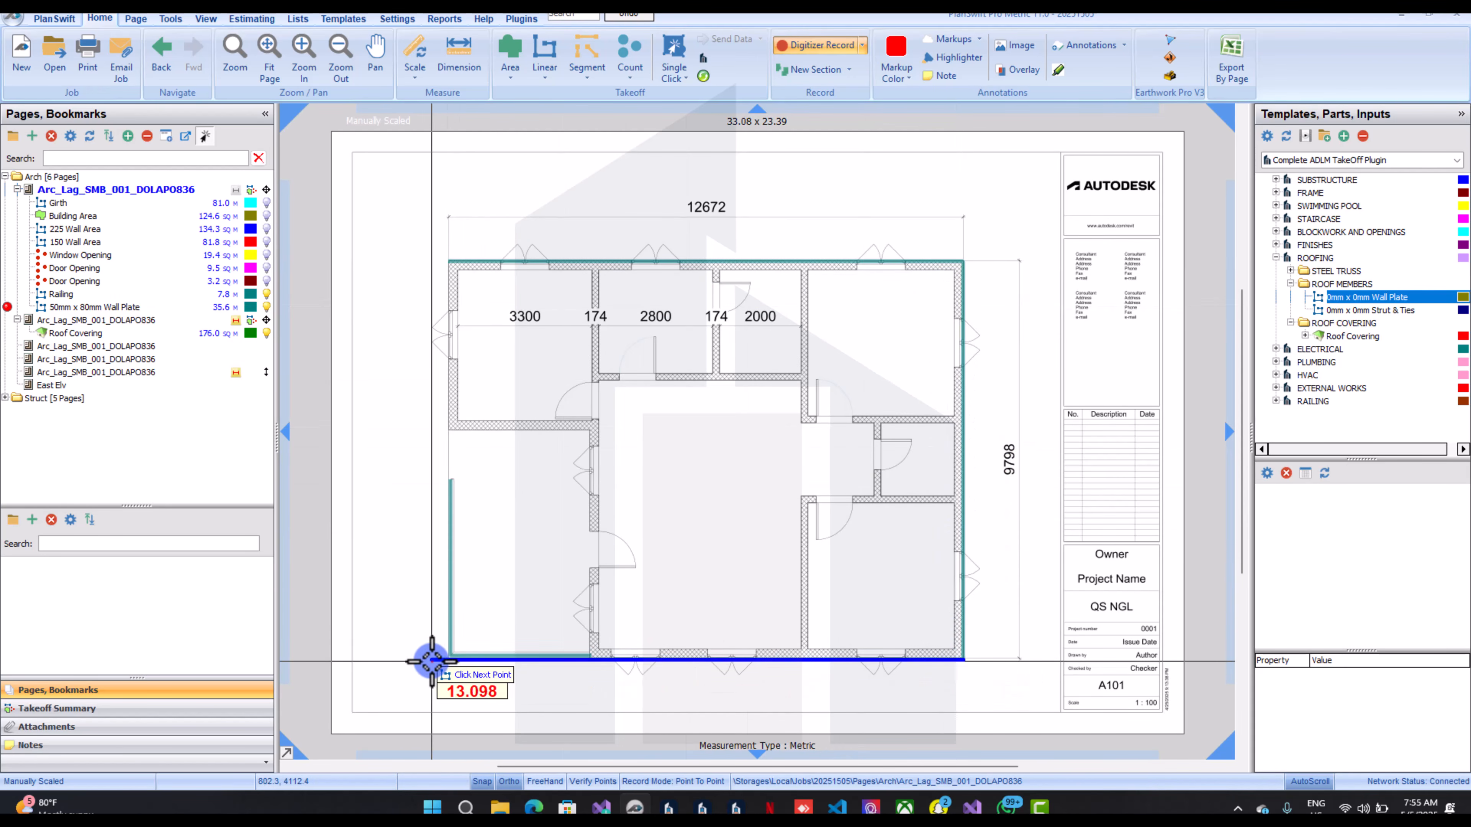
scroll(406, 665, "up", 3)
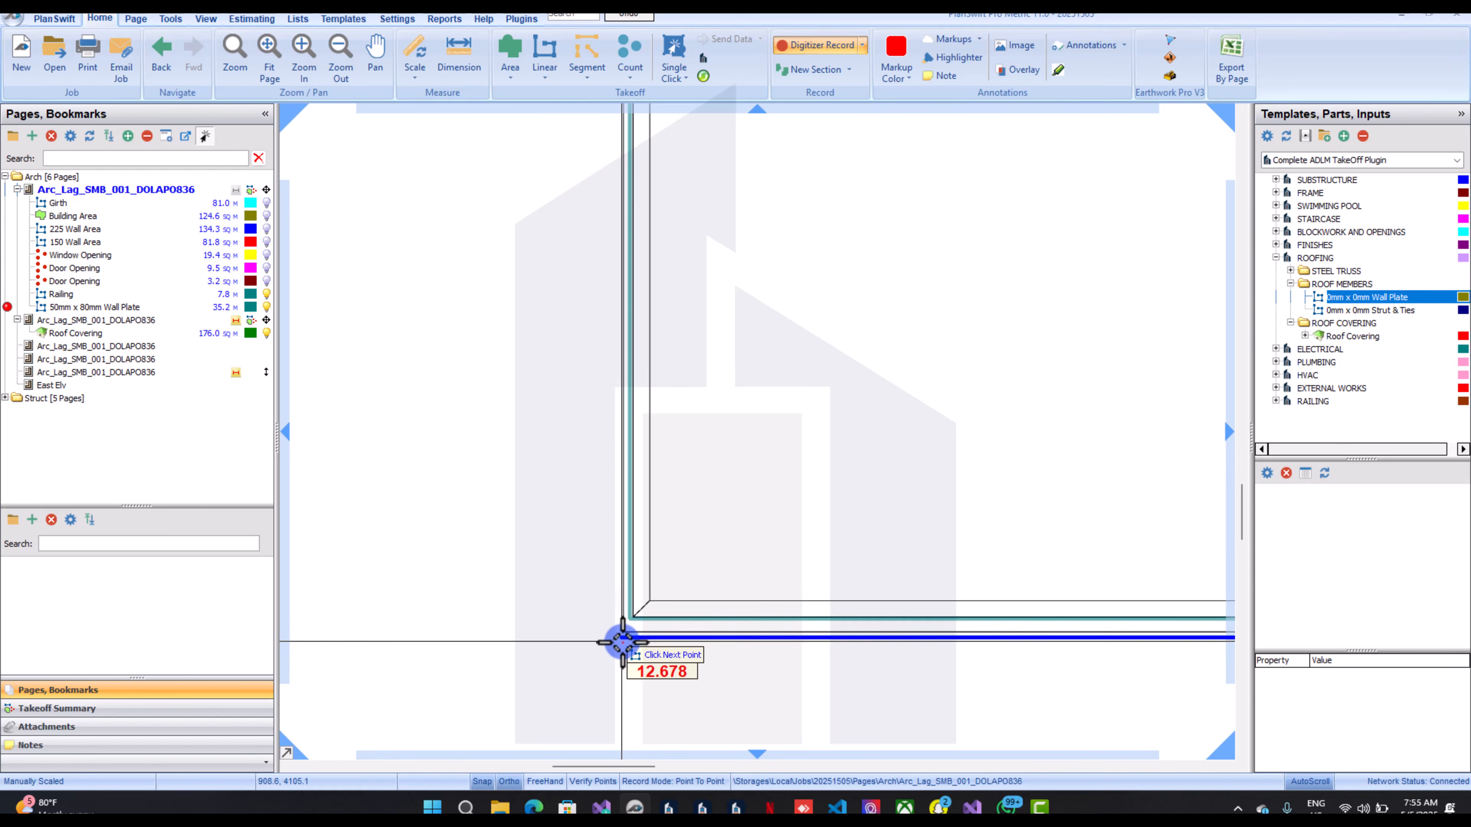
left_click(620, 639)
scroll(623, 642, "down", 3)
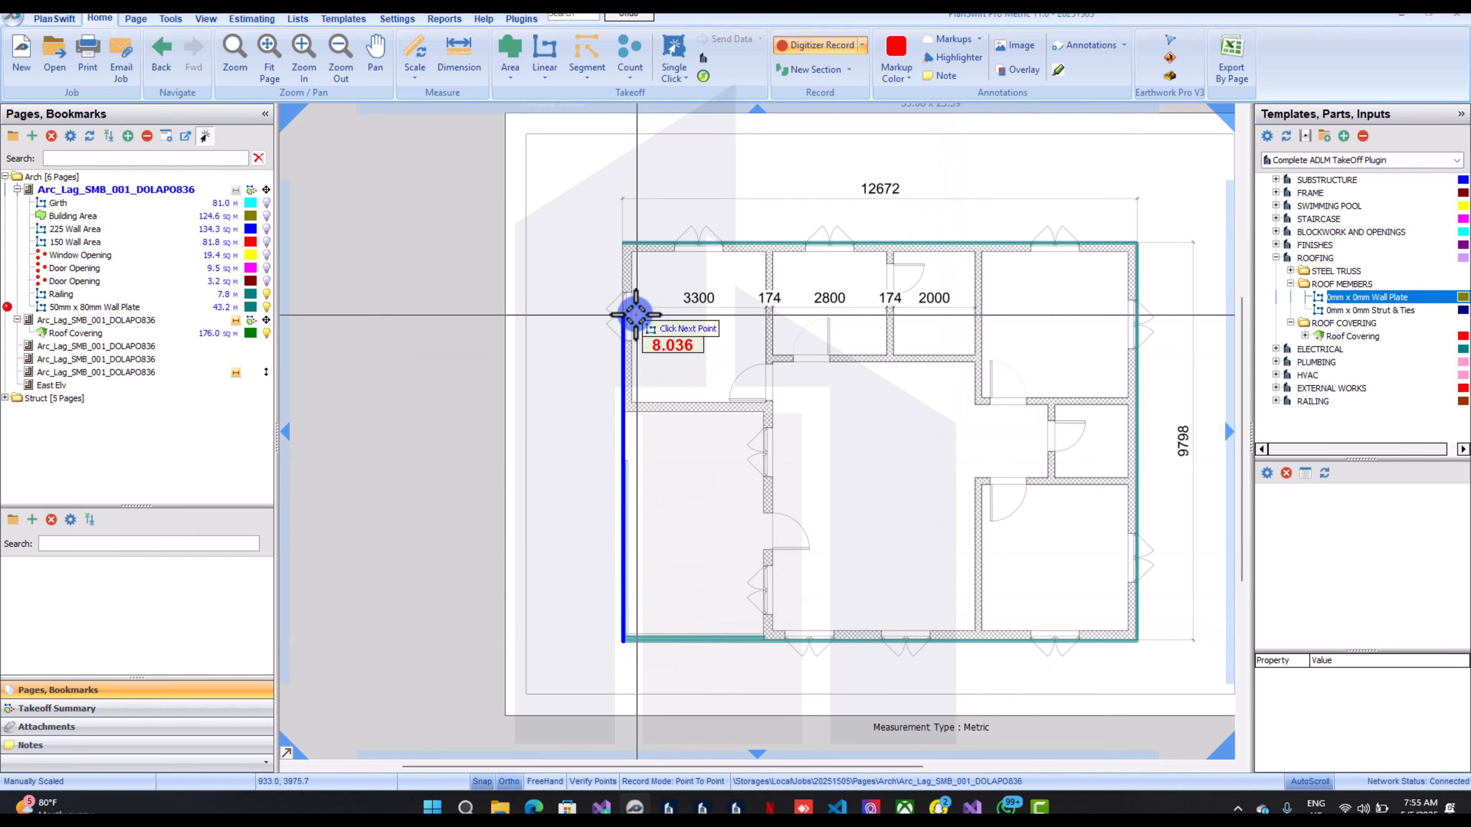
left_click(623, 244)
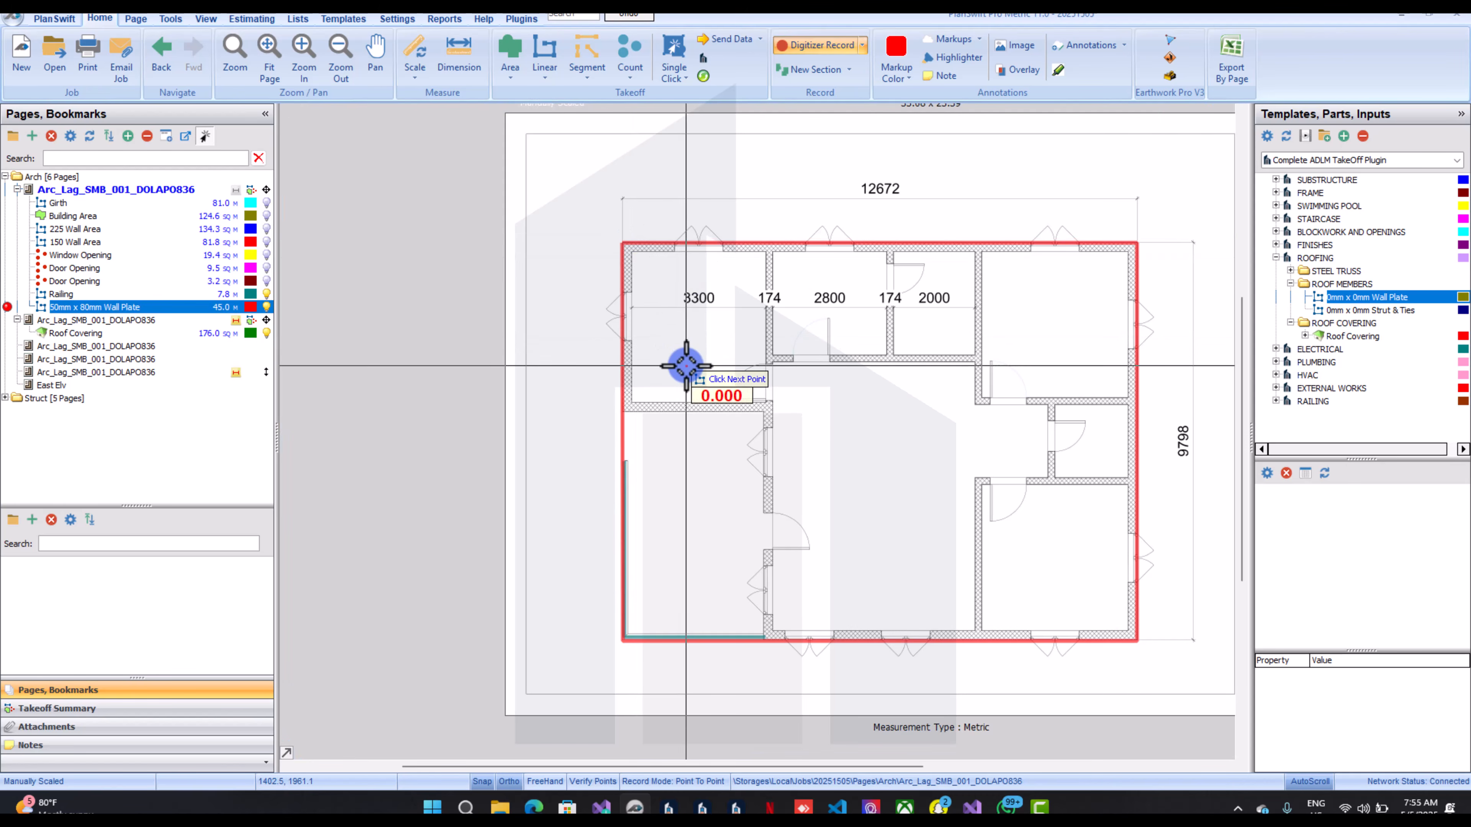
right_click(685, 365)
left_click(799, 400)
Hide all takeoff items on the A101 floor plan
left_click(202, 318)
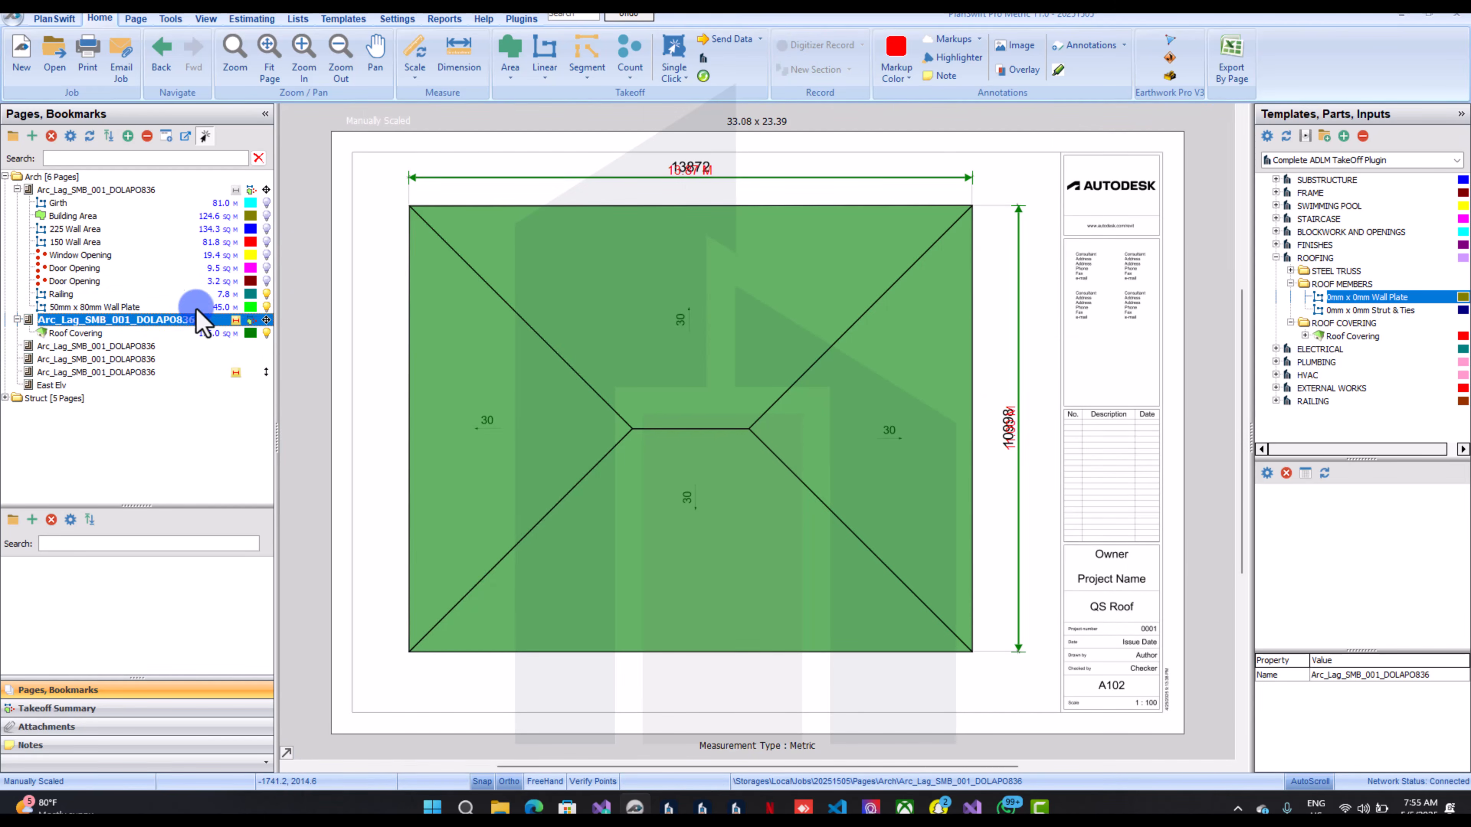
left_click(207, 182)
left_click(229, 189)
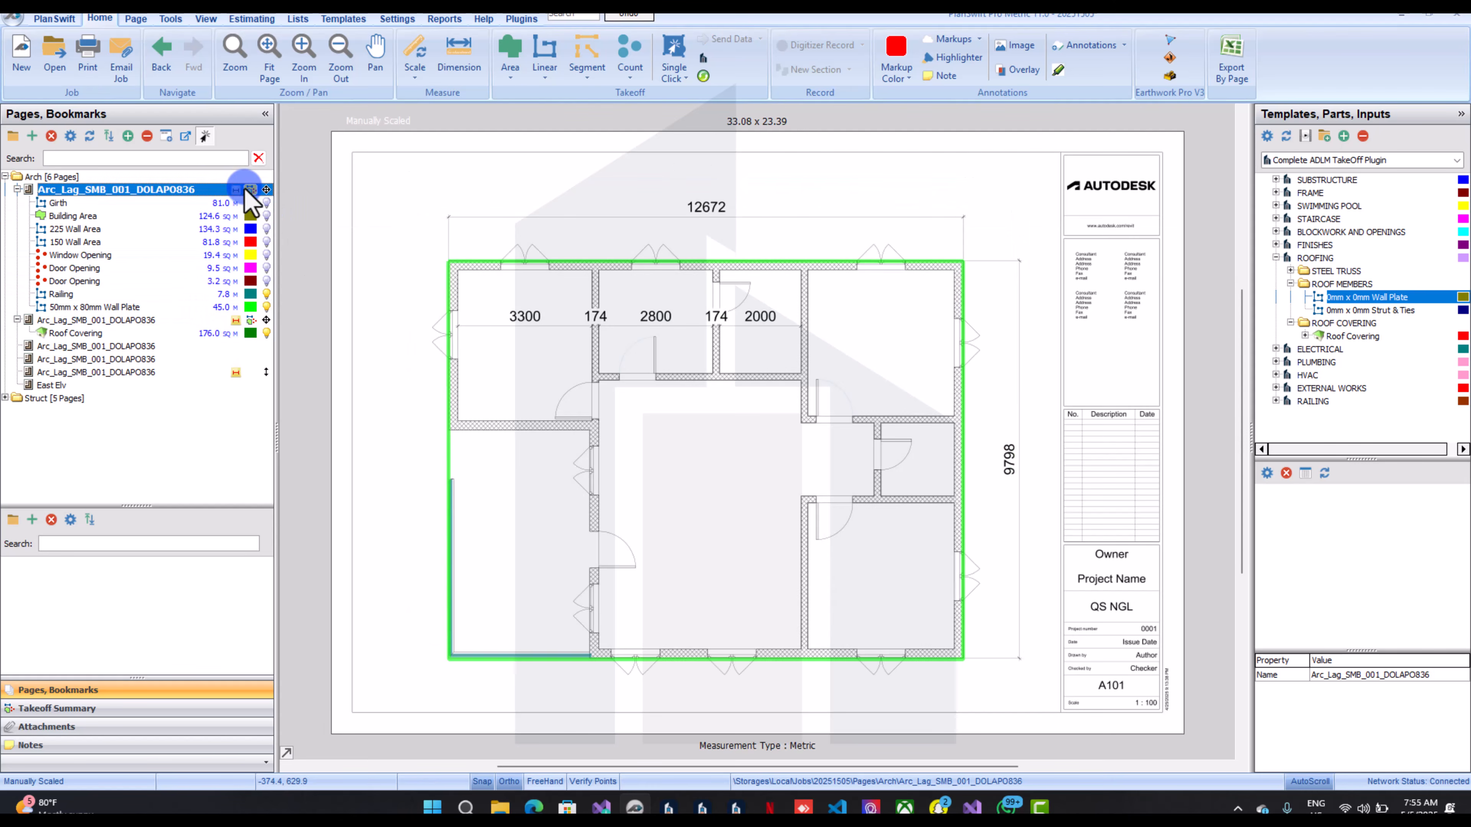
Collapse the Roofing templates and expand Finishes down to the contents of its Floor Finish folder
left_click(1329, 244)
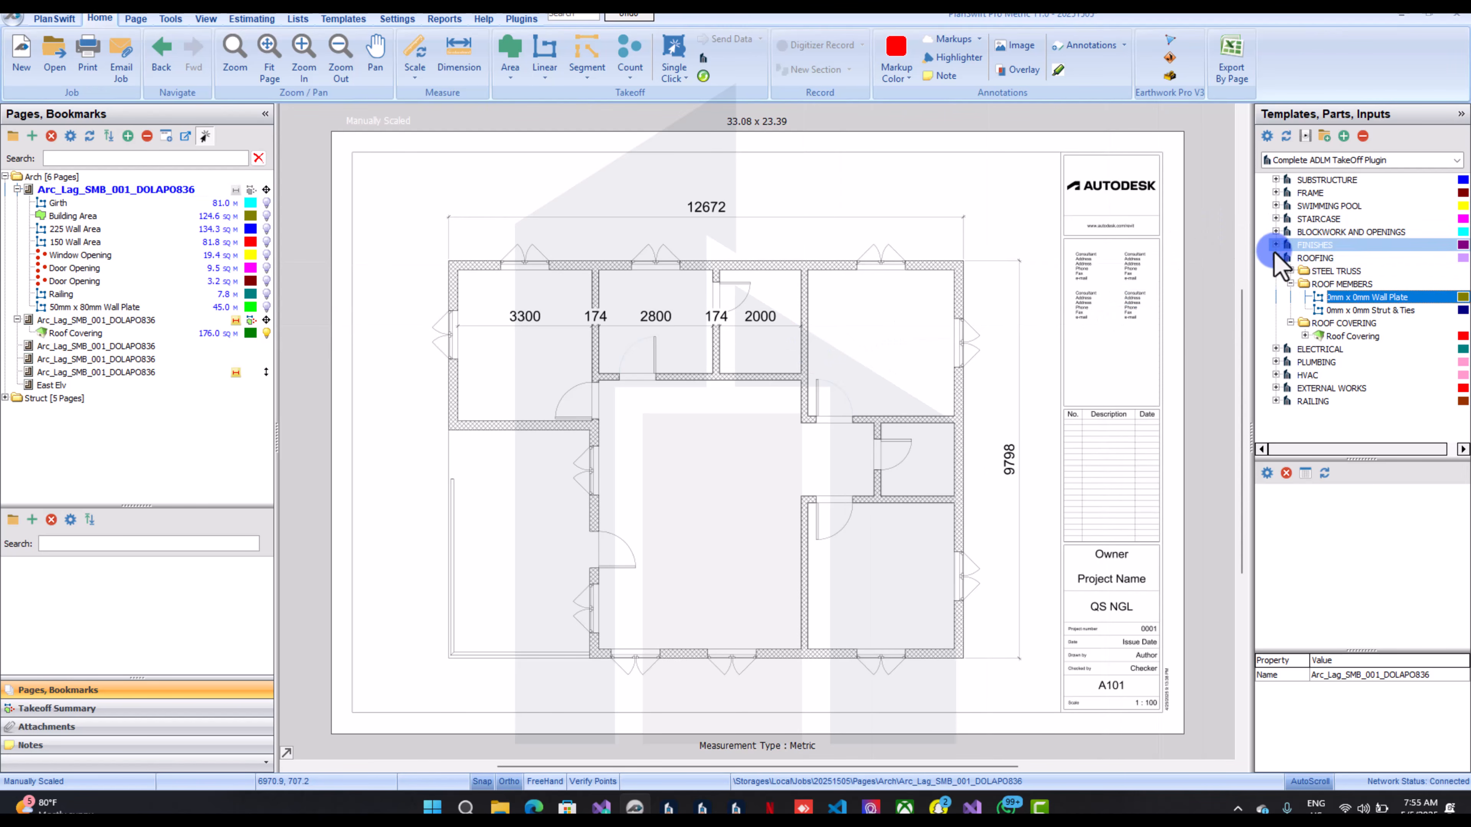
left_click(1276, 258)
left_click(1275, 244)
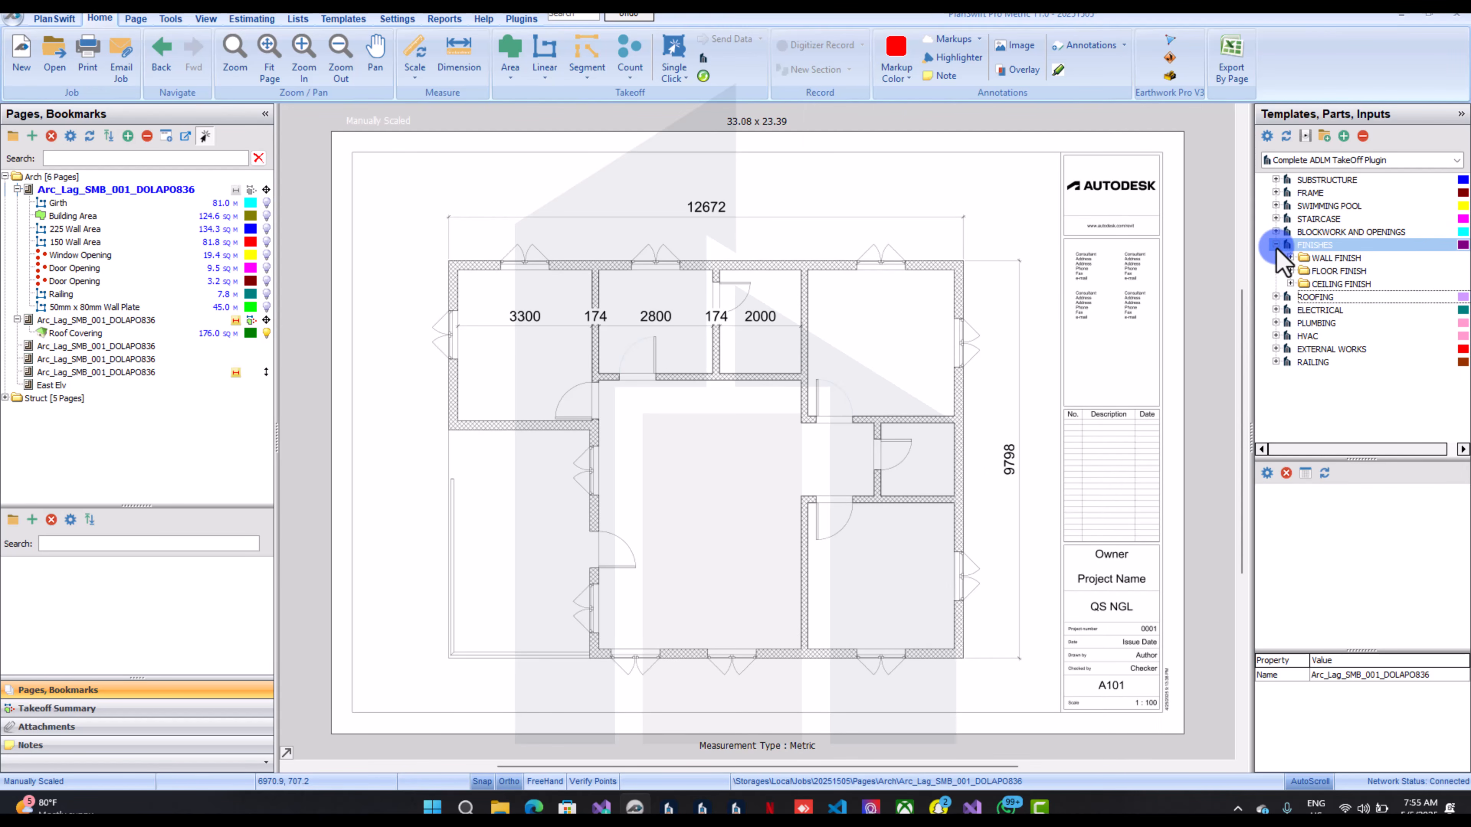
left_click(1310, 258)
left_click(1311, 270)
left_click(1305, 283)
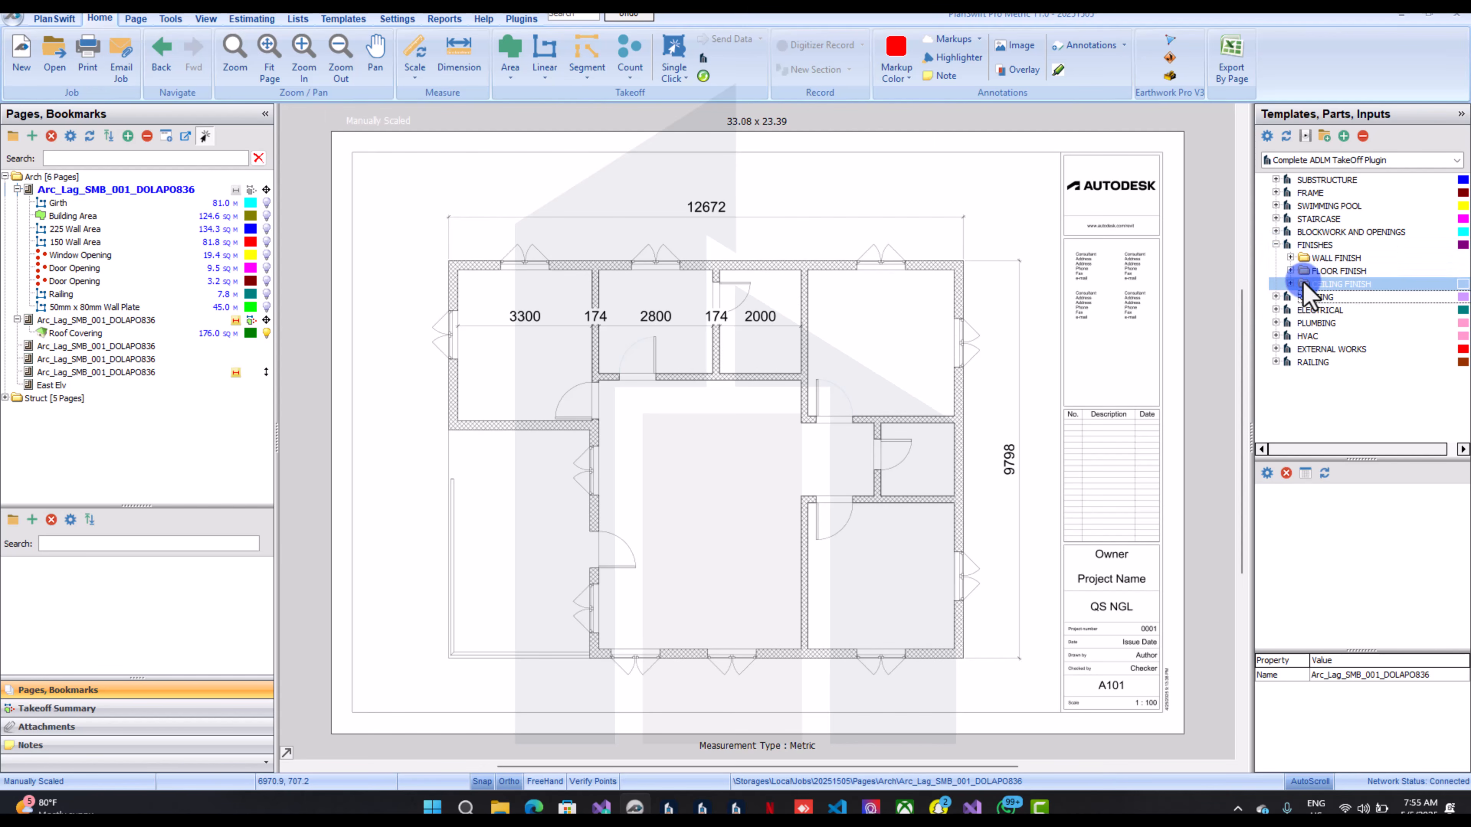
left_click(1302, 271)
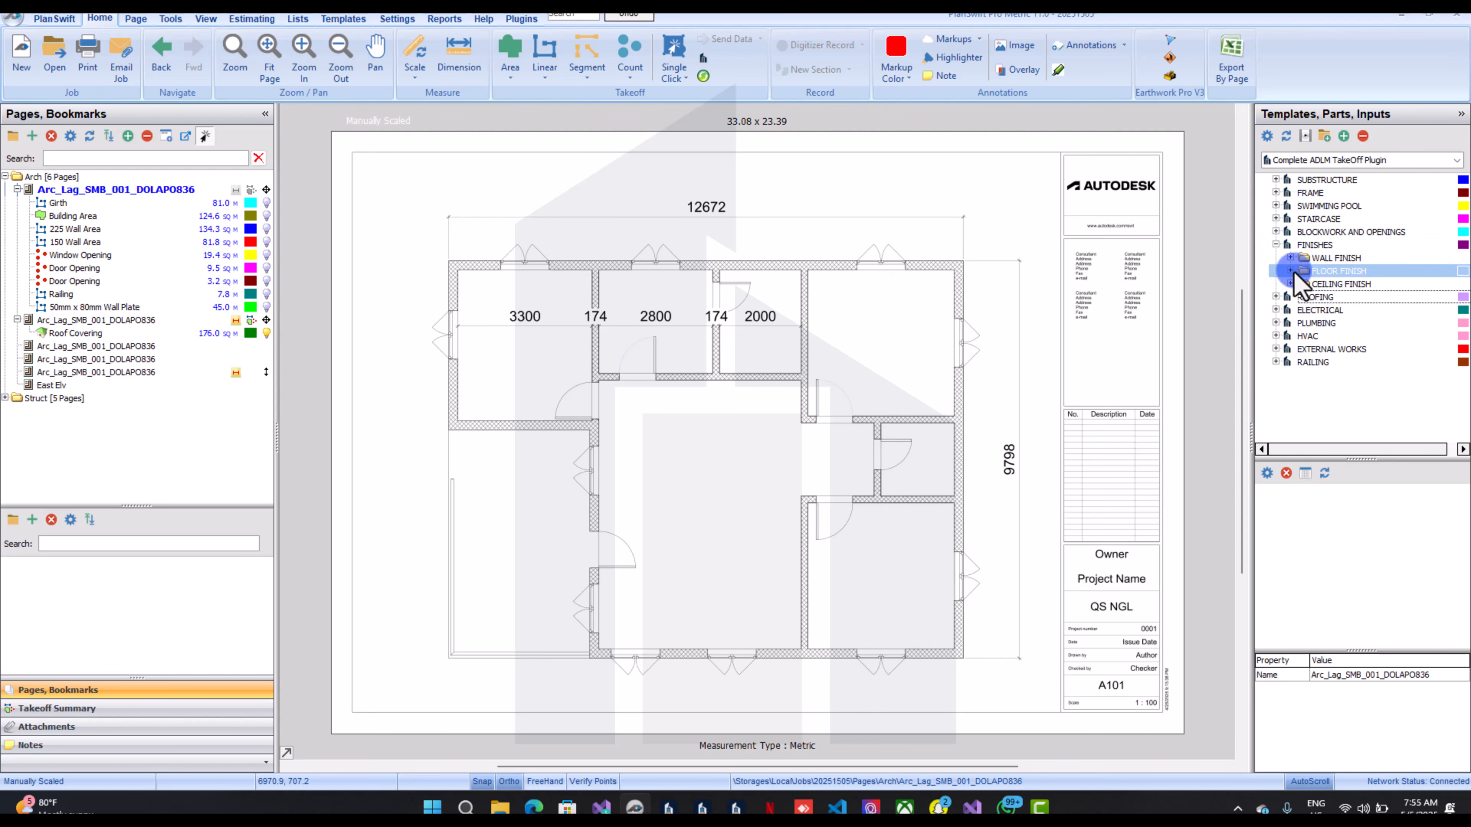
left_click(1290, 270)
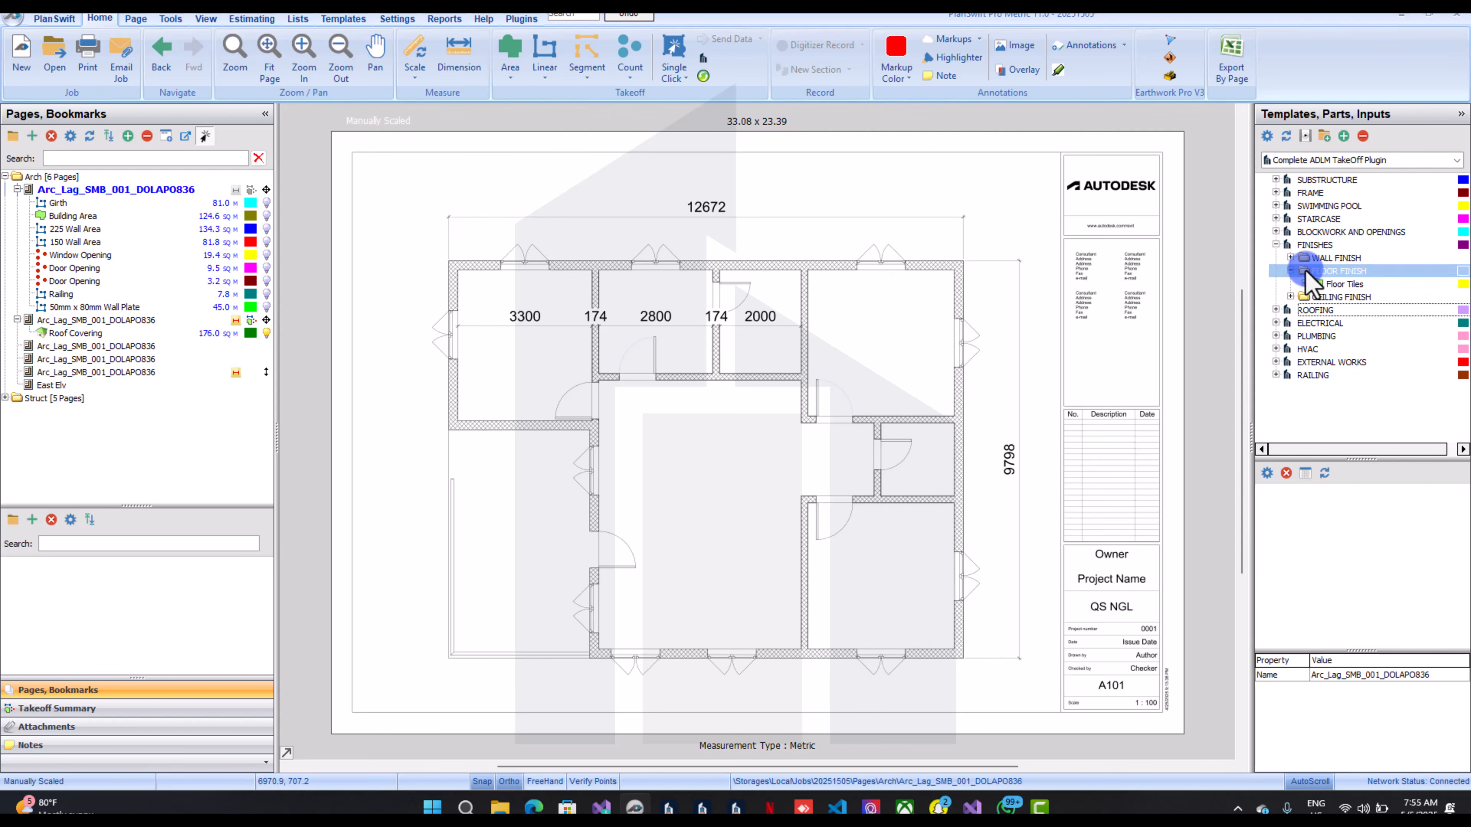
Start a Floor Tiles takeoff with finish name Bedroom and 1 floor in the Finishes folder
left_click(1279, 282)
double_click(1262, 283)
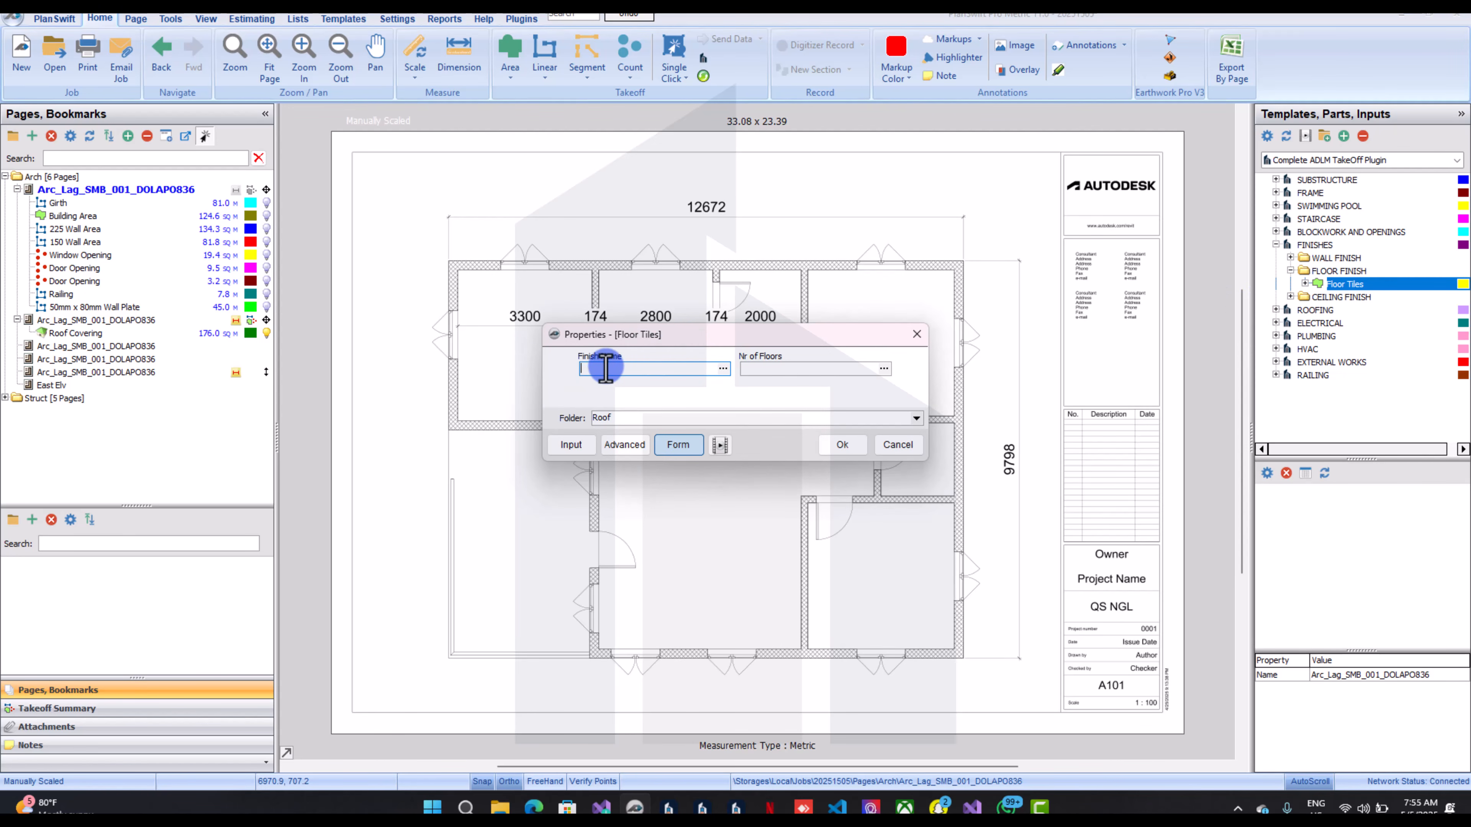
left_click_drag(691, 335, 686, 655)
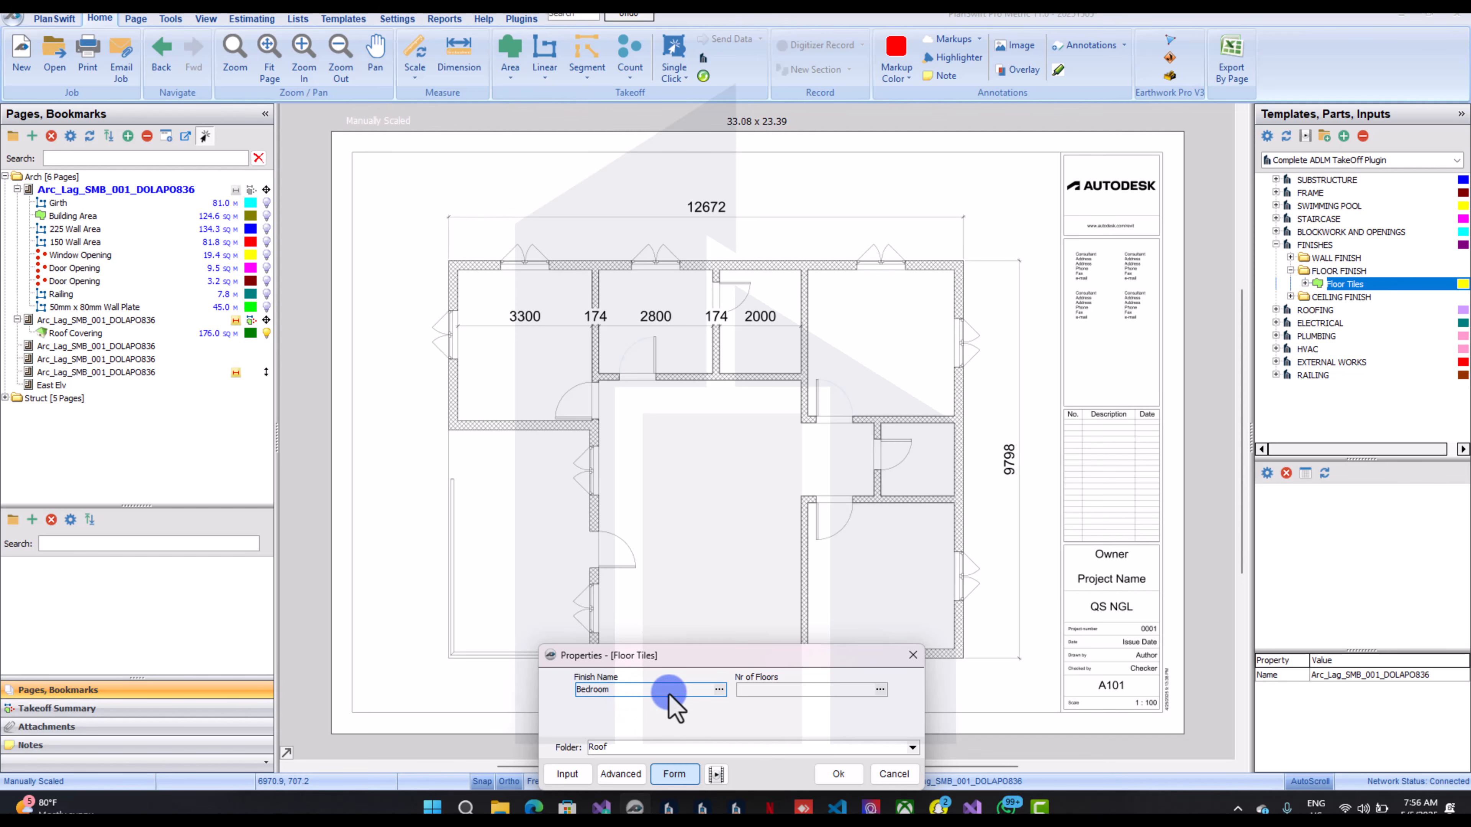
left_click(837, 692)
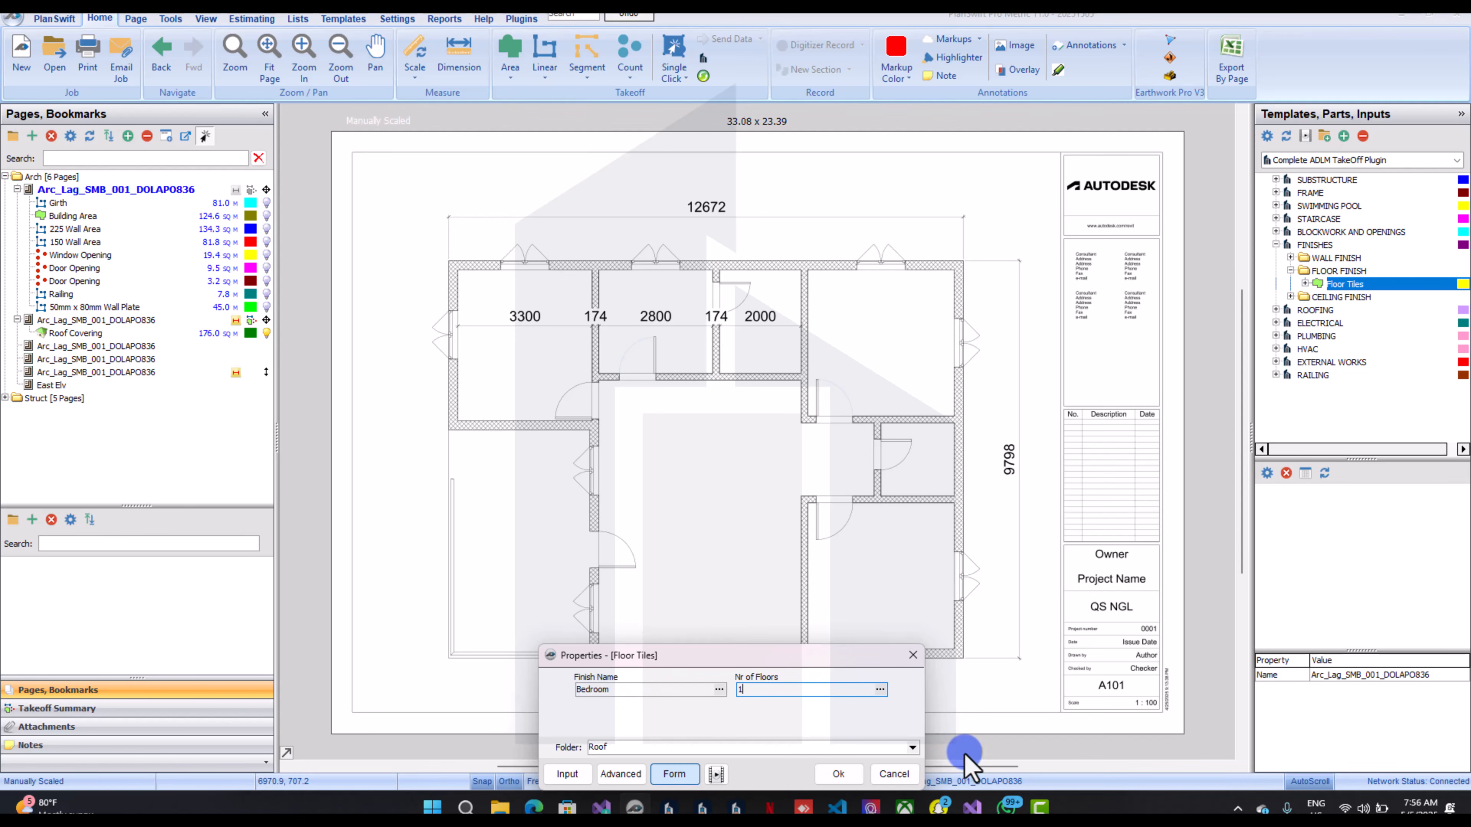
left_click(913, 748)
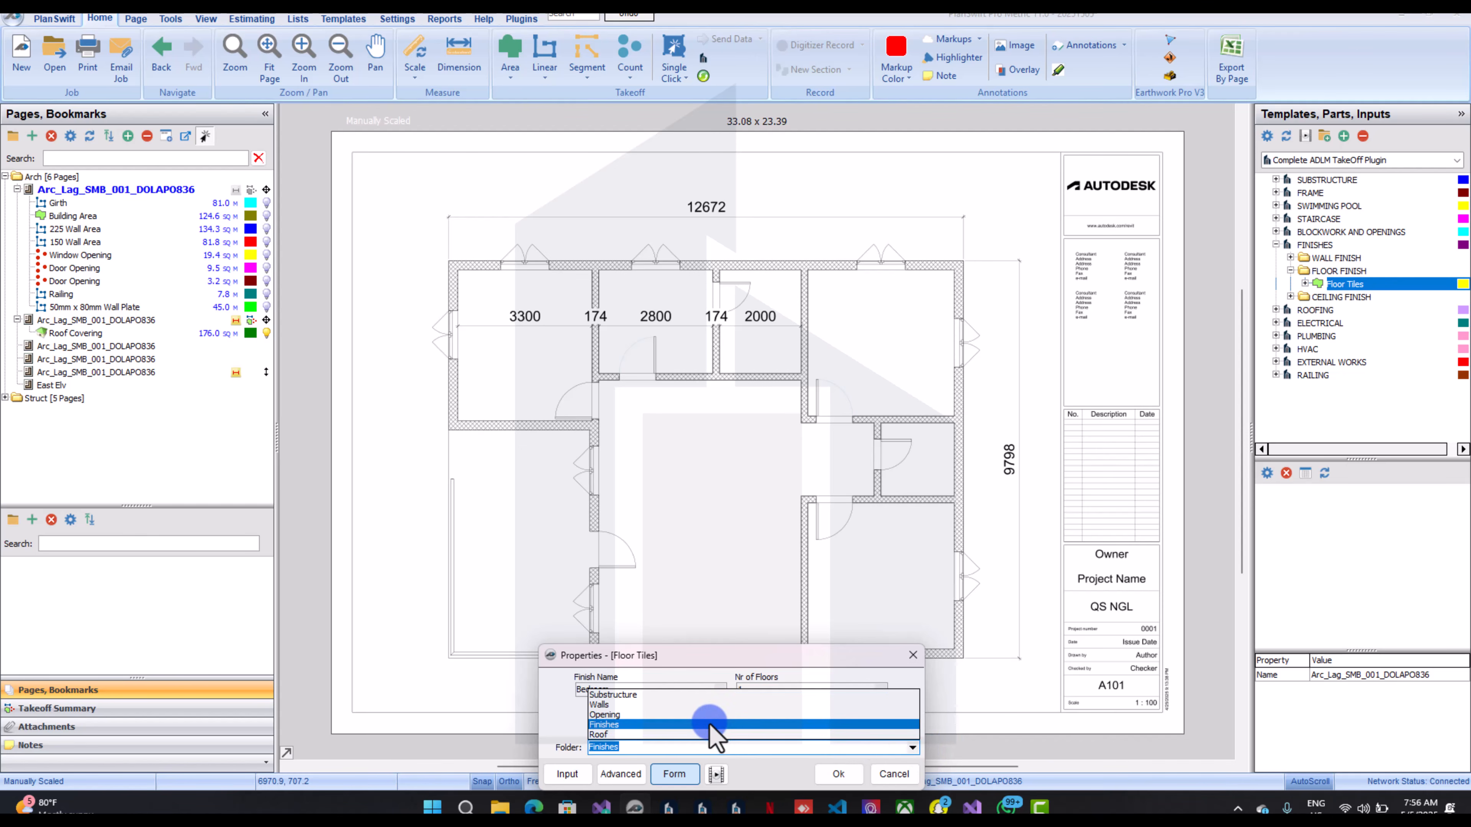
left_click(839, 774)
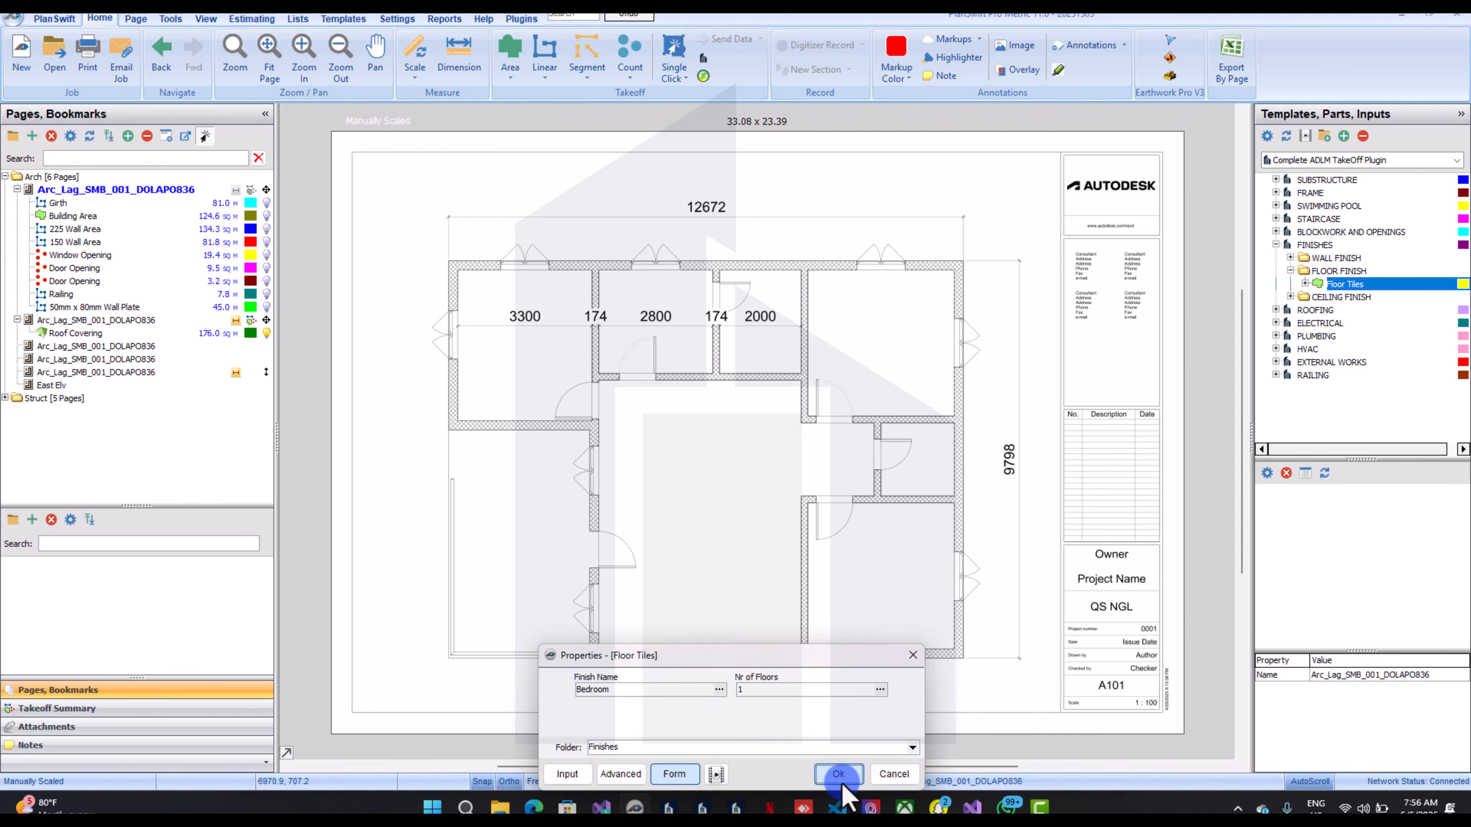
Trace the northwest bedroom's floor along its inner wall faces and close the area
scroll(492, 203, "up", 3)
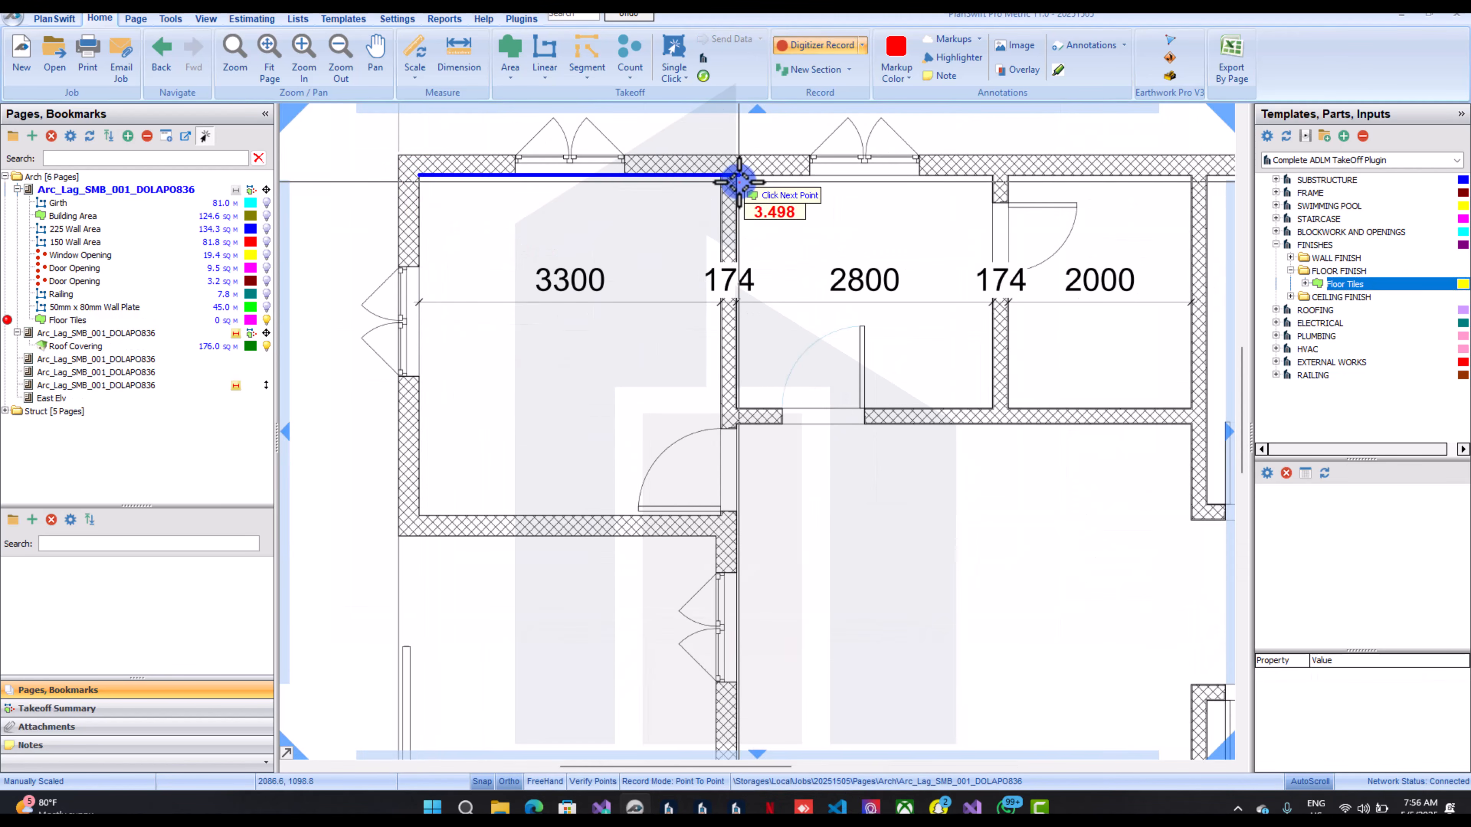
left_click(721, 176)
left_click(721, 515)
left_click(417, 518)
key("Return")
scroll(422, 515, "down", 3)
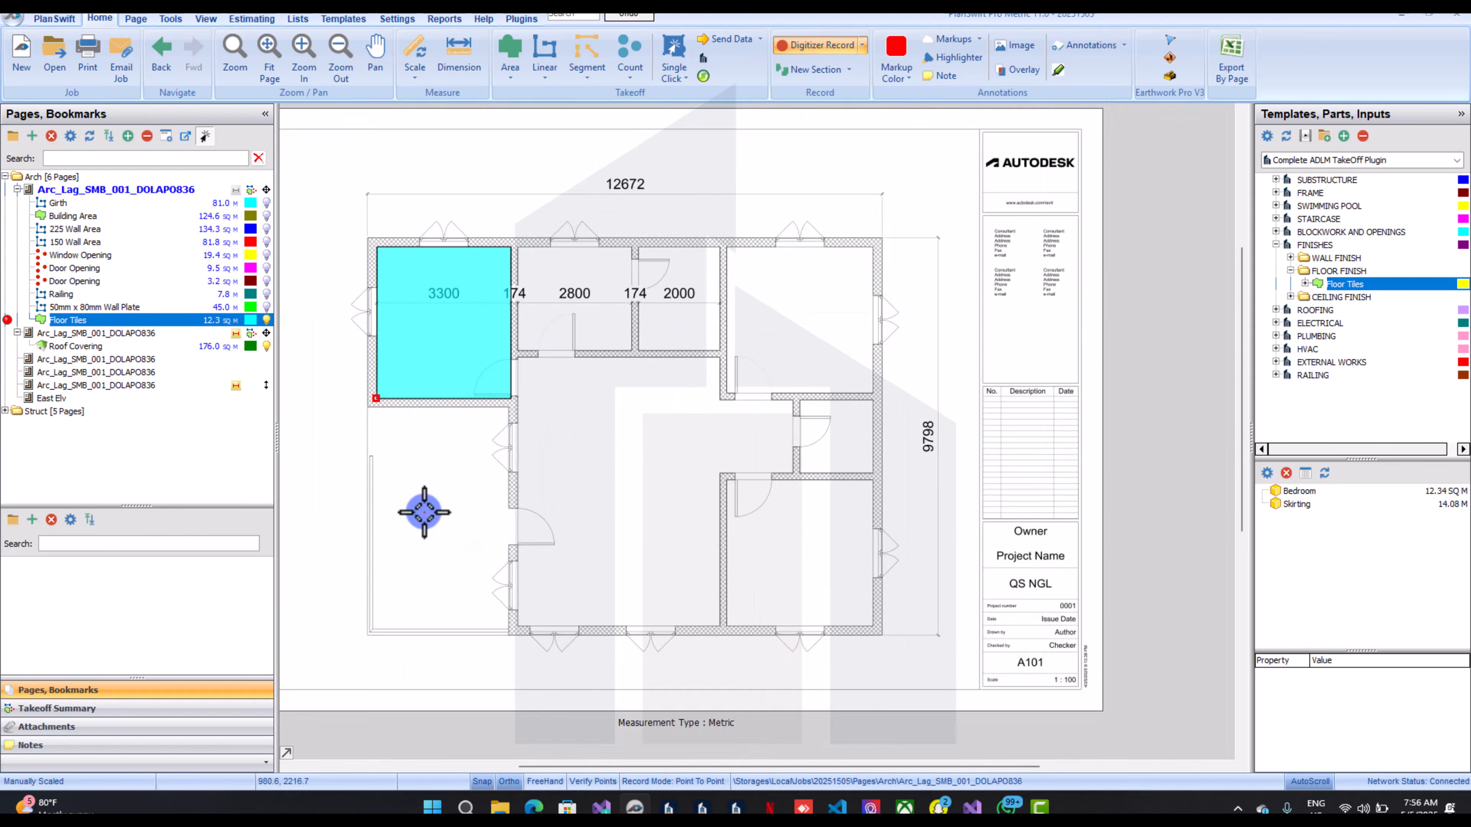
Trace the southeast bedroom's floor along its inner wall faces as another Bedroom tile area
scroll(713, 608, "up", 3)
left_click(734, 659)
left_click(733, 332)
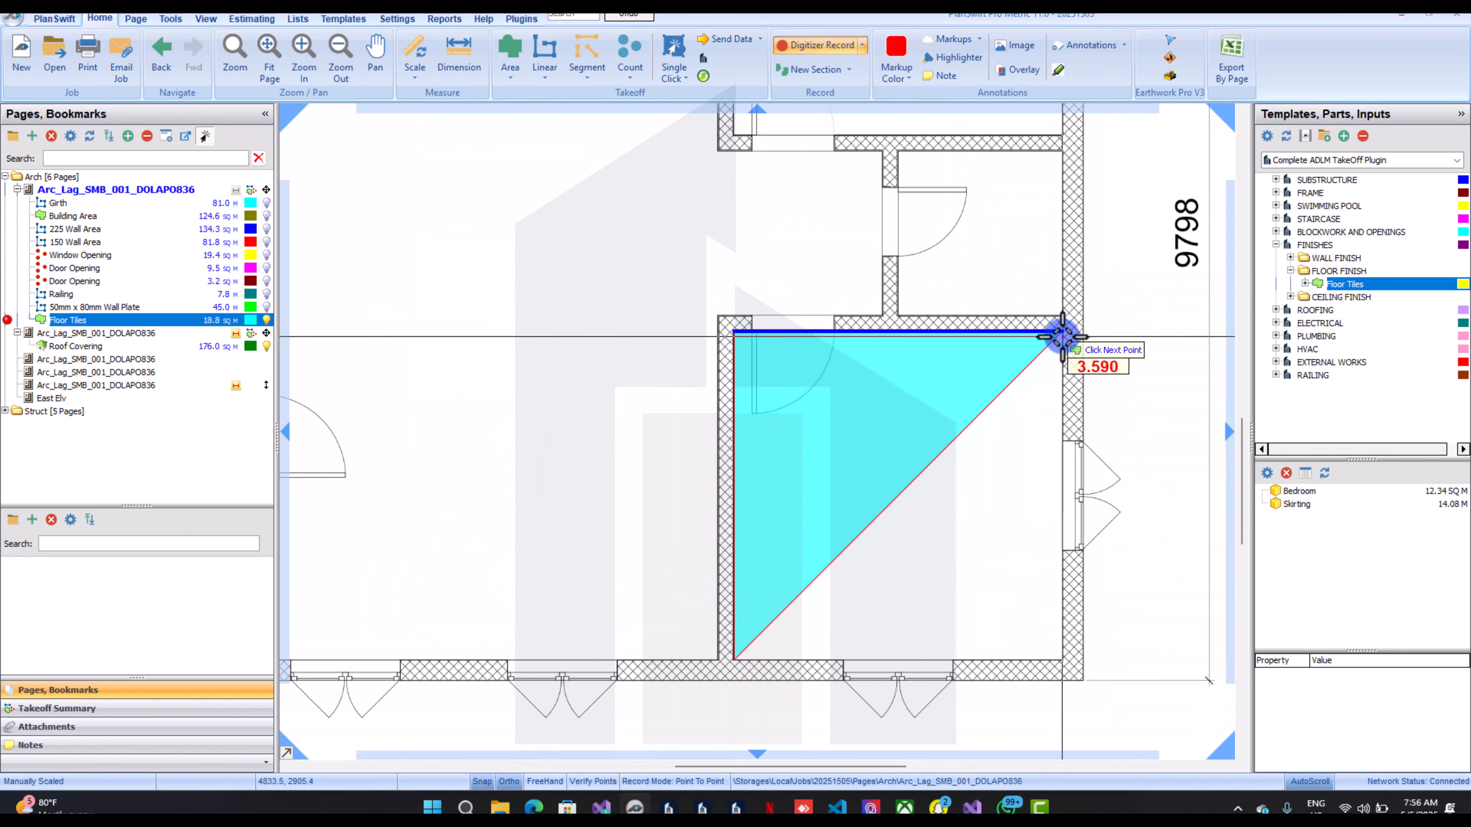
left_click(1062, 332)
left_click(1062, 659)
key("Return")
scroll(1062, 660, "down", 3)
Trace the northeast bedroom's floor along its inner wall faces and stop recording
left_click(1018, 256)
scroll(1077, 289, "up", 2)
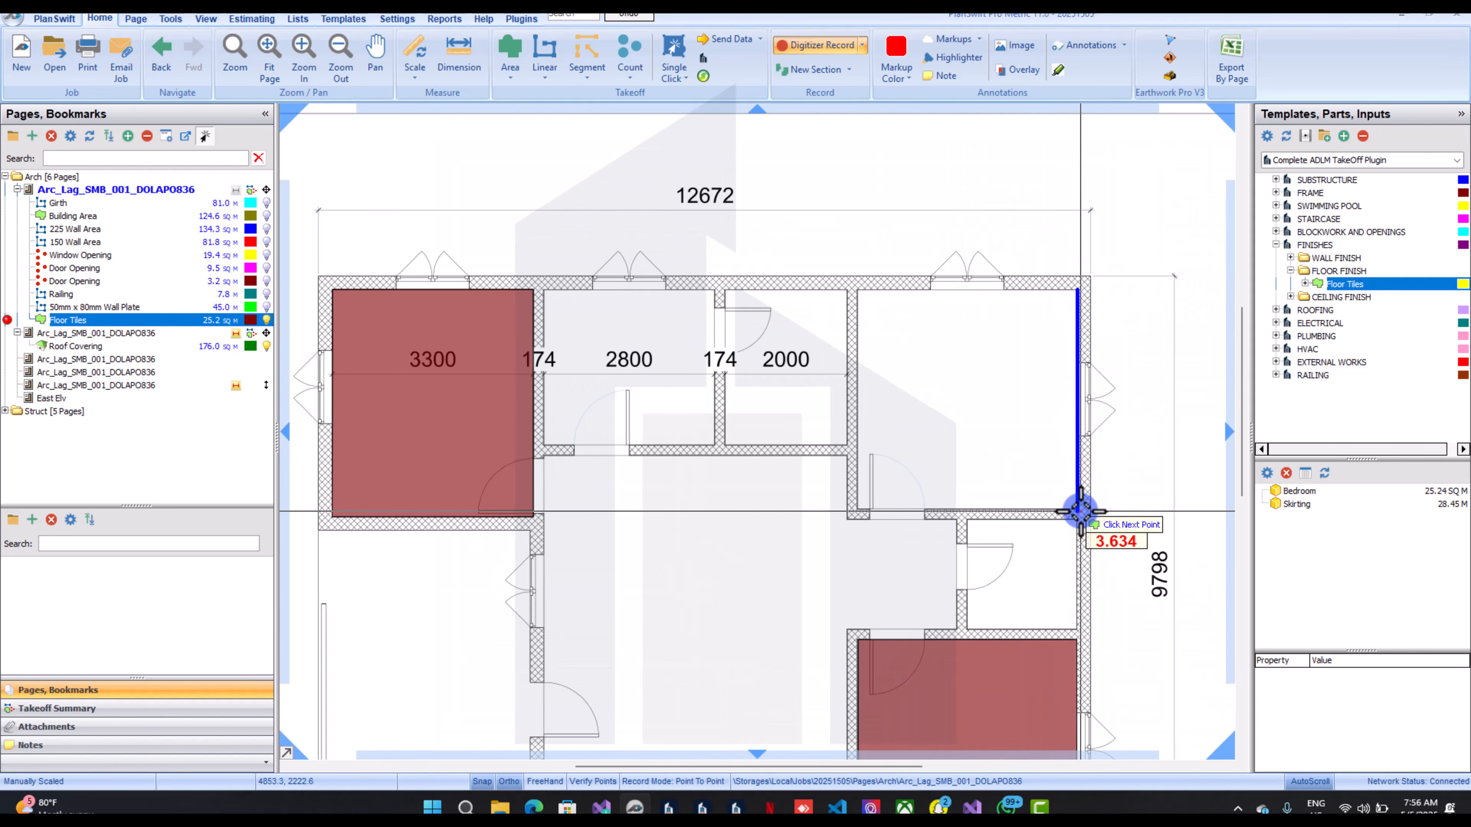
left_click(1077, 510)
left_click(858, 510)
left_click(861, 292)
key("Return")
scroll(862, 291, "down", 2)
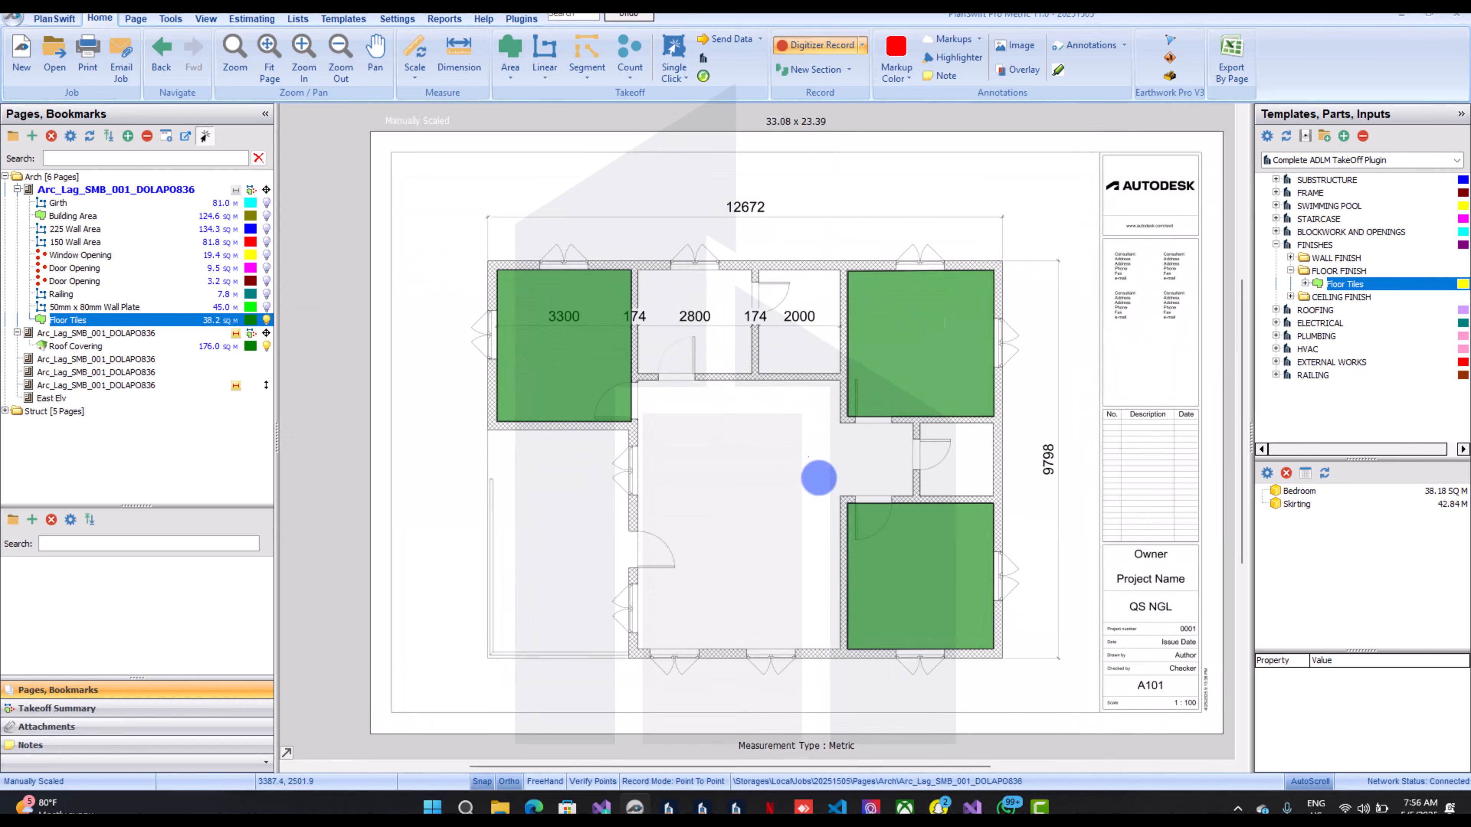
right_click(807, 434)
left_click(811, 465)
Start a Floor Tiles takeoff with finish name Living Room in the Finishes folder, beginning at the room's northwest corner
left_click(586, 366)
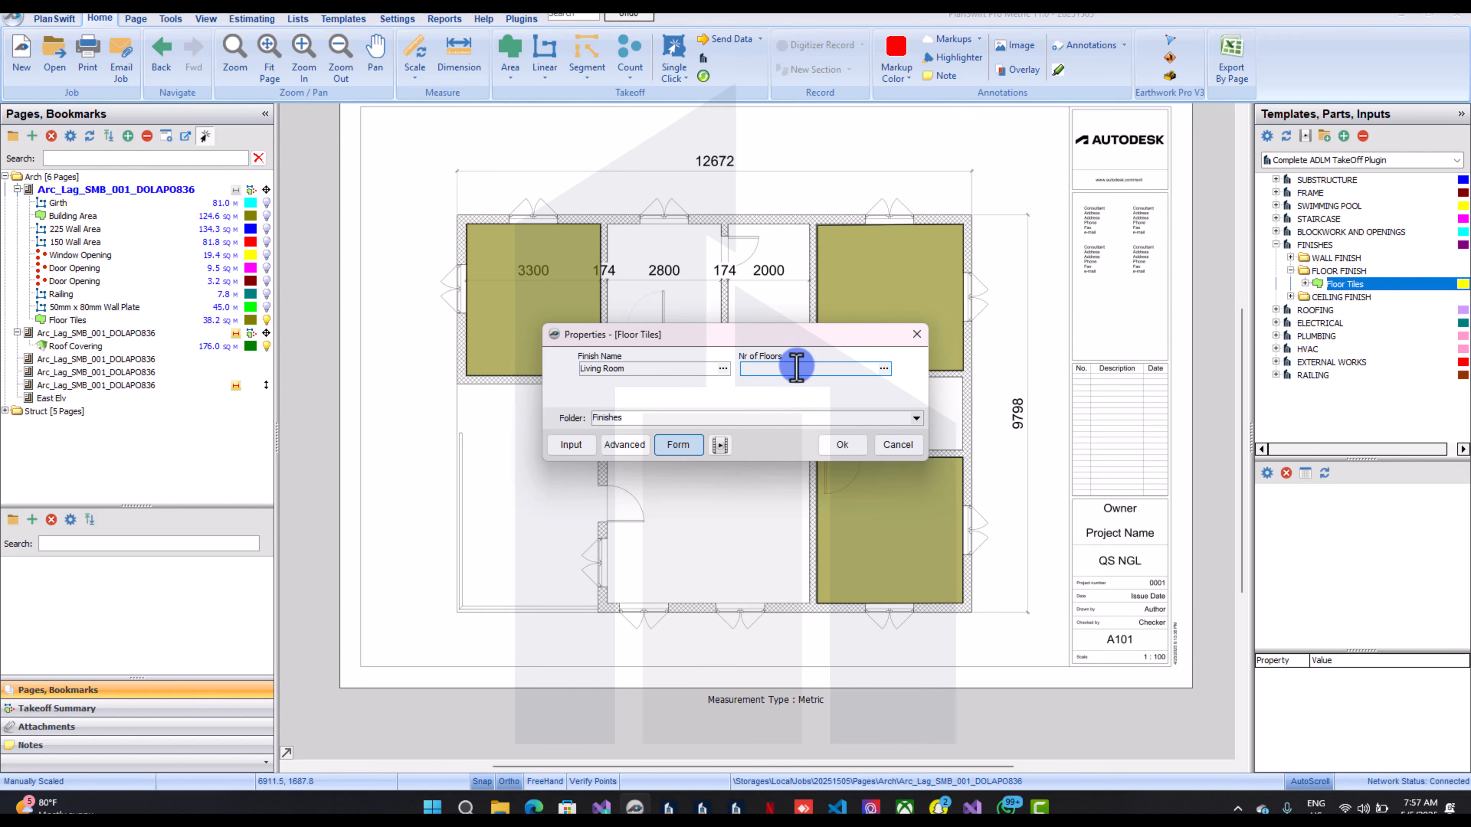
left_click(862, 448)
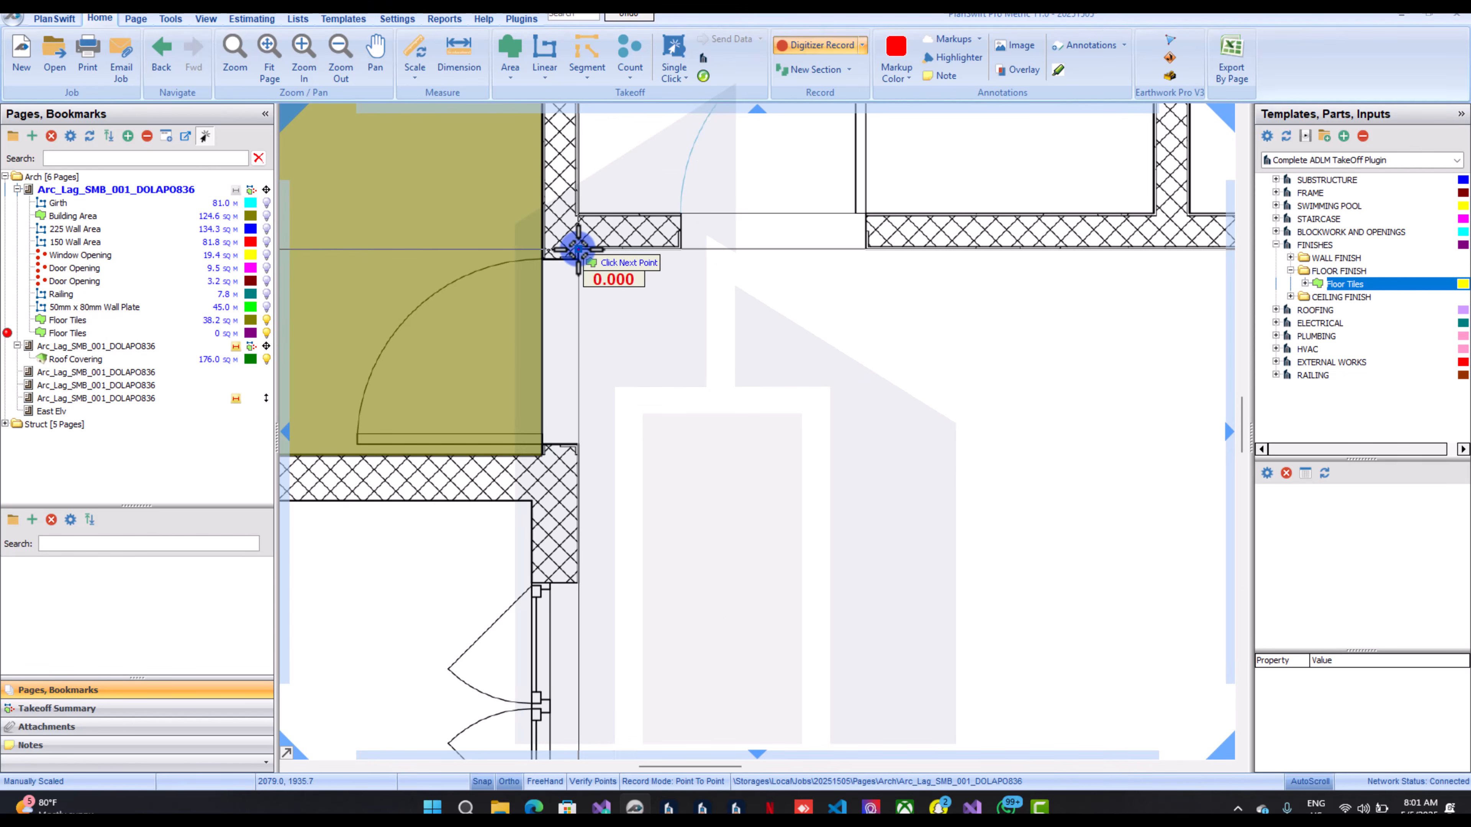
scroll(623, 313, "down", 3)
scroll(1093, 290, "up", 2)
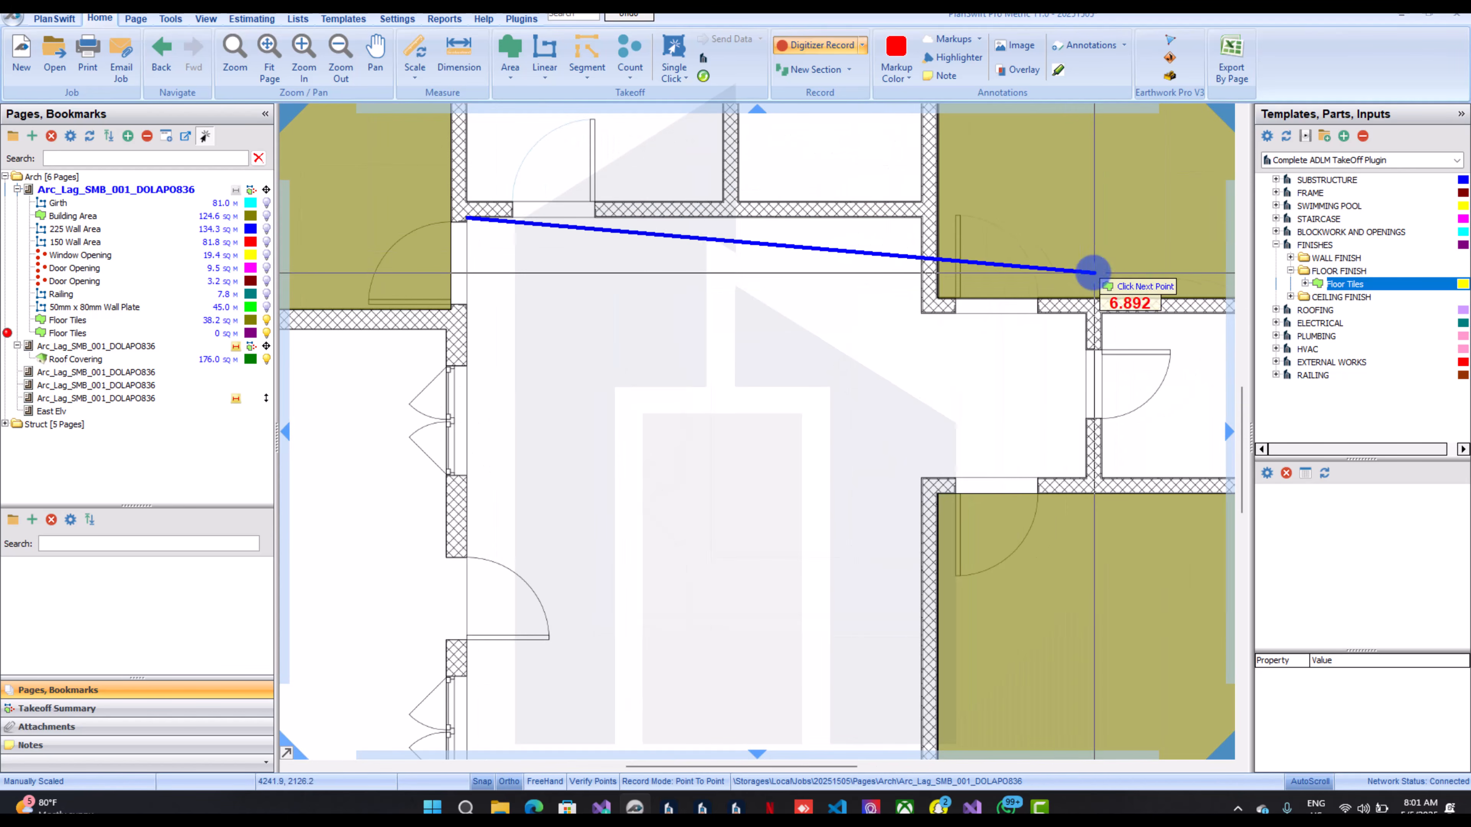
Trace the living room floor, including the passage extending east between the bedrooms, and stop recording
left_click(922, 220)
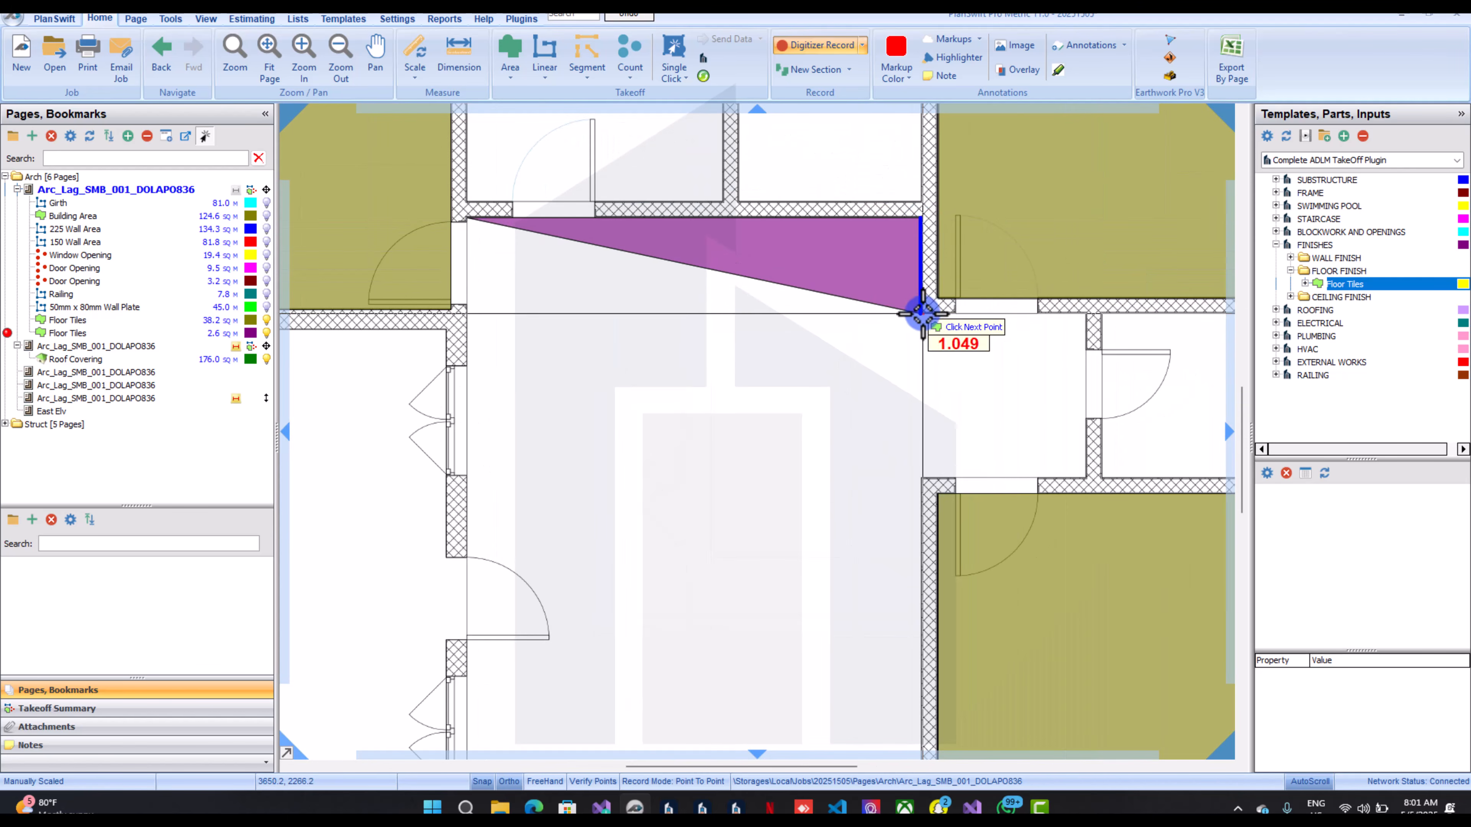
left_click(921, 313)
left_click(1085, 314)
left_click(1086, 475)
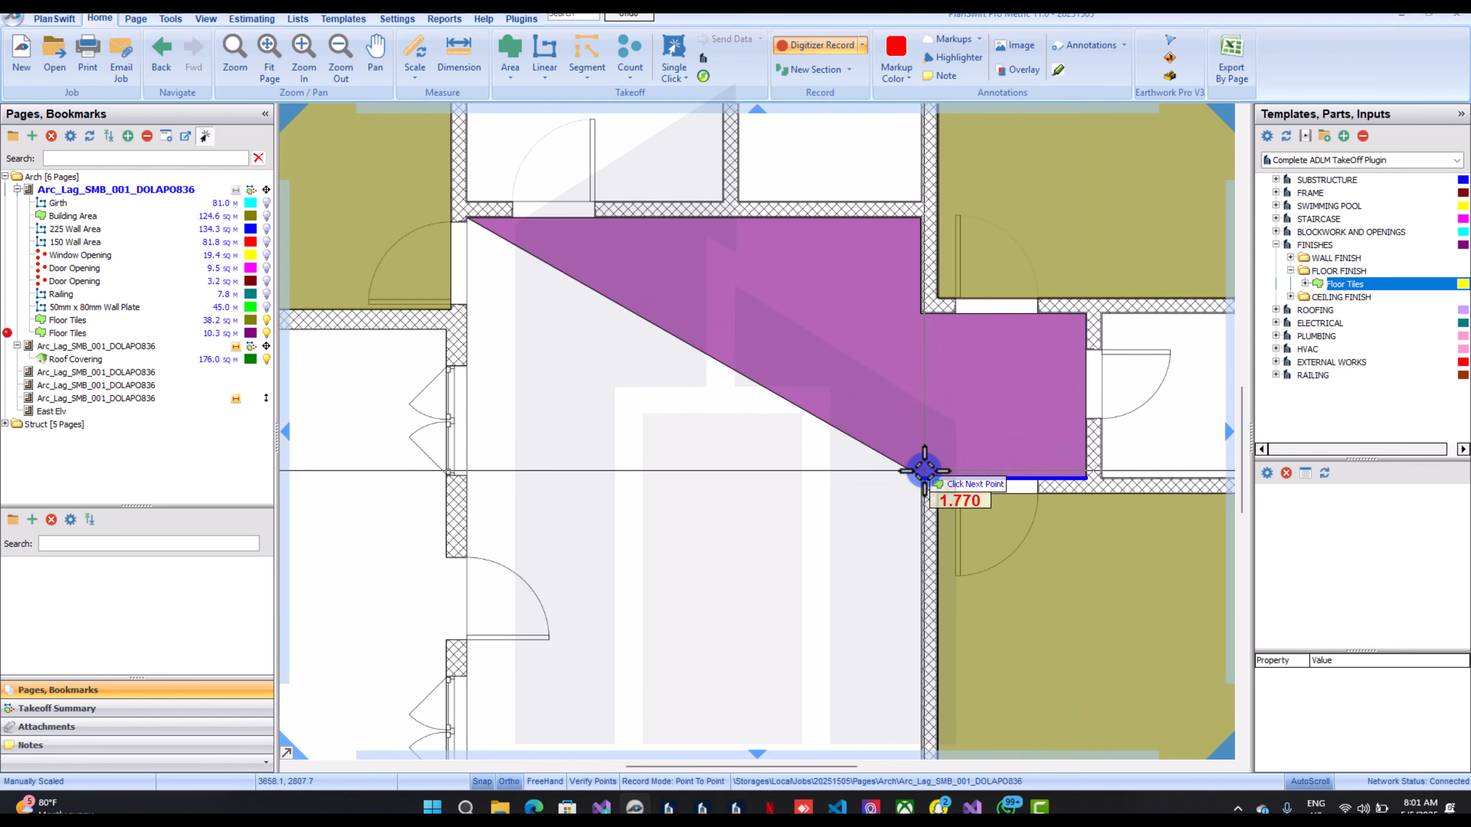
left_click(921, 471)
left_click(881, 605)
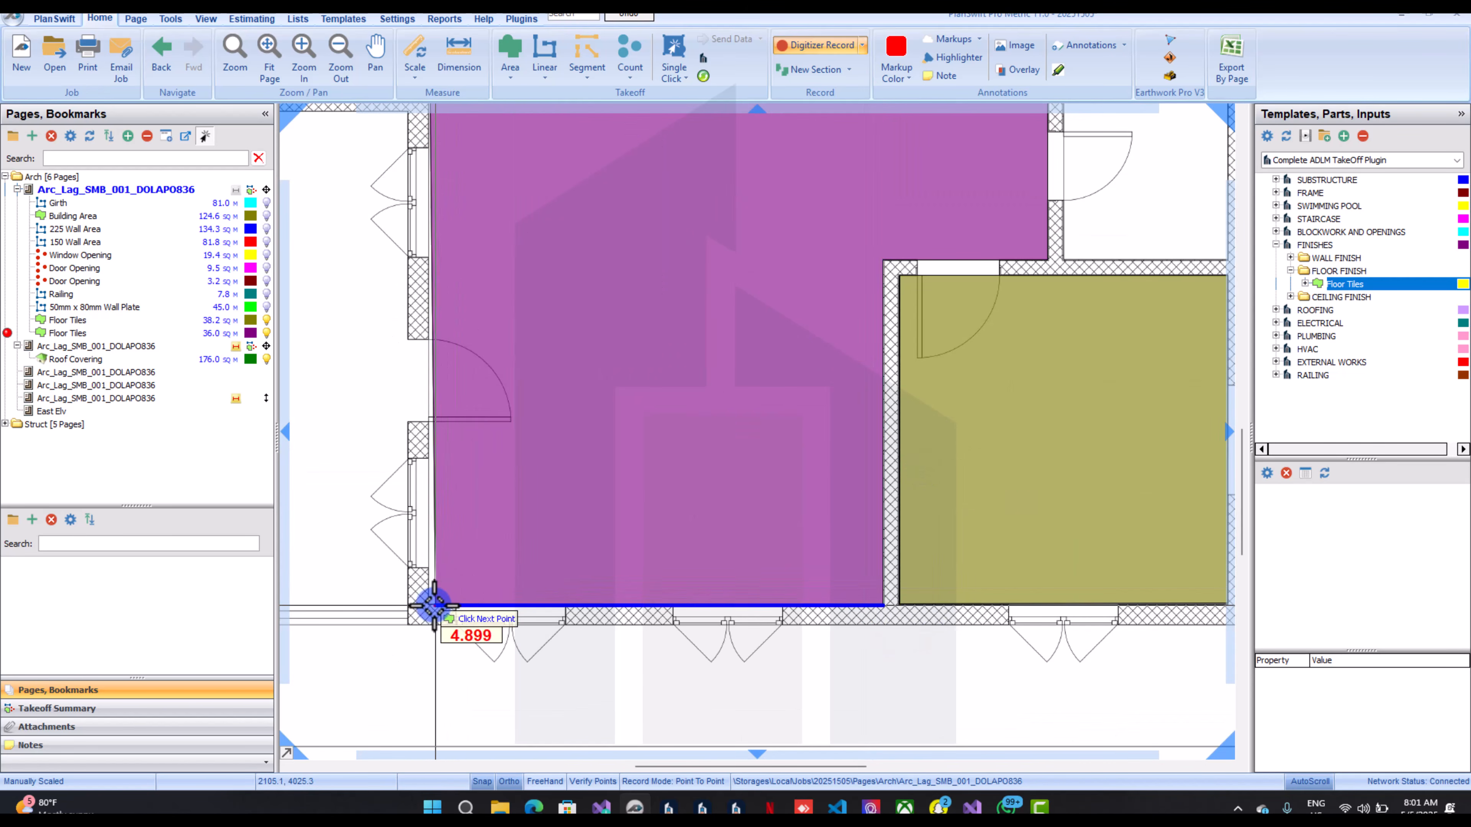
left_click(427, 606)
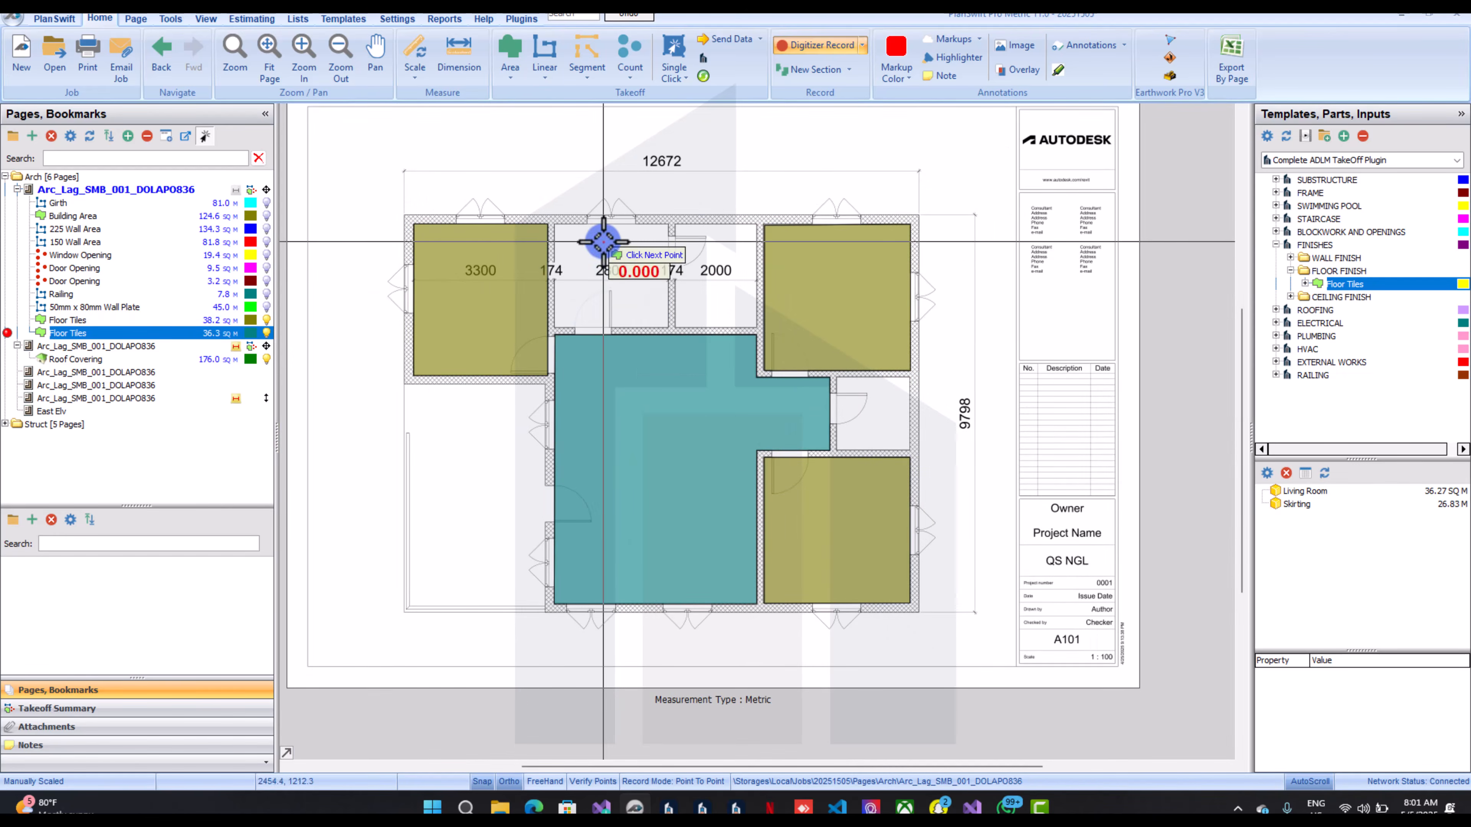
scroll(615, 275, "up", 1)
right_click(615, 274)
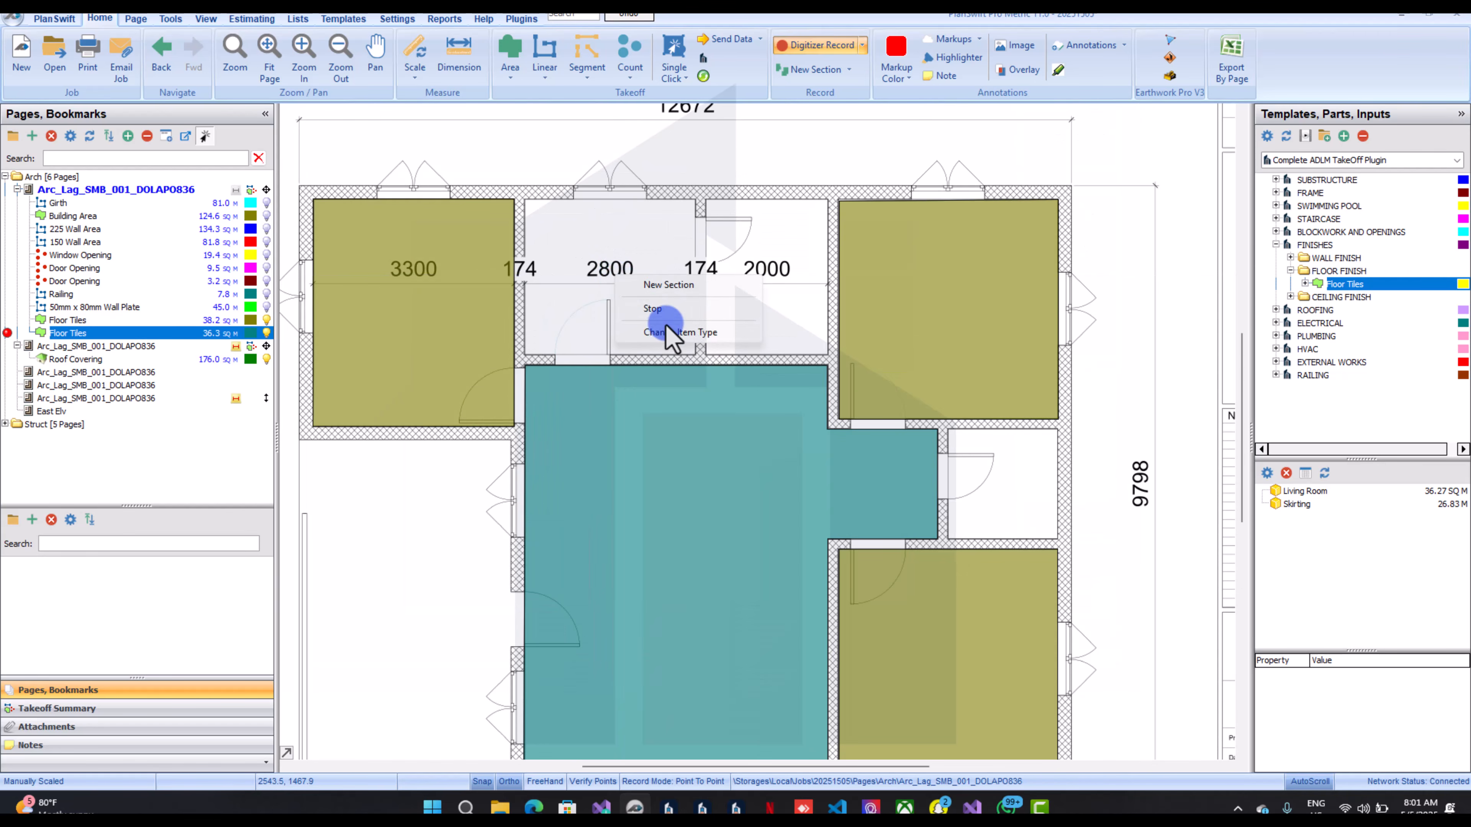
left_click(666, 326)
Start a Floor Tiles takeoff with finish name Kit & Store and 1 floor in the Finishes folder
left_click(1277, 268)
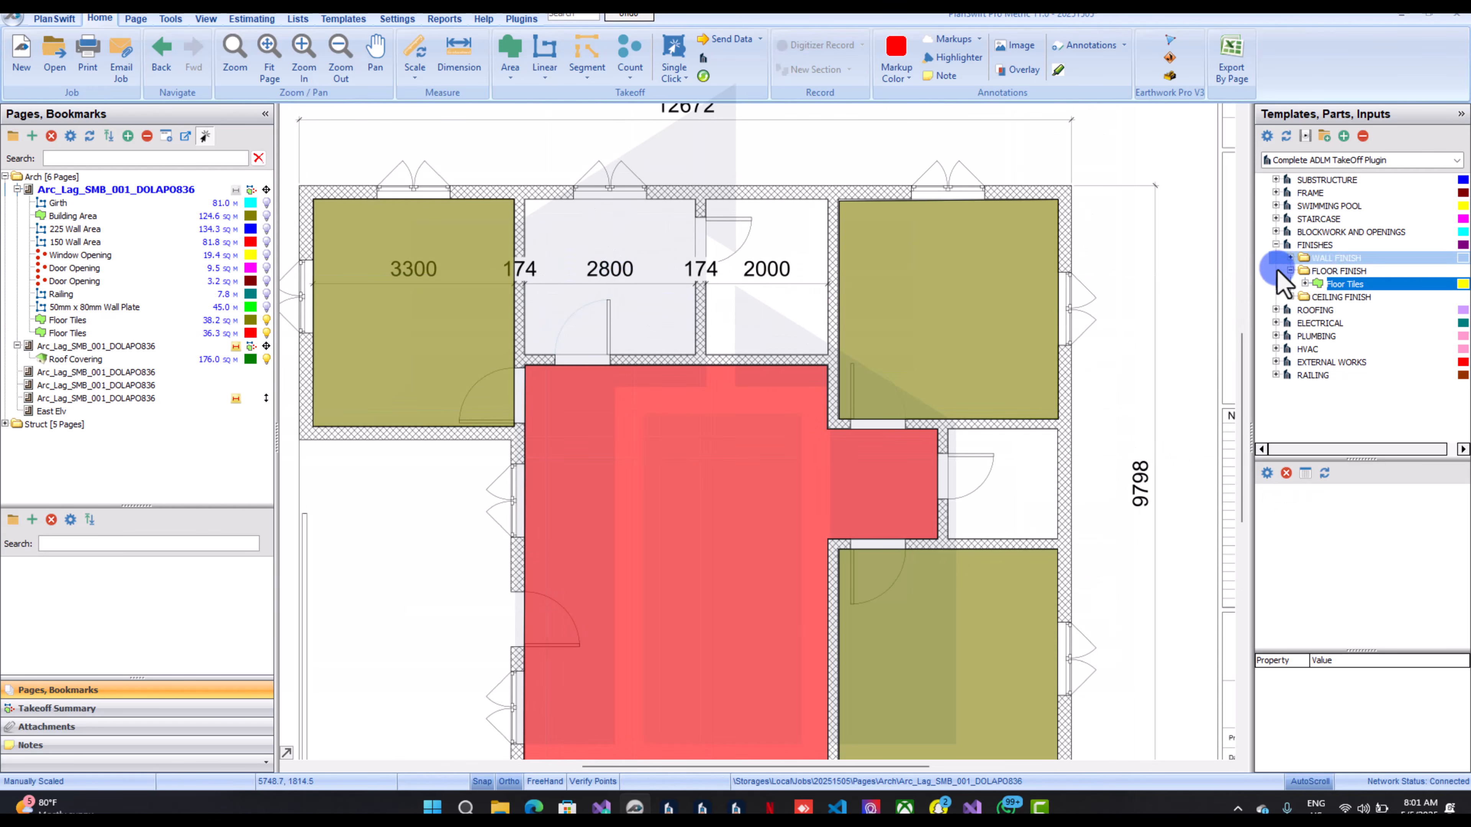
mouse_move(1263, 283)
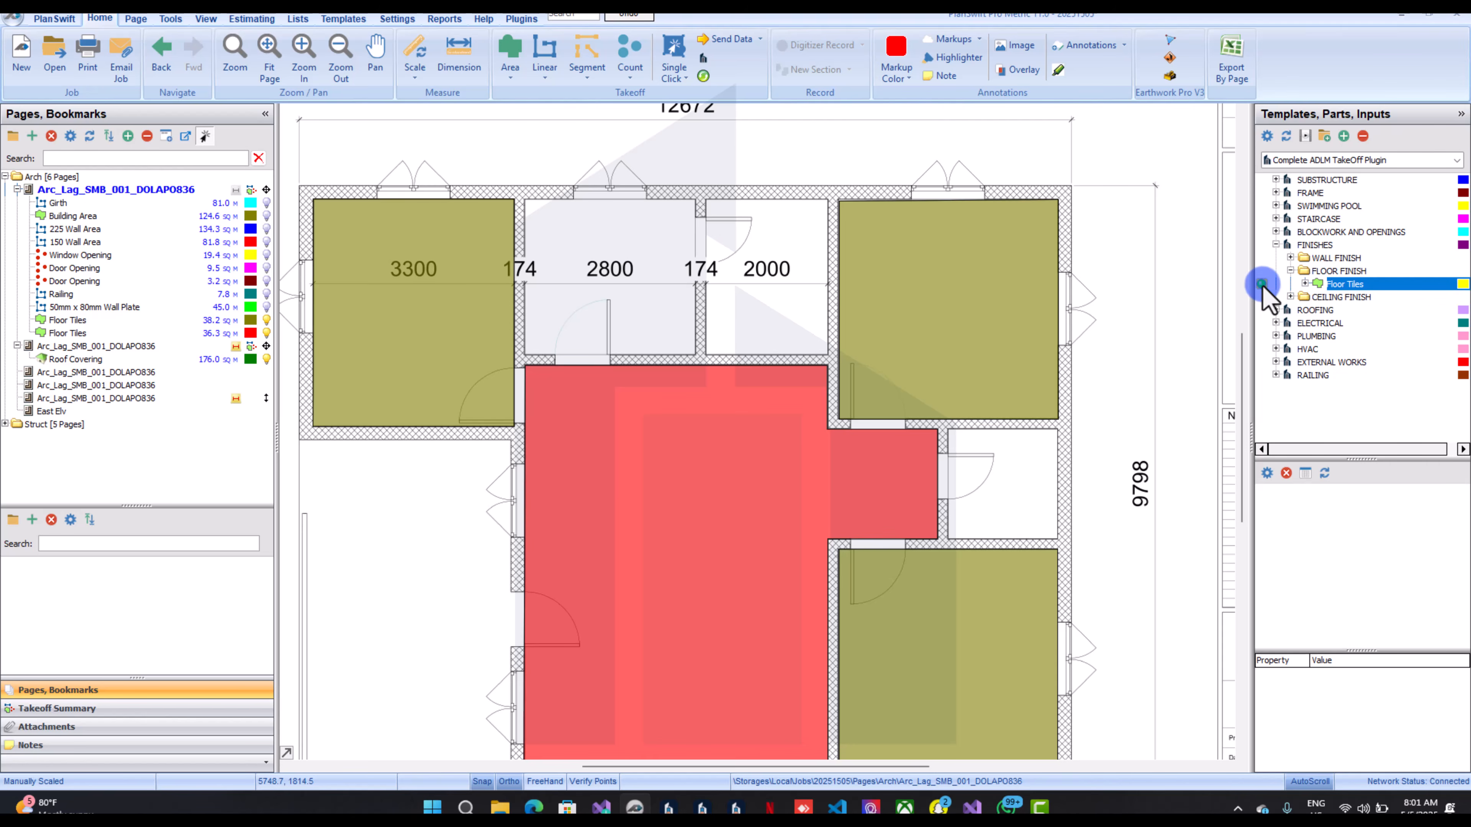
left_click(1263, 284)
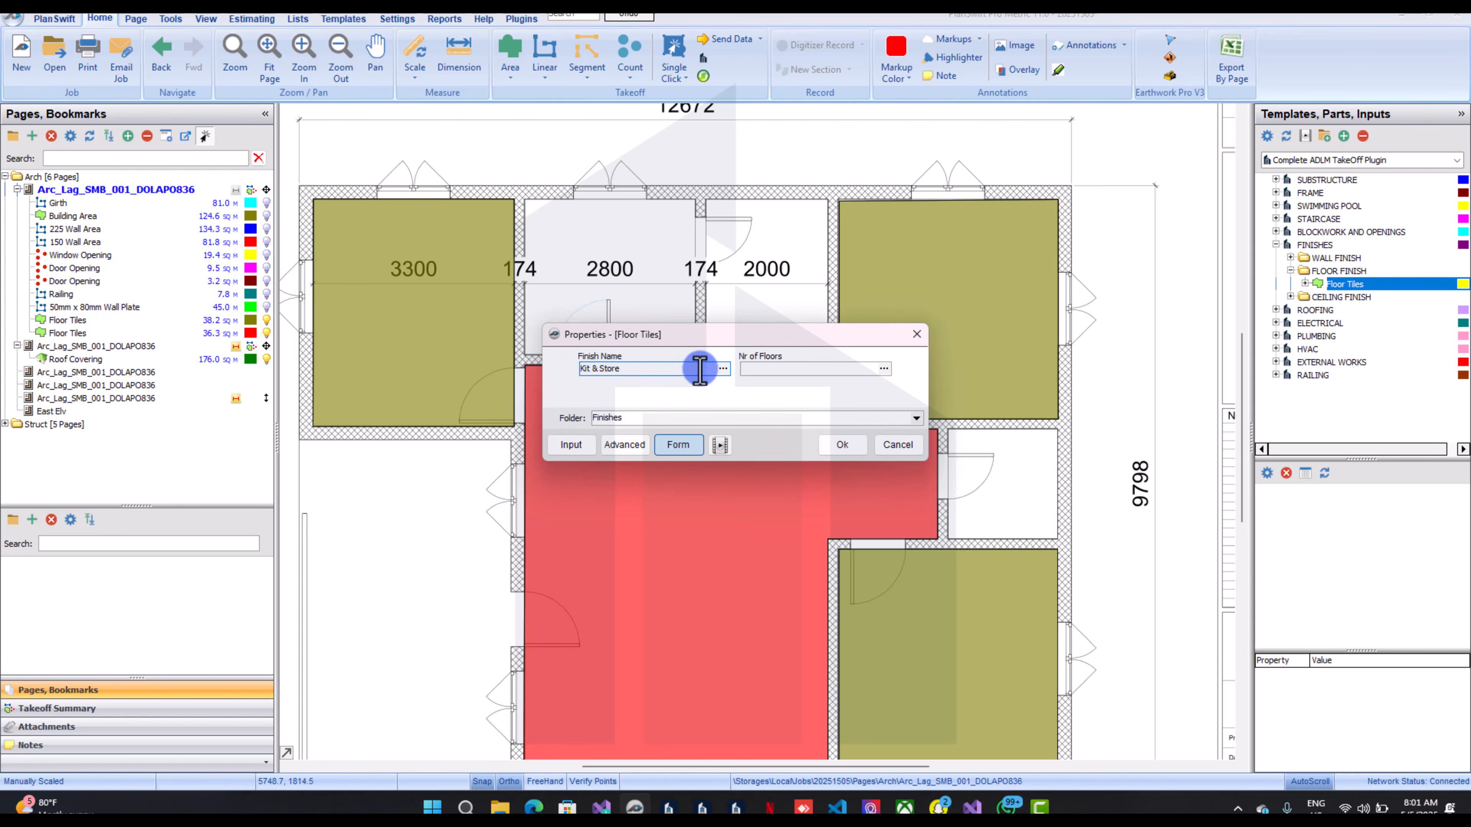
left_click(759, 366)
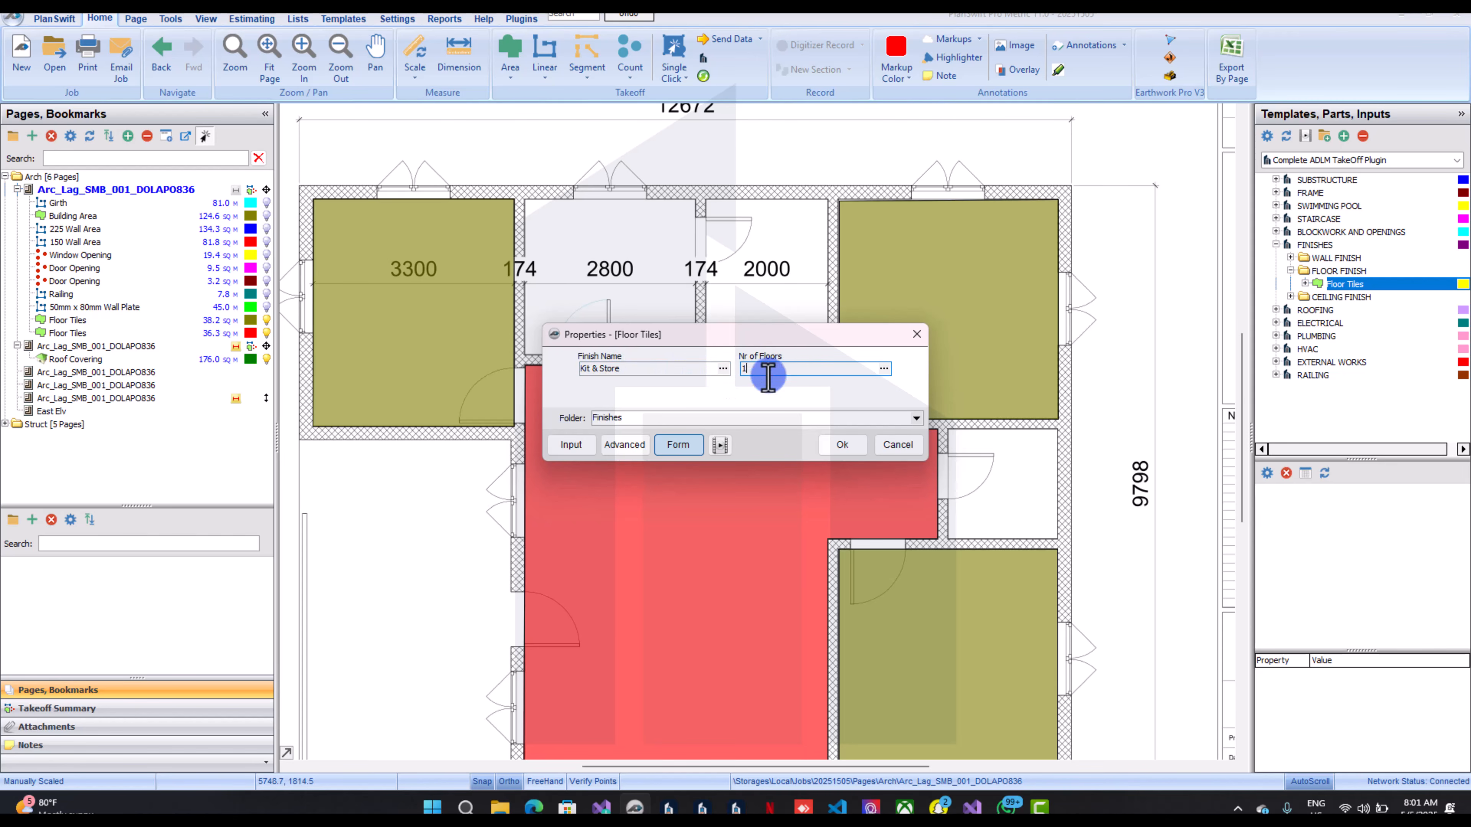
left_click(847, 449)
Trace the kitchen floor, the 2800-wide room north of the living room, along its inner wall faces
scroll(761, 279, "up", 5)
left_click(808, 236)
scroll(806, 236, "down", 4)
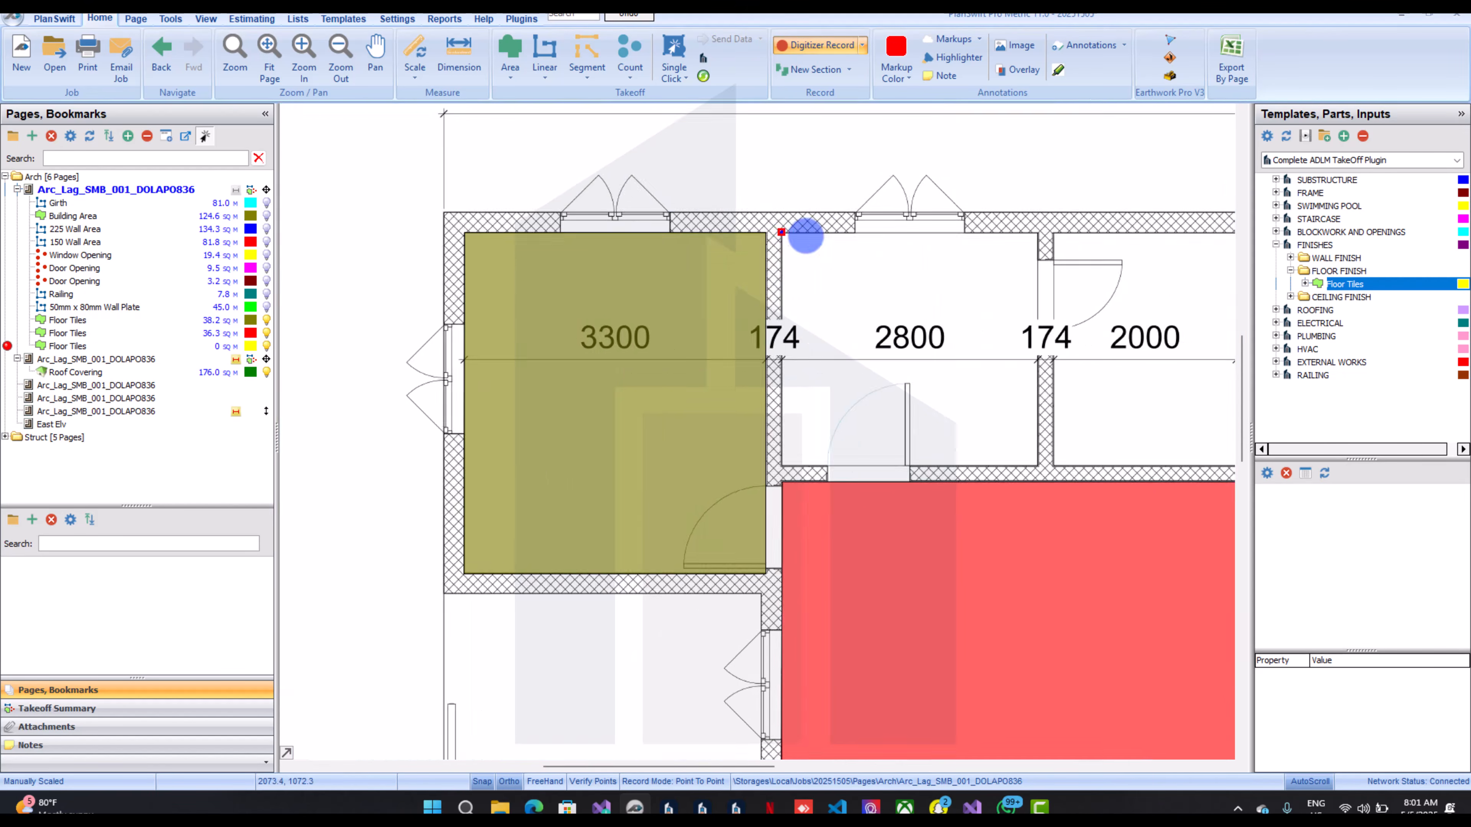
scroll(806, 236, "down", 2)
scroll(909, 239, "up", 4)
left_click(973, 217)
scroll(974, 217, "down", 4)
scroll(992, 326, "up", 2)
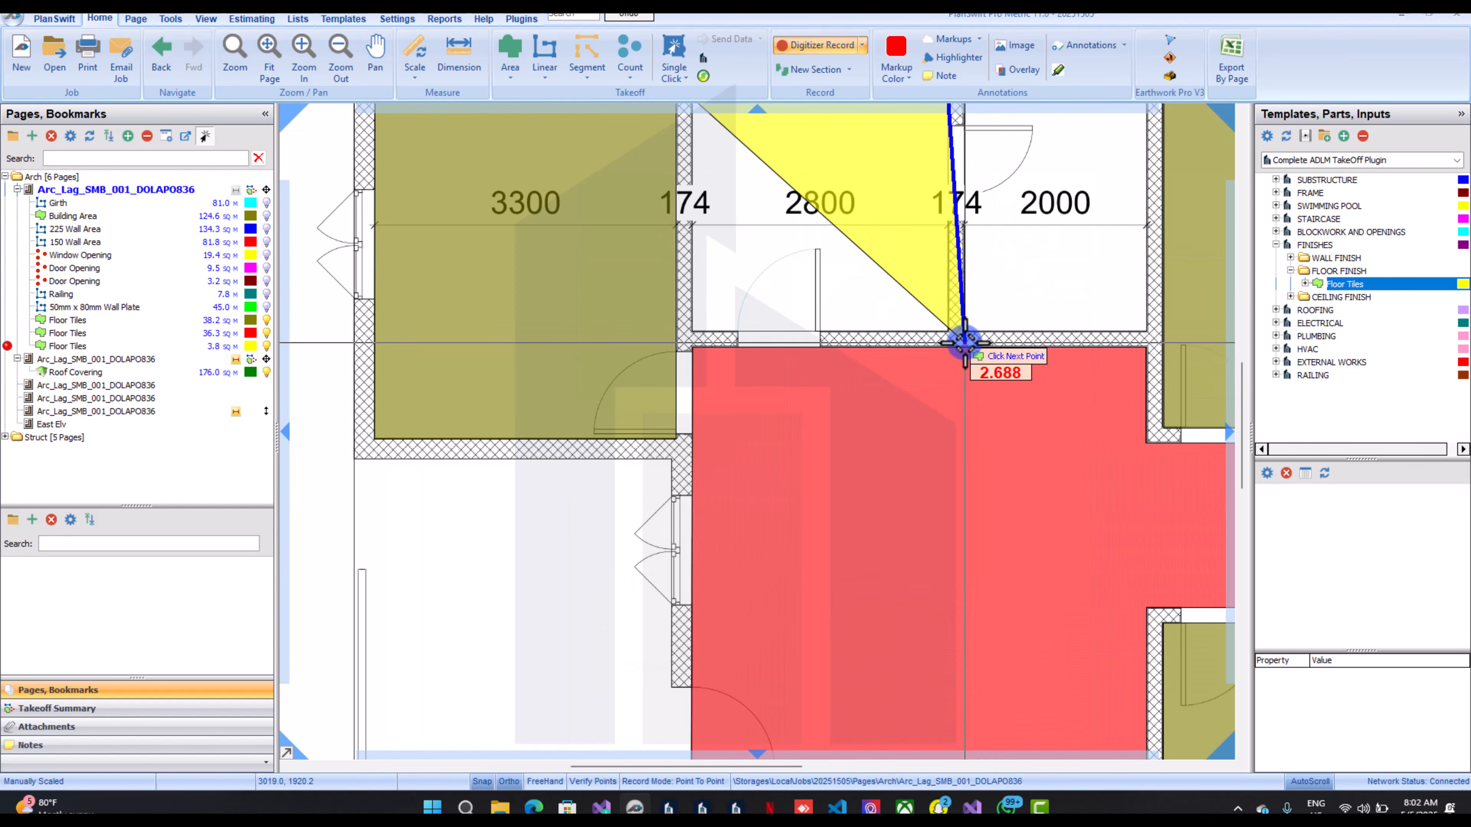
left_click(951, 332)
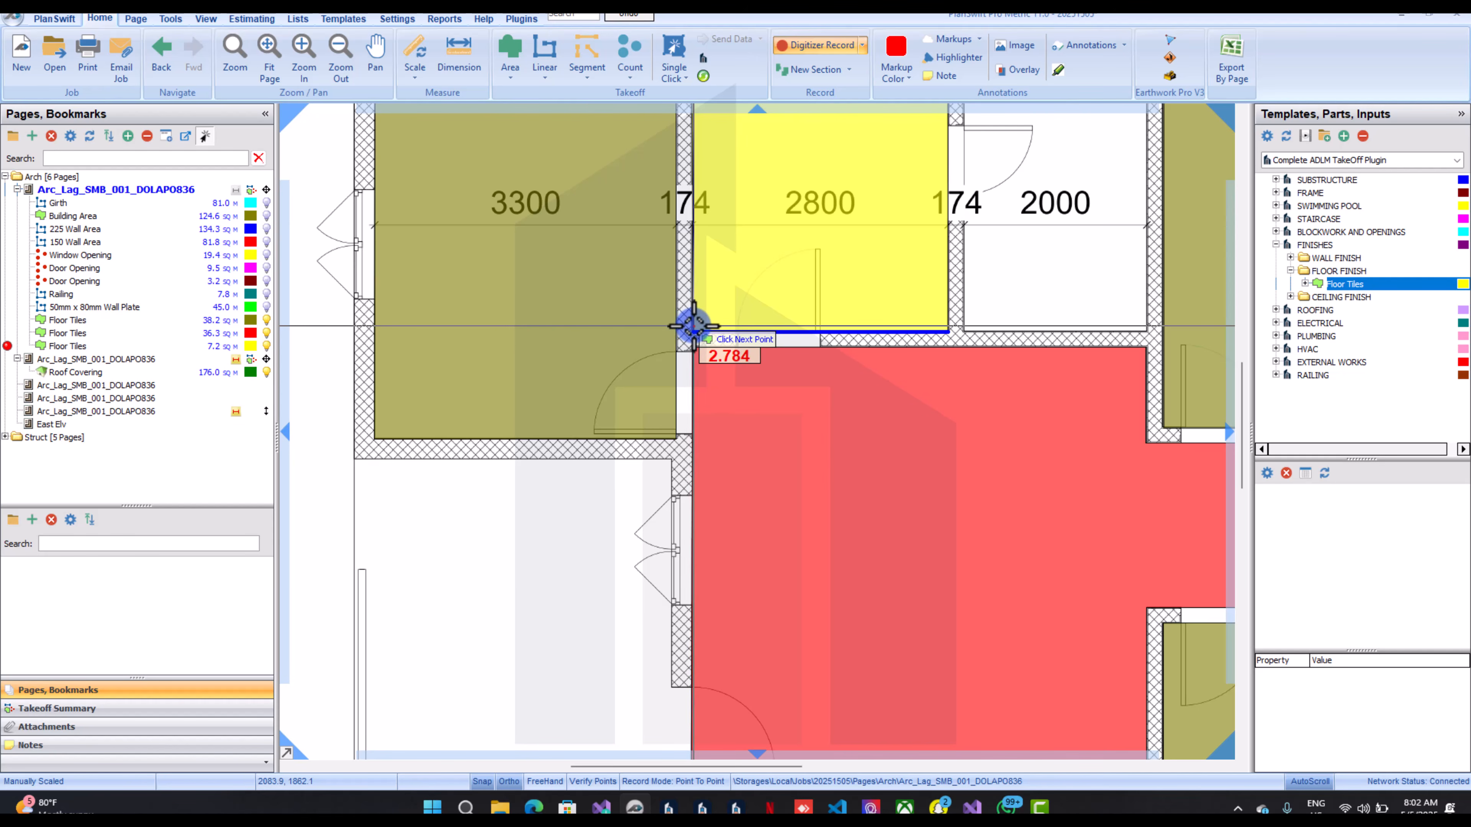
scroll(694, 325, "up", 2)
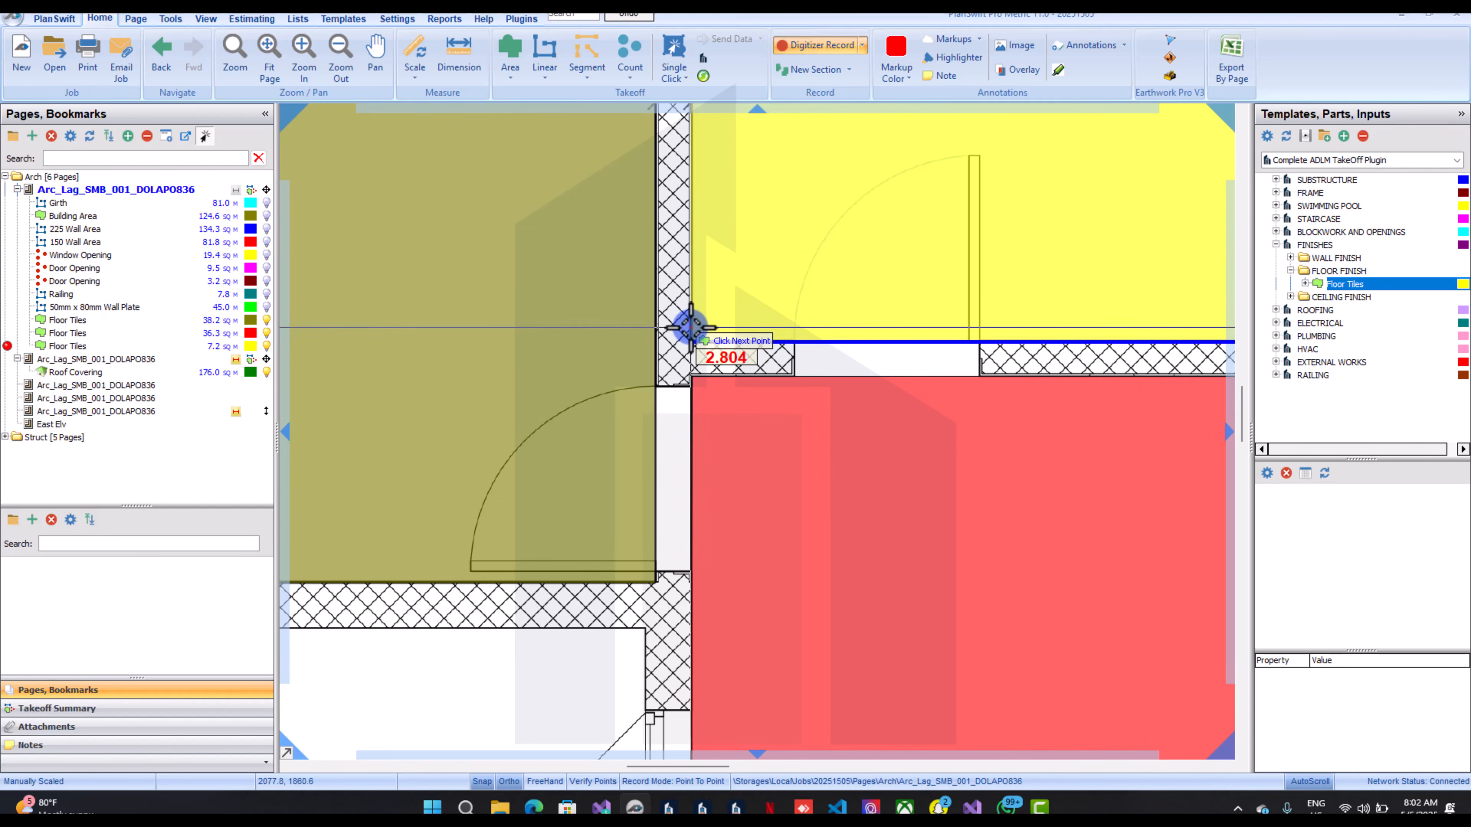
double_click(689, 330)
scroll(689, 336, "down", 4)
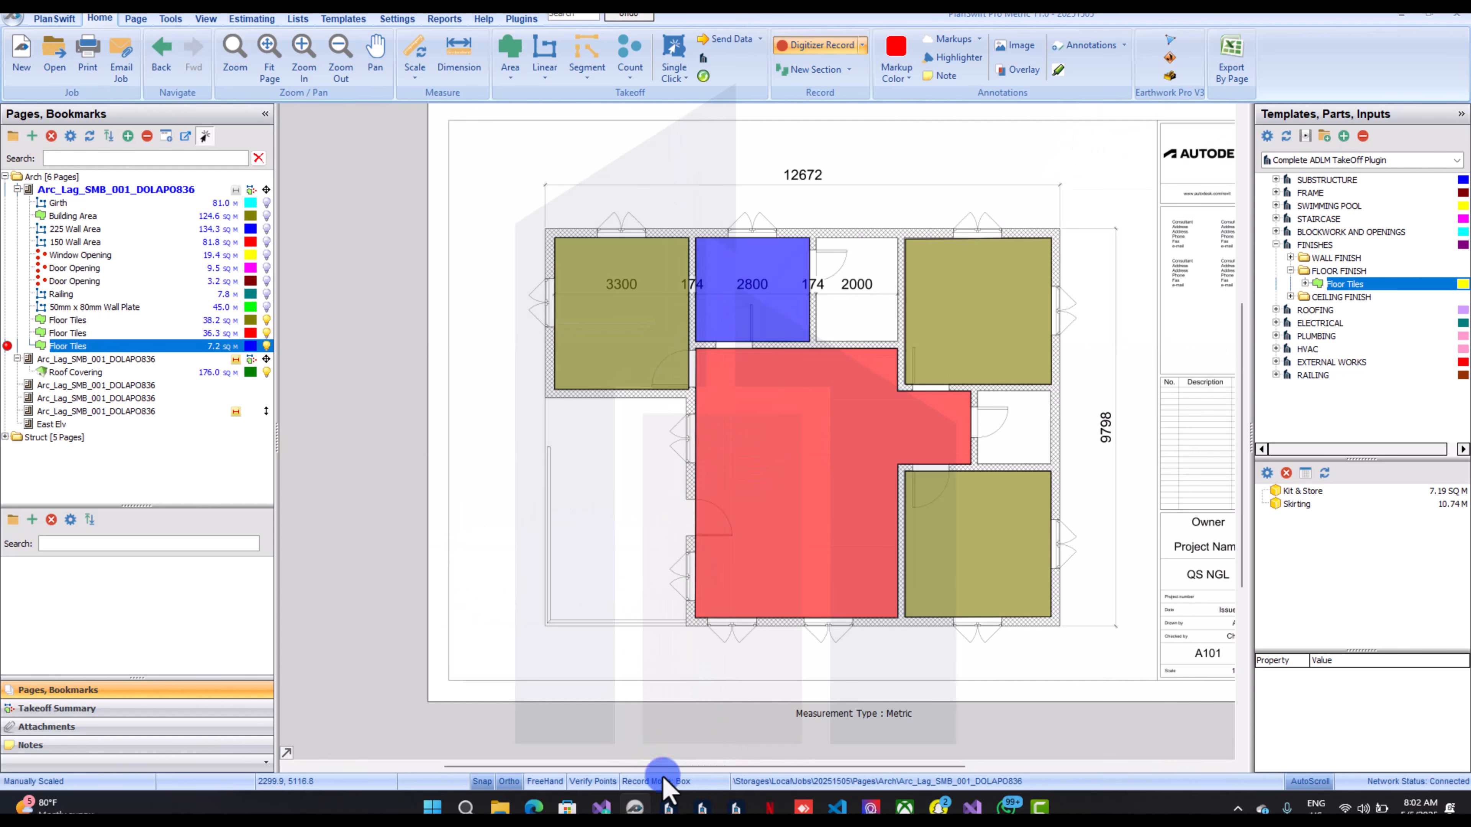
Add the 2000-wide store's floor in Box record mode, from its northeast to its southwest inner corner
scroll(959, 275, "up", 2)
scroll(837, 240, "up", 2)
left_click(746, 156)
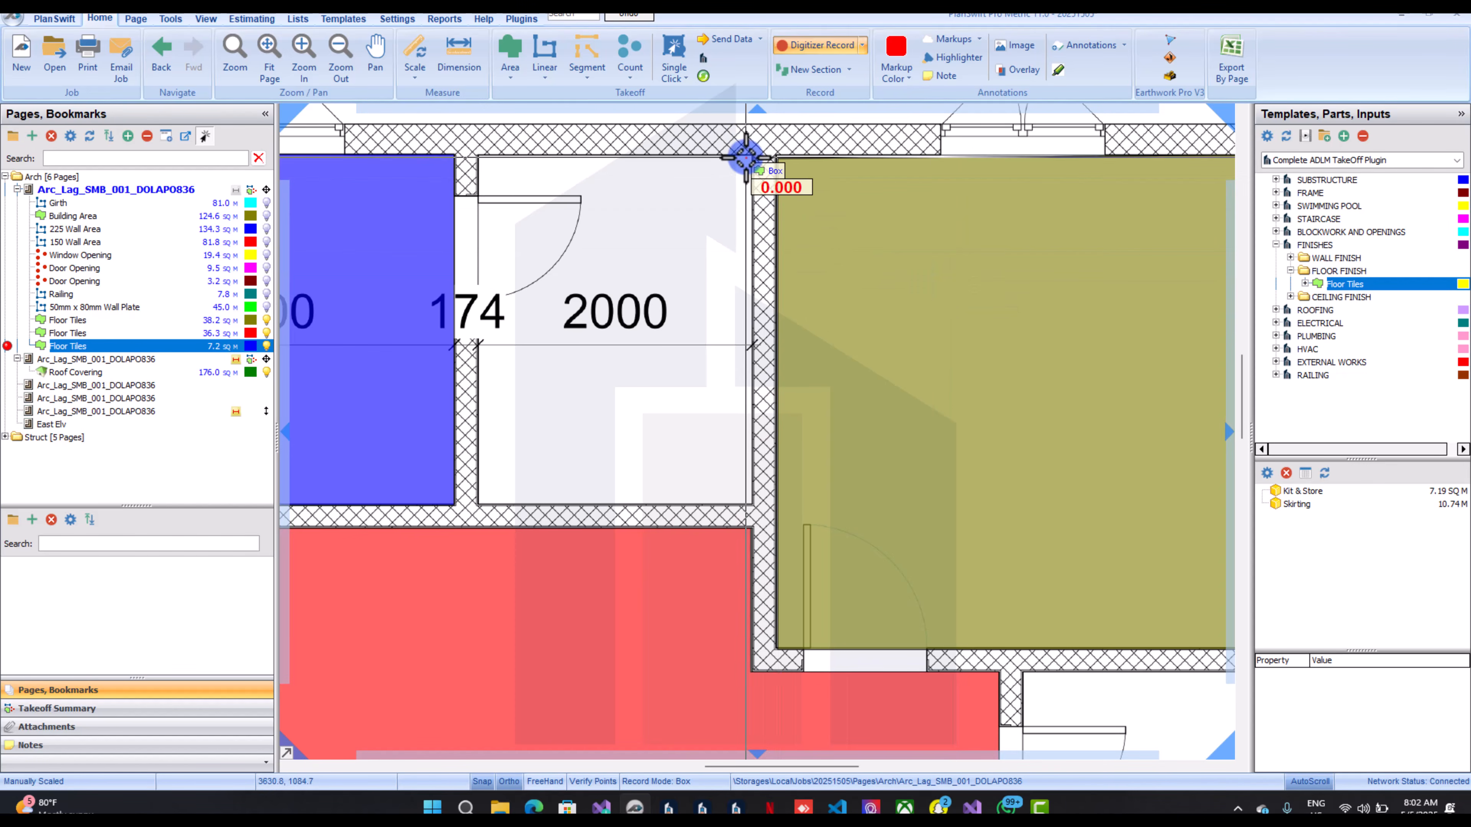
left_click(645, 266)
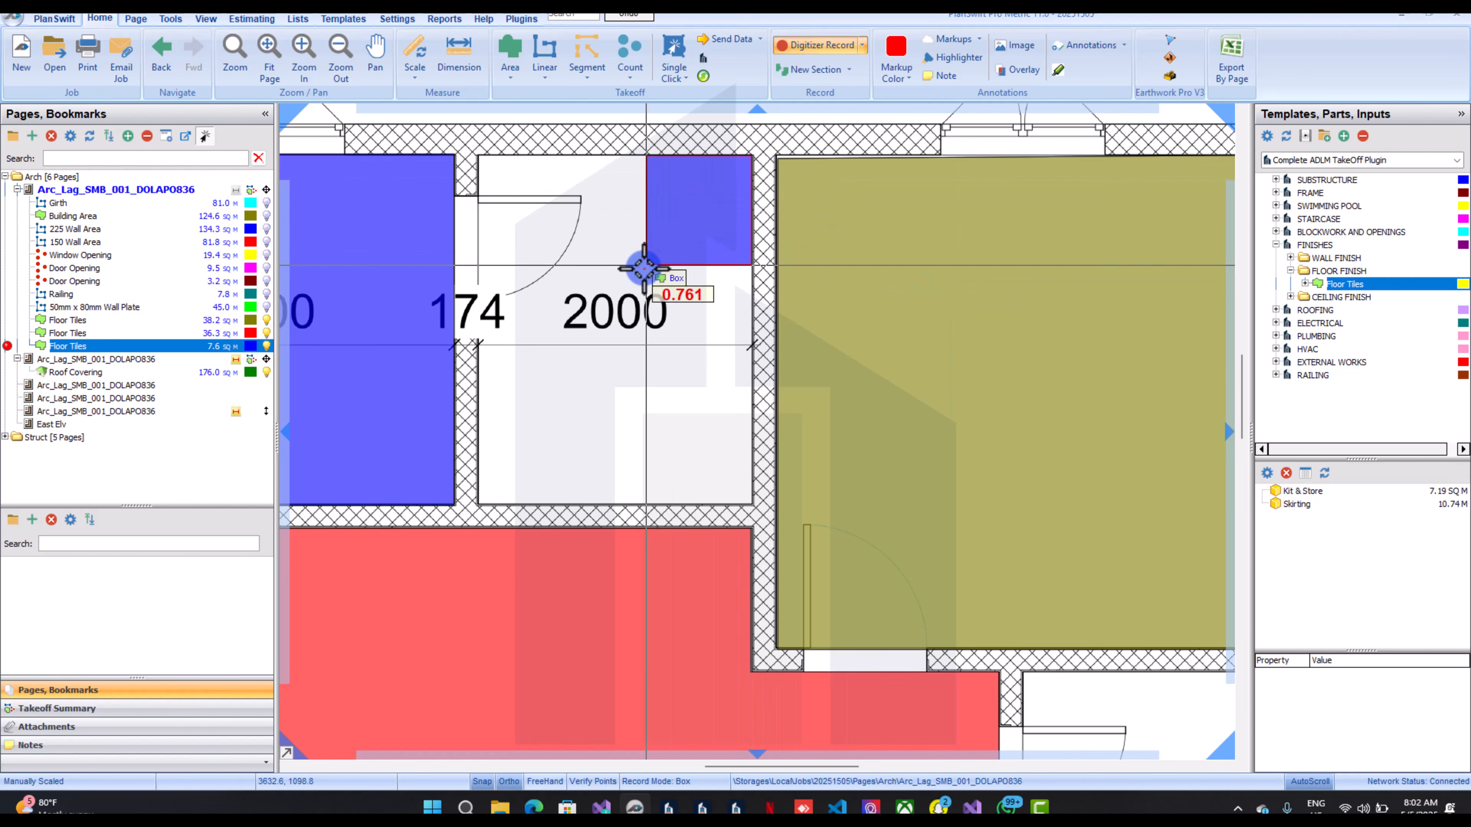
left_click(479, 505)
scroll(478, 501, "down", 3)
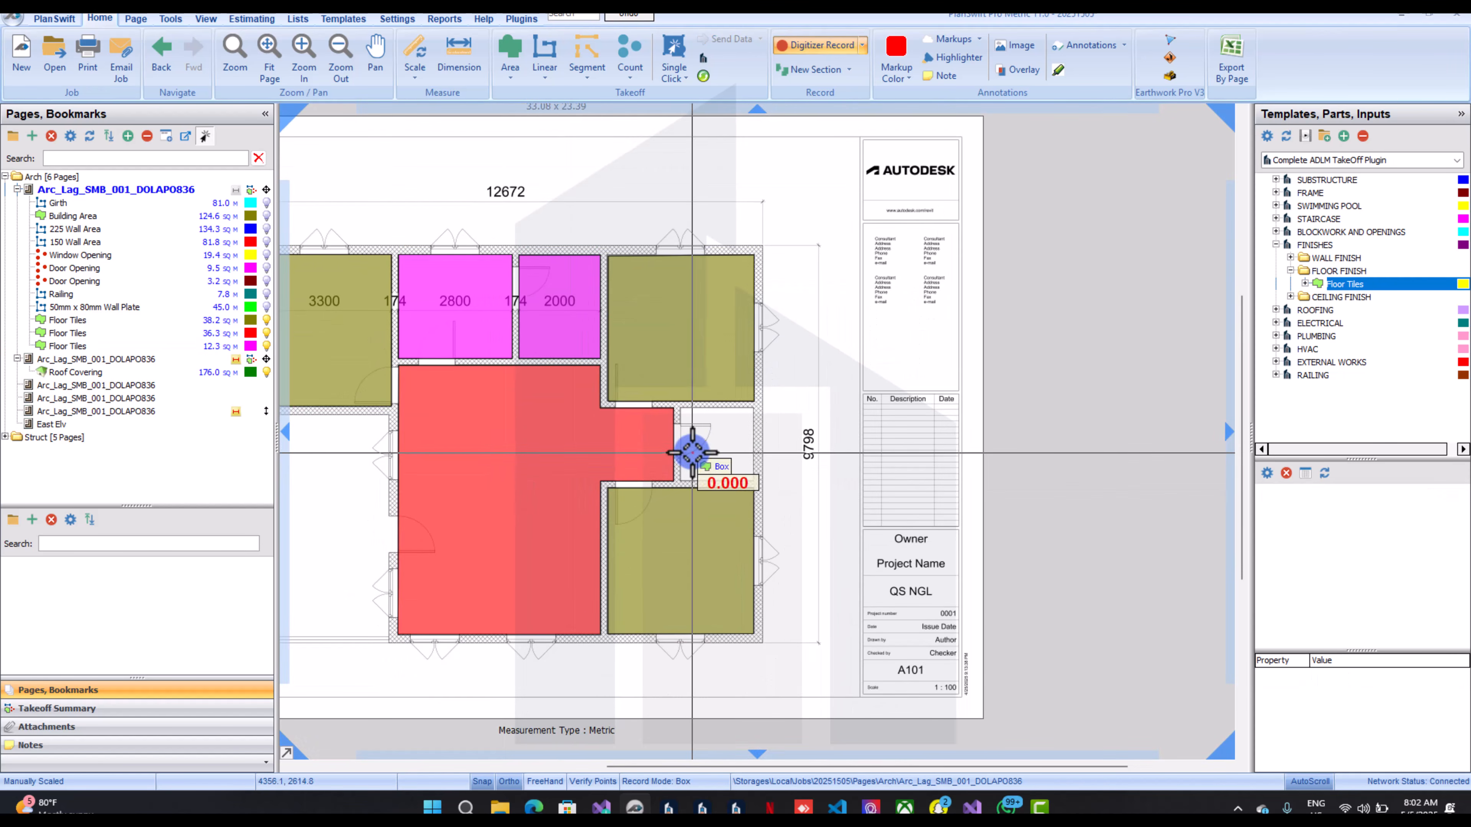
Start a Floor Tiles takeoff with finish name Toilet area in the Finishes folder
left_click_drag(699, 454, 955, 458)
left_click_drag(720, 450, 682, 439)
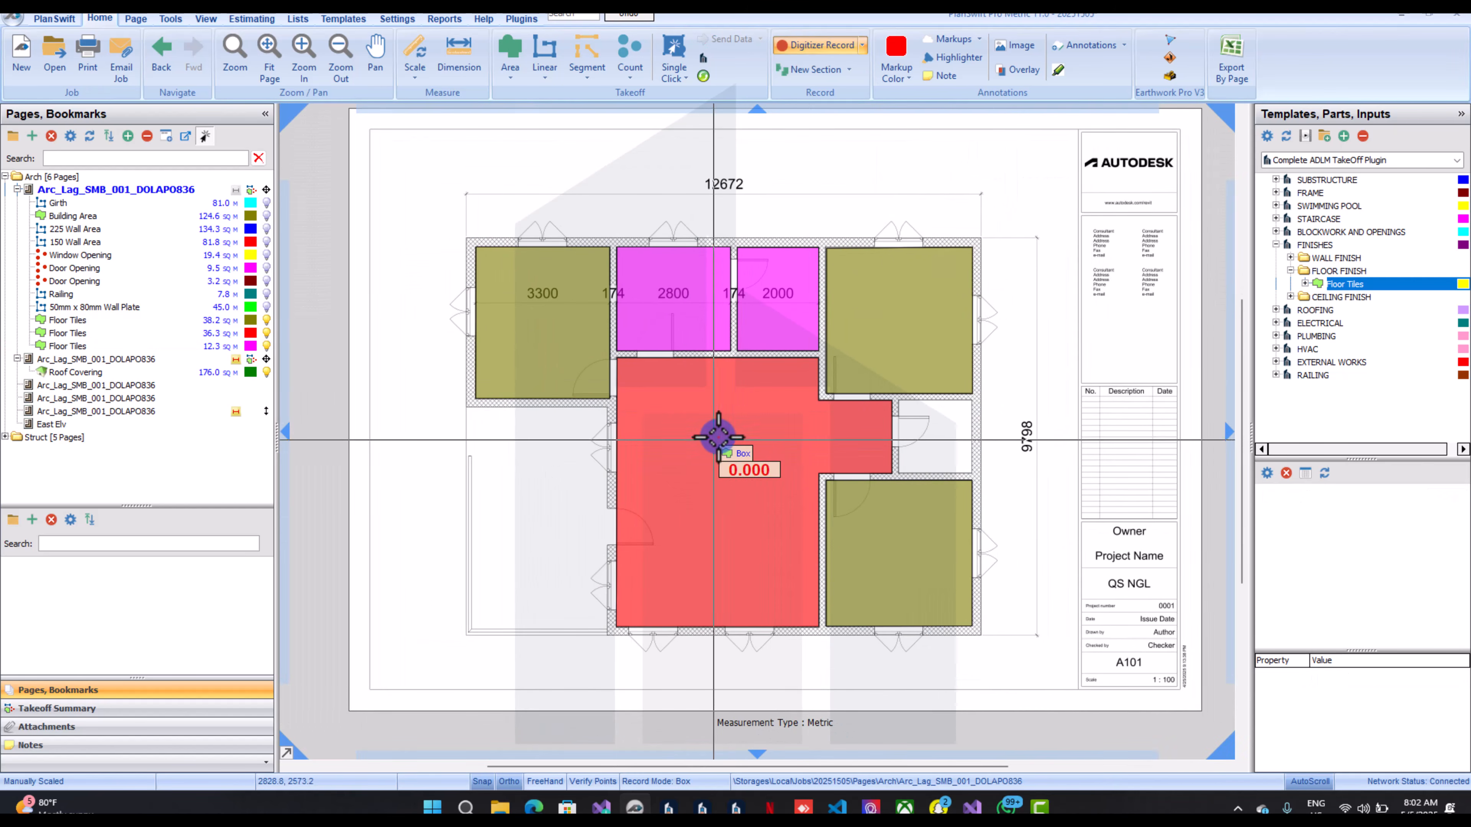
left_click(1267, 284)
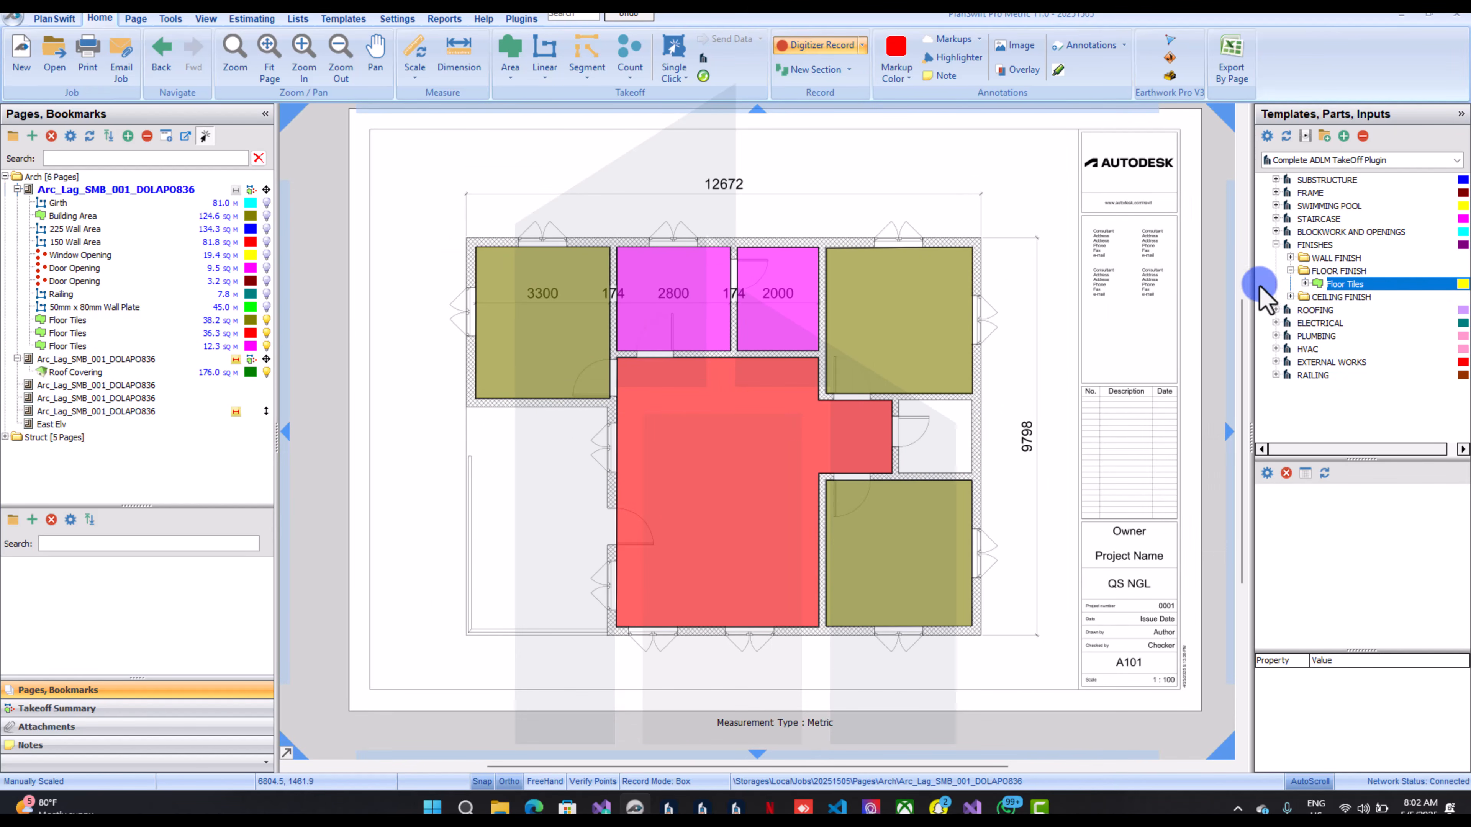
left_click(1265, 294)
double_click(1264, 286)
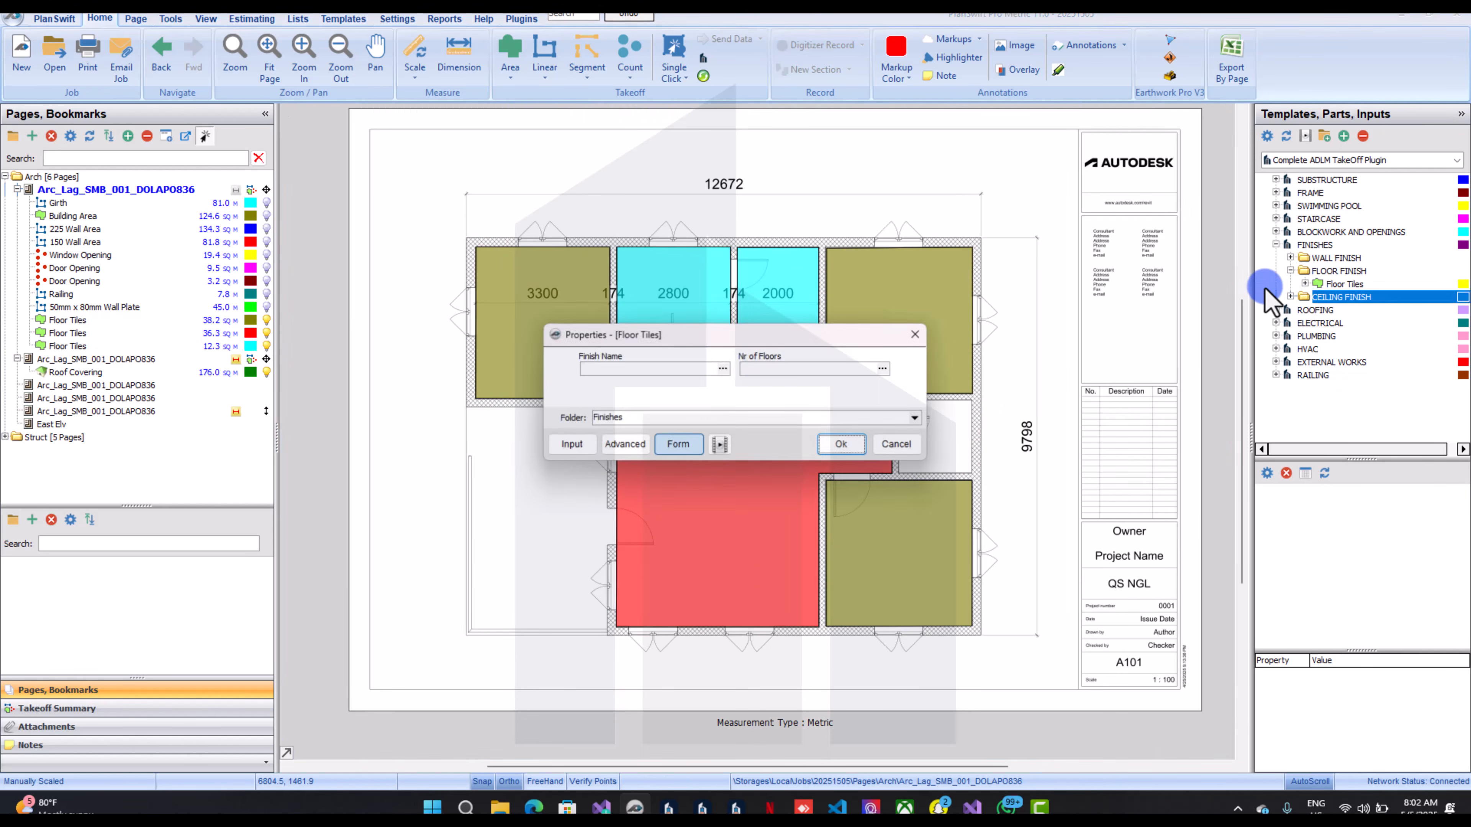
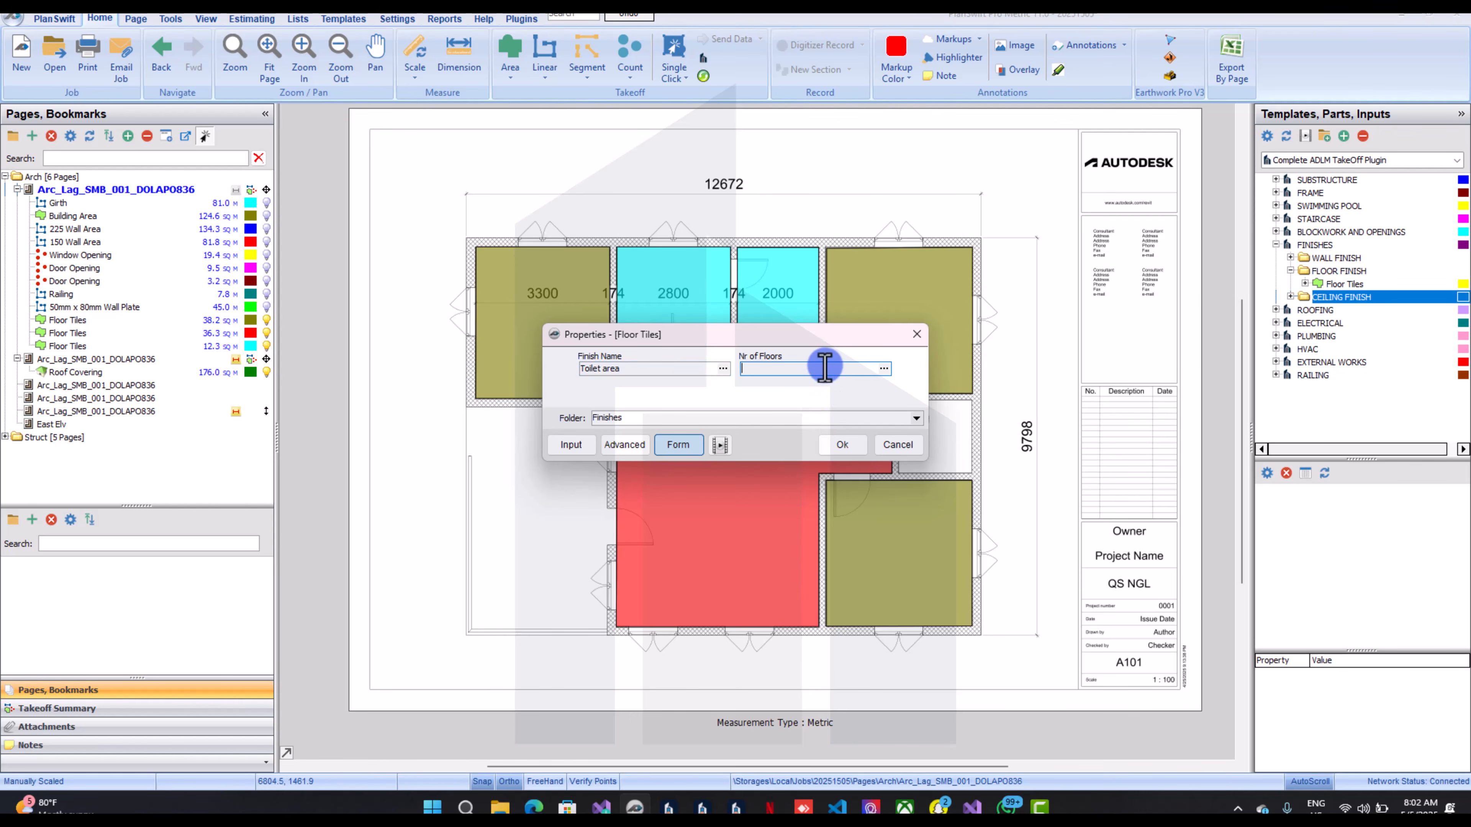
left_click(842, 444)
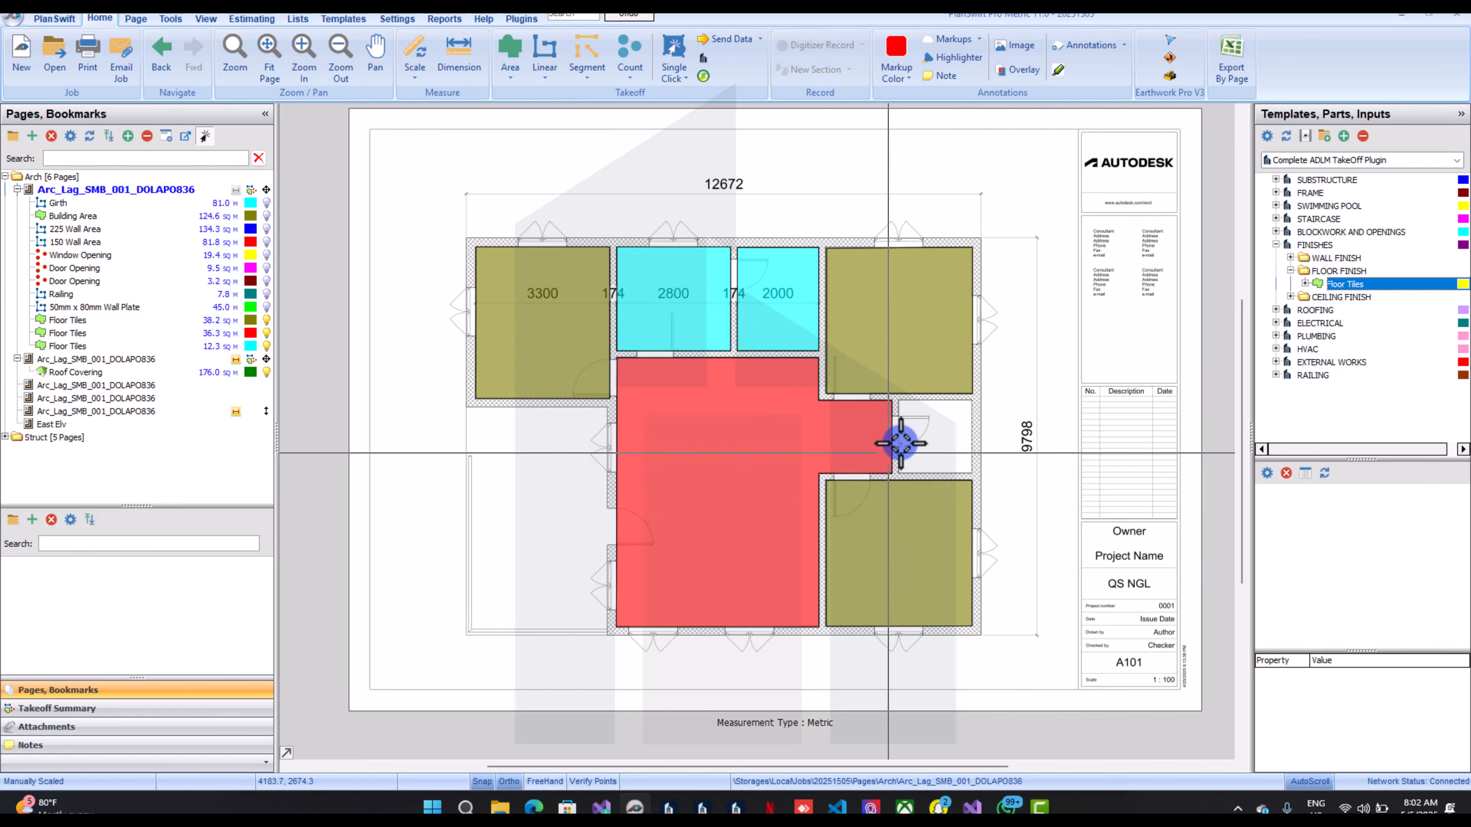
Box the toilet floor, the small room between the two east bedrooms, from its northeast to its southwest inner corner
scroll(942, 427, "up", 4)
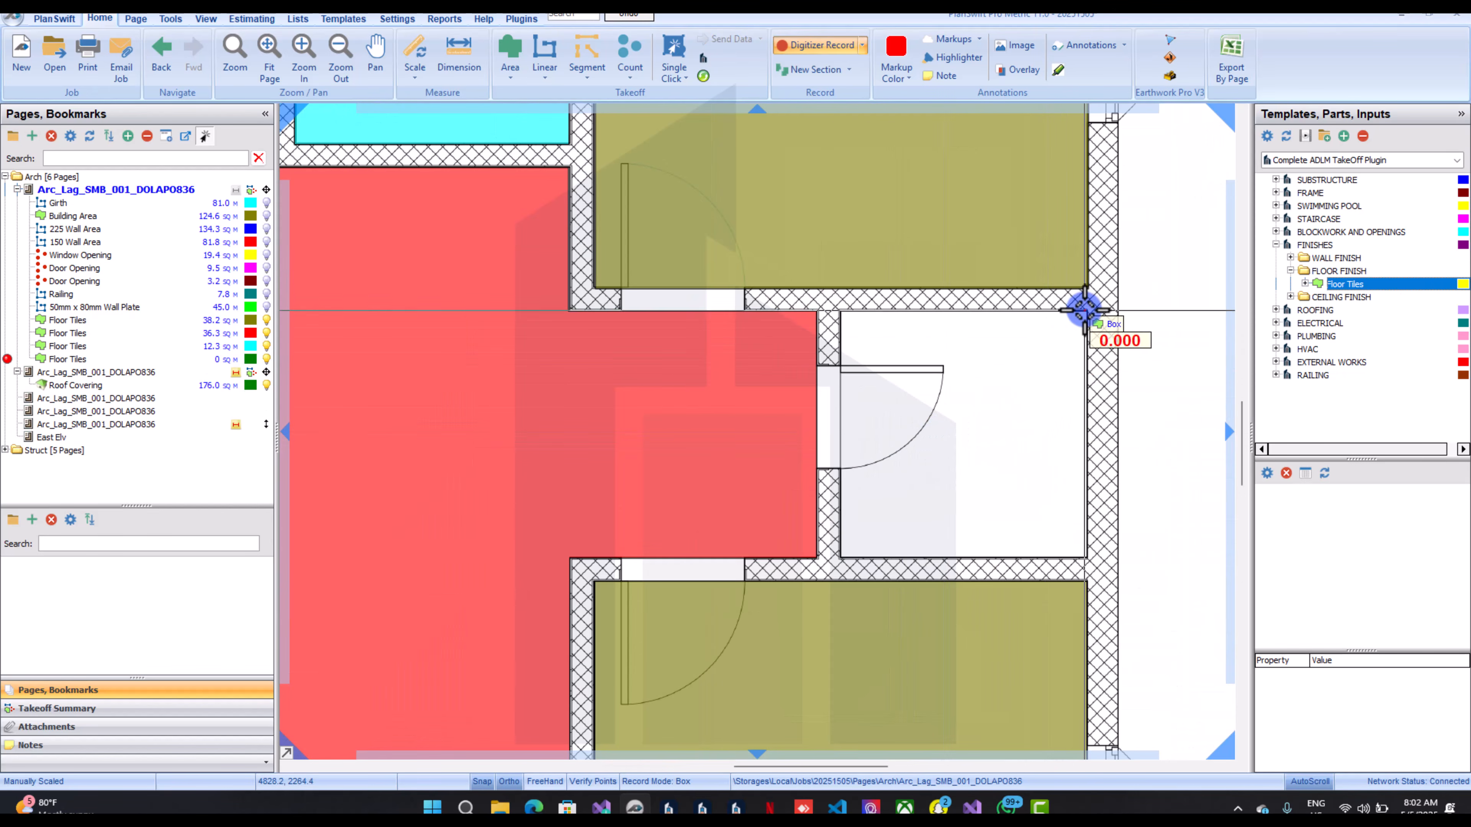
left_click(1087, 311)
left_click(1012, 380)
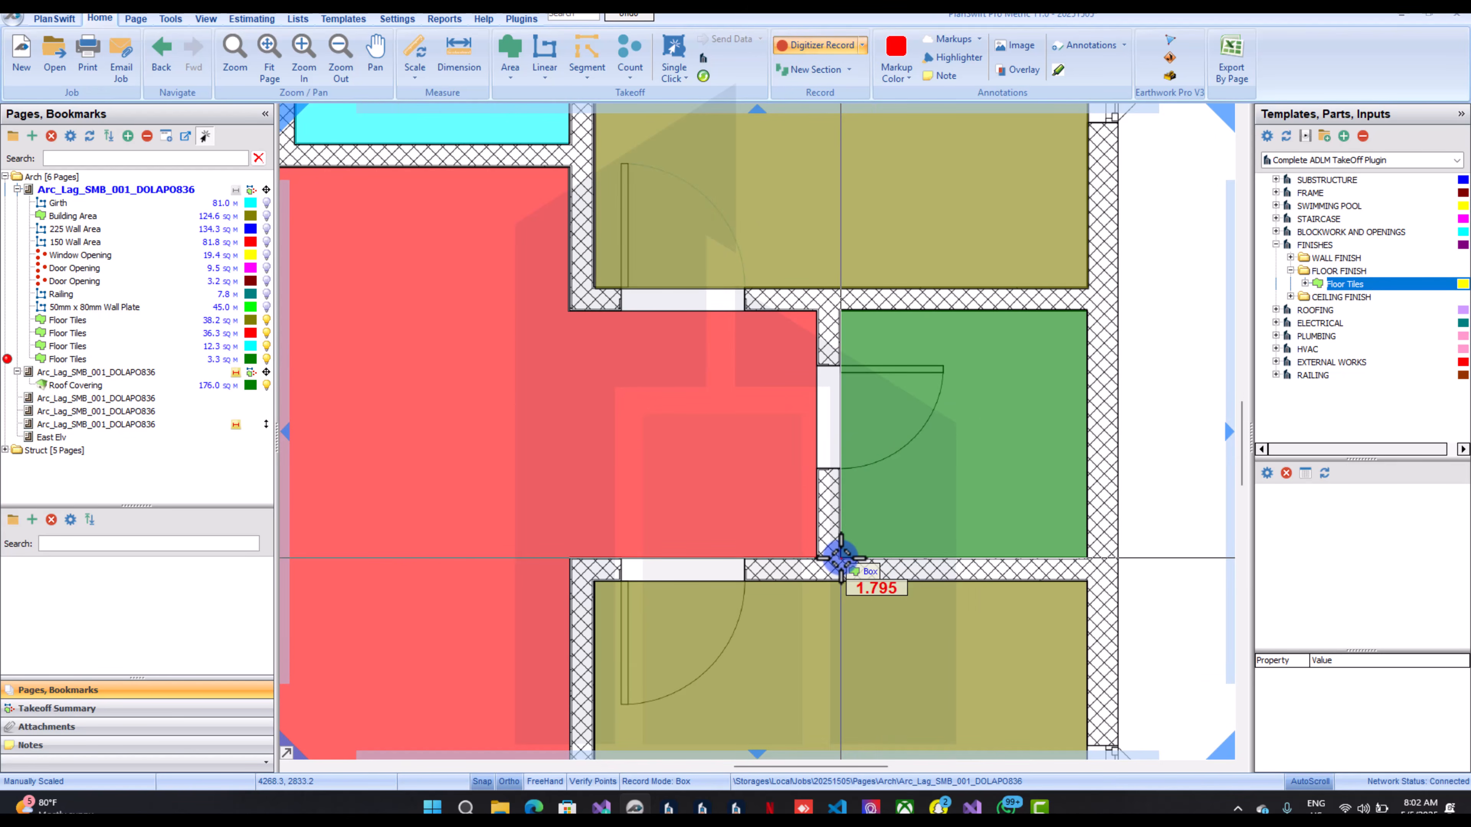
left_click(841, 558)
scroll(839, 556, "down", 3)
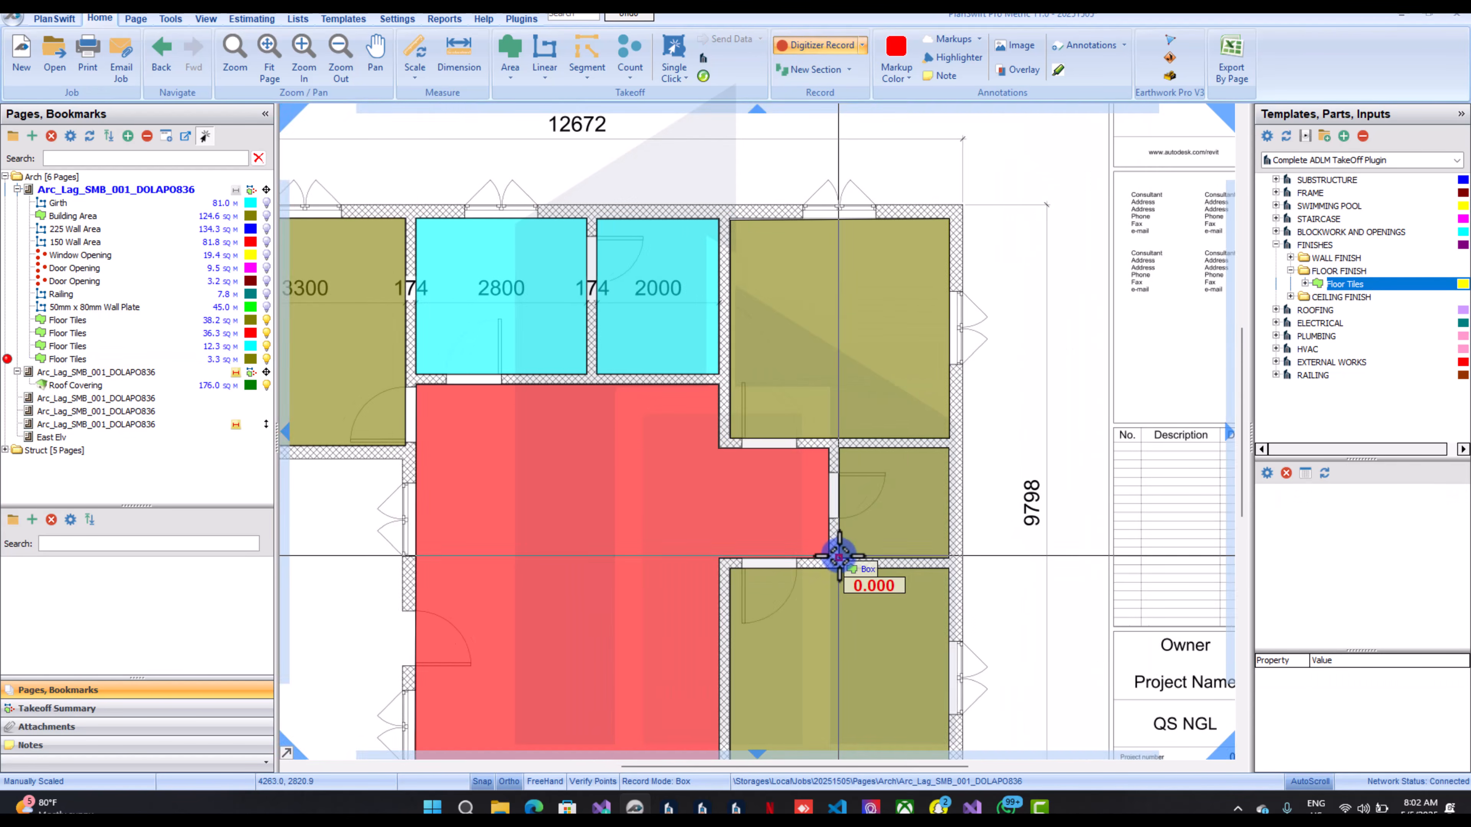
End the toilet recording and start a Floor Tiles takeoff with finish name Terrace in the Finishes folder
left_click_drag(839, 556, 1122, 267)
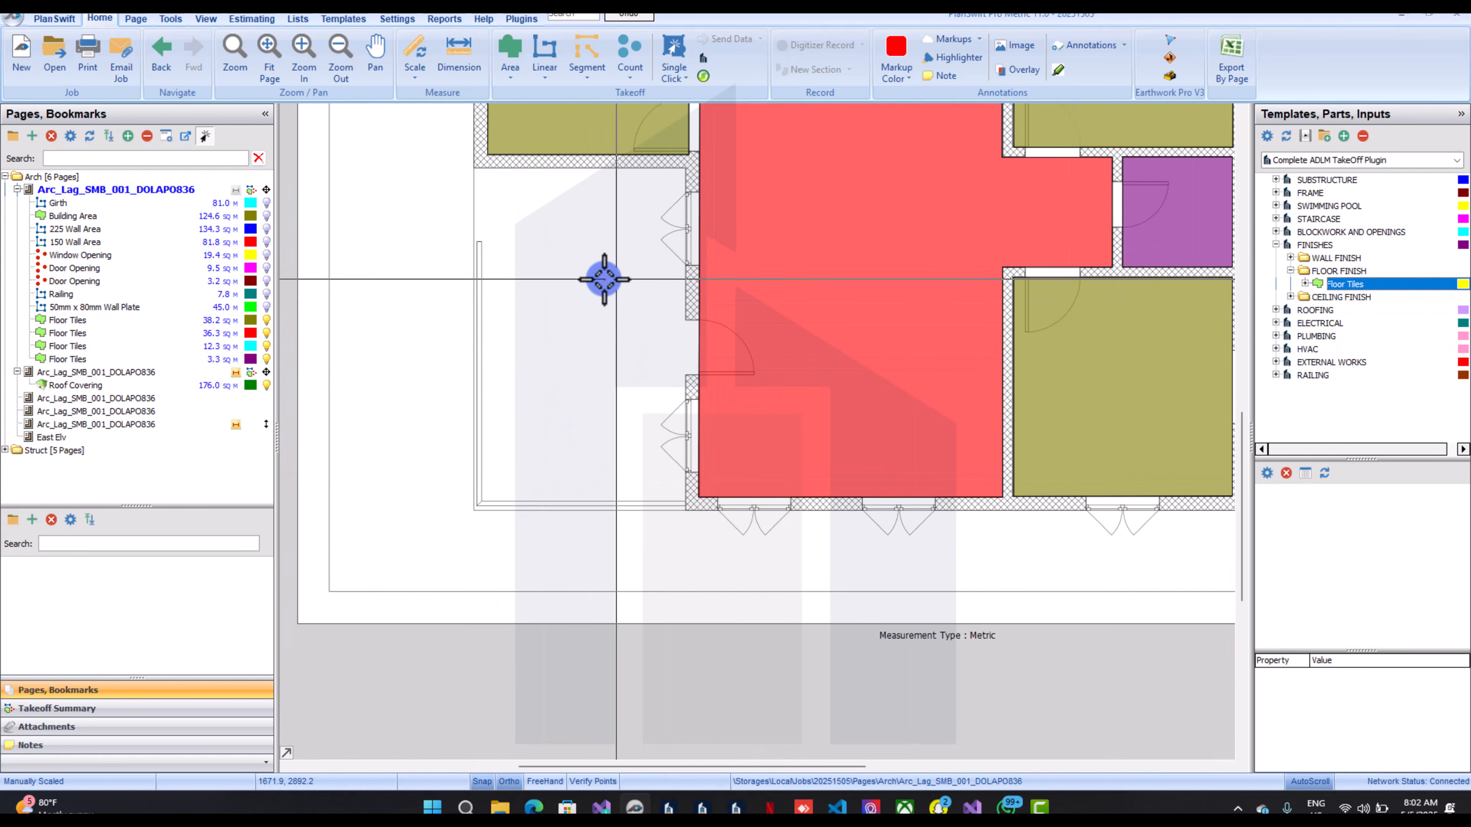
double_click(1264, 285)
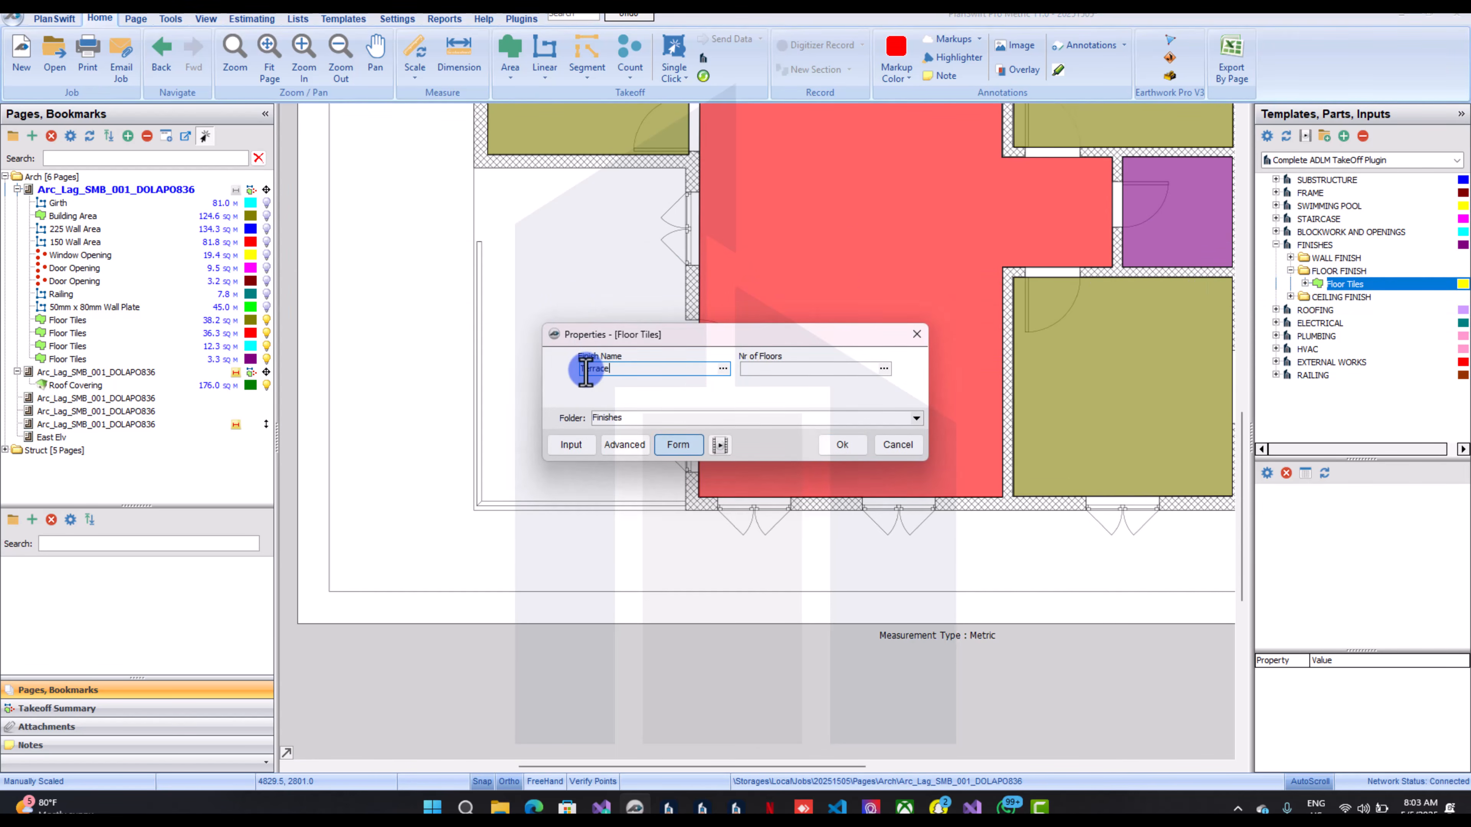
left_click(786, 371)
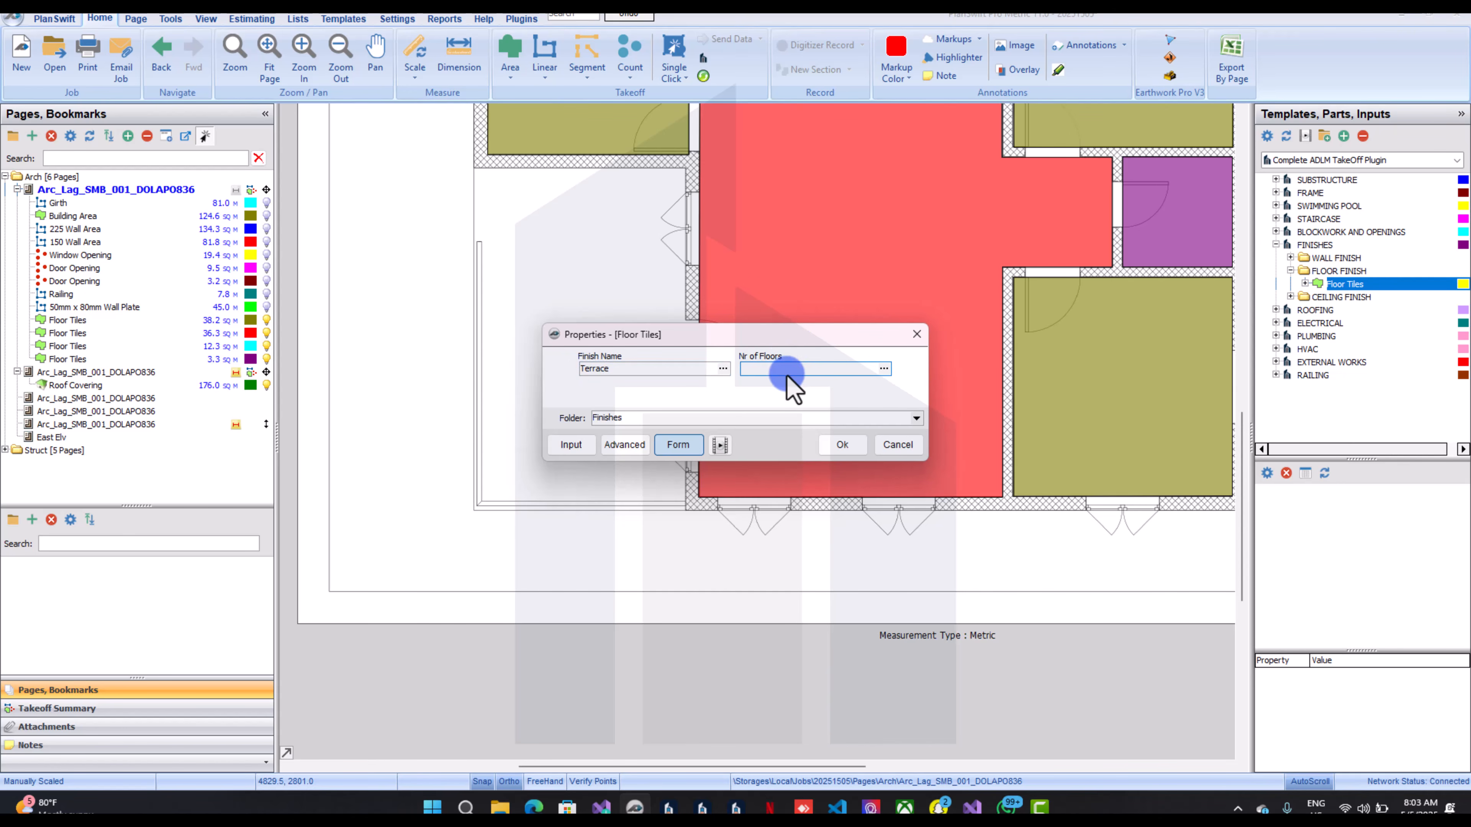
left_click(842, 445)
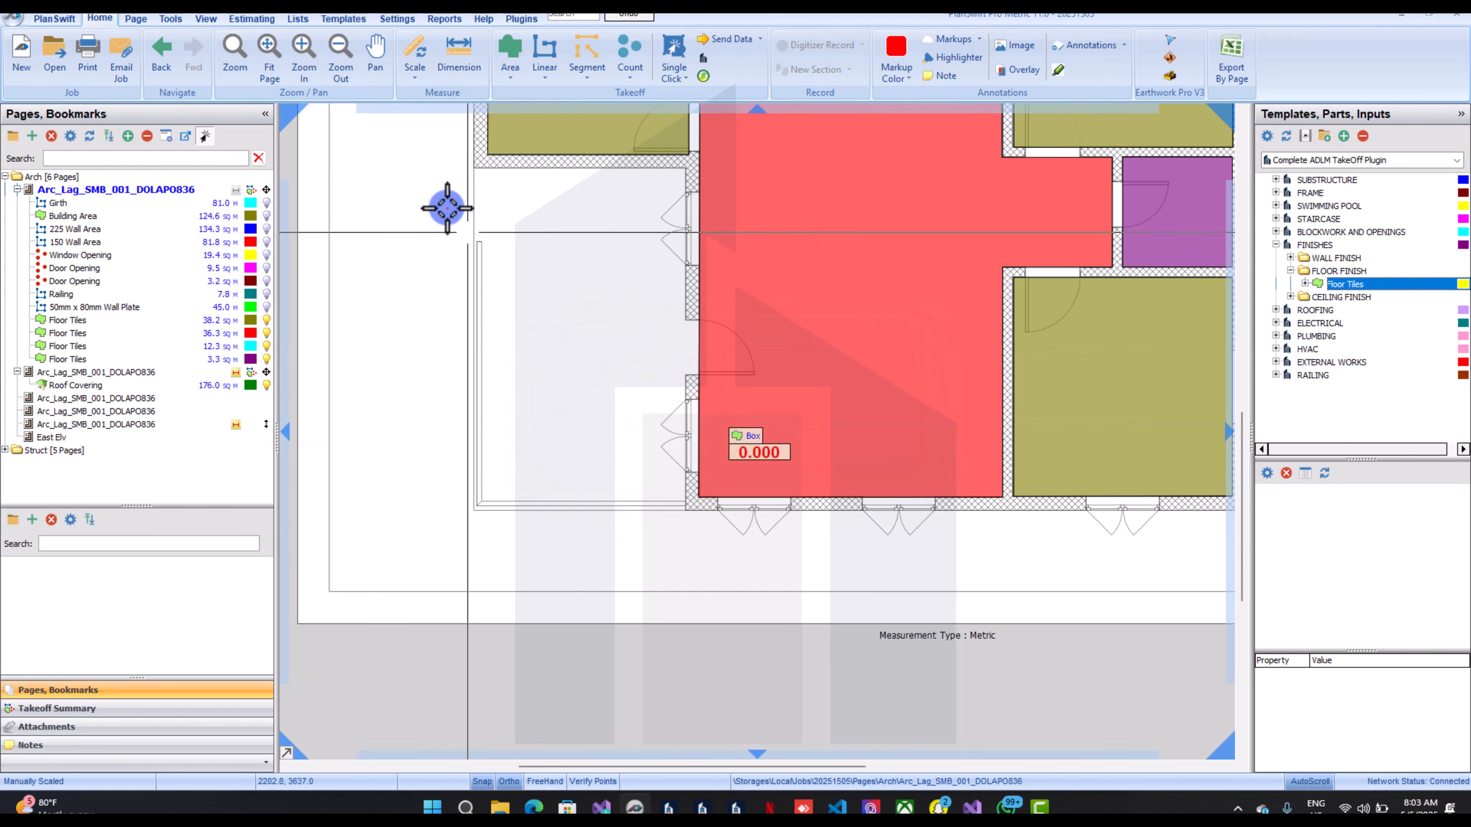
Box the terrace floor from its northwest corner to the living room's southwest outer wall corner, and stop recording
left_click(471, 169)
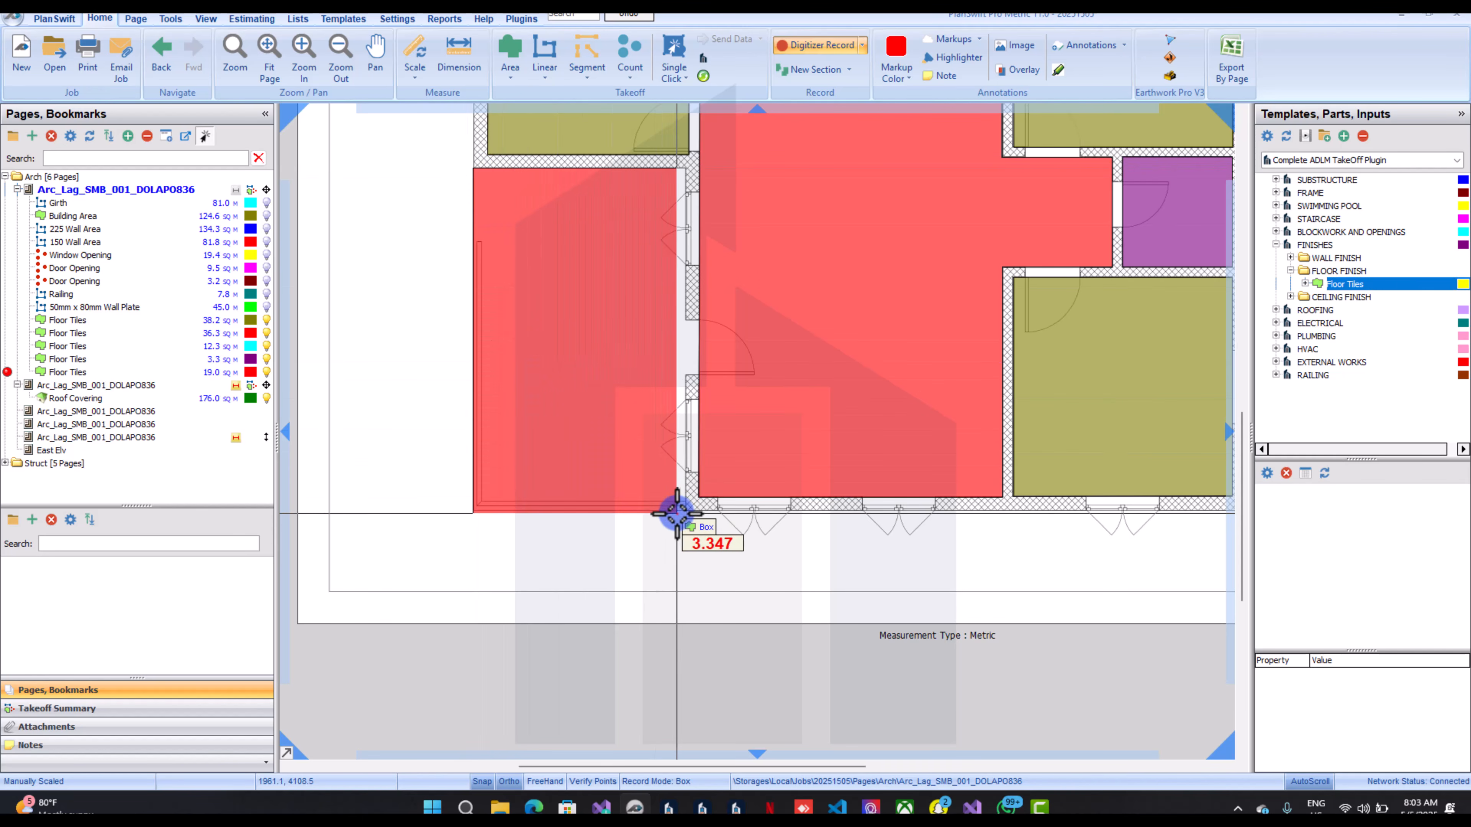
scroll(677, 512, "up", 3)
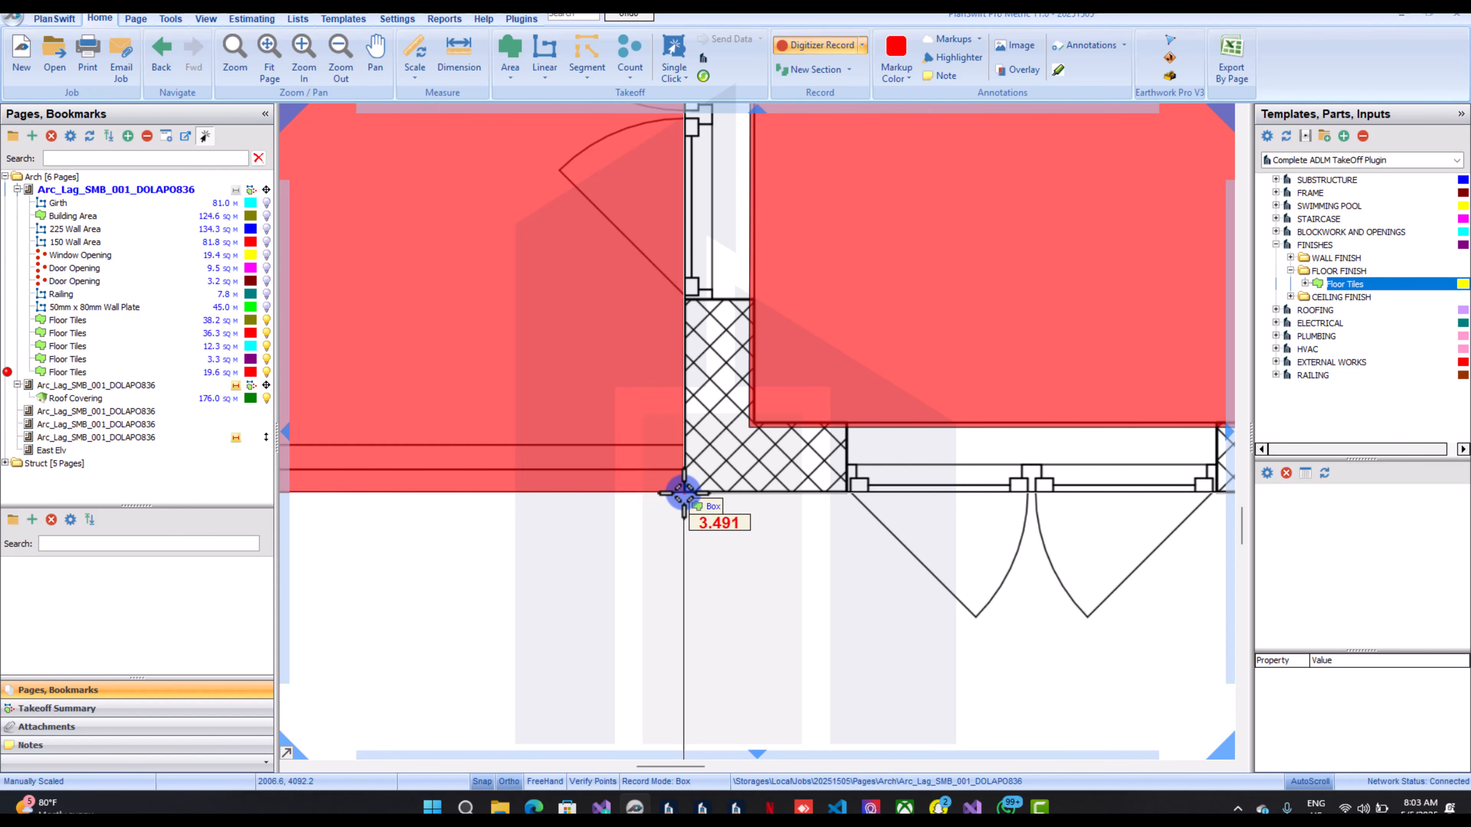
left_click(686, 490)
scroll(684, 493, "down", 3)
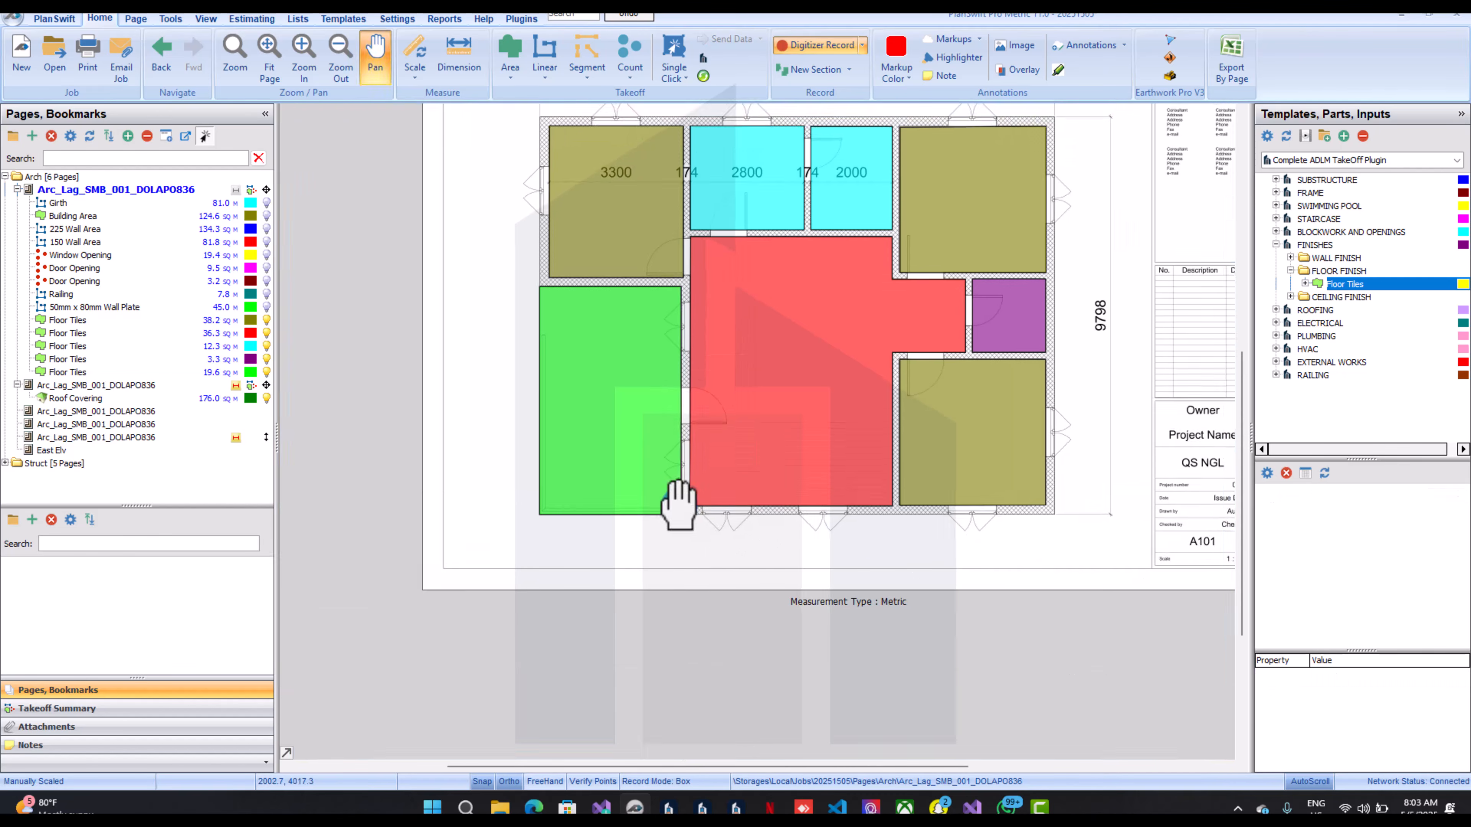
right_click(1100, 282)
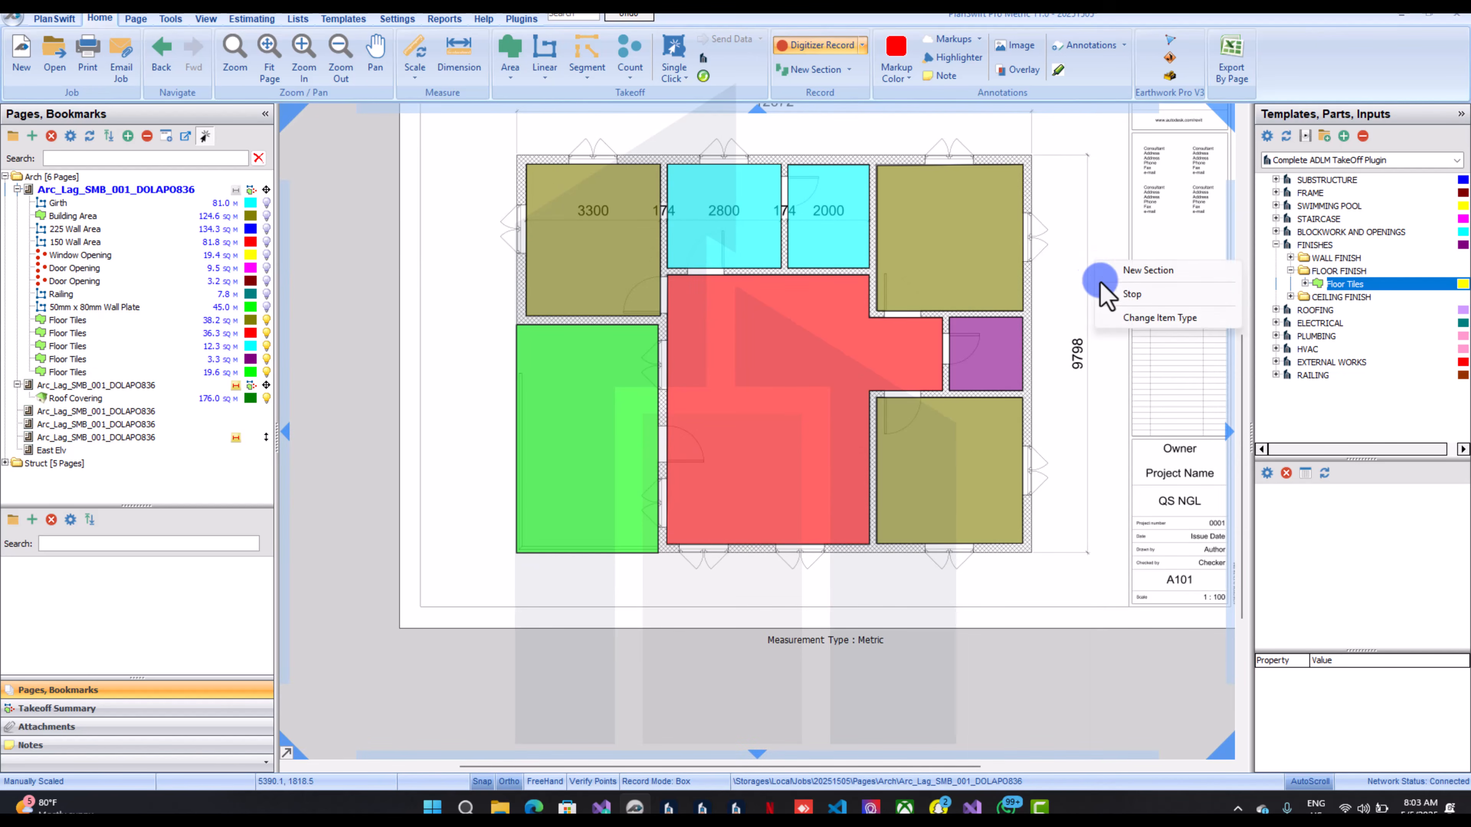
left_click(1123, 296)
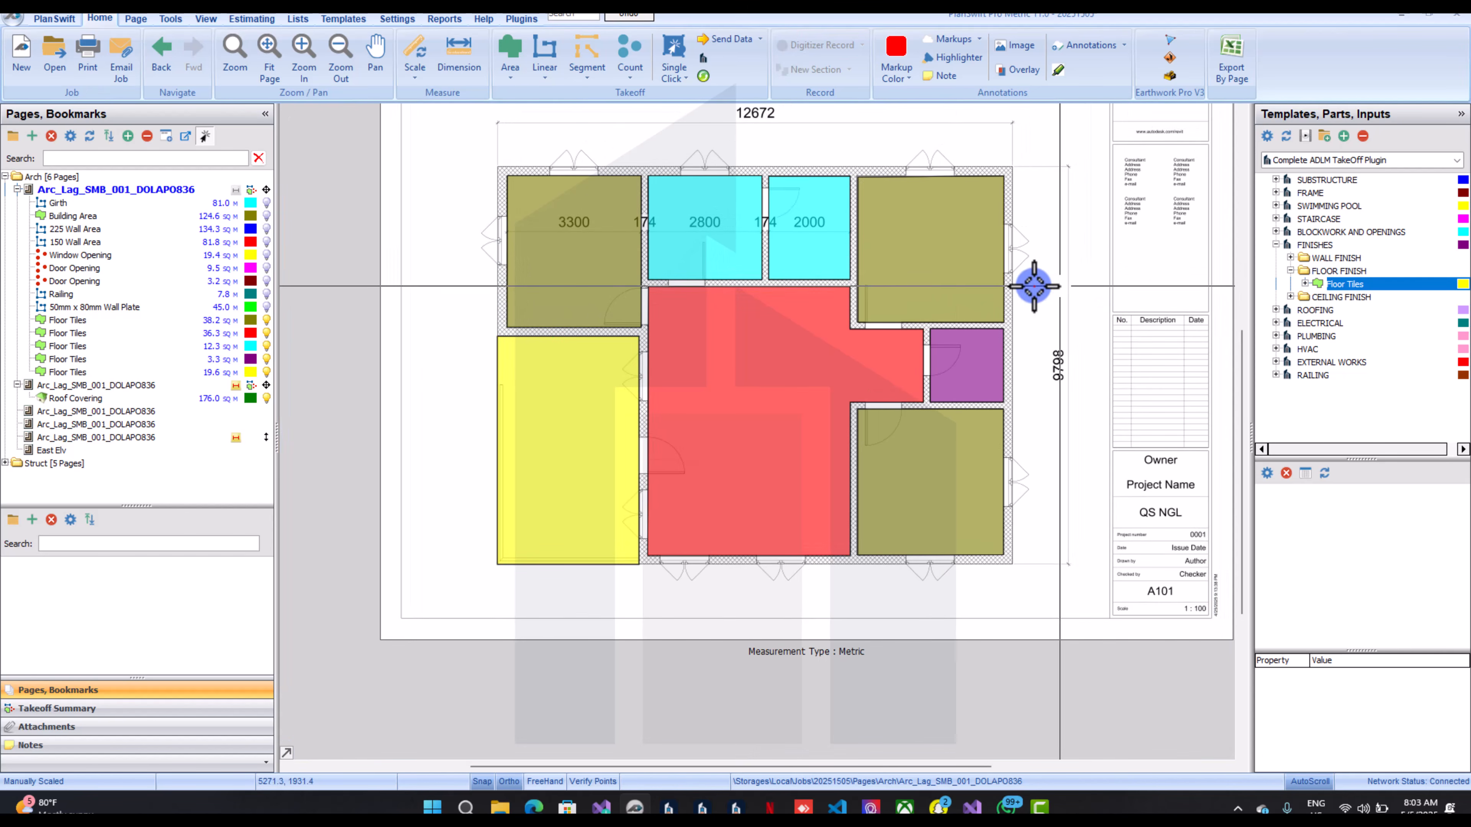
Start a Wall Finish takeoff named Wall tiles with a 2.7 m wall height and 1 wall side in the Finishes folder
left_click(265, 386)
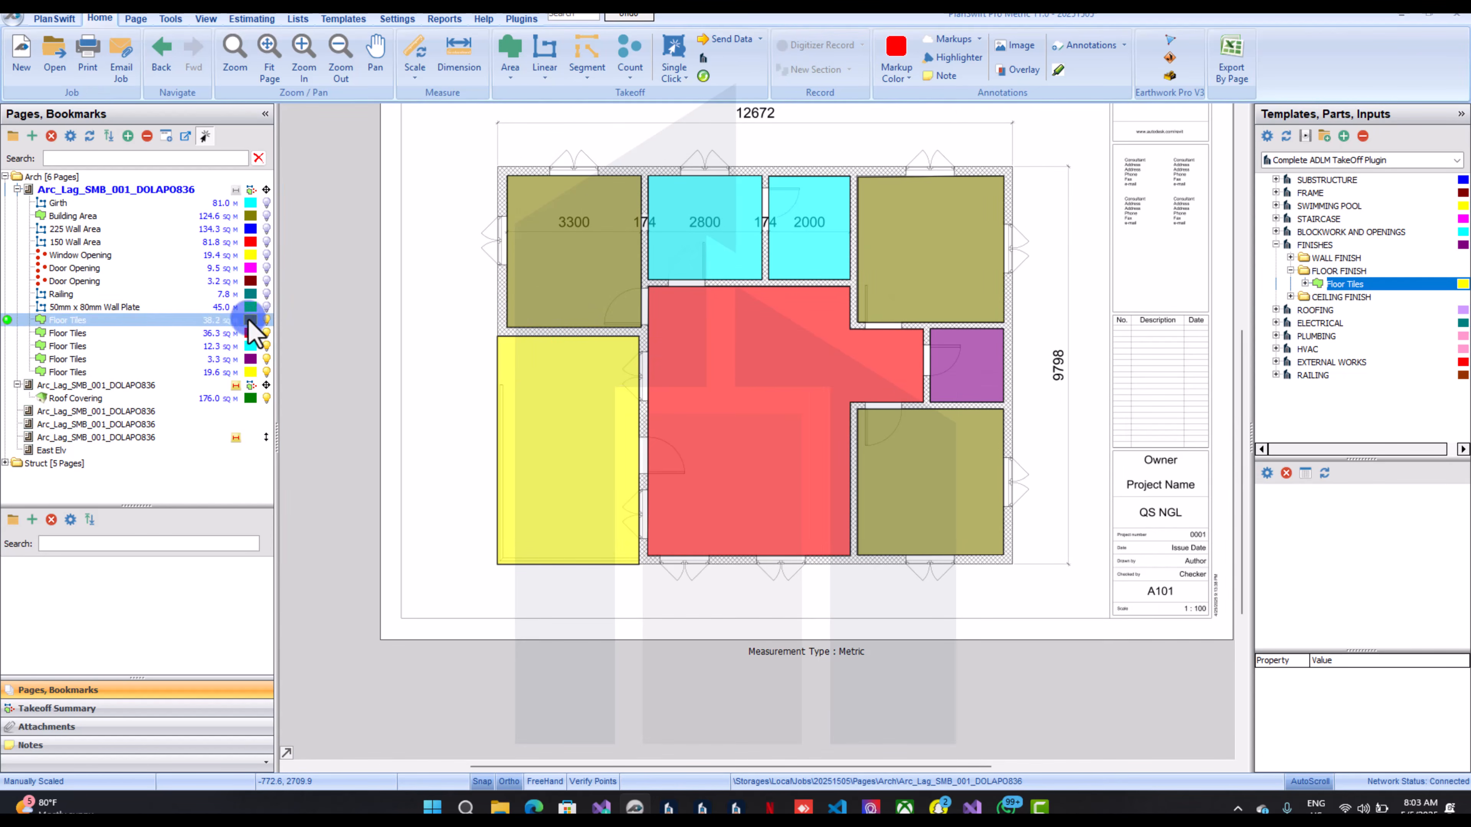
left_click(258, 177)
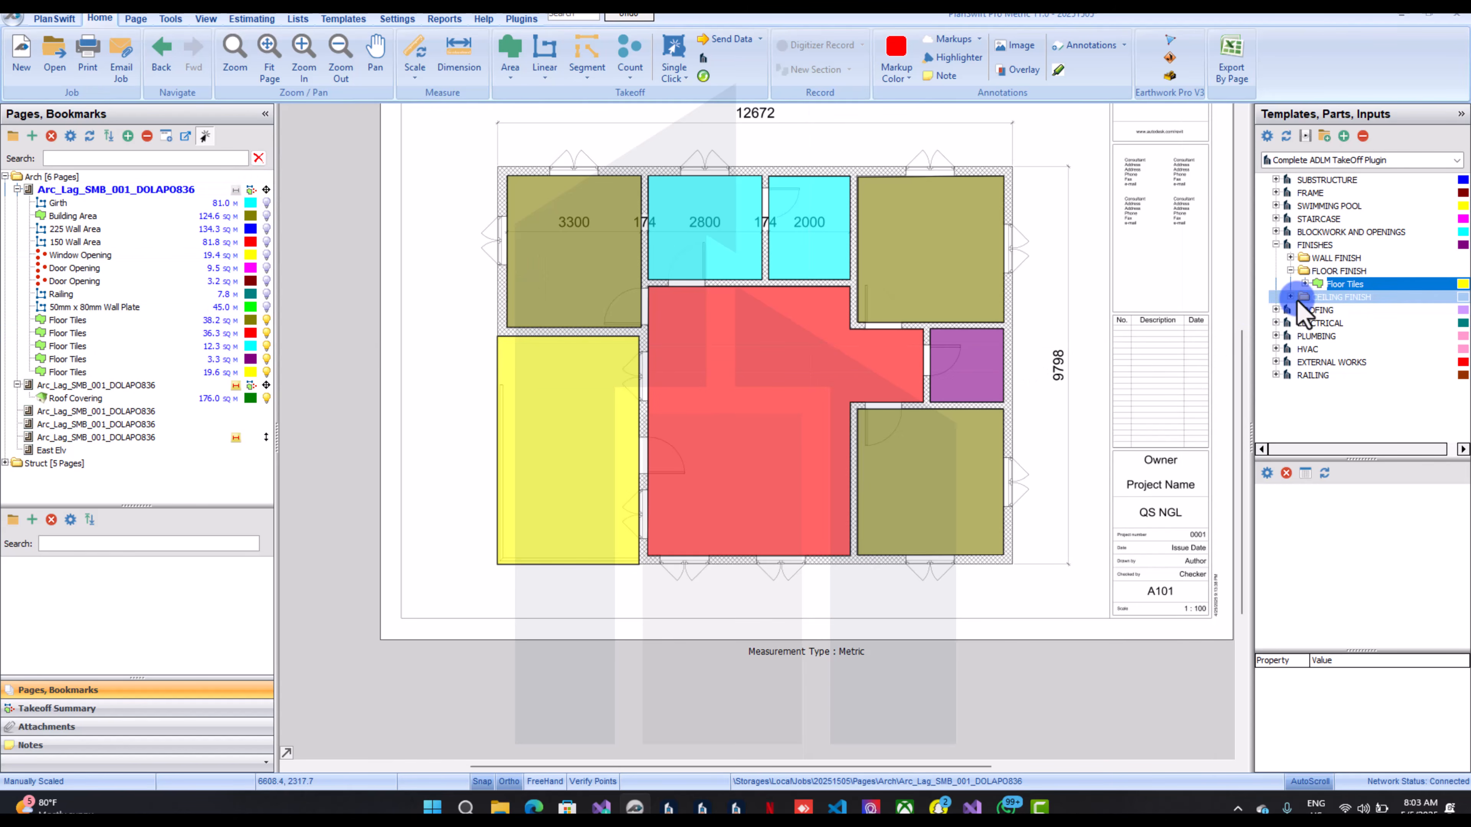
left_click(1292, 259)
left_click(1290, 257)
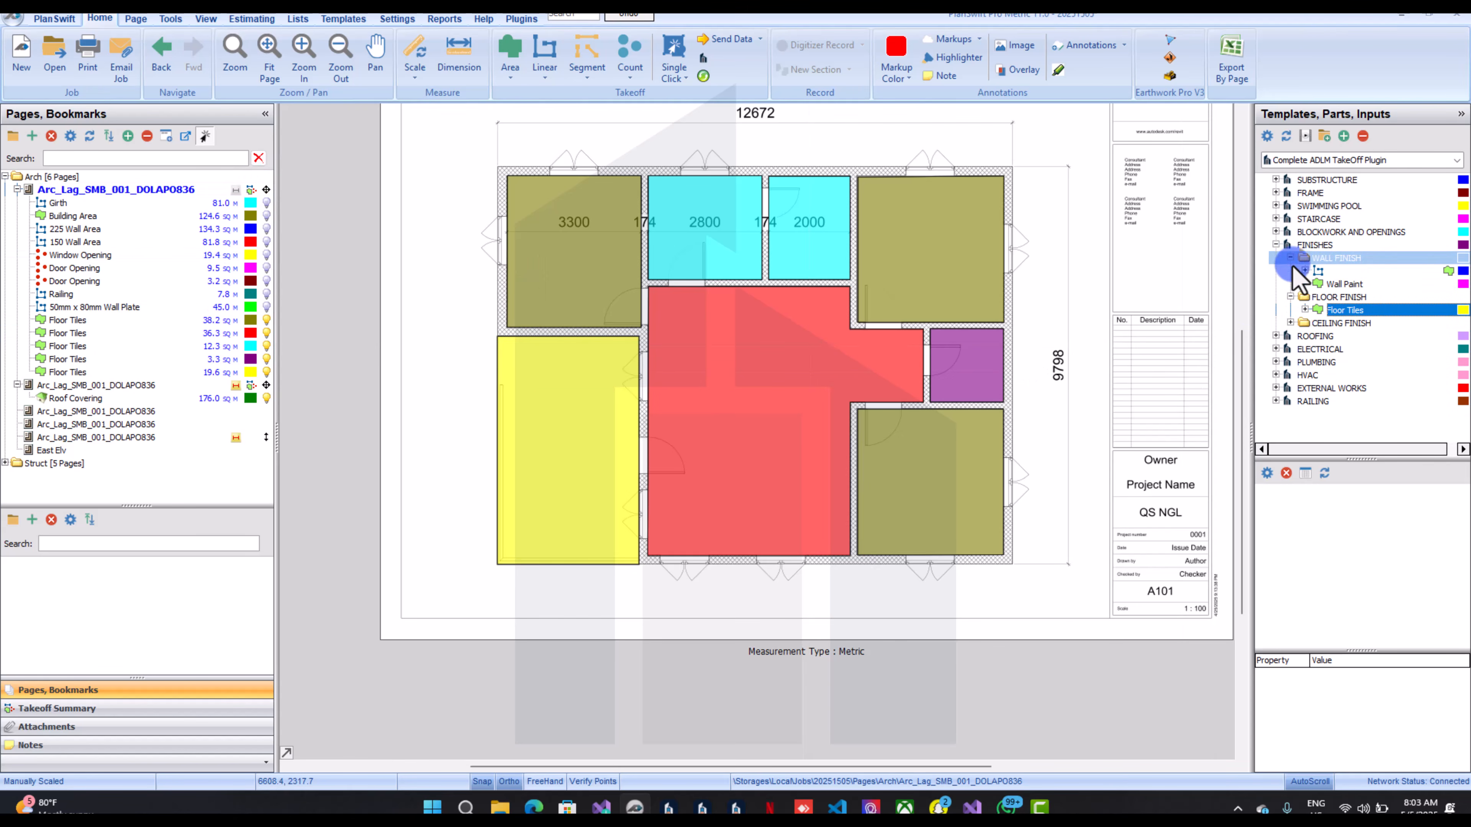
left_click(1262, 271)
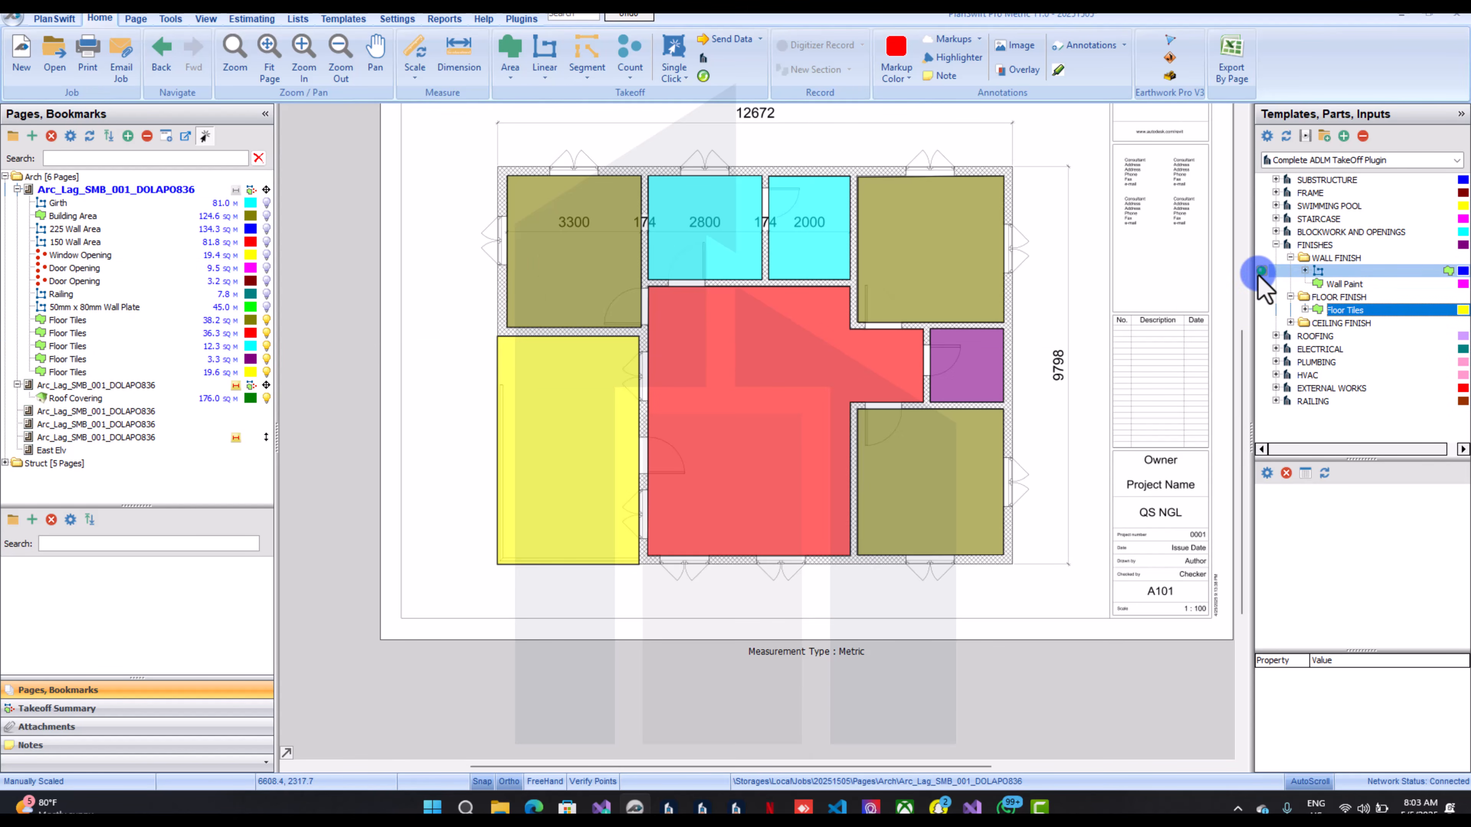
double_click(1260, 271)
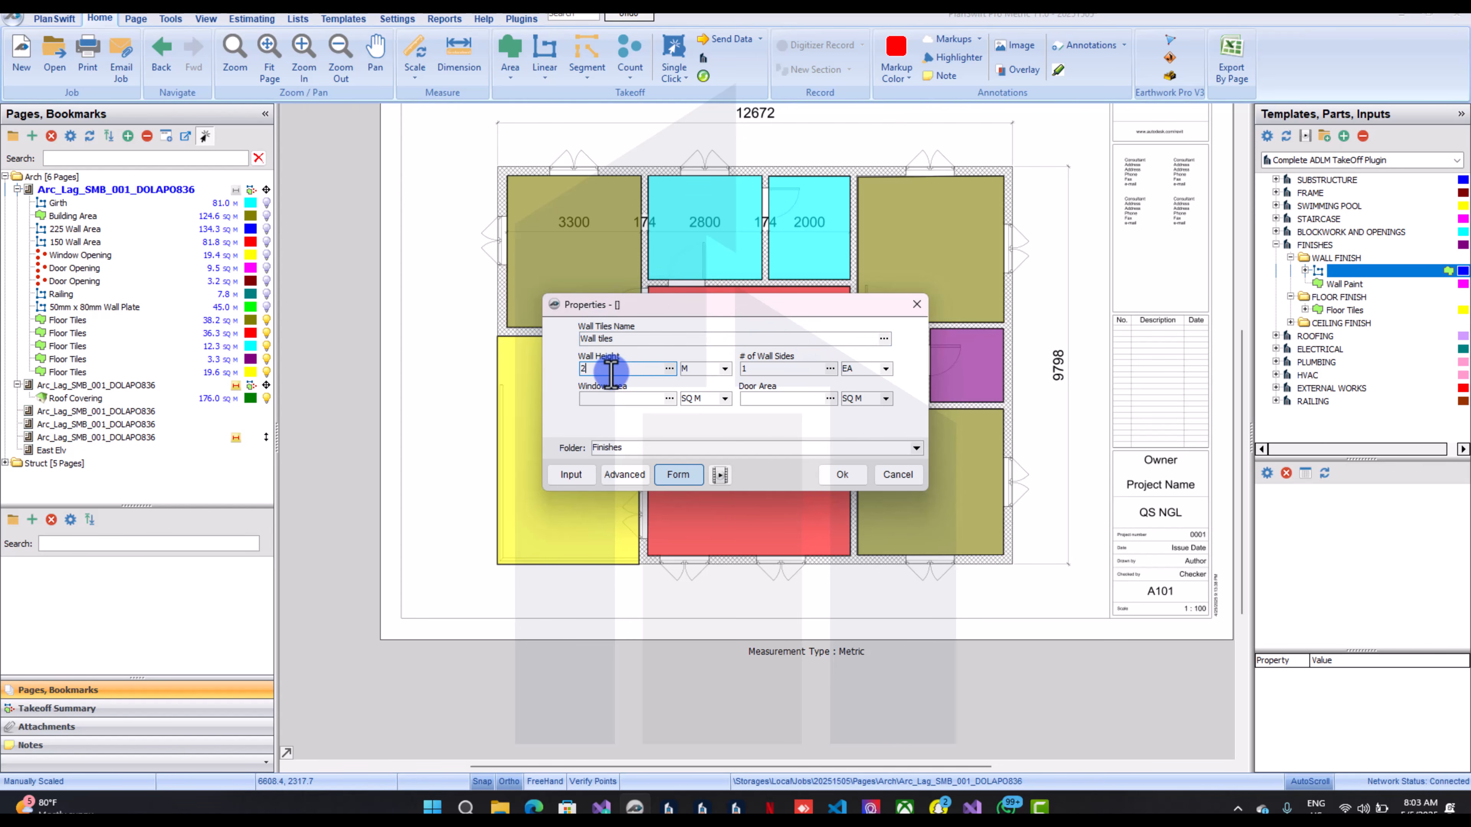
left_click(842, 475)
Trace the toilet's inner wall perimeter clockwise from its northwest corner back to the start, and stop recording
left_click(1026, 329)
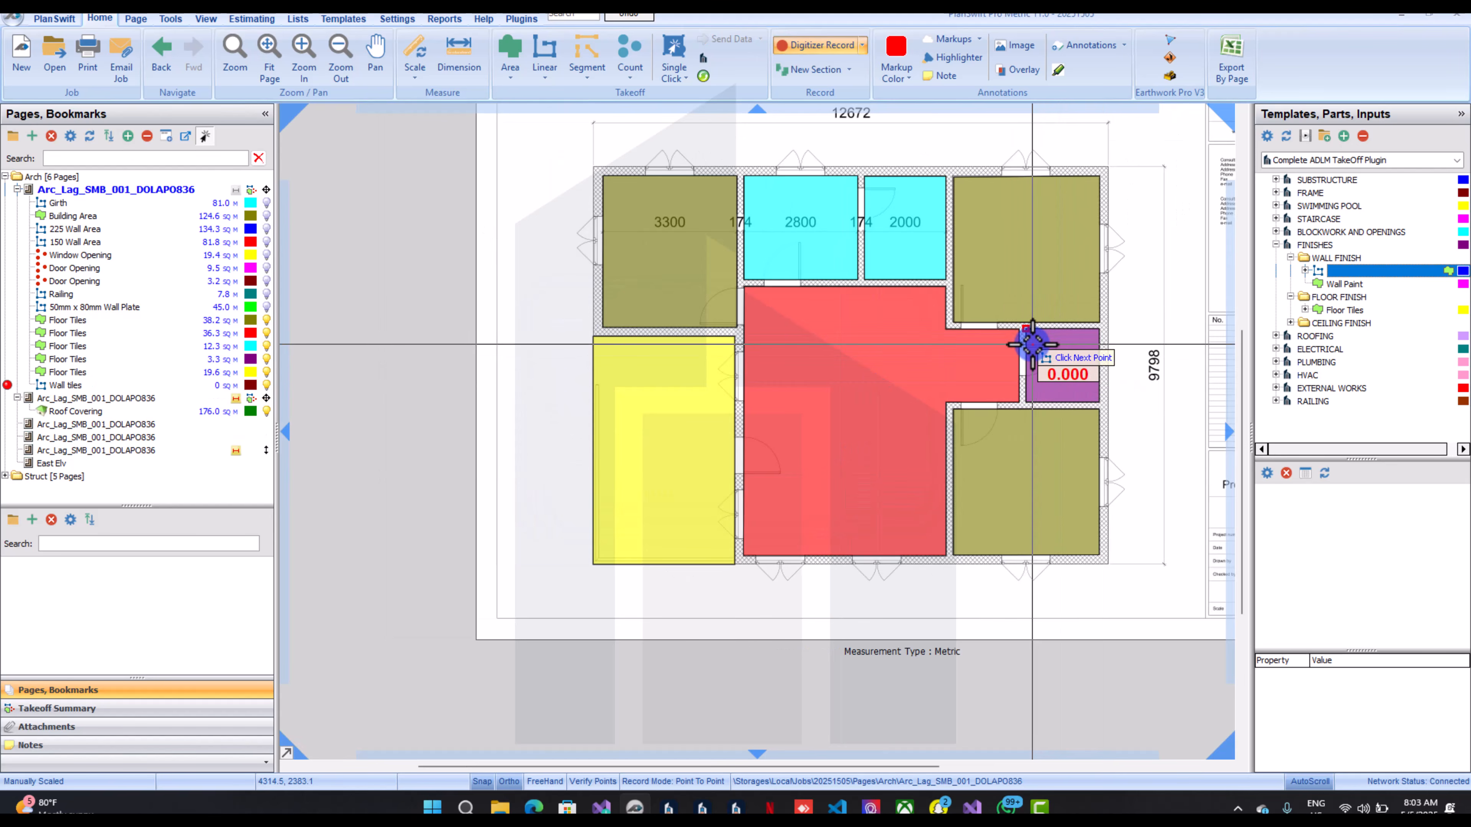
scroll(1033, 344, "up", 3)
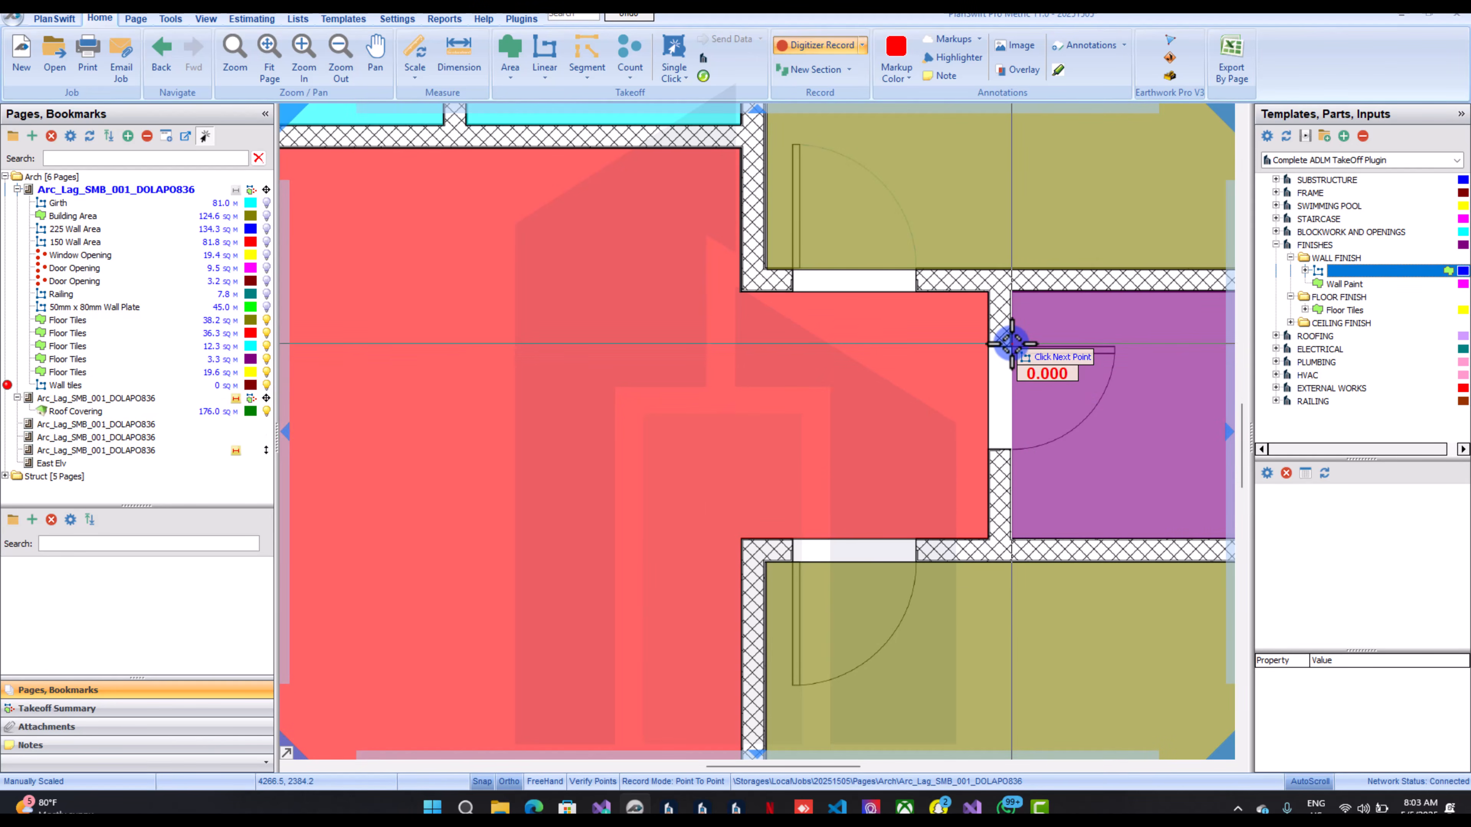
left_click(1009, 295)
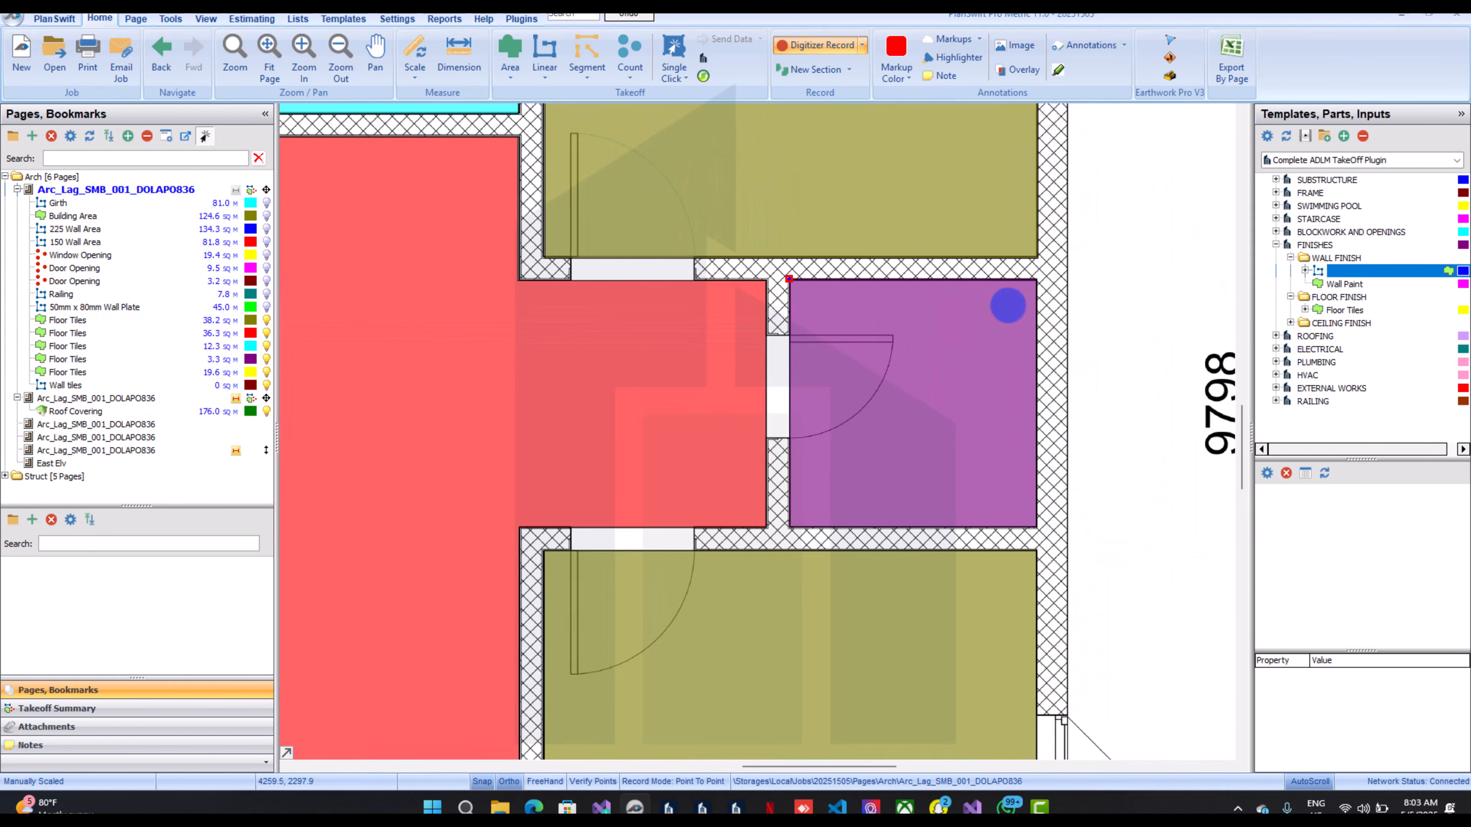
left_click(1036, 280)
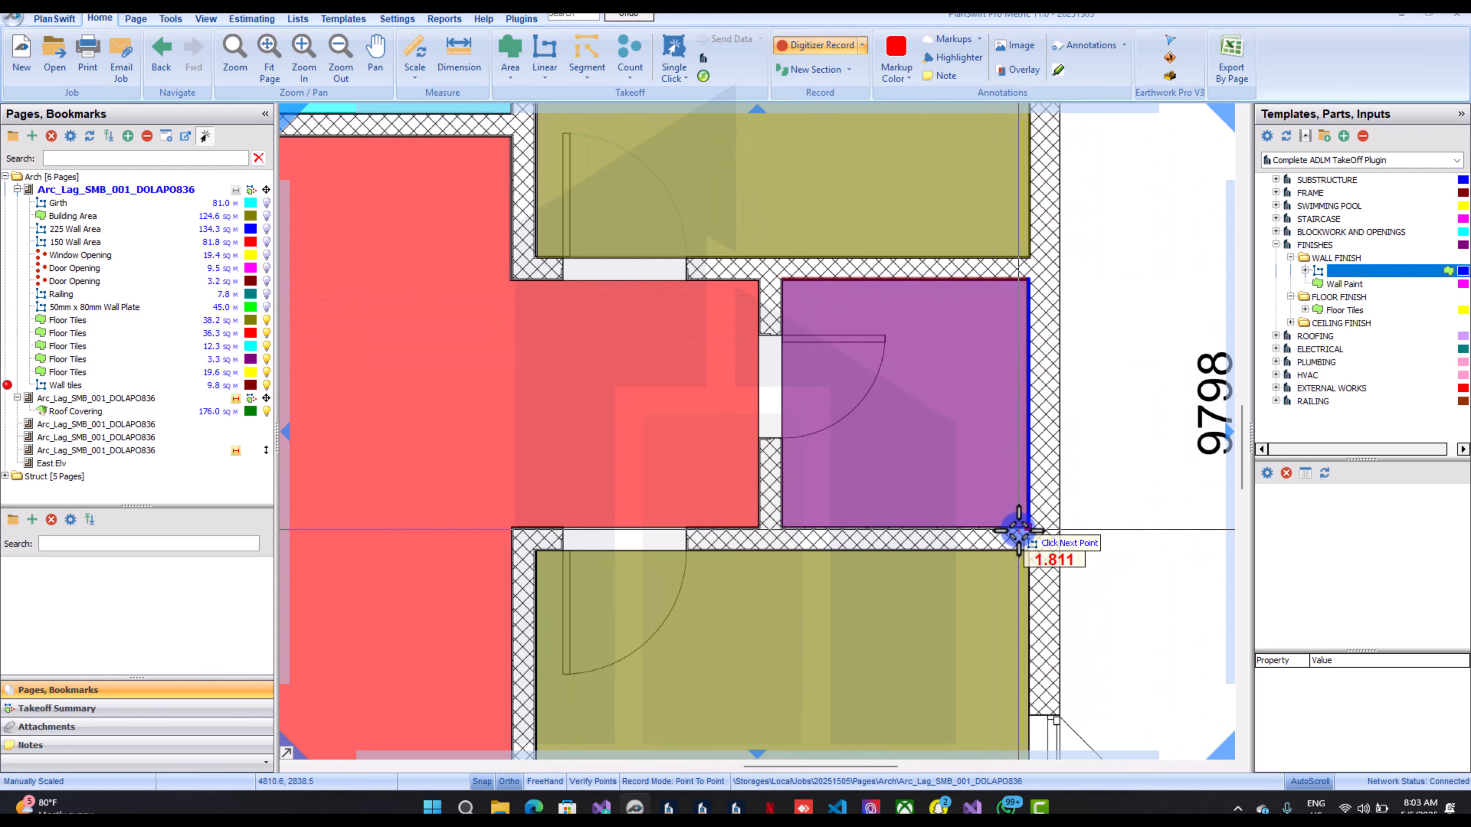
left_click(1018, 530)
left_click(783, 527)
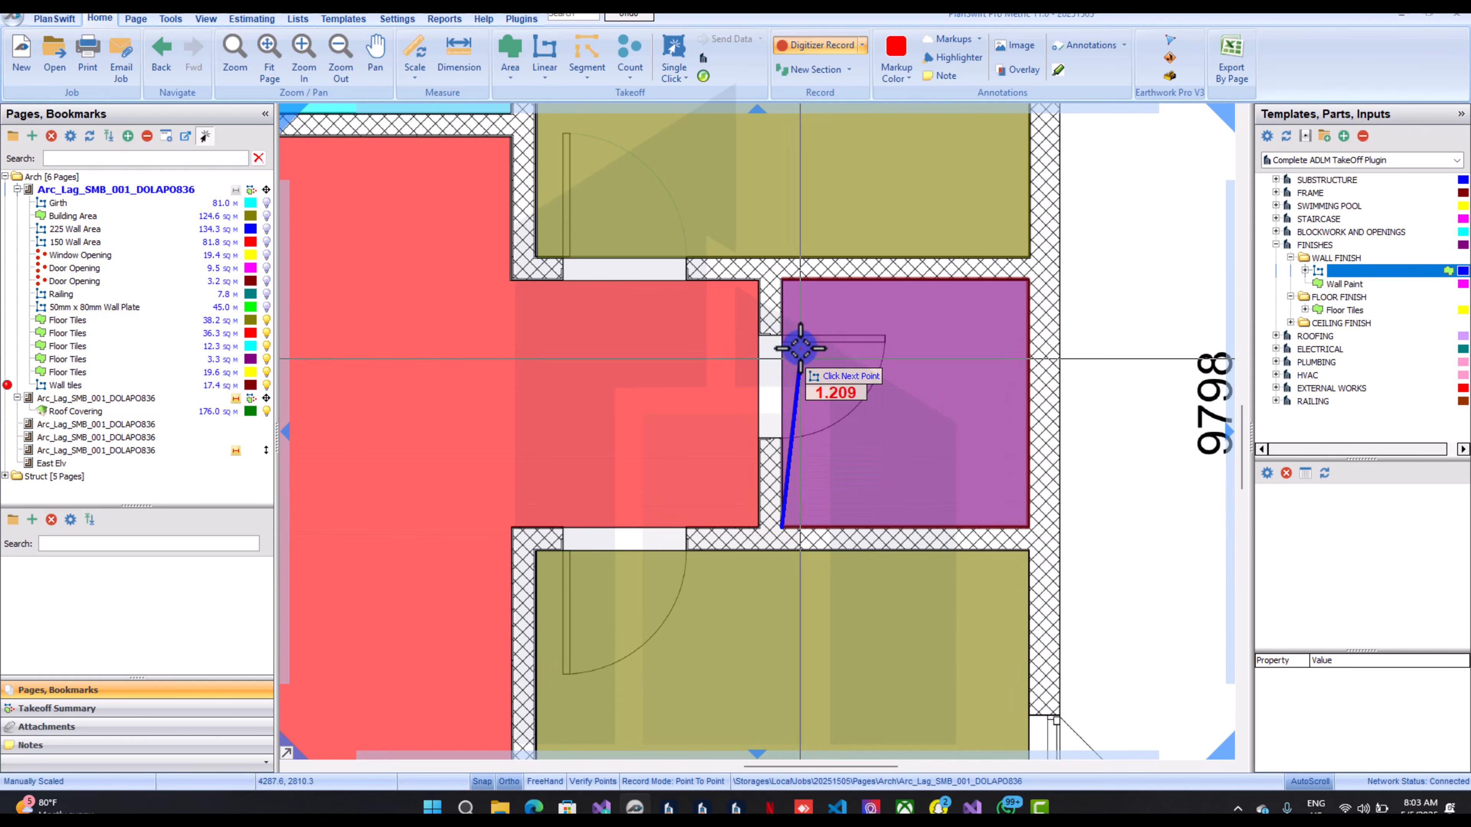
left_click(794, 296)
right_click(893, 414)
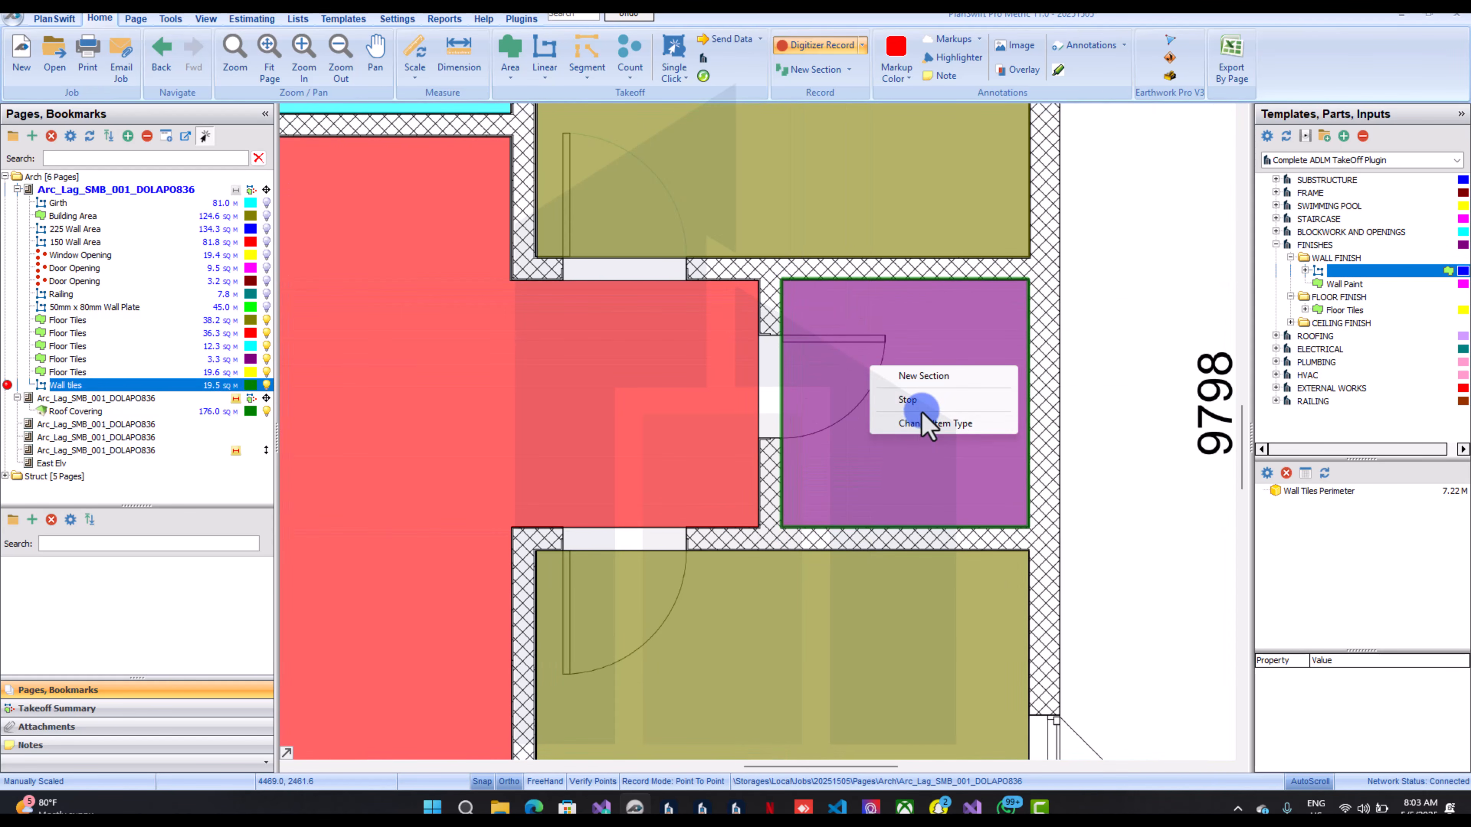
left_click(908, 400)
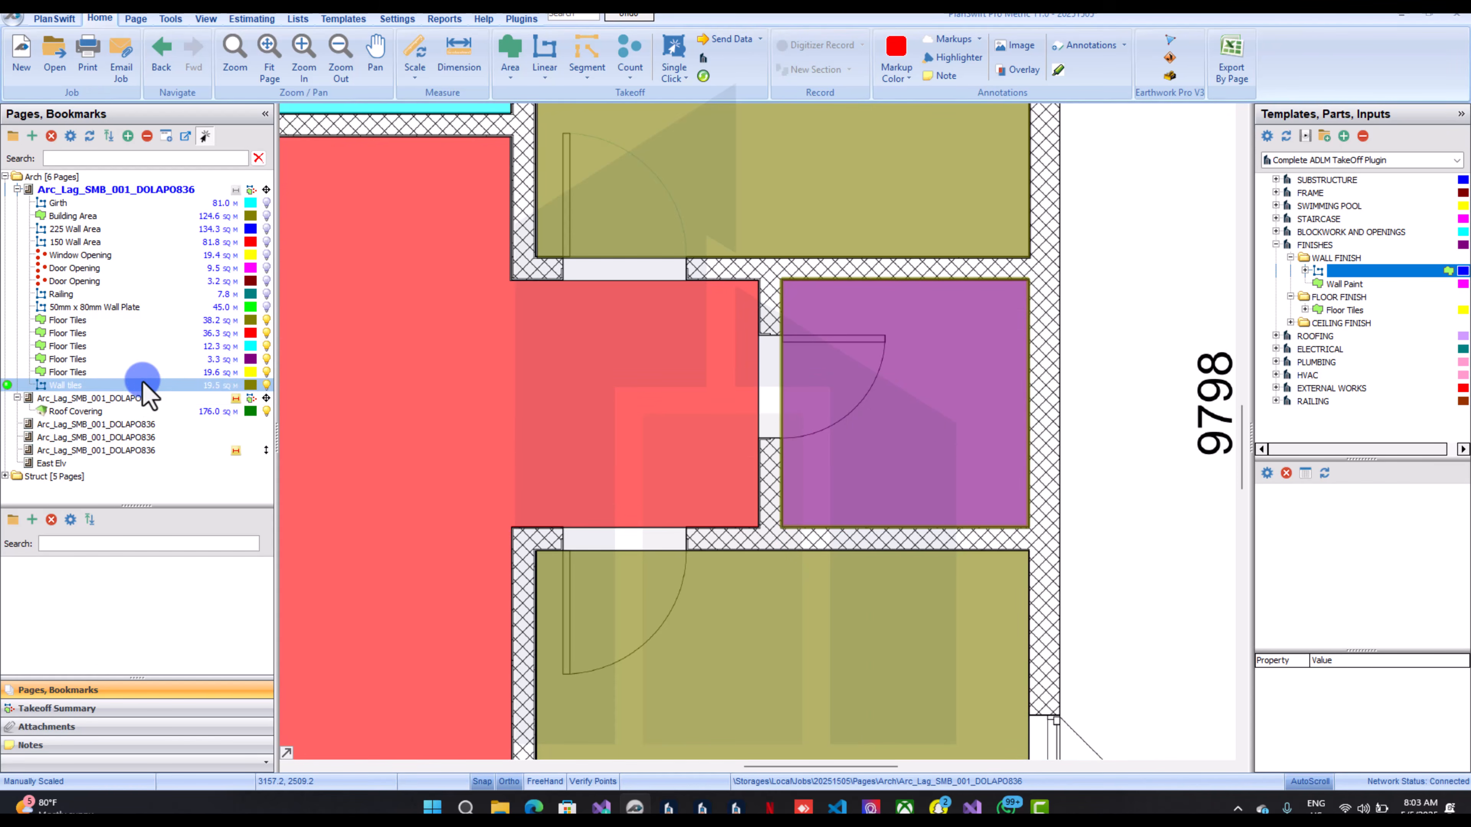
Enter the toilet door's area in the Wall tiles properties to deduct the opening, leaving the window area blank
left_click(73, 385)
double_click(76, 387)
left_click(589, 407)
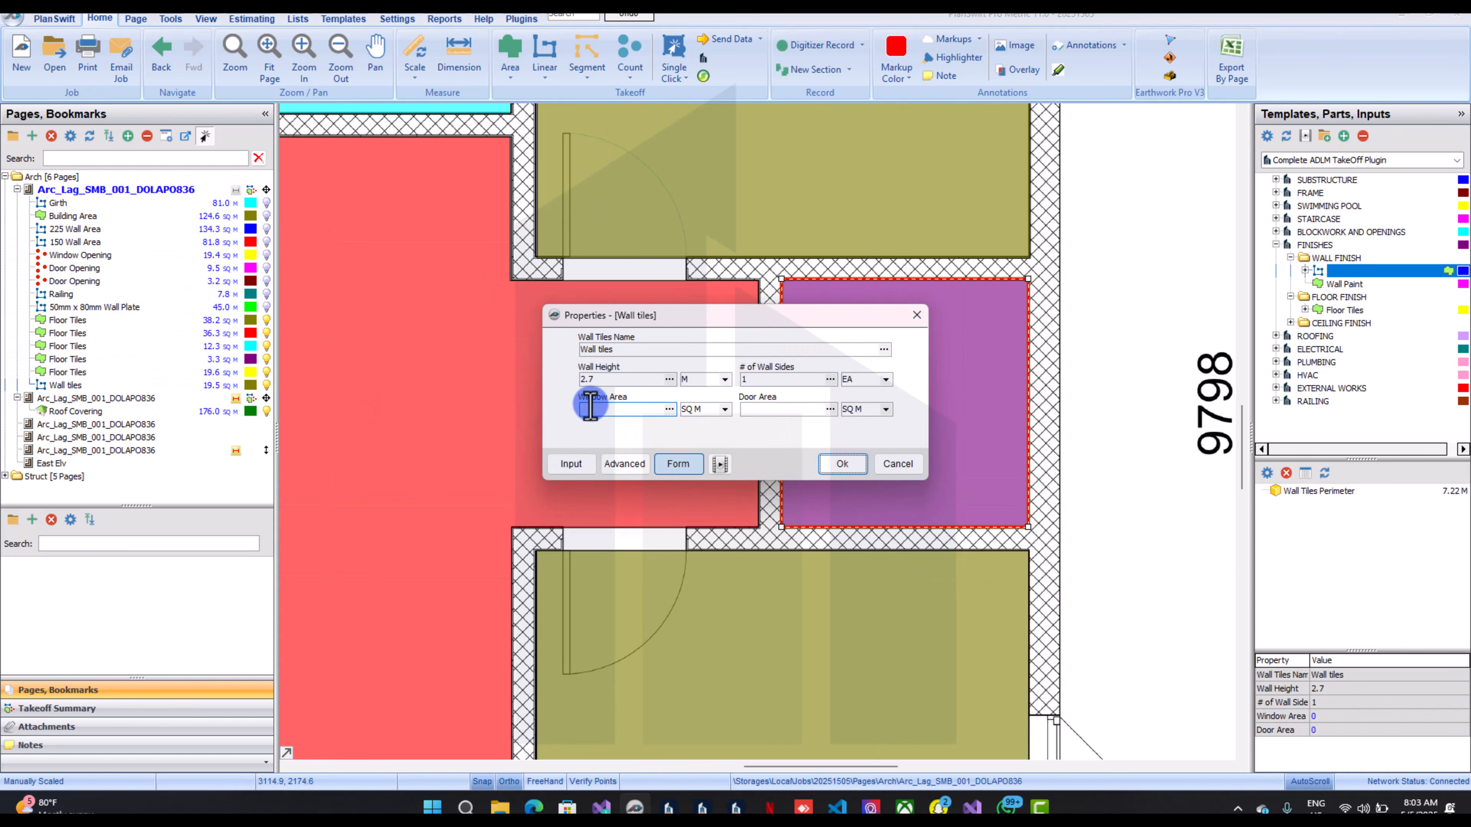
left_click(773, 414)
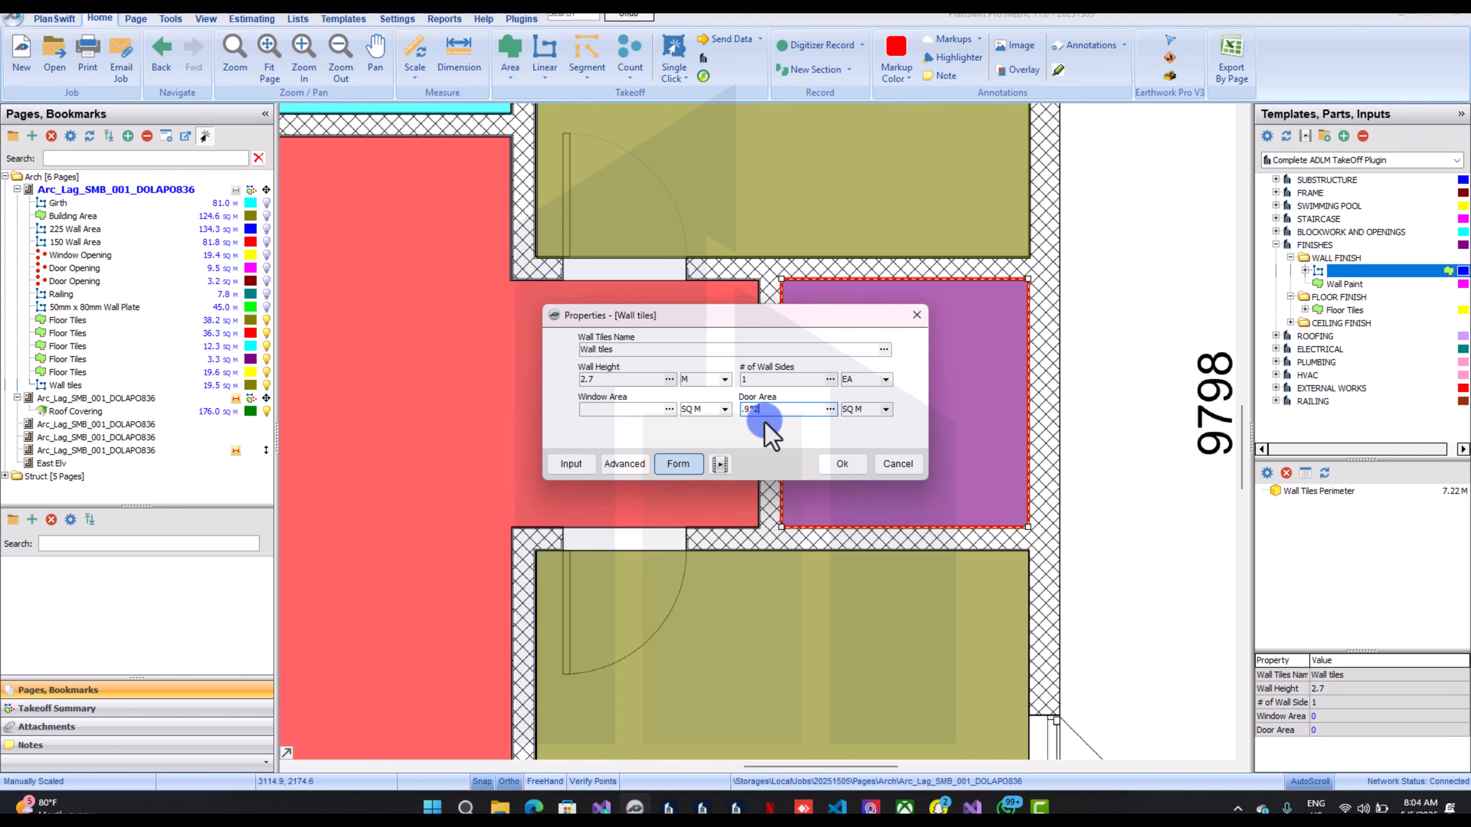
left_click(838, 466)
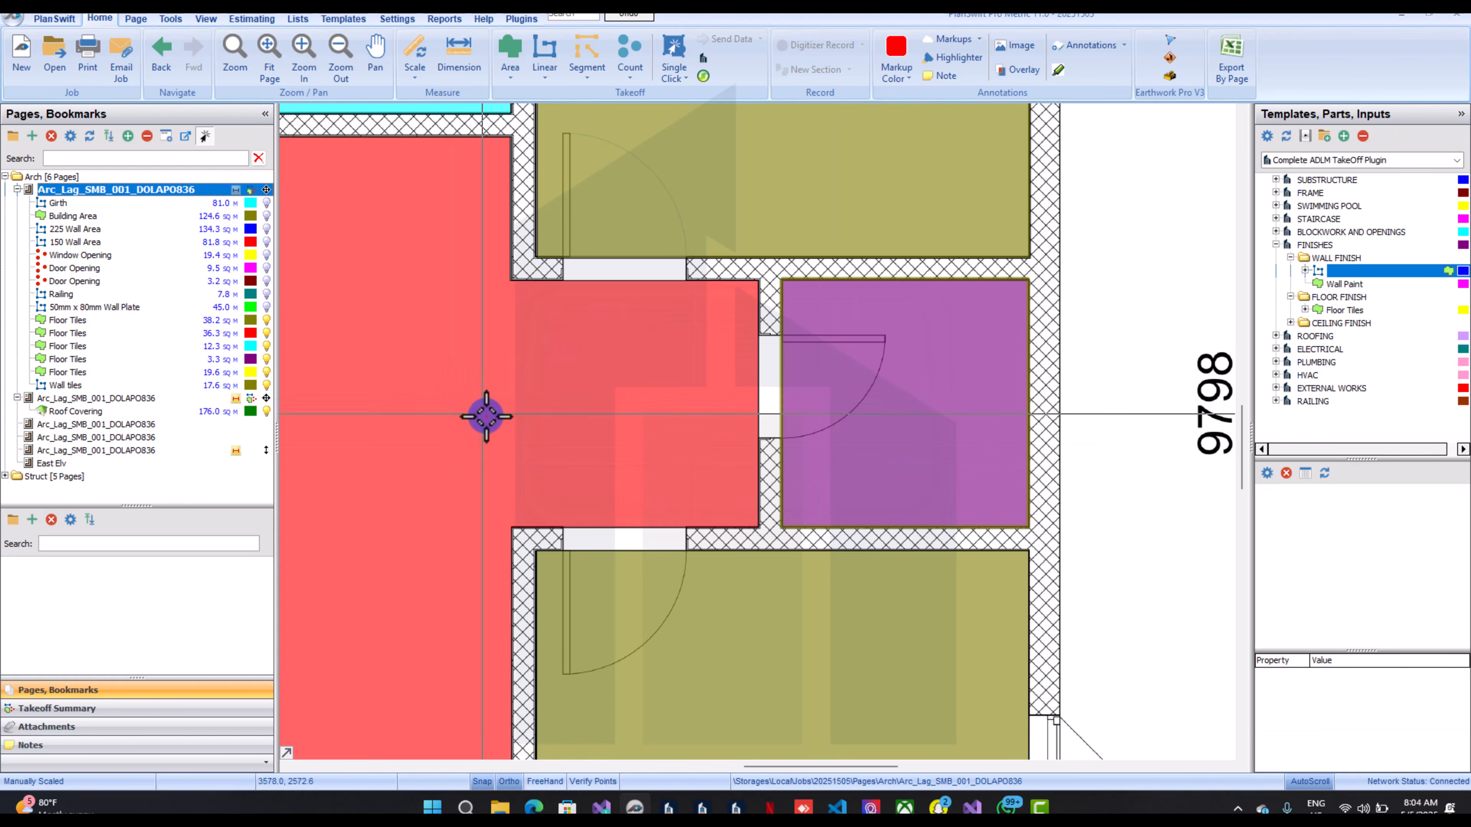
Look over the tiled rooms on the floor plan, from the toilet across to the two cyan rooms along the north wall
scroll(487, 416, "down", 4)
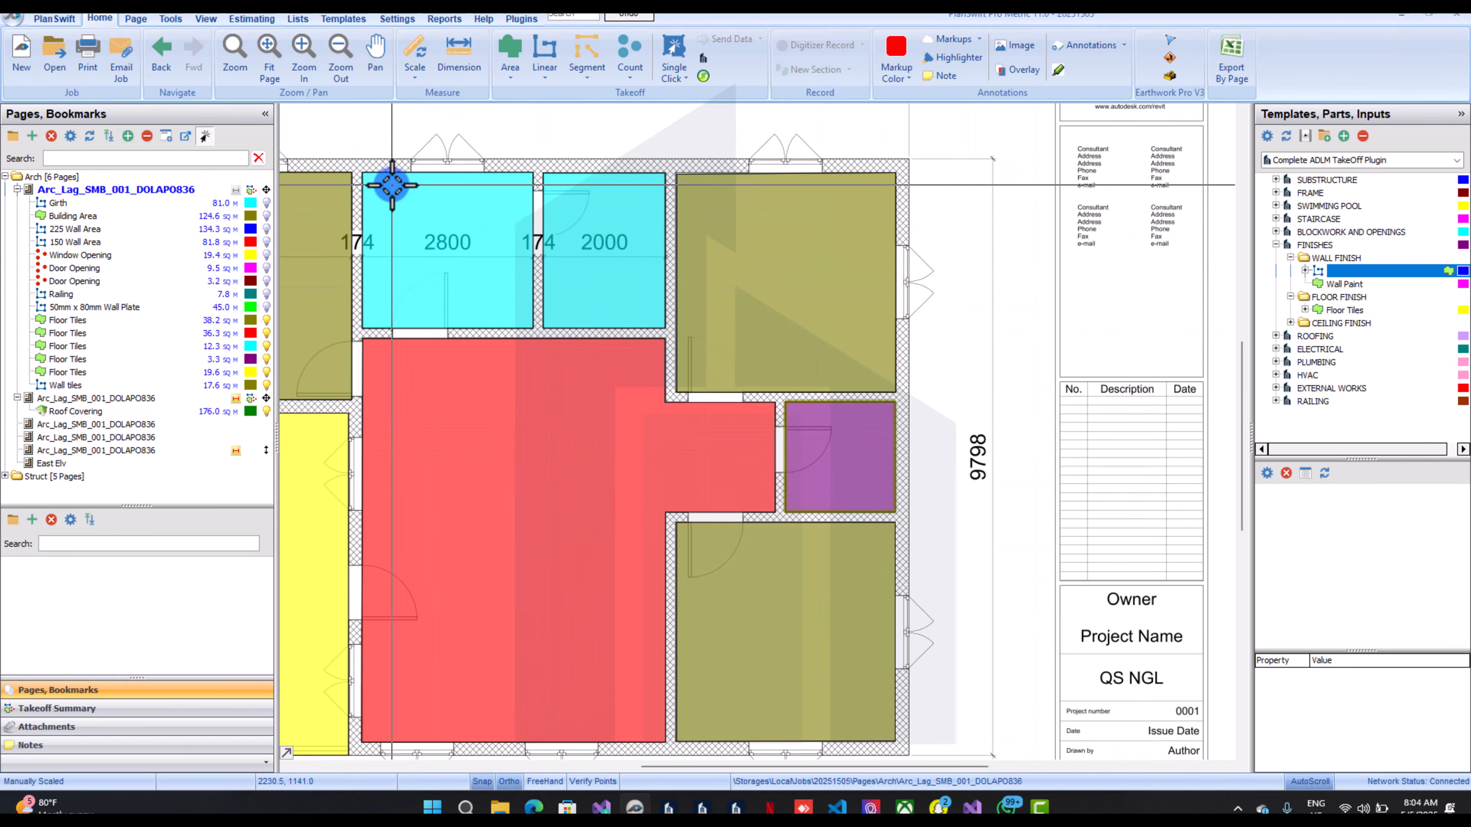
scroll(392, 185, "up", 5)
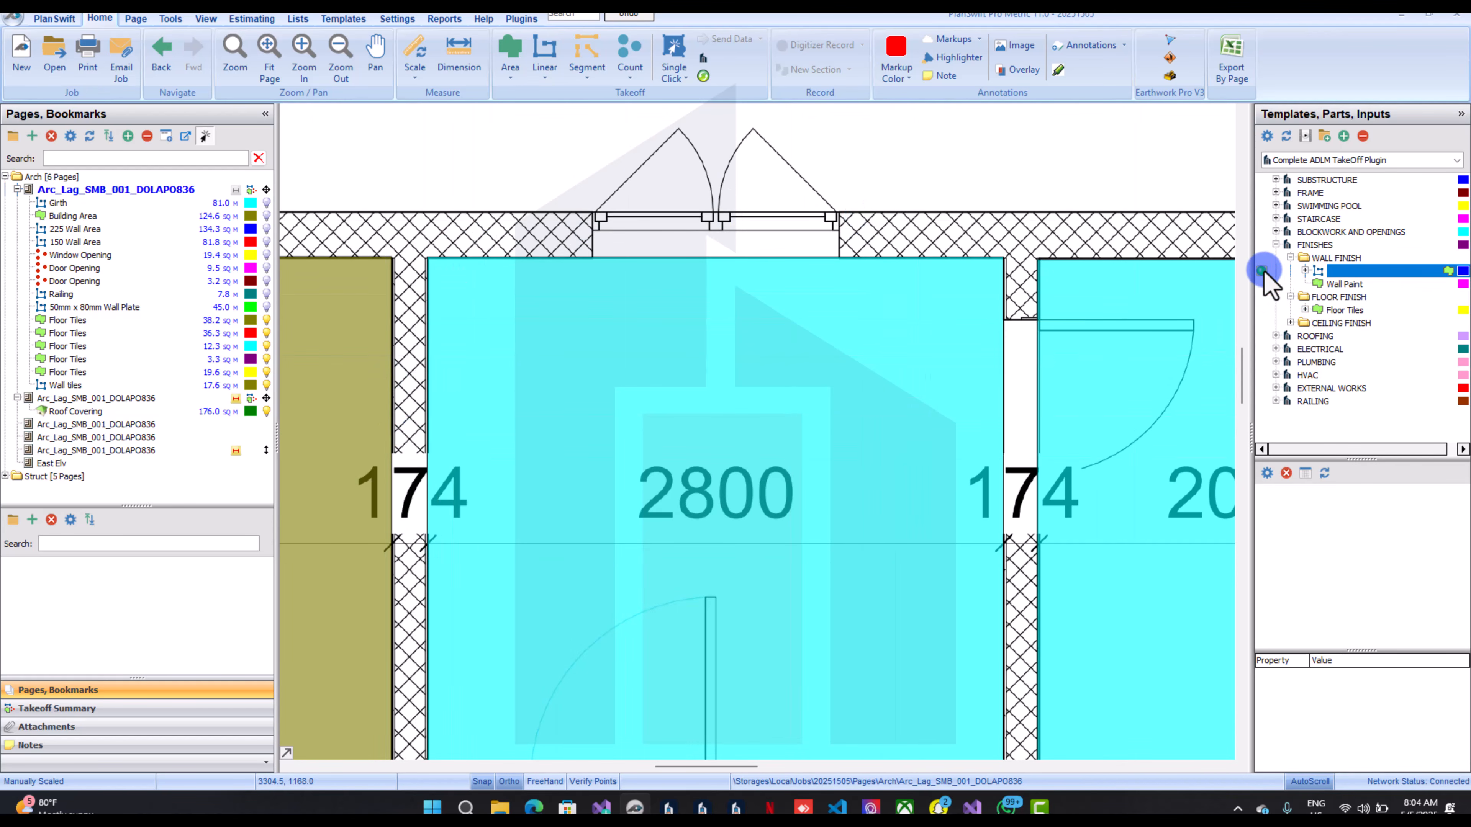
scroll(1024, 338, "down", 3)
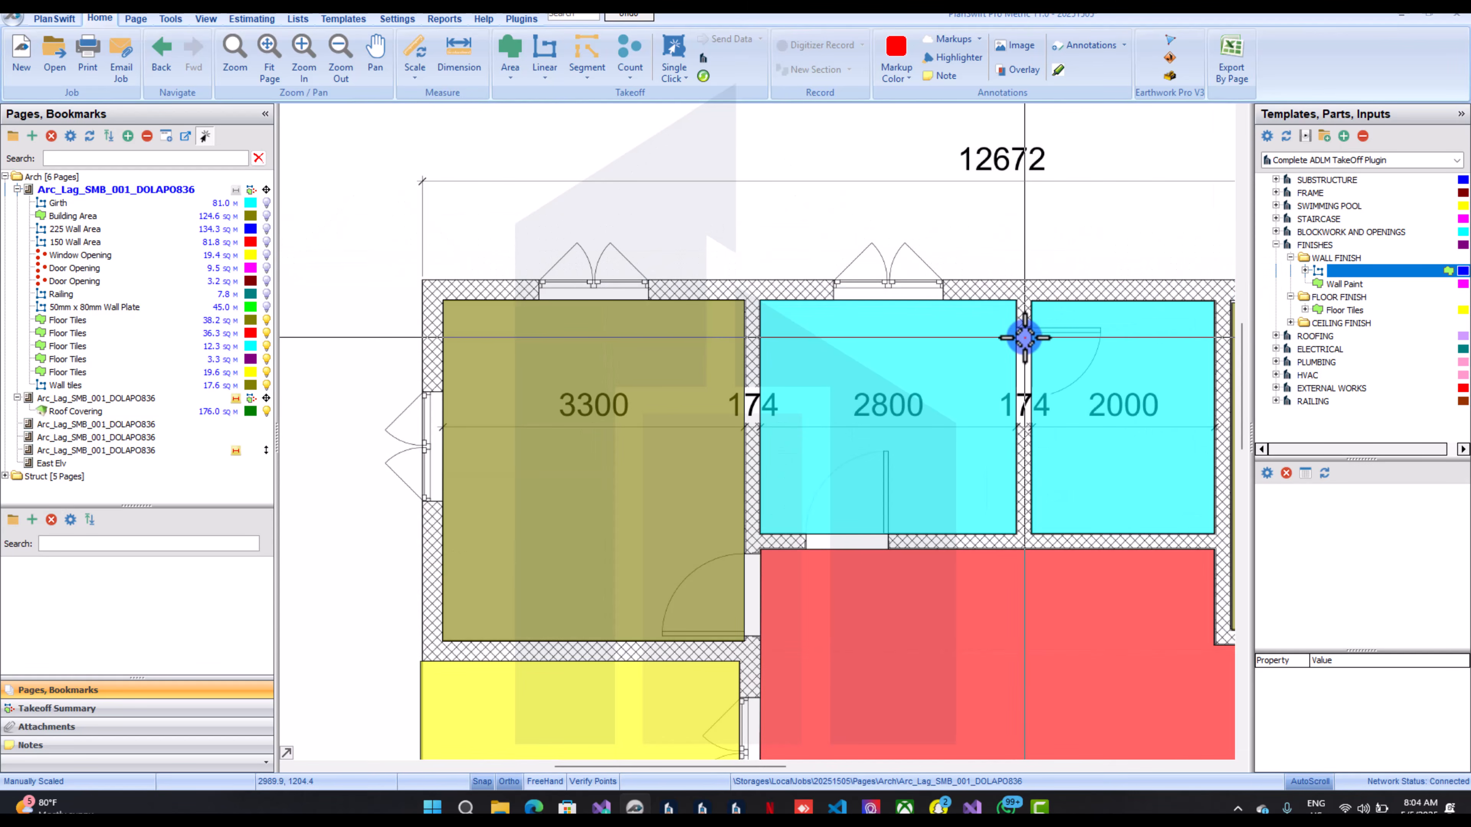
key("Right")
key("Right")
key("Right")
key("Right")
key("Right")
key("Right")
key("Right")
key("Right")
key("Right")
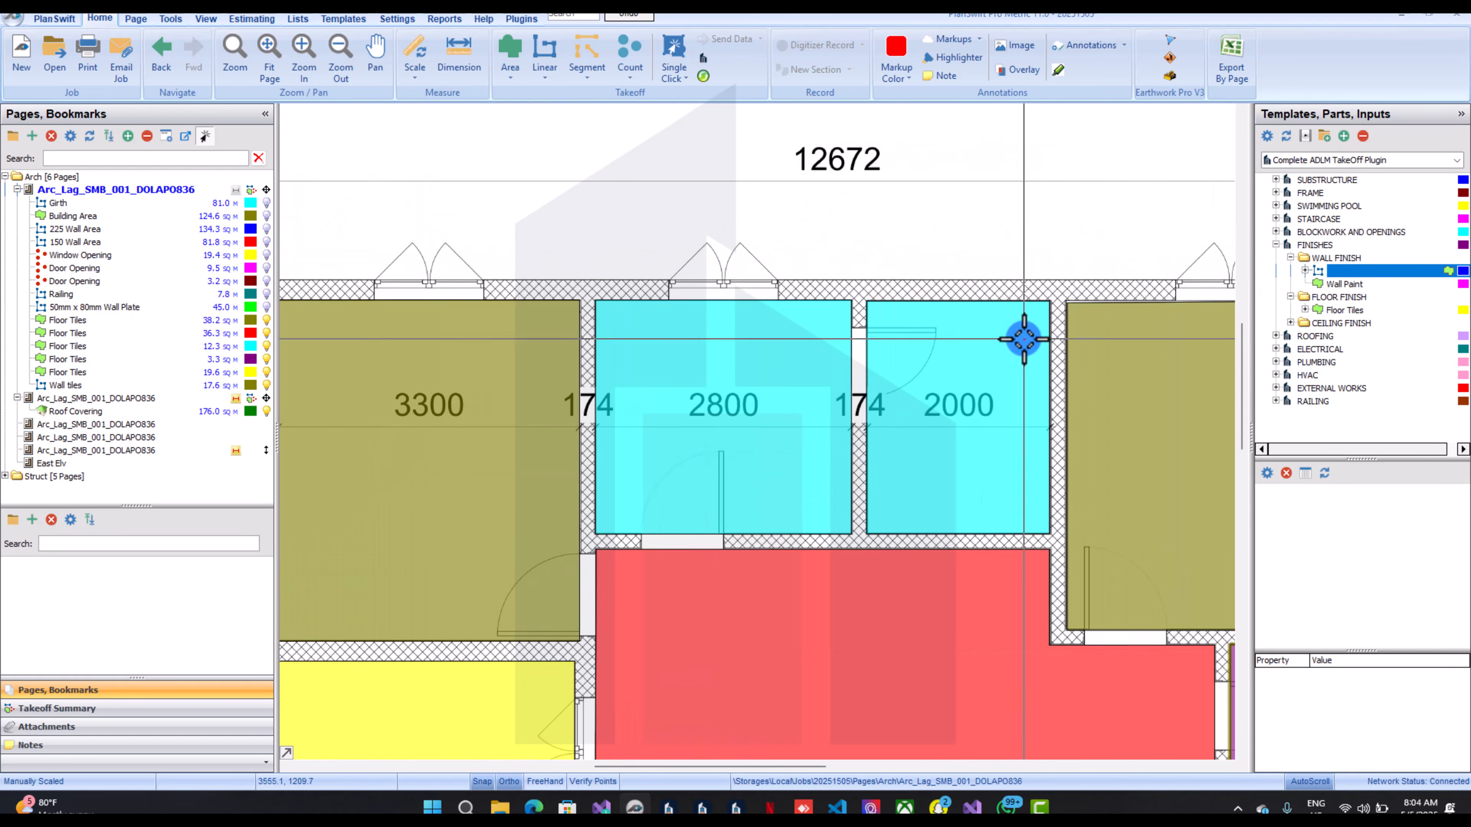
scroll(1024, 338, "down", 3)
key("Right")
key("Right")
key("Right")
key("Right")
key("Right")
key("Right")
key("Right")
key("Right")
key("Right")
key("Right")
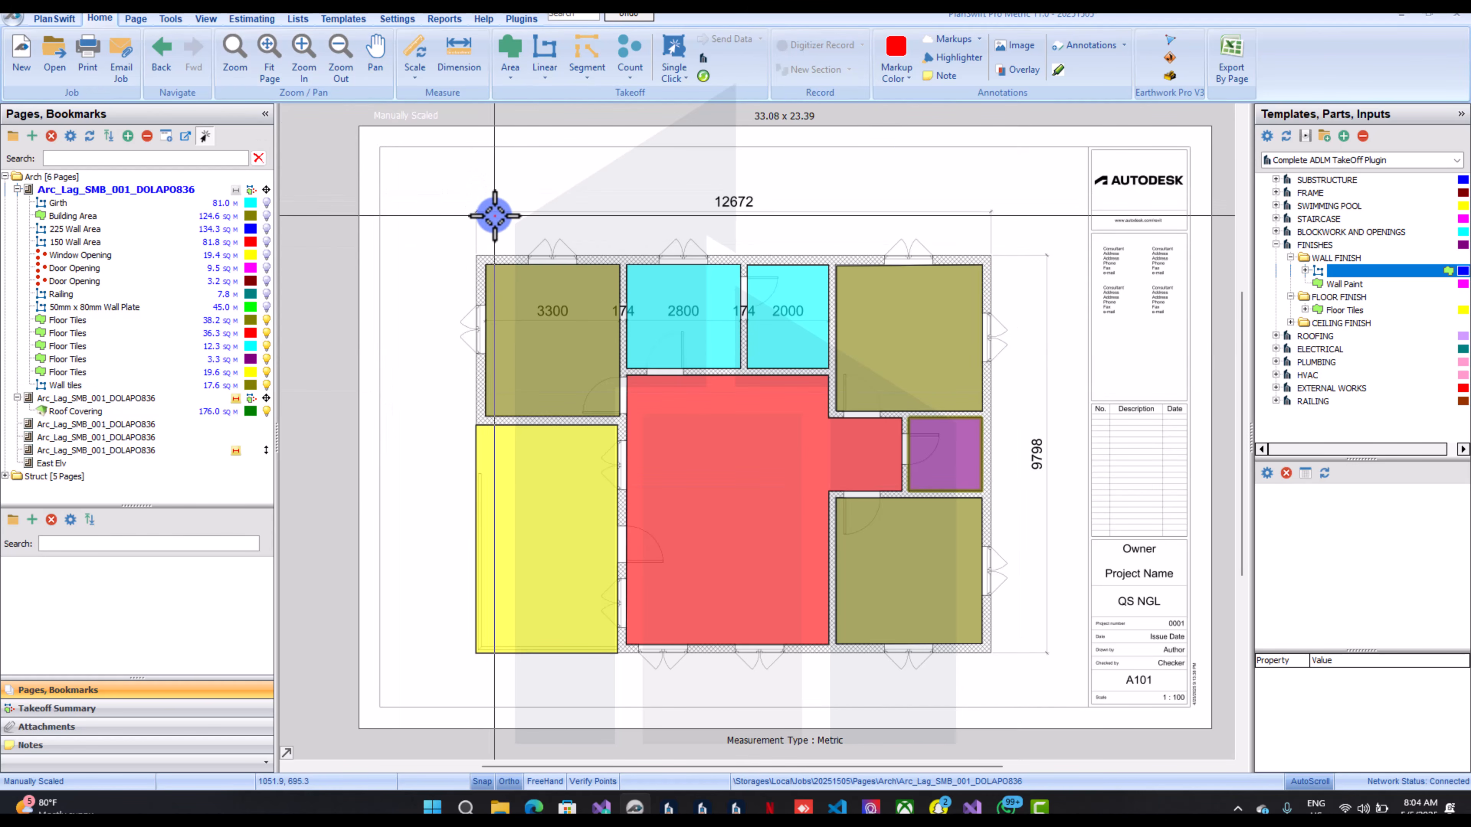
In the takeoff summary, set the girth's Trench Exc width to 0.675 and its depth to 0.9
left_click(75, 709)
scroll(124, 196, "up", 5)
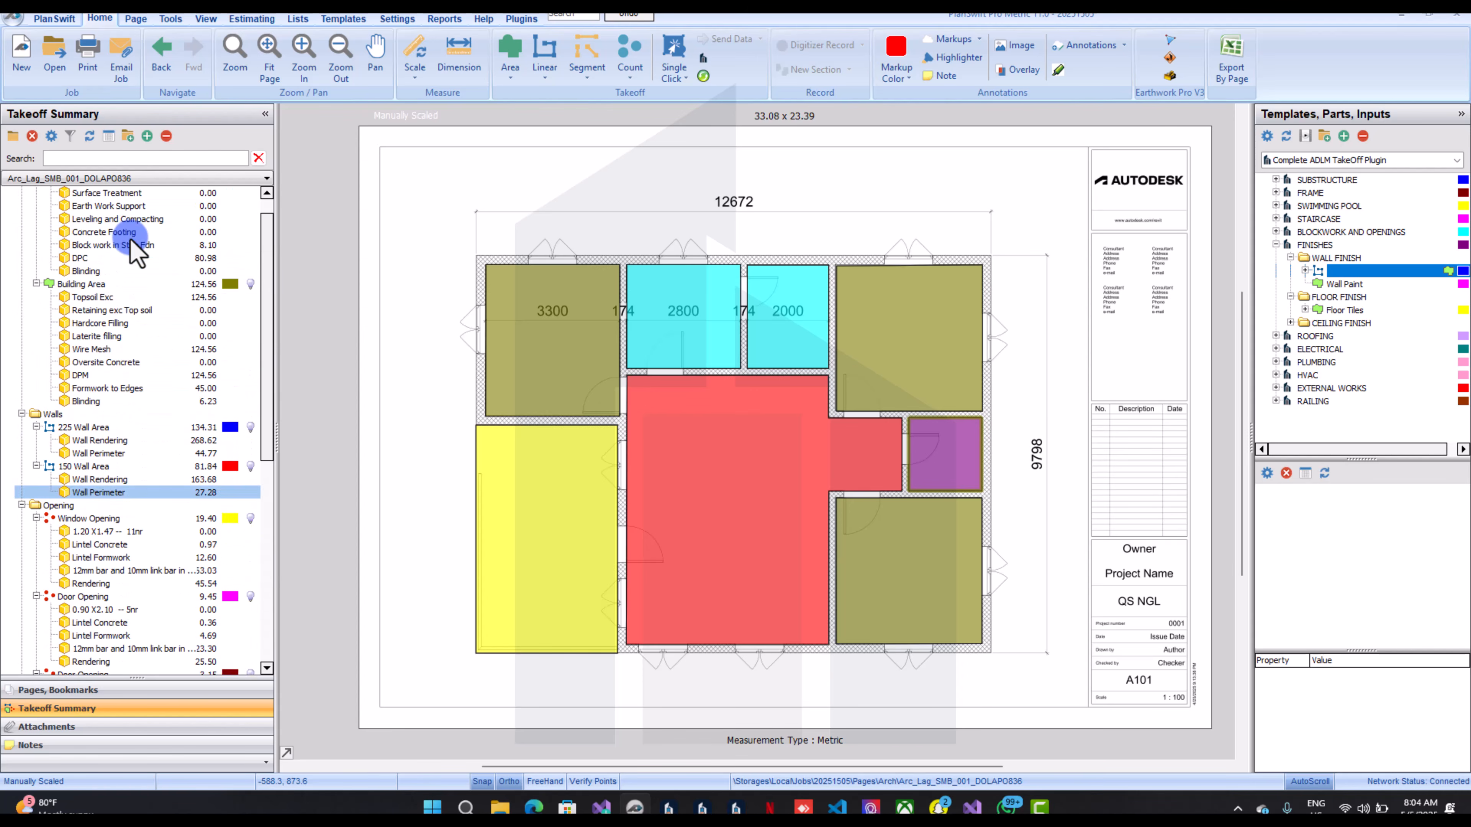
scroll(130, 239, "up", 1)
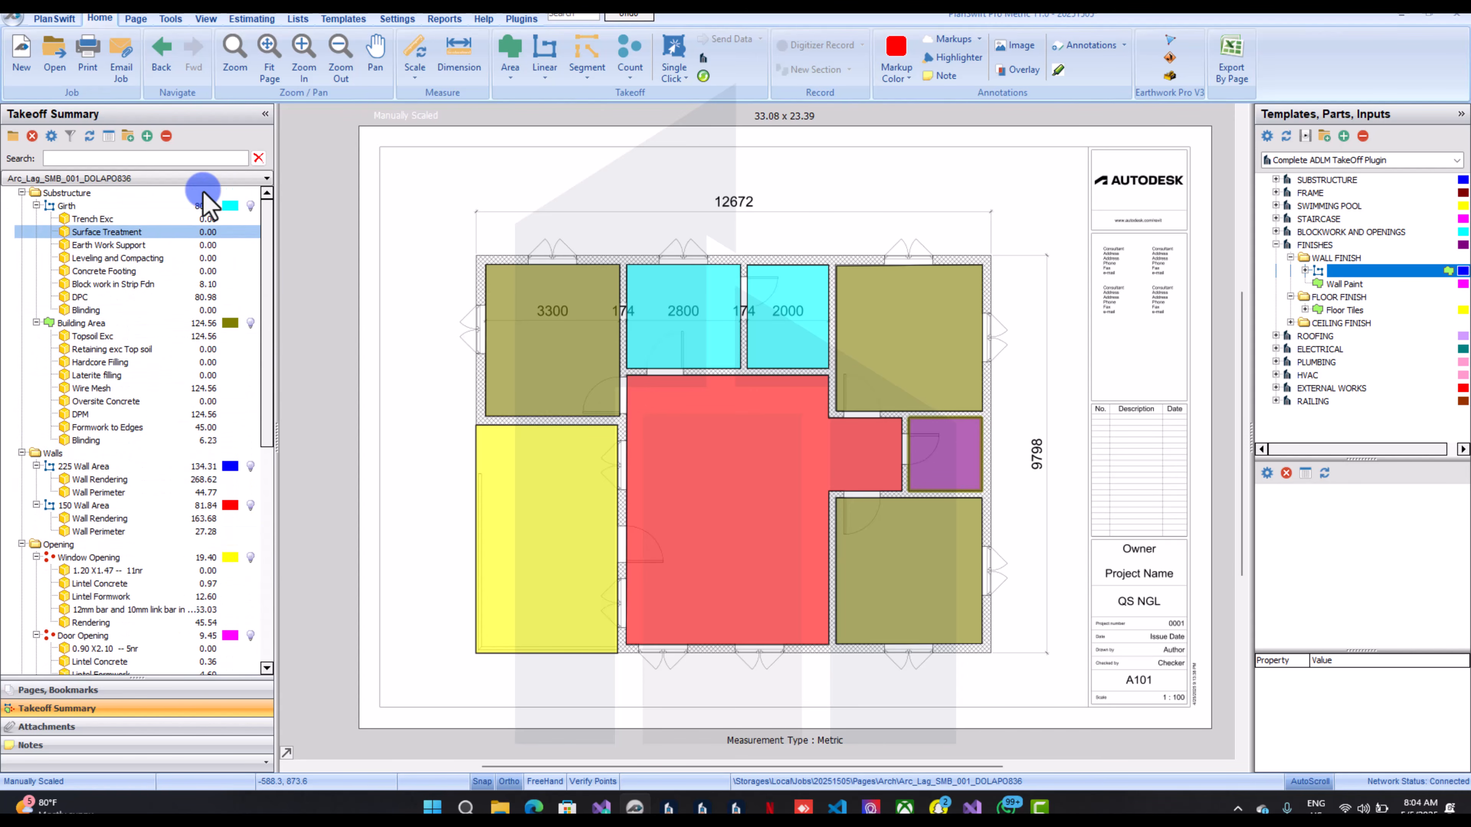
double_click(182, 220)
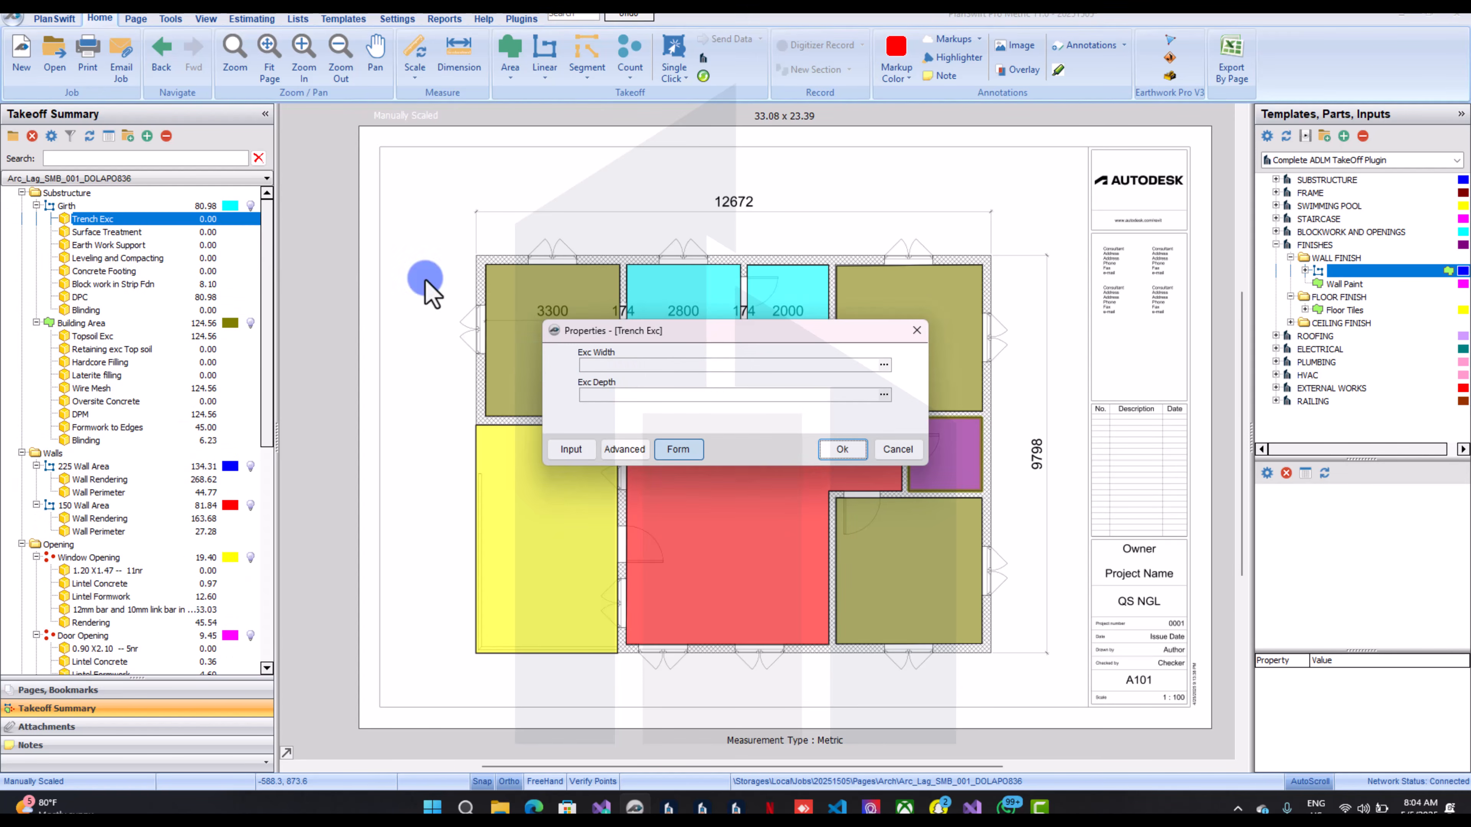
left_click(708, 366)
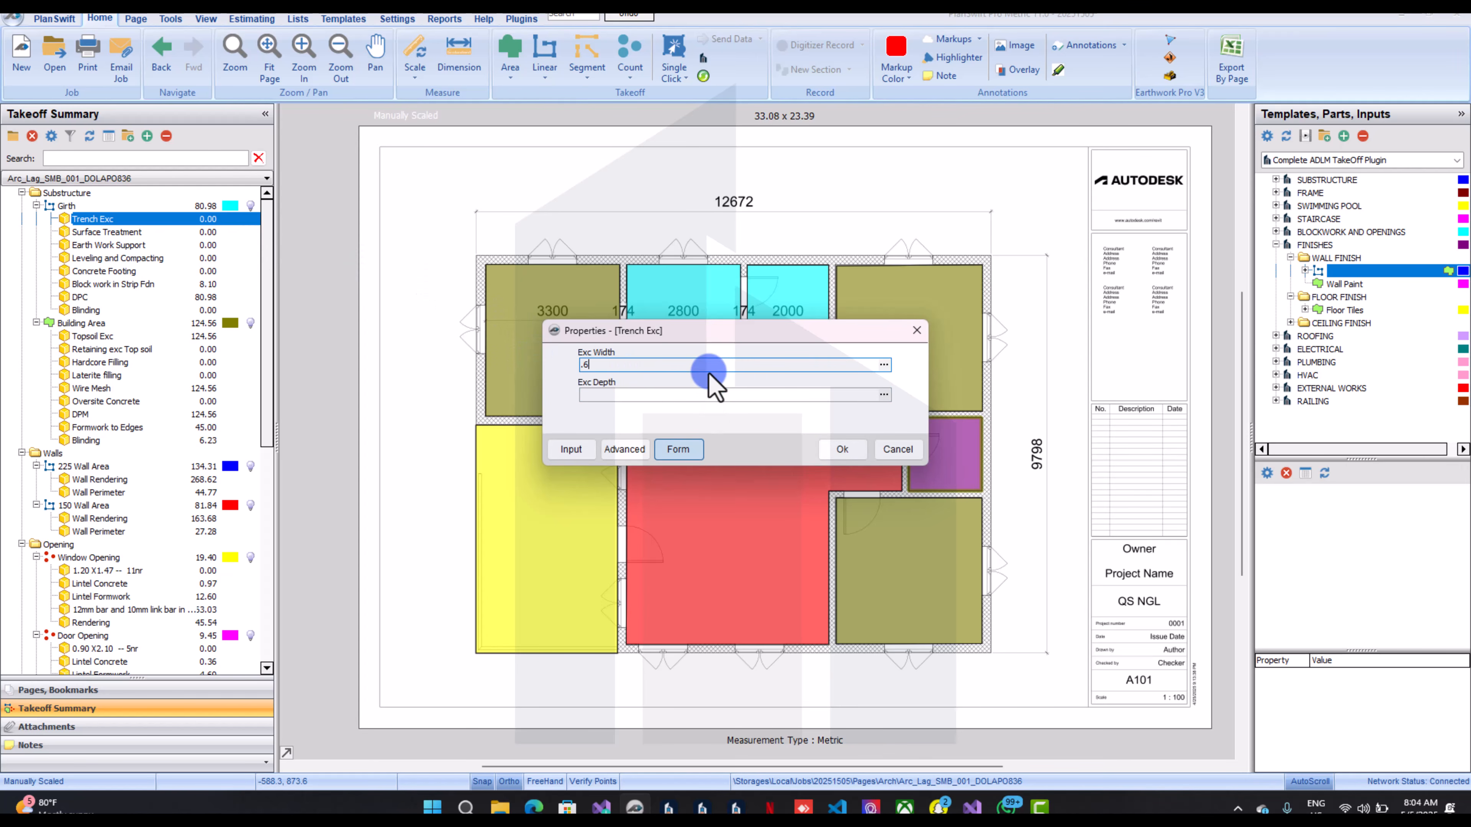
left_click(717, 400)
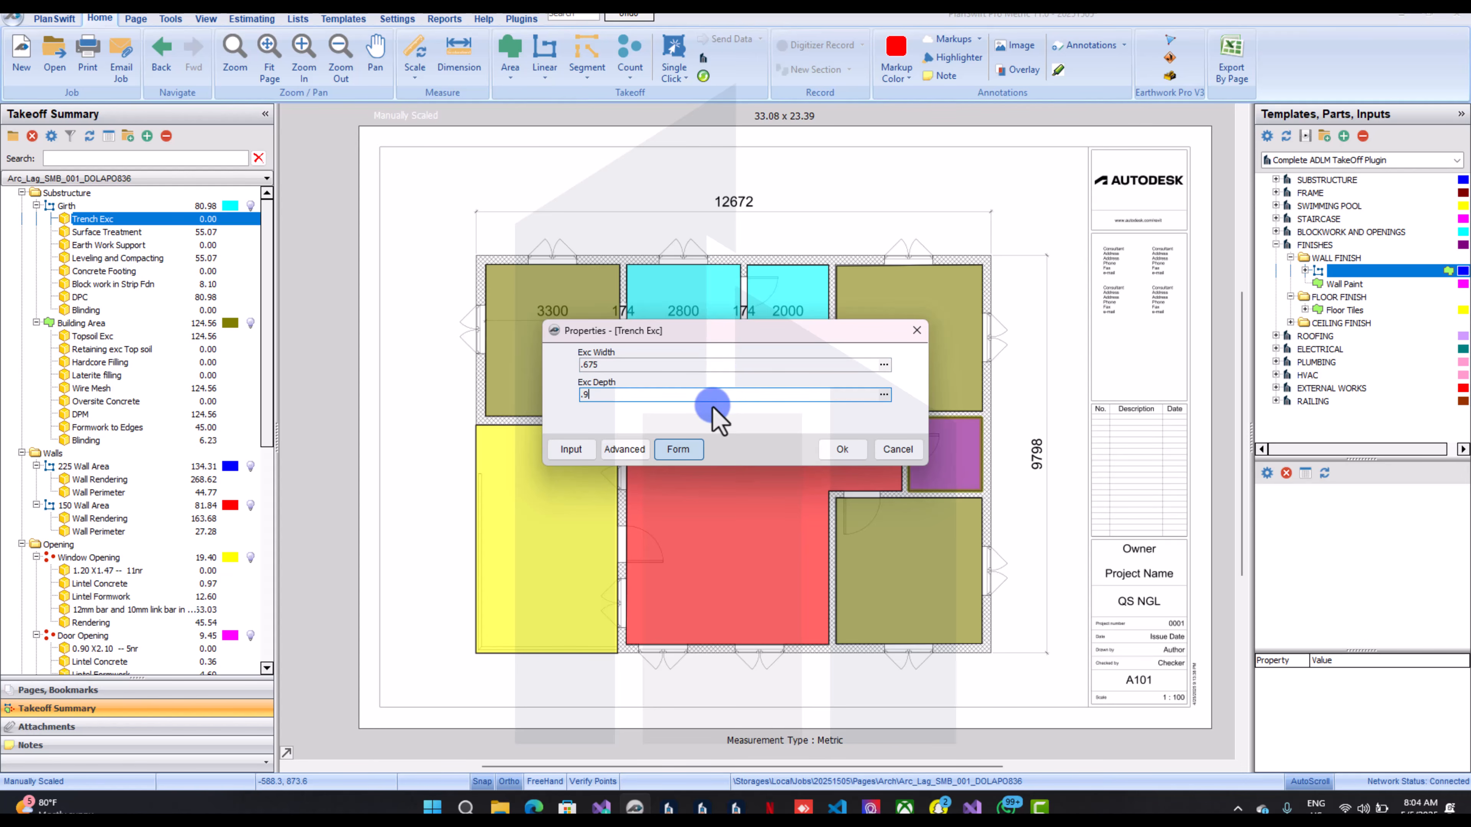
left_click(841, 449)
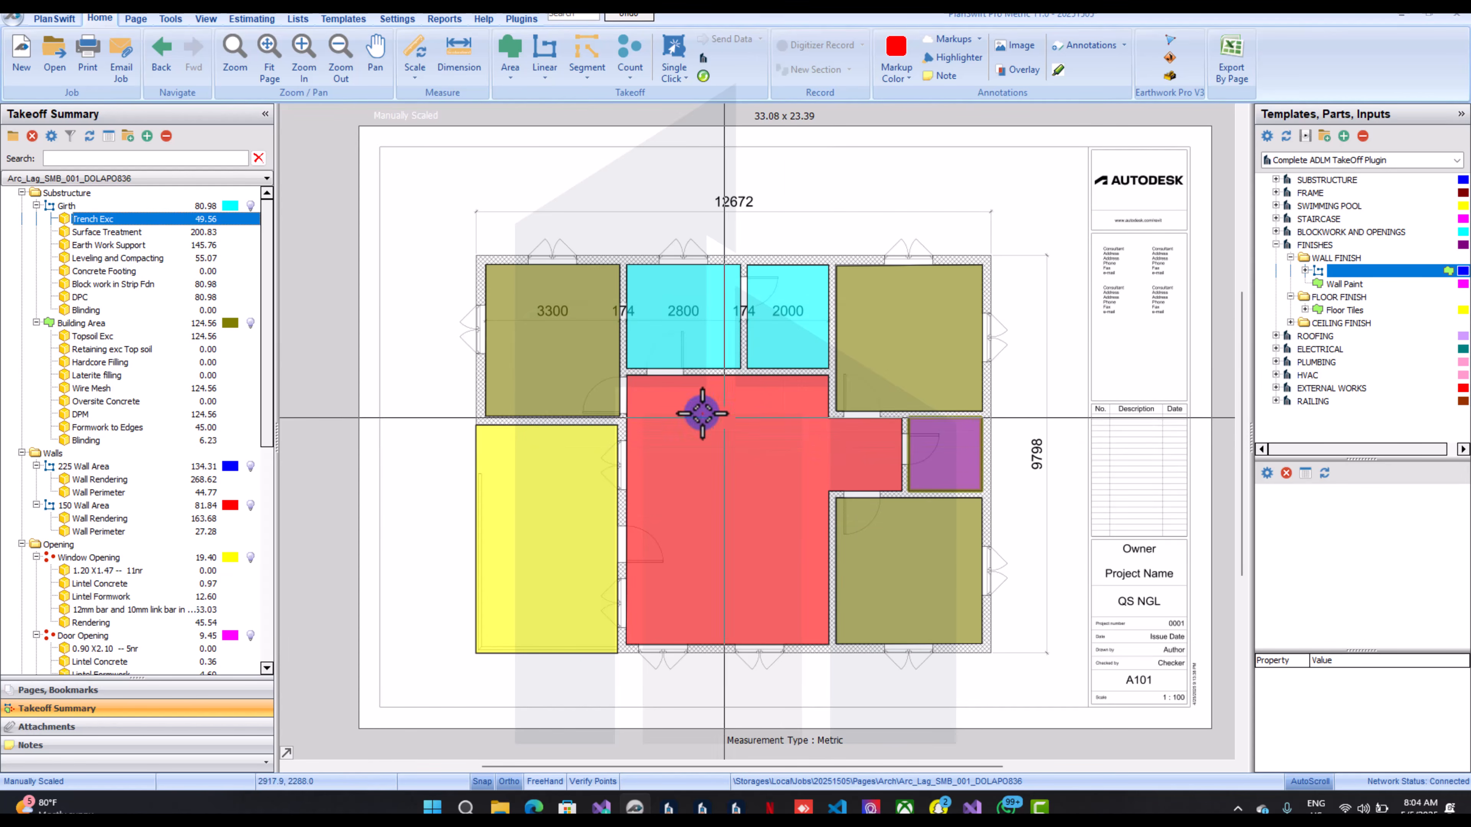
Set the footing thickness of the girth's Concrete Footing item to 0.225 m
left_click(193, 271)
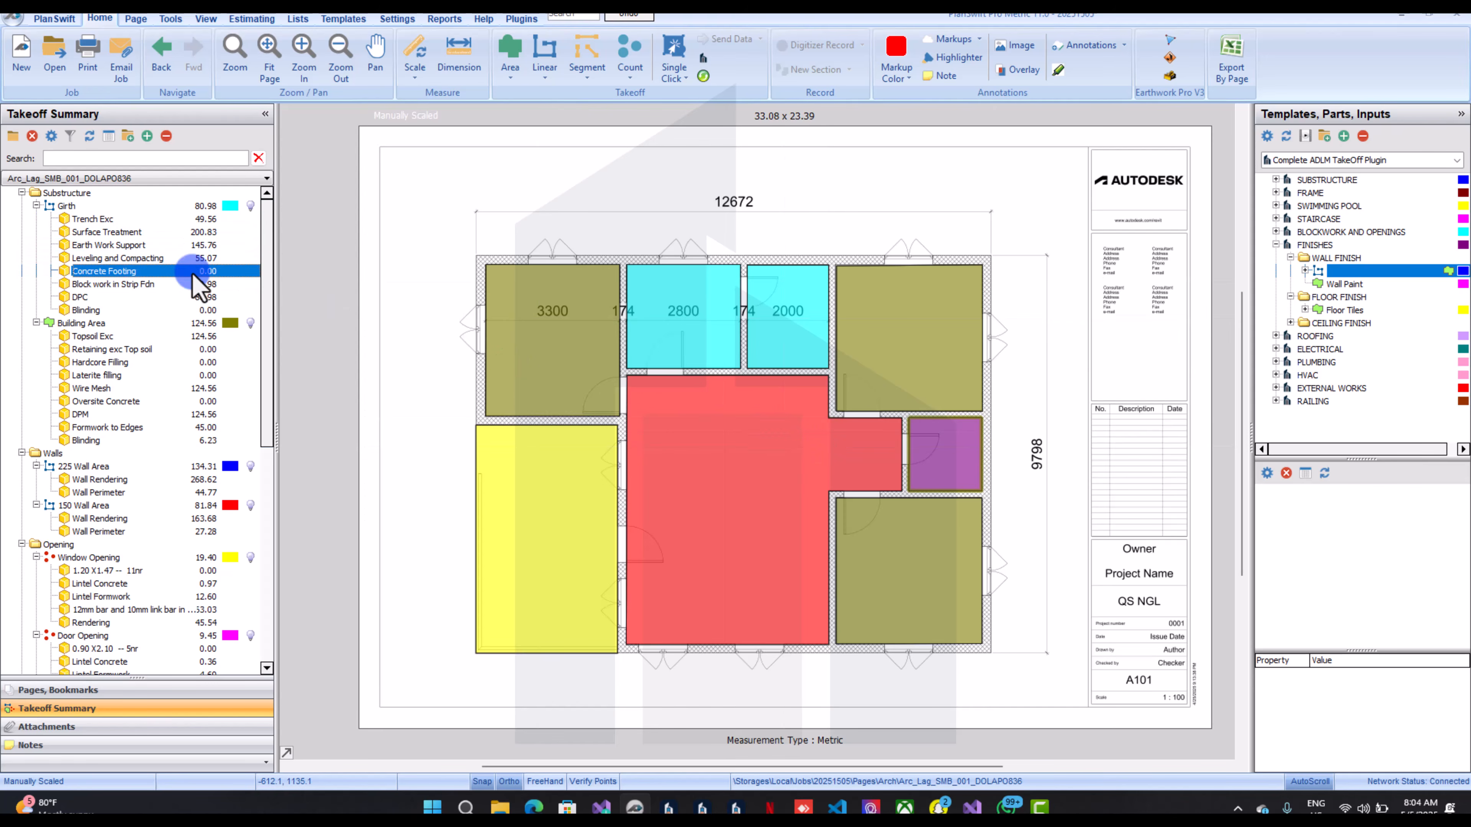
double_click(193, 272)
left_click(608, 377)
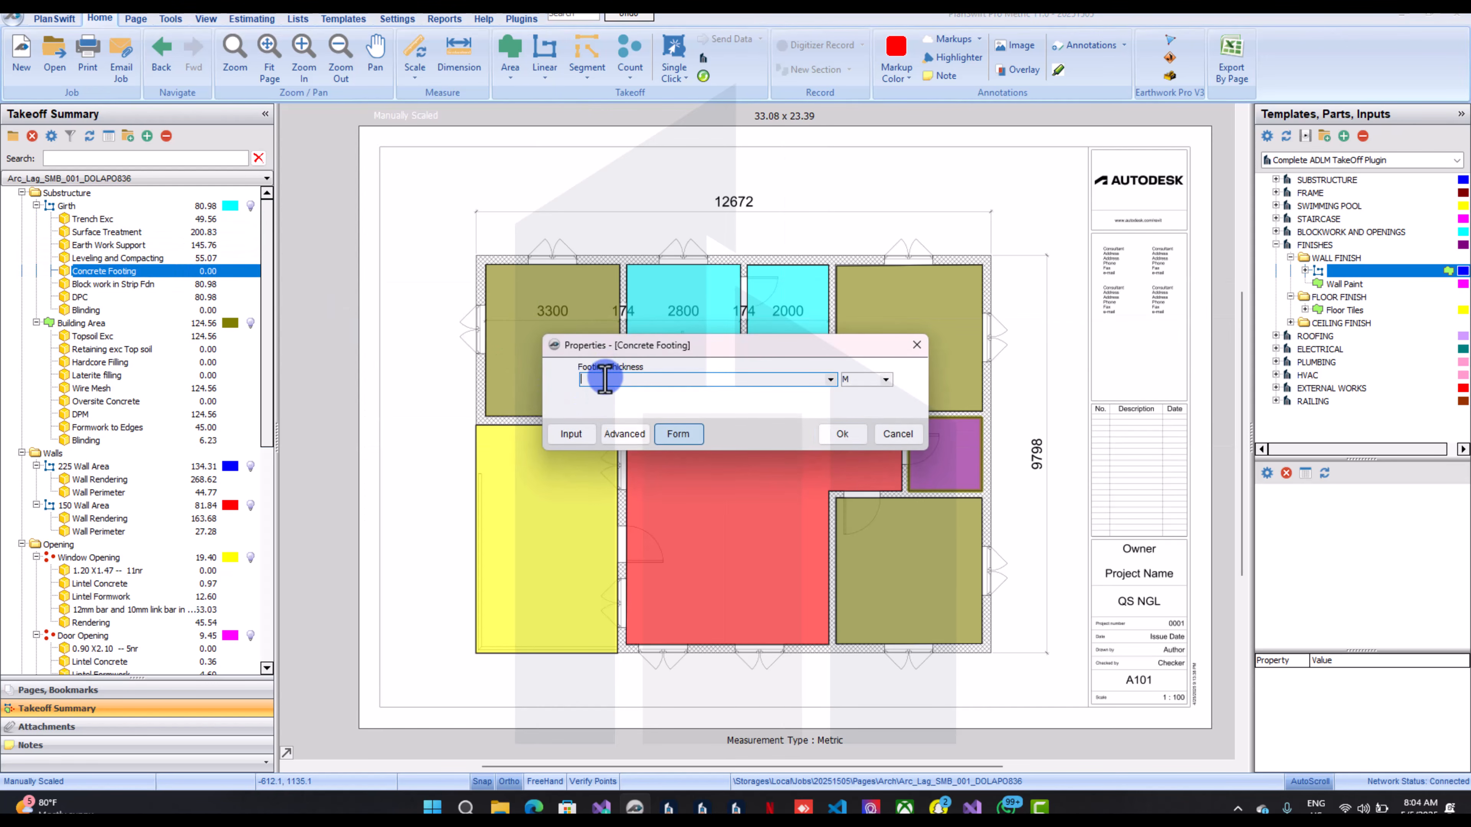
type(".225")
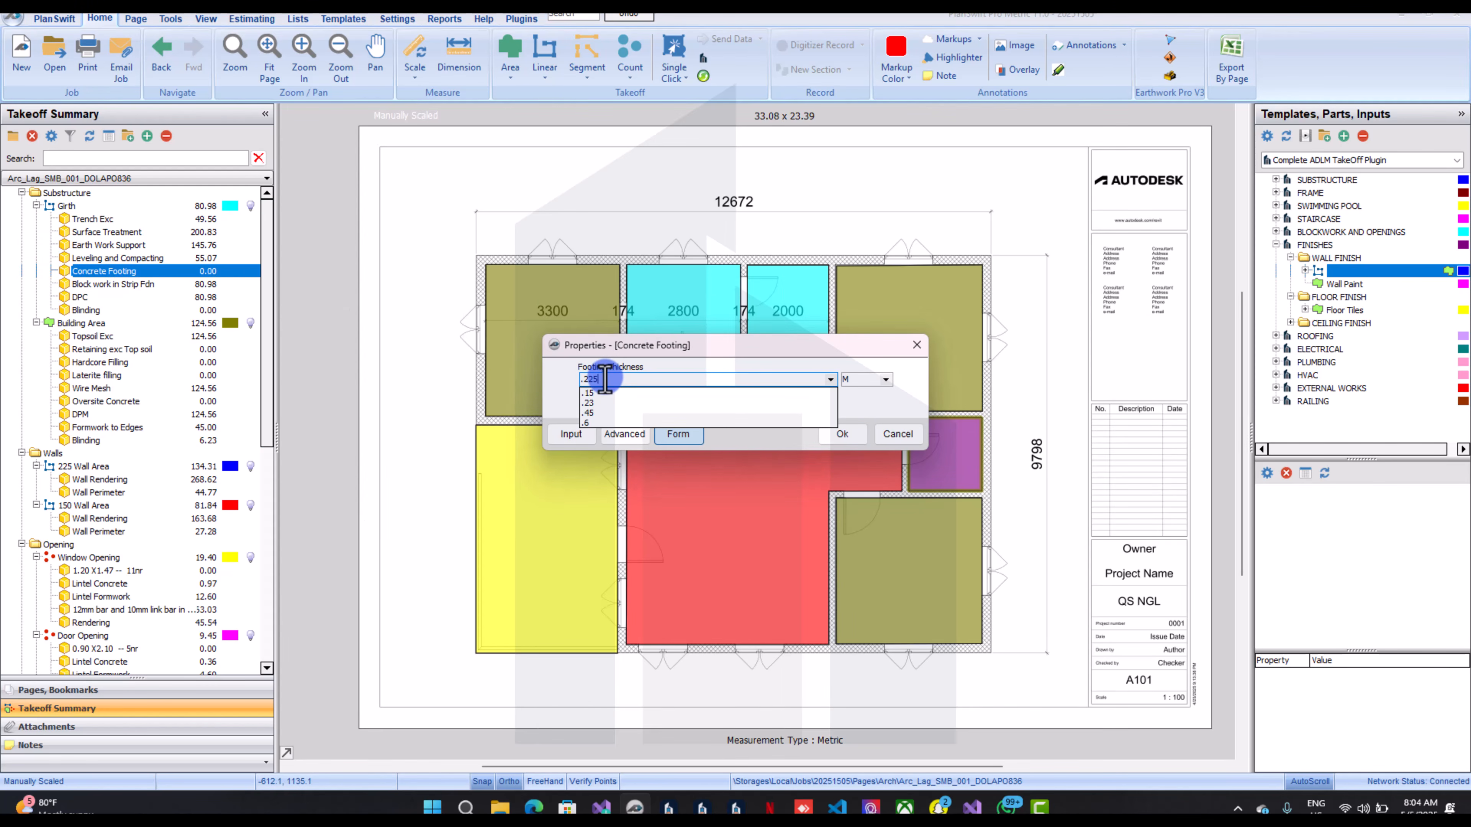
left_click(559, 367)
left_click(829, 436)
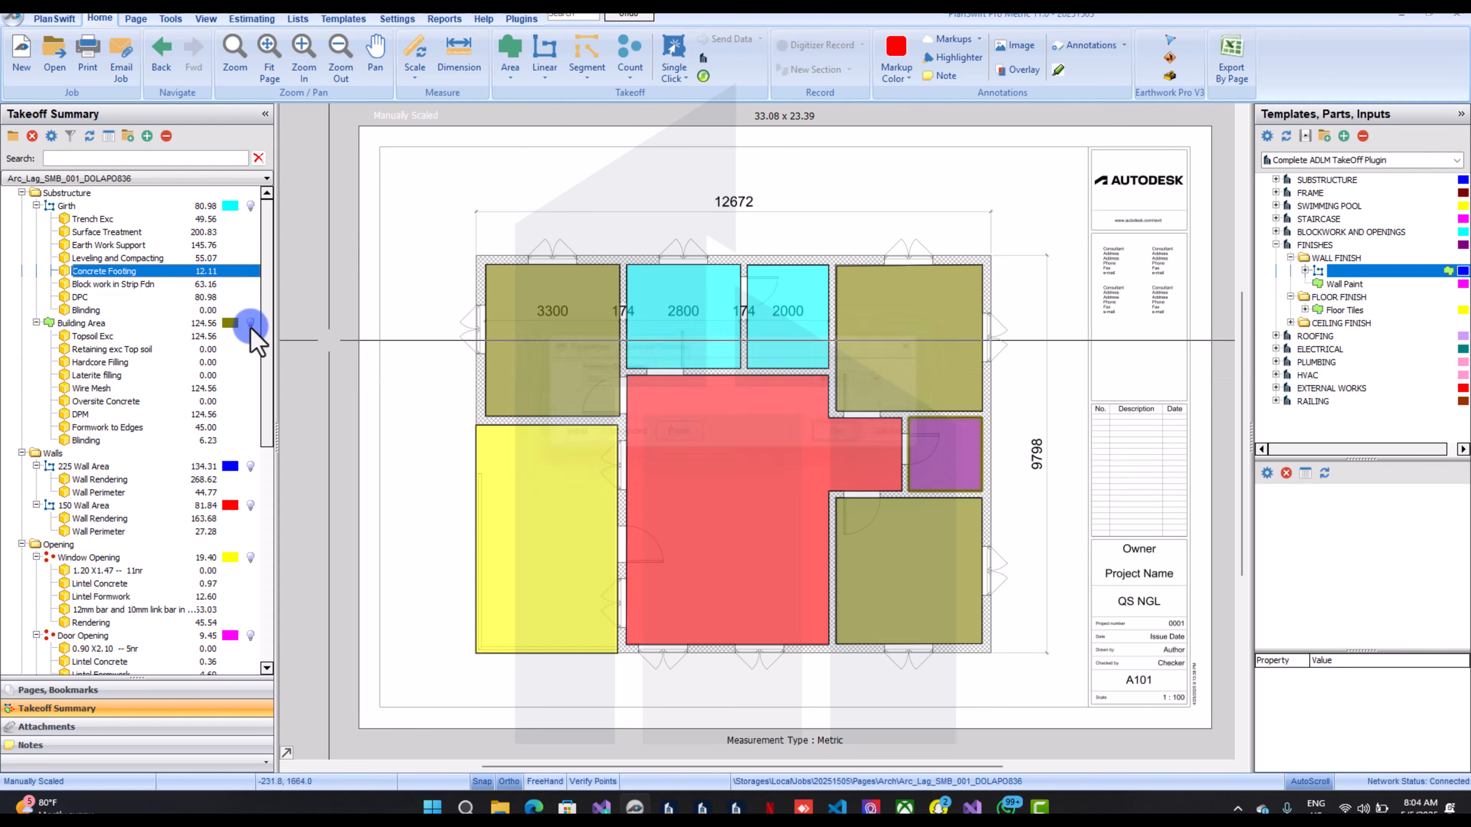
Set the thickness of the girth's Blinding item to 0.05 m
left_click(178, 311)
double_click(178, 311)
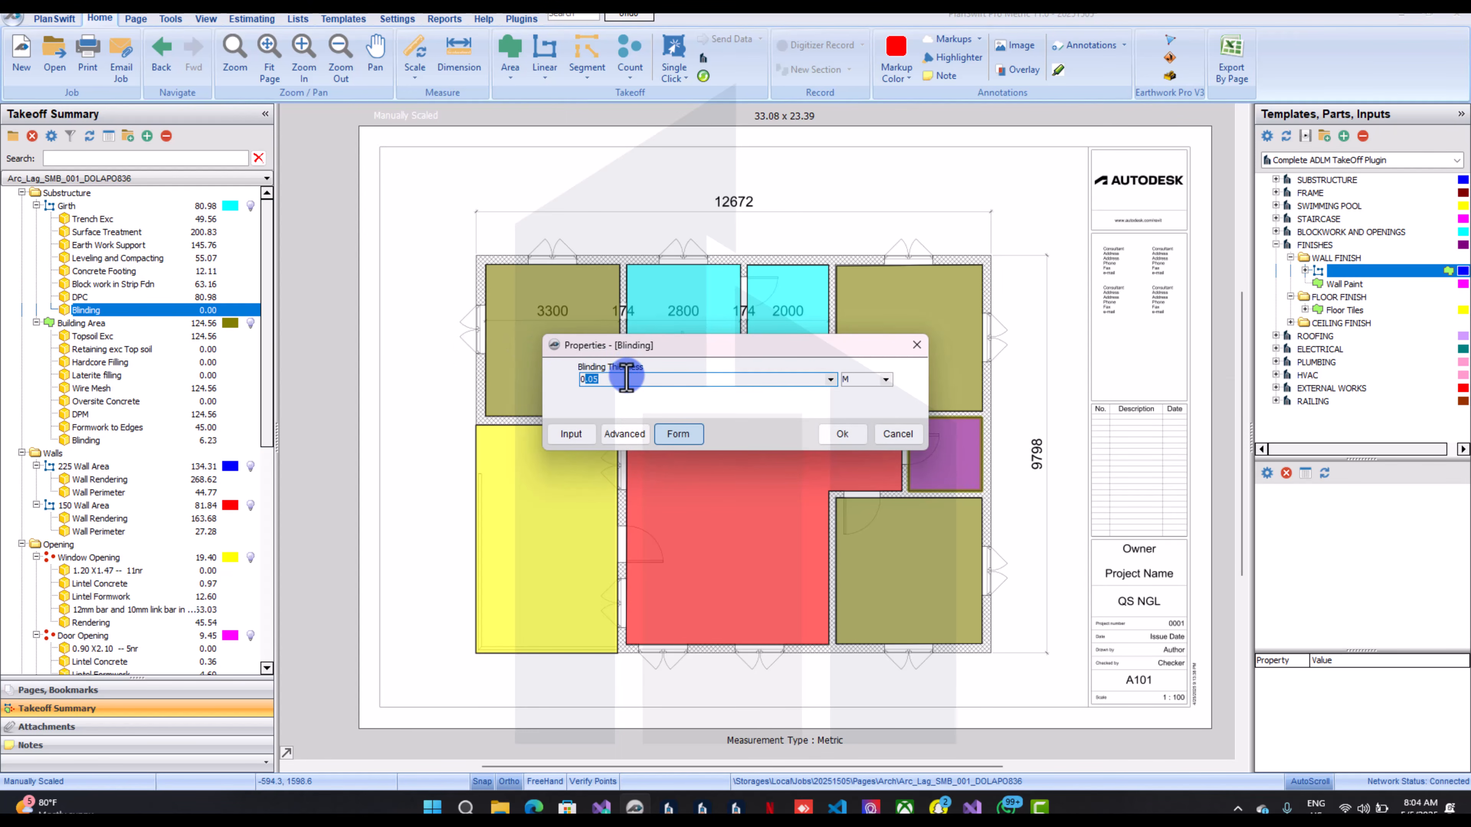
type("0.0")
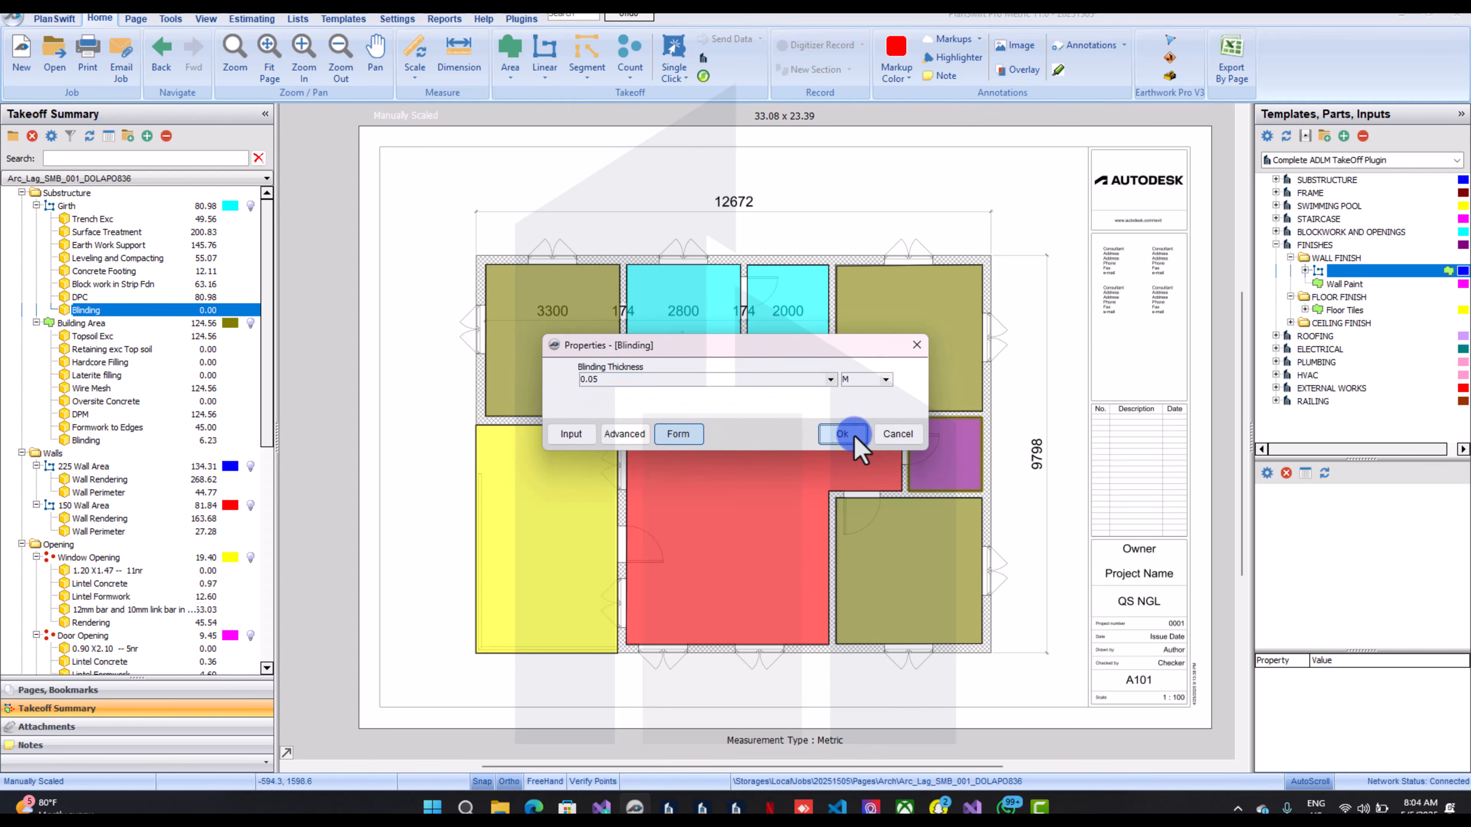
left_click(842, 434)
Set the Retaining exc Top soil thickness under Building Area to 150 mm
double_click(143, 350)
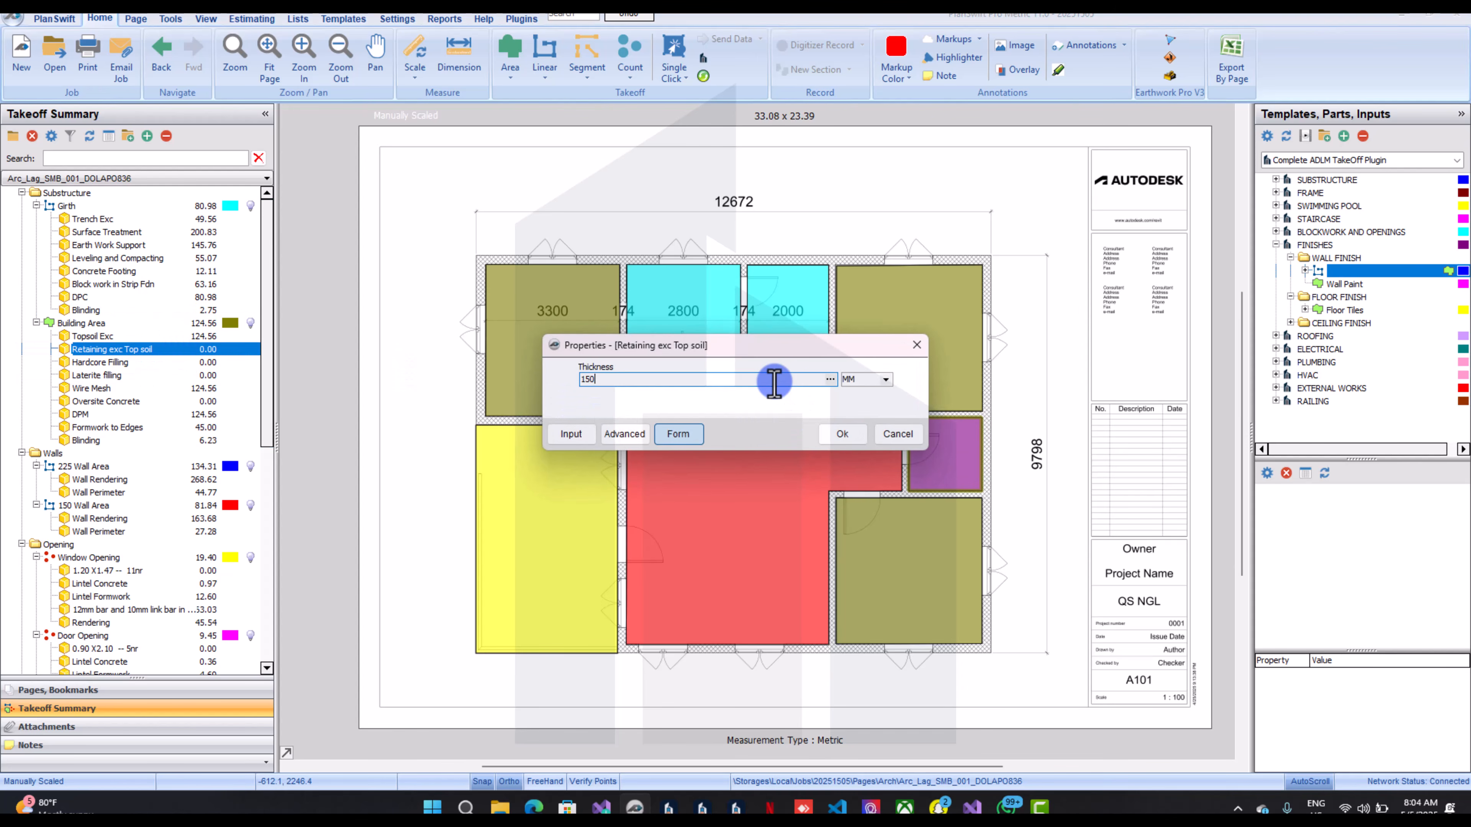
type("150")
left_click(842, 434)
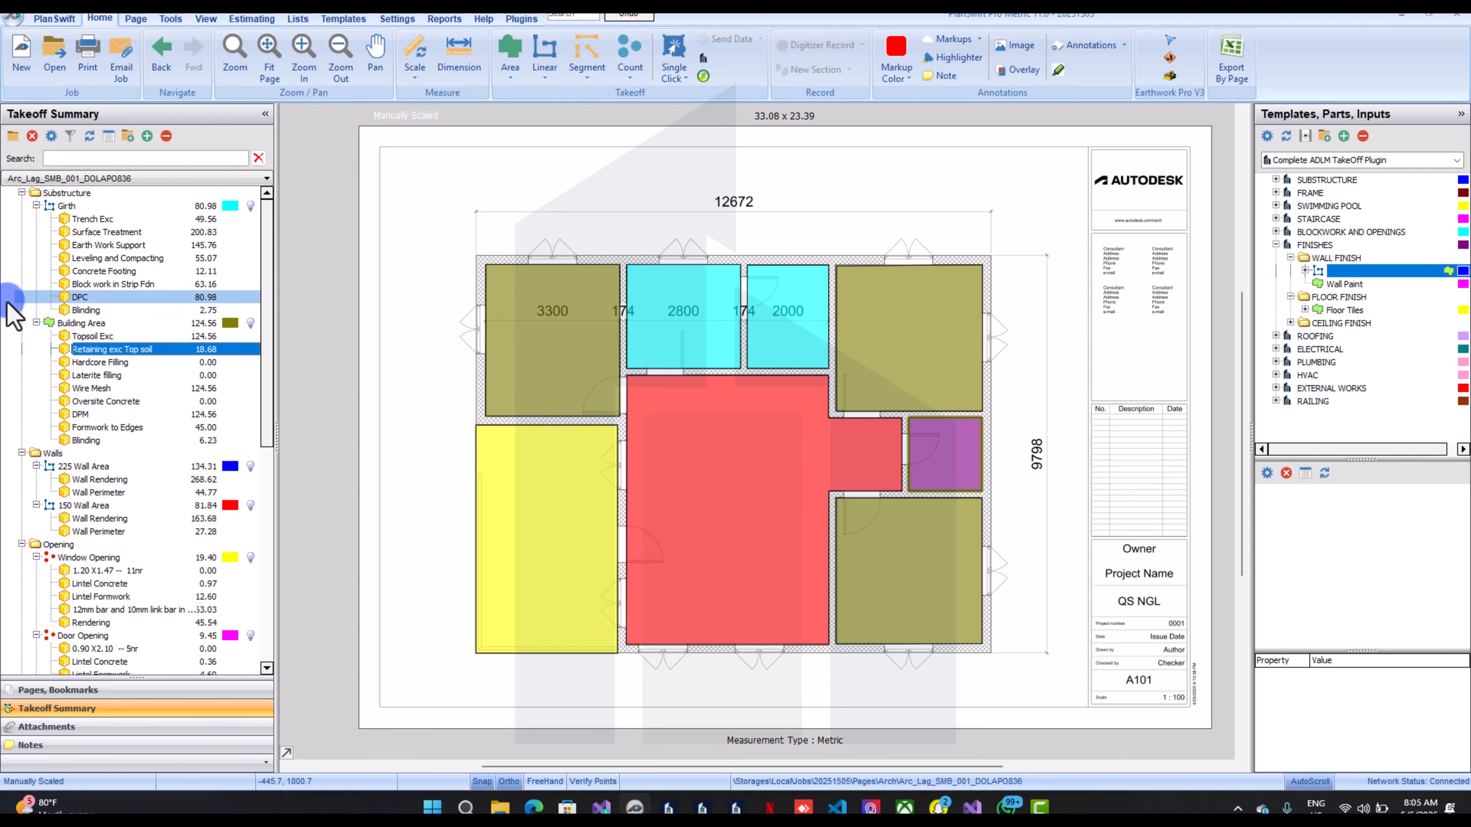
Set the Hardcore Filling's filling thickness under Building Area to 0.25 m
left_click(138, 362)
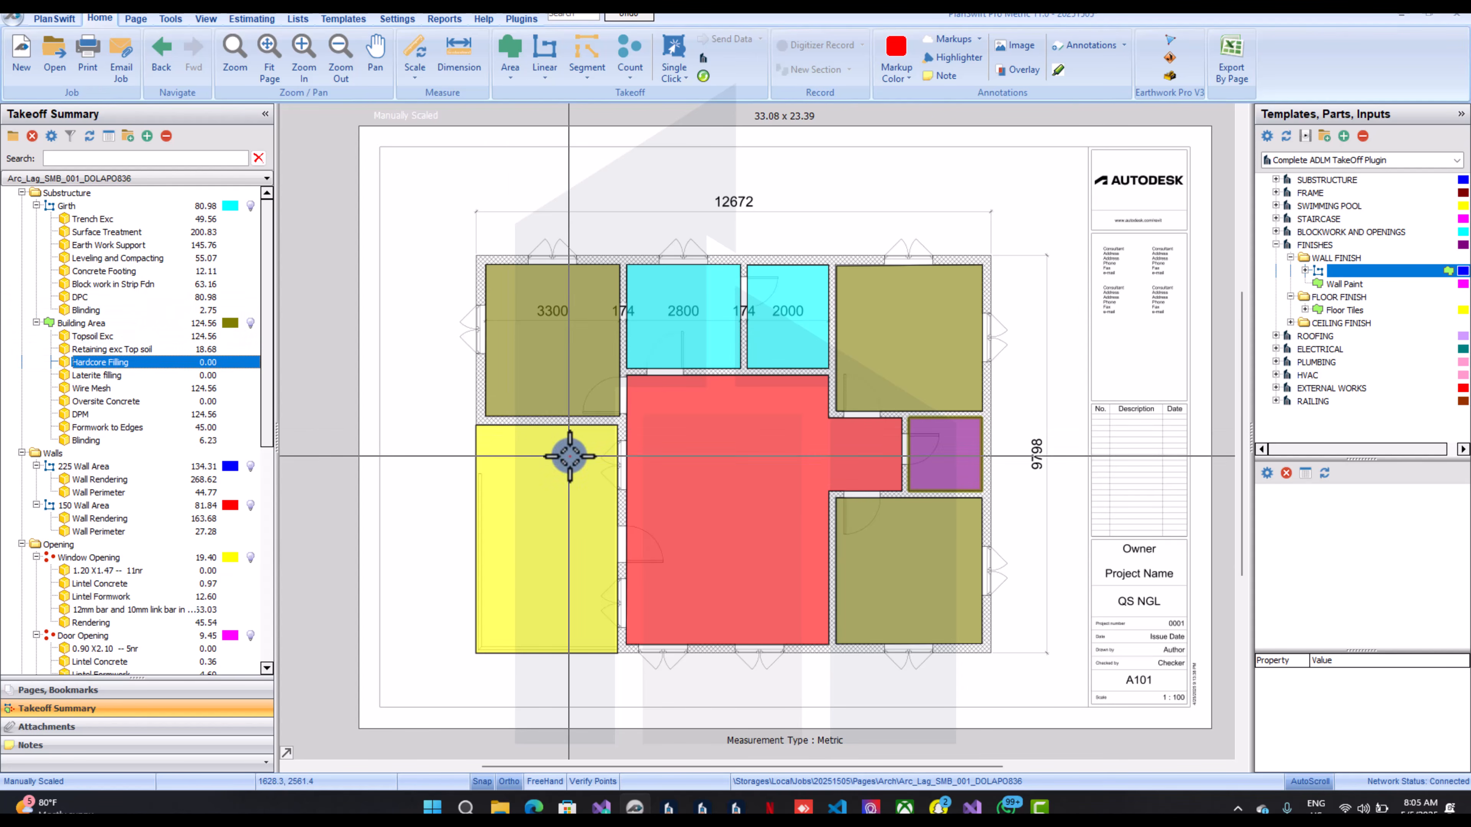
double_click(246, 363)
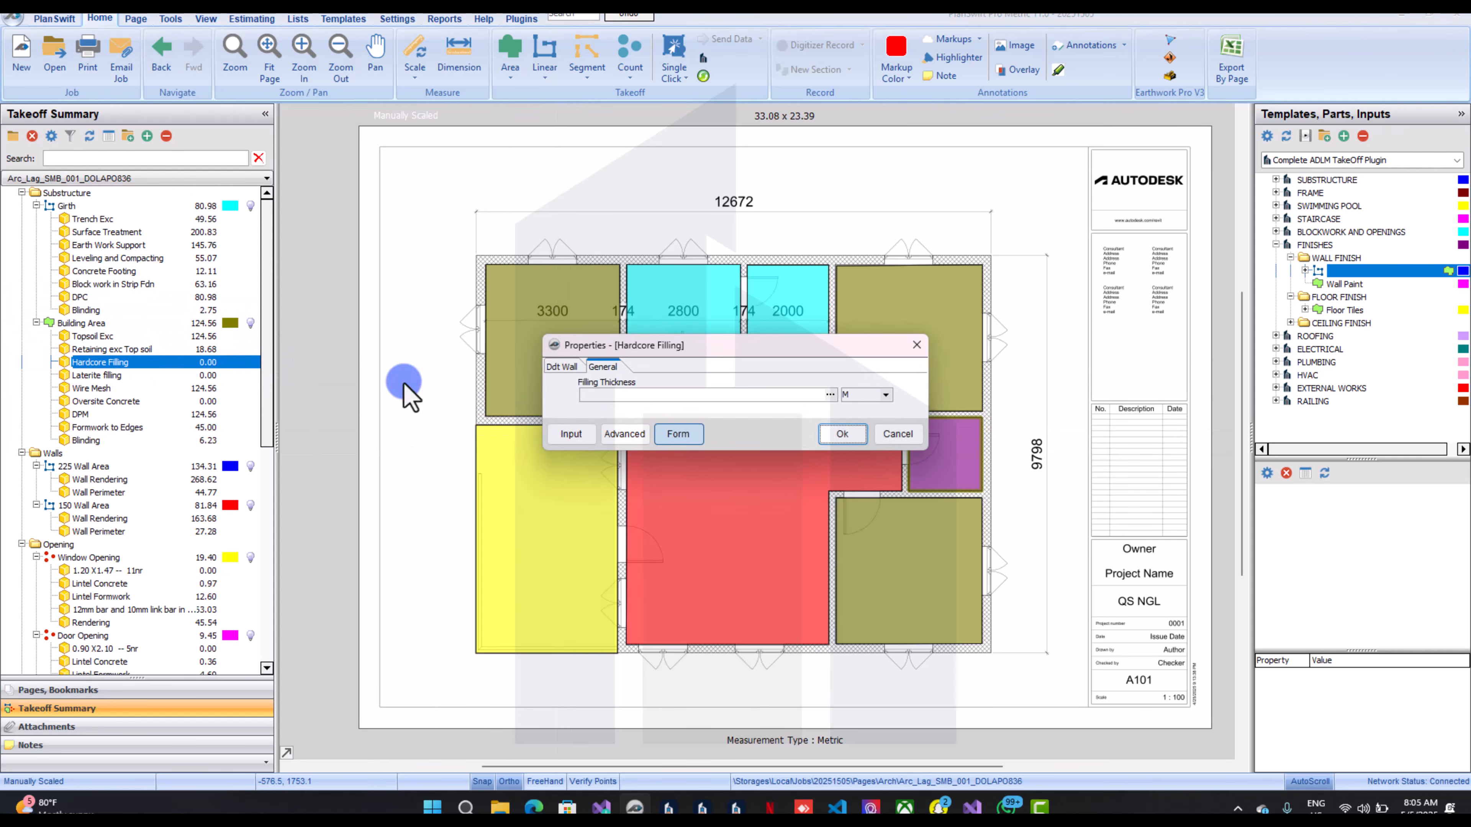
left_click(652, 399)
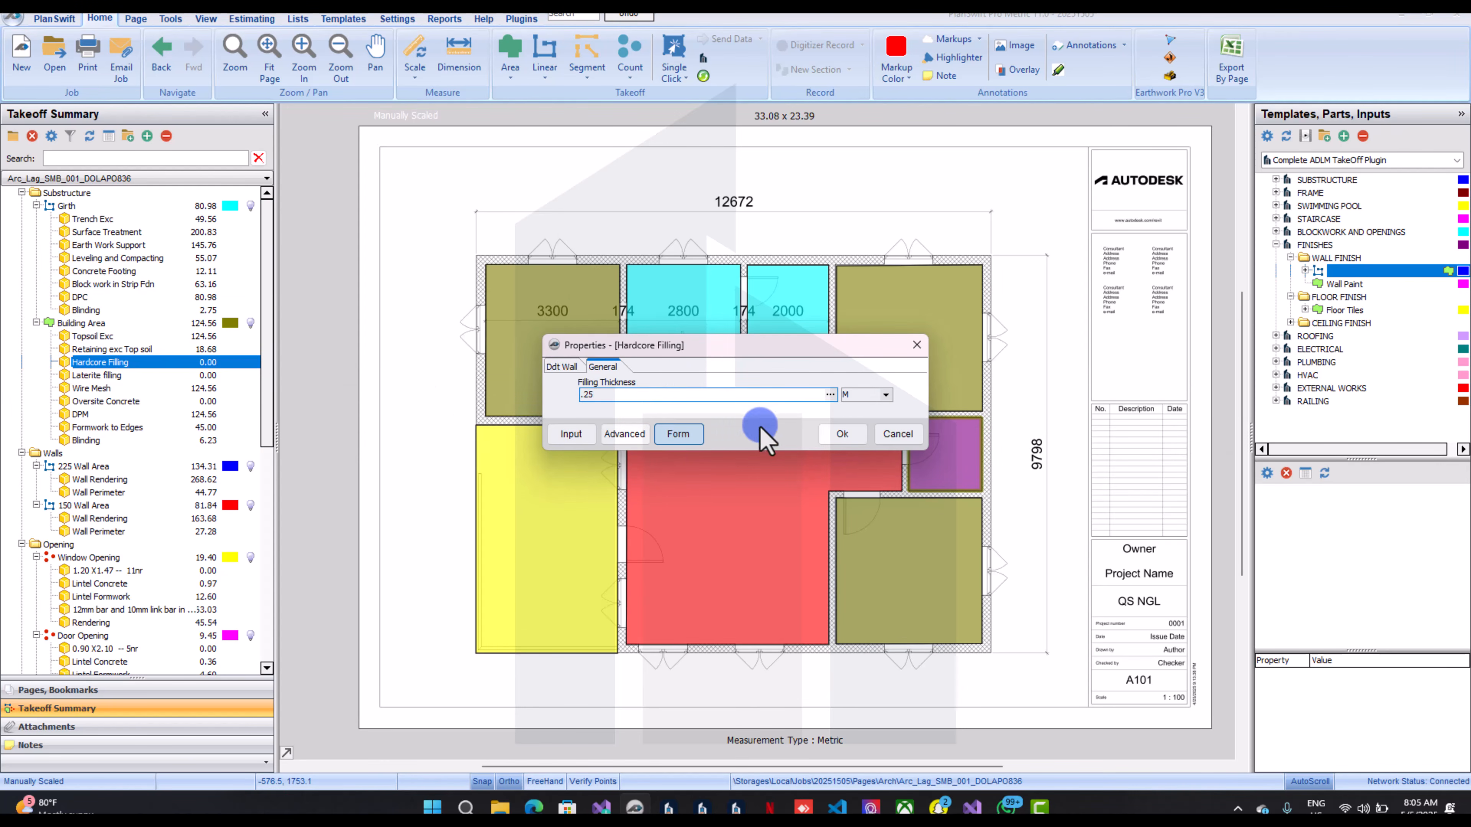
left_click(841, 434)
Set the Laterite filling's filling thickness to 0.4 m and its deducted blockwall thickness to 0.225 m
double_click(164, 375)
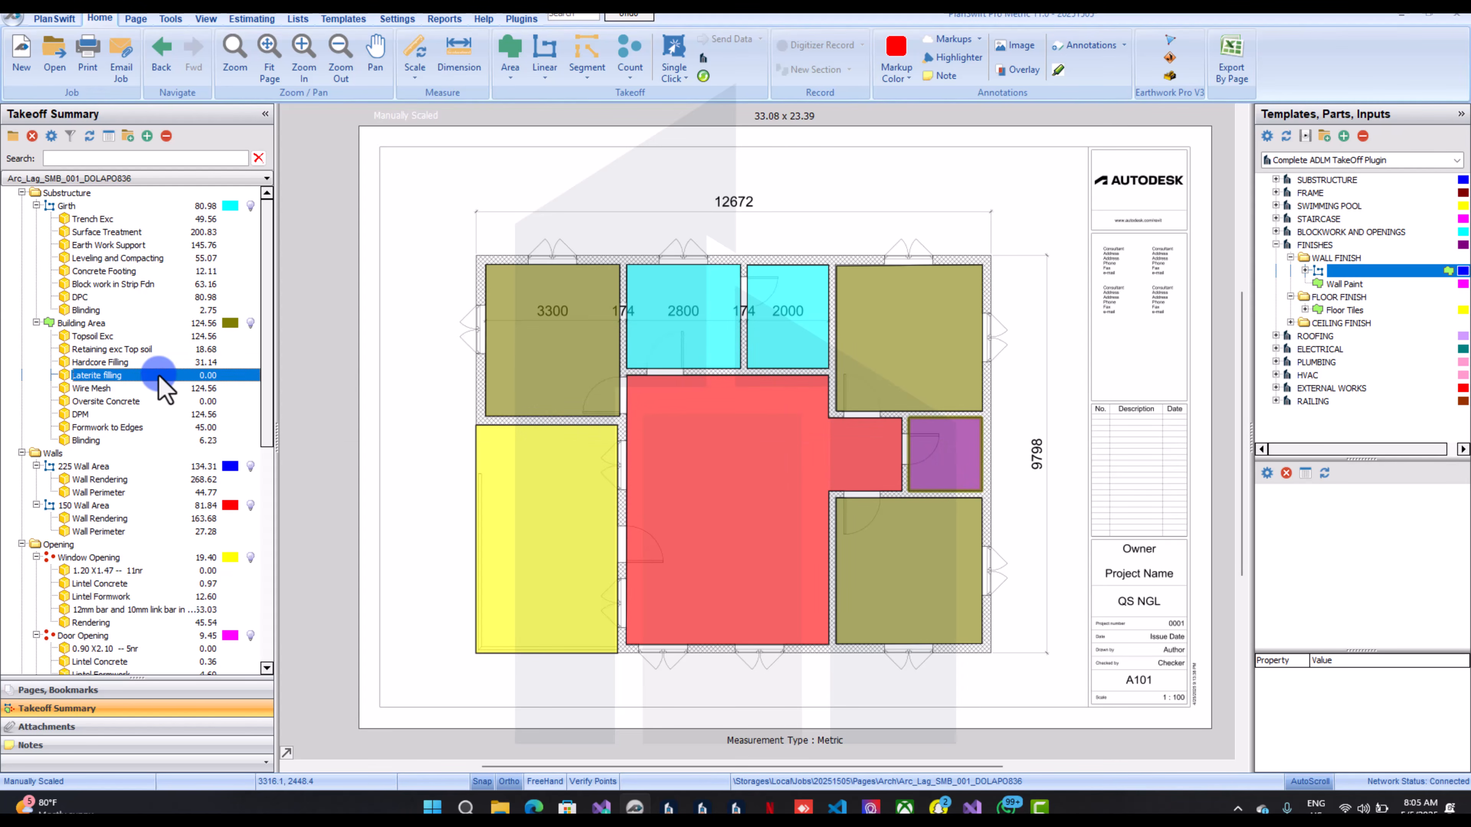
left_click(673, 398)
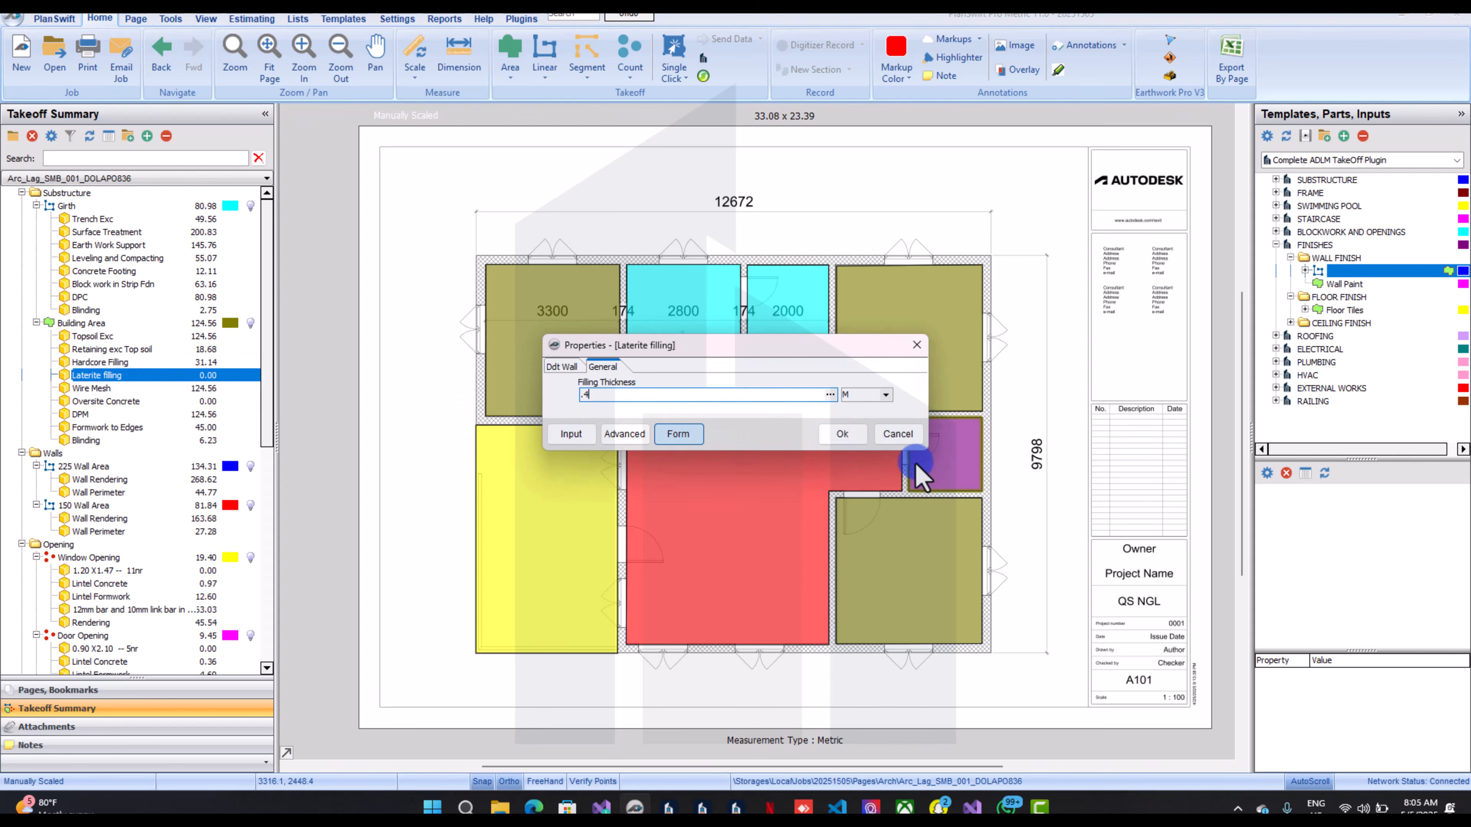
left_click(573, 364)
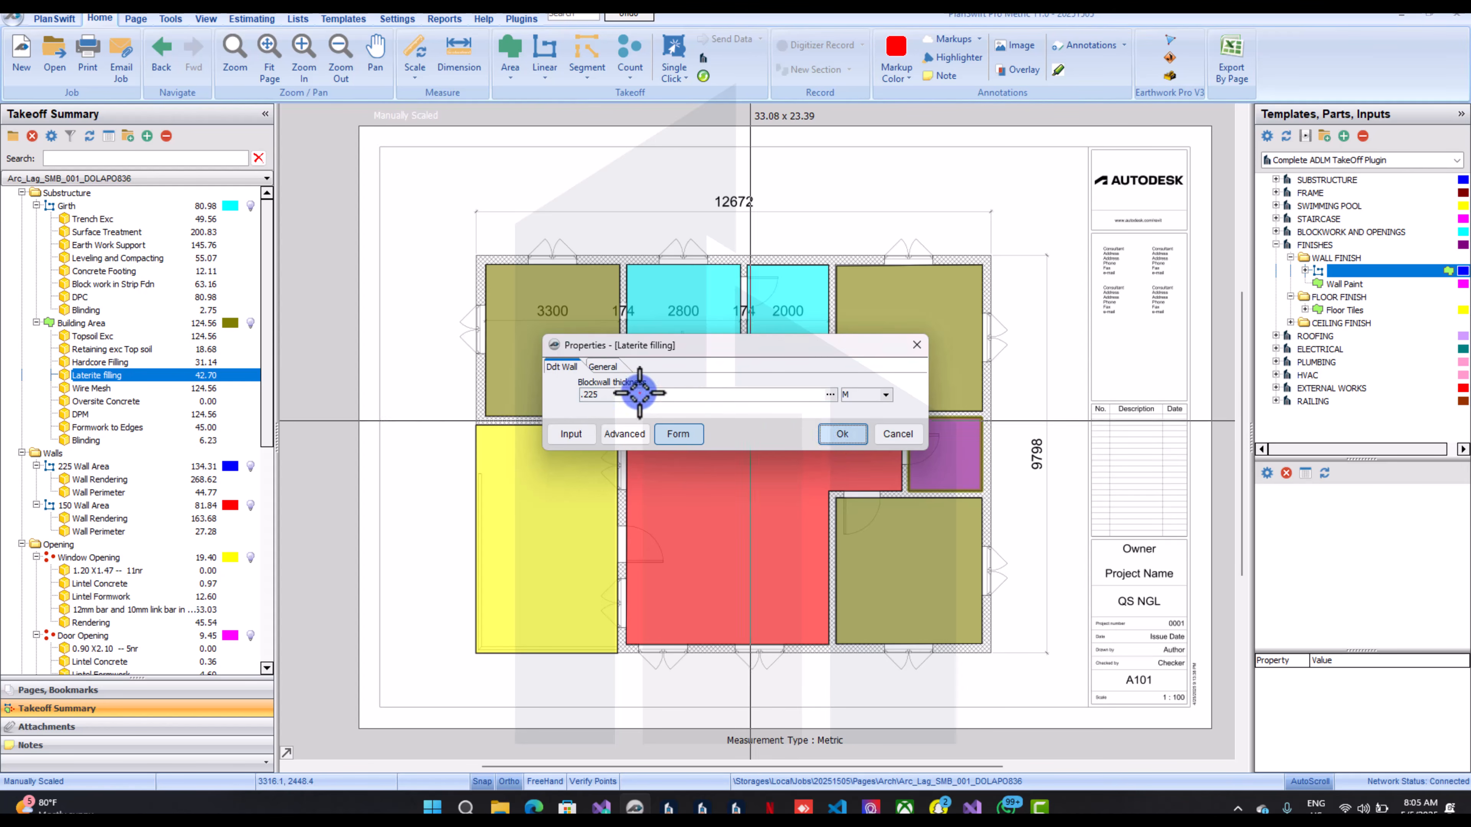
left_click(842, 433)
Check the retained topsoil's thickness, and enter the same deducted blockwall thickness for the Hardcore Filling as for the Laterite filling
left_click(87, 362)
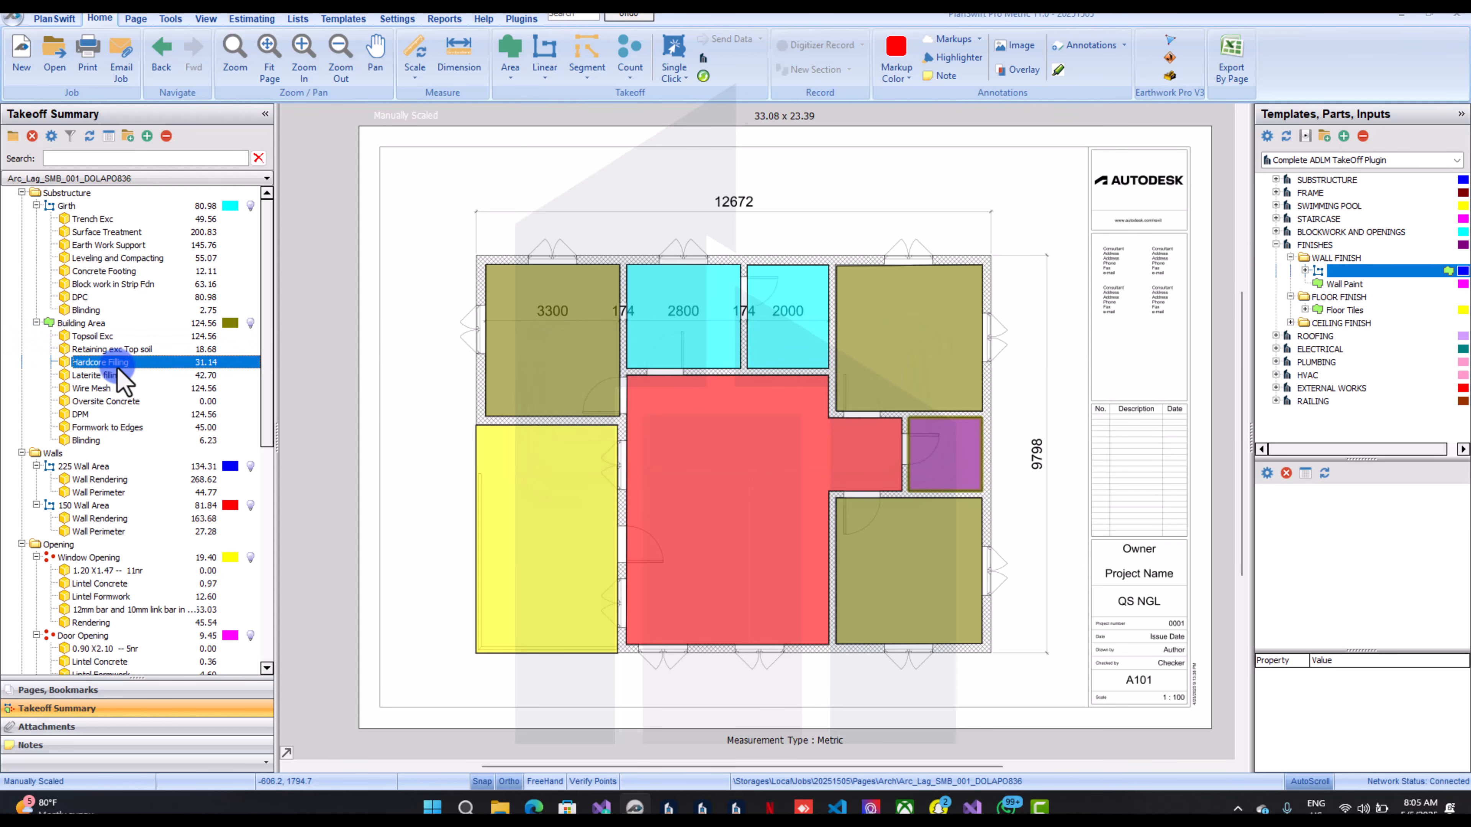
double_click(228, 347)
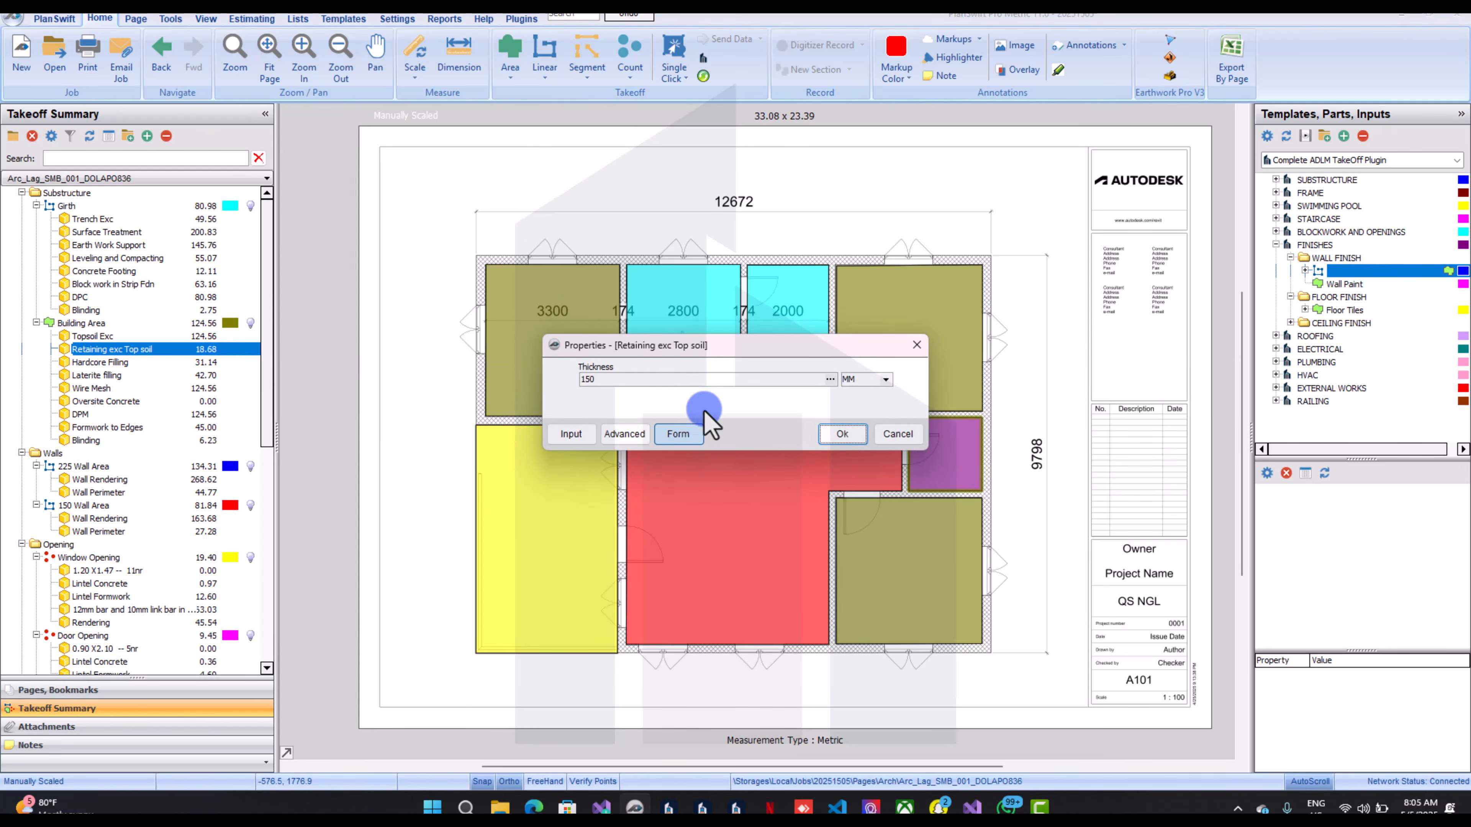
left_click(841, 434)
left_click(87, 362)
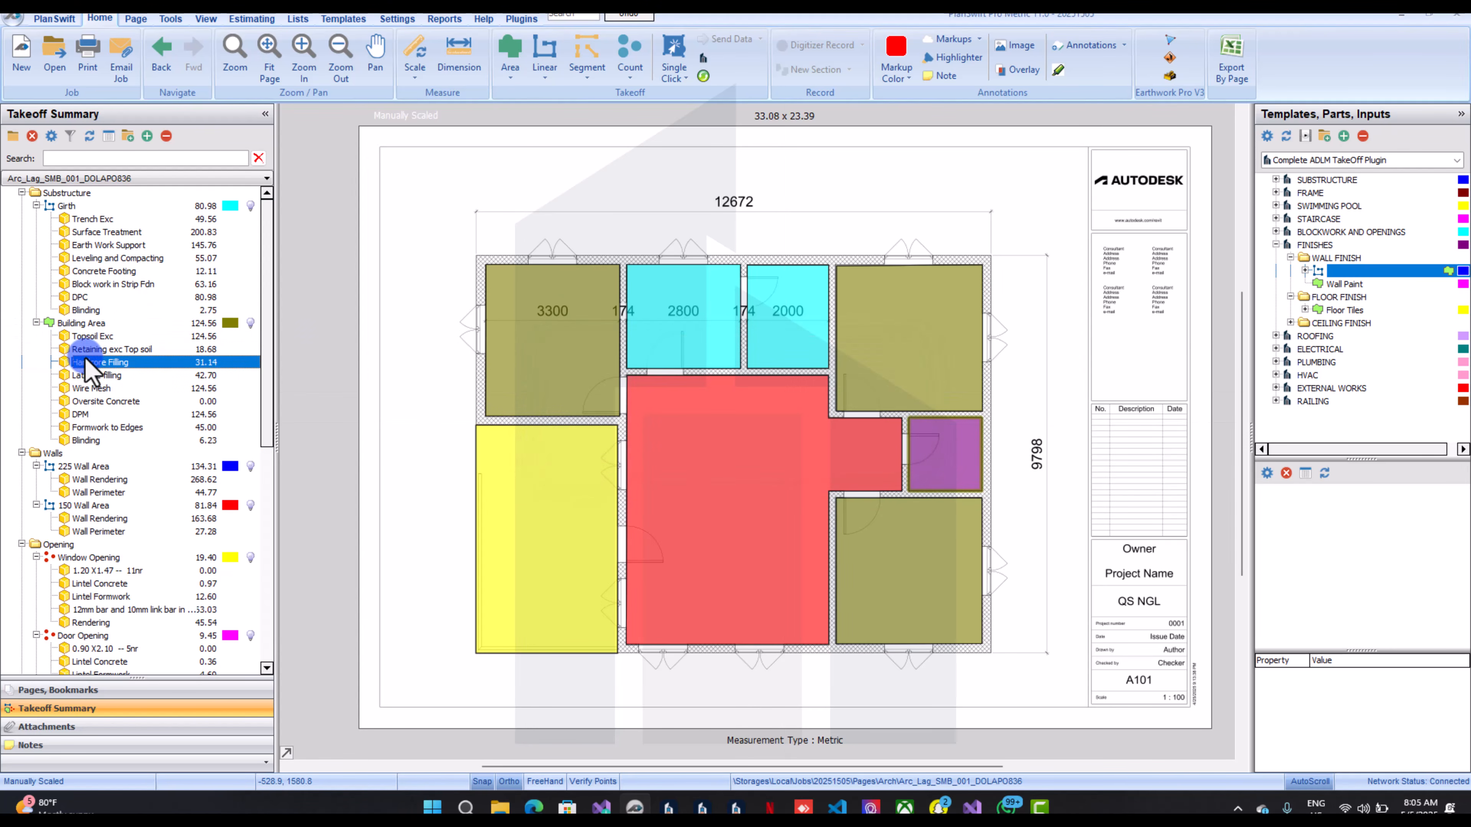
double_click(87, 362)
left_click(575, 389)
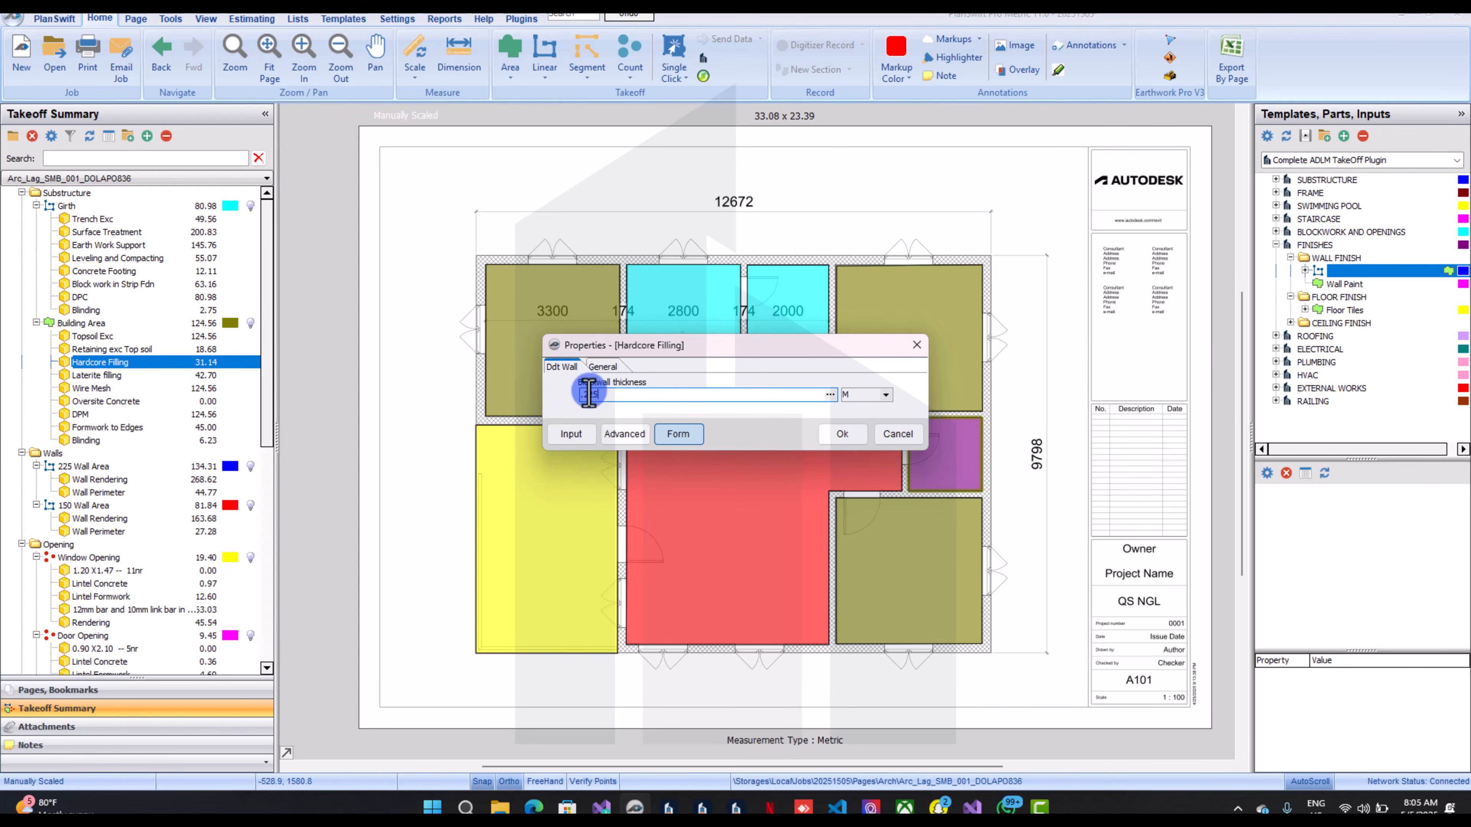
left_click(842, 434)
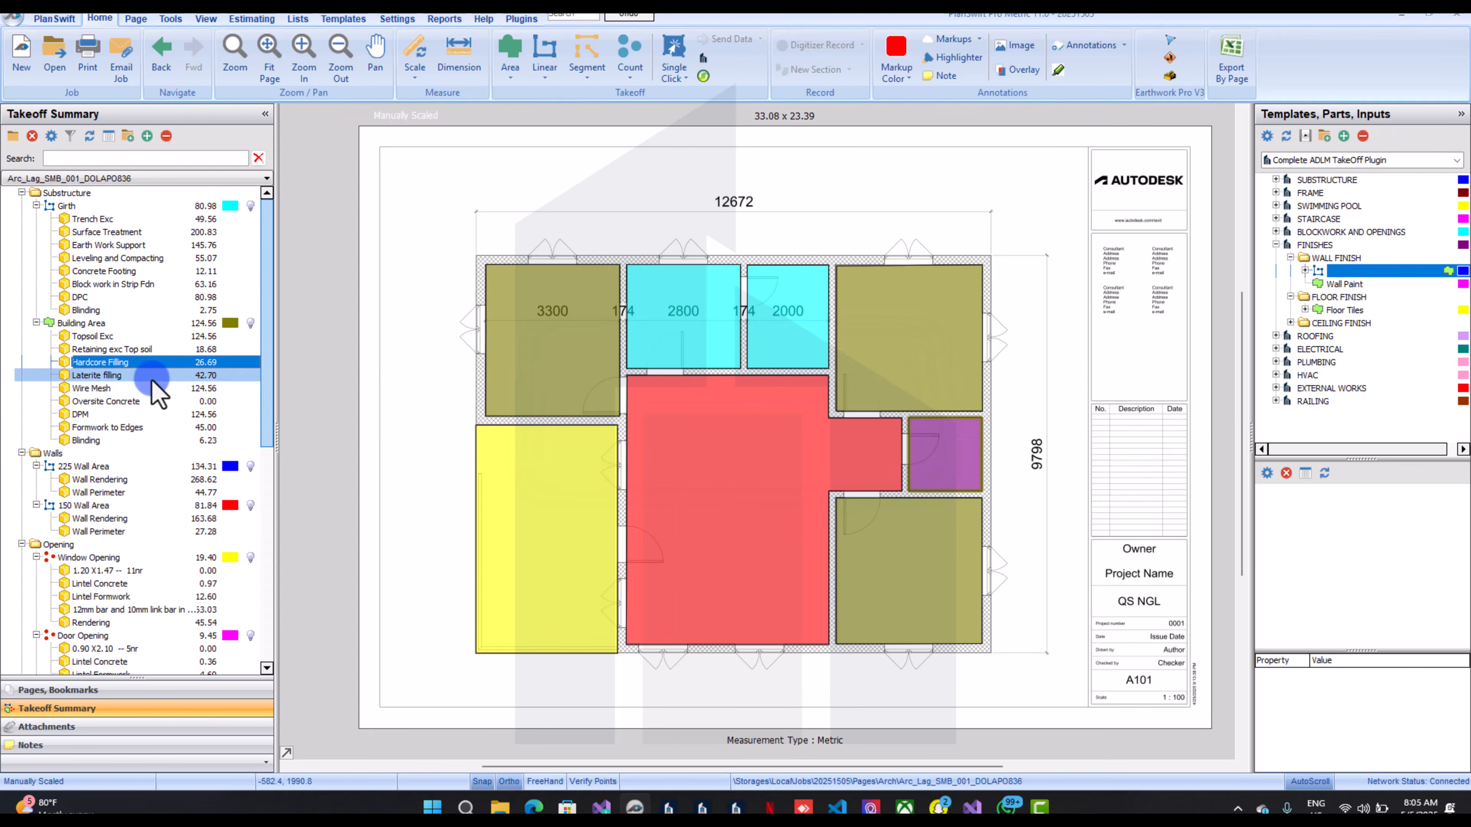
Set the Oversite Concrete thickness under Building Area to 0.15 m and return to the drawing pages list
double_click(152, 400)
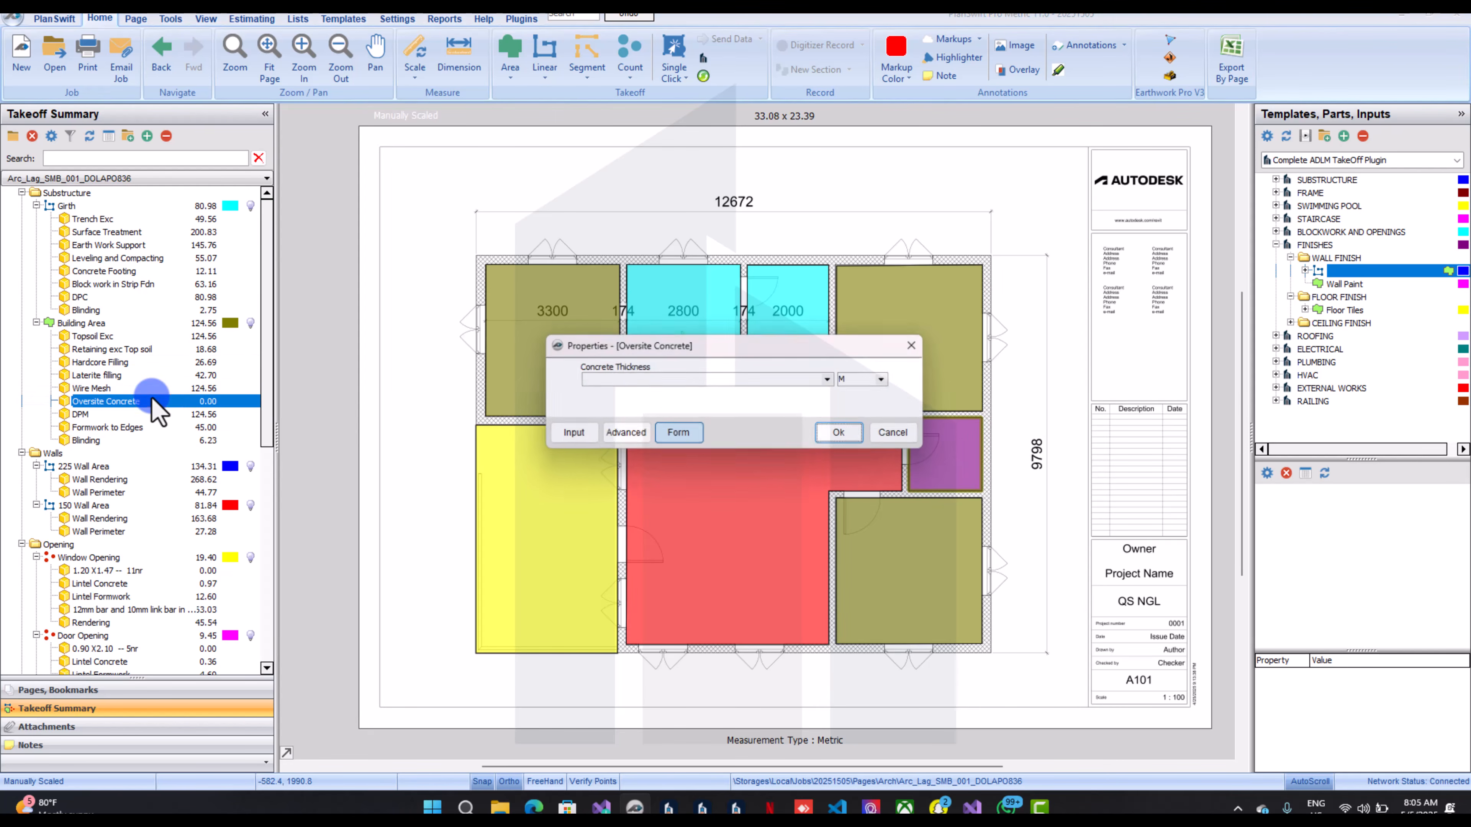
type(".")
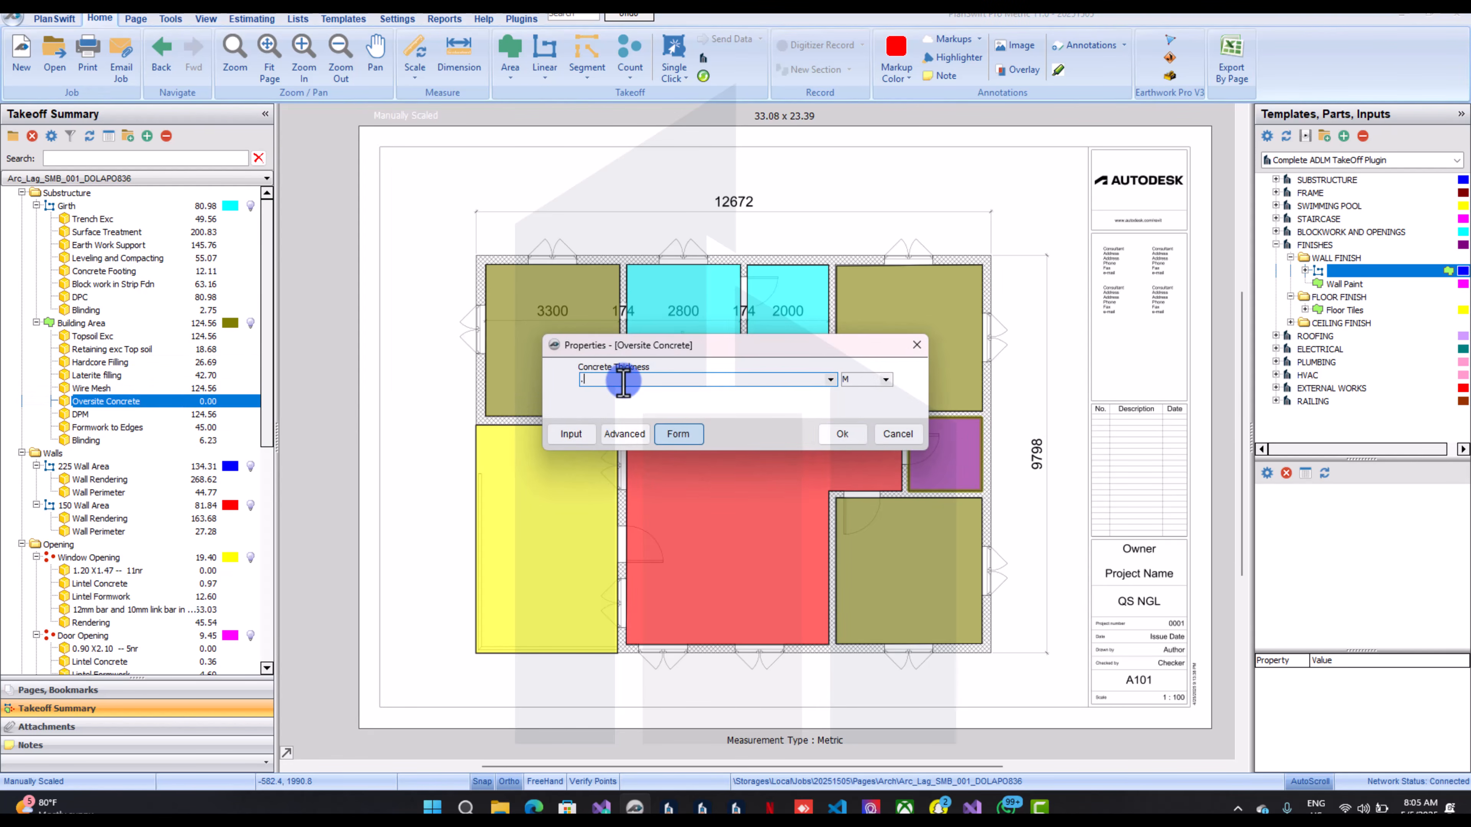
type("15")
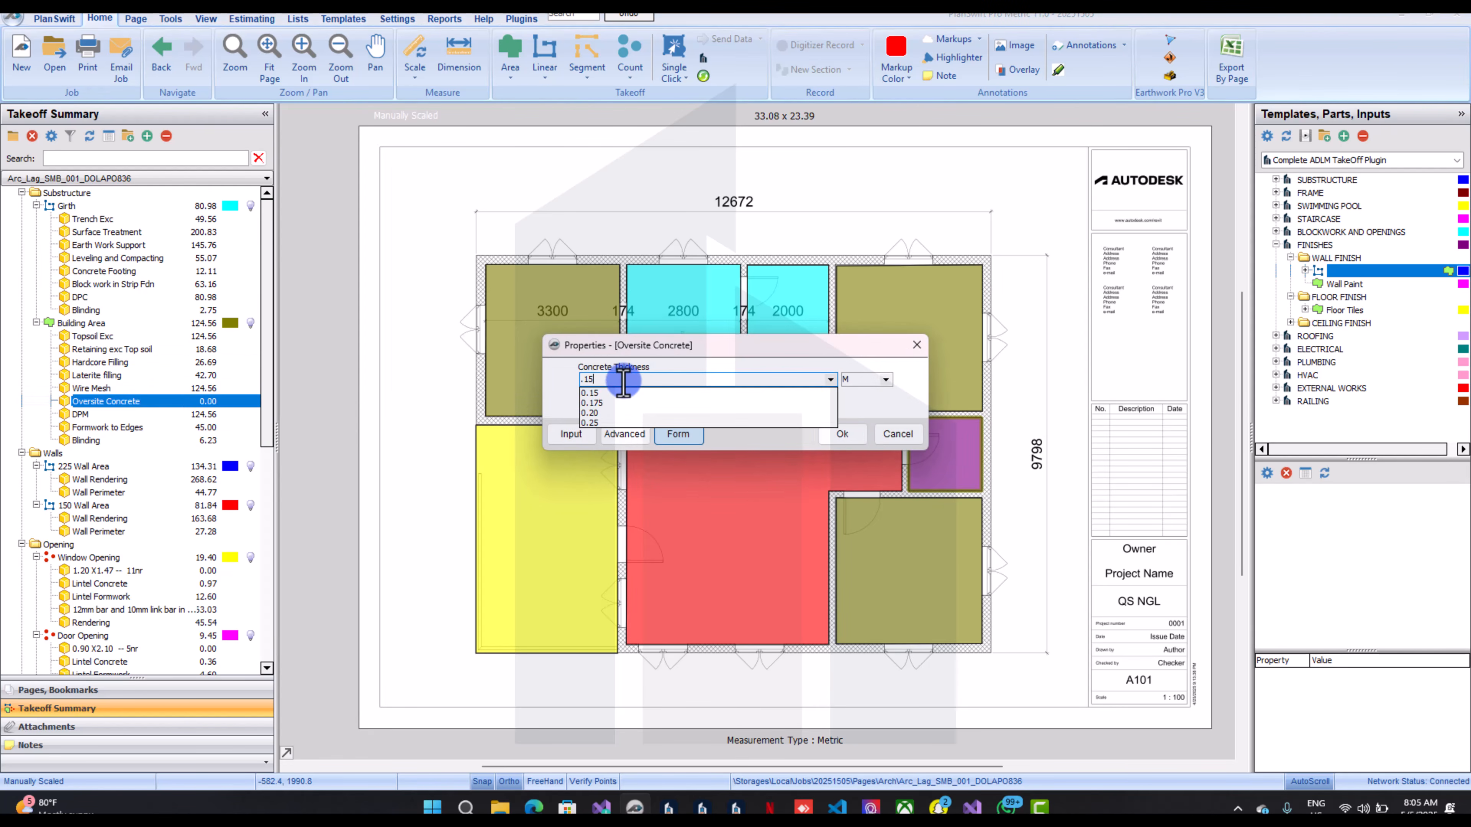
left_click(838, 435)
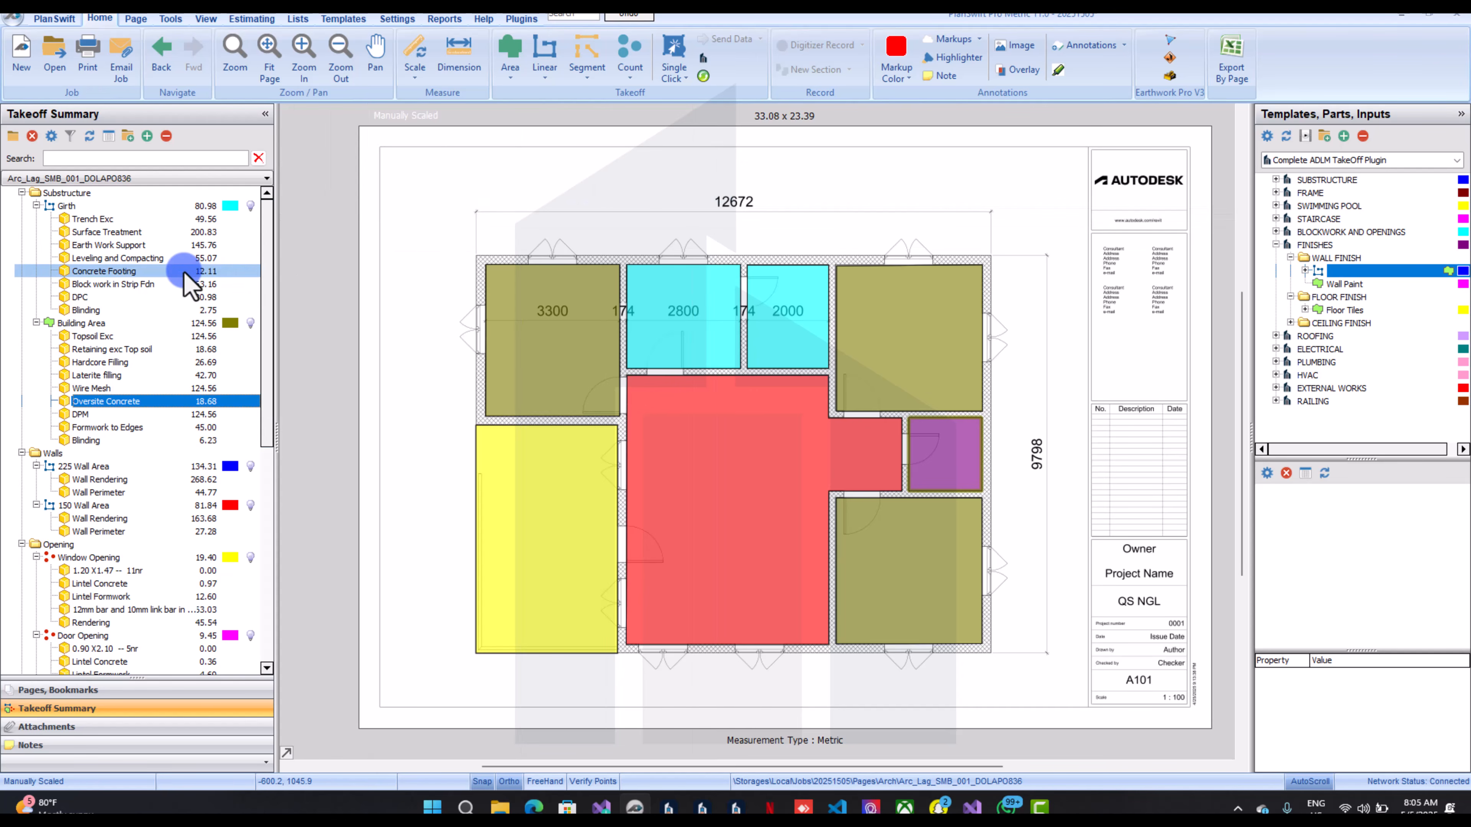
left_click(87, 690)
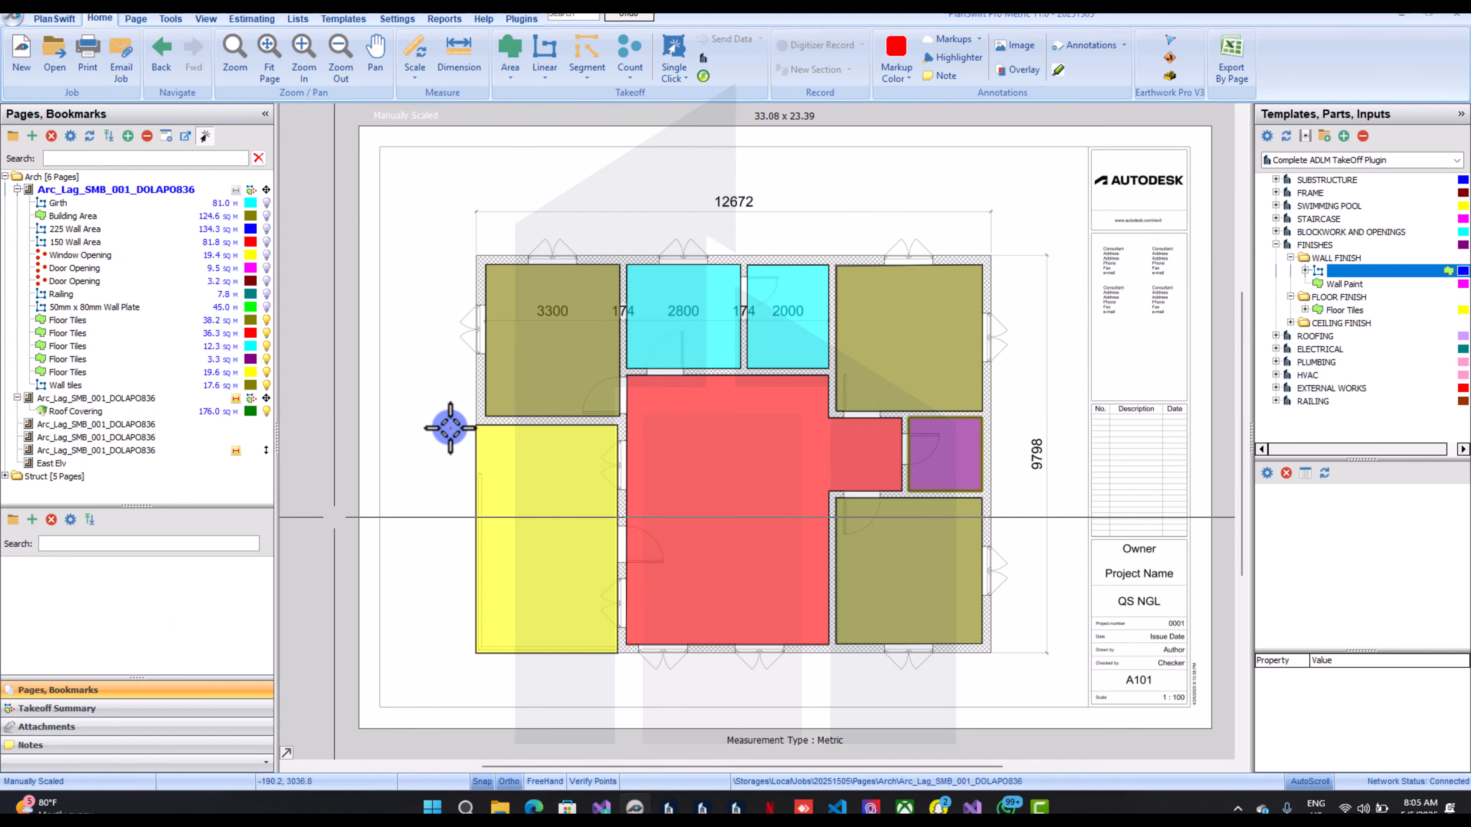
Open the ADLM Planswift Plugin and enlarge its window to show more of the takeoff lists
left_click(704, 58)
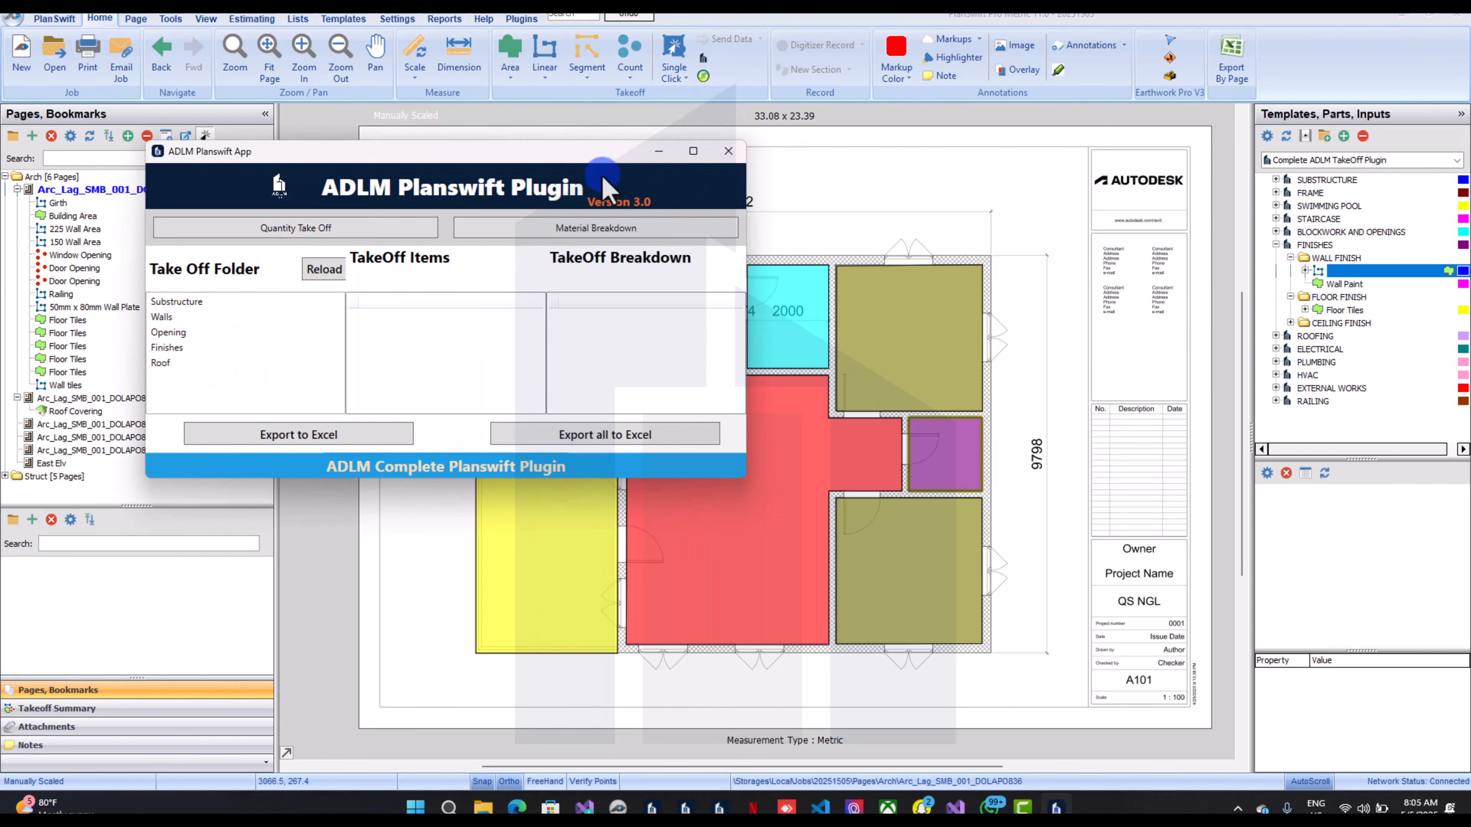
left_click_drag(609, 152, 717, 121)
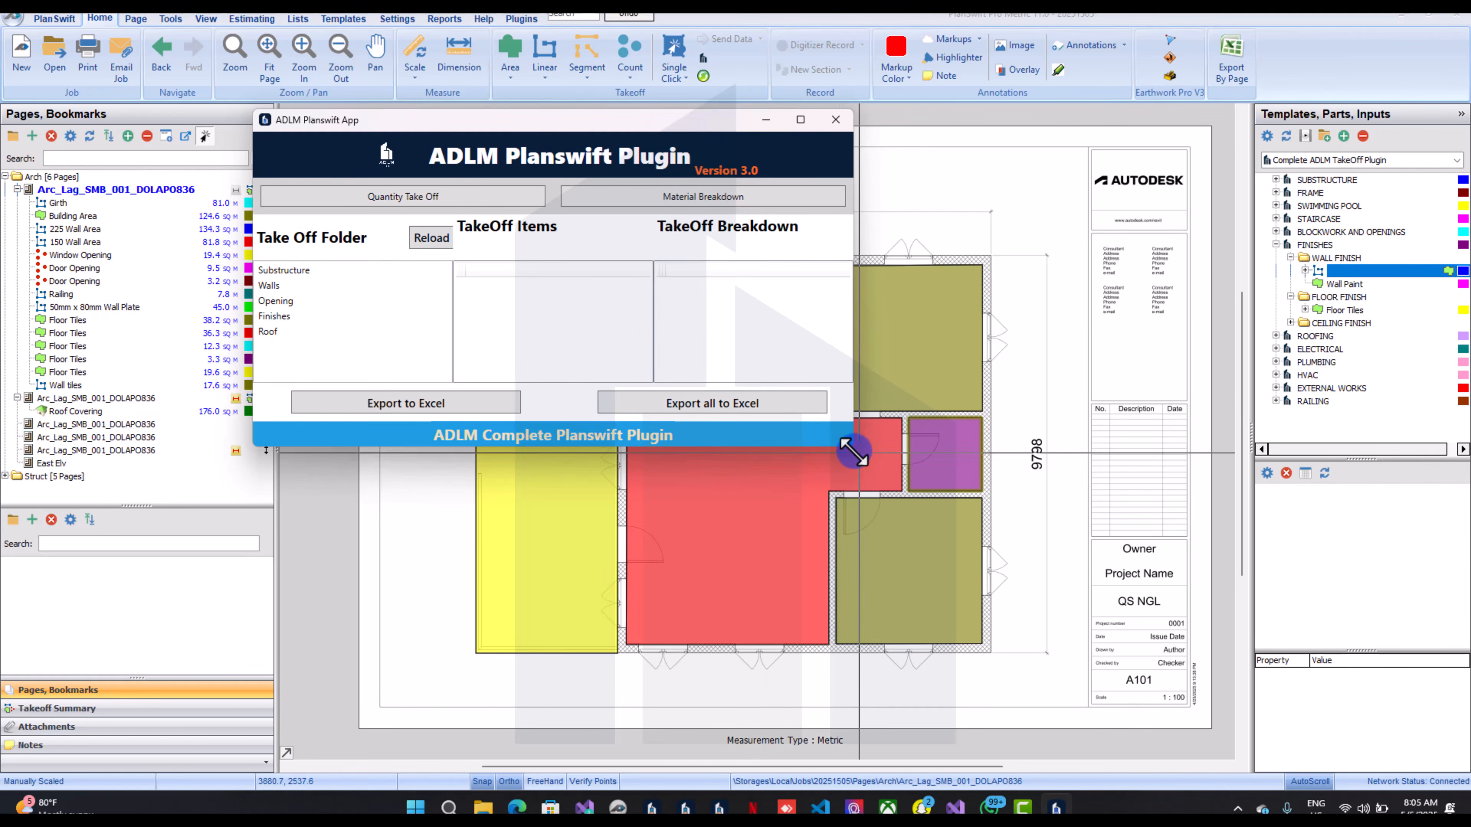
left_click_drag(849, 451, 917, 686)
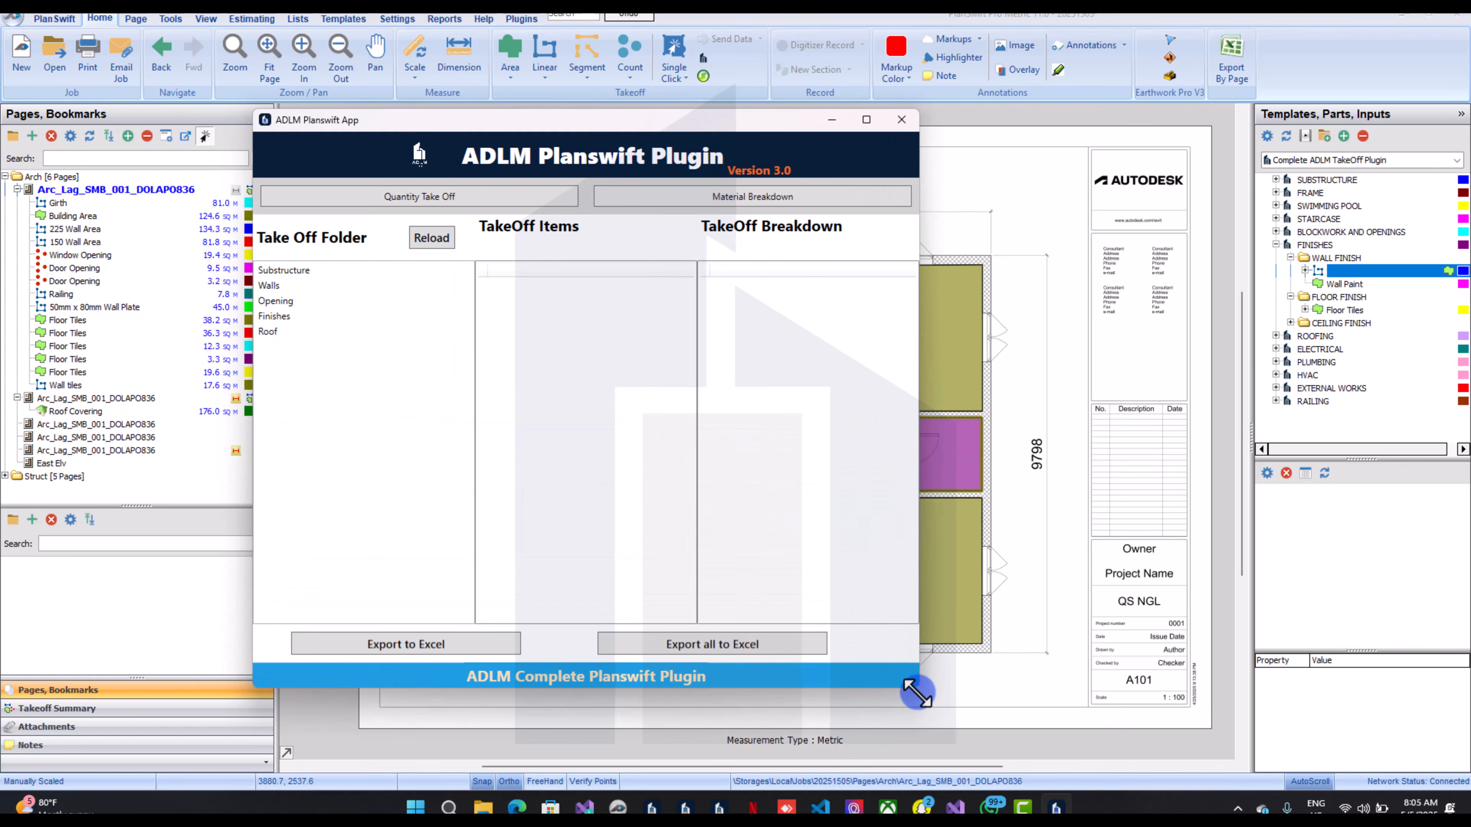
Review the takeoff breakdowns of the Substructure items Girth and Building Area and of the 225 and 150 Wall Areas
left_click(373, 277)
left_click(498, 284)
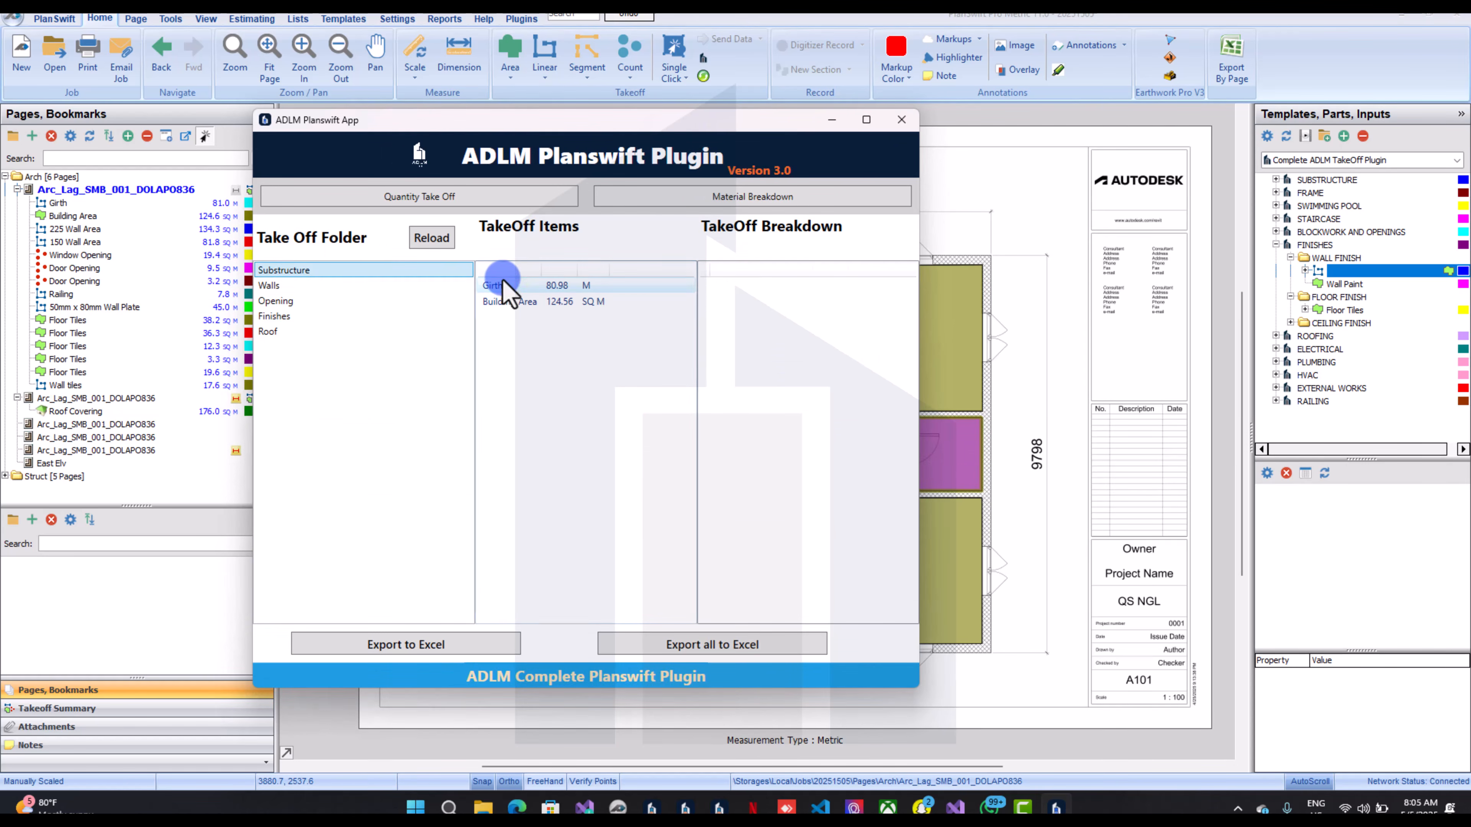
left_click(517, 303)
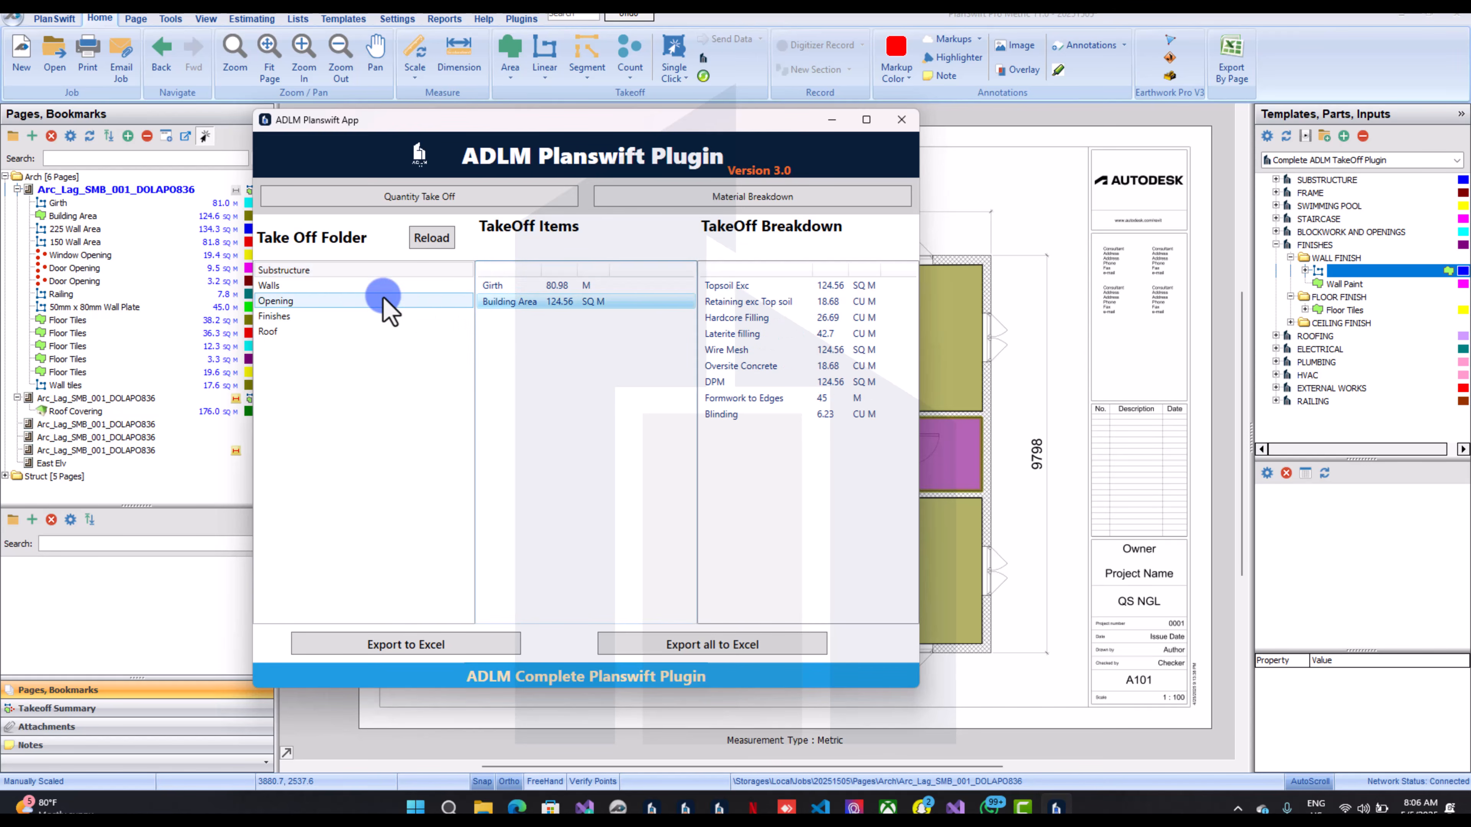
left_click(381, 285)
left_click(491, 287)
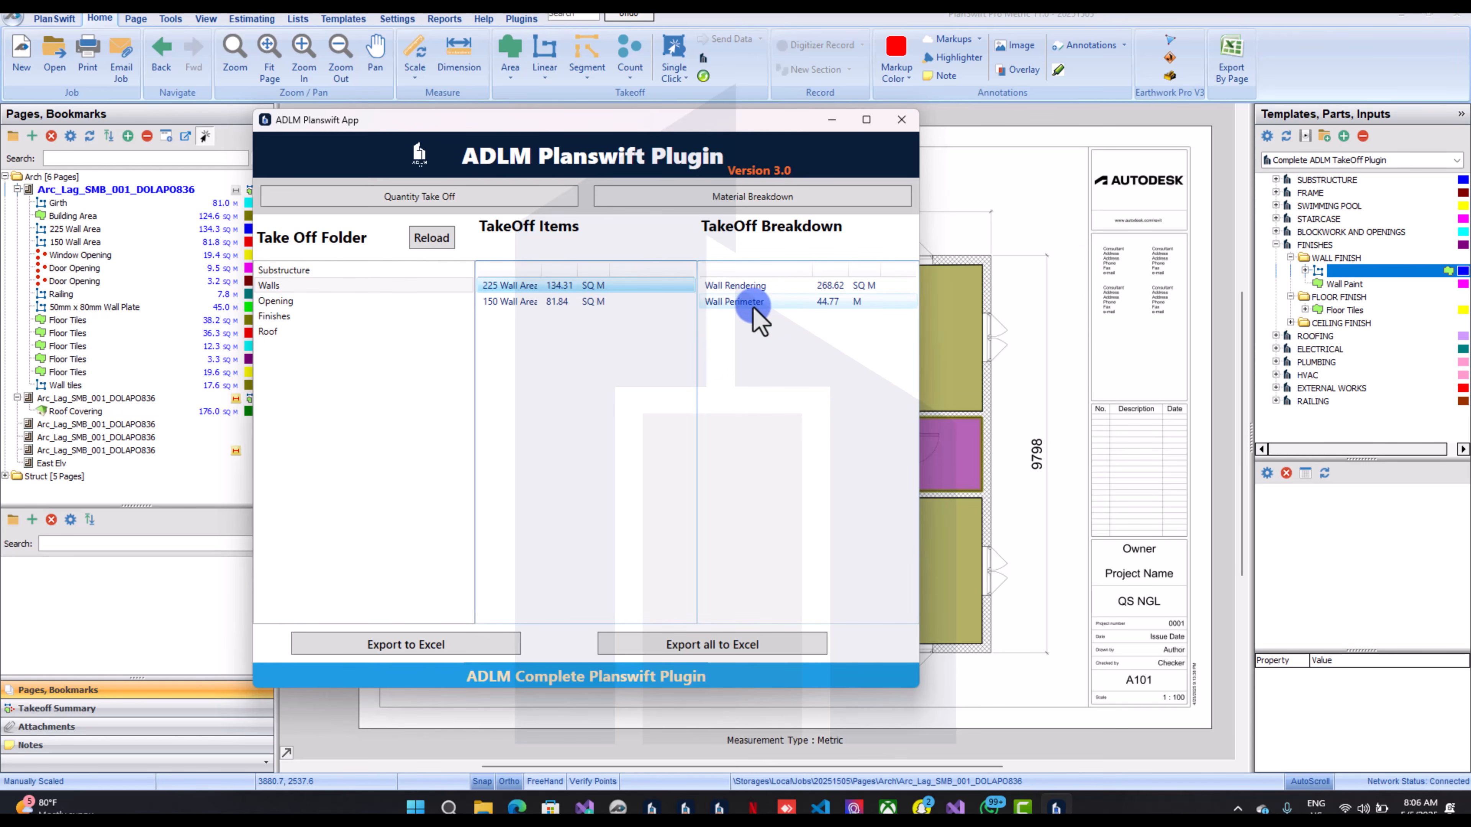
left_click(565, 302)
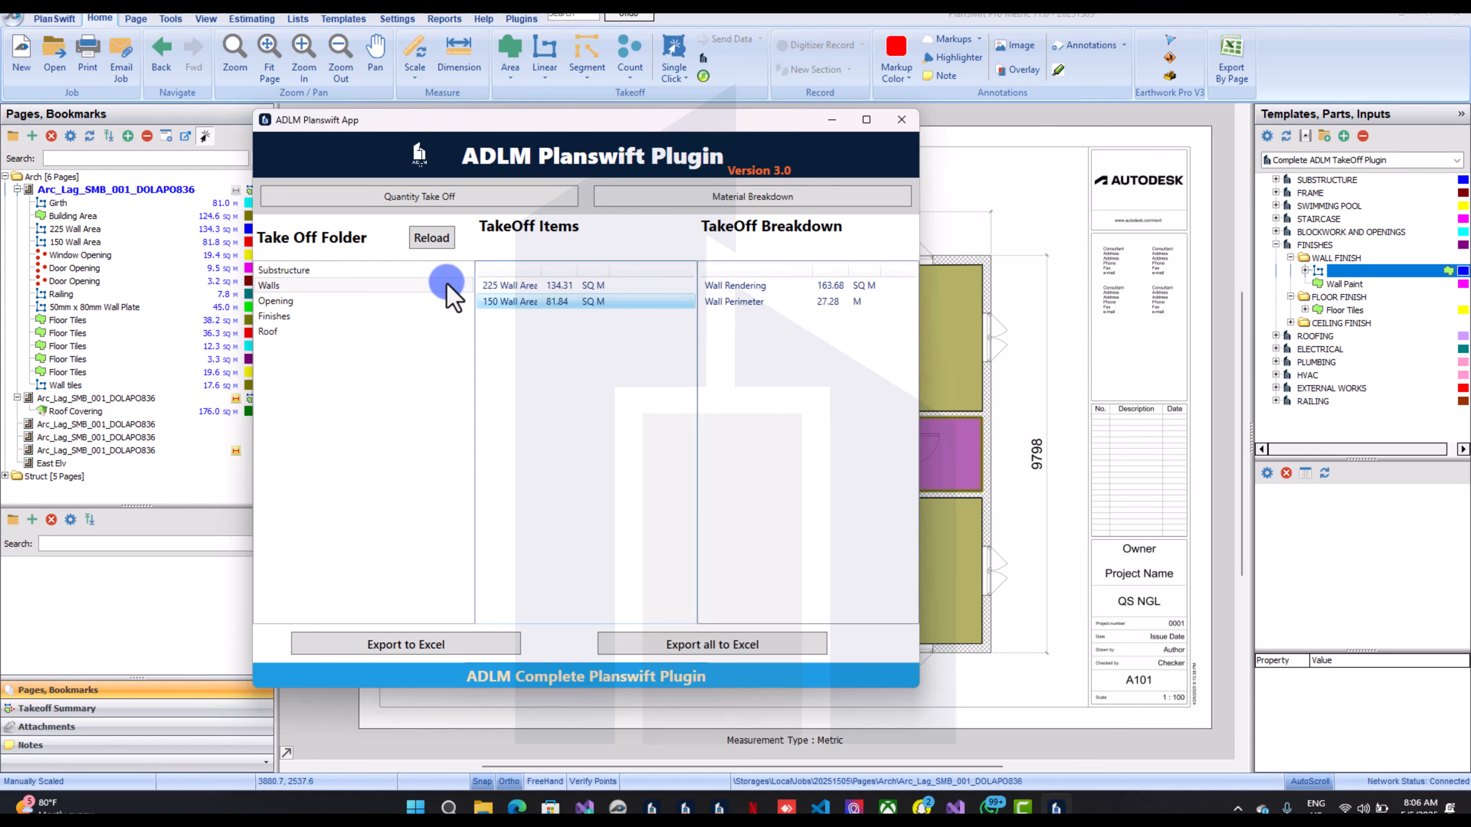
Review the breakdowns of the Window Opening and Door Opening items, and check the Finishes folder
left_click(376, 301)
left_click(532, 285)
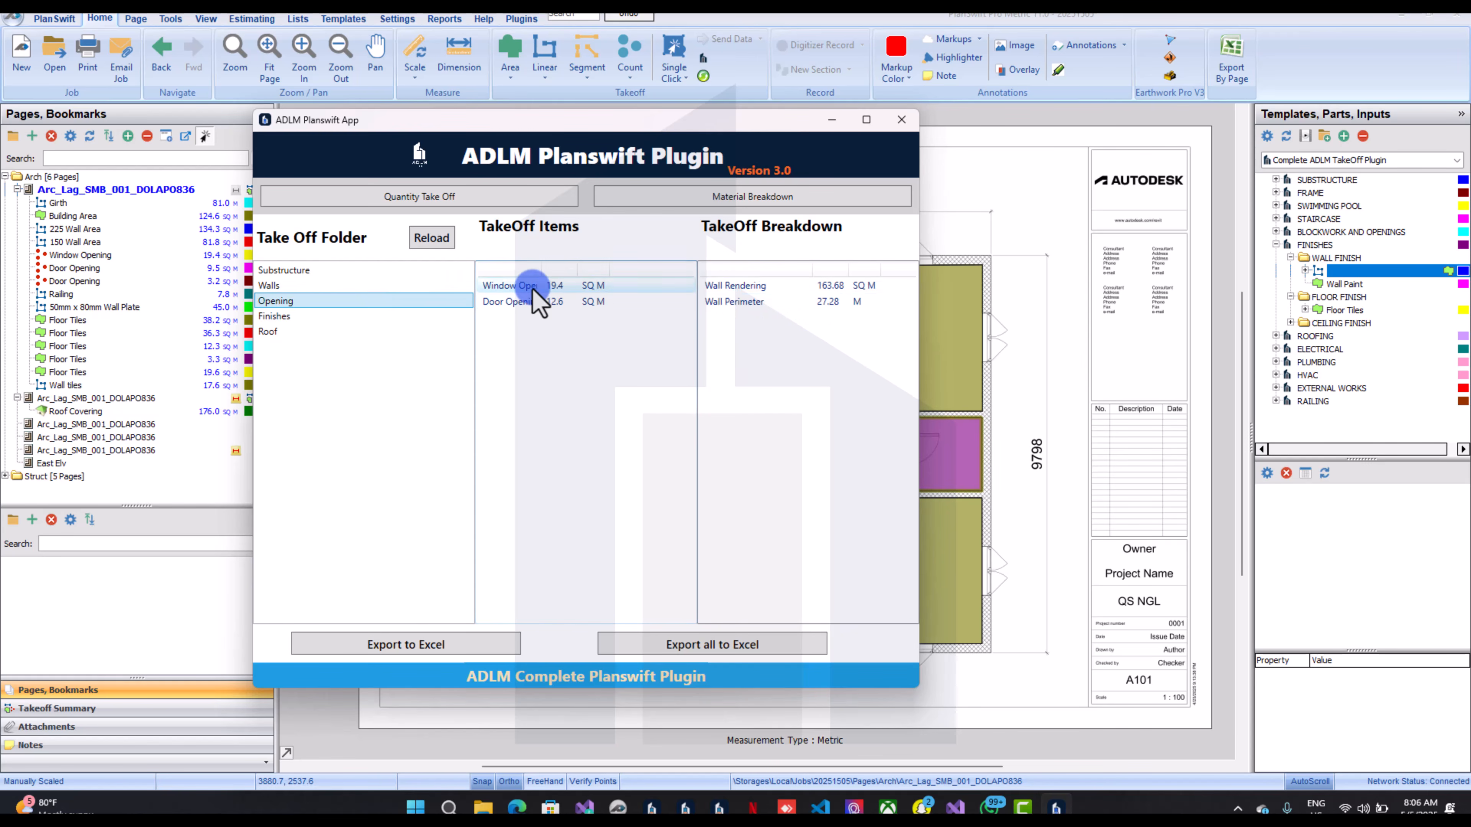
left_click(532, 301)
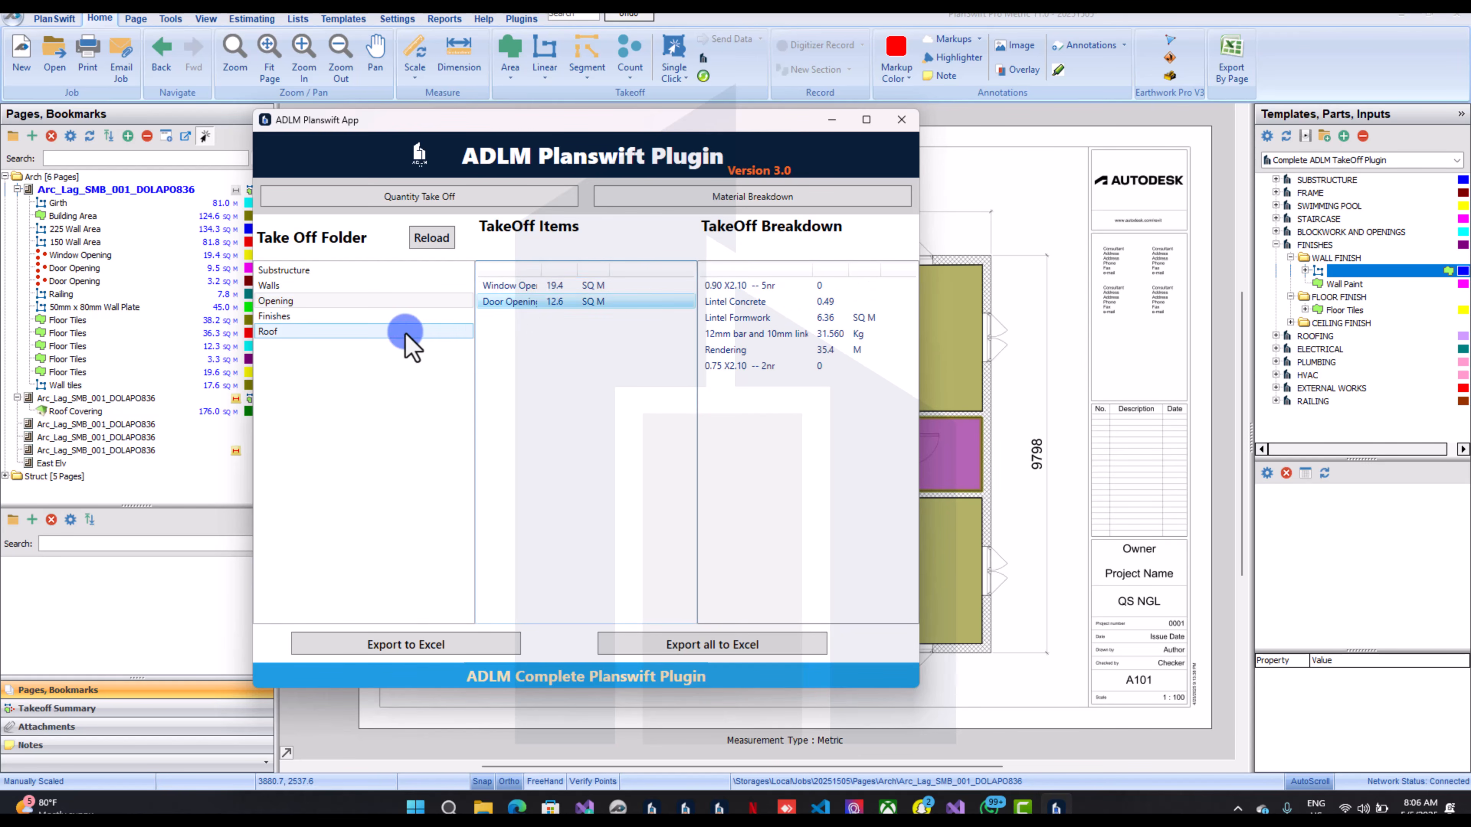
left_click(390, 317)
Generate the Roof Covering breakdown with a roof pitch of 30 degrees, and widen the takeoff item name column
left_click(404, 334)
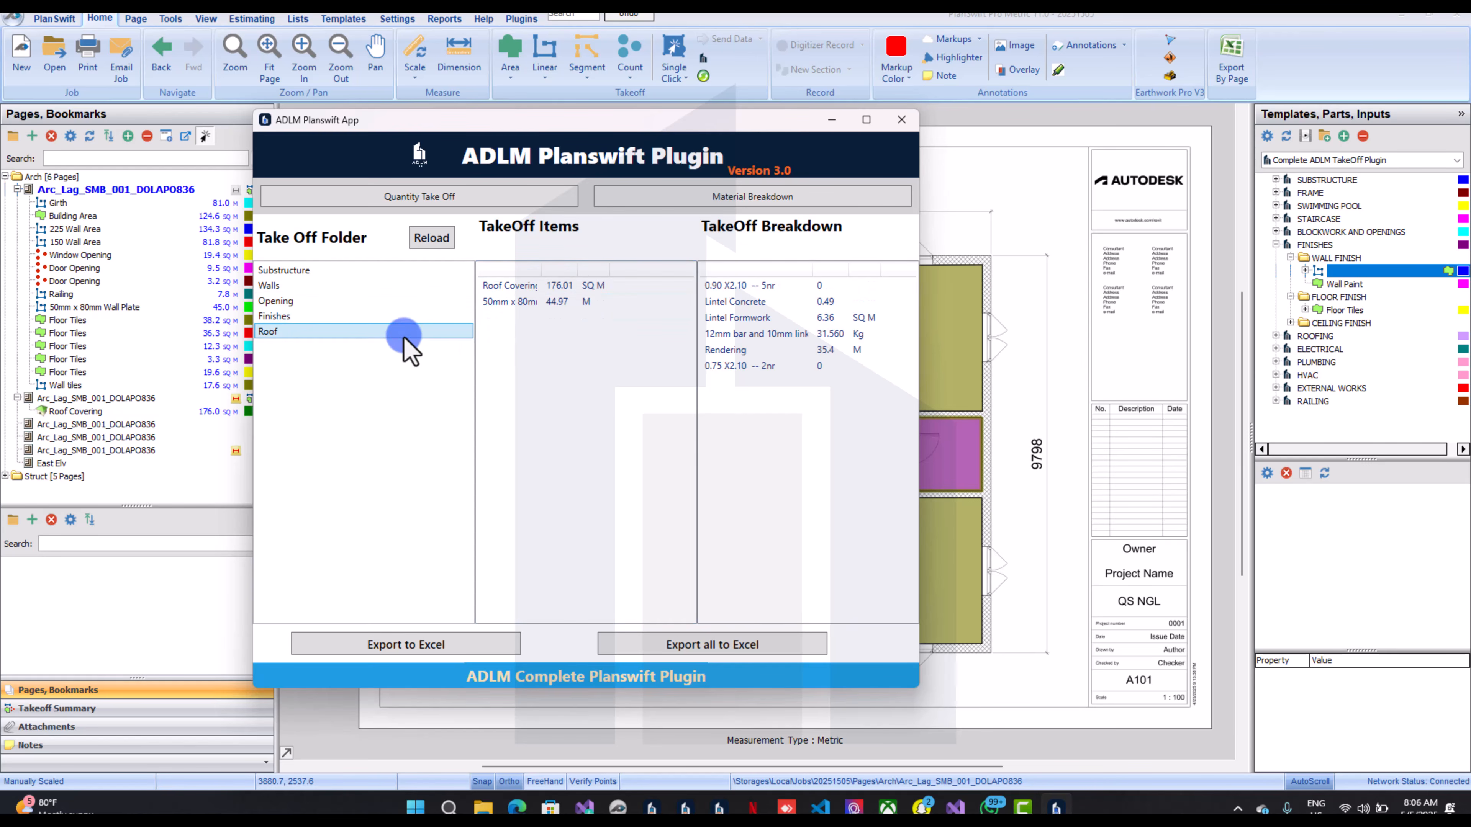
left_click(581, 285)
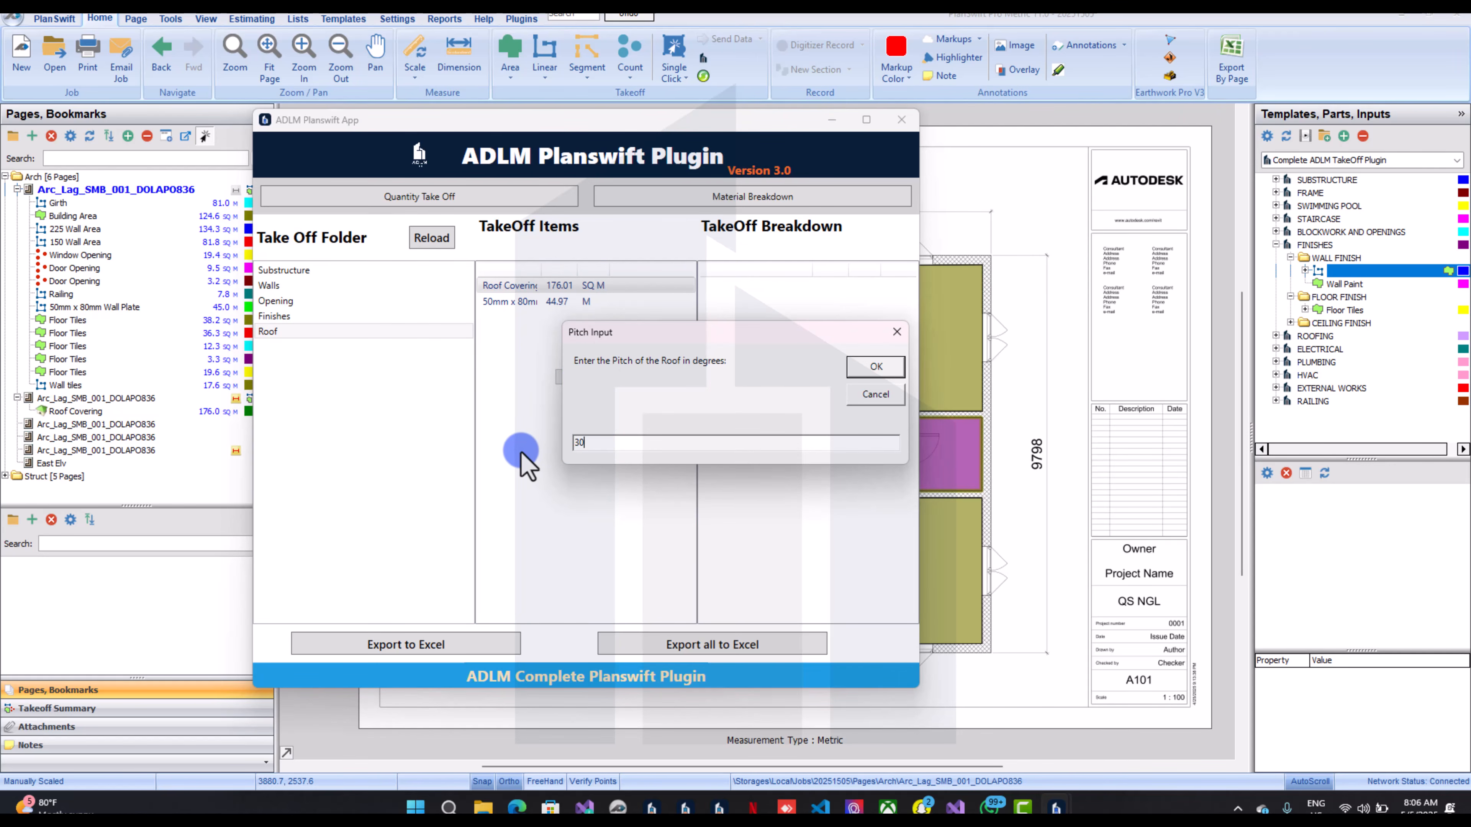
type("30")
left_click(855, 368)
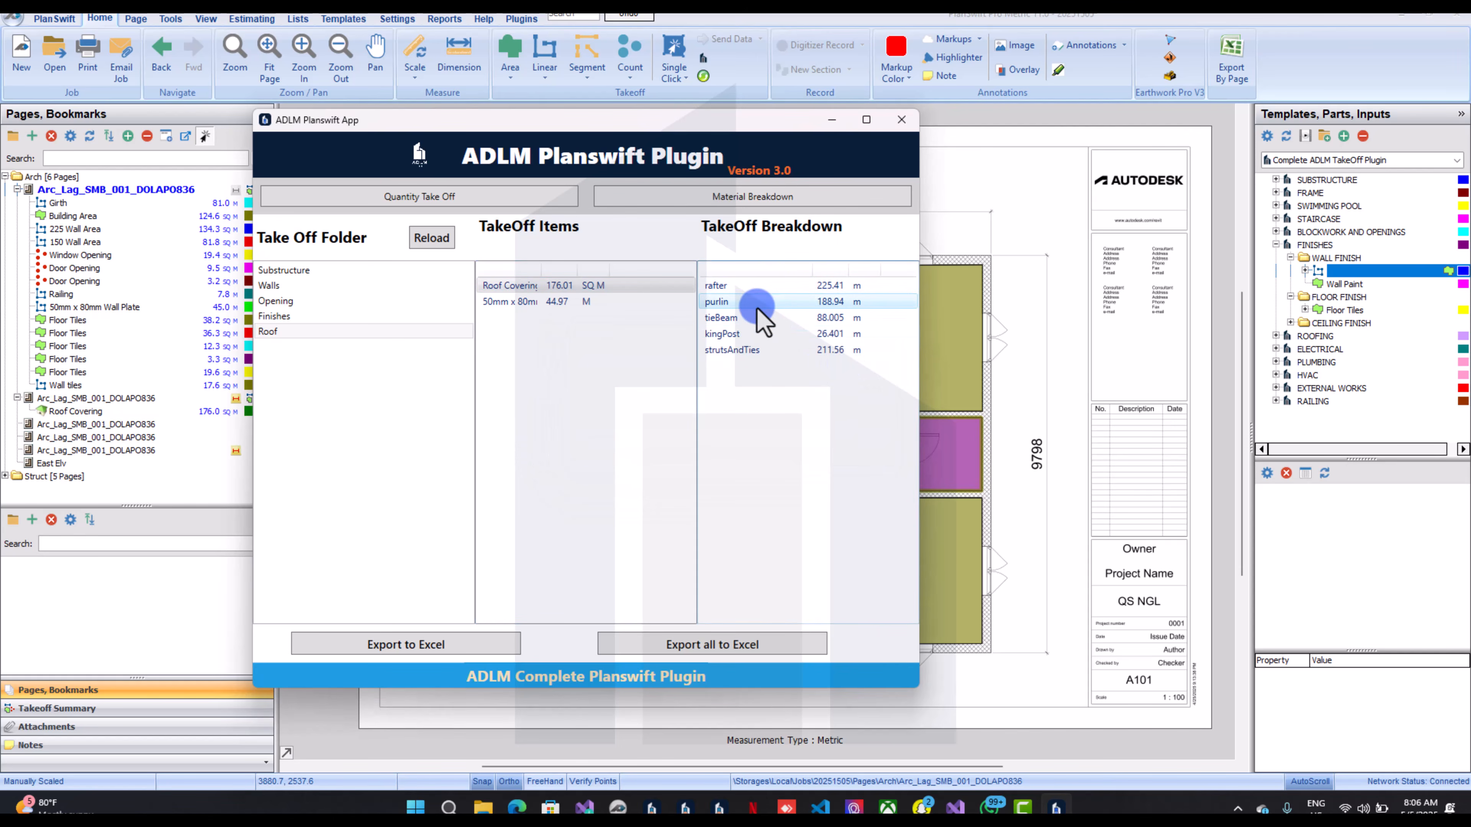
left_click(751, 320)
left_click(746, 348)
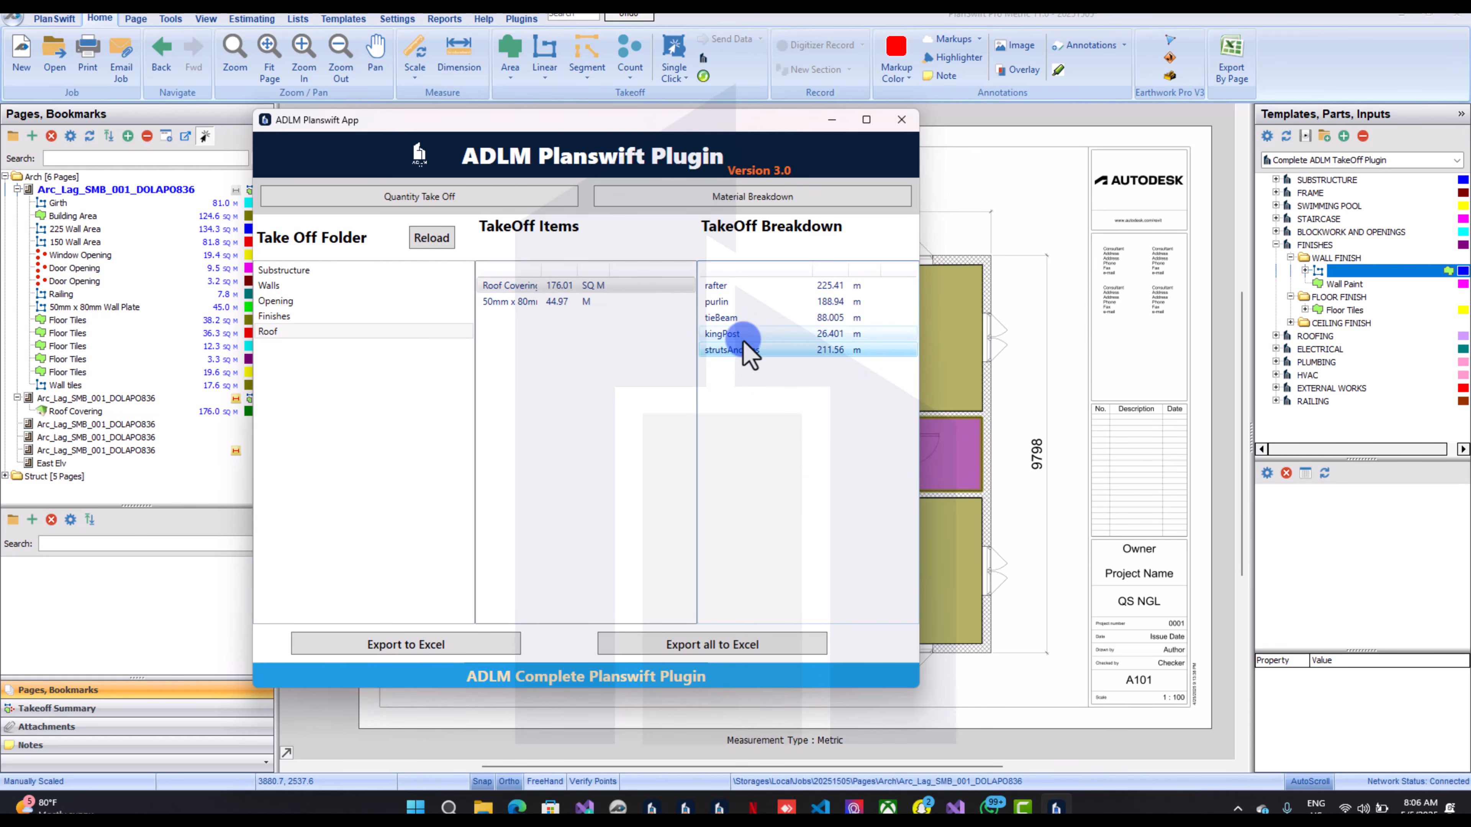
left_click_drag(545, 269, 578, 274)
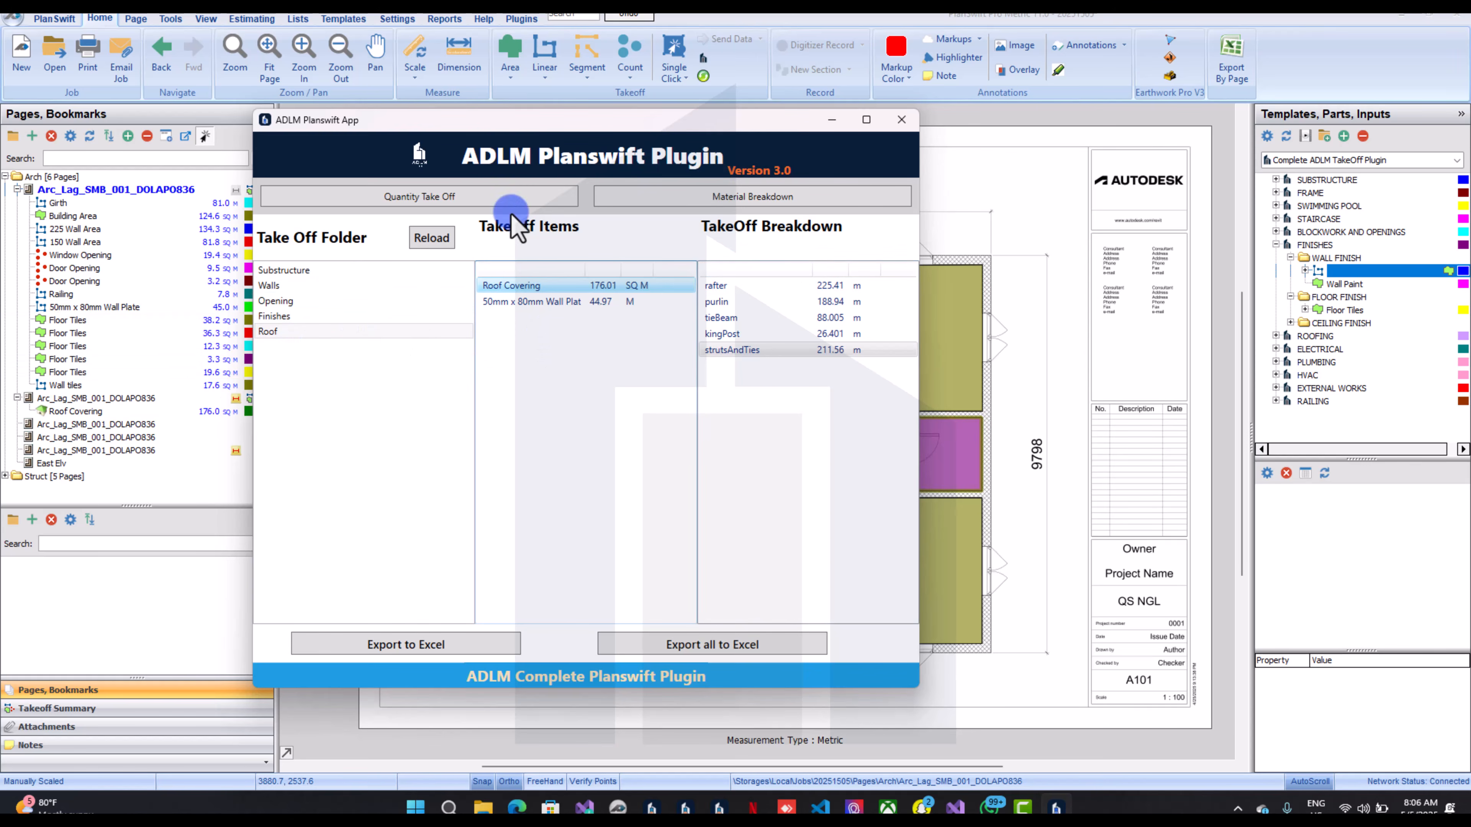
Export the Substructure takeoff as Substructure.csv into a new Documents folder named Proposed Bungalow Building
left_click(335, 271)
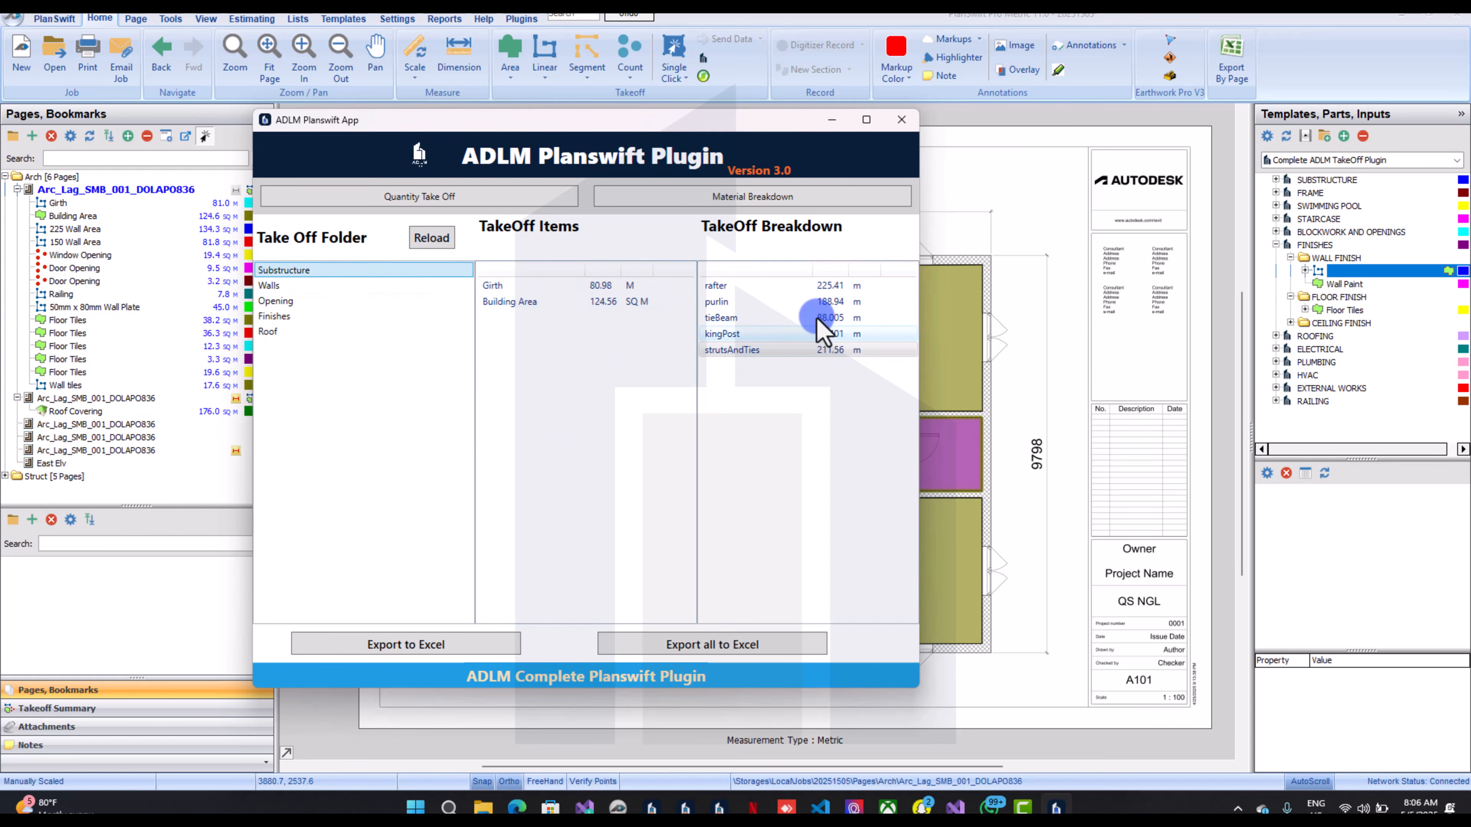
left_click(497, 286)
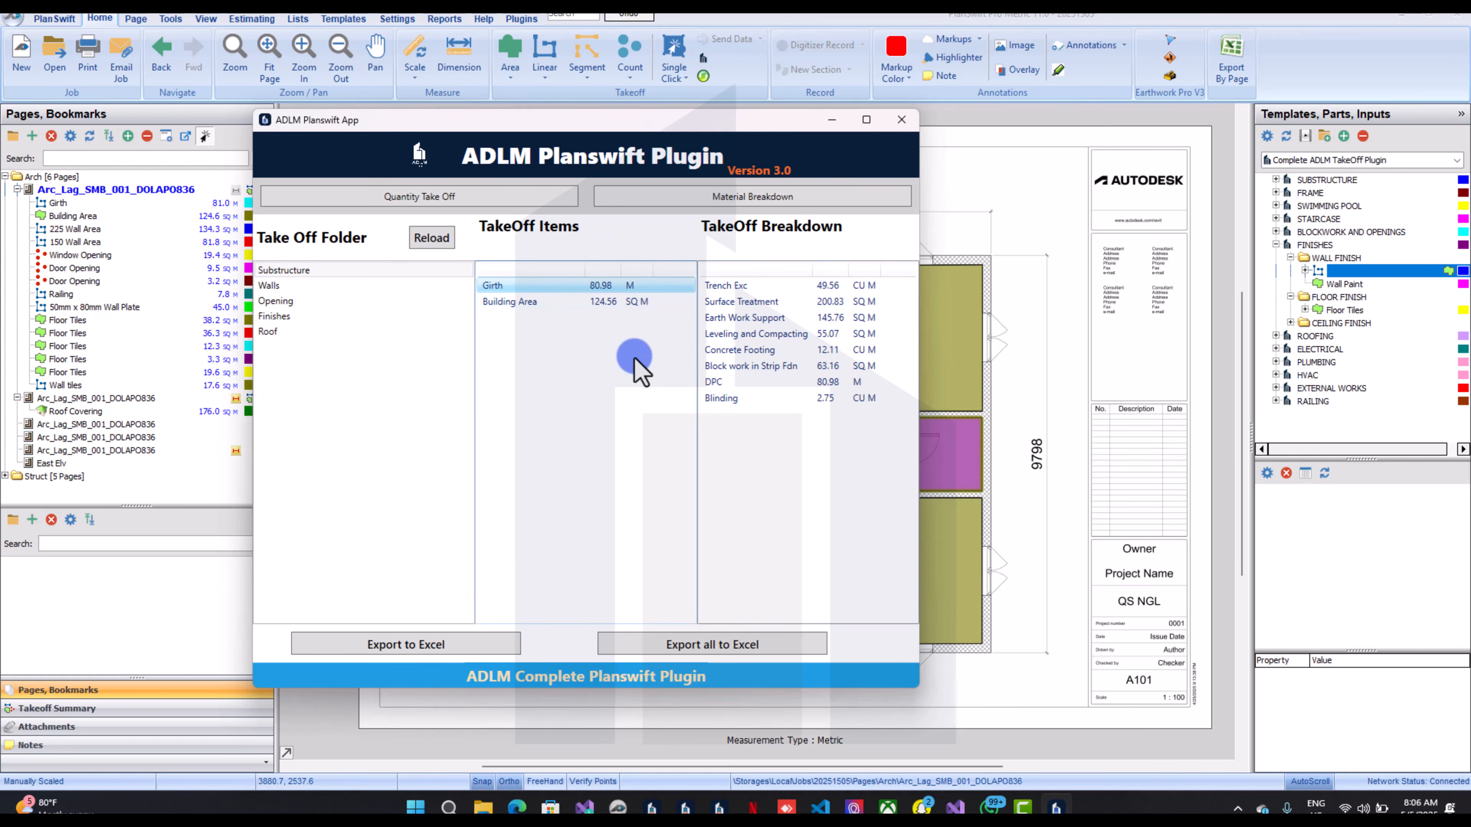
left_click(399, 646)
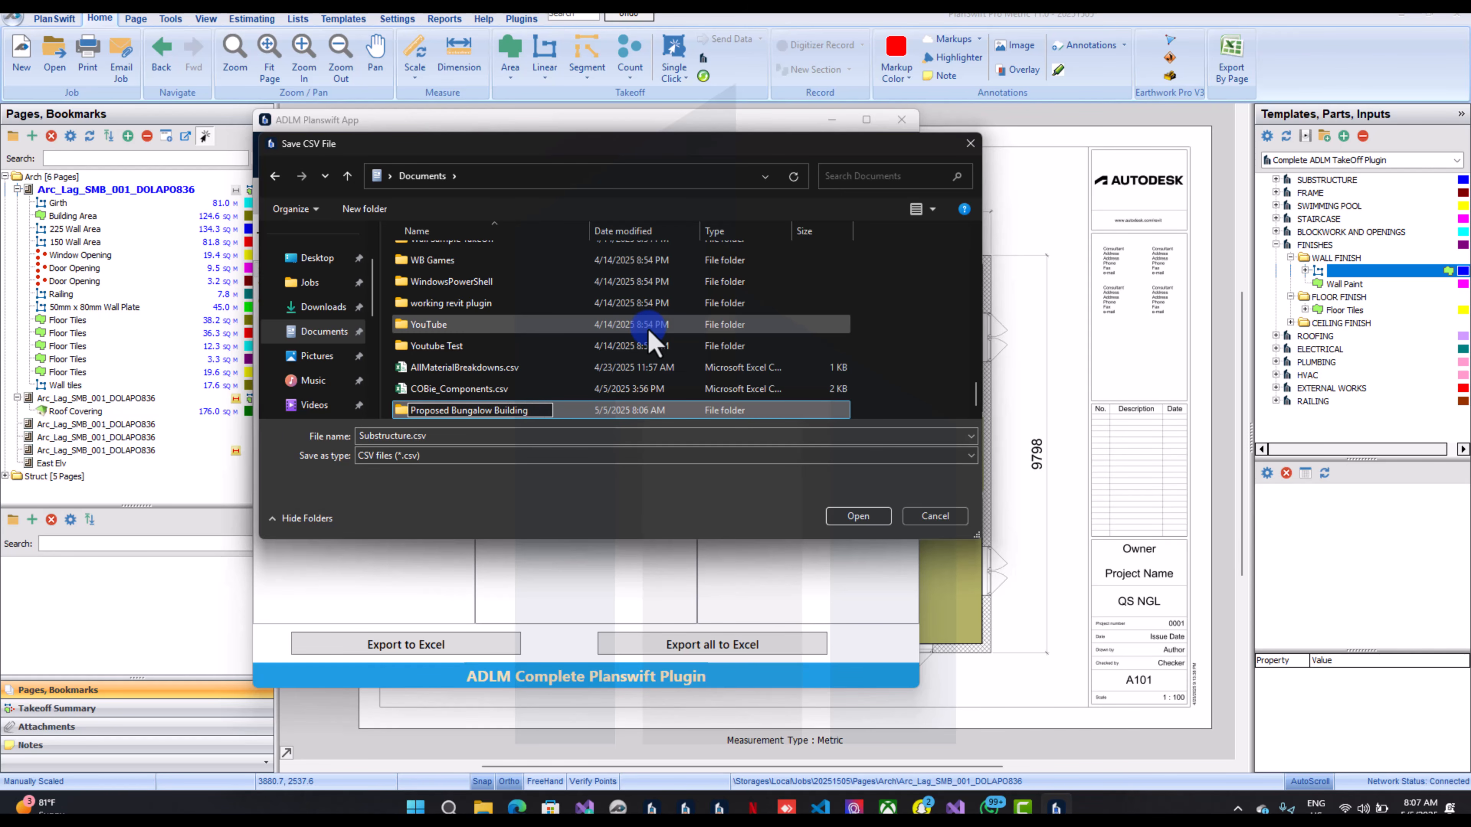
left_click(663, 419)
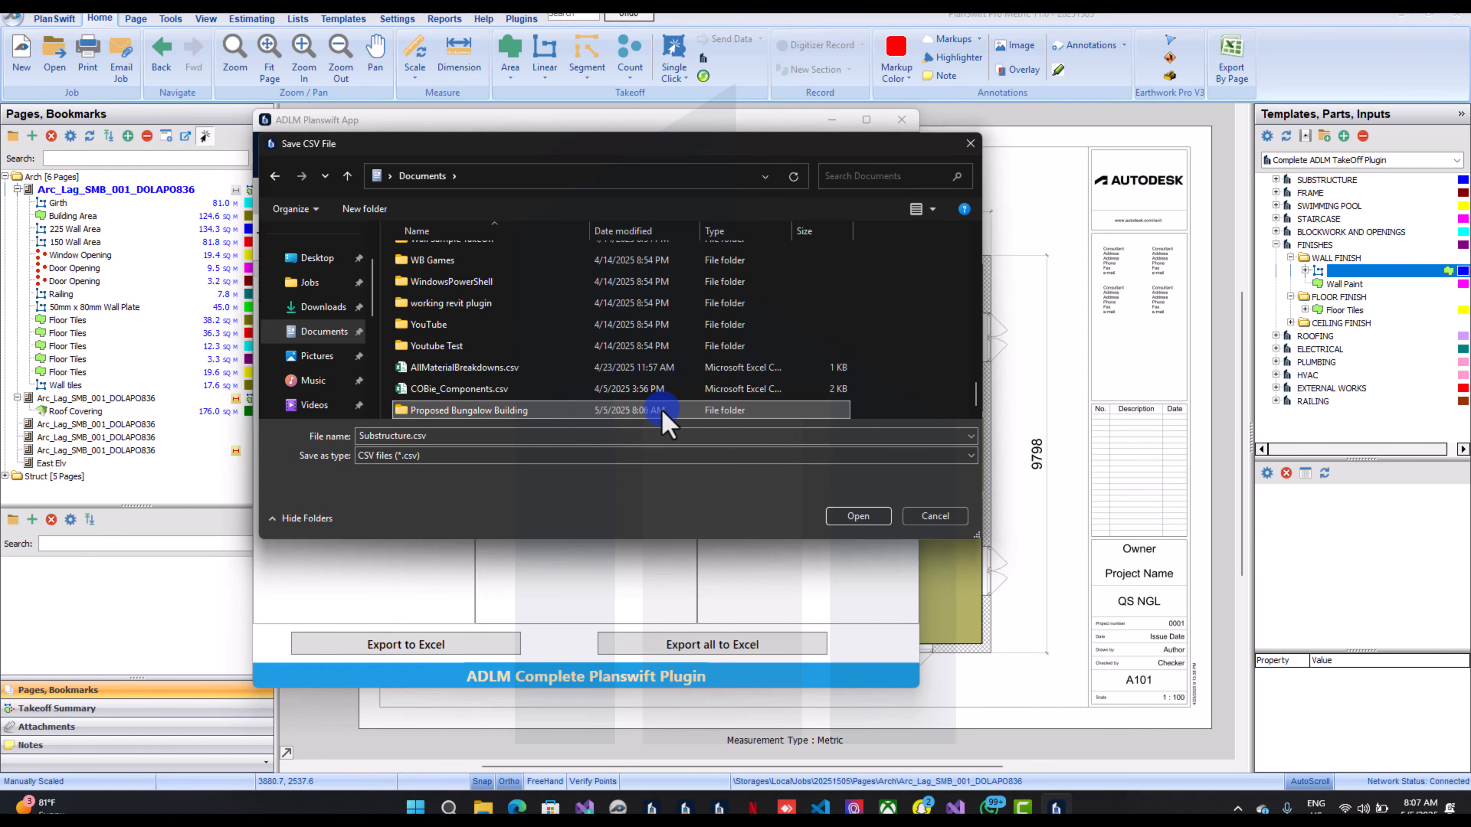
double_click(661, 408)
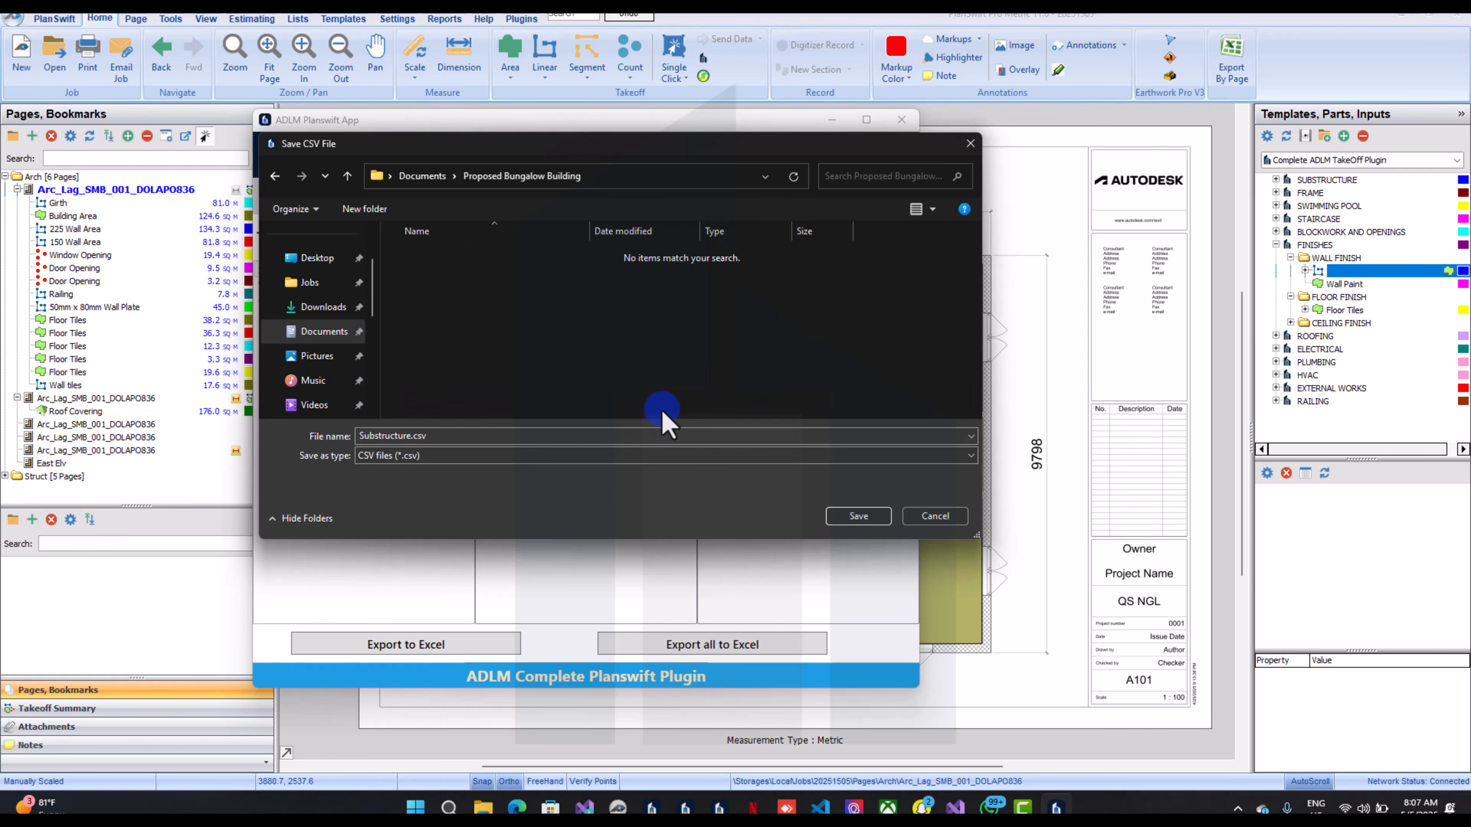
left_click(888, 521)
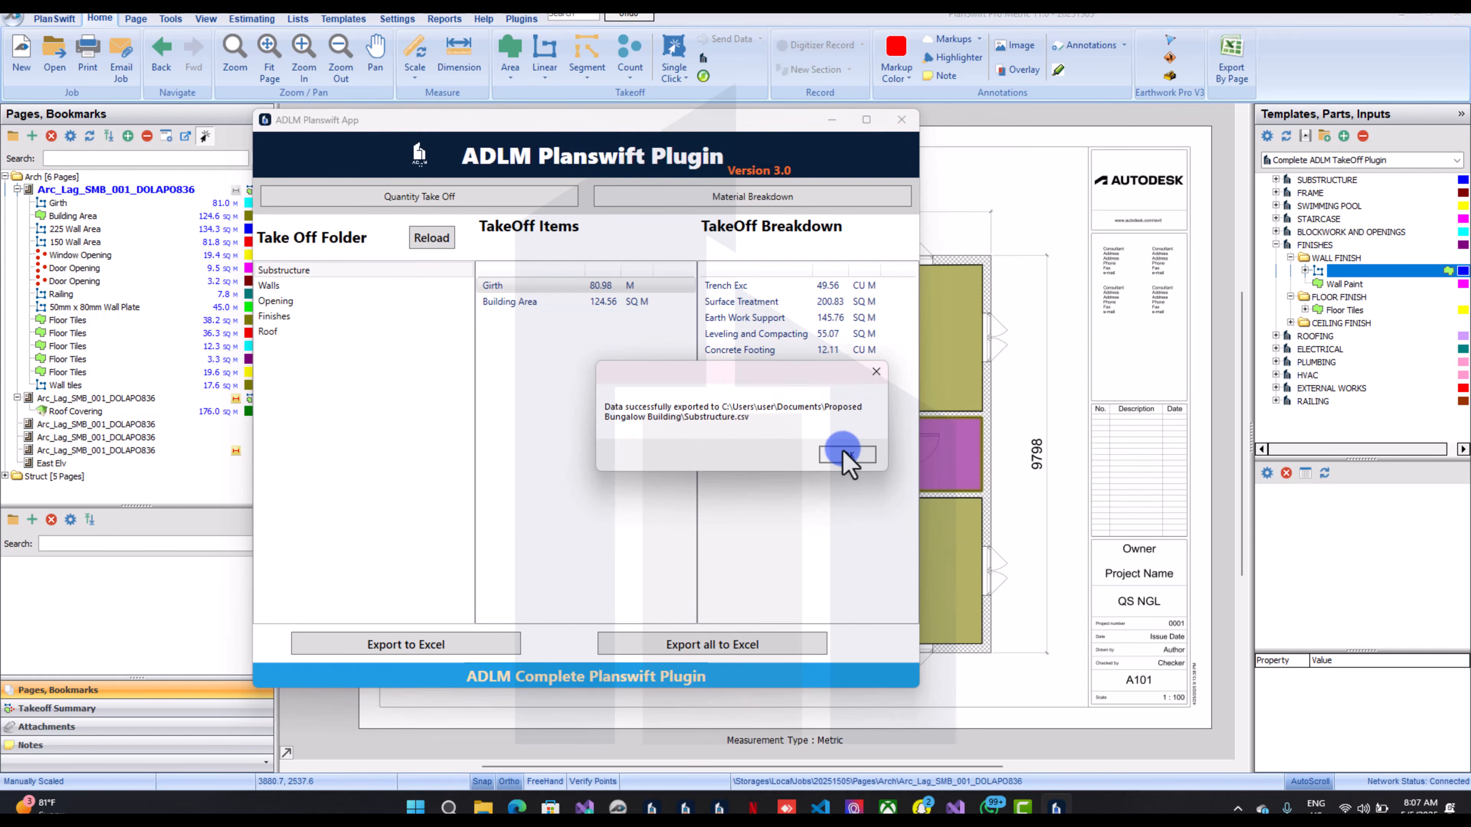
left_click(847, 455)
Check the 150 Wall Area breakdown and export the Walls takeoff as Walls.csv to the Proposed Bungalow Building folder
left_click(341, 286)
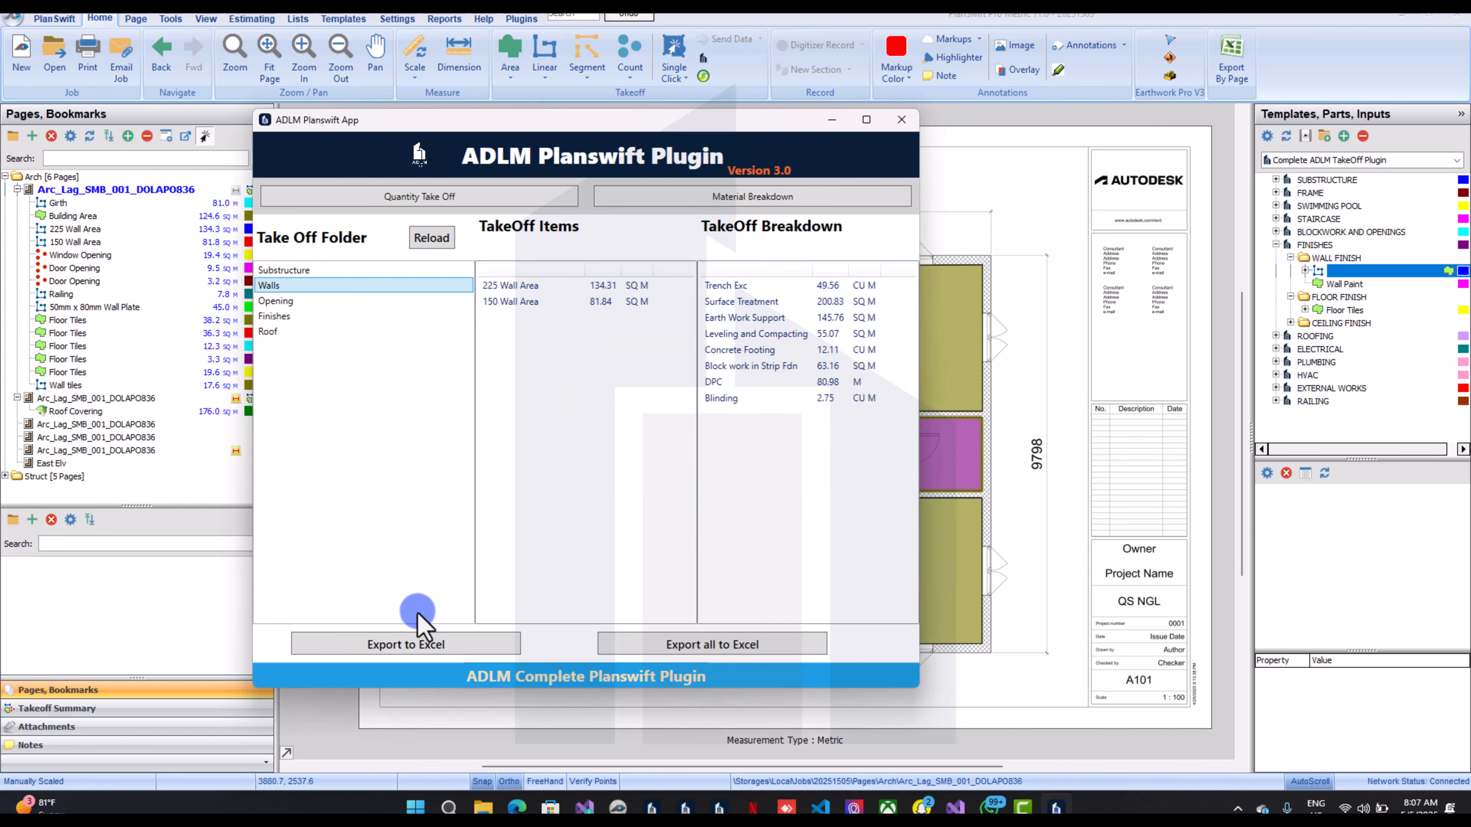
left_click(569, 302)
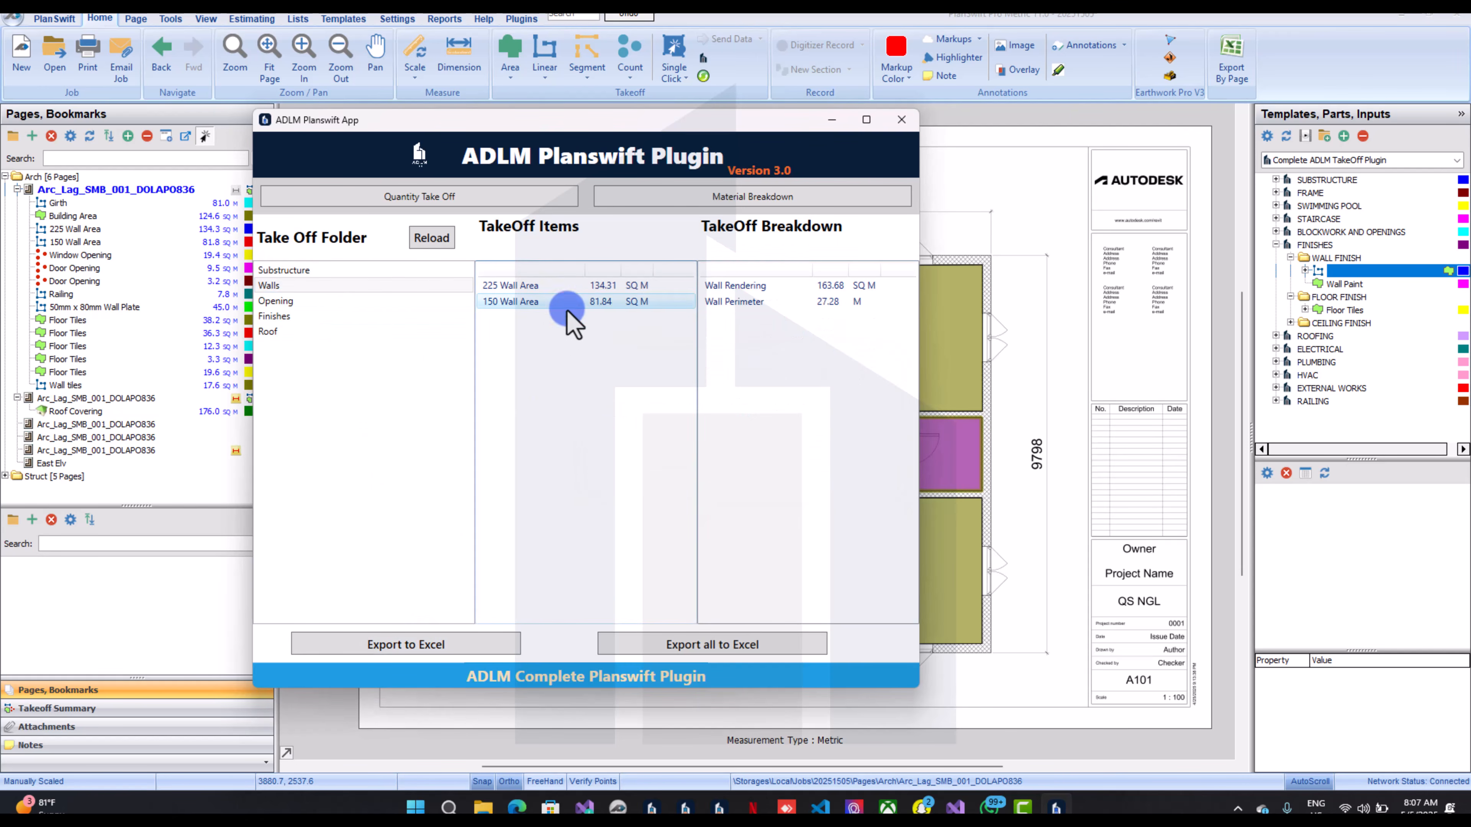
left_click(484, 646)
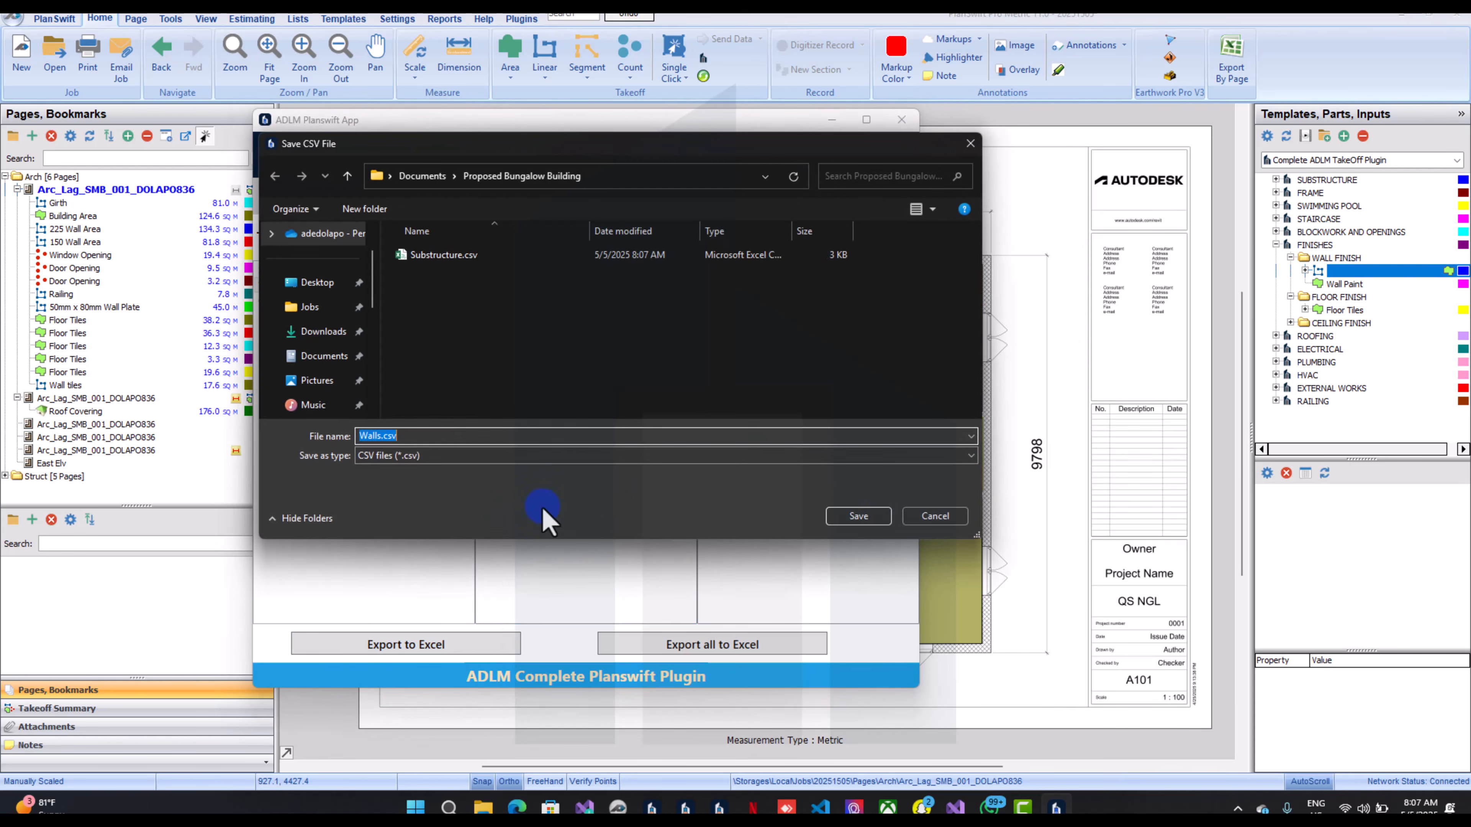
left_click(874, 515)
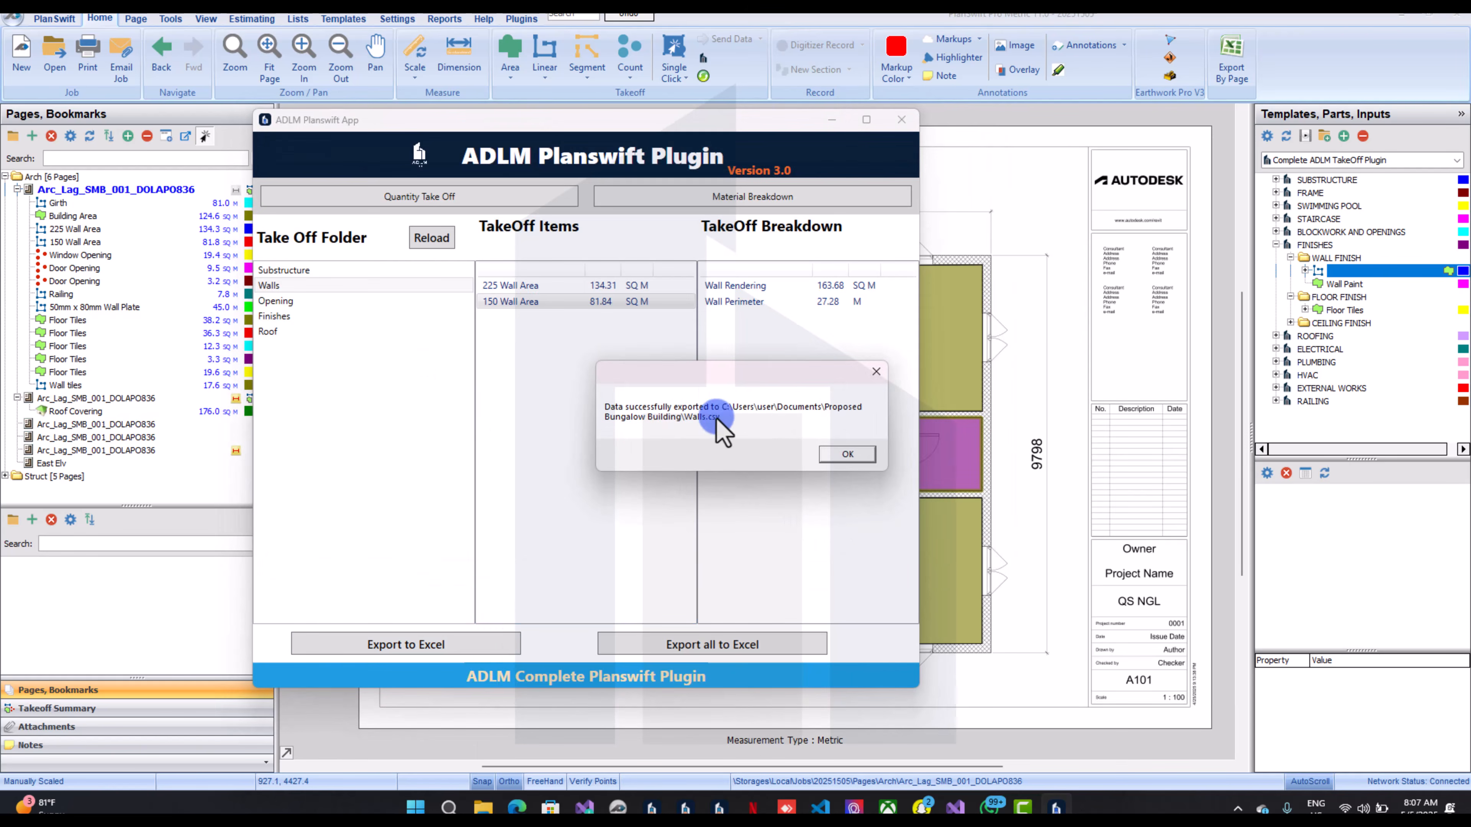
Export the Opening takeoff folder as Opening.csv to the Proposed Bungalow Building folder
left_click(322, 310)
left_click(323, 299)
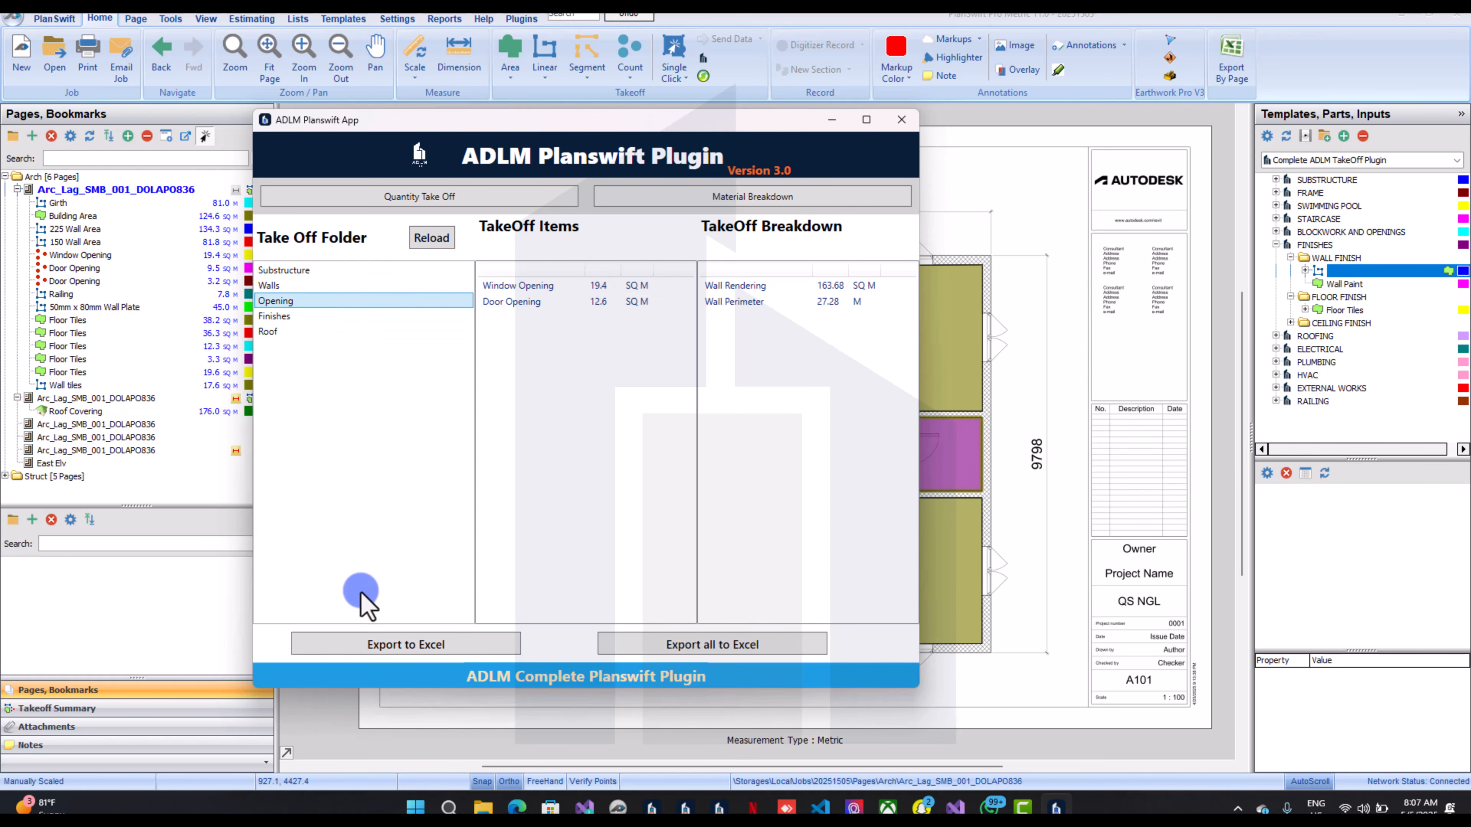
left_click(404, 641)
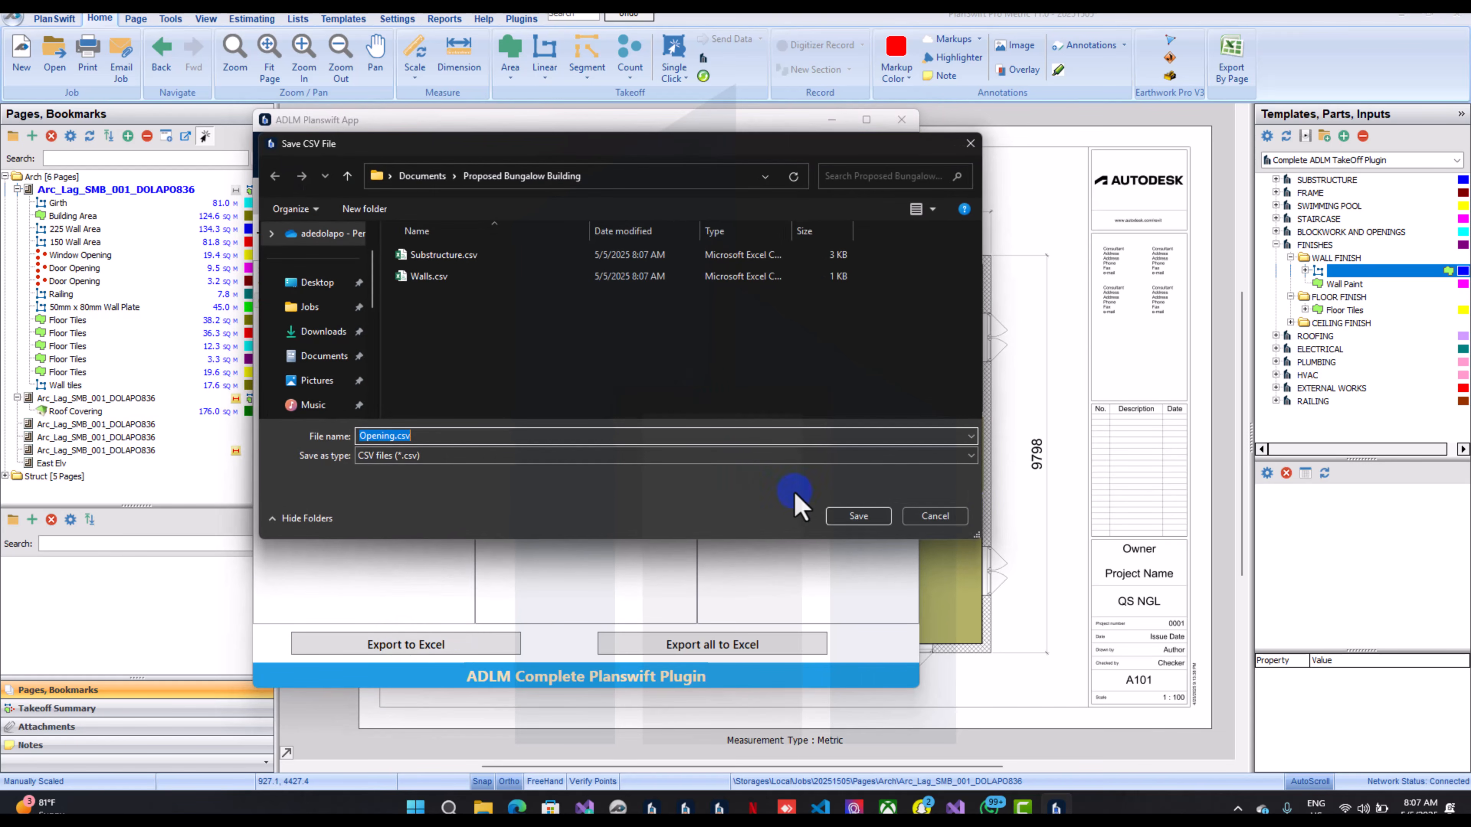
left_click(829, 516)
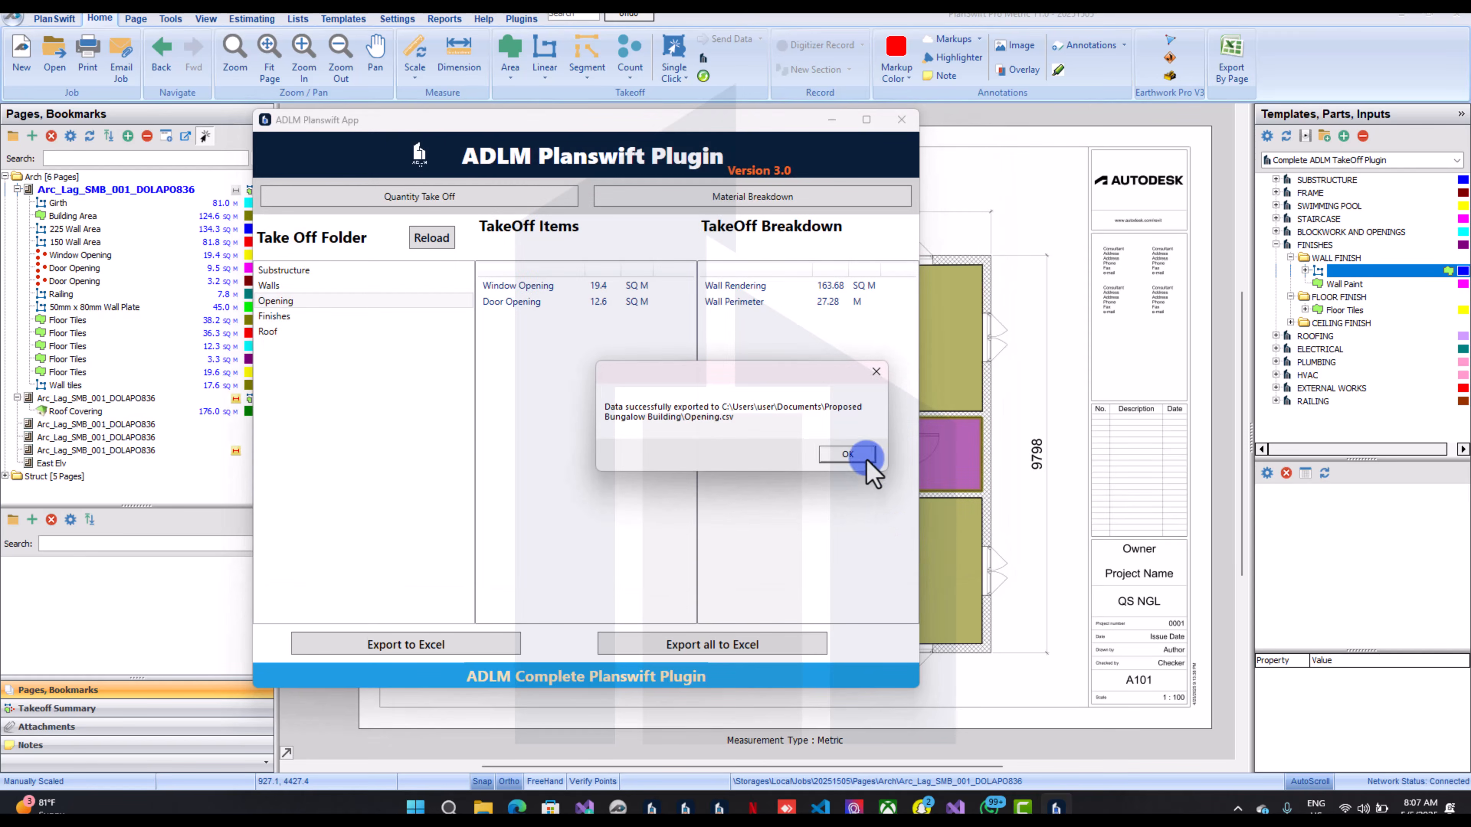
left_click(867, 461)
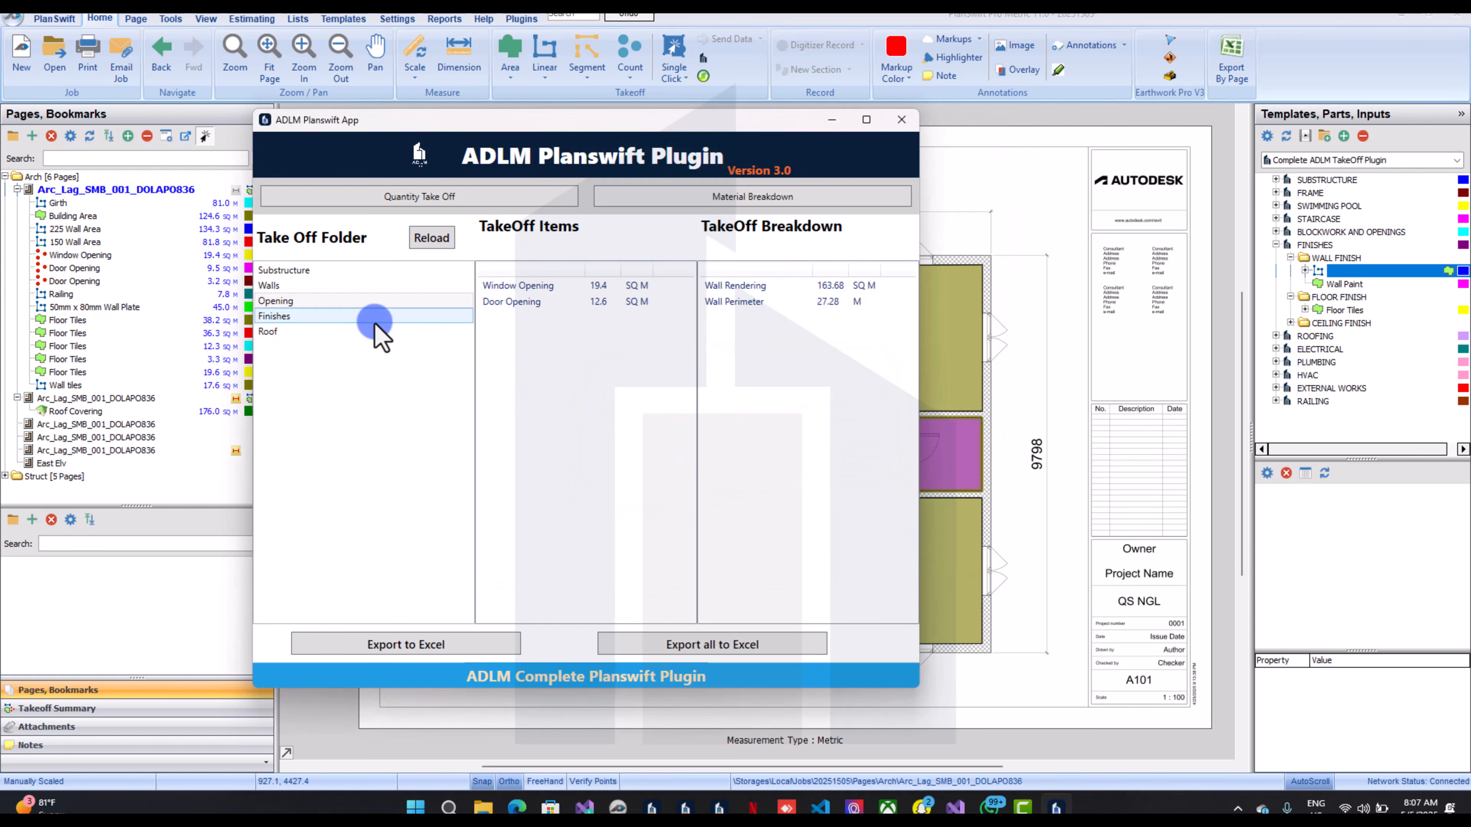
Export the Finishes takeoff folder as Finishes.csv to the Proposed Bungalow Building folder
left_click(425, 316)
left_click(428, 649)
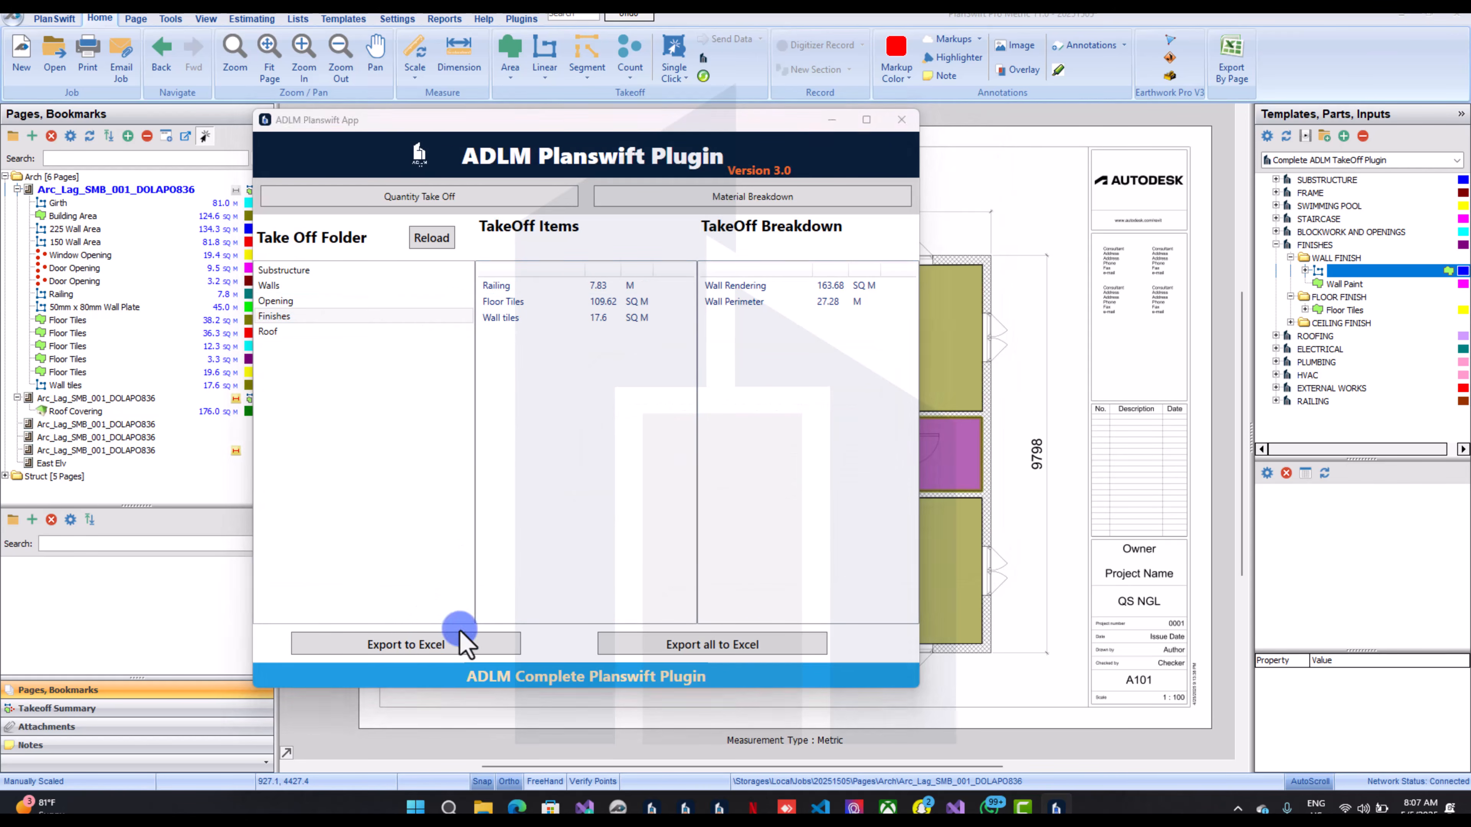
left_click(828, 518)
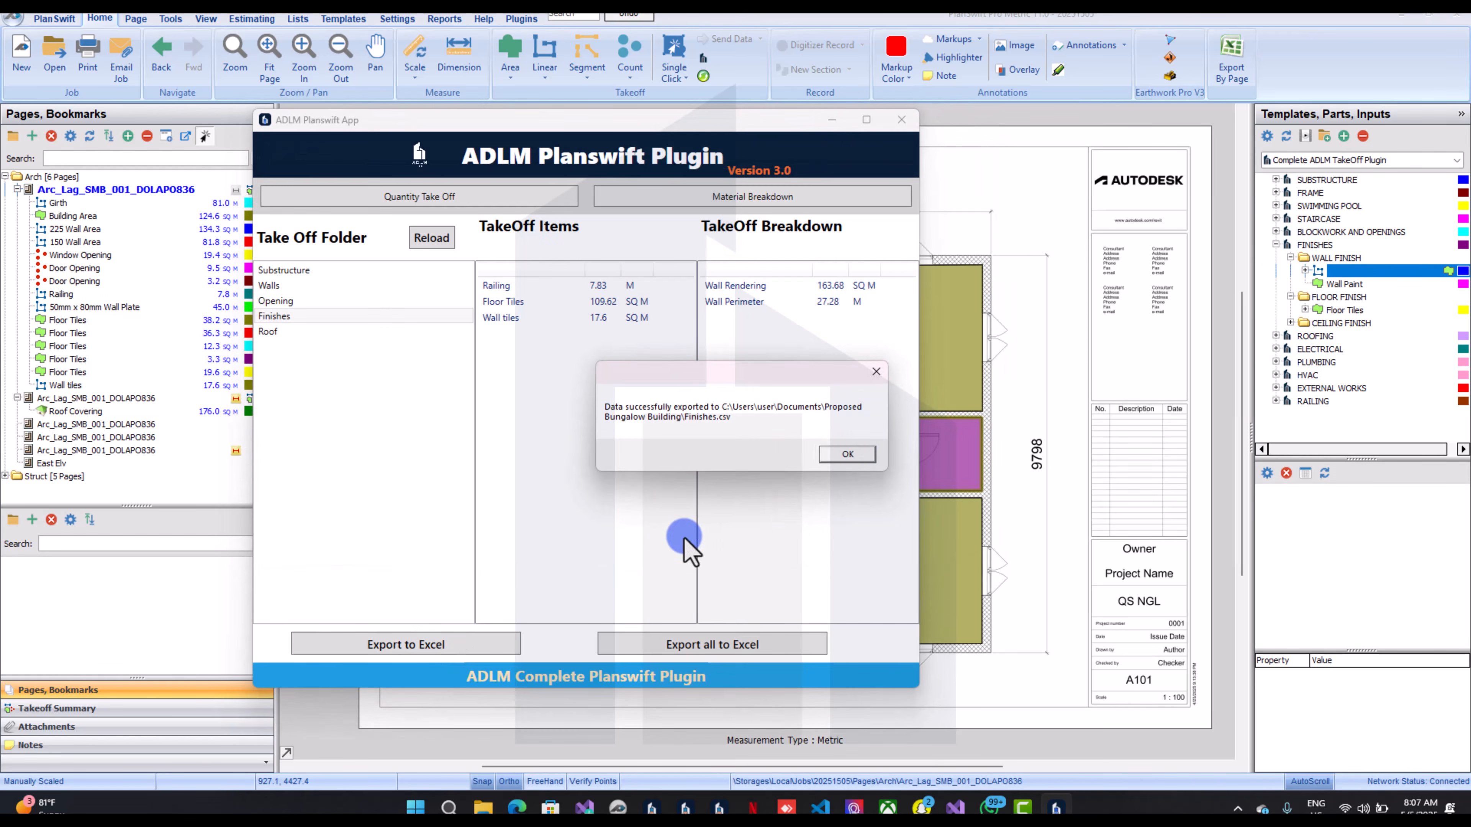
left_click(864, 455)
Generate the Roof Covering breakdown at a 30-degree pitch and export the Roof takeoff as Roof.csv to the Proposed Bungalow Building folder
left_click(328, 332)
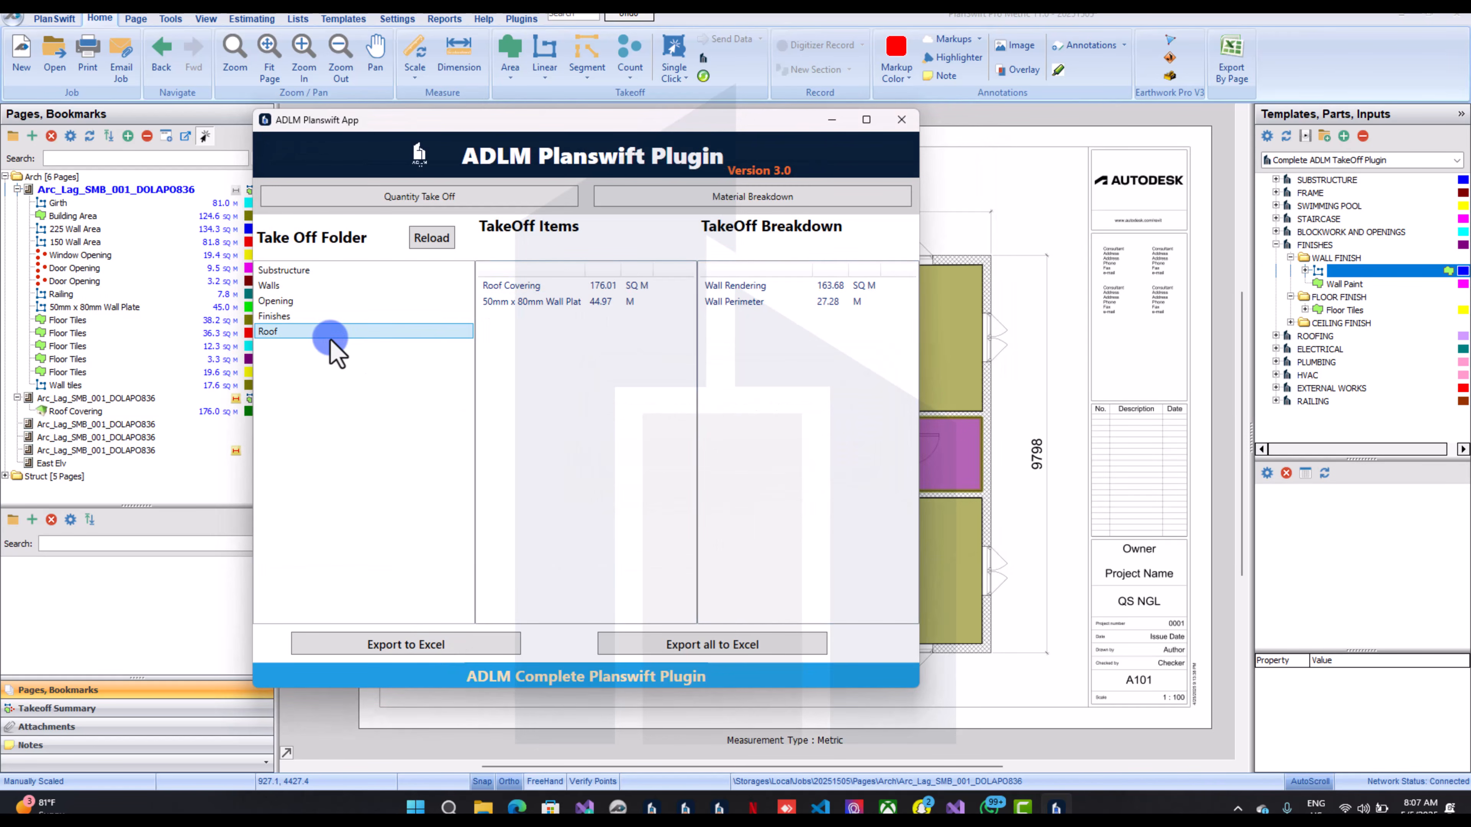
left_click(623, 286)
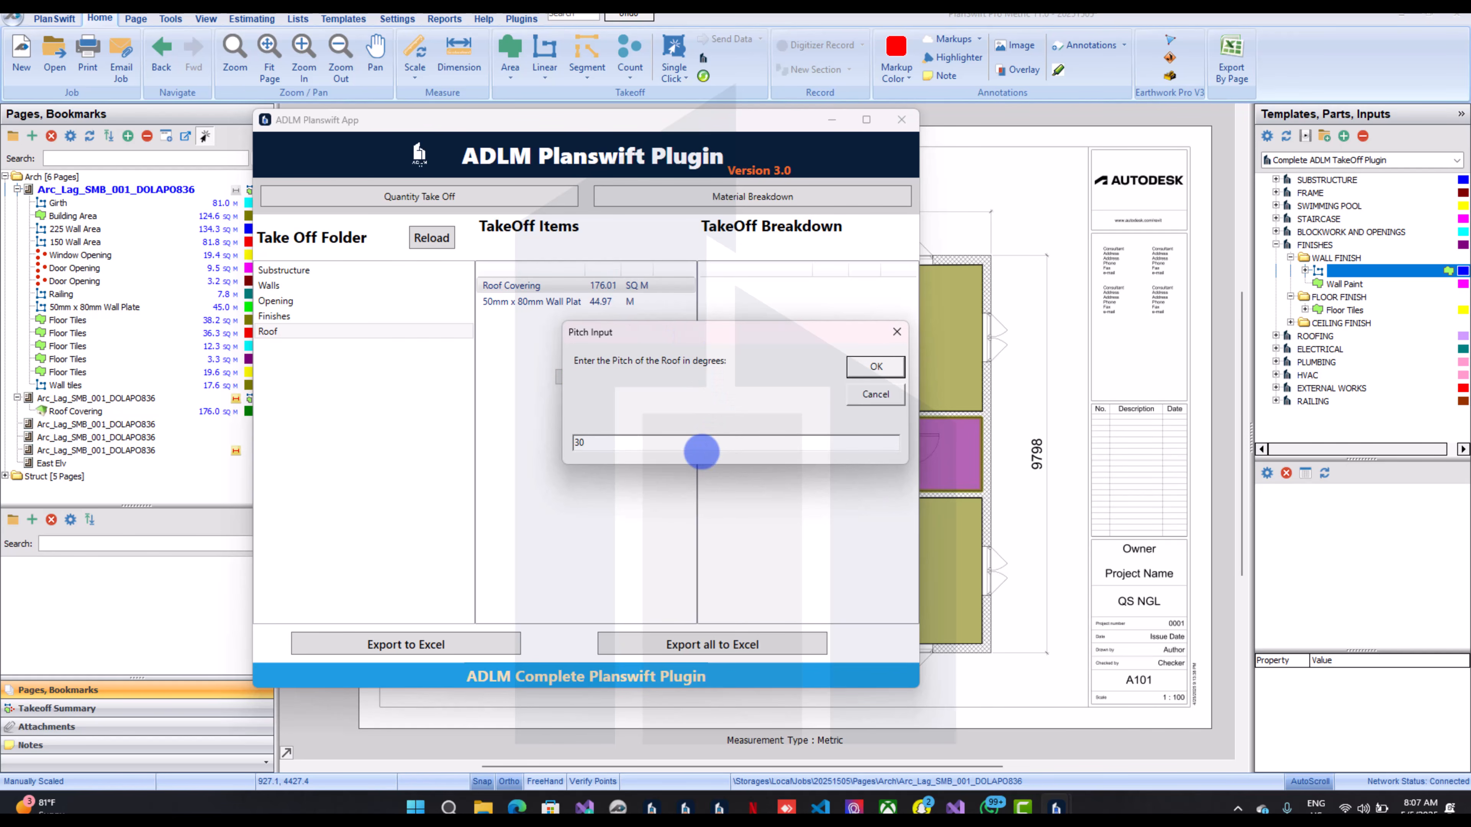
left_click(874, 368)
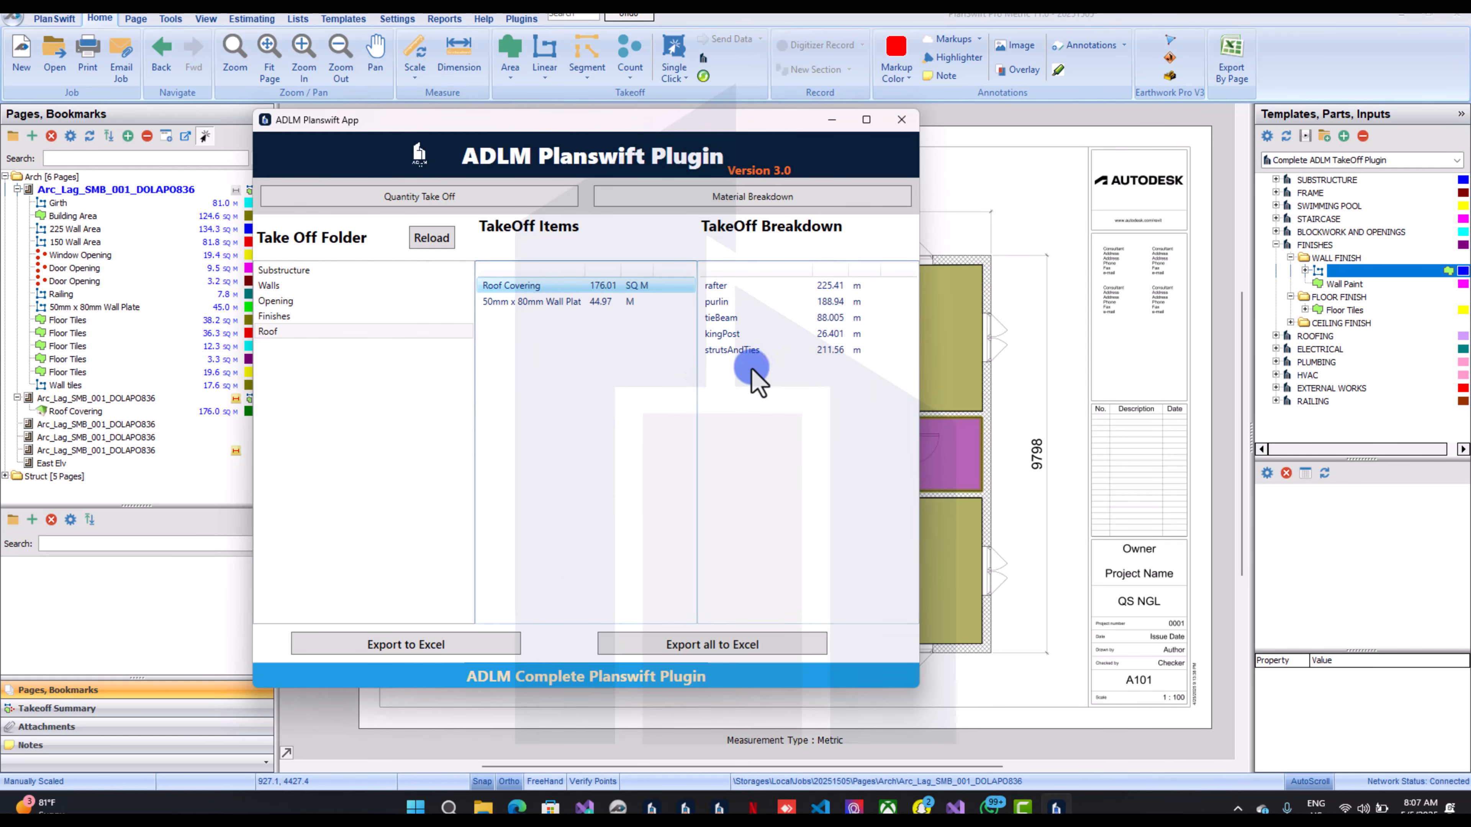
left_click(426, 643)
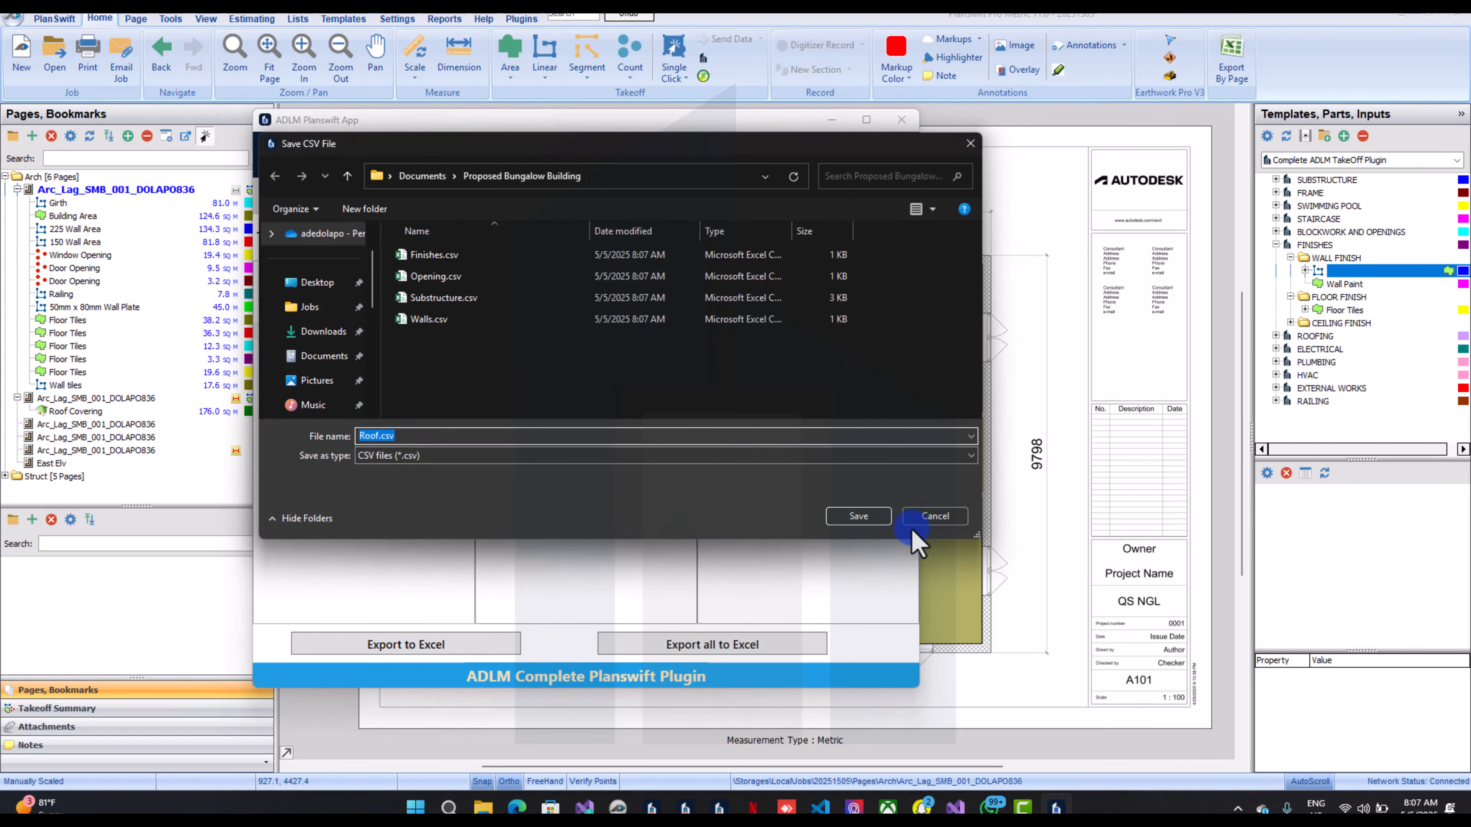
left_click(877, 516)
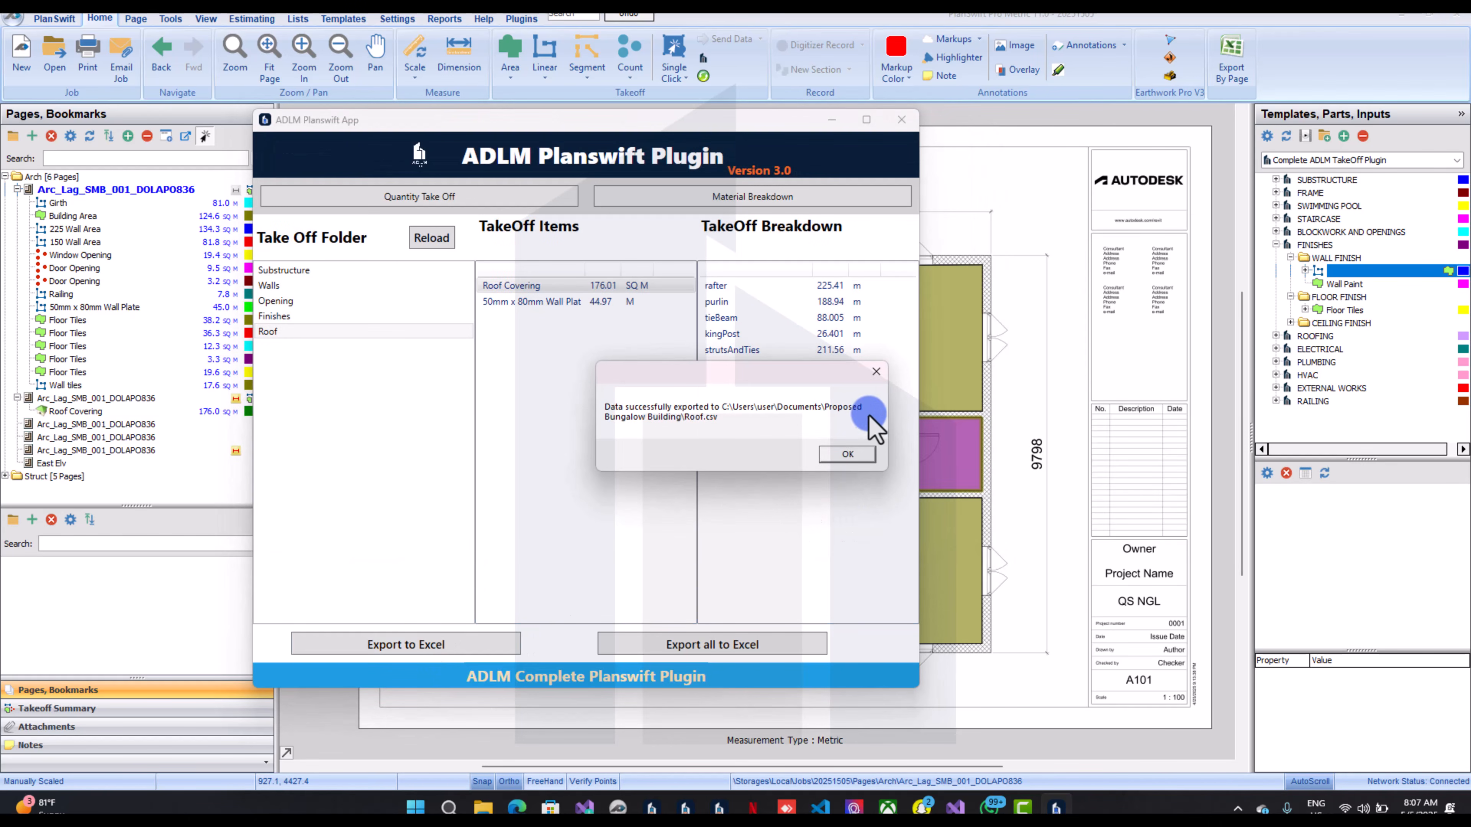
Switch to the material breakdown and load the Substructure folder's takeoff items
left_click(847, 454)
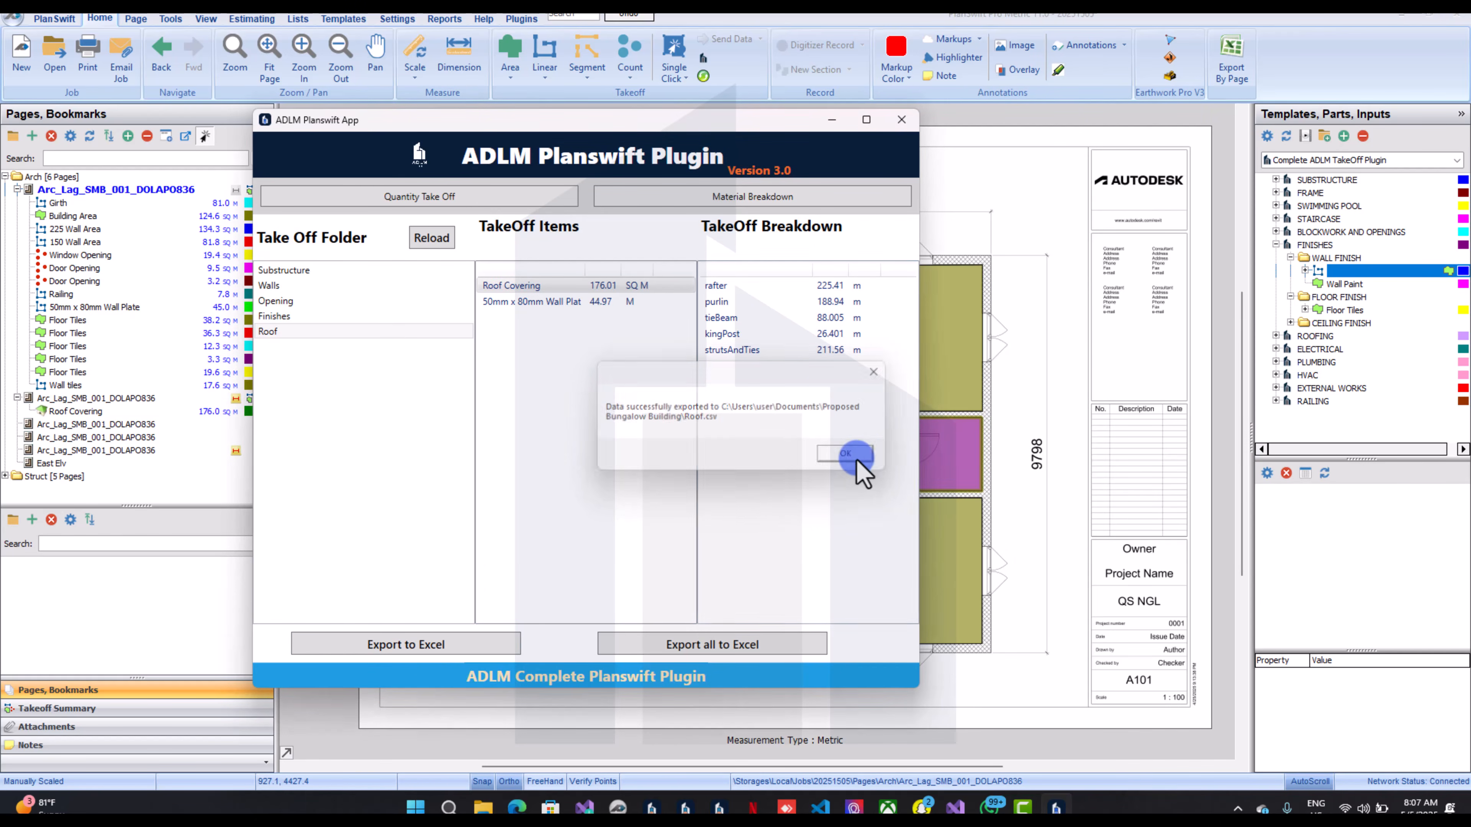
left_click(775, 200)
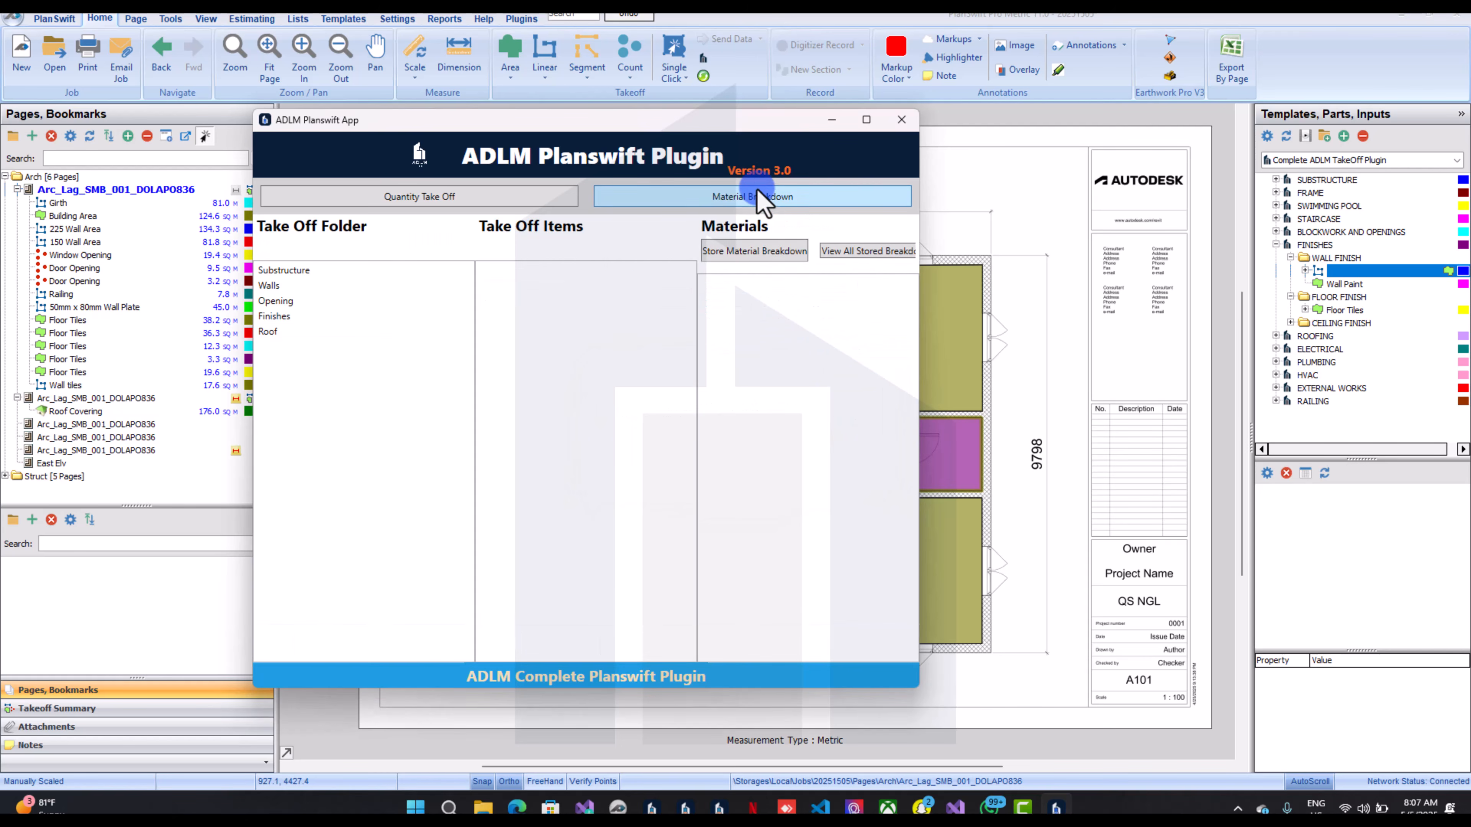
left_click(308, 273)
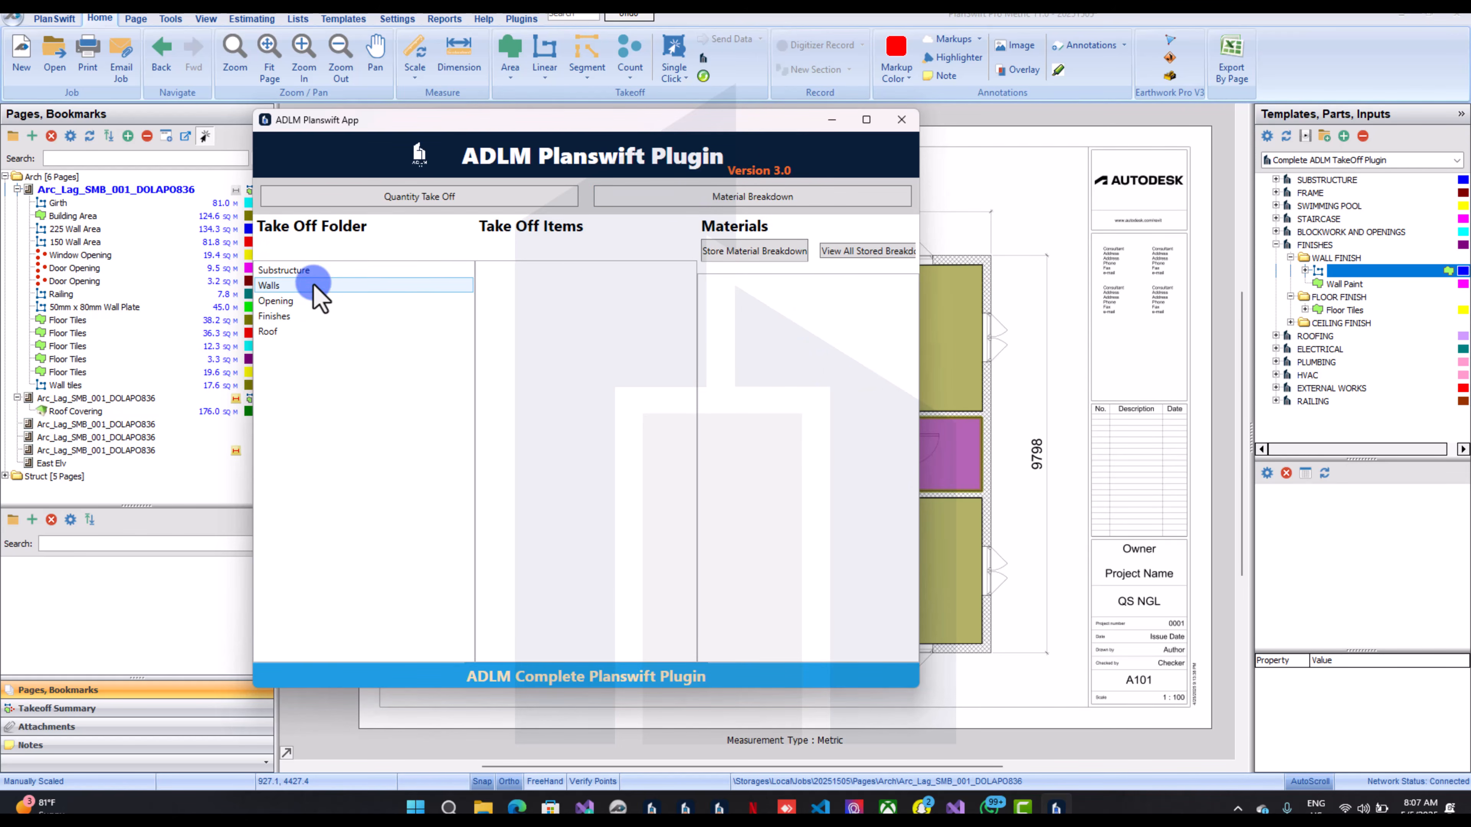
left_click(314, 276)
Check the Girth, Trench Exc and Surface Treatment items for a material calculation
left_click(538, 270)
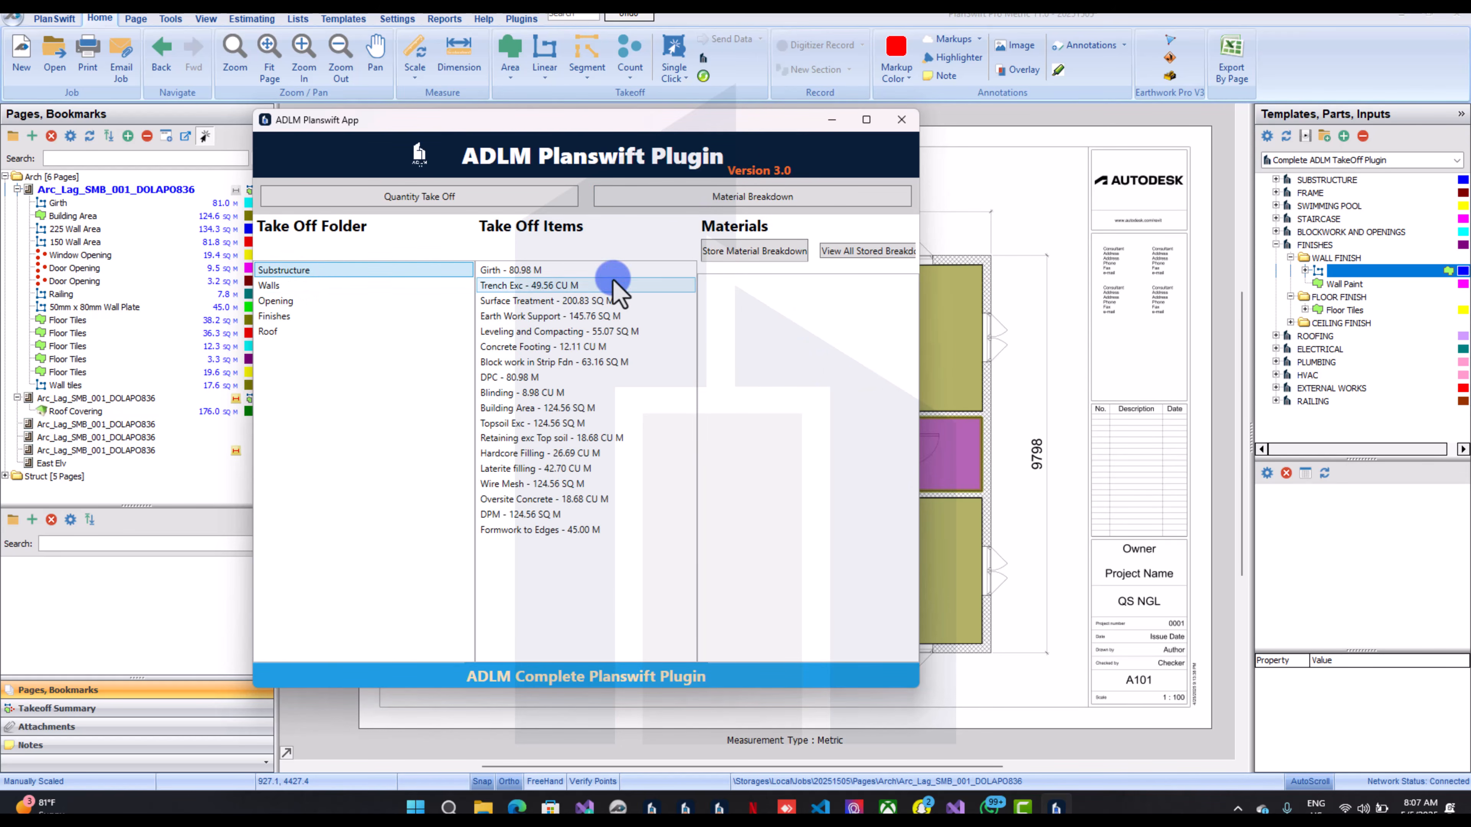
left_click(543, 284)
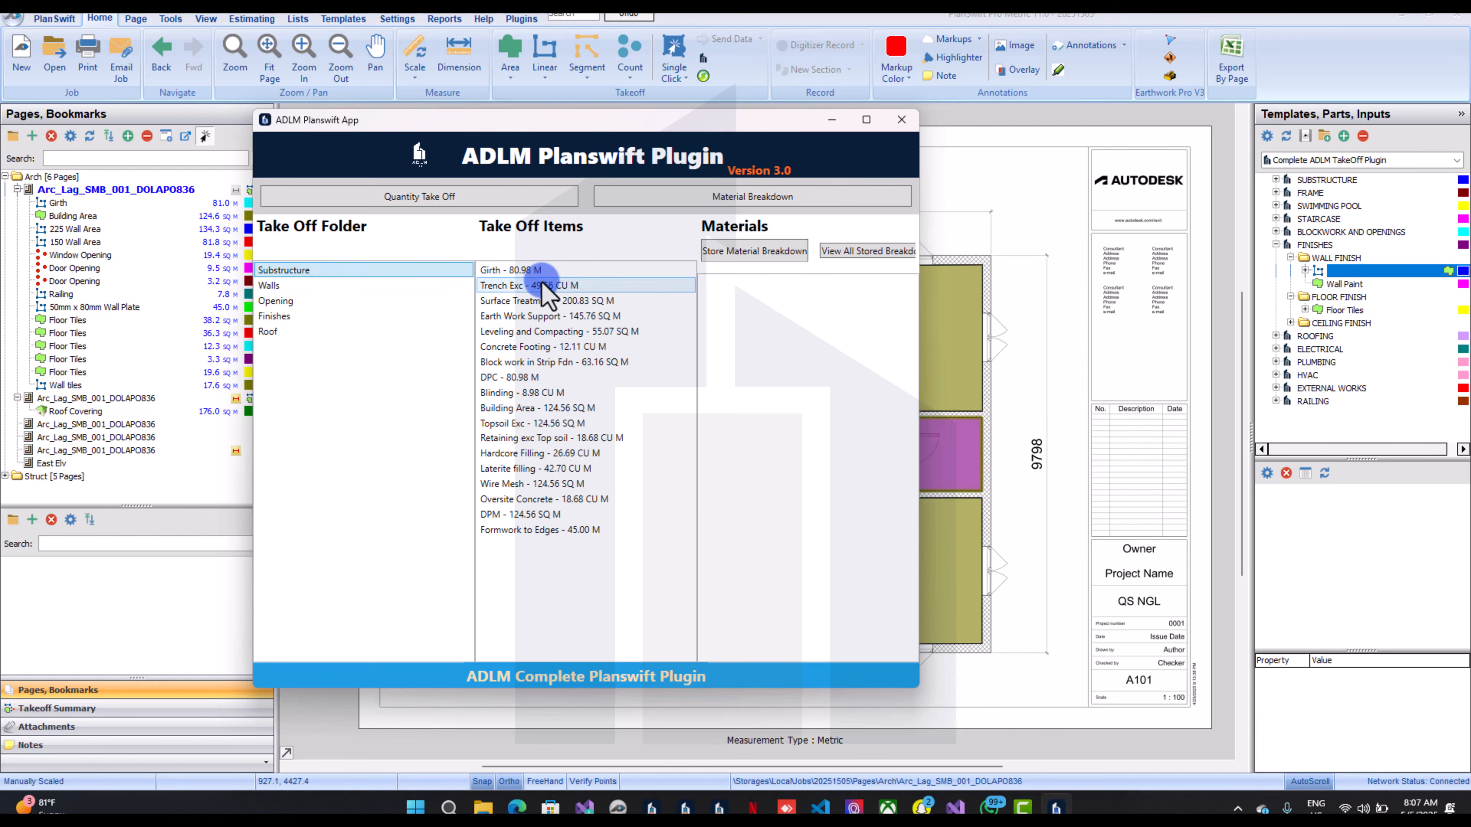
left_click(841, 466)
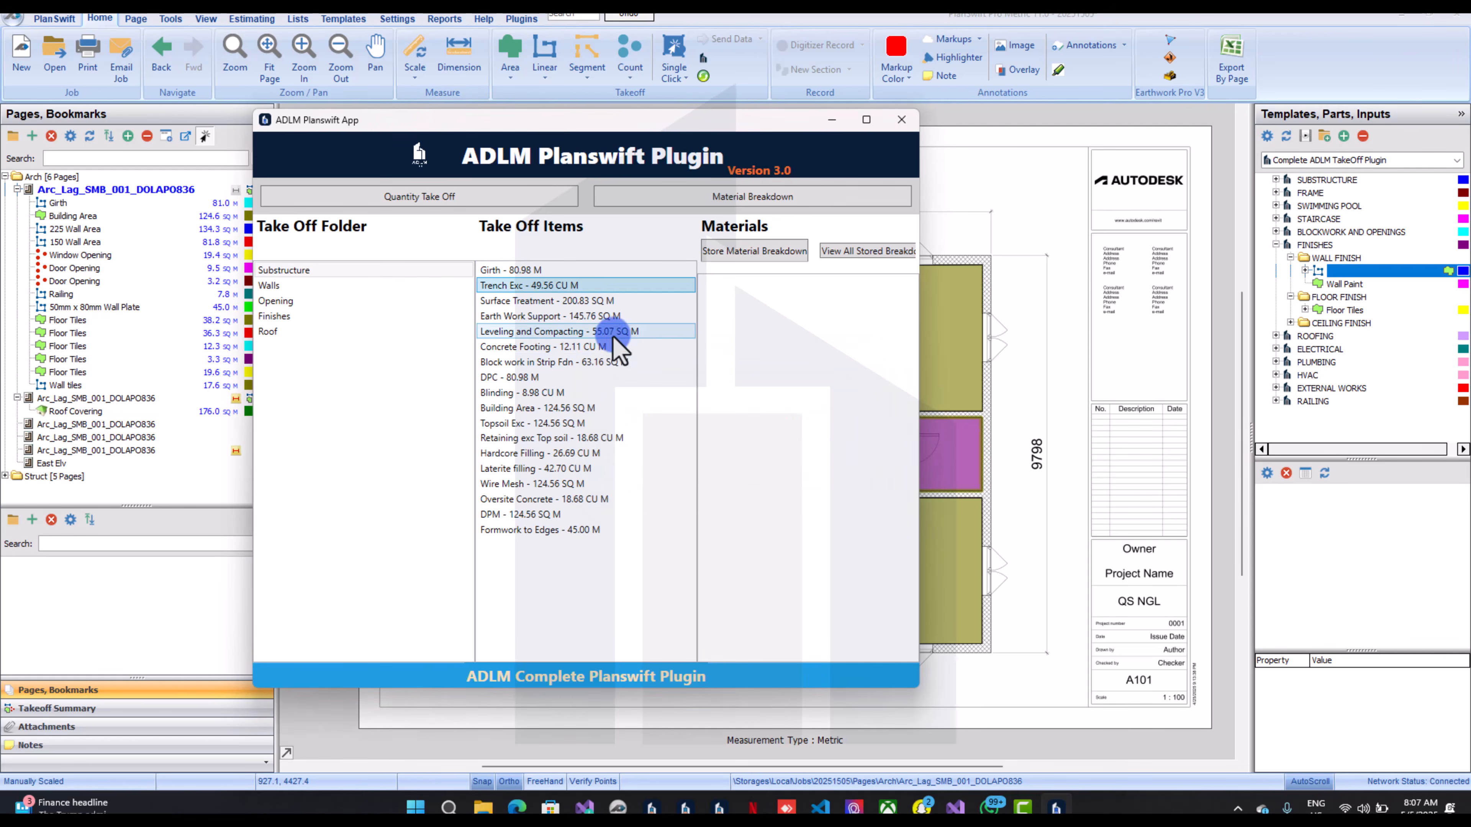
left_click(596, 301)
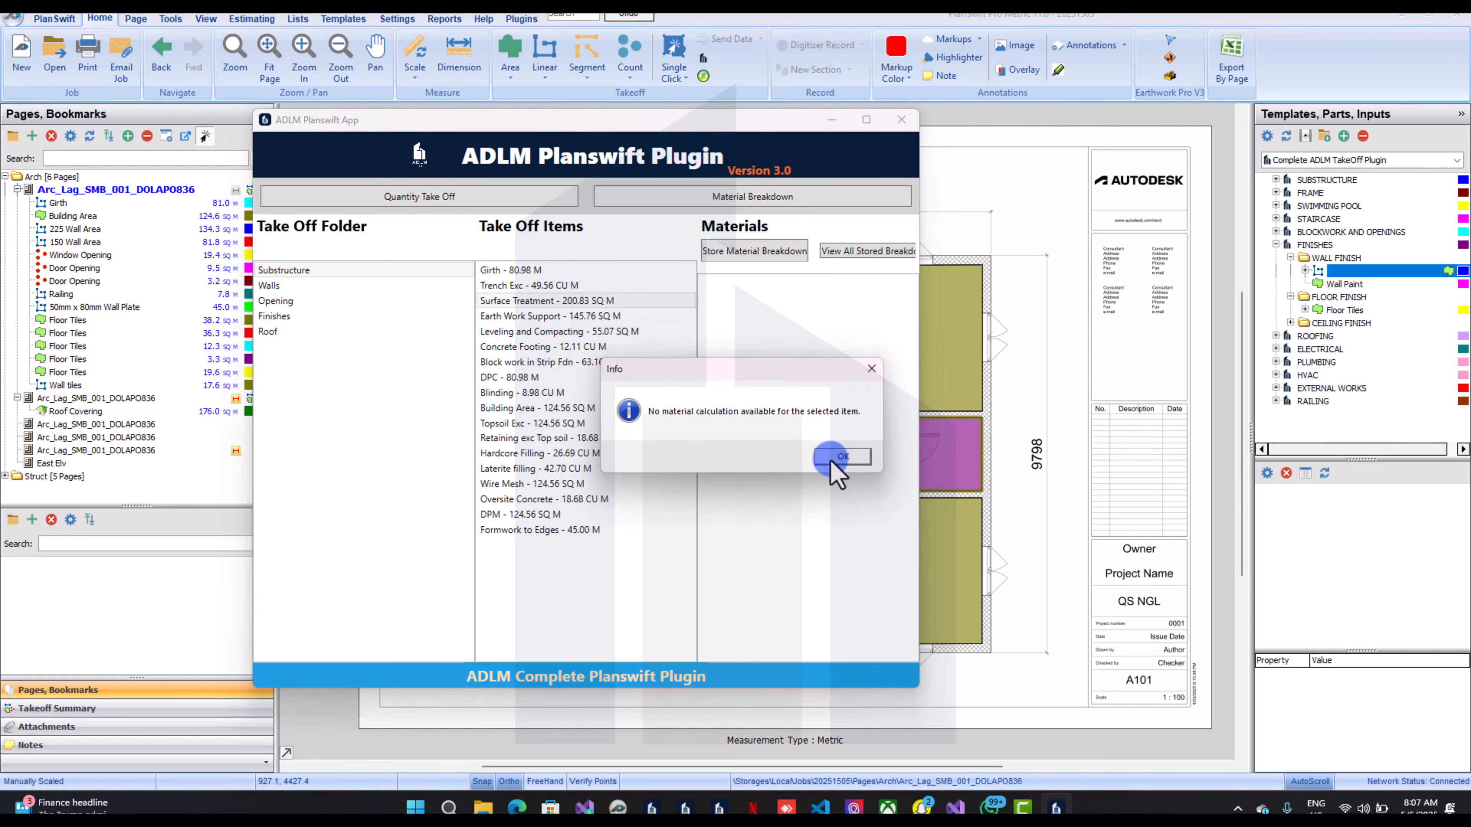
left_click(839, 458)
Calculate the Earth Work Support materials with 2.7 m by 0.28 m boards and store the breakdown
left_click(582, 316)
left_click(731, 357)
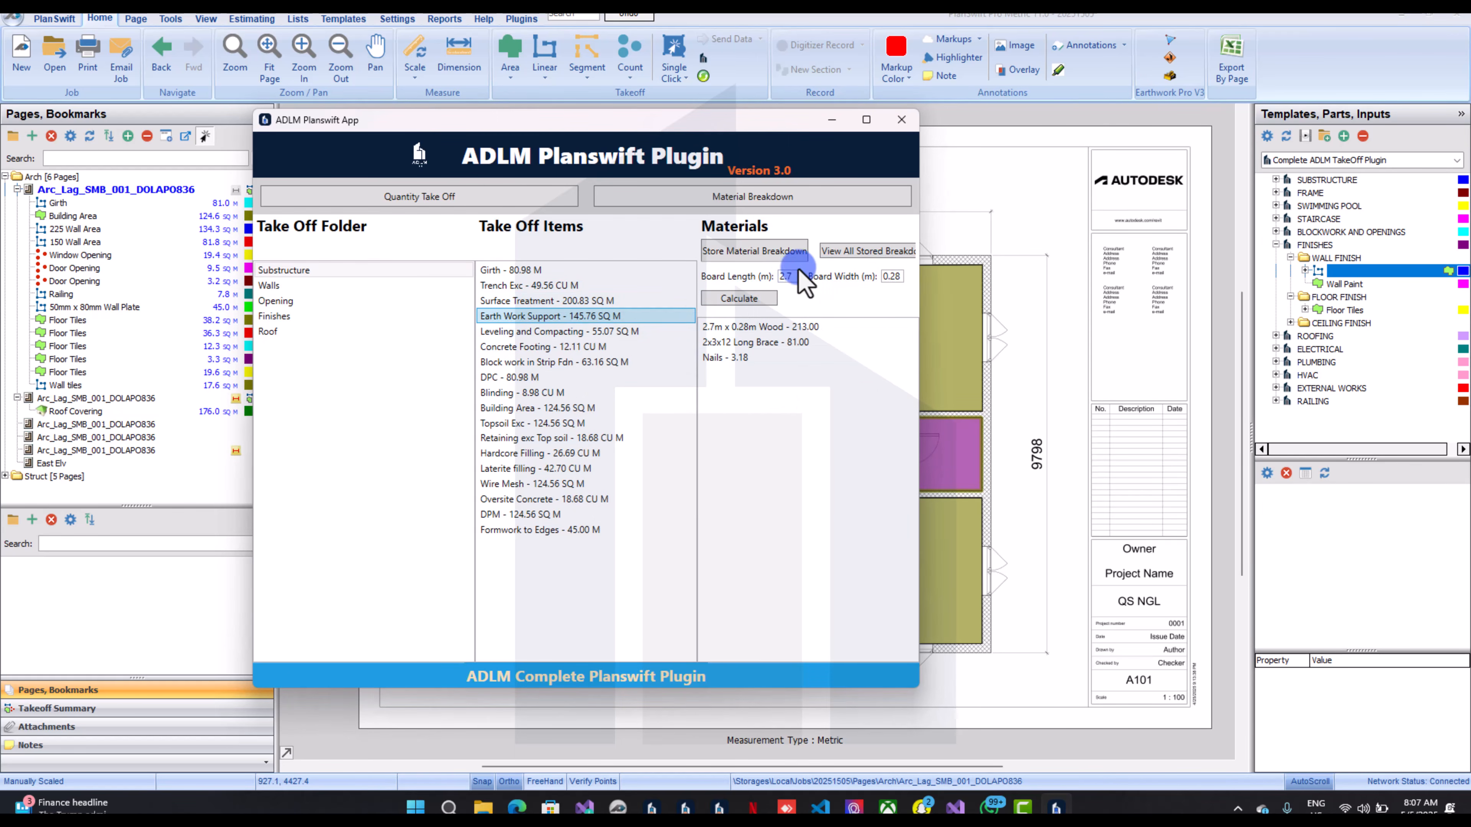
left_click(784, 277)
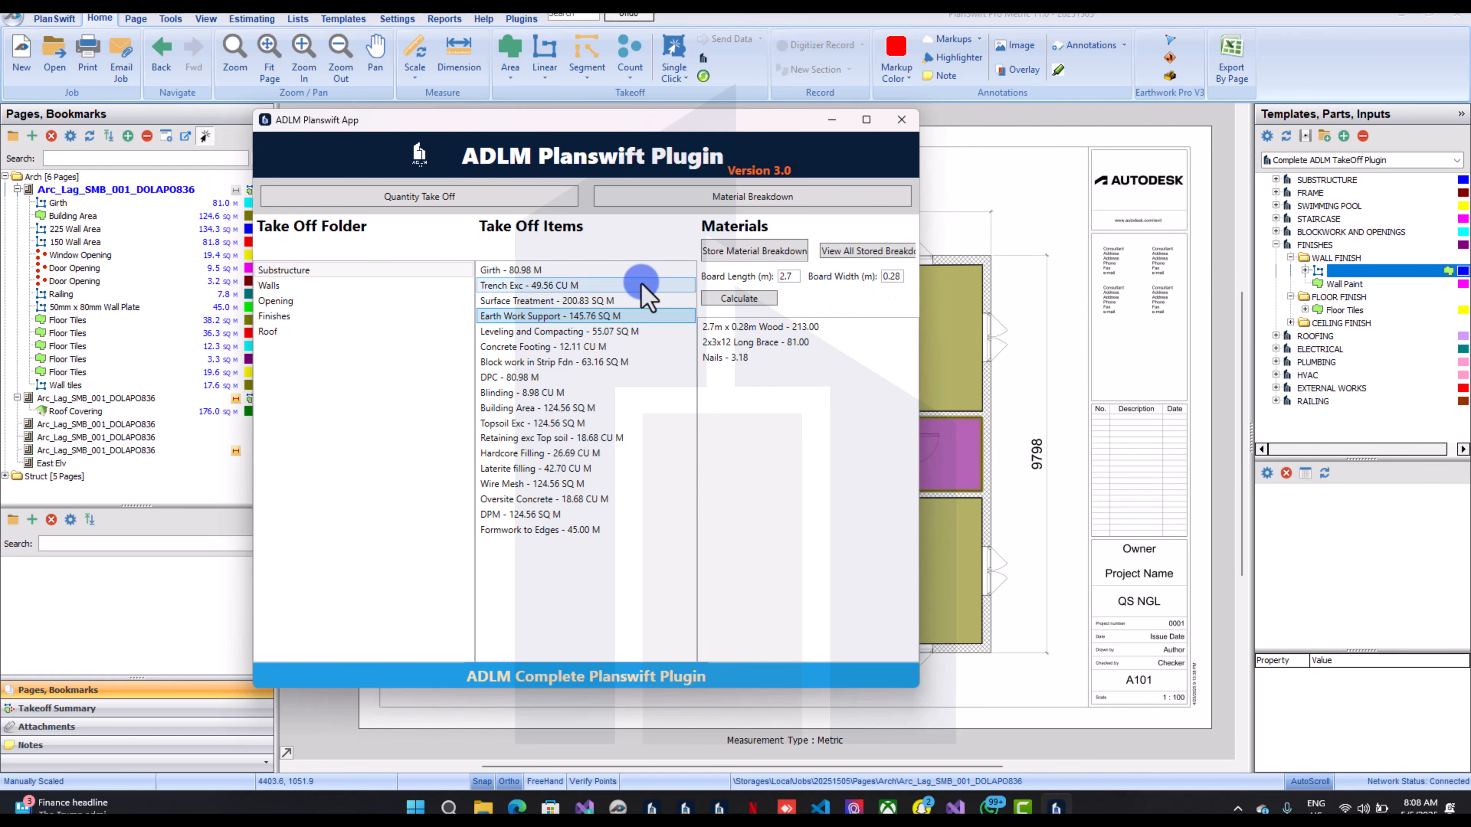
left_click(752, 299)
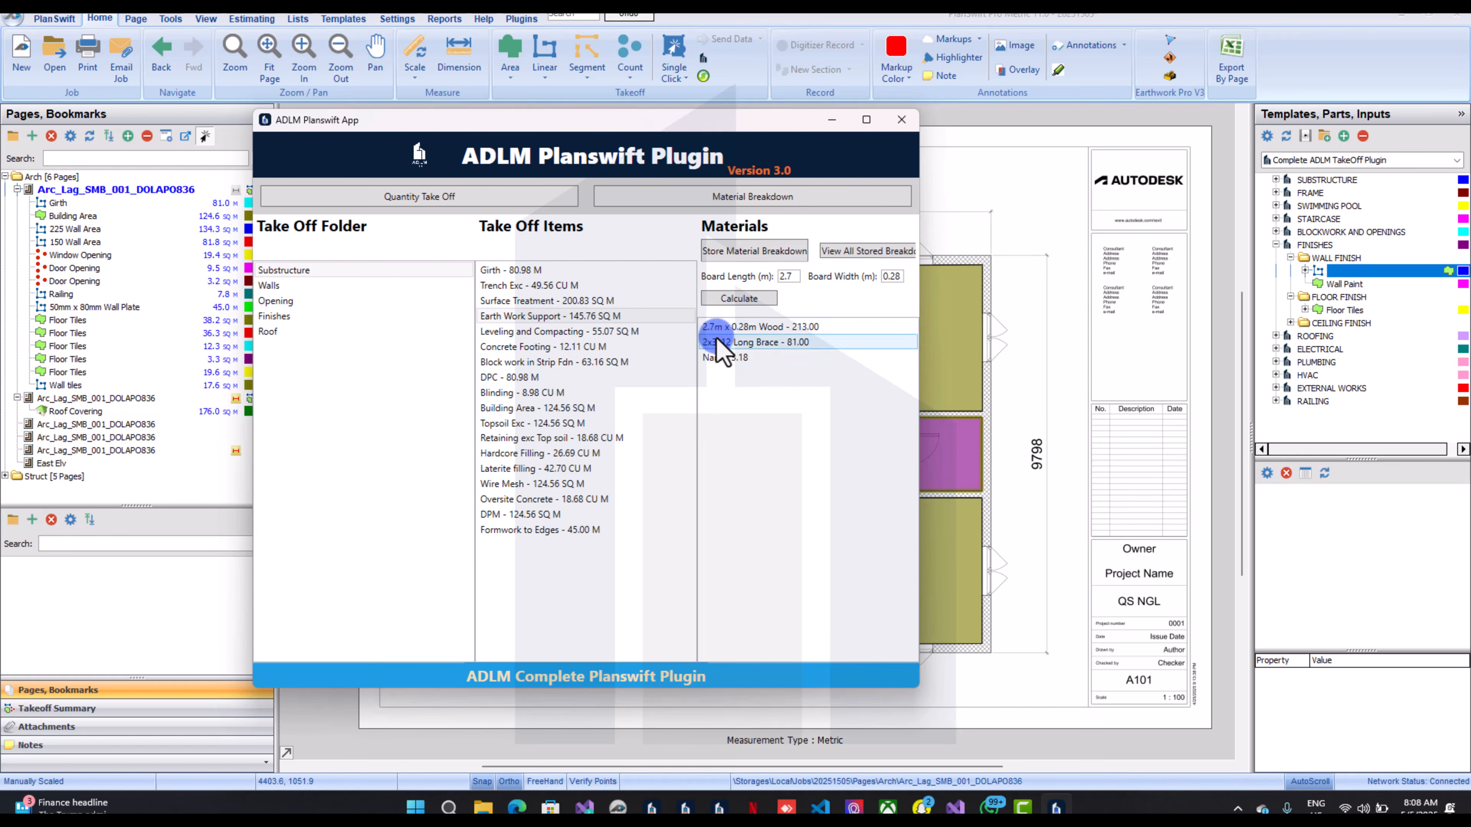
left_click(753, 261)
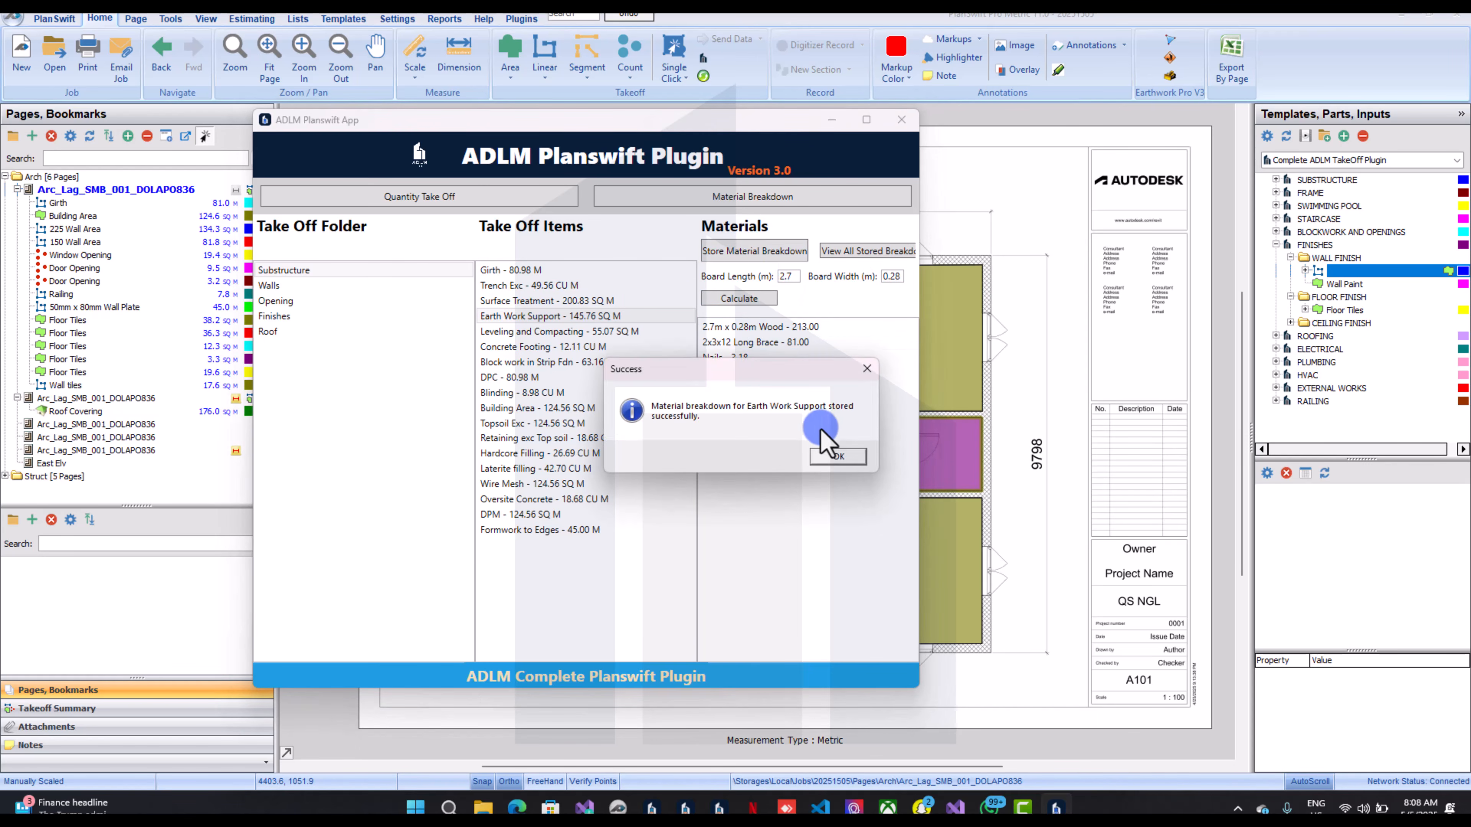
left_click(826, 460)
Check Leveling and Compacting for materials, and store the Concrete Footing breakdown calculated at a 1:2:4 cement, sand and granite mix
left_click(516, 331)
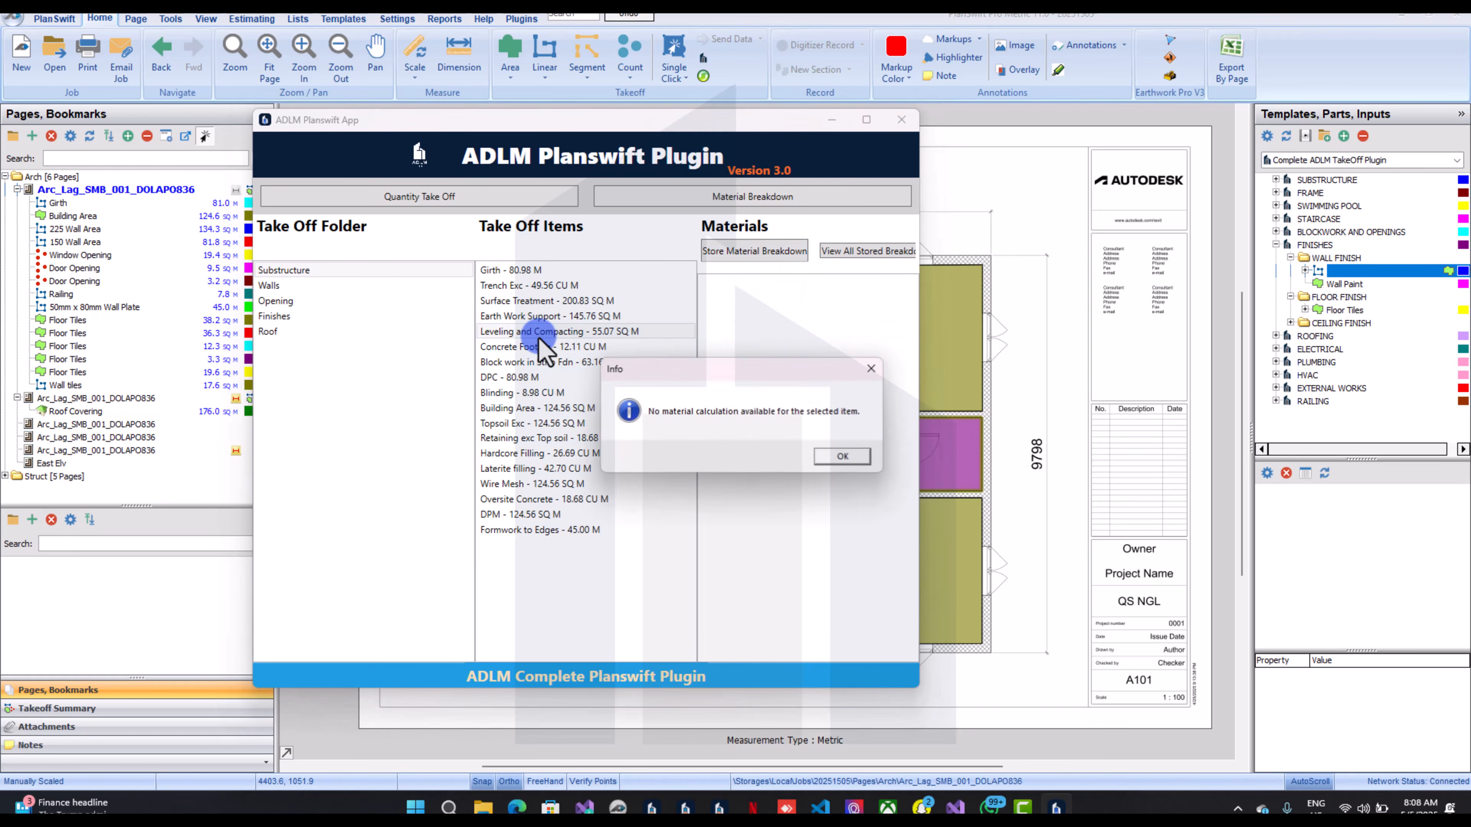
left_click(844, 457)
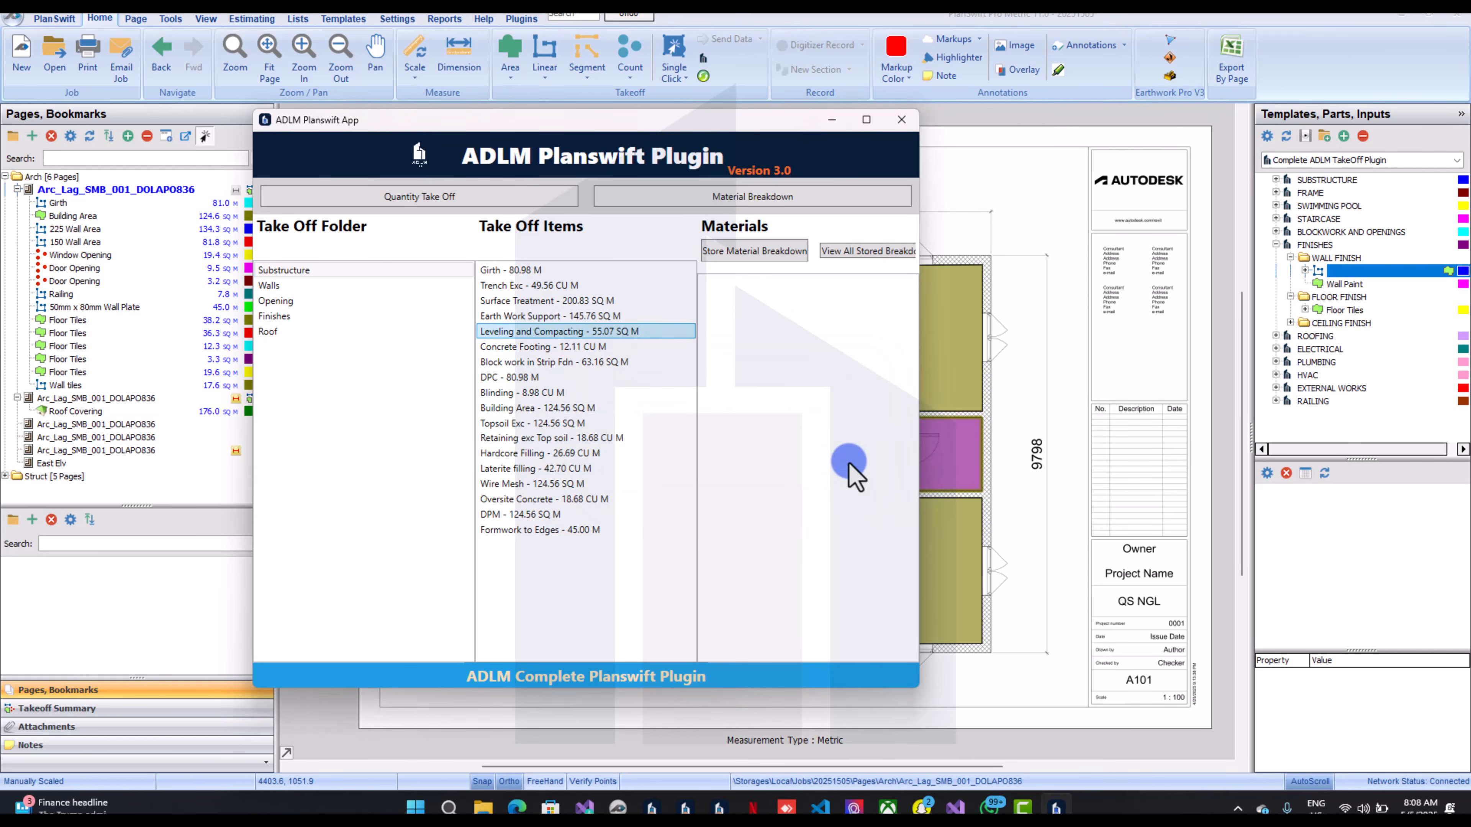
left_click(543, 347)
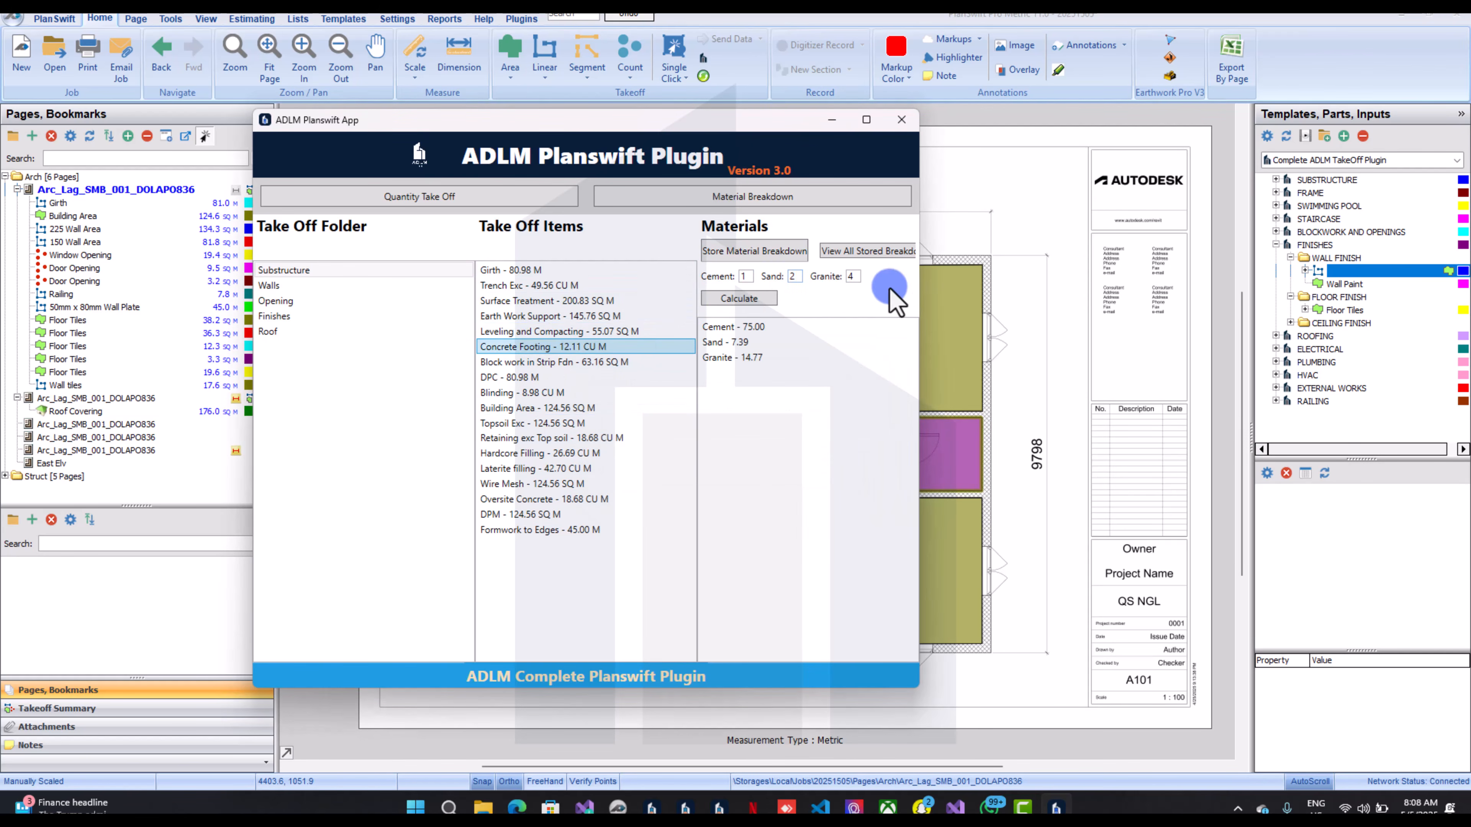
left_click(751, 307)
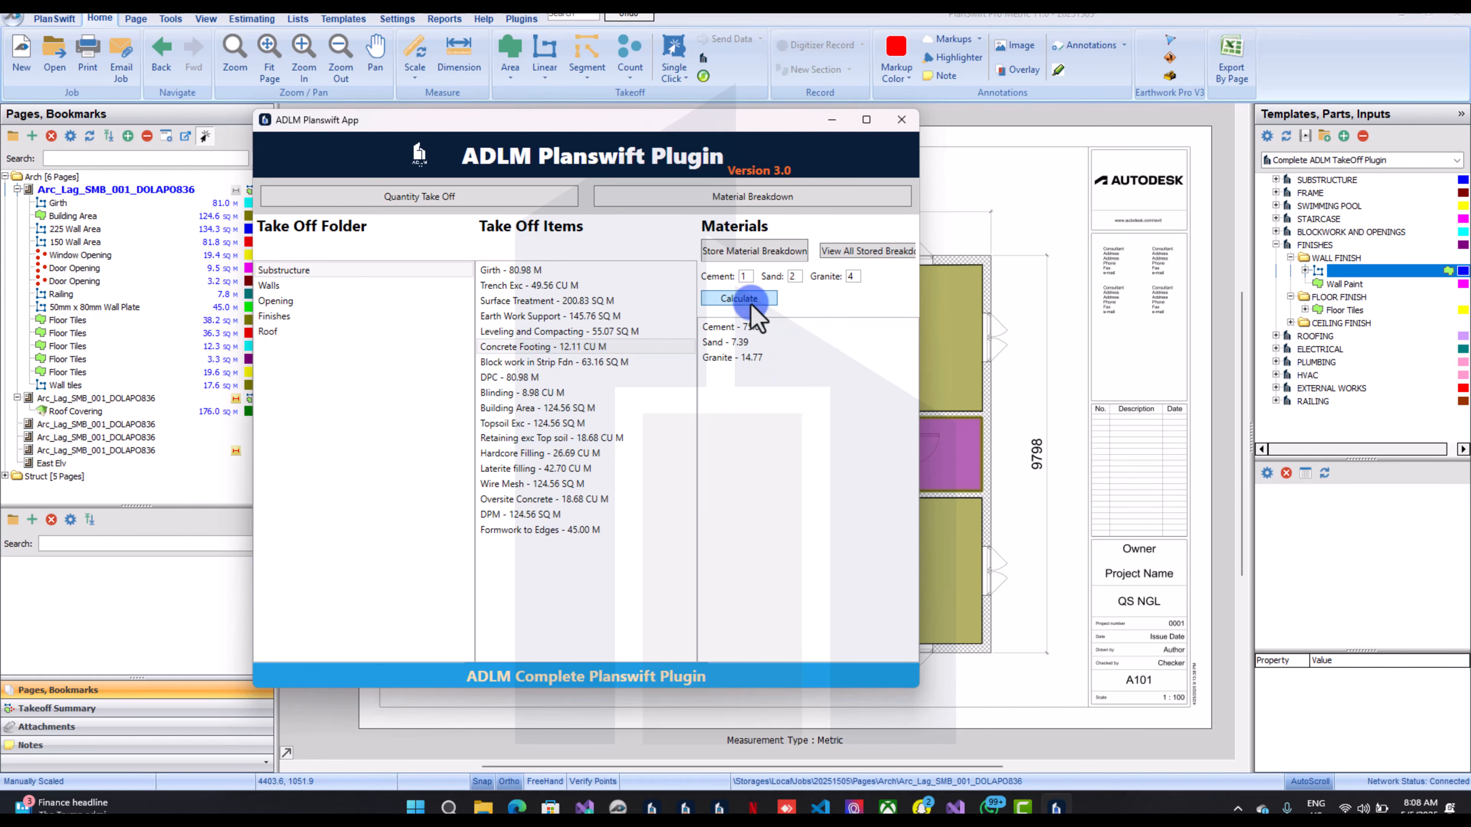
left_click(750, 250)
left_click(851, 458)
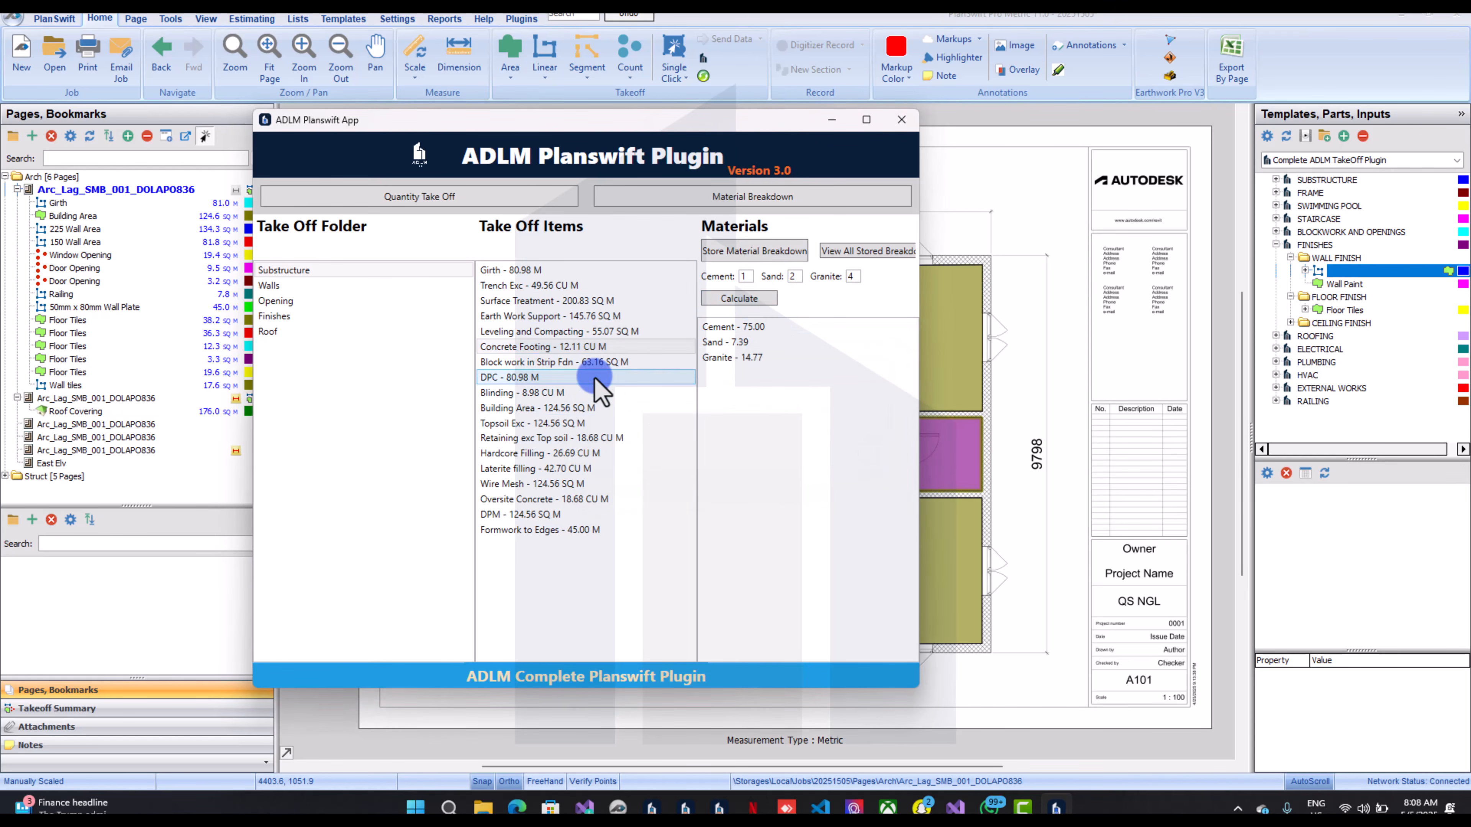
Store the material breakdowns for Block work in Strip Fdn and DPC
left_click(592, 363)
left_click(760, 258)
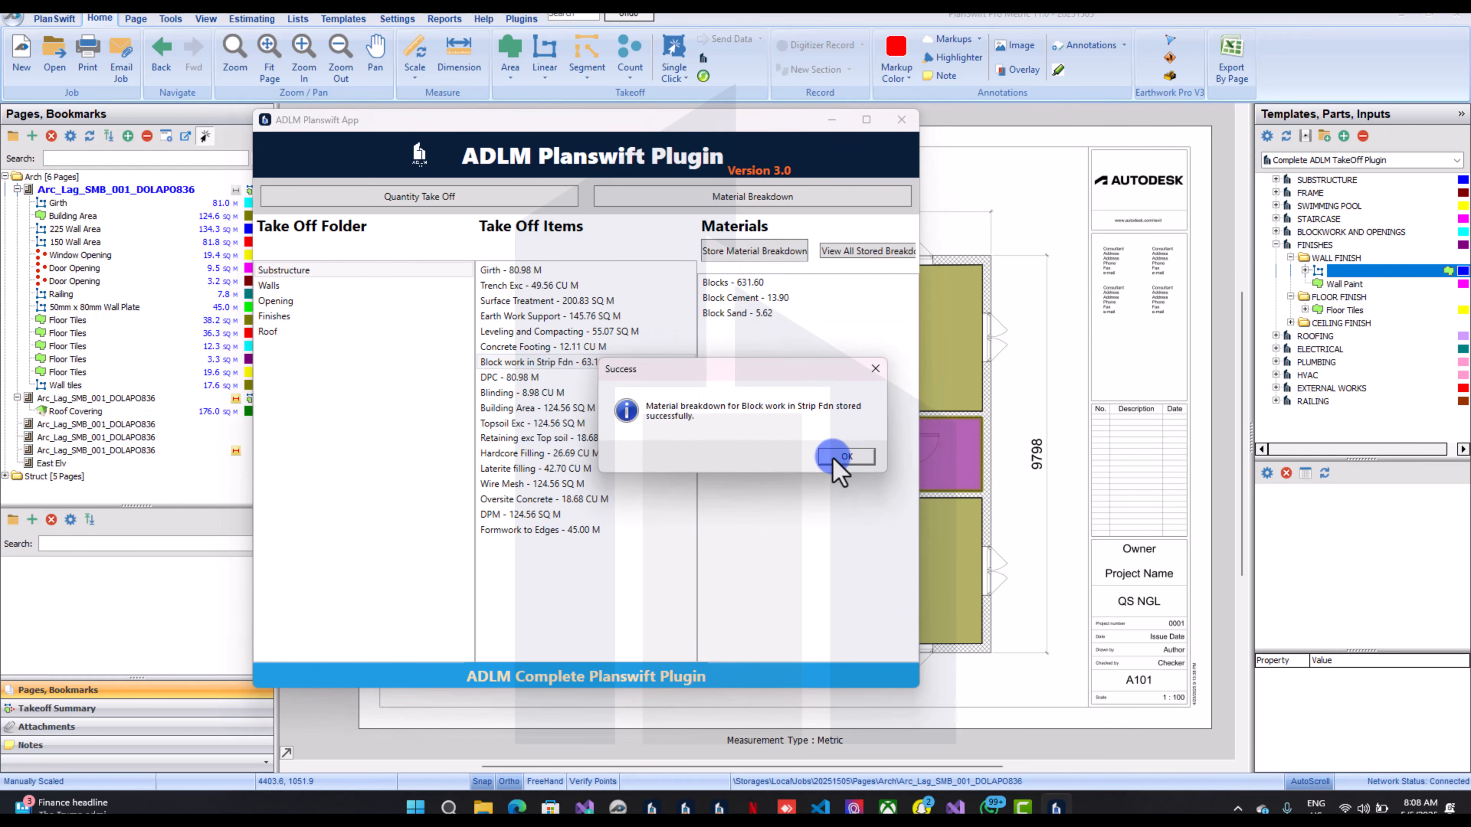
left_click(843, 456)
left_click(516, 377)
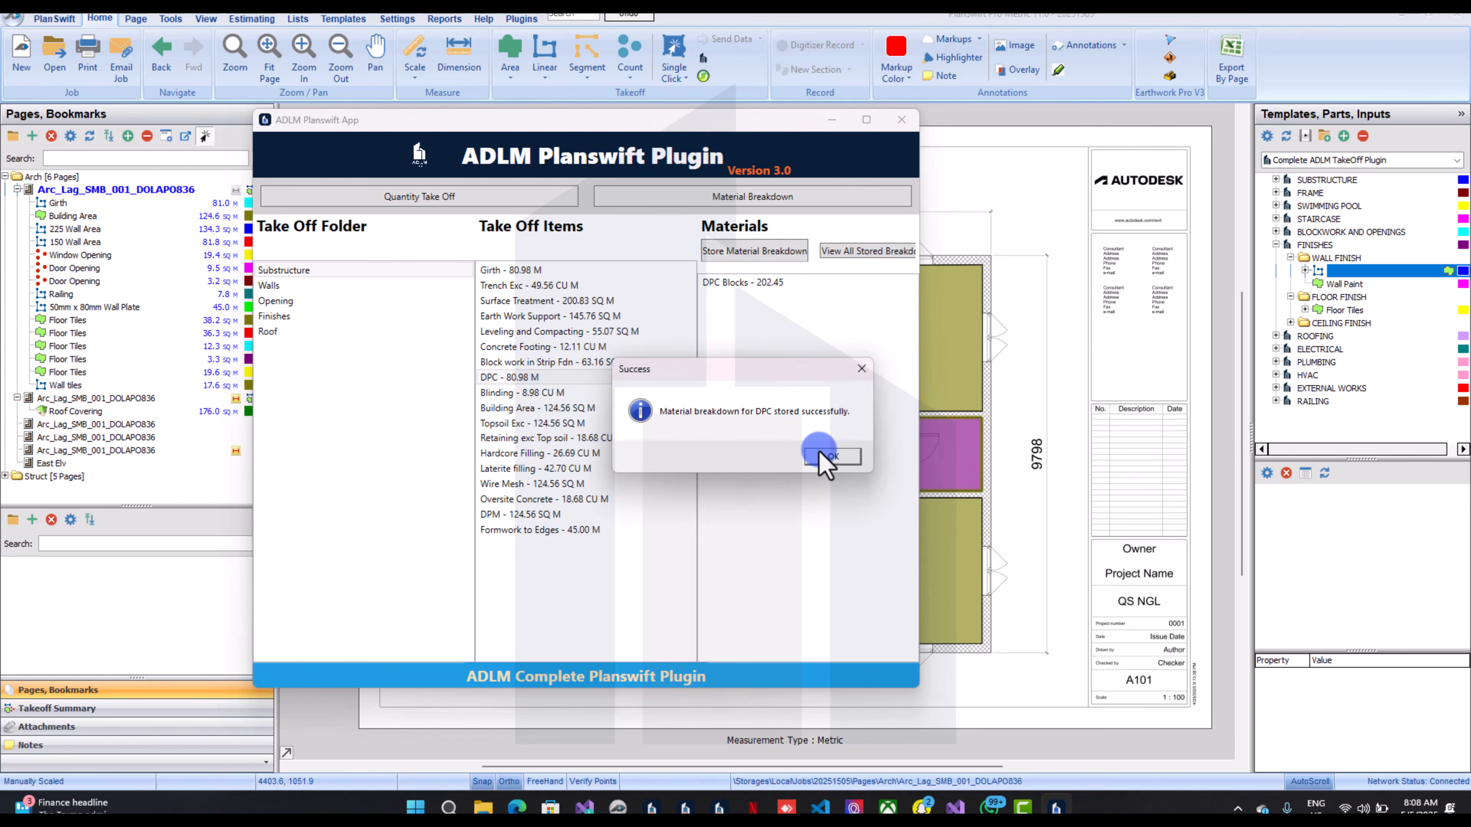
left_click(828, 454)
Calculate the Blinding materials at a 1:4:8 cement, sand and granite mix and store the breakdown
left_click(524, 392)
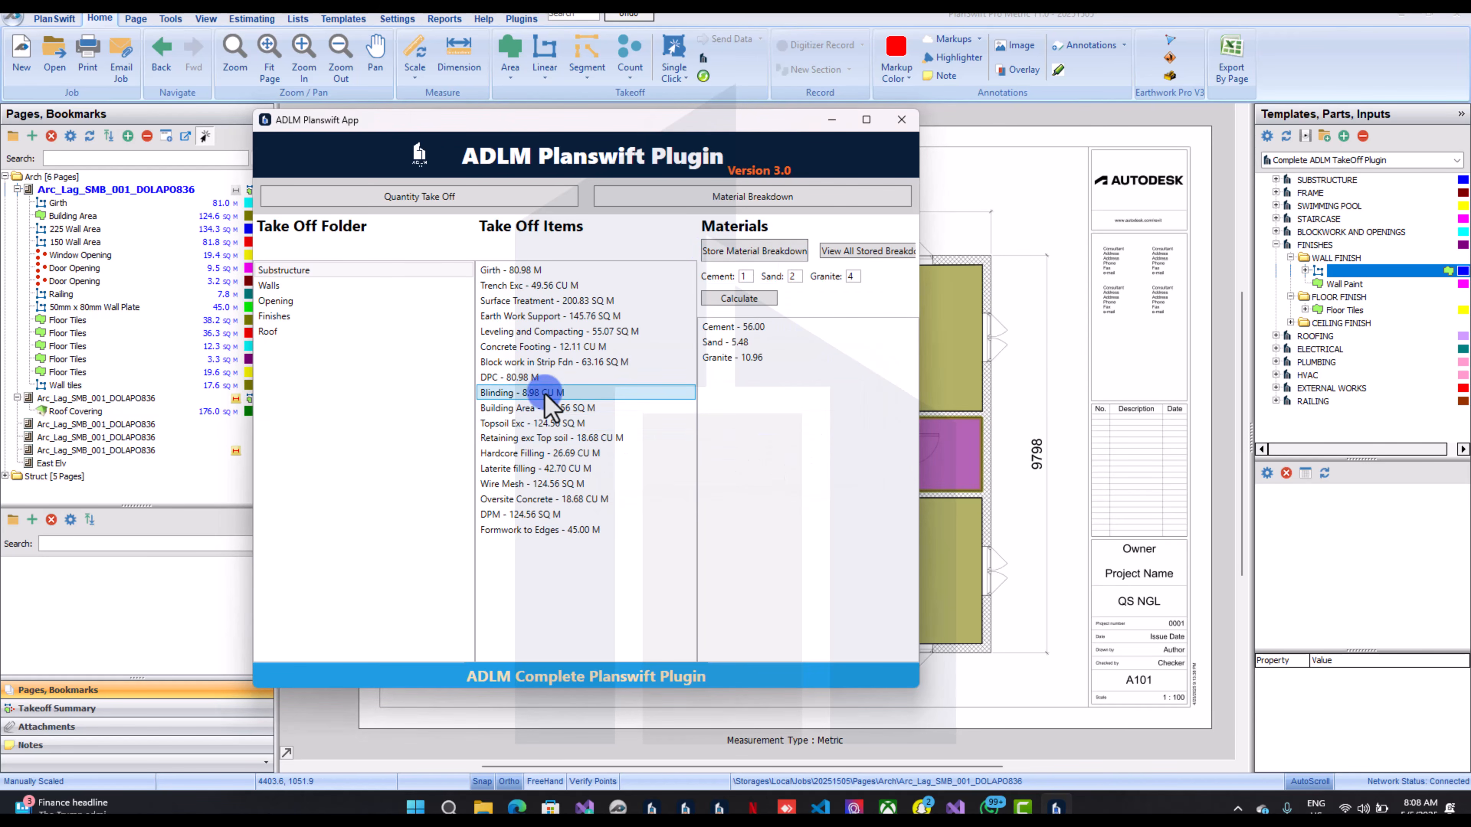
left_click(791, 277)
key("BackSpace")
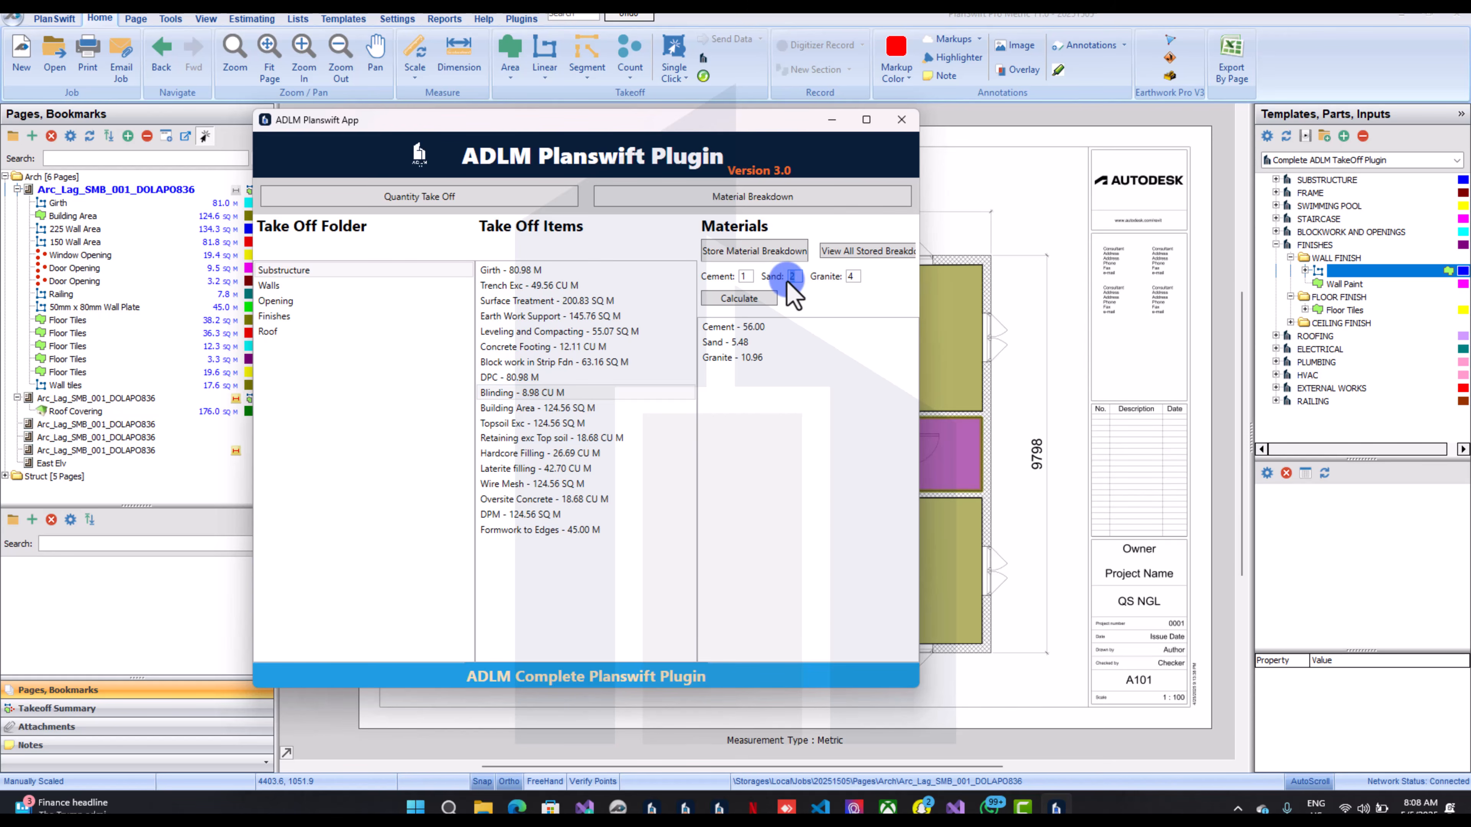
type("4")
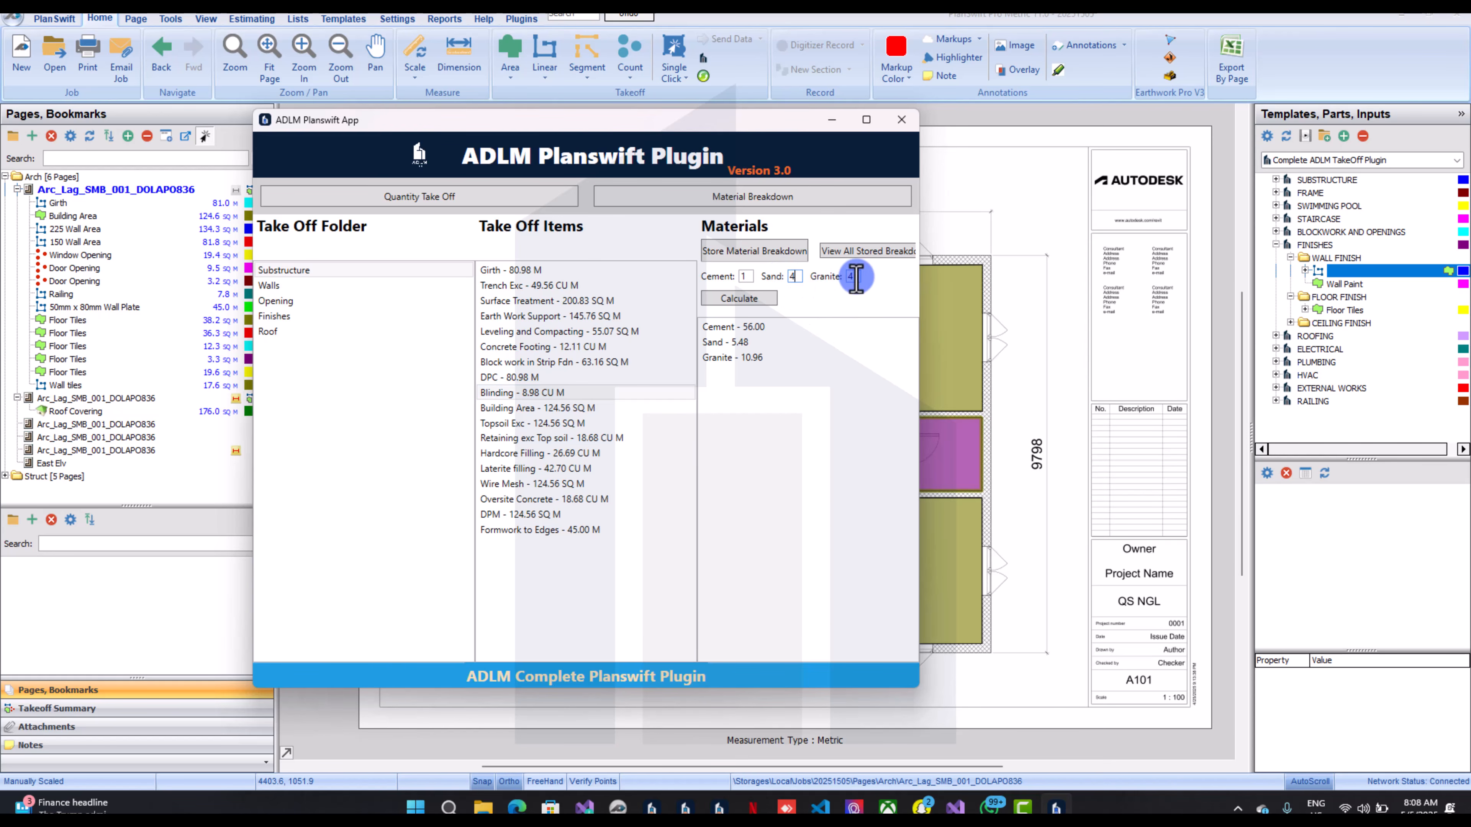
left_click_drag(855, 277, 829, 279)
type("8")
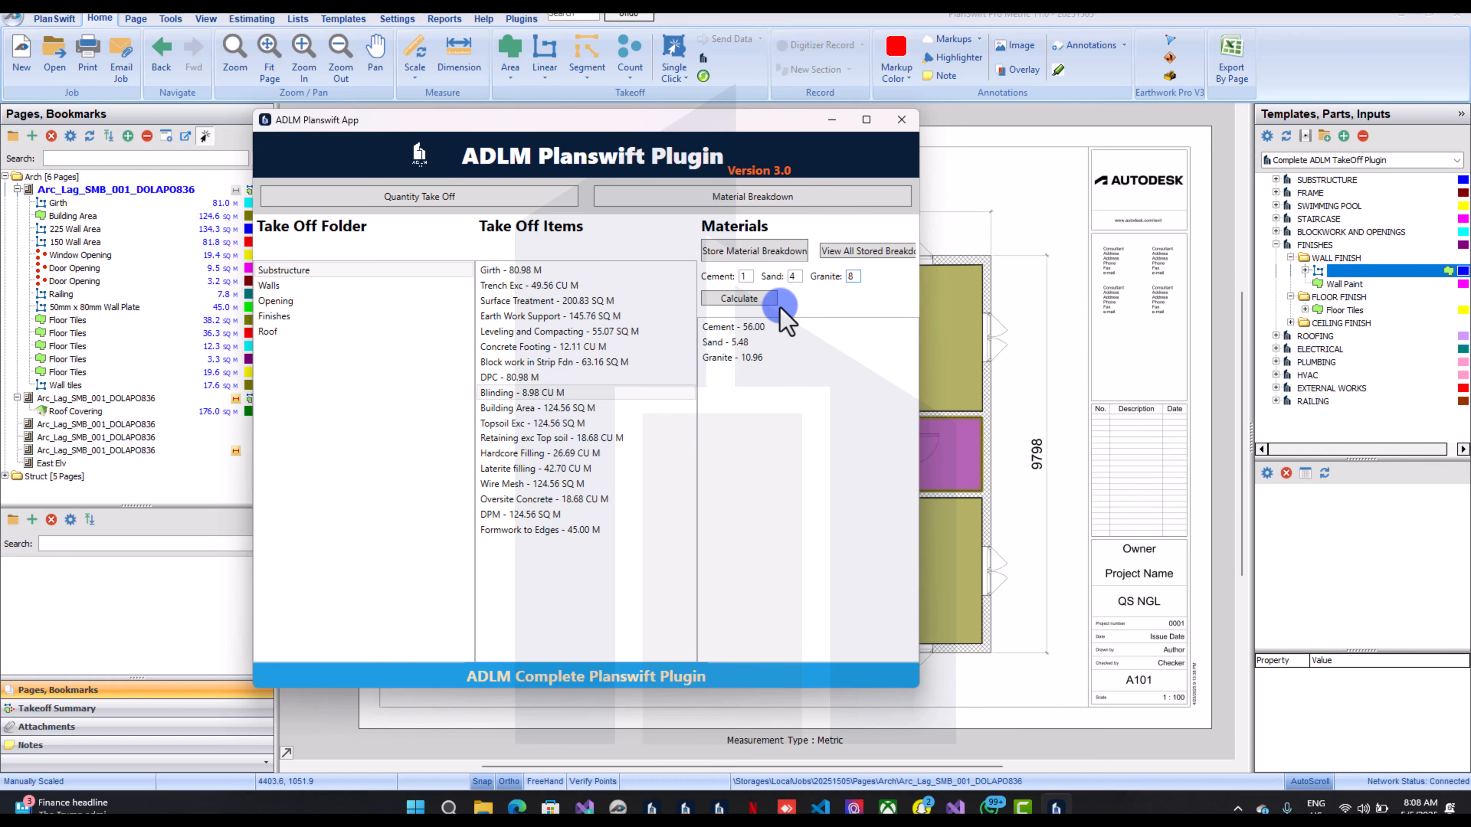
left_click(747, 299)
left_click(755, 250)
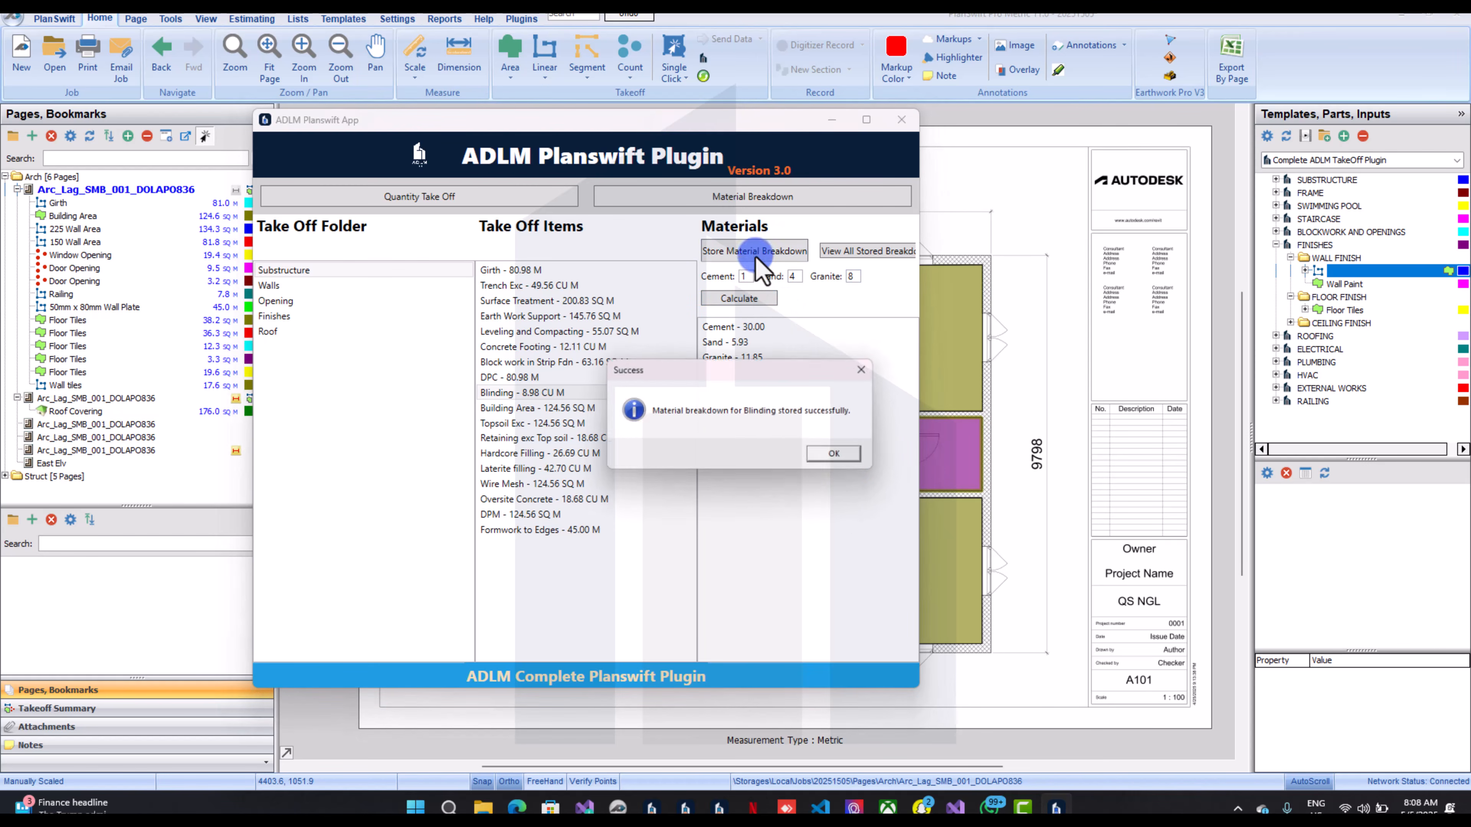
left_click(842, 458)
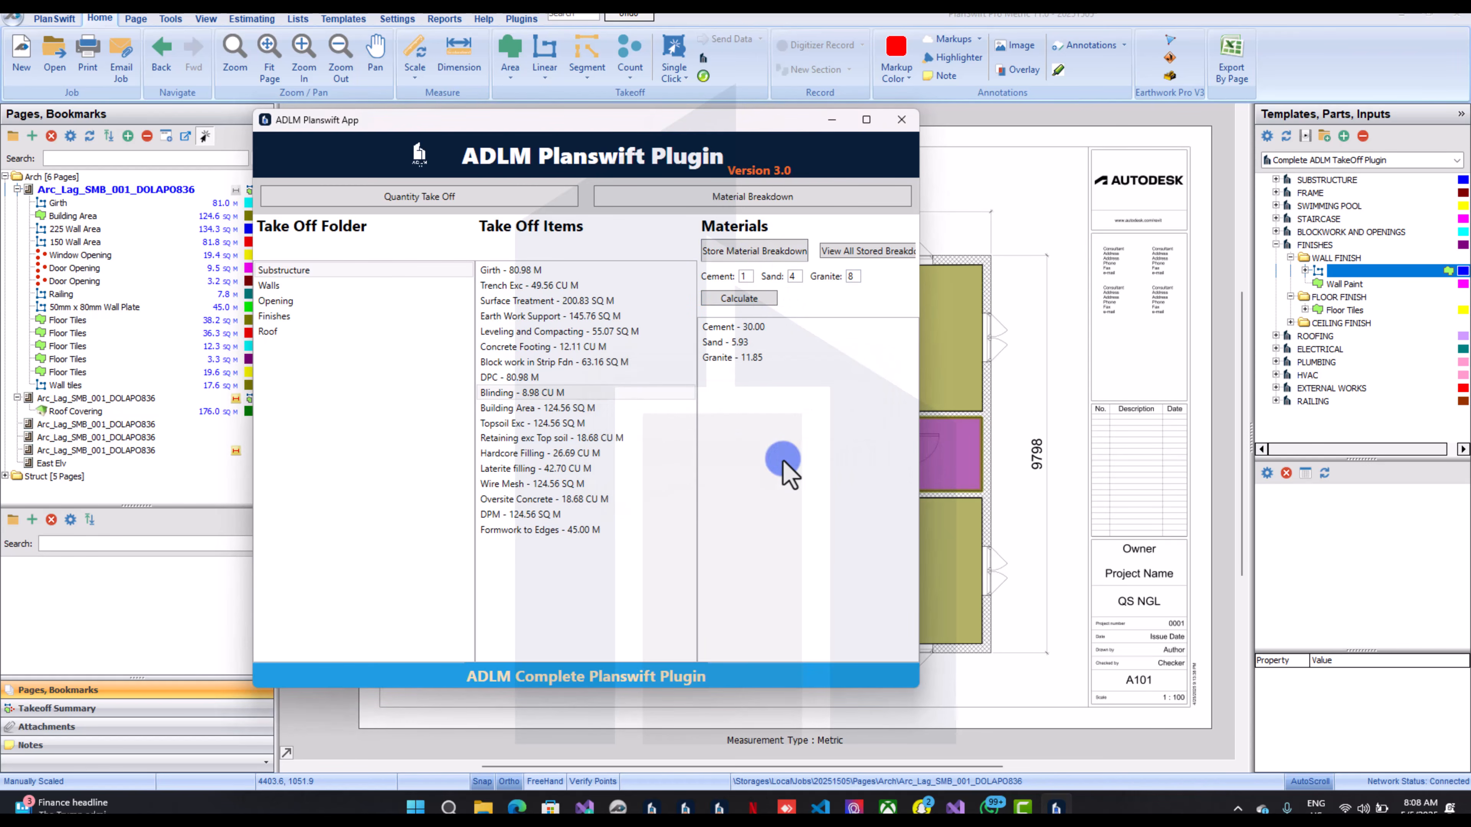
Check the Building Area and Topsoil Exc items for a material calculation
left_click(627, 408)
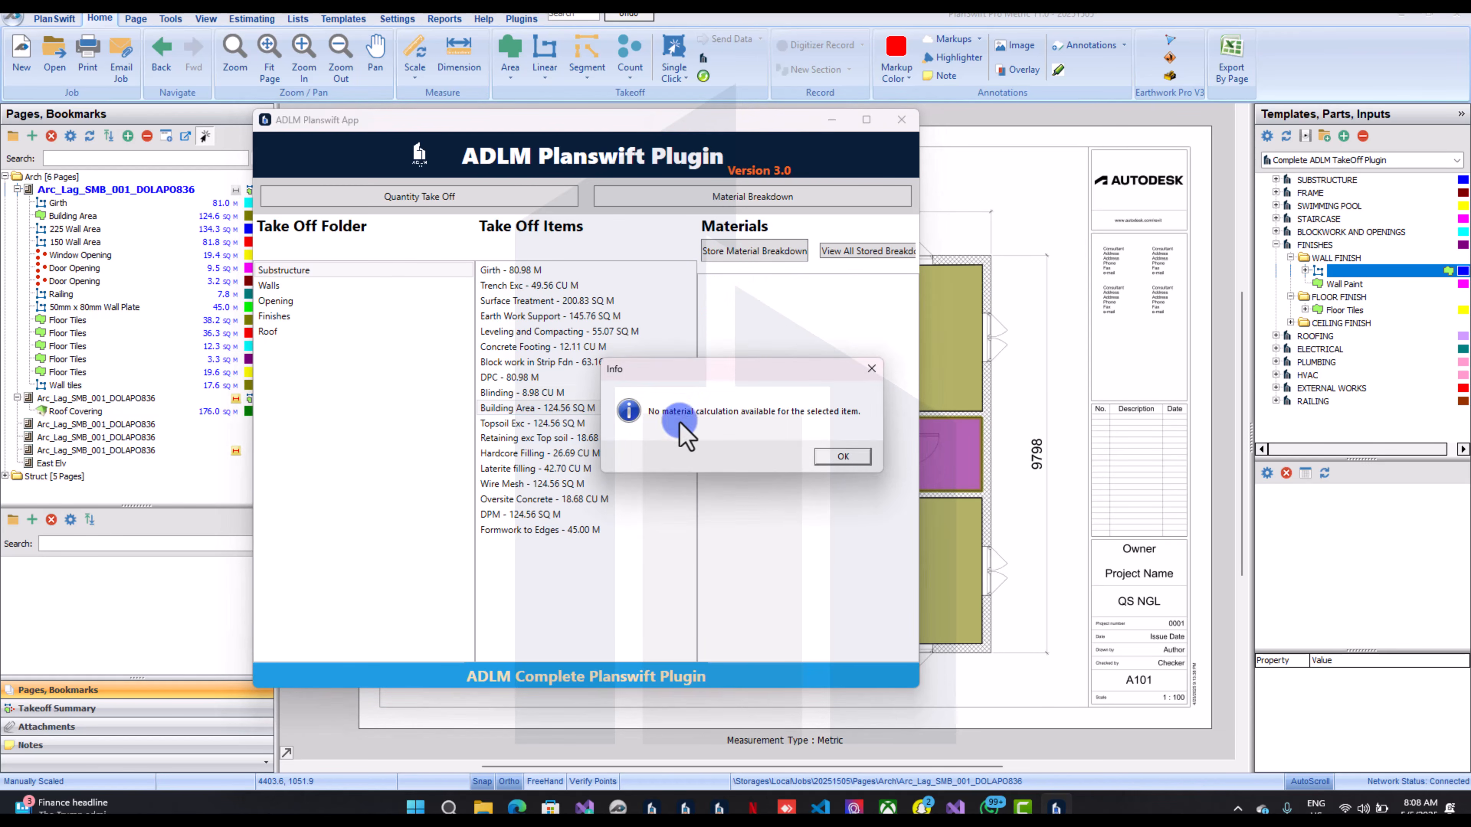
left_click(849, 458)
left_click(538, 423)
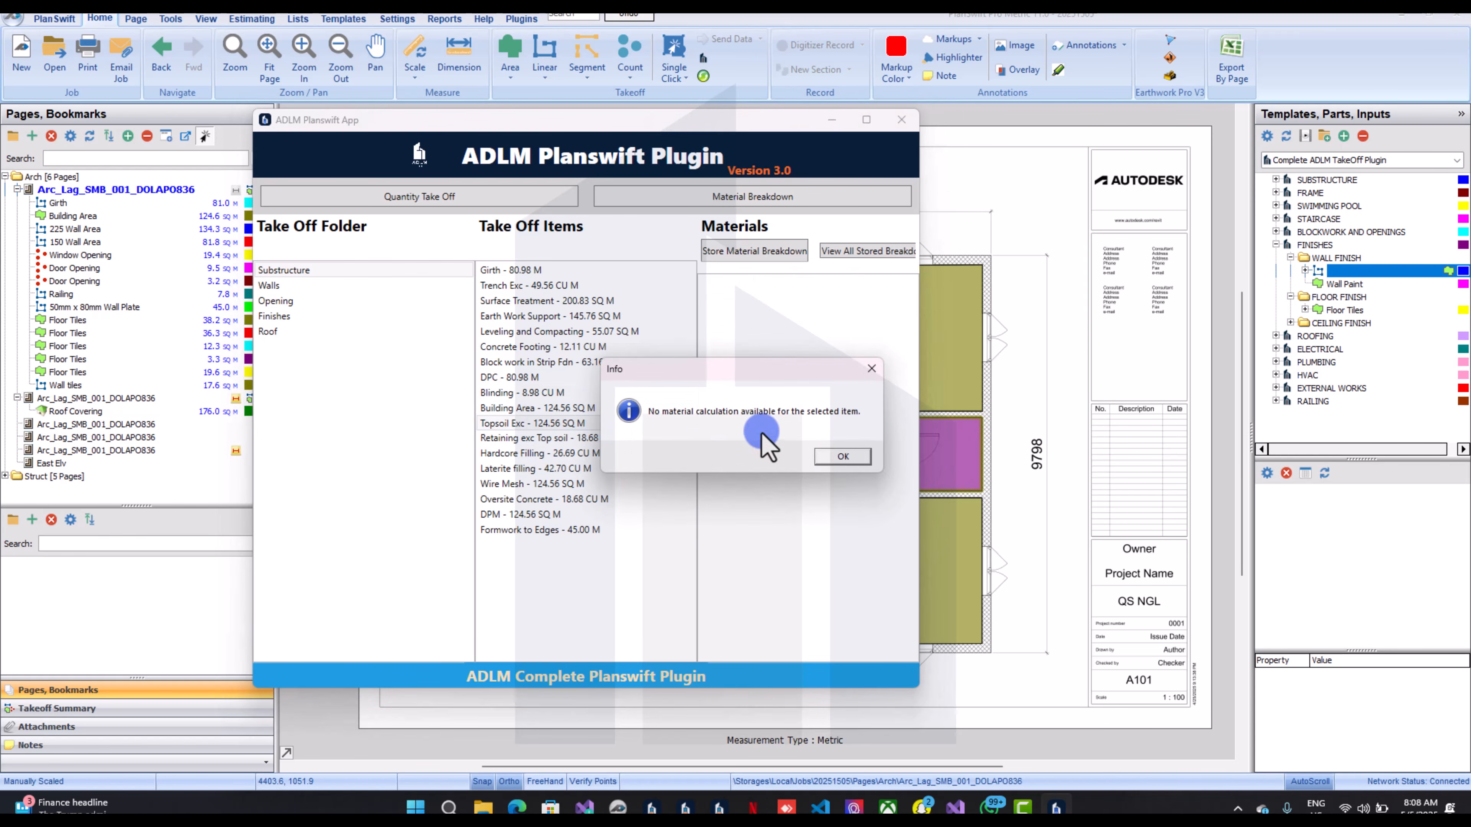
left_click(840, 456)
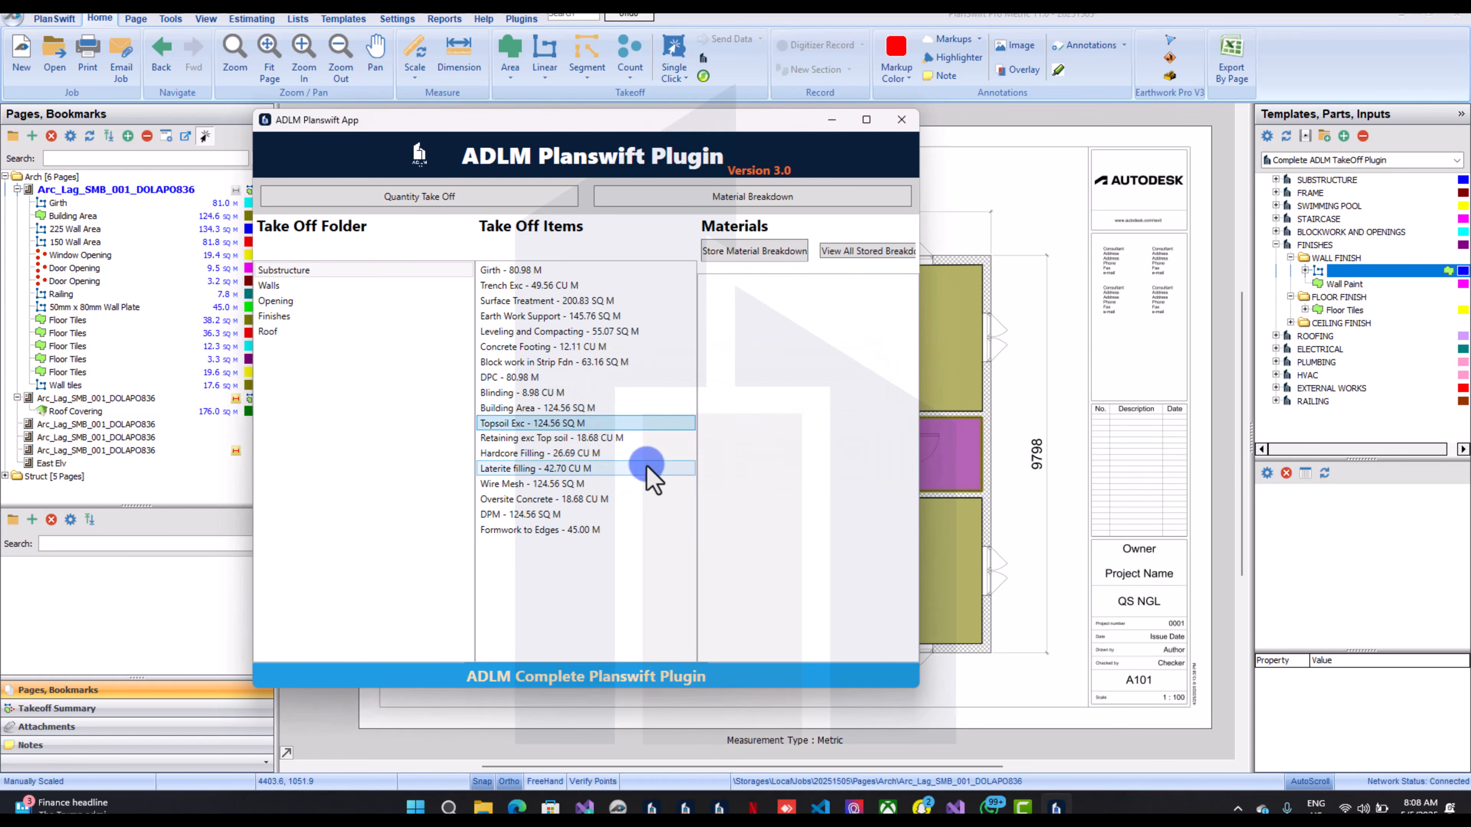
Store the material breakdowns for Hardcore Filling and Laterite filling
left_click(617, 453)
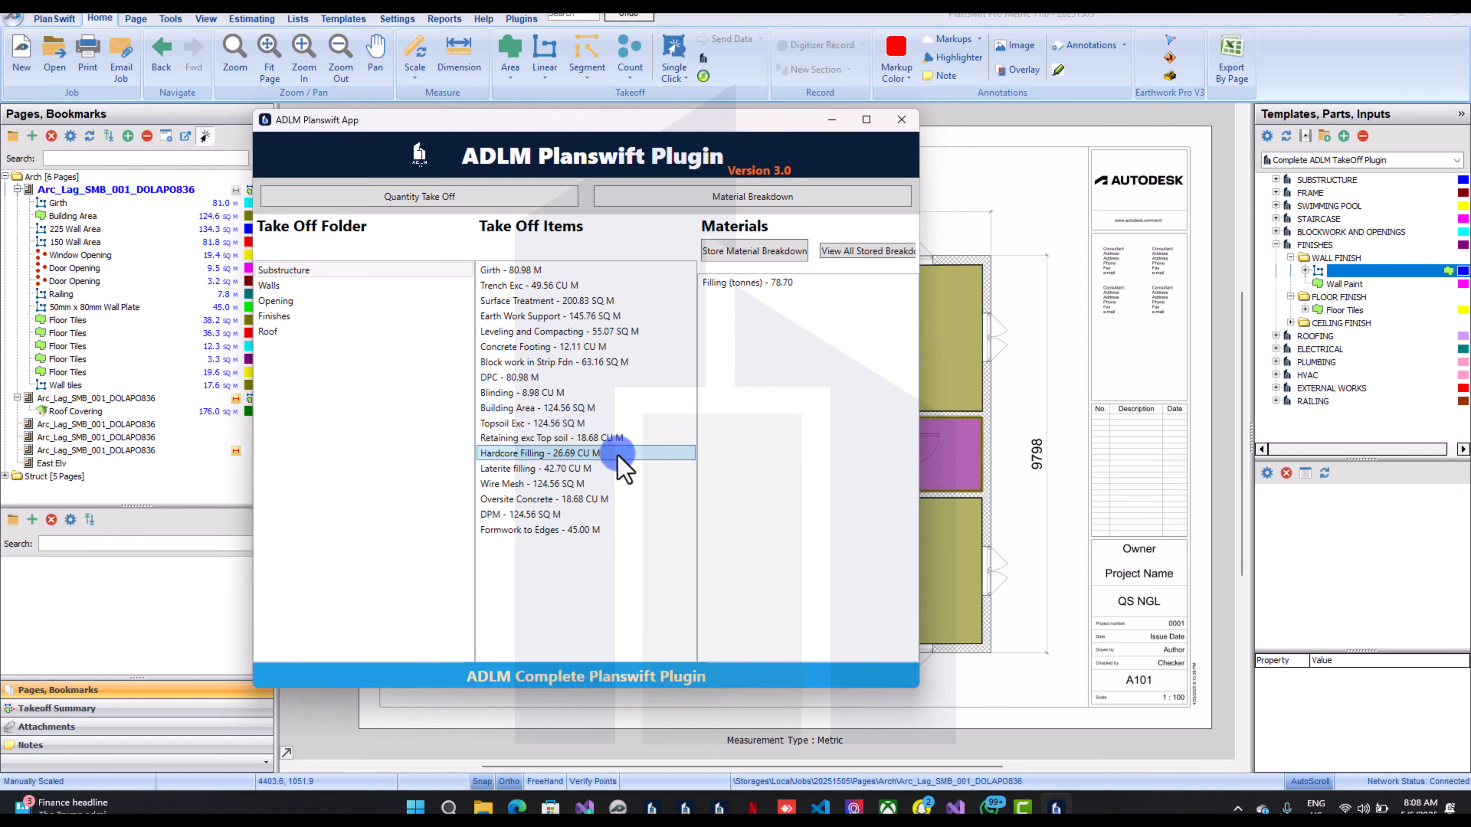
left_click(761, 255)
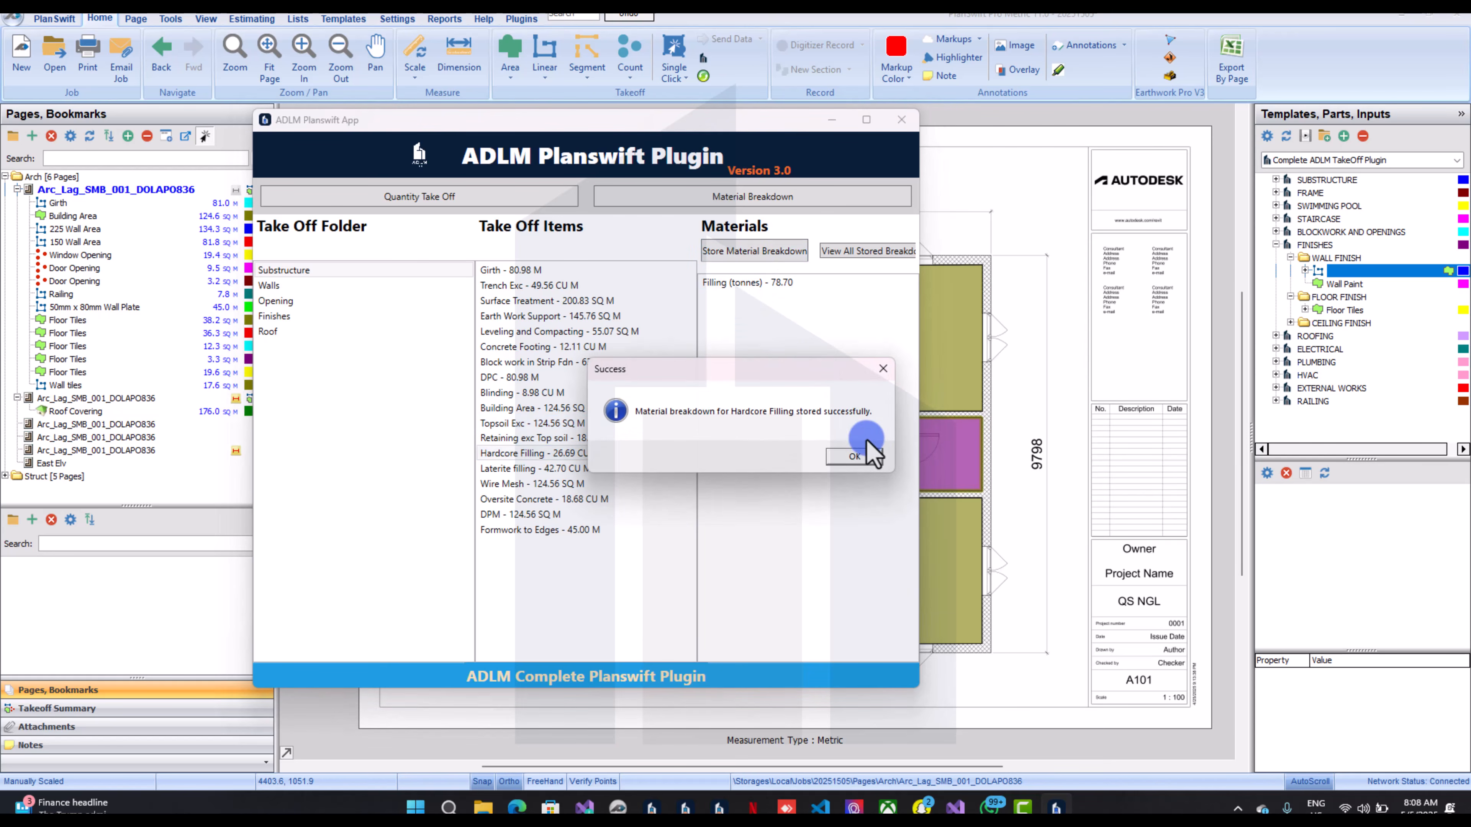
left_click(862, 456)
left_click(600, 467)
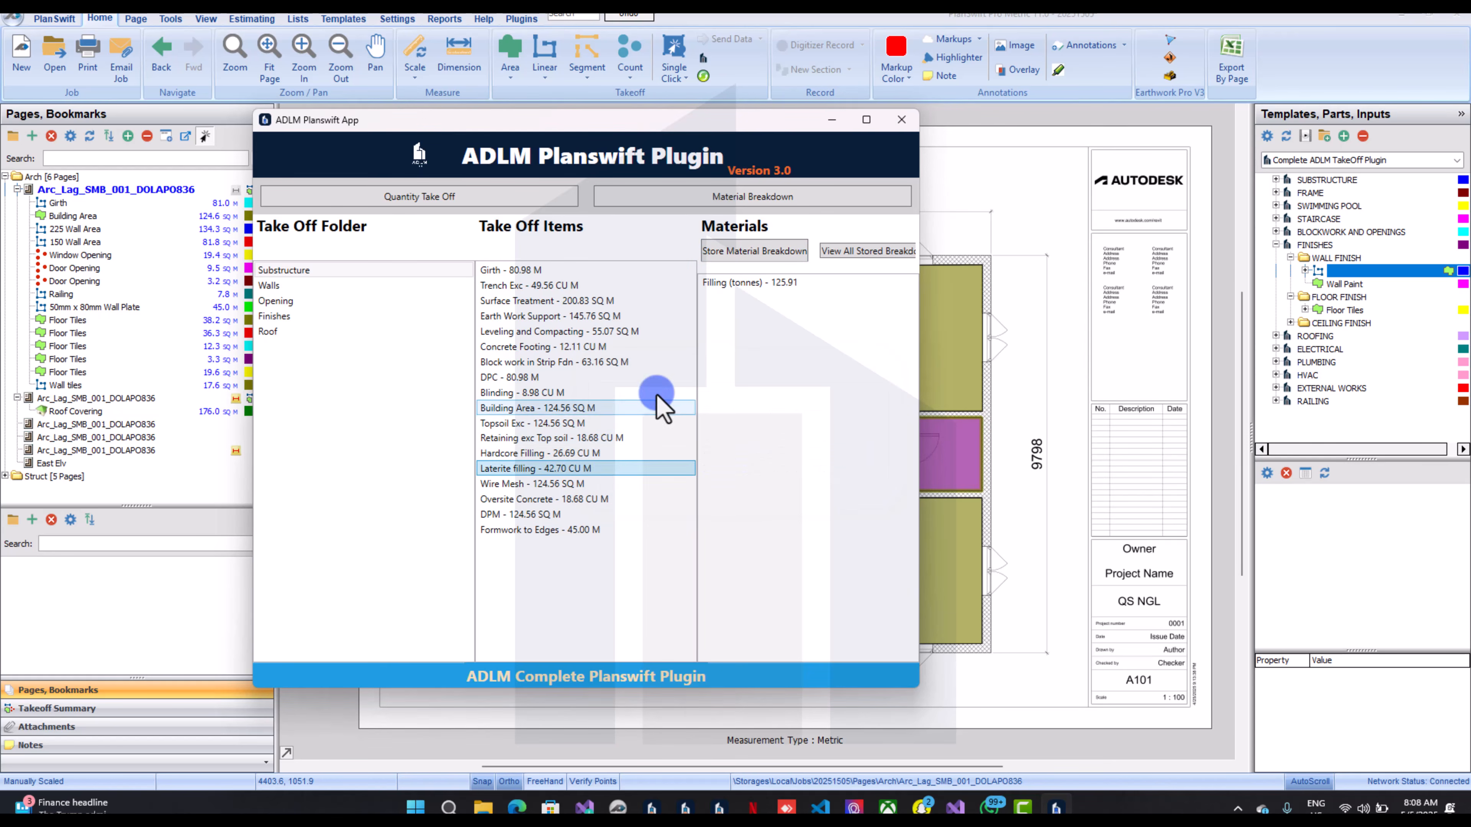
left_click(764, 255)
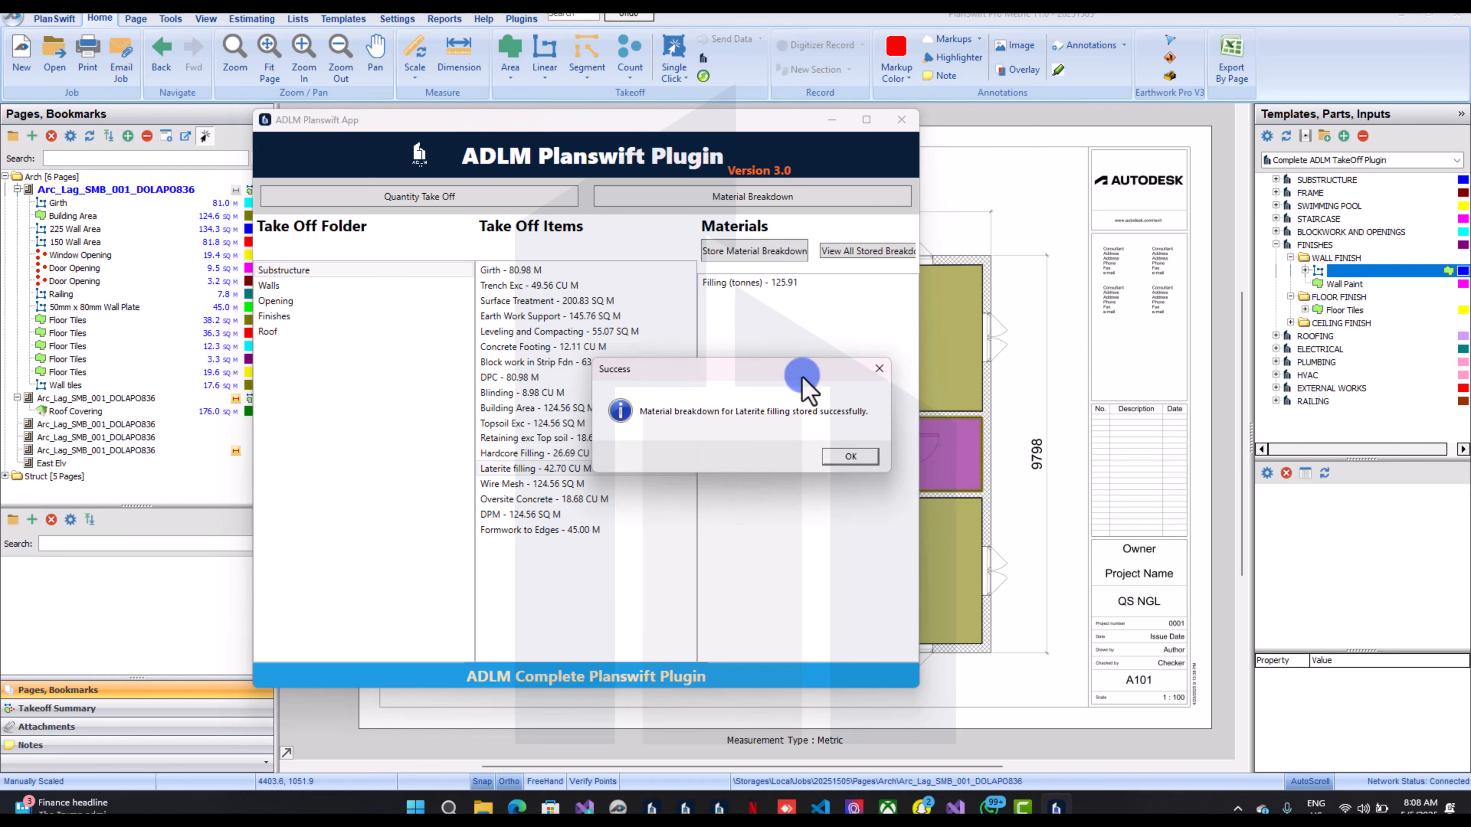
left_click(845, 463)
Calculate the Wire Mesh rolls at a coverage of 20 sqm per roll and store the breakdown
left_click(614, 484)
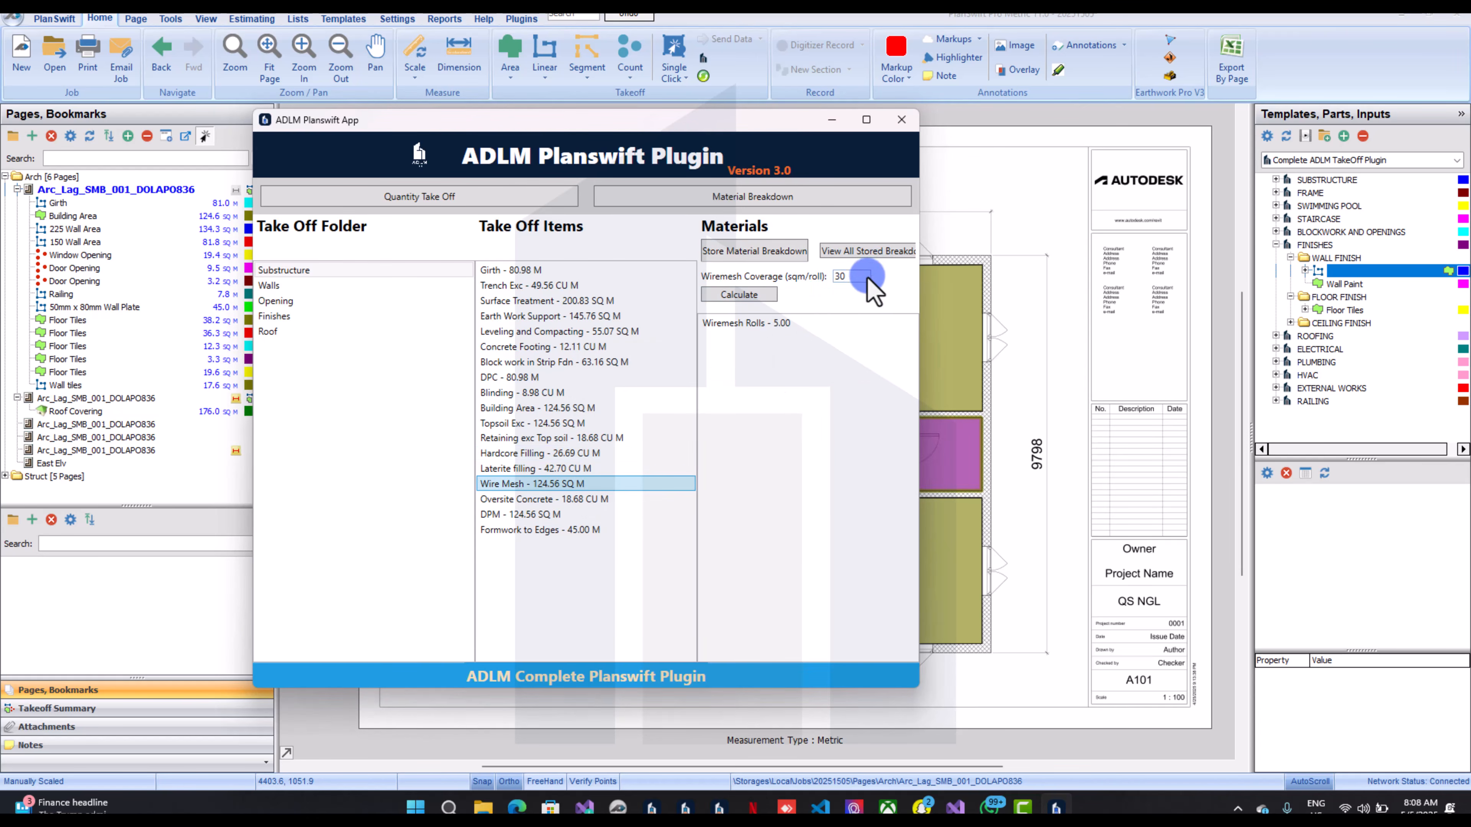
left_click_drag(866, 276, 794, 287)
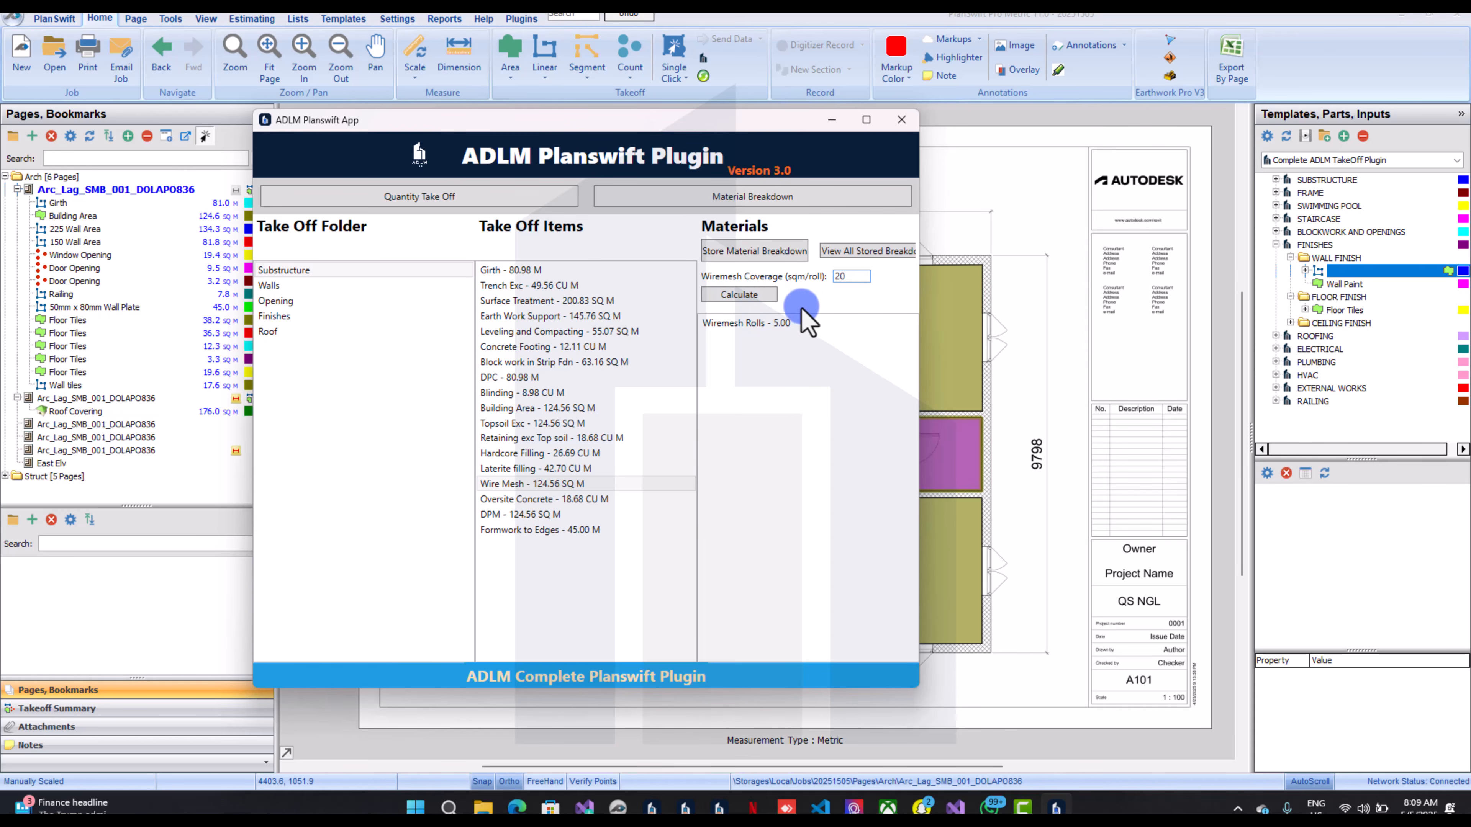
left_click(753, 294)
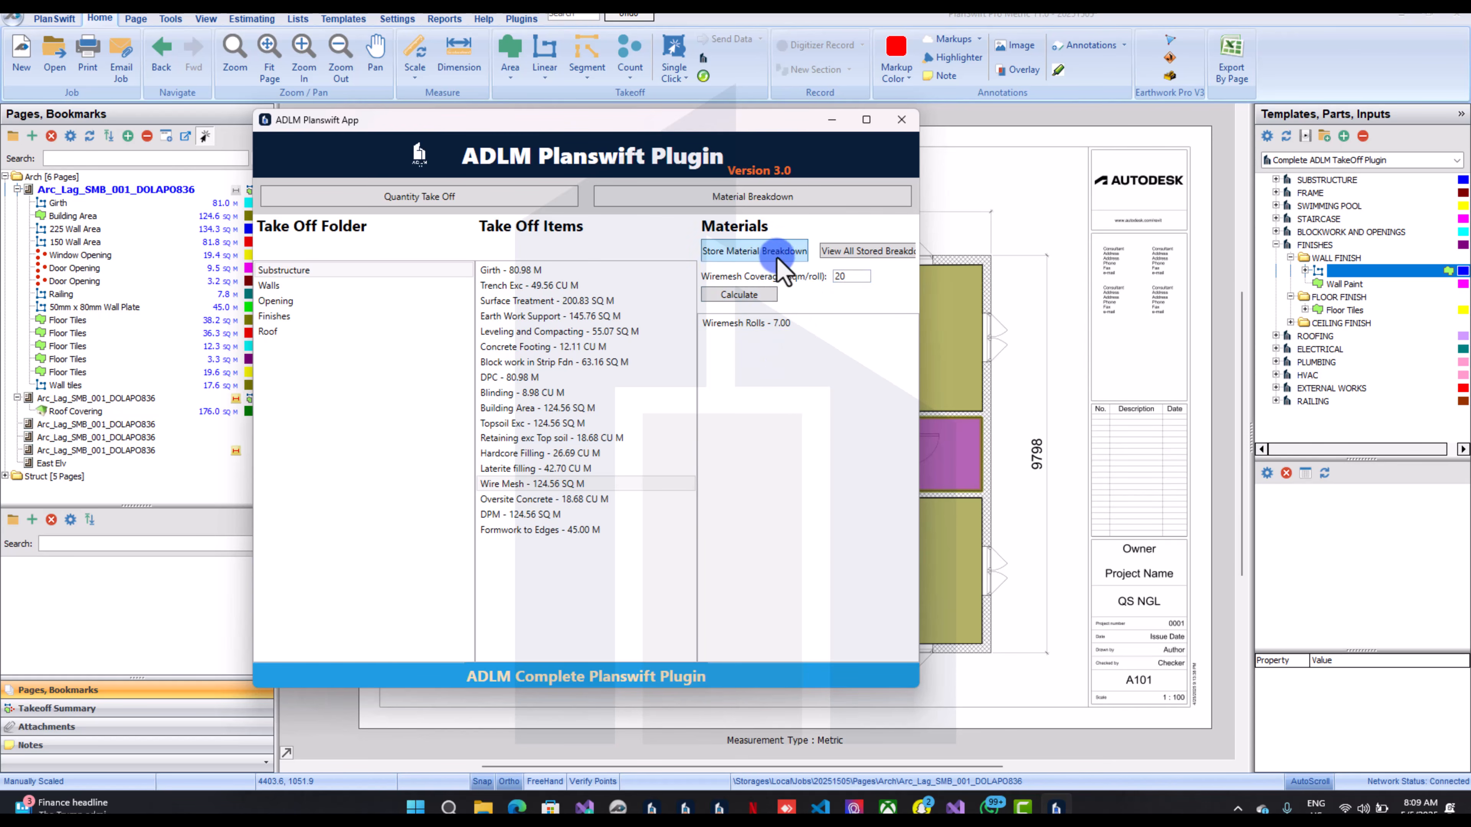
left_click(764, 249)
left_click(840, 458)
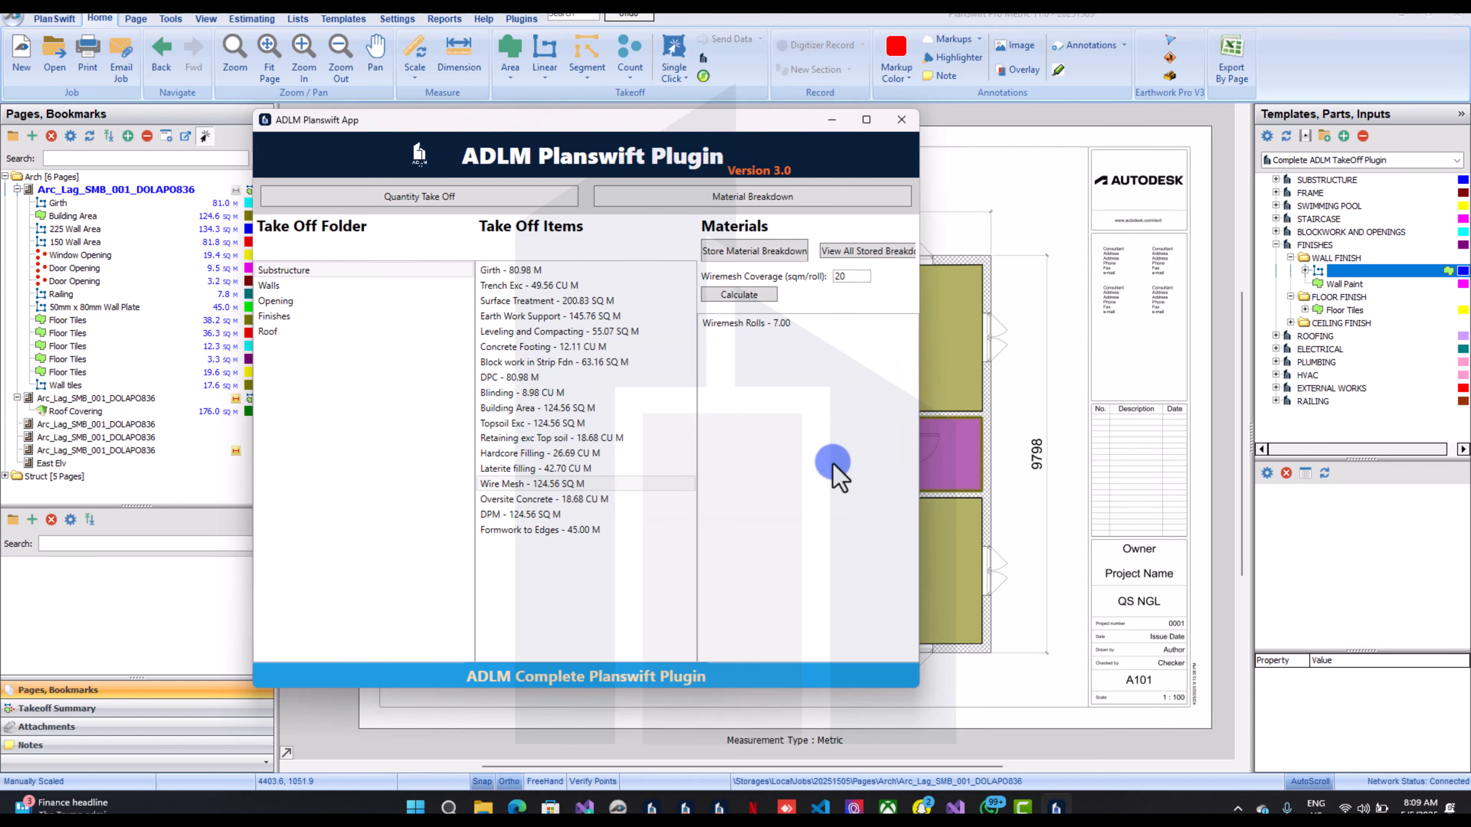
Calculate and store the material breakdown for Oversite Concrete with a 1:2:4 cement, sand and granite mix
left_click(644, 497)
left_click(765, 295)
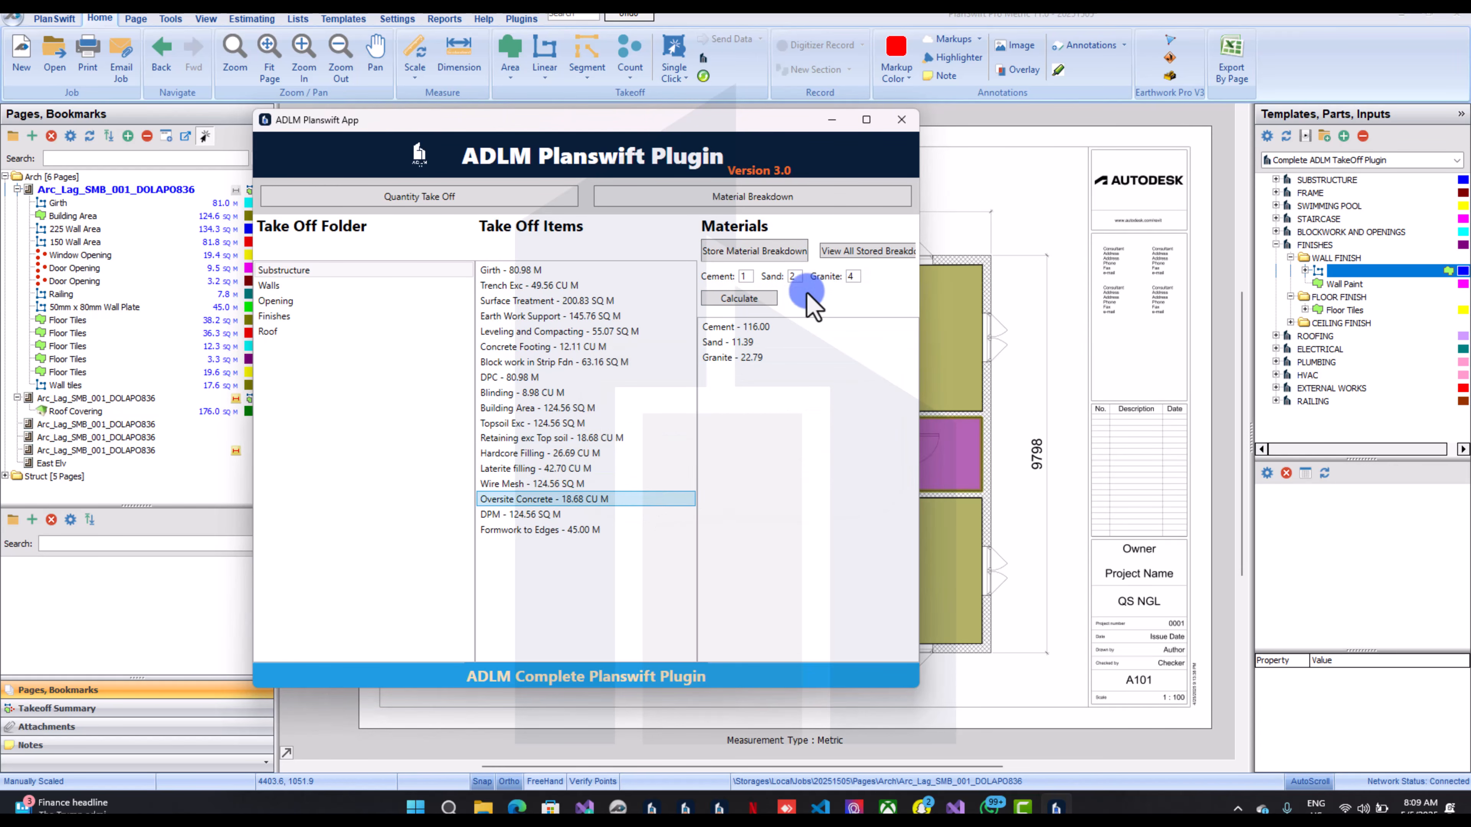
left_click(757, 252)
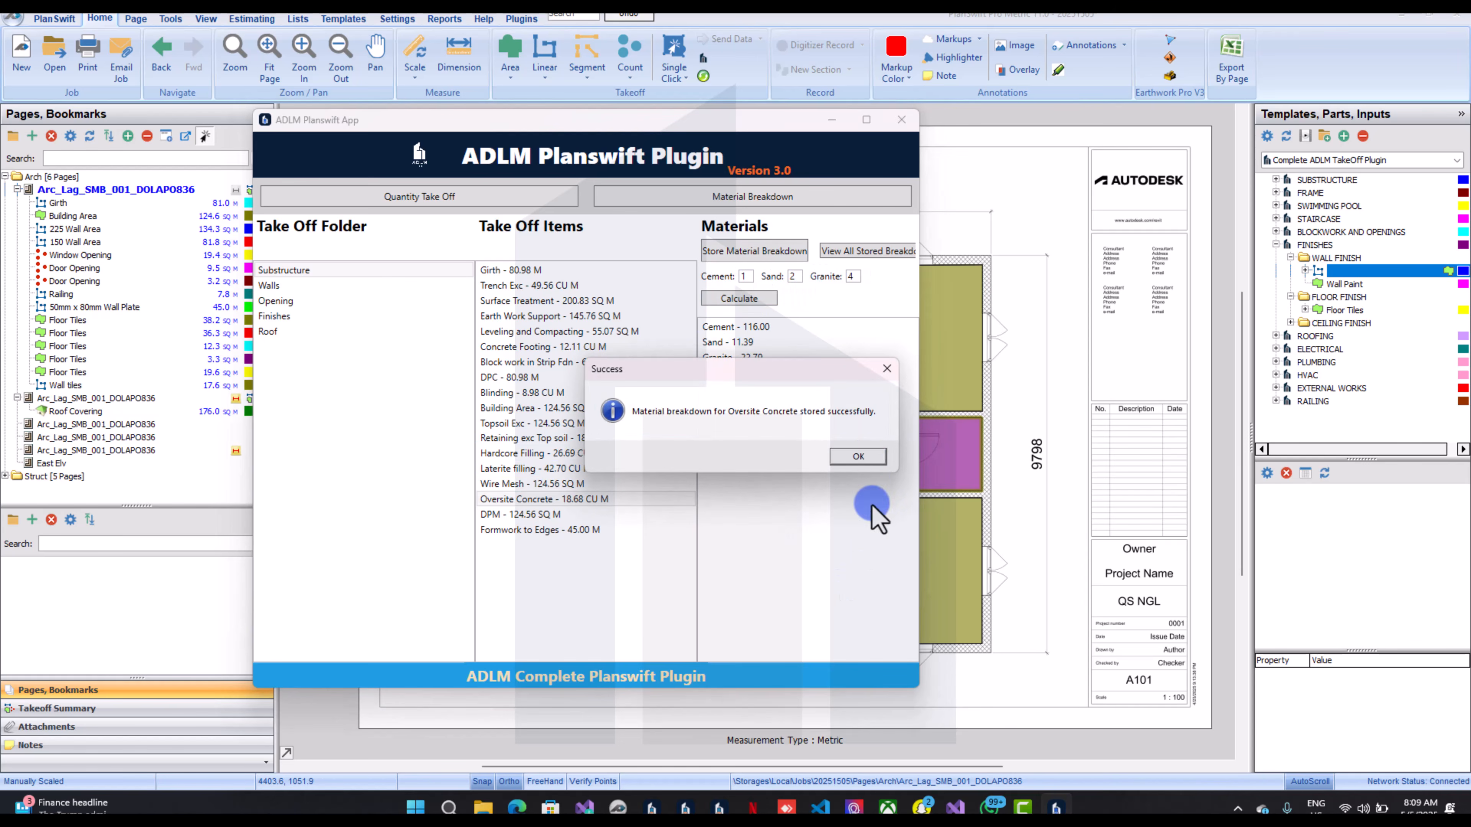
left_click(855, 451)
Store the material breakdown for the DPM item with a coverage of 50 sqm per roll
left_click(638, 521)
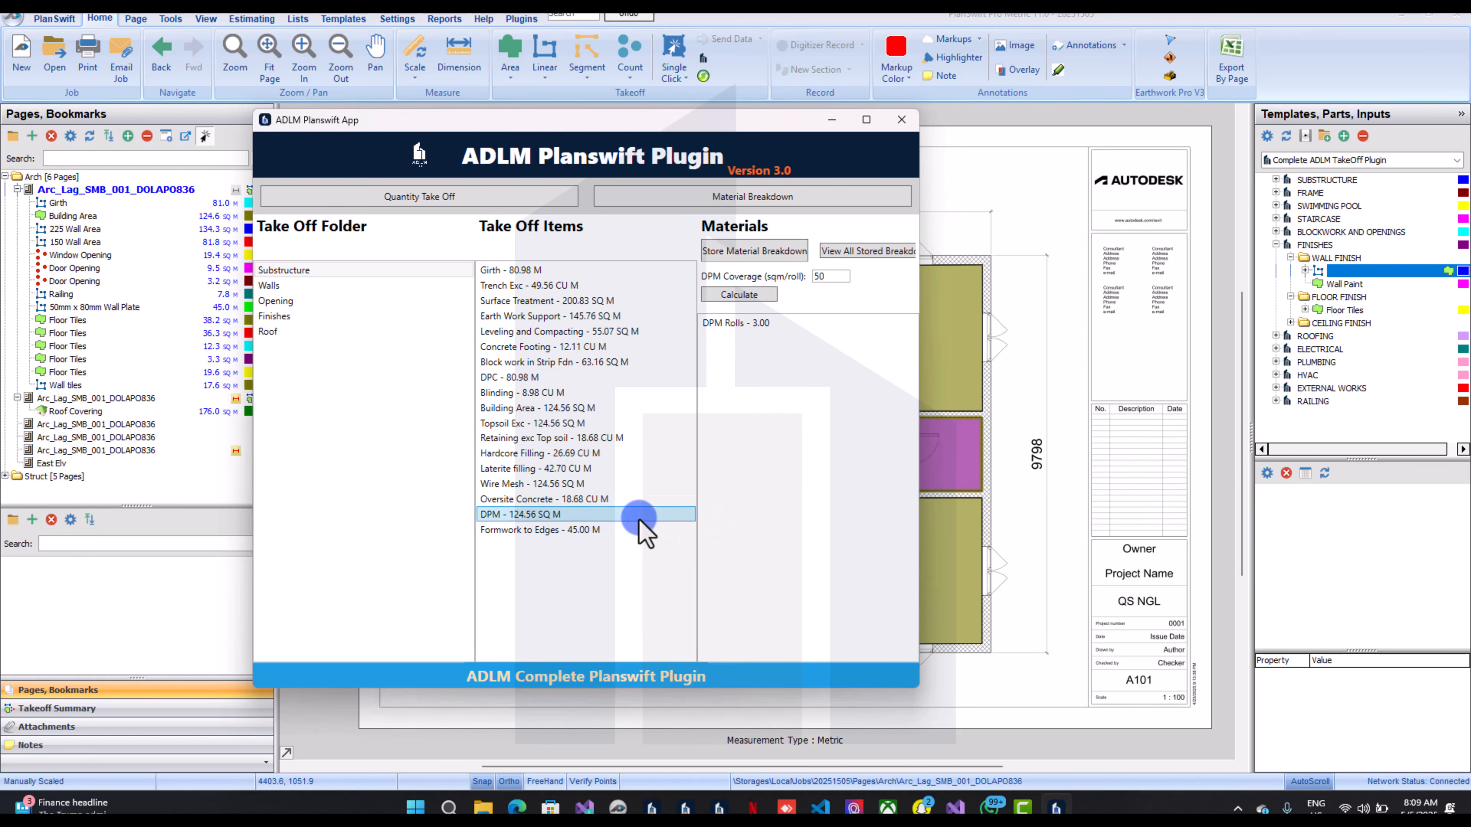
double_click(825, 276)
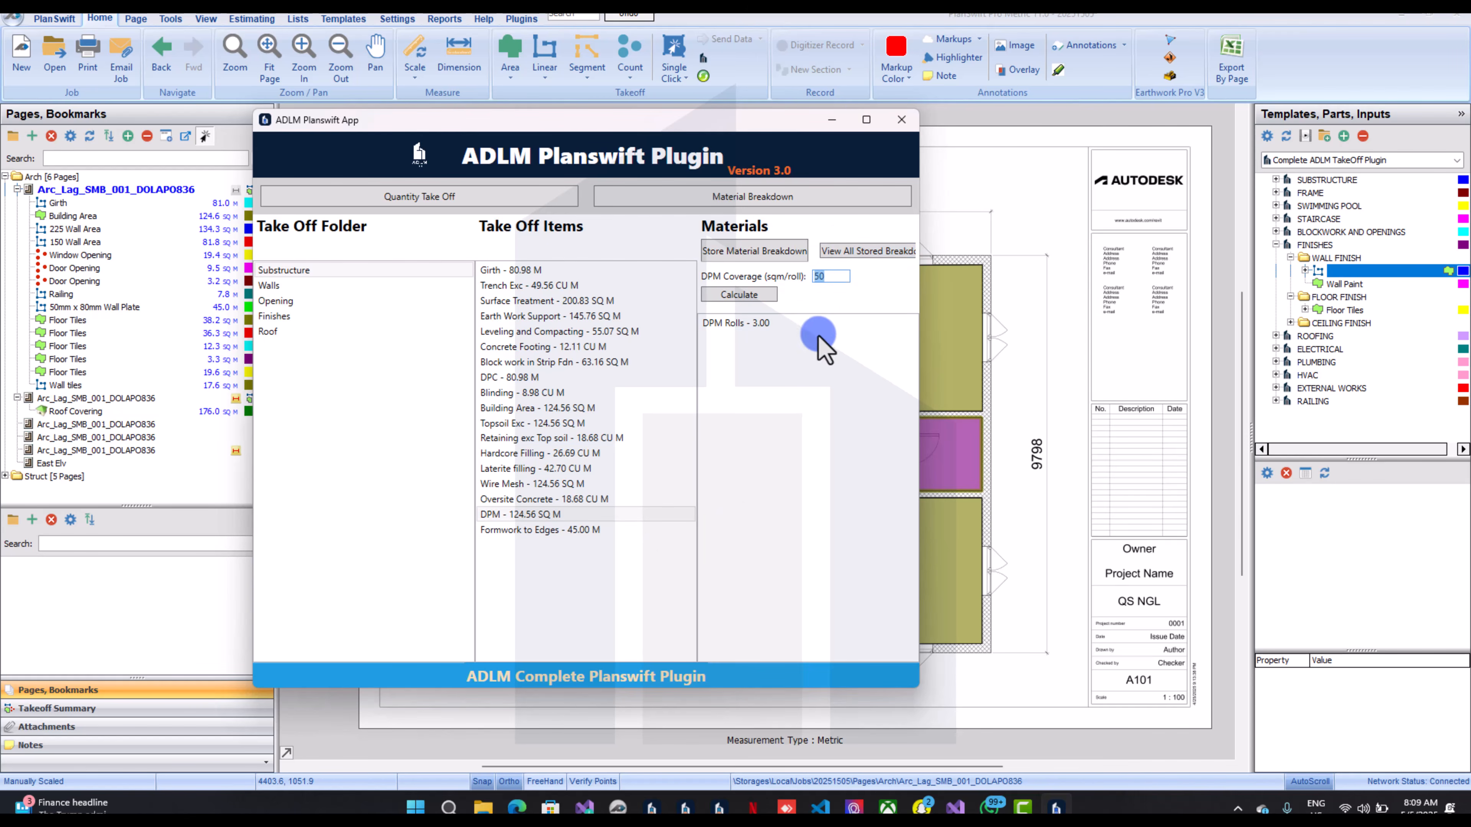
left_click(754, 250)
left_click(833, 456)
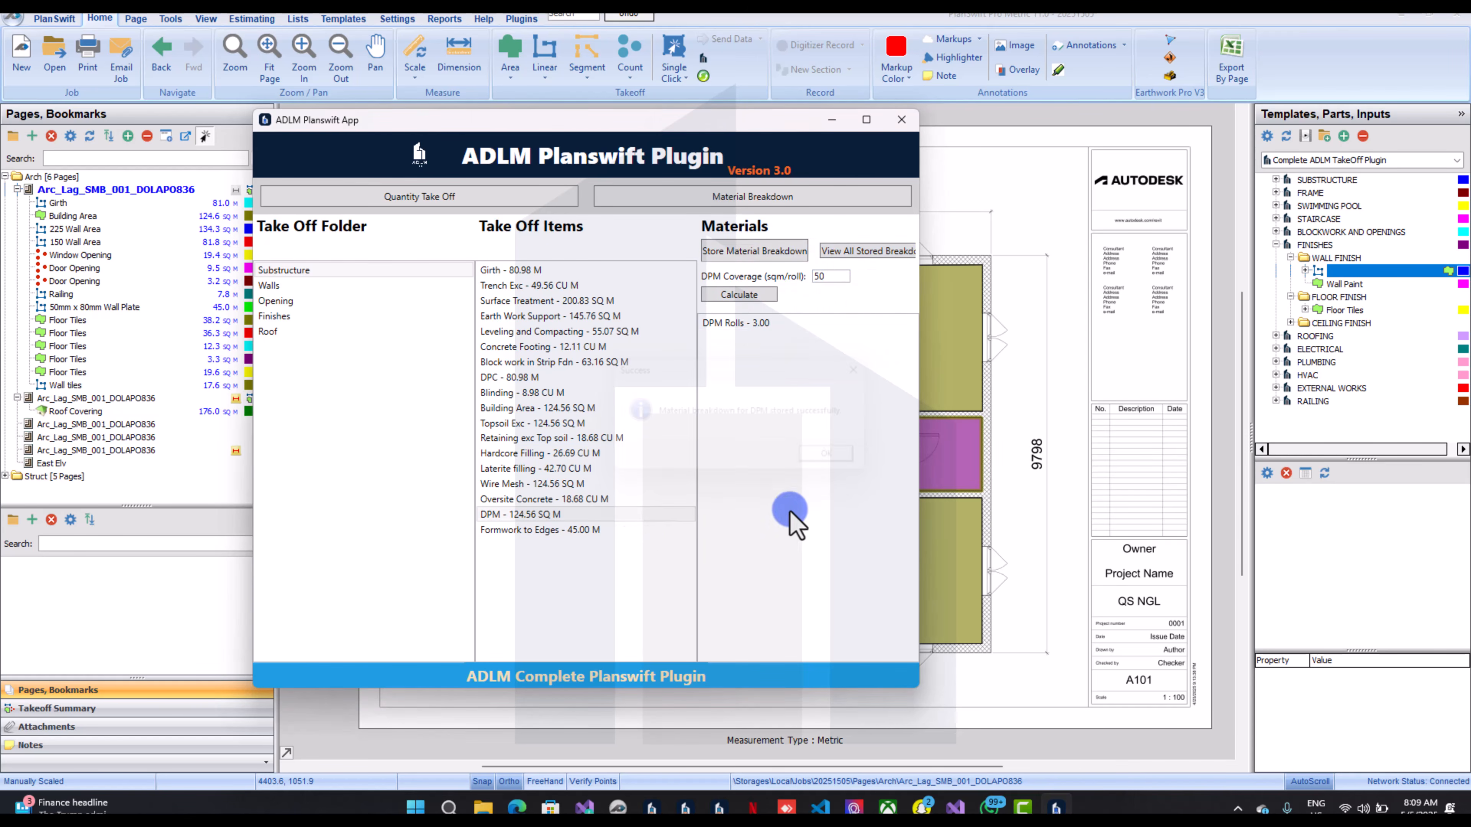
Calculate and store the material breakdown for Formwork to Edges with 2.7 m by 0.28 m boards
left_click(603, 537)
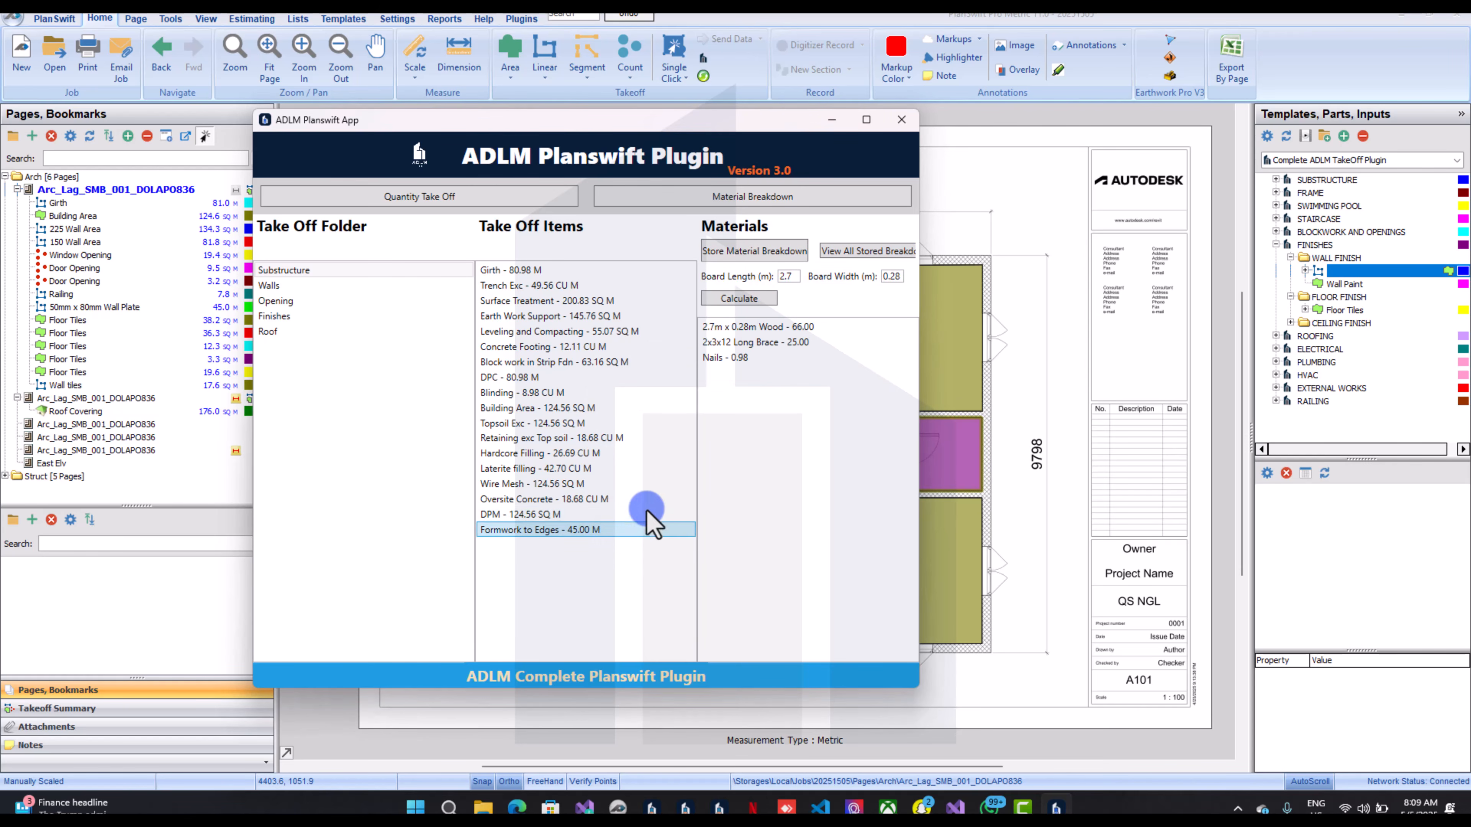
left_click(736, 299)
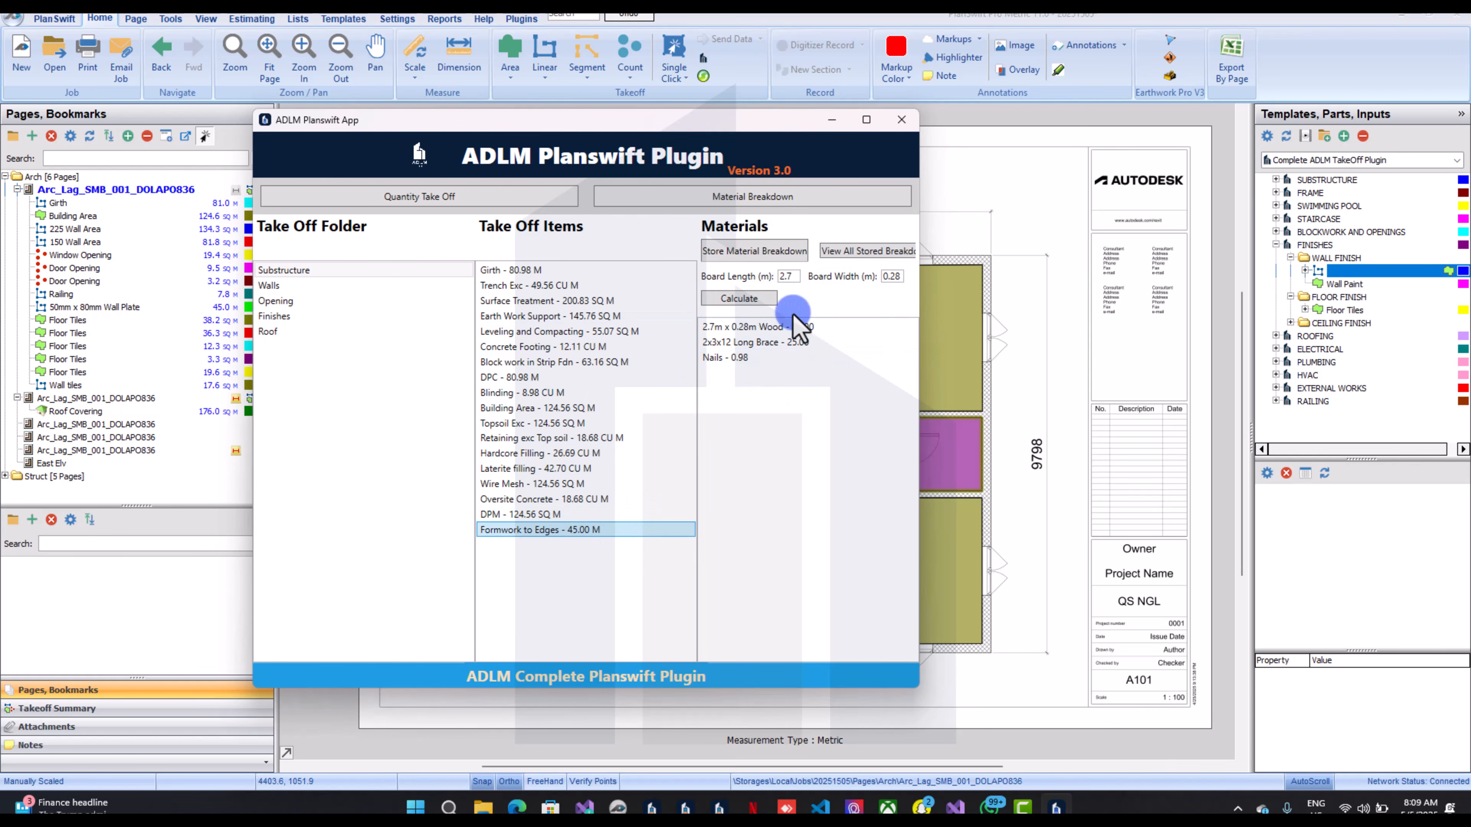
double_click(791, 278)
left_click(756, 251)
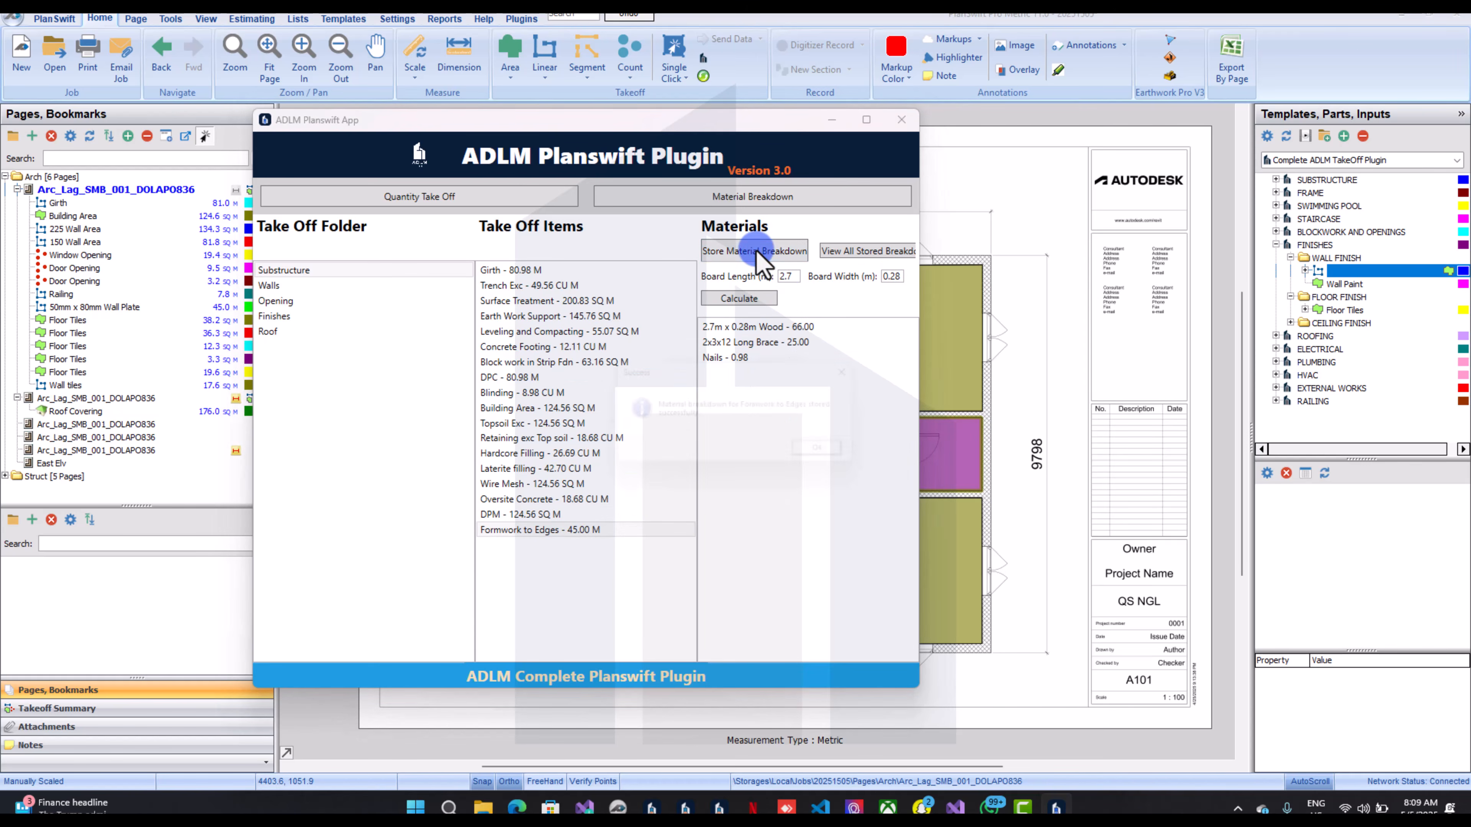
left_click(837, 457)
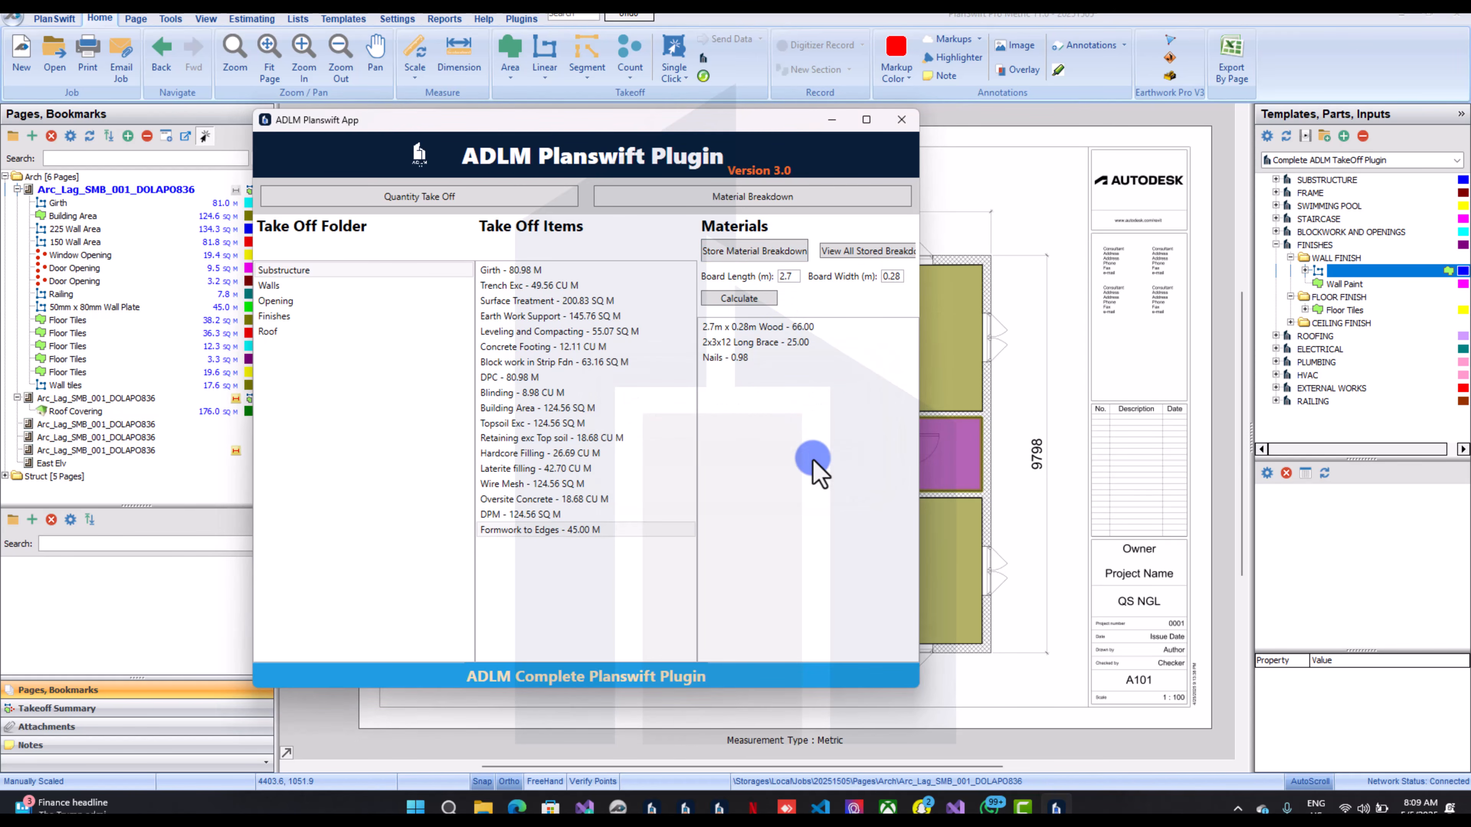
Export all stored material breakdowns as a CSV file named Substructure Material in the Proposed Bungalow Building folder
left_click(863, 253)
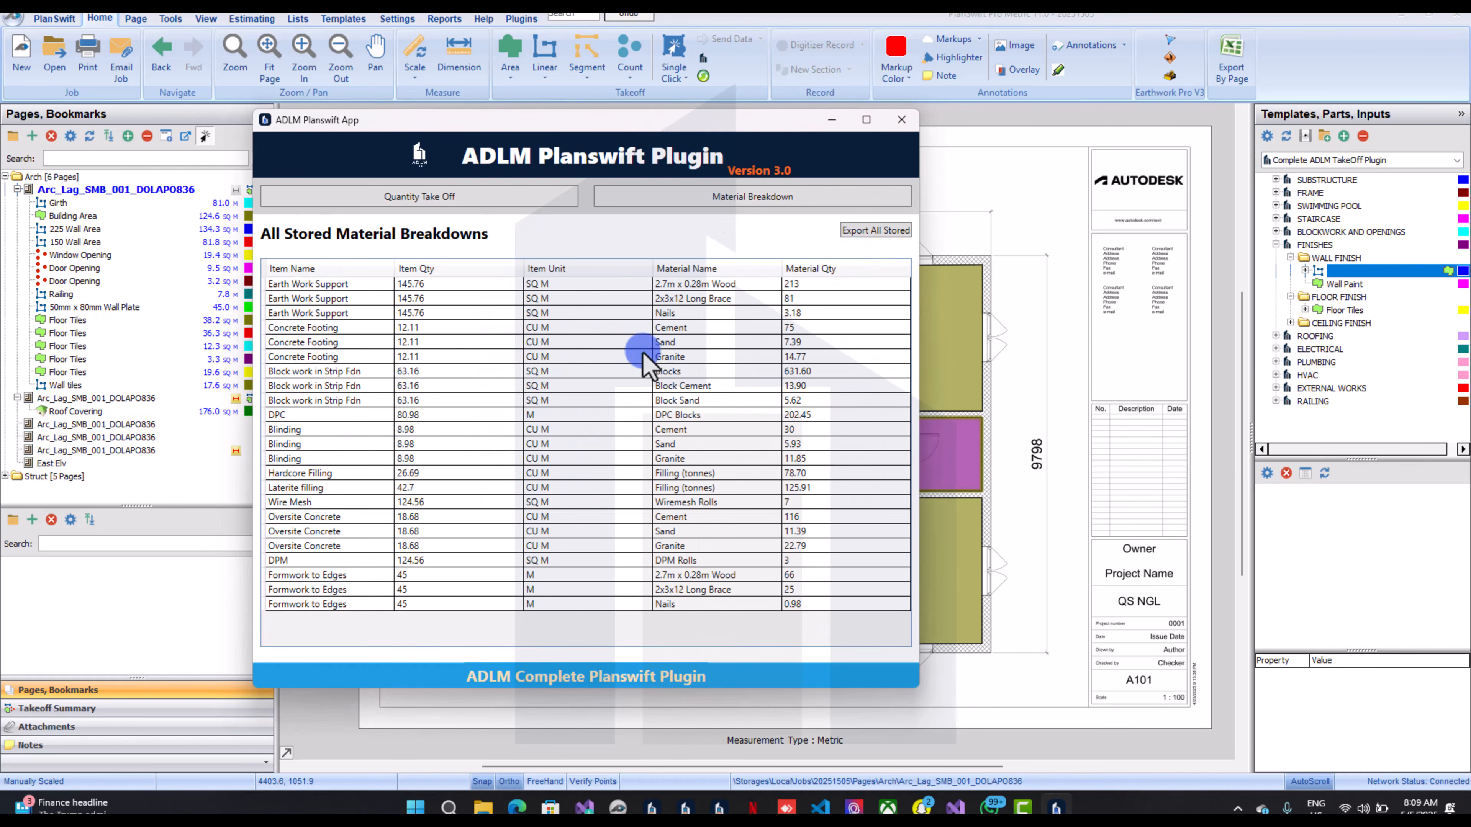
left_click(893, 229)
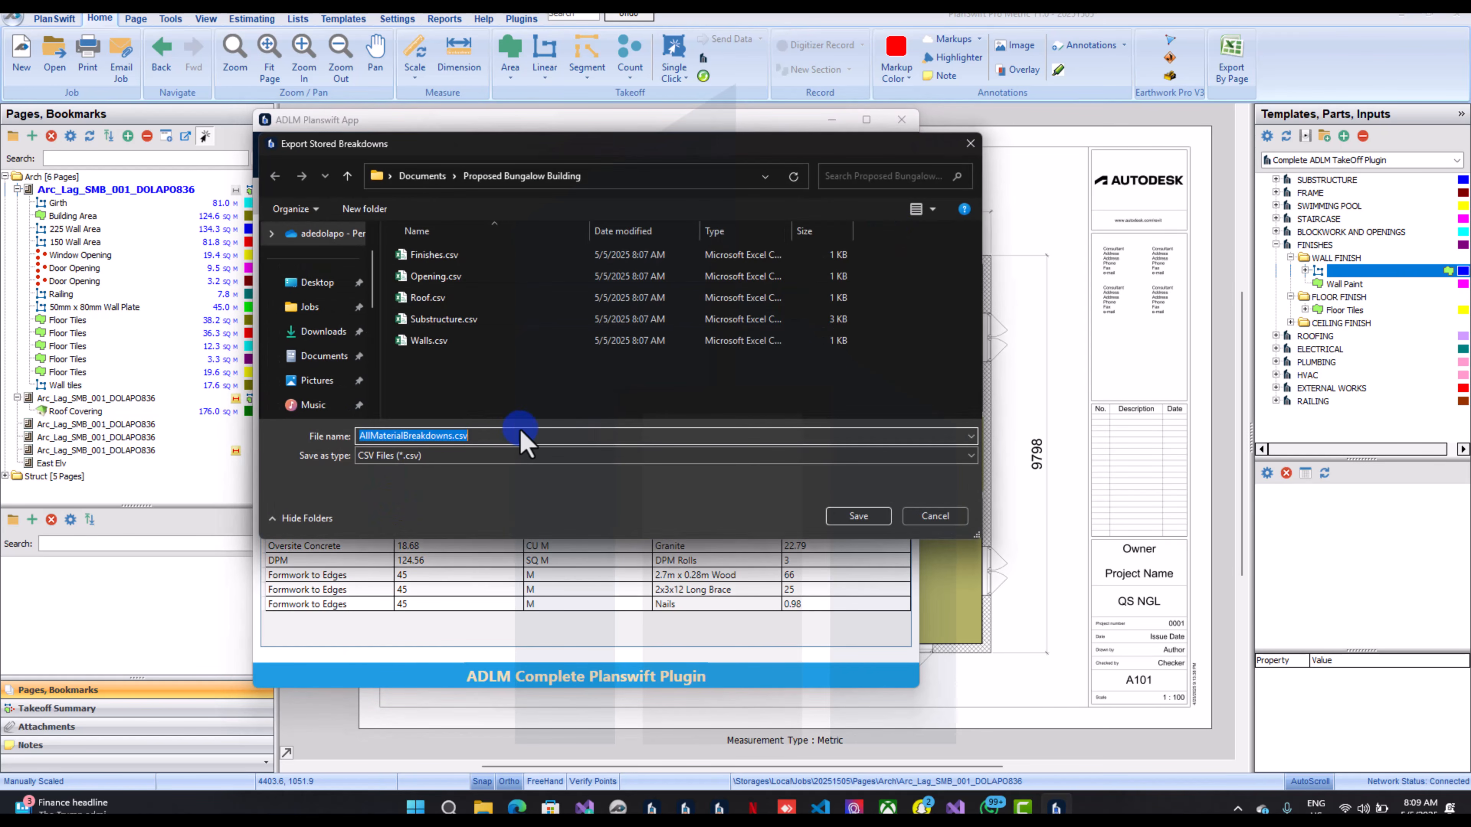
type("Subs")
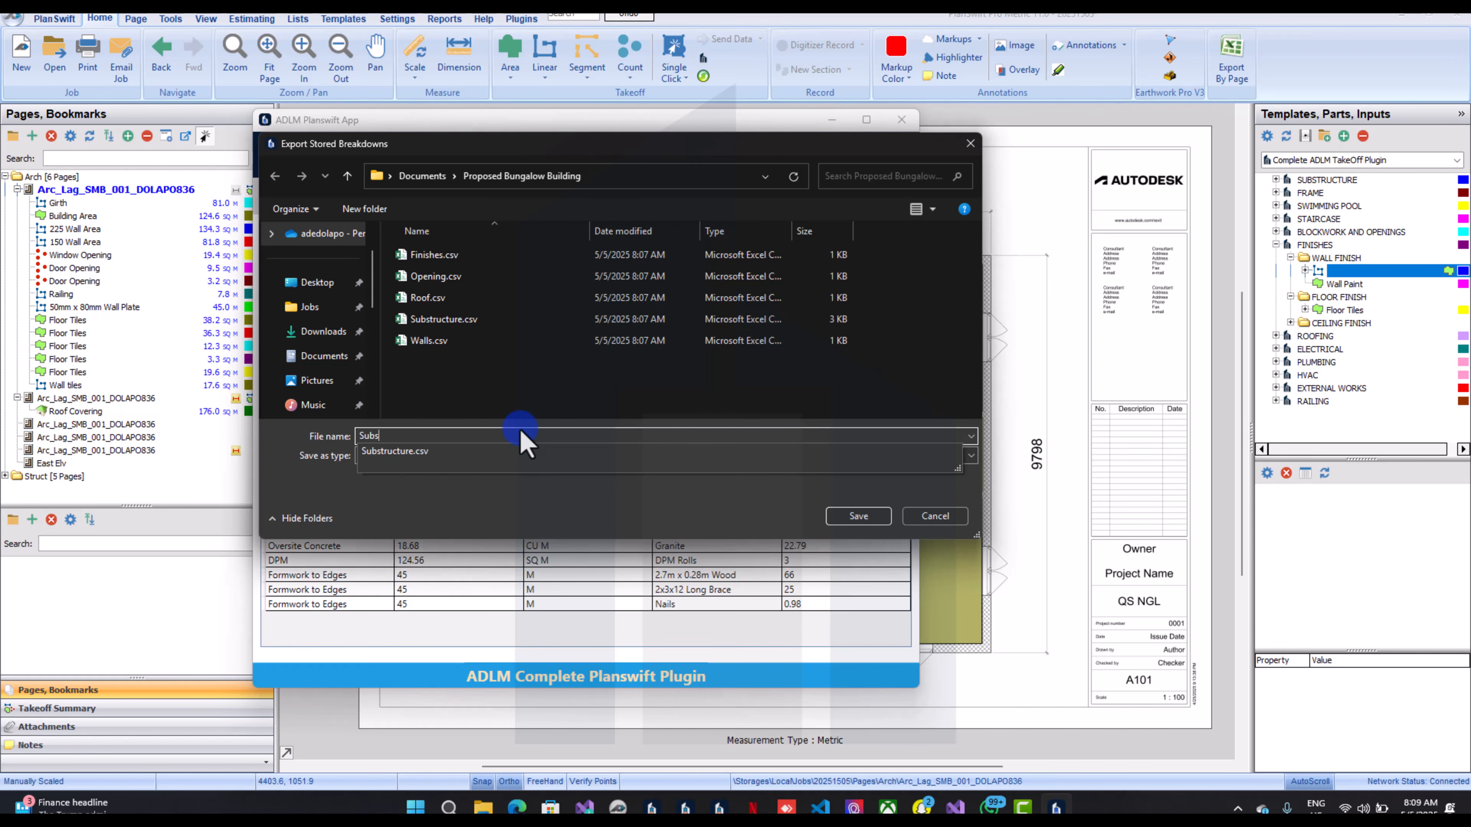
type("tructure Material")
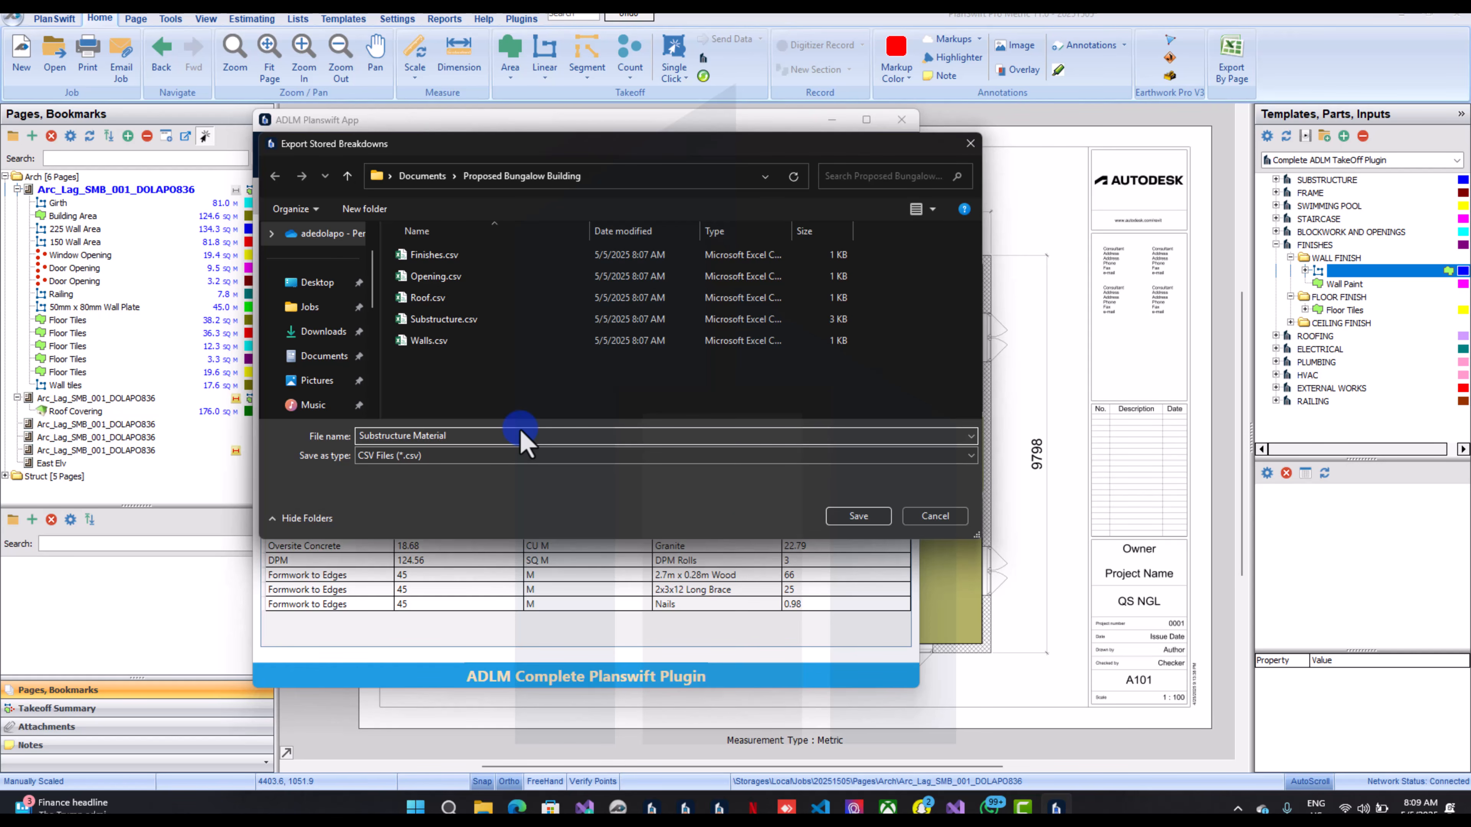
left_click(886, 515)
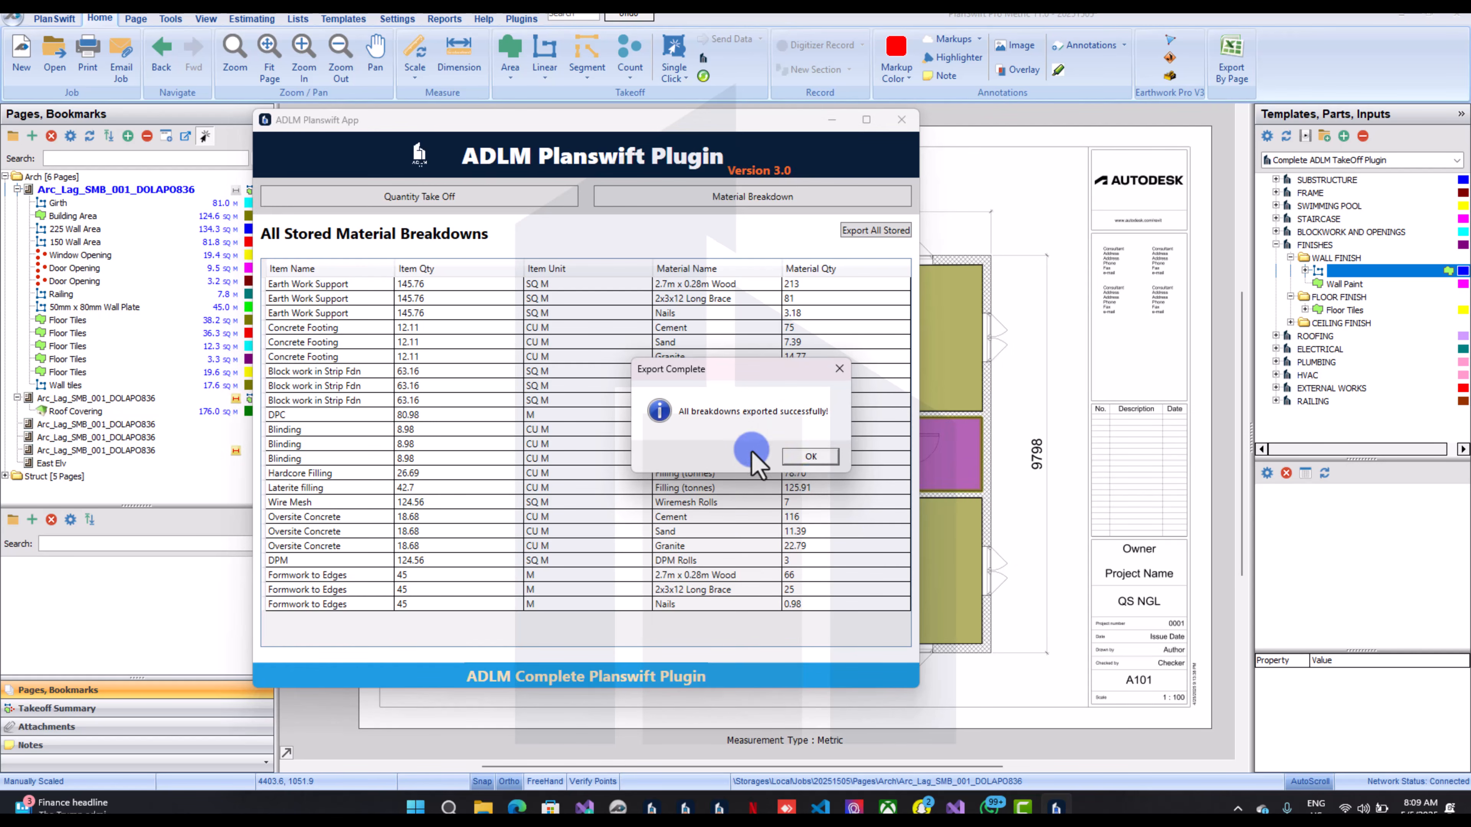
left_click(810, 457)
Reload the take-off folders and check the list of all stored material breakdowns again
left_click(774, 197)
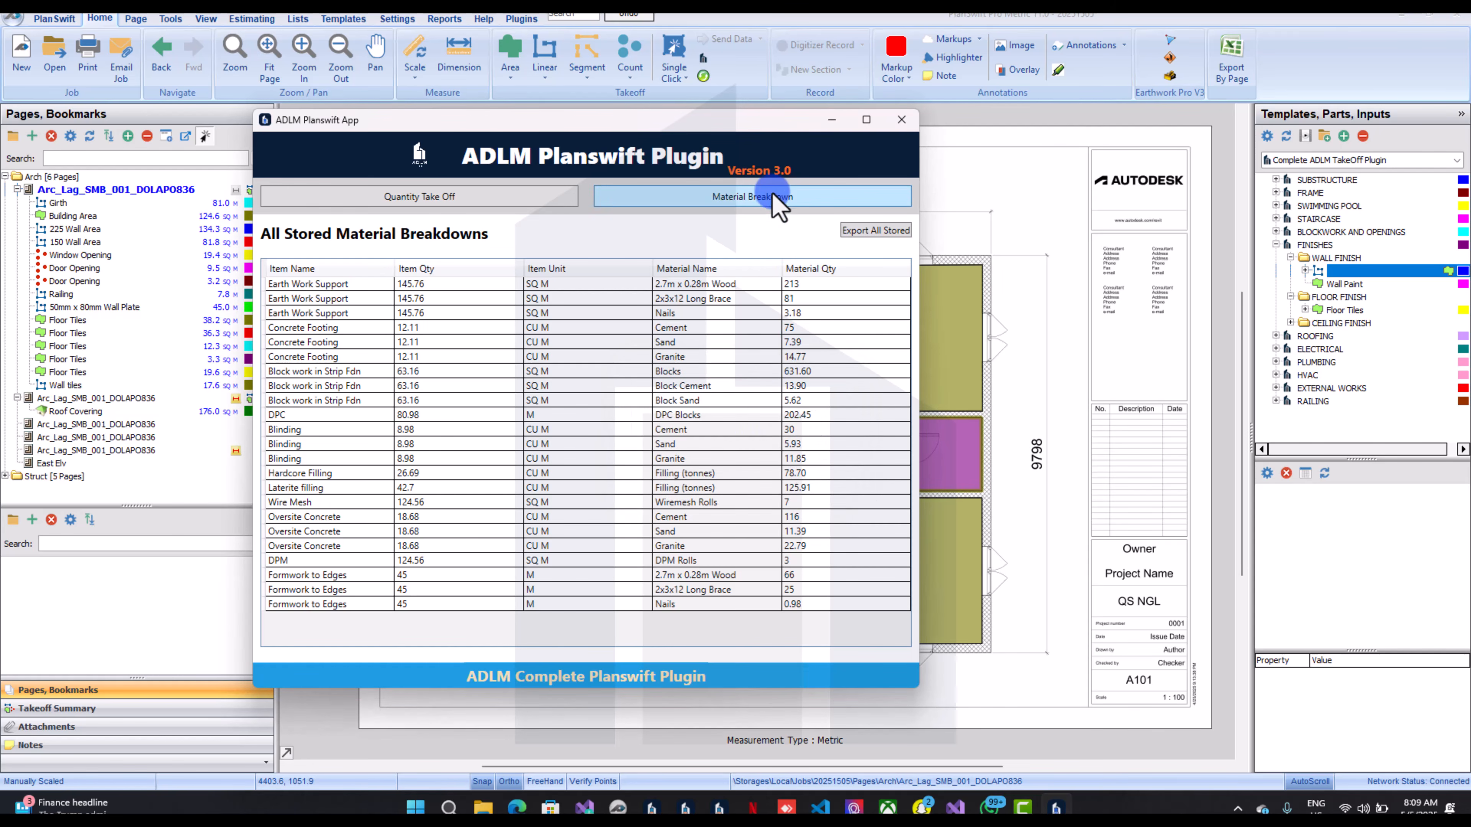
left_click(515, 200)
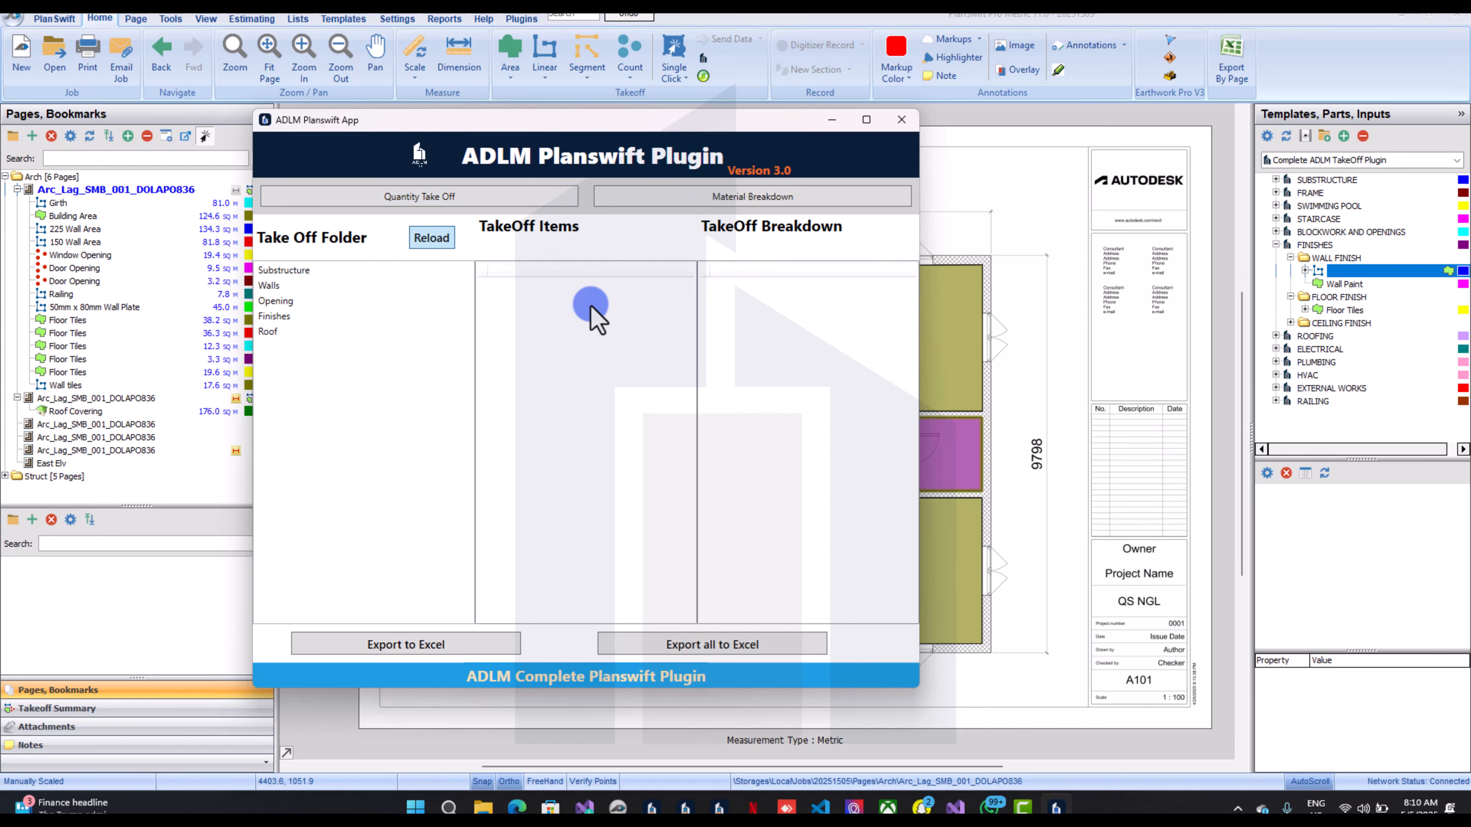
left_click(431, 238)
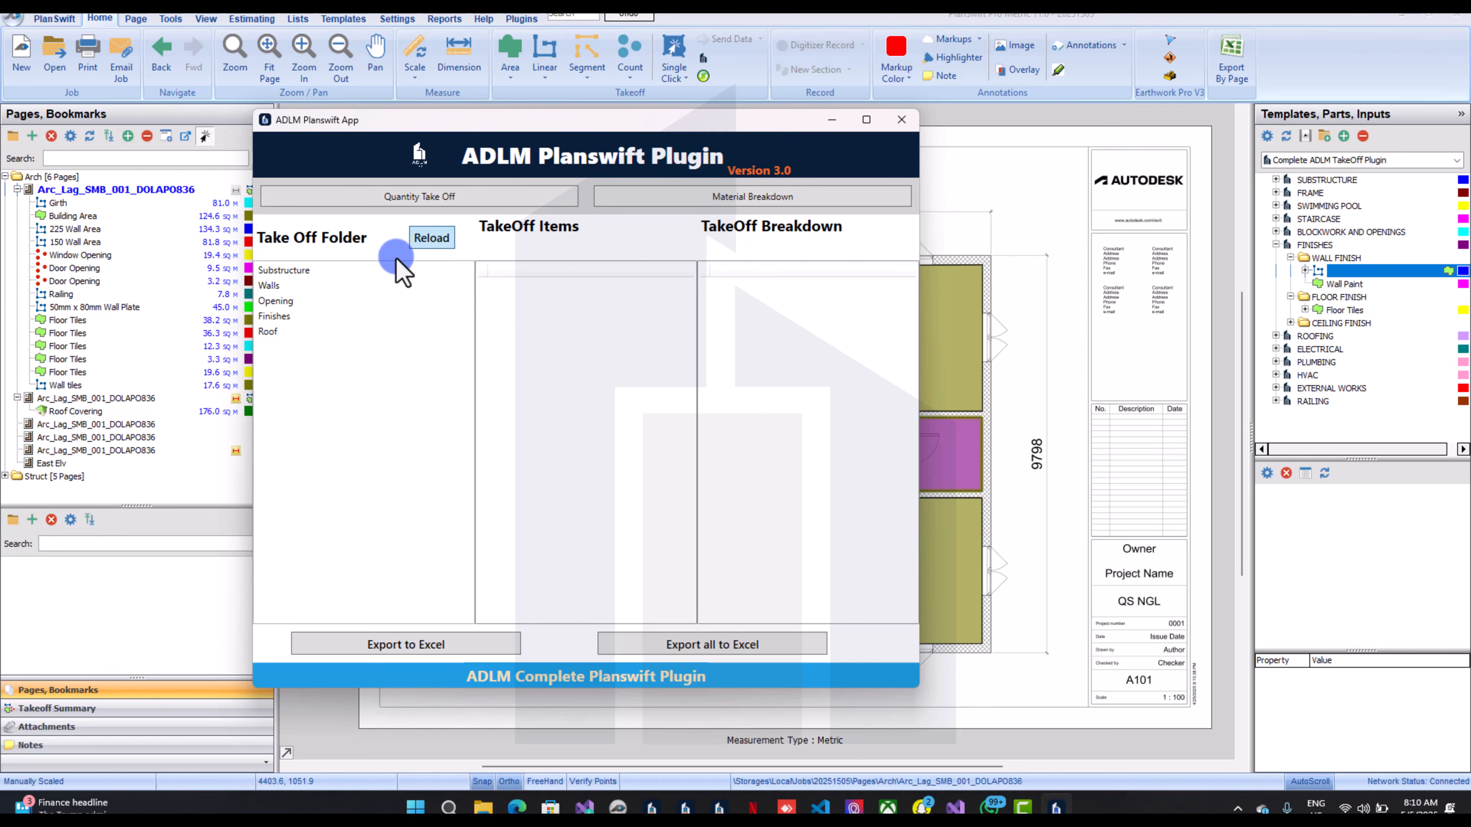
left_click(723, 197)
left_click(839, 251)
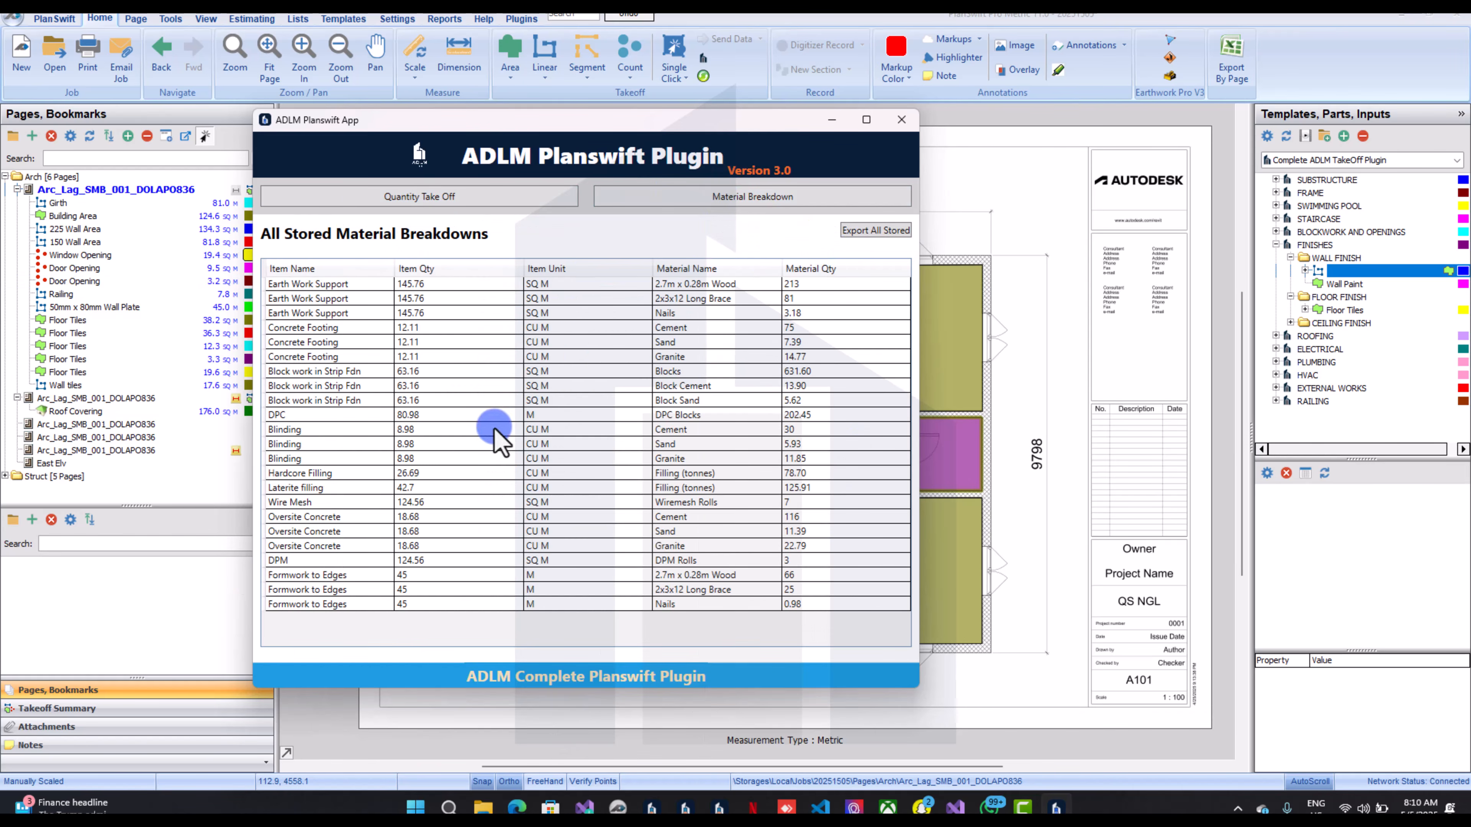
Restart the plugin to clear the stored breakdowns and enlarge its window in the Material Breakdown view
left_click(901, 120)
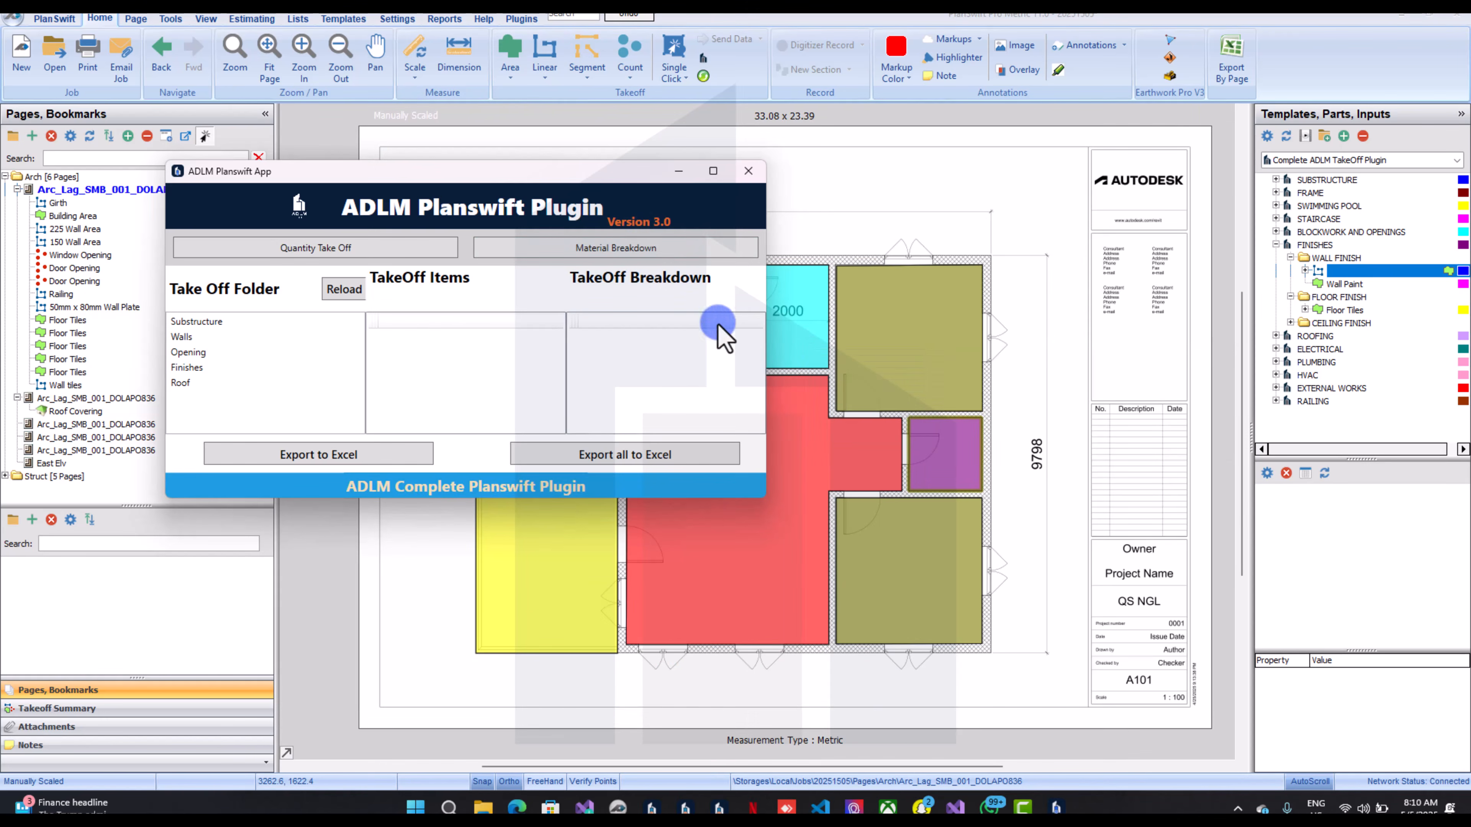
left_click(634, 246)
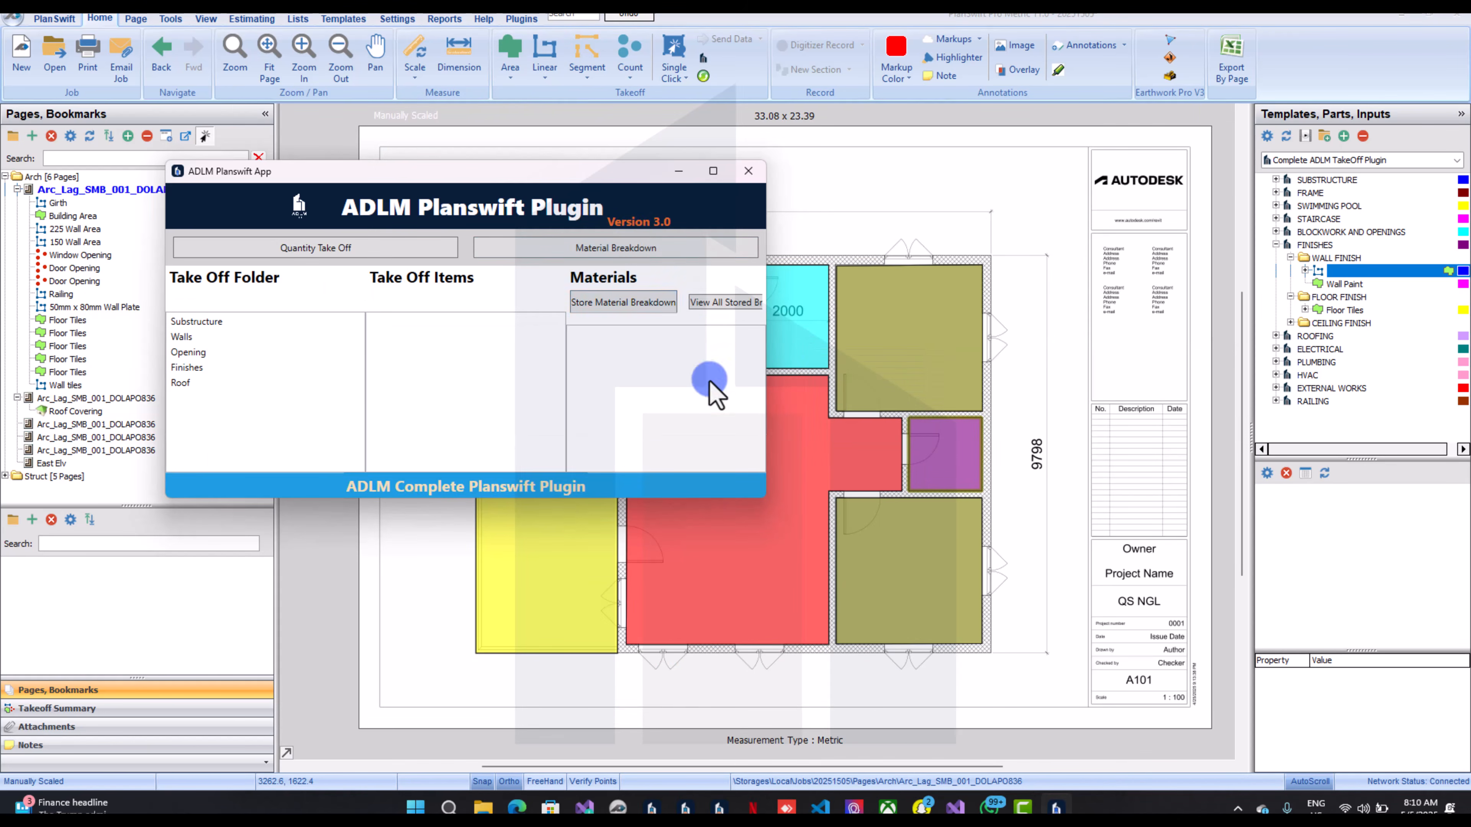
left_click(712, 298)
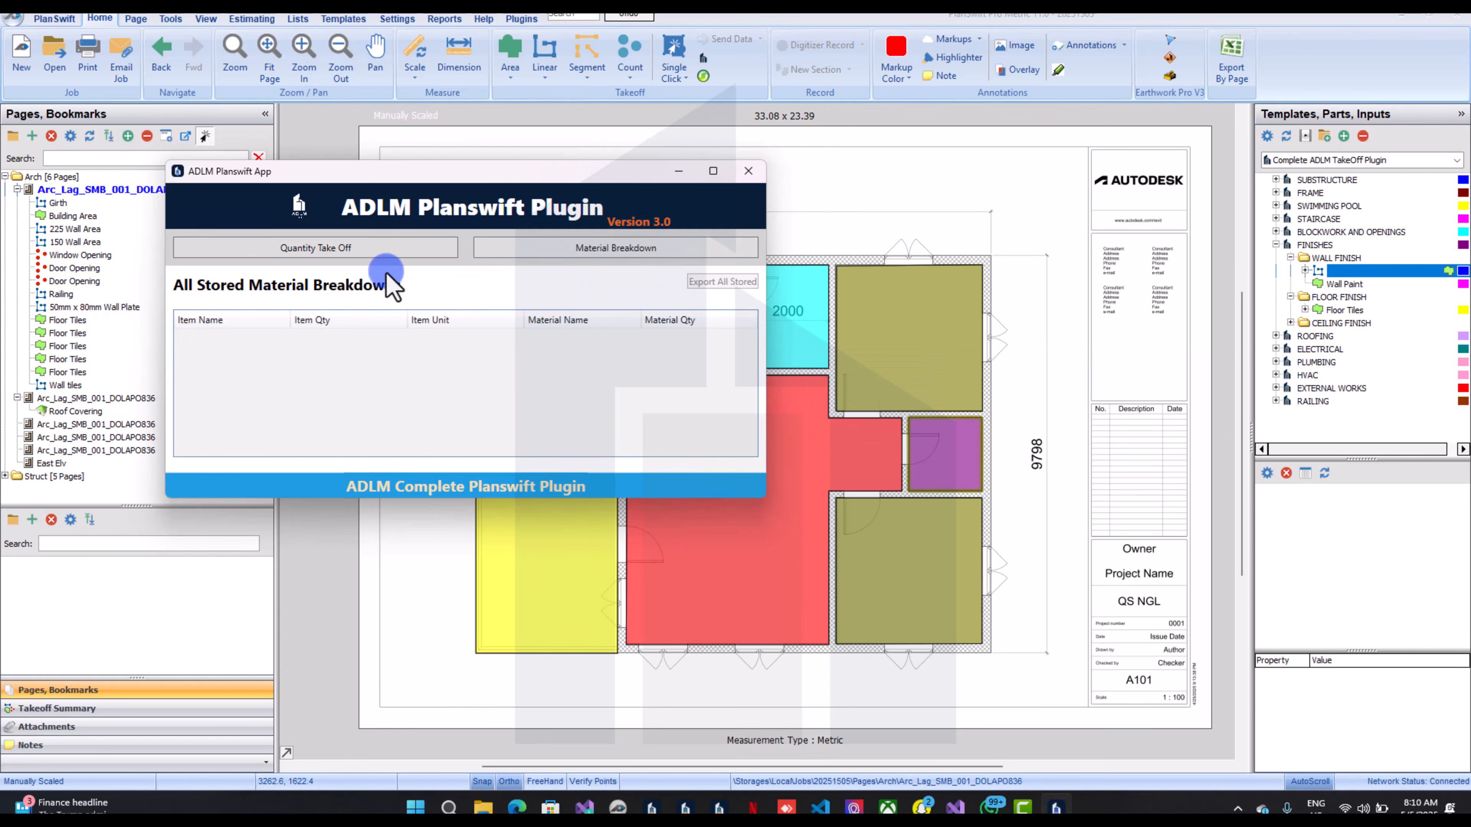
left_click(753, 243)
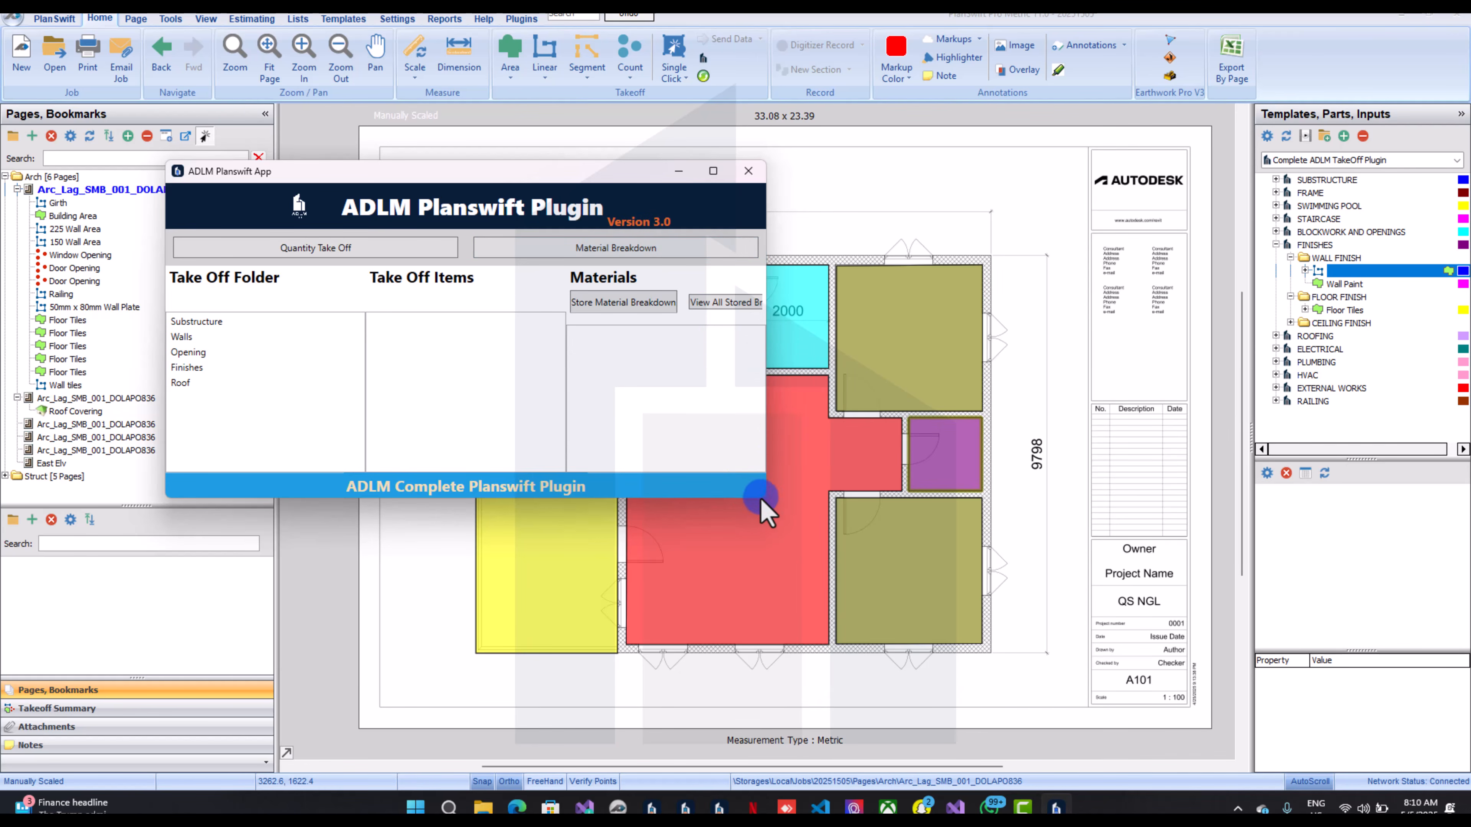
left_click_drag(761, 498, 906, 653)
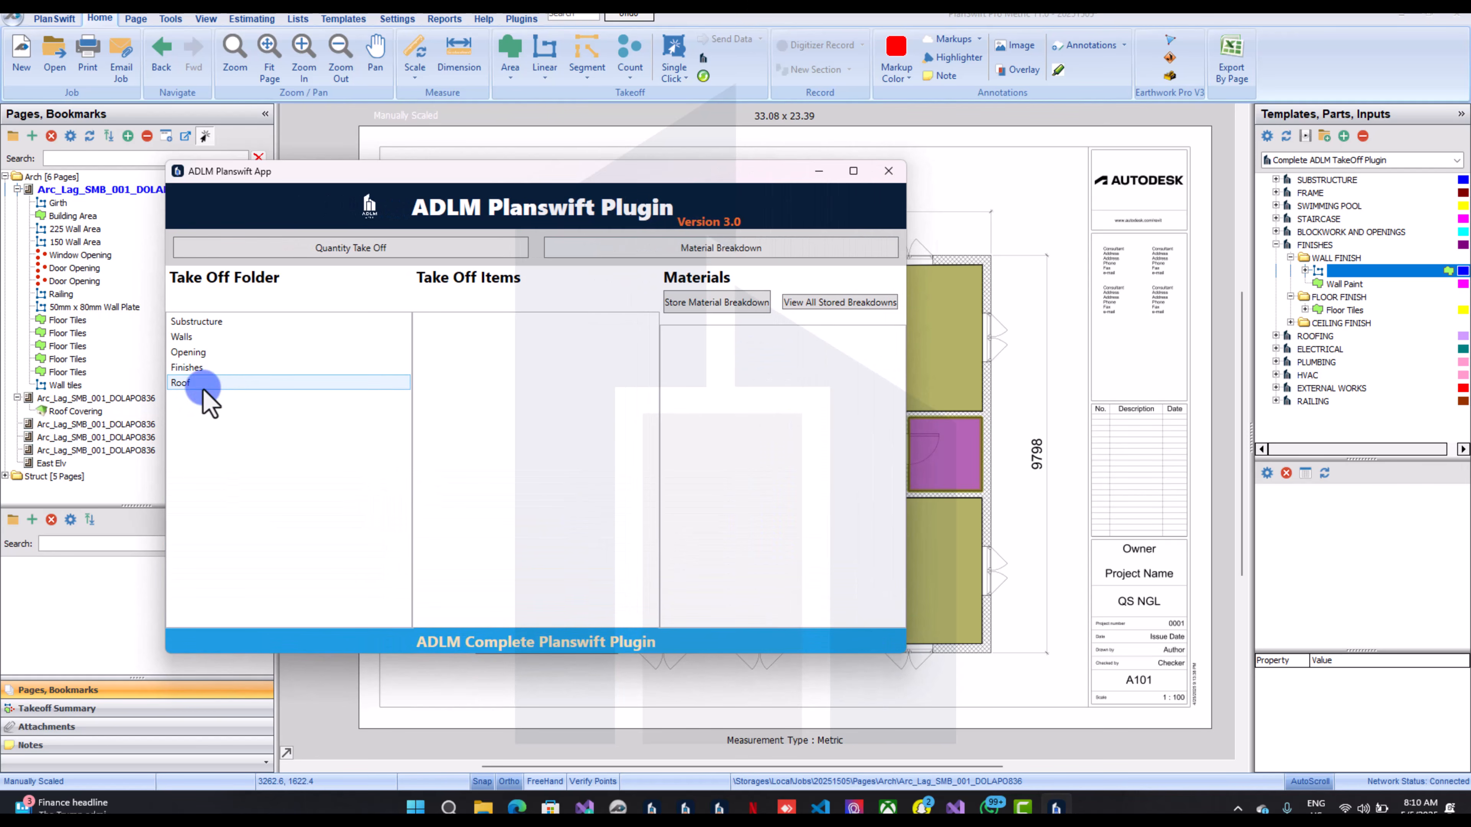
Store the material breakdown for the 225 Wall Area item in the Walls folder
left_click(215, 337)
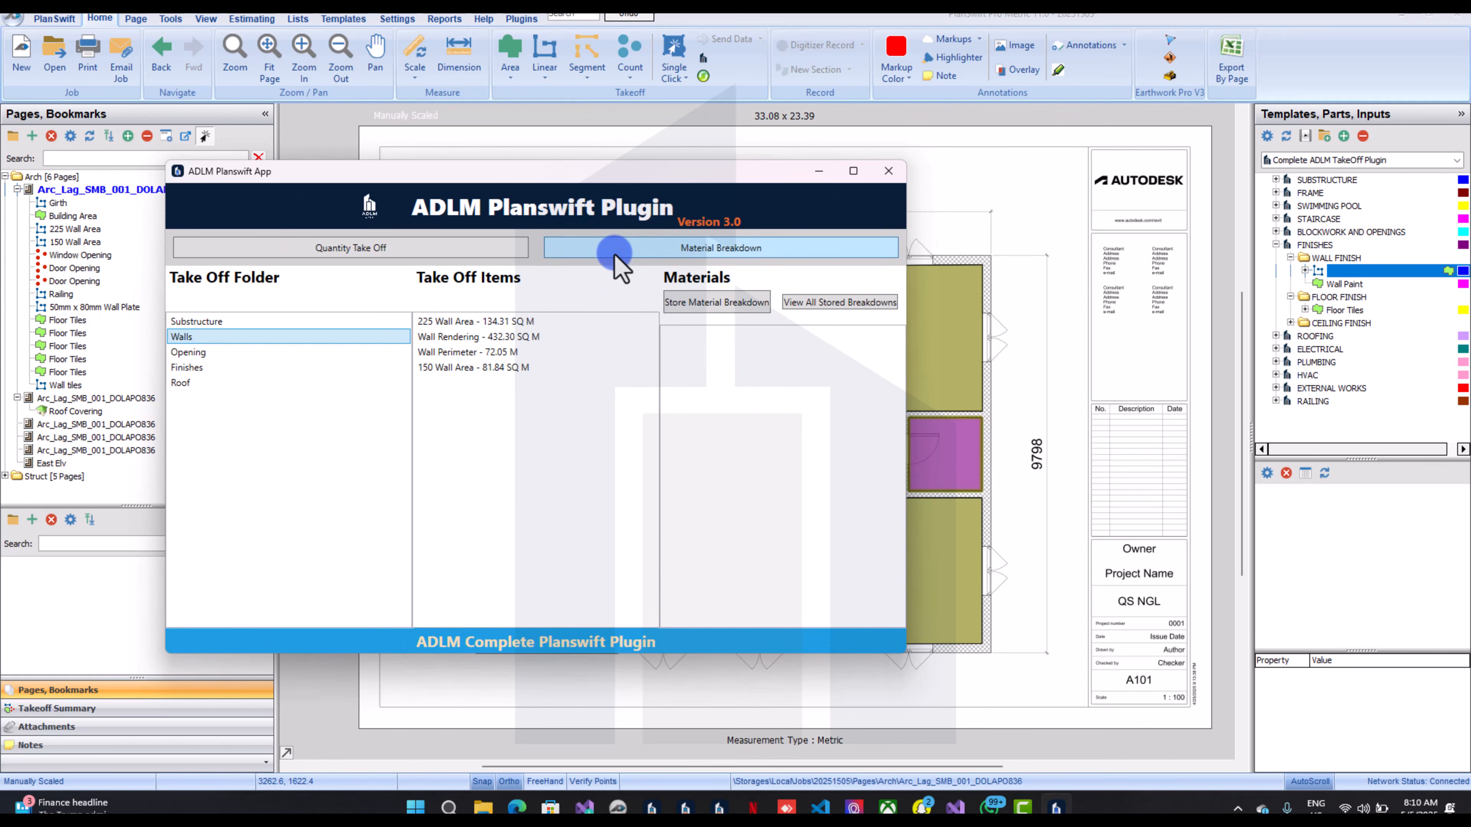
left_click(581, 320)
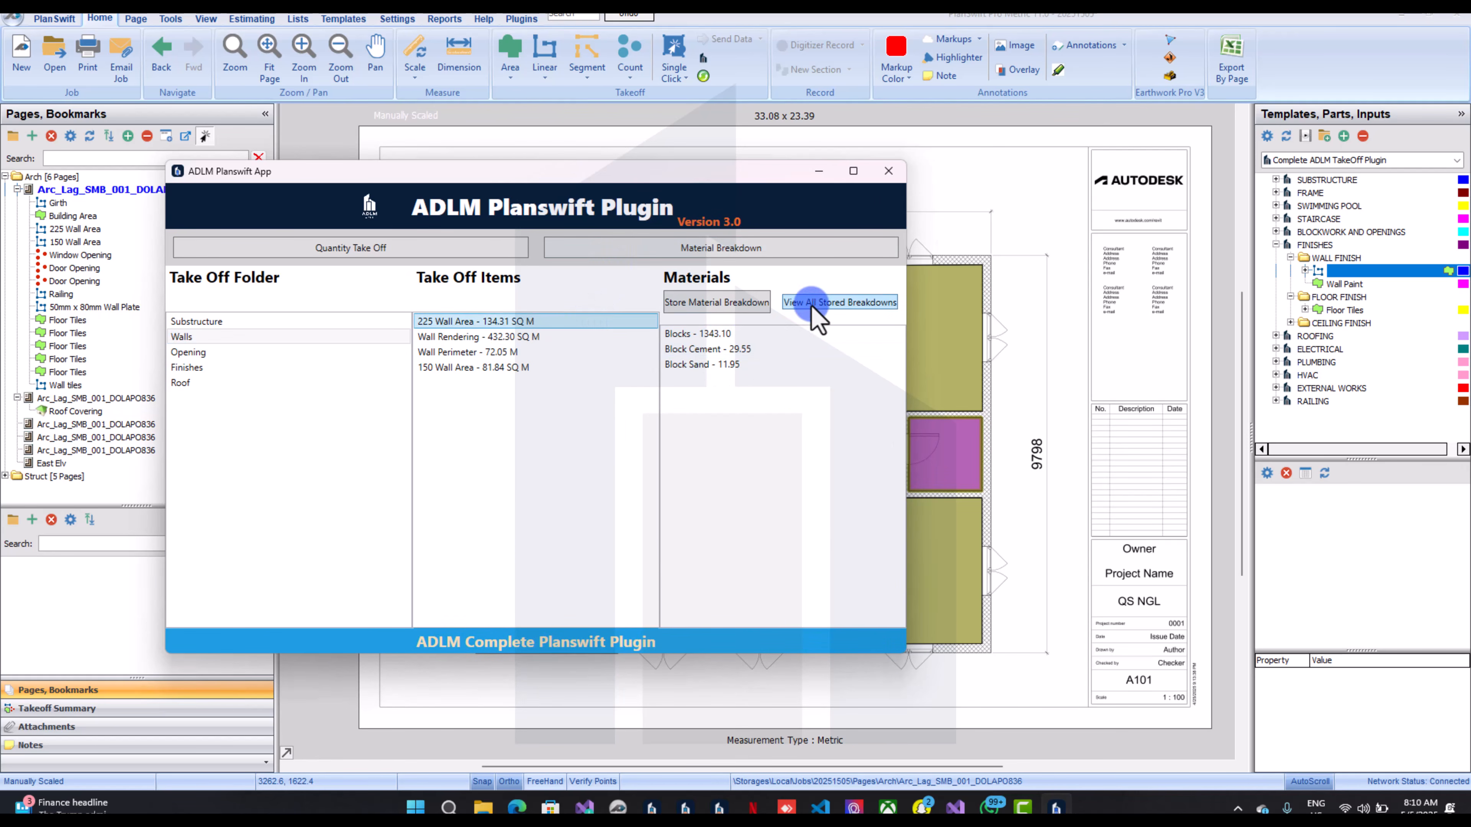
left_click(741, 303)
left_click(850, 545)
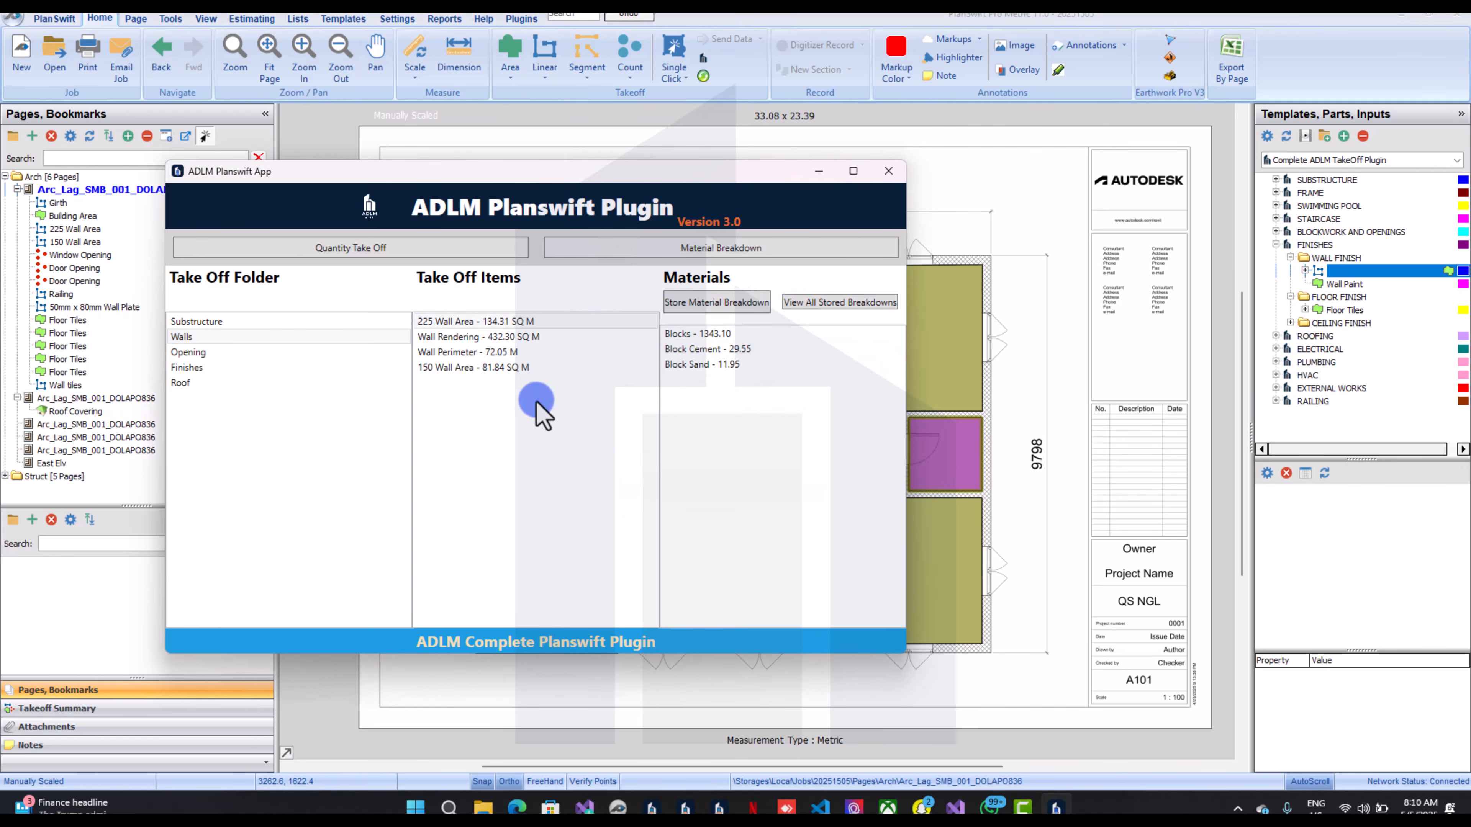
Store the material breakdown for the Wall Rendering item
left_click(496, 338)
left_click(495, 340)
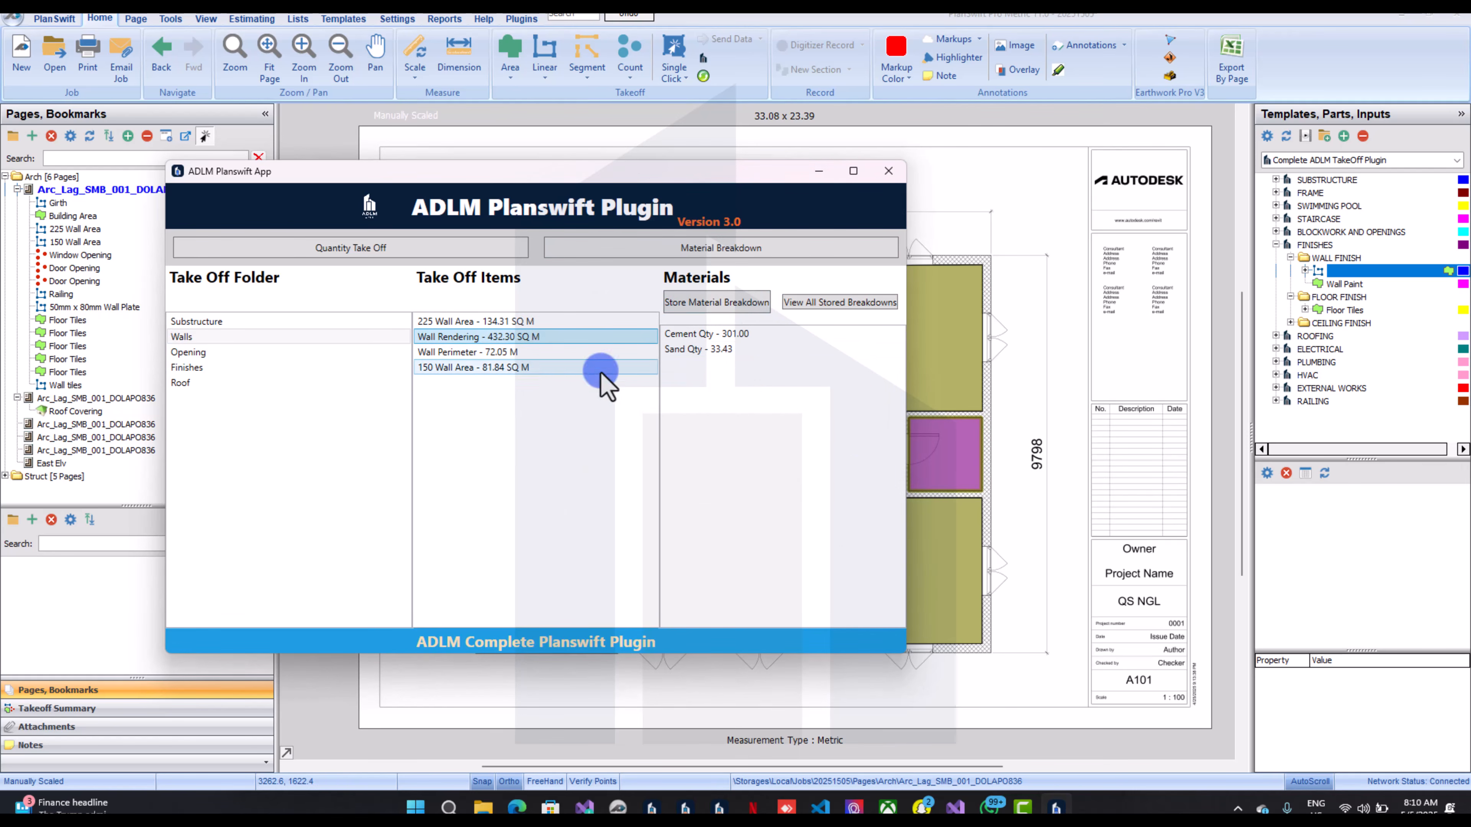
left_click(744, 303)
left_click(830, 459)
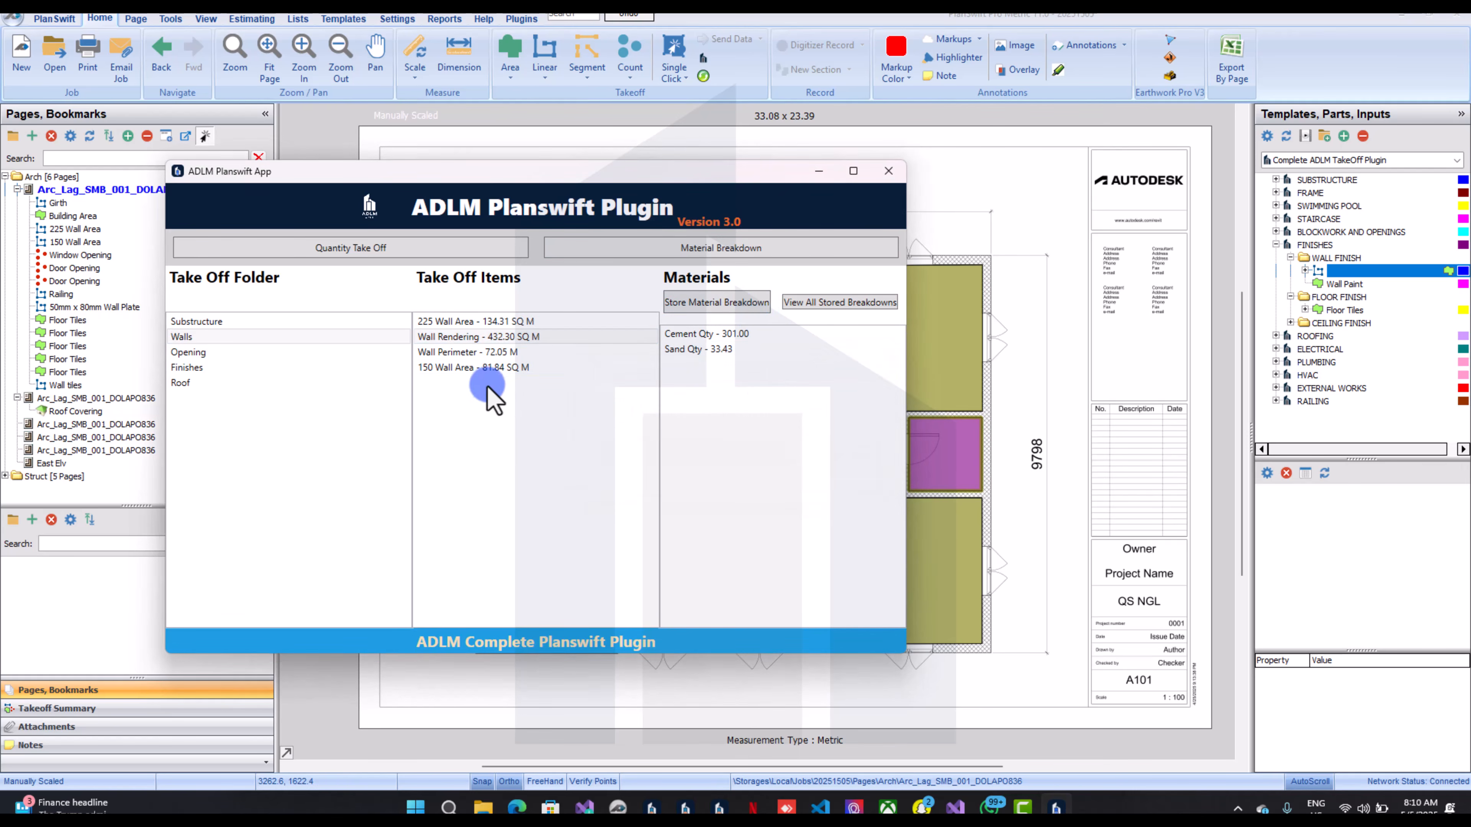
Store the material breakdown for the 150 Wall Area item
left_click(486, 368)
left_click(707, 304)
left_click(835, 461)
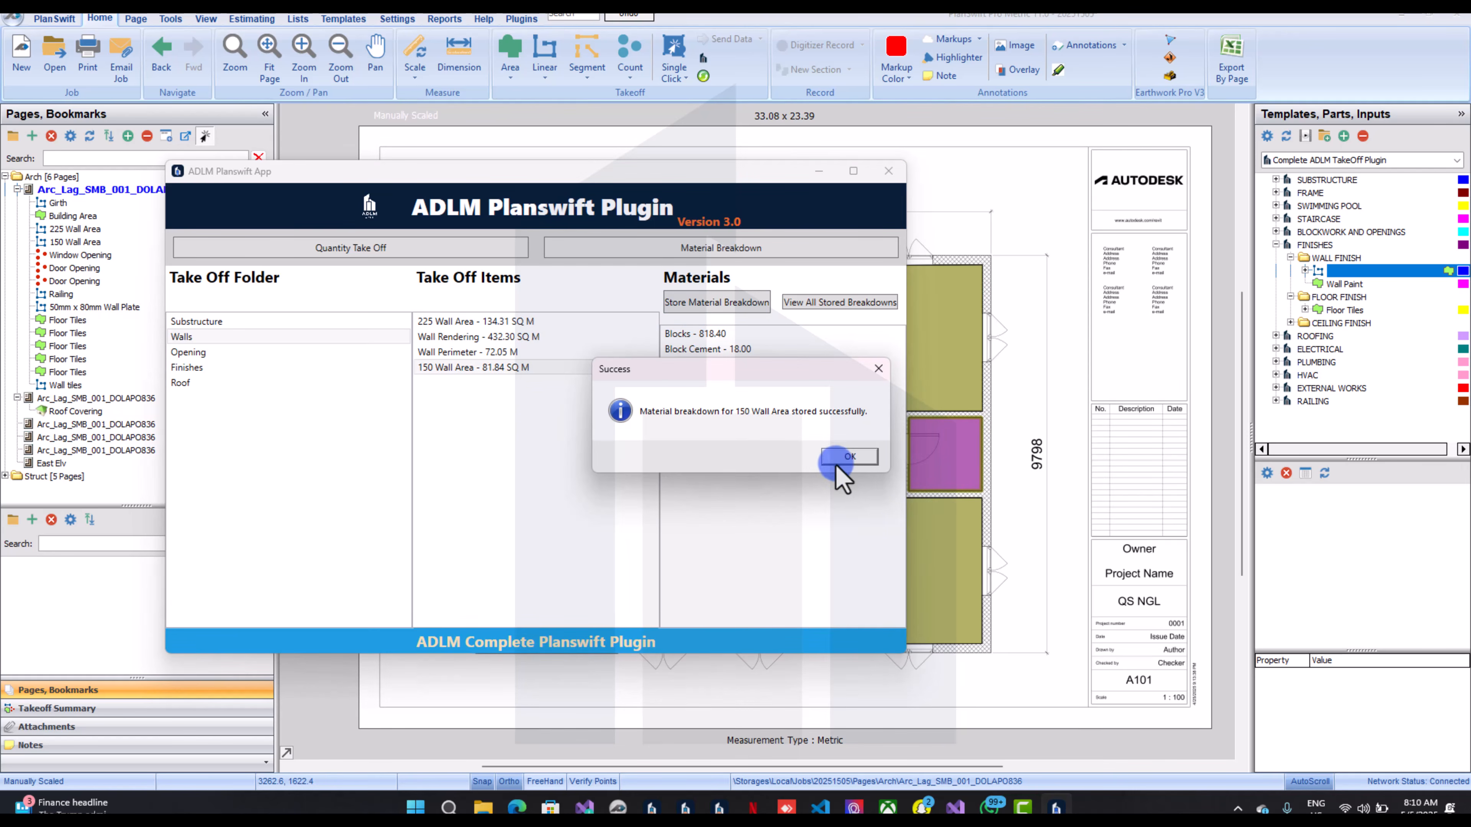
Calculate and store the material breakdown for Lintel Concrete in the Opening folder with a 1:2:4 mix
left_click(212, 352)
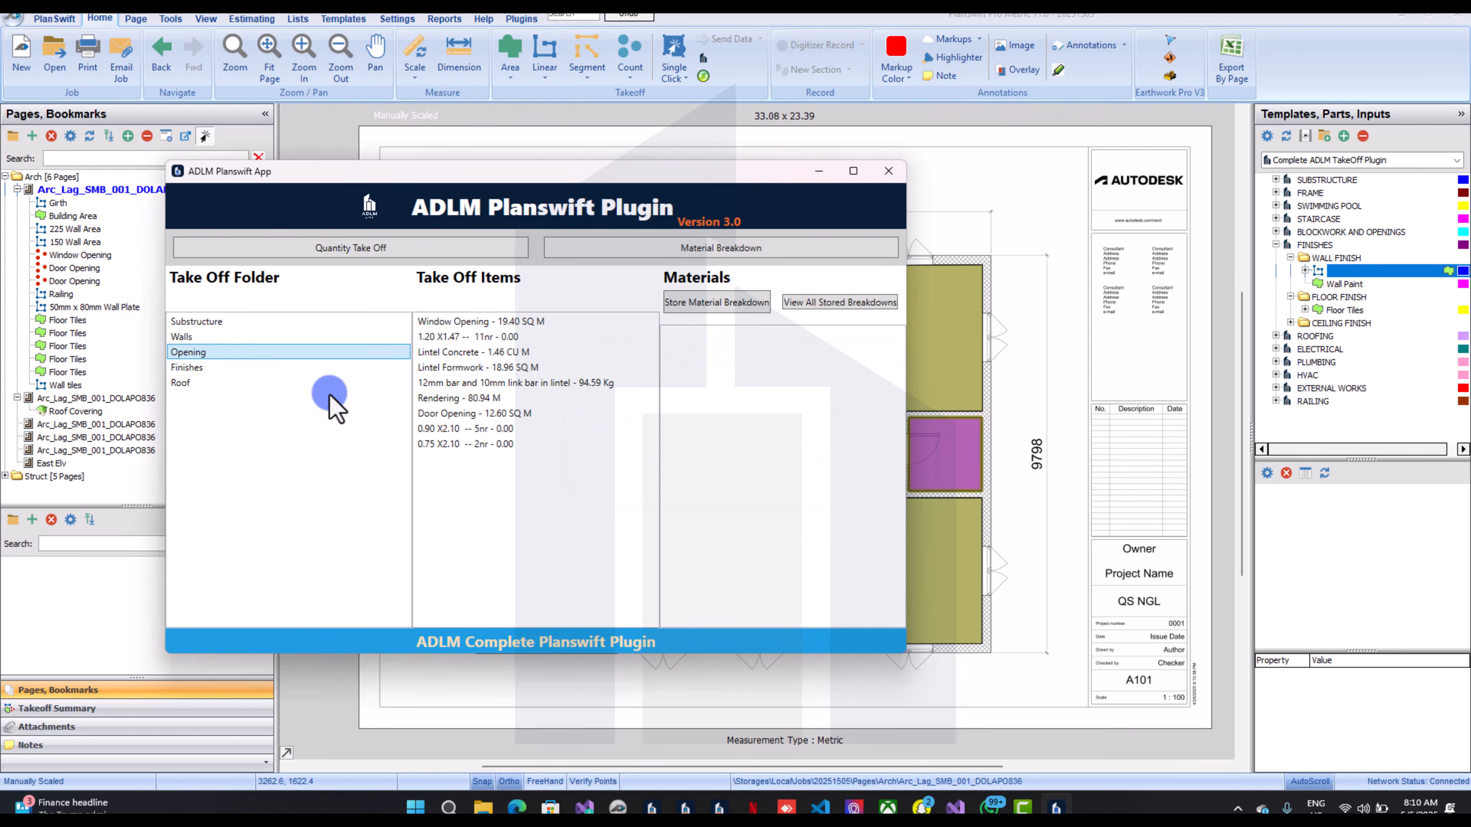
left_click(501, 337)
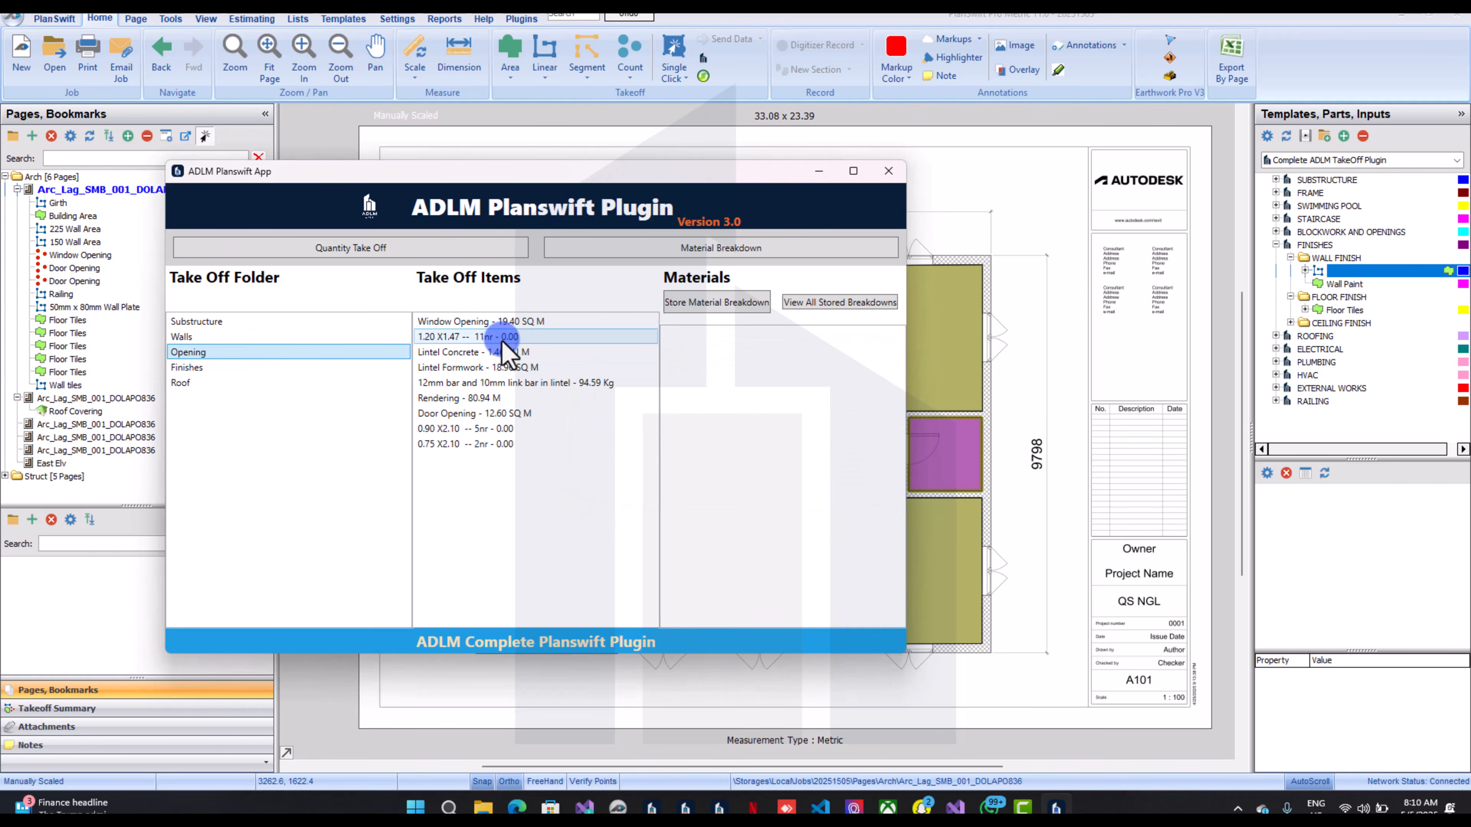
left_click(486, 352)
left_click(684, 346)
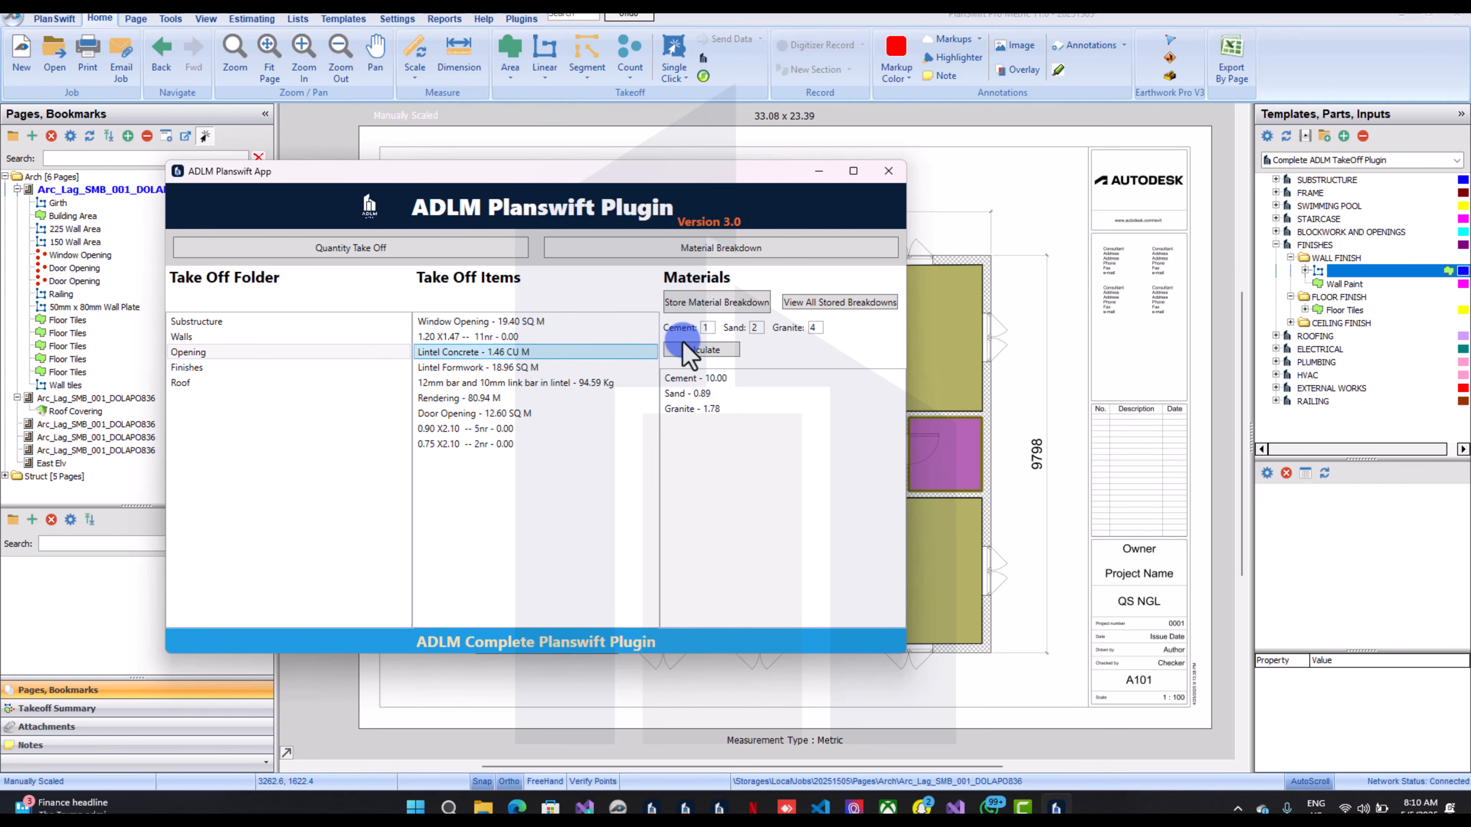
left_click(701, 302)
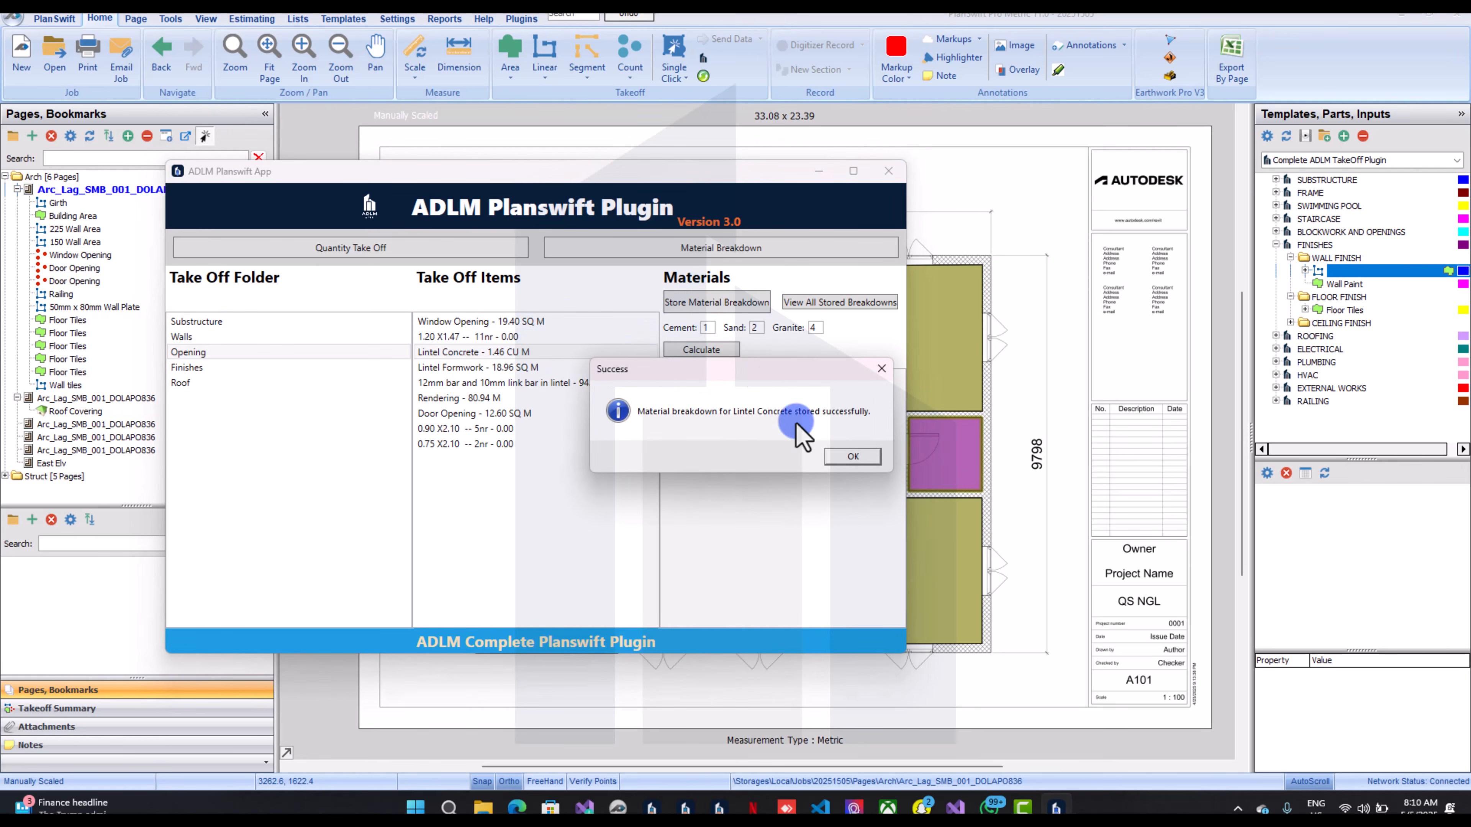
left_click(869, 465)
Store the material breakdown for Lintel Formwork with 2.7 m by 0.28 m boards
left_click(506, 383)
left_click(510, 367)
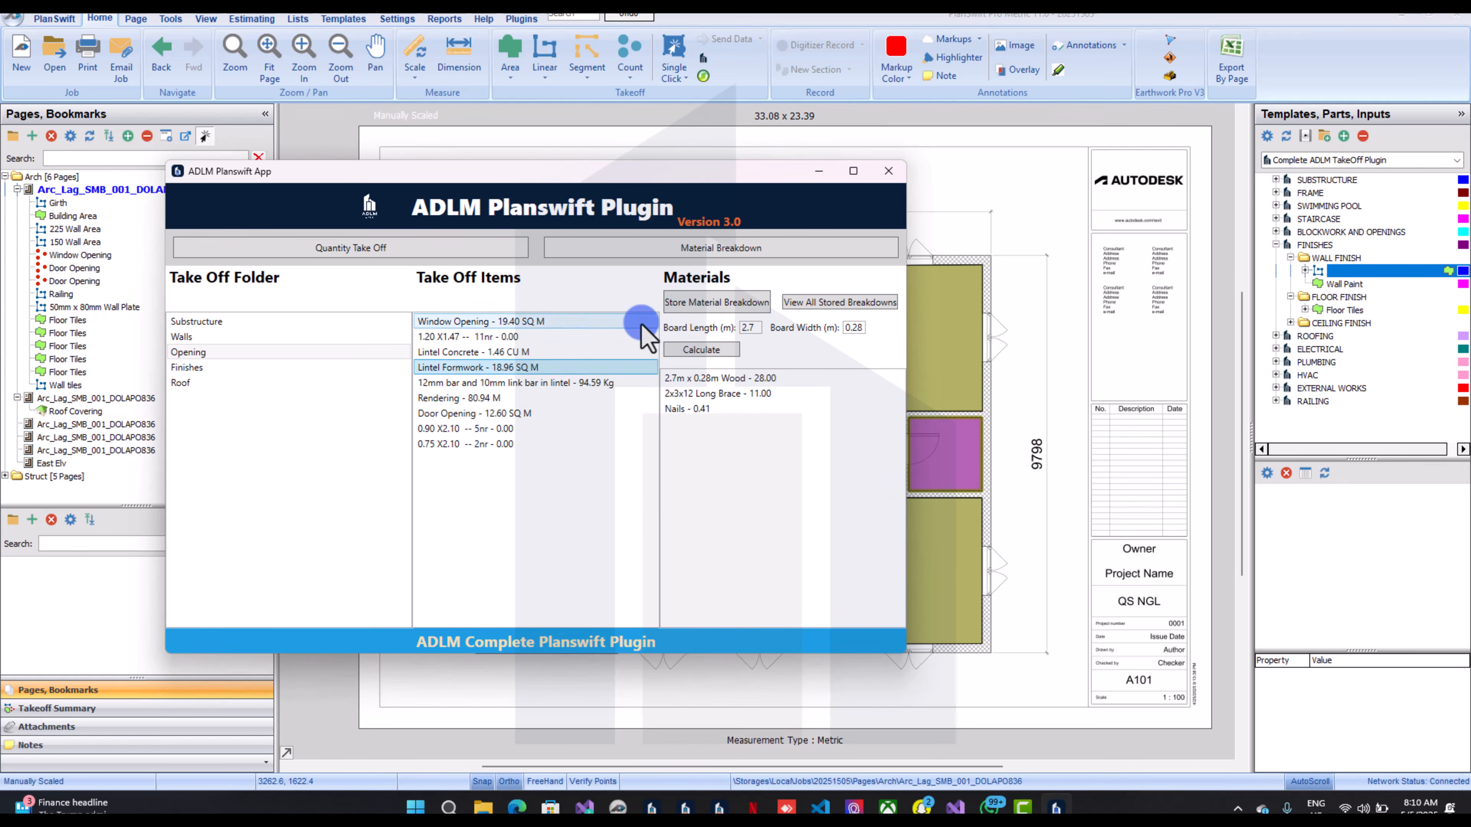
left_click(705, 312)
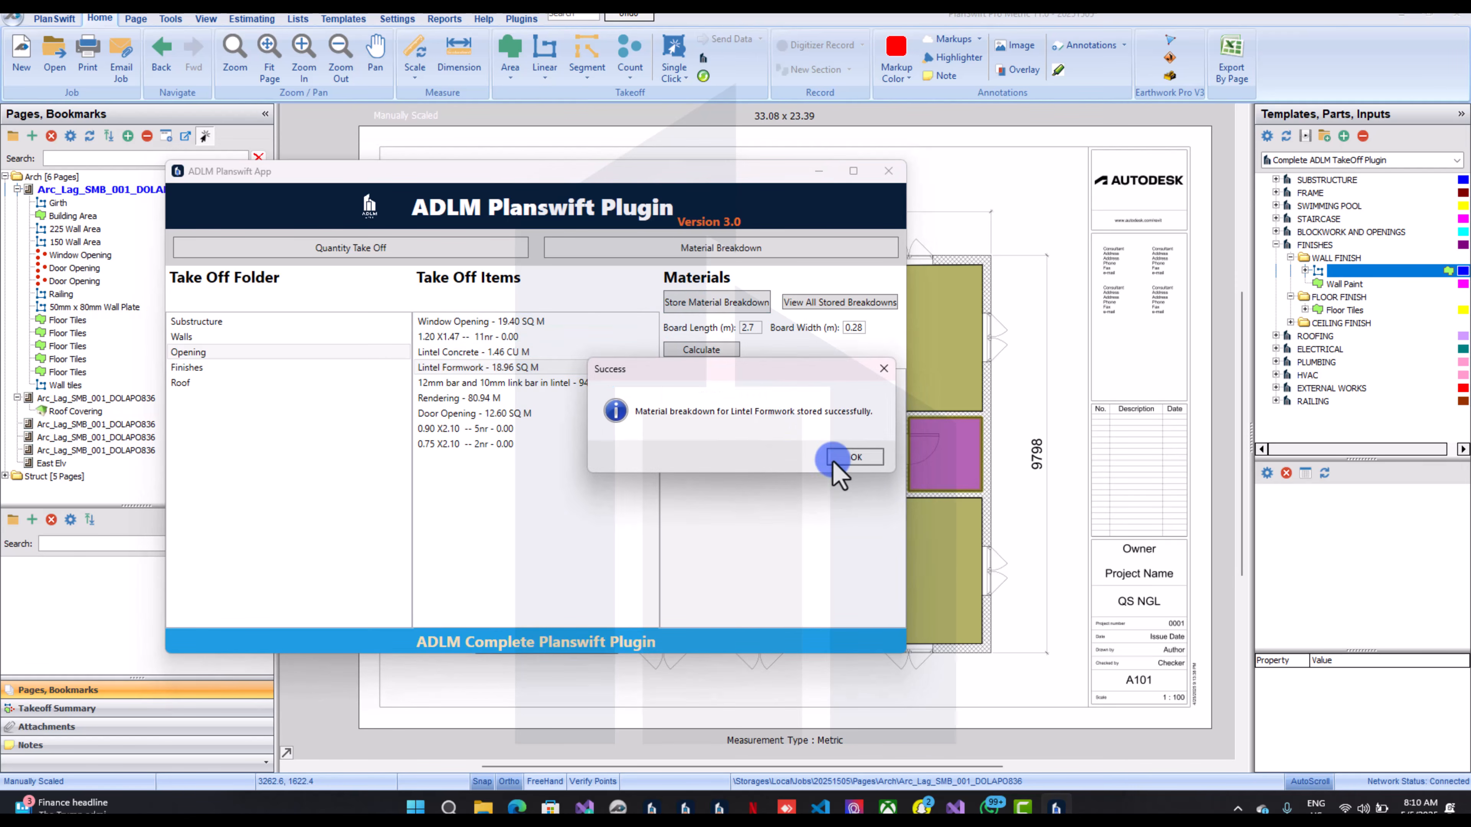
Calculate and store the material breakdown for the 12mm bar and 10mm link bar in lintel with a 12 mm bar diameter
left_click(834, 460)
left_click(480, 383)
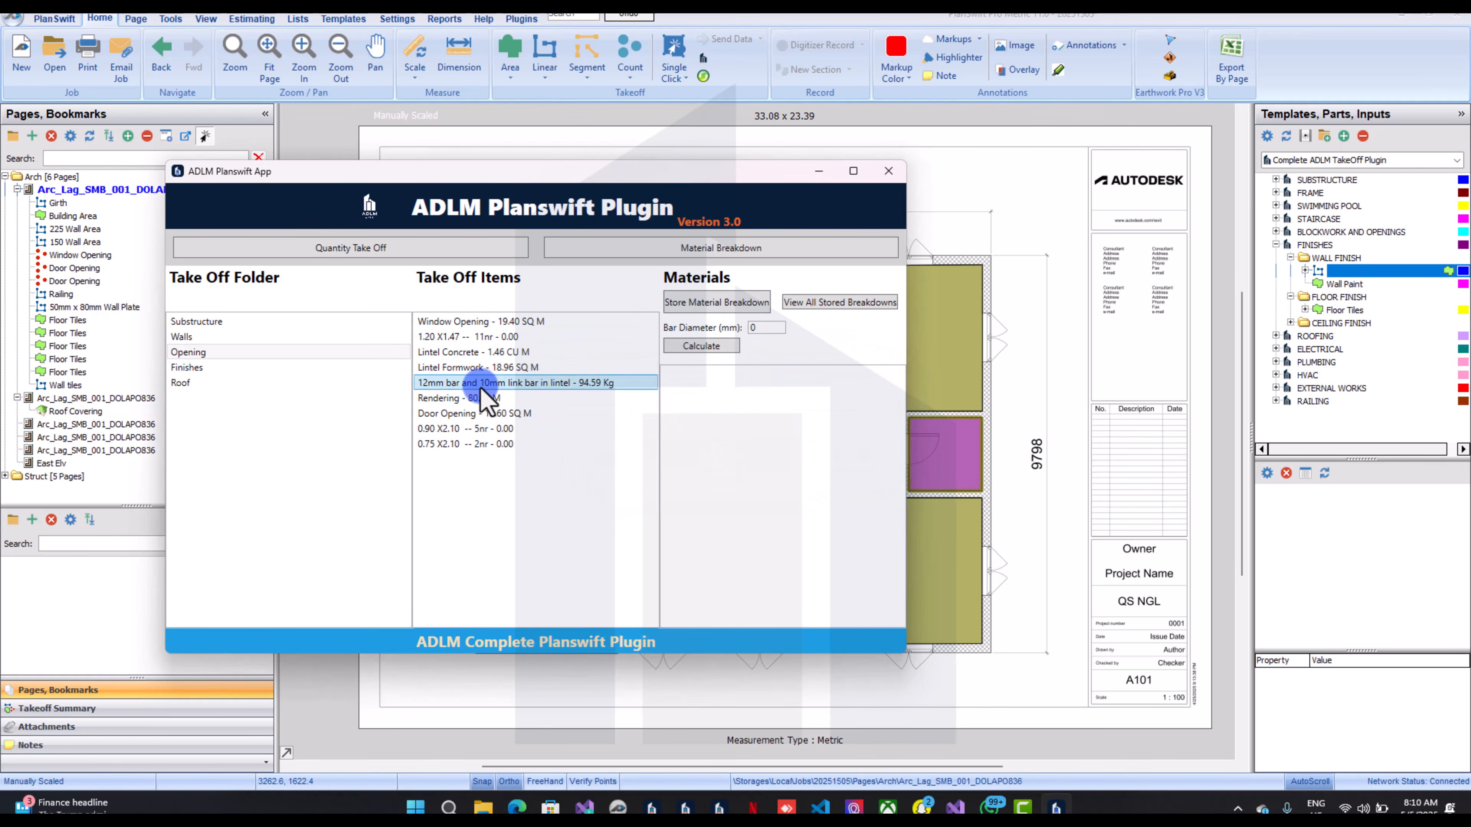
left_click(767, 328)
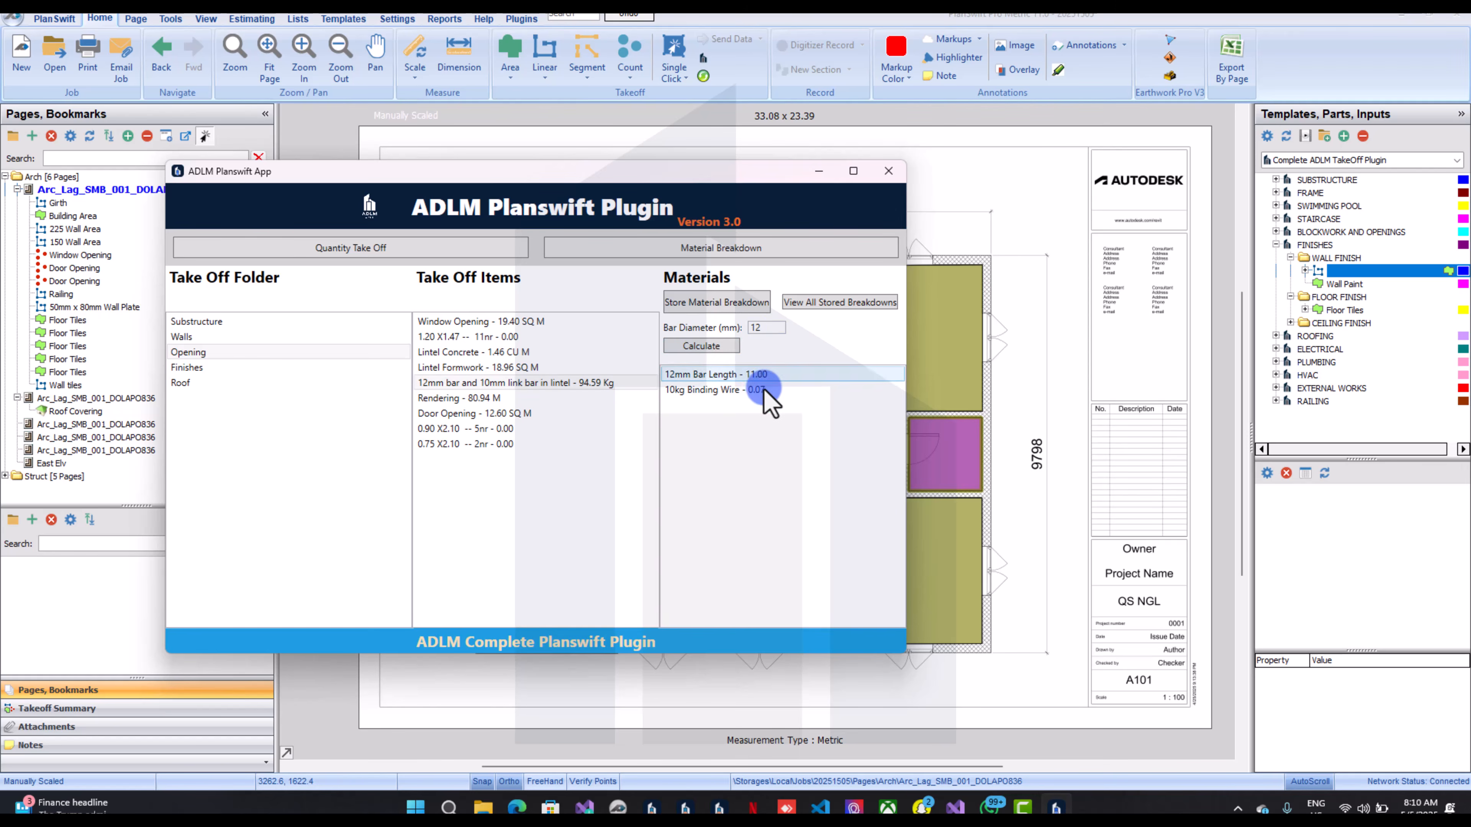
left_click(718, 390)
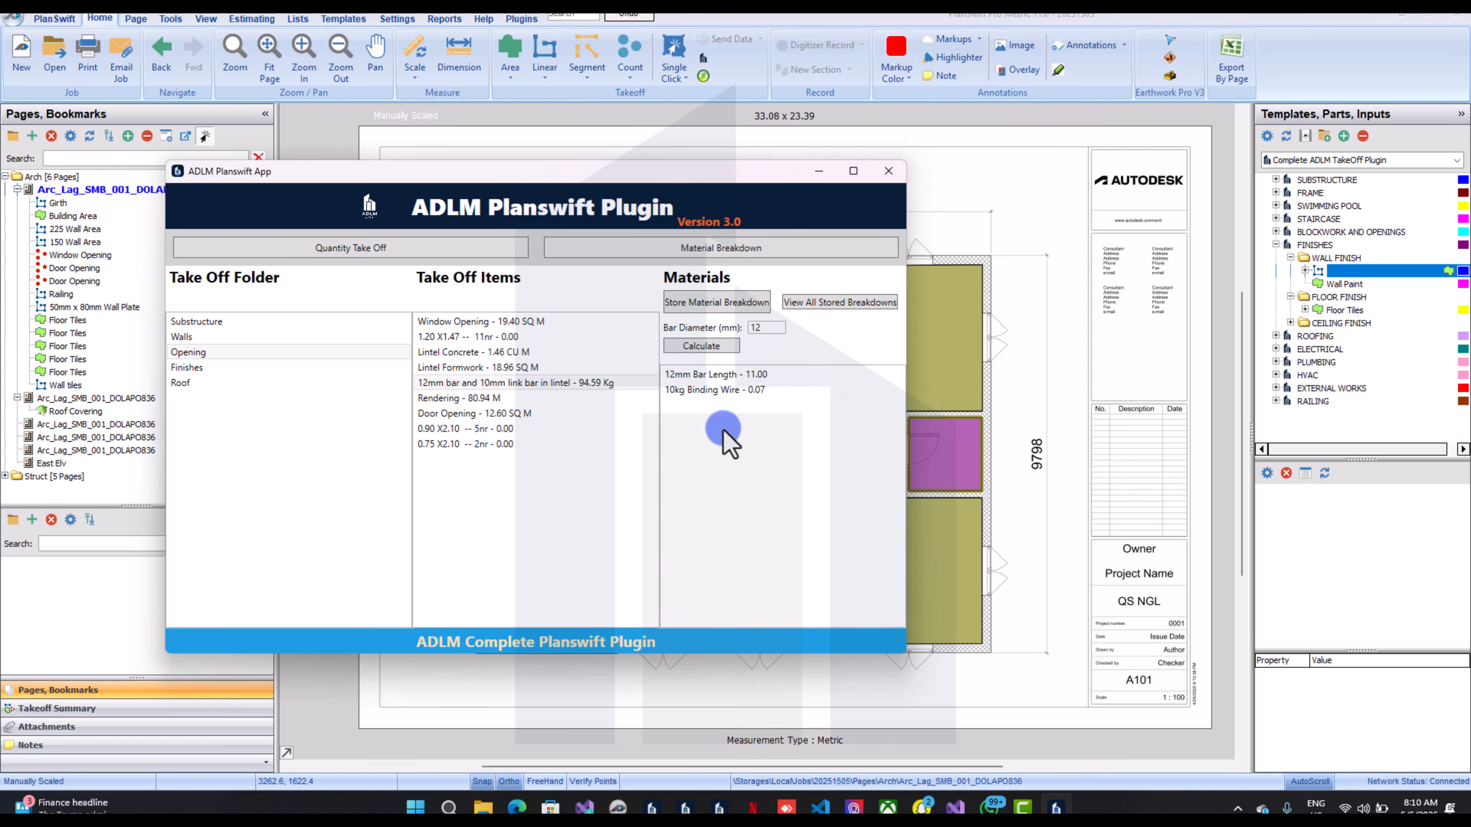
left_click(761, 303)
left_click(857, 455)
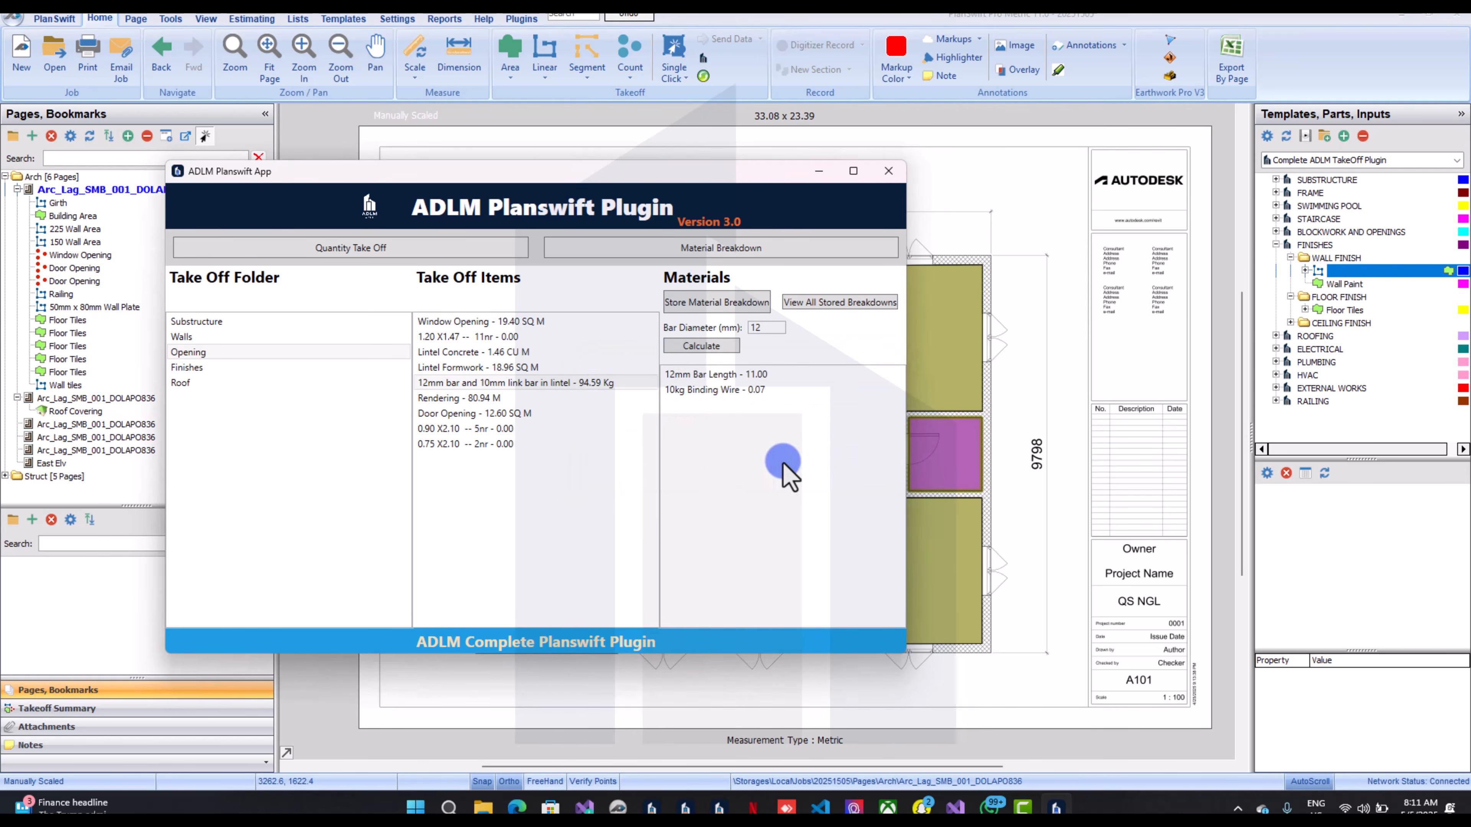
Store the material breakdown for the Rendering item in the Opening folder
left_click(516, 398)
left_click(761, 303)
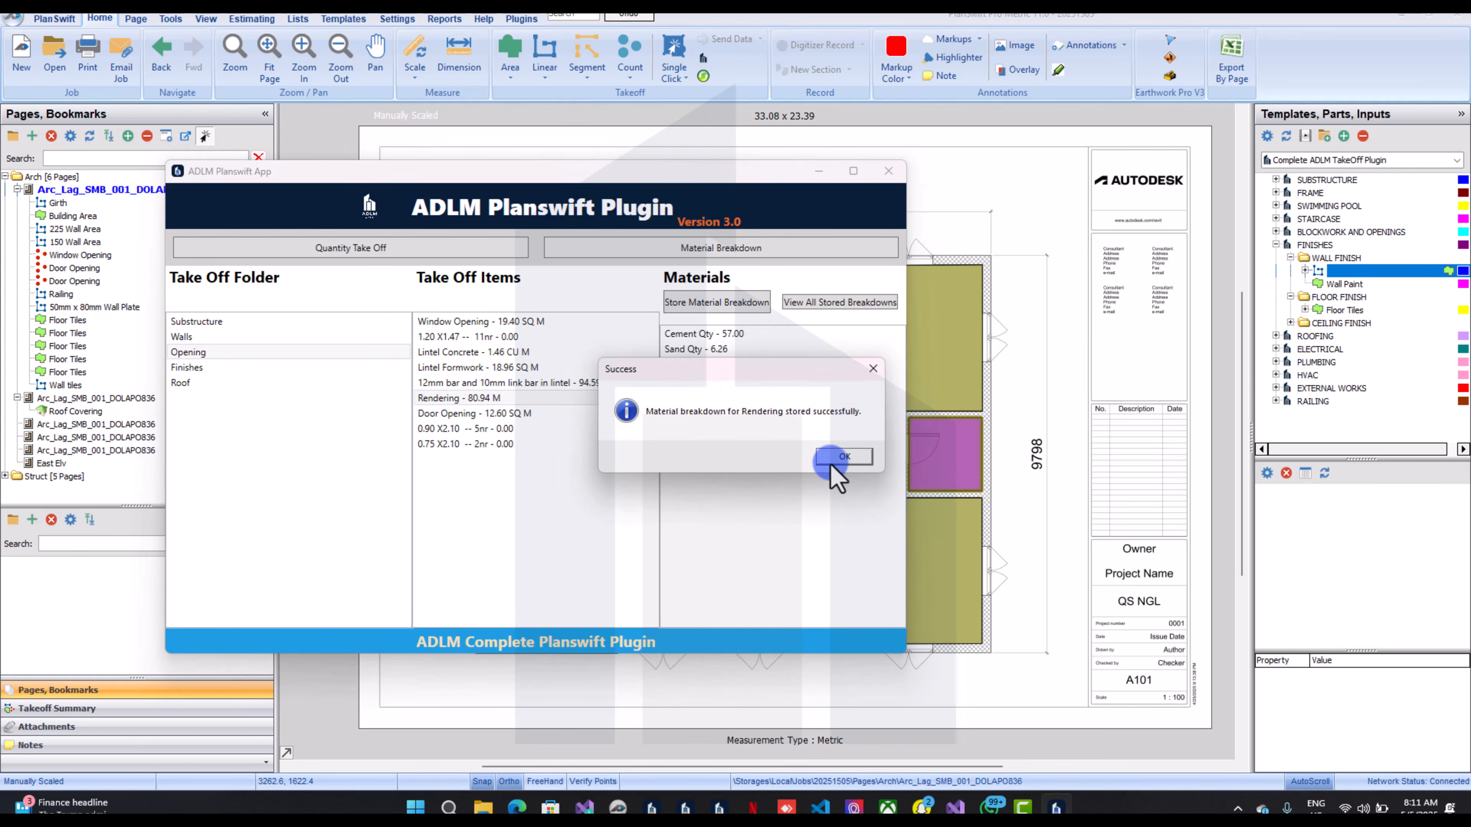
left_click(837, 459)
Check the Railing item in the Finishes folder and store the material breakdown for Floor Tiles
left_click(394, 367)
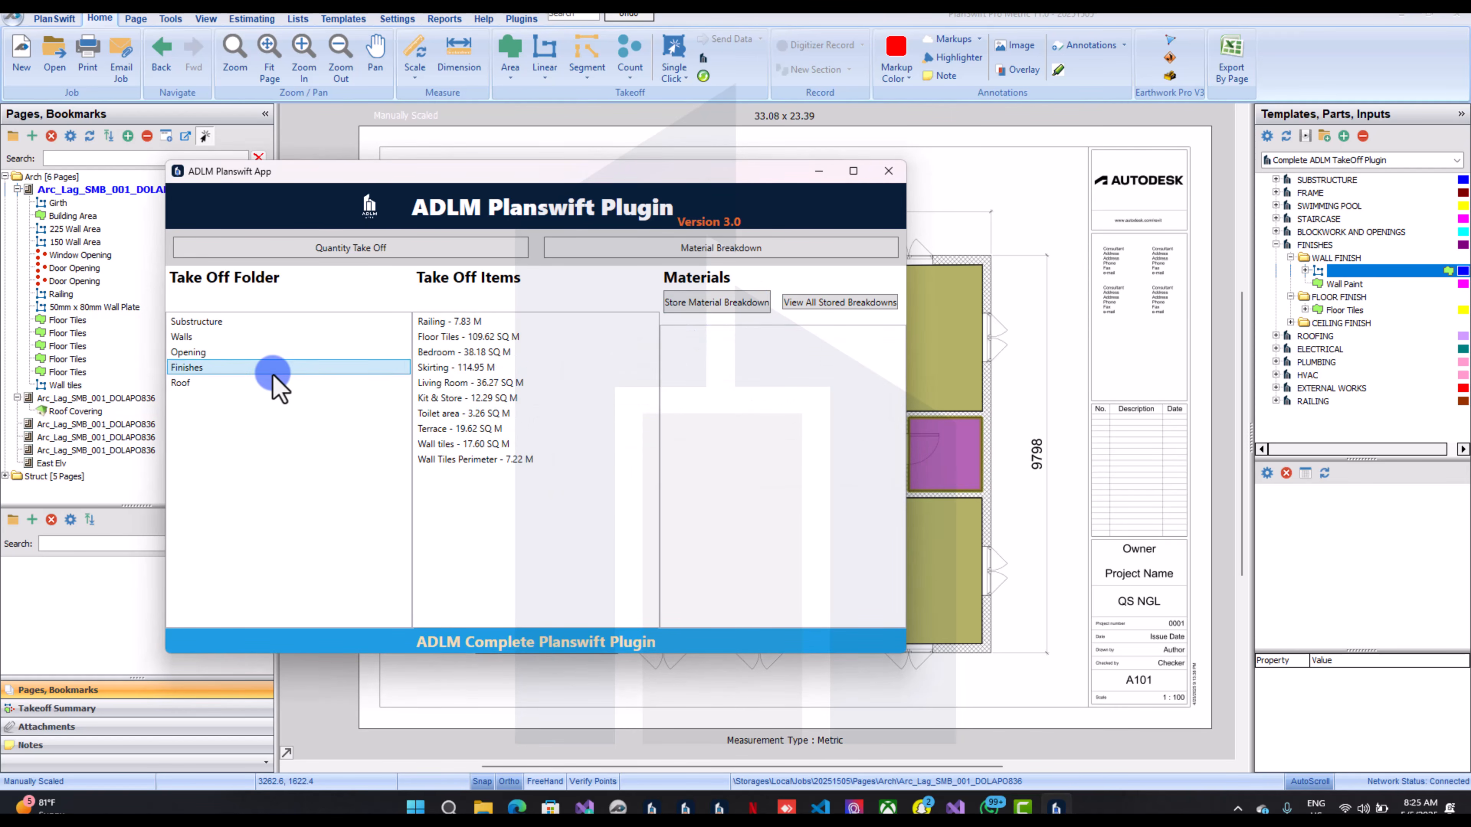
left_click(463, 321)
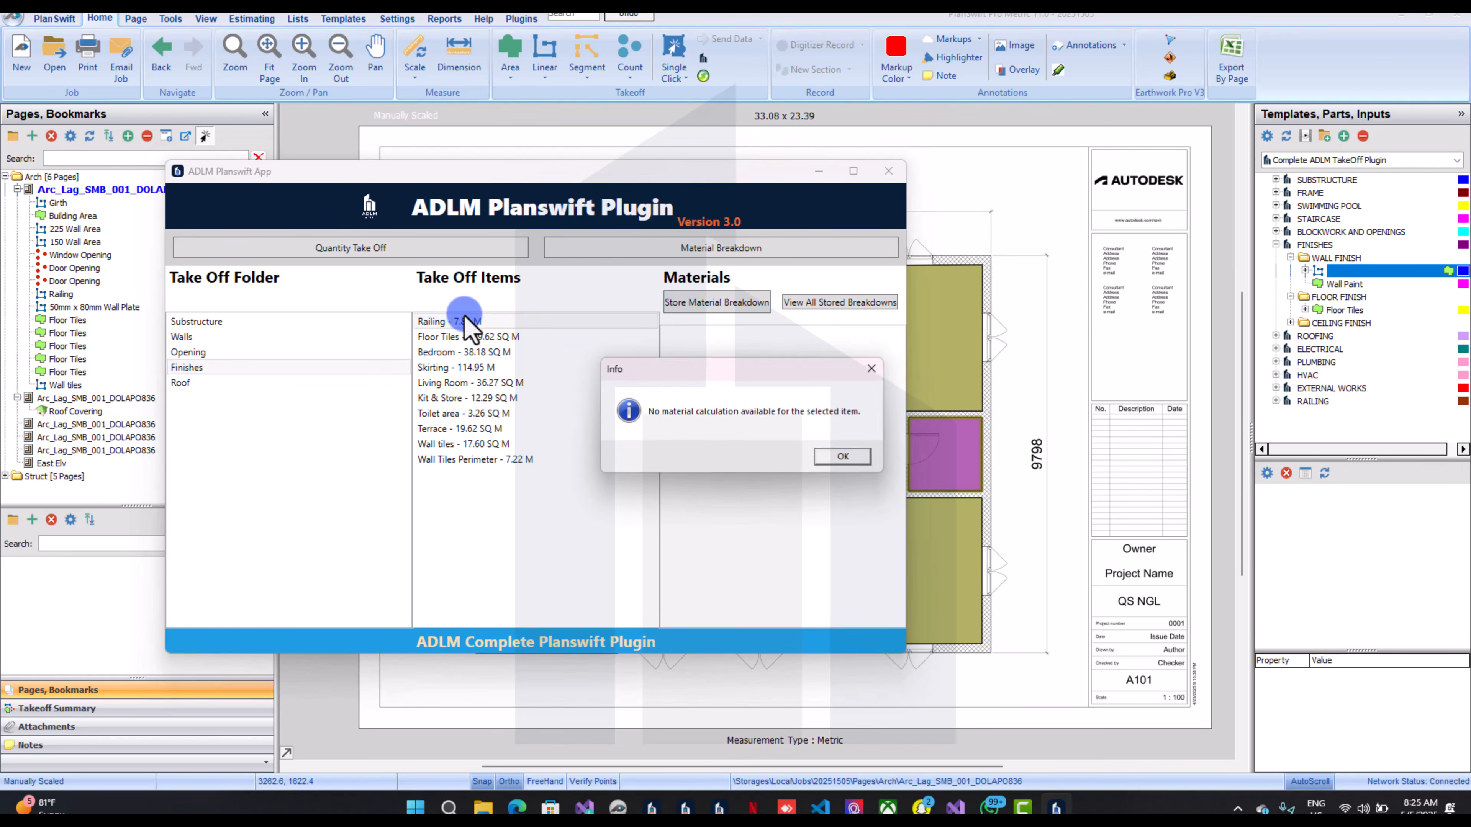
left_click(843, 457)
left_click(495, 333)
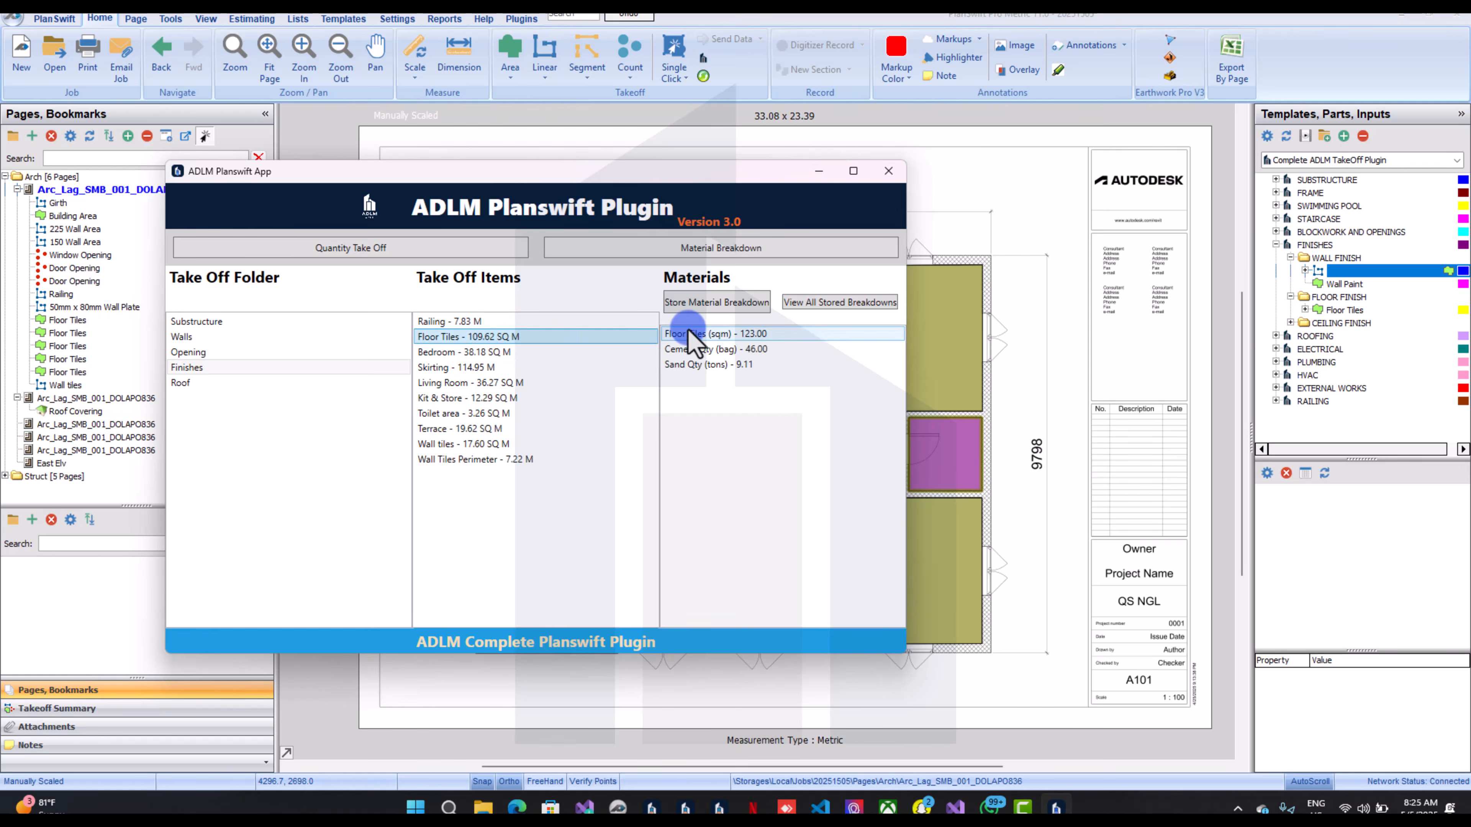
left_click(714, 311)
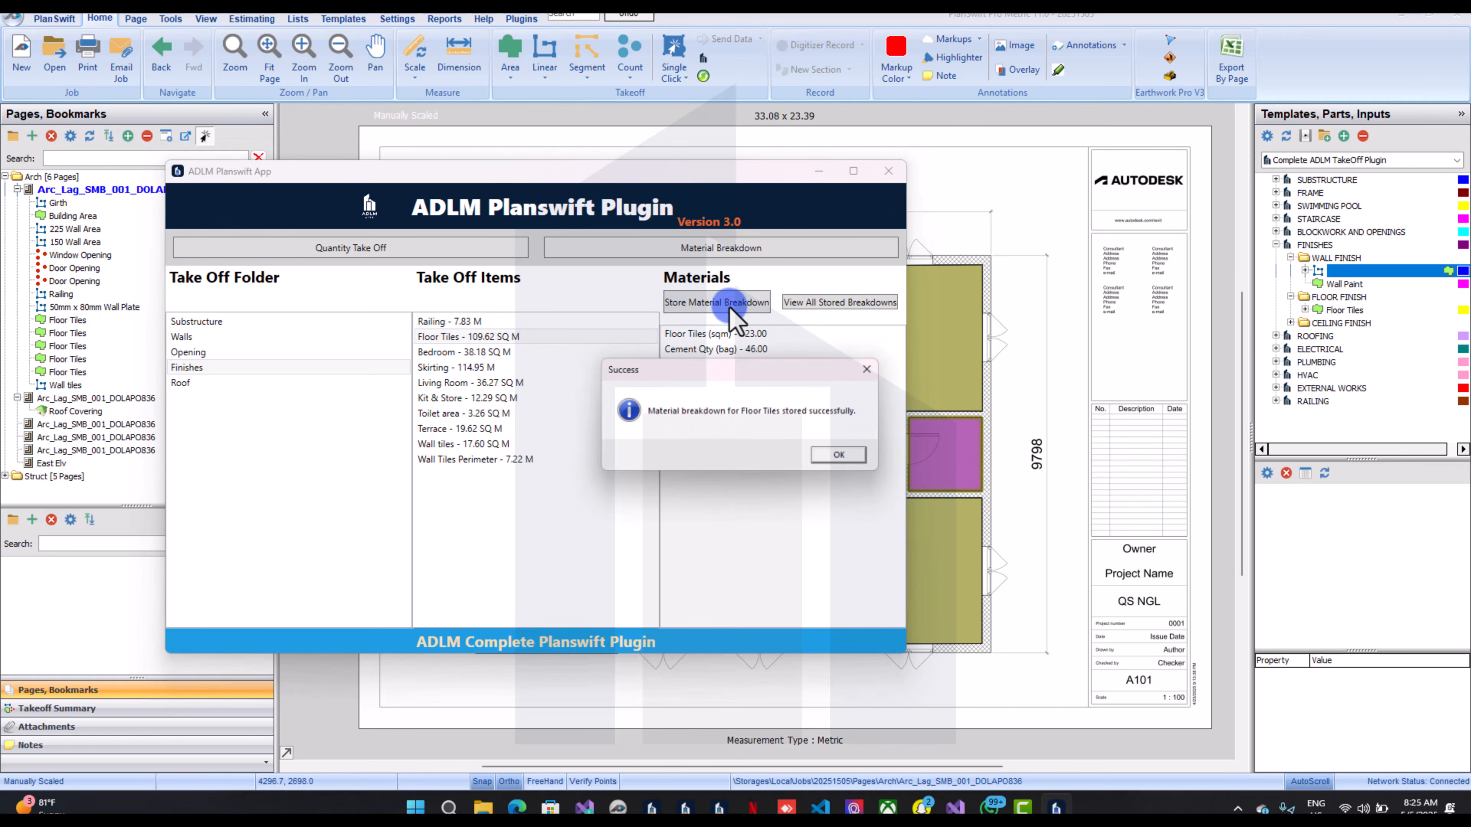
left_click(822, 457)
Check the material breakdowns of the Bedroom and Floor Tiles items in the Finishes folder
left_click(555, 351)
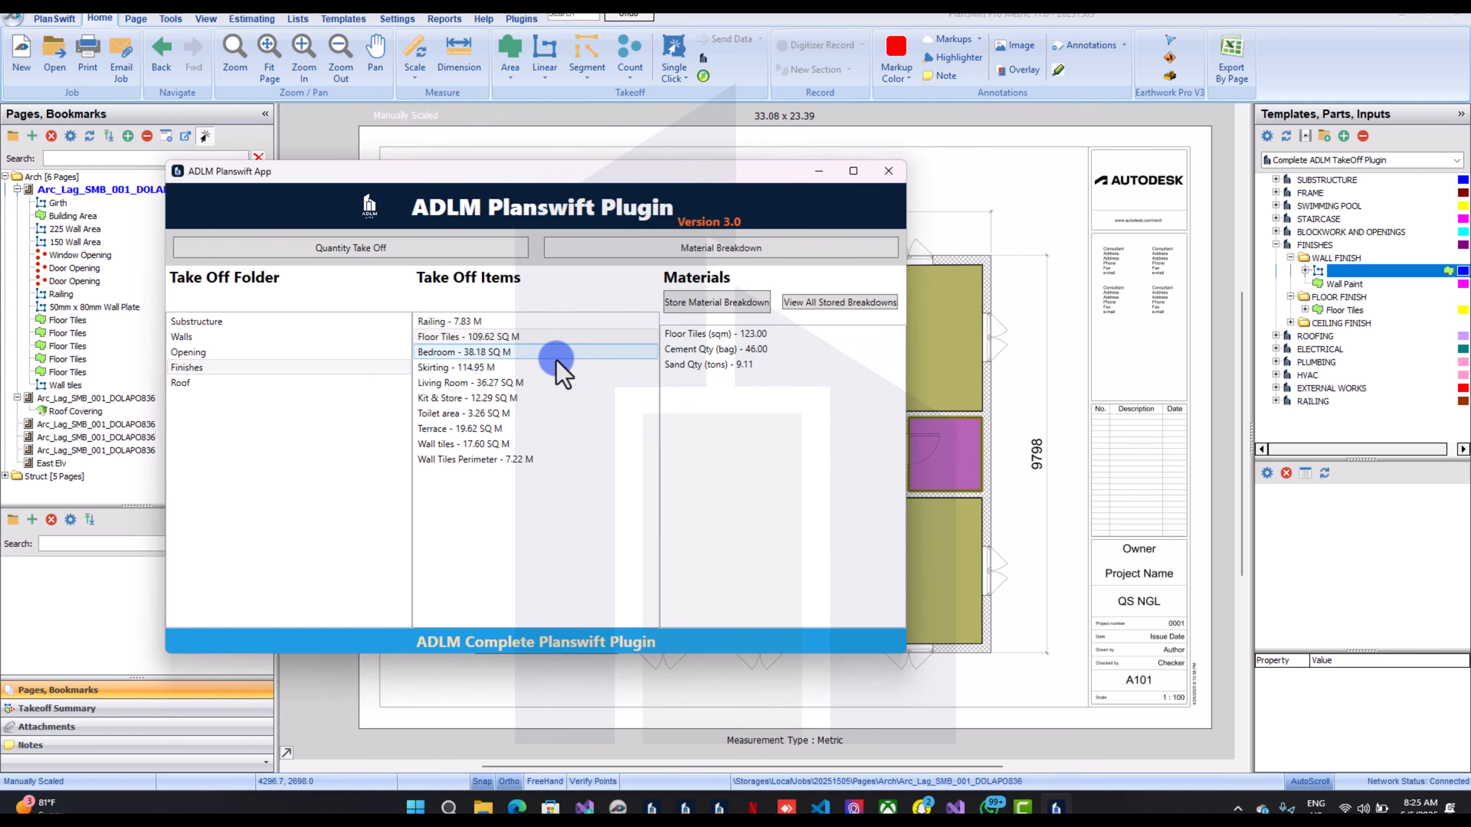
left_click(845, 455)
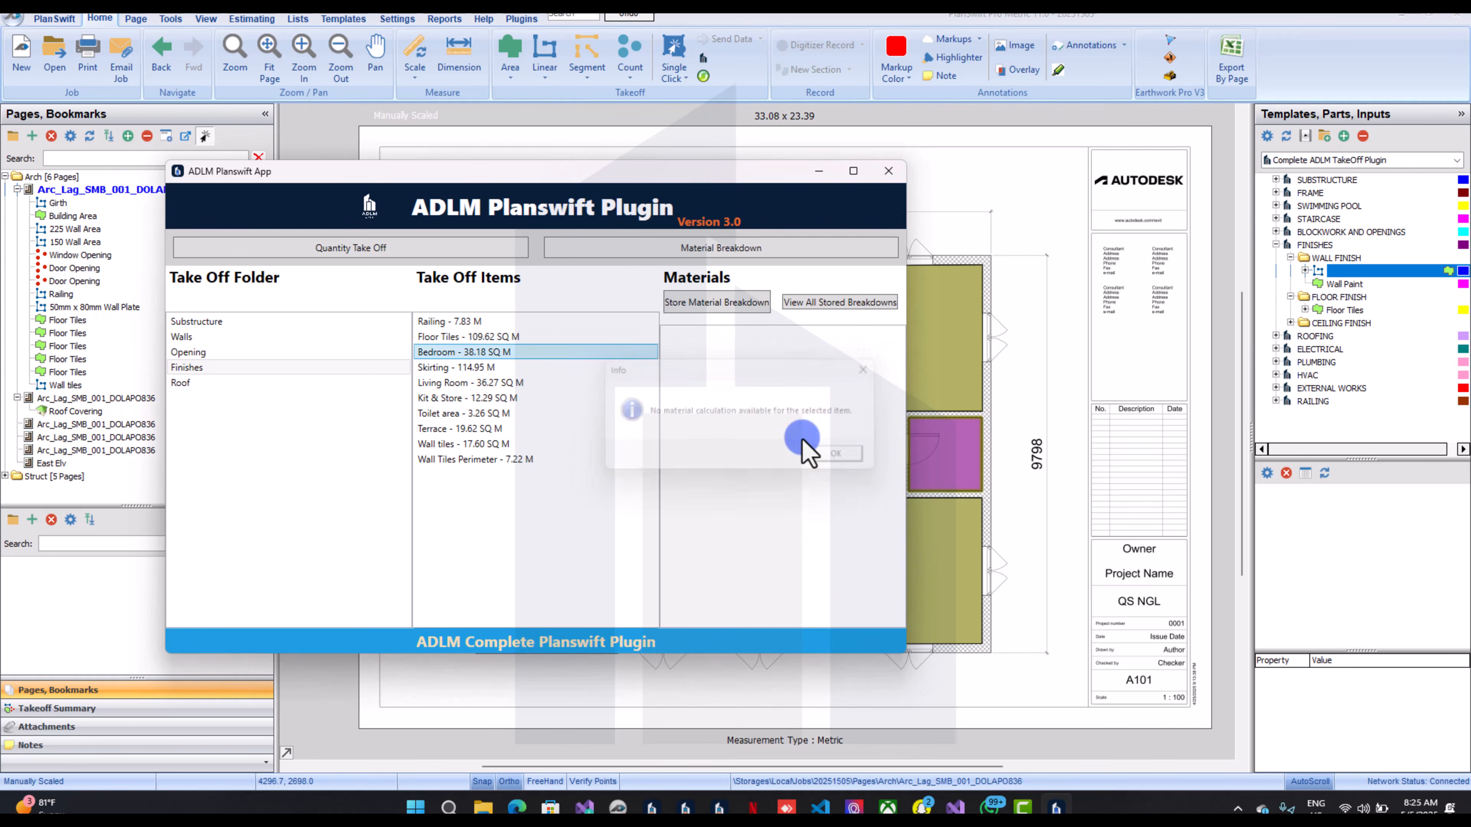
left_click(507, 339)
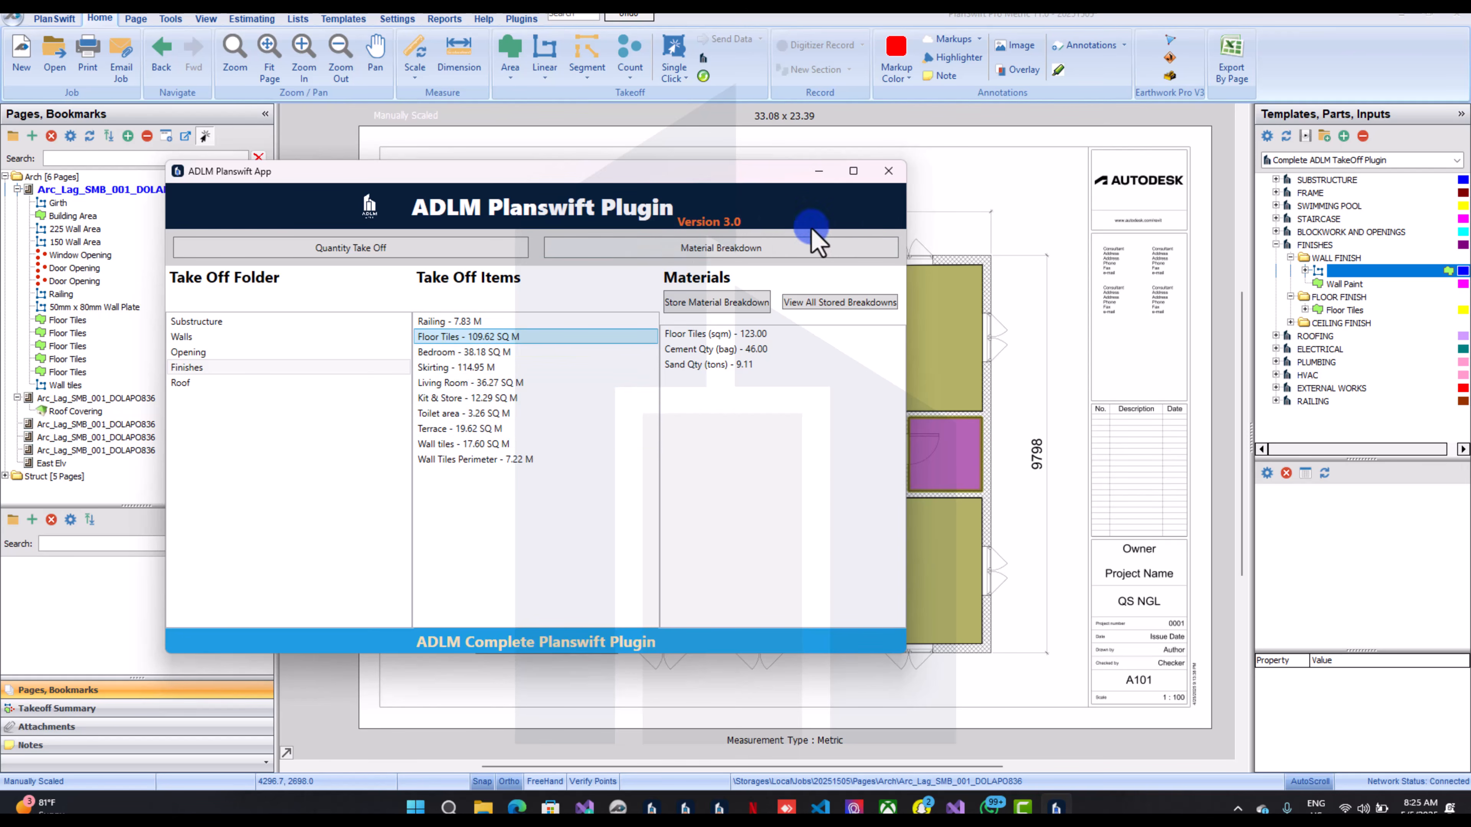
Close the plugin window and set the bedroom floor tile take-off's Finish Name to Bedroom Tiles
left_click(887, 172)
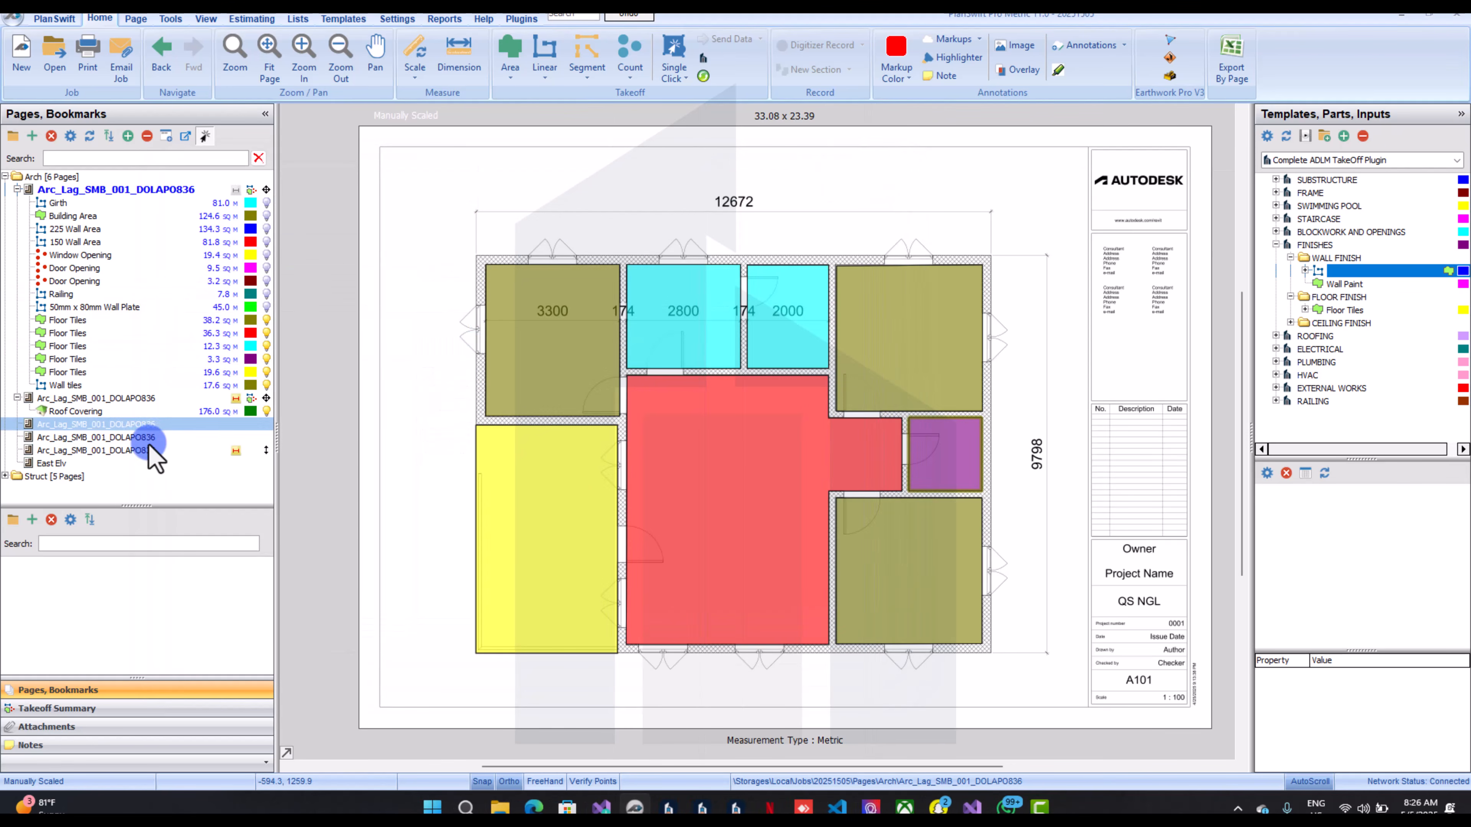
left_click(136, 333)
double_click(133, 325)
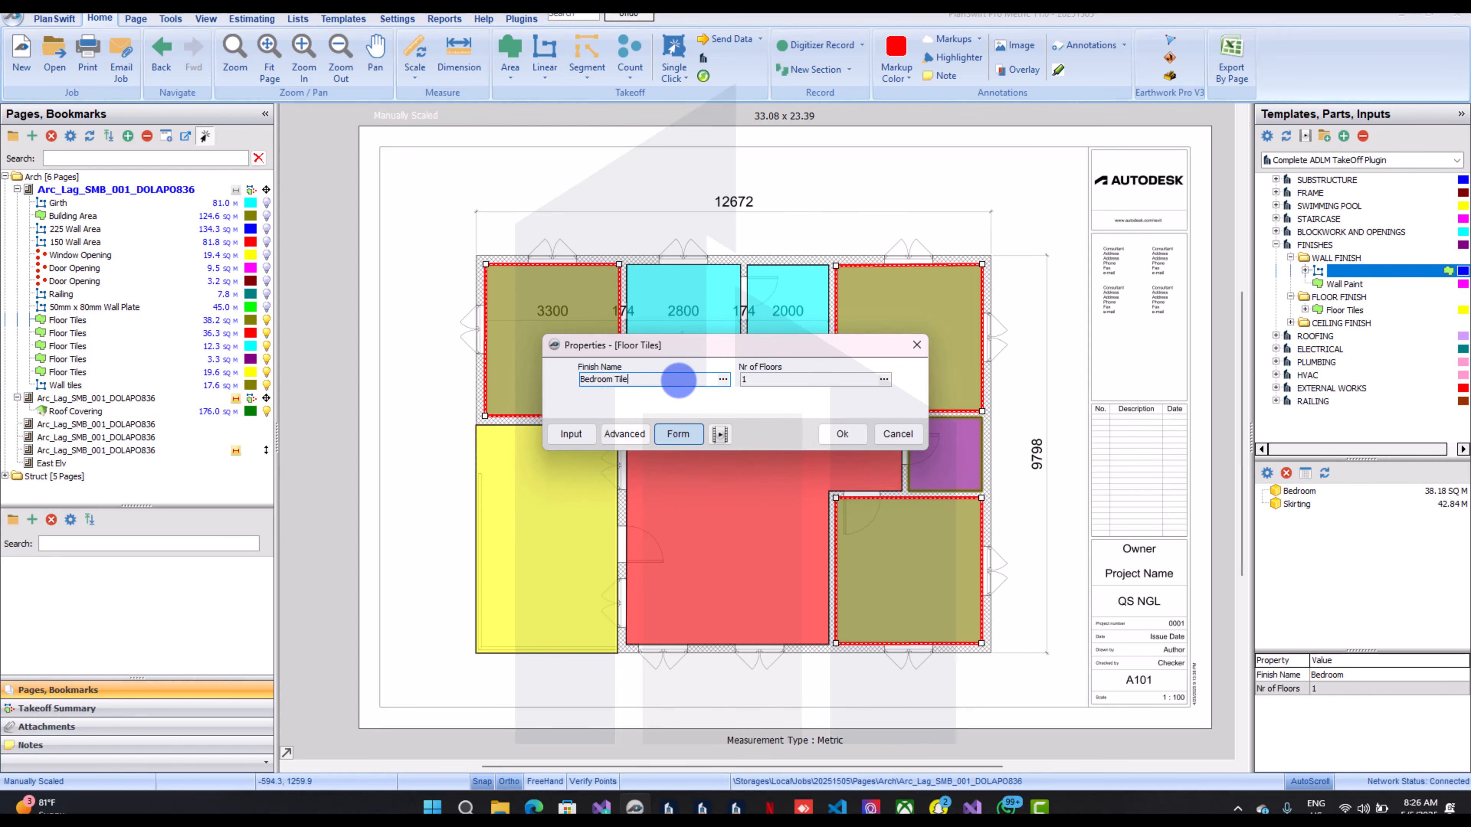
left_click(834, 434)
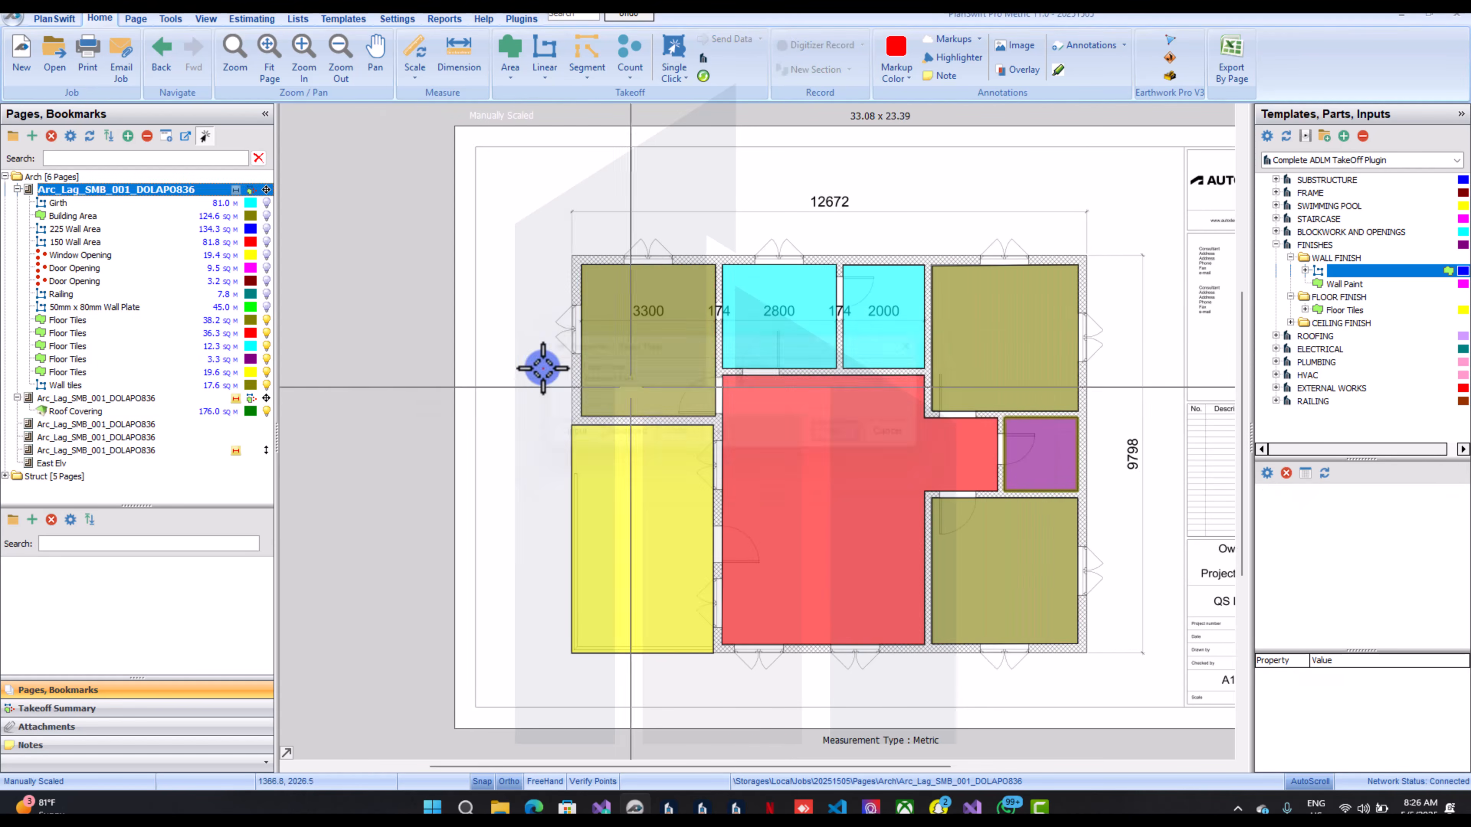
Set the Finish Names of the living room and kitchen floor tile take-offs to Living Room Tiles and Kit & Store Tiles
double_click(101, 333)
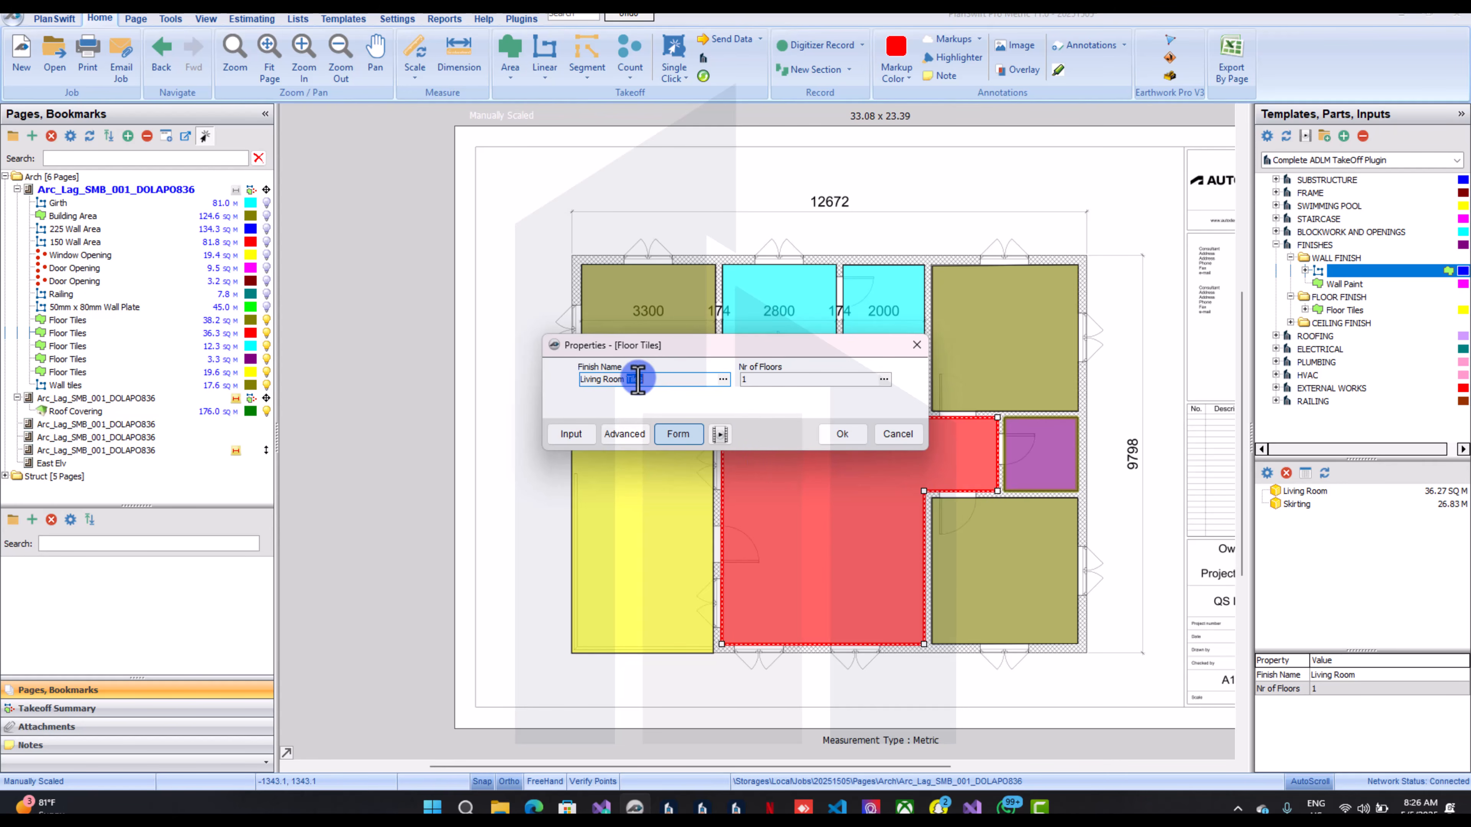
left_click(839, 435)
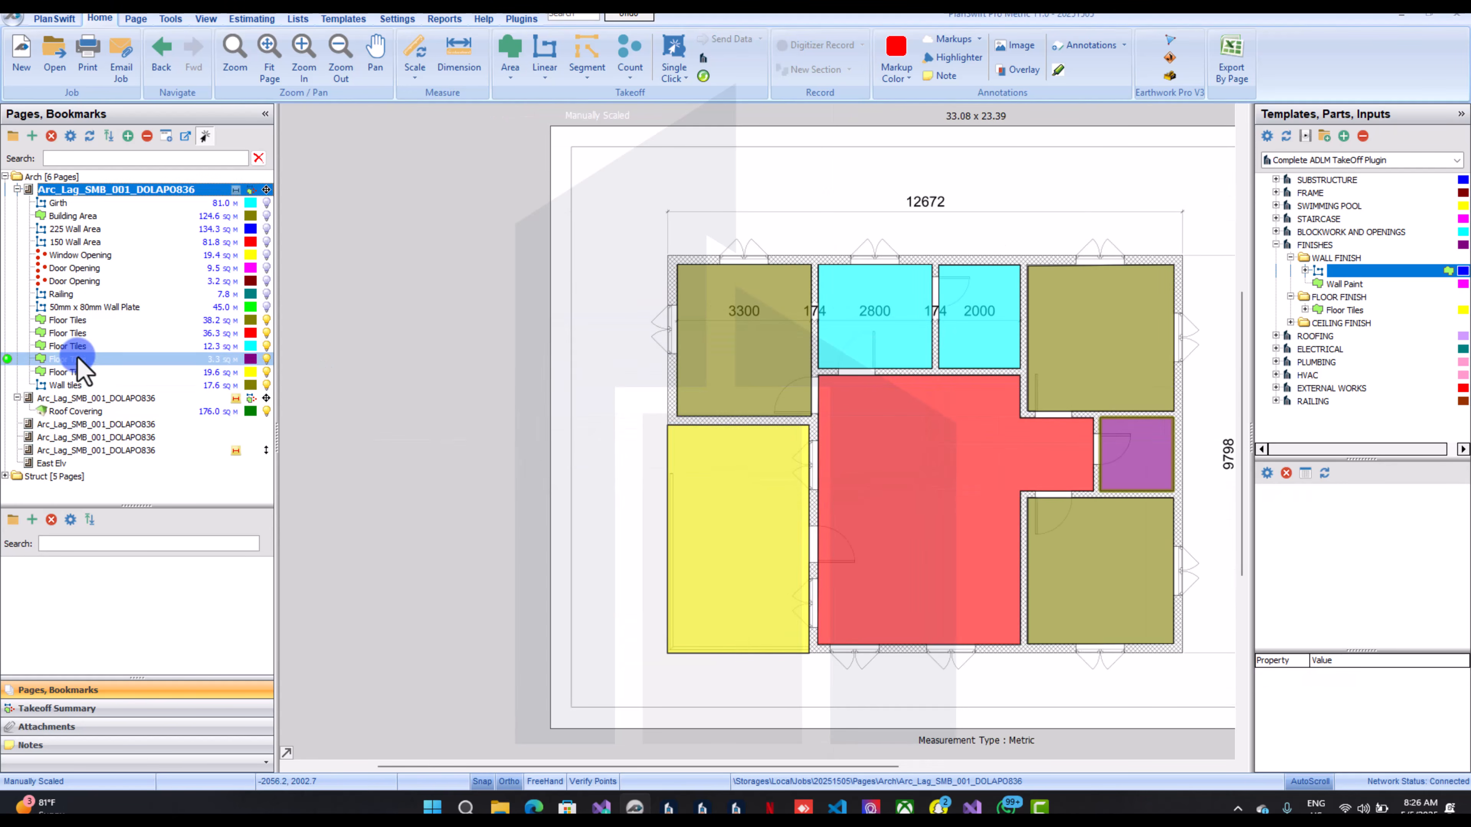
left_click(76, 346)
double_click(76, 345)
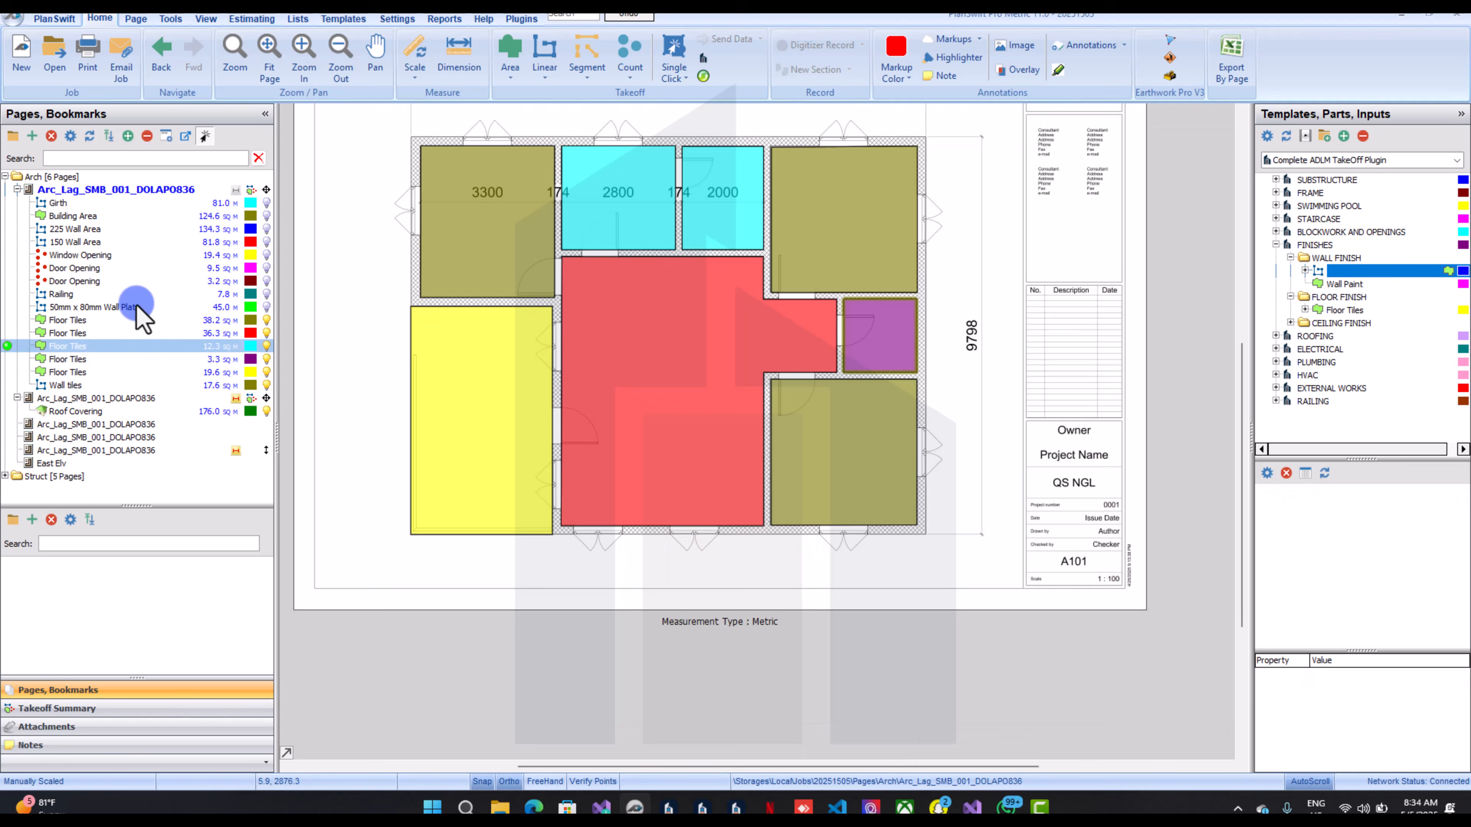
left_click(114, 359)
Reopen the ADLM plugin's Material Breakdown and display the materials for Bedroom Tiles in the Finishes folder
left_click(702, 59)
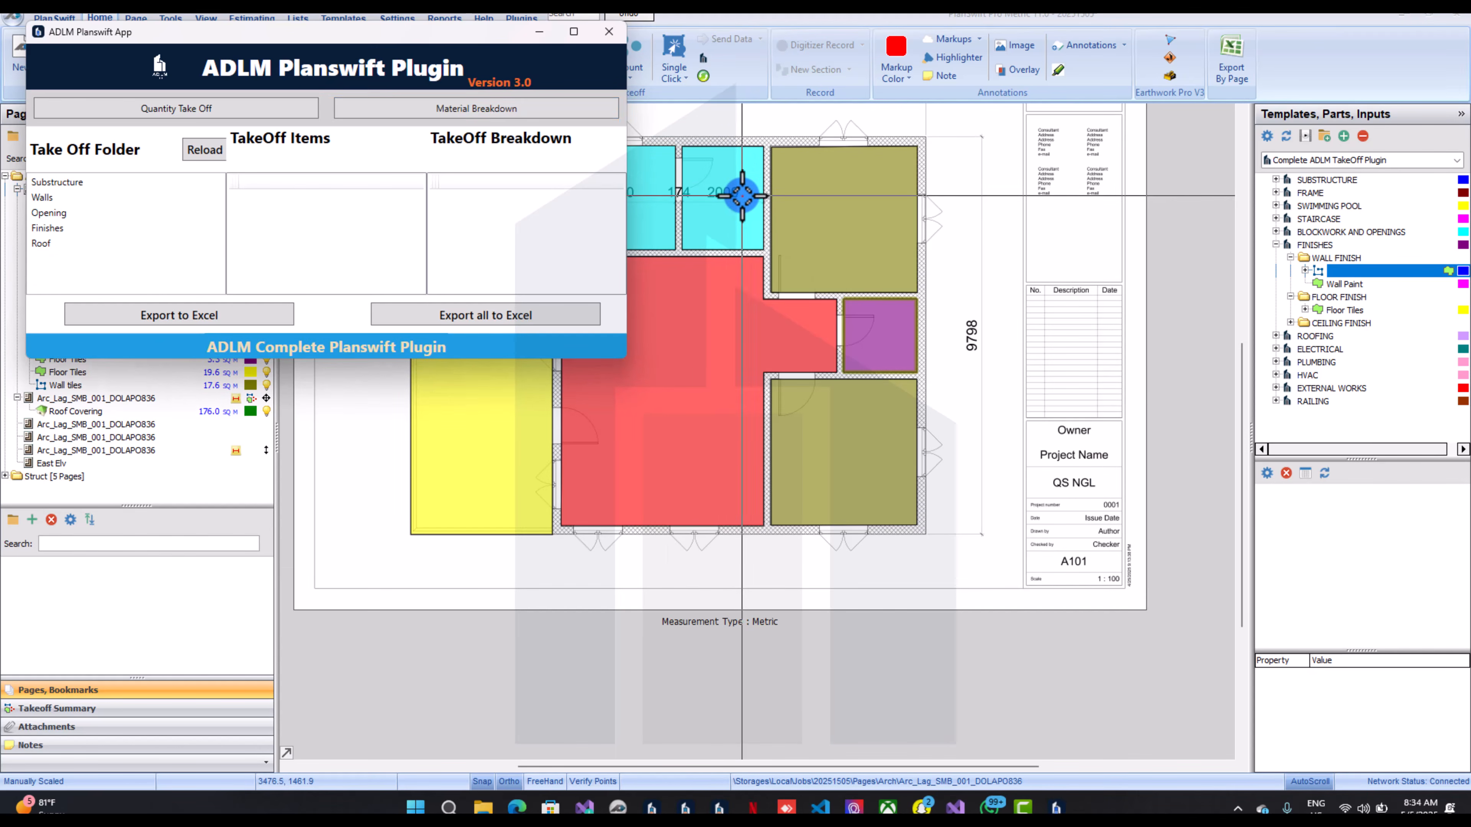
left_click(438, 109)
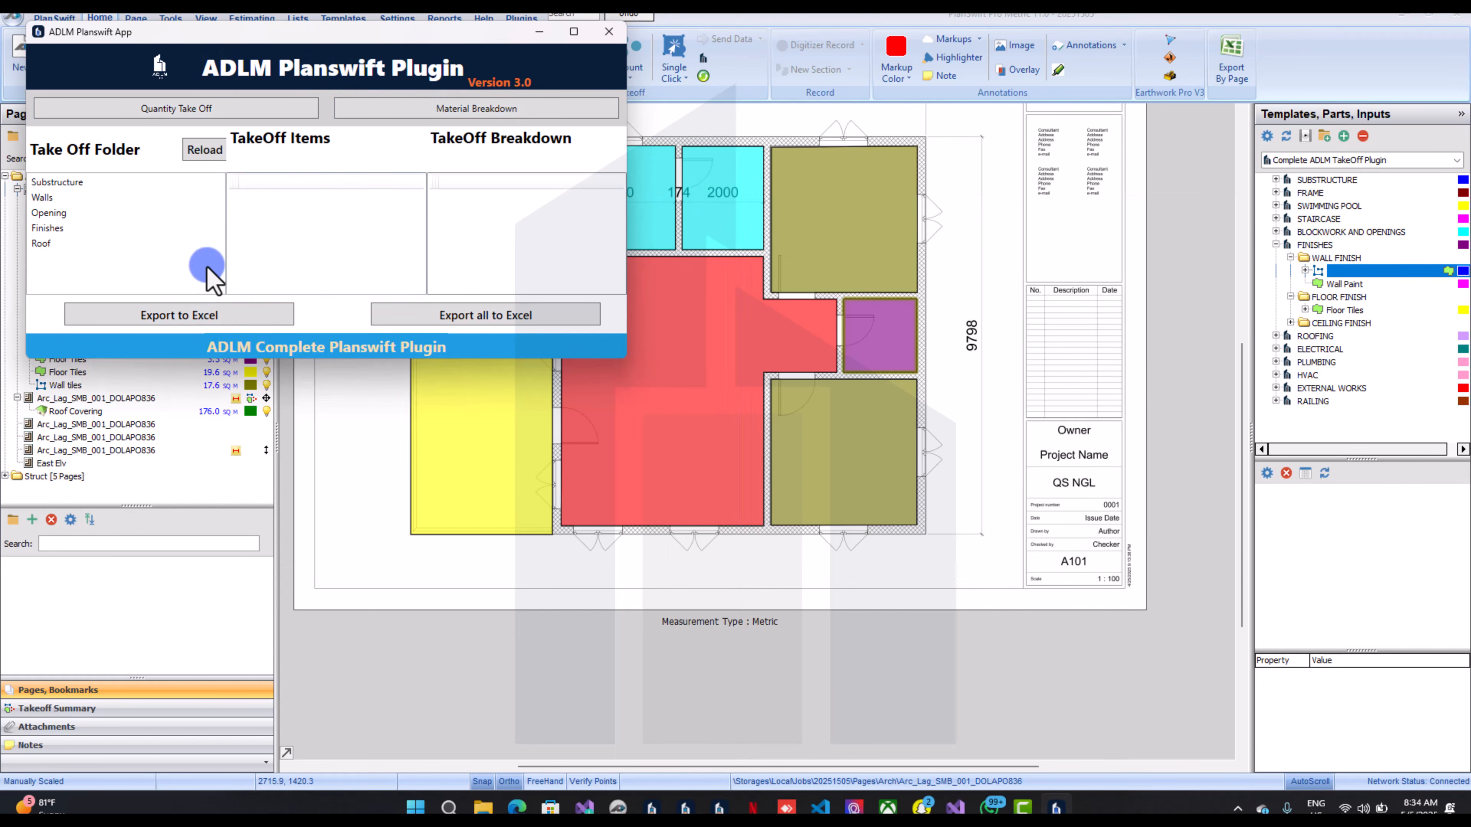
left_click(410, 109)
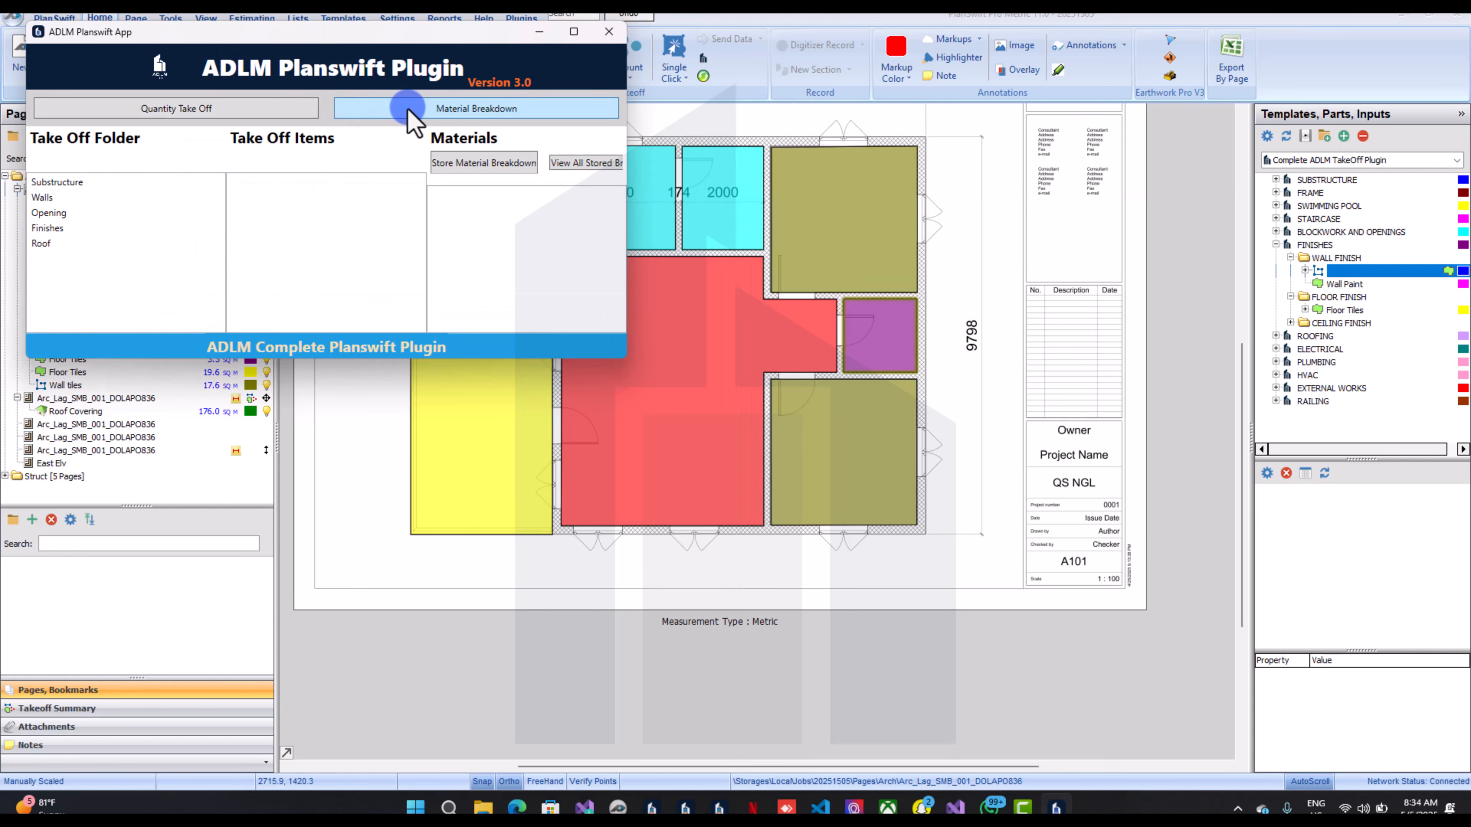
left_click(191, 229)
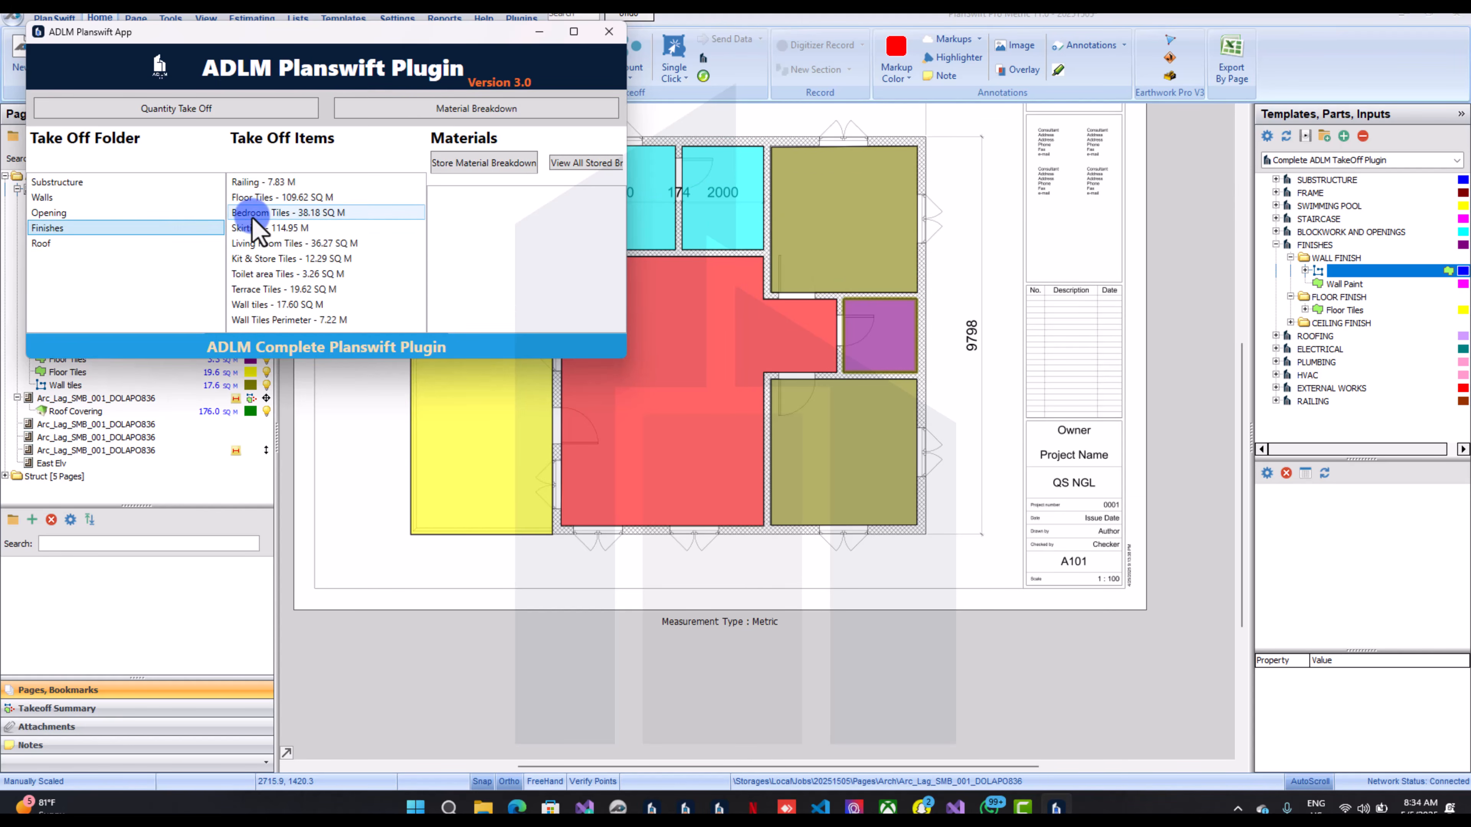
left_click(266, 212)
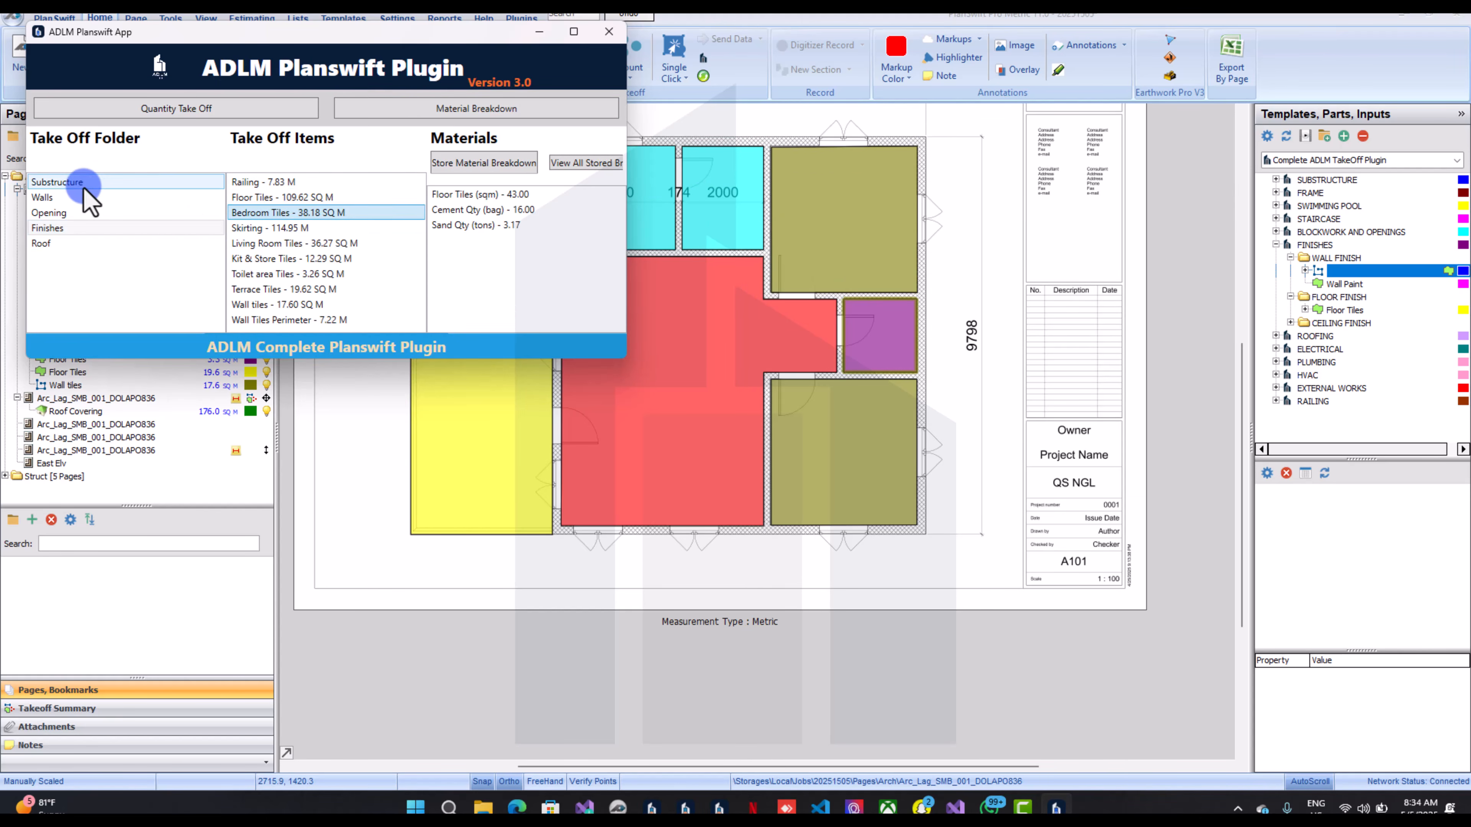
Enlarge the plugin window and store the material breakdown for 225 Wall Area in the Walls folder
left_click(99, 198)
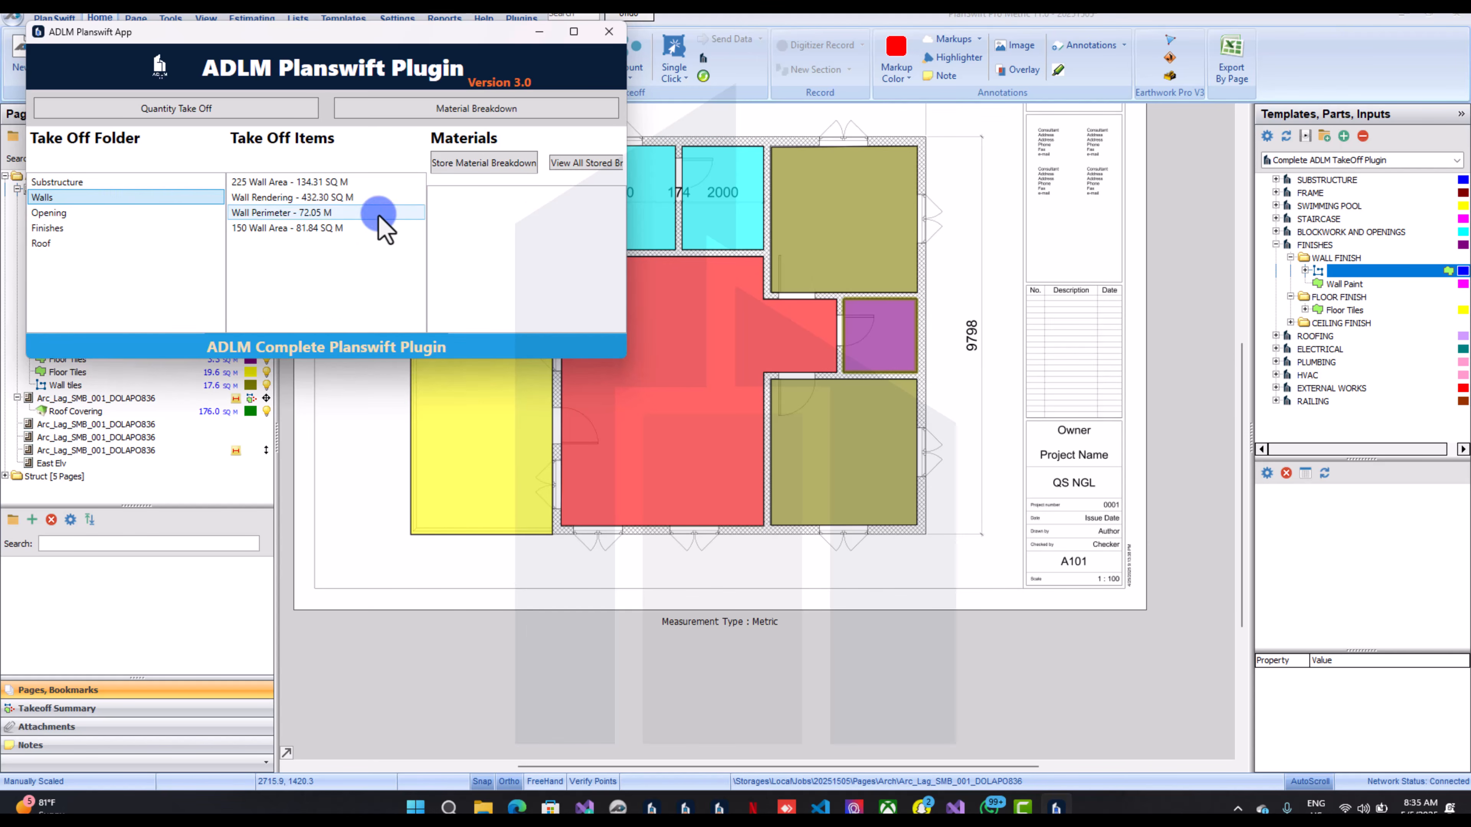
left_click(382, 185)
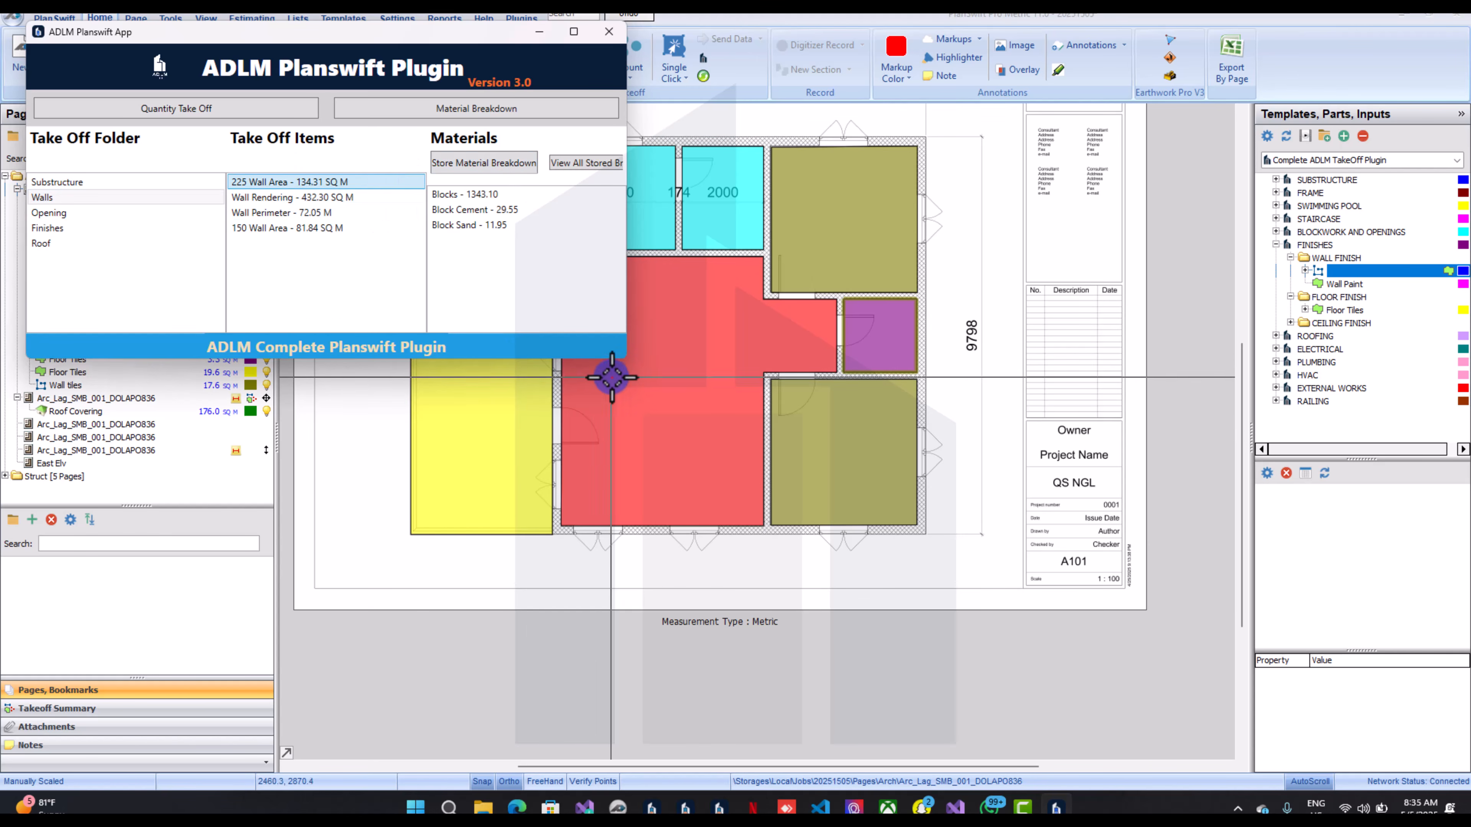
left_click_drag(625, 374, 679, 482)
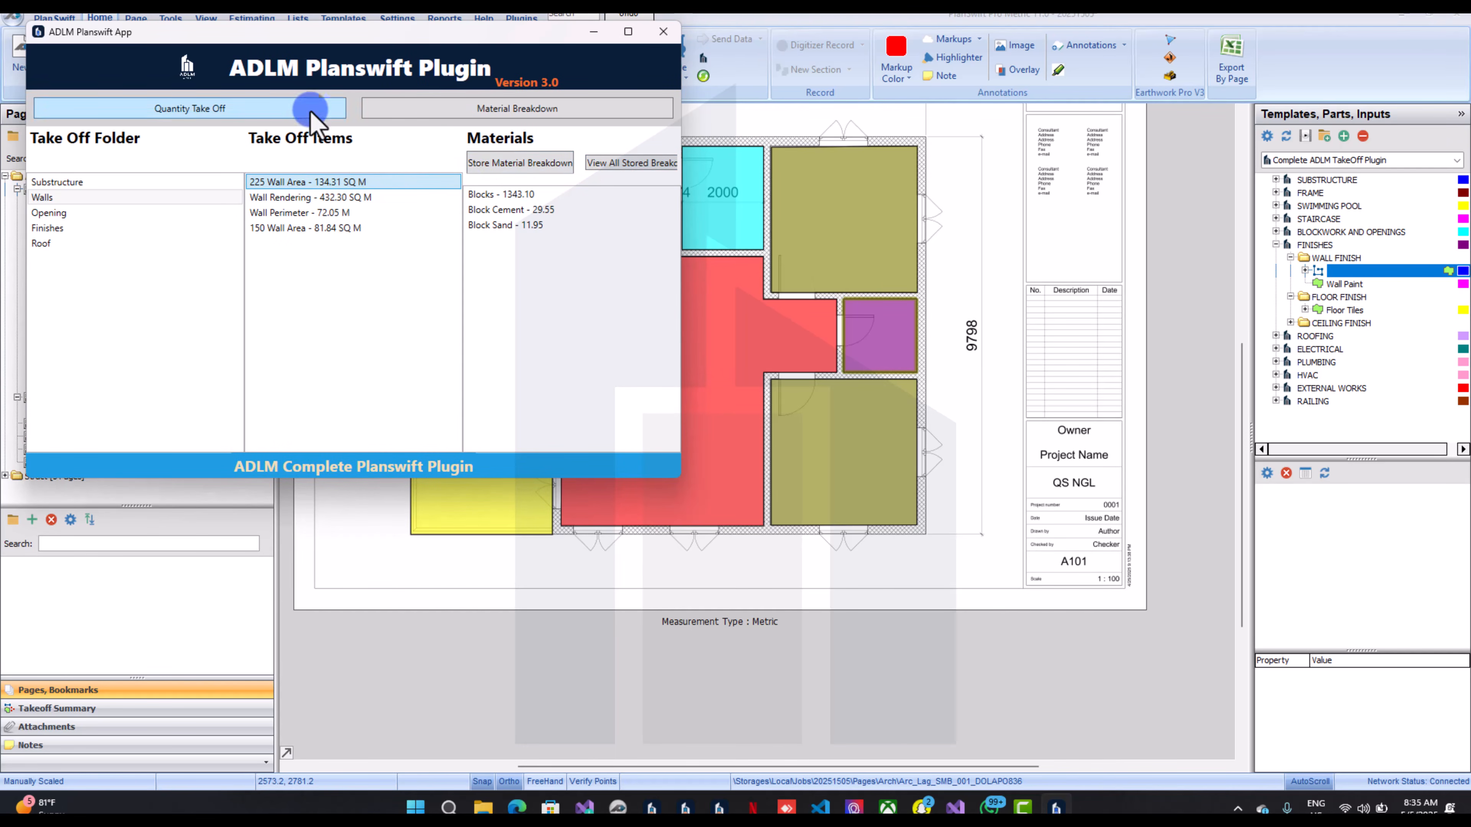
left_click(494, 164)
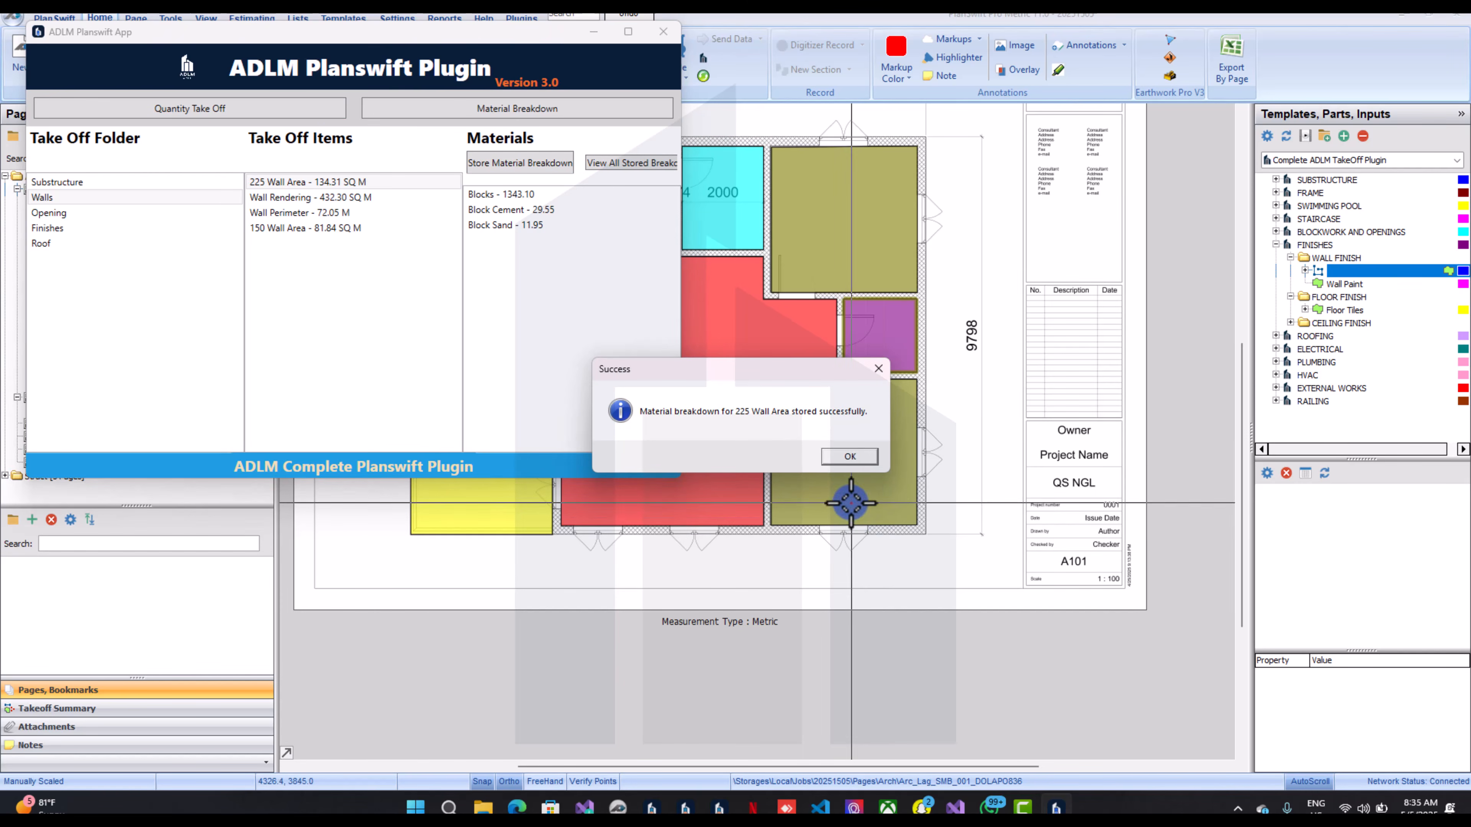
left_click(846, 459)
Store the material breakdown for Wall Rendering in the Walls folder
left_click(383, 199)
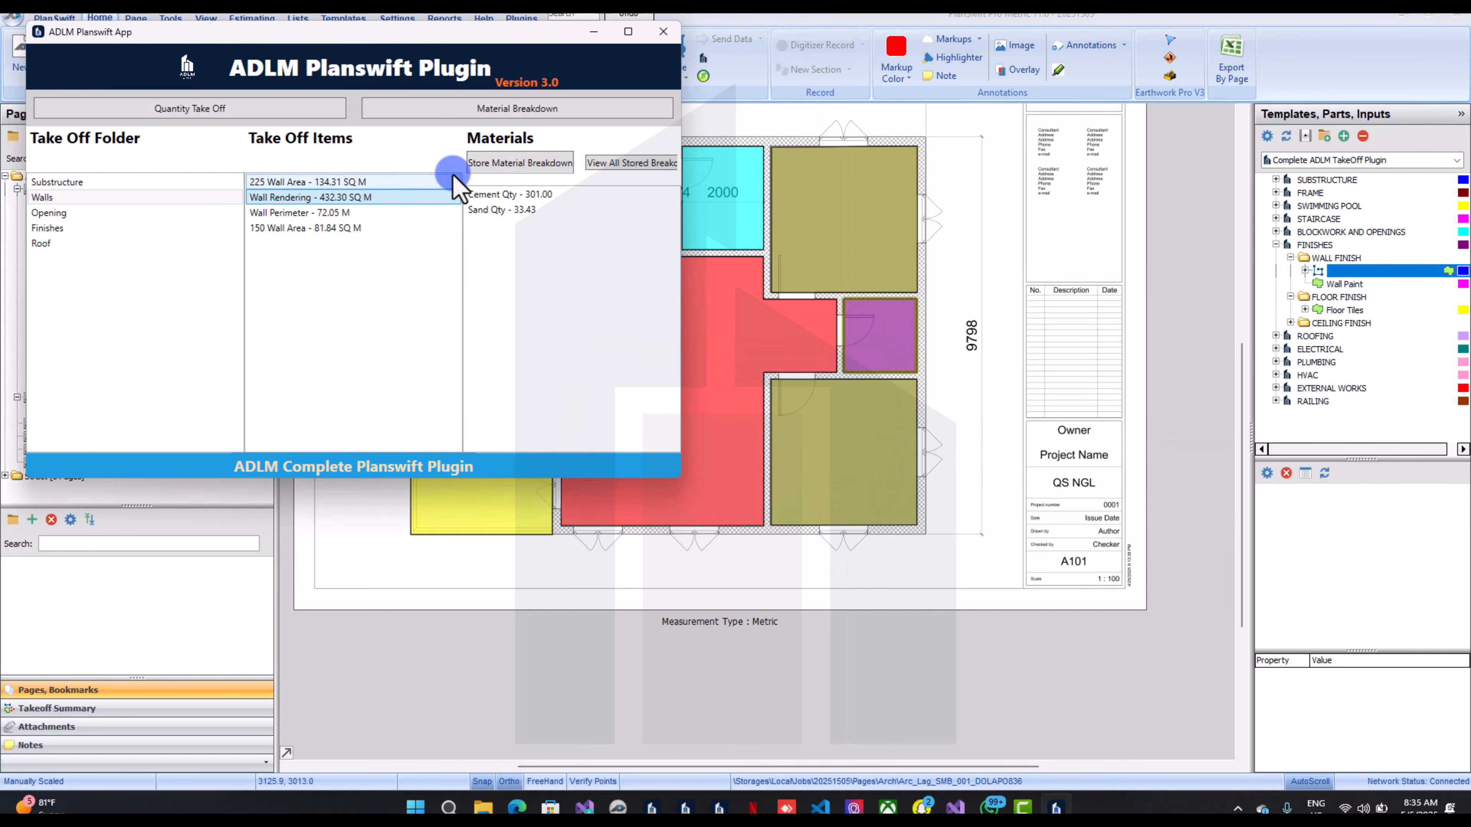
left_click(535, 168)
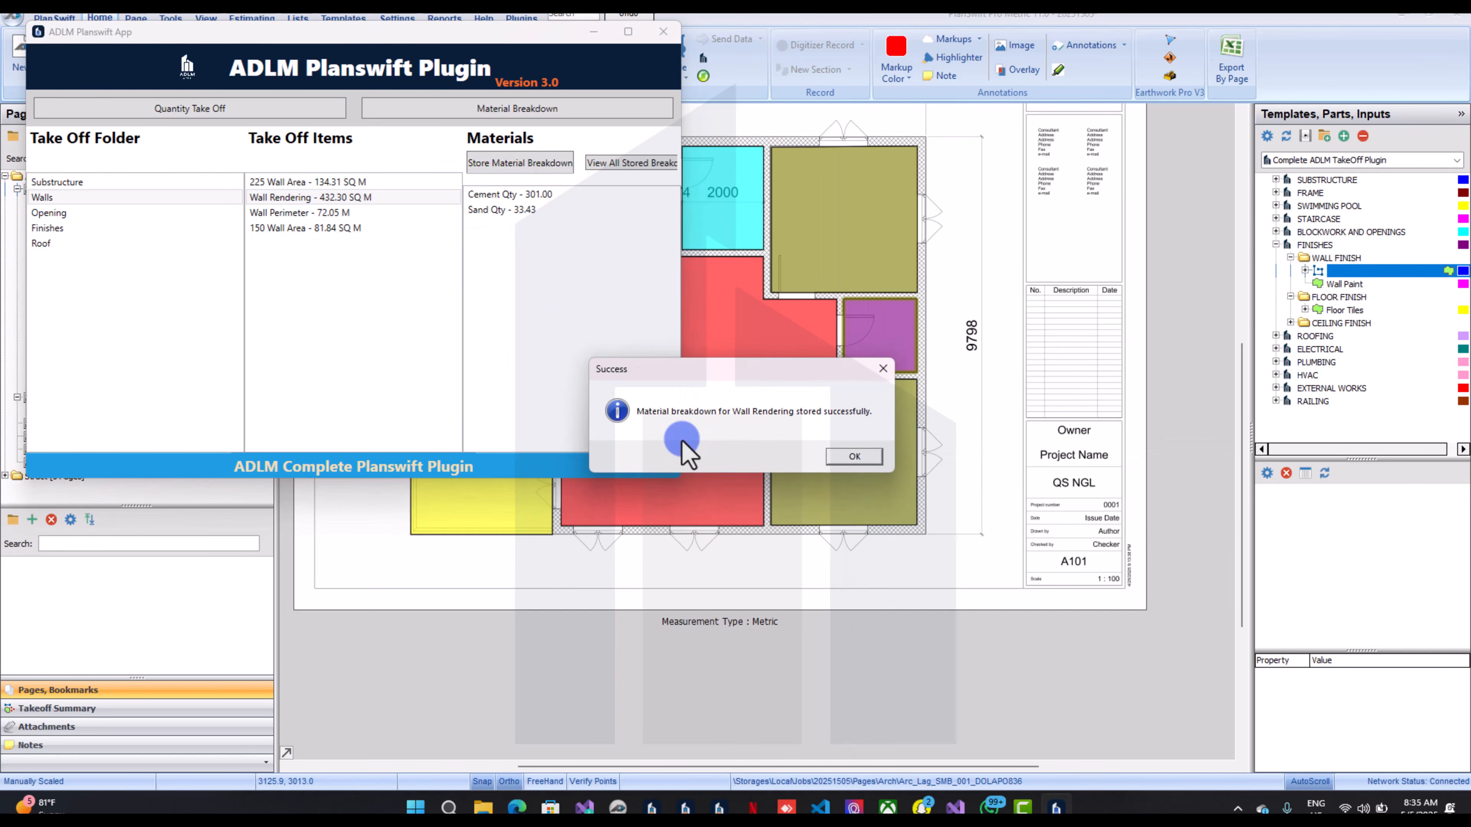
left_click(847, 459)
Check the Wall Perimeter item and store the material breakdown for 150 Wall Area
left_click(301, 229)
left_click(298, 213)
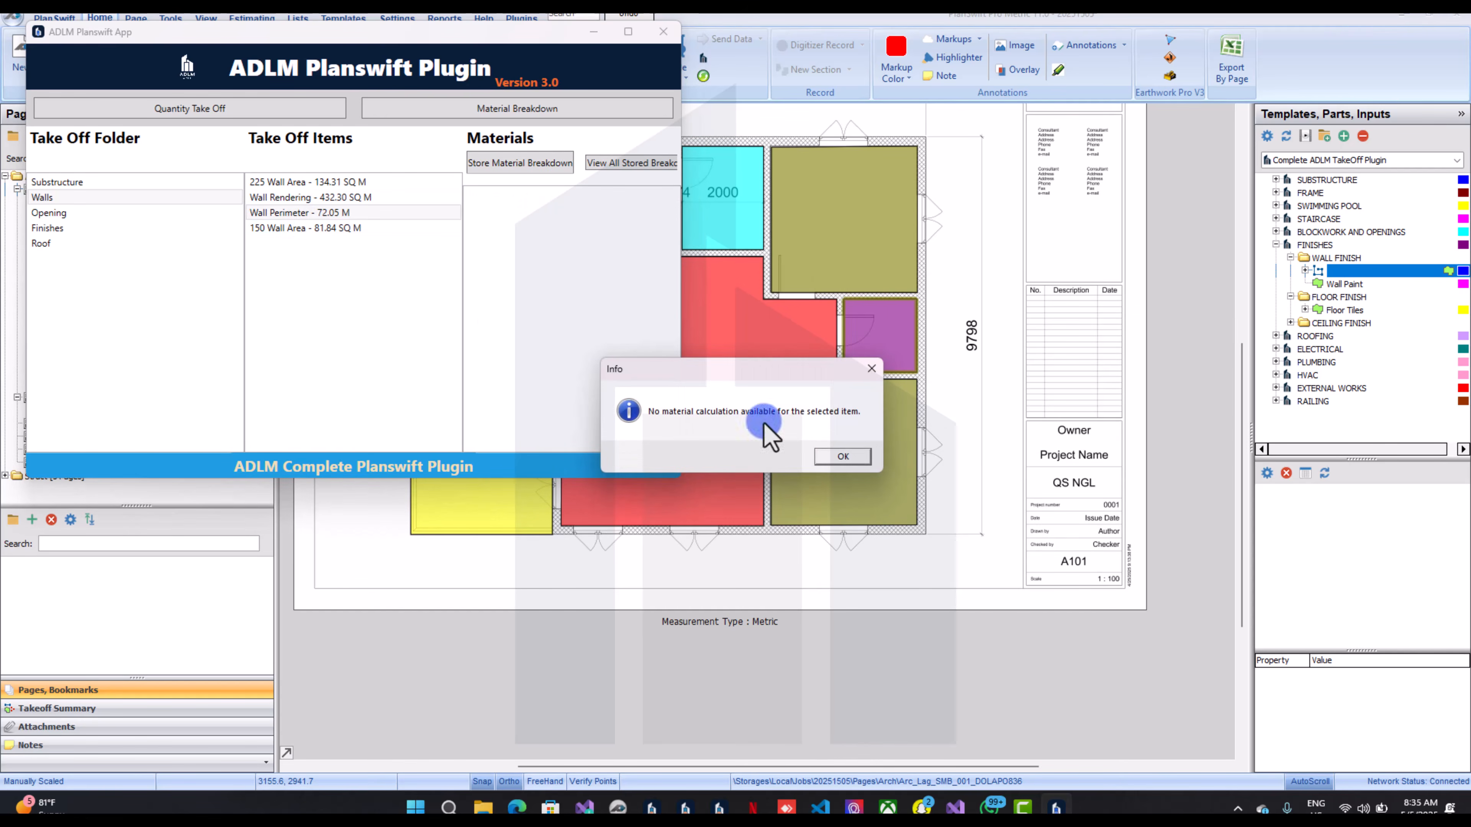
left_click(841, 446)
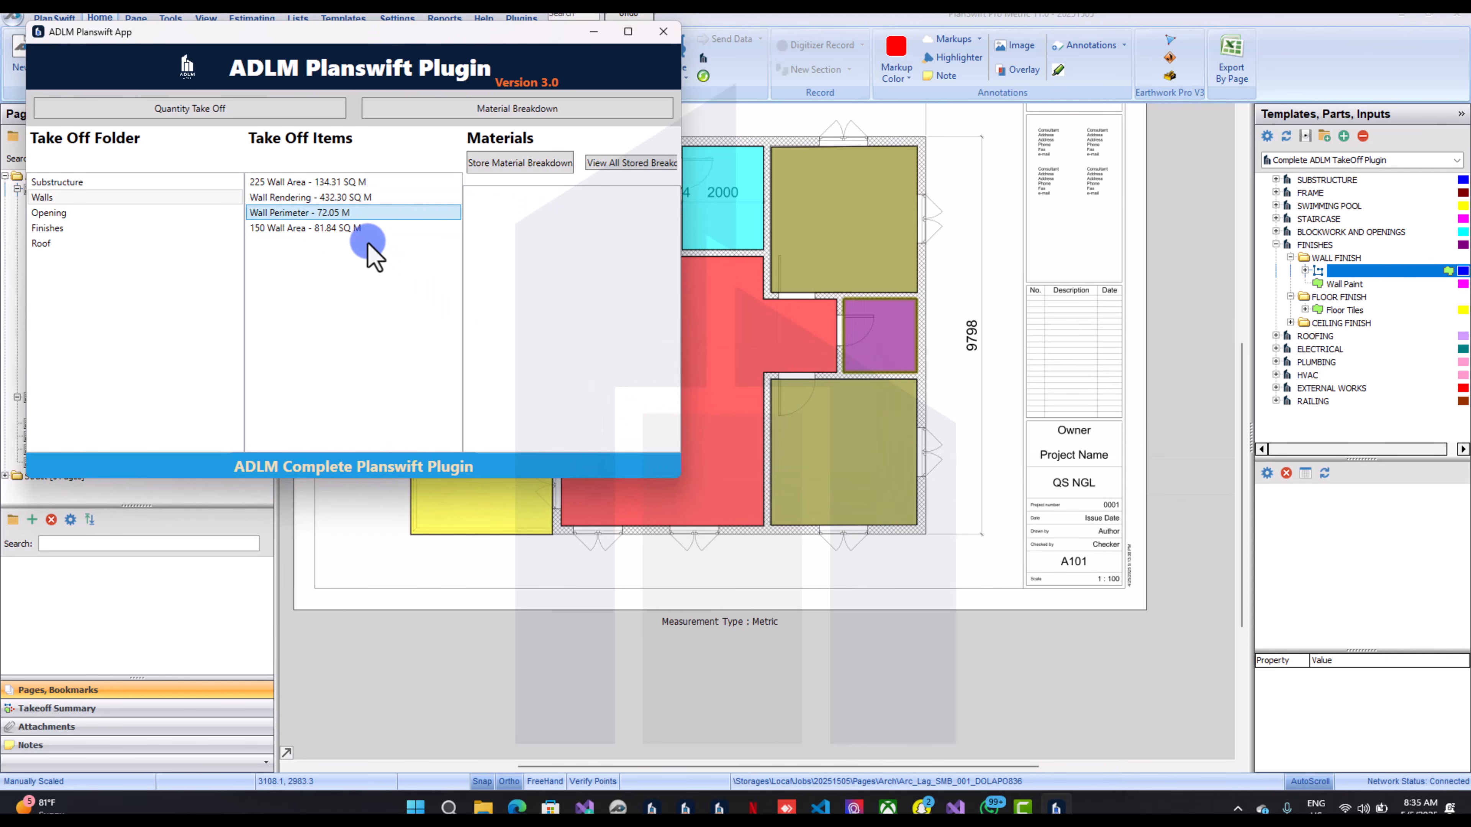
left_click(362, 229)
left_click(498, 165)
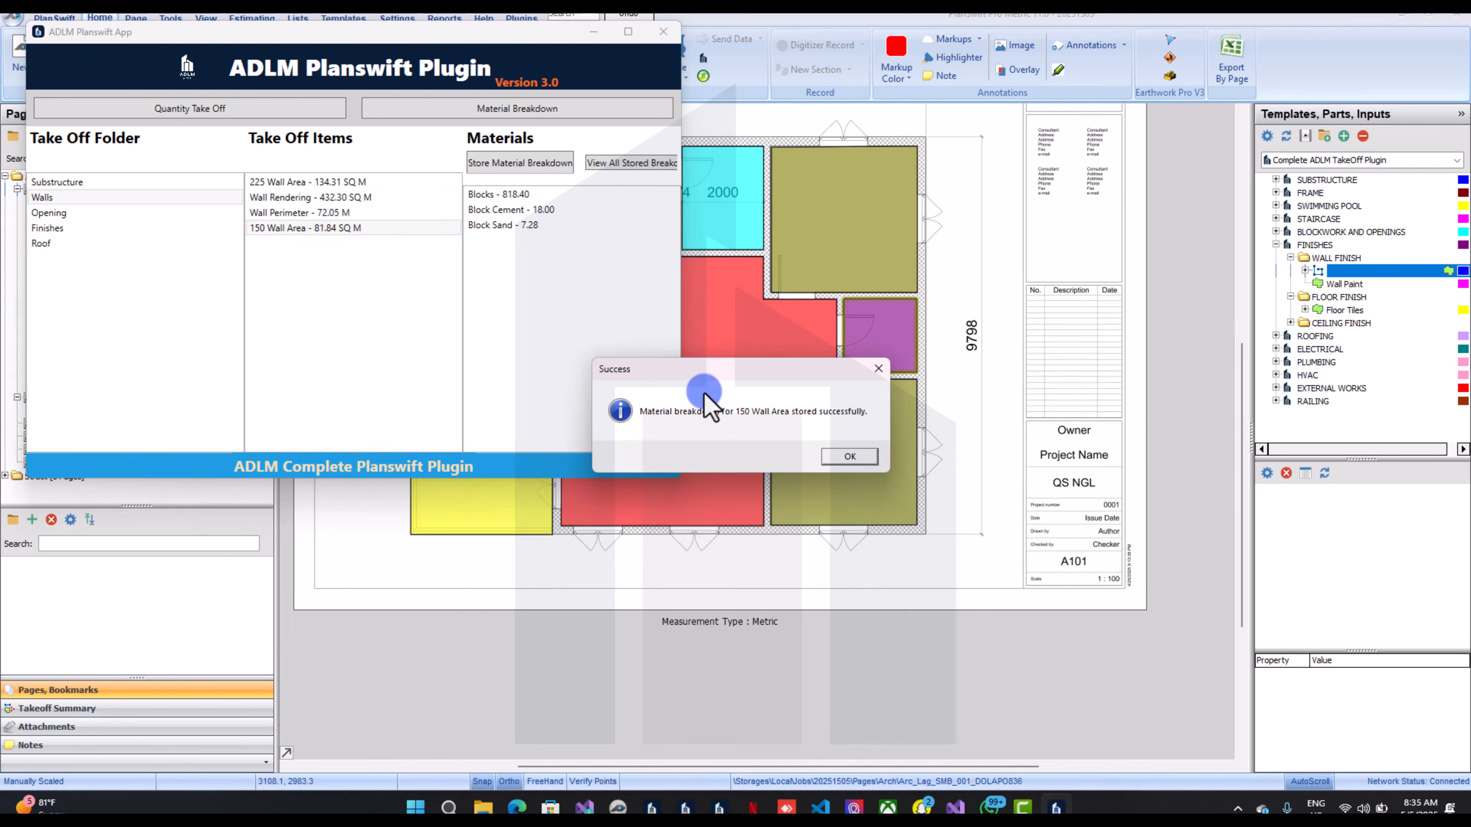
left_click(849, 456)
Calculate and store the Lintel Concrete material breakdown in the Opening folder with a 1:2:4 cement, sand and granite mix
left_click(86, 213)
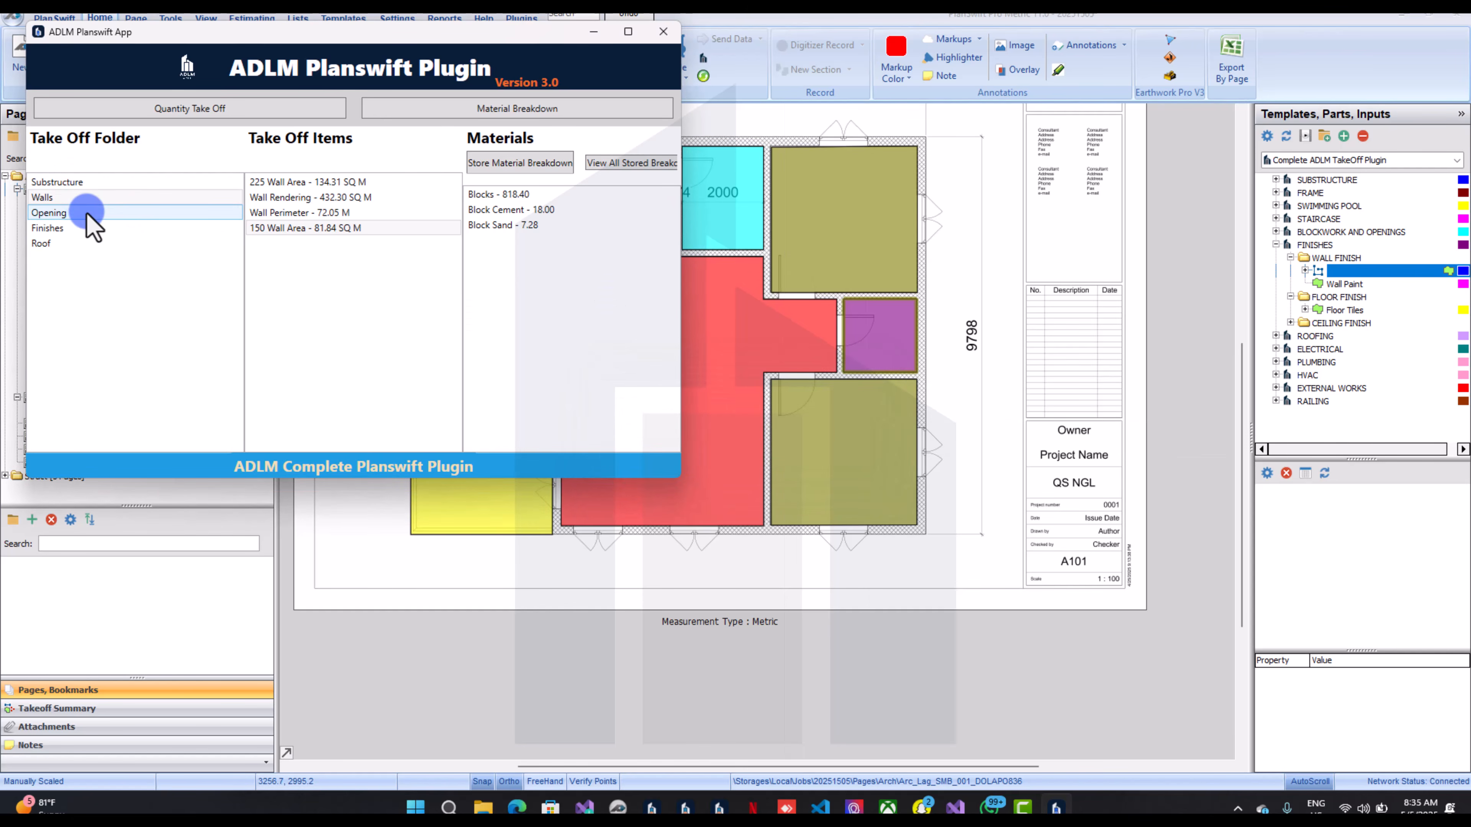
left_click(305, 209)
left_click(500, 164)
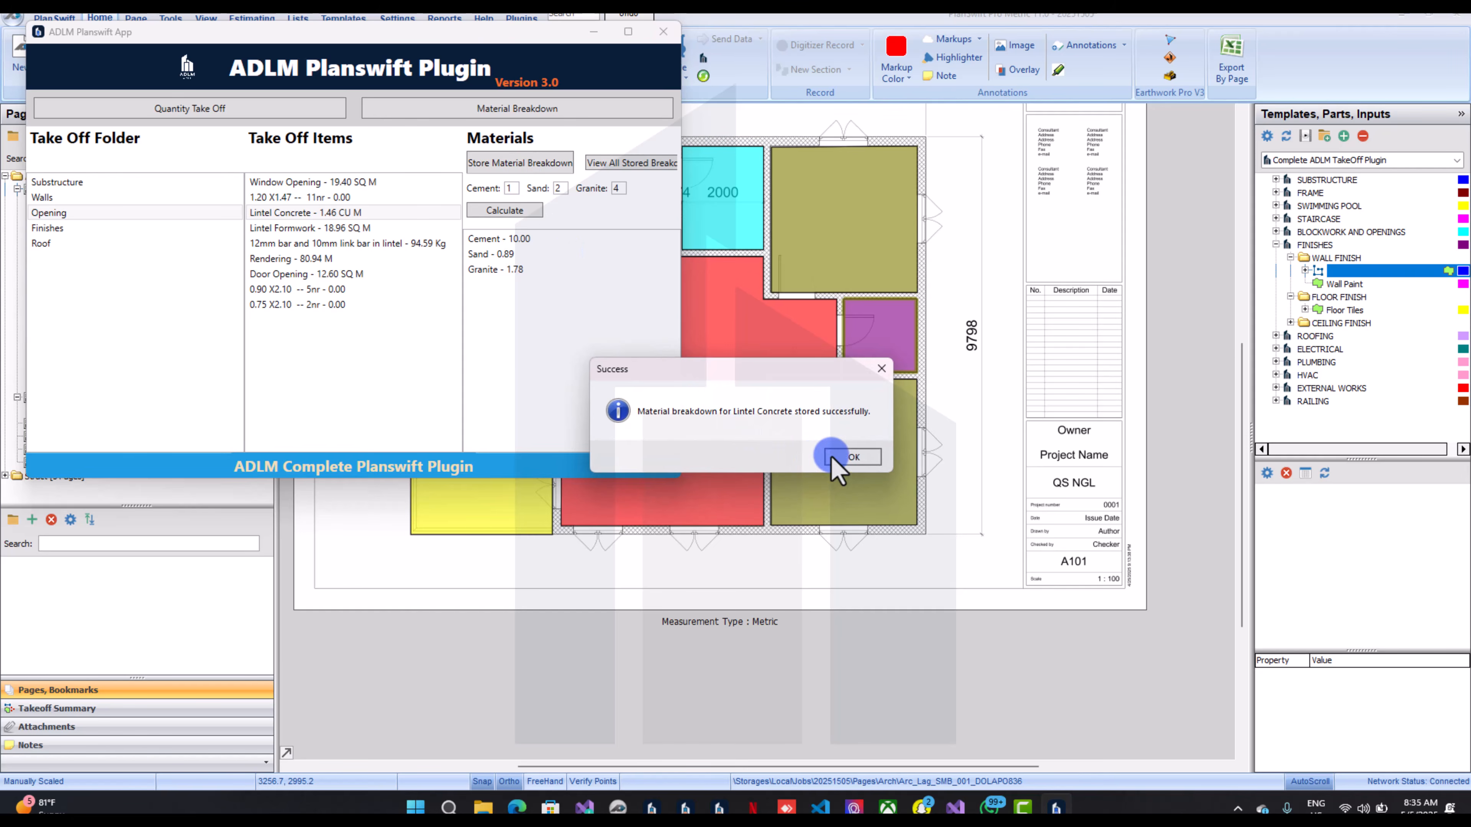
left_click(831, 456)
Store the material breakdown for Lintel Formwork in the Opening folder
left_click(294, 227)
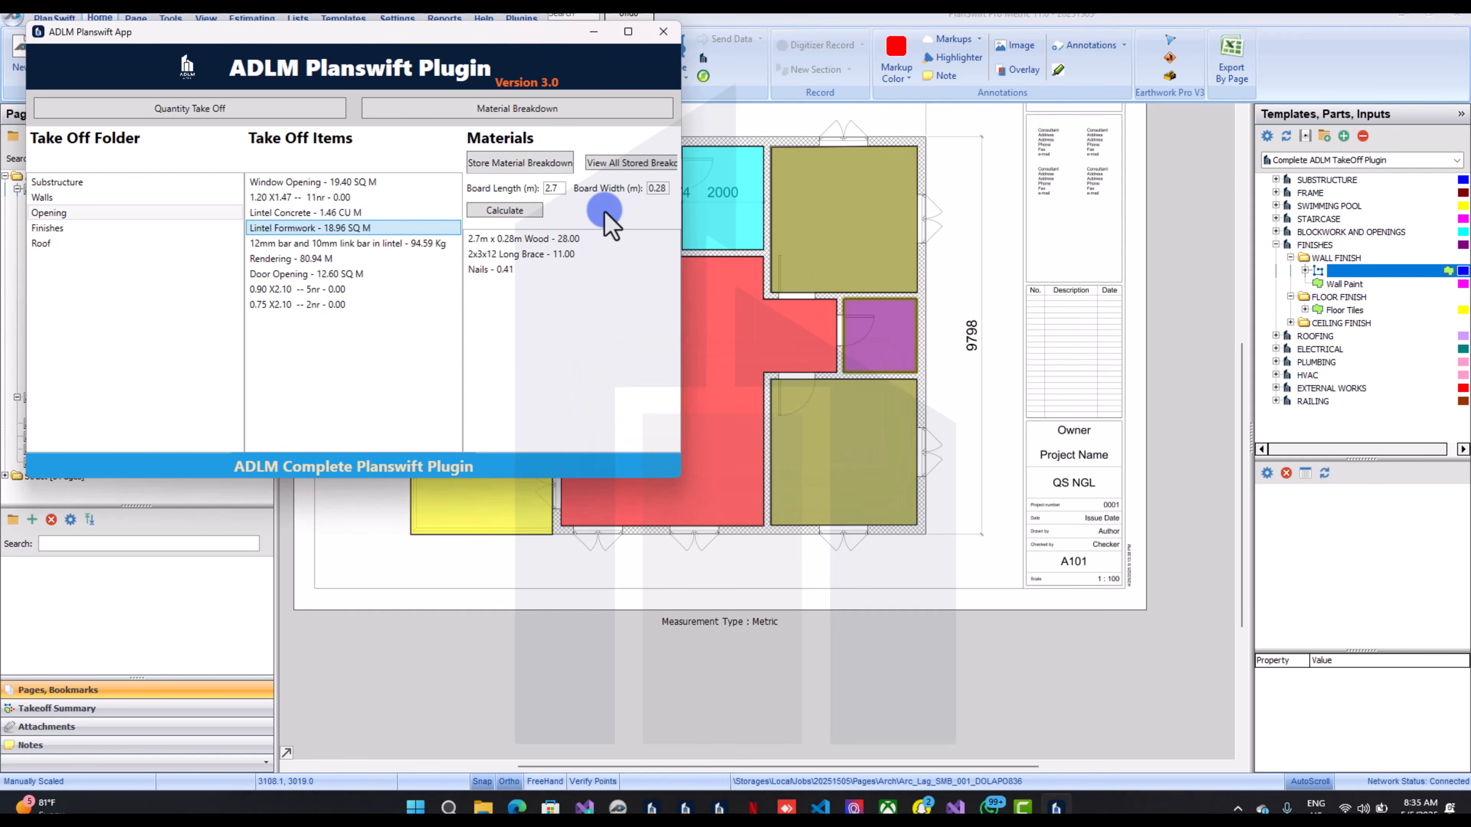
left_click(597, 167)
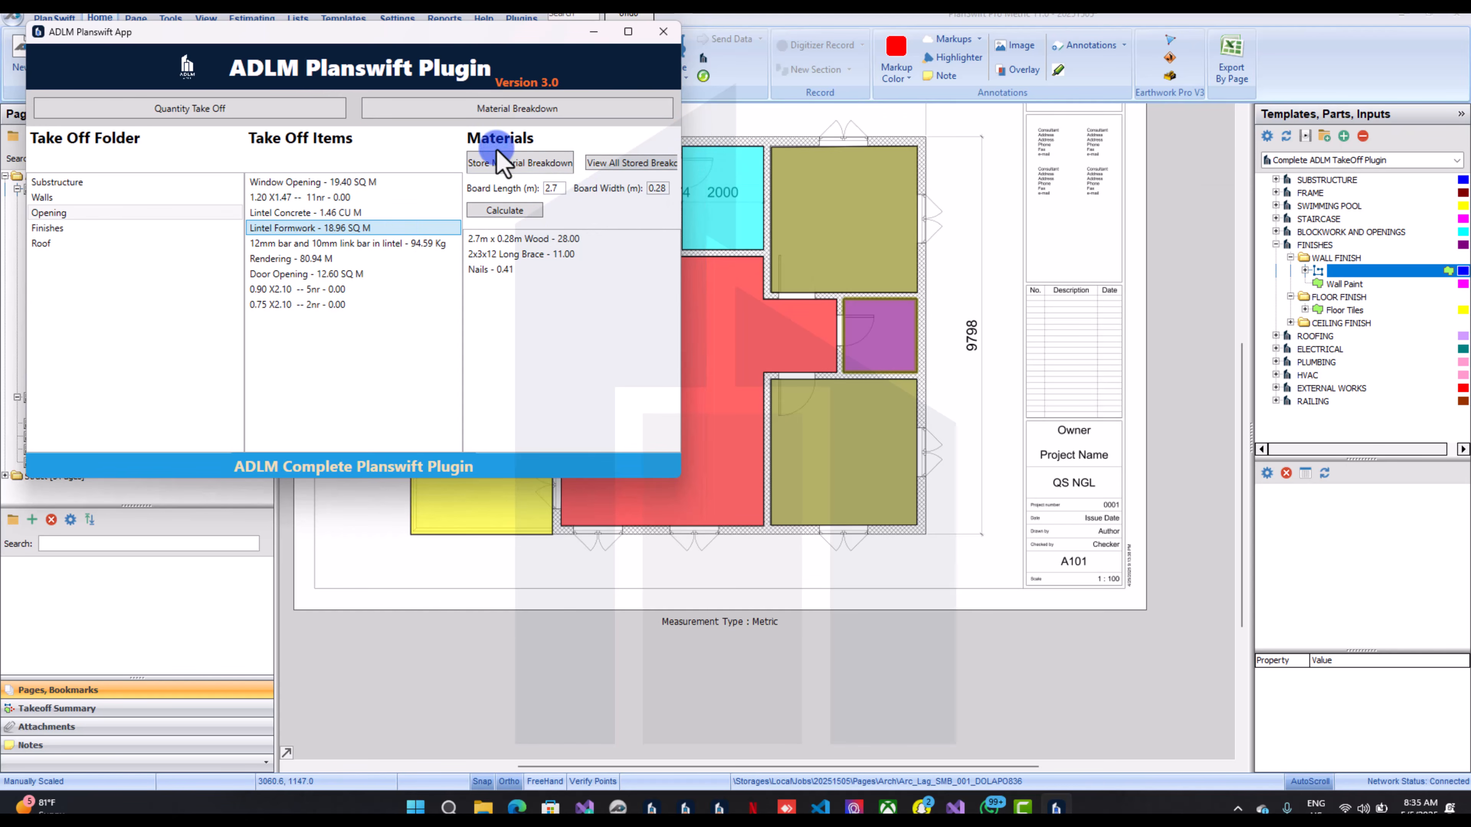
left_click(504, 165)
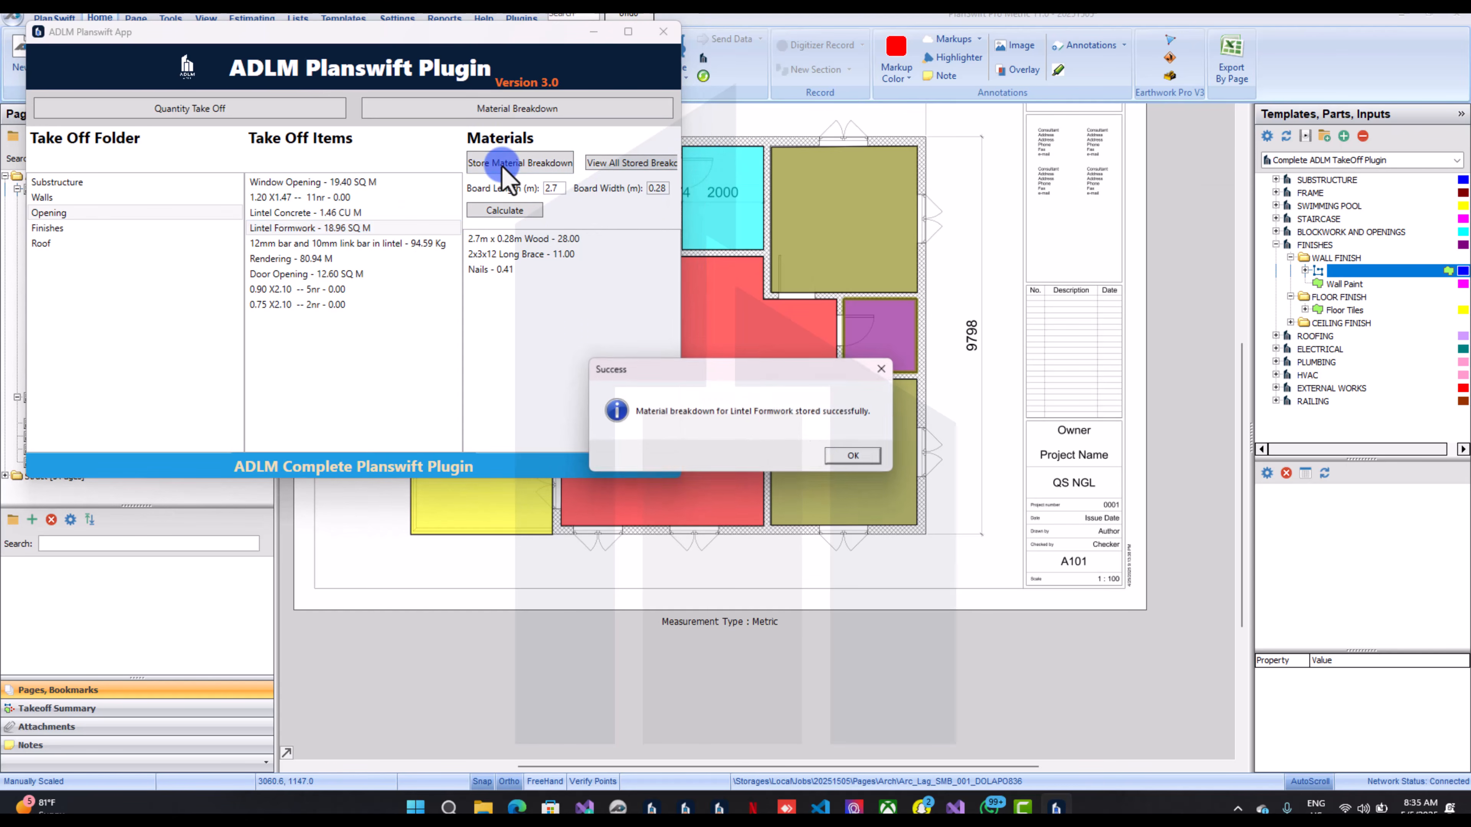
left_click(855, 456)
Calculate the lintel's 12mm bar and 10mm link bar item with a 12 mm bar diameter and store its material breakdown
left_click(391, 262)
left_click(392, 246)
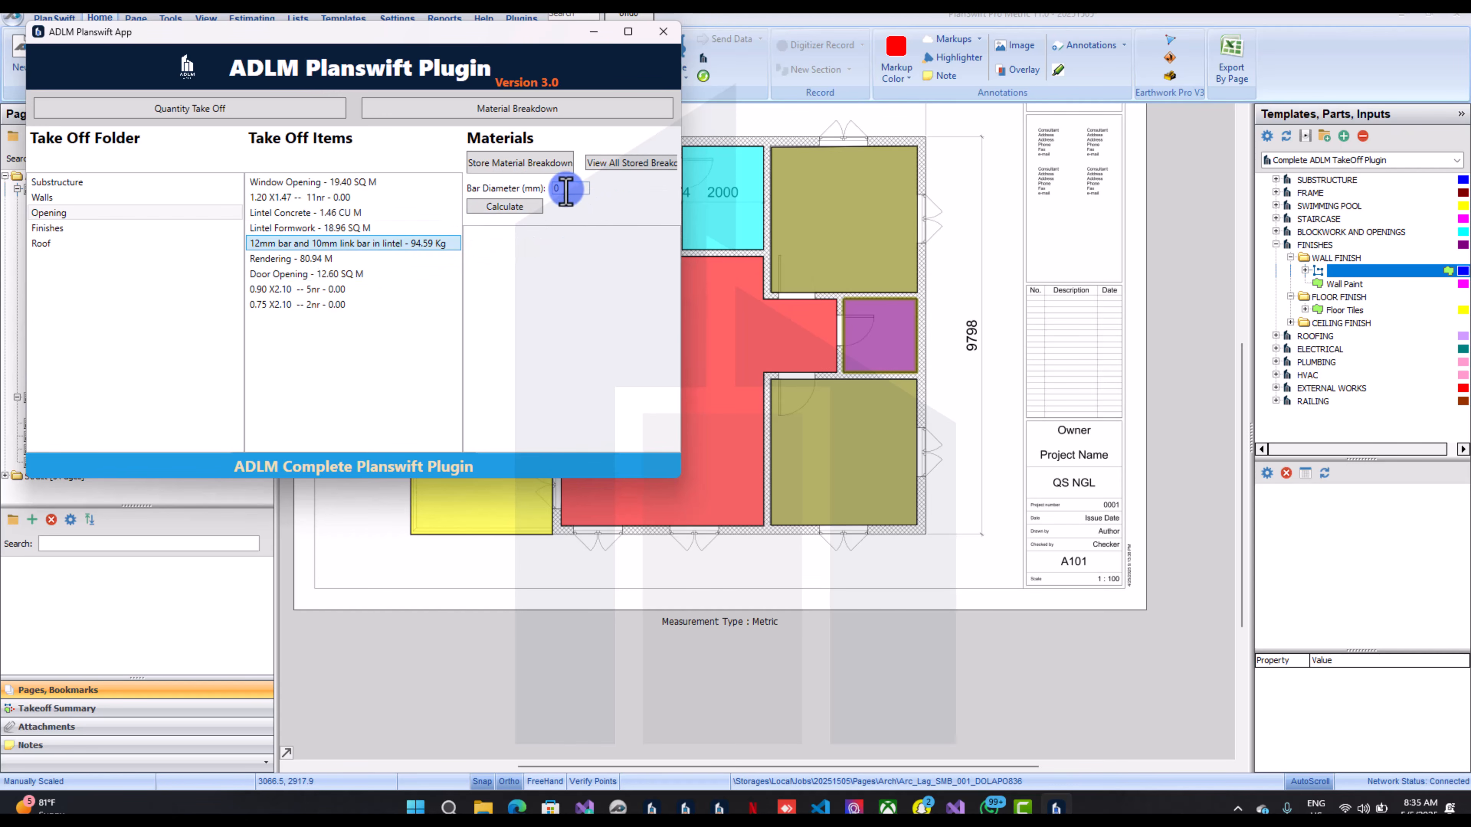
left_click(565, 189)
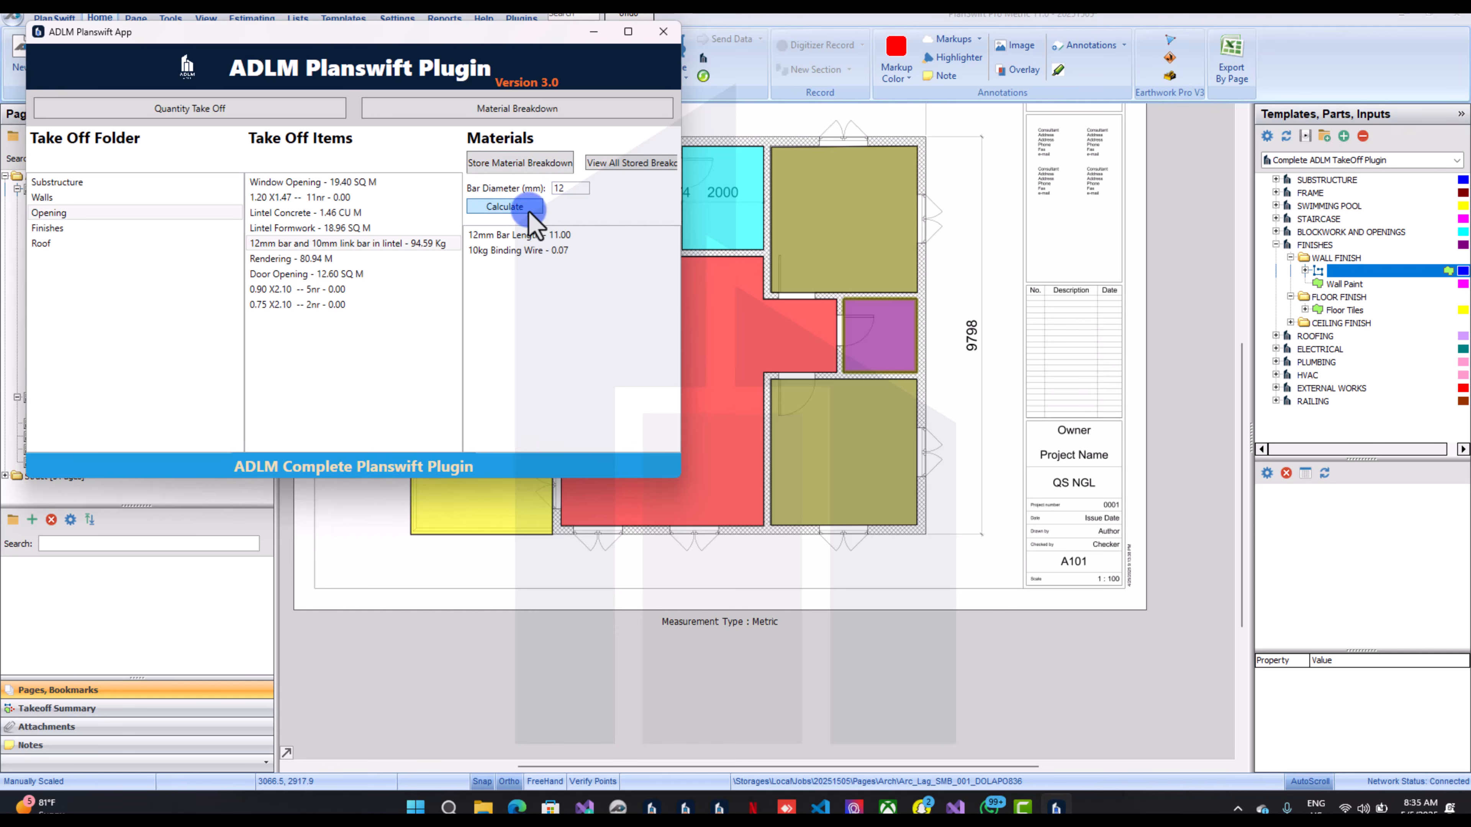
left_click(520, 163)
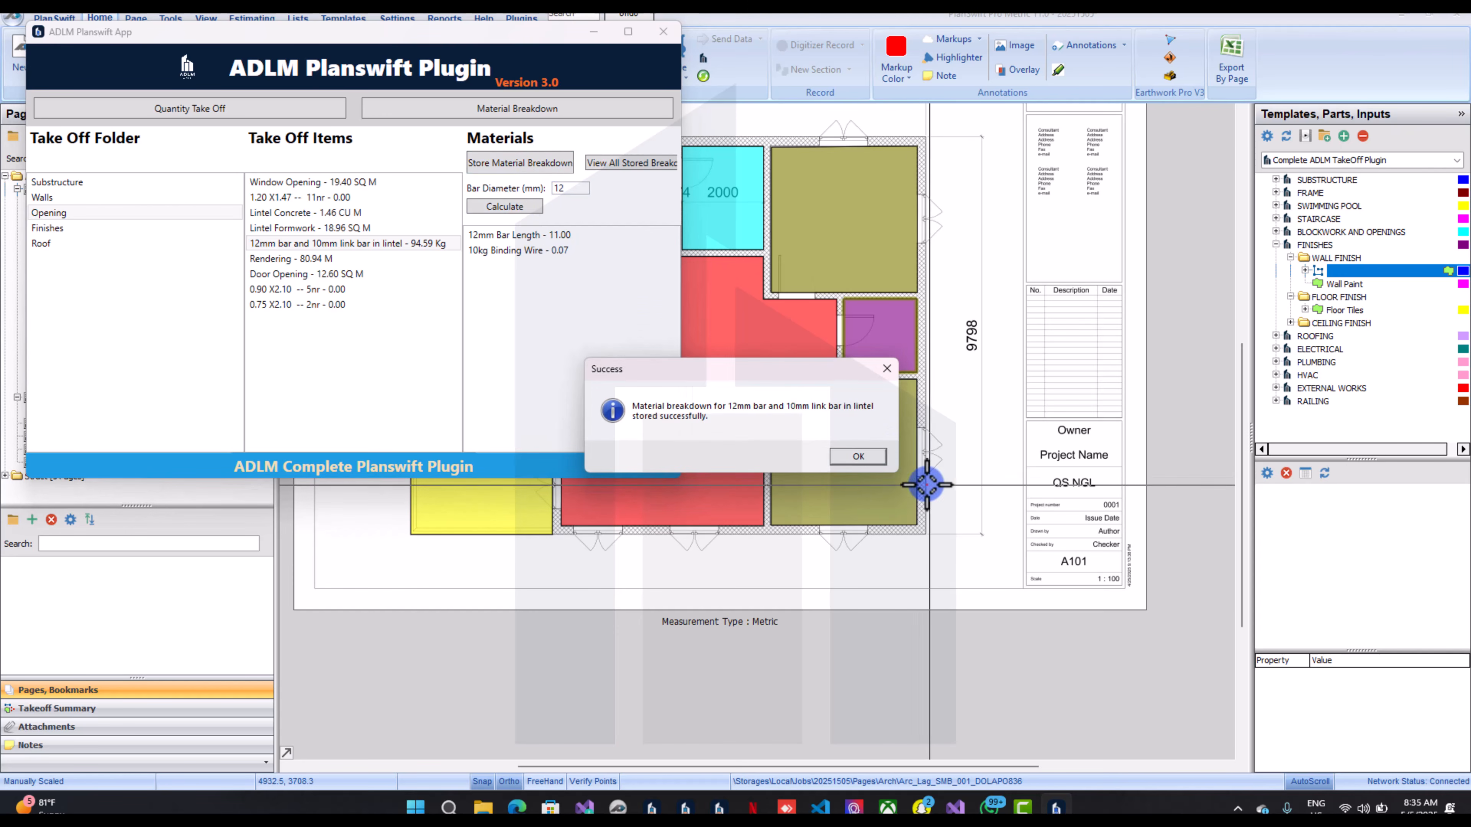
left_click(858, 457)
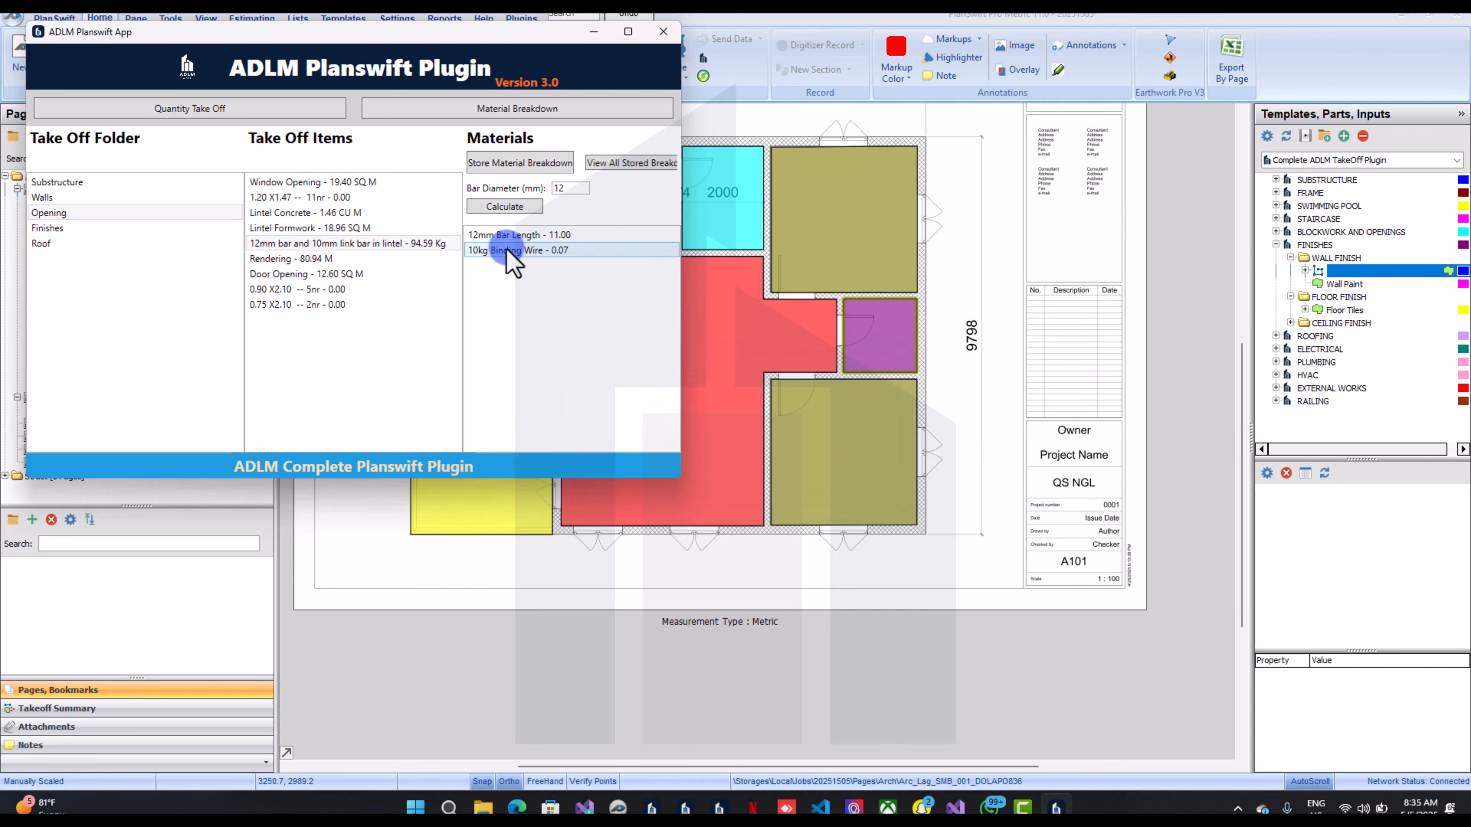
Store the material breakdown for Rendering in the Opening folder
left_click(352, 259)
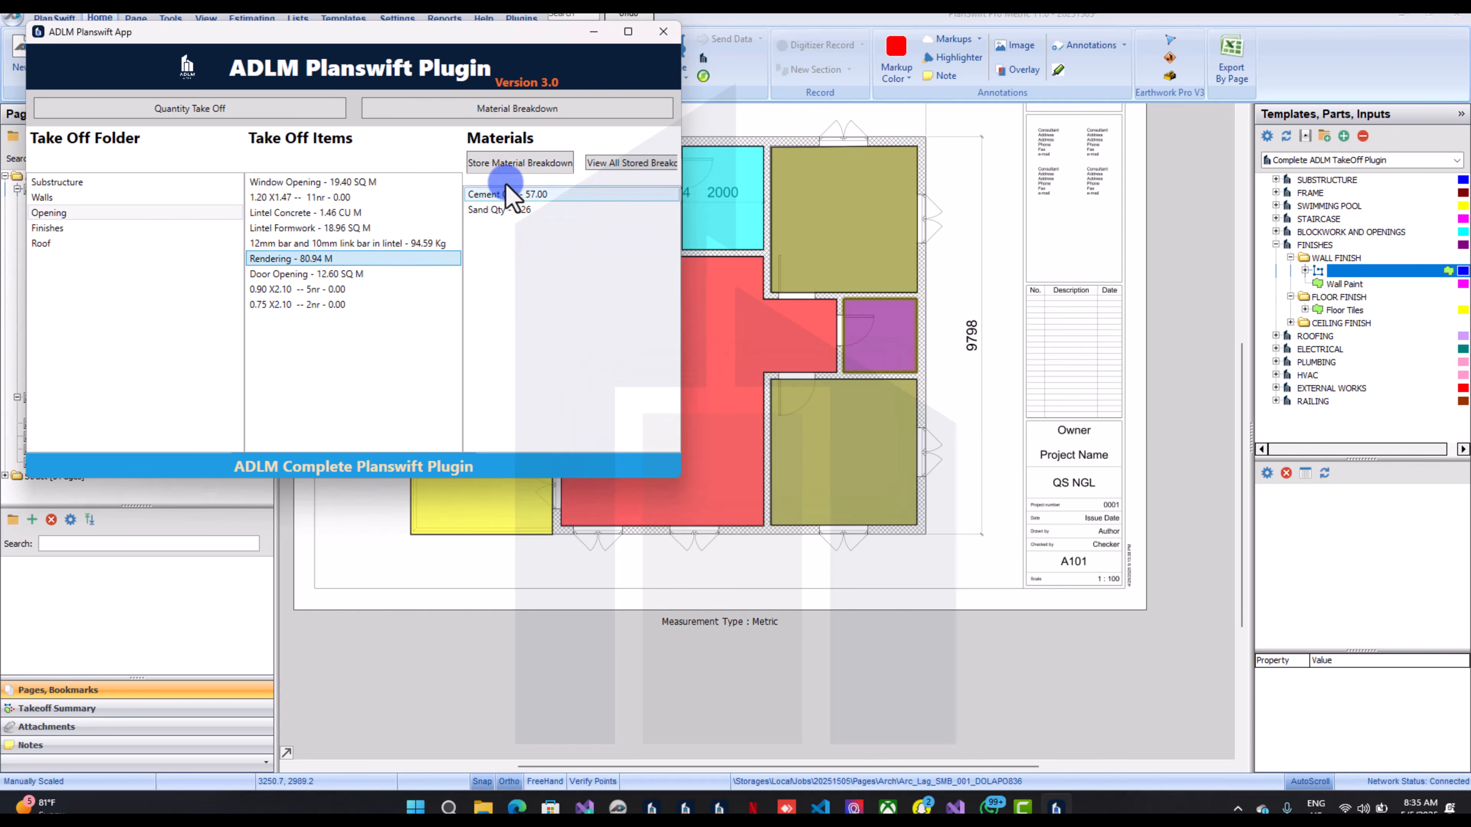
left_click(532, 165)
left_click(855, 457)
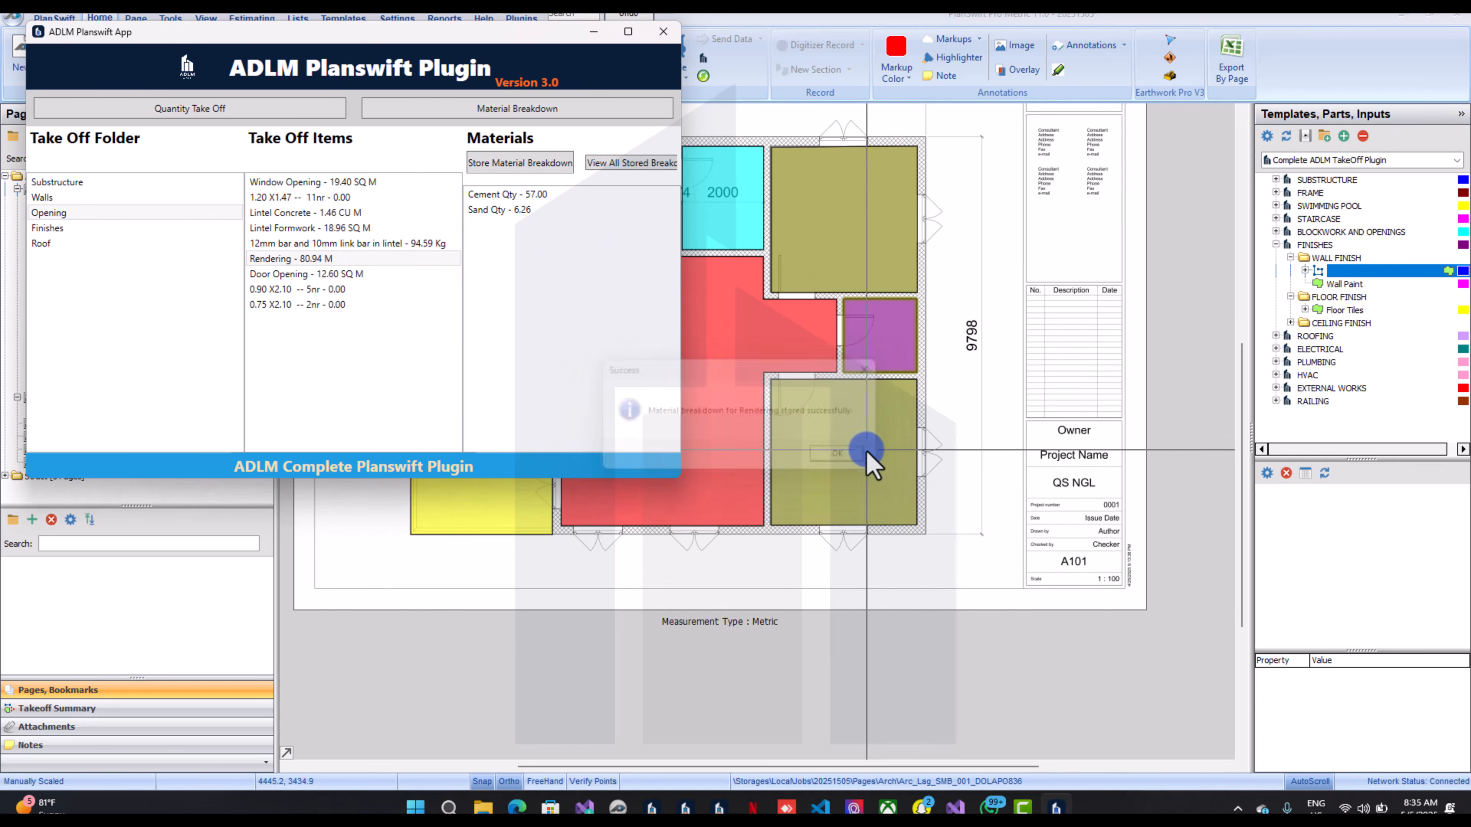
left_click(324, 243)
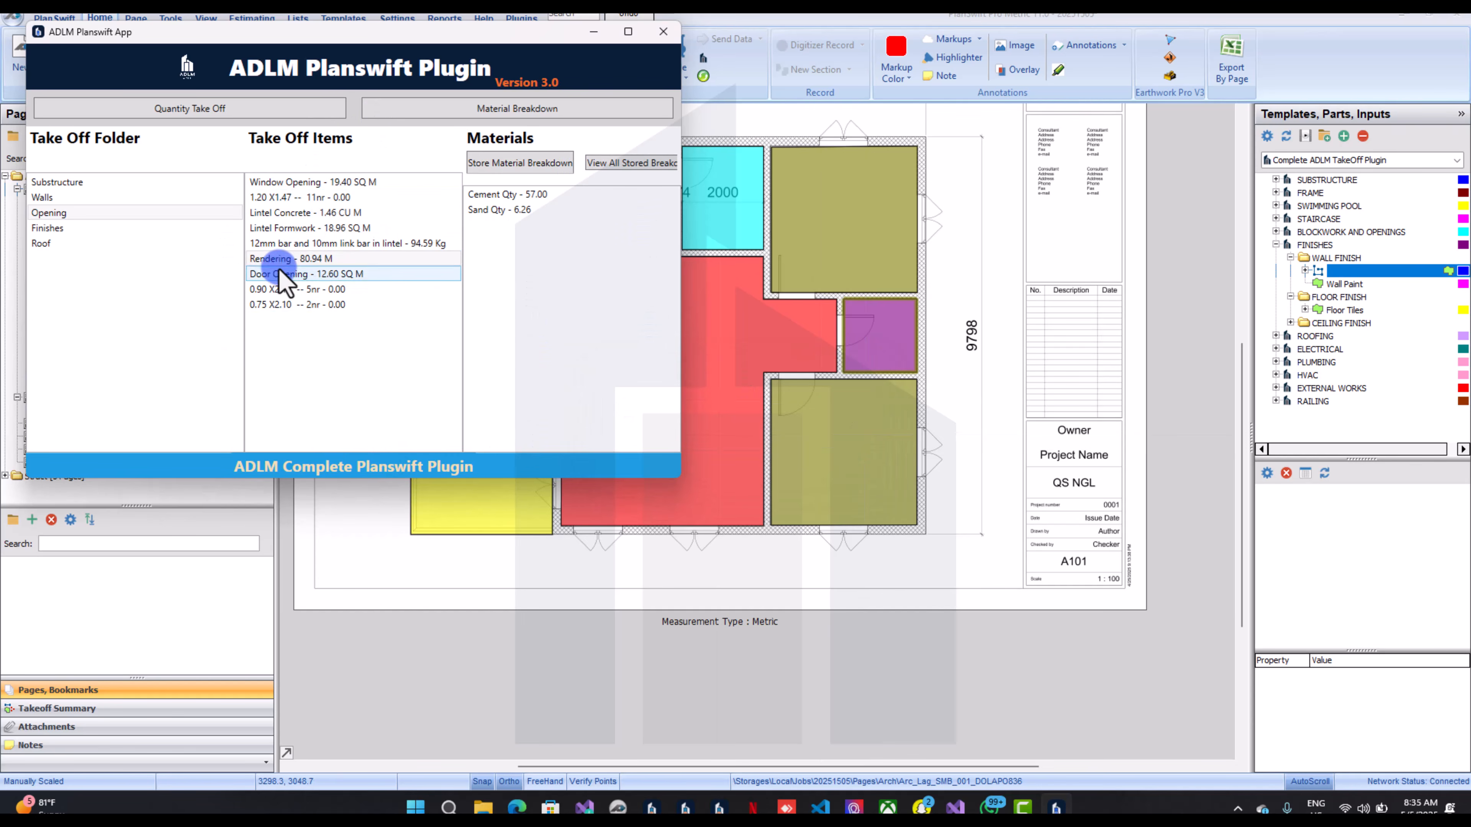
Check the Floor Tiles item in the Finishes folder and store the material breakdown for Bedroom Tiles
left_click(123, 229)
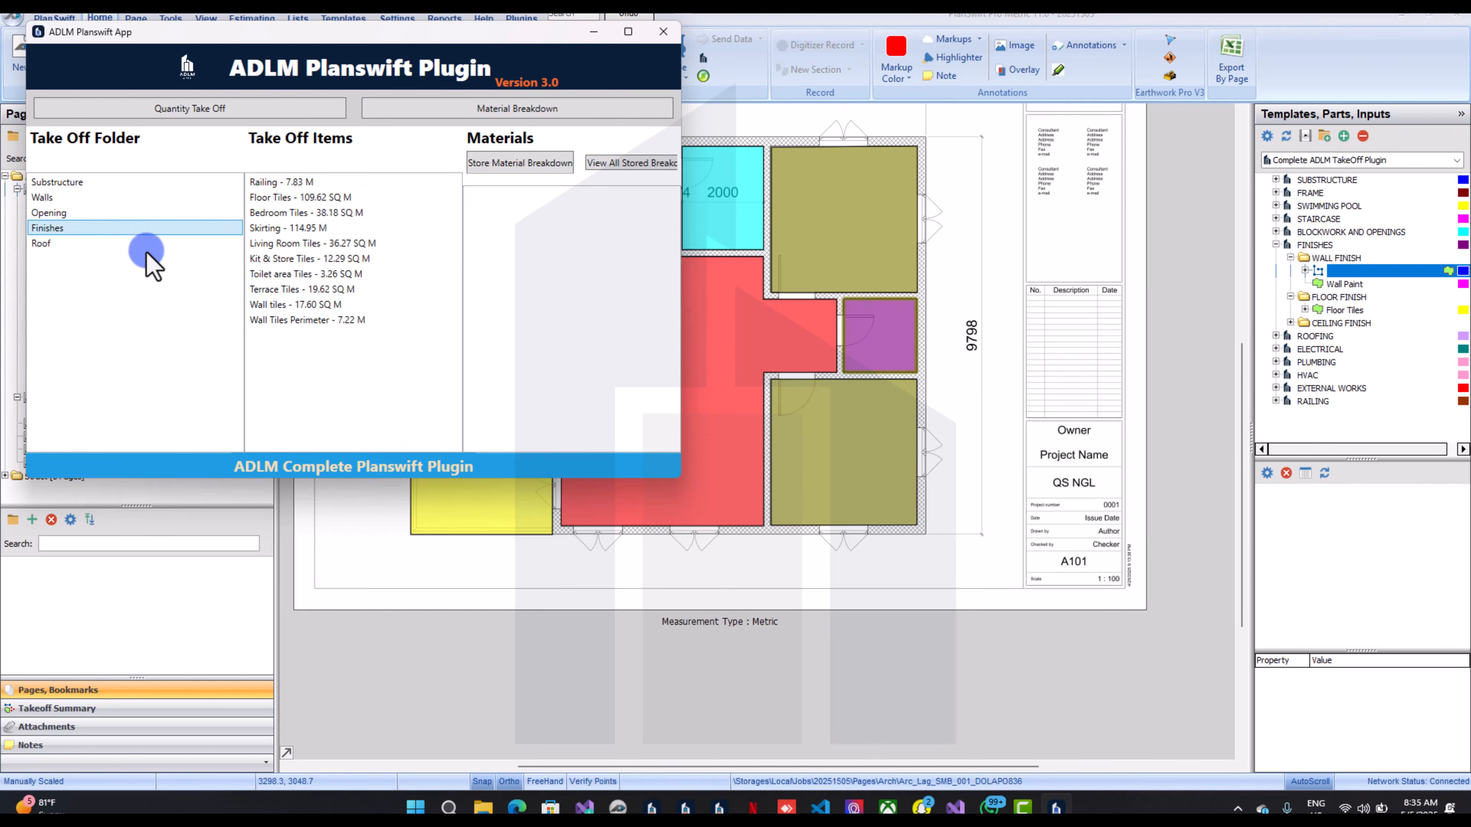
left_click(305, 198)
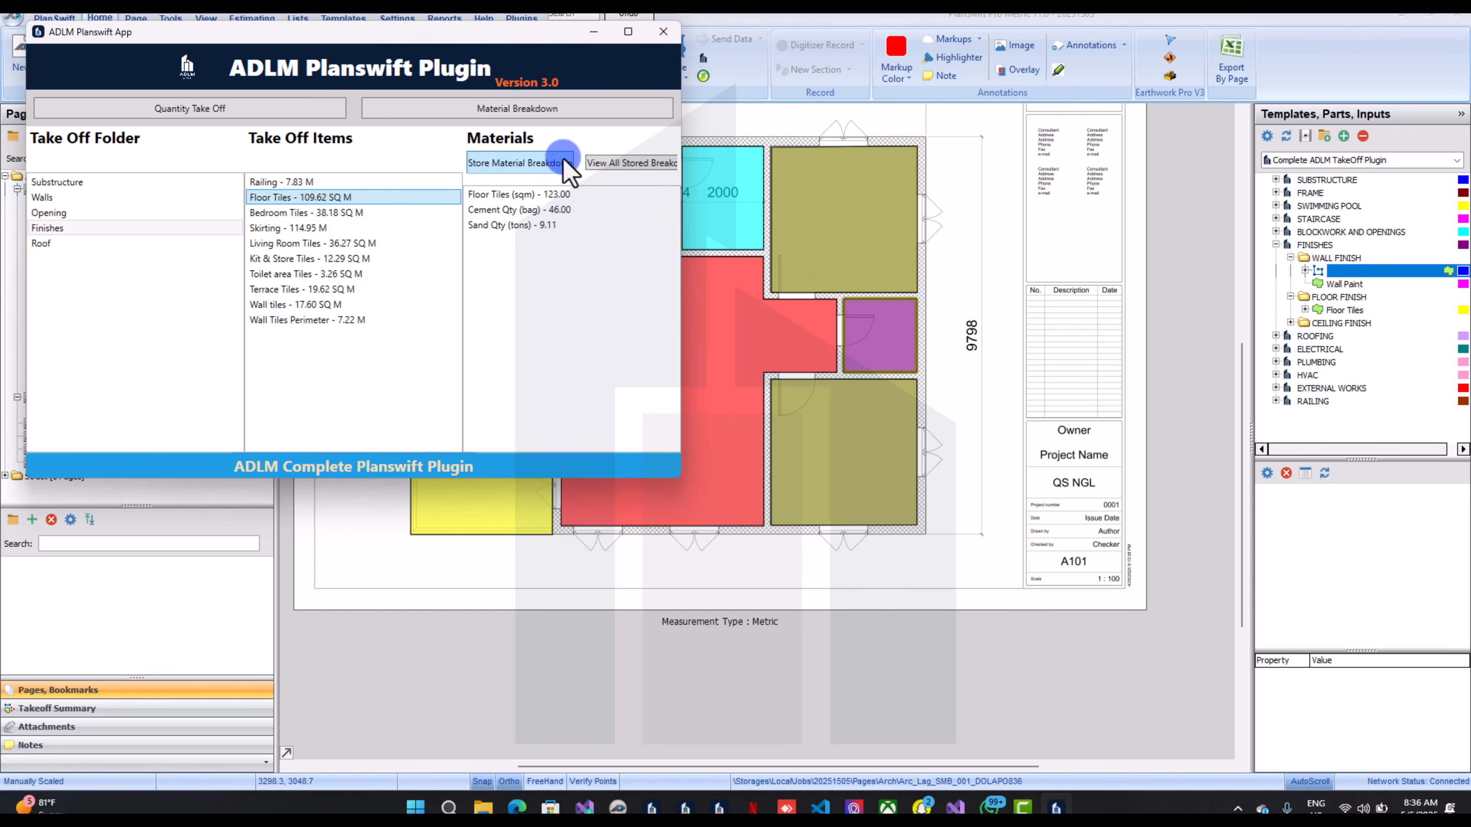
left_click(384, 213)
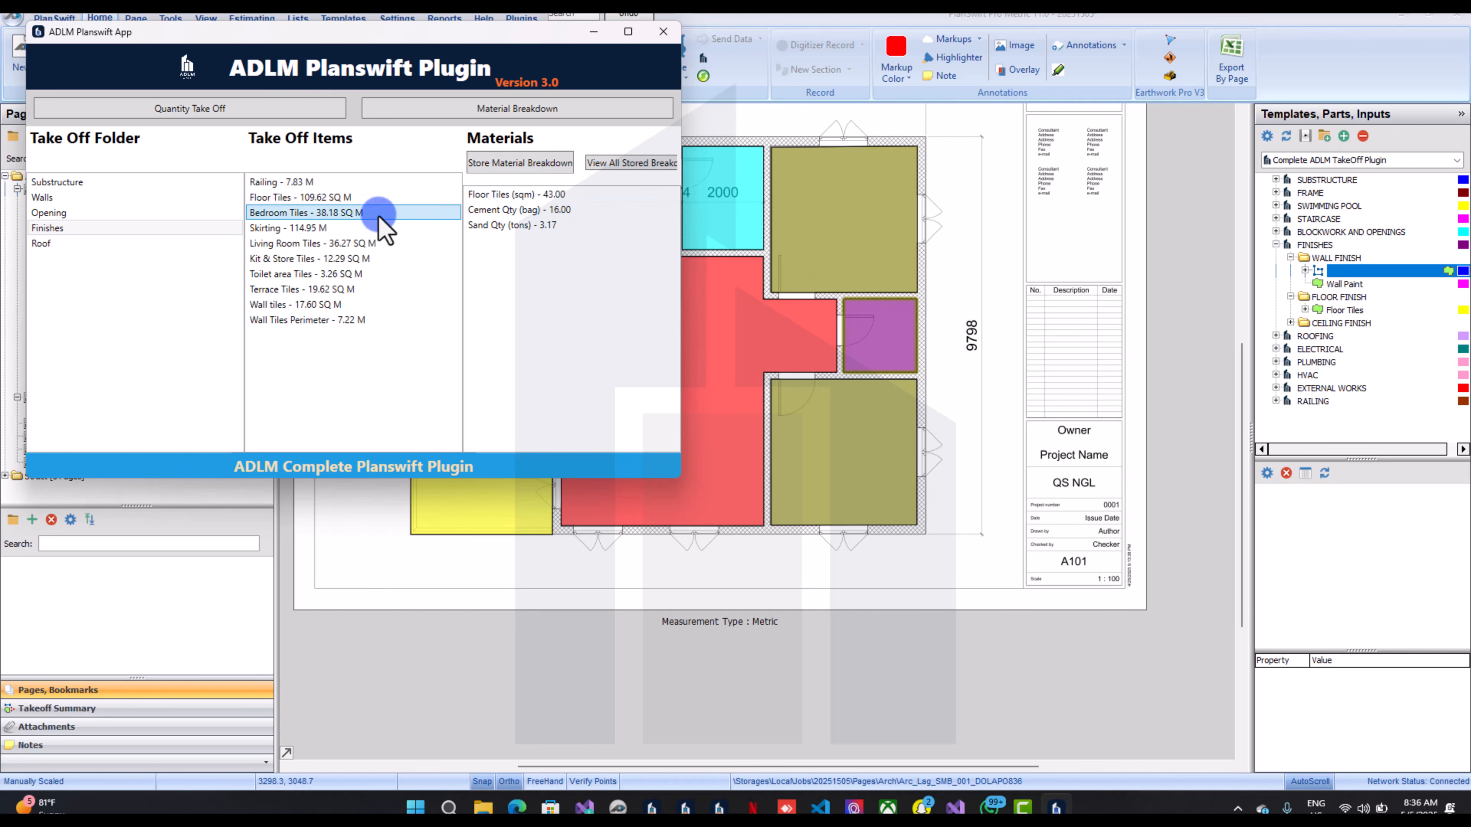
left_click(561, 168)
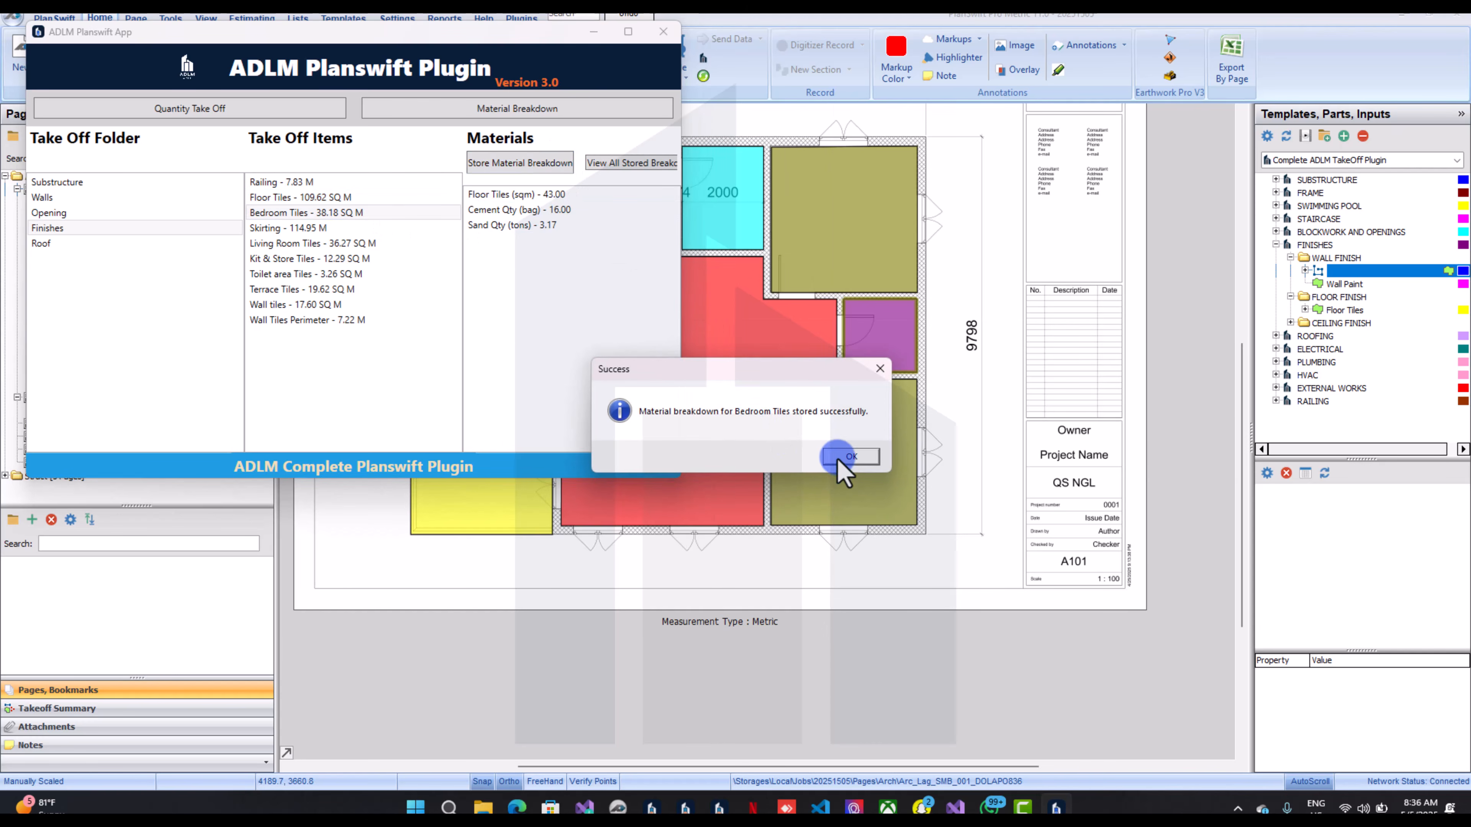
left_click(840, 458)
Store the material breakdowns for Skirting and Living Room Tiles in the Finishes folder
left_click(318, 228)
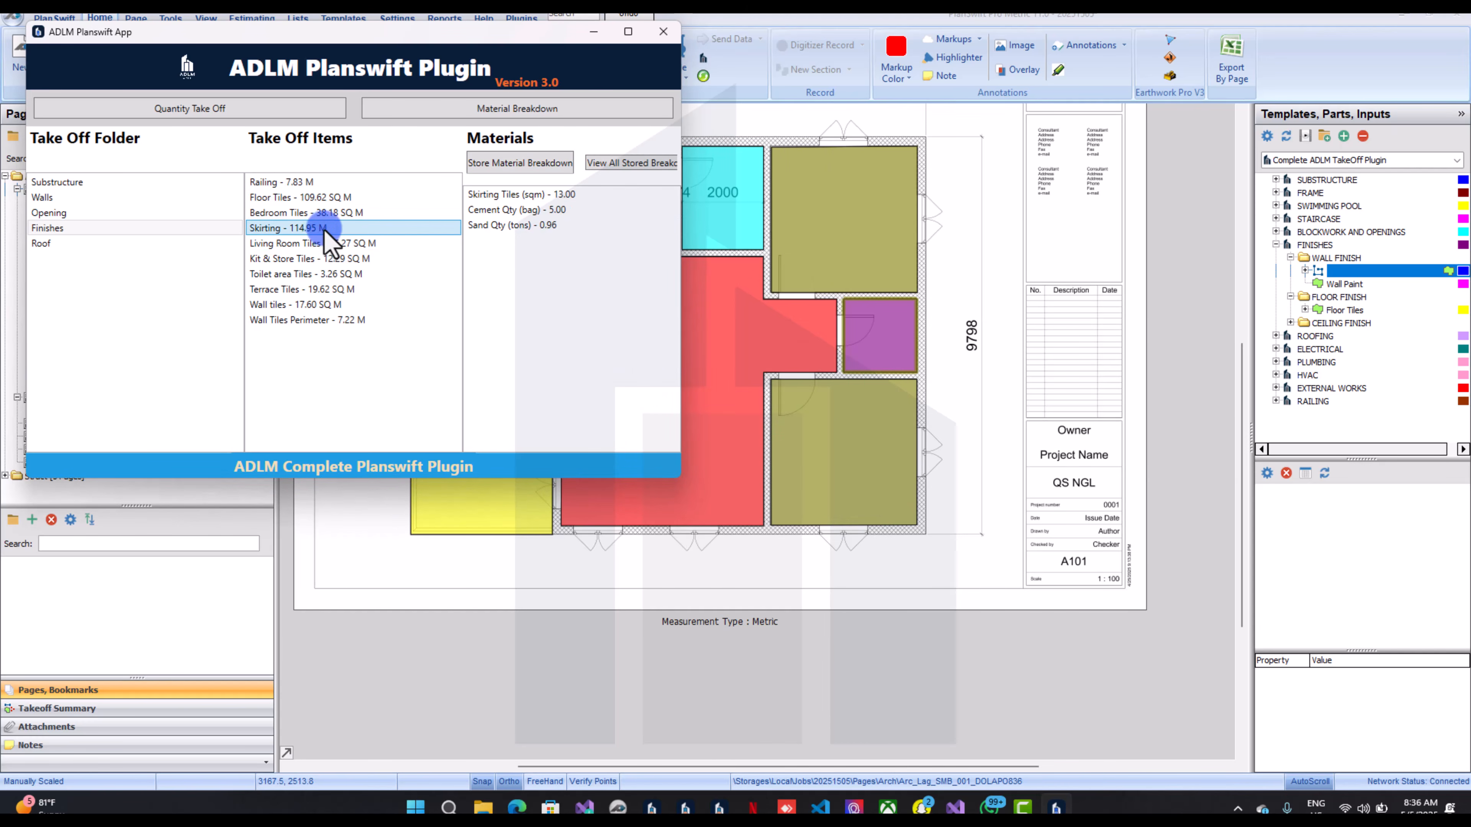
left_click(507, 168)
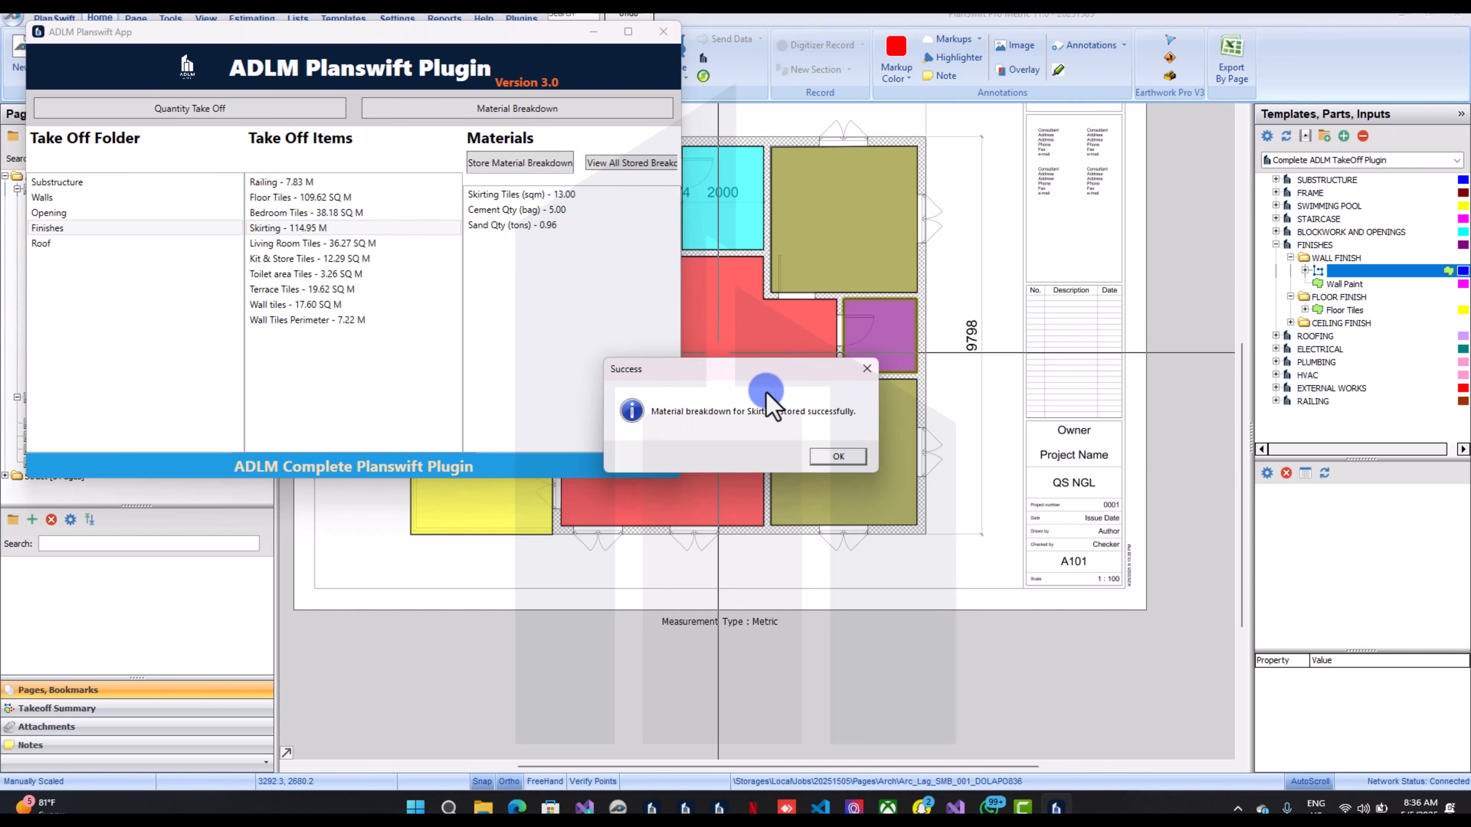
left_click(833, 457)
left_click(282, 243)
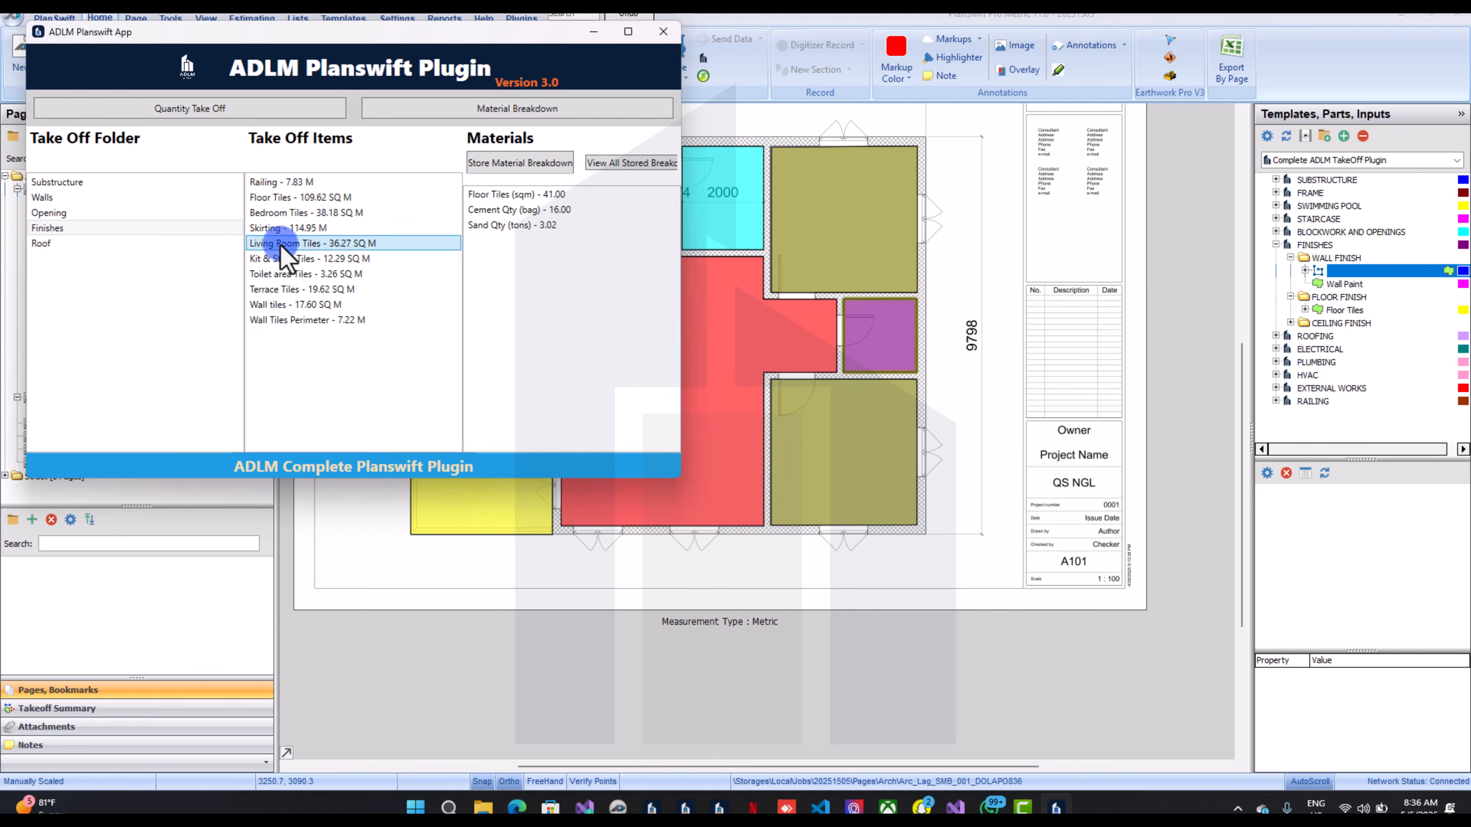
left_click(512, 164)
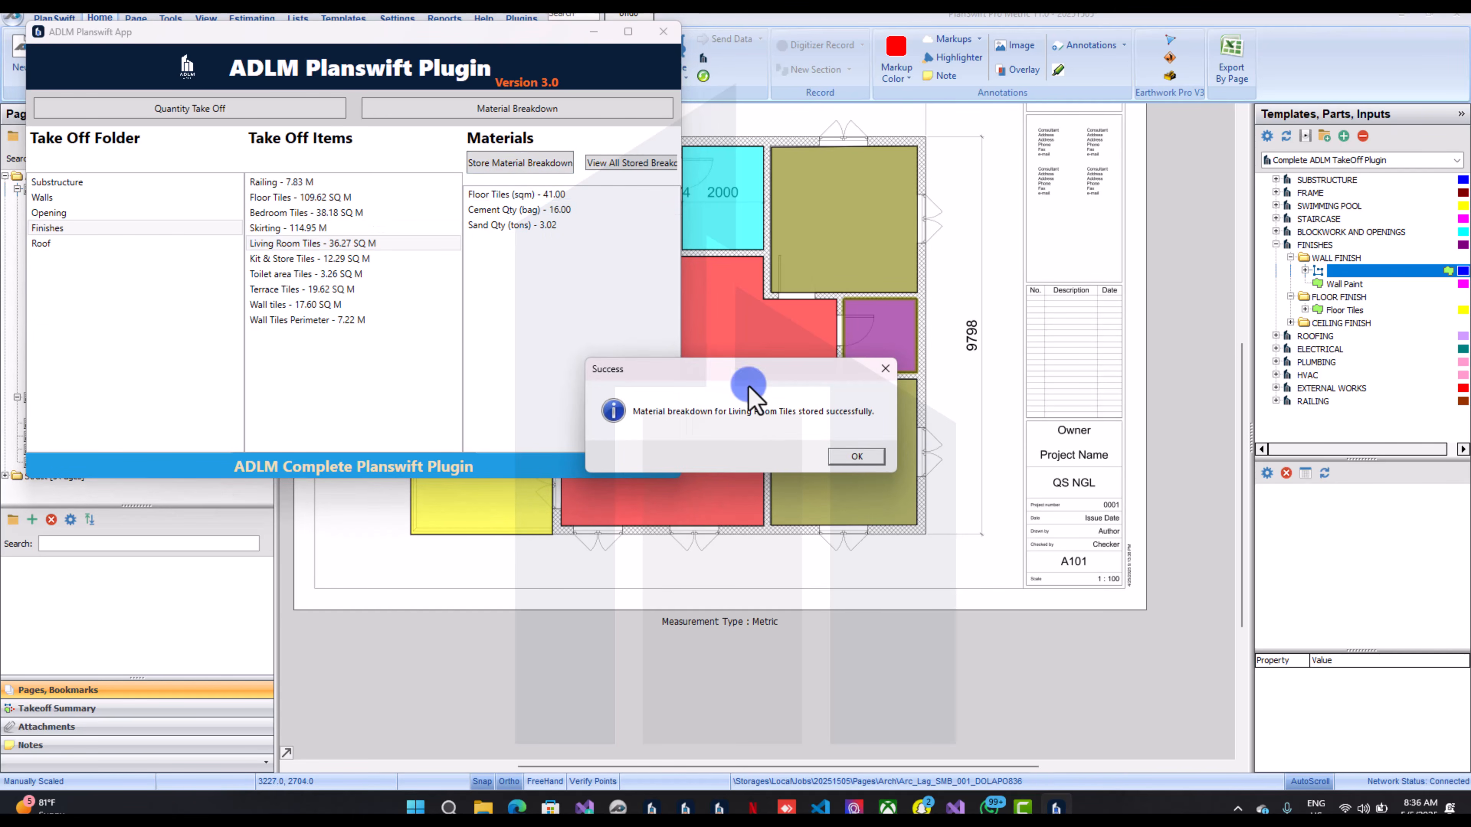
left_click(851, 457)
Store the material breakdowns for Kit & Store Tiles and Toilet area Tiles in the Finishes folder
left_click(394, 289)
left_click(394, 260)
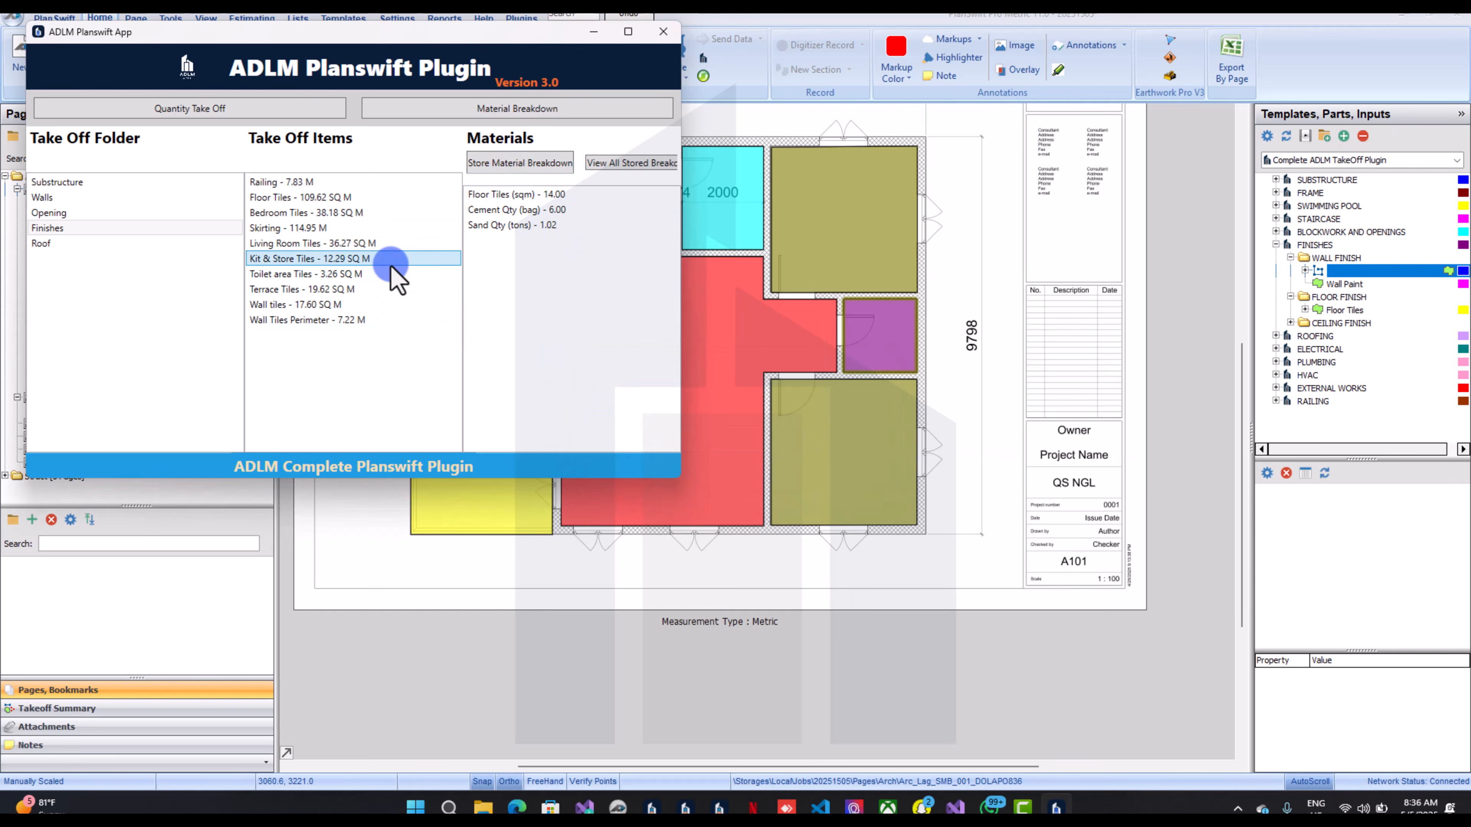
left_click(553, 162)
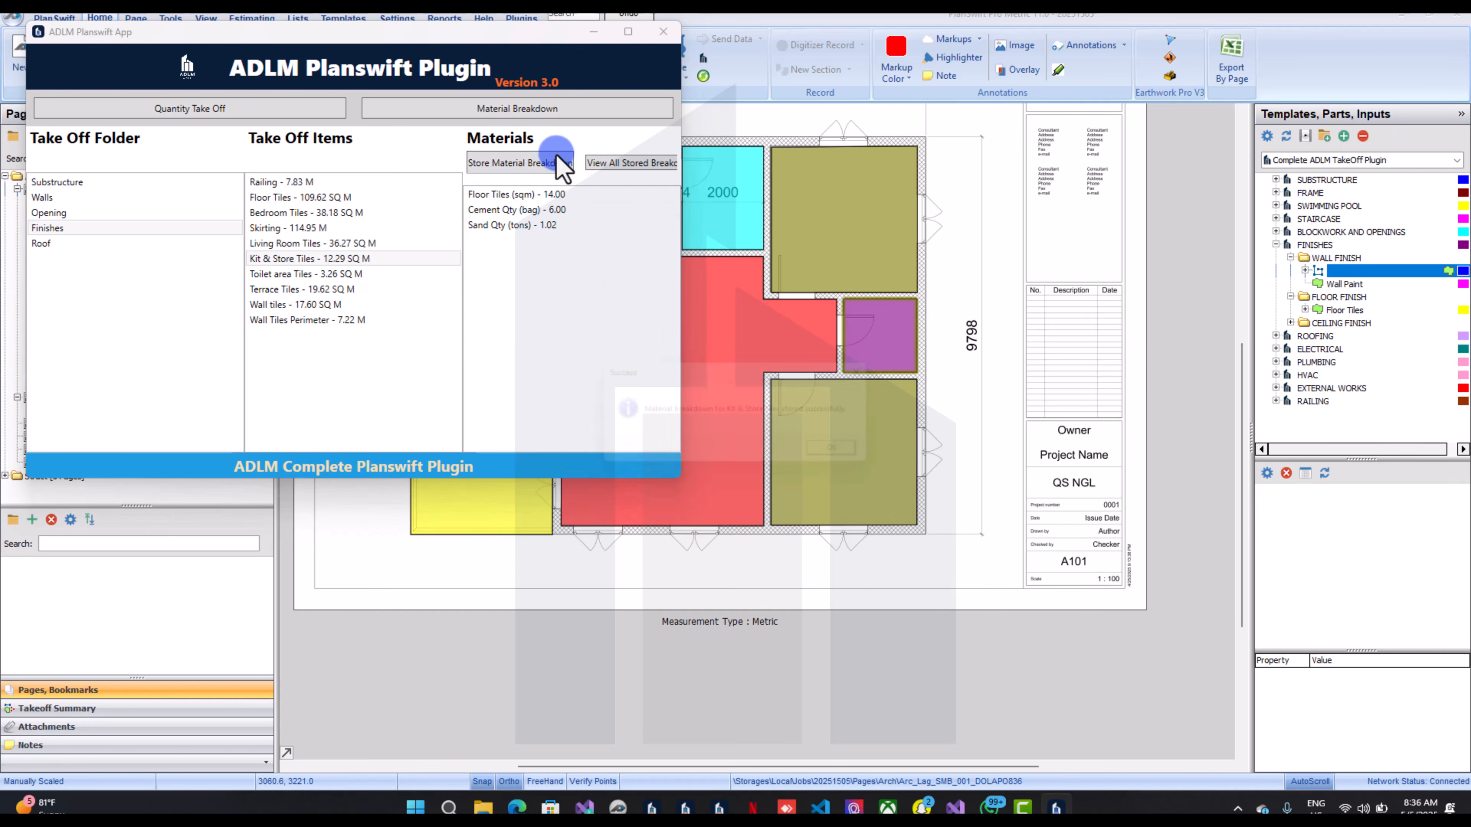
left_click(838, 457)
left_click(347, 273)
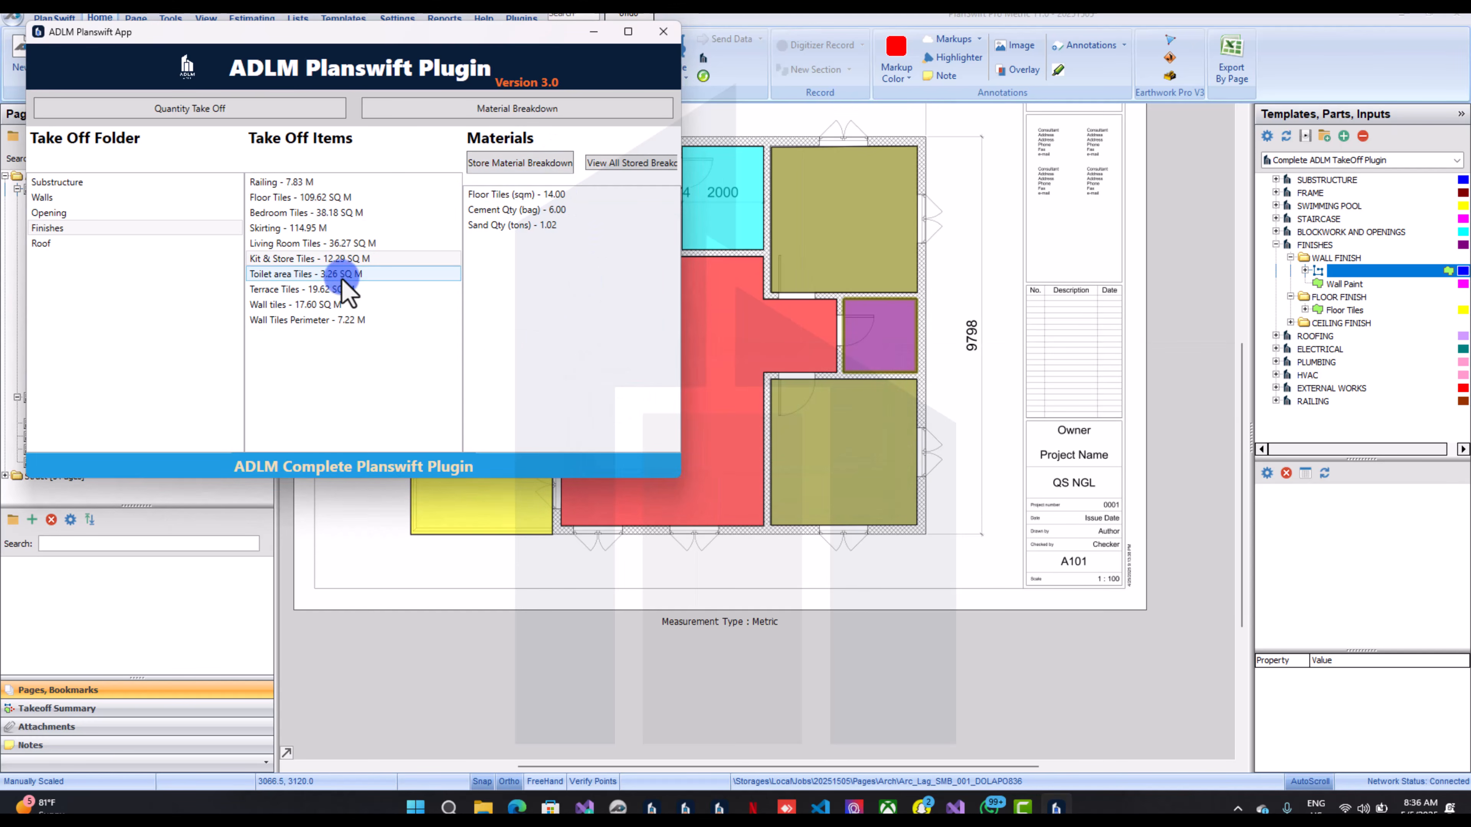
left_click(504, 161)
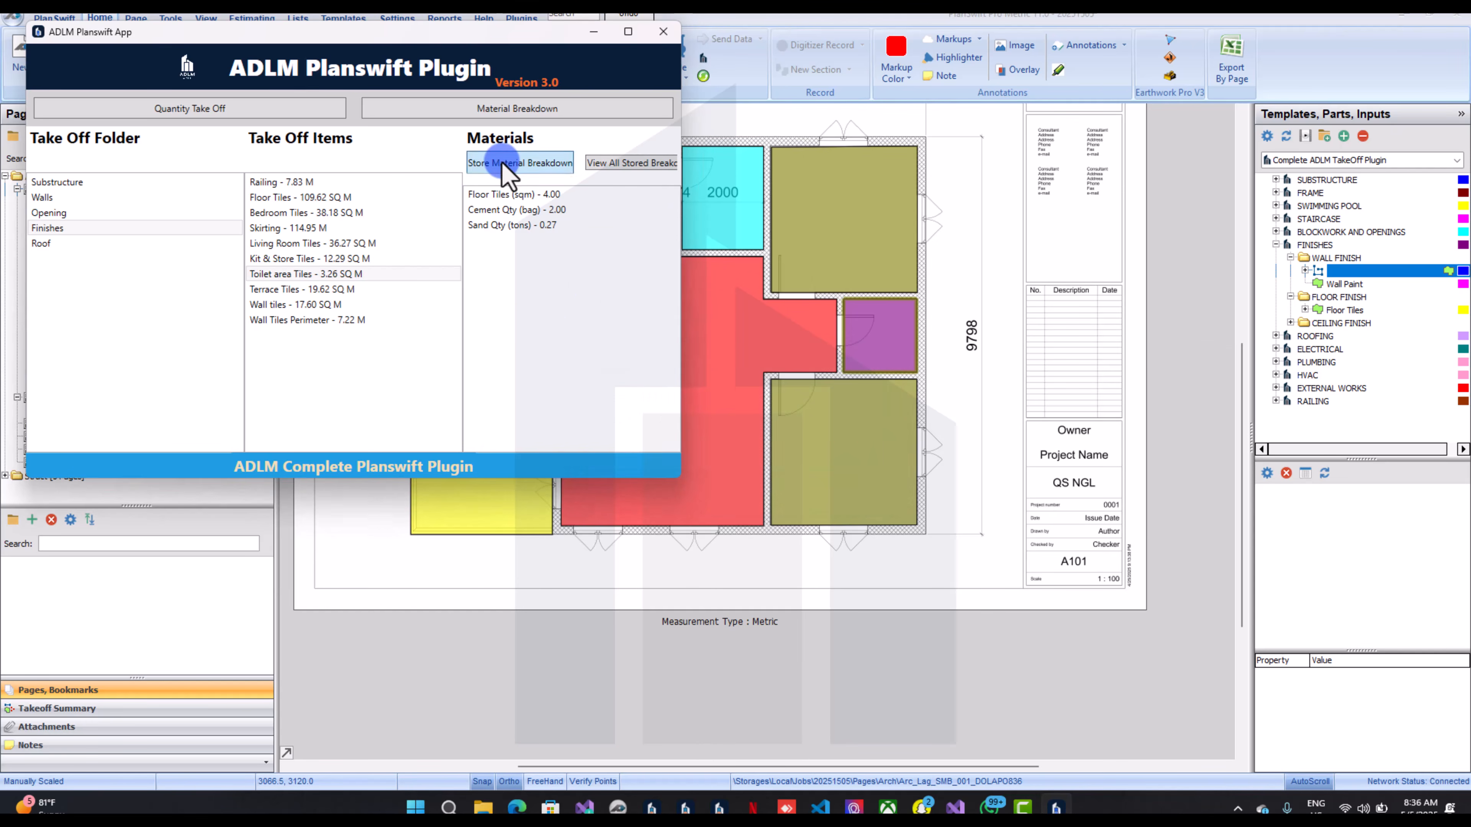
left_click(854, 457)
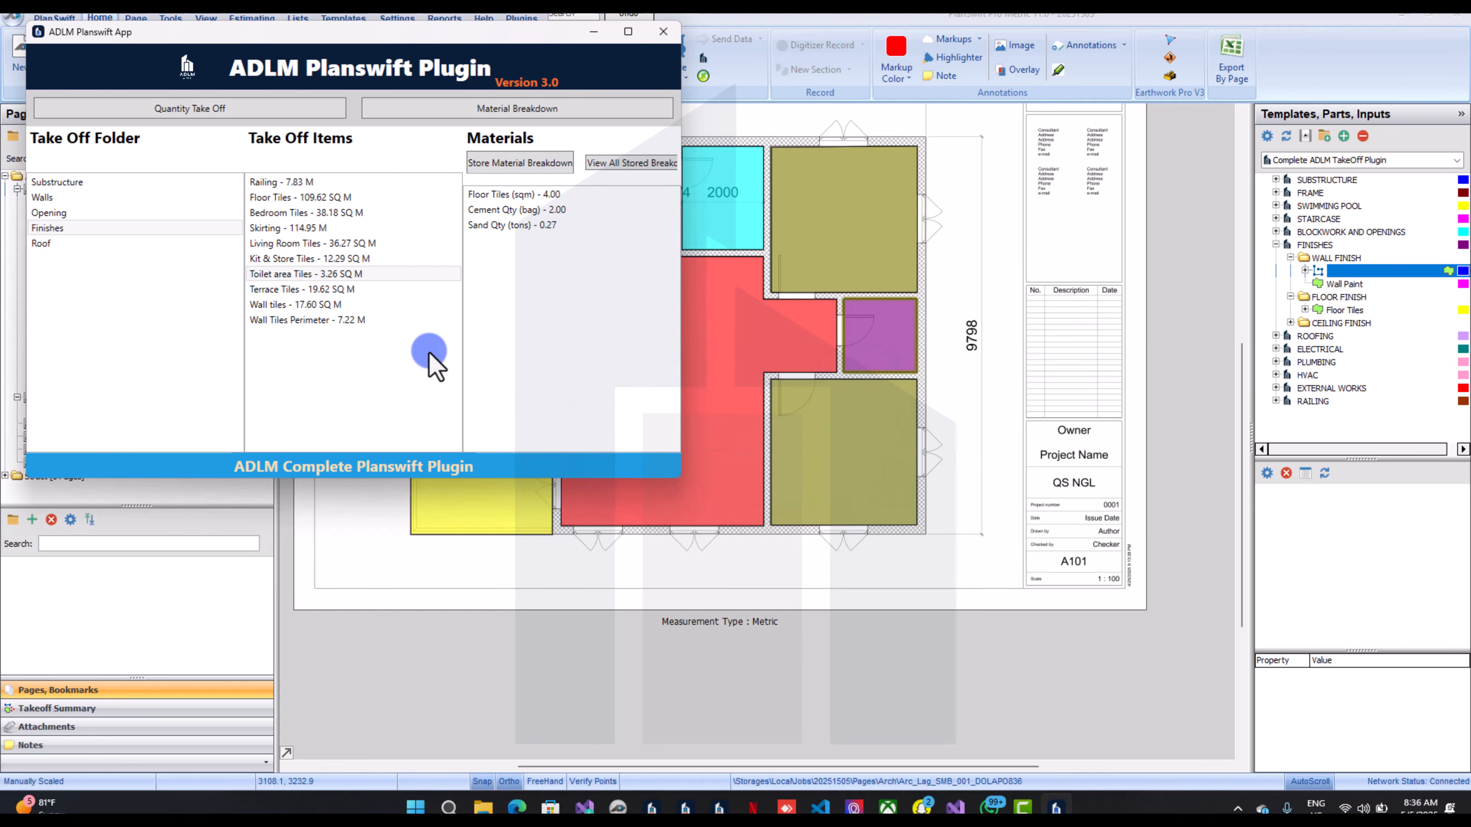
Store the material breakdowns for Terrace Tiles and Wall tiles, and check the Wall Tiles Perimeter item
left_click(377, 288)
left_click(478, 163)
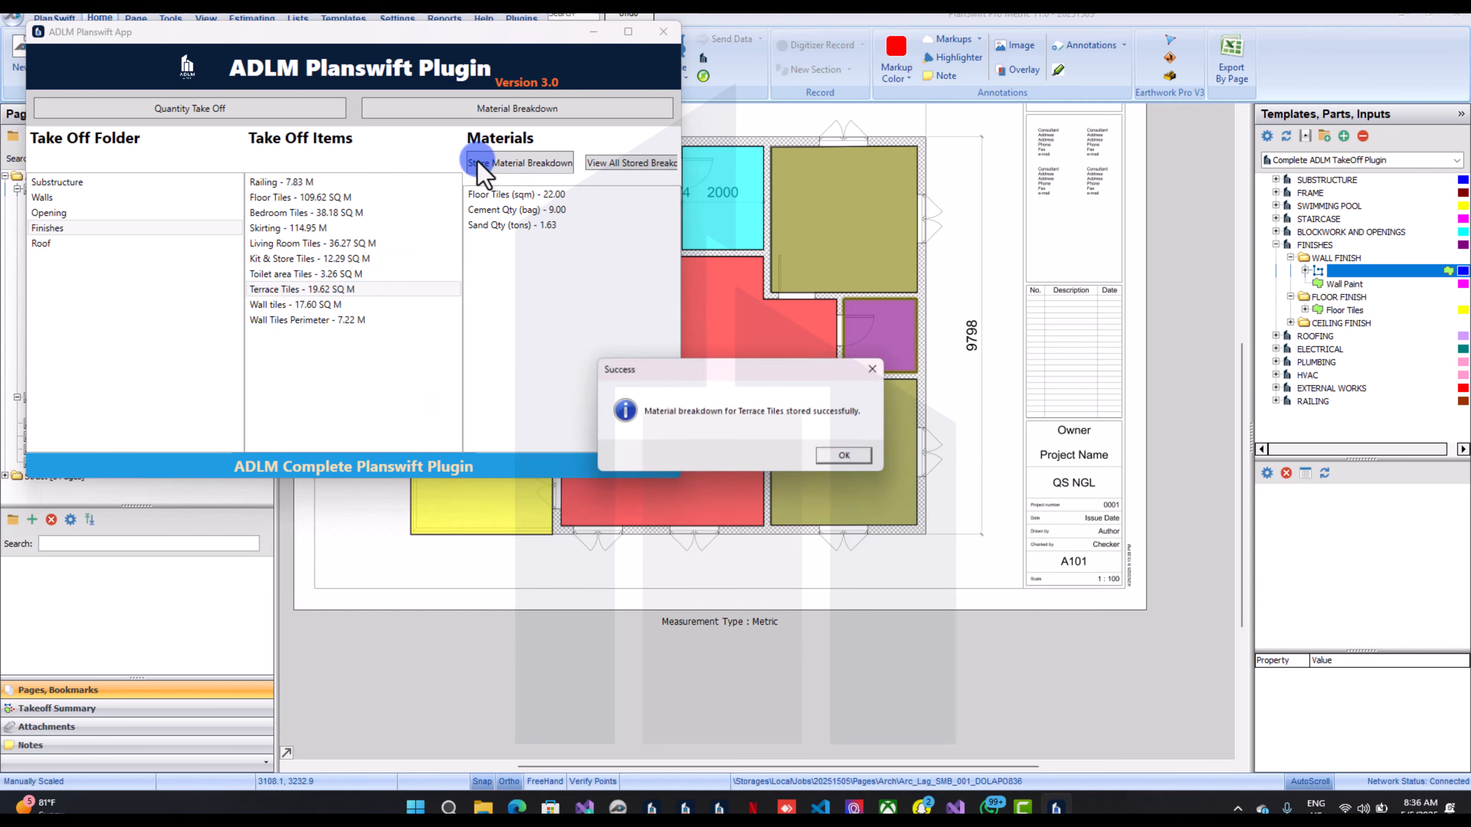
left_click(854, 458)
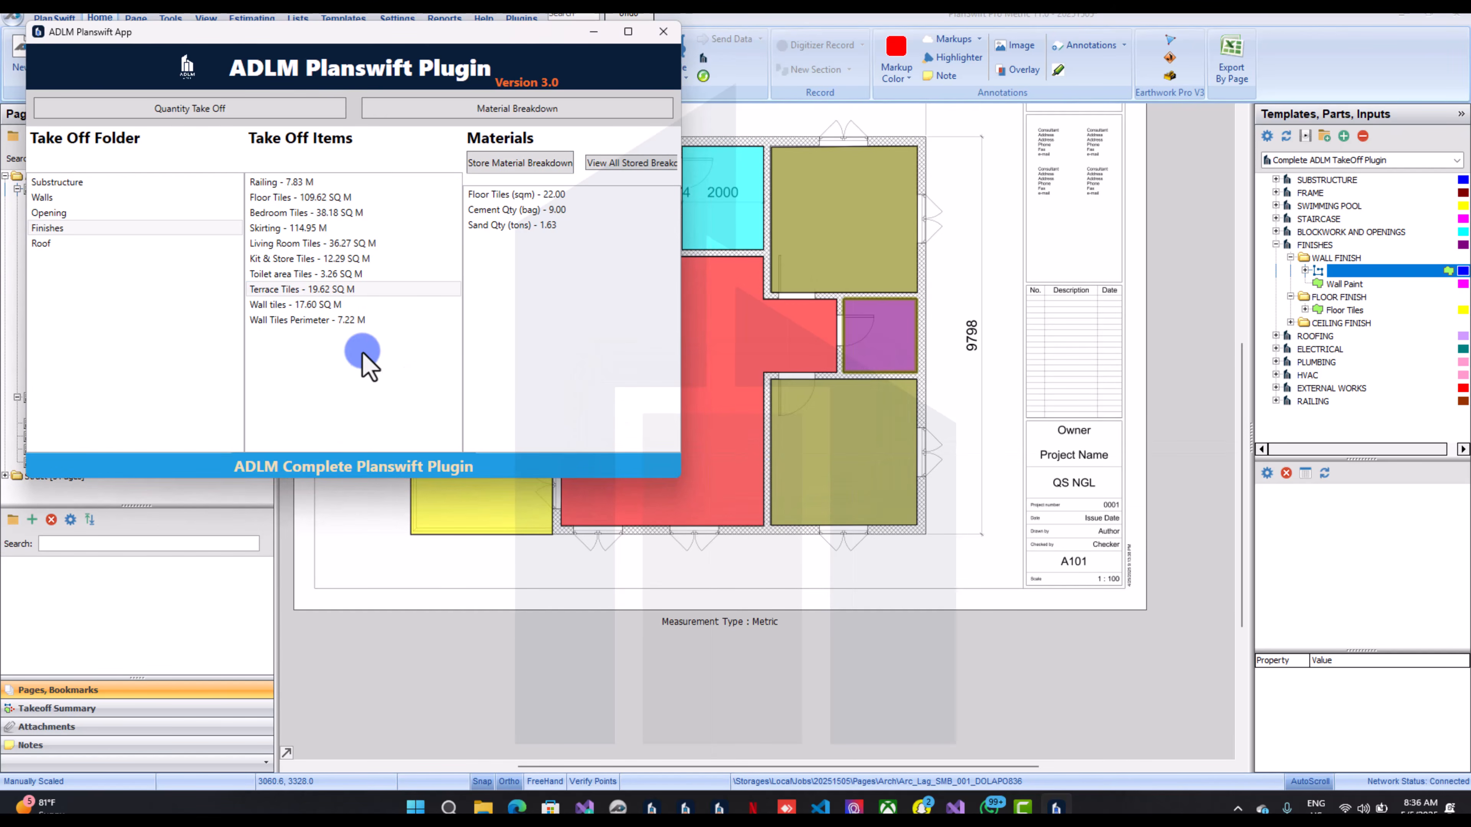
left_click(347, 304)
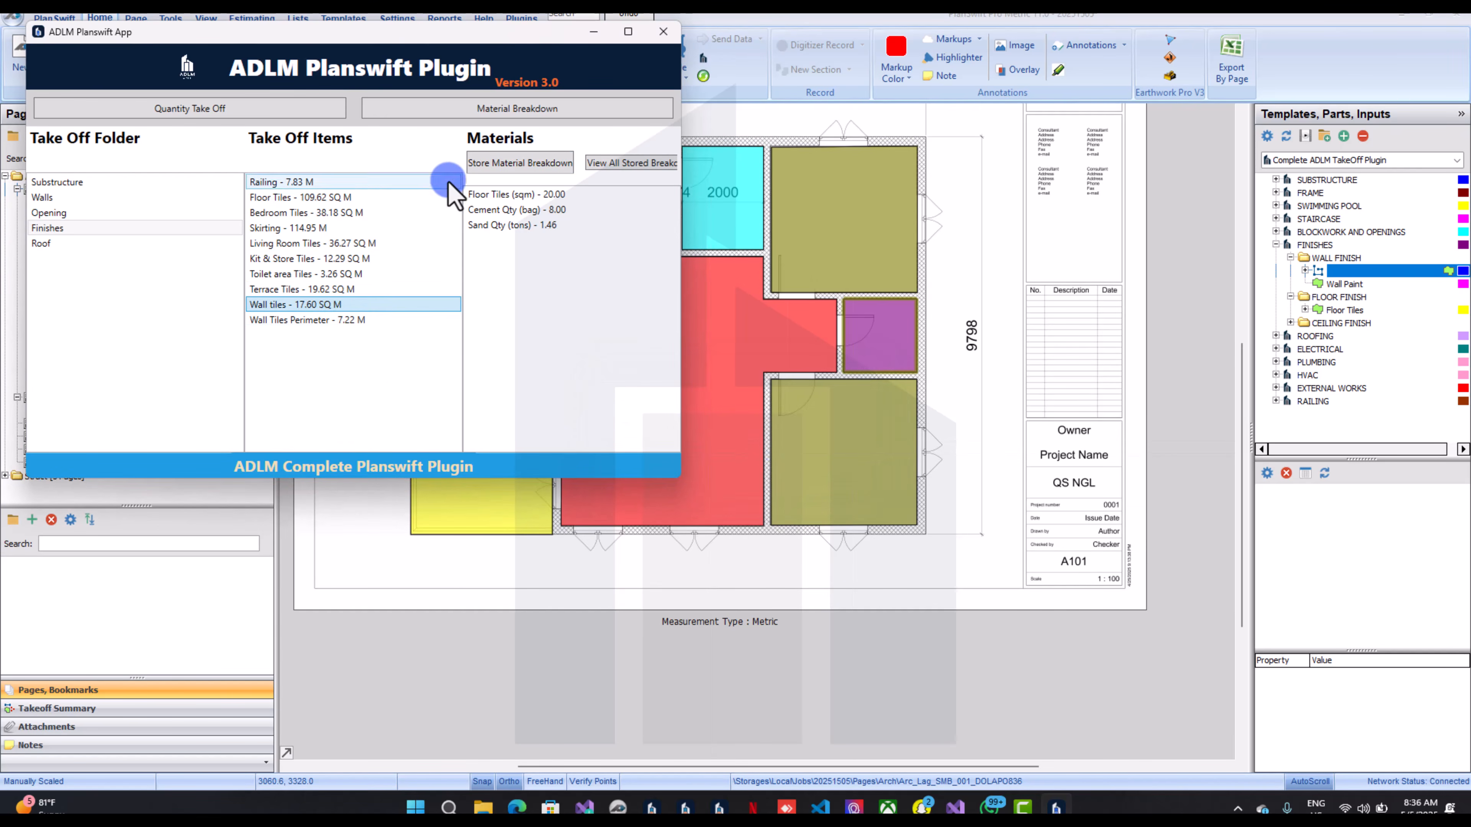
left_click(509, 162)
left_click(854, 457)
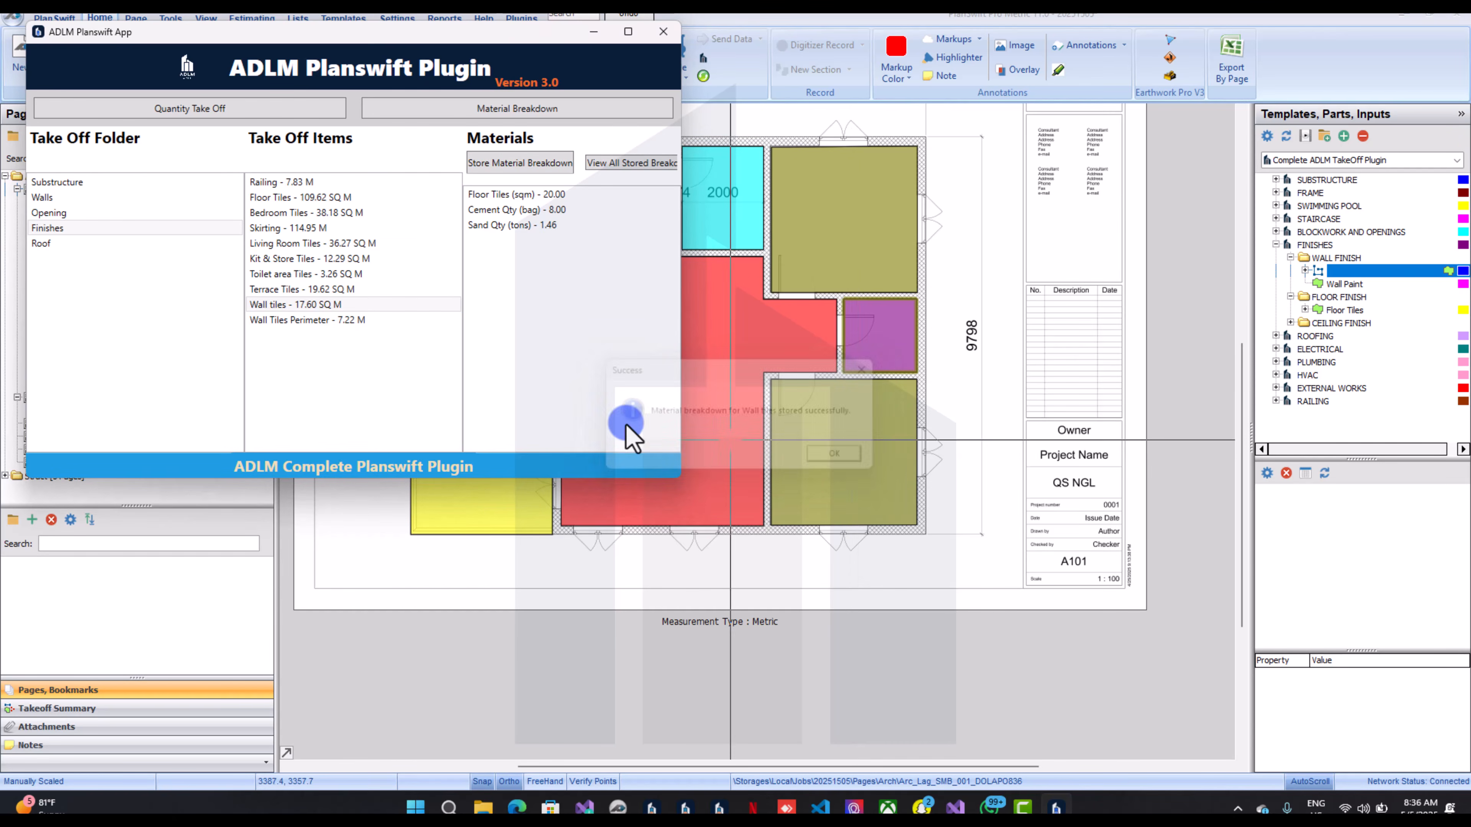
left_click(335, 322)
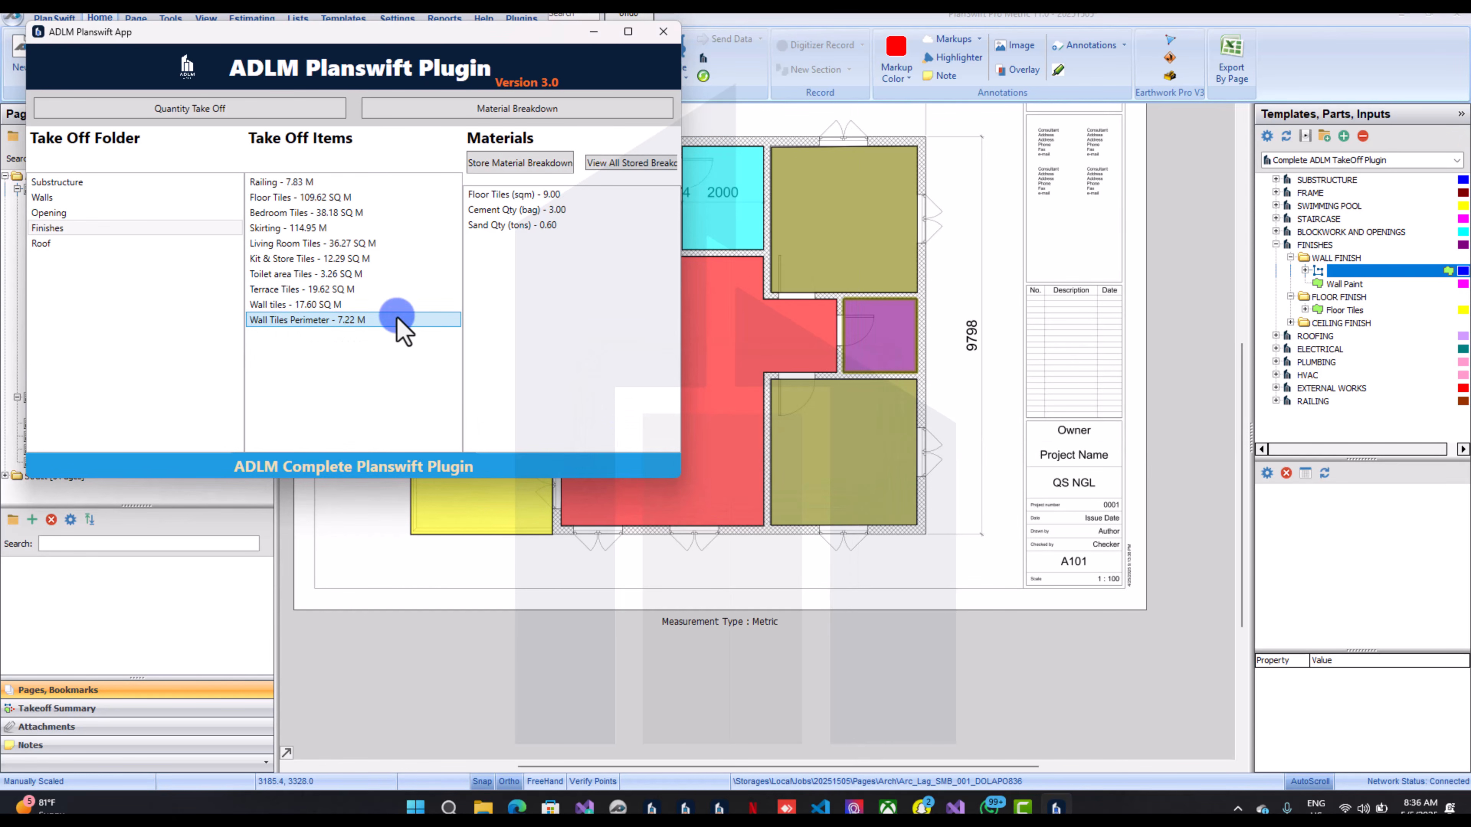
Store the material breakdown for Roof Covering in the Roof folder
left_click(87, 244)
left_click(288, 185)
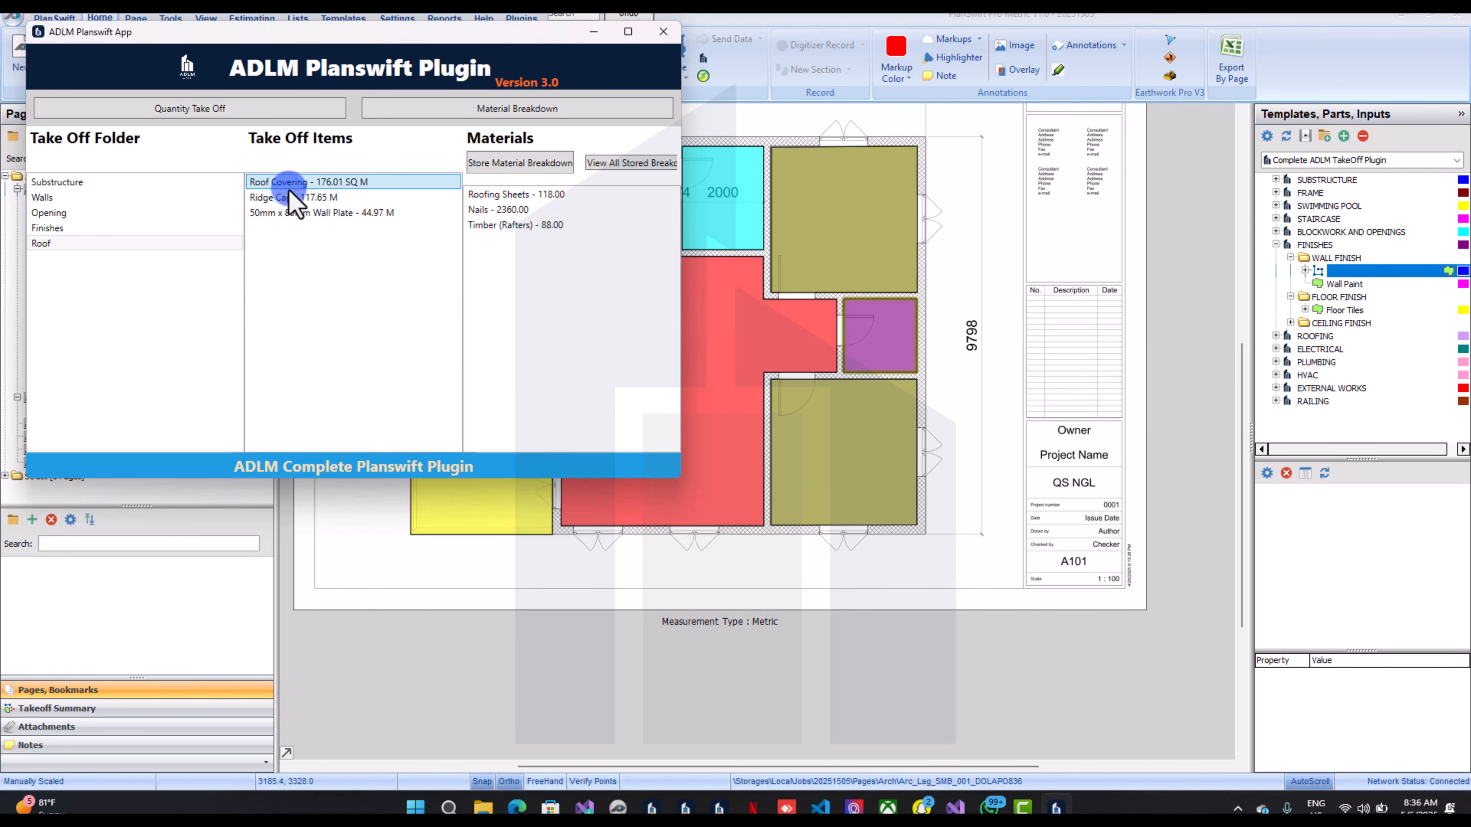
left_click(517, 166)
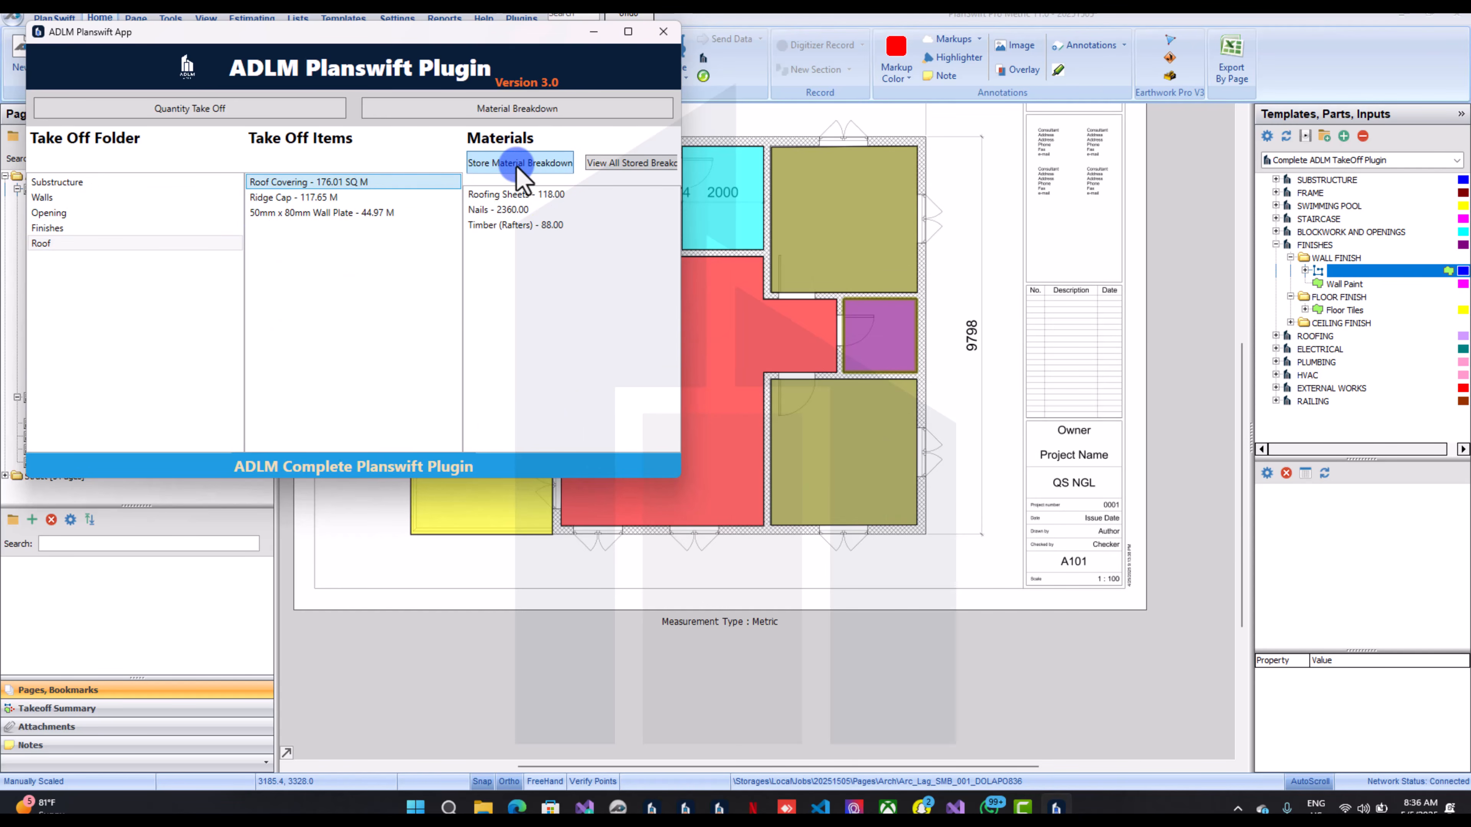
left_click(883, 442)
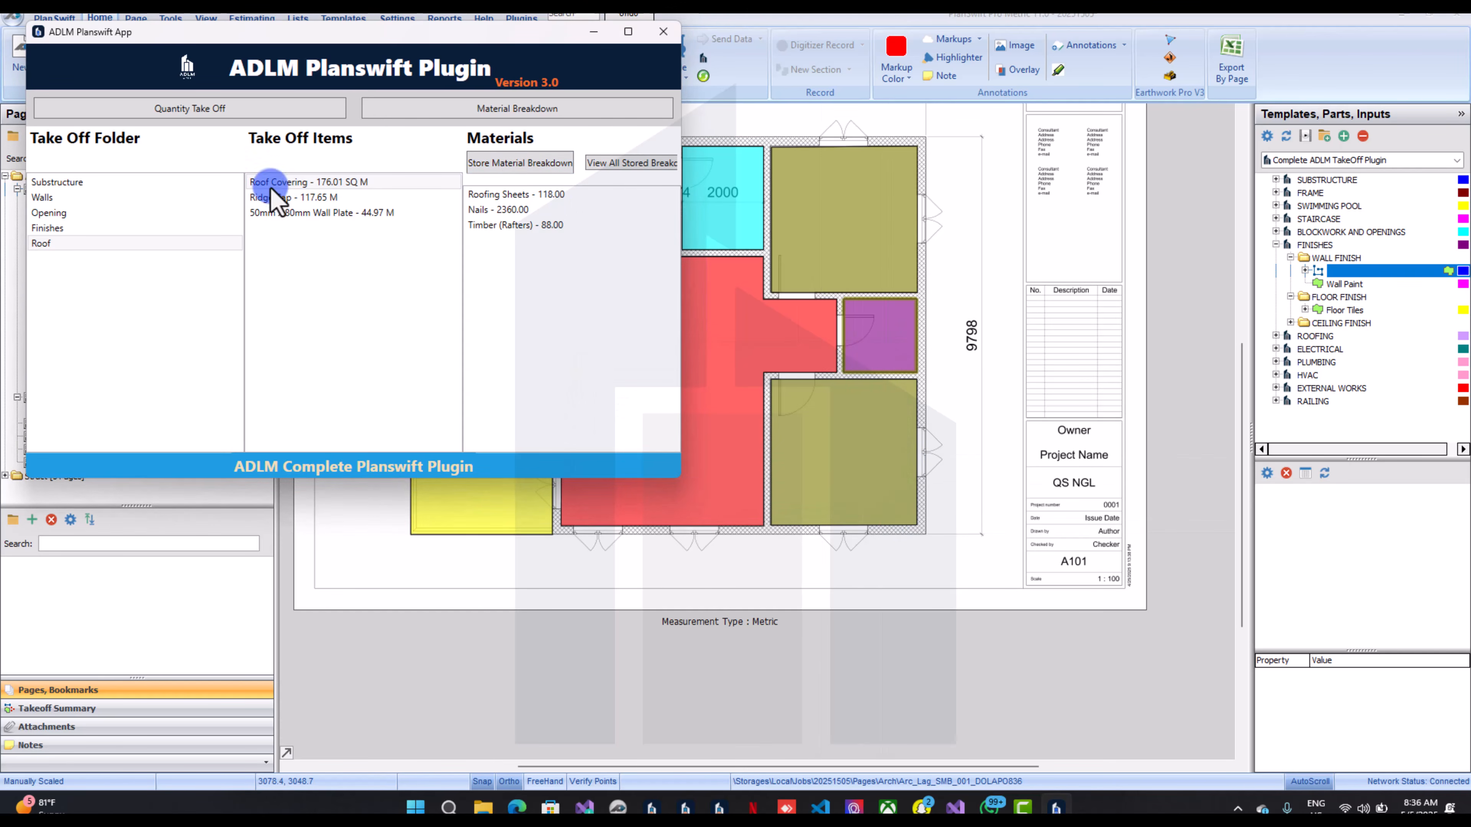
Check the Ridge Cap item and store the material breakdown for 50mm x 80mm Wall Plate in the Roof folder
left_click(290, 197)
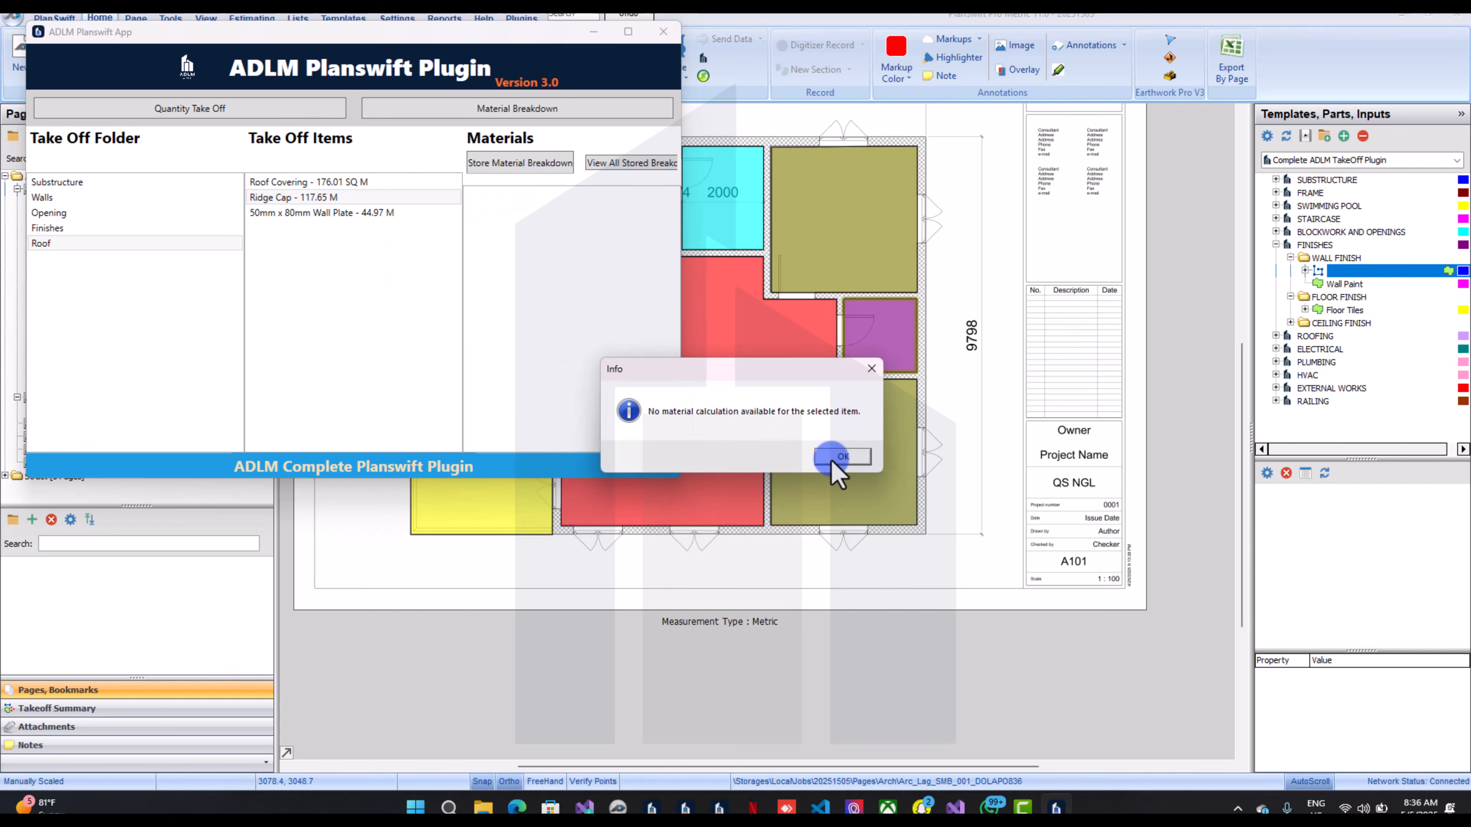
left_click(840, 456)
left_click(339, 212)
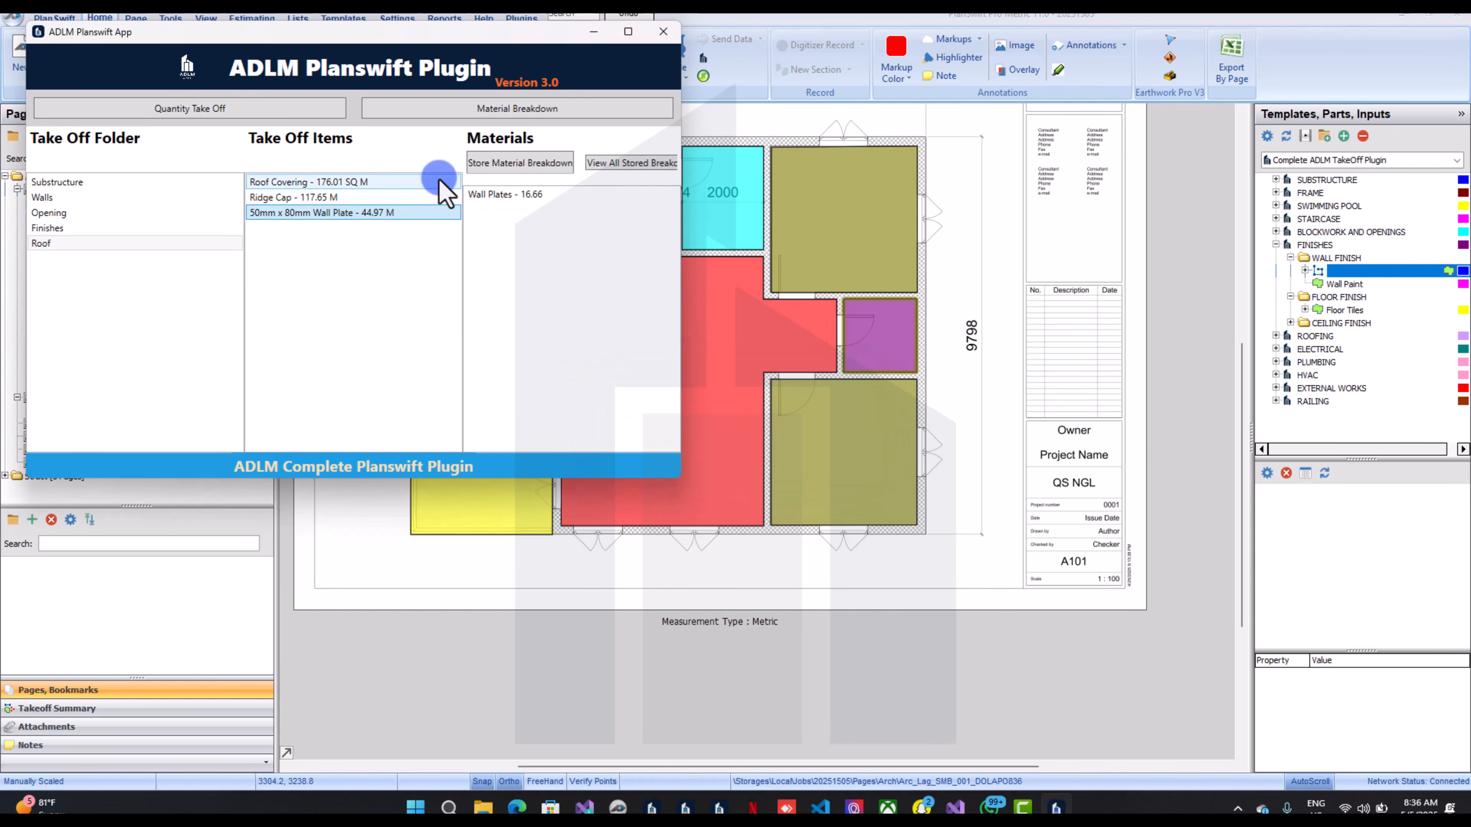
left_click(492, 164)
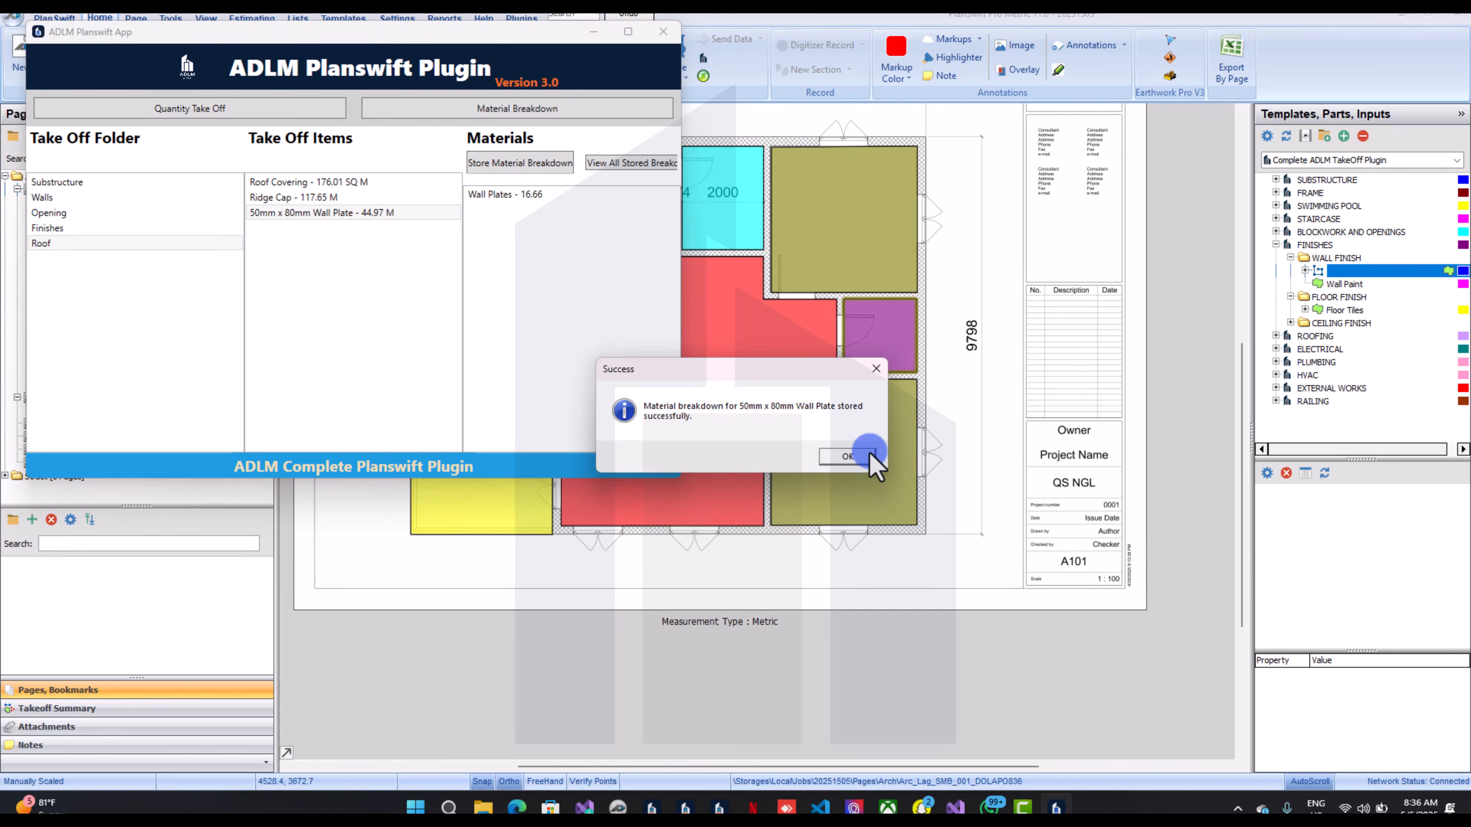
left_click(867, 451)
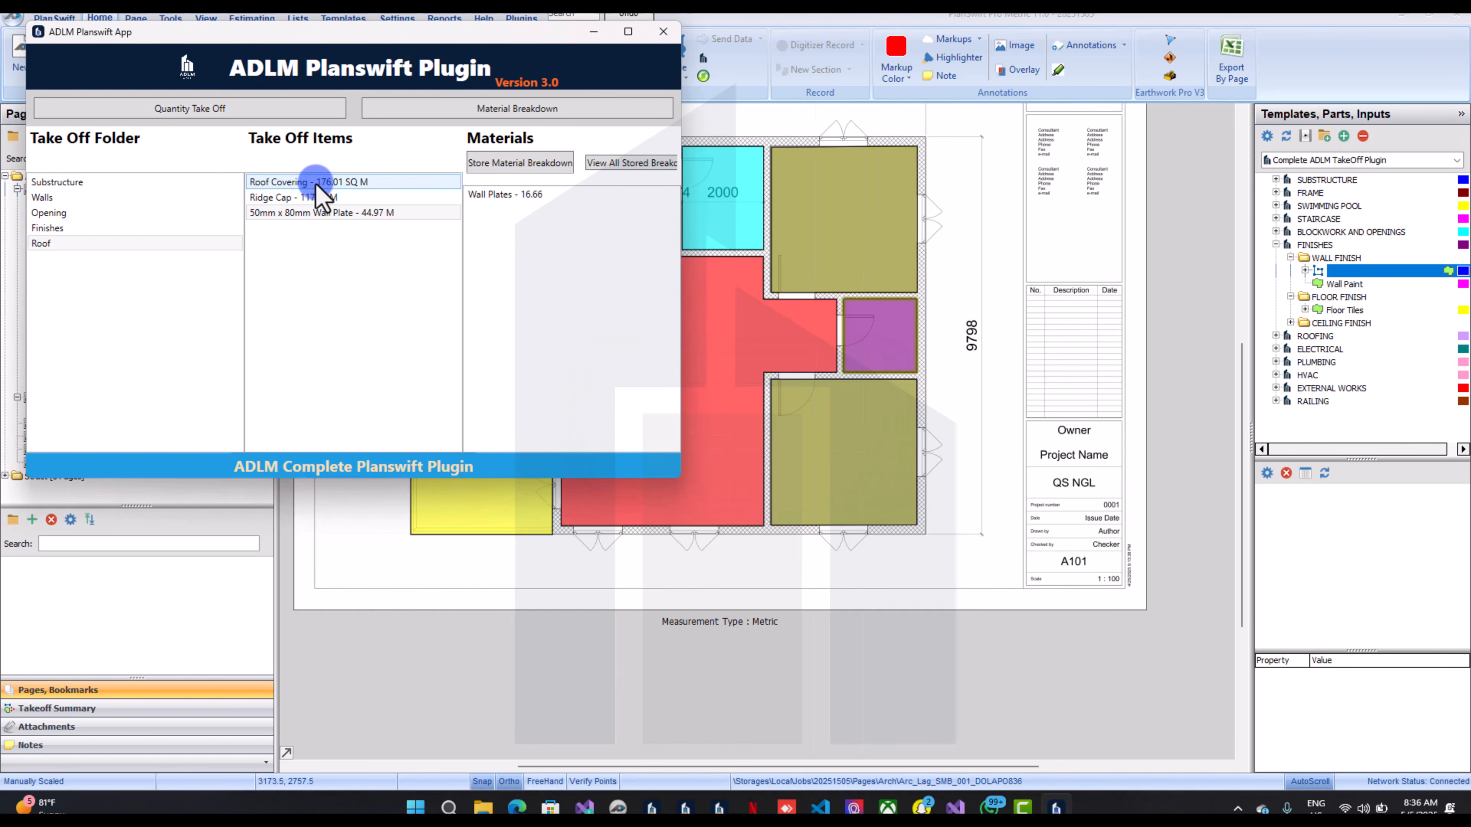
Export all stored material breakdowns to the Proposed Bungalow Building folder as CSV file Superstructure Material, review the stored list and close the plugin
left_click(603, 164)
scroll(513, 314, "down", 5)
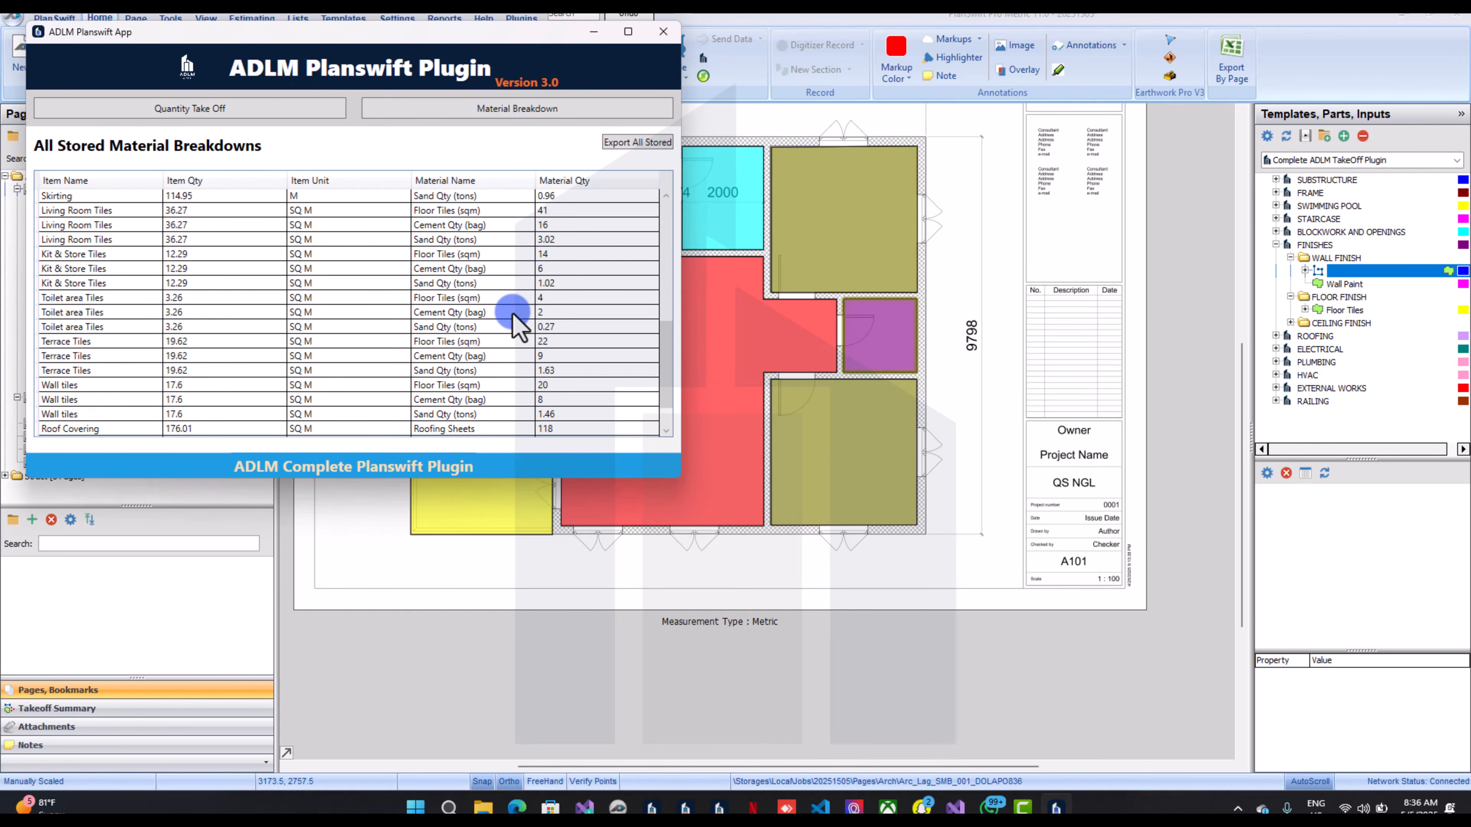
scroll(513, 314, "up", 3)
left_click(608, 143)
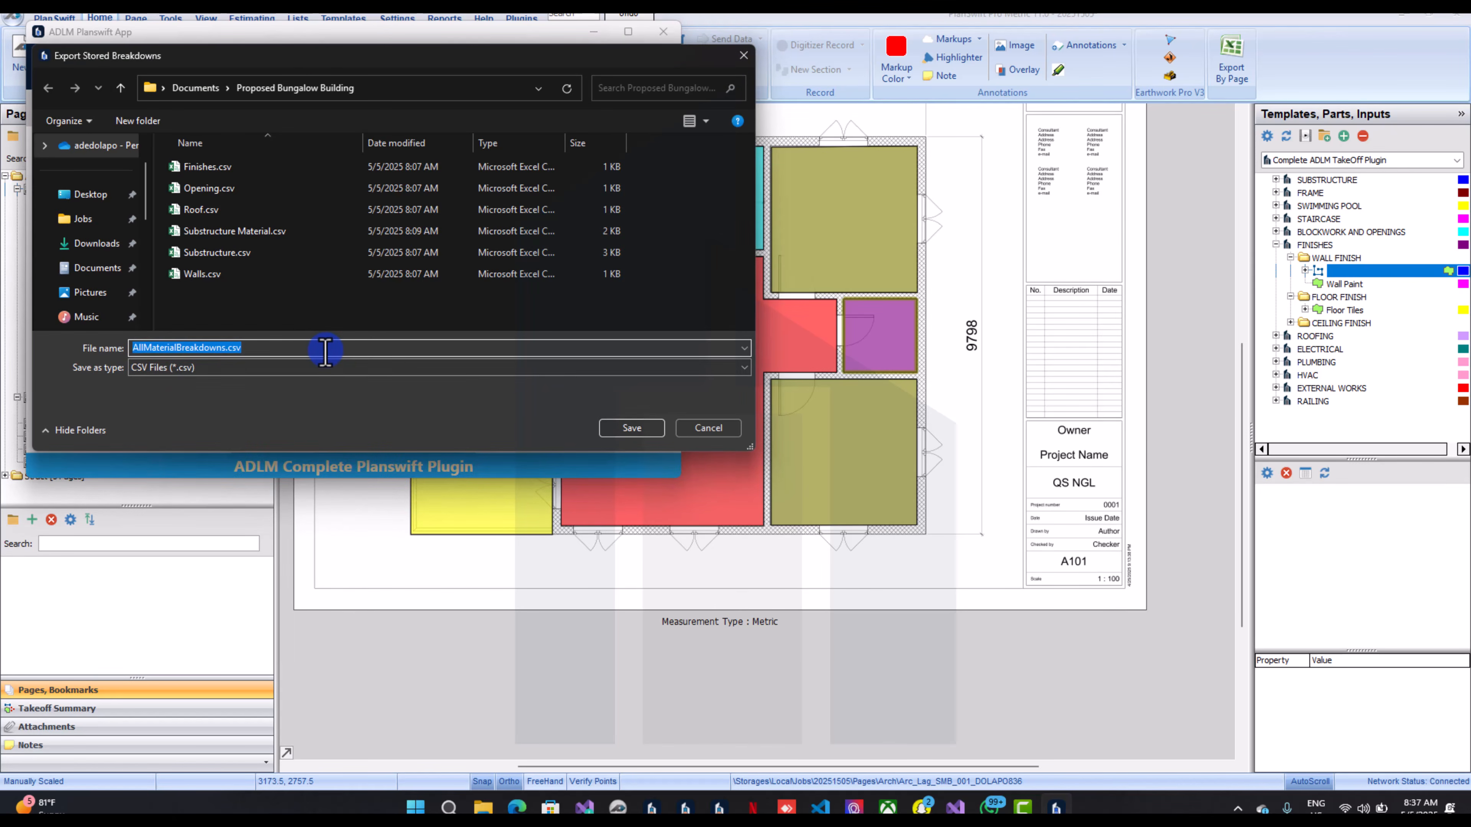
type("Su")
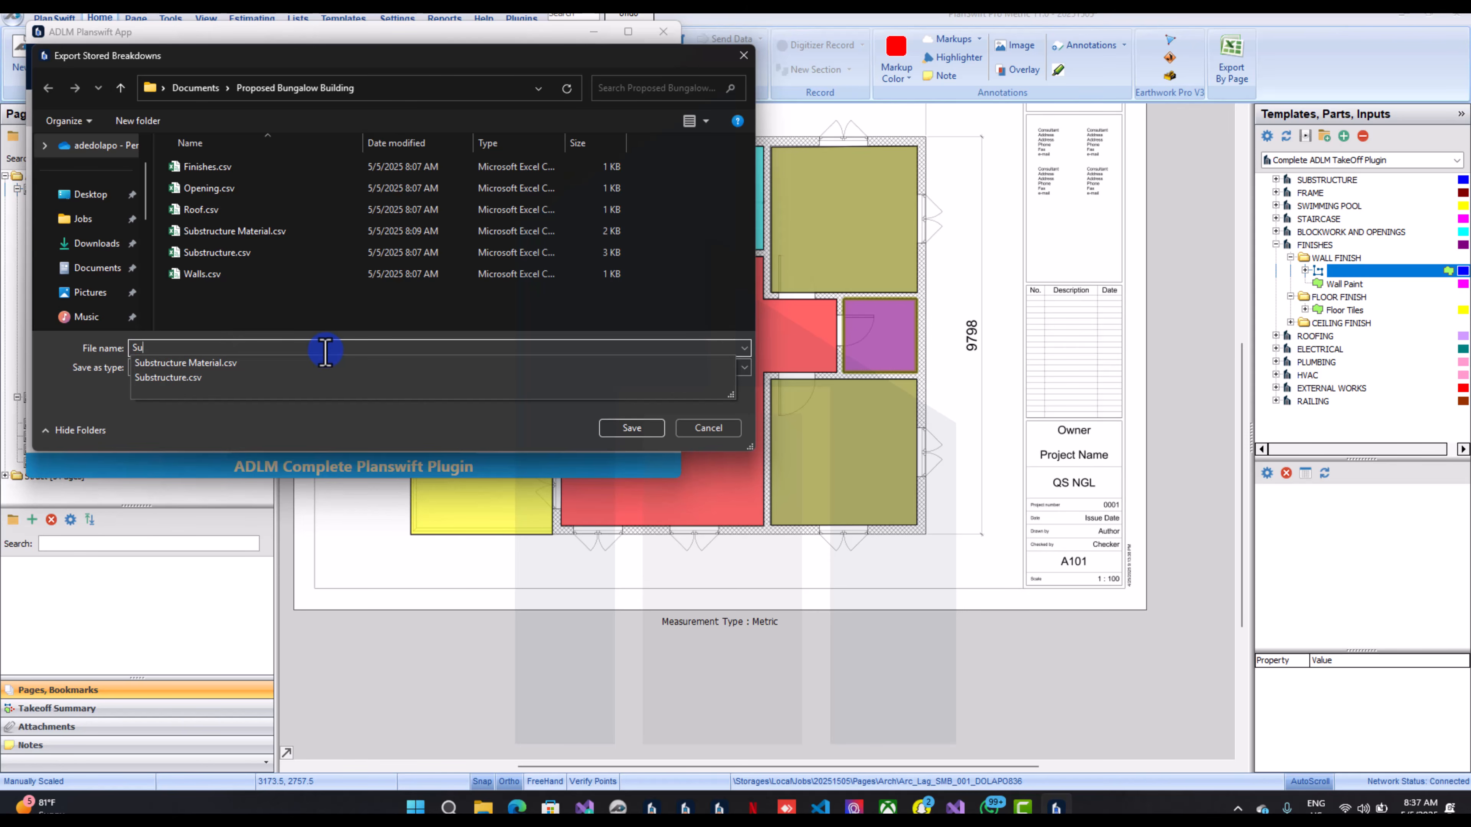
type("perstructure Material")
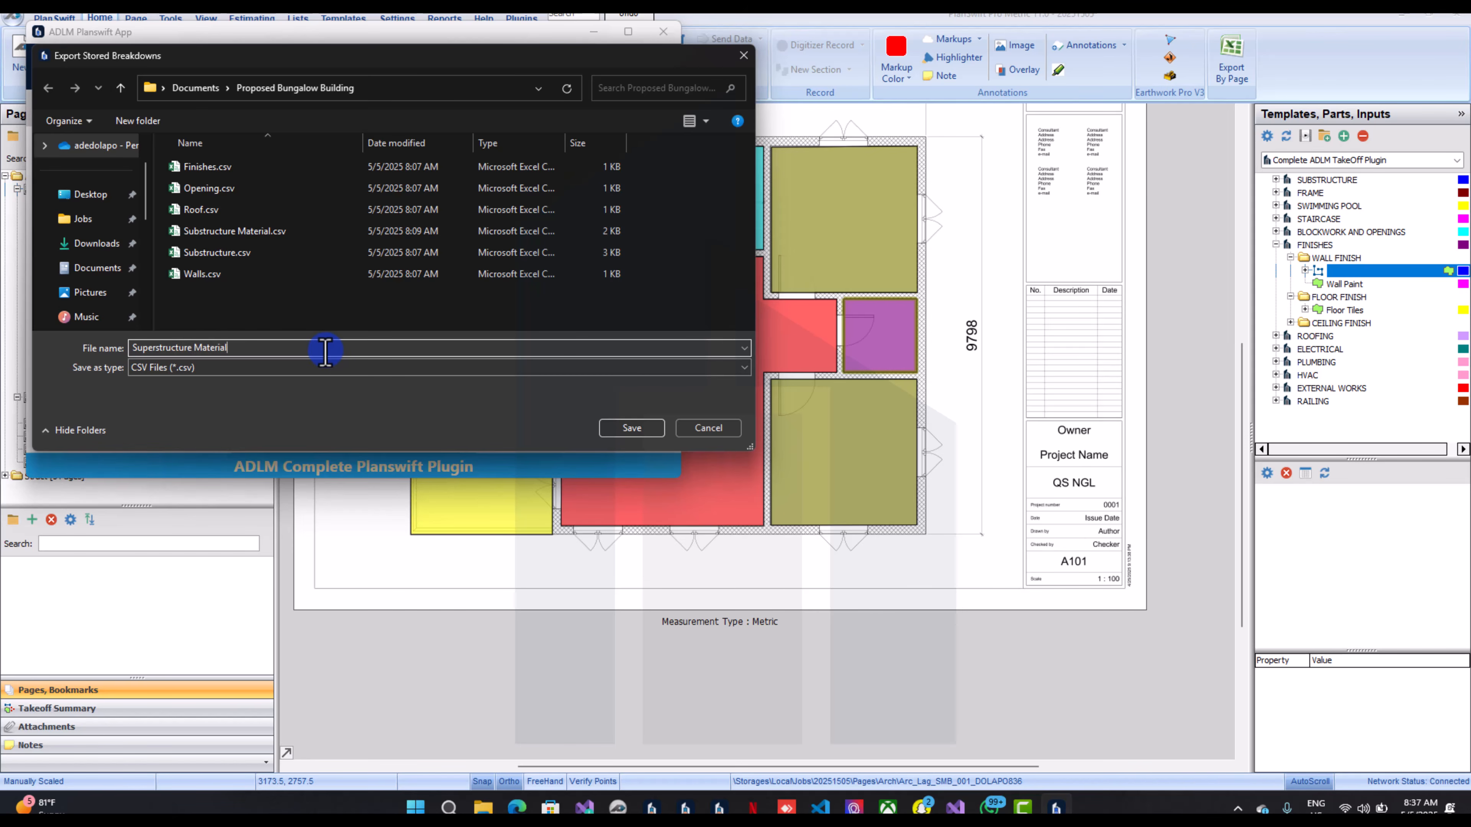
left_click(632, 428)
left_click(799, 458)
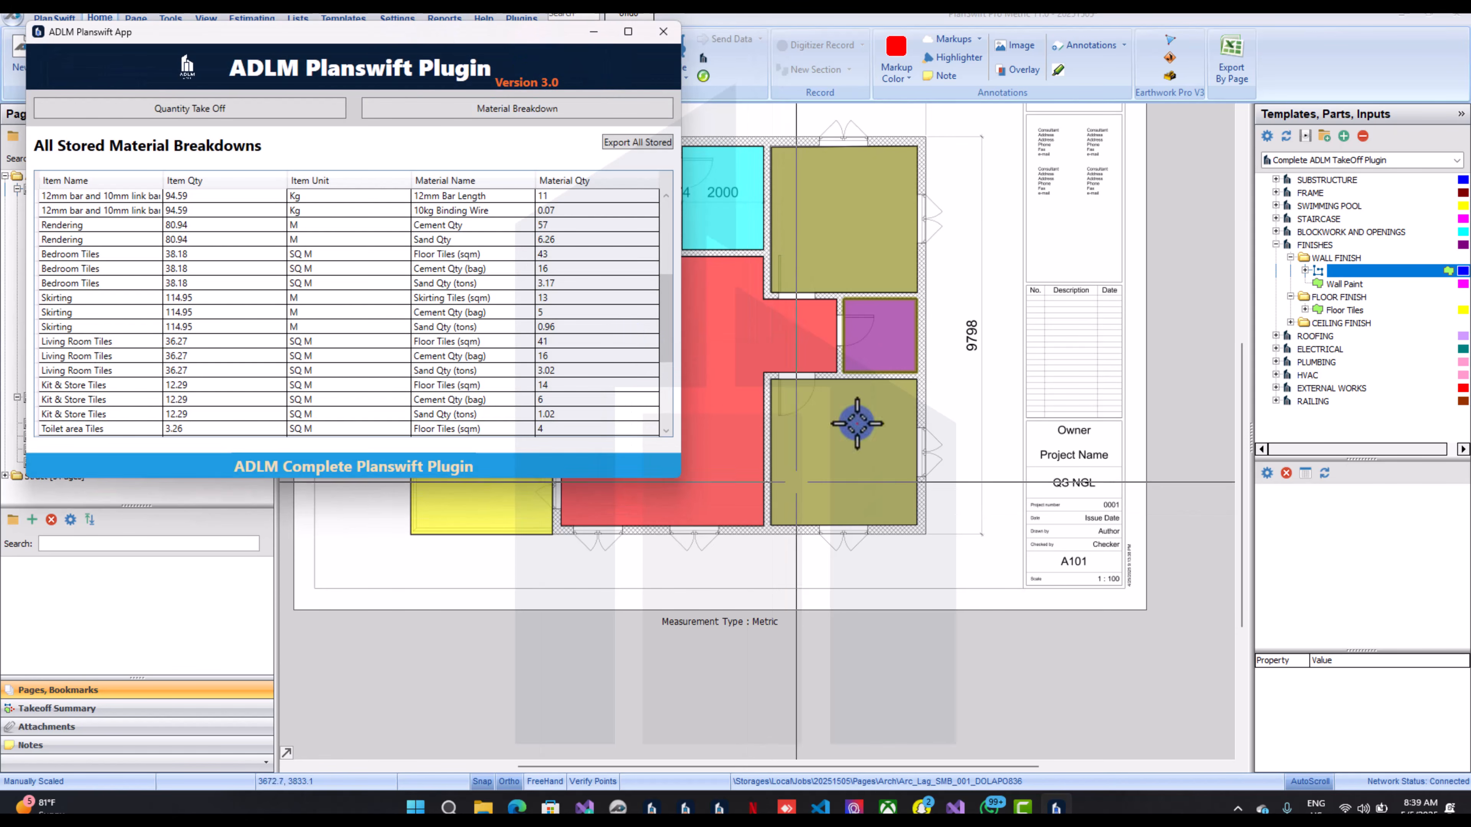
scroll(564, 246, "down", 4)
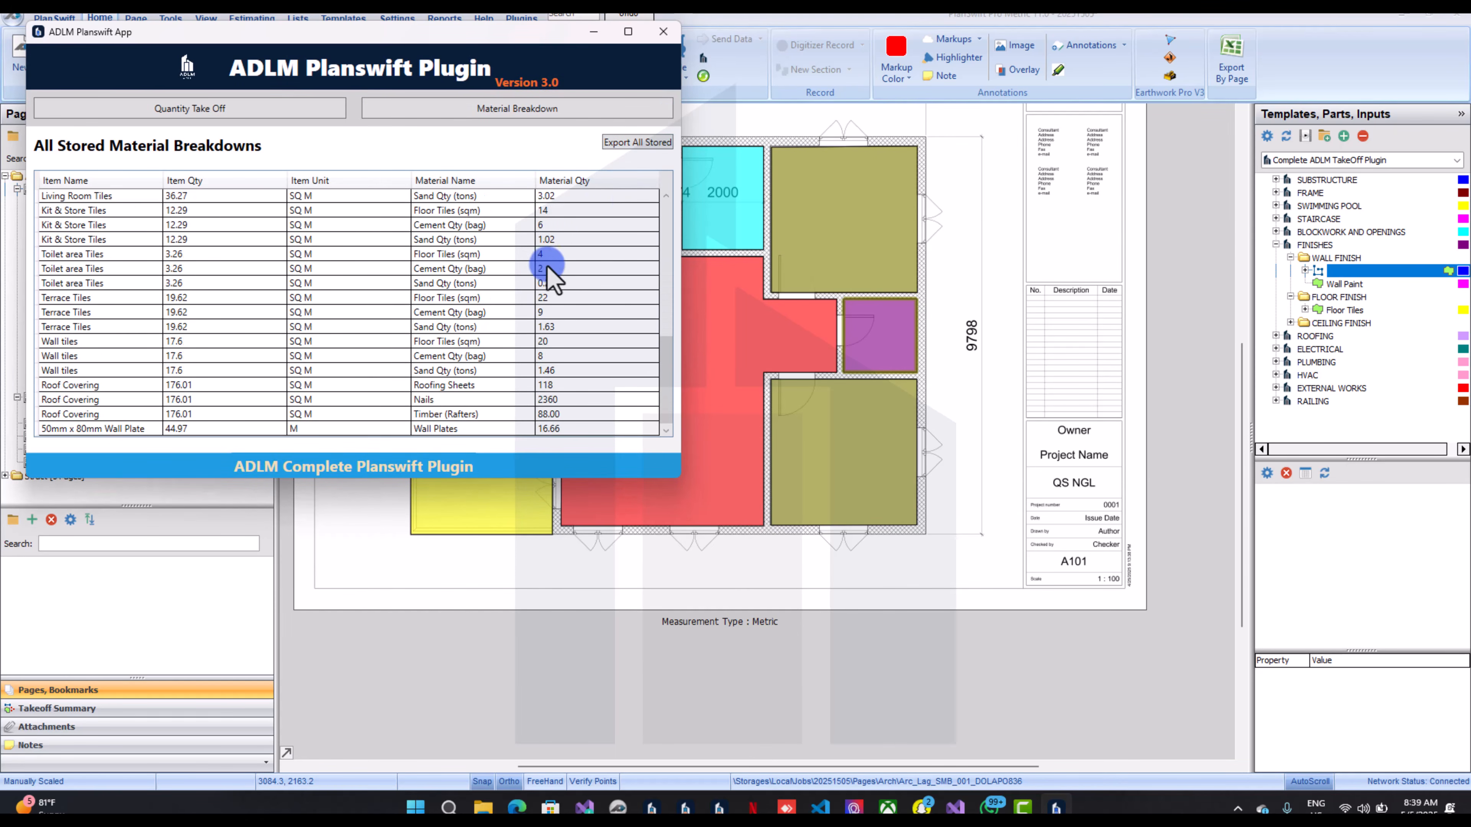
left_click(663, 31)
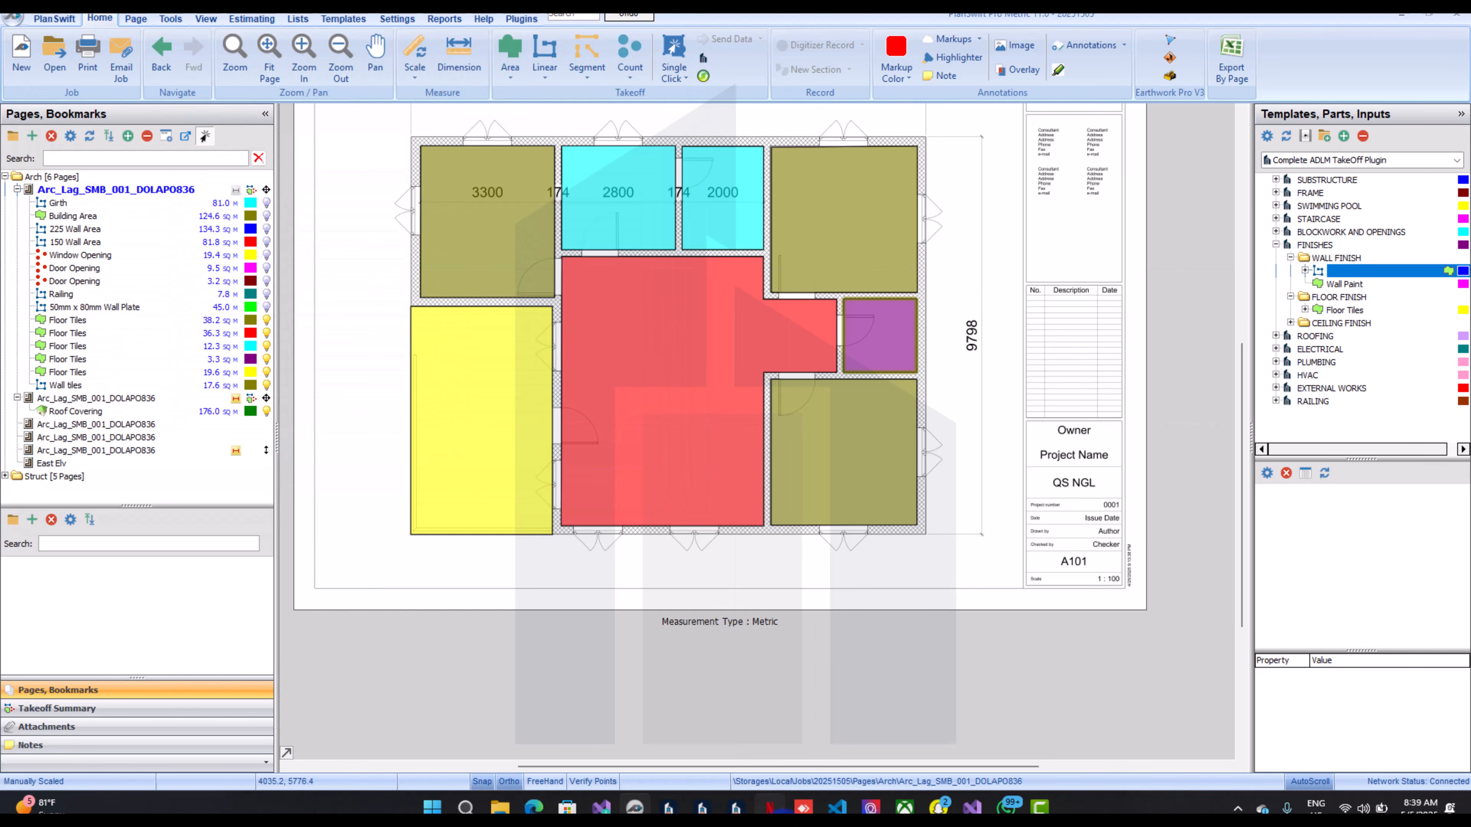
Open Substructure.csv from the Proposed Bungalow Building folder in Documents, and place its Excel window so the file list stays accessible
left_click(500, 806)
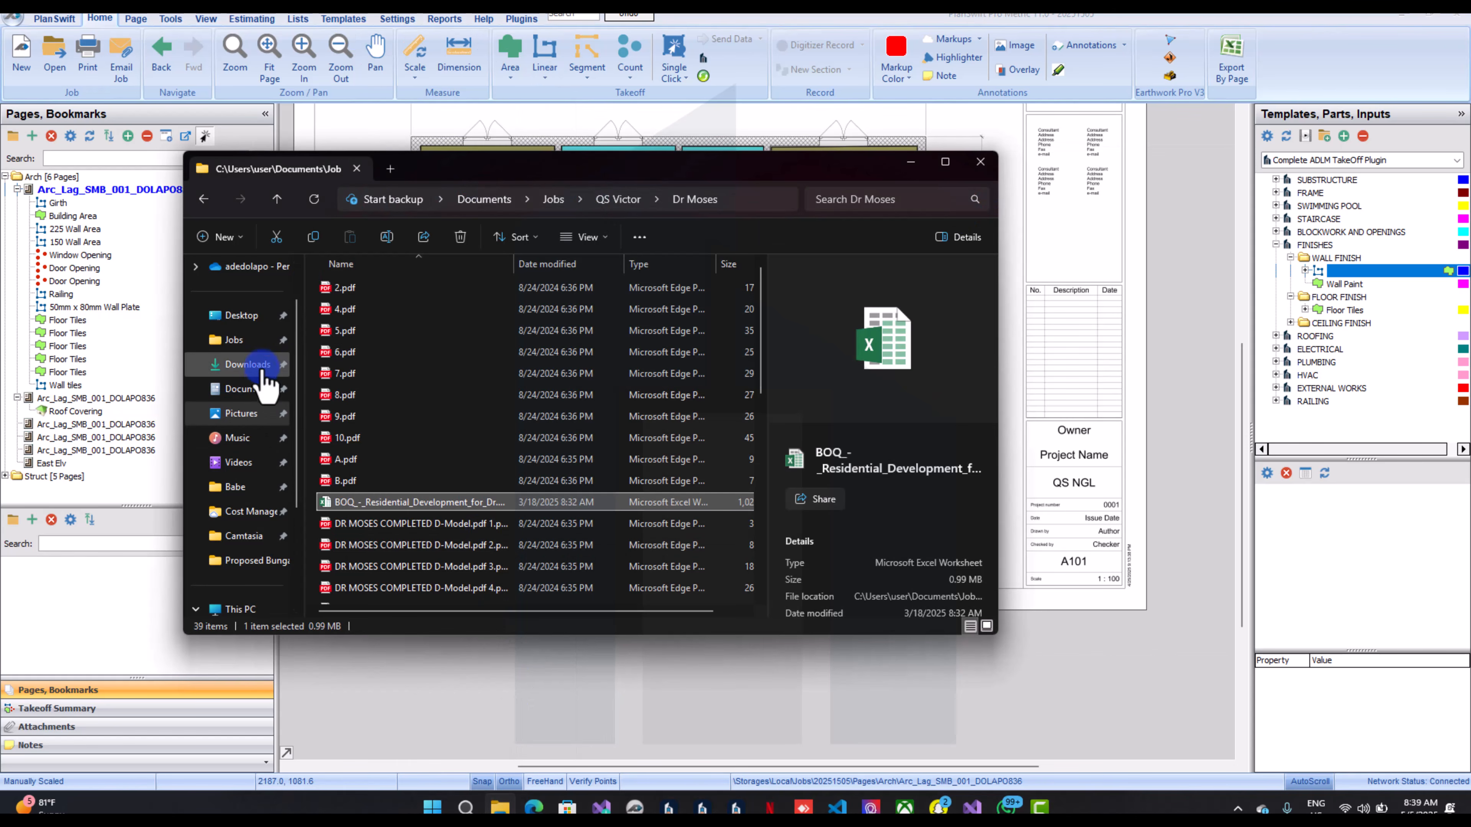
left_click(255, 388)
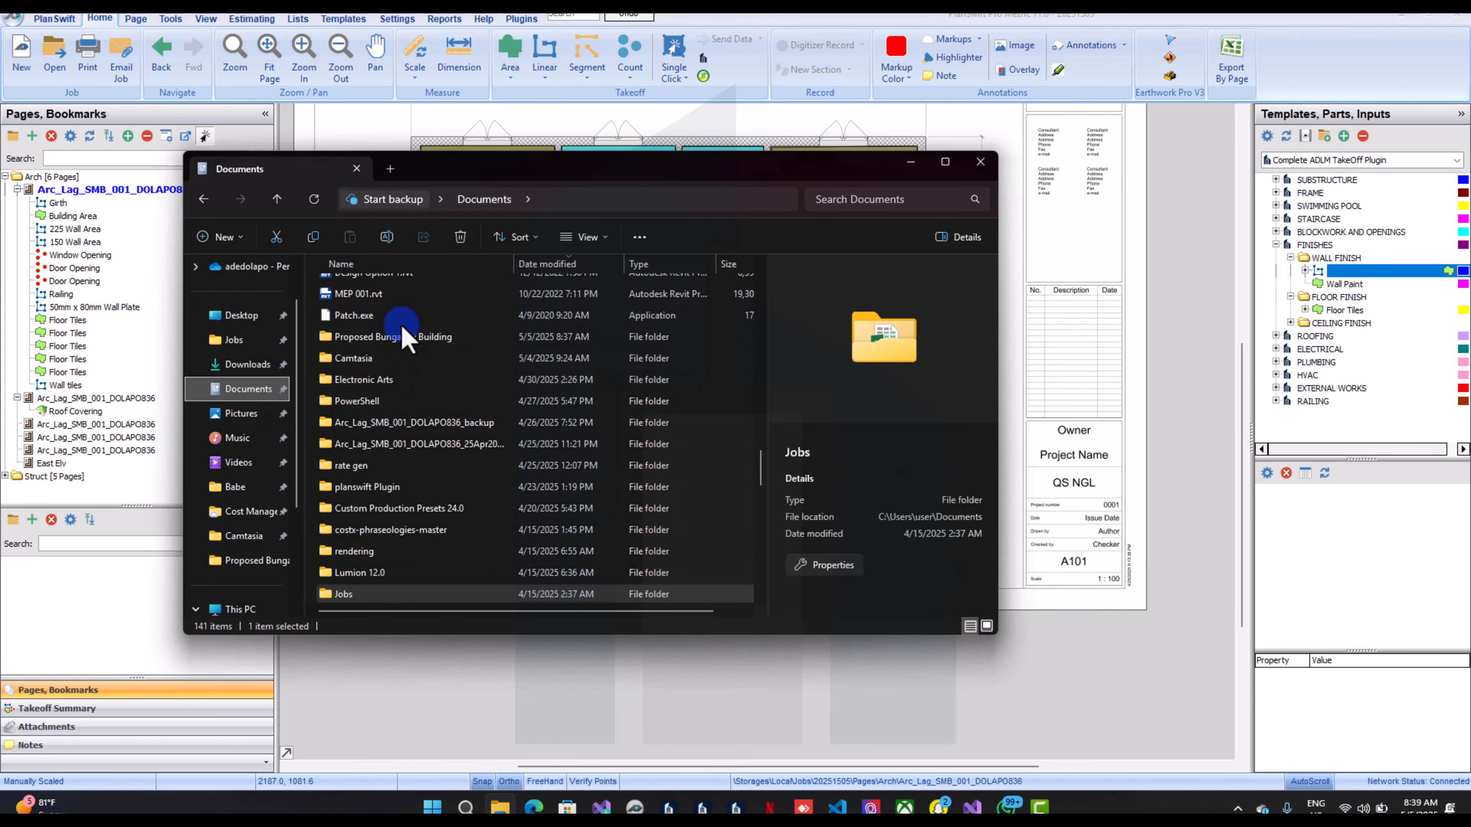
double_click(401, 393)
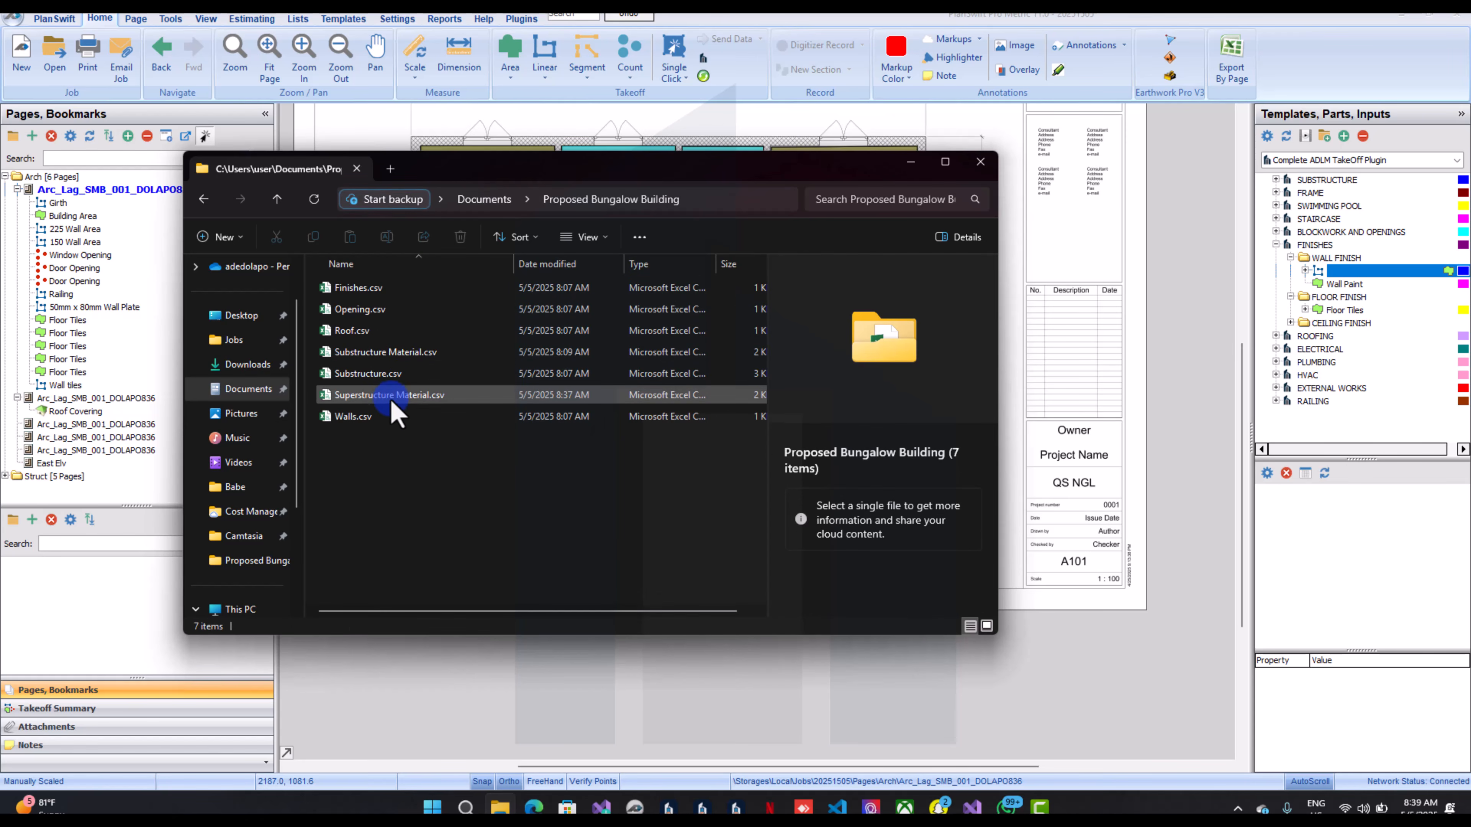
double_click(401, 373)
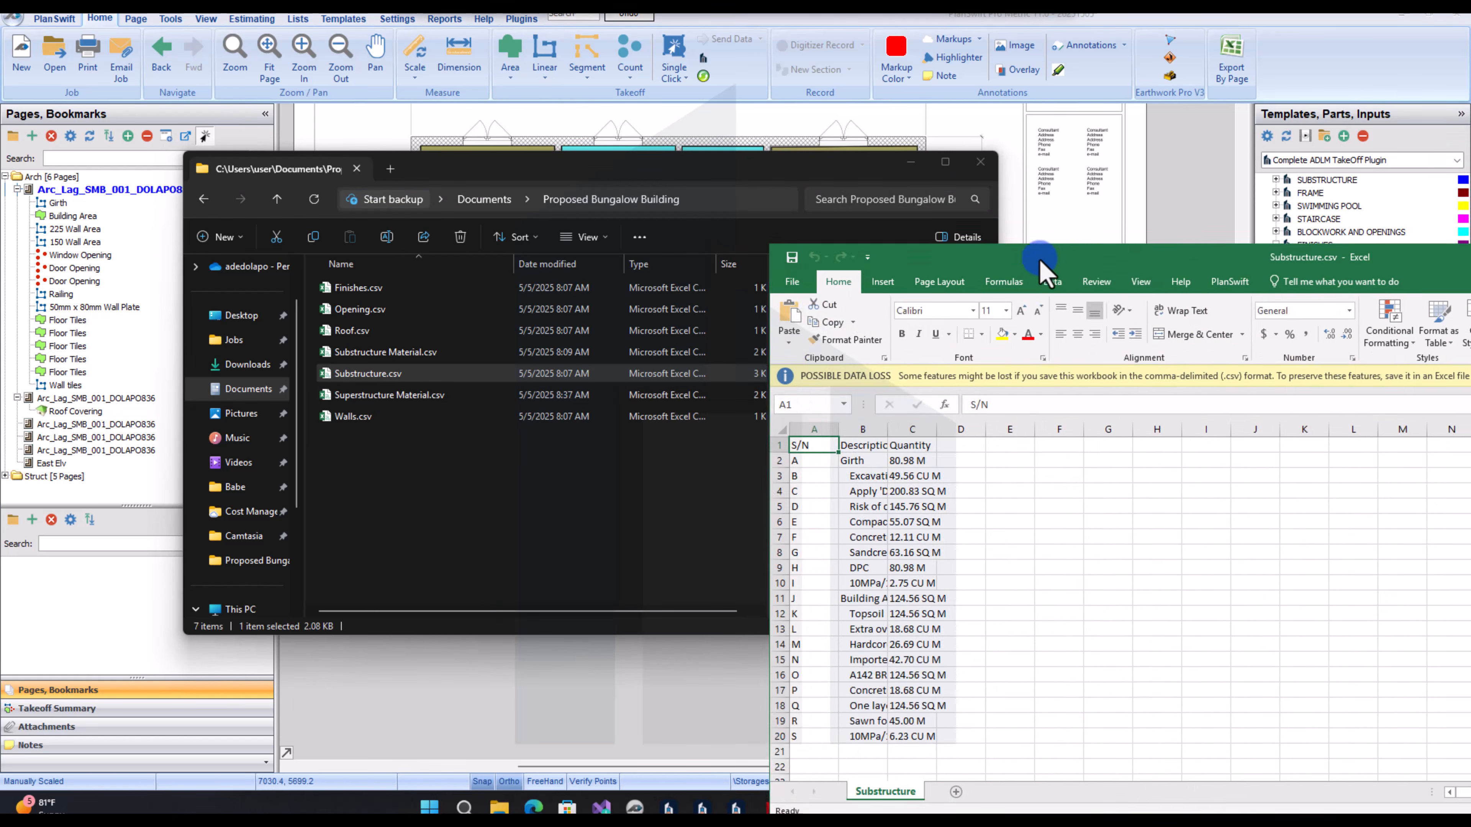
left_click_drag(1040, 260, 917, 179)
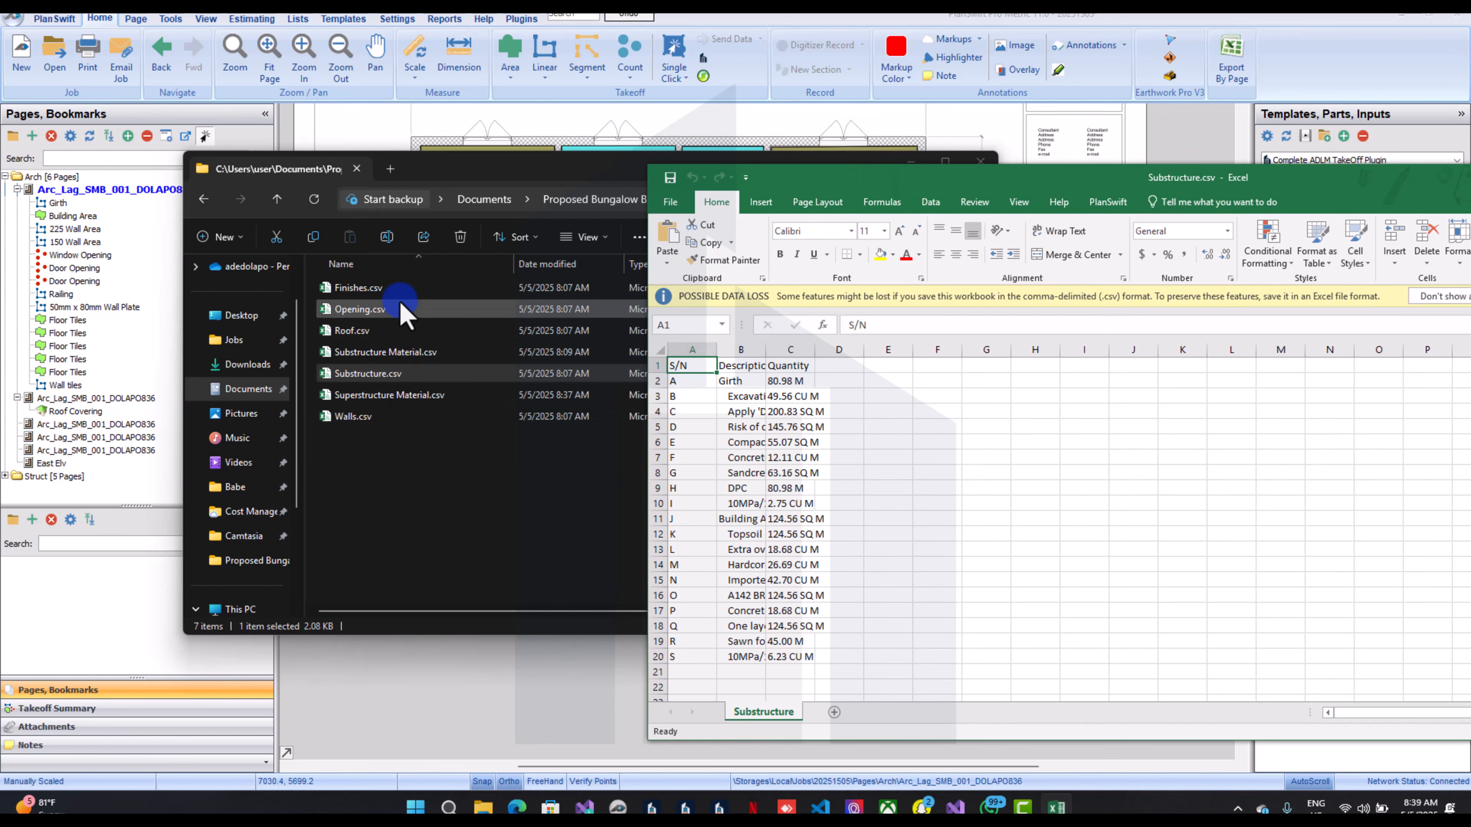
Open Walls.csv and move its range A1:H19 into the Substructure sheet below the existing rows, starting at cell A24
double_click(391, 417)
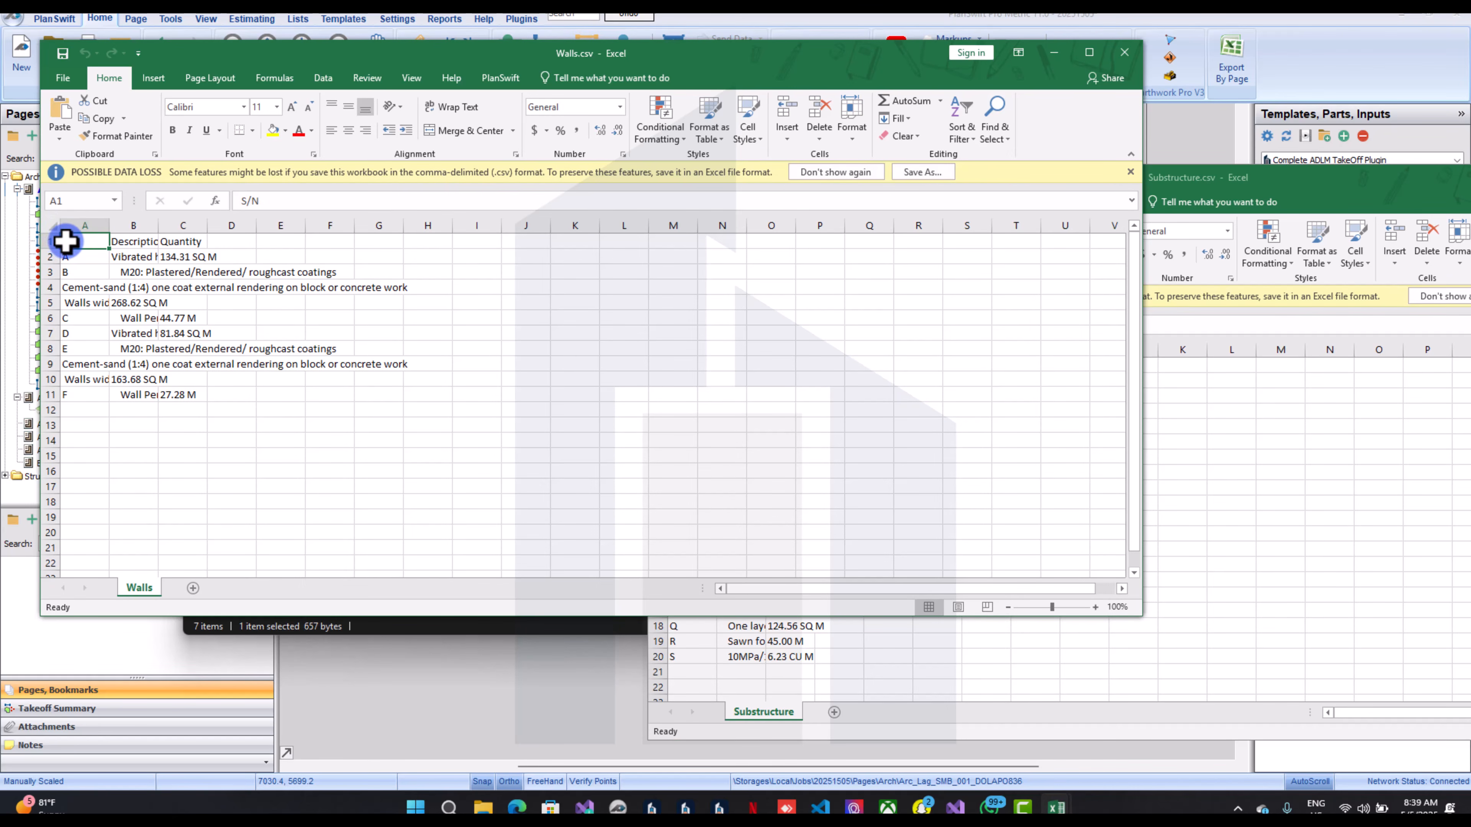
left_click_drag(65, 242, 413, 510)
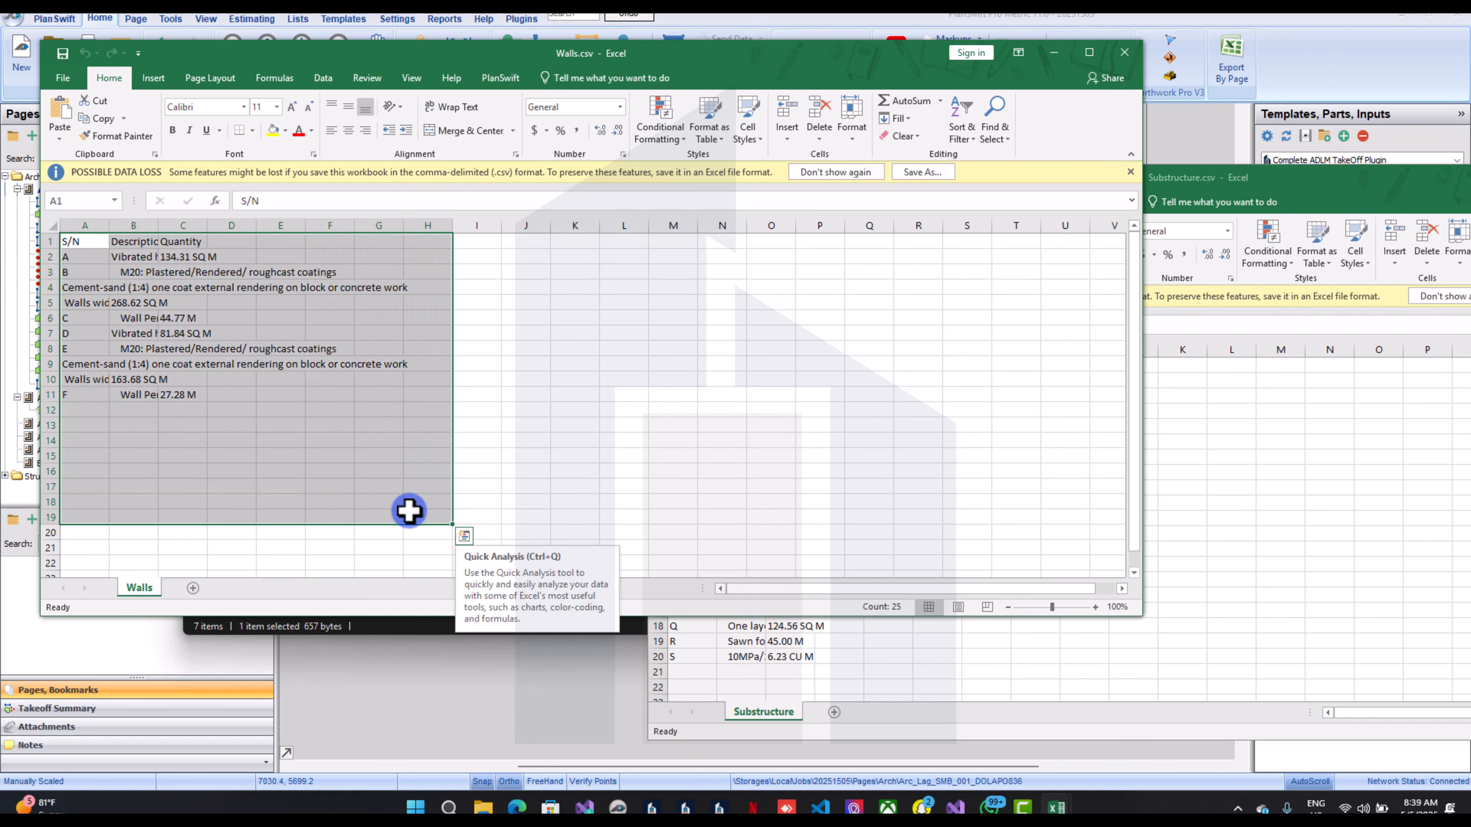
key("ctrl+c")
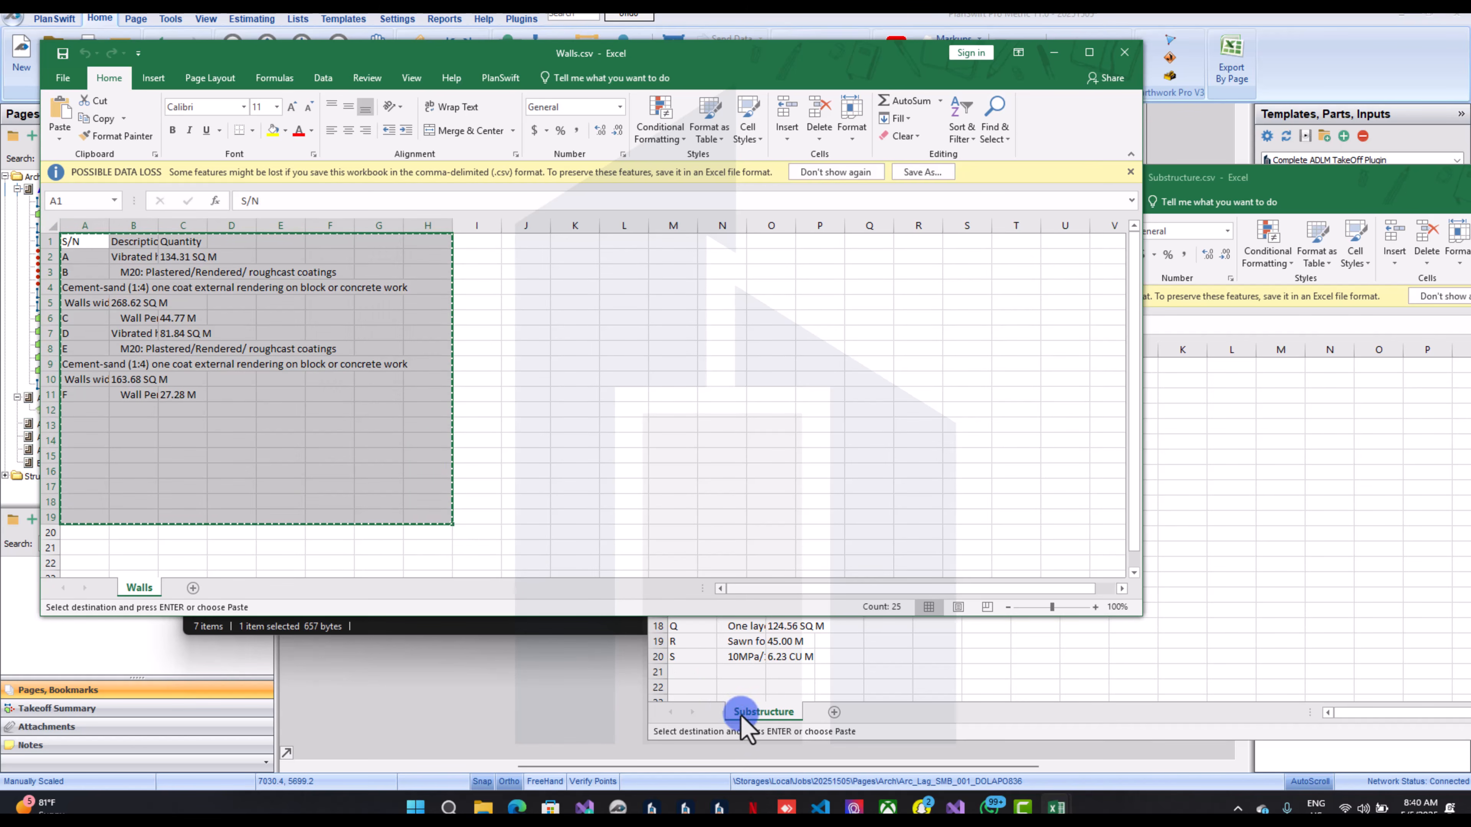
left_click(773, 696)
scroll(777, 679, "down", 2)
scroll(777, 679, "down", 1)
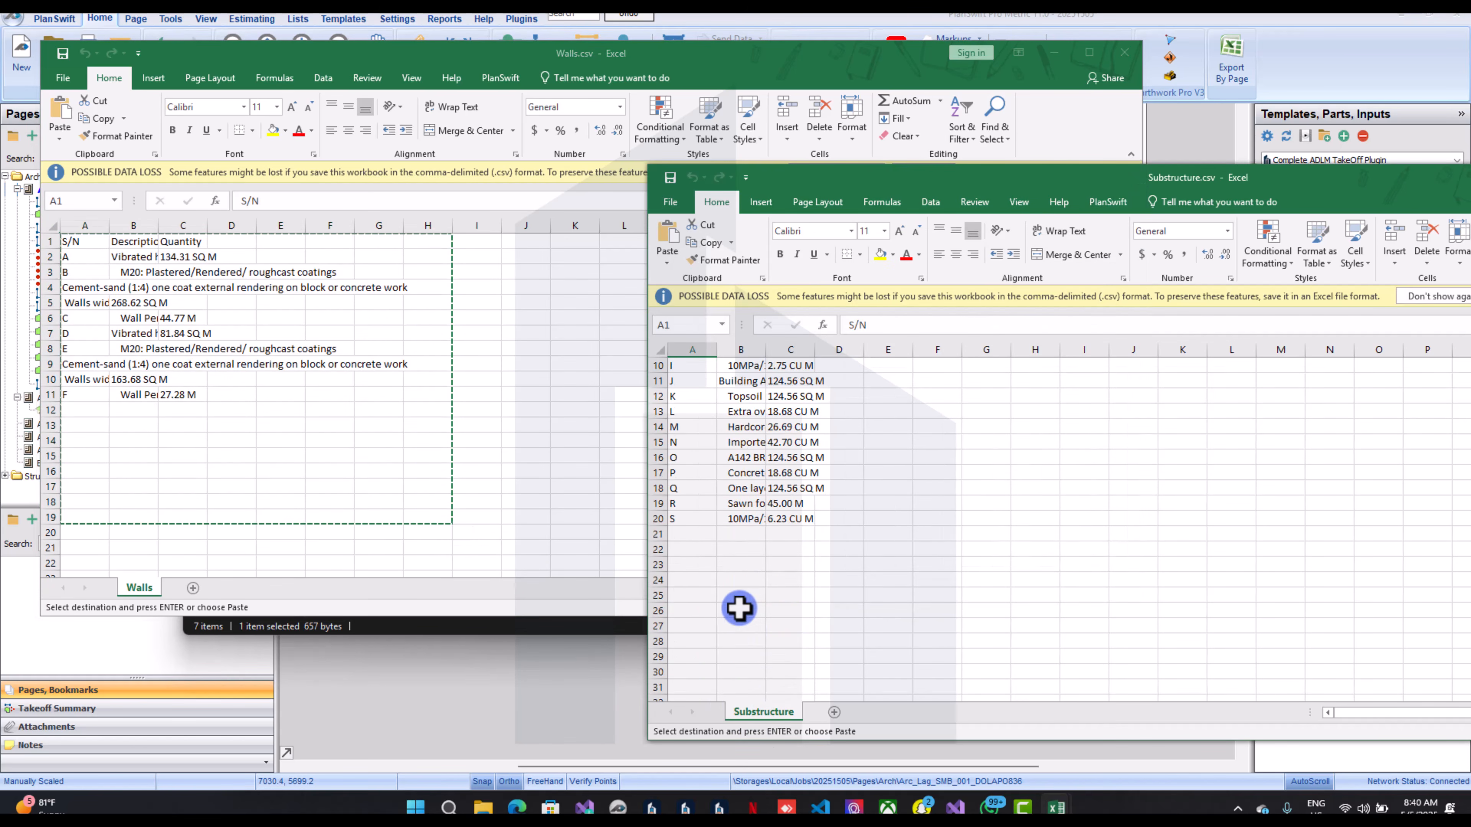
left_click(692, 584)
key("ctrl+v")
scroll(693, 586, "down", 1)
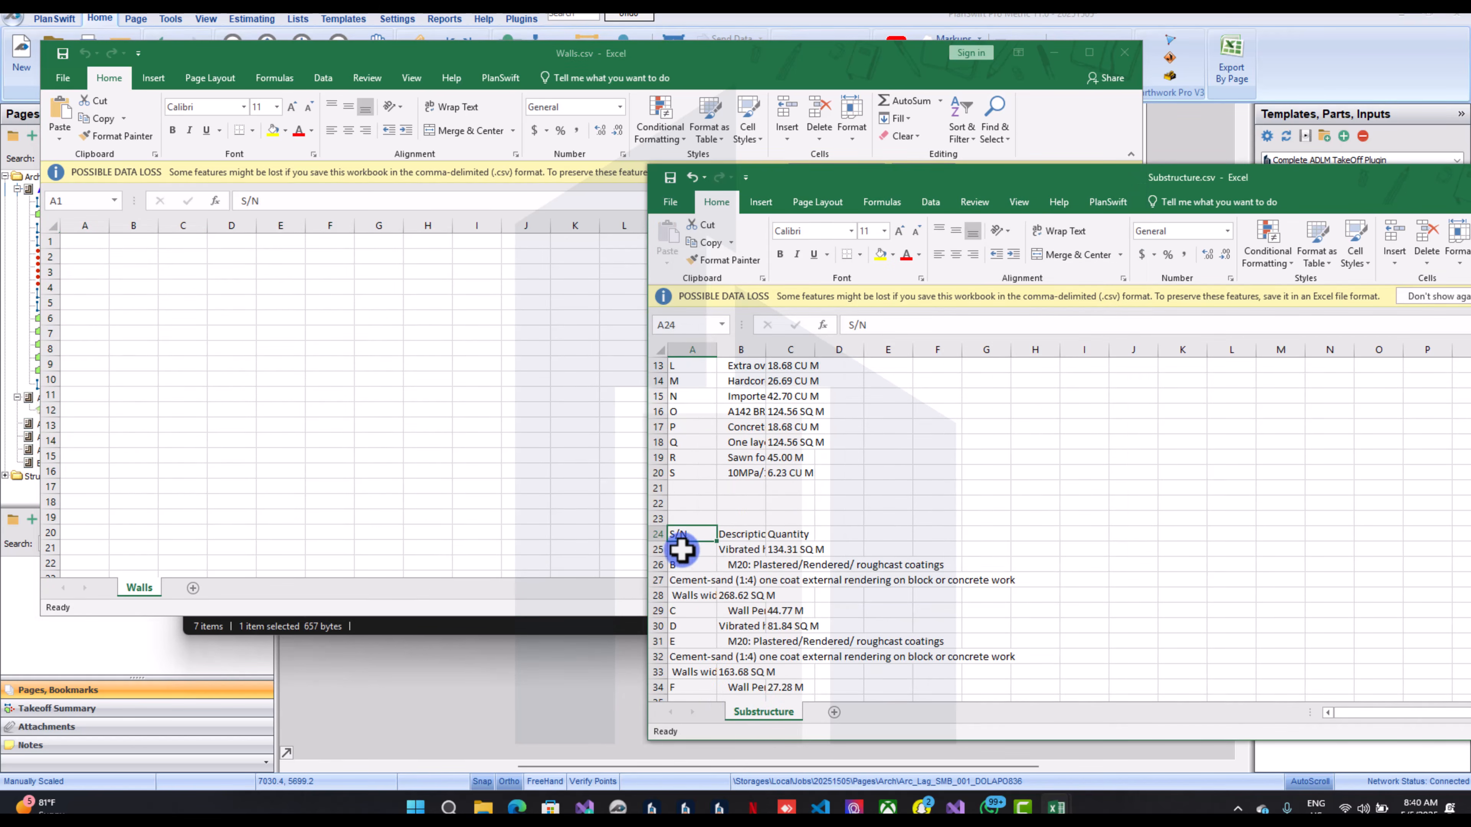
Close Walls.csv without saving its changes
left_click(438, 423)
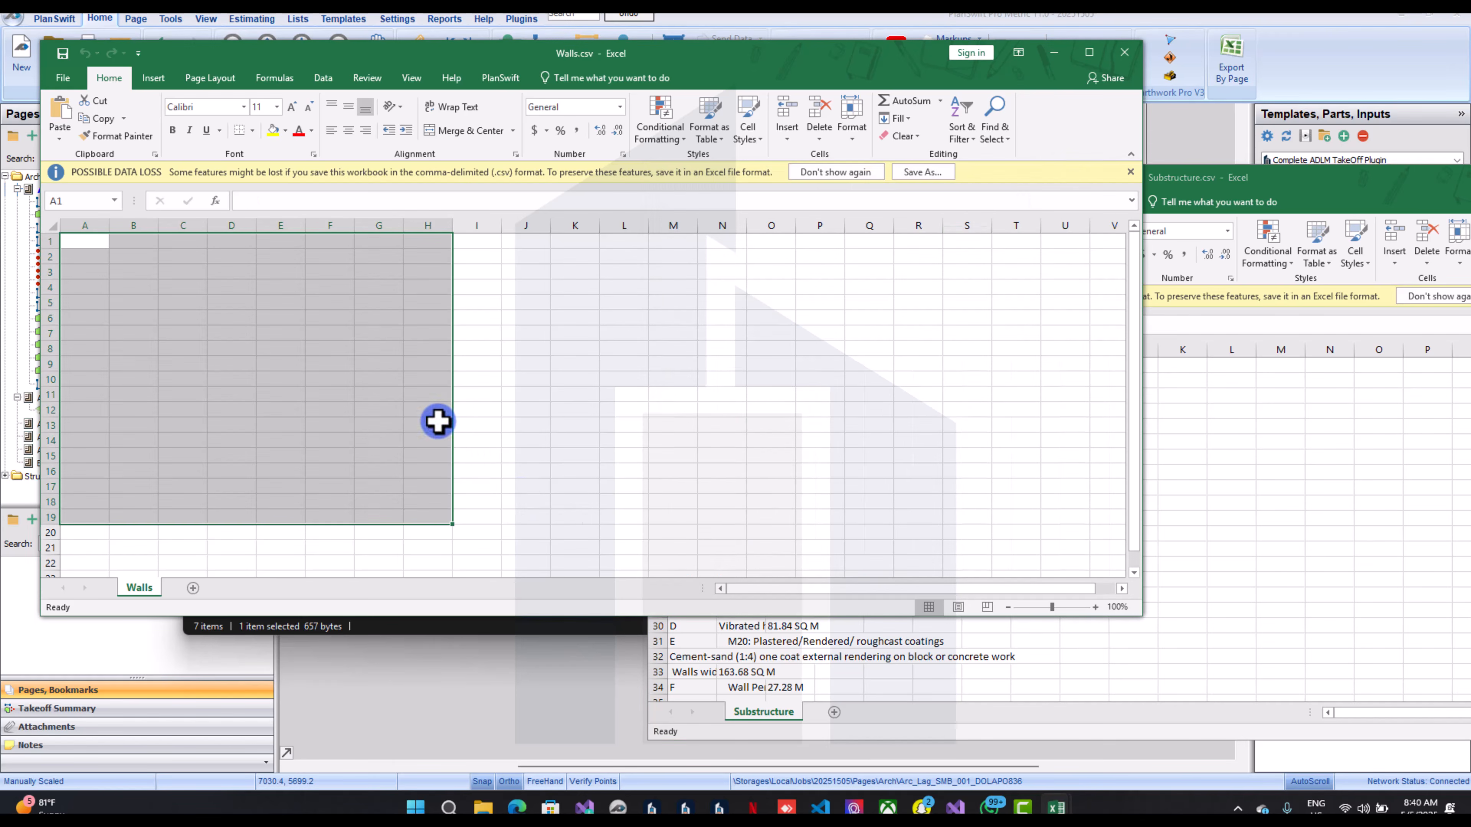
left_click(1123, 53)
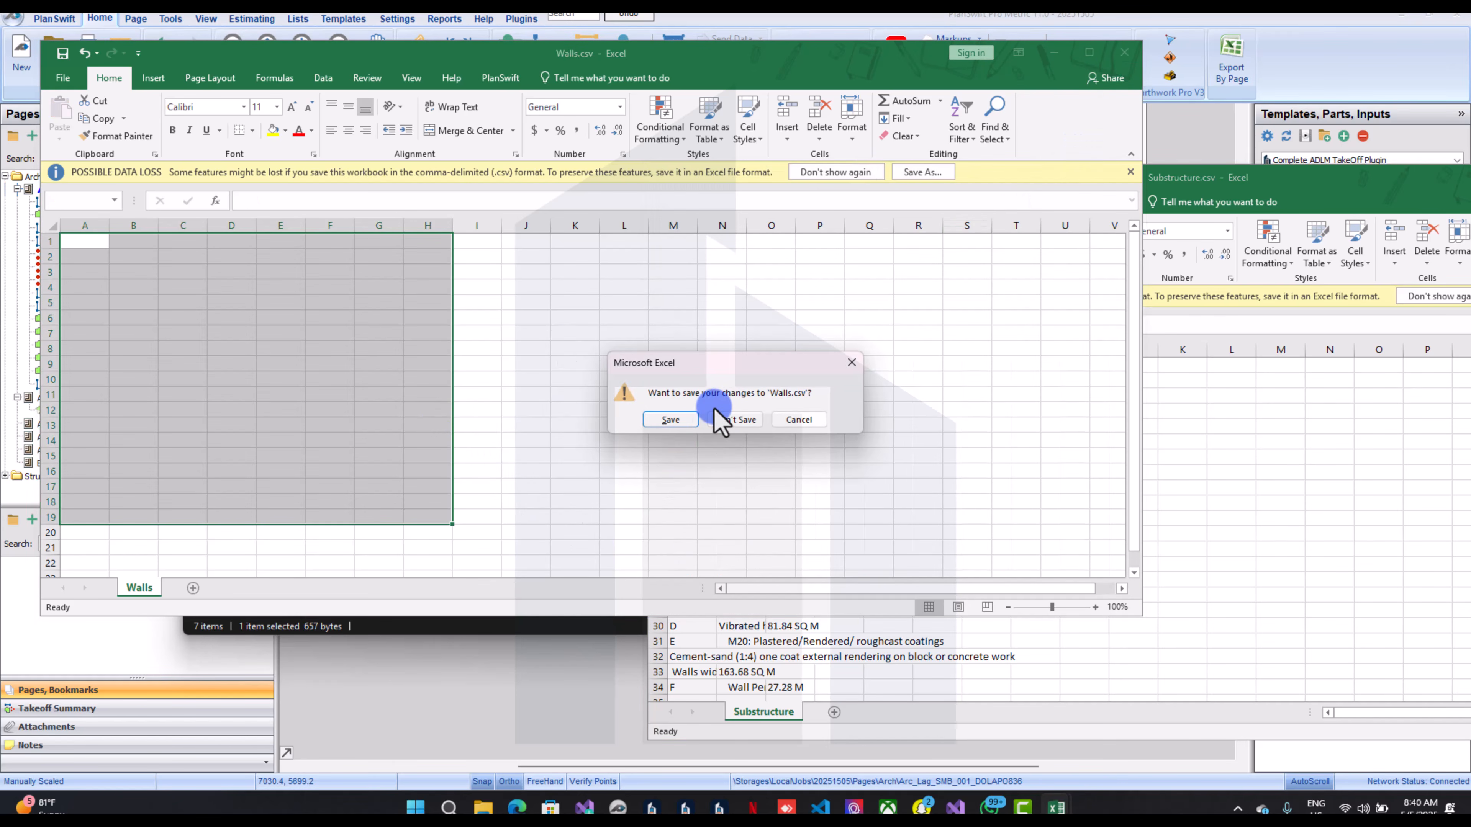
left_click(725, 433)
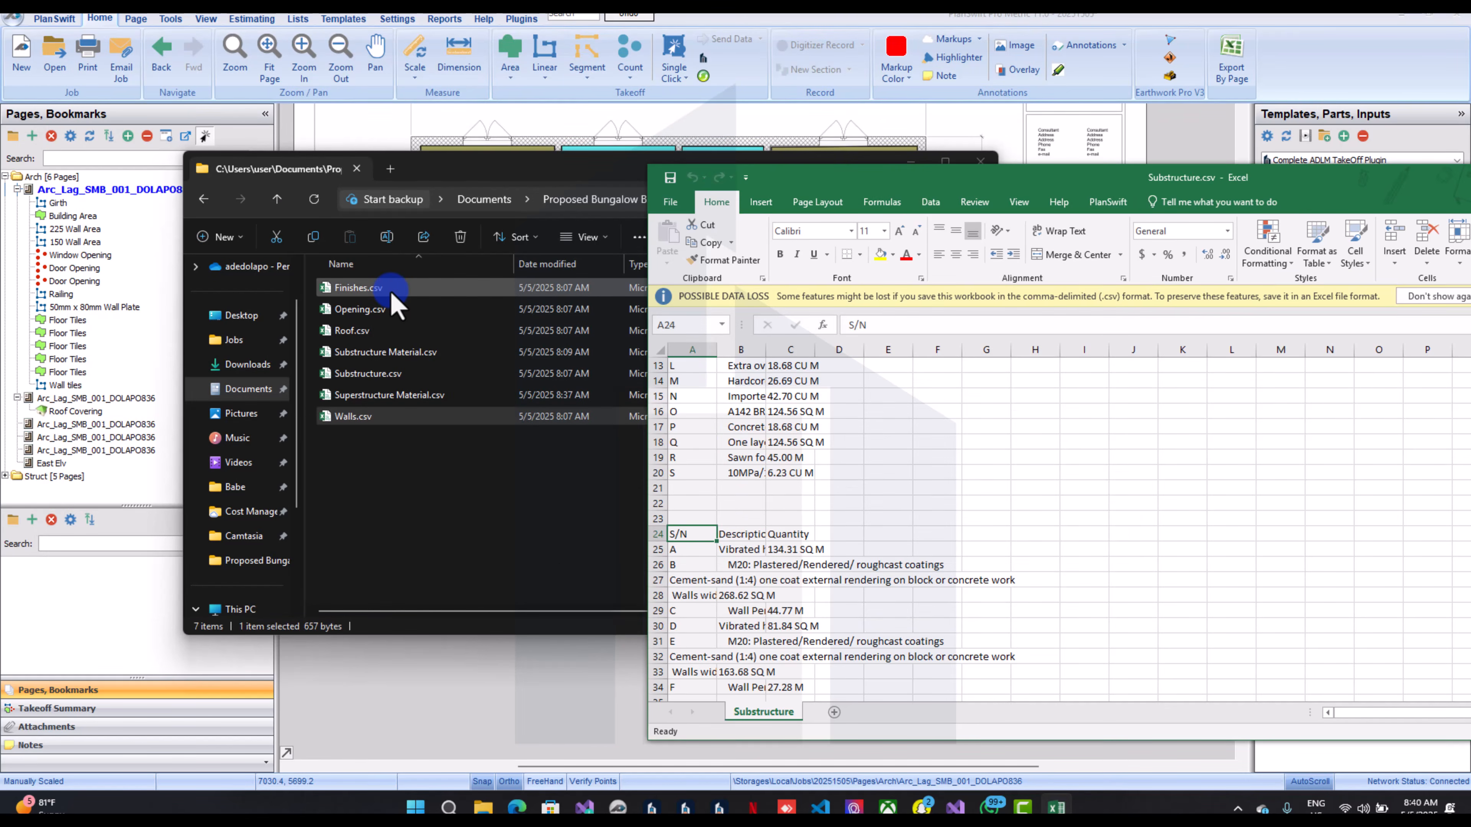
Open Roof.csv, widen its Description column, and move range A1:D7 into the Substructure sheet starting at cell A36
left_click(393, 331)
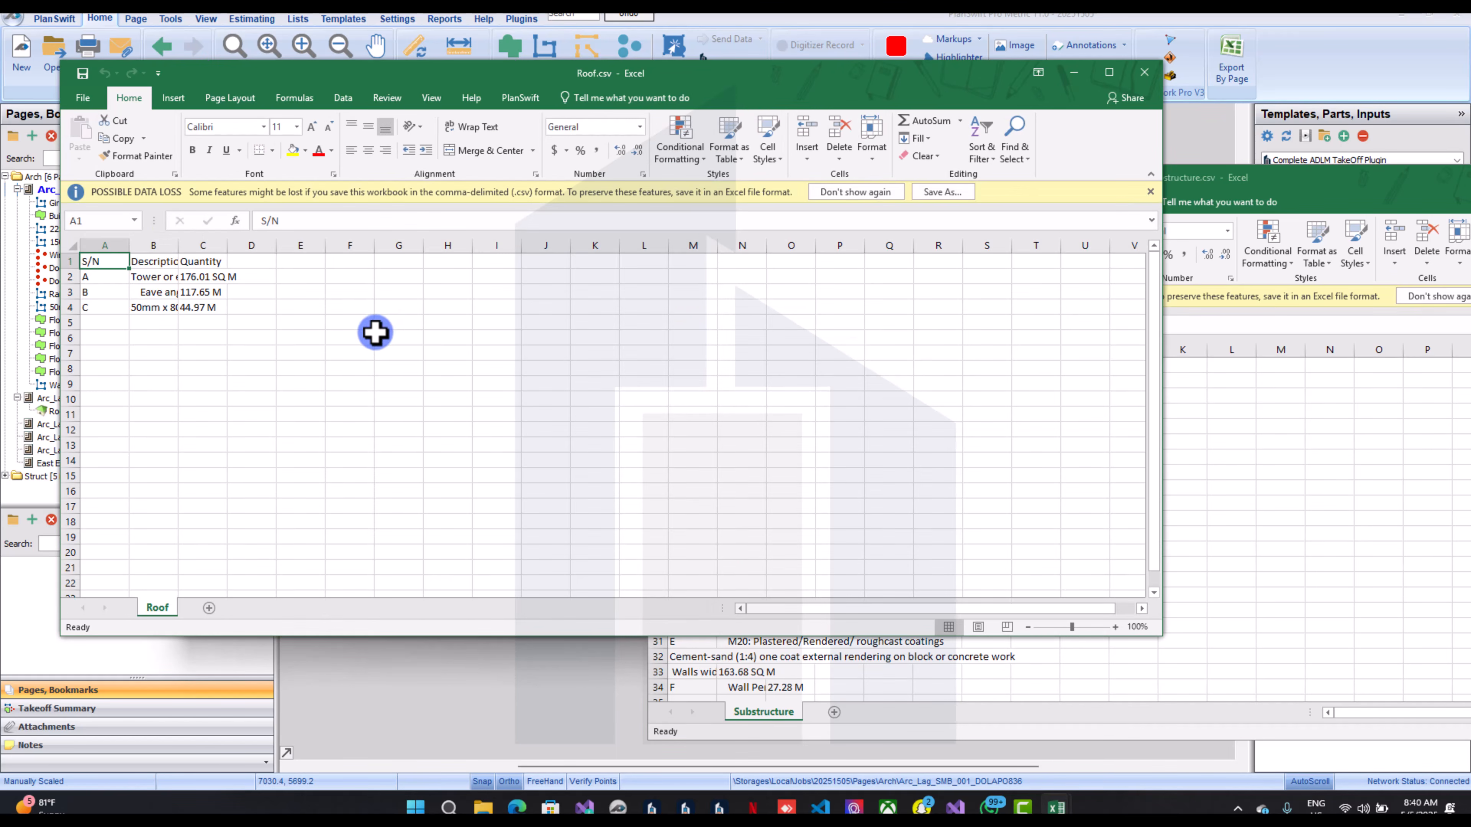
left_click_drag(181, 242, 204, 245)
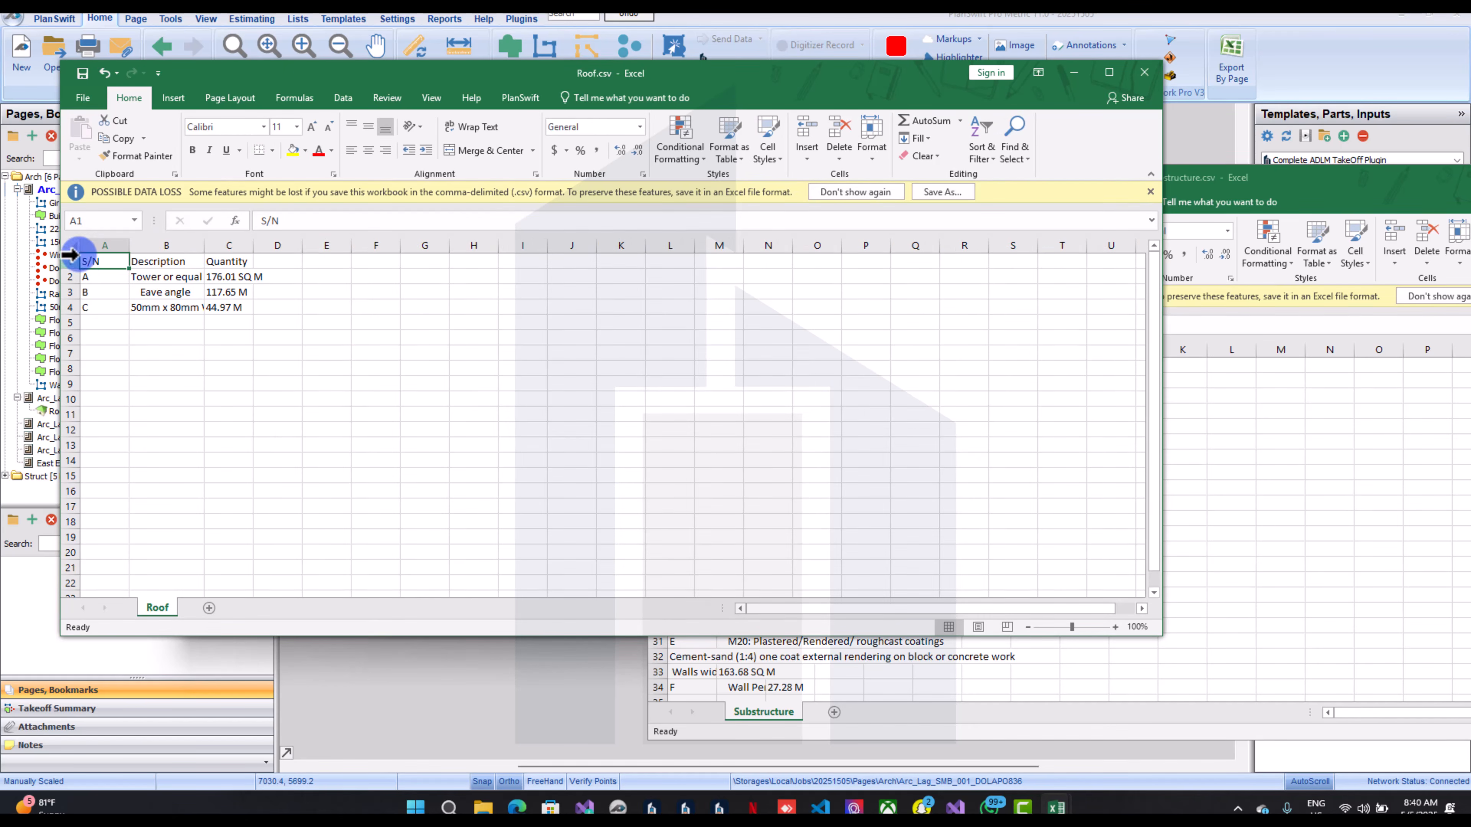
left_click_drag(97, 259, 276, 355)
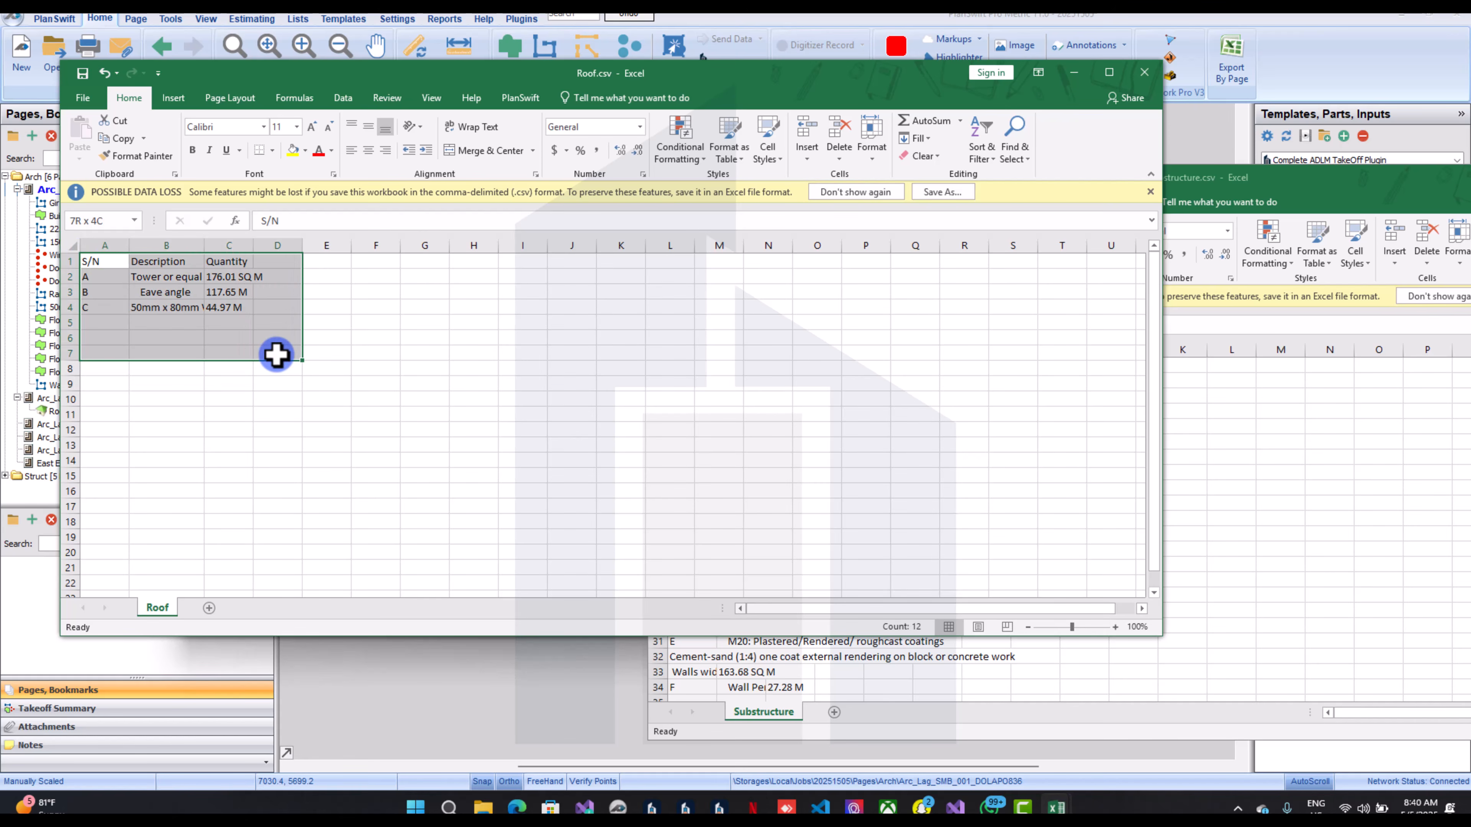
key("ctrl+c")
left_click(727, 666)
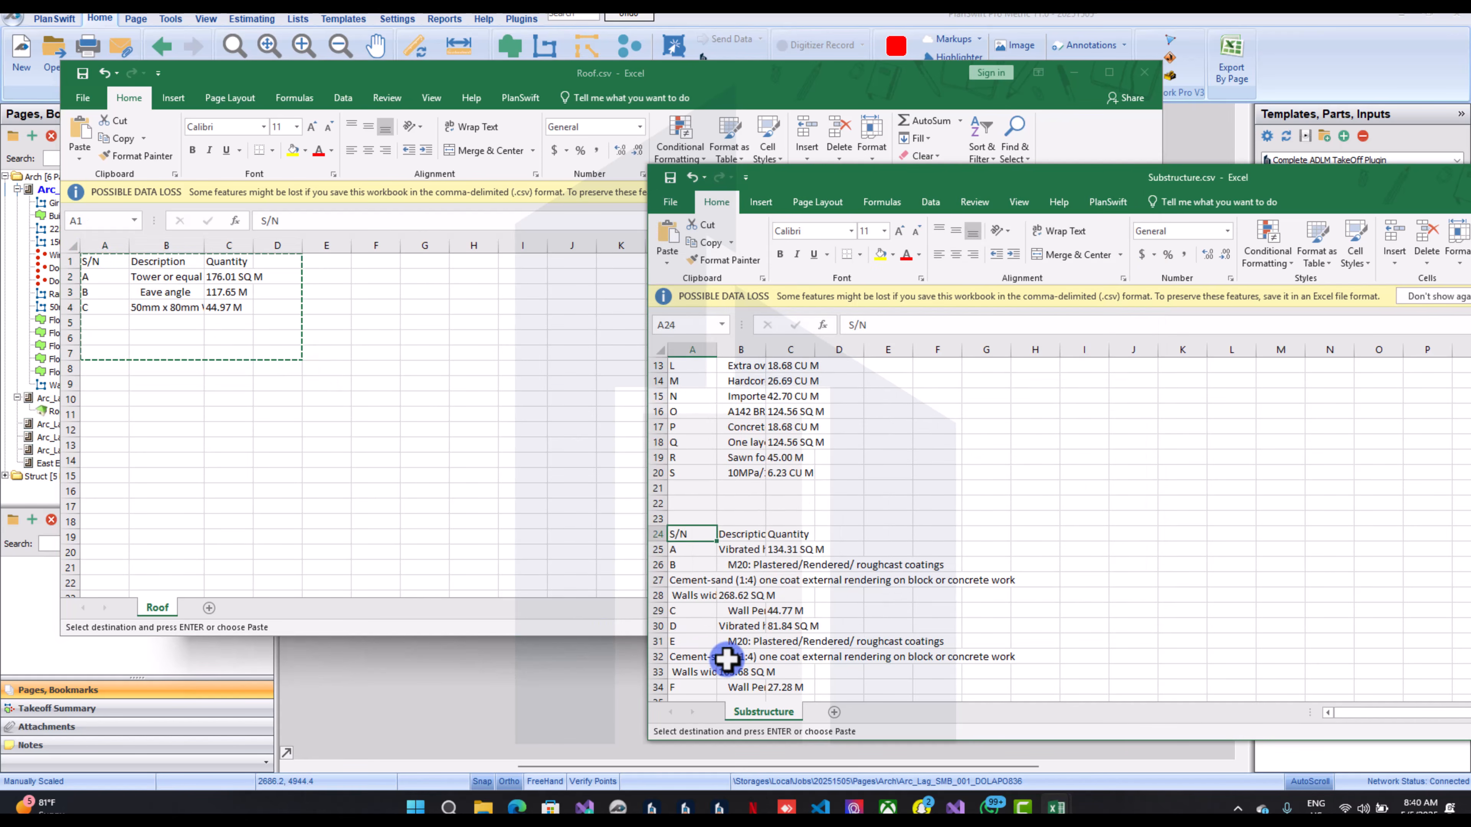
left_click(712, 540)
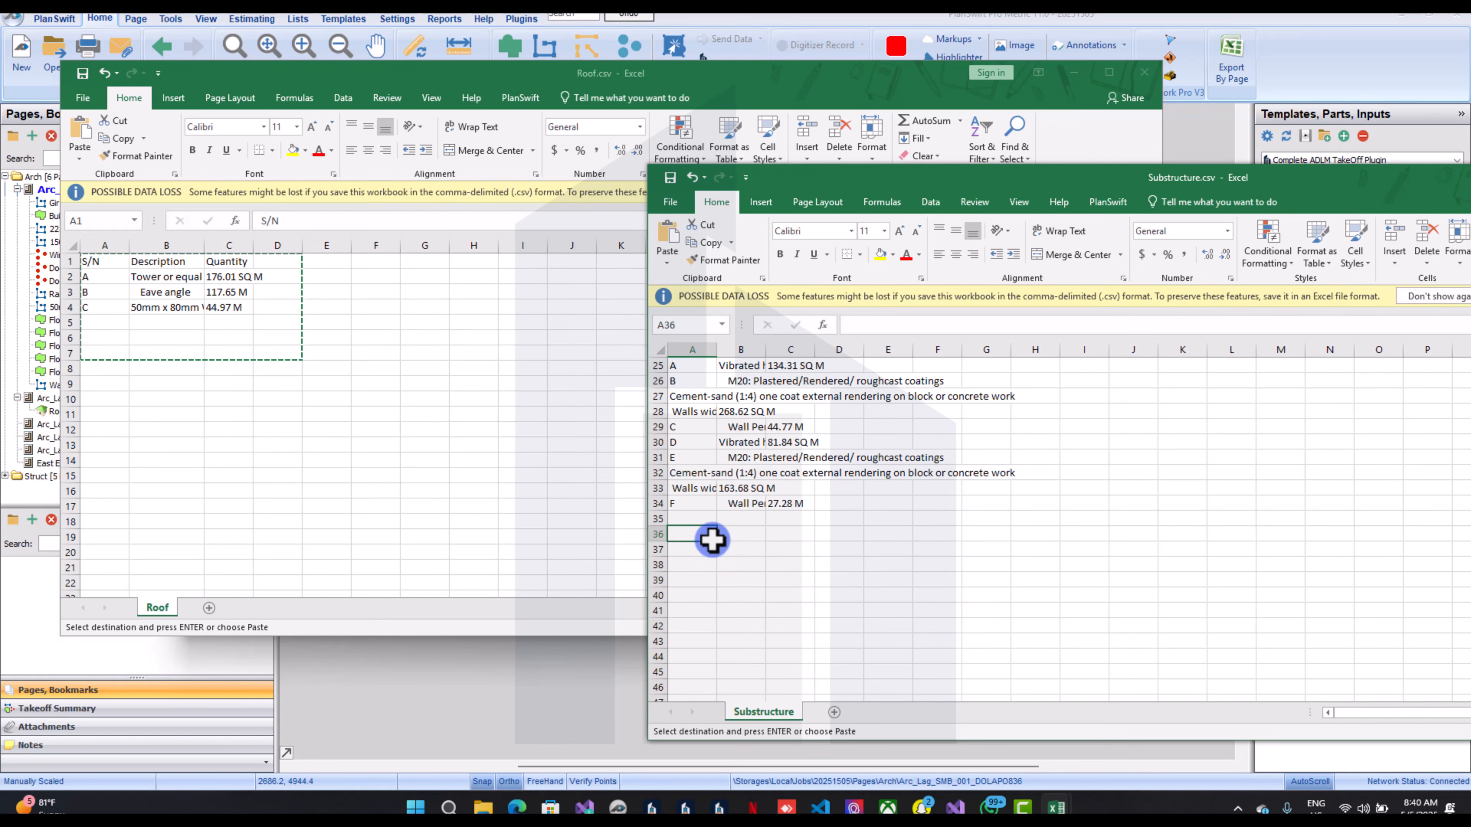
key("ctrl+v")
Close Roof.csv without saving its changes
left_click(487, 517)
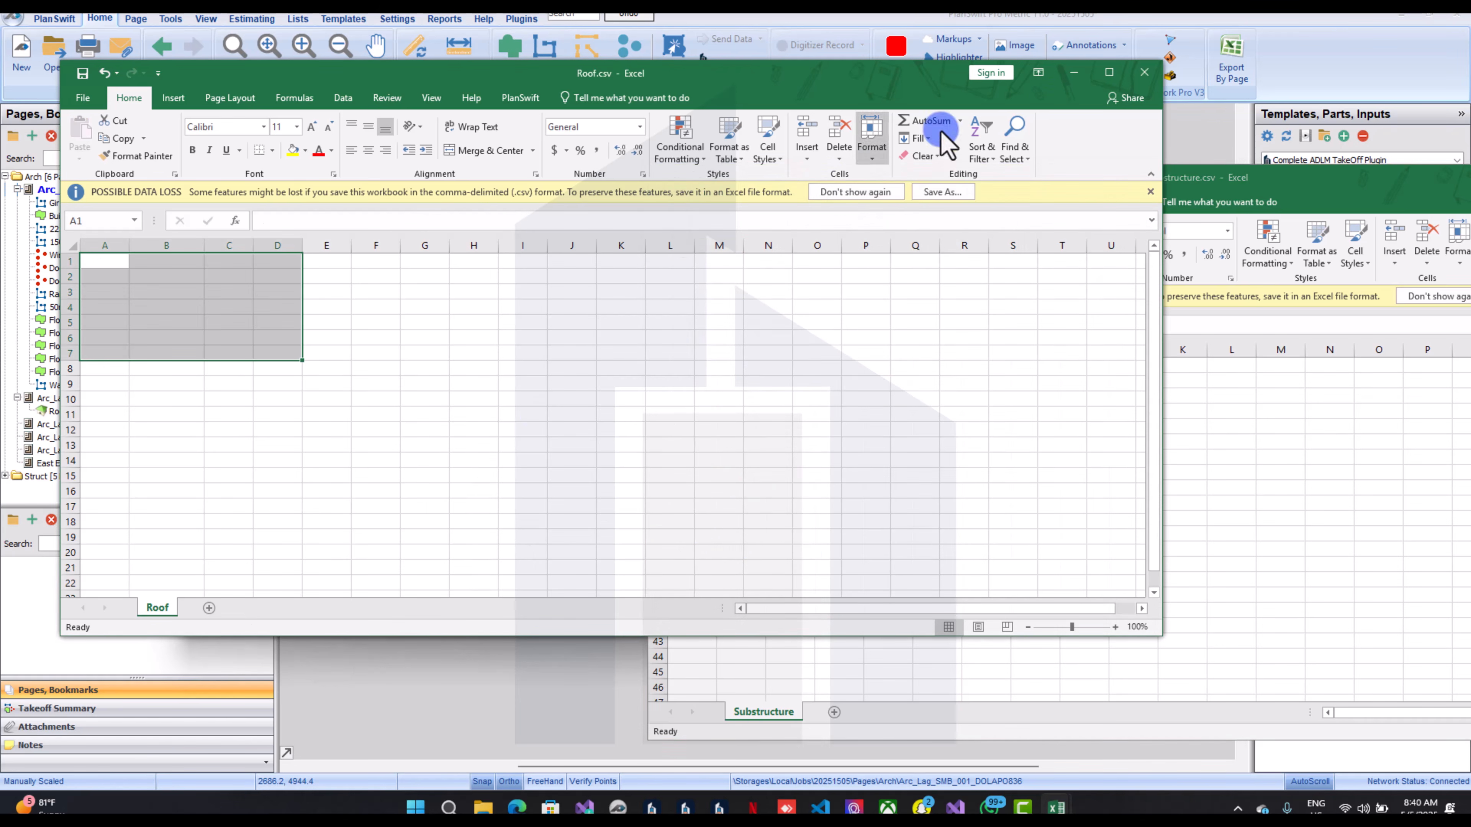
left_click(1146, 75)
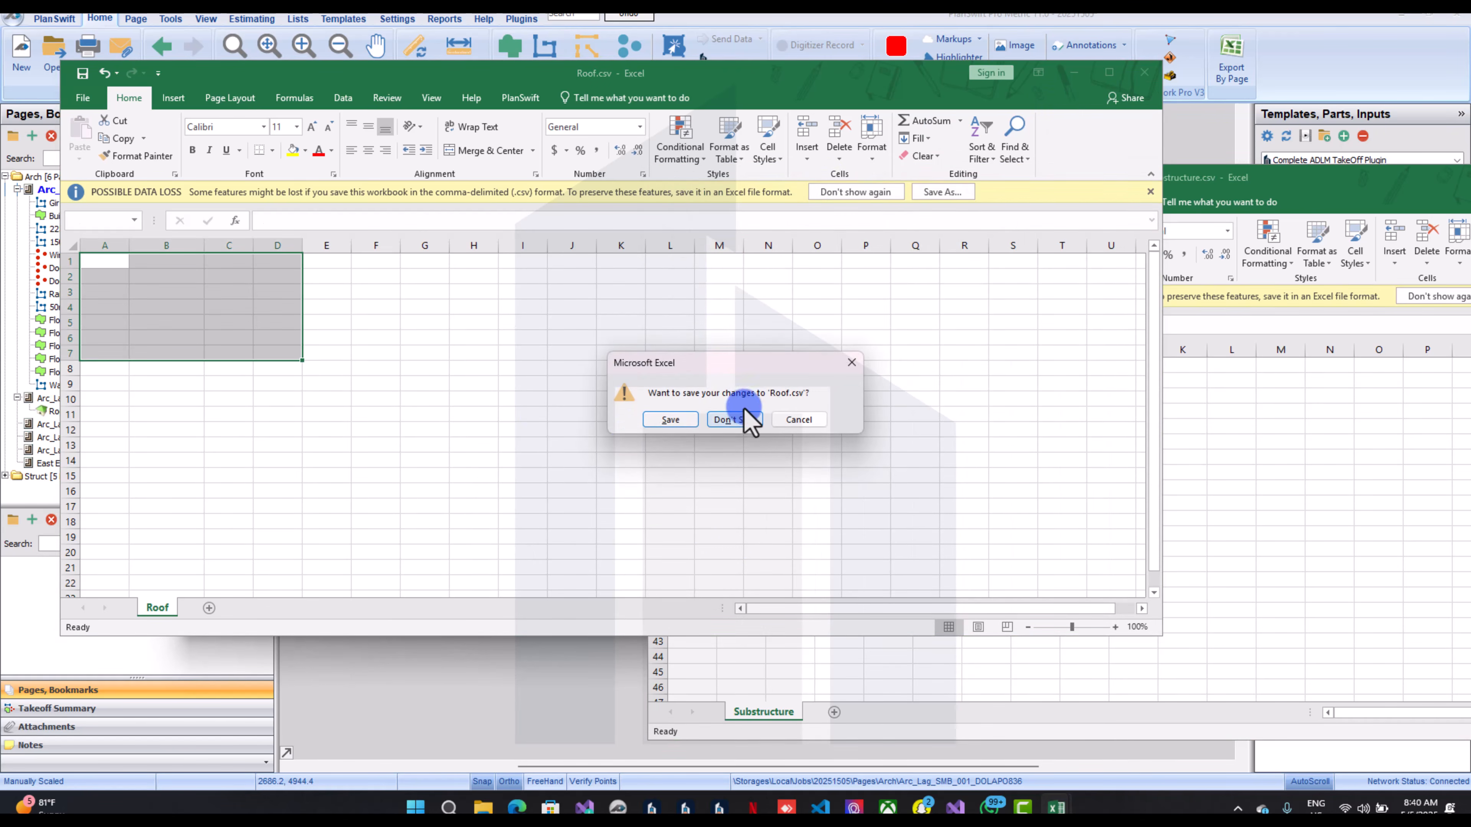
left_click(733, 419)
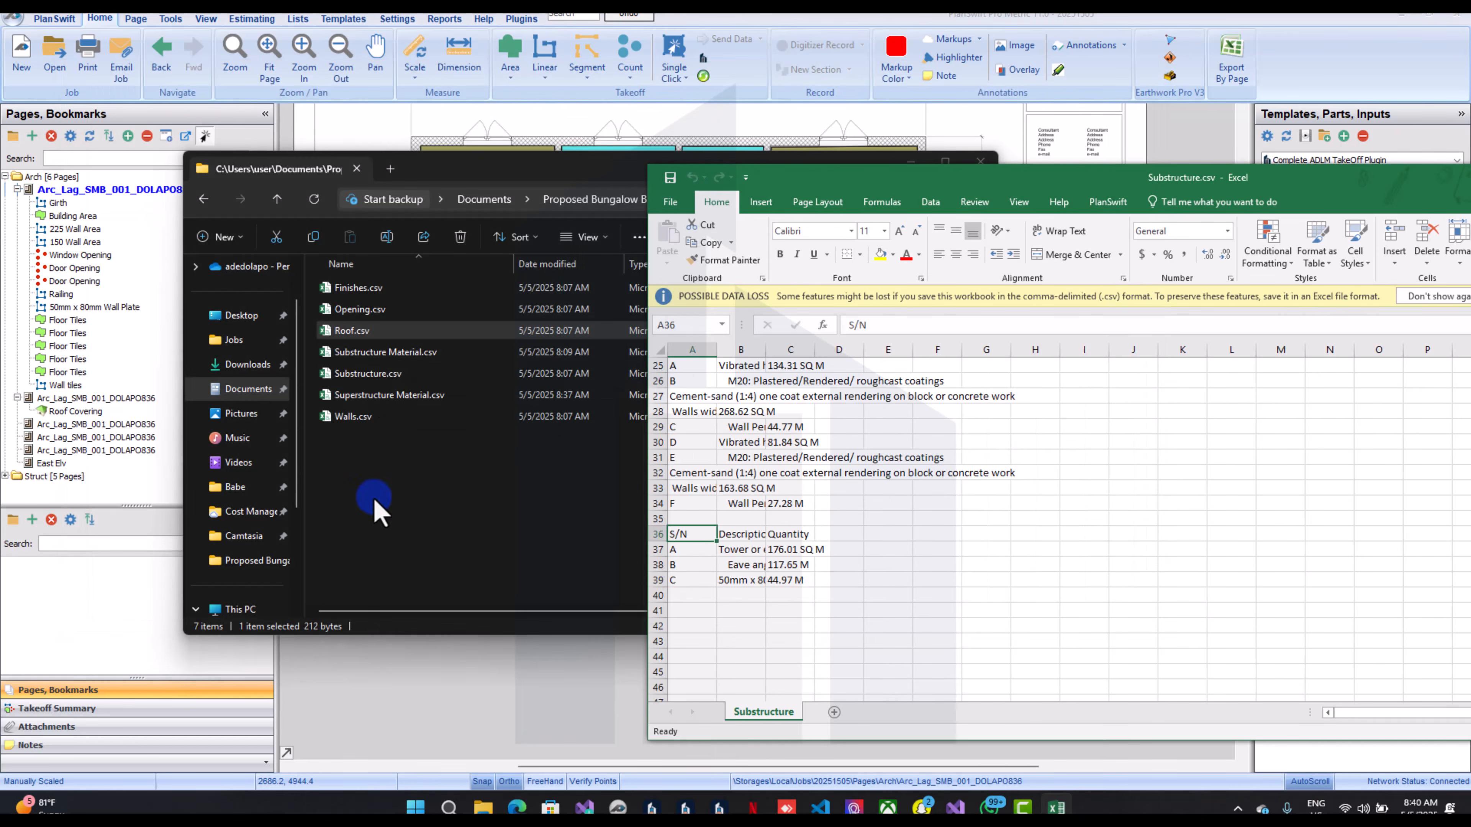
Open Opening.csv and move its range A1:E16 into the Substructure sheet starting at cell A42
left_click(380, 332)
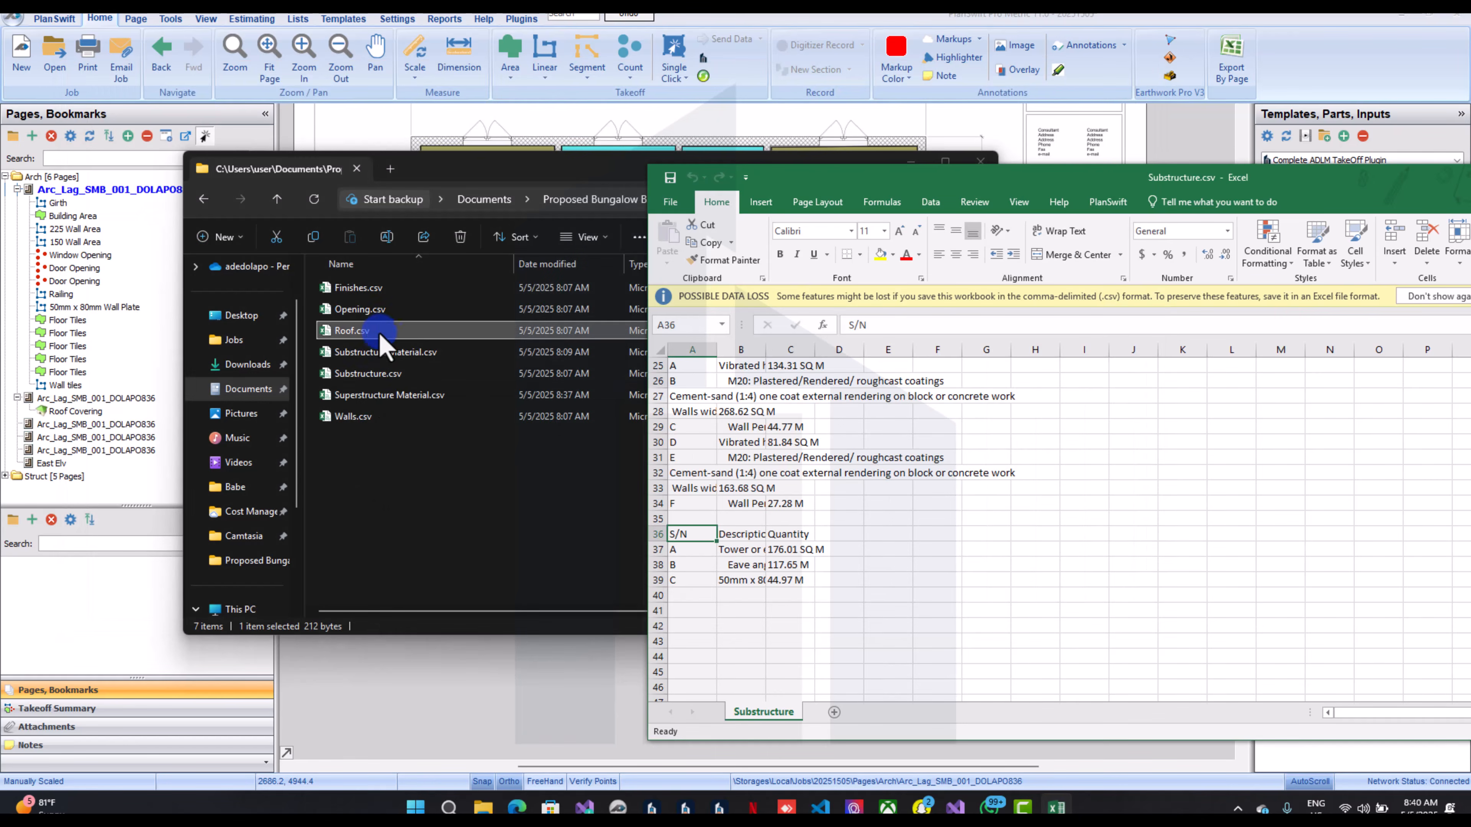
double_click(381, 310)
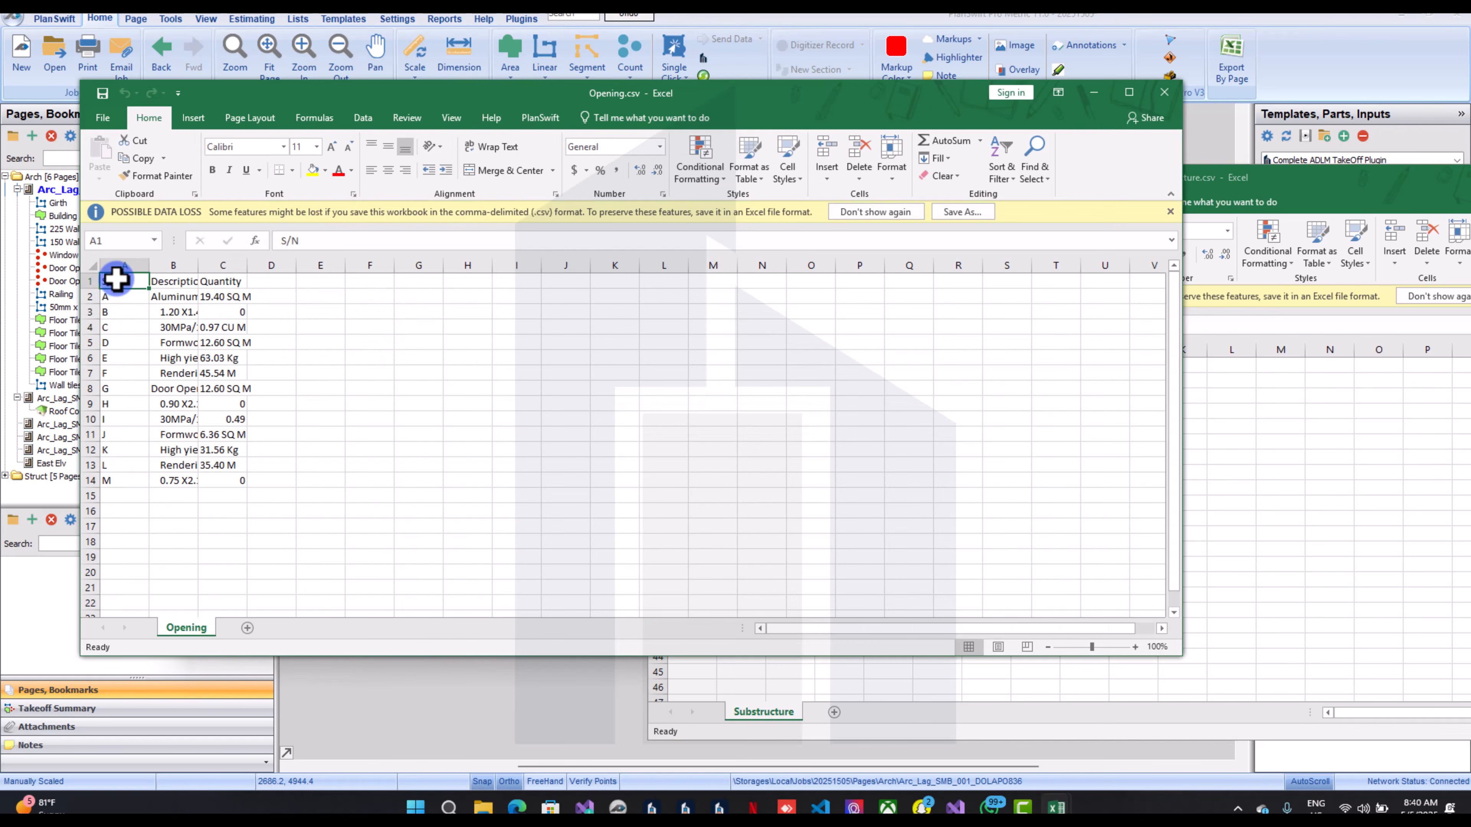
left_click_drag(116, 279, 297, 512)
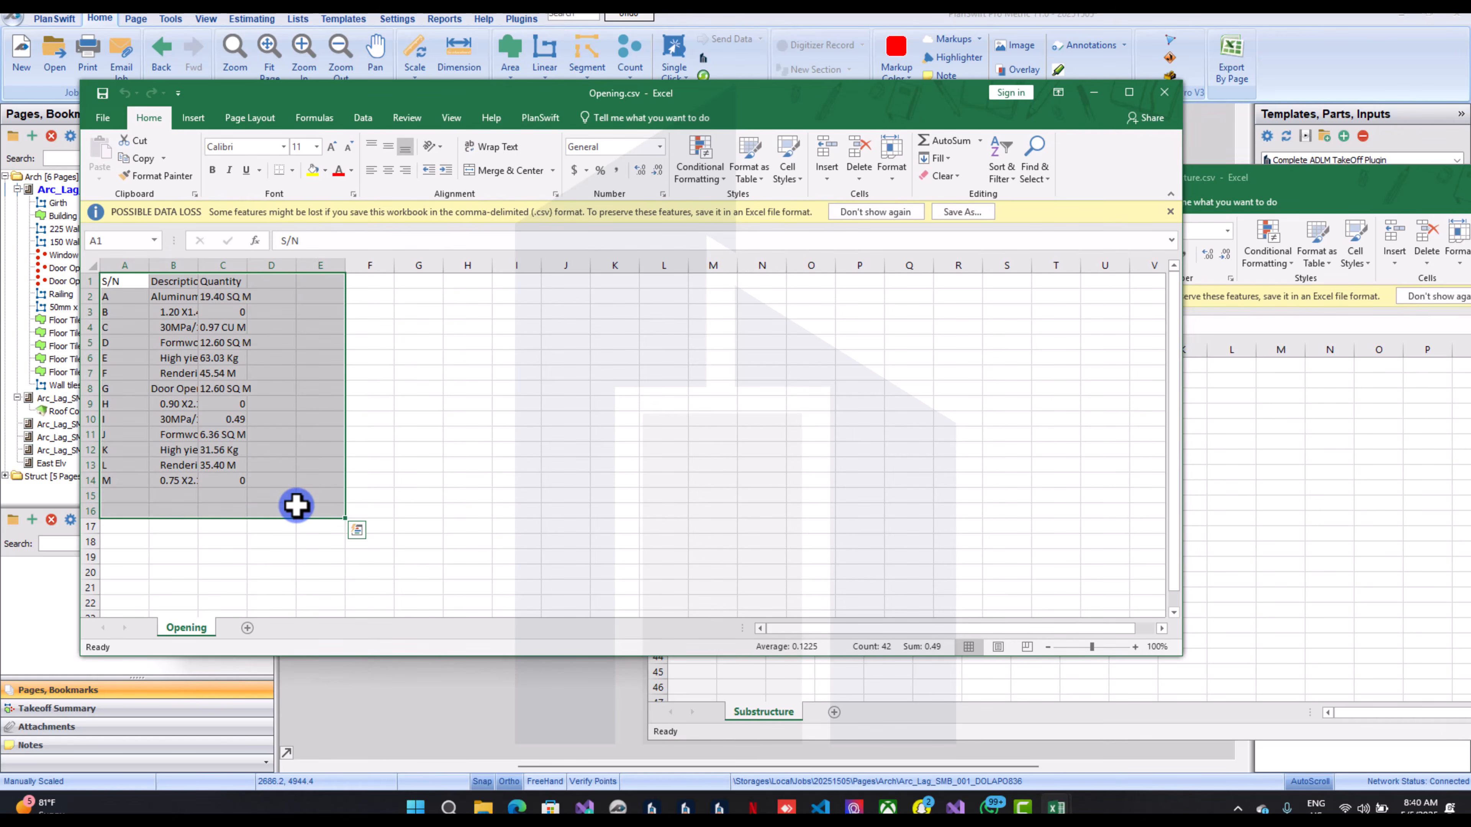
key("ctrl+c")
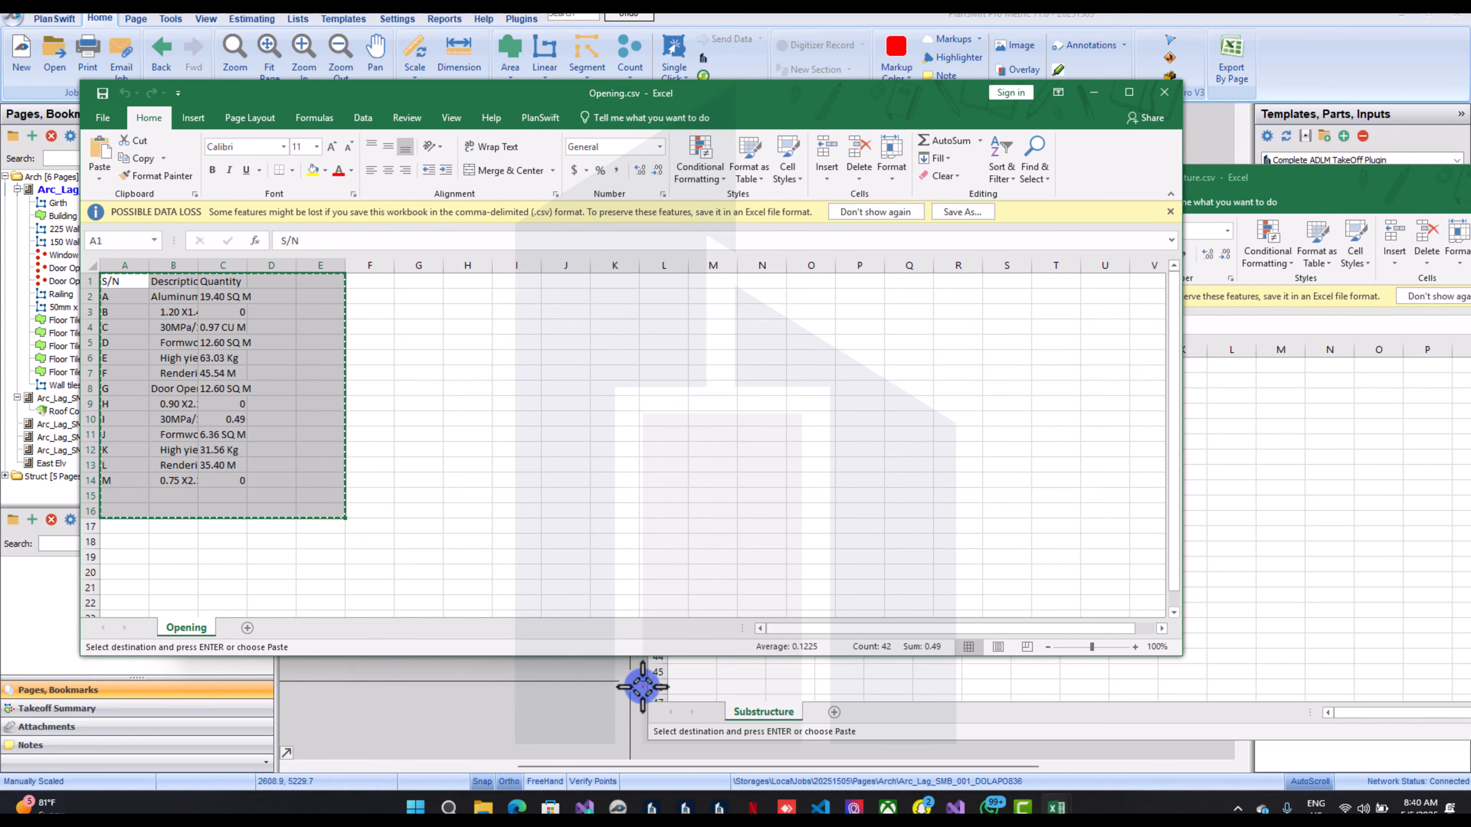
left_click(788, 688)
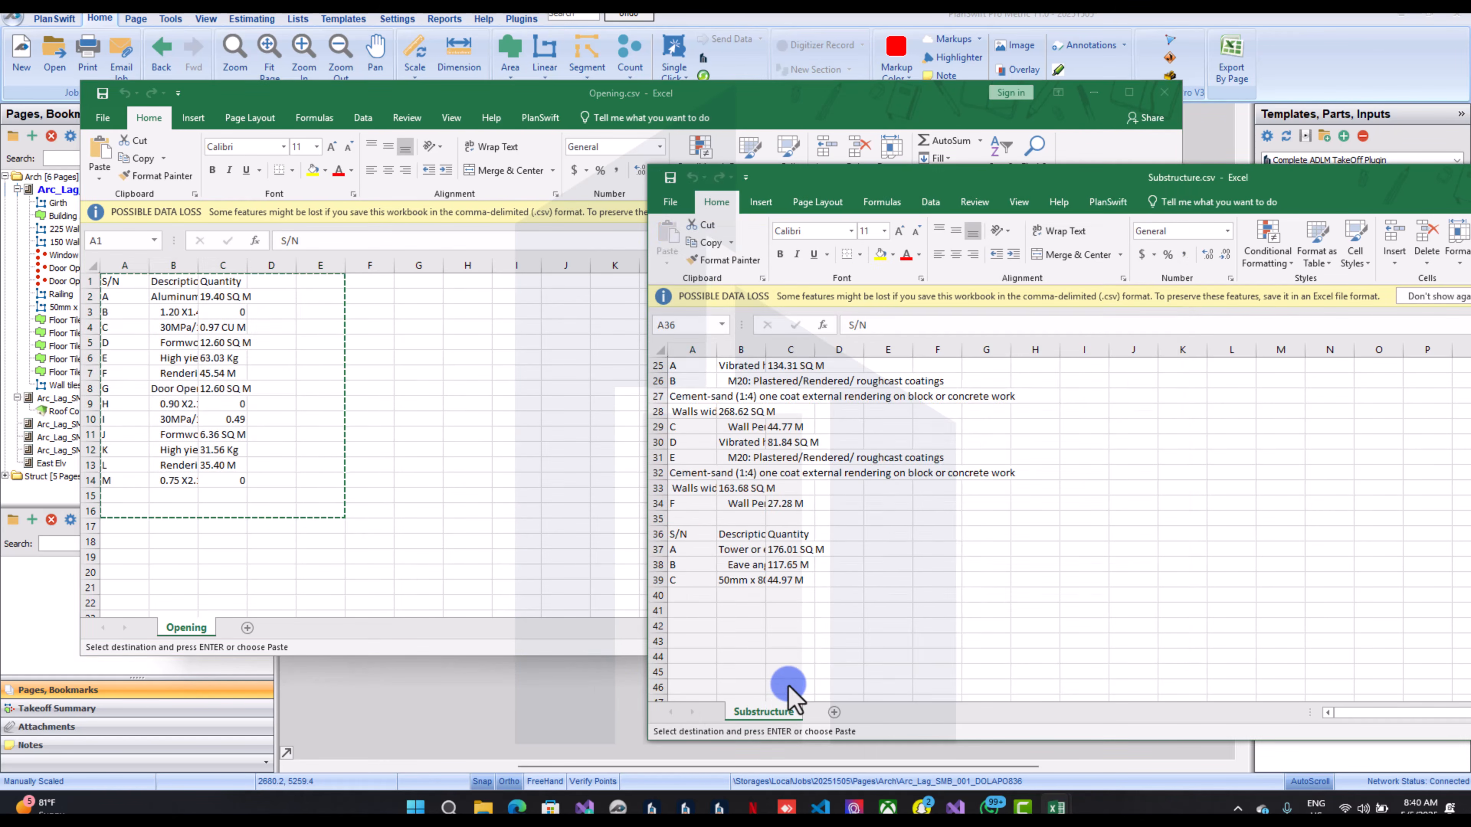
left_click(691, 634)
left_click(690, 624)
key("Return")
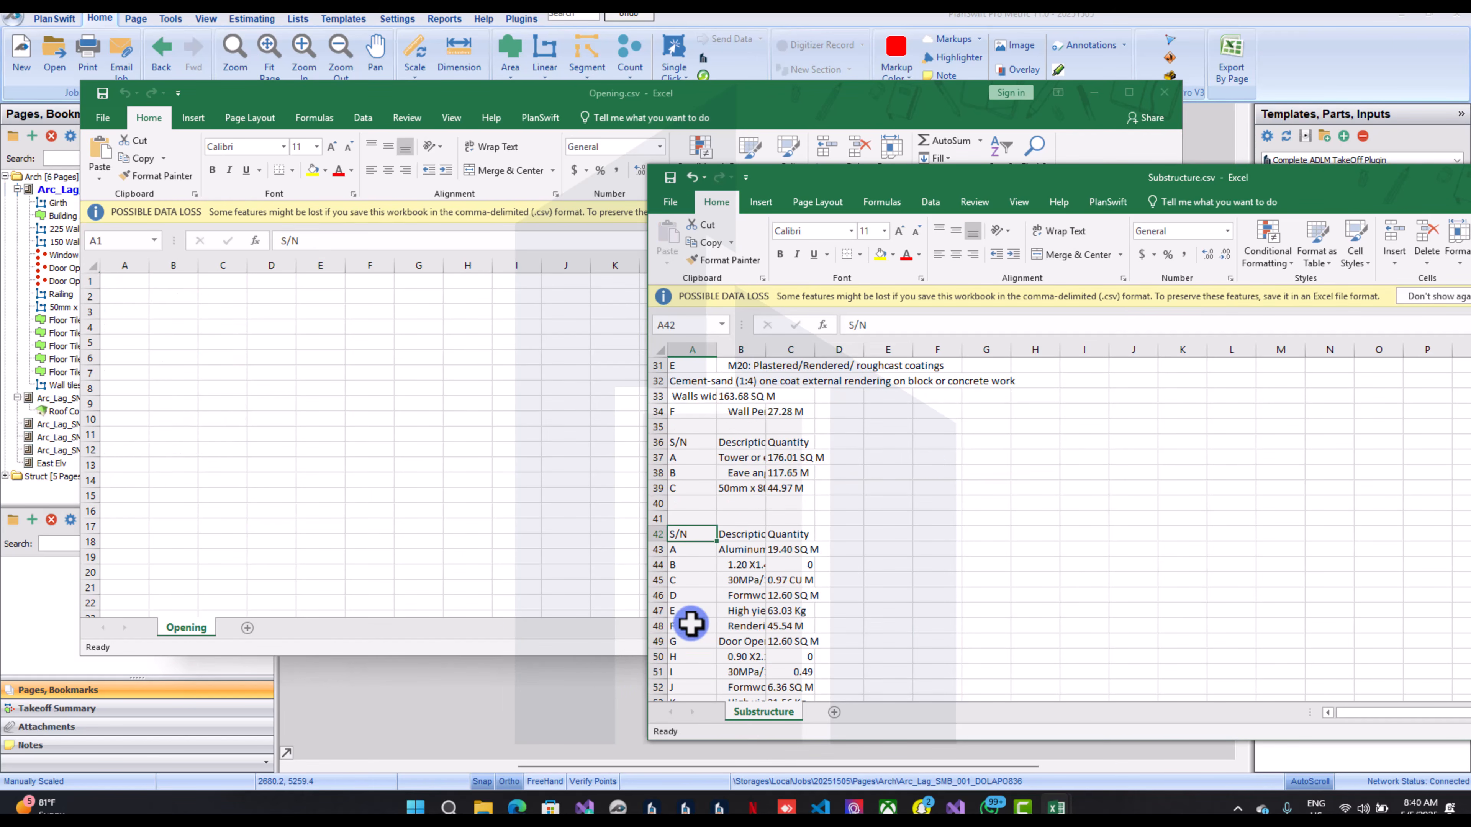
left_click(576, 554)
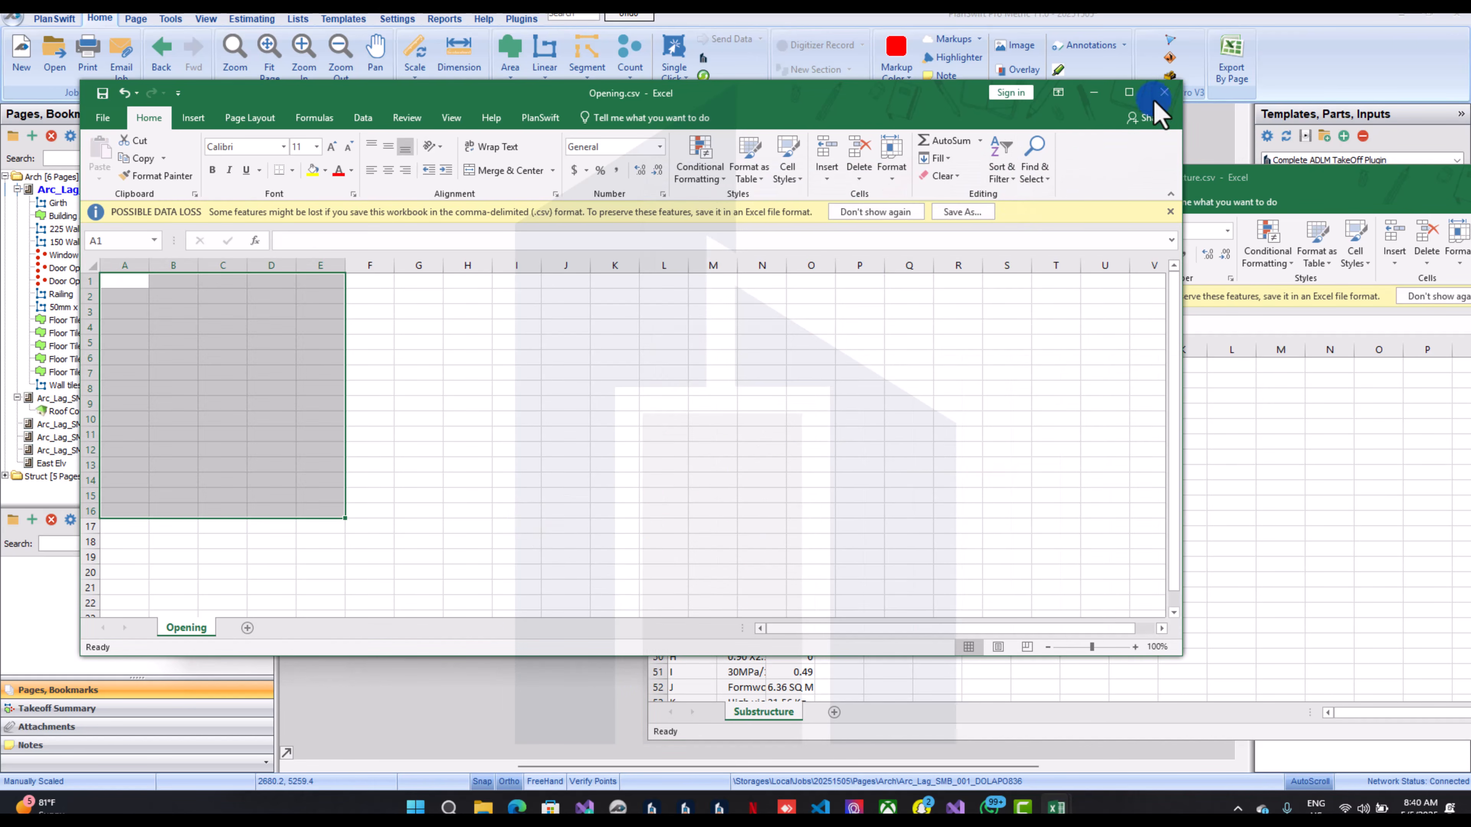
Close Opening.csv without saving its changes and open Finishes.csv from the Proposed Bungalow Building folder
left_click(1164, 93)
left_click(732, 417)
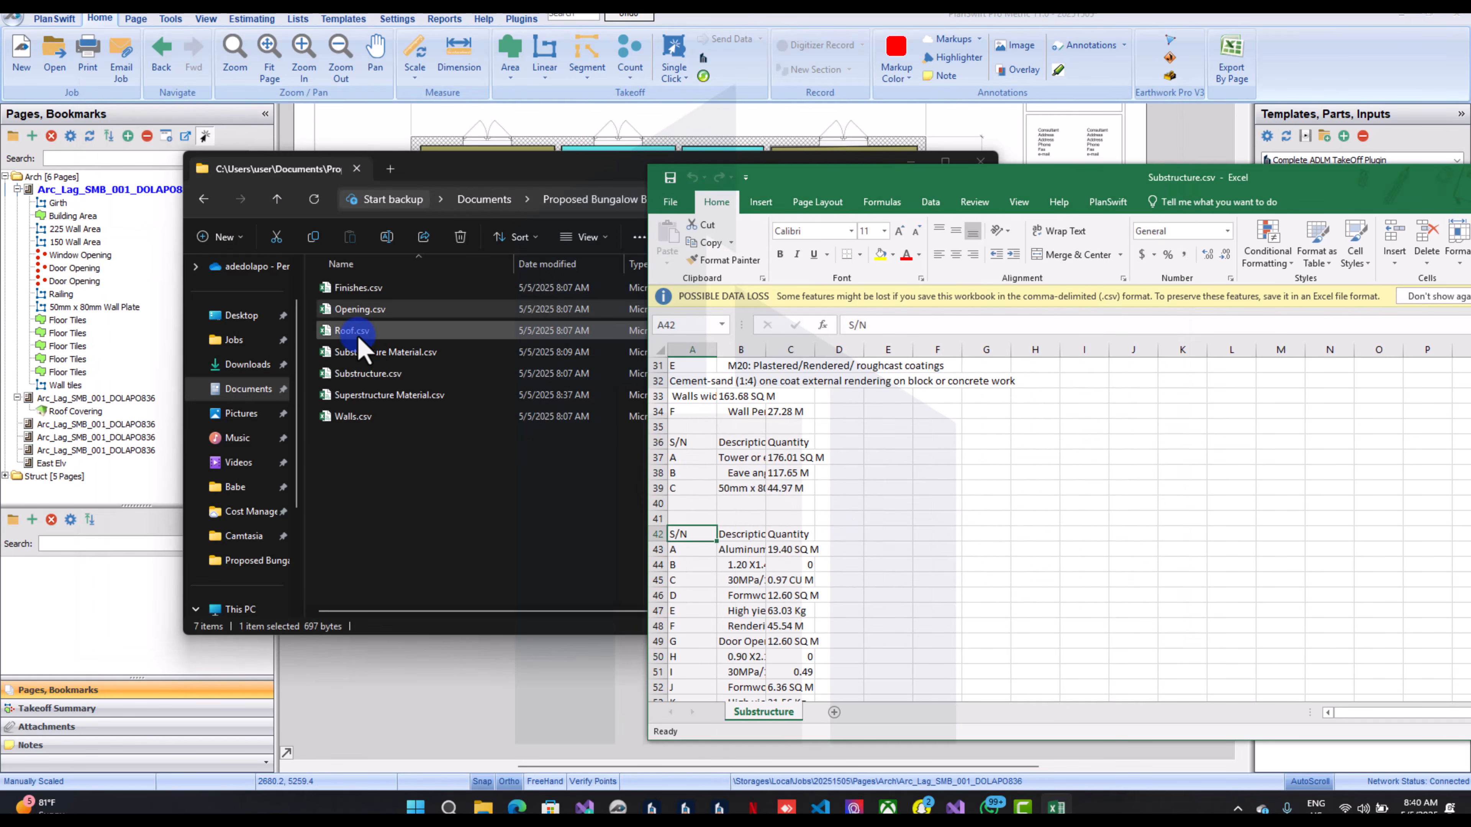
double_click(362, 286)
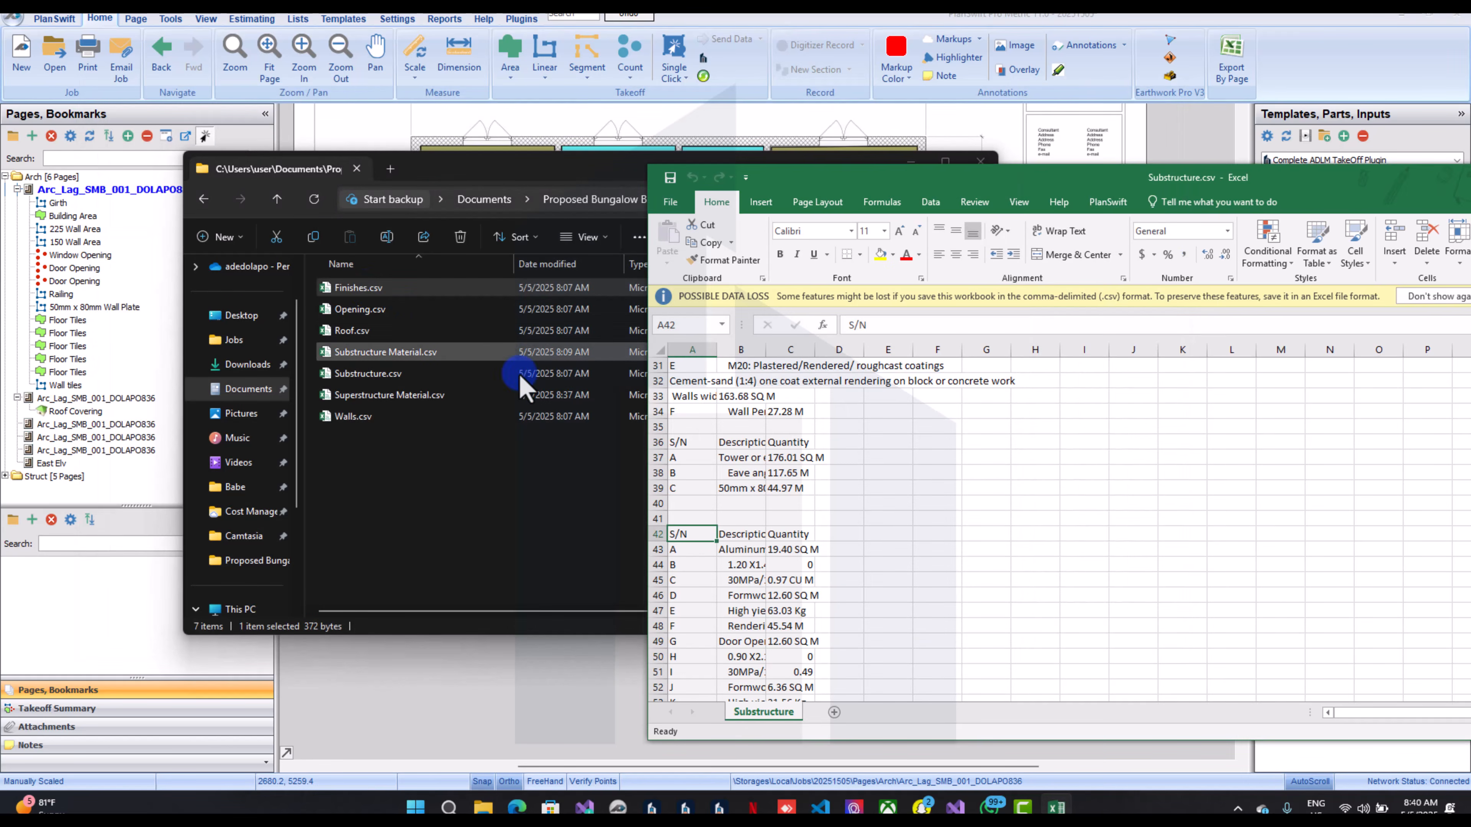
left_click(405, 285)
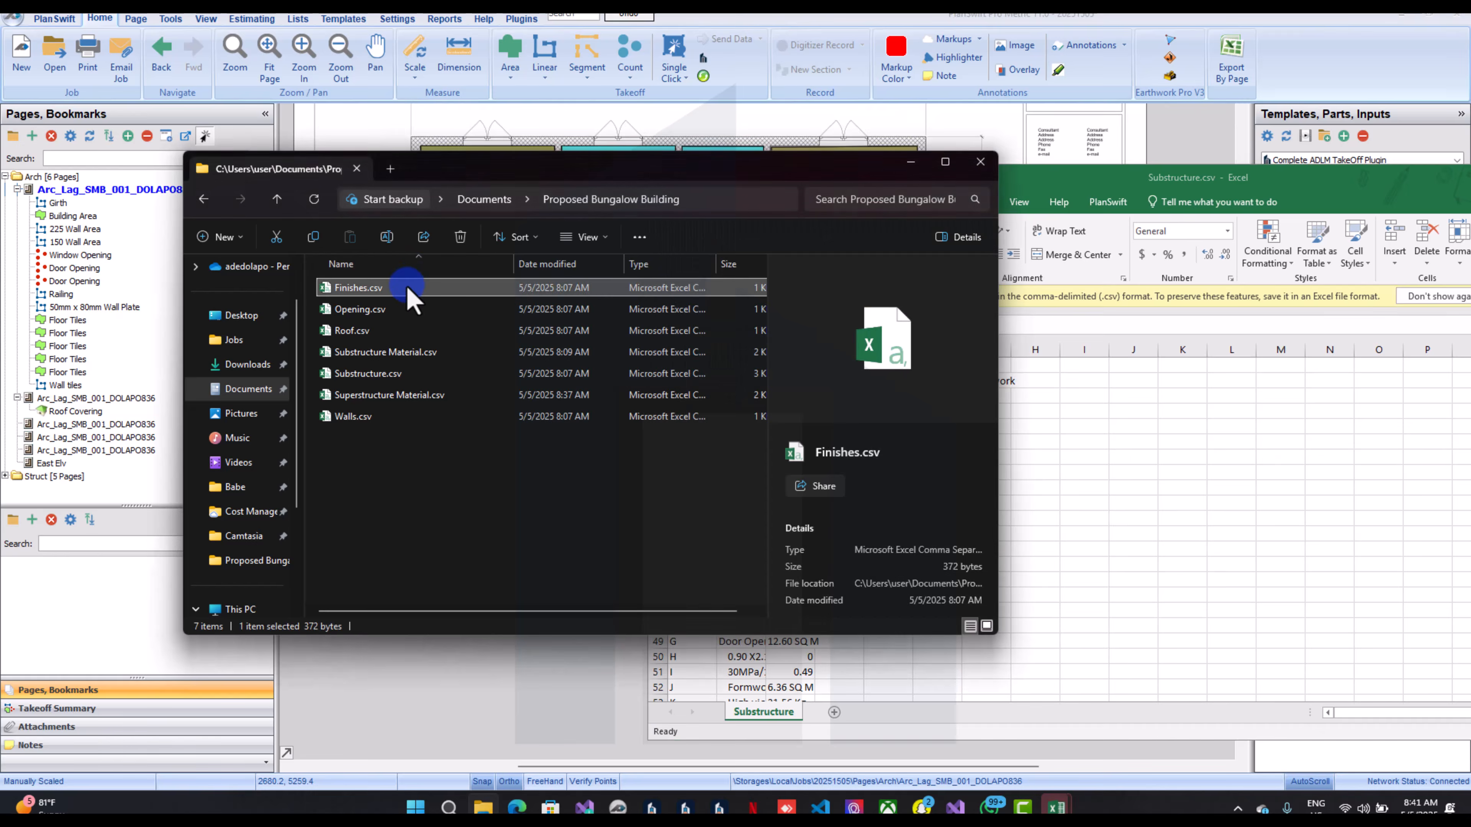
left_click(354, 361)
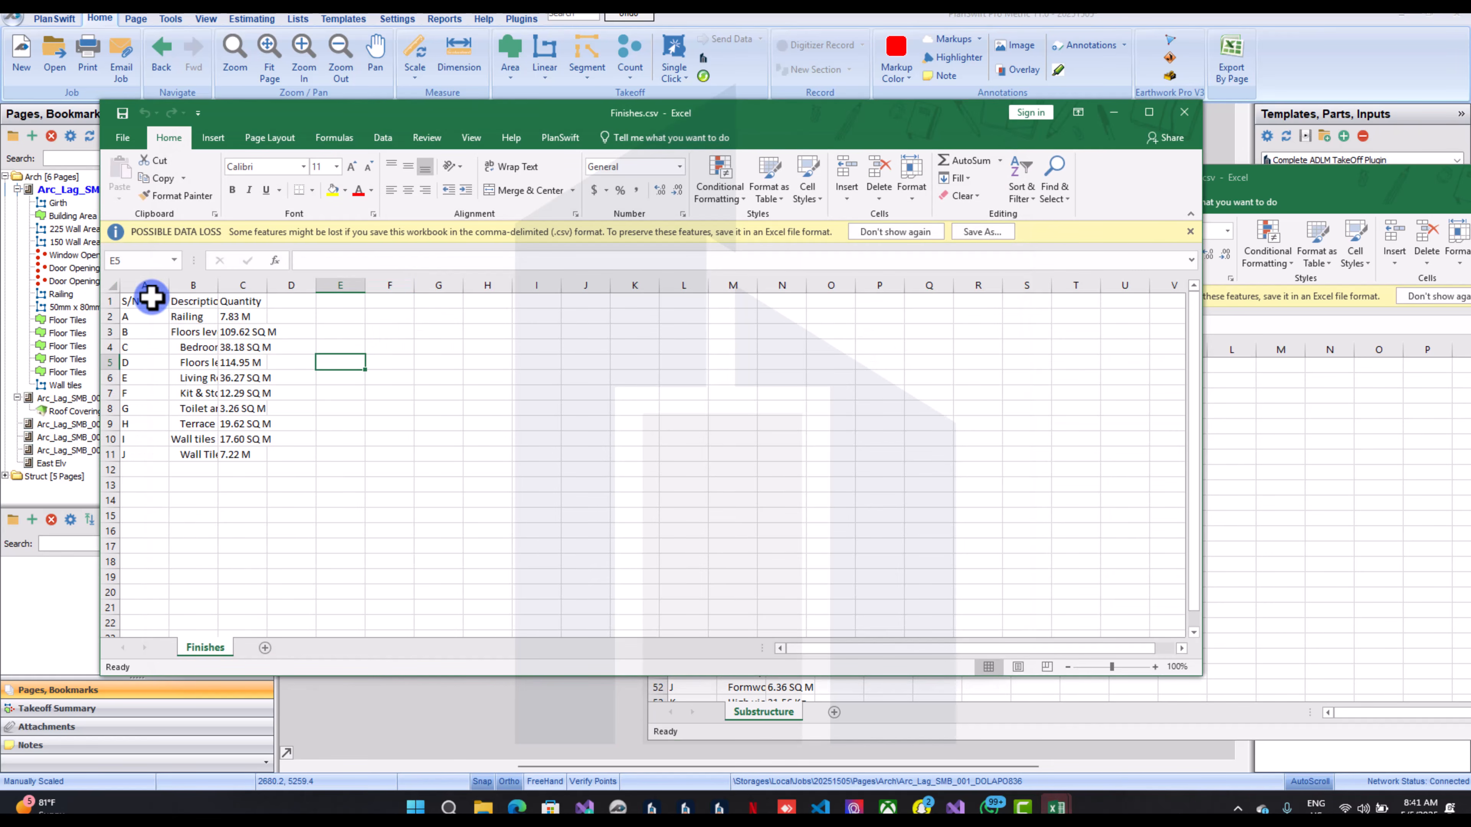
Move range A1:D13 from Finishes.csv into the Substructure sheet starting at cell A58
left_click_drag(152, 298, 270, 480)
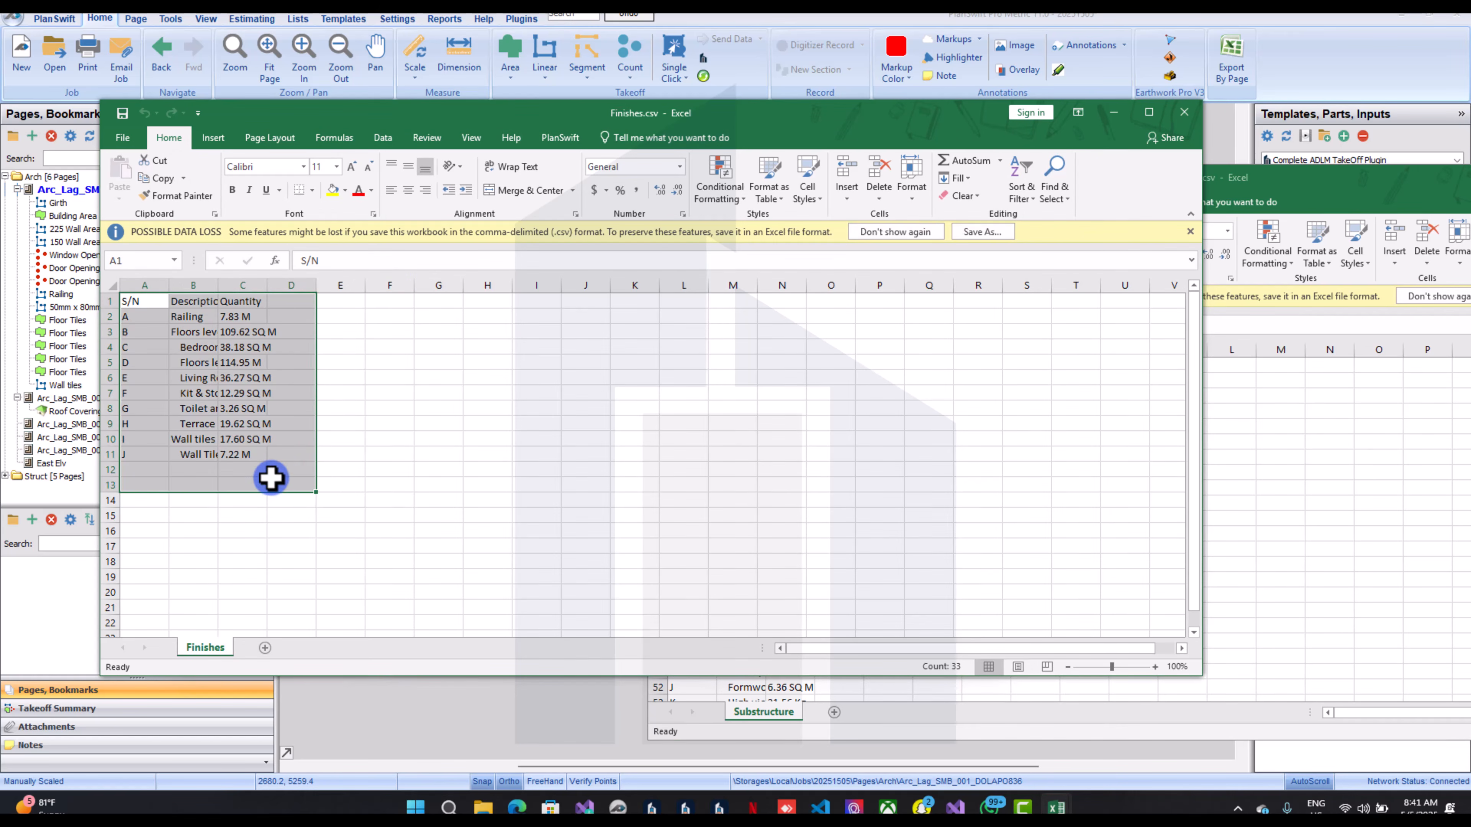
key("ctrl+c")
left_click(790, 702)
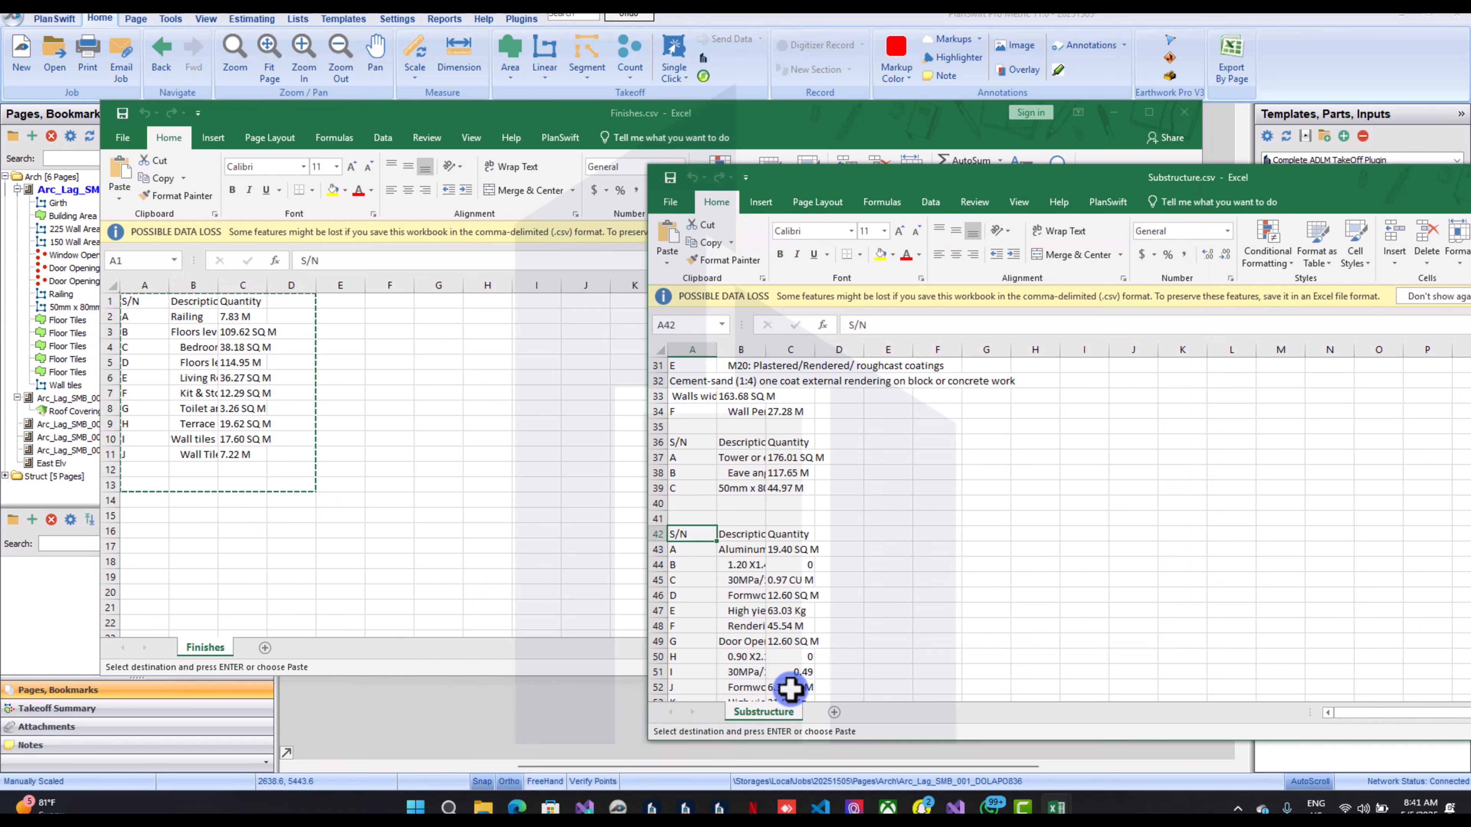
scroll(789, 678, "down", 2)
left_click(691, 549)
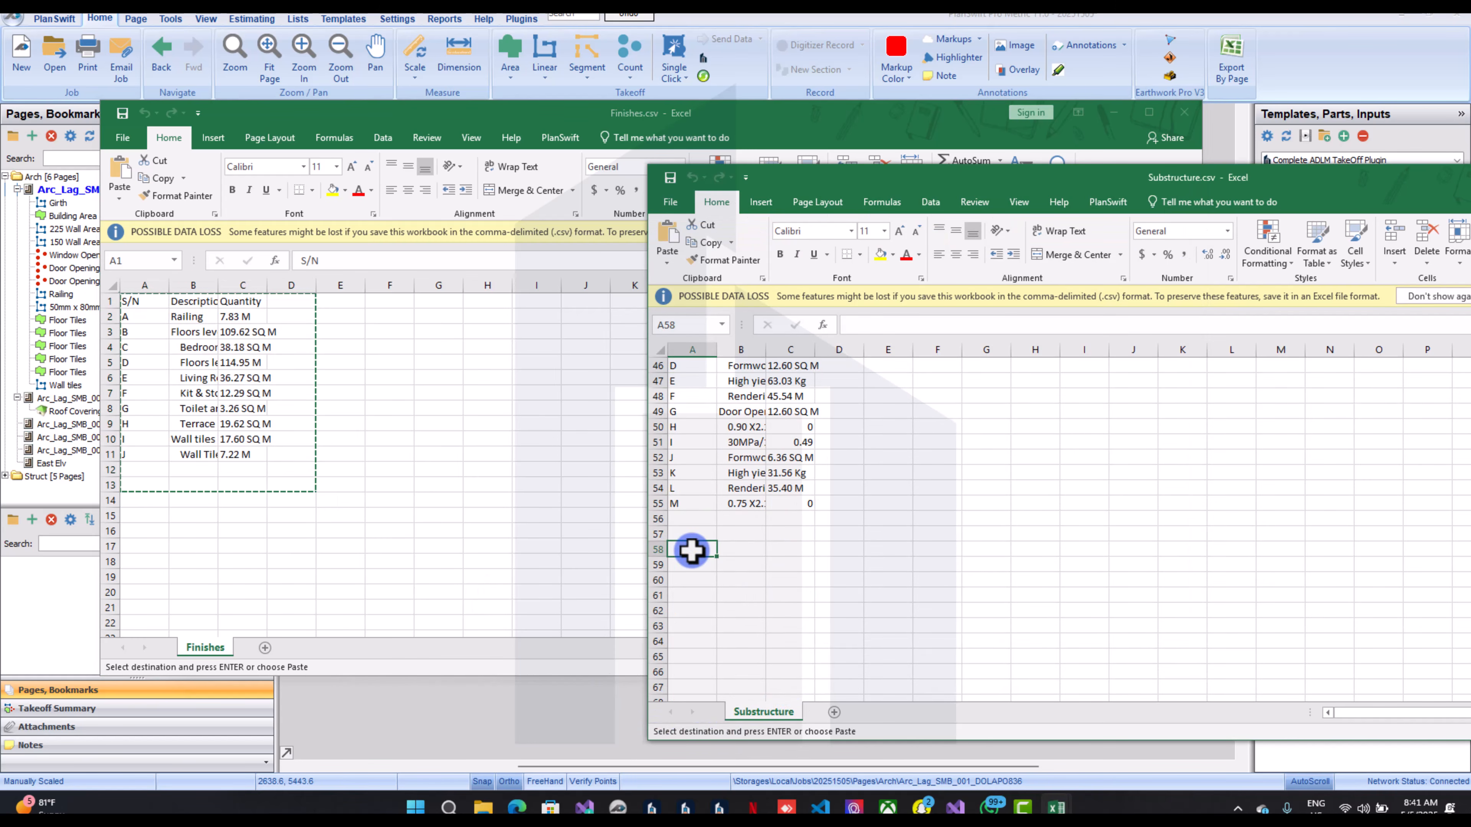
key("ctrl+v")
Close Finishes.csv without saving its changes
left_click(576, 541)
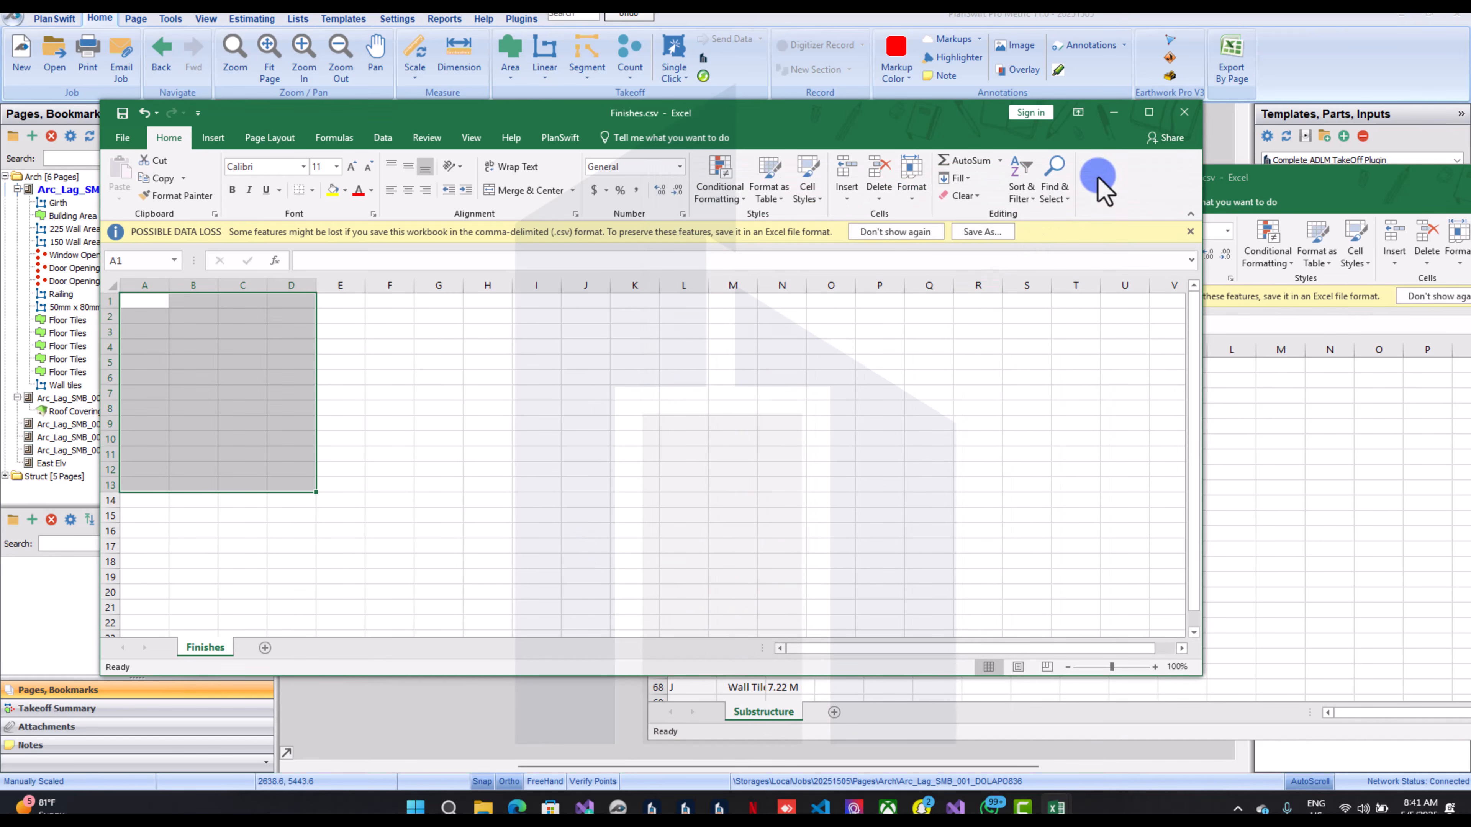
left_click(1170, 121)
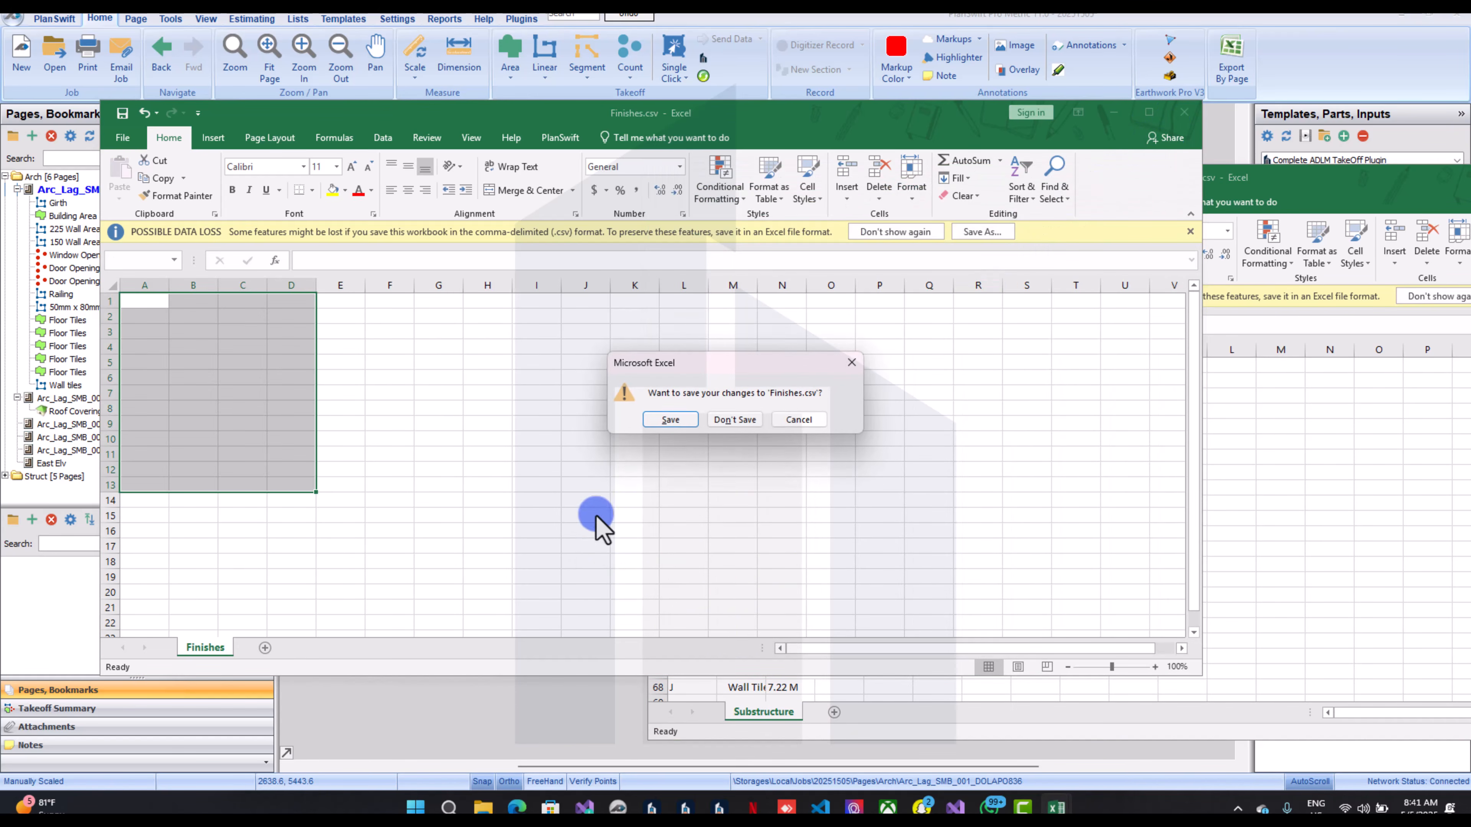
left_click(724, 419)
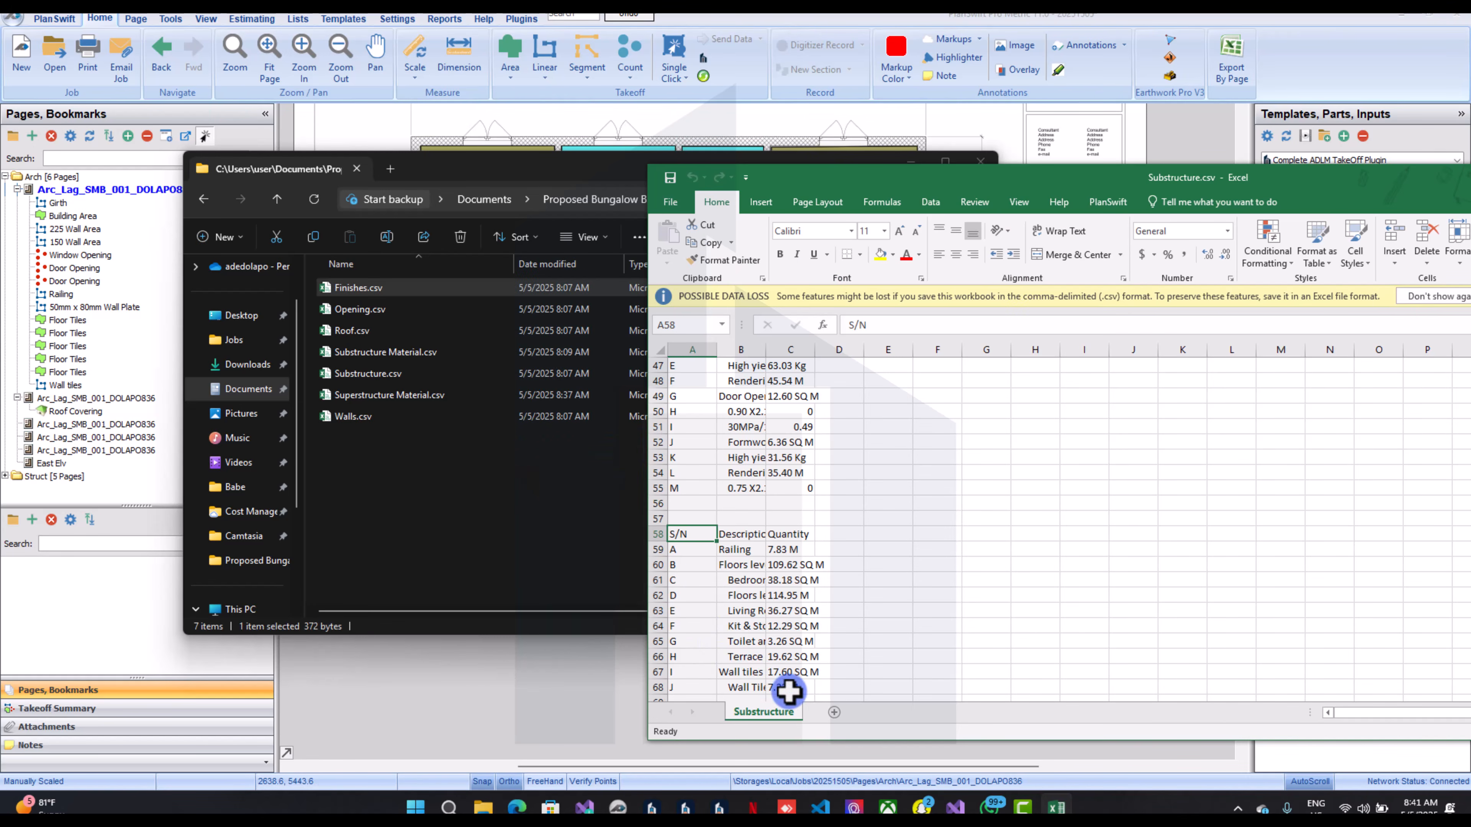
Add a new worksheet to the Substructure.csv workbook and name it Material
left_click(834, 713)
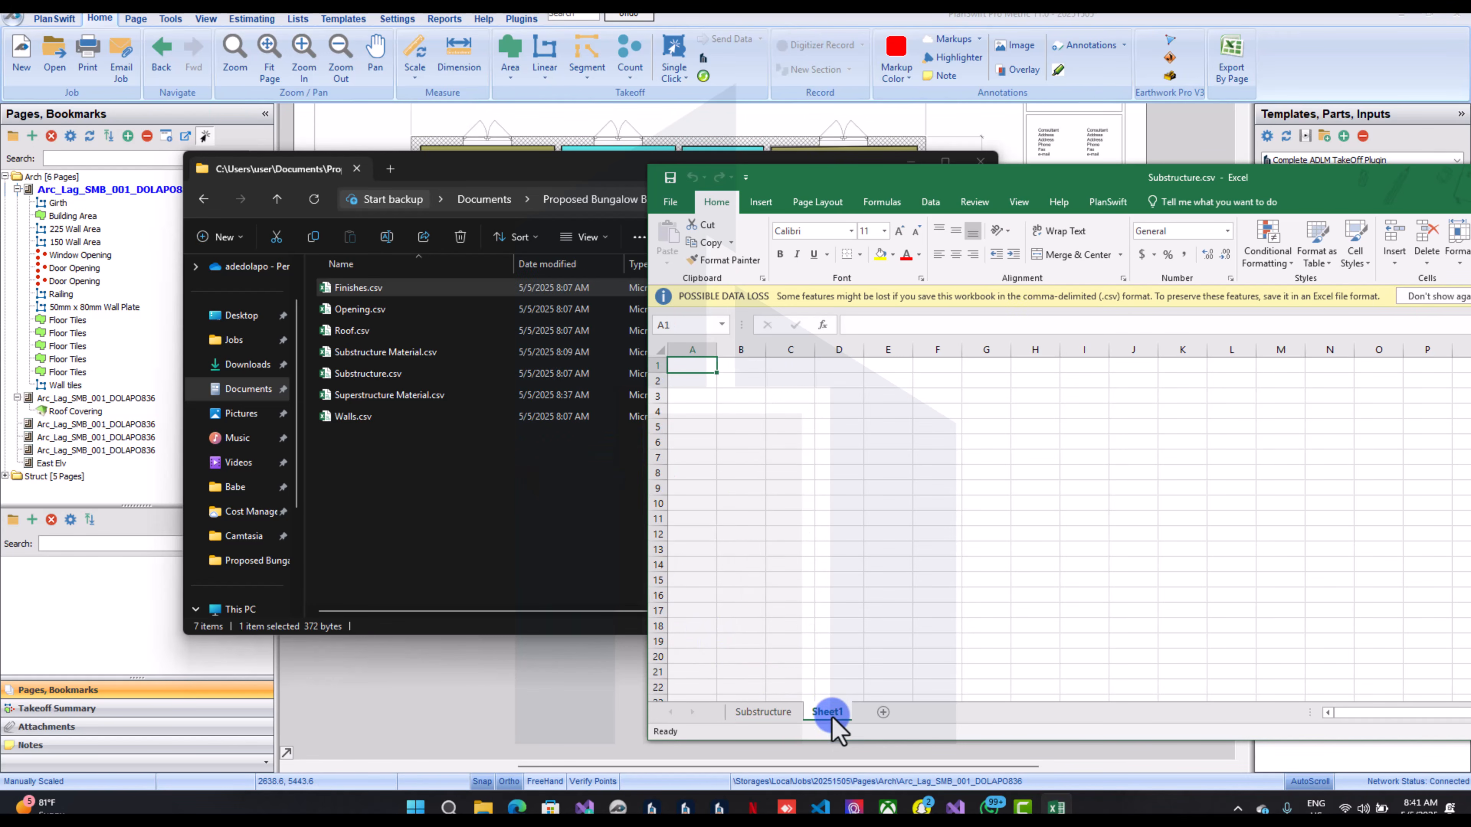
double_click(829, 713)
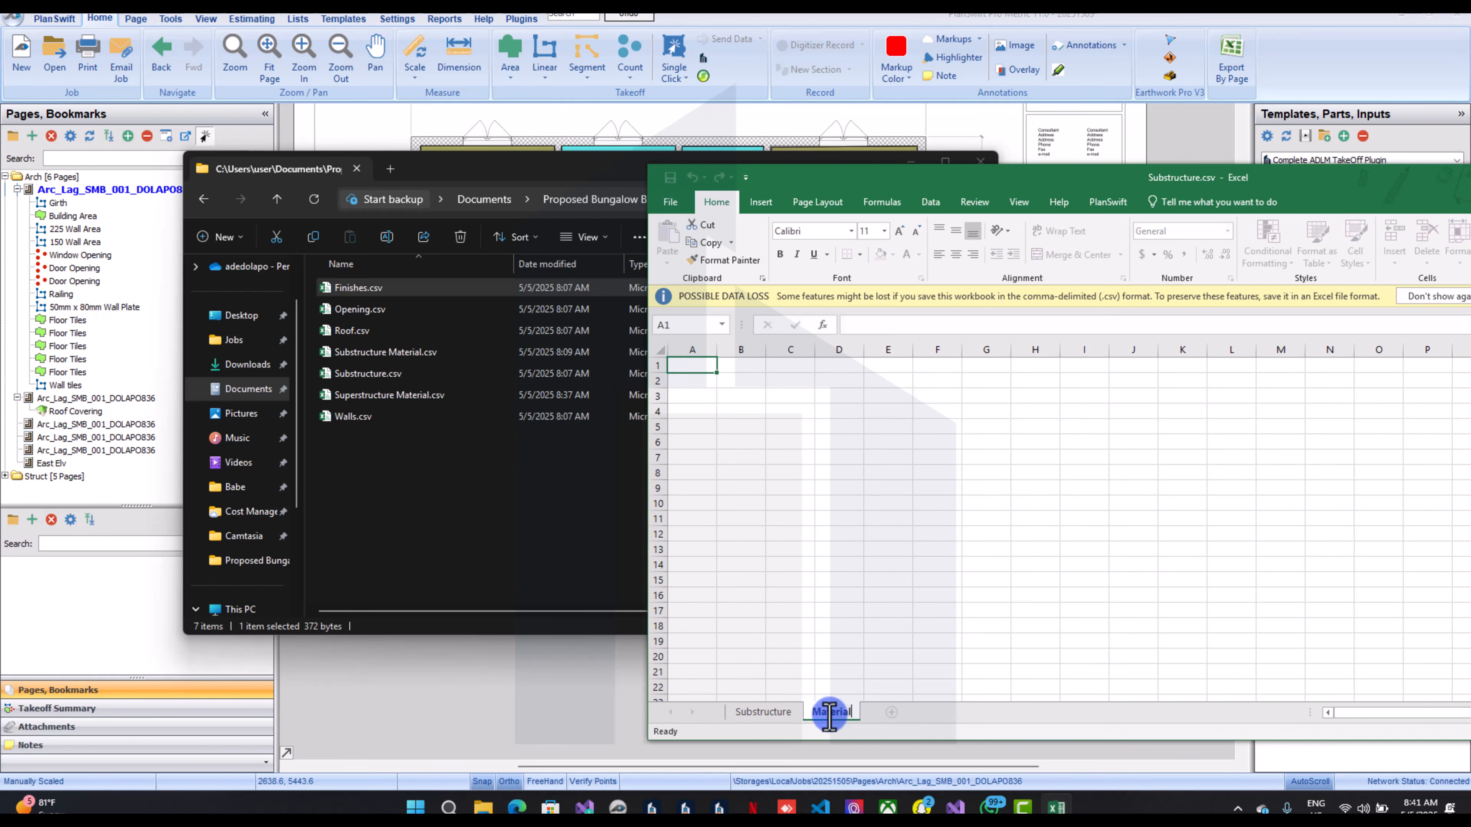
left_click(1026, 656)
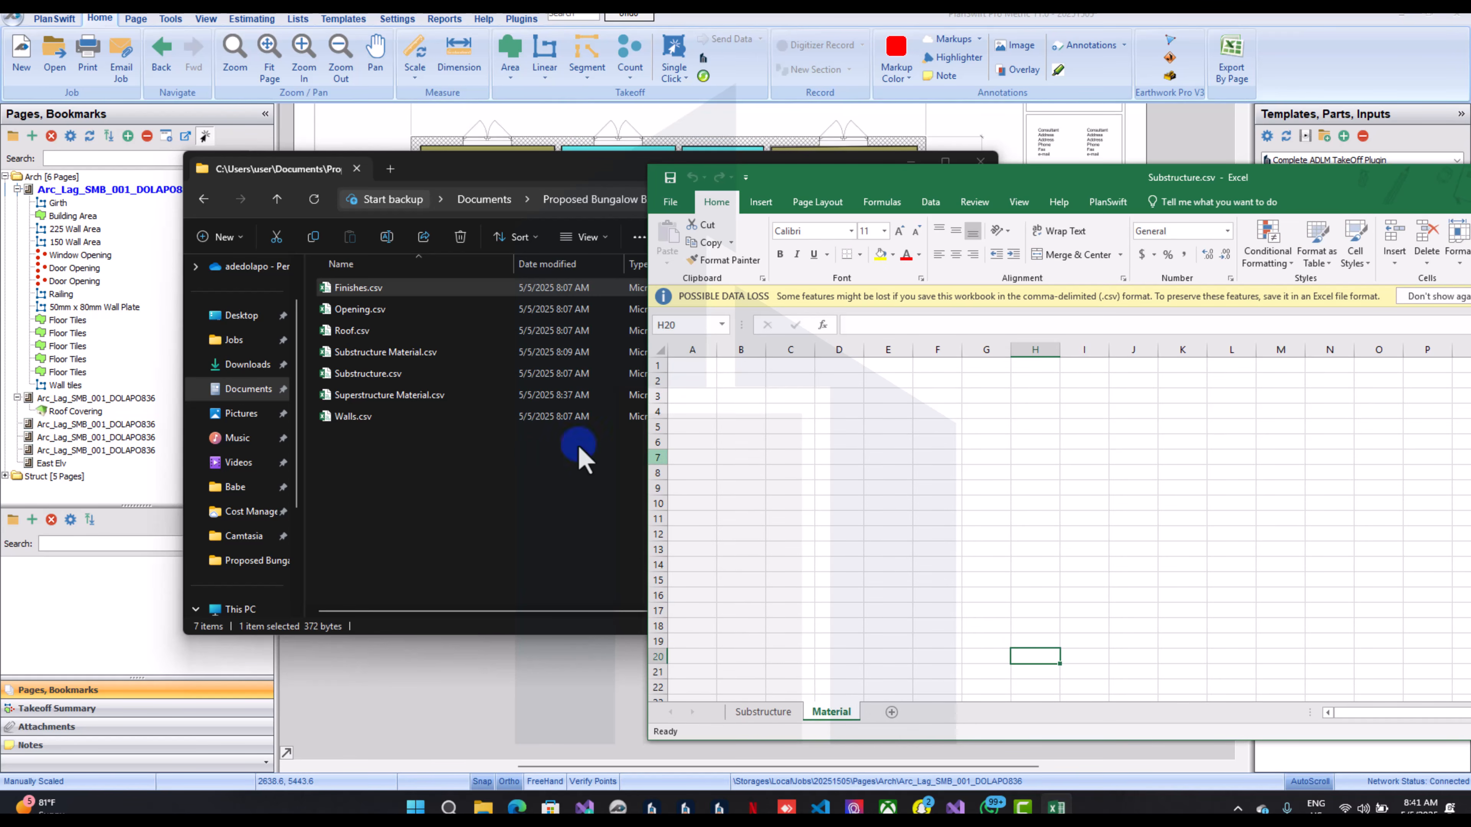
Open Substructure Material.csv and move its range A1:E25 into the Material sheet starting at cell A1
left_click(470, 365)
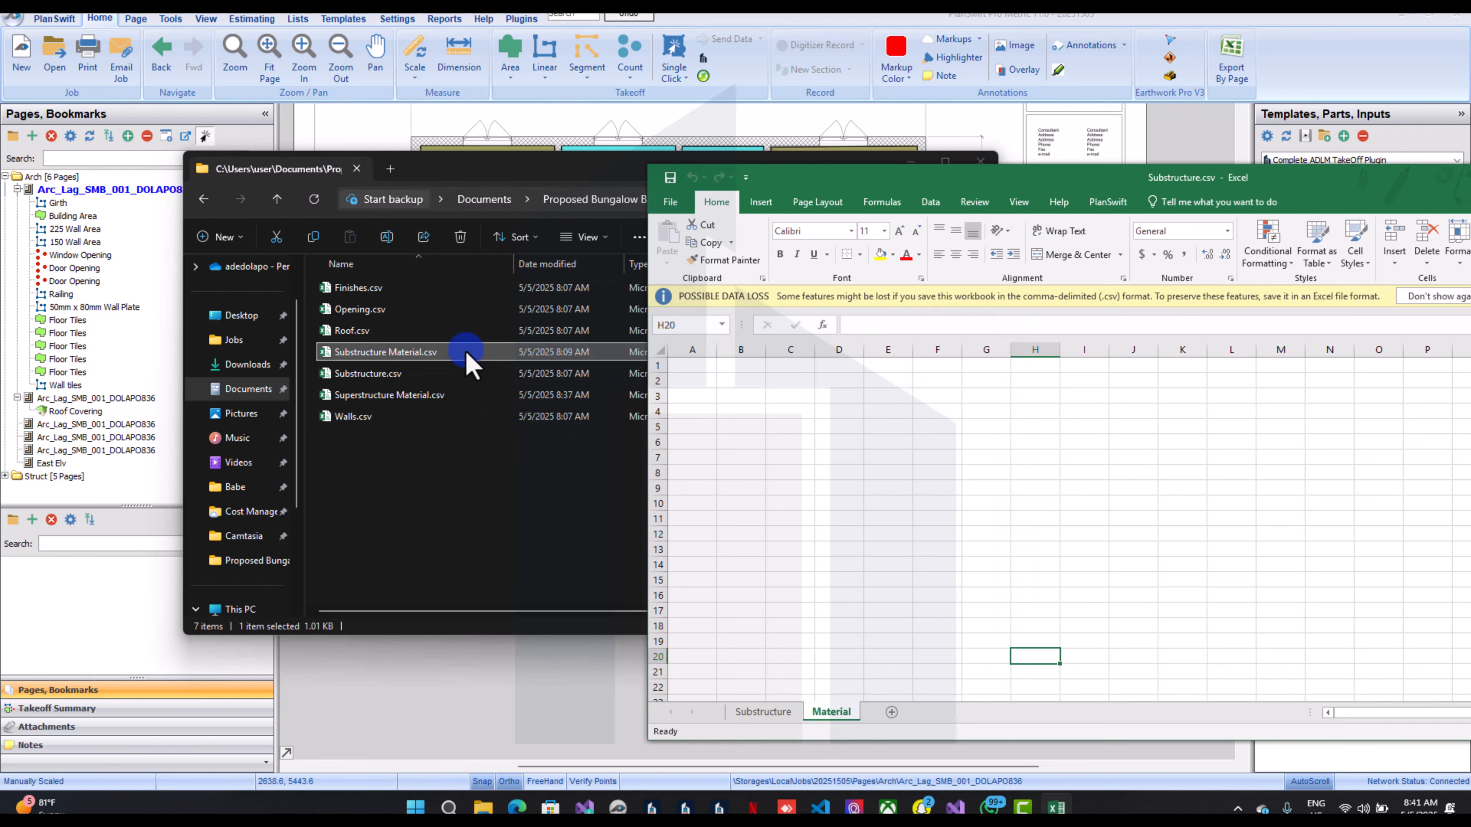
double_click(431, 355)
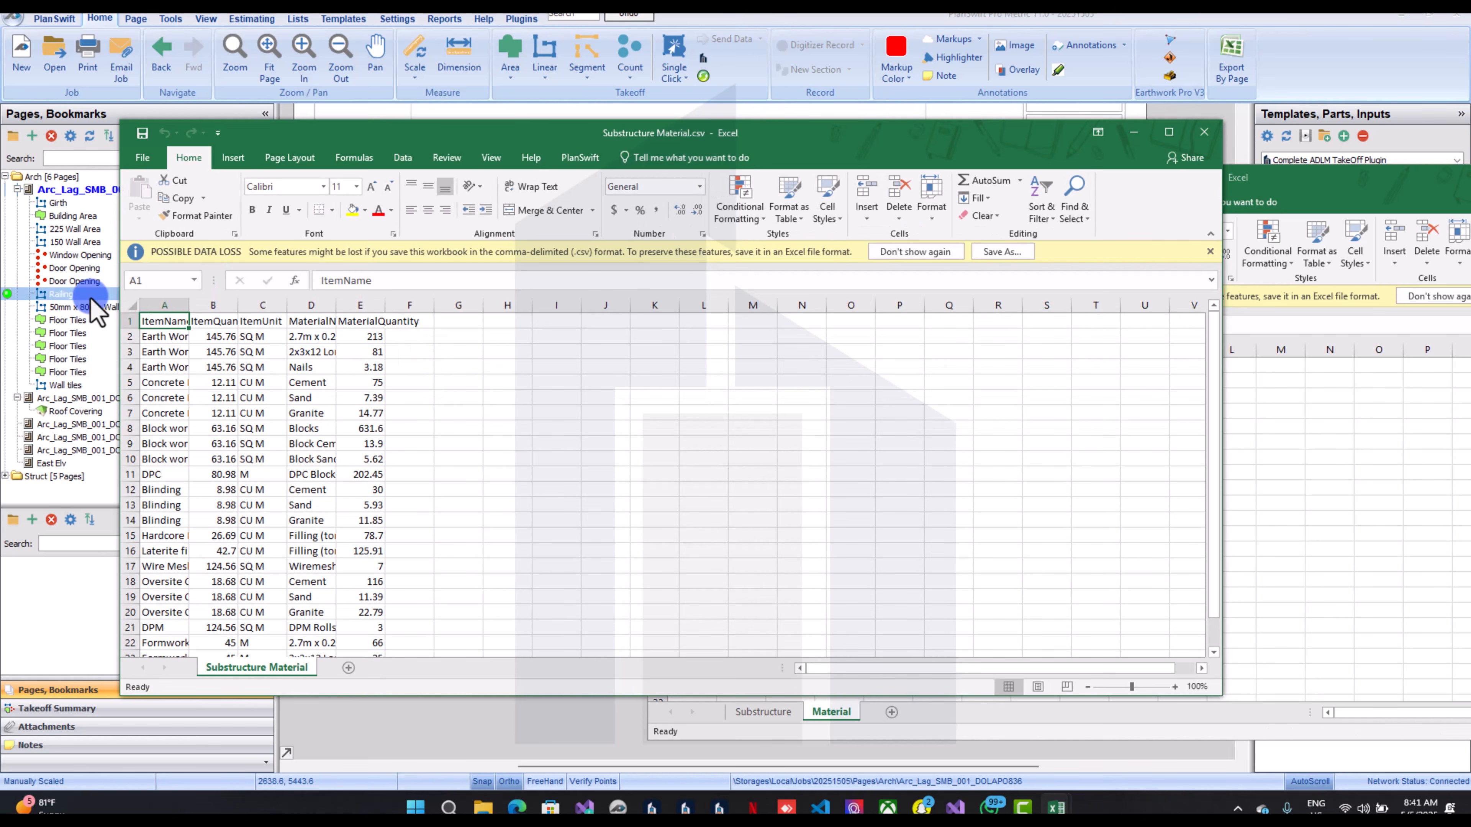
left_click_drag(146, 316, 361, 532)
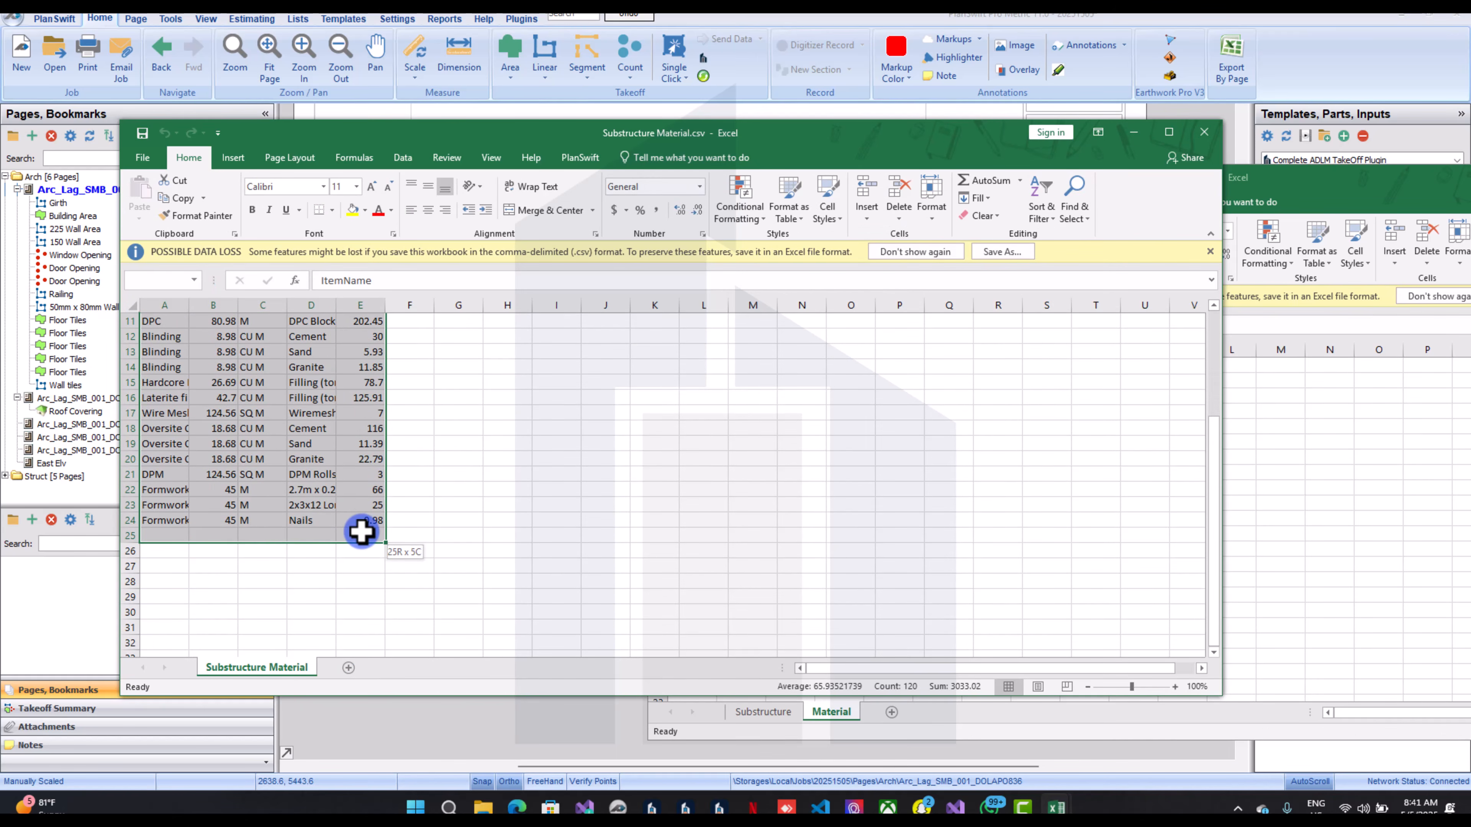
scroll(361, 532, "up", 4)
key("ctrl+c")
left_click(1435, 513)
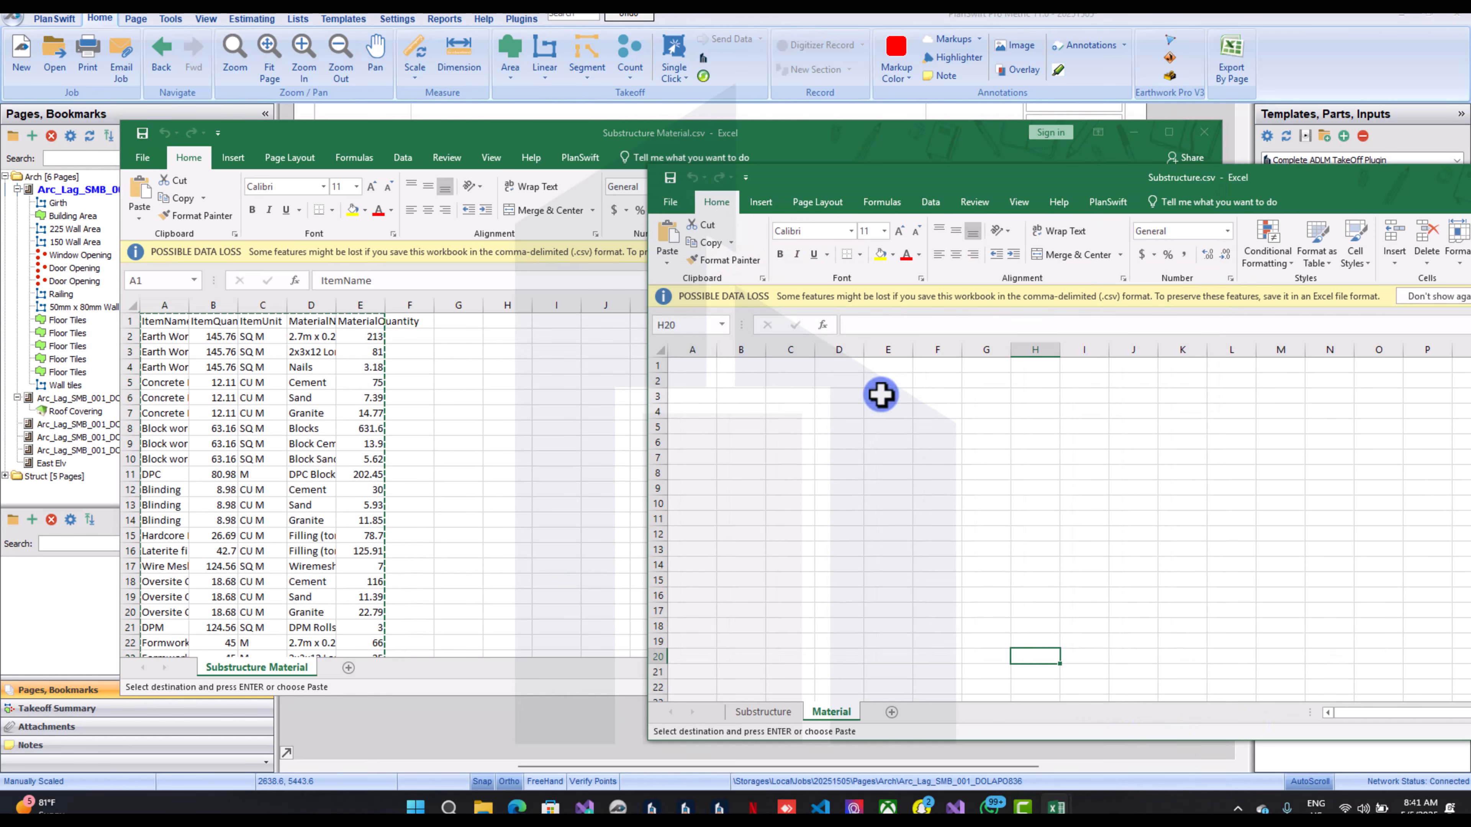
left_click(701, 363)
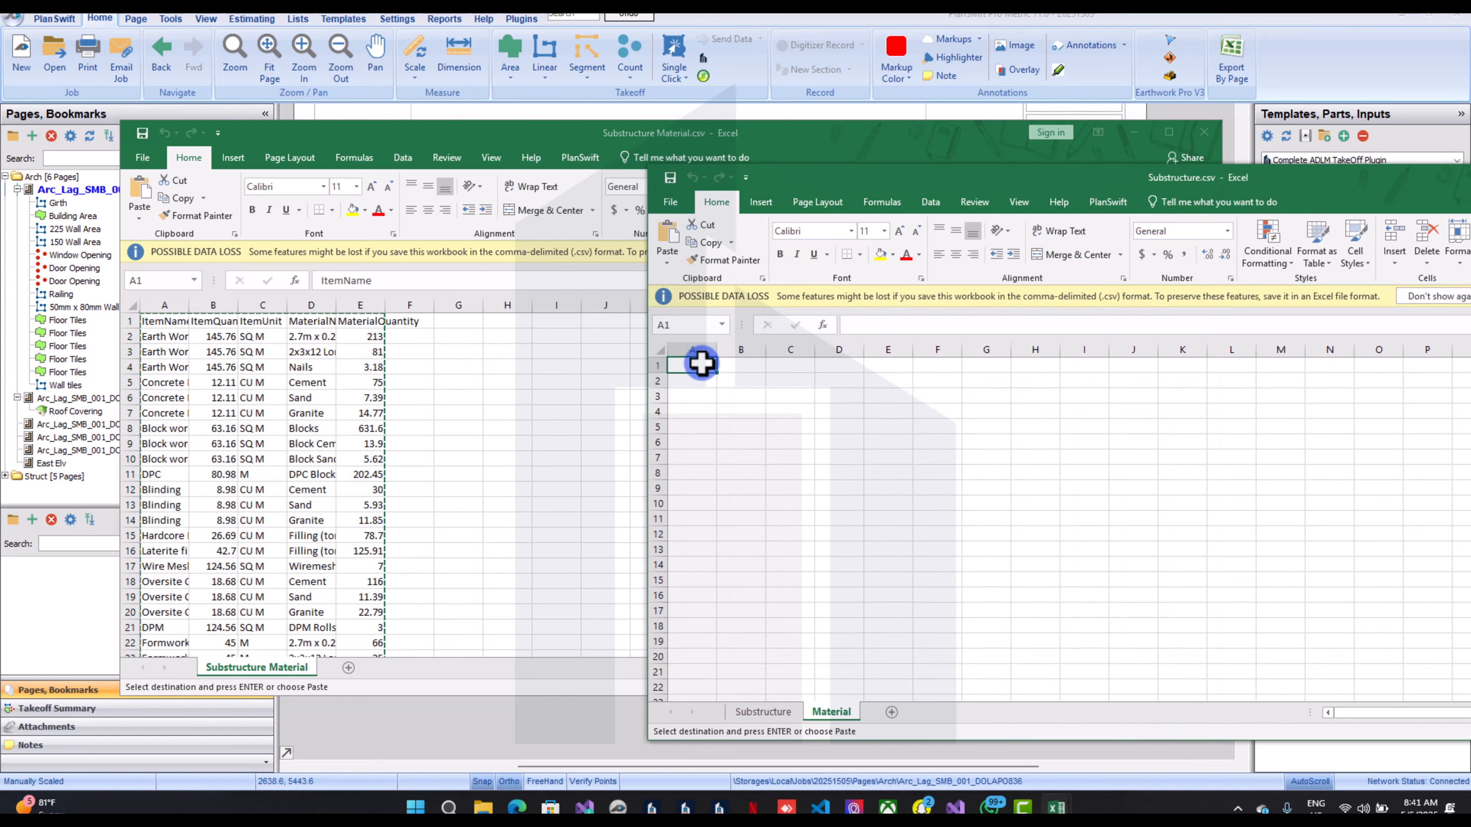
key("ctrl+v")
Close Substructure Material.csv without saving its changes
left_click(492, 400)
left_click(1199, 133)
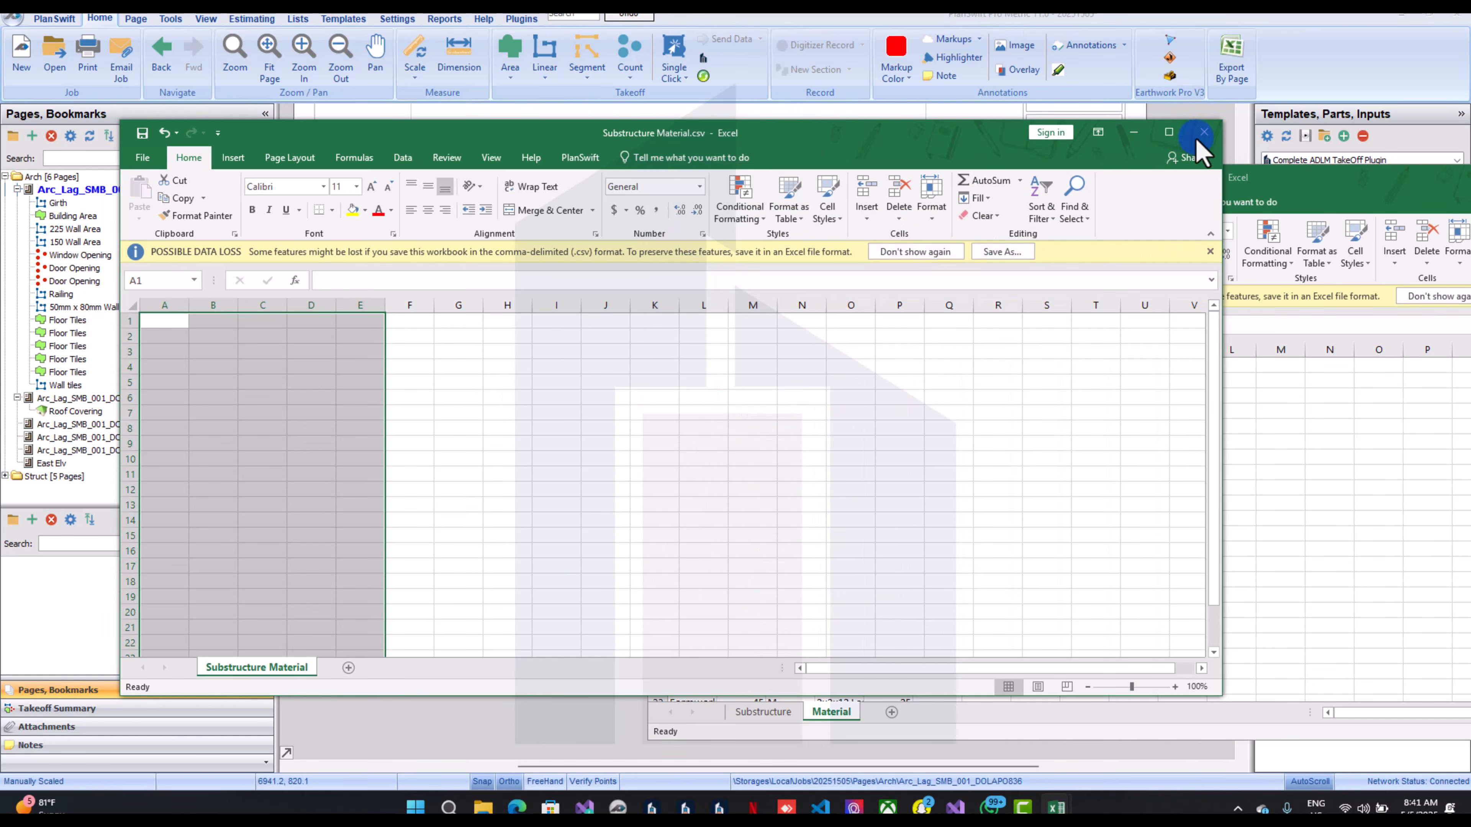
left_click(670, 421)
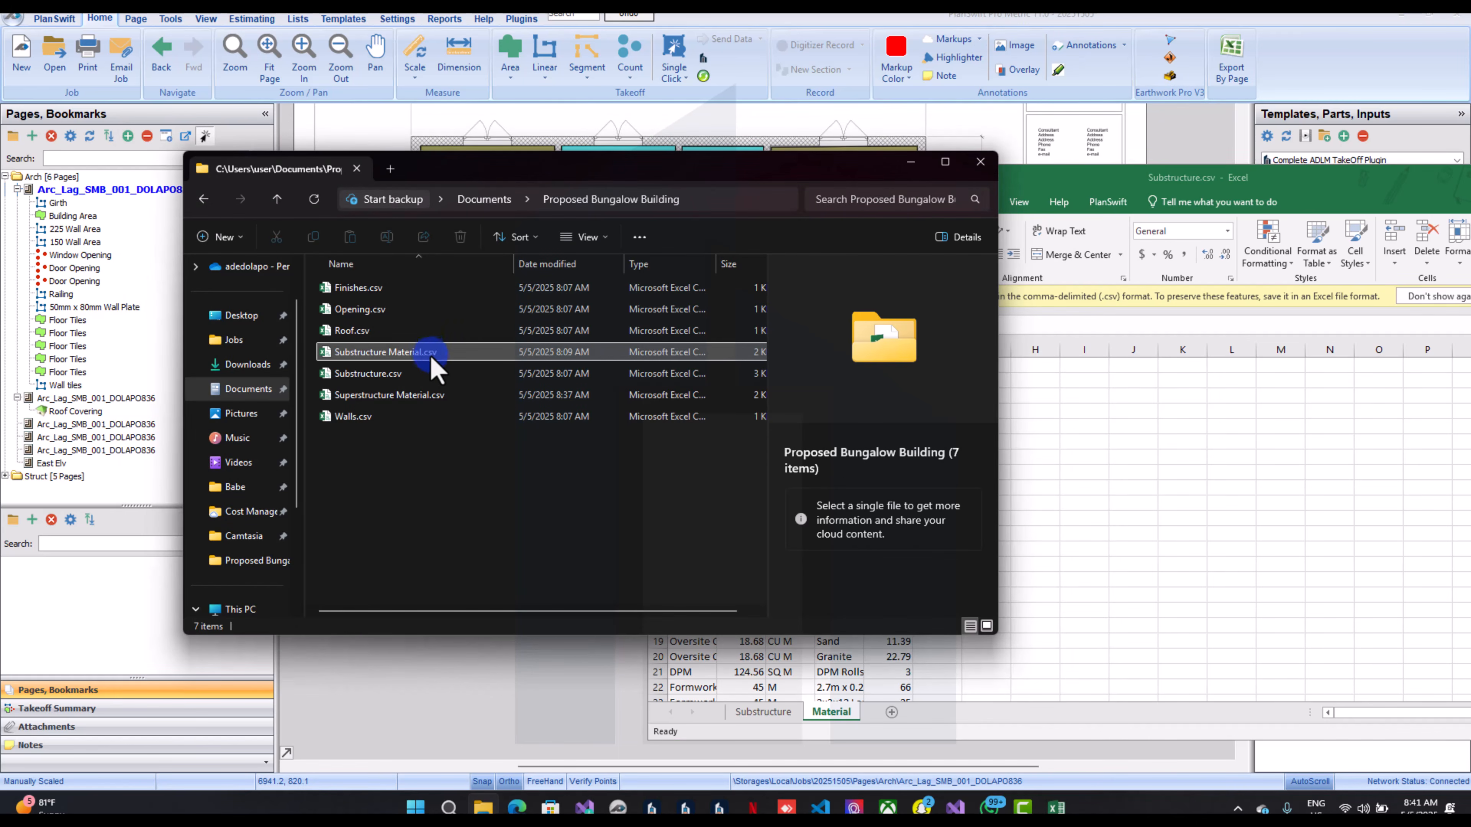
double_click(423, 395)
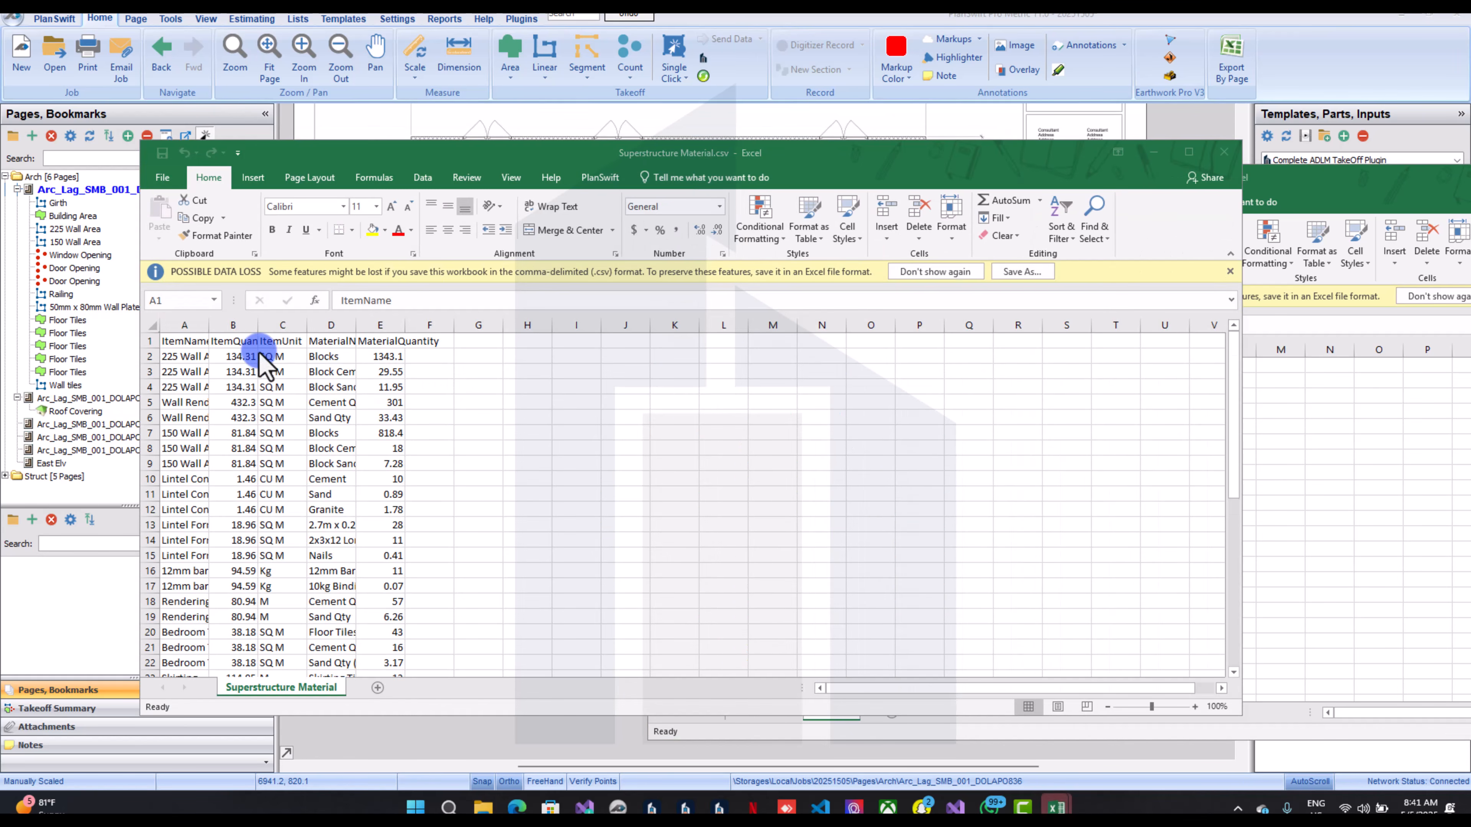
left_click_drag(197, 355, 377, 644)
scroll(377, 644, "up", 8)
key("ctrl+c")
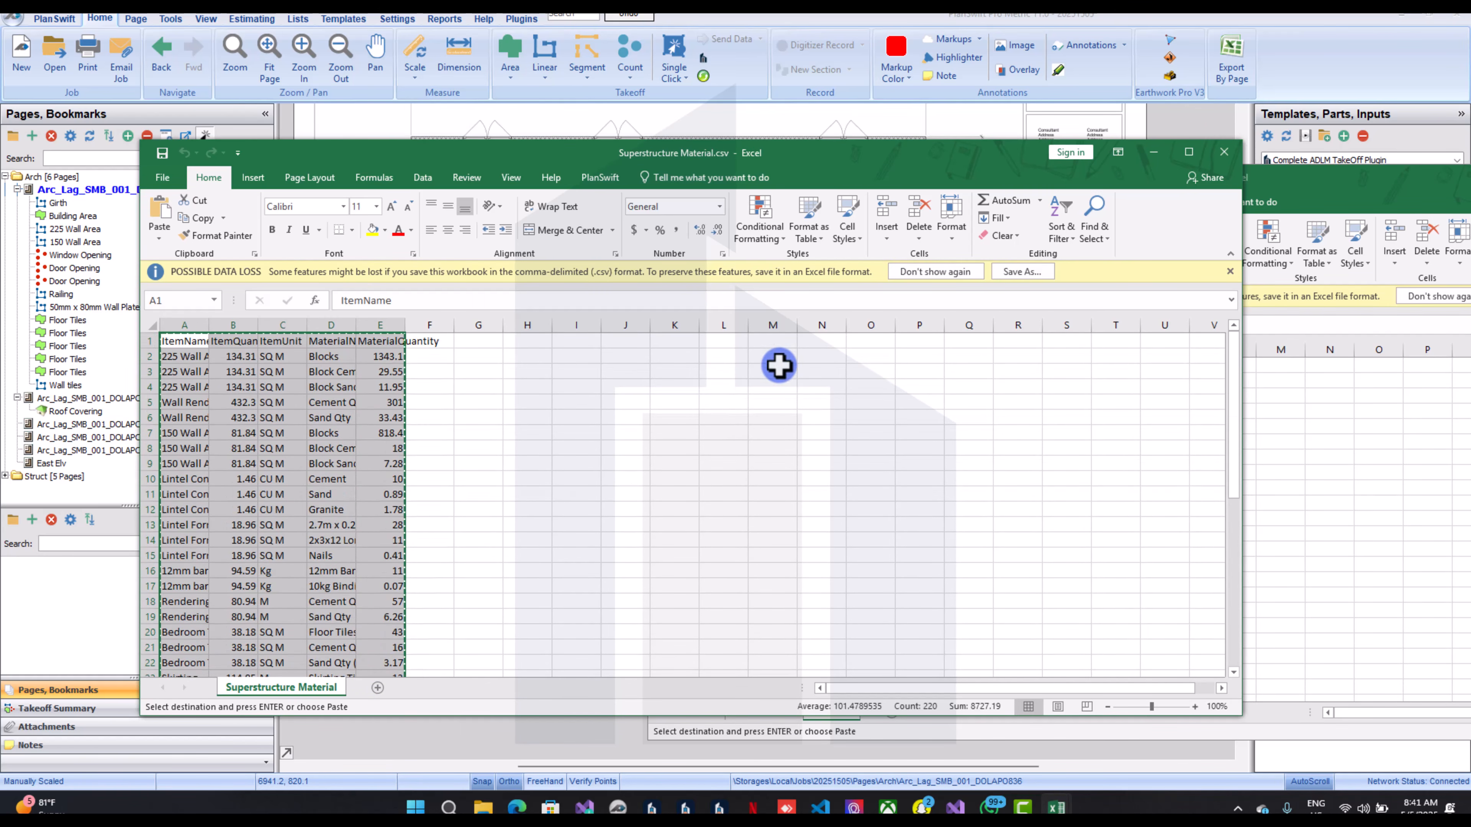
left_click(1211, 154)
left_click(747, 460)
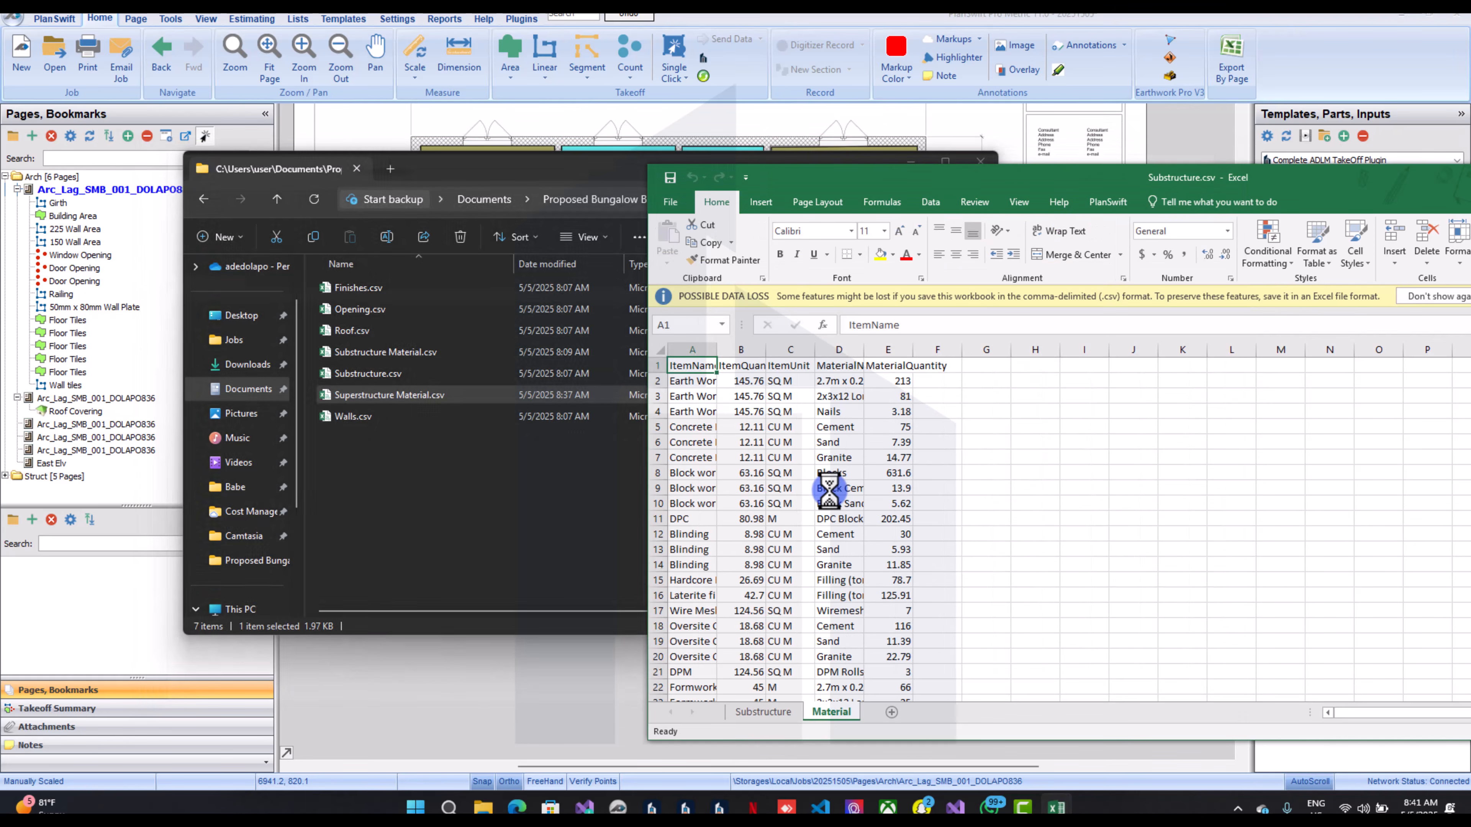
Open Superstructure Material.csv and move all its data, headers included, into the Material sheet starting at cell A27
scroll(785, 649, "down", 3)
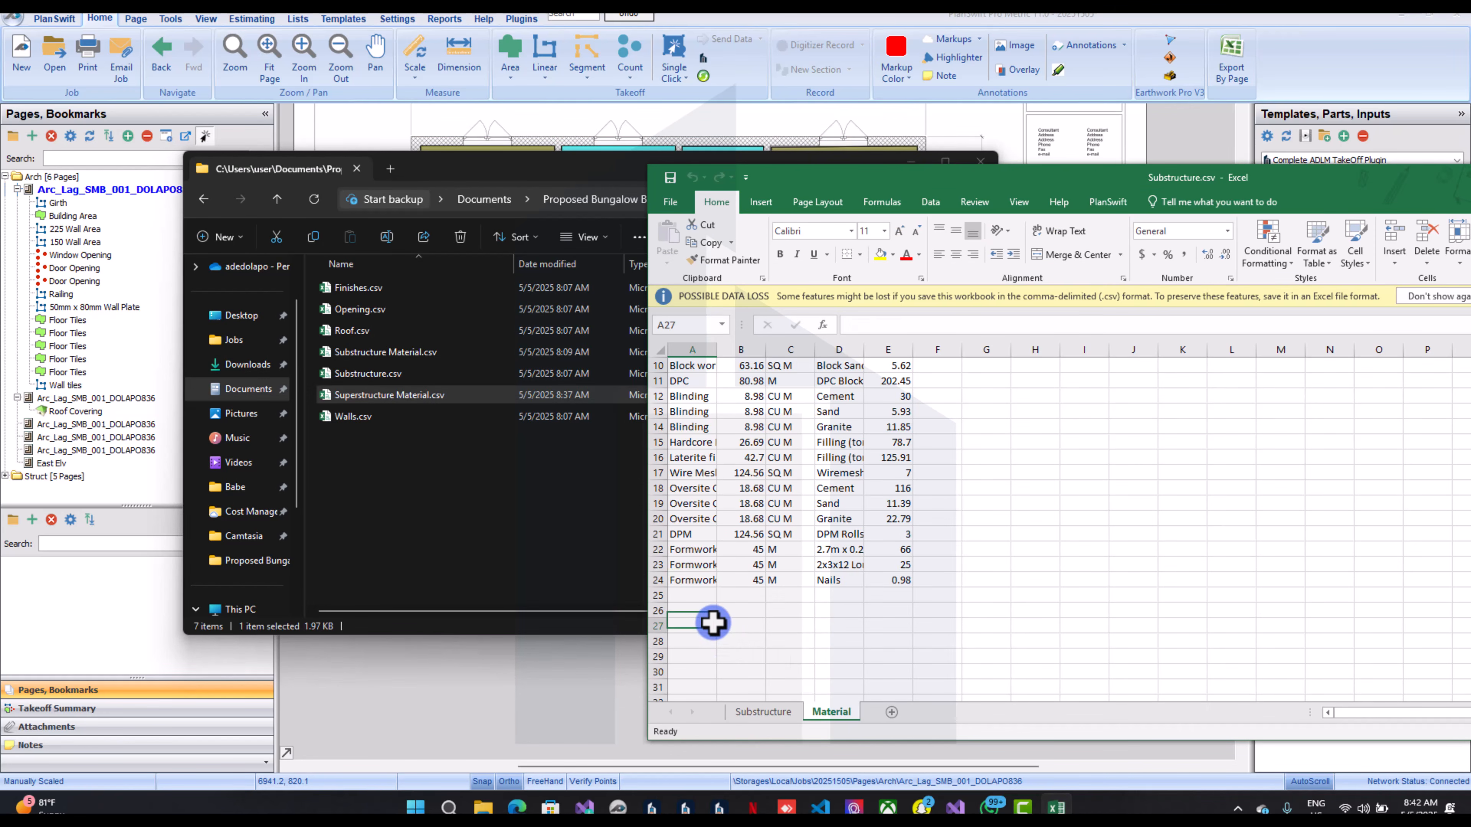
double_click(470, 395)
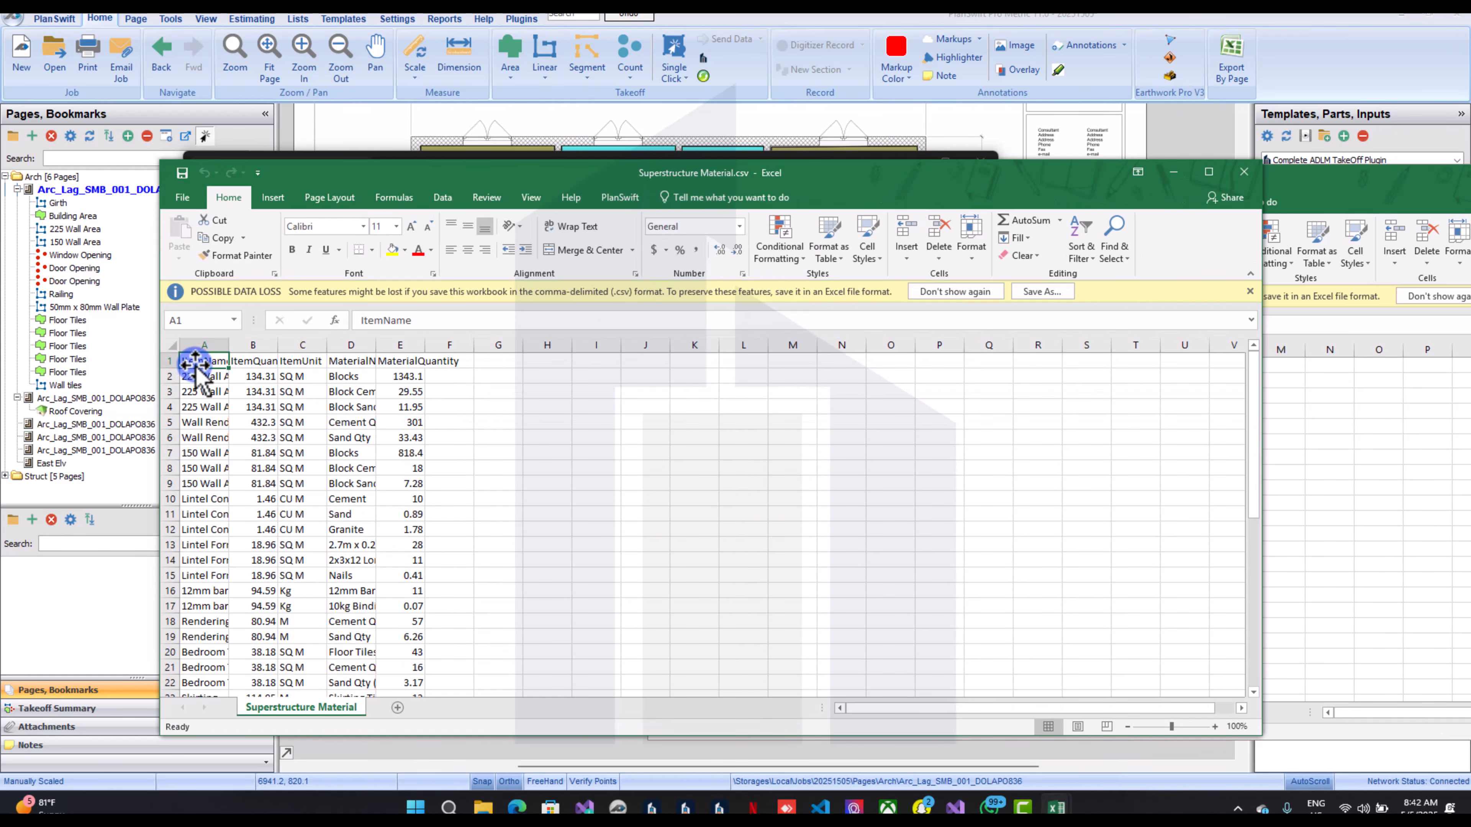
left_click_drag(195, 365, 404, 630)
key("ctrl+c")
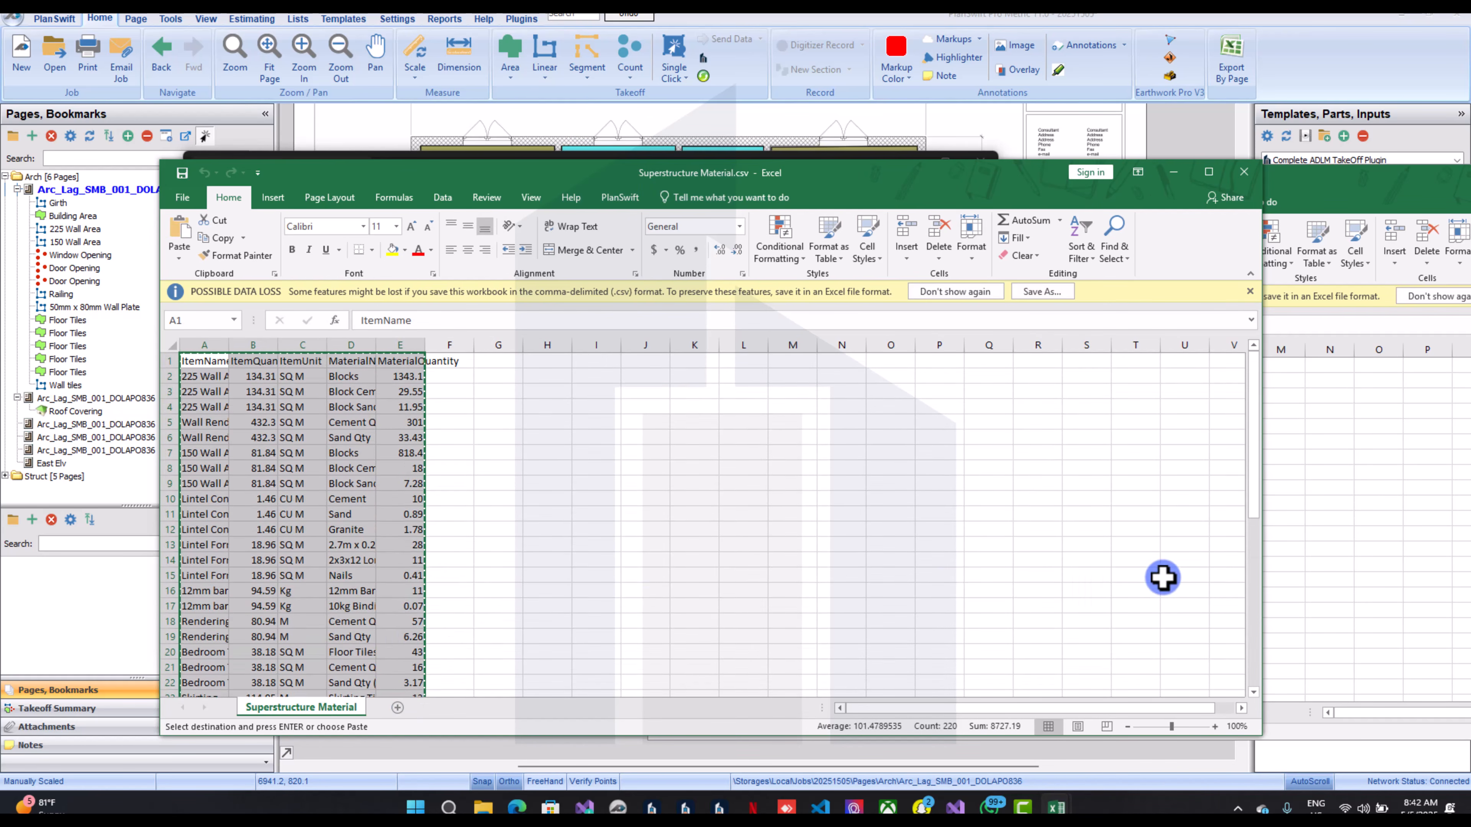
left_click(1316, 586)
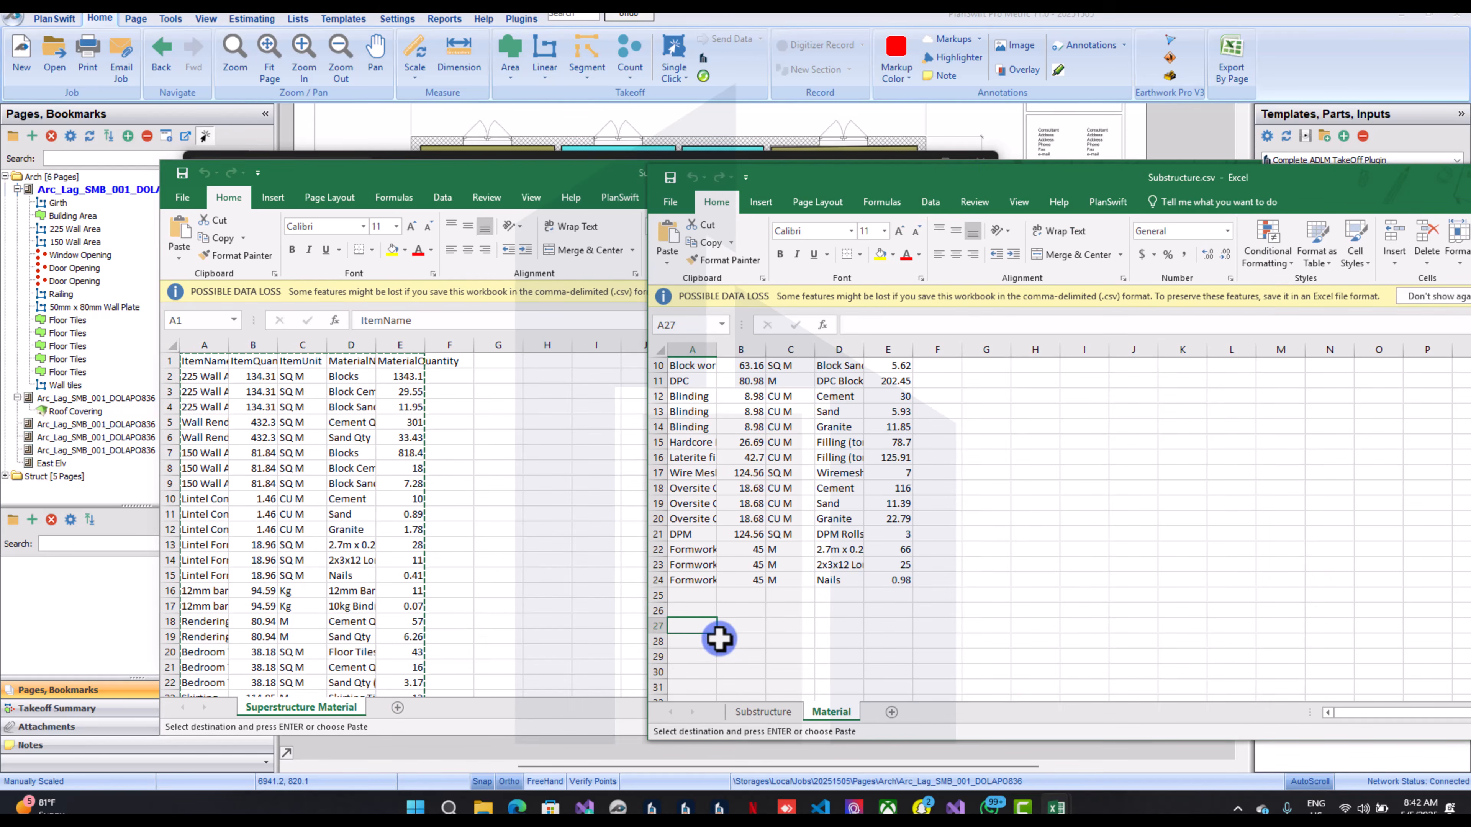
key("ctrl+v")
left_click(740, 591)
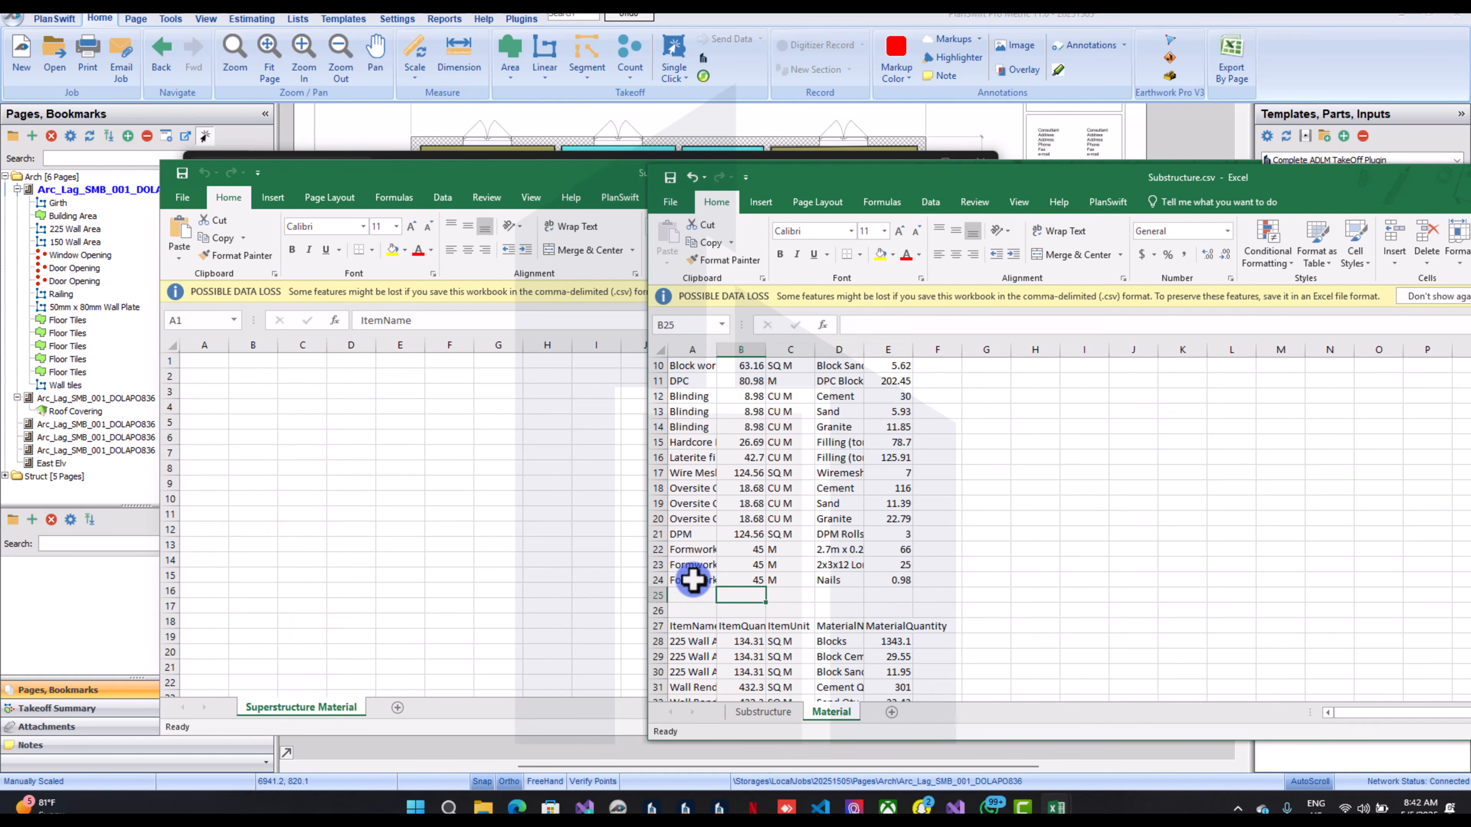
Close Superstructure Material.csv without saving its changes
left_click(640, 557)
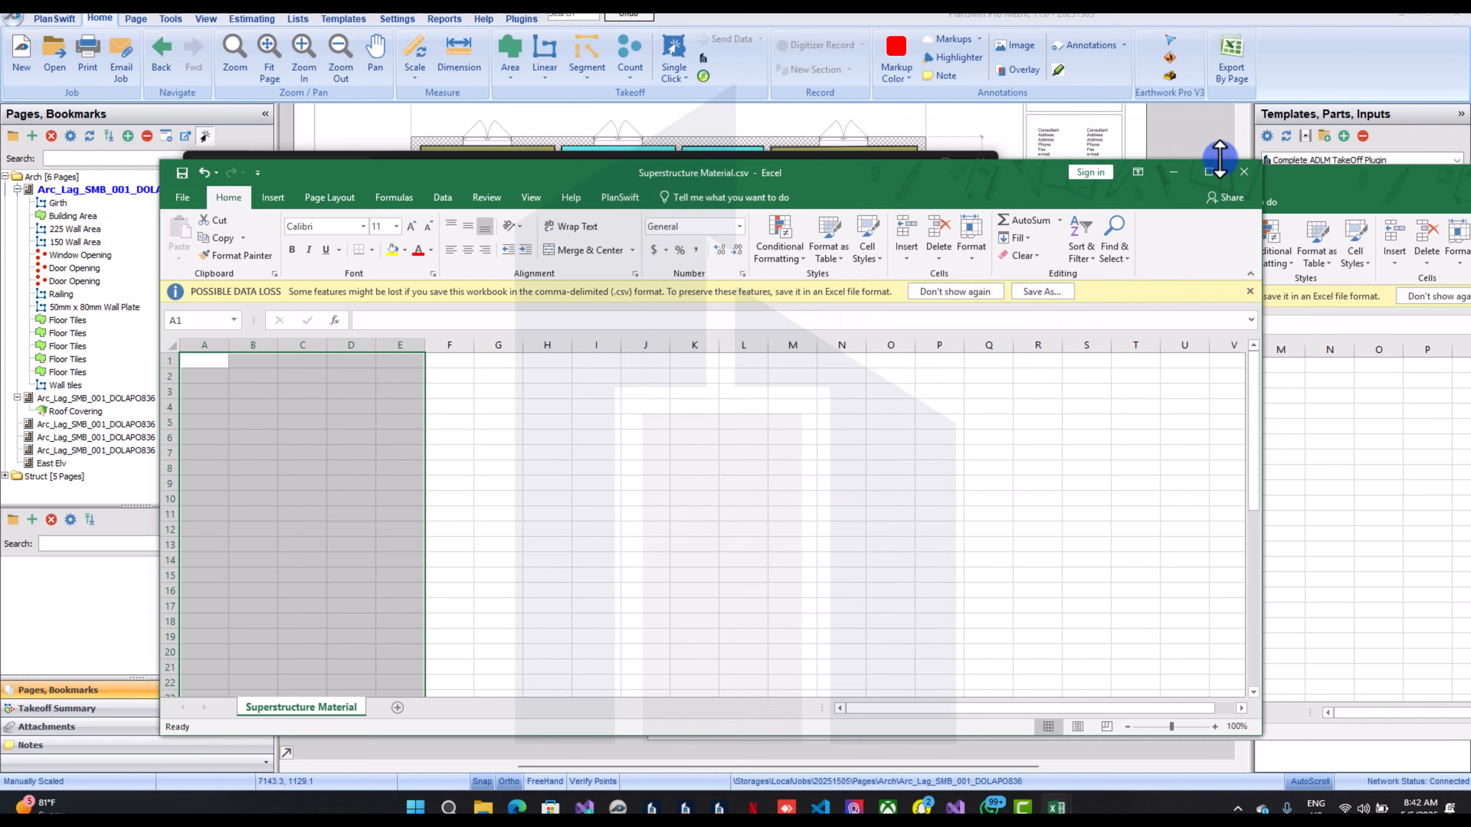
left_click(1221, 172)
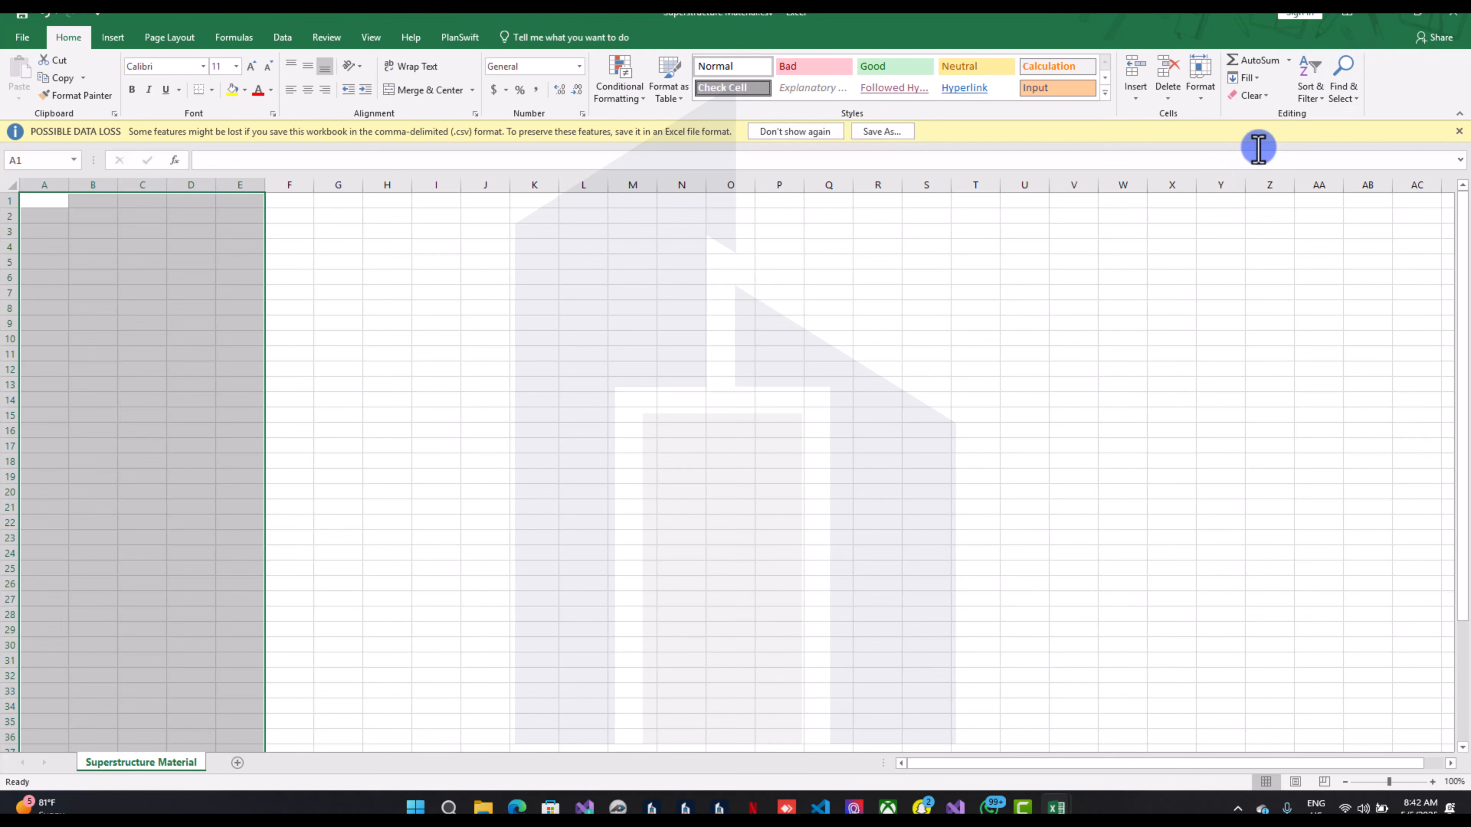
left_click(1465, 29)
left_click(1457, 15)
left_click(729, 422)
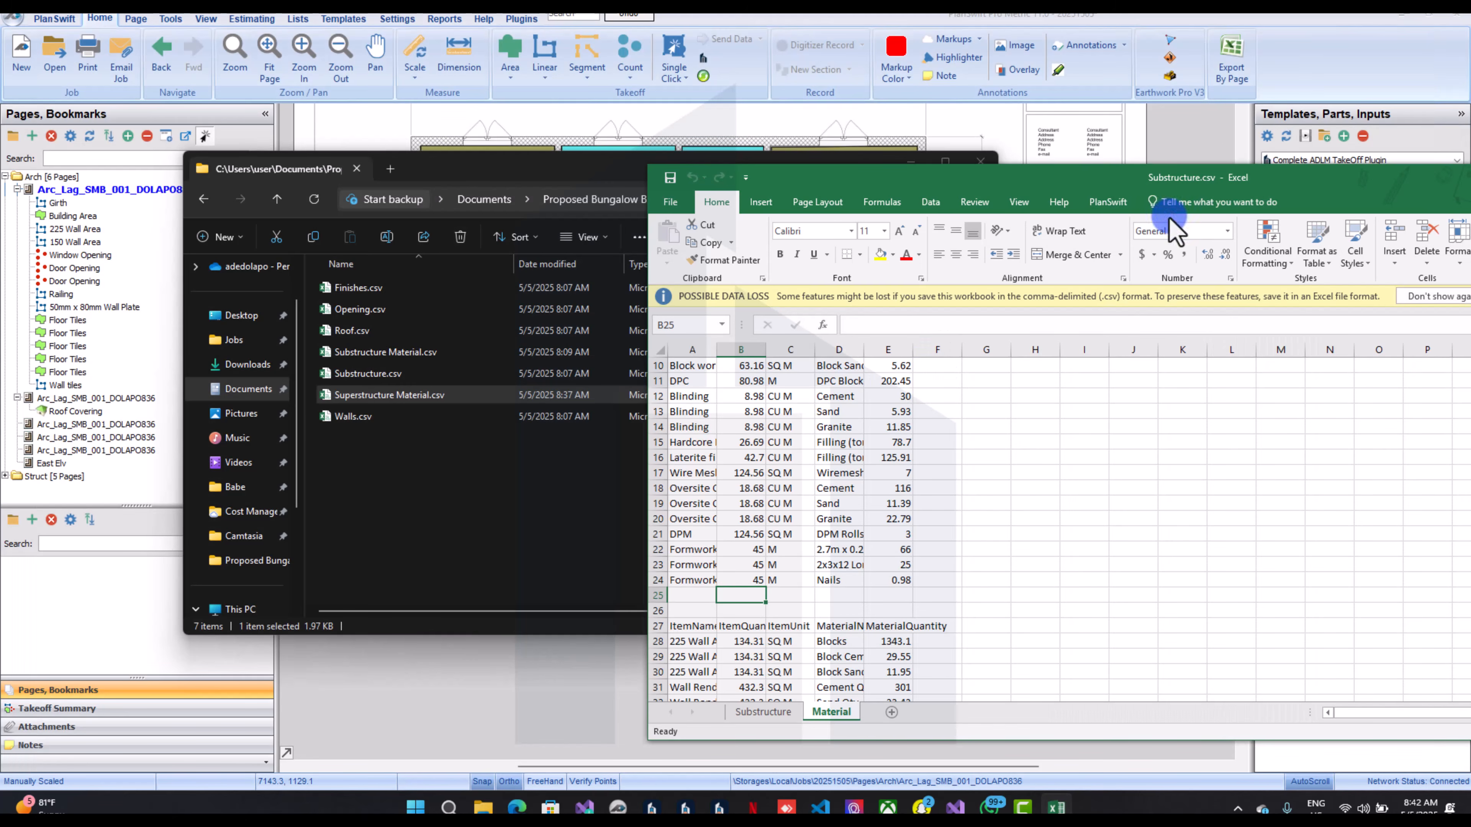
Maximize the Substructure.csv workbook and review the combined take-off tables on its Substructure sheet
left_click(1213, 173)
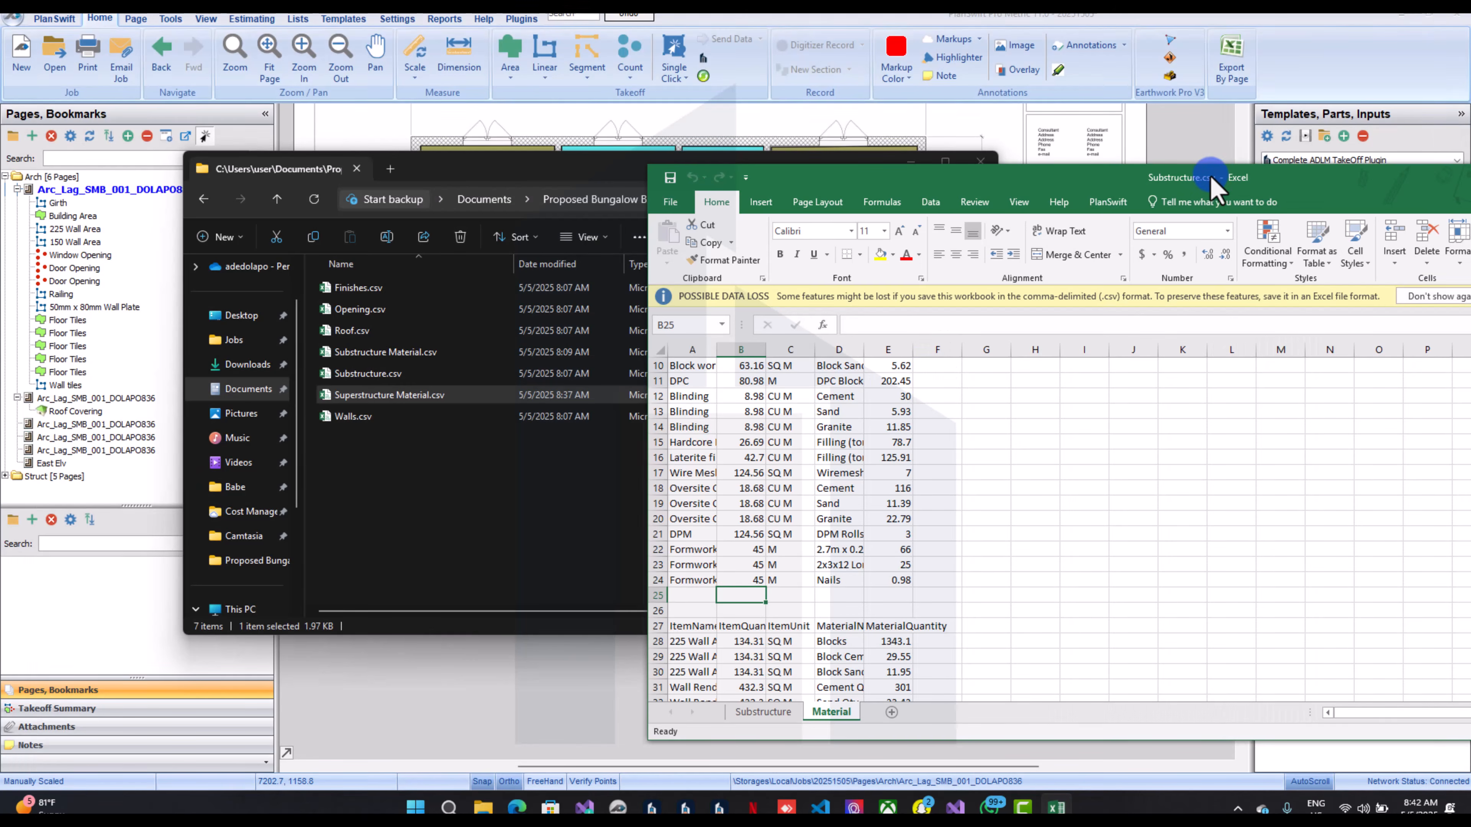
double_click(1212, 176)
left_click(116, 762)
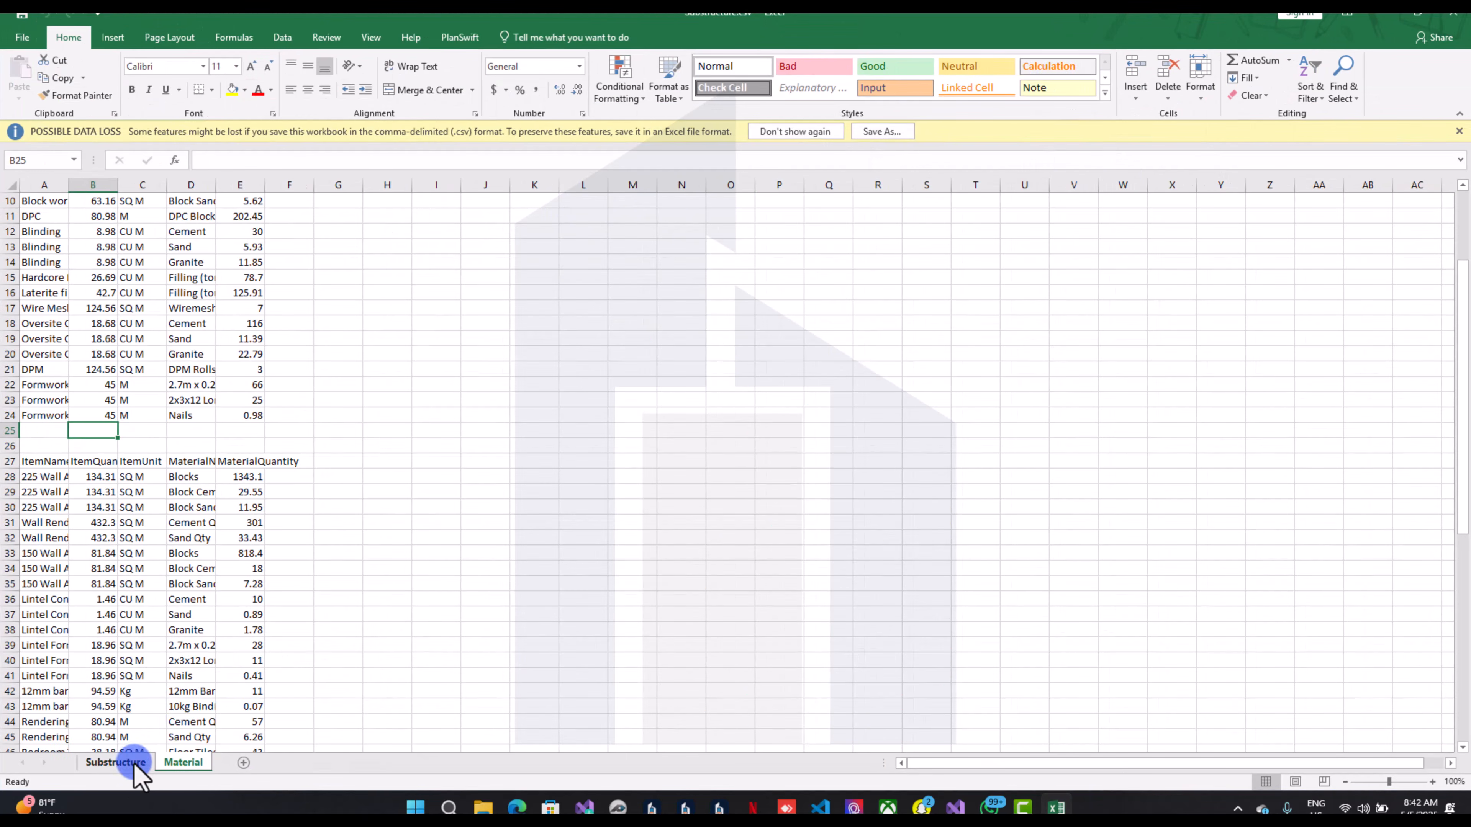
scroll(98, 256, "up", 11)
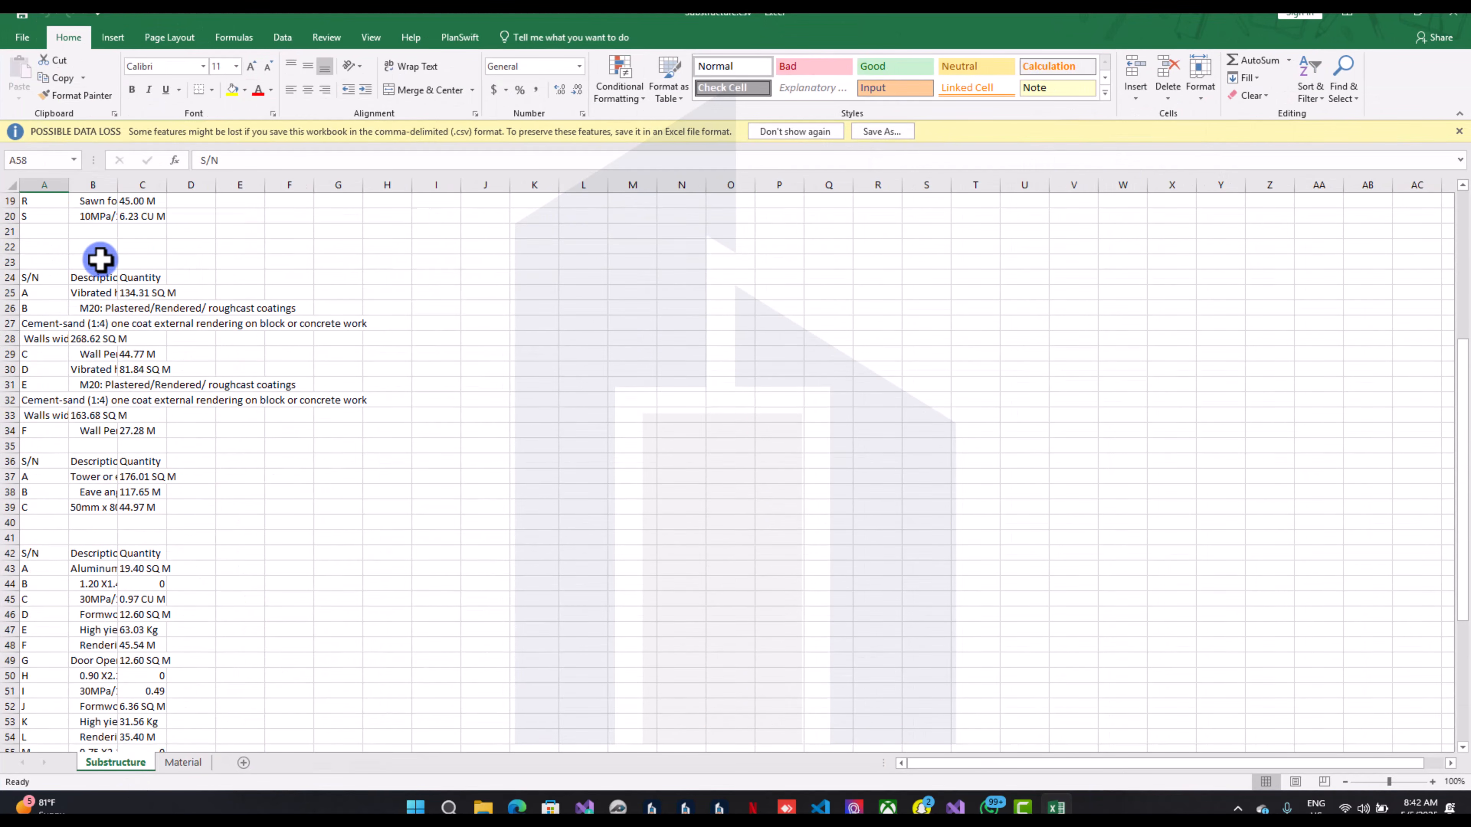
Save the workbook as Complete Bill in Excel Workbook (.xlsx) format in the Proposed Bungalow Building folder
left_click(14, 36)
left_click(63, 209)
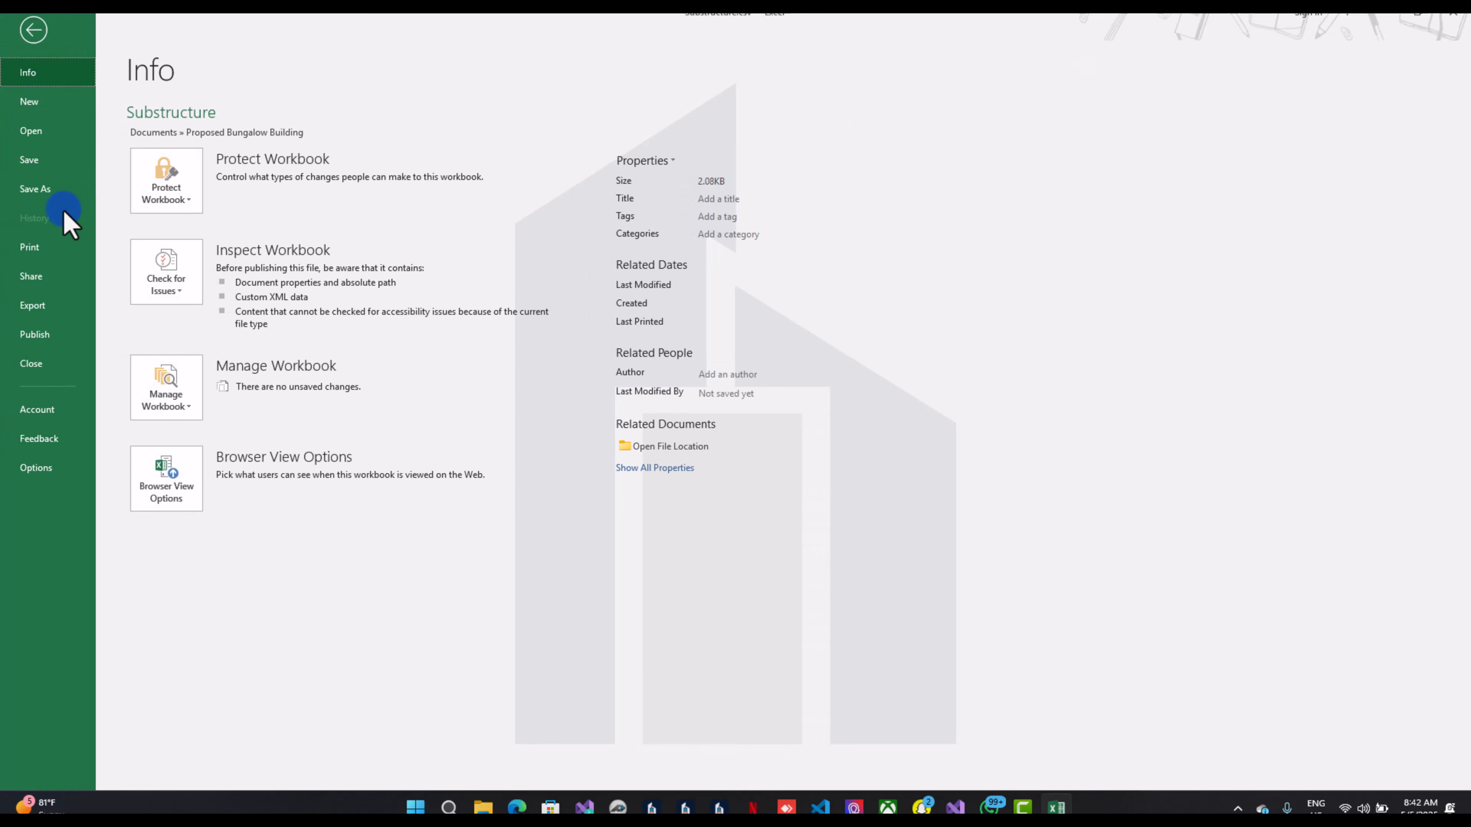
left_click(472, 139)
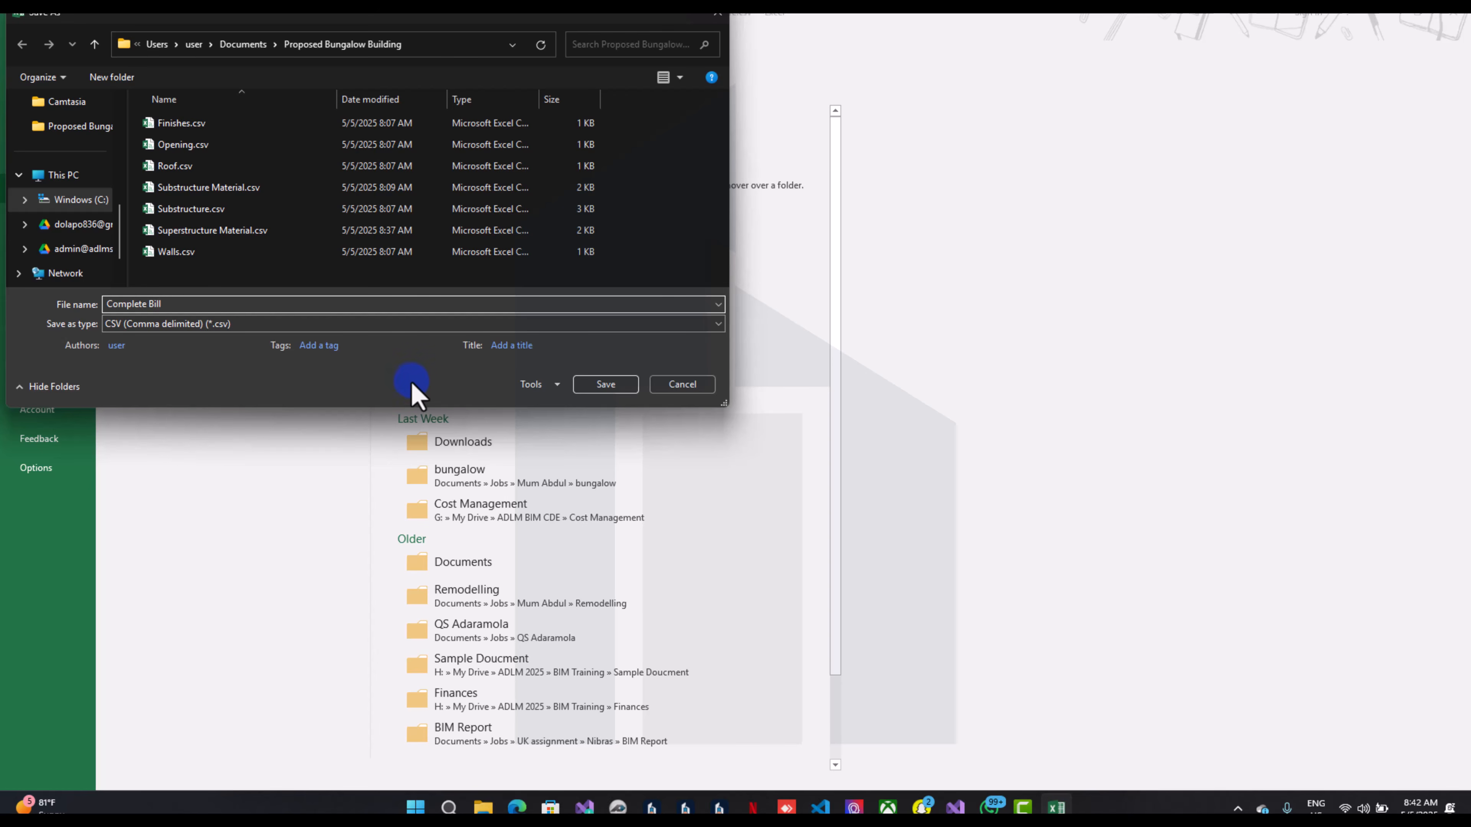
left_click(427, 322)
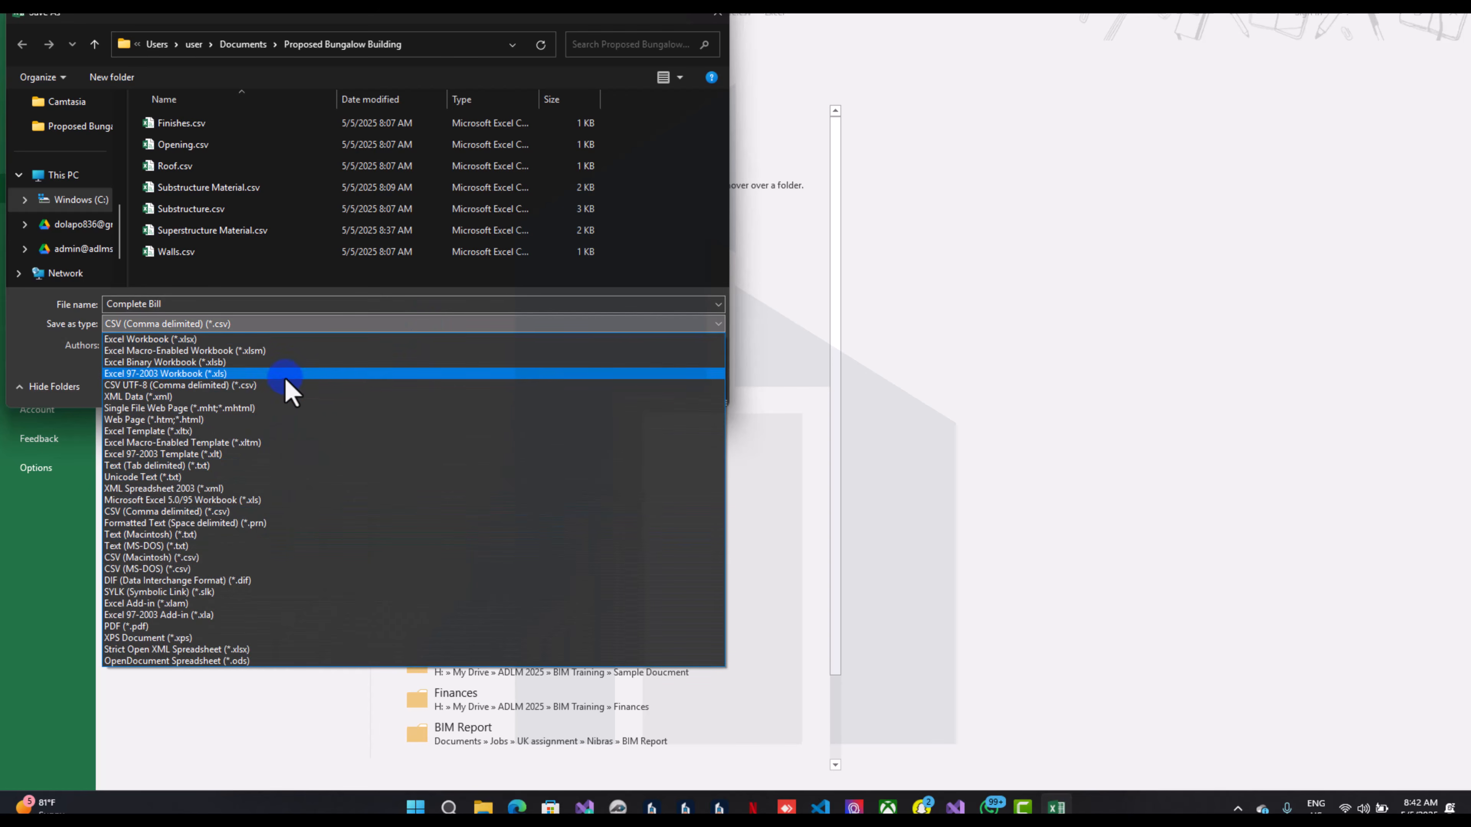
left_click(287, 339)
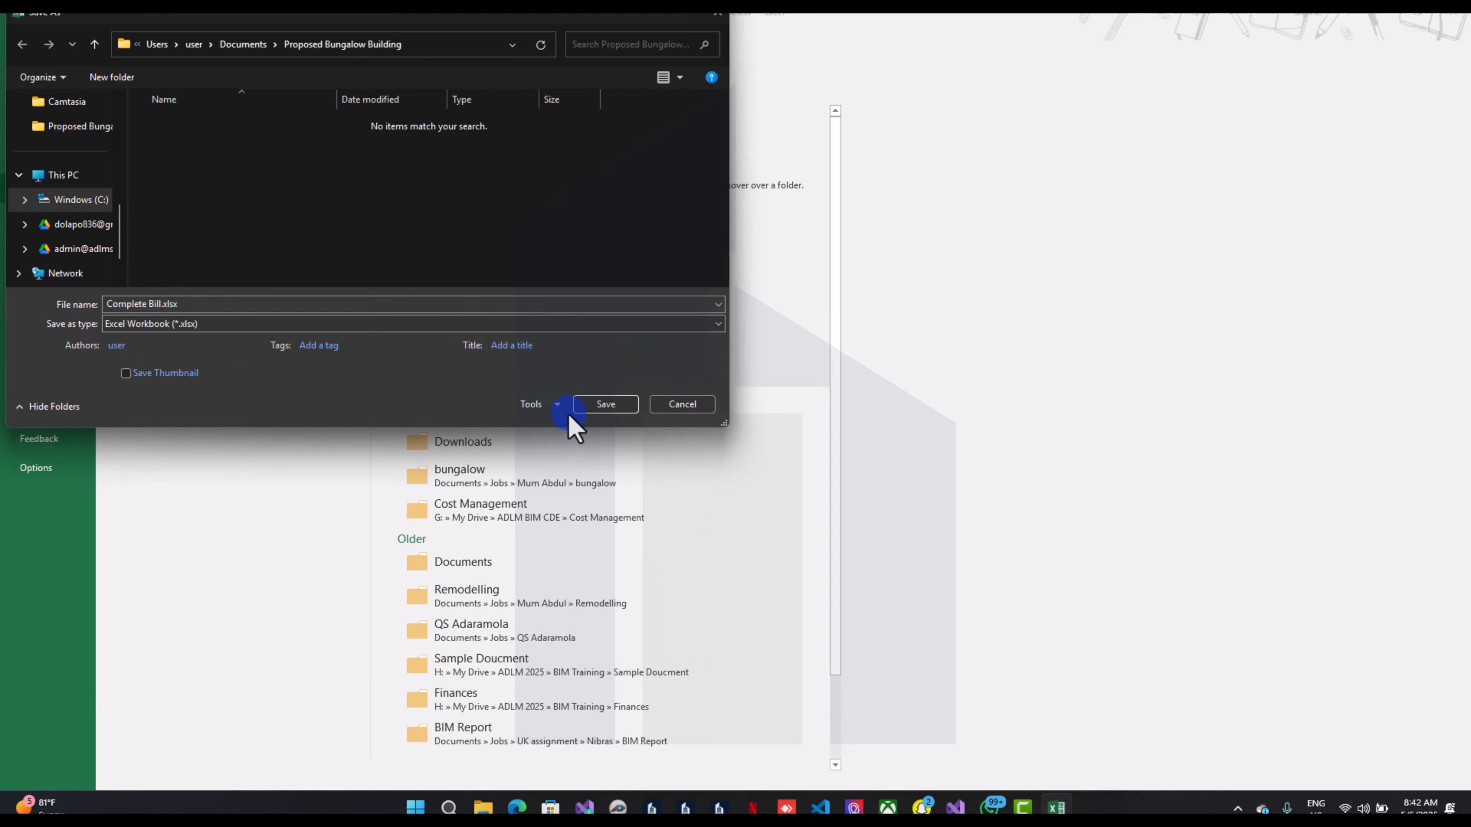
left_click(588, 402)
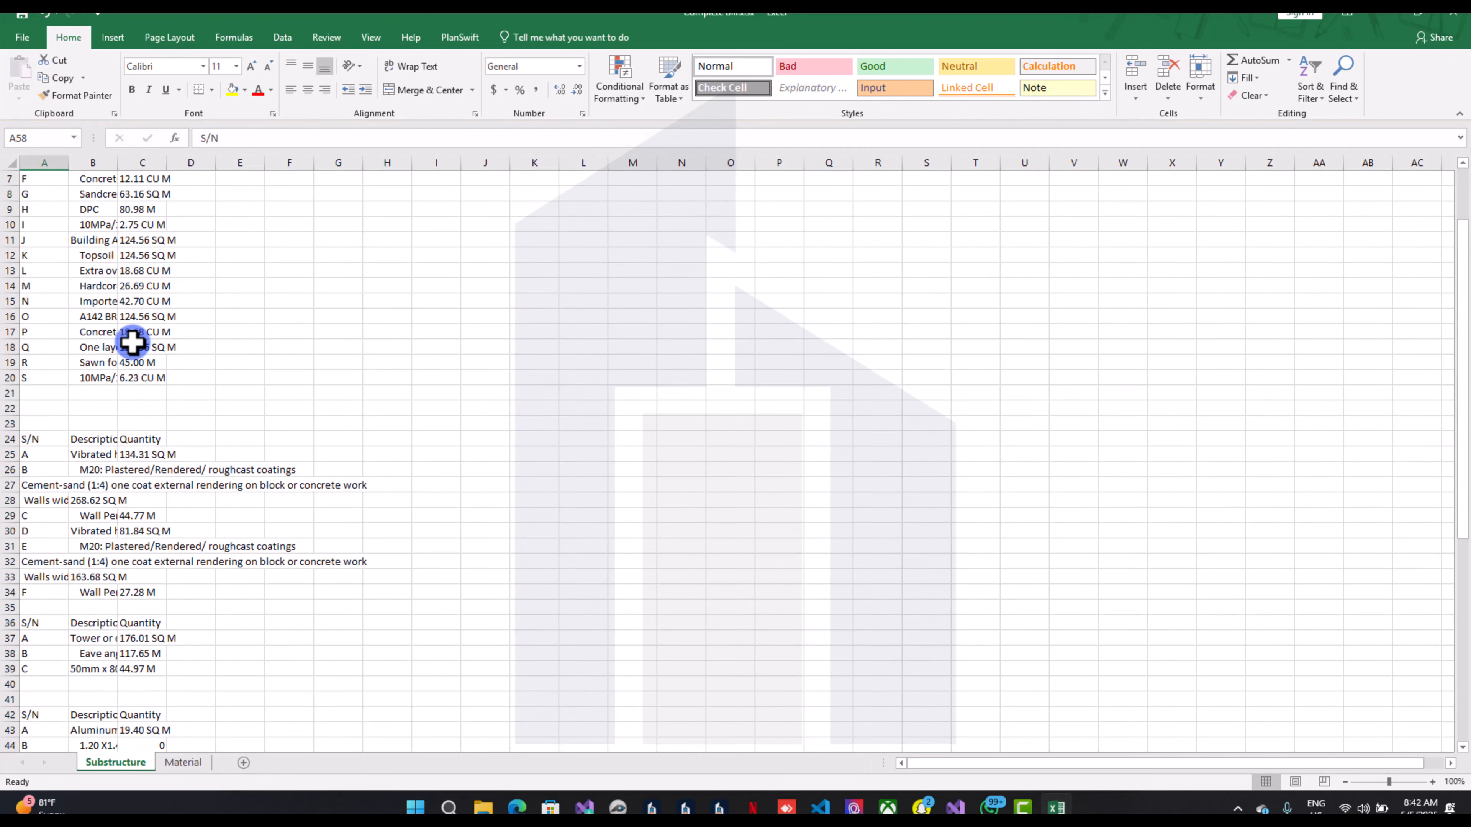
Widen the Description column on the Substructure sheet and wrap its text
left_click_drag(118, 162, 247, 165)
left_click(169, 162)
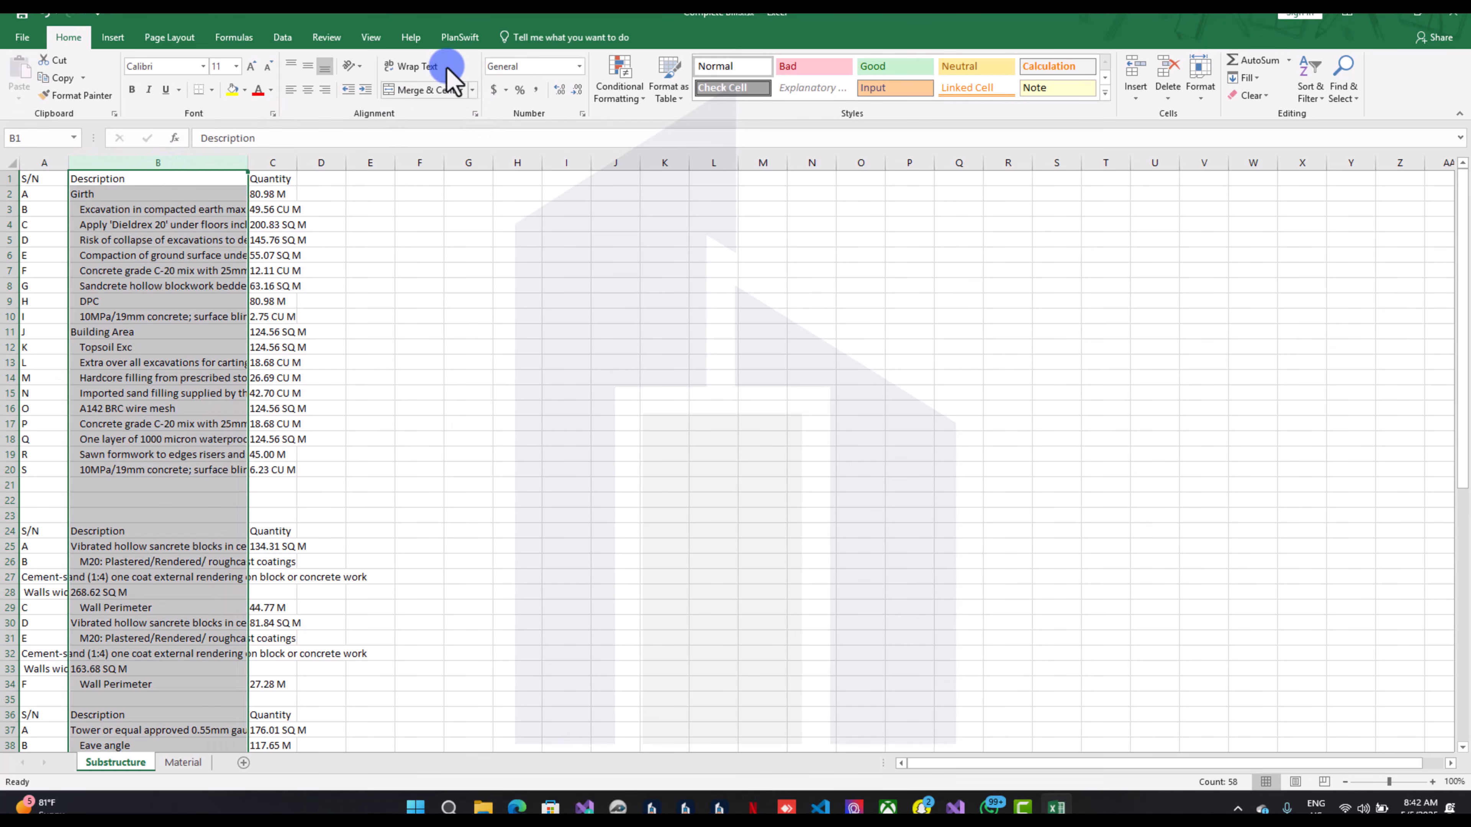
left_click(435, 74)
Add the header "Unit" in cell D1, beside the Quantity header
left_click(274, 161)
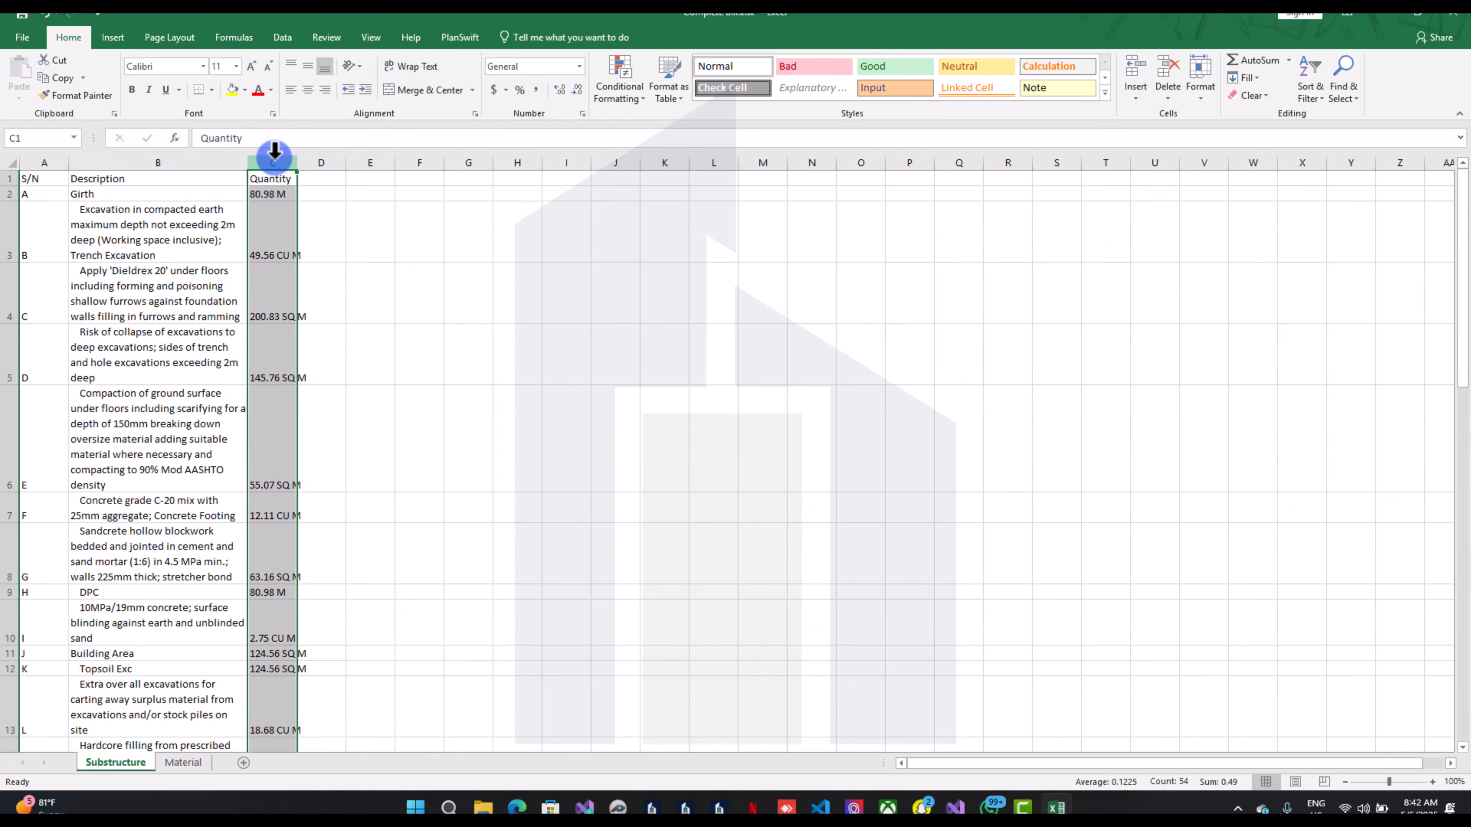
left_click(334, 179)
type("Uni")
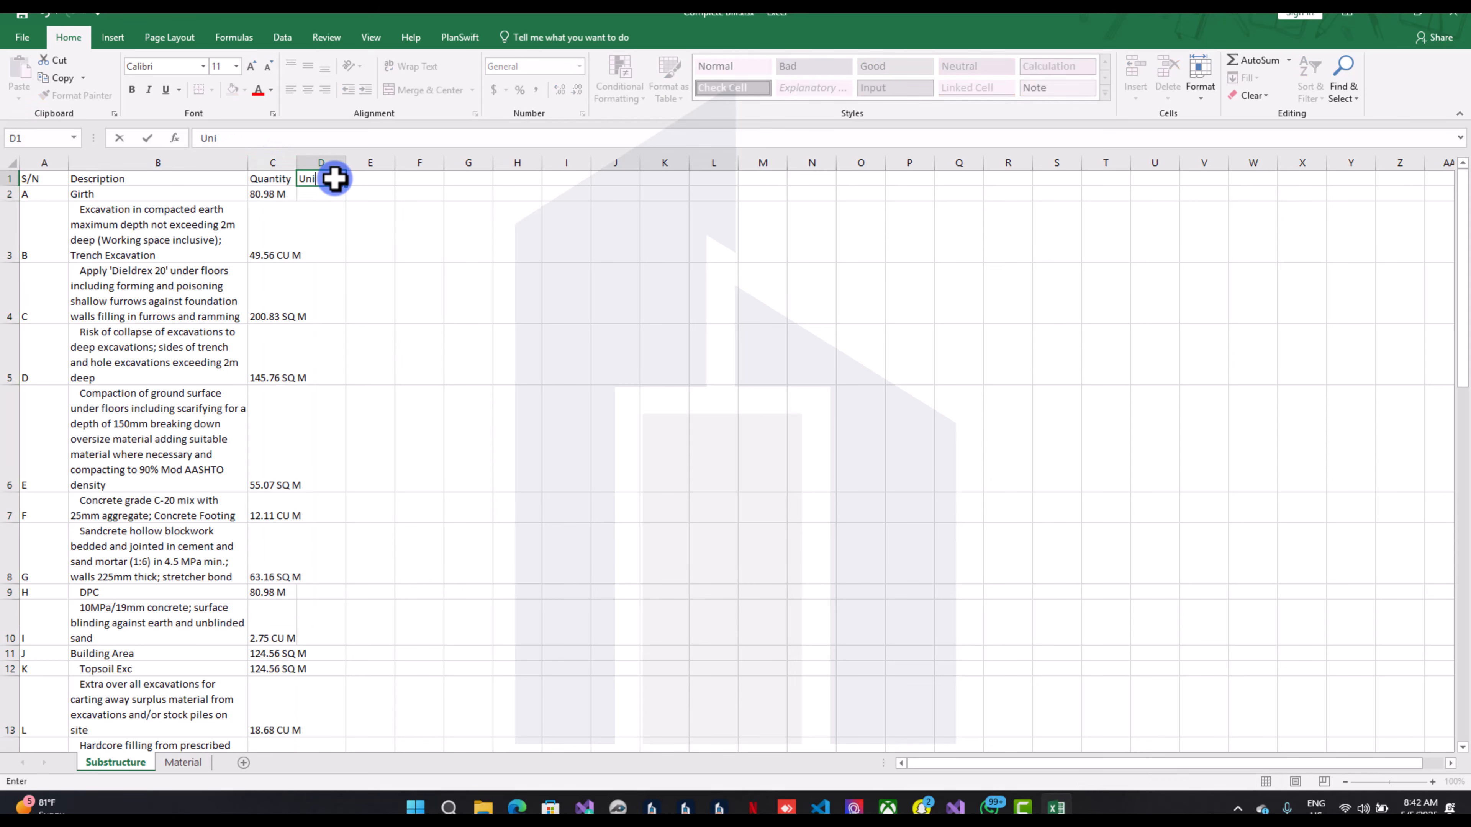
type("t")
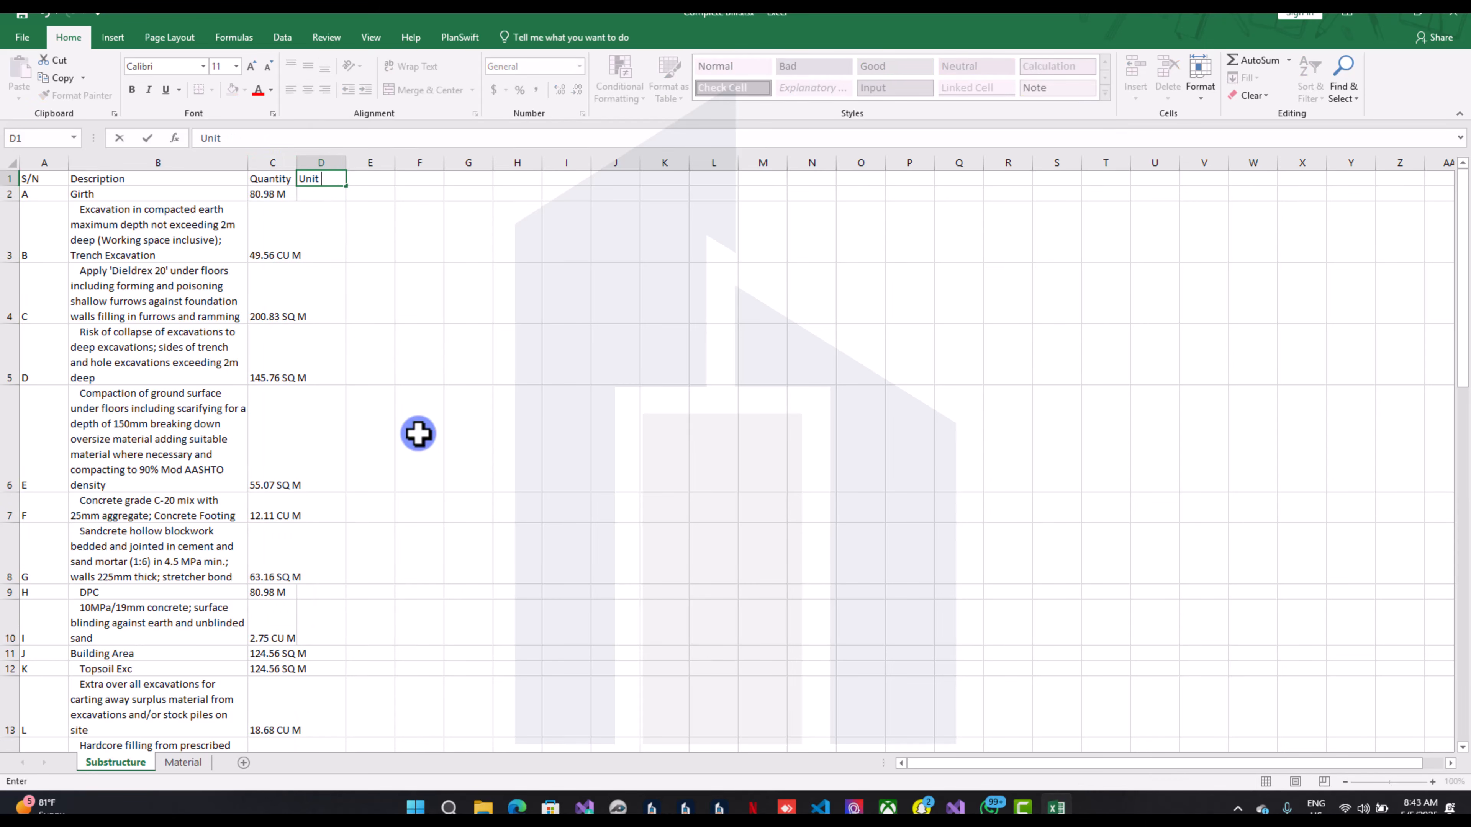
left_click(418, 428)
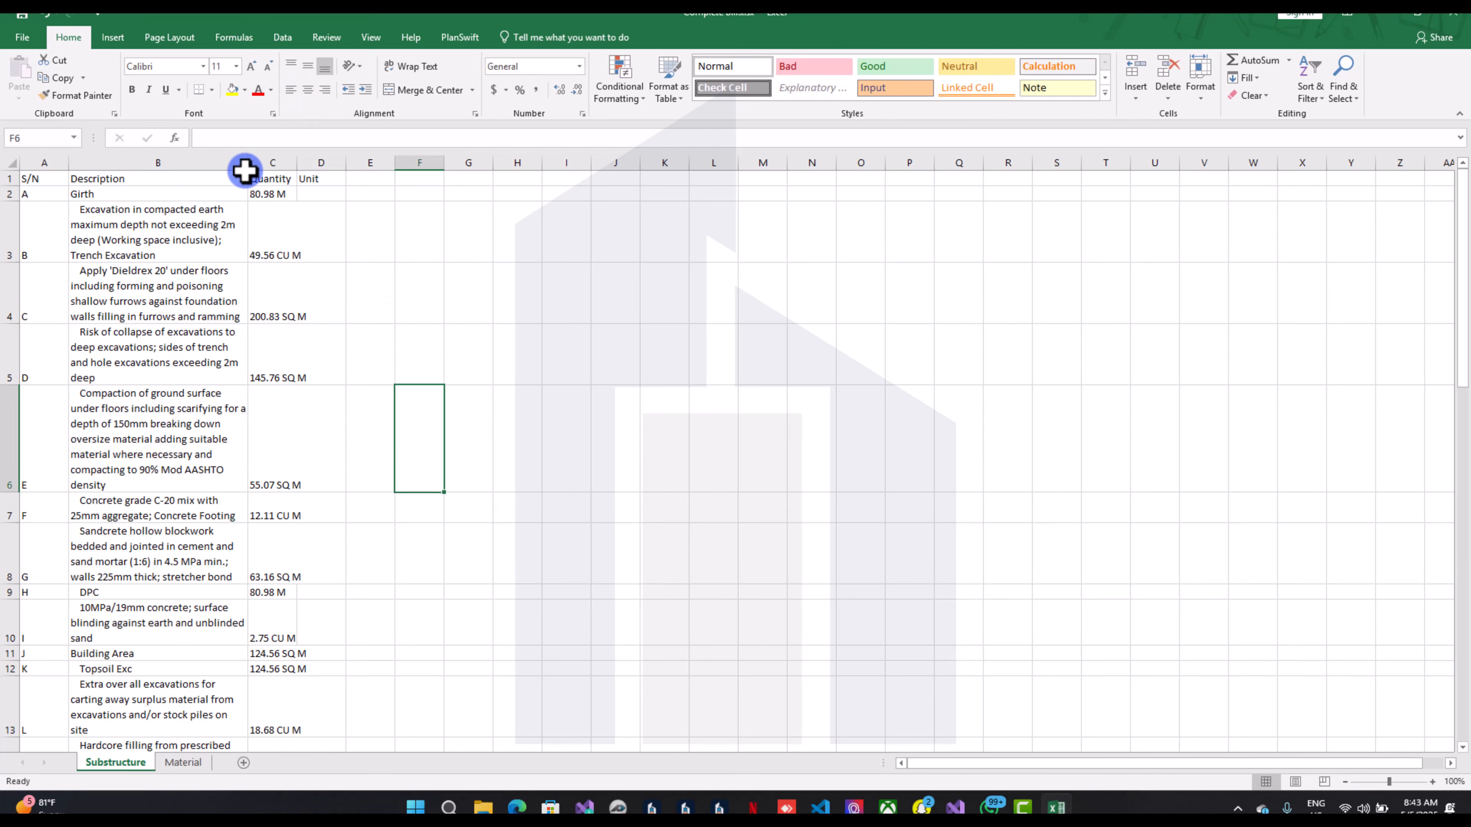
Widen the Description column a little more and autofit the height of all rows on the sheet
left_click_drag(248, 163, 288, 171)
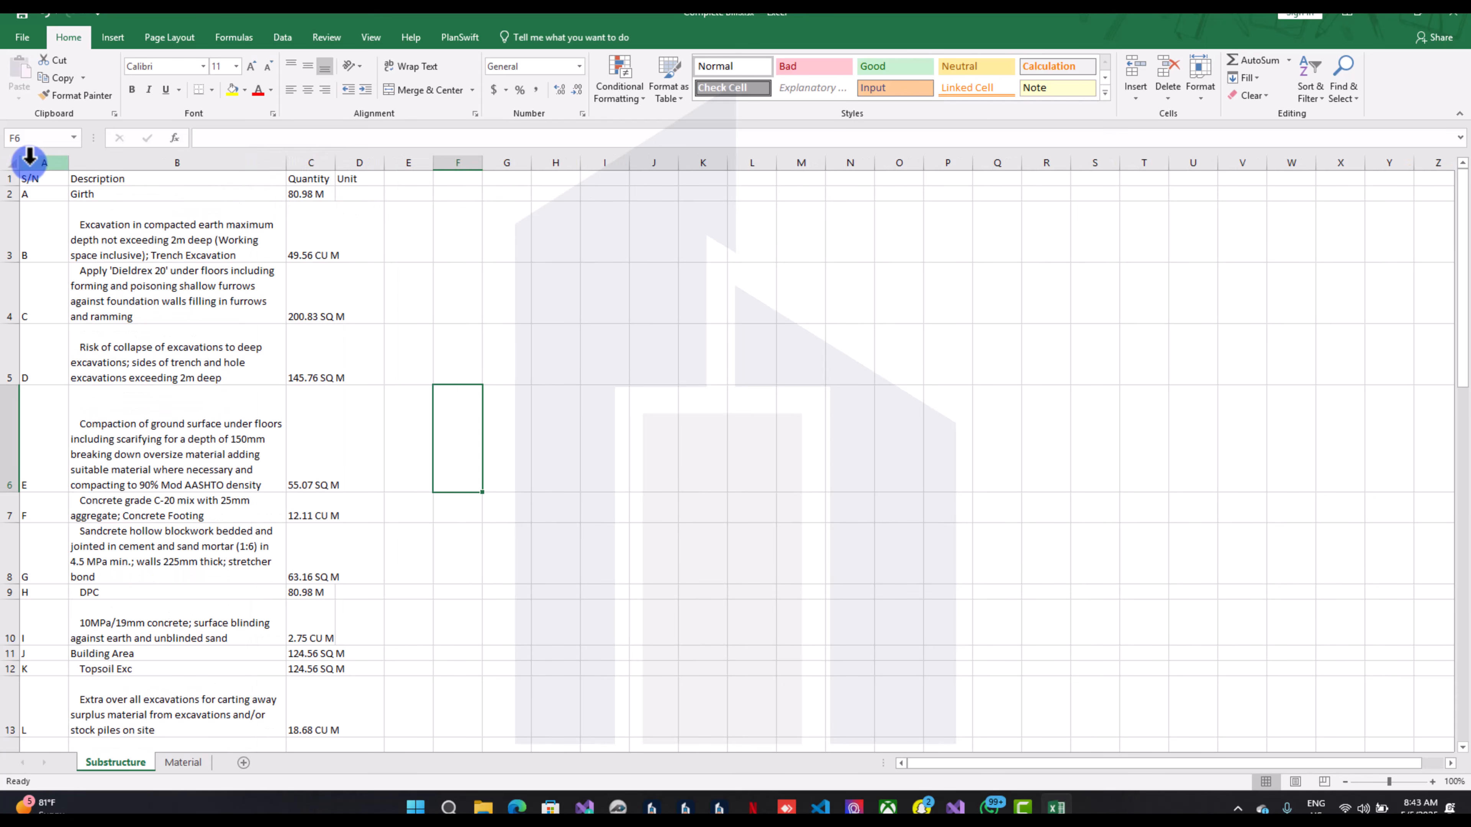
left_click(13, 163)
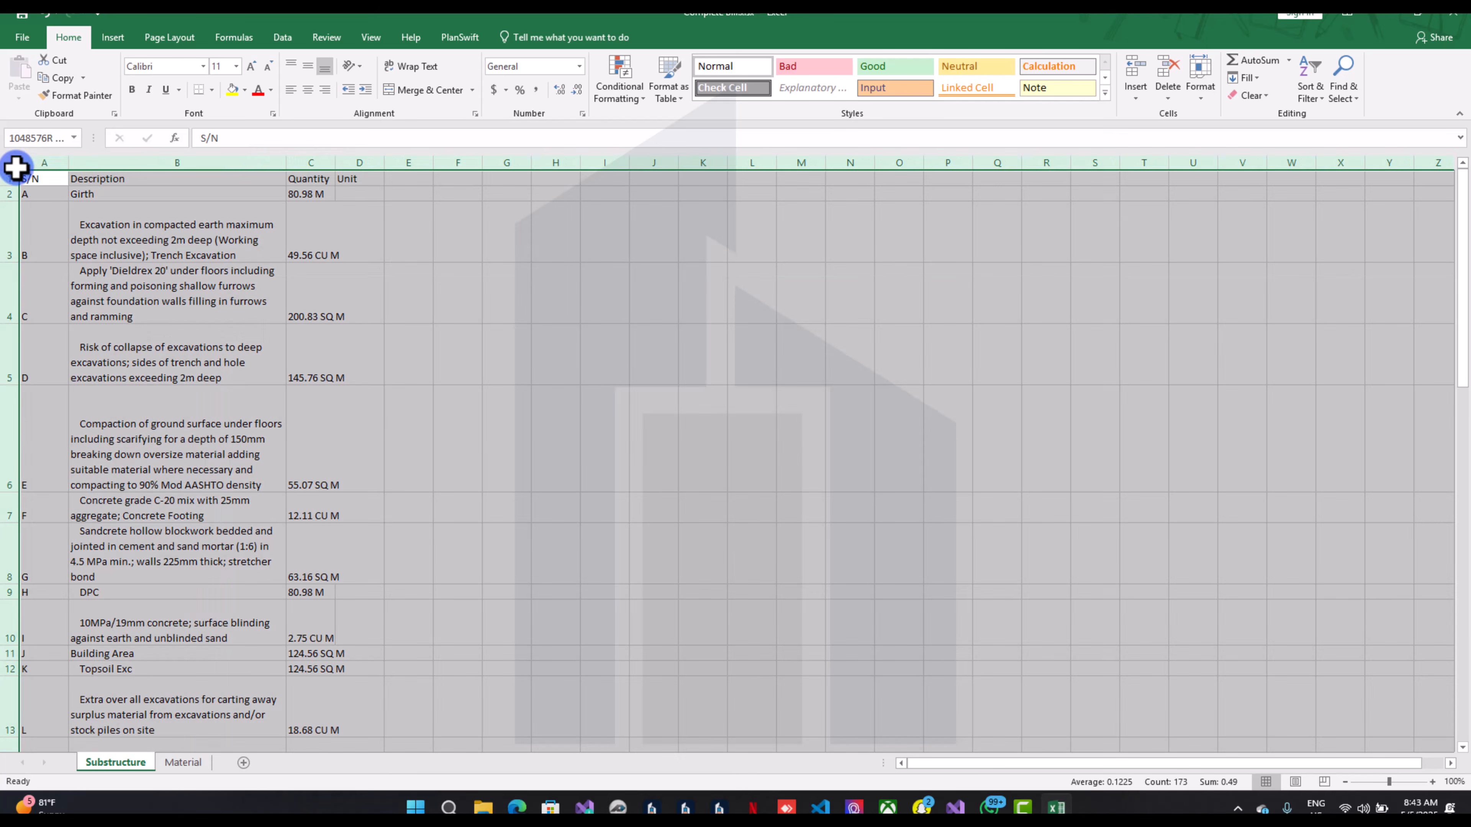
double_click(12, 186)
left_click_drag(115, 272, 121, 299)
Realign the first rendering item by moving A27 to B27, the quantity in B28 to C28, and A28 to B28
scroll(121, 299, "down", 7)
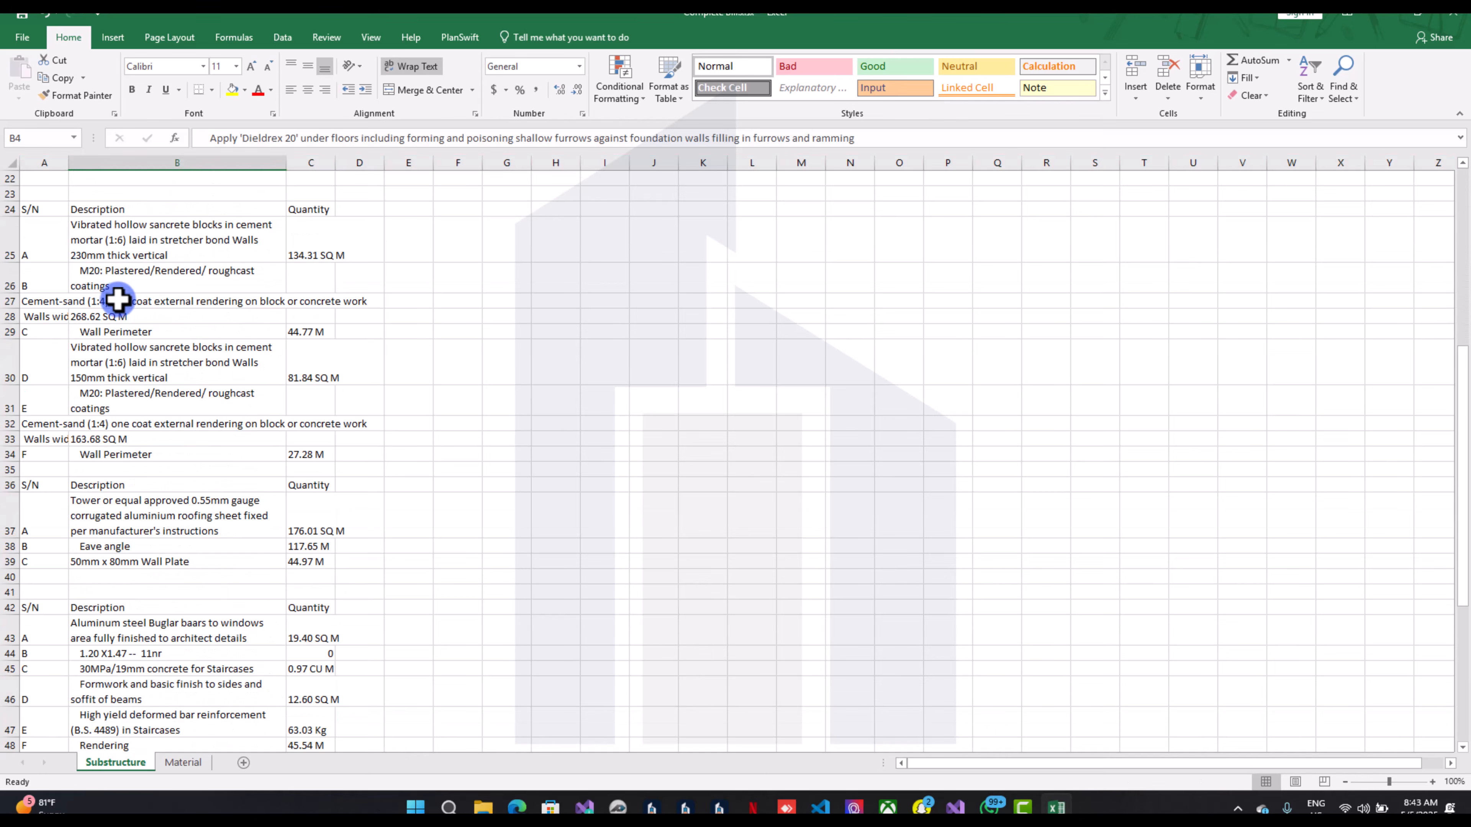
scroll(118, 332, "up", 2)
scroll(69, 391, "up", 2)
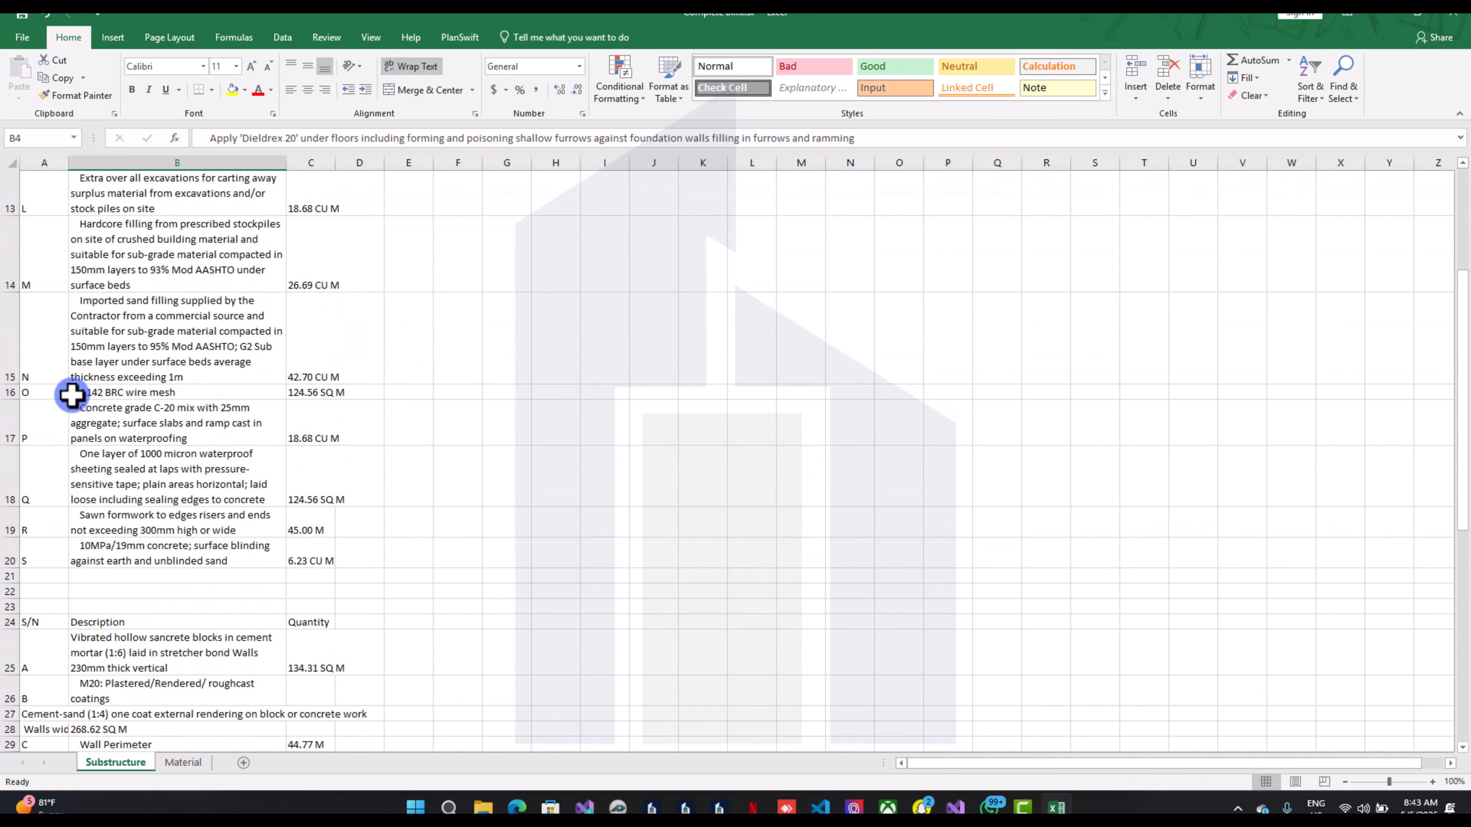
scroll(116, 626, "down", 3)
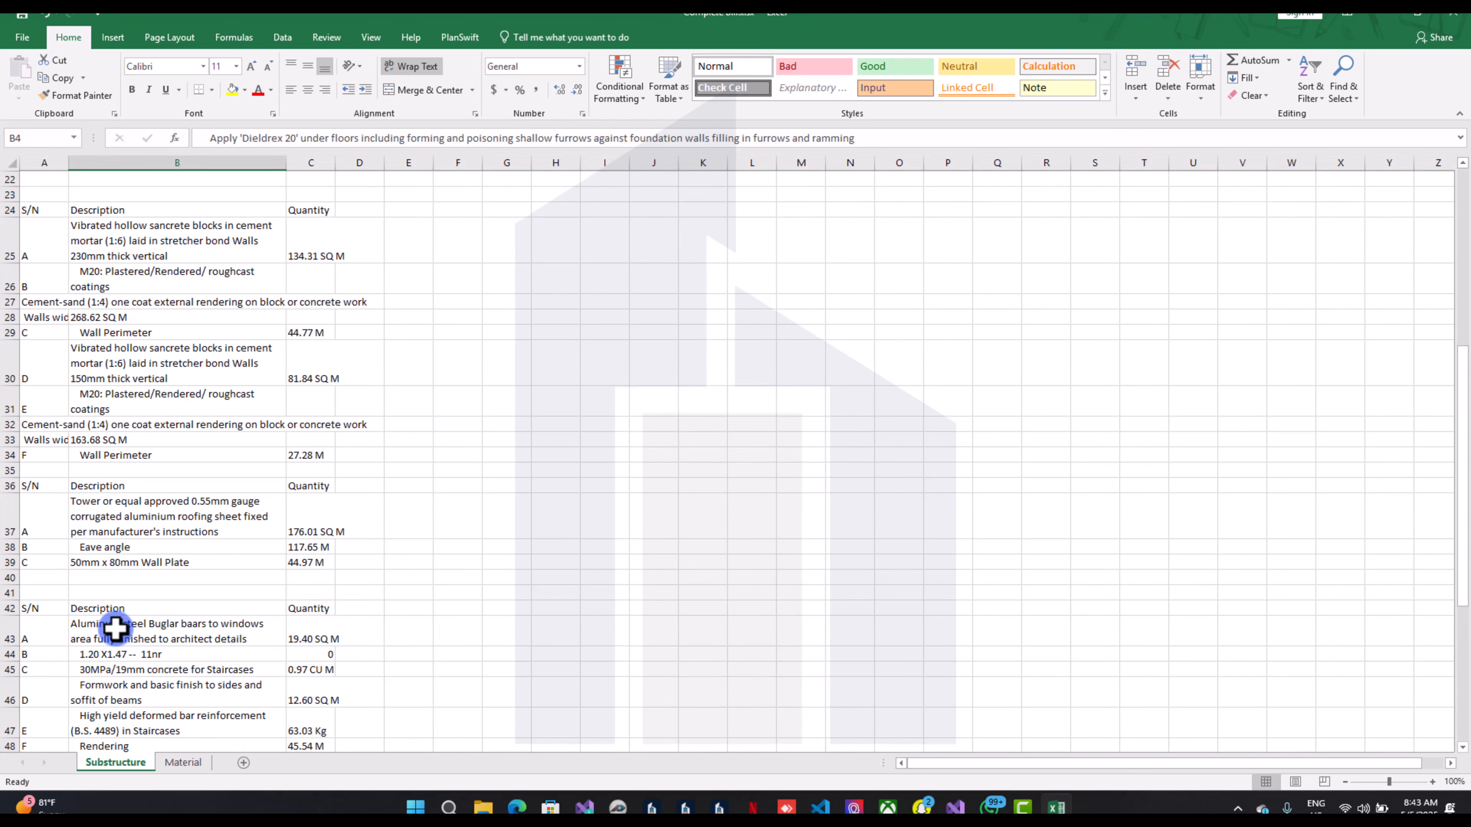
scroll(144, 491, "up", 2)
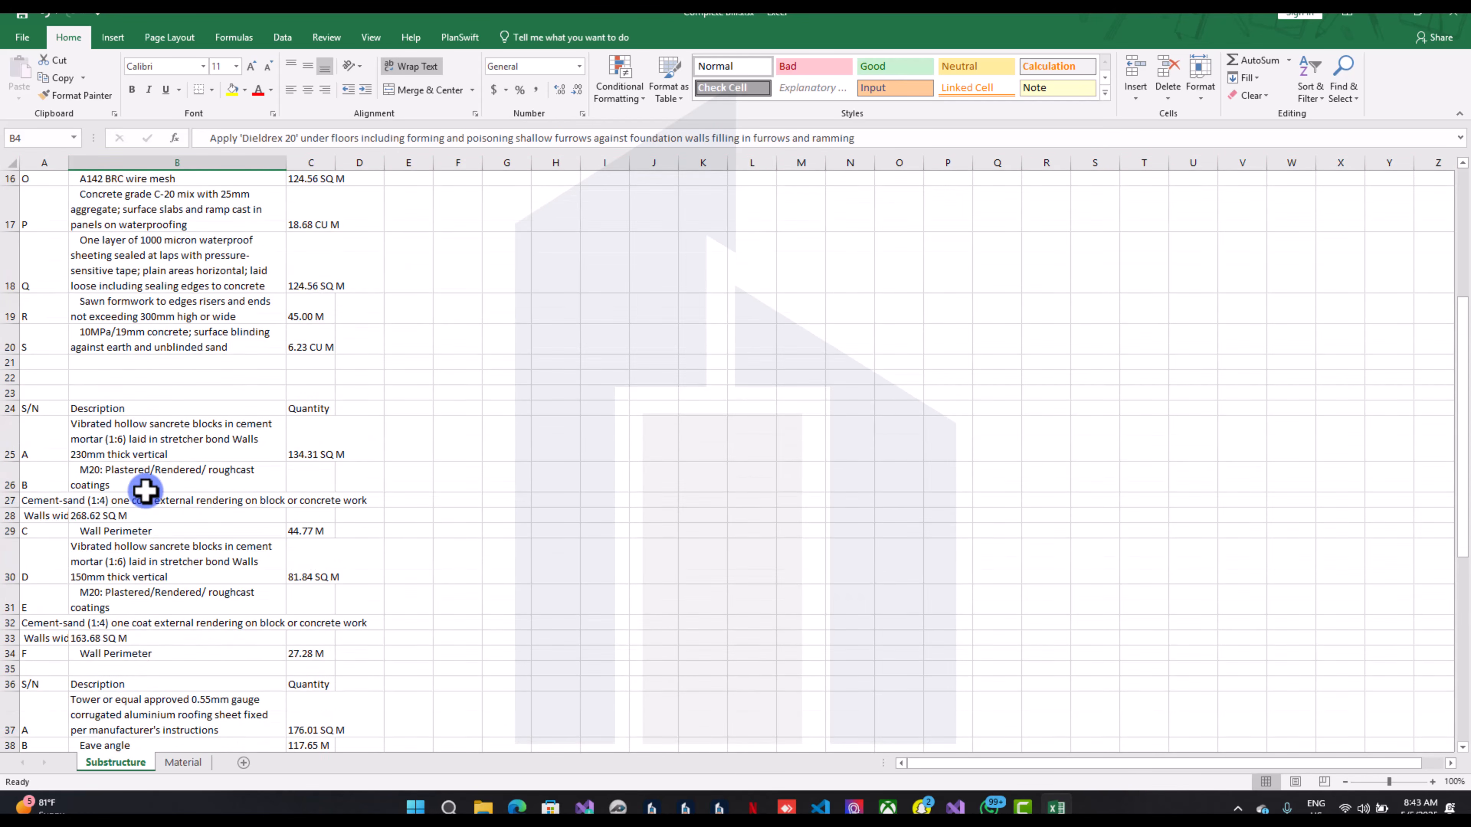
left_click(59, 515)
left_click(56, 498)
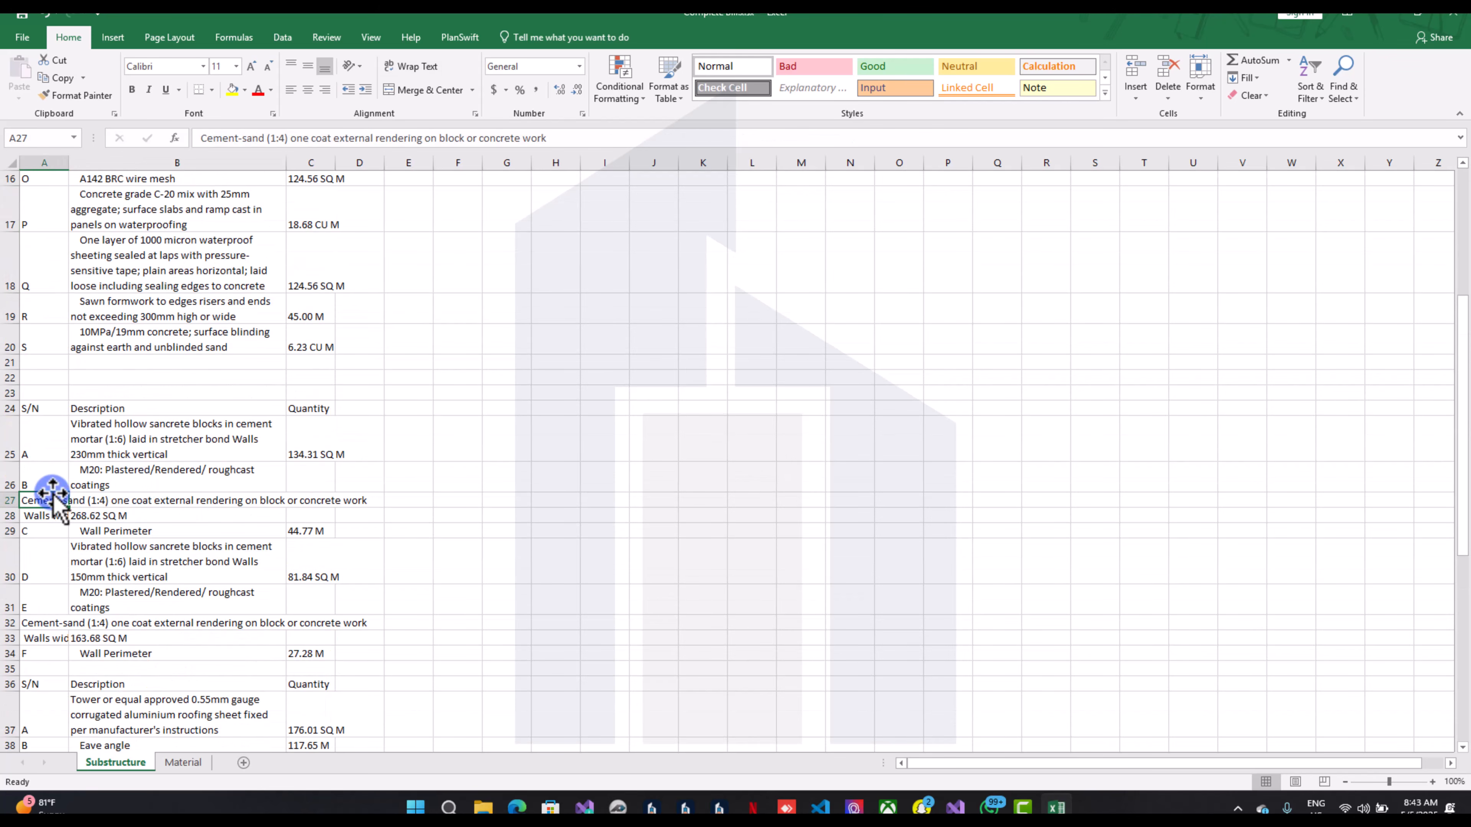
left_click_drag(52, 493, 107, 524)
left_click(22, 517)
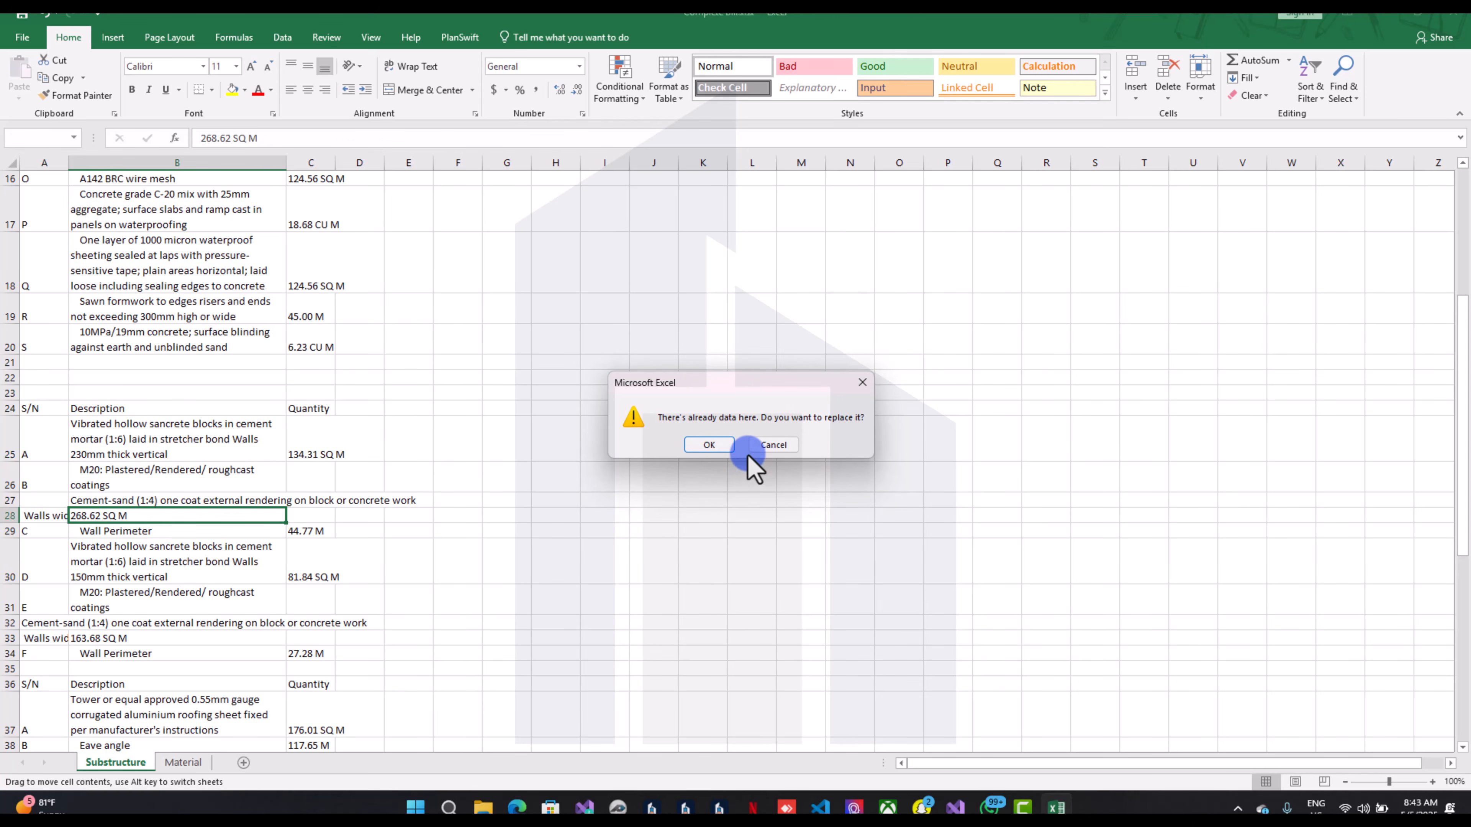
left_click(733, 447)
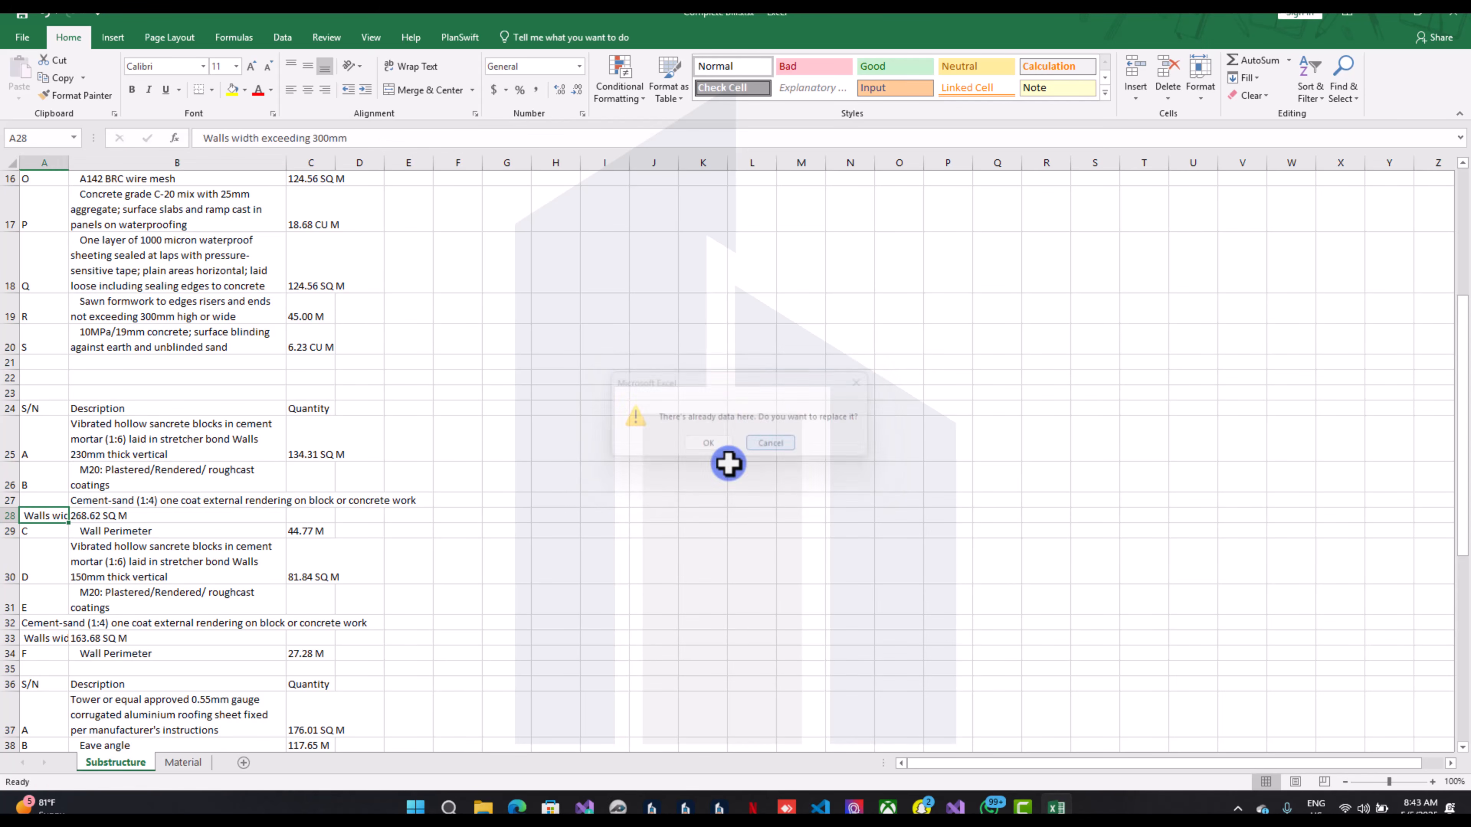
left_click_drag(205, 521, 313, 514)
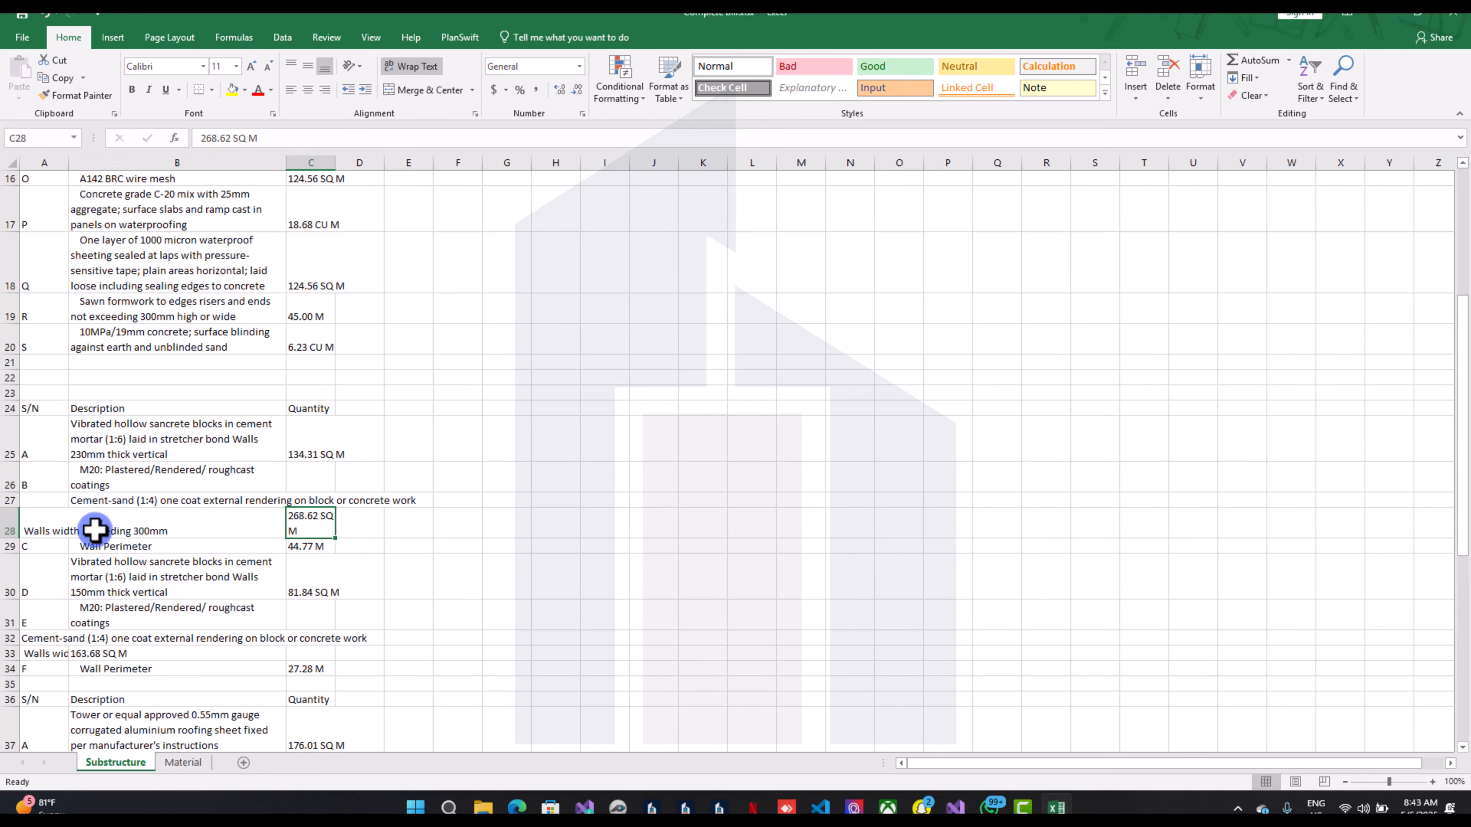
left_click(21, 524)
left_click_drag(39, 507, 99, 516)
Realign the second rendering item by moving the quantity in B33 to C33, A33 to B33, and A32 to B32
scroll(122, 556, "down", 3)
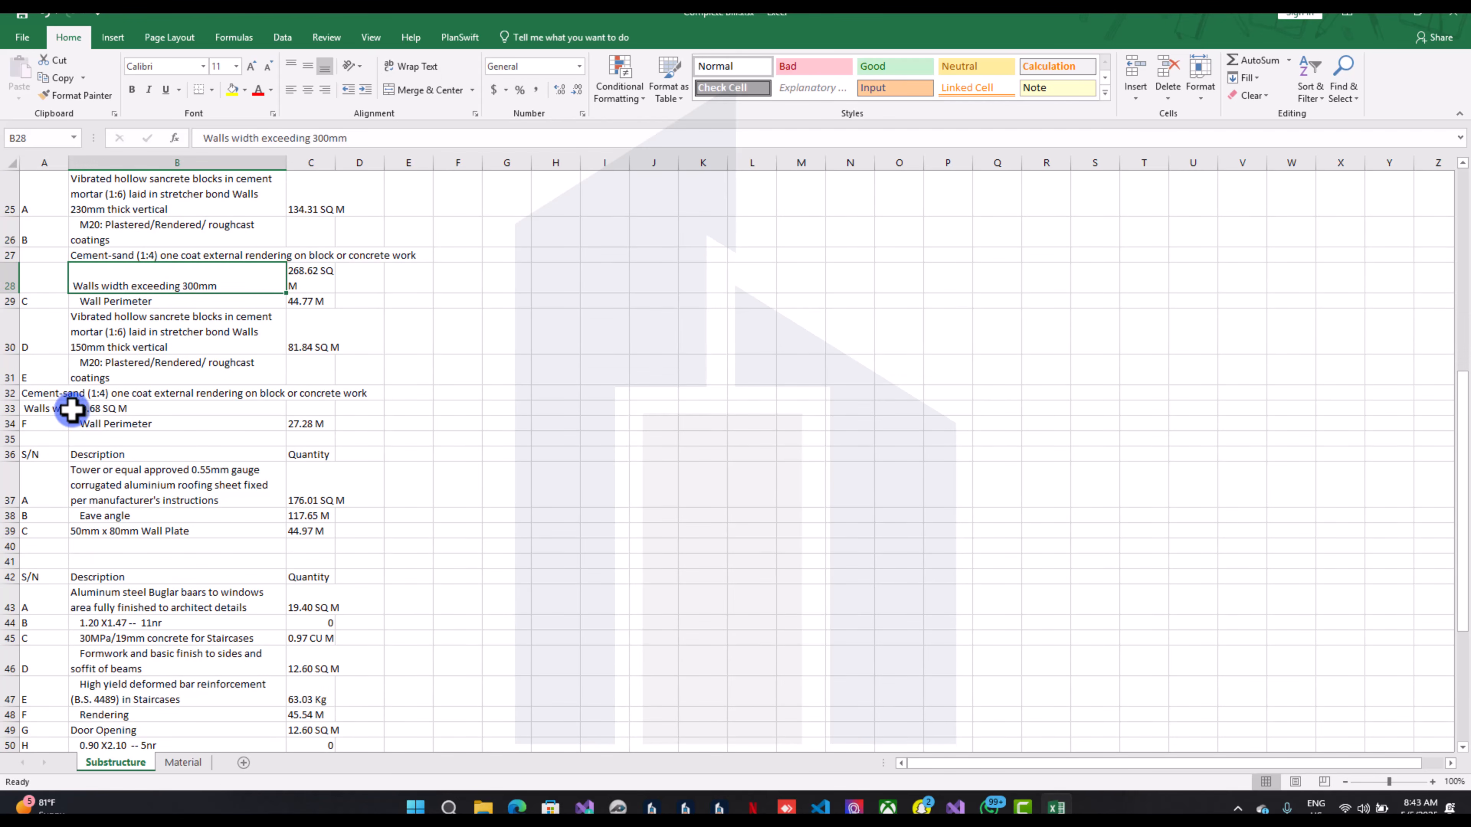
left_click(85, 409)
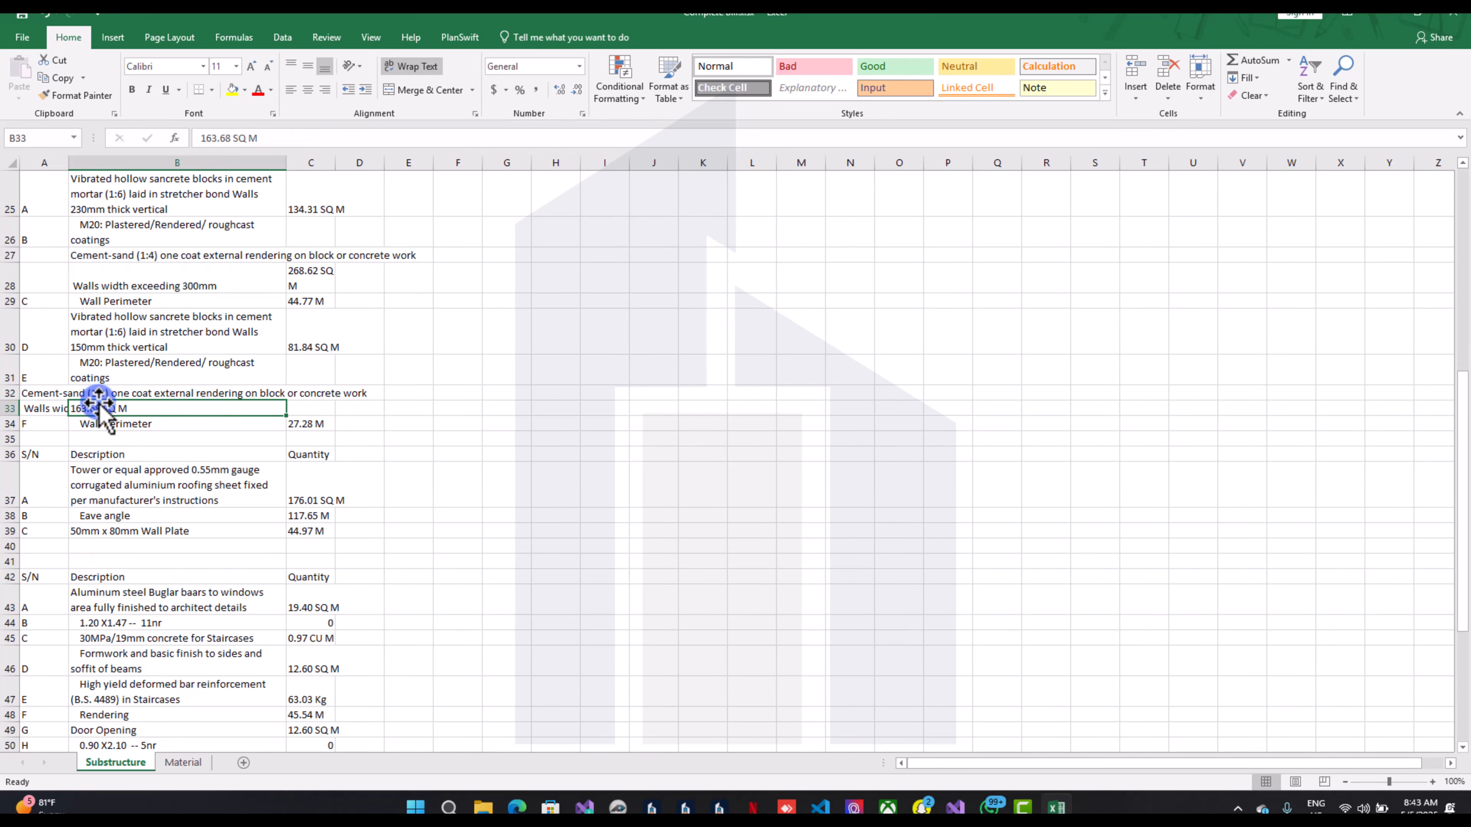
left_click_drag(98, 399, 324, 412)
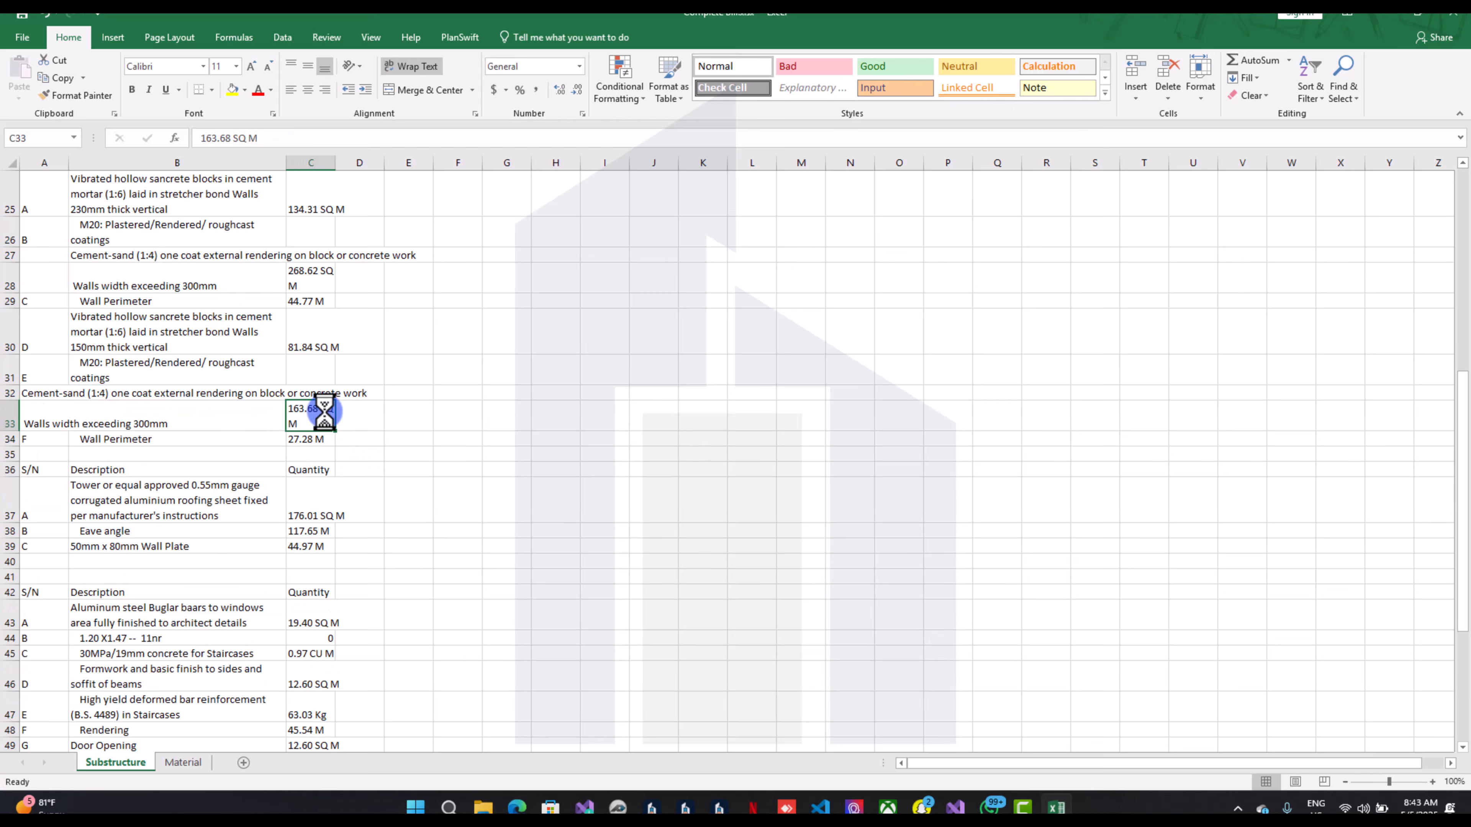
left_click(53, 414)
mouse_move(53, 400)
left_mouse_down()
mouse_move(101, 409)
mouse_move(65, 384)
mouse_move(79, 395)
left_mouse_up()
left_click(56, 393)
Fill the Unit column from D2 to D7 with m, m3, m2, m2, m2 and m3
scroll(77, 405, "down", 2)
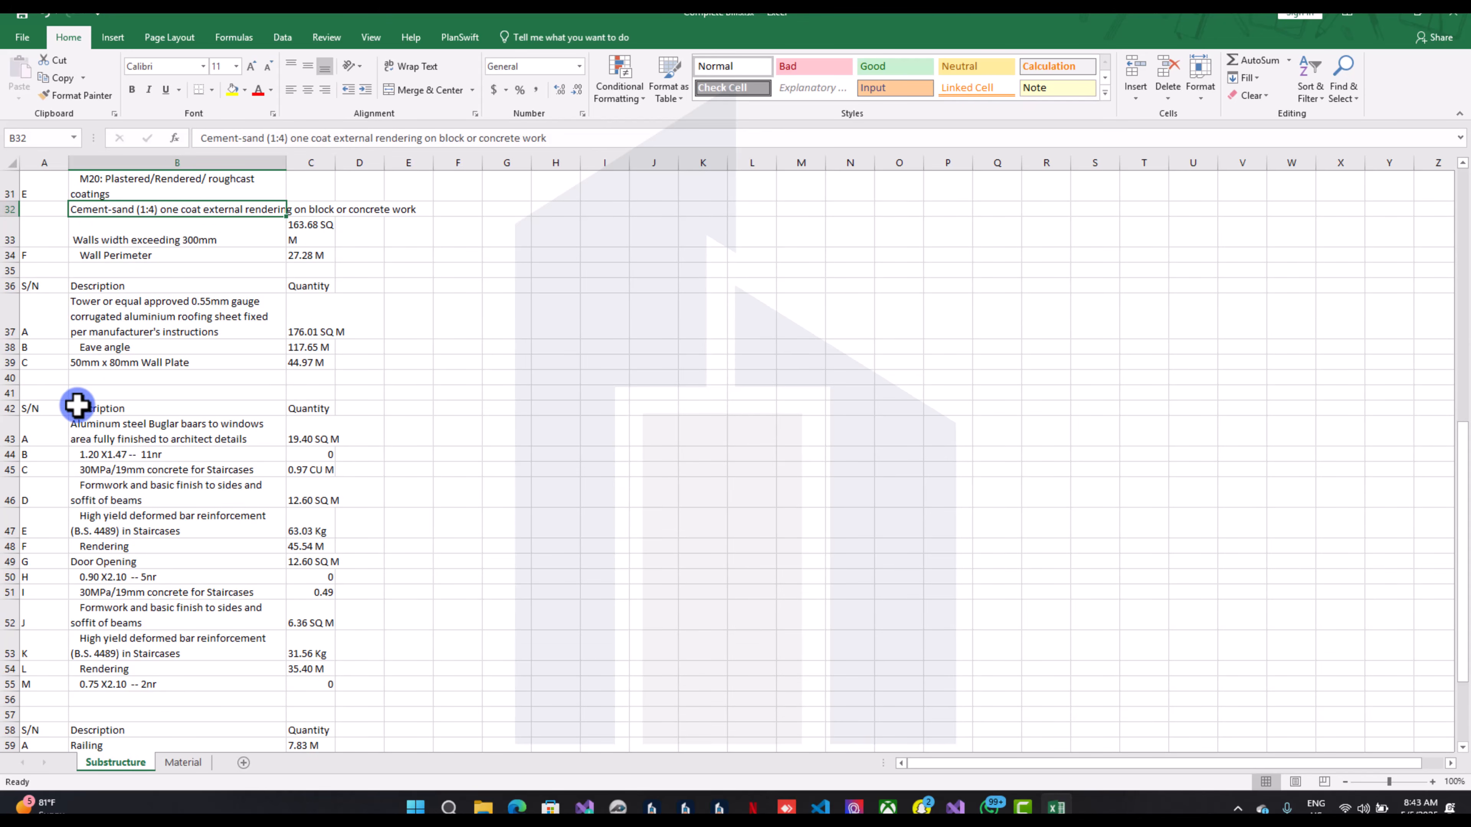
scroll(132, 302, "up", 3)
scroll(124, 313, "down", 8)
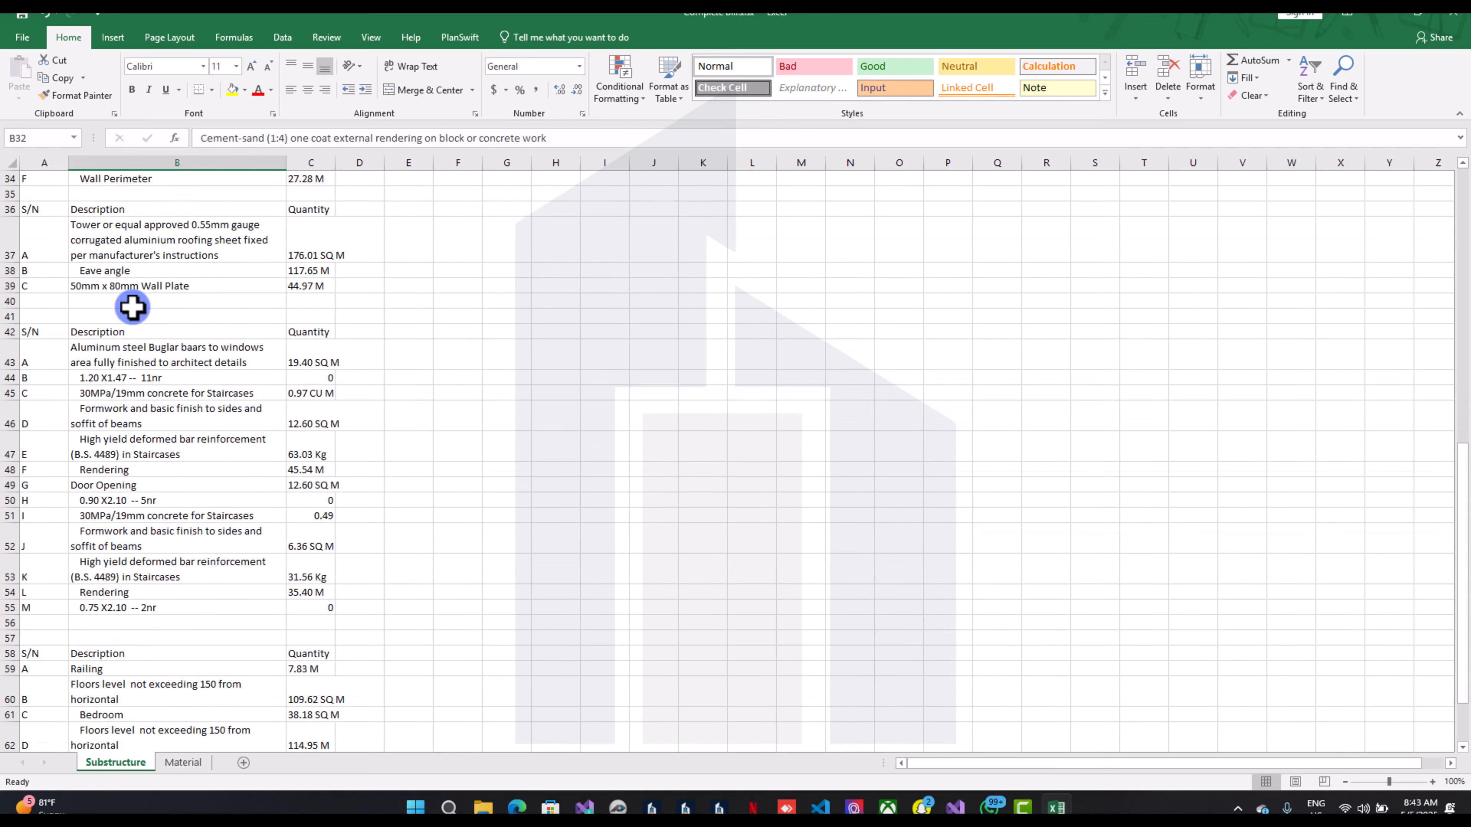
scroll(120, 326, "up", 15)
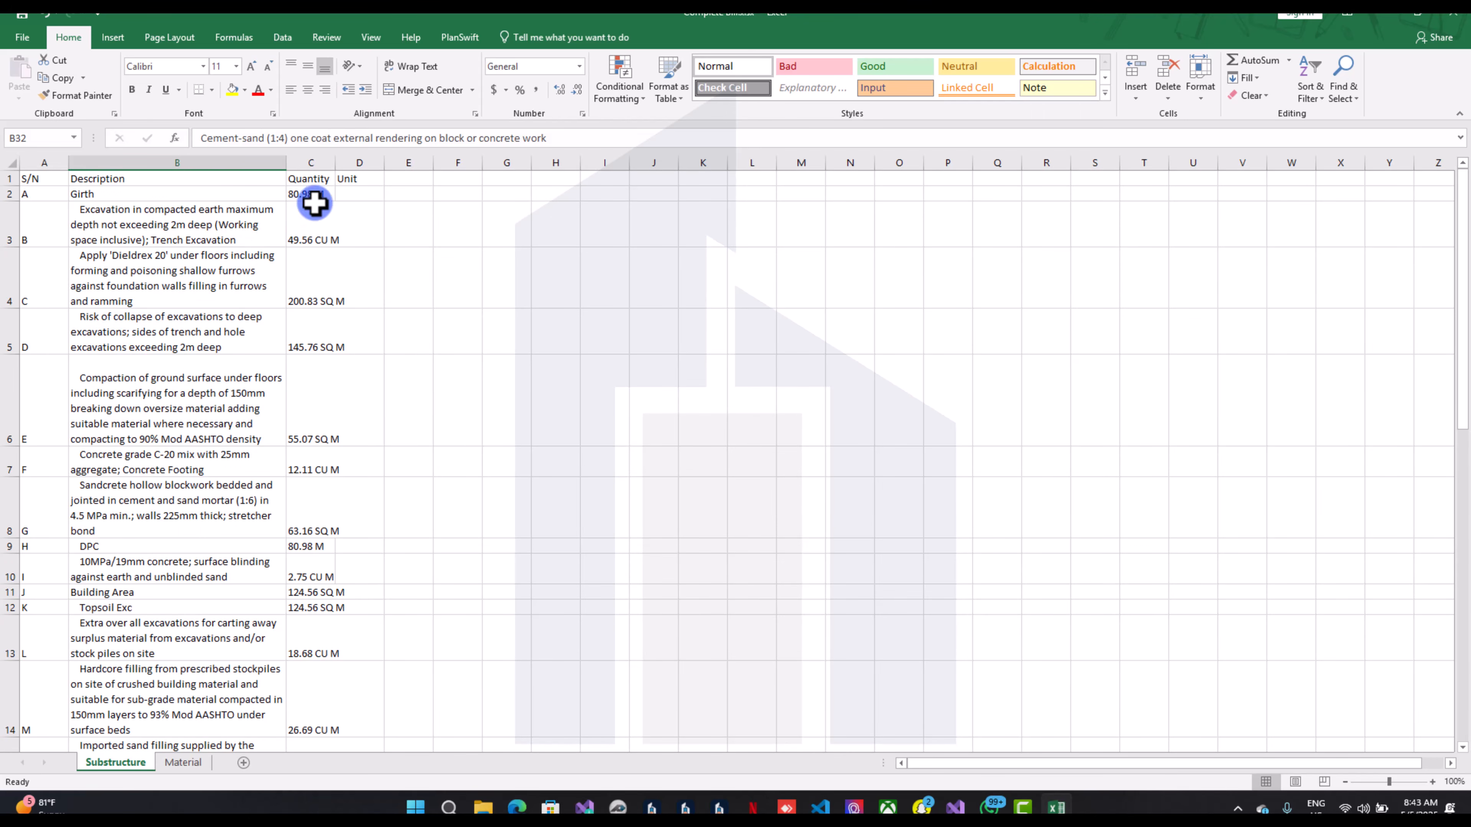
left_click(368, 193)
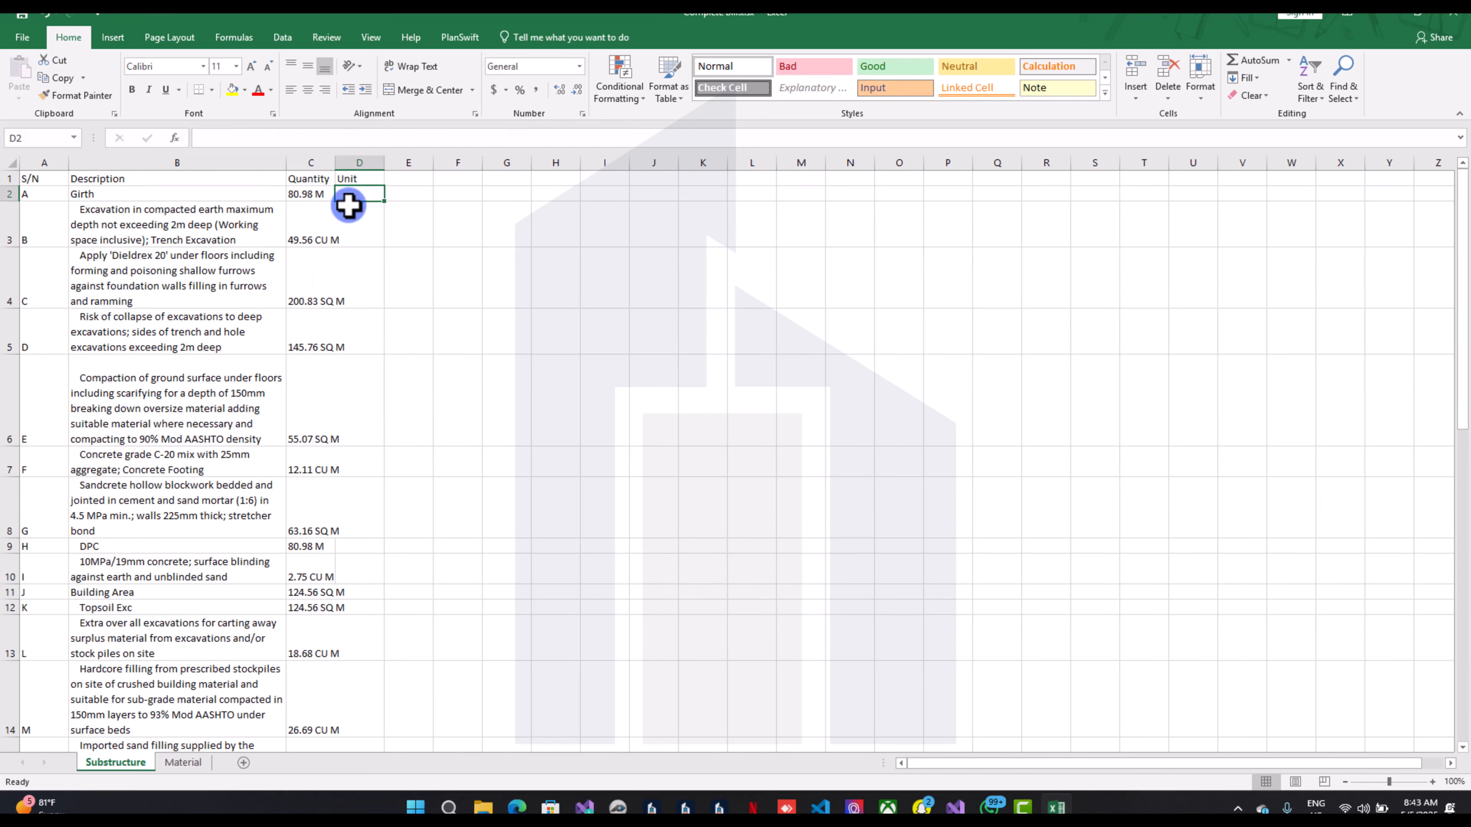
type("m")
left_click(341, 227)
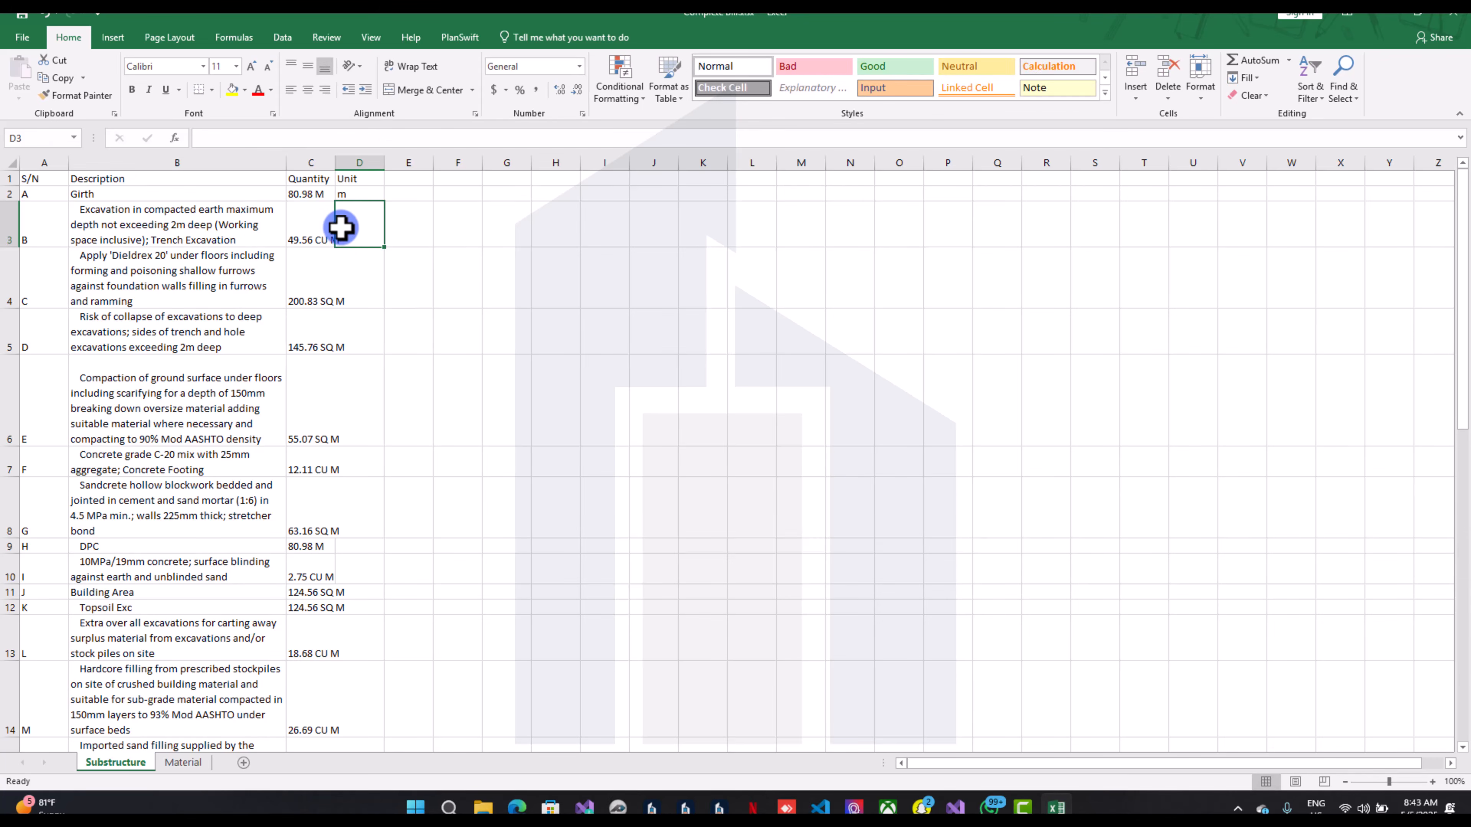
type("m3")
left_click(346, 285)
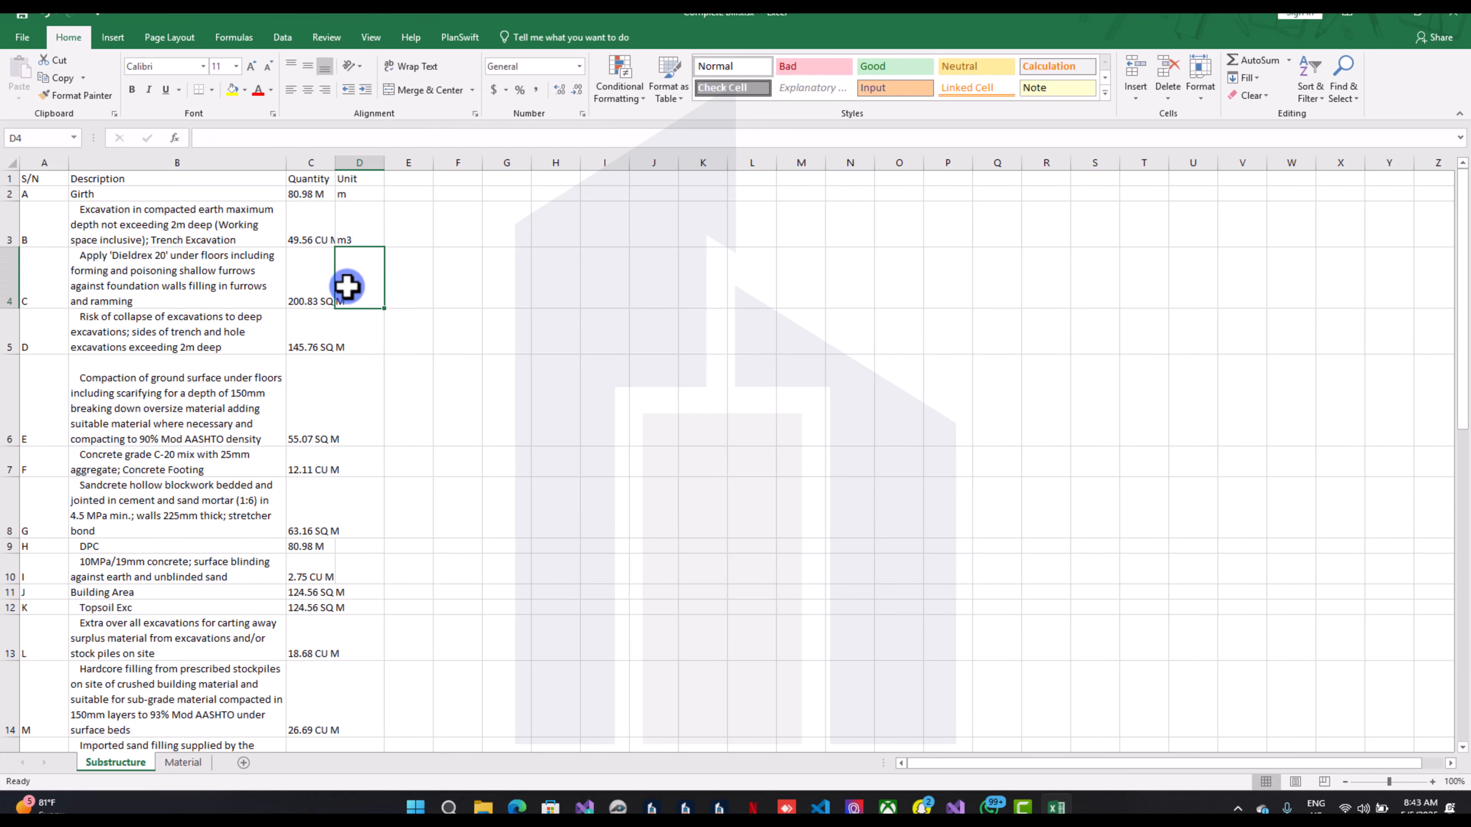
type("m2")
left_click(340, 339)
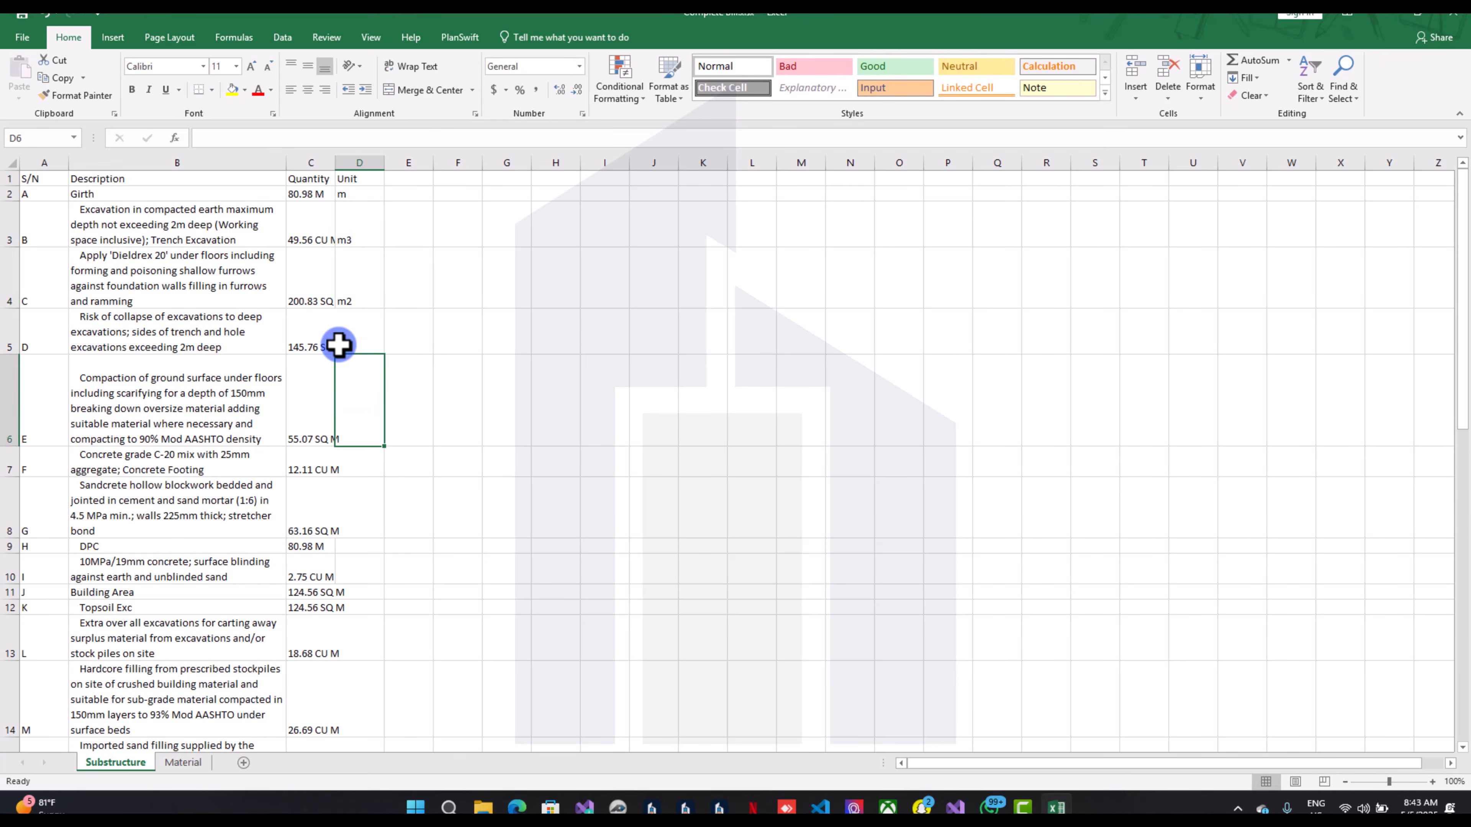
type("m2")
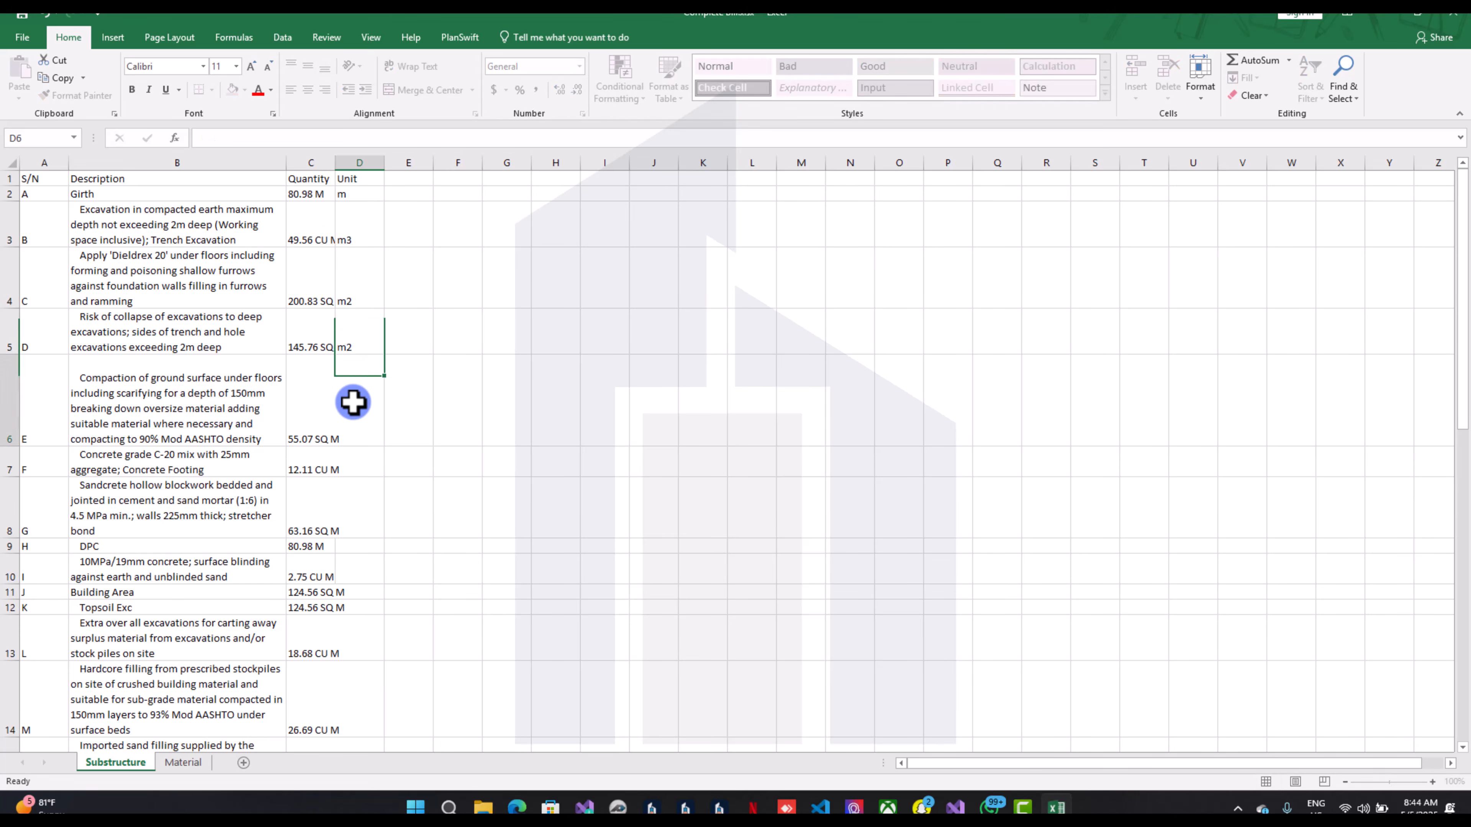
left_click(352, 400)
type("m2")
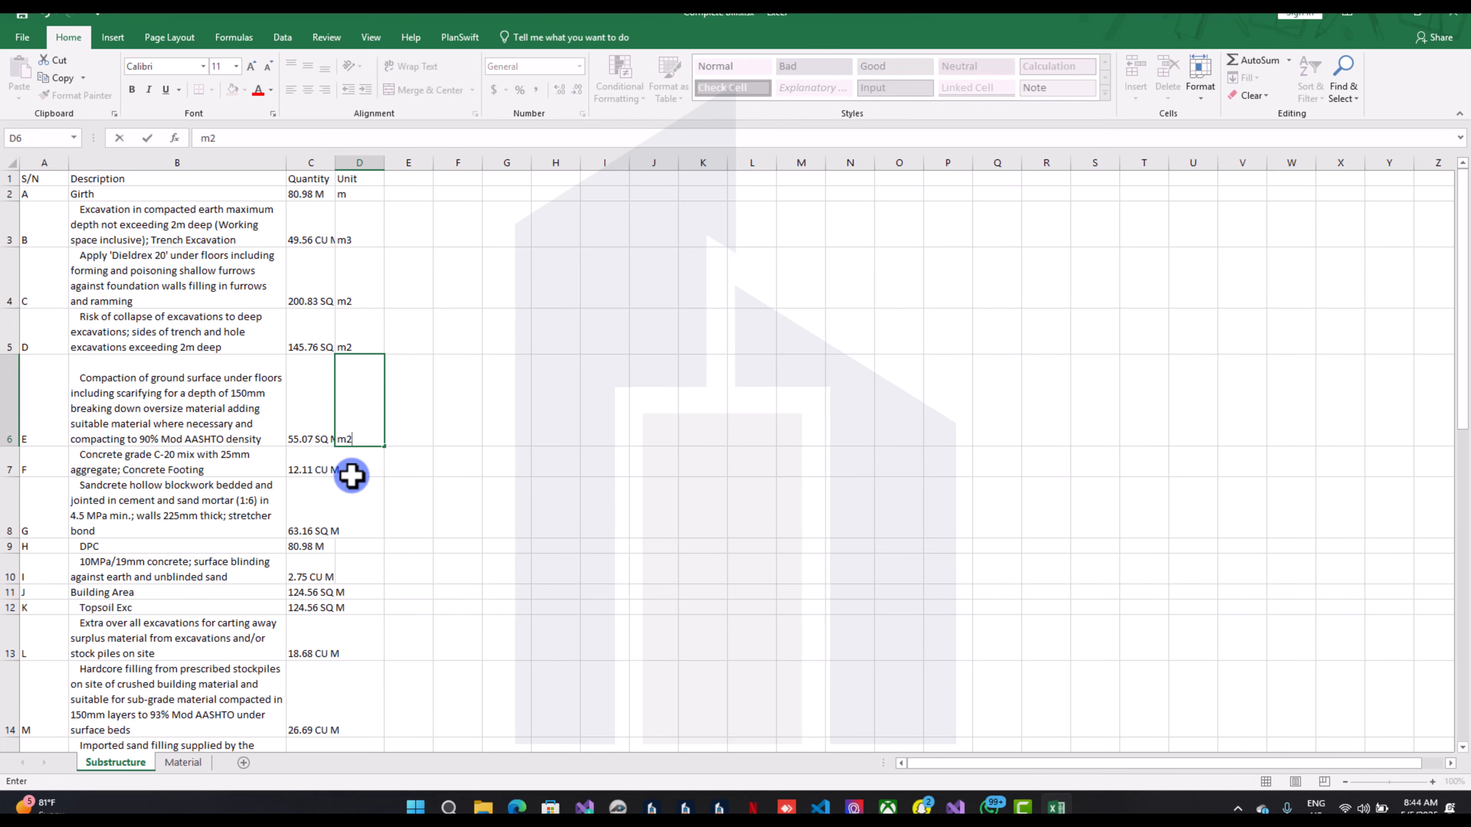
left_click(351, 474)
type("m3")
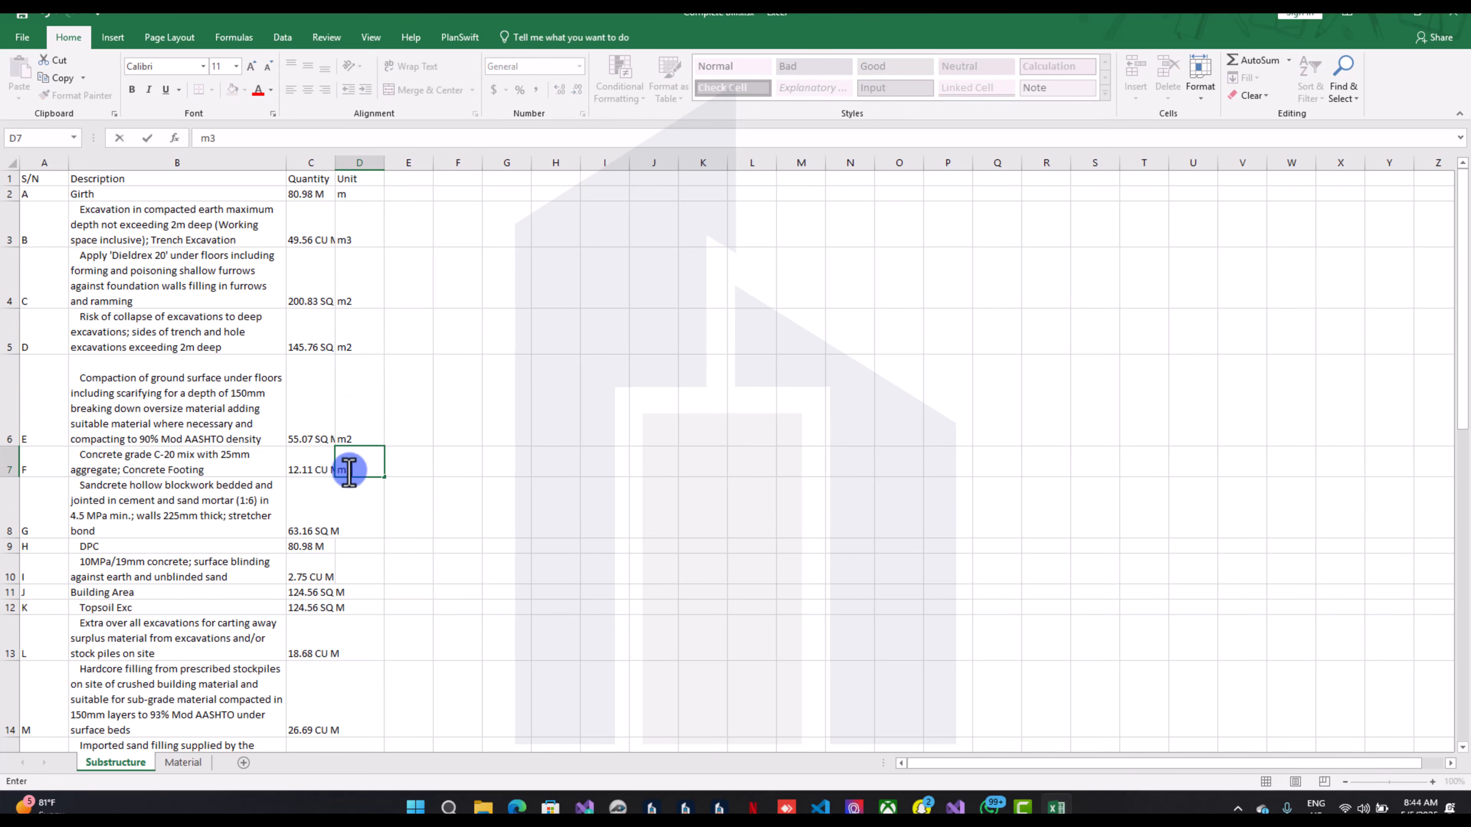
Strip the unit text from the quantities in C2, C3 and C4, leaving 80.98, 49.56 and 200.83
left_click(322, 204)
double_click(321, 193)
left_click_drag(322, 193, 314, 193)
key("BackSpace")
left_click(312, 235)
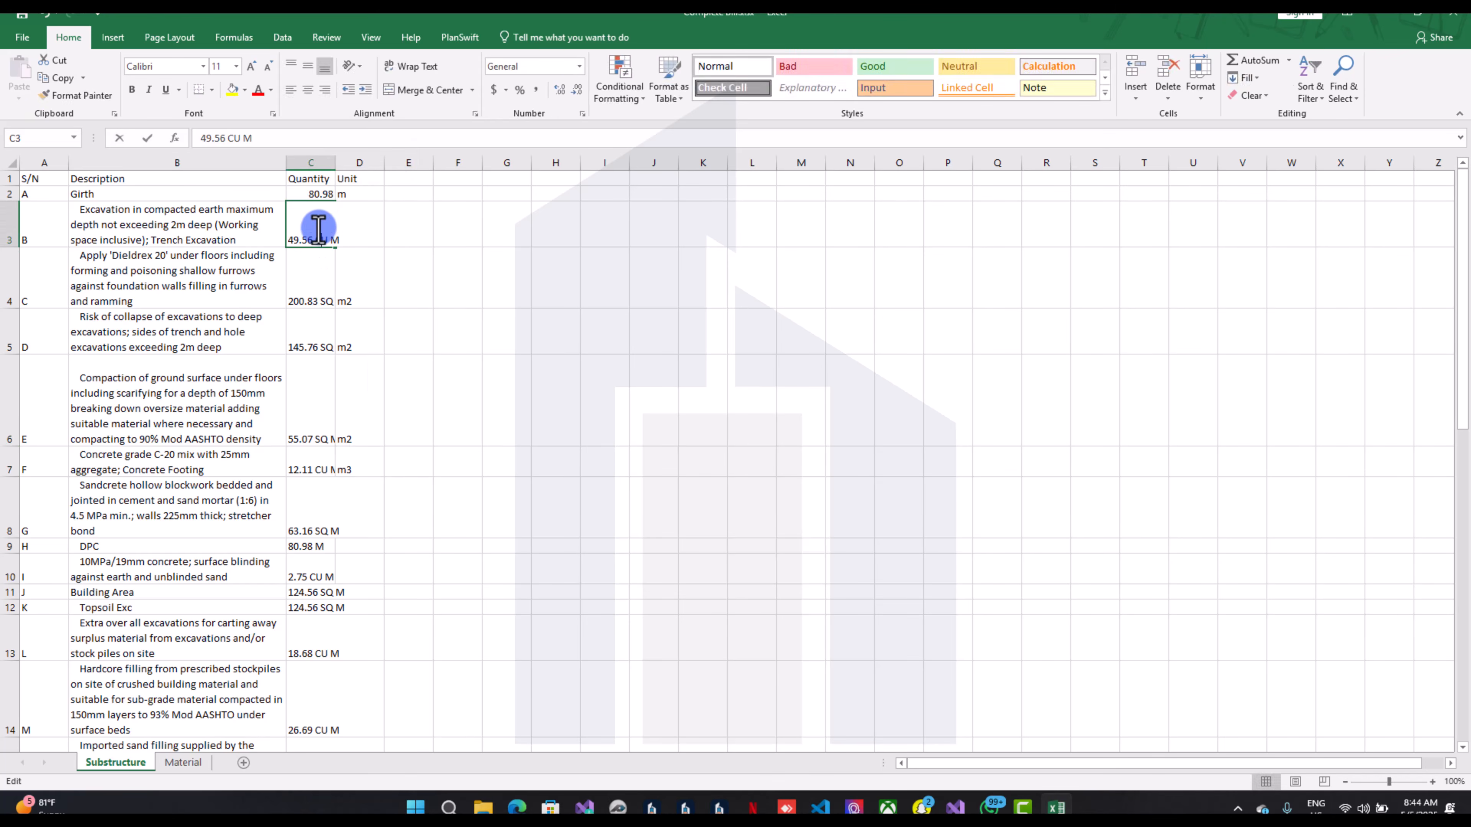
double_click(310, 239)
key("BackSpace")
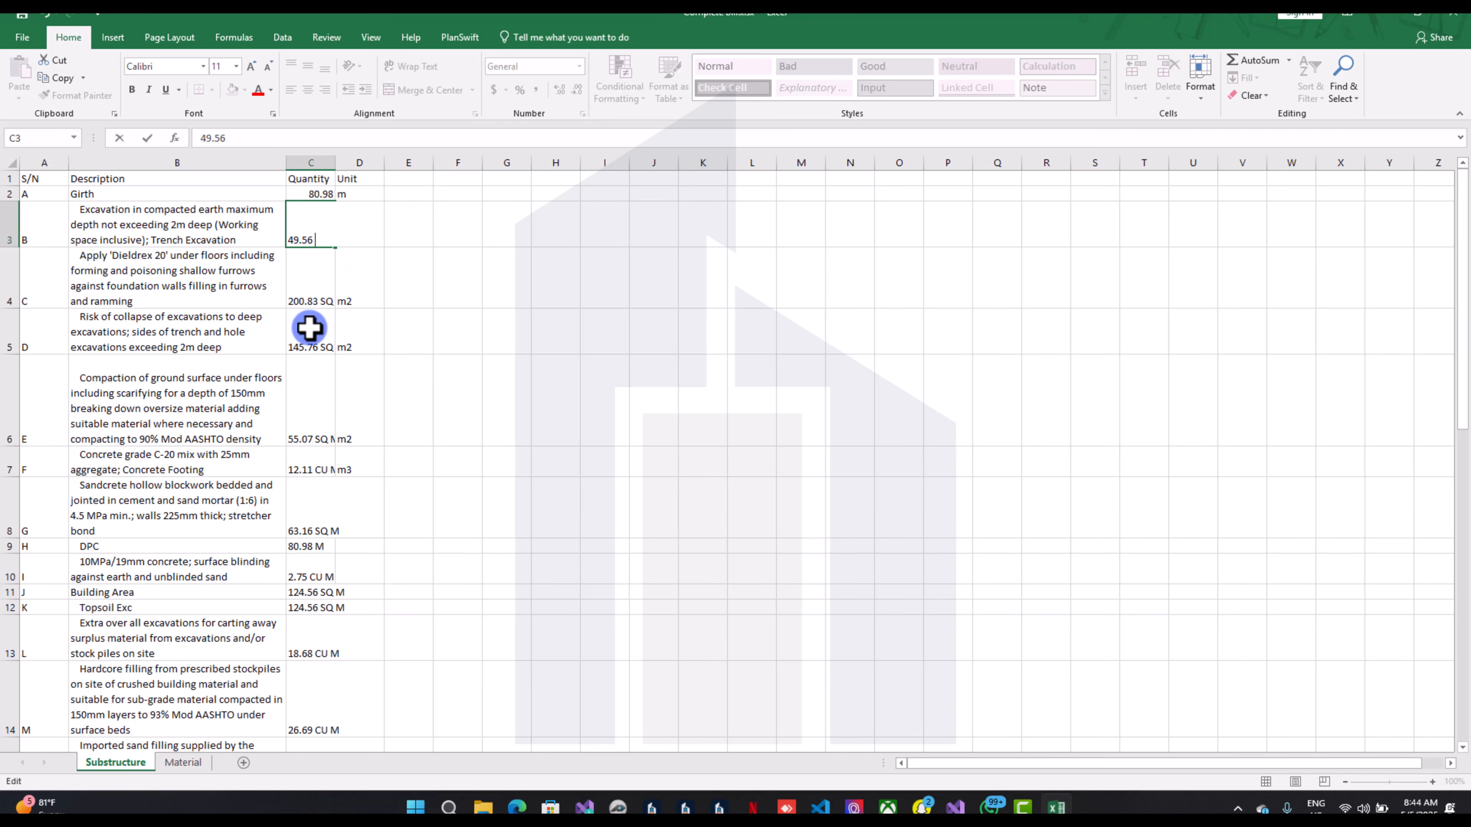
left_click(315, 301)
double_click(321, 301)
left_click_drag(321, 301, 345, 302)
key("BackSpace")
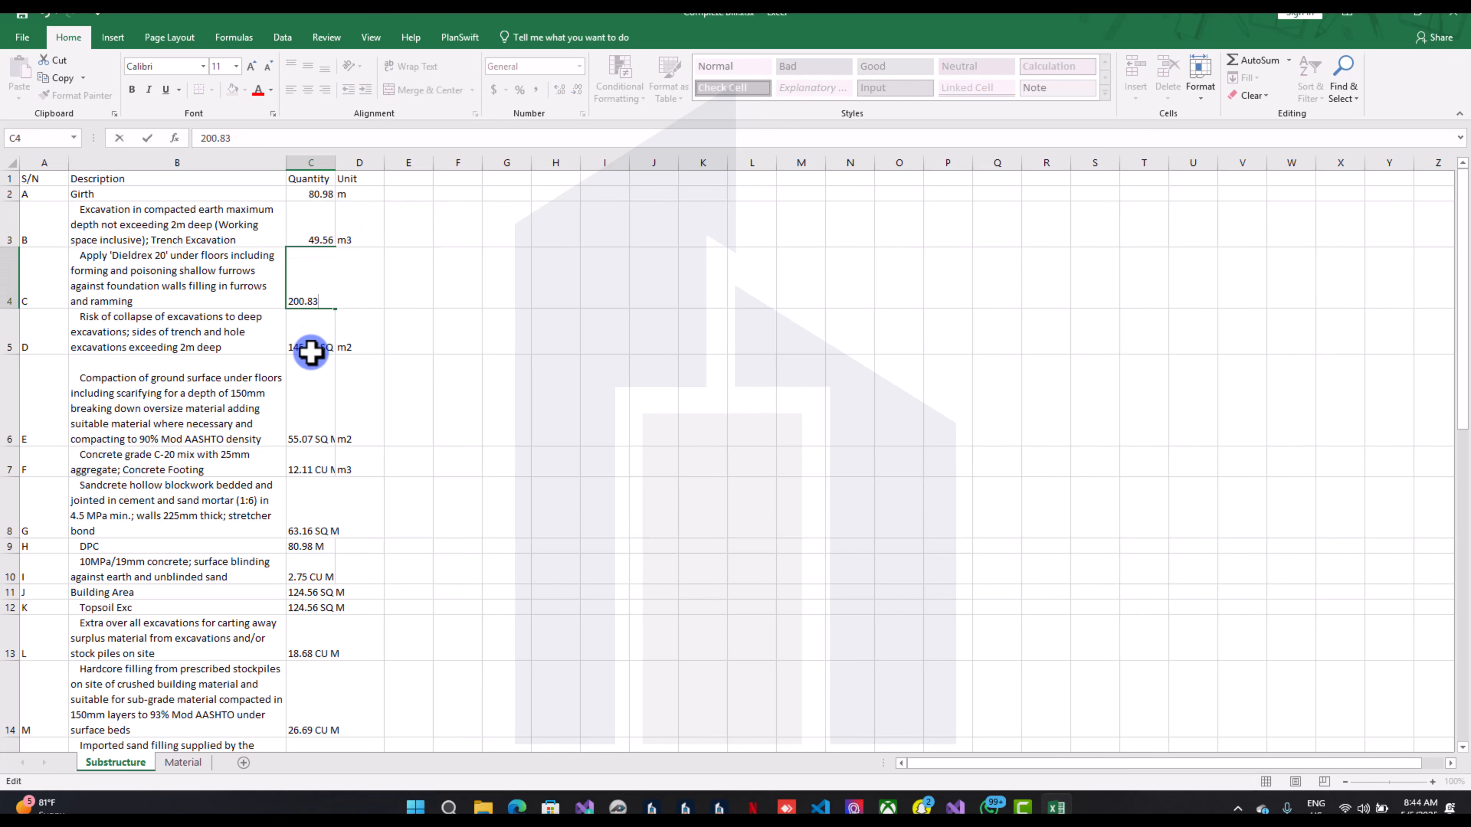
key("Return")
Strip the unit text from the quantities in C5, C6 and C7, leaving 145.76, 55.07 and 12.11
key("ctrl+Down")
scroll(312, 328, "up", 4)
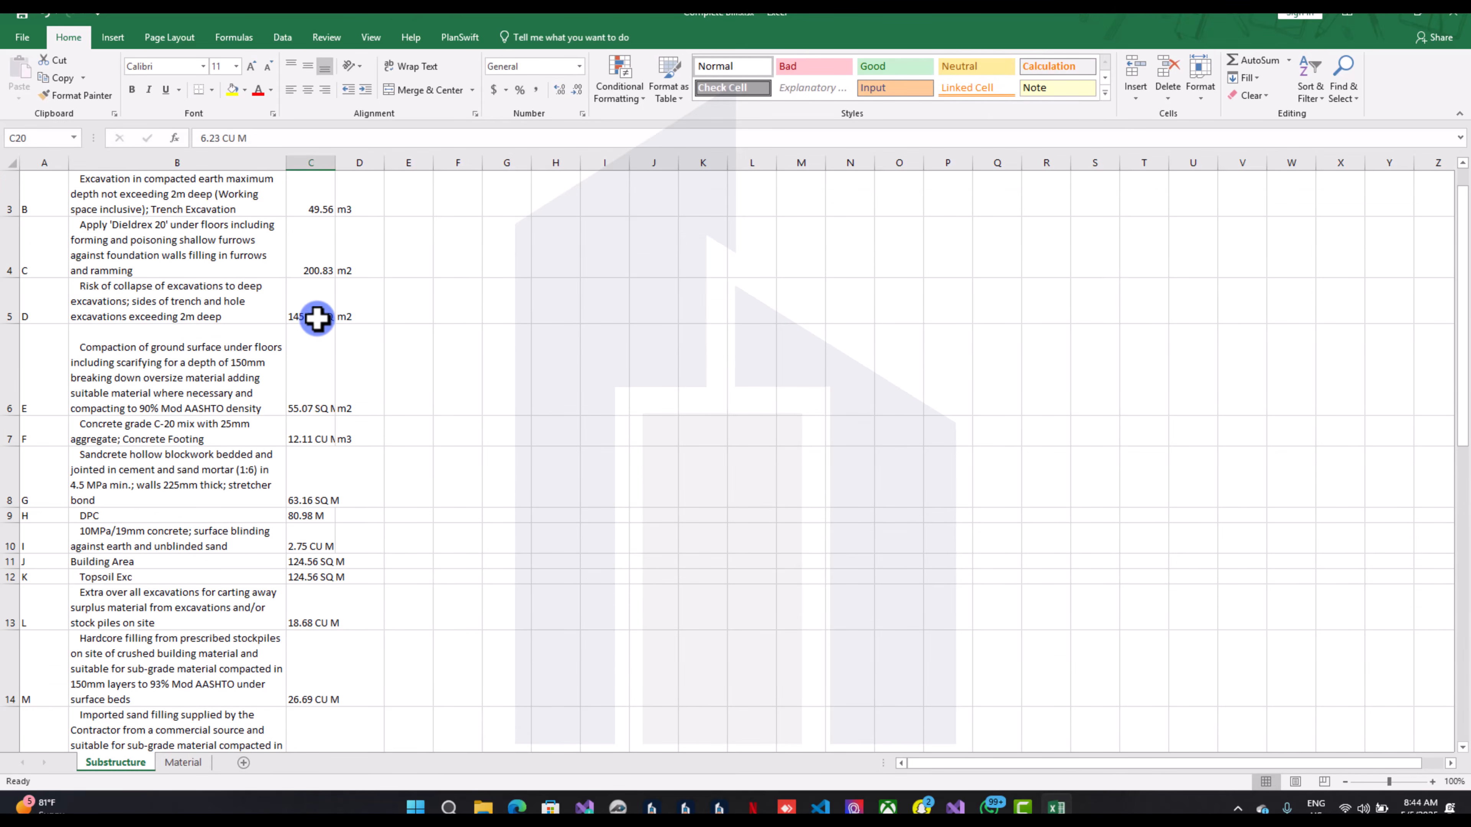
left_click(314, 306)
double_click(321, 316)
left_click_drag(321, 316, 348, 316)
key("BackSpace")
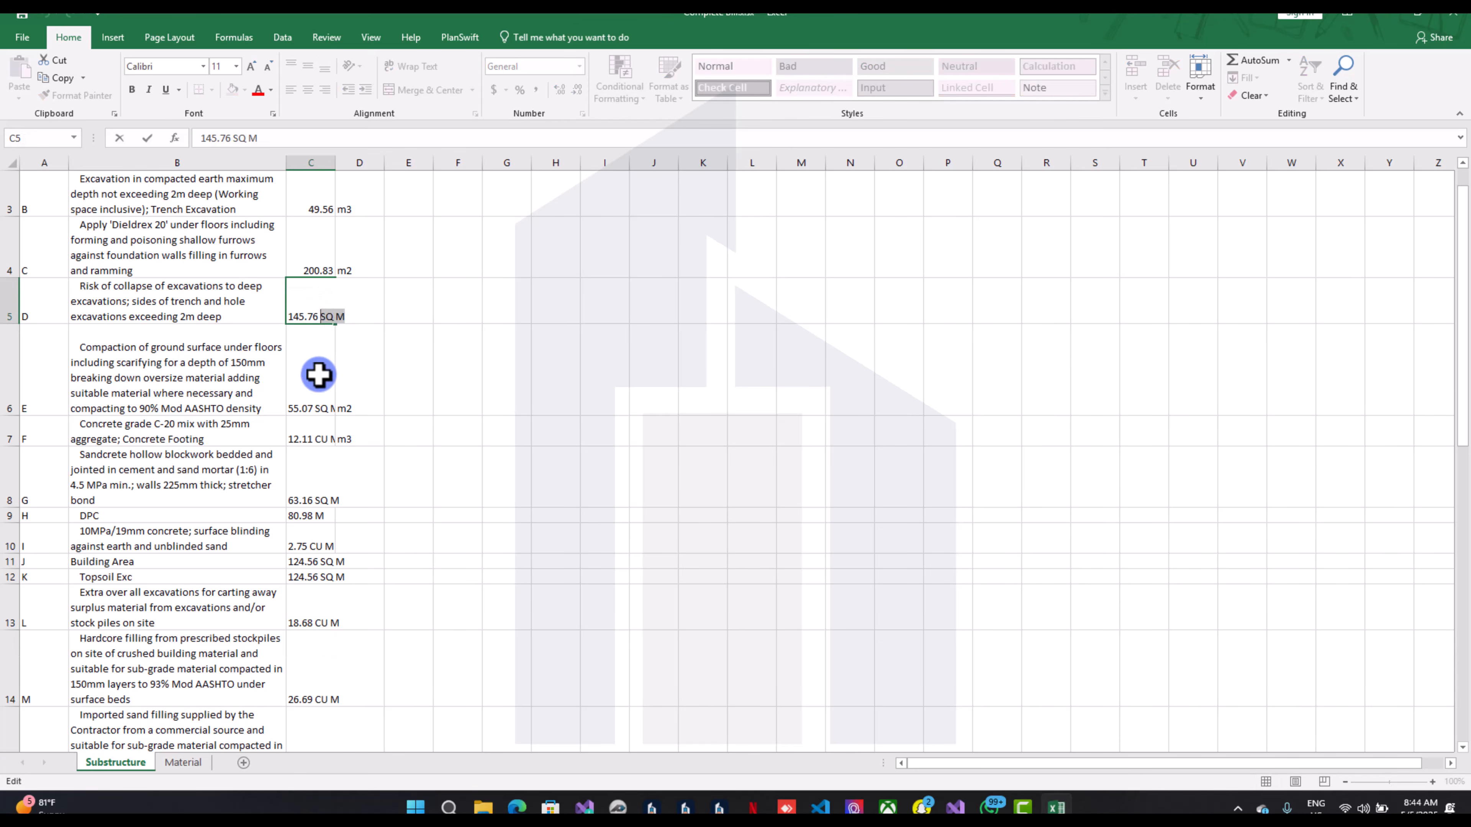
left_click(305, 407)
double_click(307, 409)
left_click_drag(314, 408, 351, 439)
key("BackSpace")
left_click(320, 435)
double_click(314, 439)
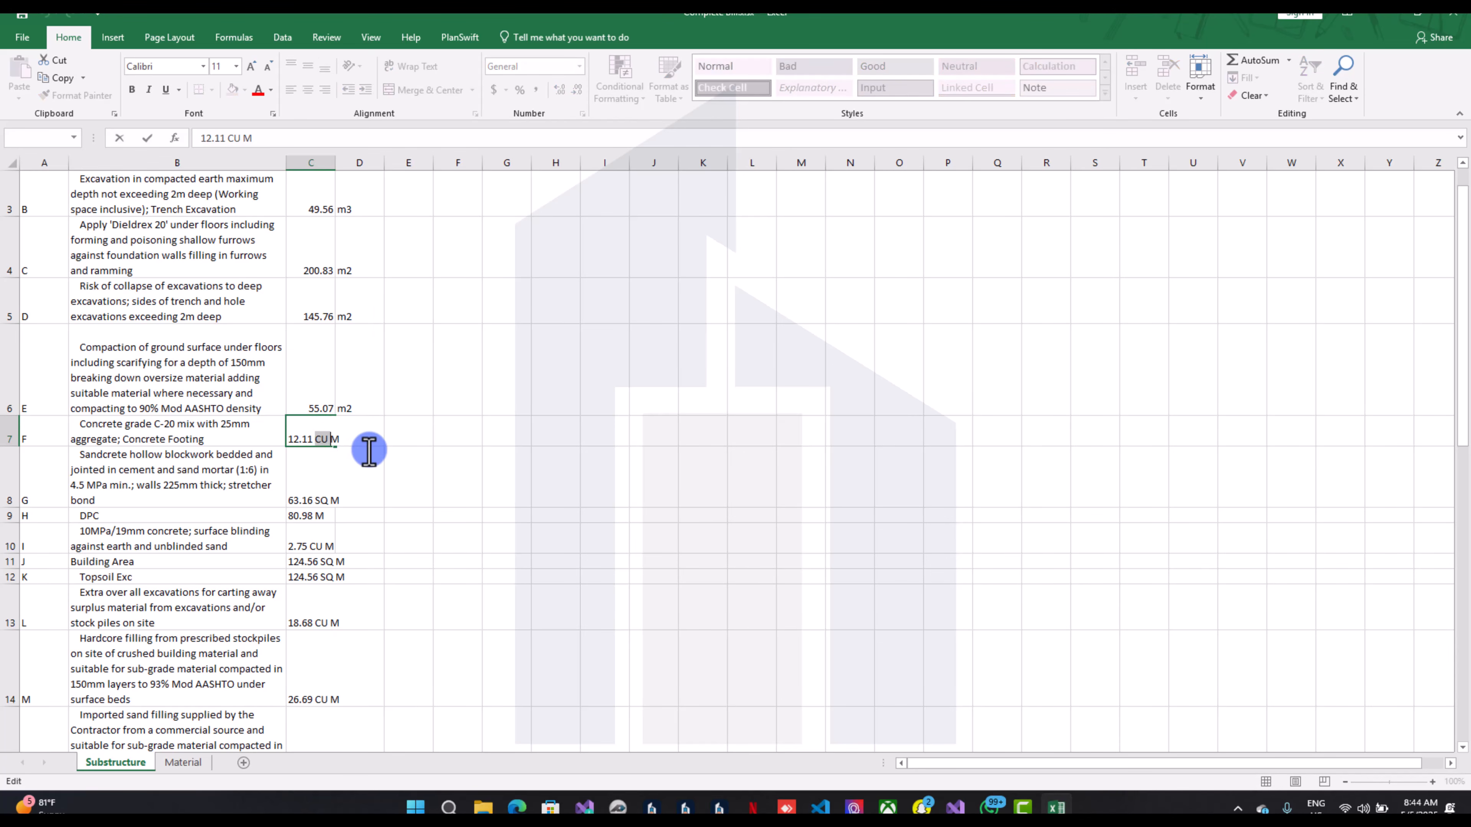
key("BackSpace")
Enter the units m2 in D8, m in D9 and m3 in D10
left_click(345, 484)
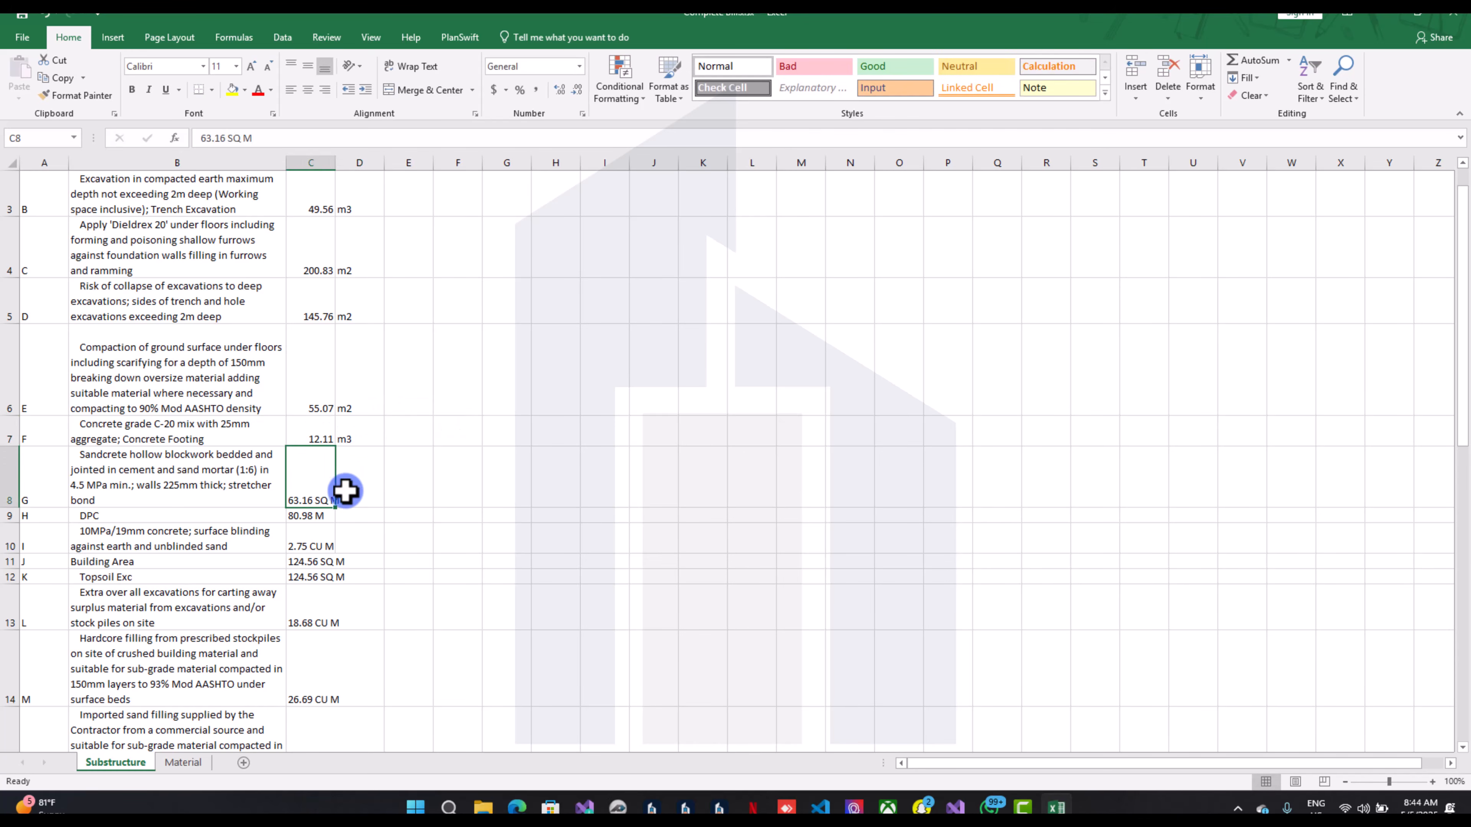
type("m2")
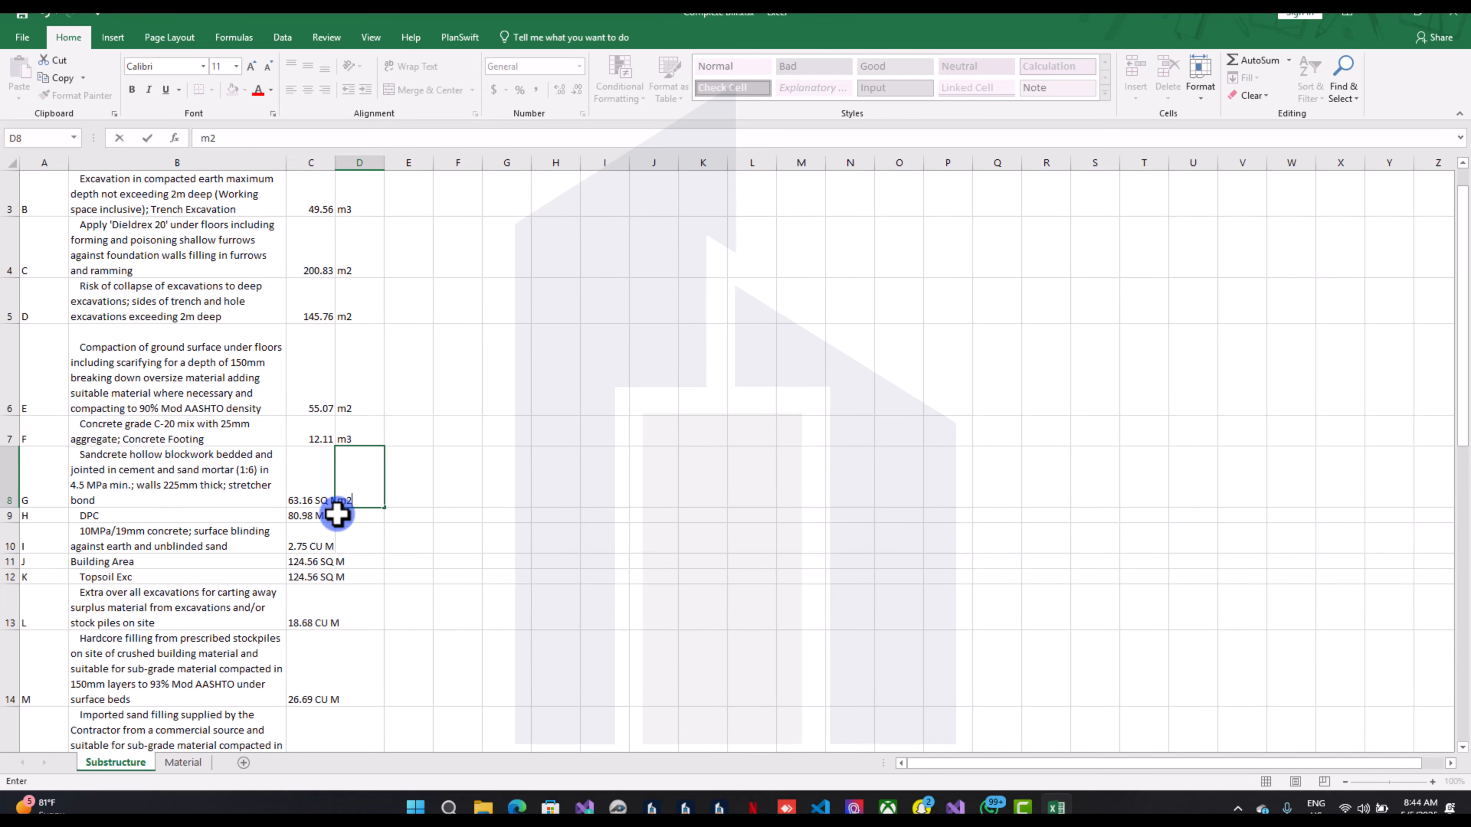
left_click(342, 515)
type("m")
left_click(342, 538)
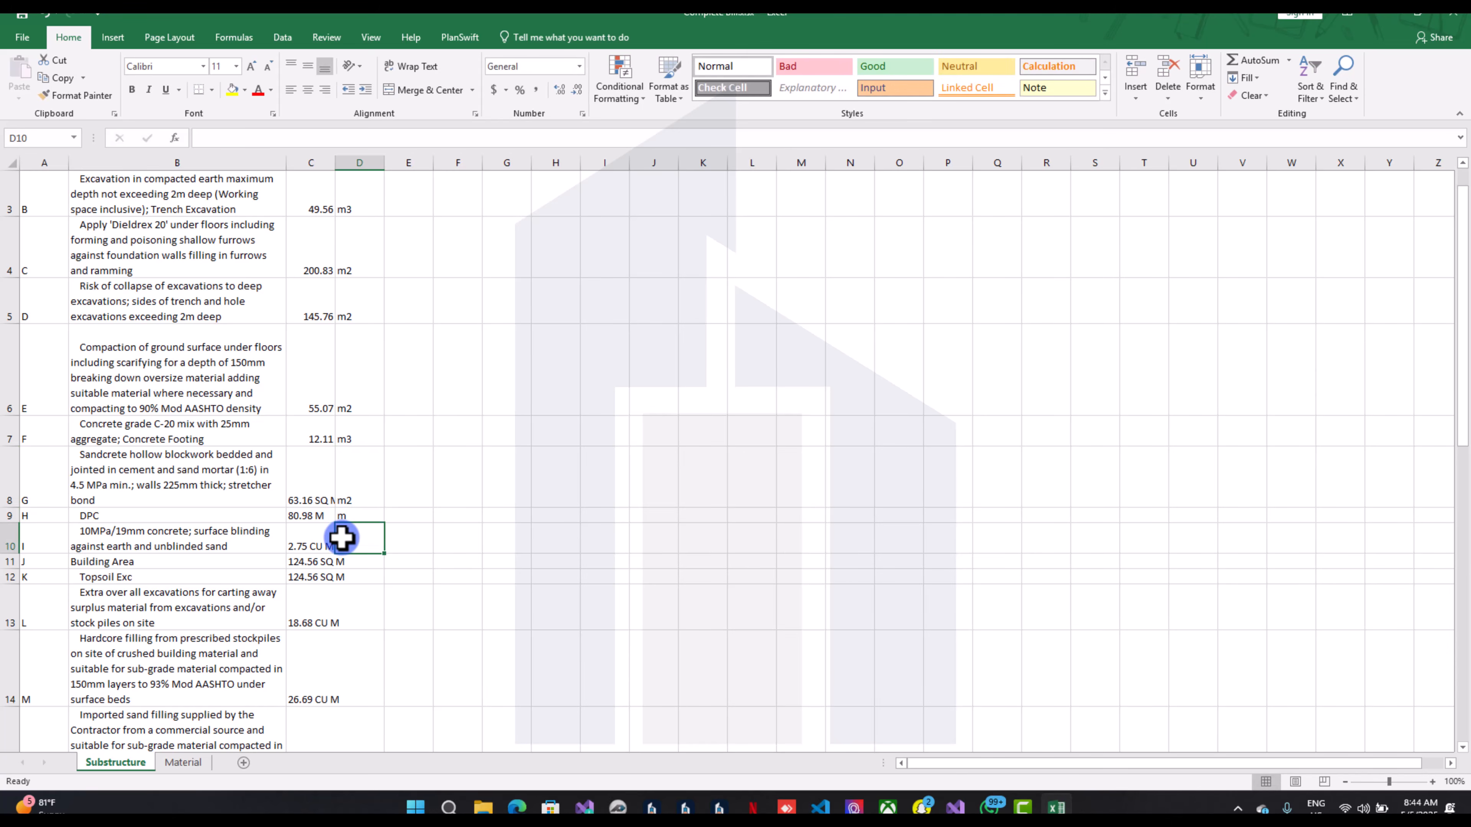
type("m33")
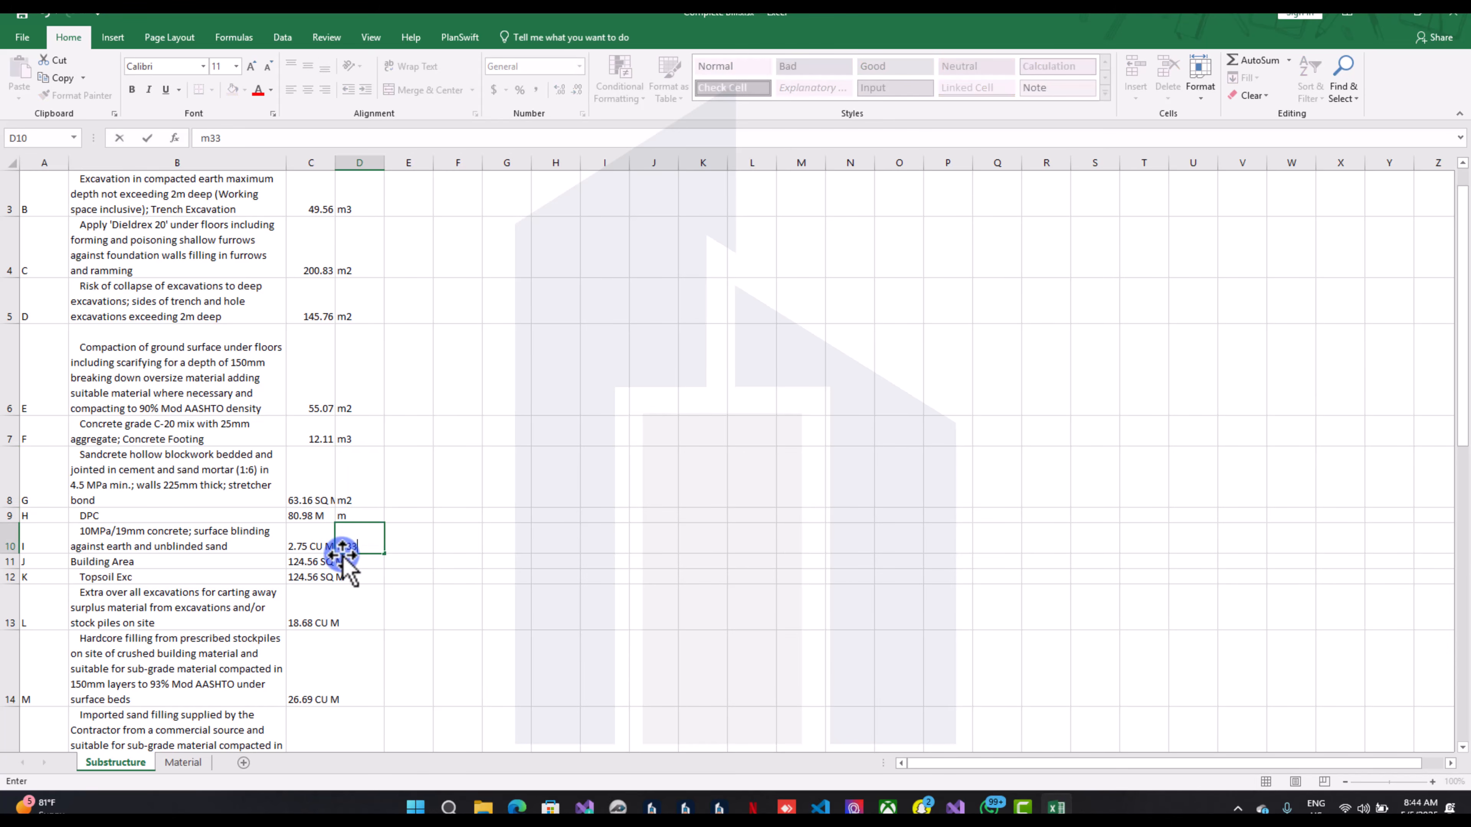
left_click(348, 562)
double_click(360, 533)
key("BackSpace")
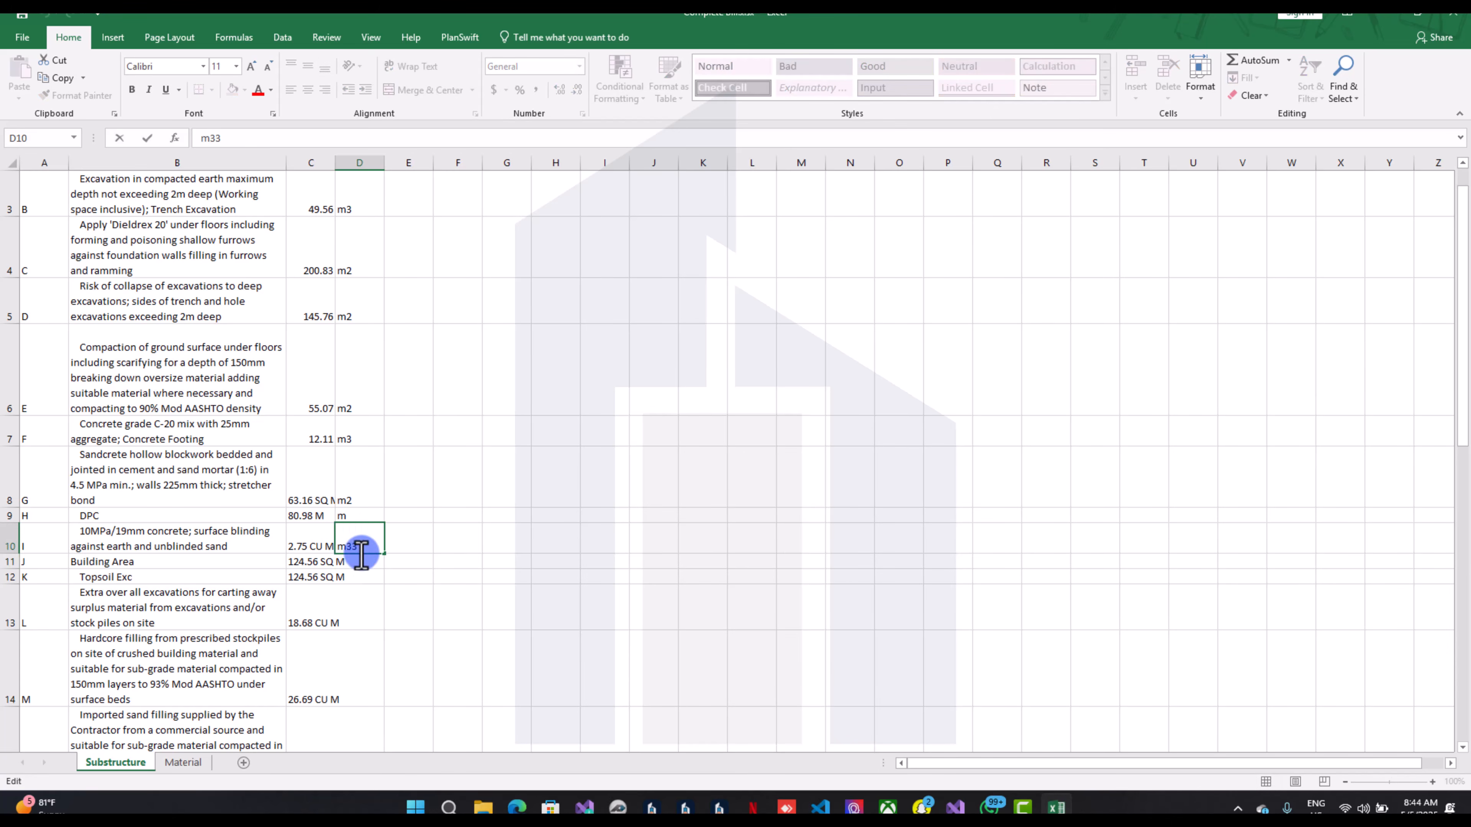
Enter the unit m2 in D11 and D12 for the Building Area and Topsoil Exc items
left_click(360, 558)
type("m")
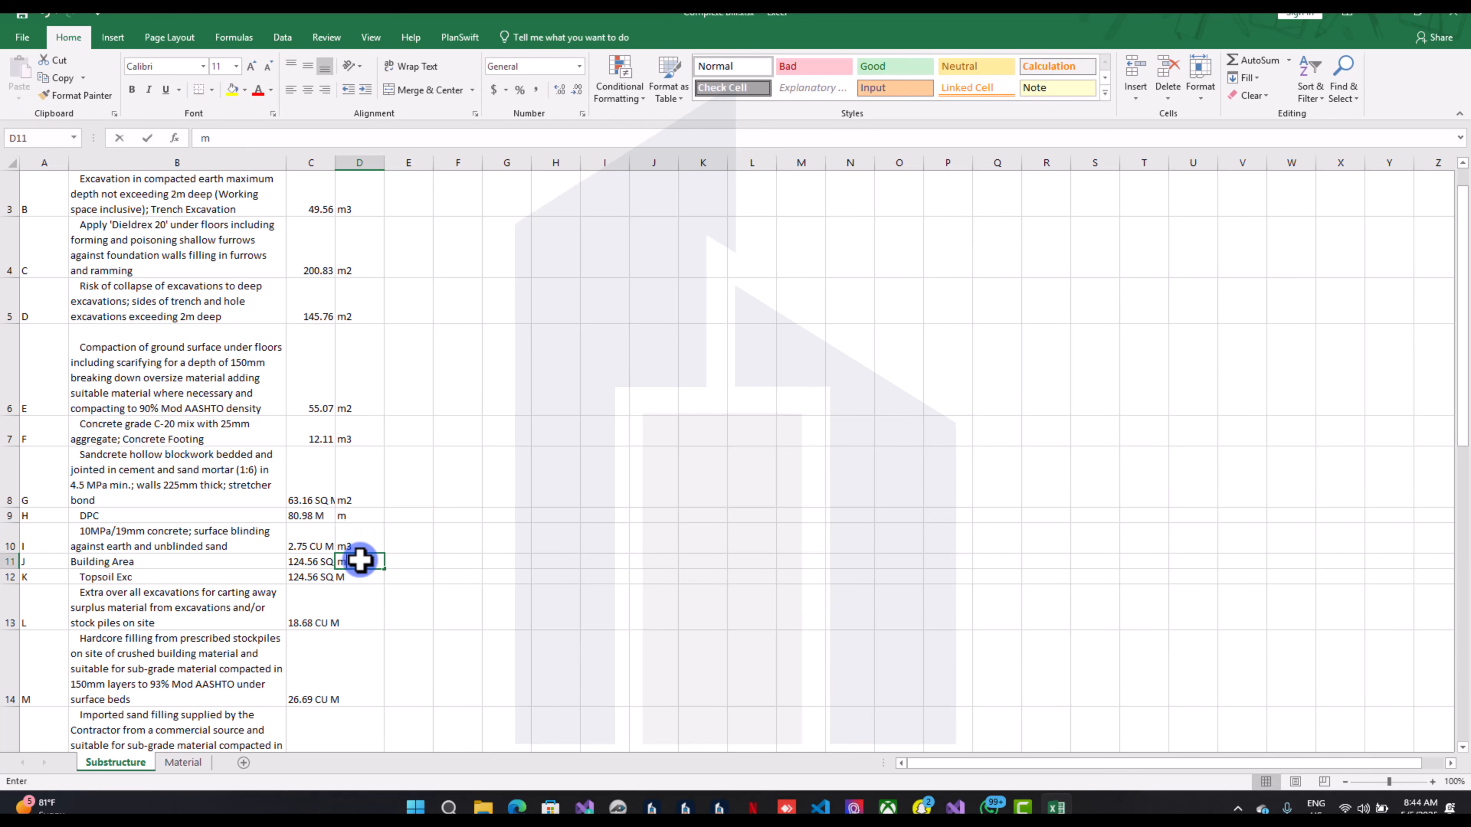
type("2")
left_click(360, 579)
type("m2")
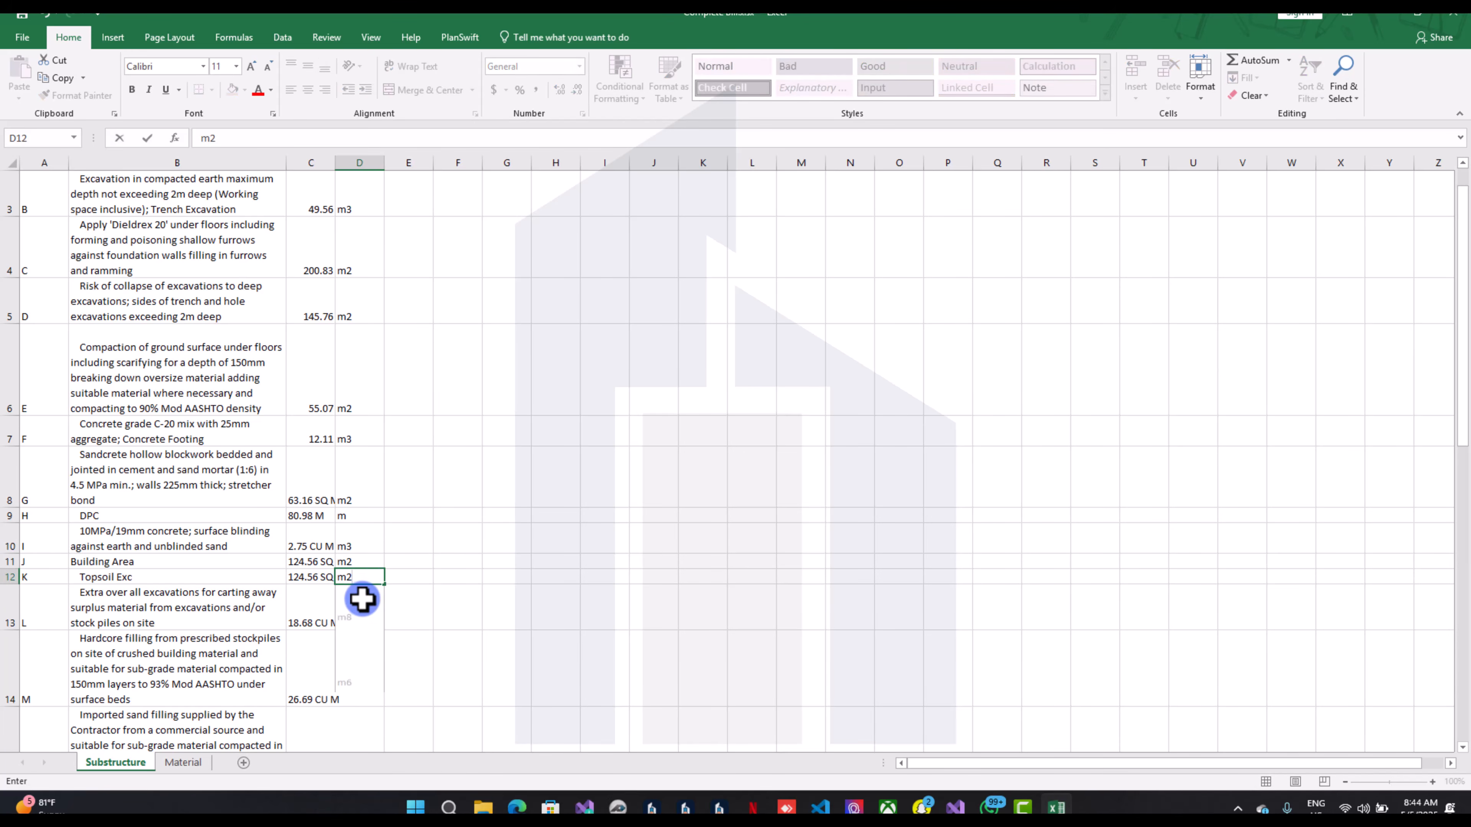
Enter the unit m3 in D13, D14 and D15 for the carting away, hardcore and sand filling items
left_click(361, 601)
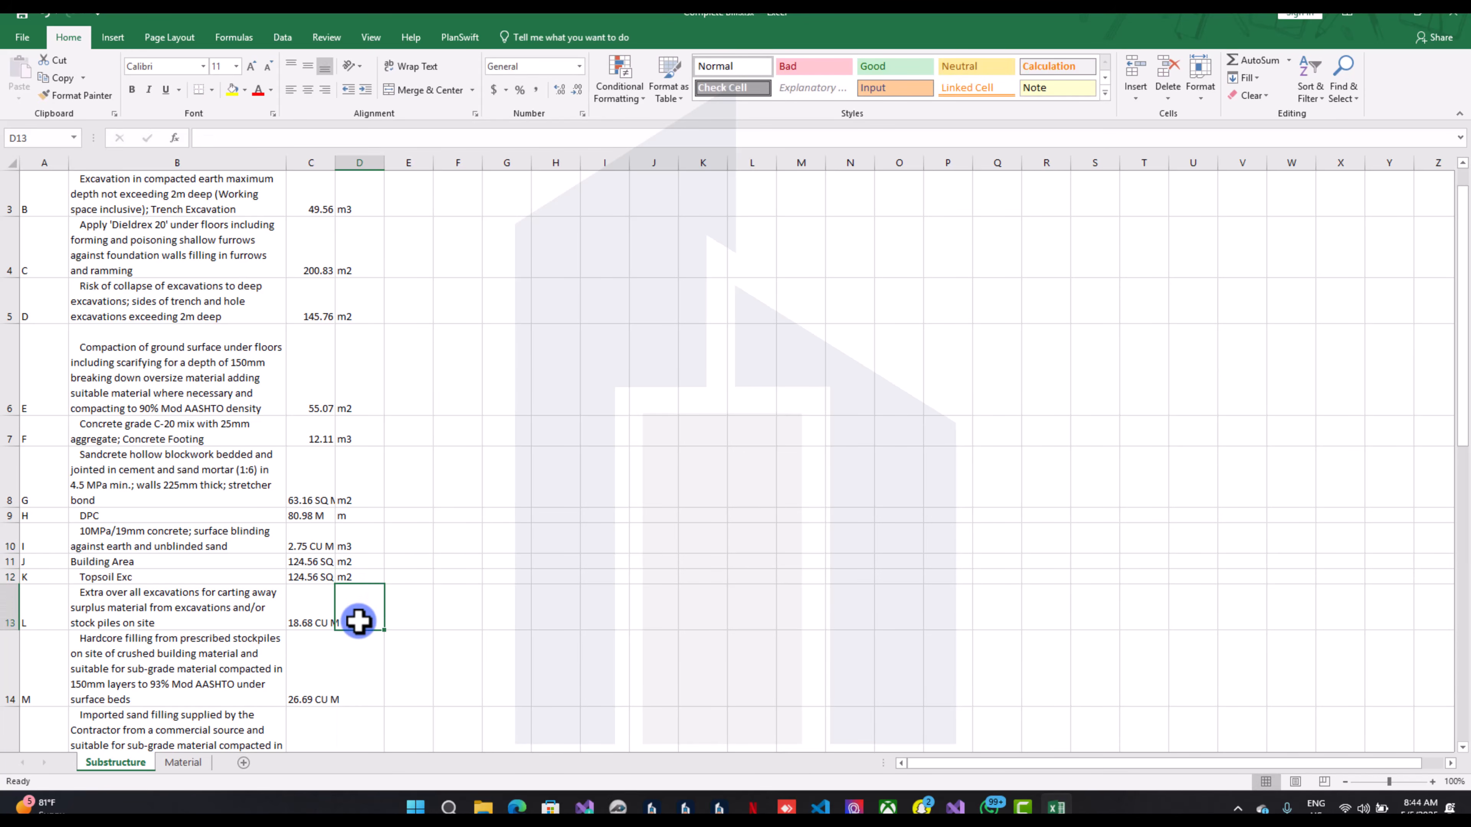
type("m3")
left_click(354, 658)
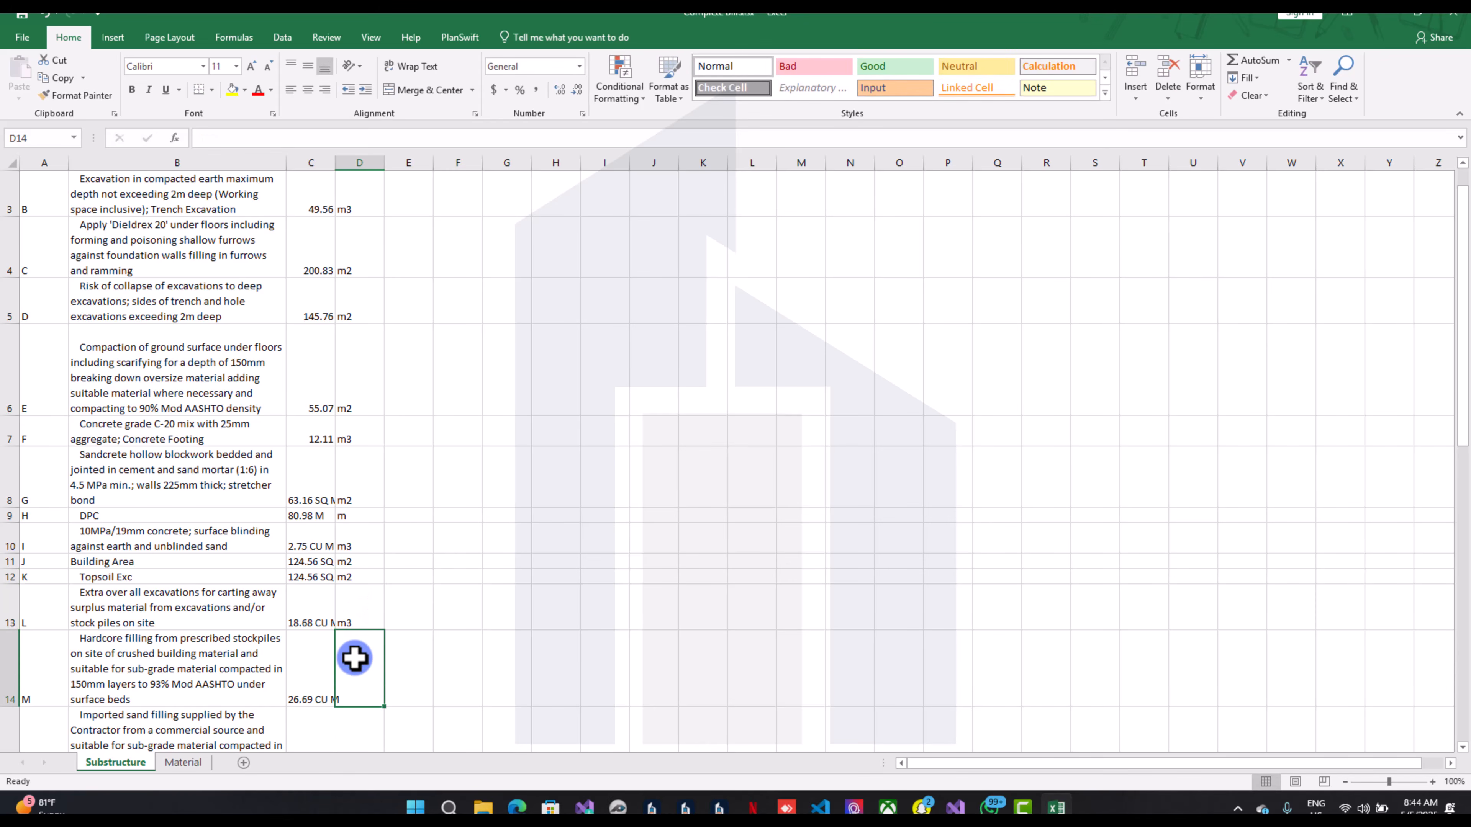
type("m3")
left_click(354, 722)
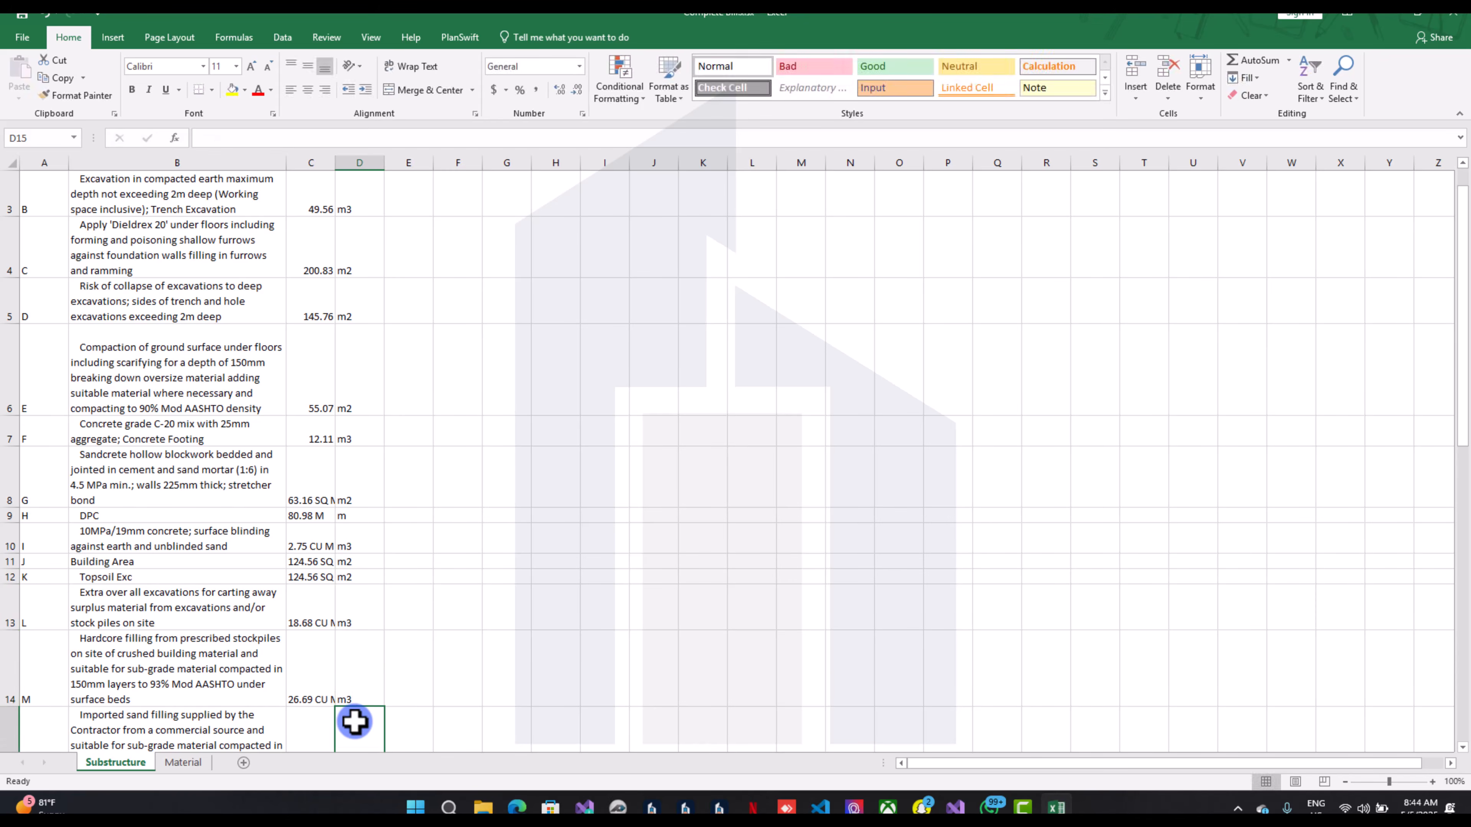
scroll(355, 722, "down", 2)
type("m3")
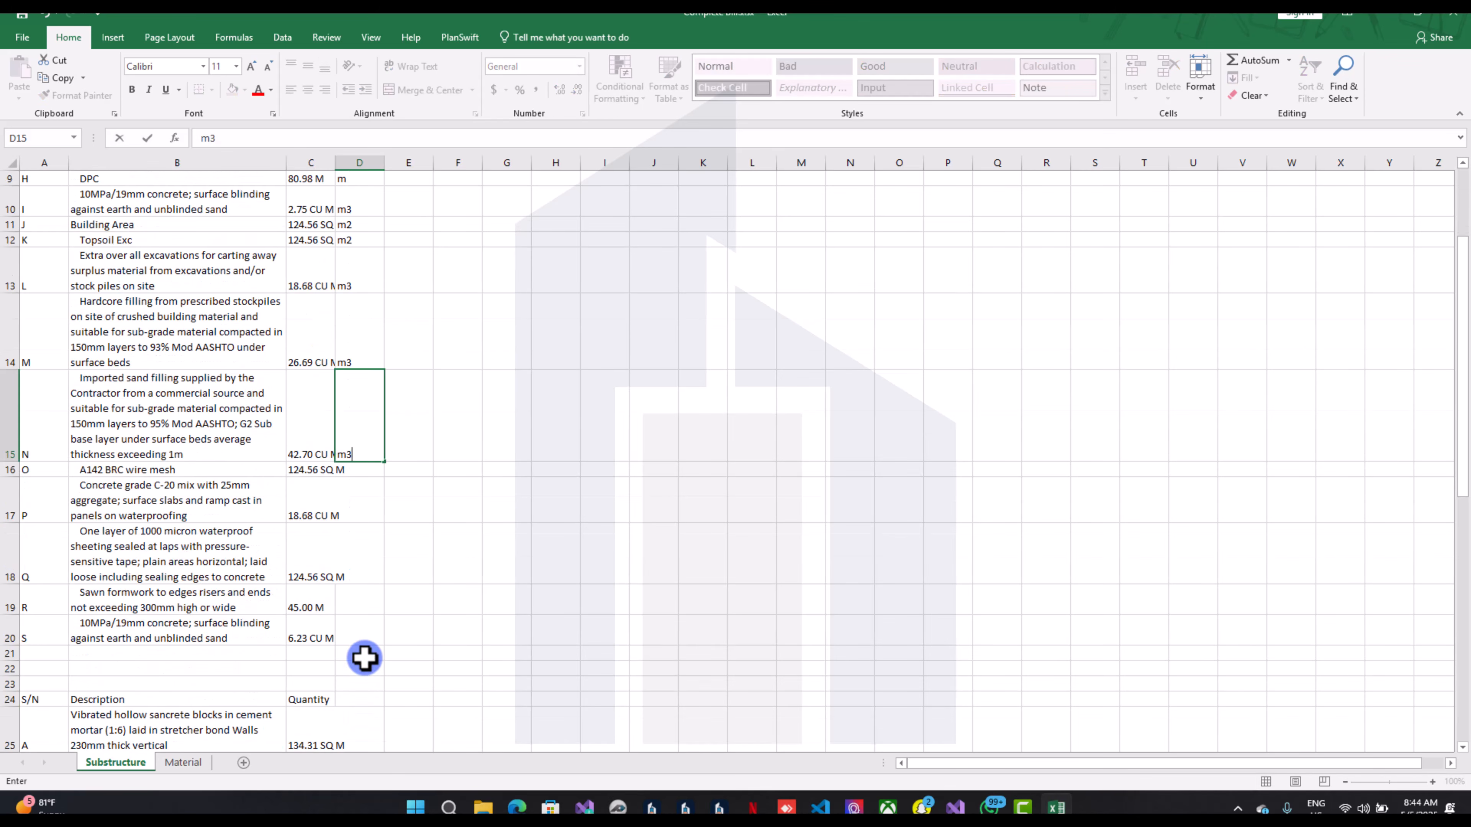
Fill the Unit column from D16 to D20 with m2, m3, m2, m and m3
left_click(359, 471)
type("m2")
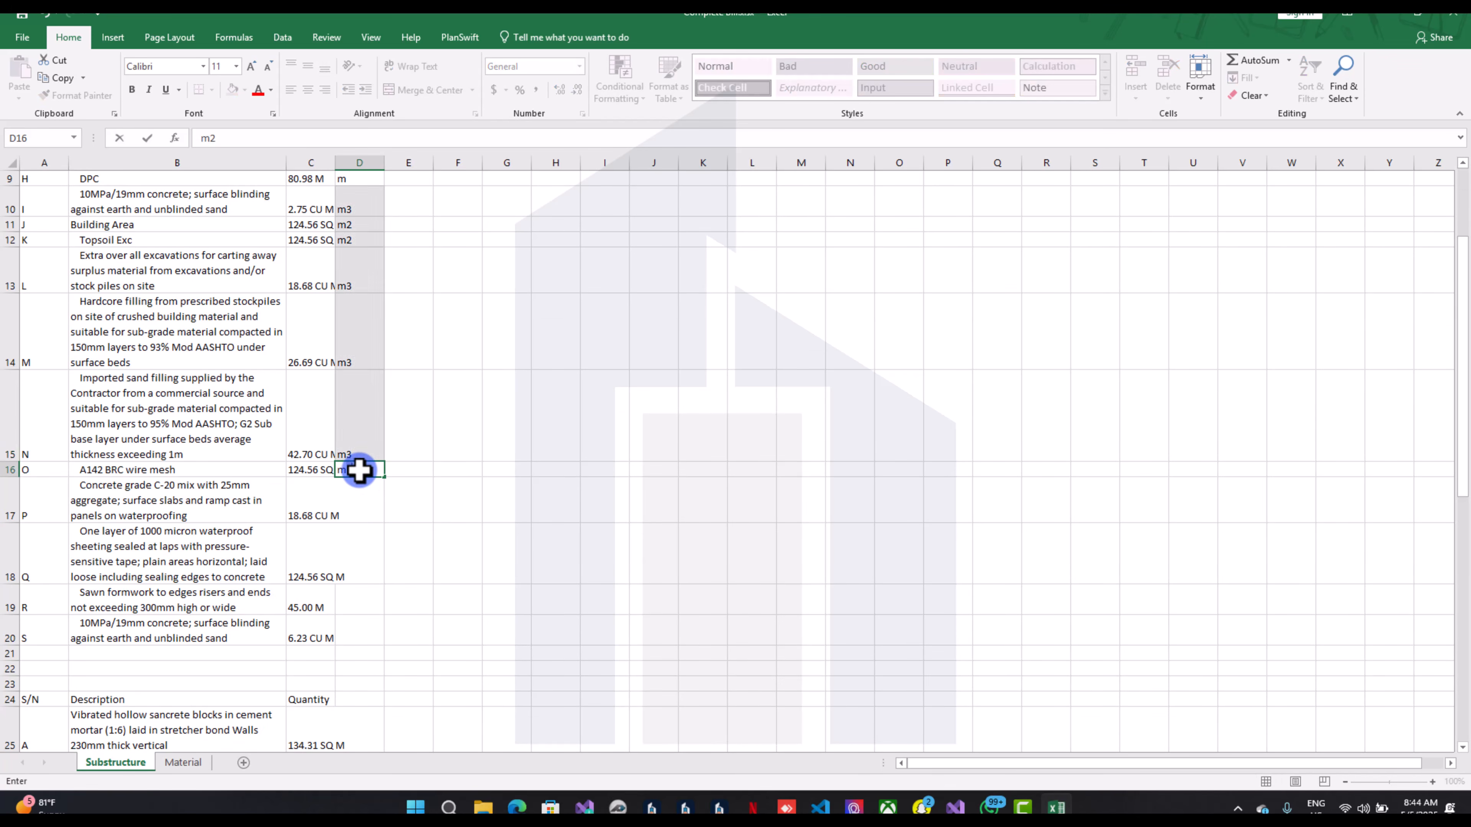
left_click(356, 513)
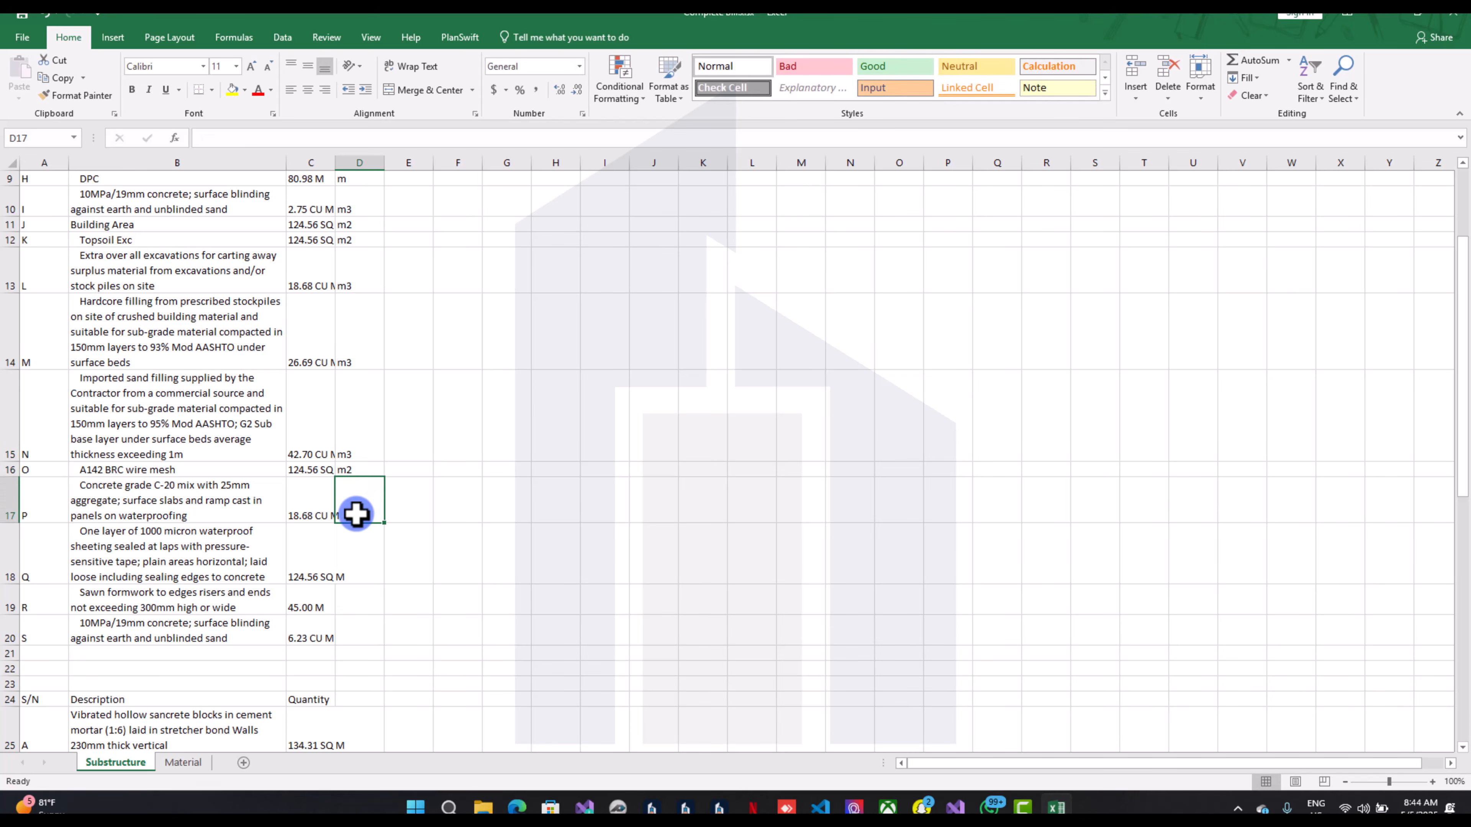
type("m32")
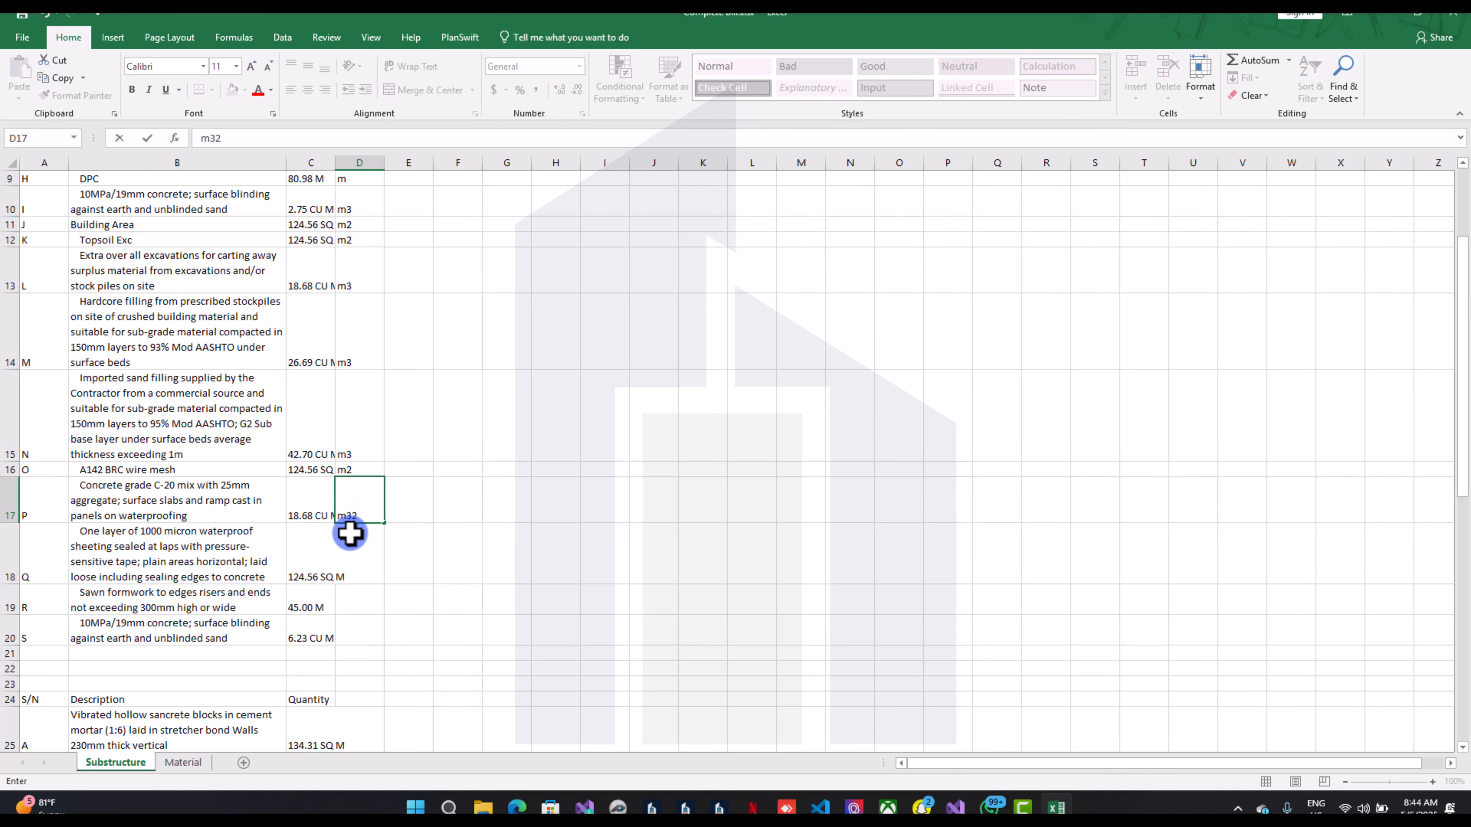
key("BackSpace")
left_click(350, 555)
type("m")
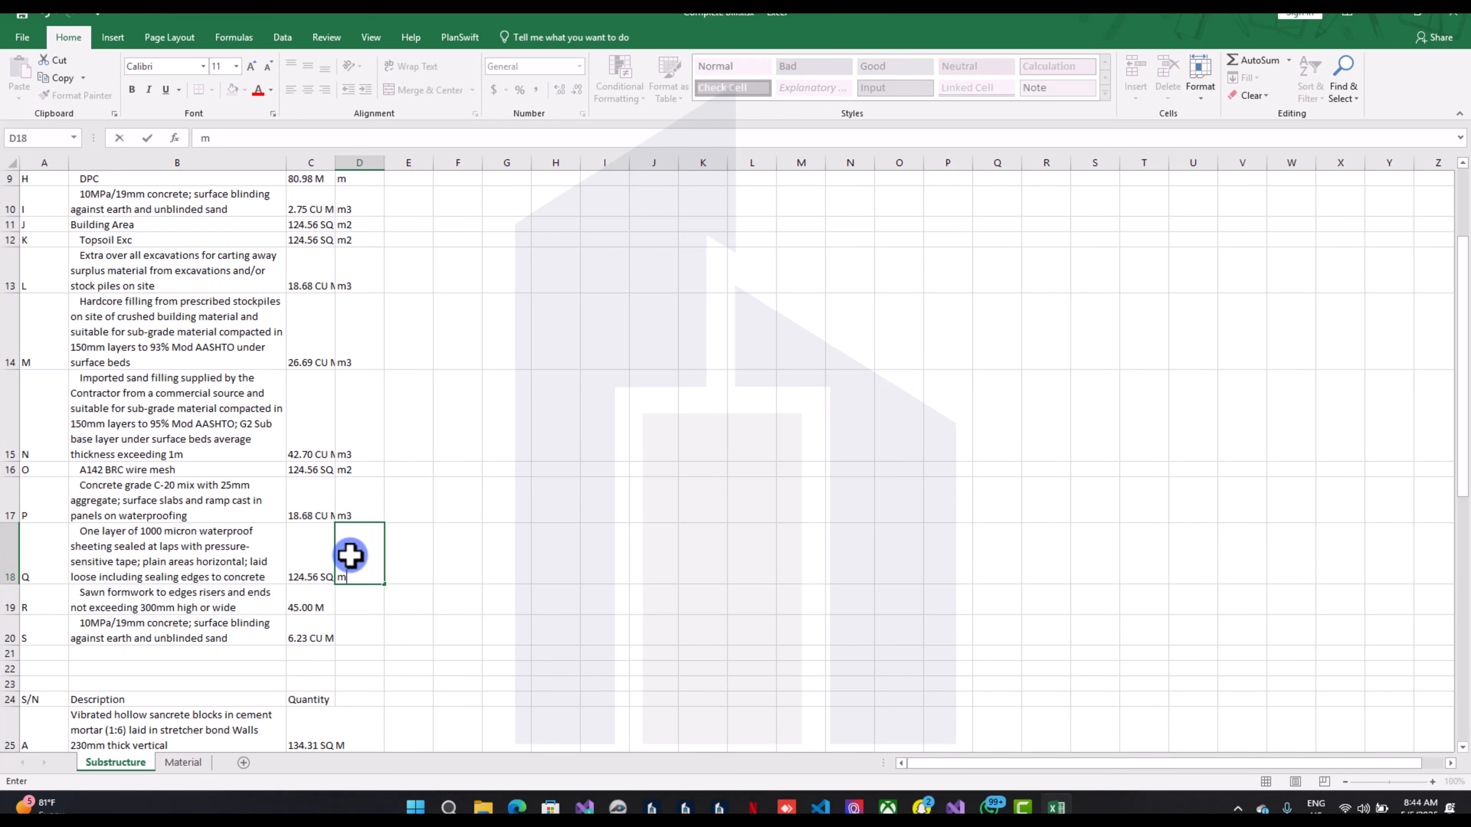
type("2")
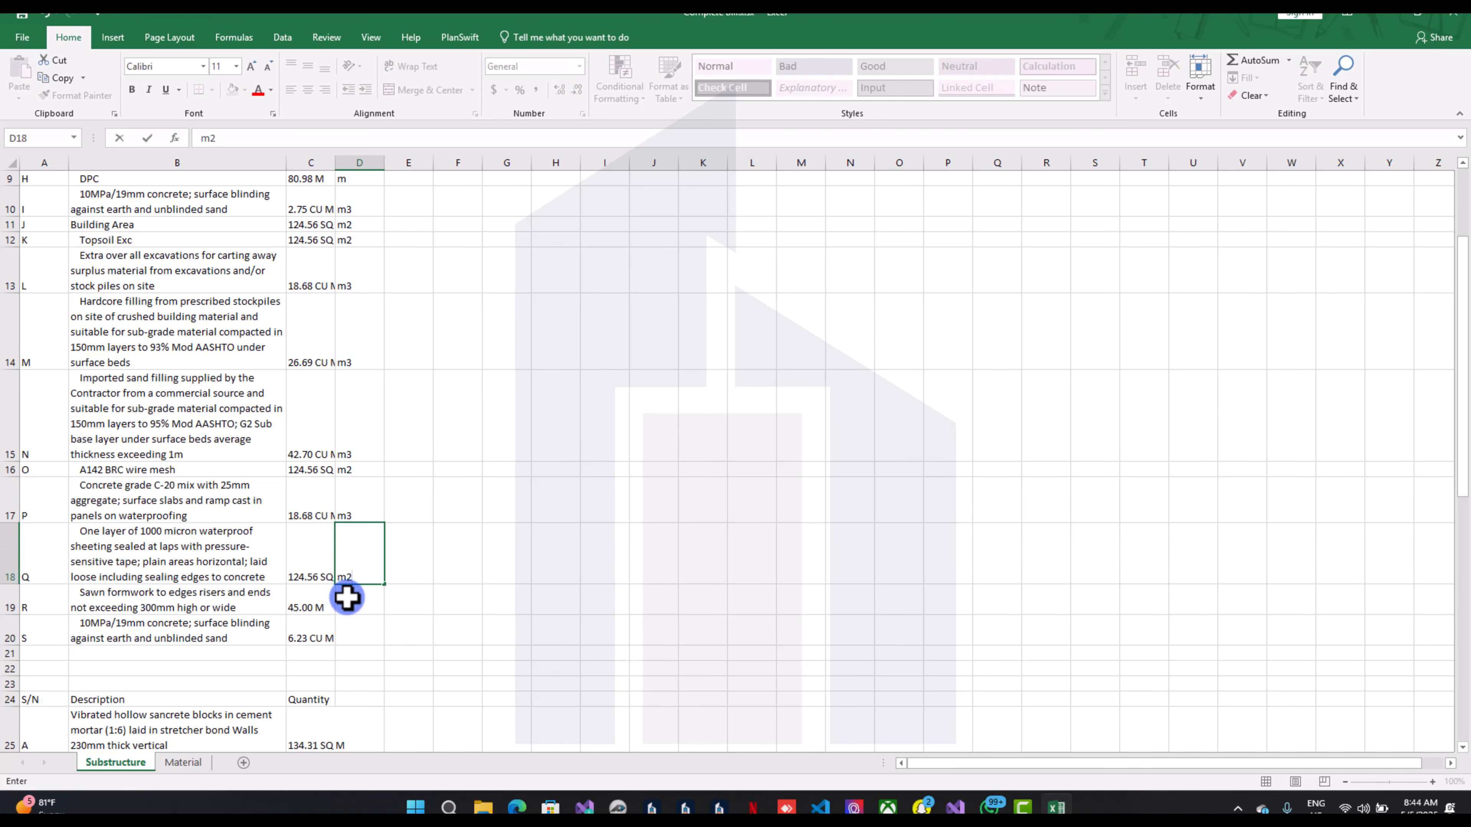
left_click(347, 603)
left_click(347, 631)
type("m3")
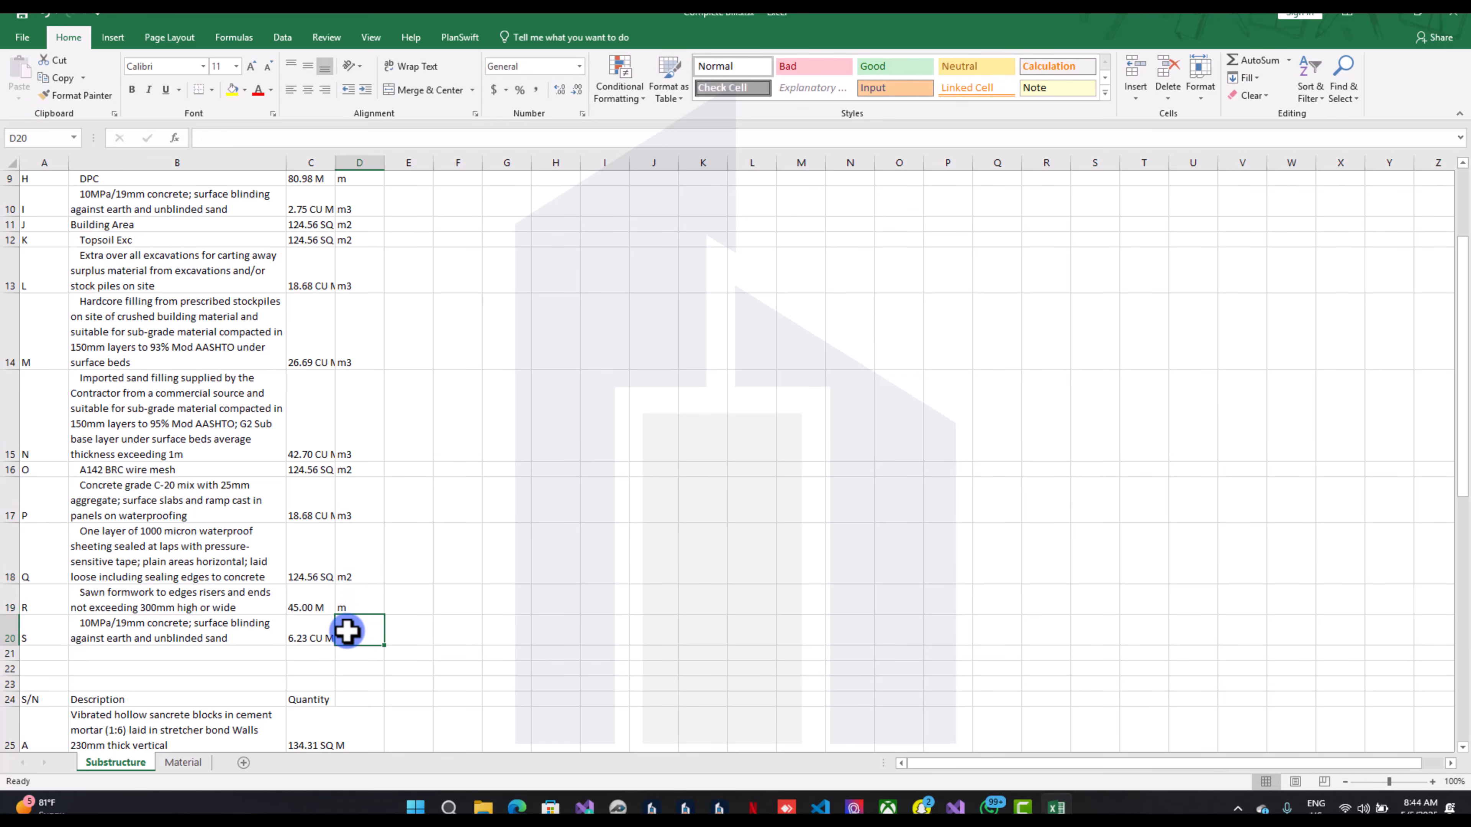
Reduce the quantities in C20, C19 and C18 to the plain numbers 6.23, 45 and 124.56
double_click(313, 632)
left_click_drag(311, 637, 355, 640)
key("BackSpace")
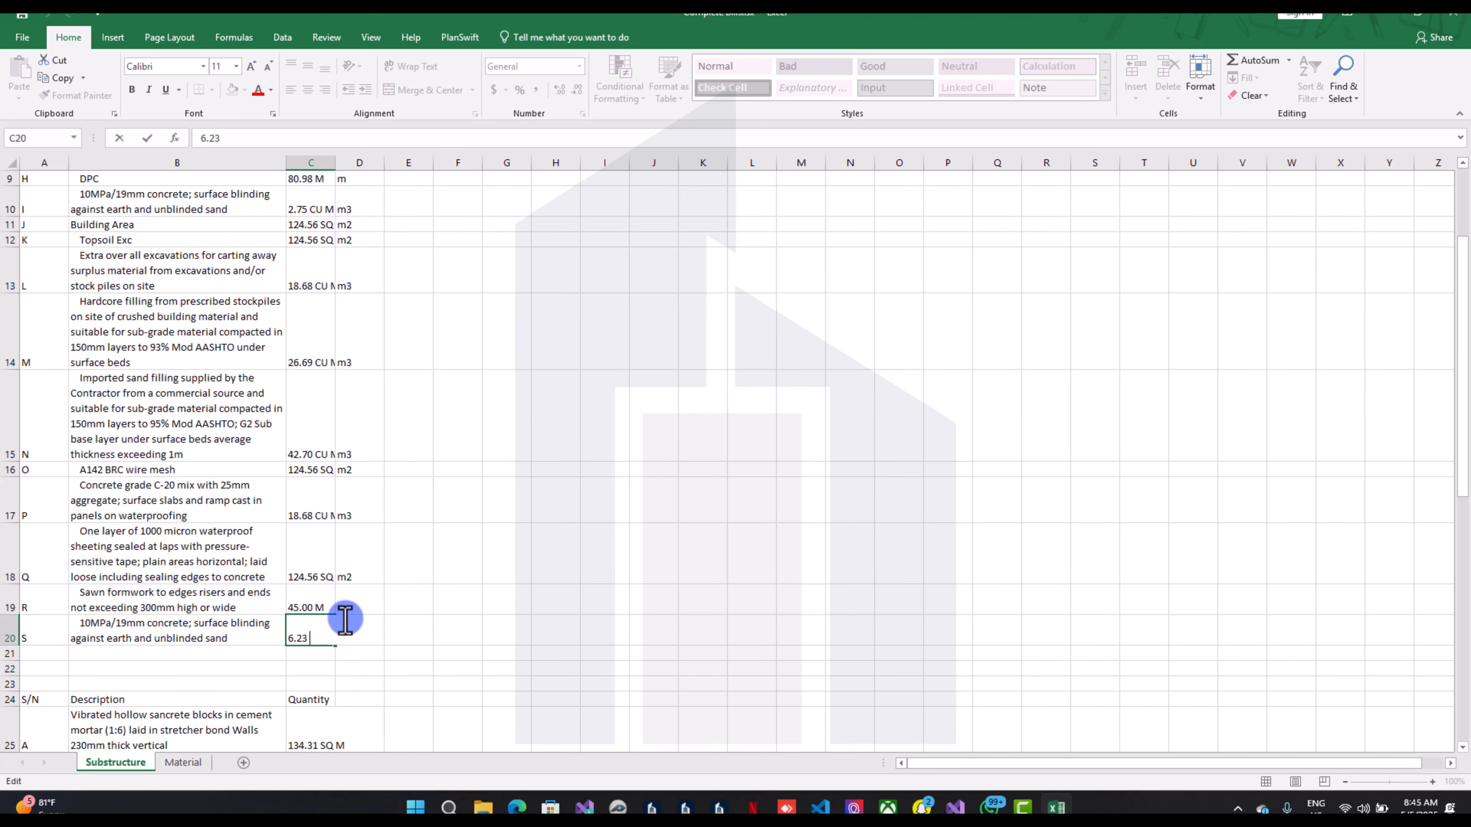
left_click(307, 598)
type("45")
left_click(306, 556)
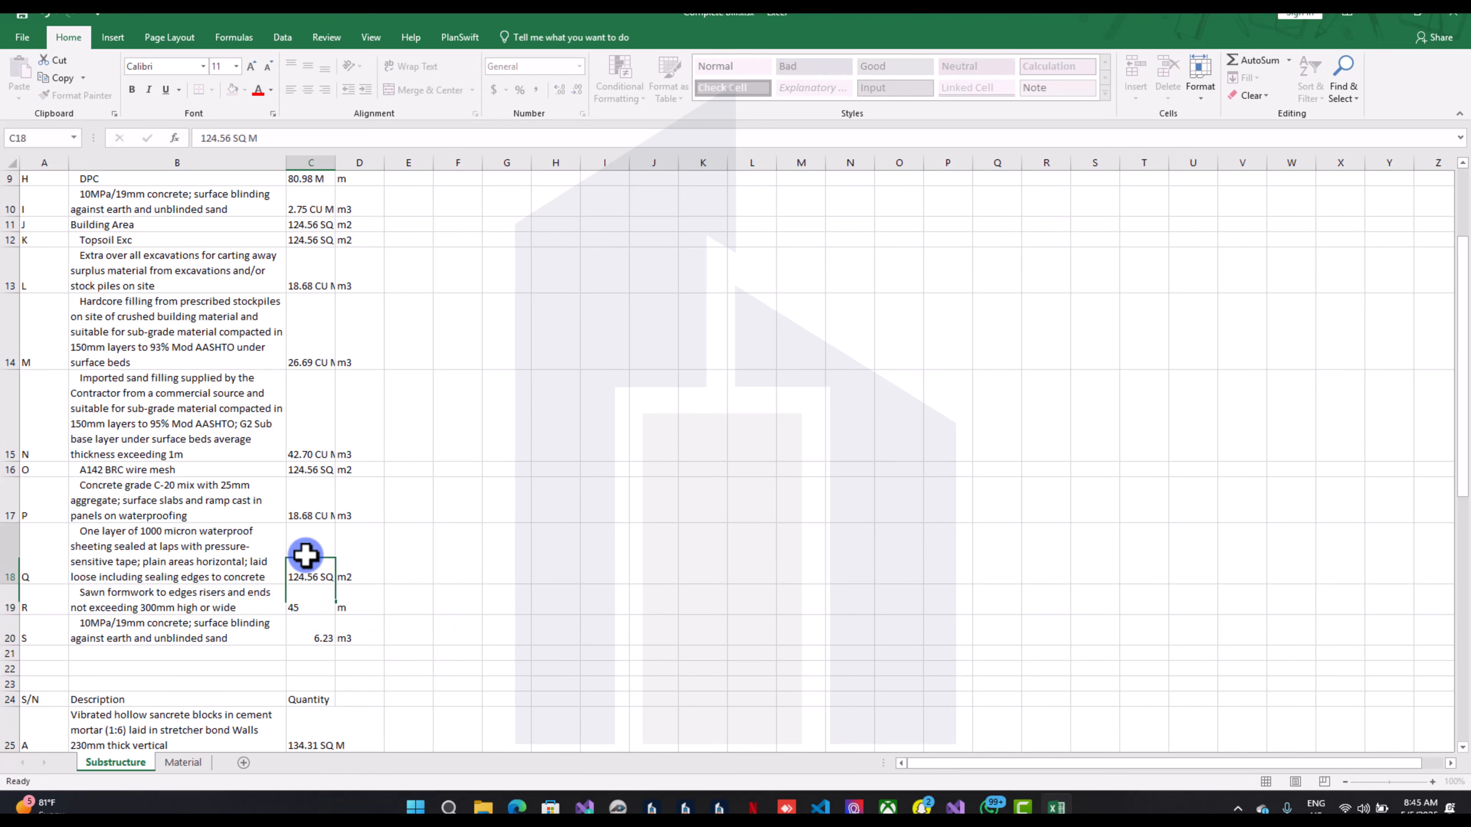
type("124.")
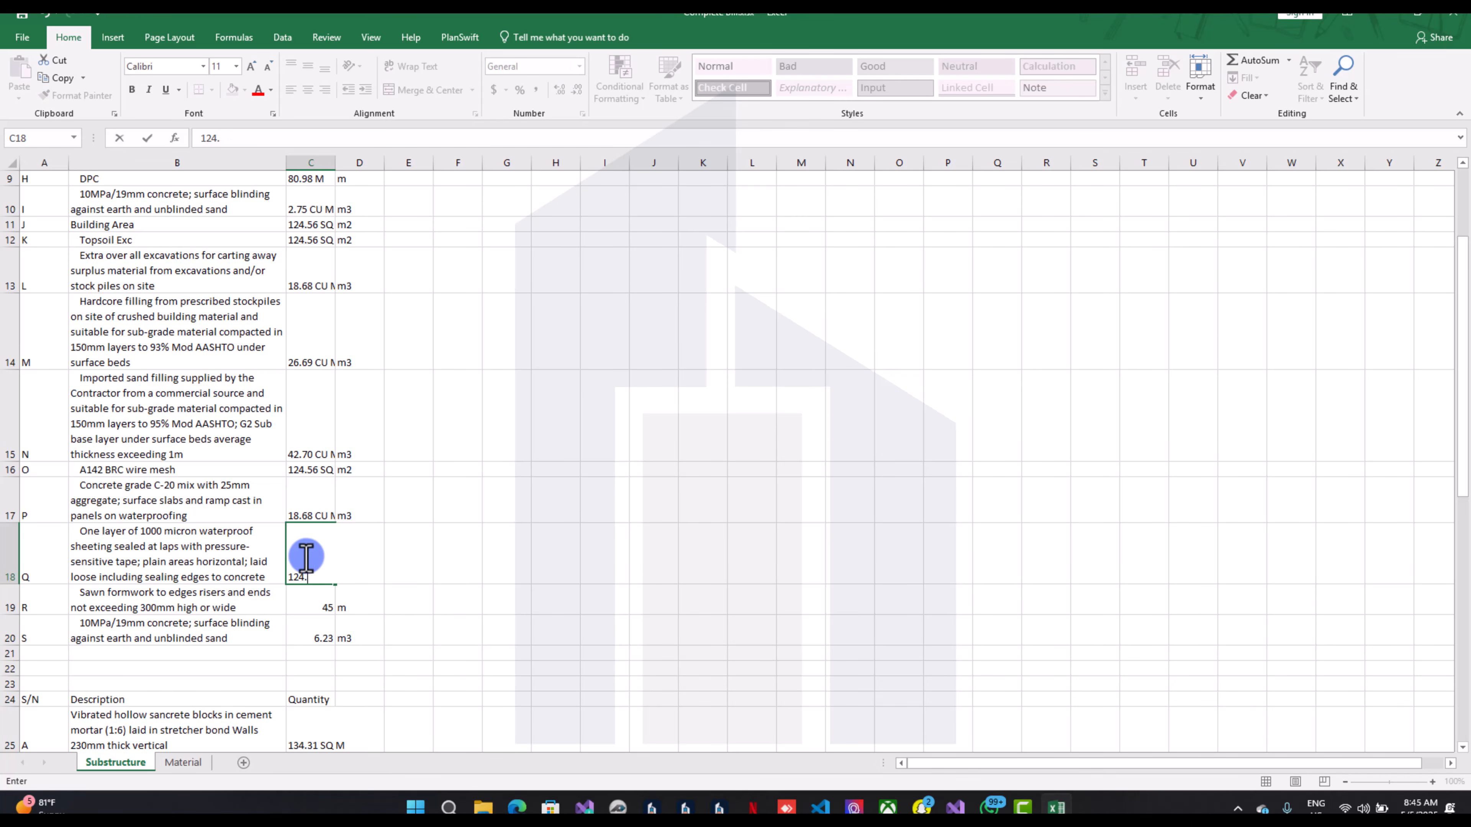
type("56")
Replace the quantities in C17 and C16 with the plain numbers 18.68 and 124.56
left_click(306, 508)
type("1")
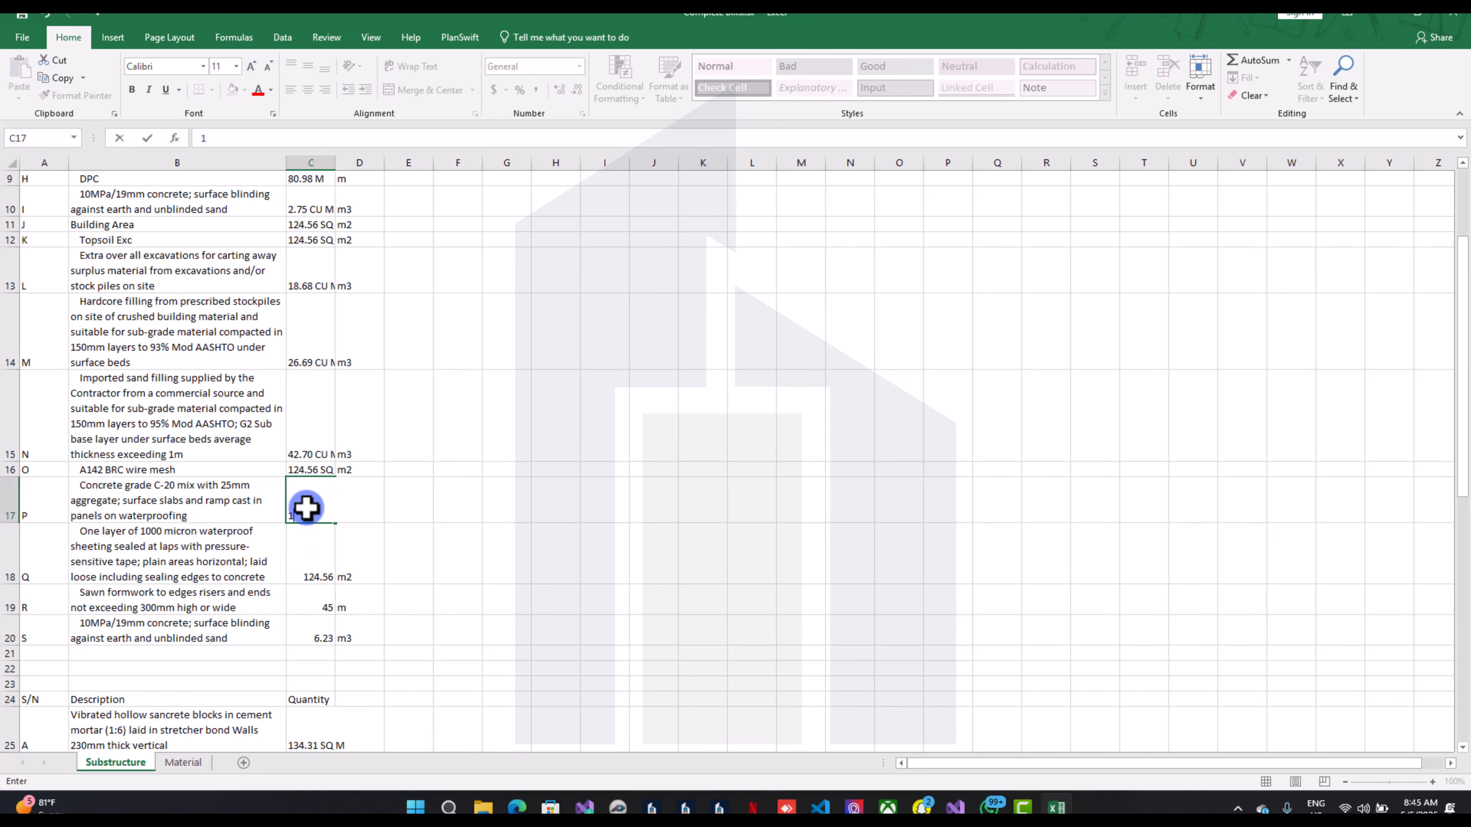
left_click(315, 469)
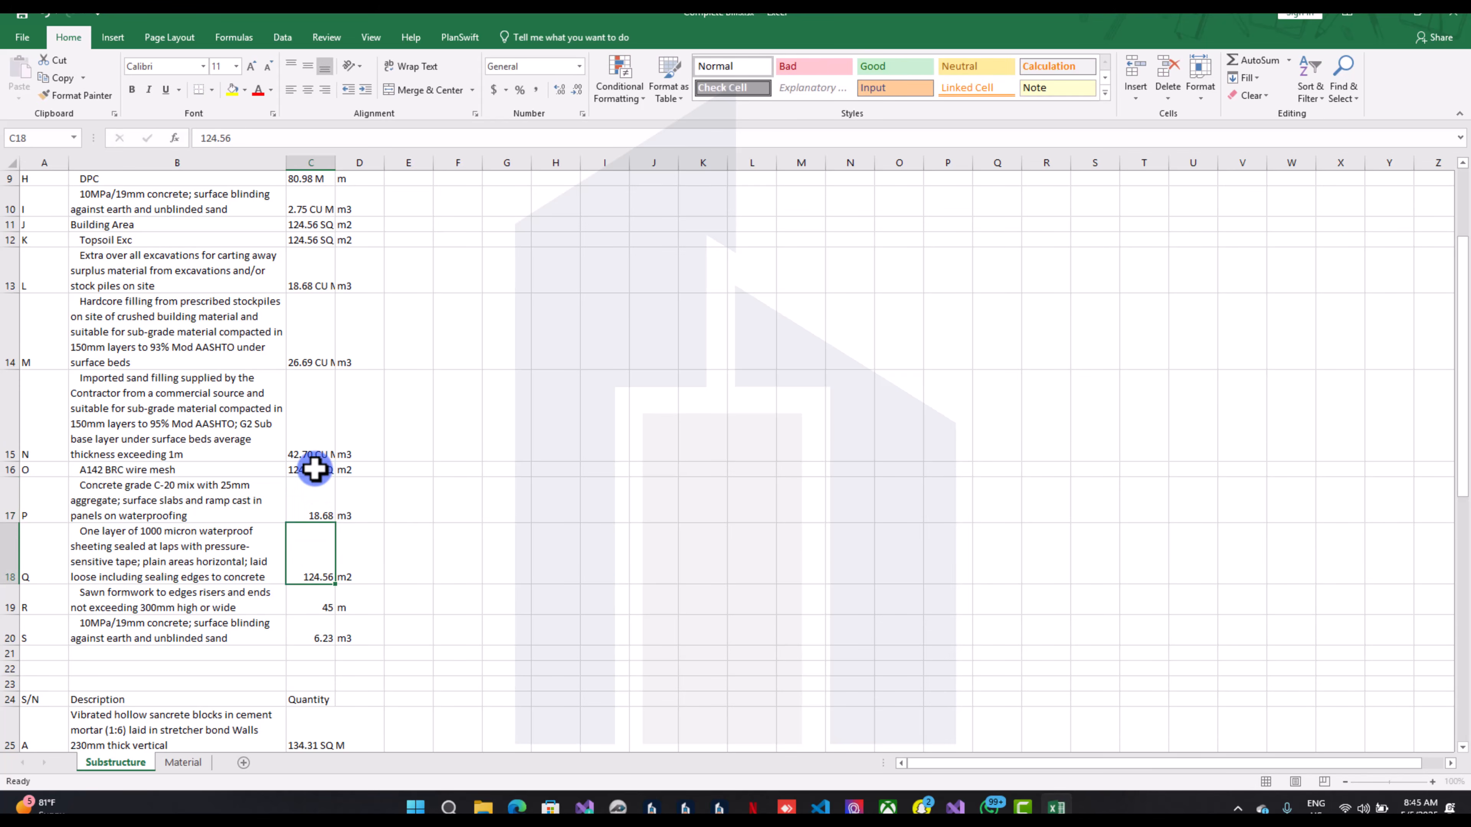
type("124.5")
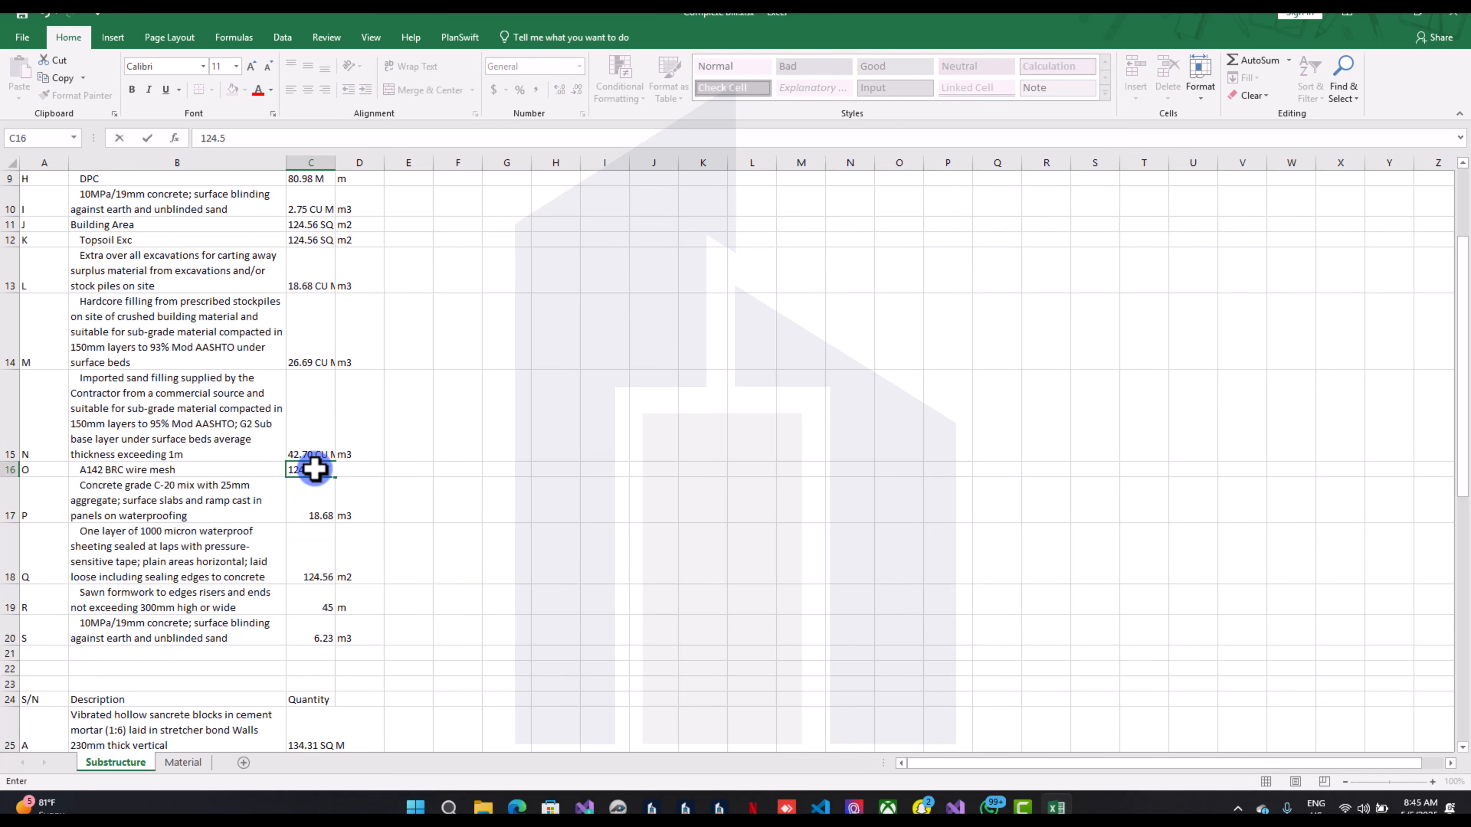
type("6")
key("Return")
Replace the quantities in C15 and C14 with the plain numbers 42.7 and 26.69
left_click(311, 429)
type("4")
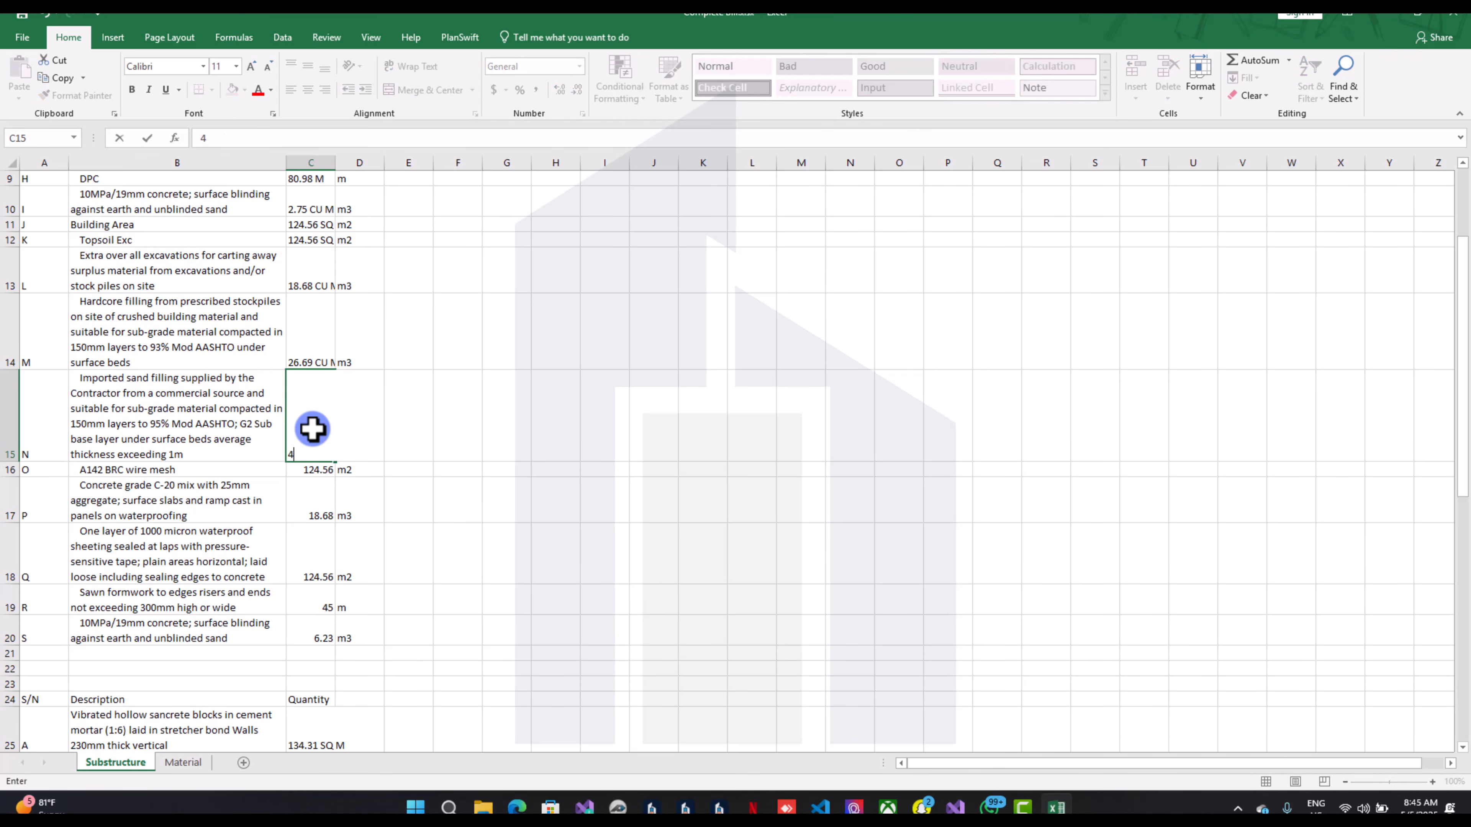
type("2.7")
key("Return")
left_click(301, 333)
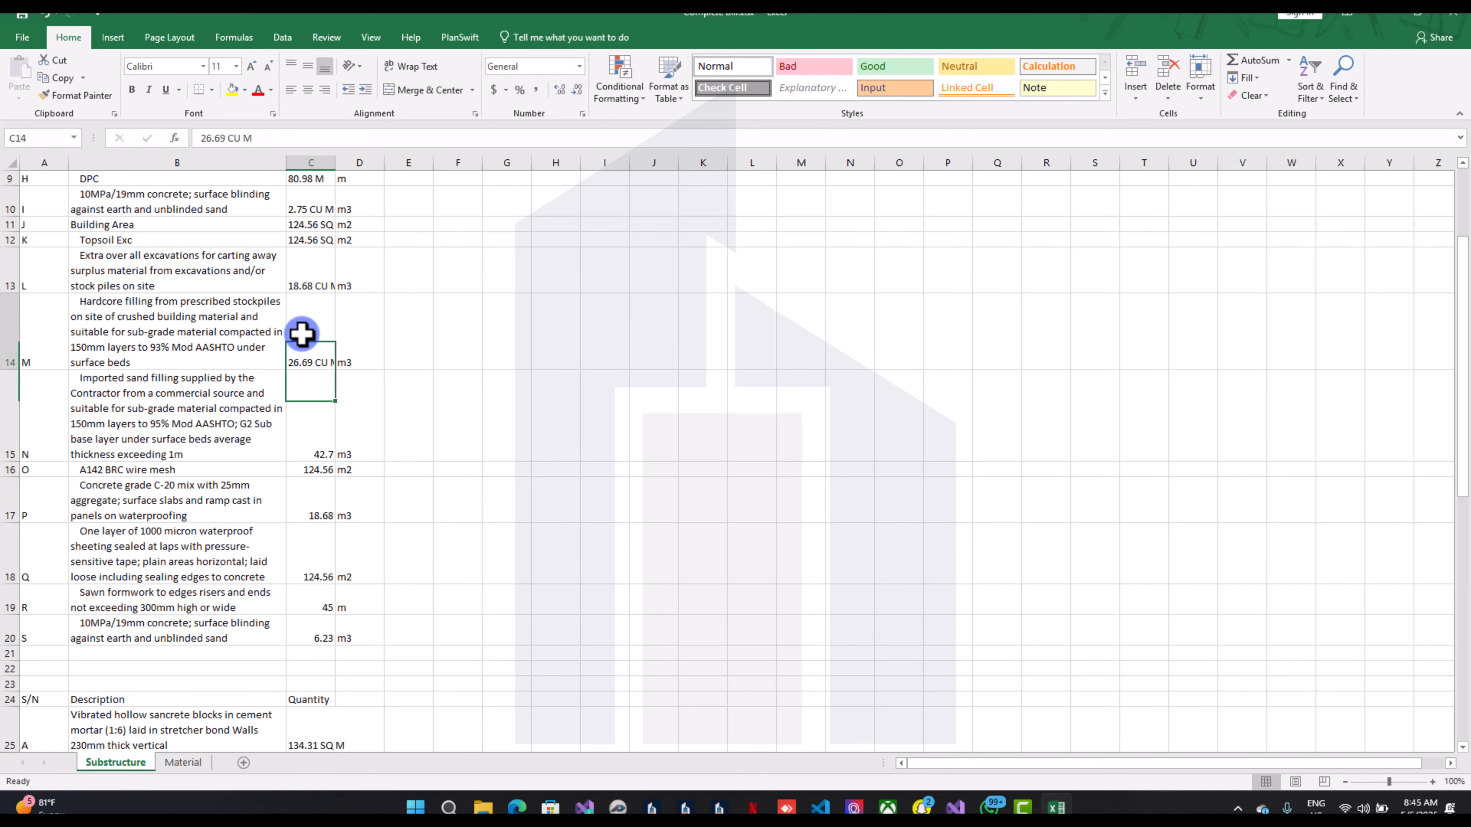
type("26.6")
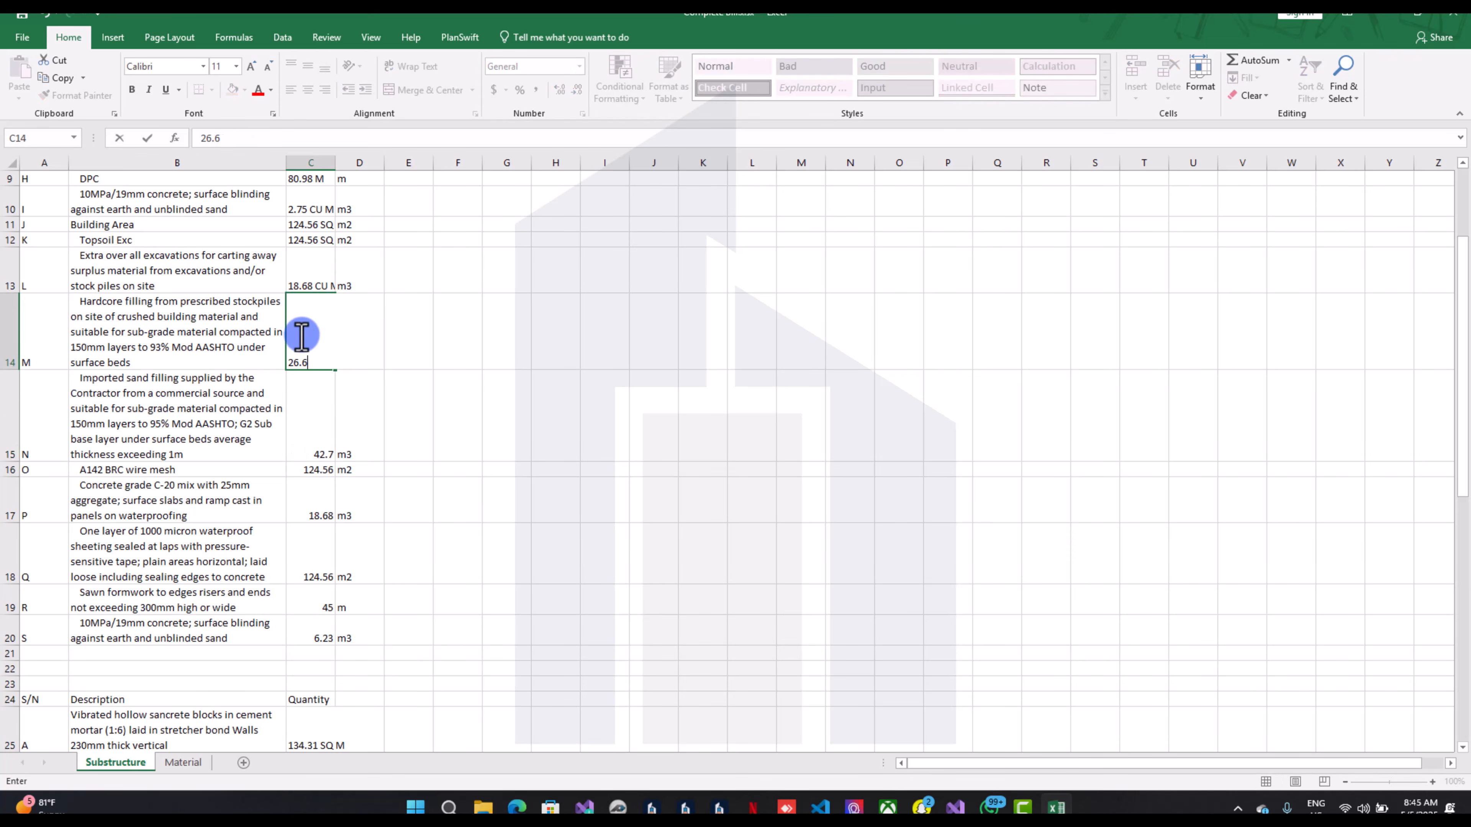
type("9")
key("Return")
Replace the quantities in C13 and C12 with the plain numbers 18.63 and 124.56
left_click(302, 279)
type("1")
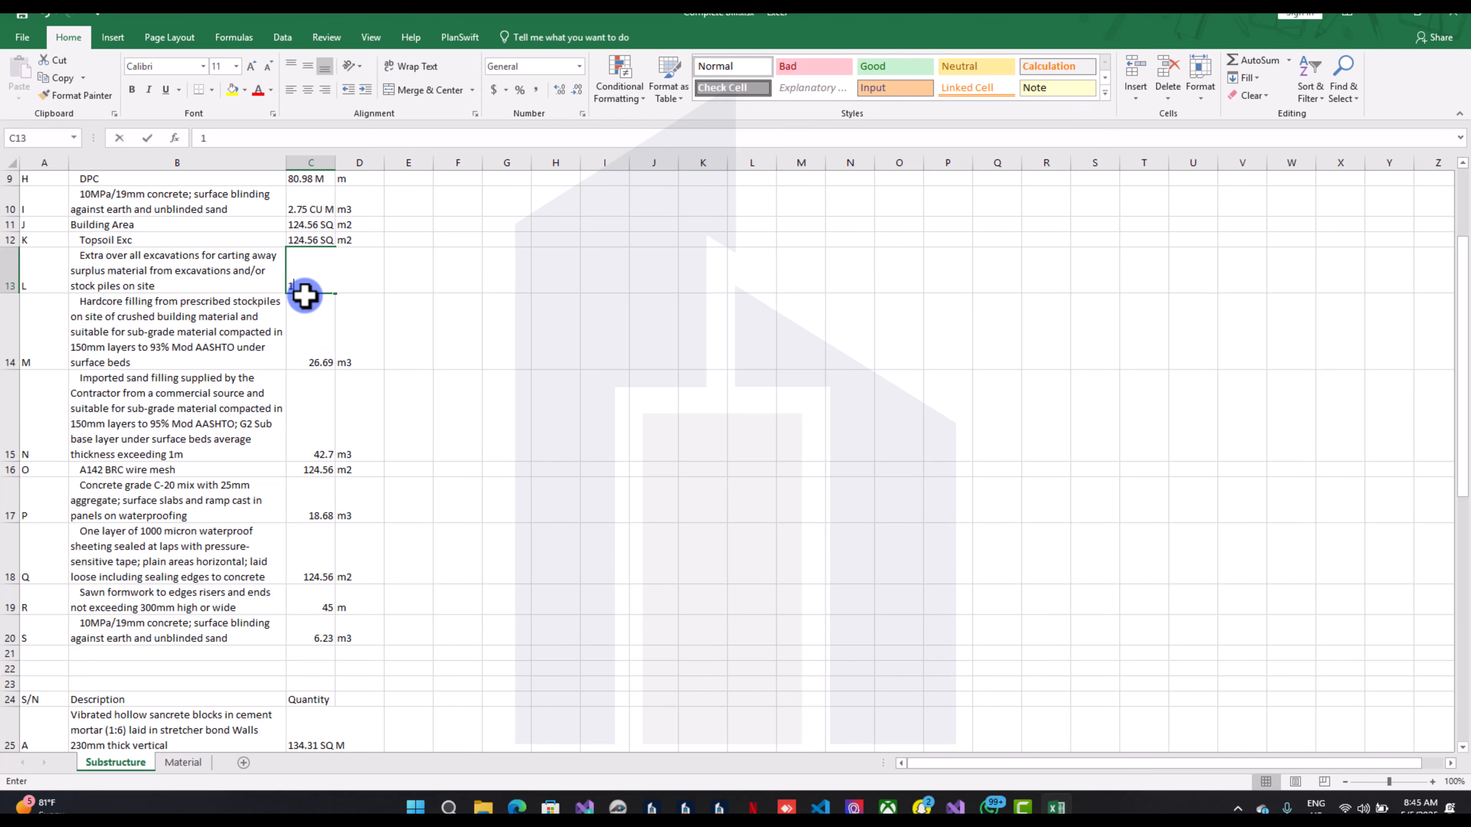
type("83")
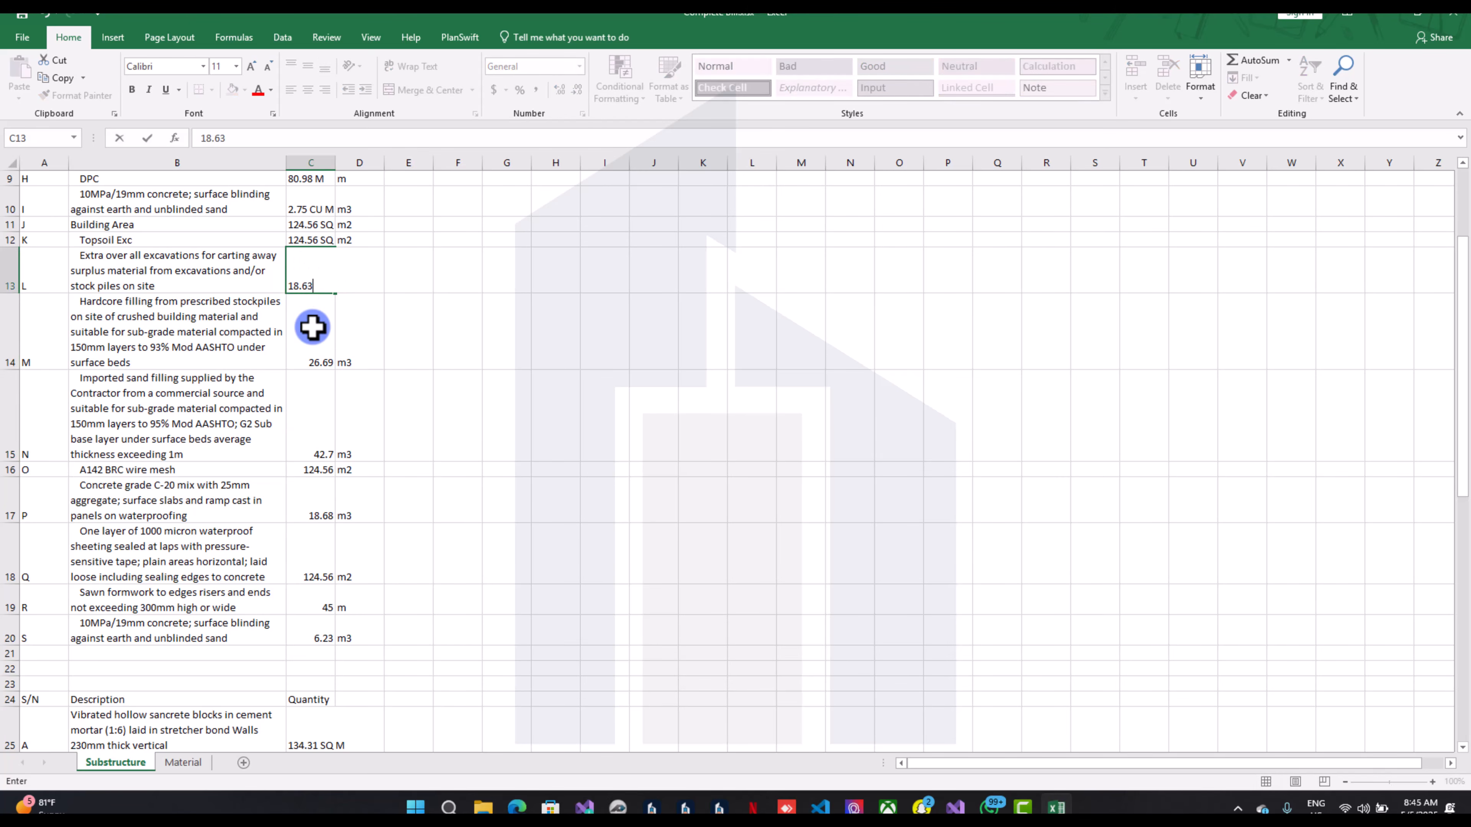
key("Return")
left_click(312, 239)
type("1")
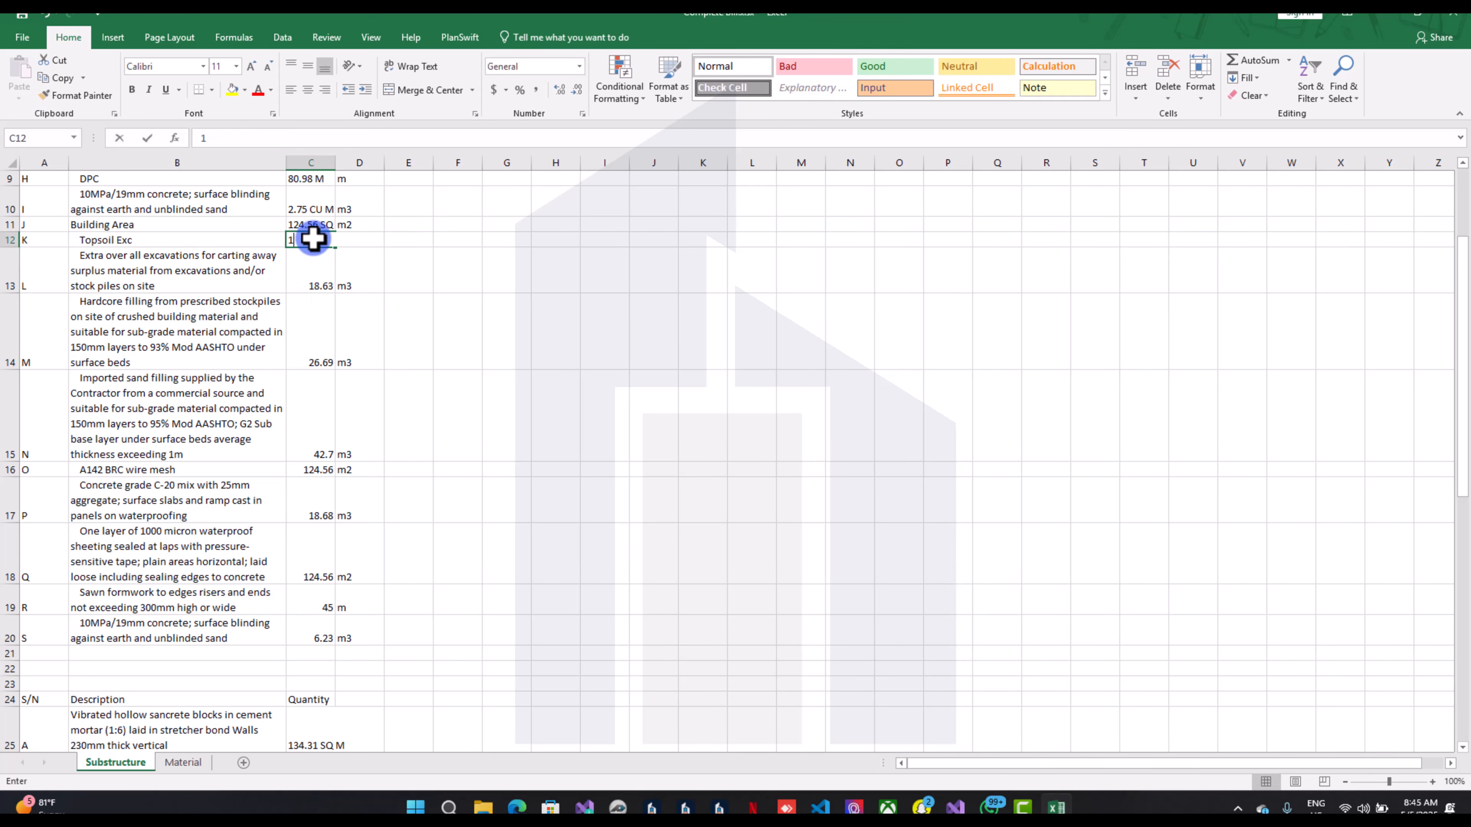
type("24")
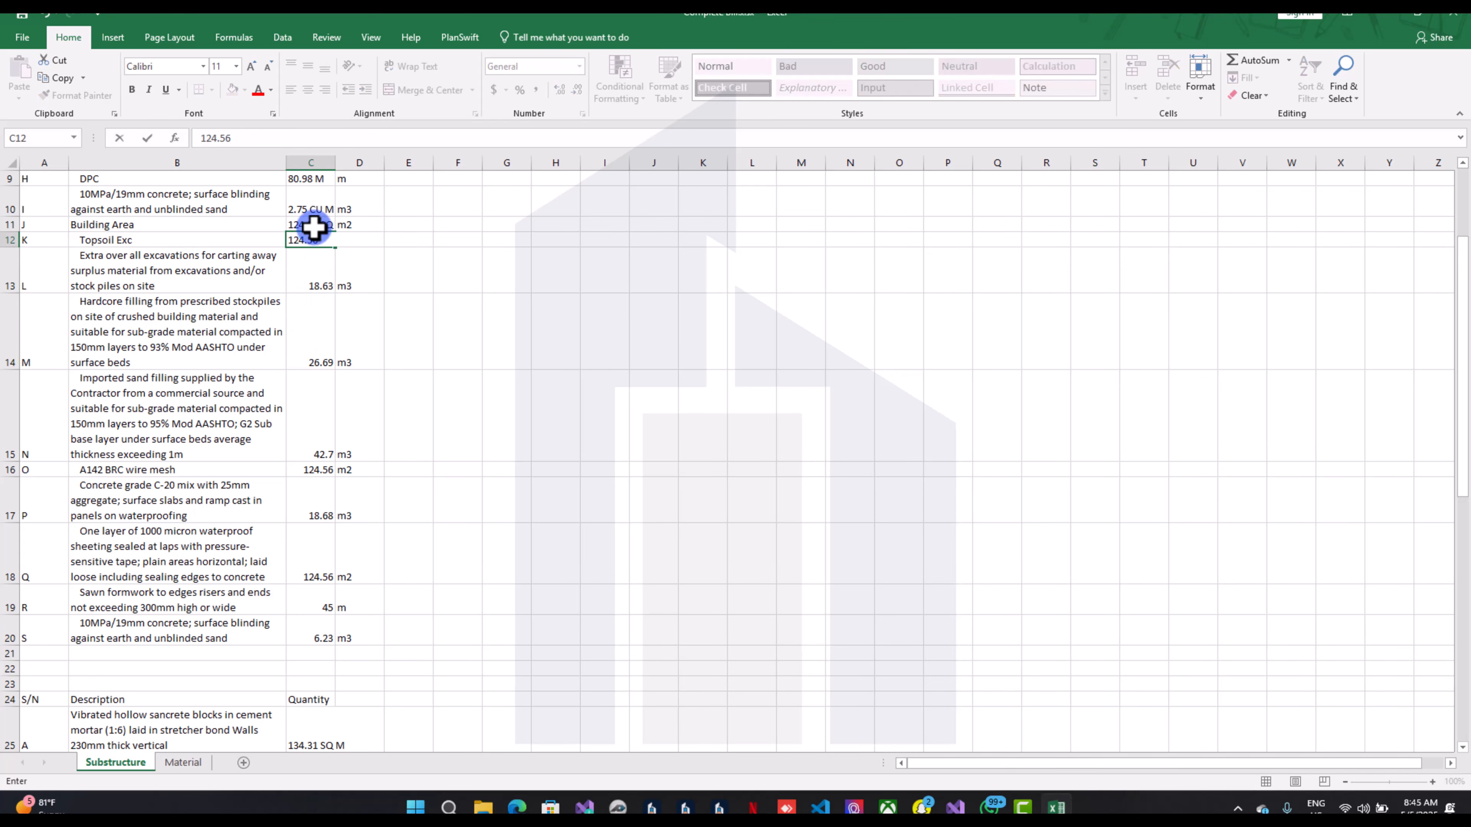
type(".56")
Replace the quantities in C11 and C10 with the plain numbers 124.56 and 2.75
left_click(313, 226)
type("124.5")
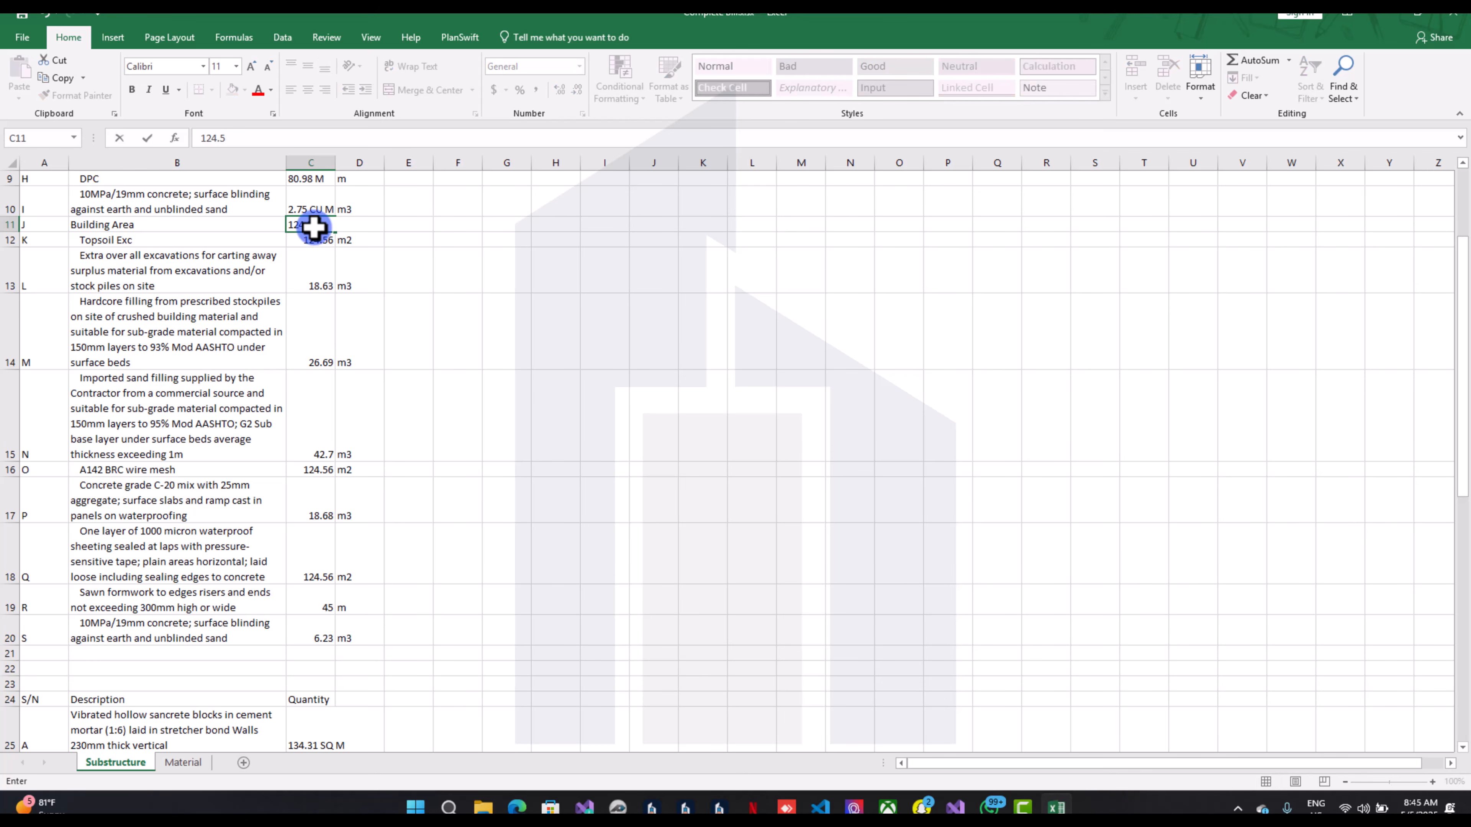
type("6")
left_click(313, 207)
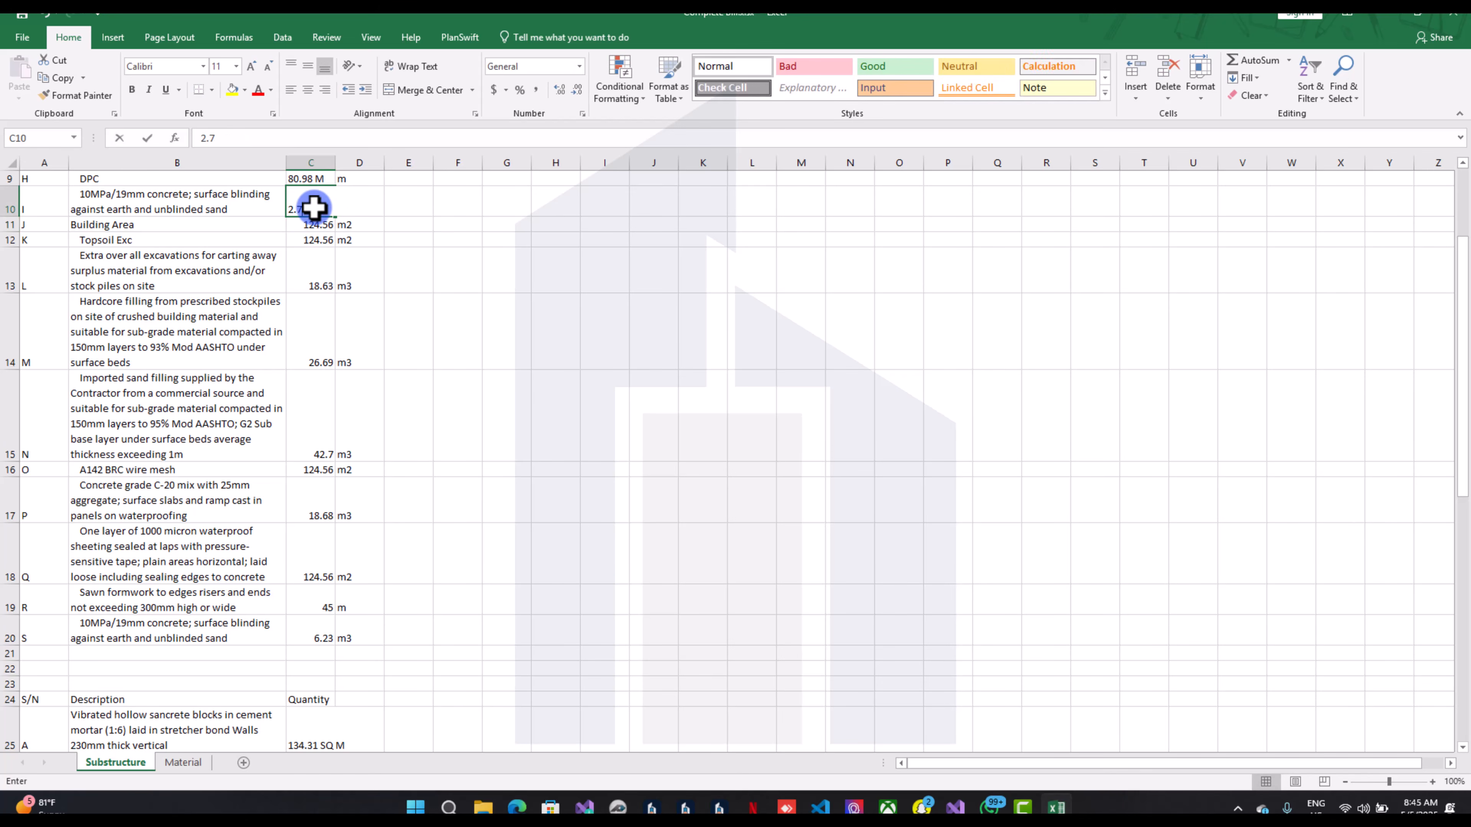
type("5")
left_click(317, 255)
Replace the quantities in C9 and C8 with the plain numbers 80.98 and 63.16
scroll(312, 266, "up", 3)
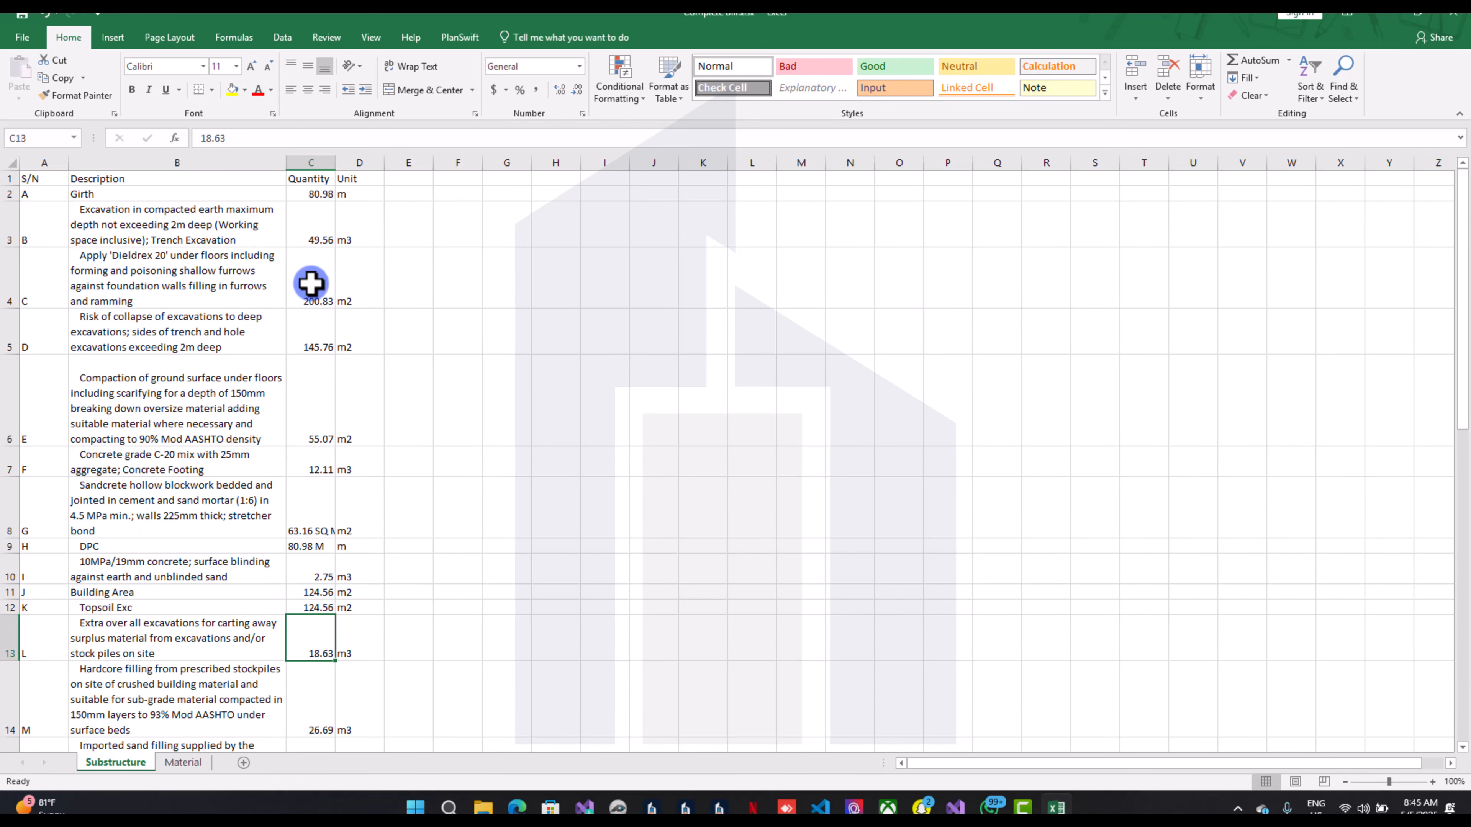
left_click(316, 547)
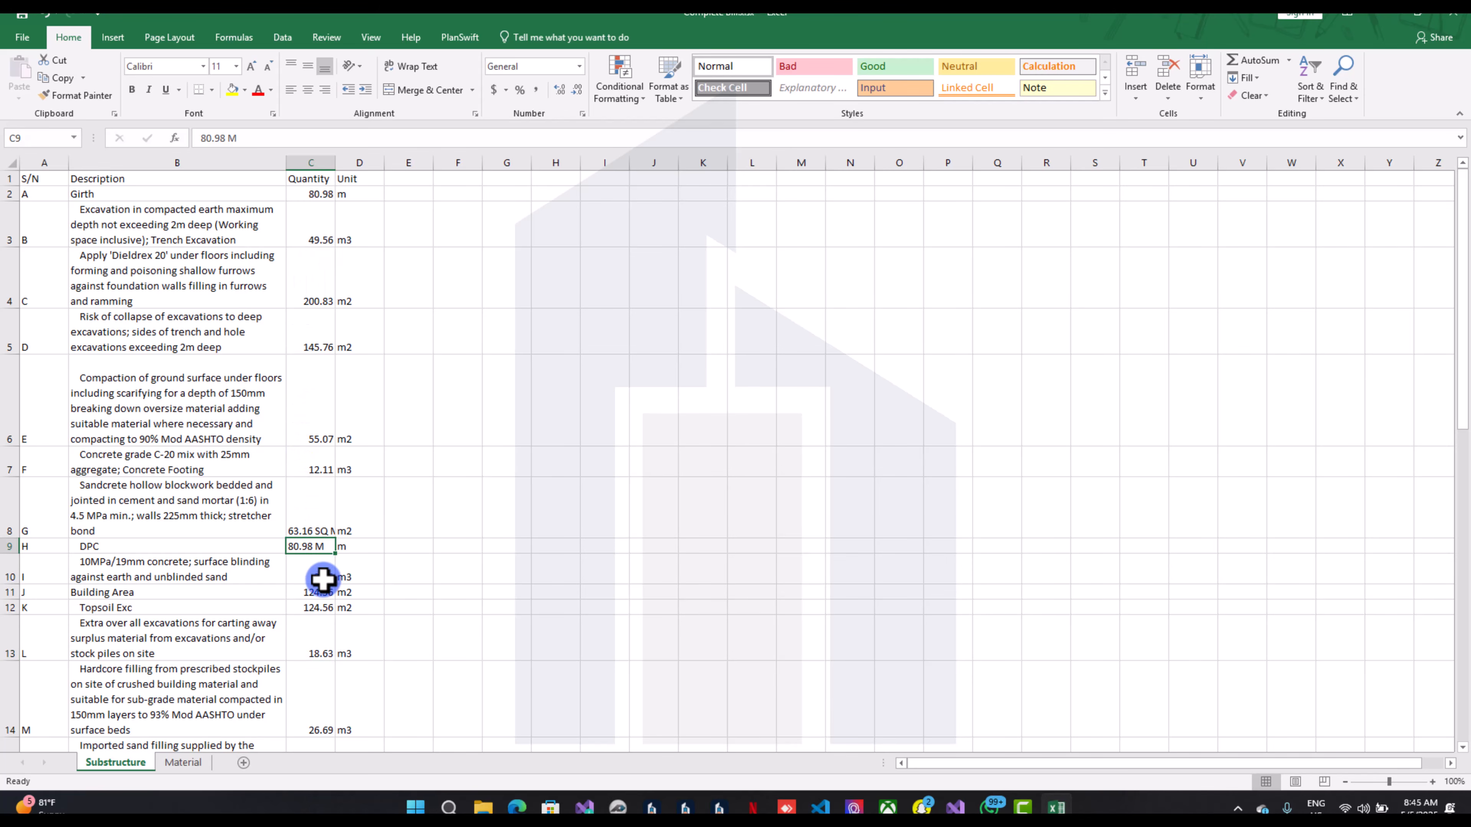
type("80.98")
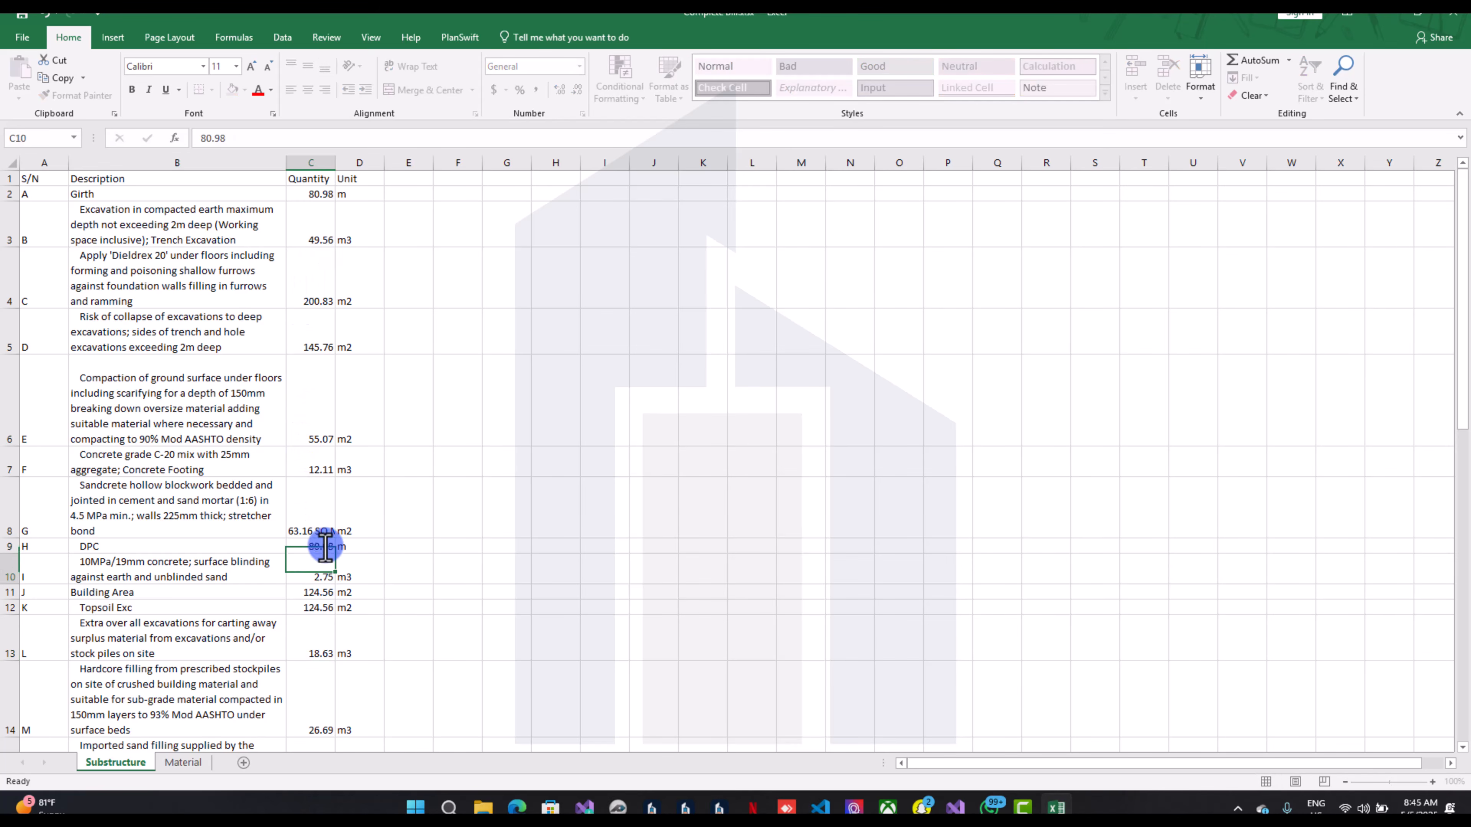
left_click(325, 502)
type("63.1")
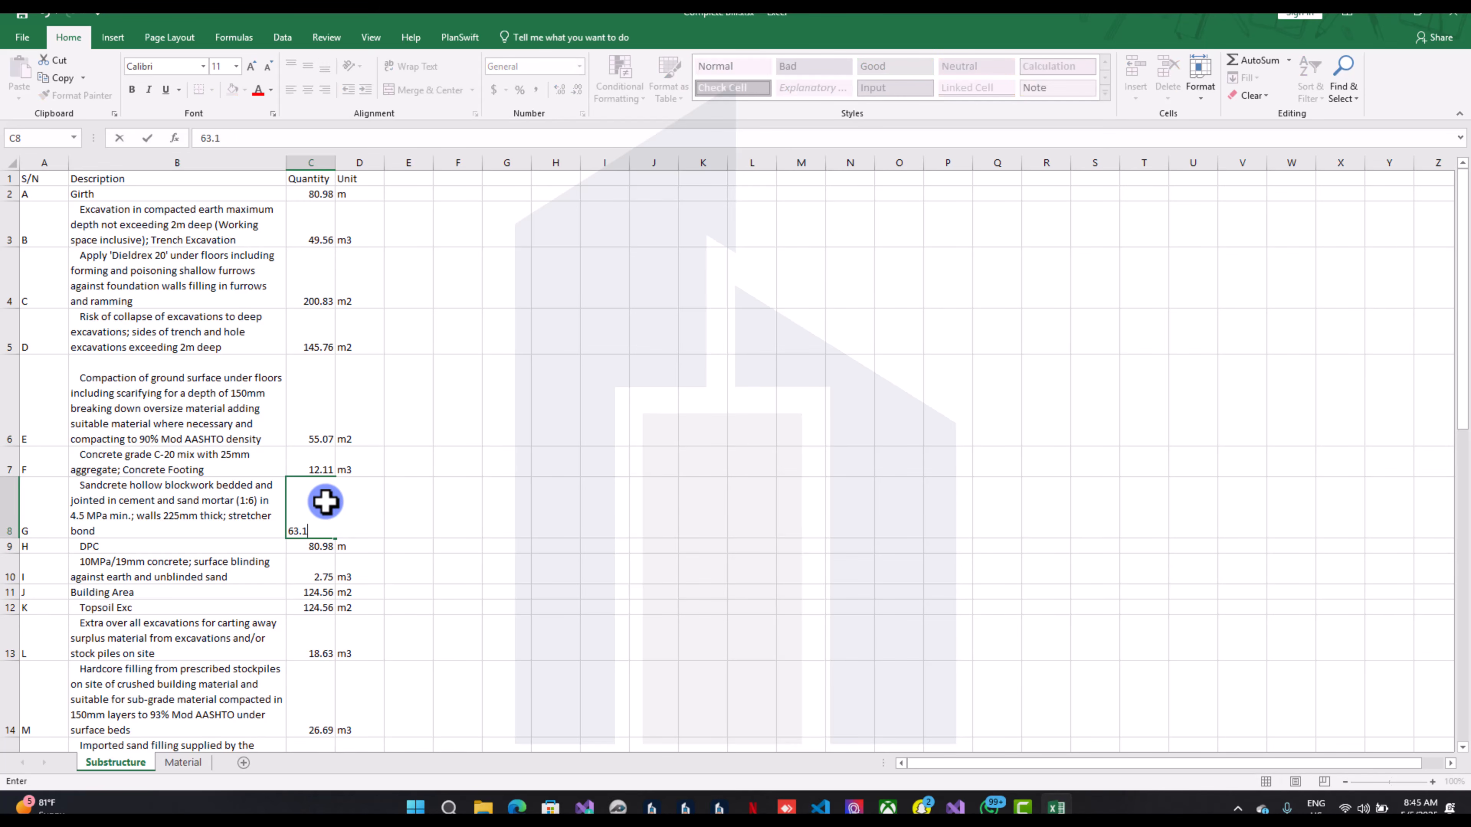
type("6")
left_click(319, 466)
Enter the closing line "Substructure carried to summary" in B22 beneath the substructure items
scroll(319, 473, "down", 1)
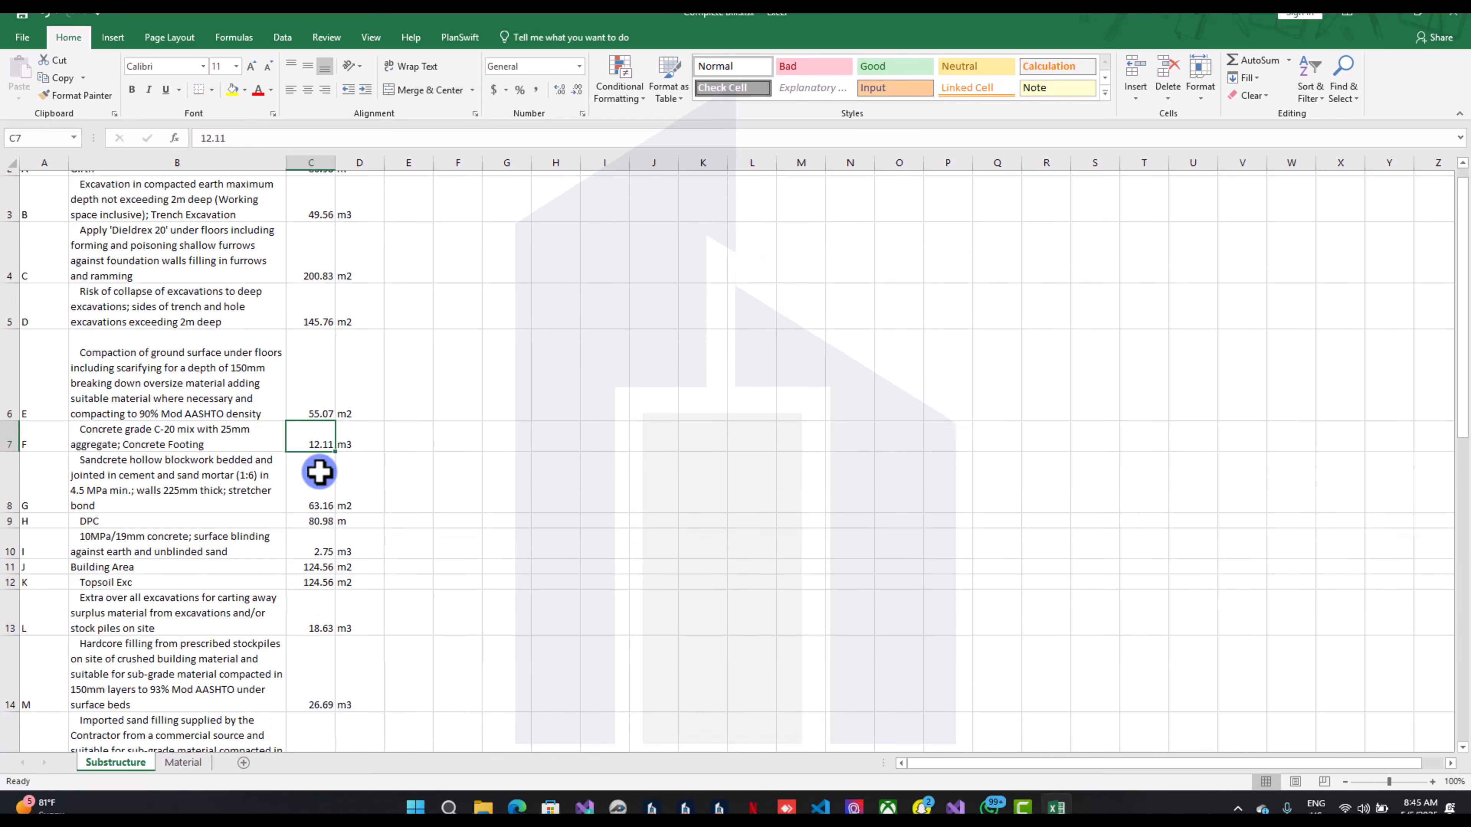
scroll(320, 472, "down", 6)
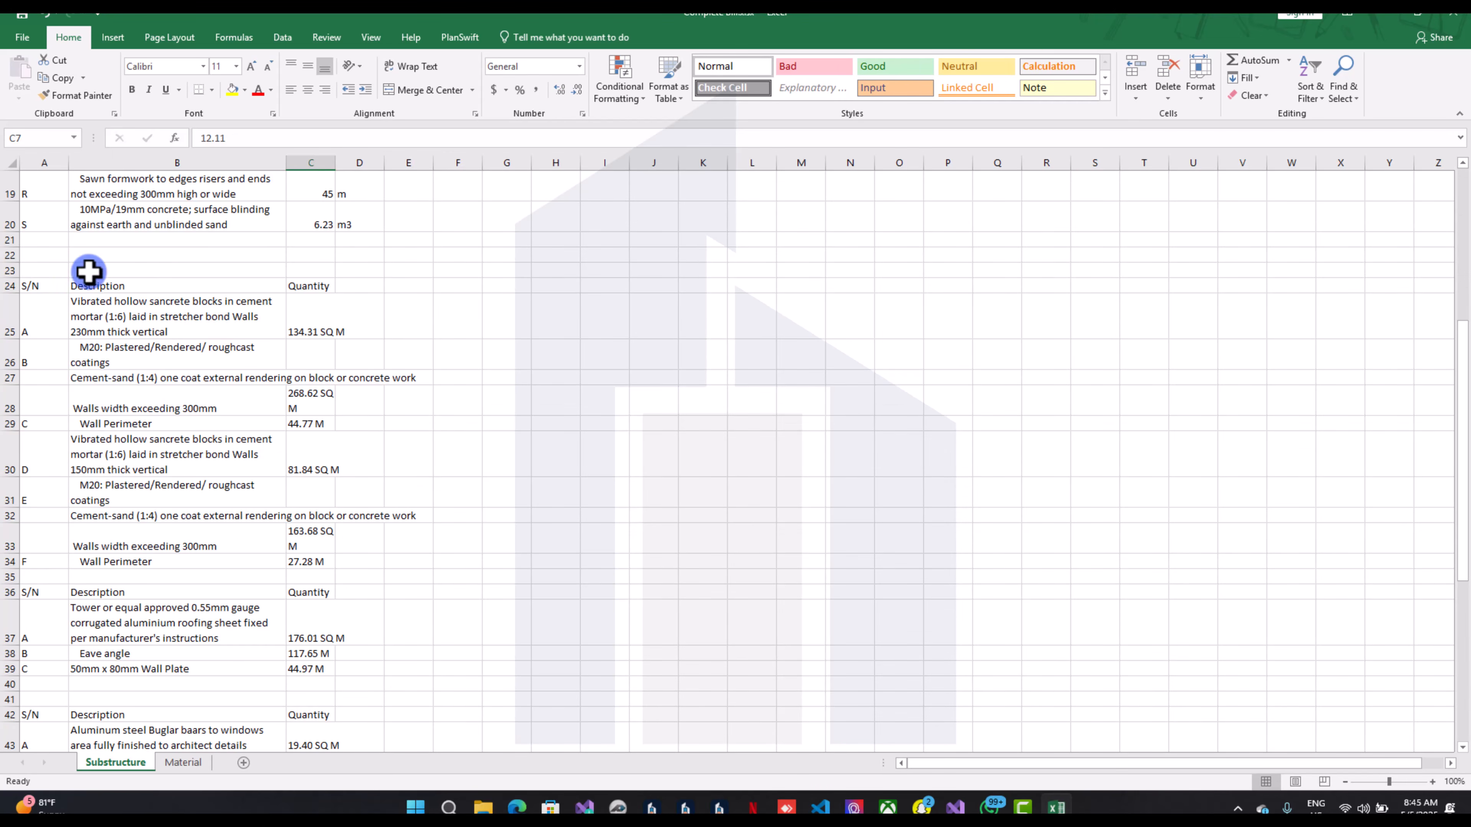
left_click(152, 255)
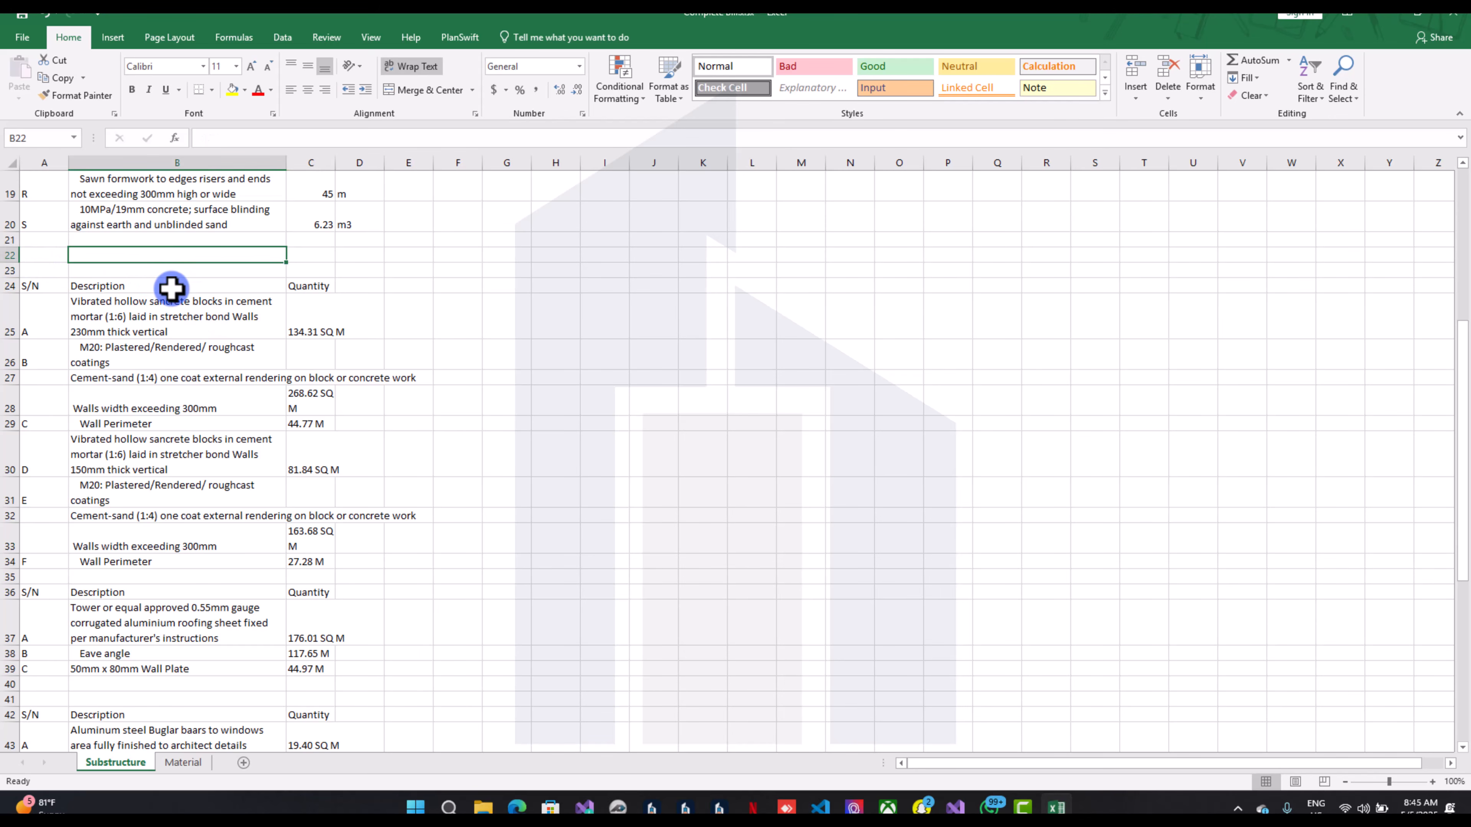
type("Substructure carried to summary")
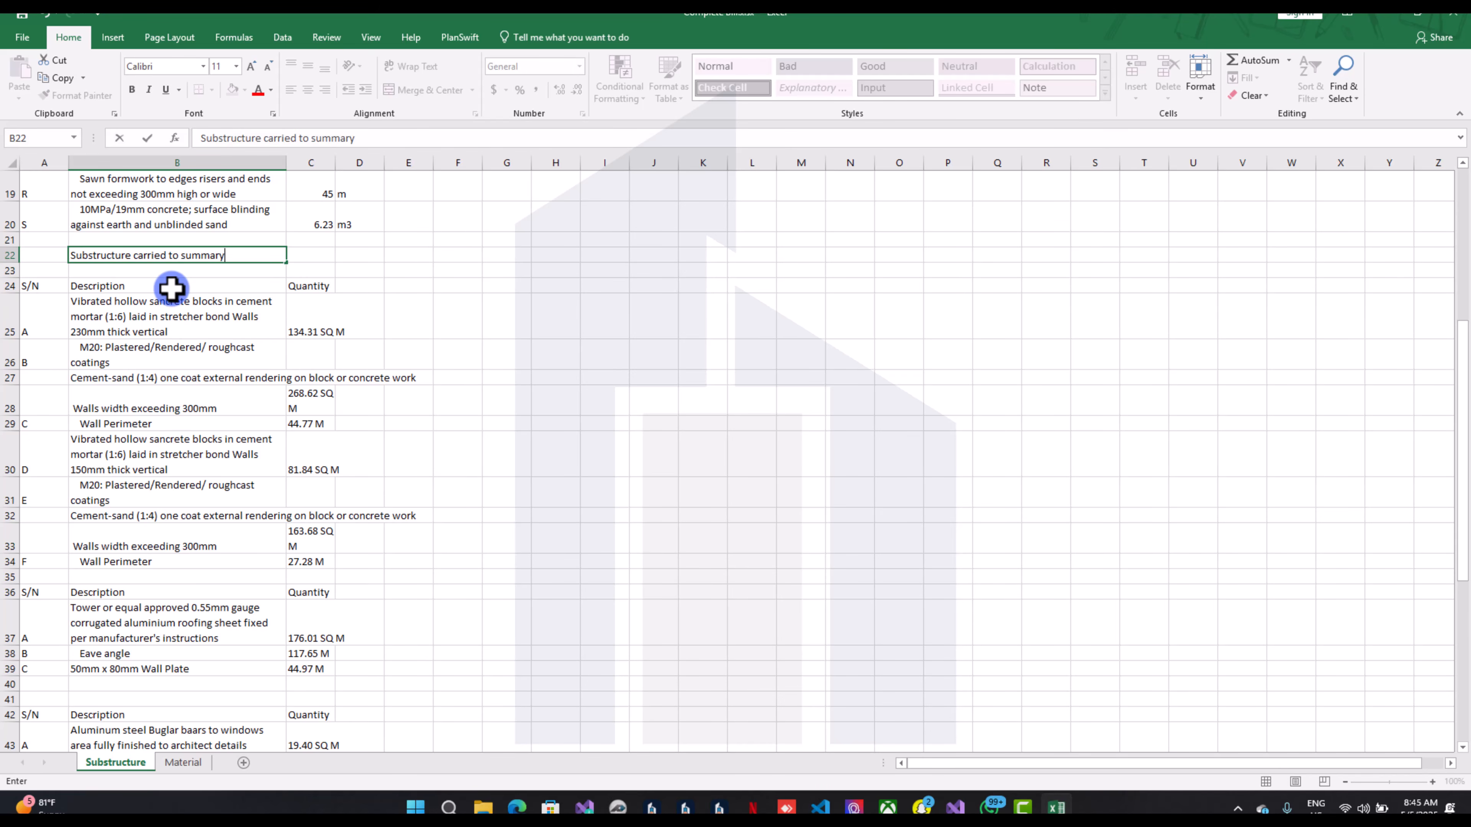
key("Return")
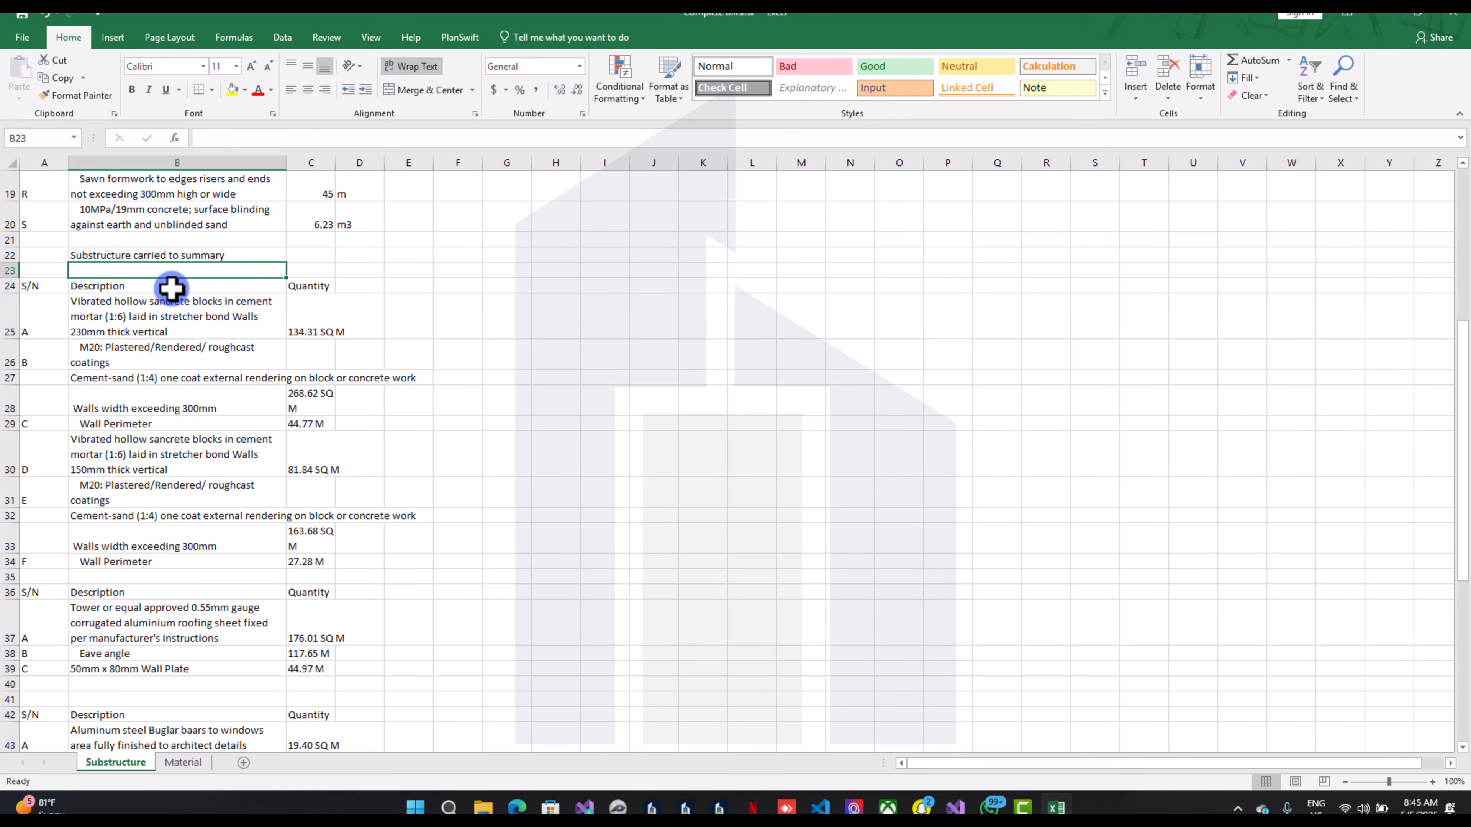
Insert another blank row between the "Substructure carried to summary" line and the following S/N header row
left_click(10, 270)
right_click(10, 270)
left_click(41, 376)
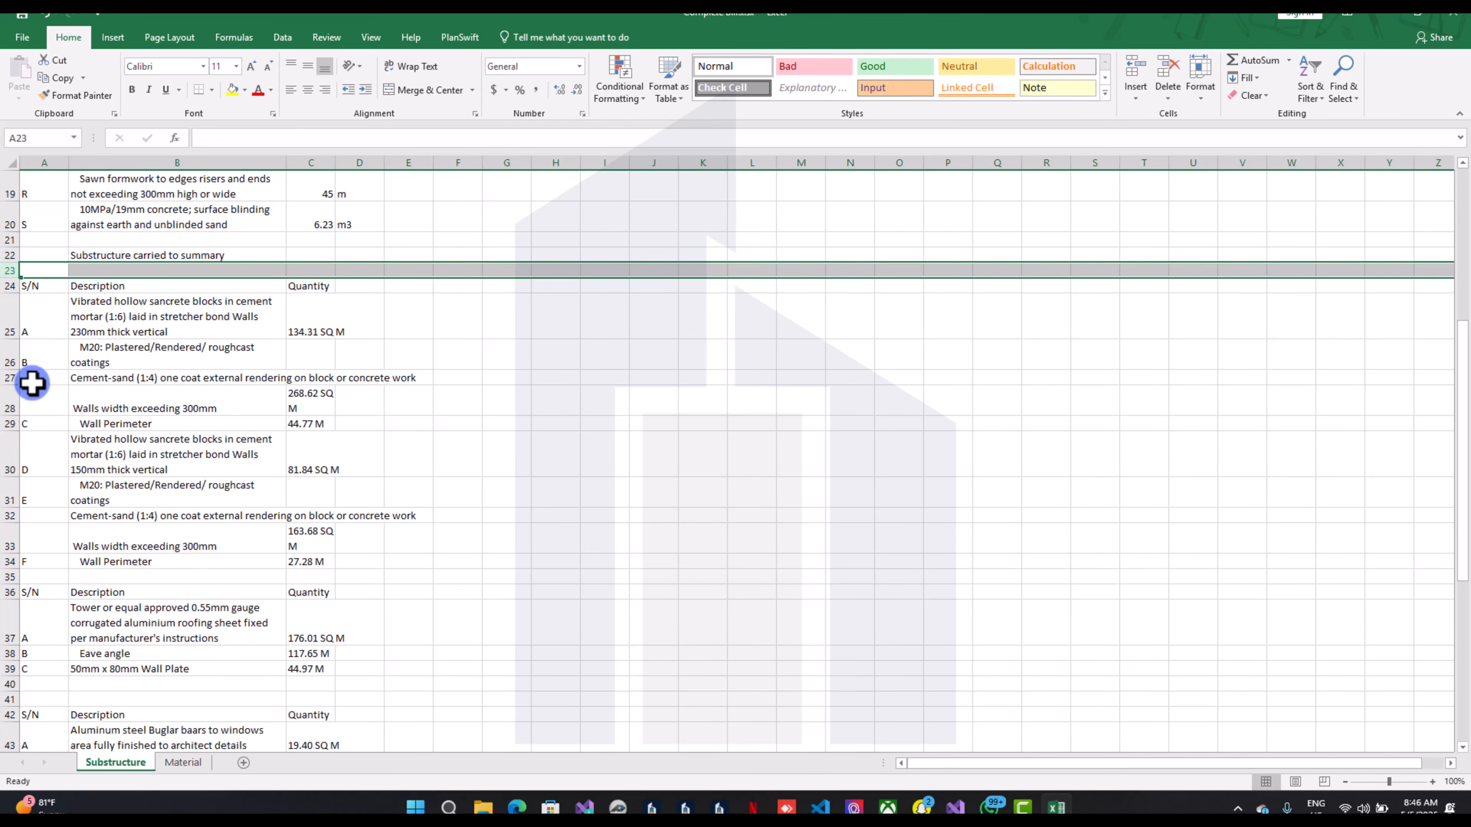
left_click(213, 319)
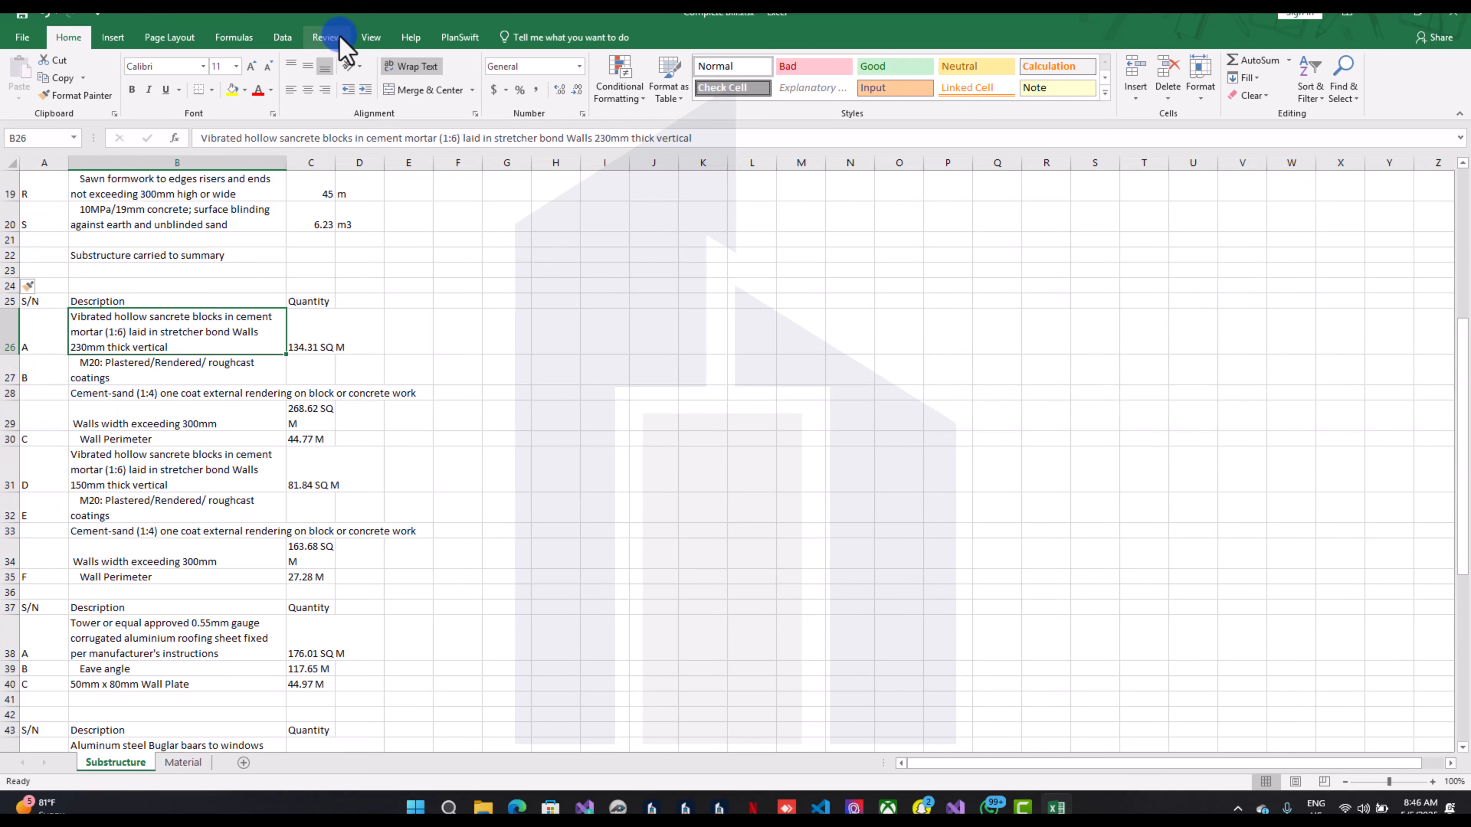
Set the Substructure sheet's paper size to A4
left_click(198, 36)
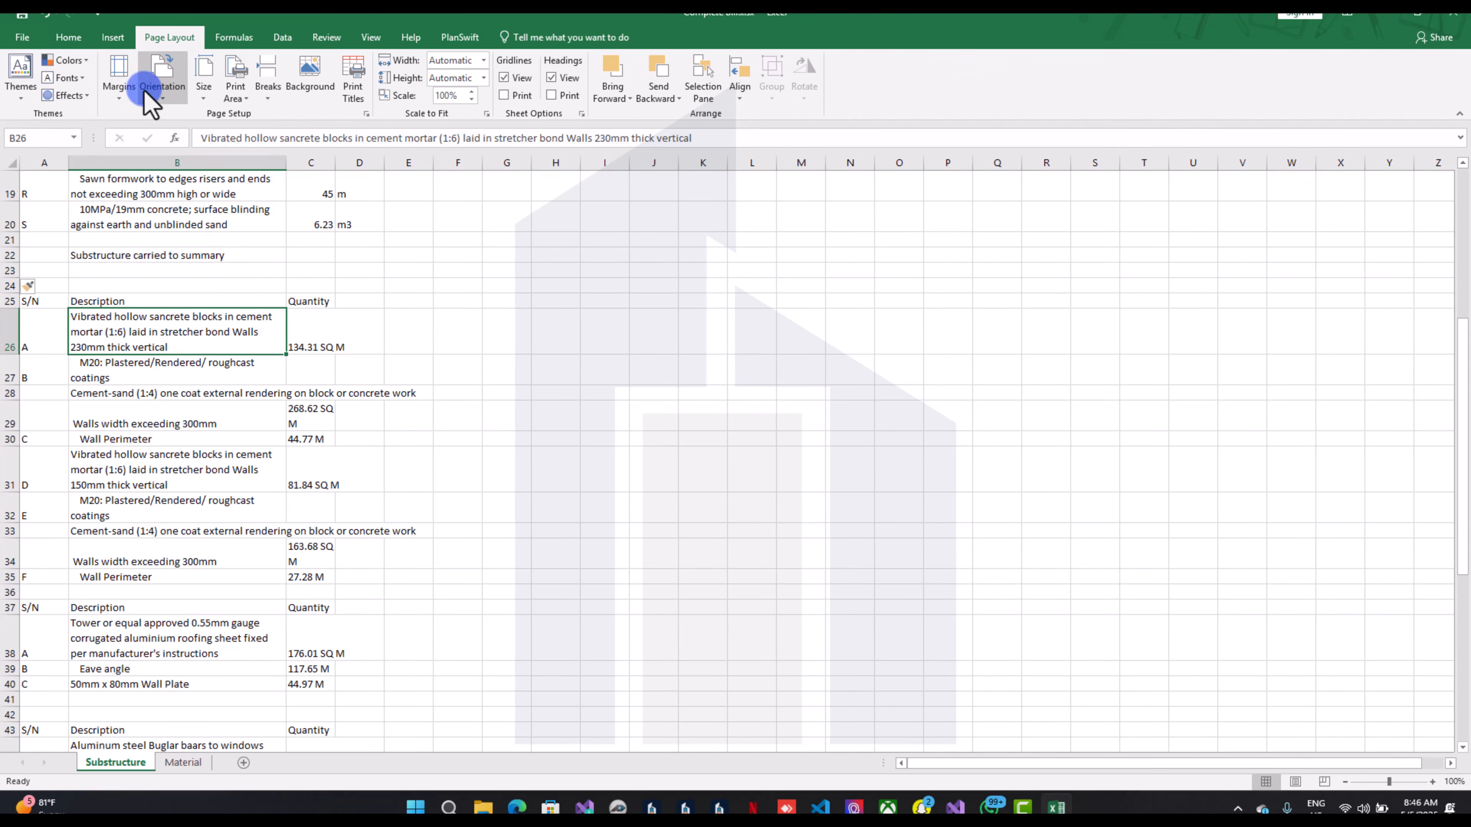
left_click(119, 92)
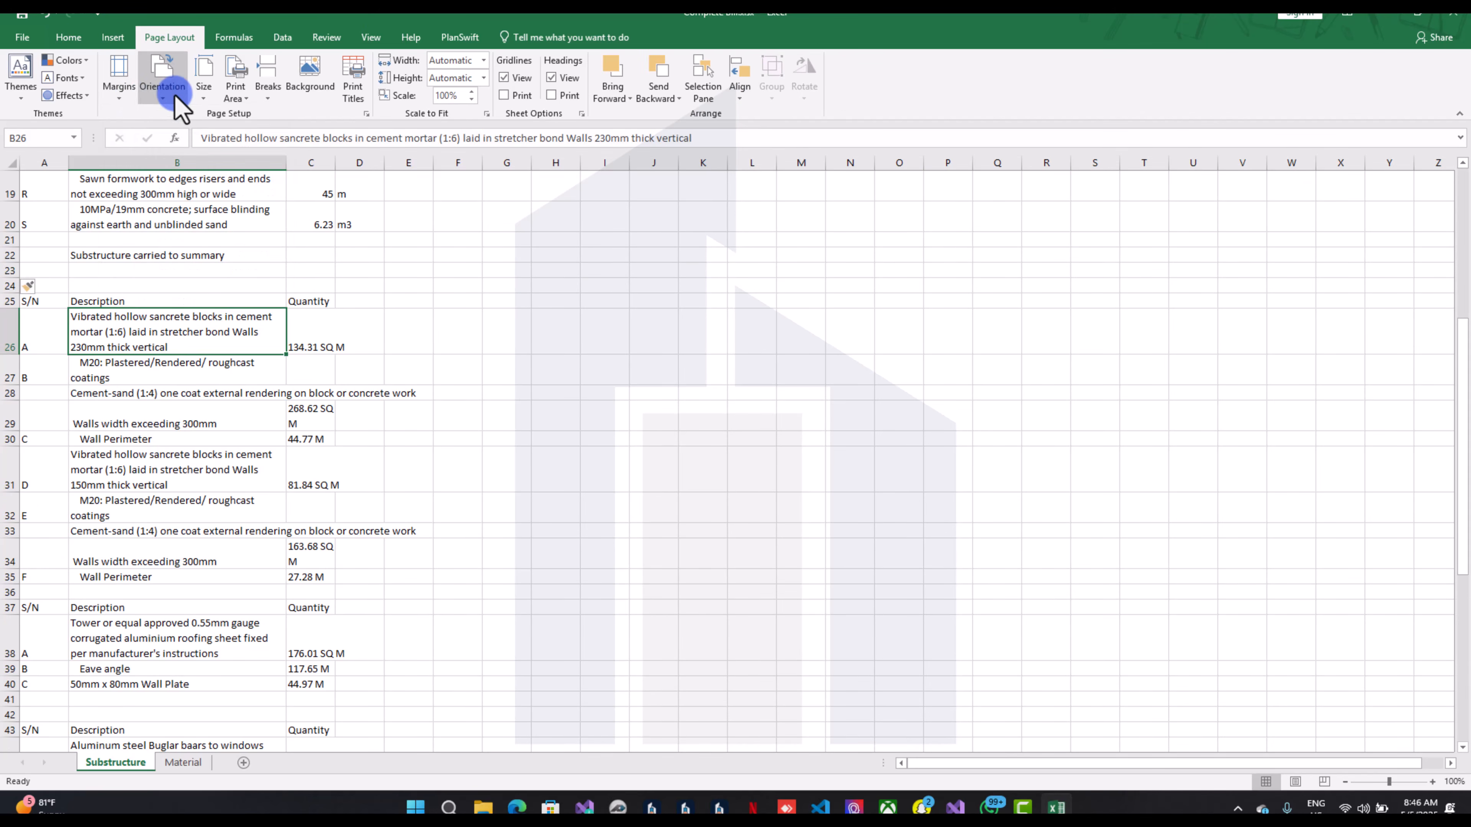
left_click(204, 86)
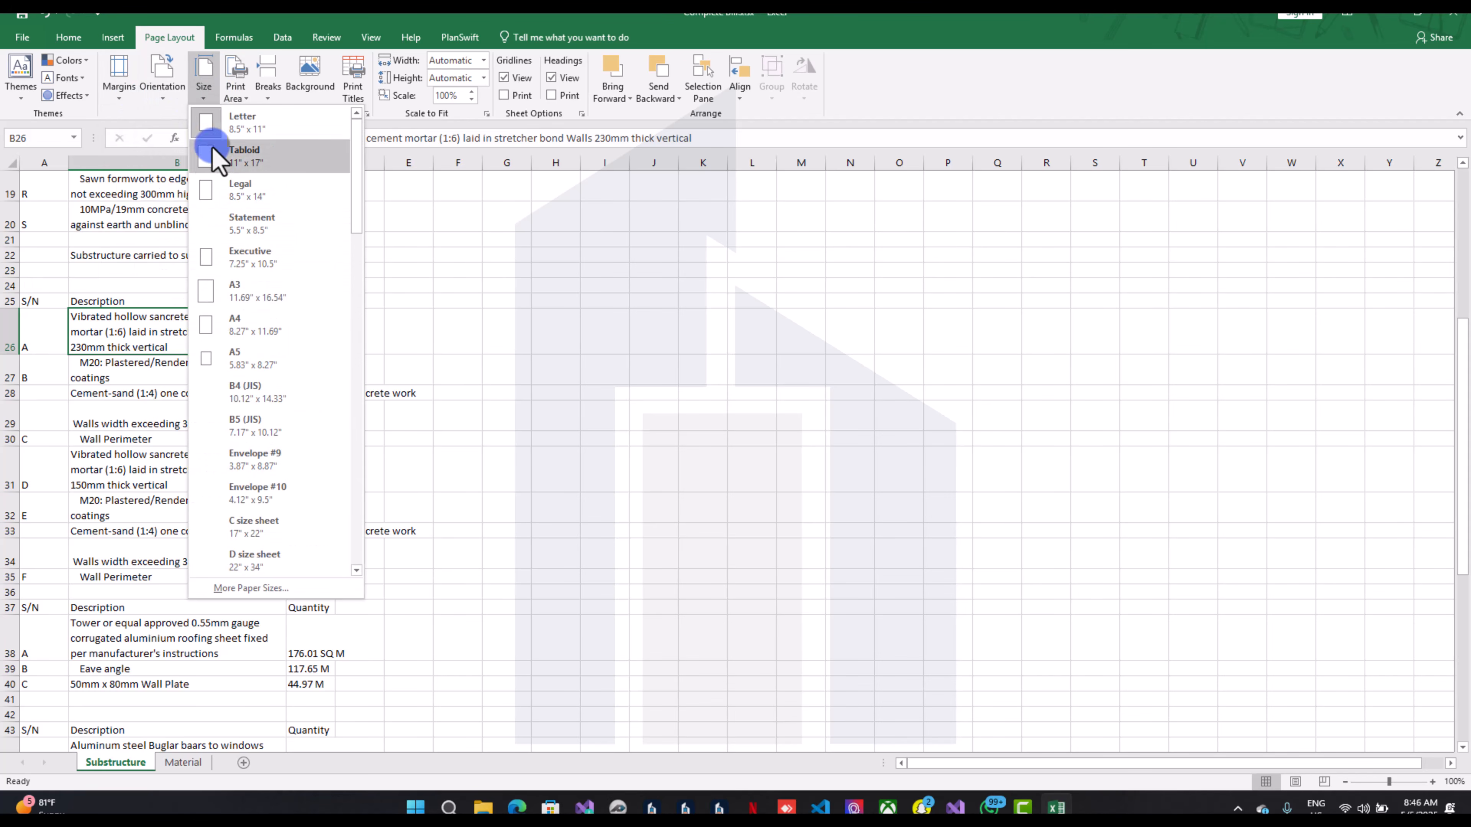
left_click(235, 314)
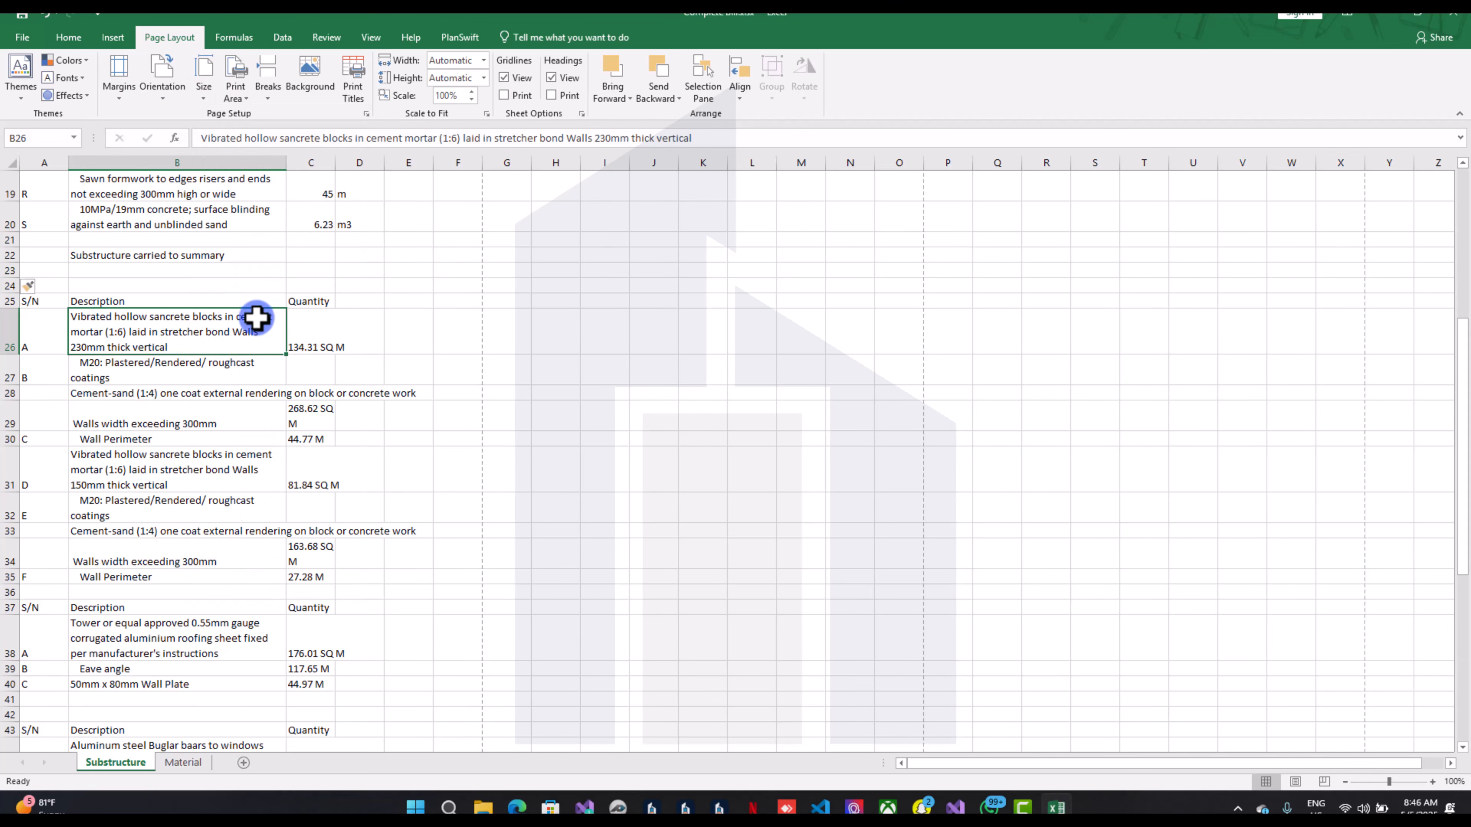
Show the sheet in page layout view and add the headings Rate in E1 and Amount in F1
left_click(1324, 782)
scroll(553, 457, "up", 6)
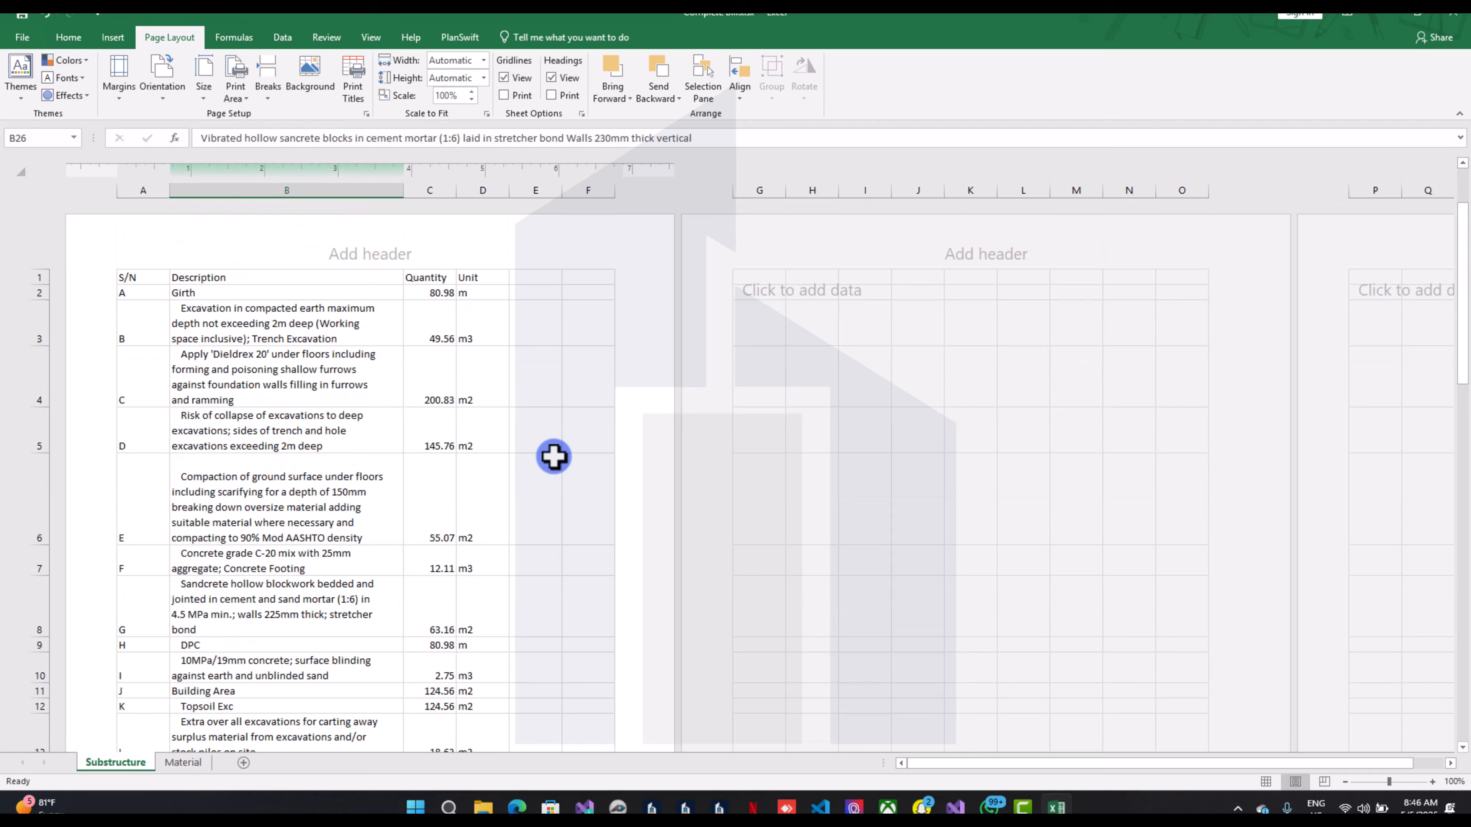
left_click(544, 278)
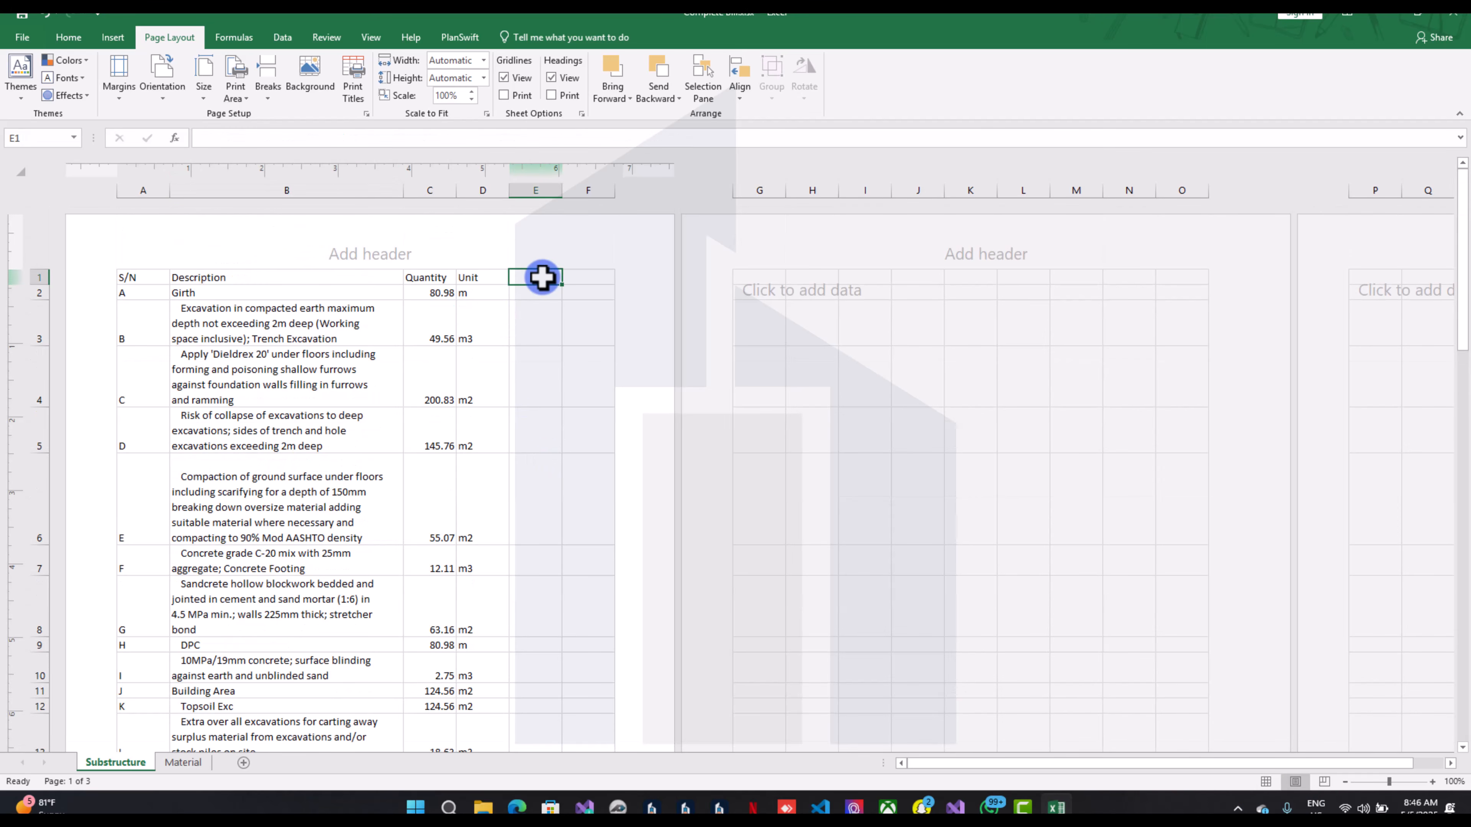
type("Rate")
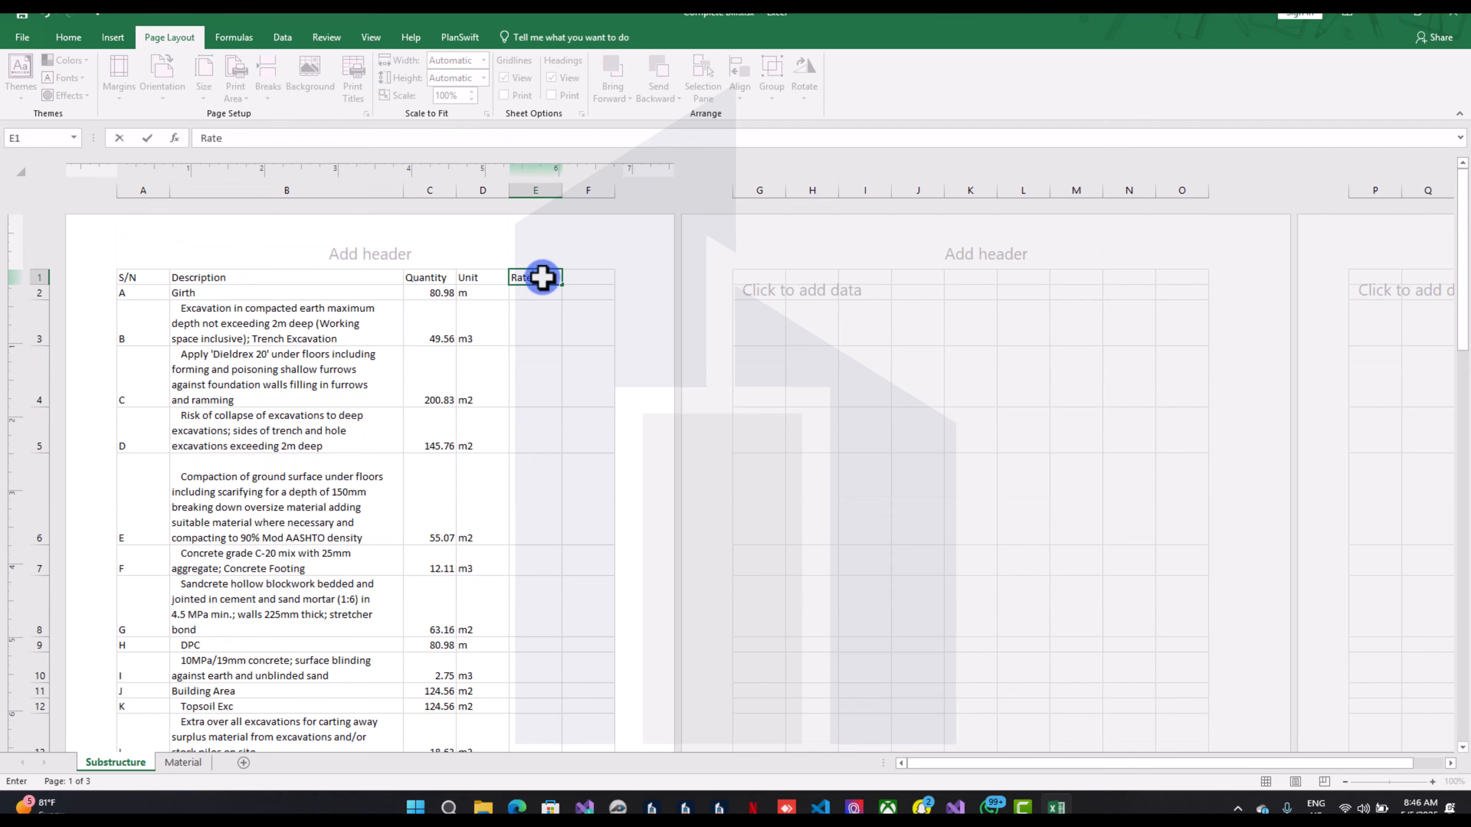
key("Tab")
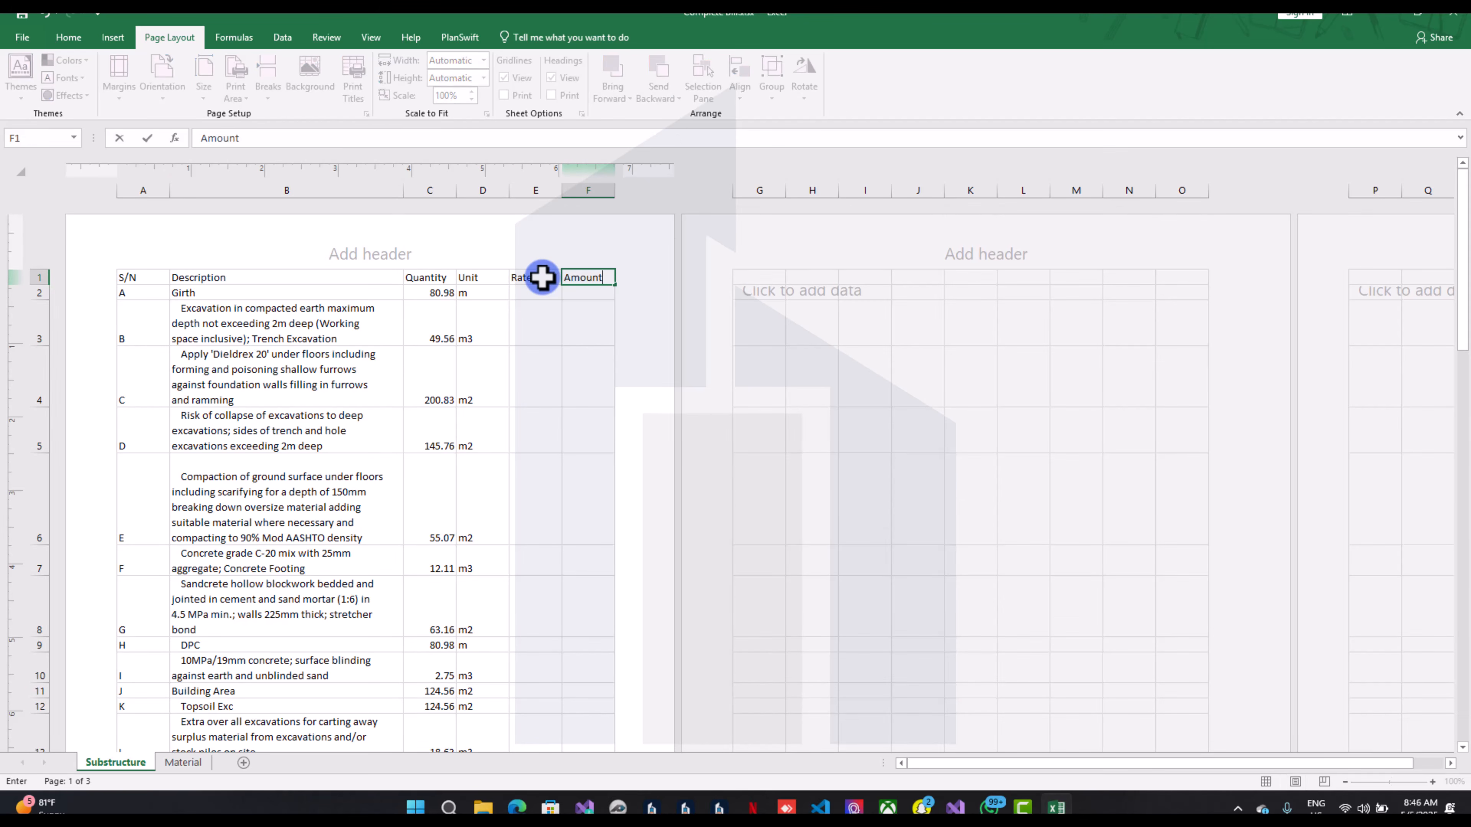
left_click(590, 535)
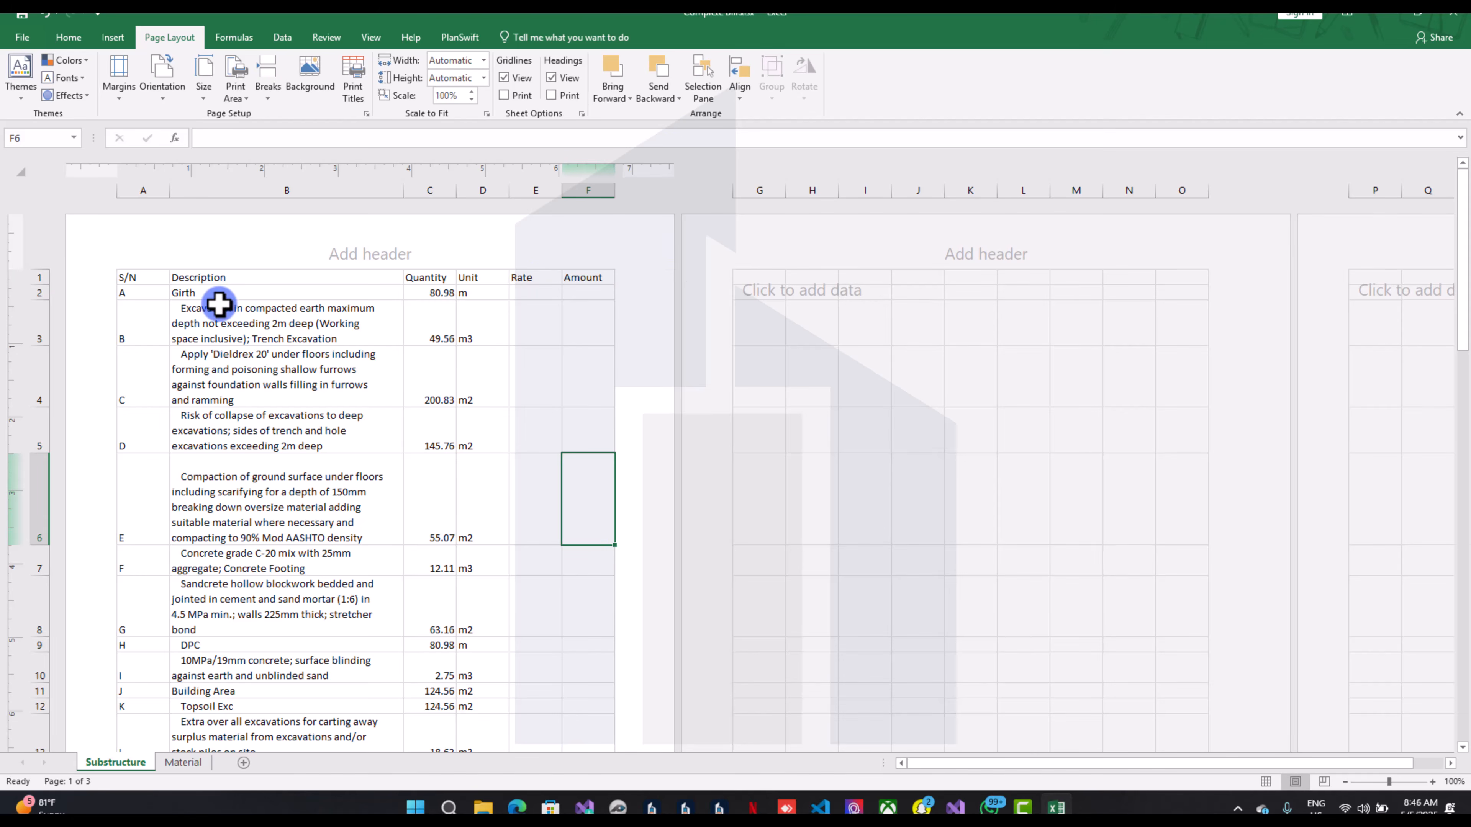
Narrow the S/N column and slightly widen the Description column
scroll(218, 304, "down", 3)
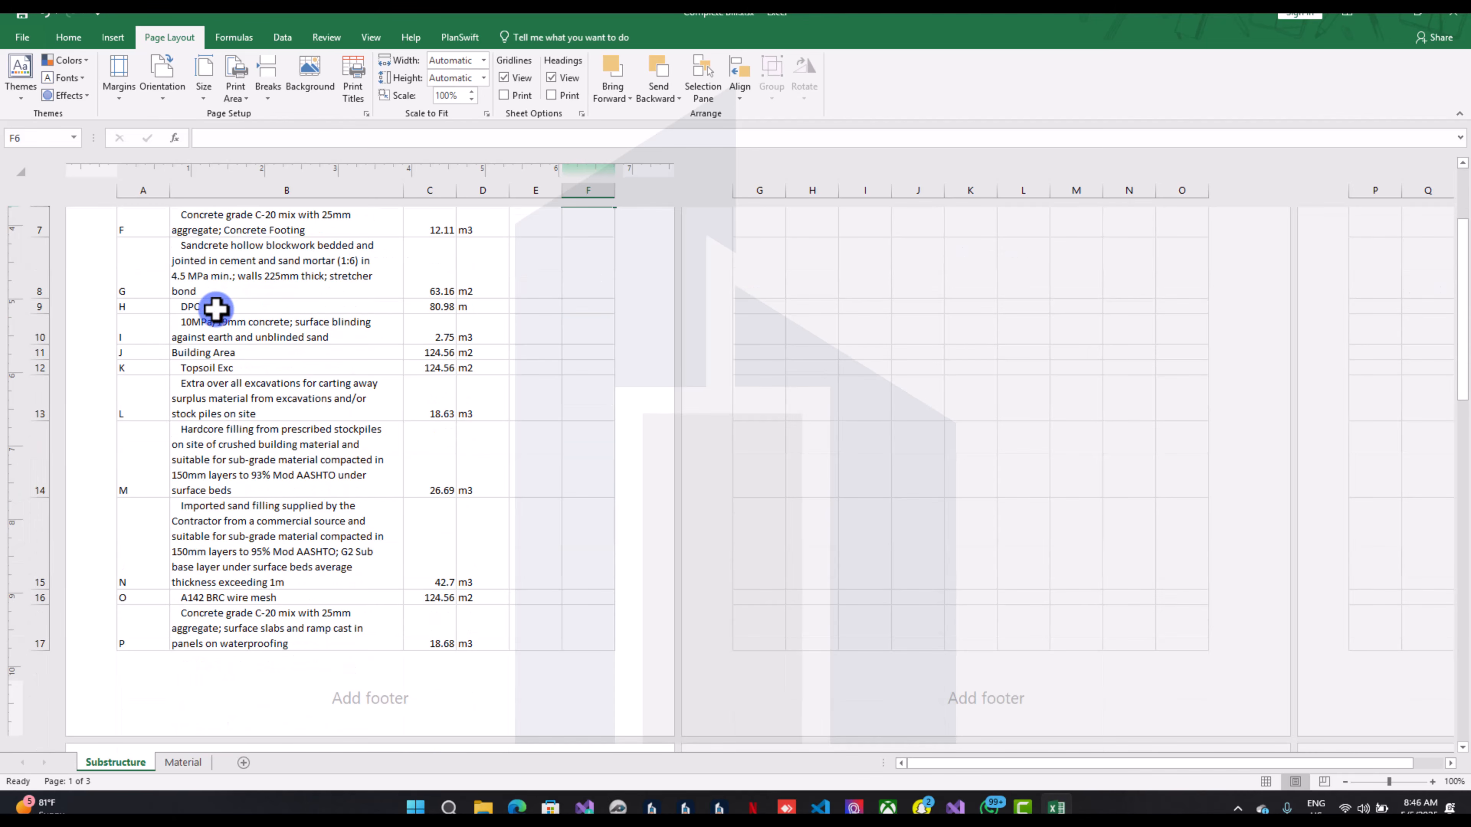
scroll(215, 308, "up", 3)
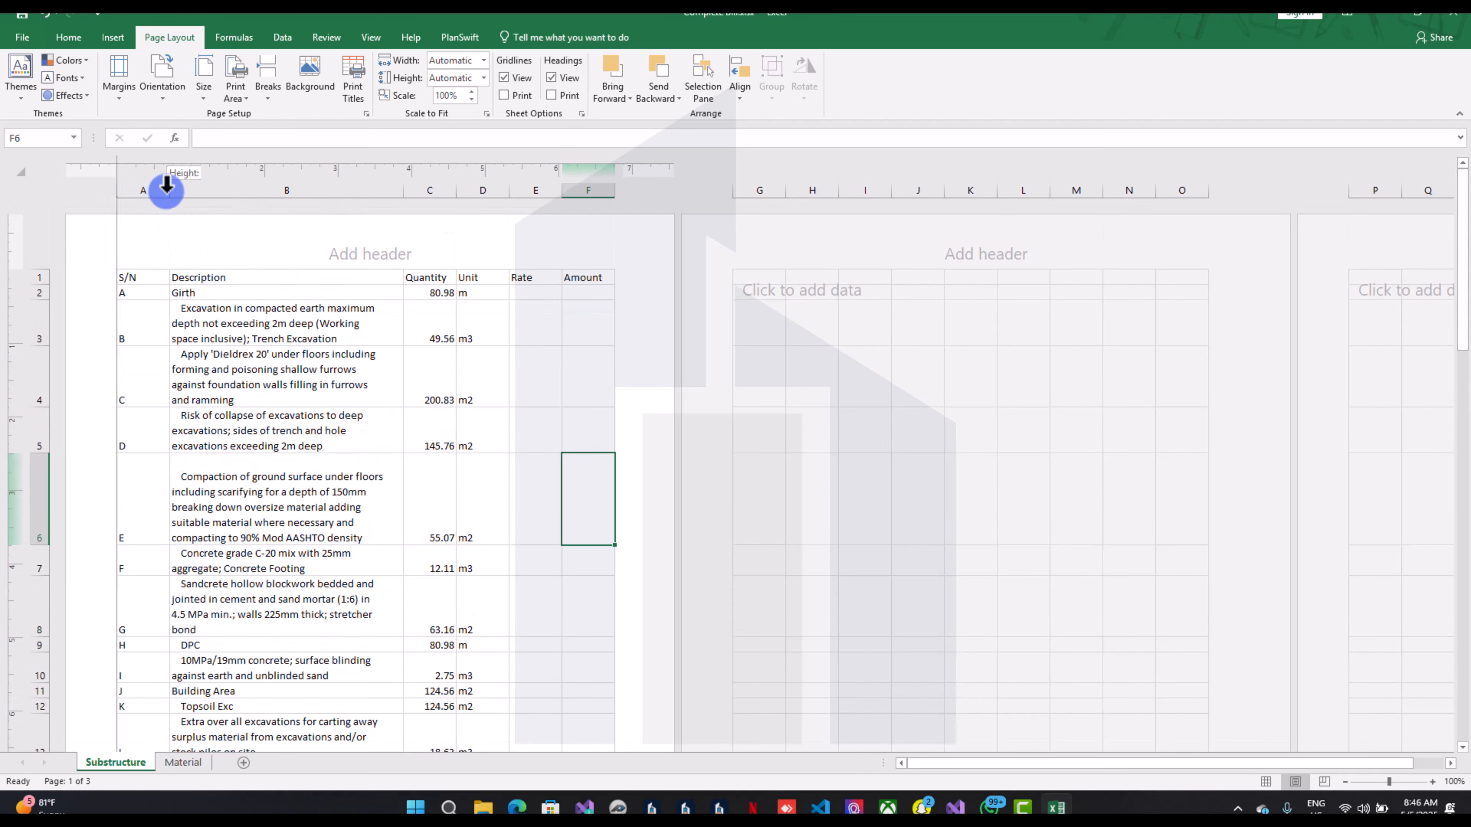
left_click_drag(167, 184, 150, 185)
left_click(327, 185)
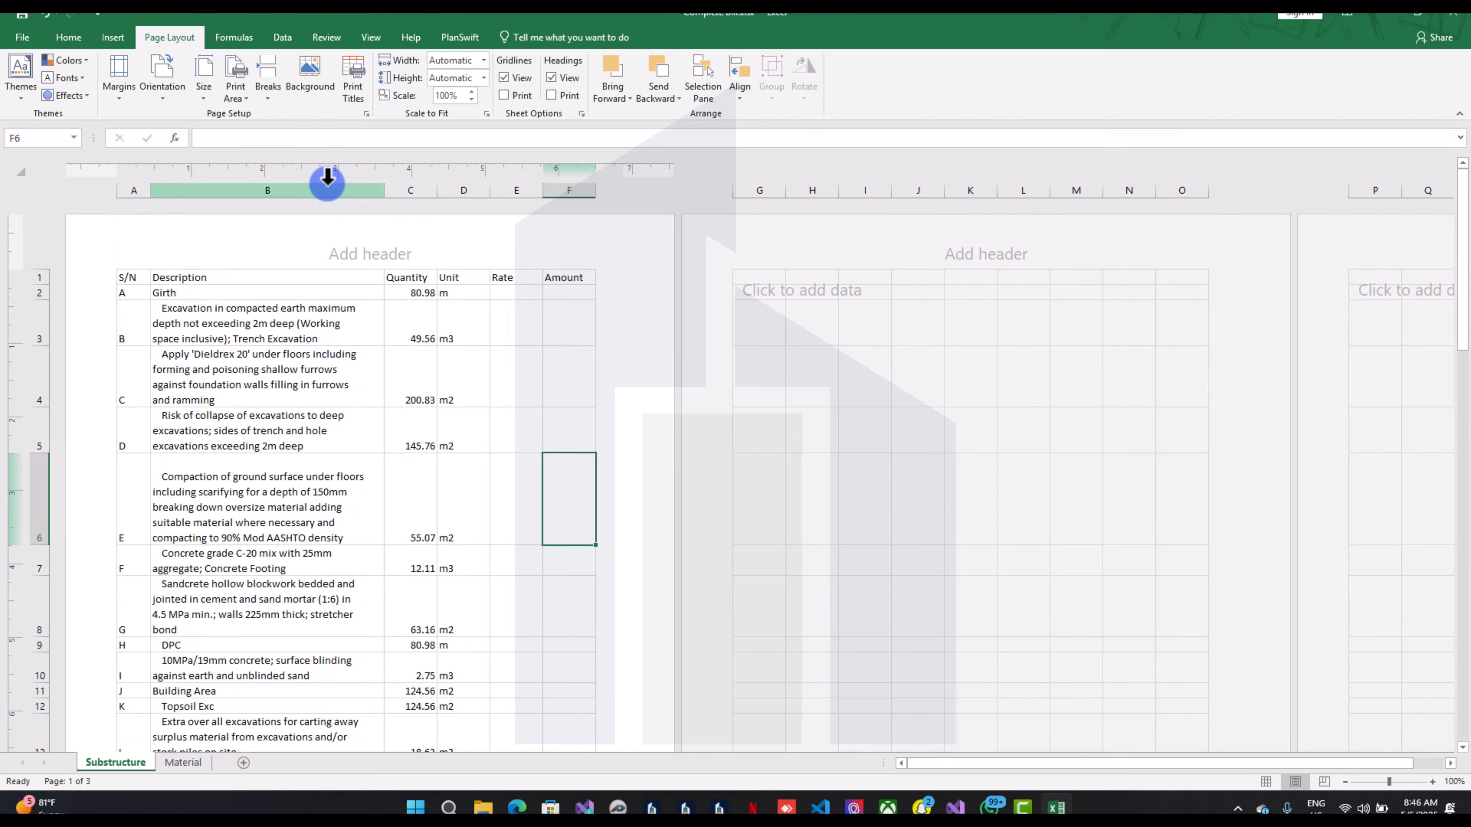
left_click(398, 184)
left_click_drag(385, 184, 387, 185)
Widen the Amount column and scale the printout to 95% so all six columns fit on one page width
left_click_drag(602, 197, 632, 205)
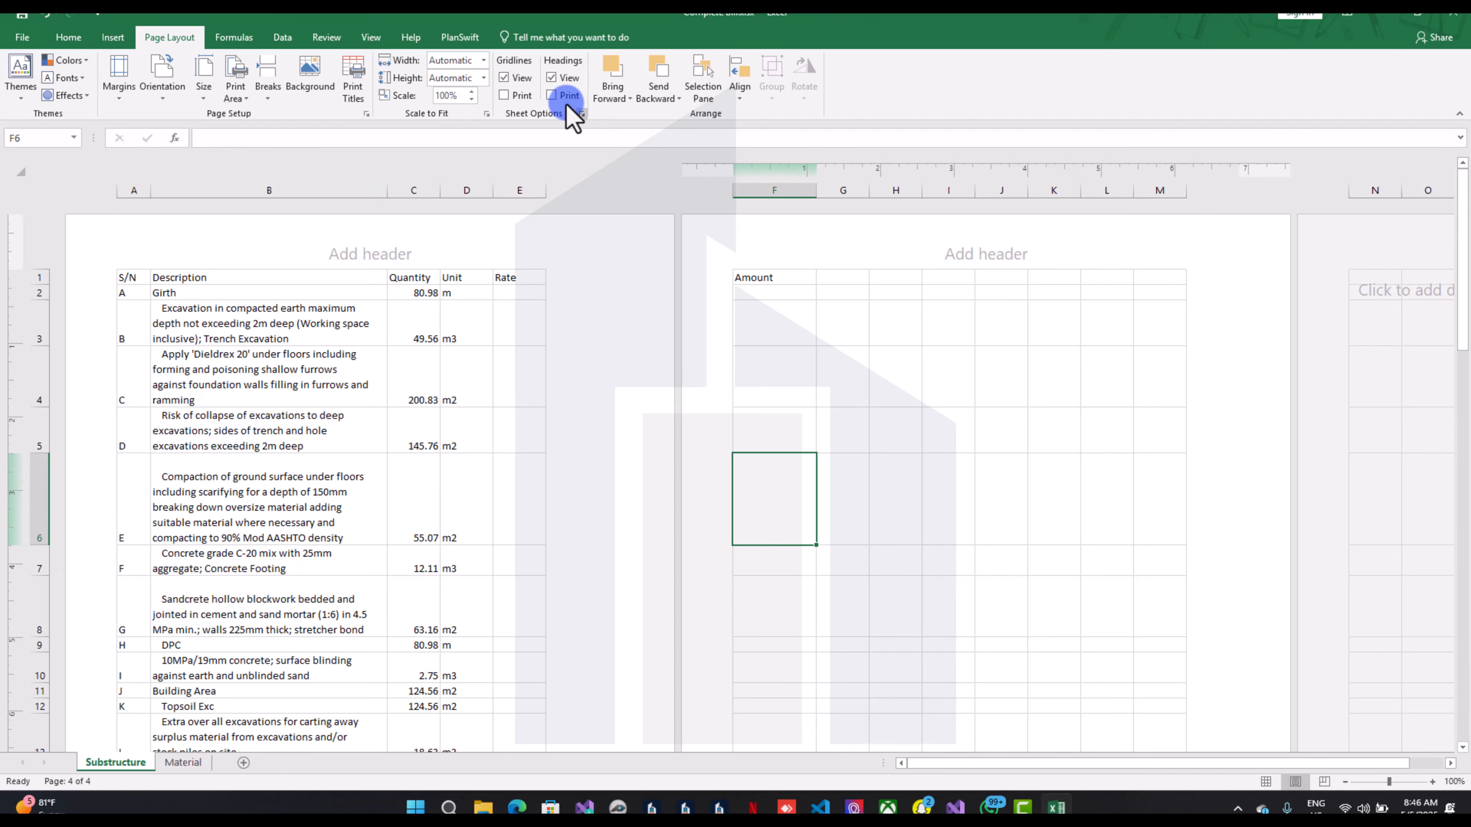
left_click(486, 99)
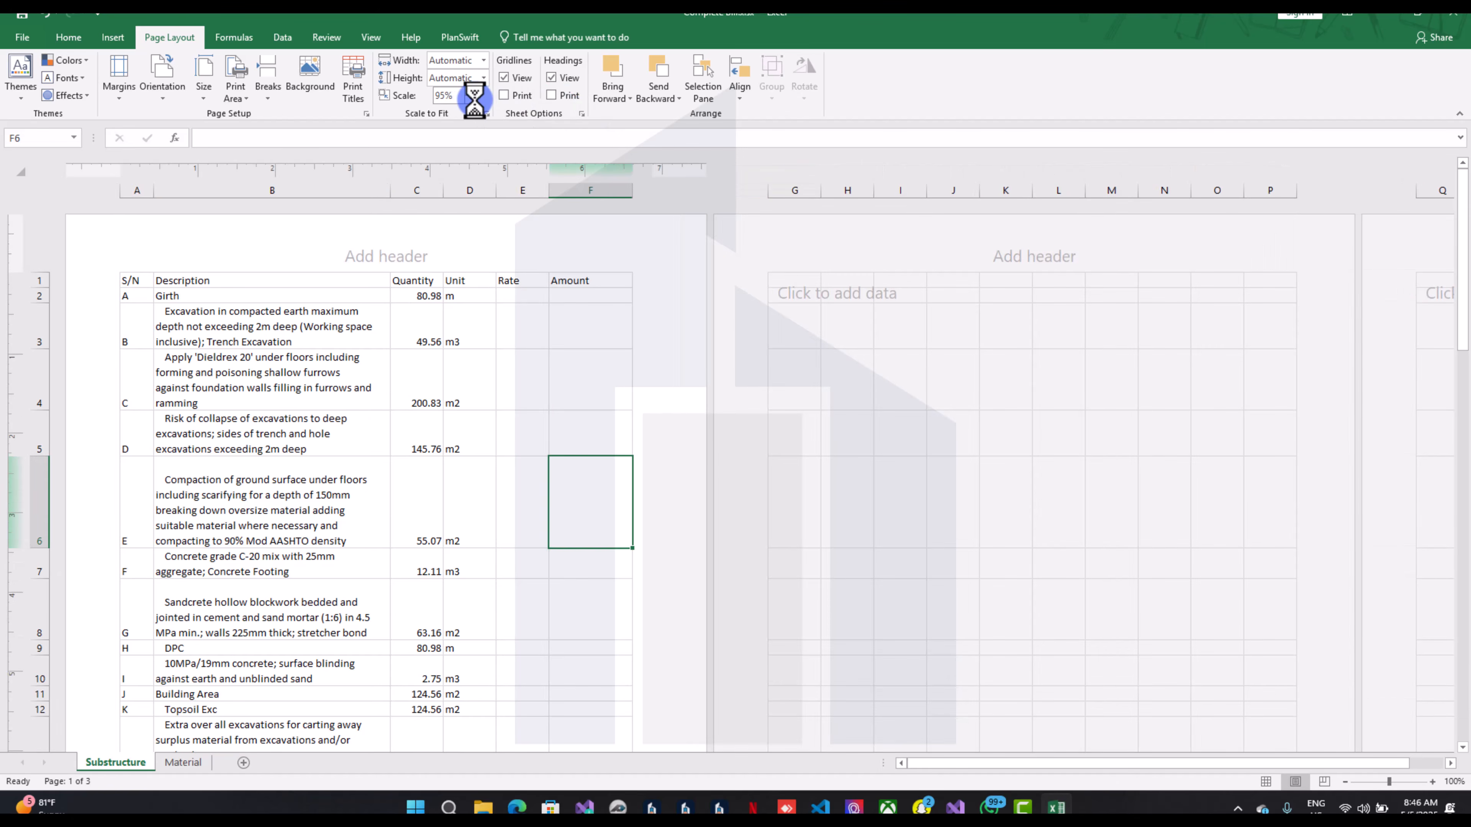
scroll(466, 440, "down", 5)
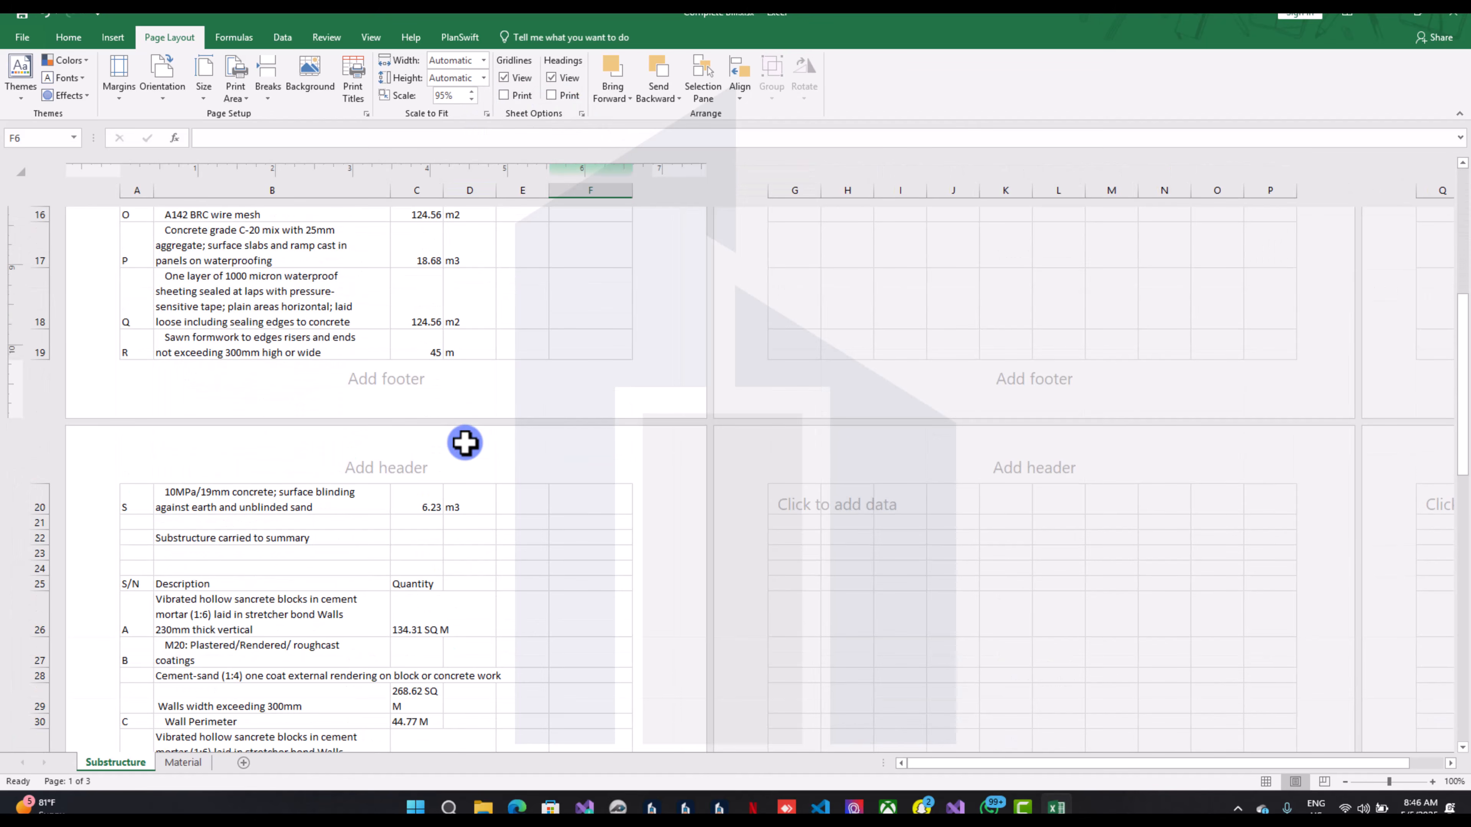
scroll(465, 443, "up", 3)
scroll(461, 444, "up", 4)
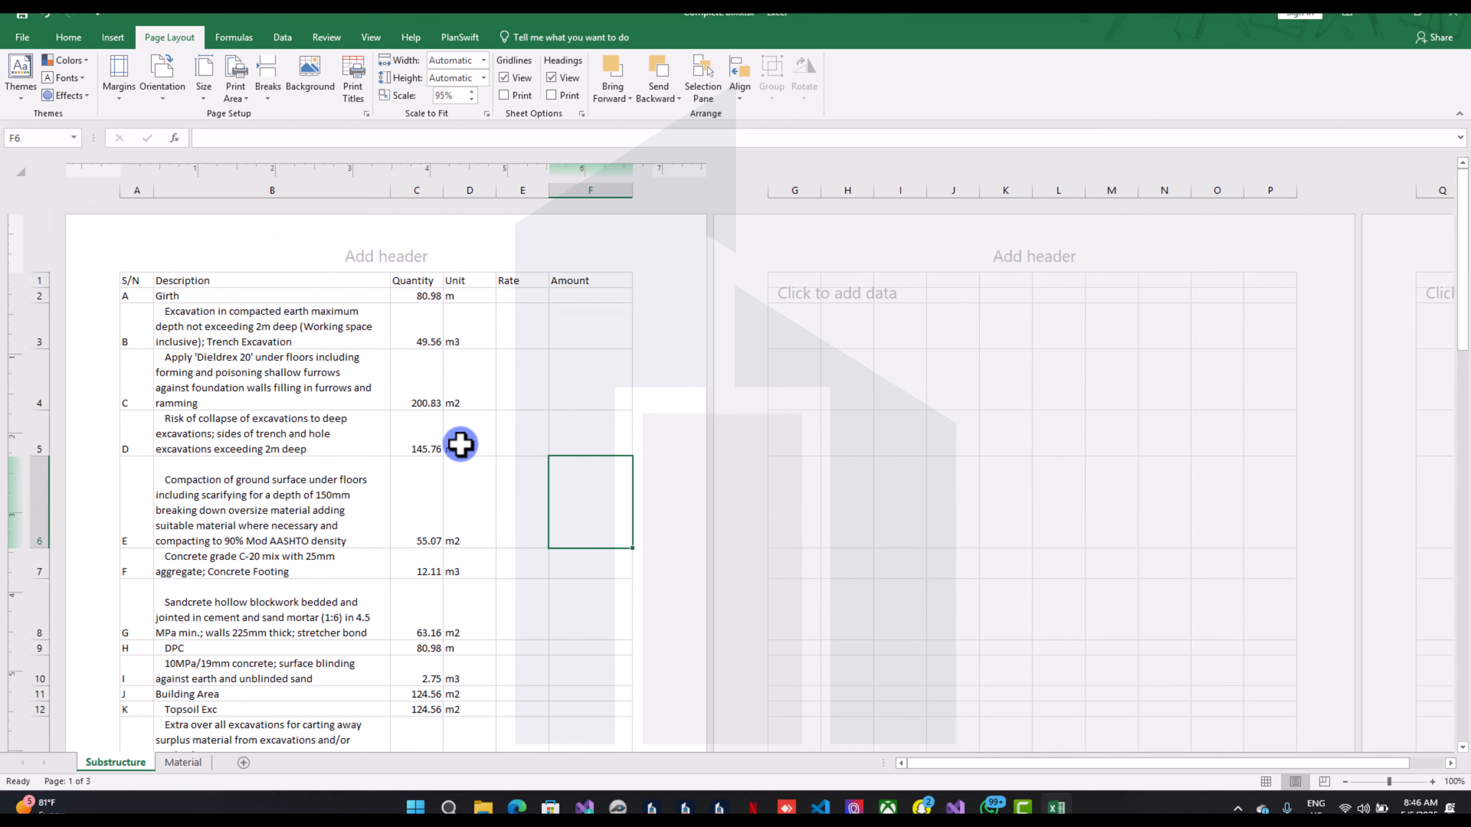
Reduce the height of row 6 to remove the blank space above its description
left_click(301, 347)
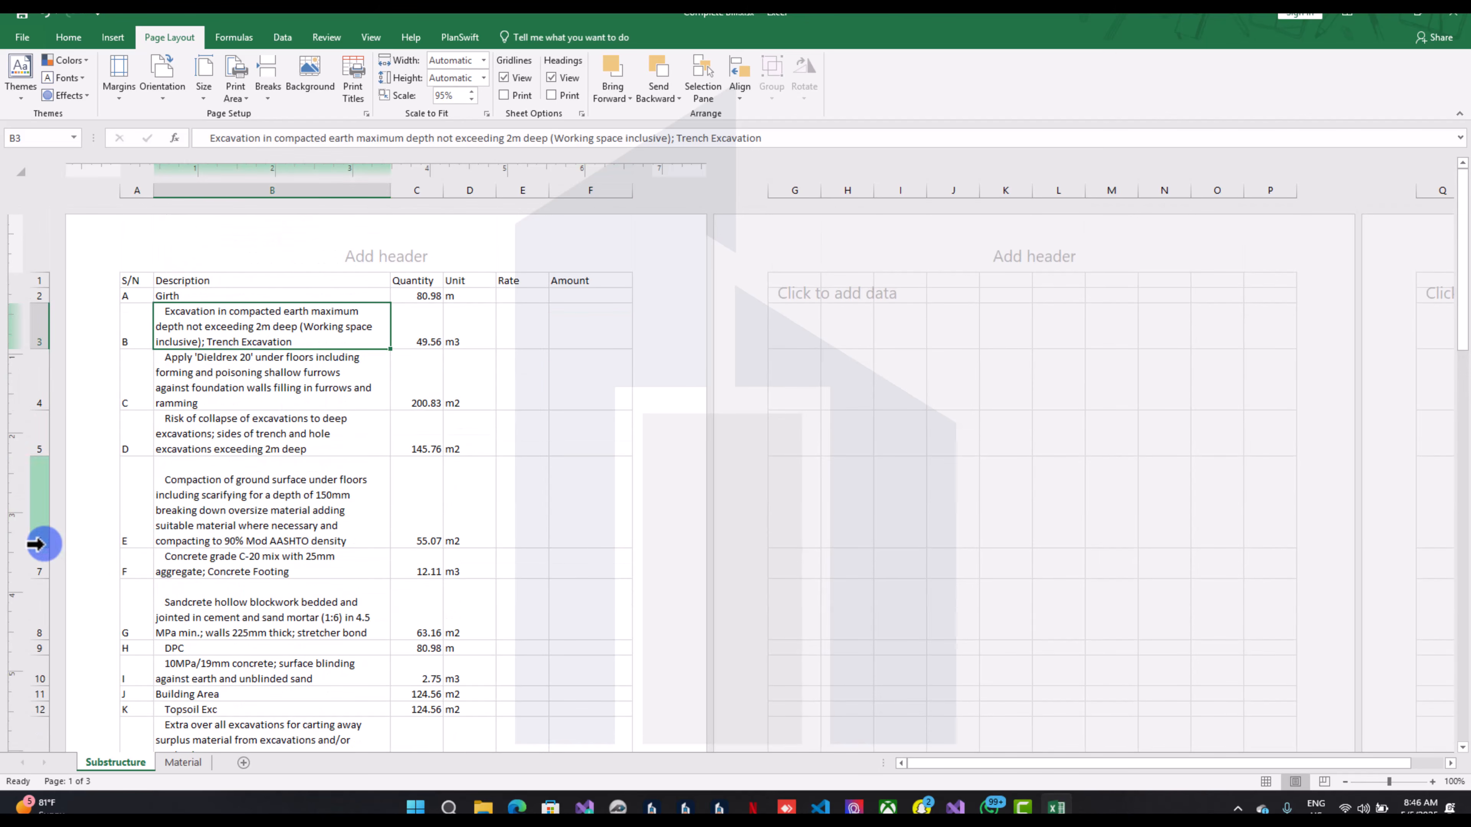
left_click_drag(44, 548, 43, 530)
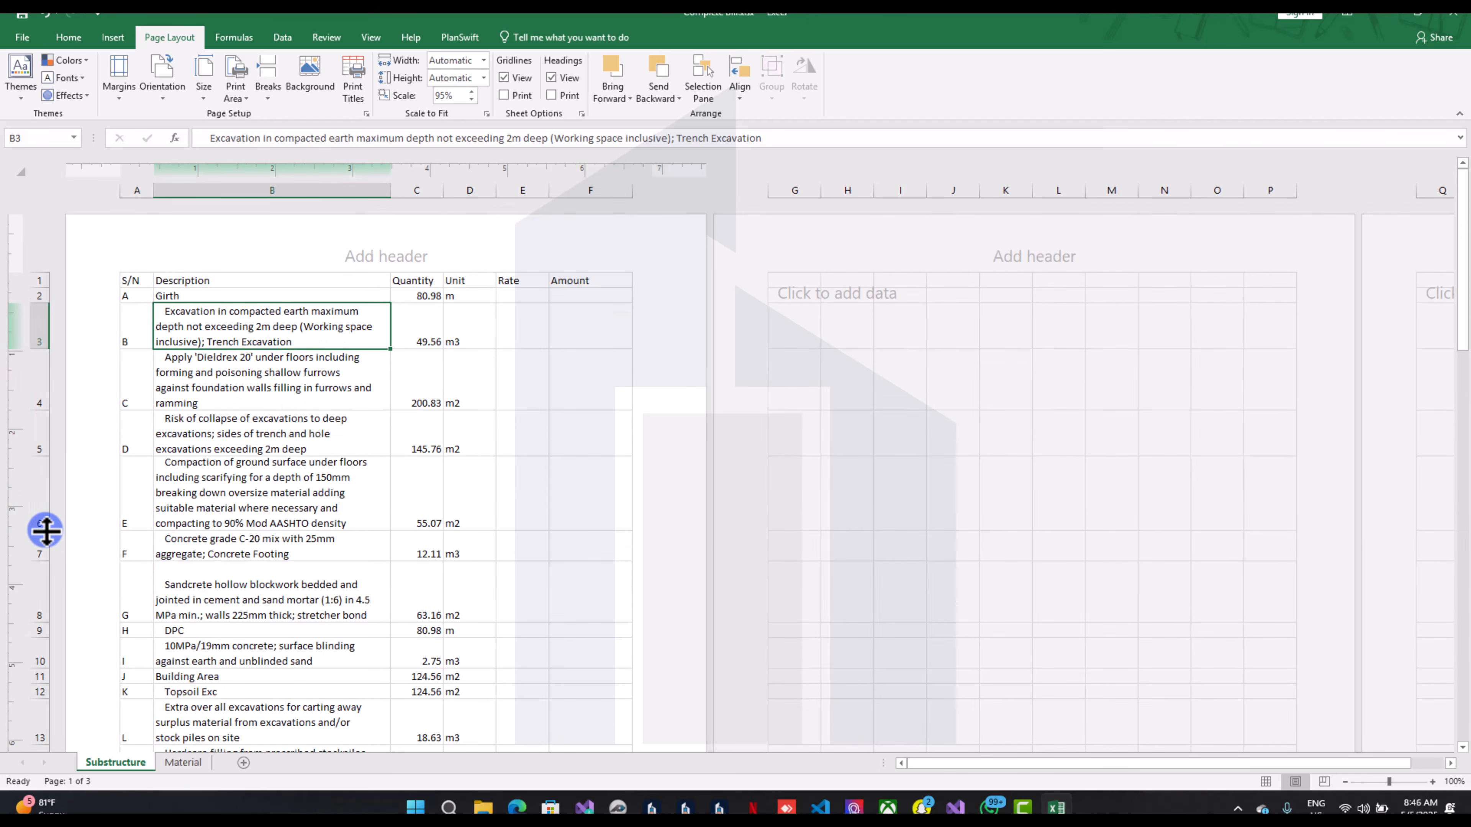
Reduce the height of row 8 to remove the blank space, and centre the entries in the Unit column
left_click_drag(35, 619, 35, 608)
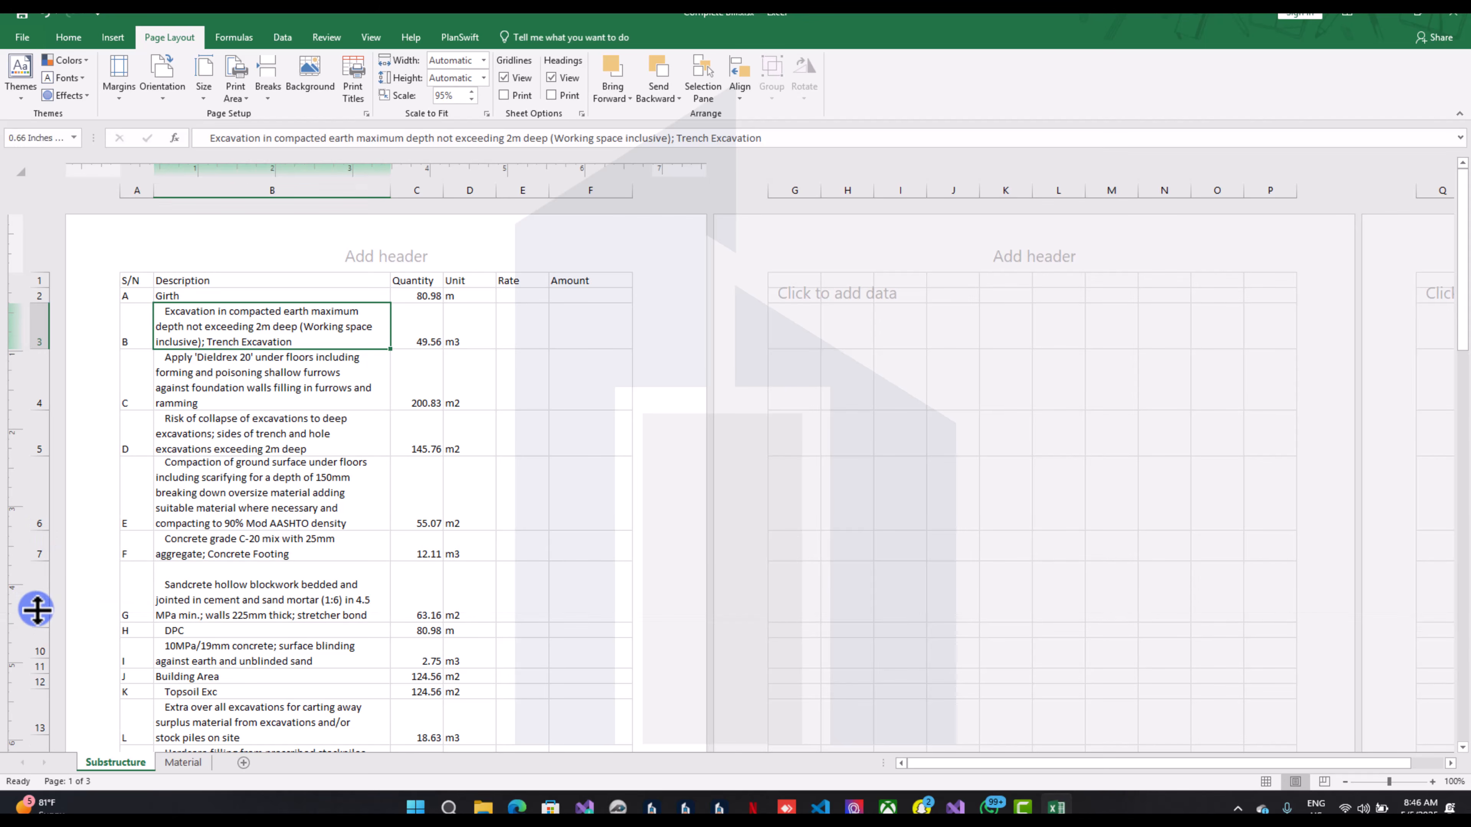
scroll(243, 503, "down", 4)
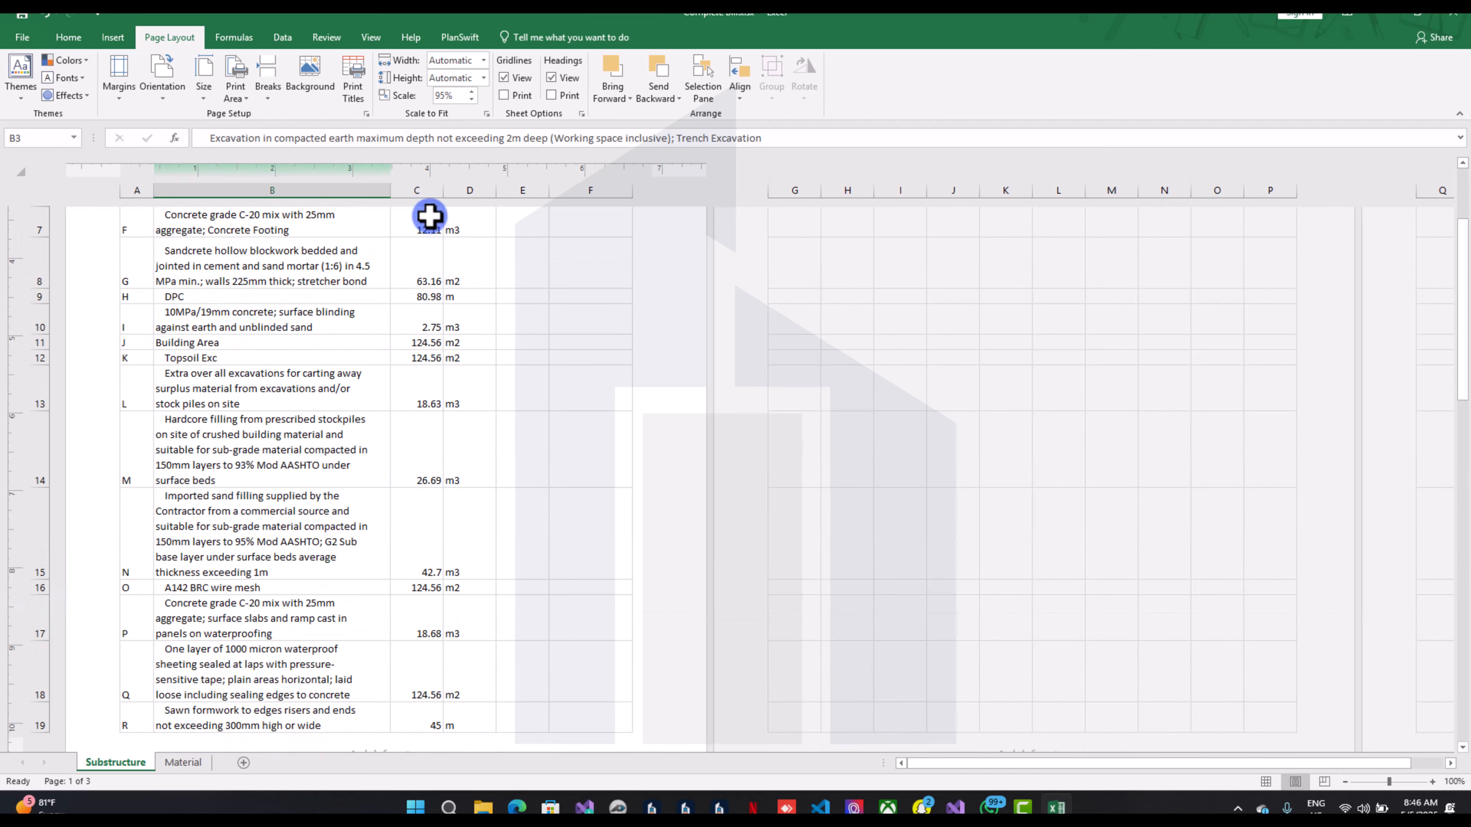
left_click(449, 183)
left_click(65, 39)
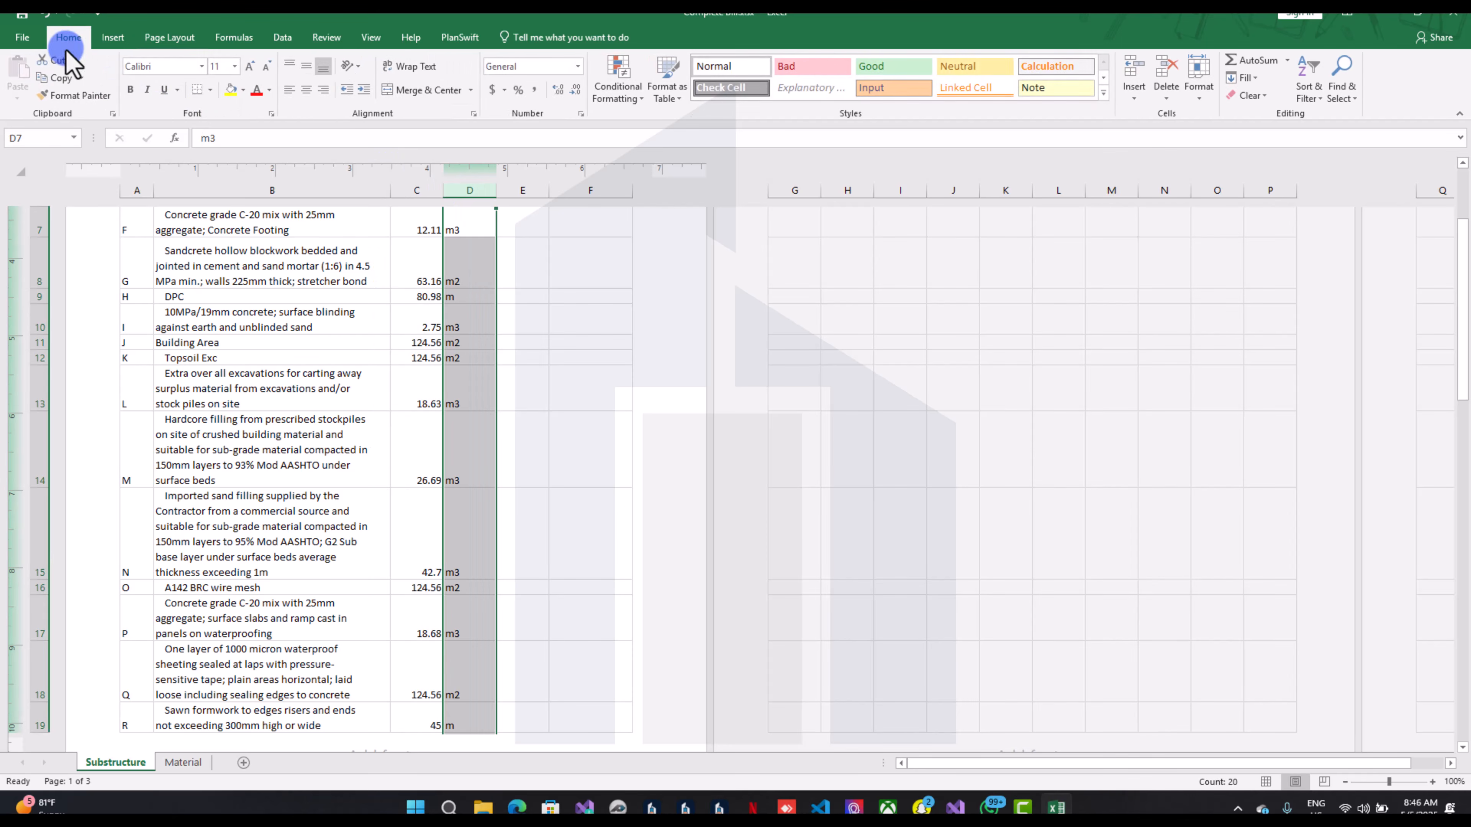
left_click(305, 90)
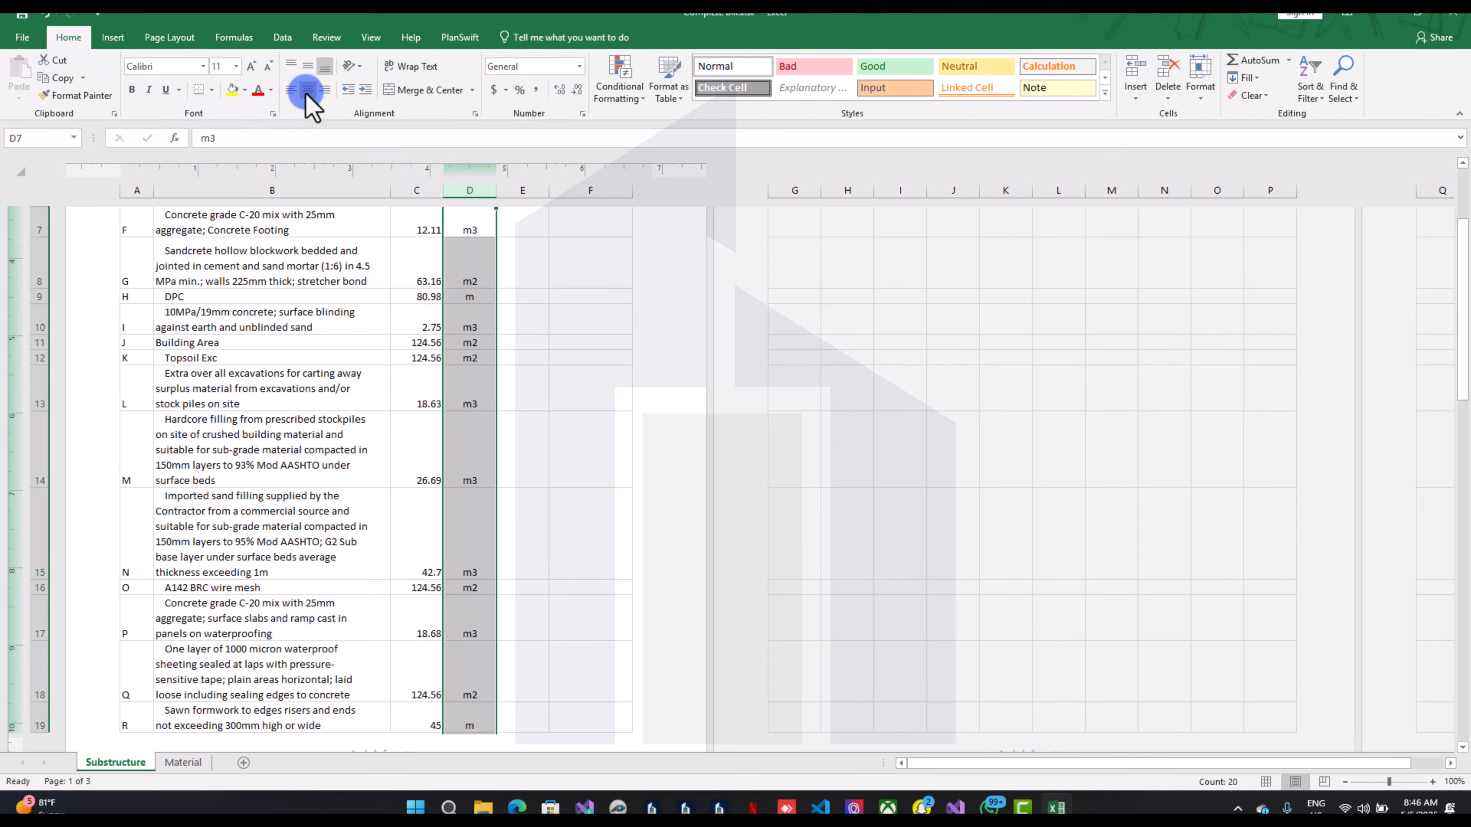
Look through the bill sections from the substructure items down to the floor and wall tile items
left_click(341, 296)
scroll(345, 299, "down", 2)
scroll(316, 374, "up", 3)
left_click(298, 382)
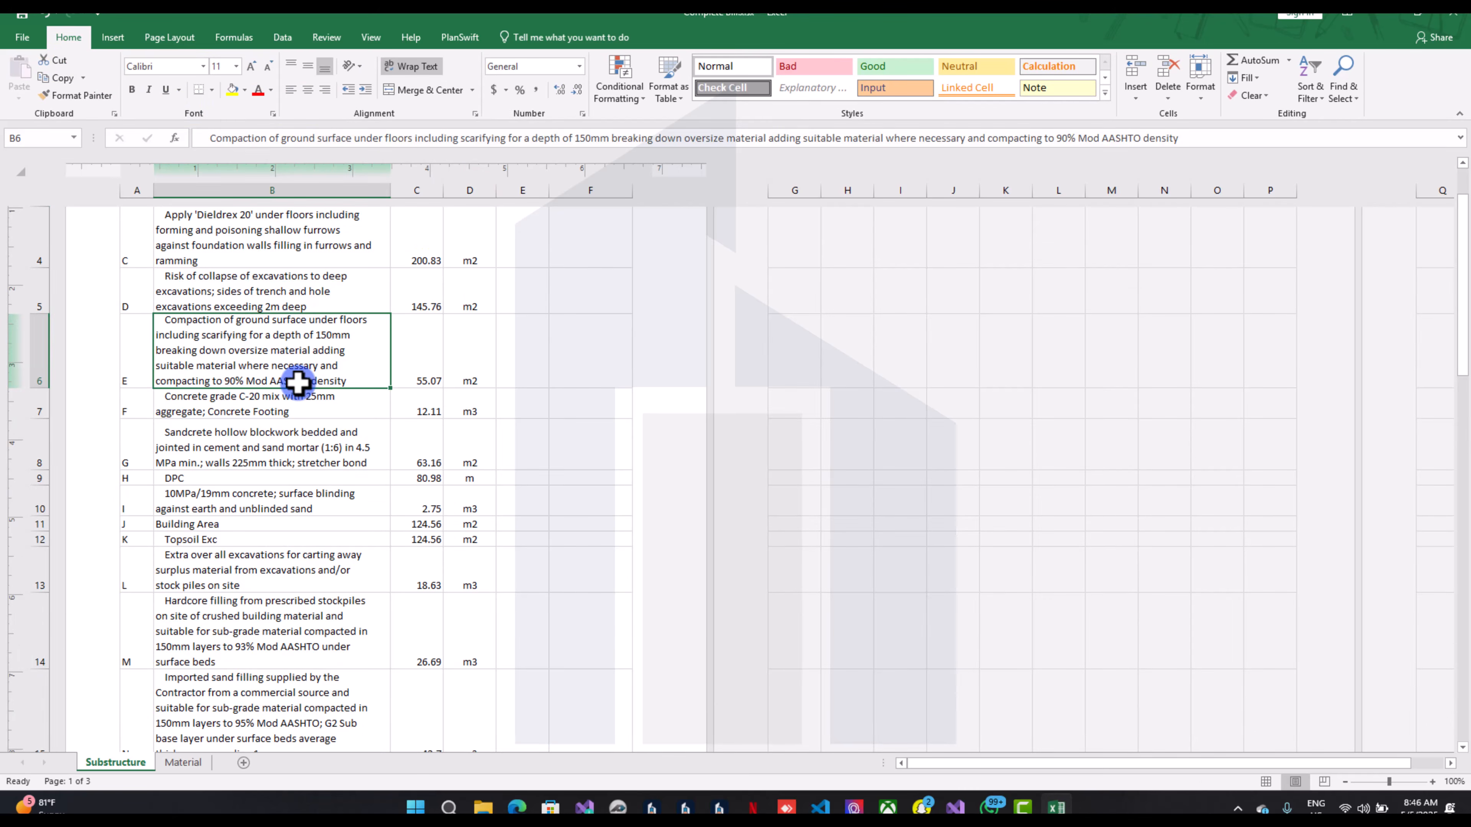
scroll(521, 614, "up", 2)
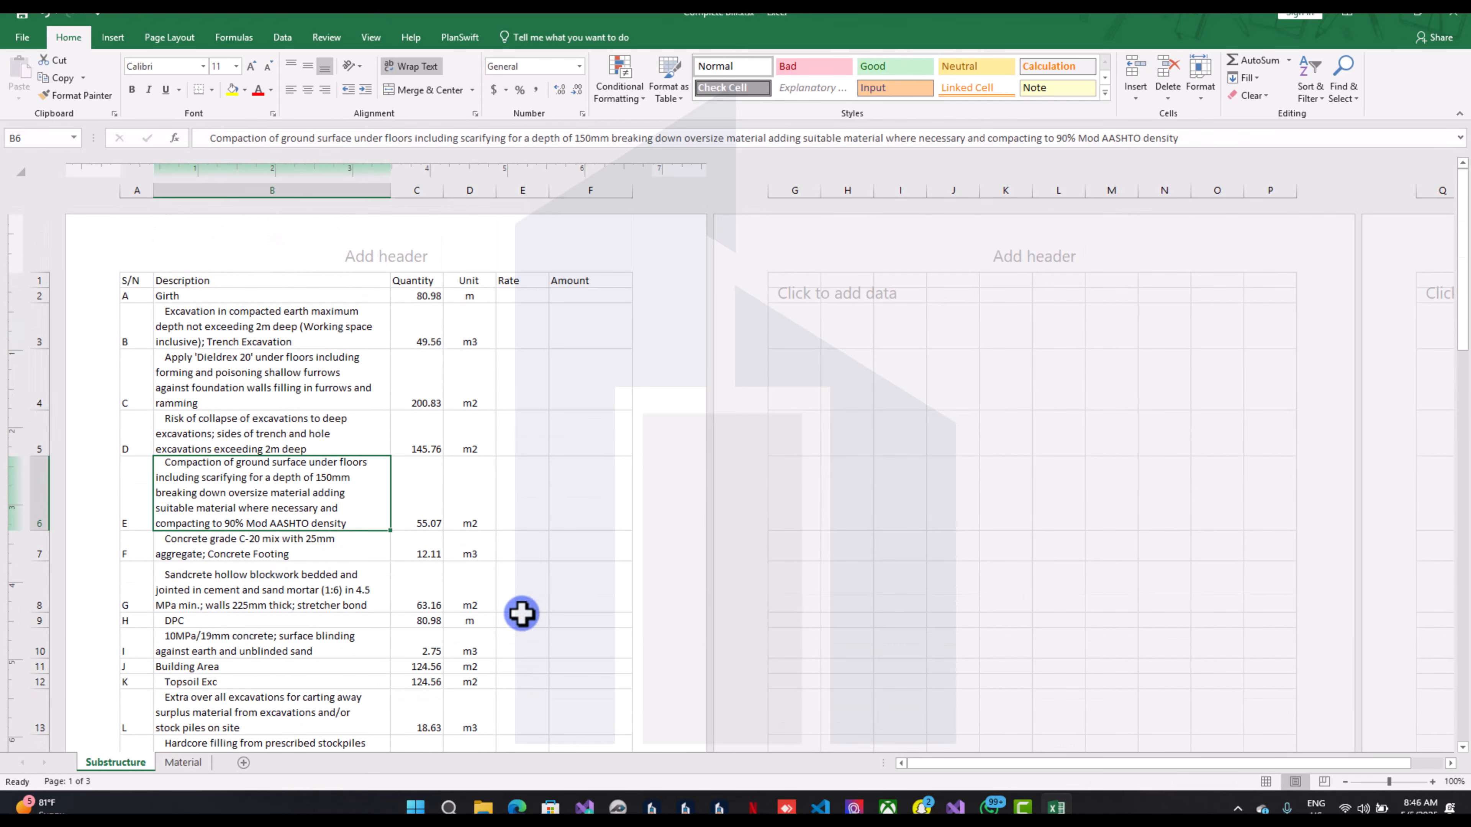
scroll(589, 590, "down", 8)
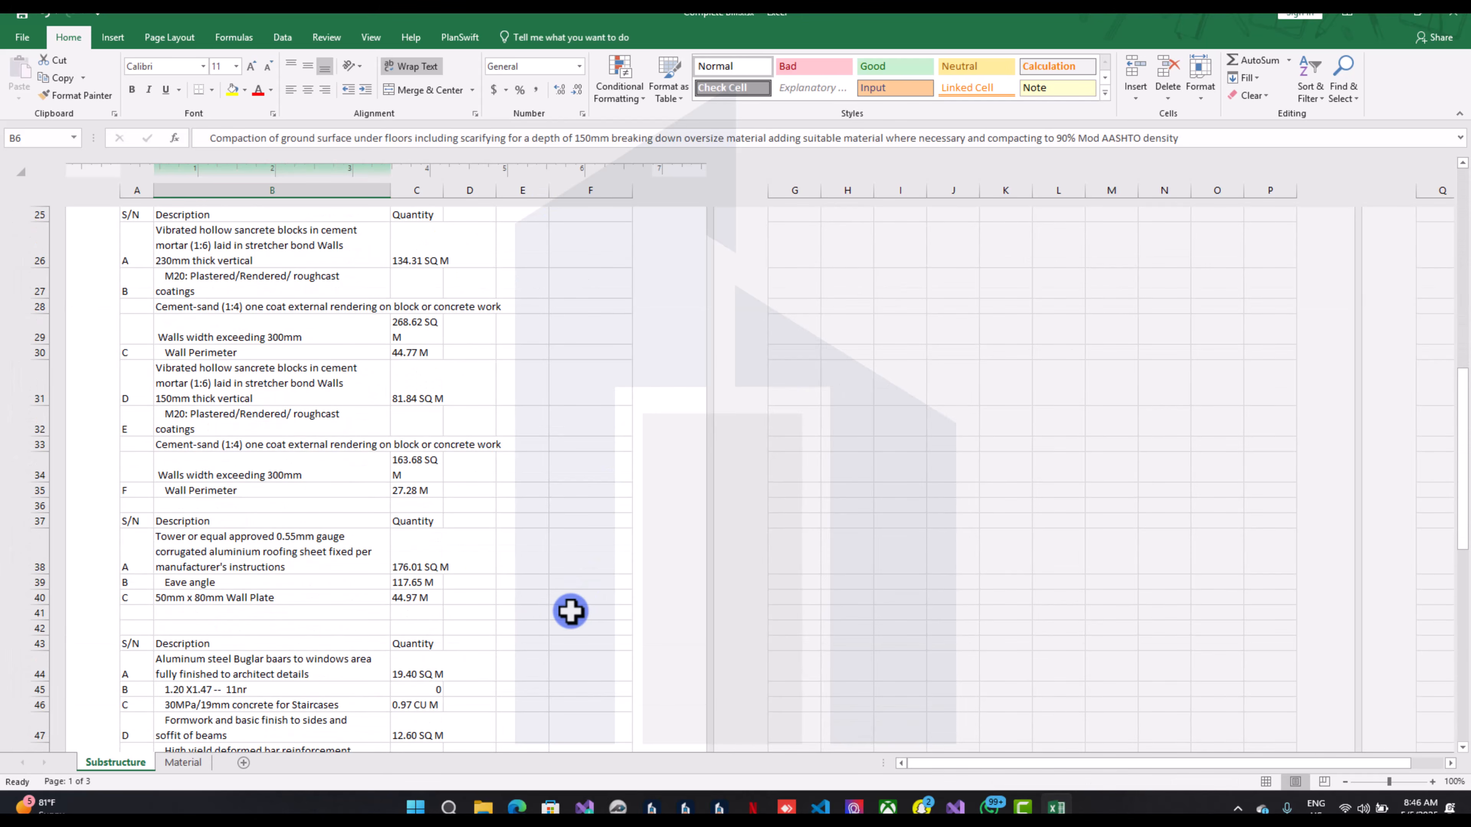
scroll(570, 611, "down", 14)
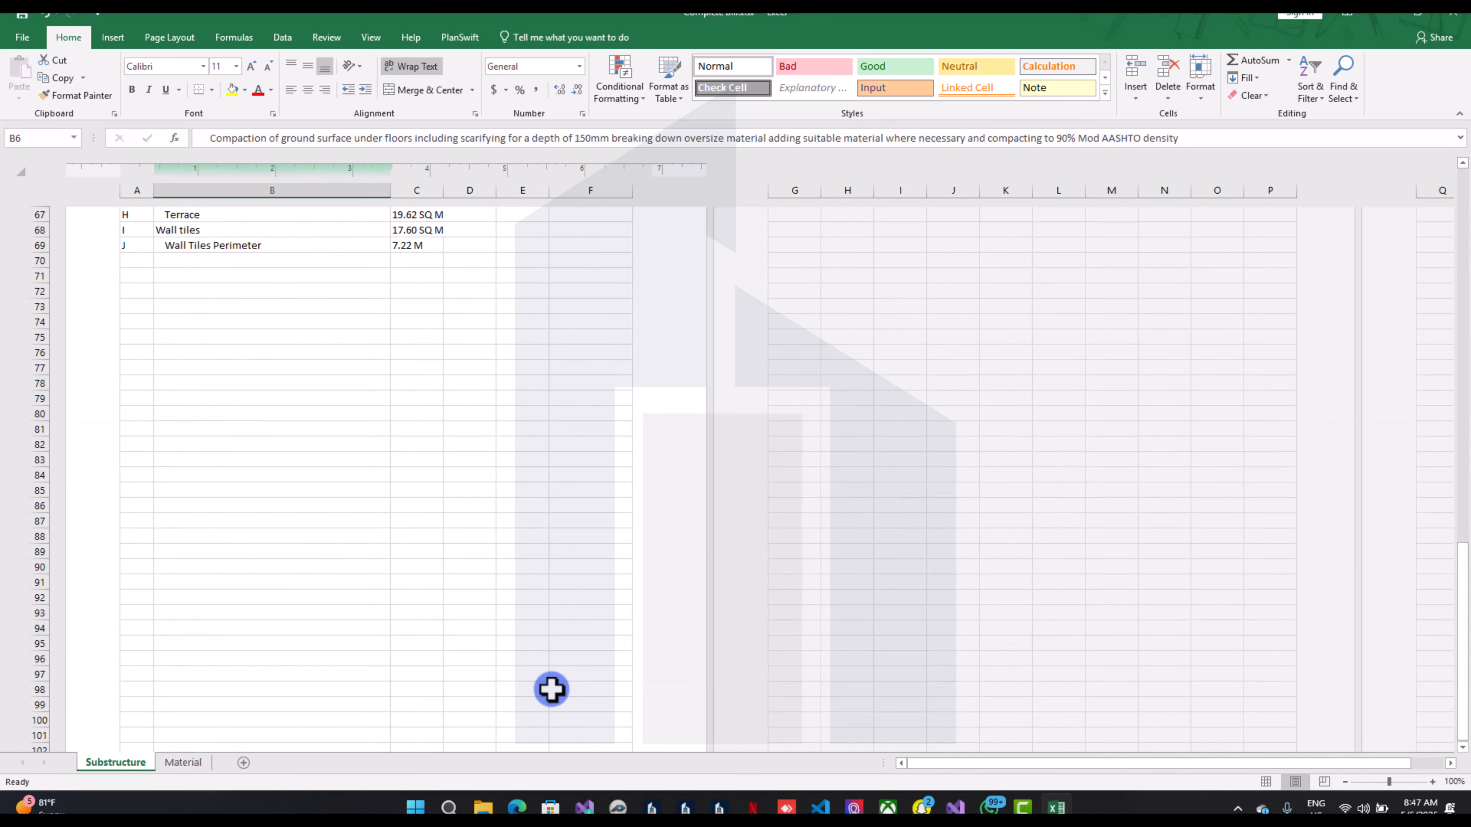
scroll(548, 730, "up", 1)
scroll(187, 634, "up", 5)
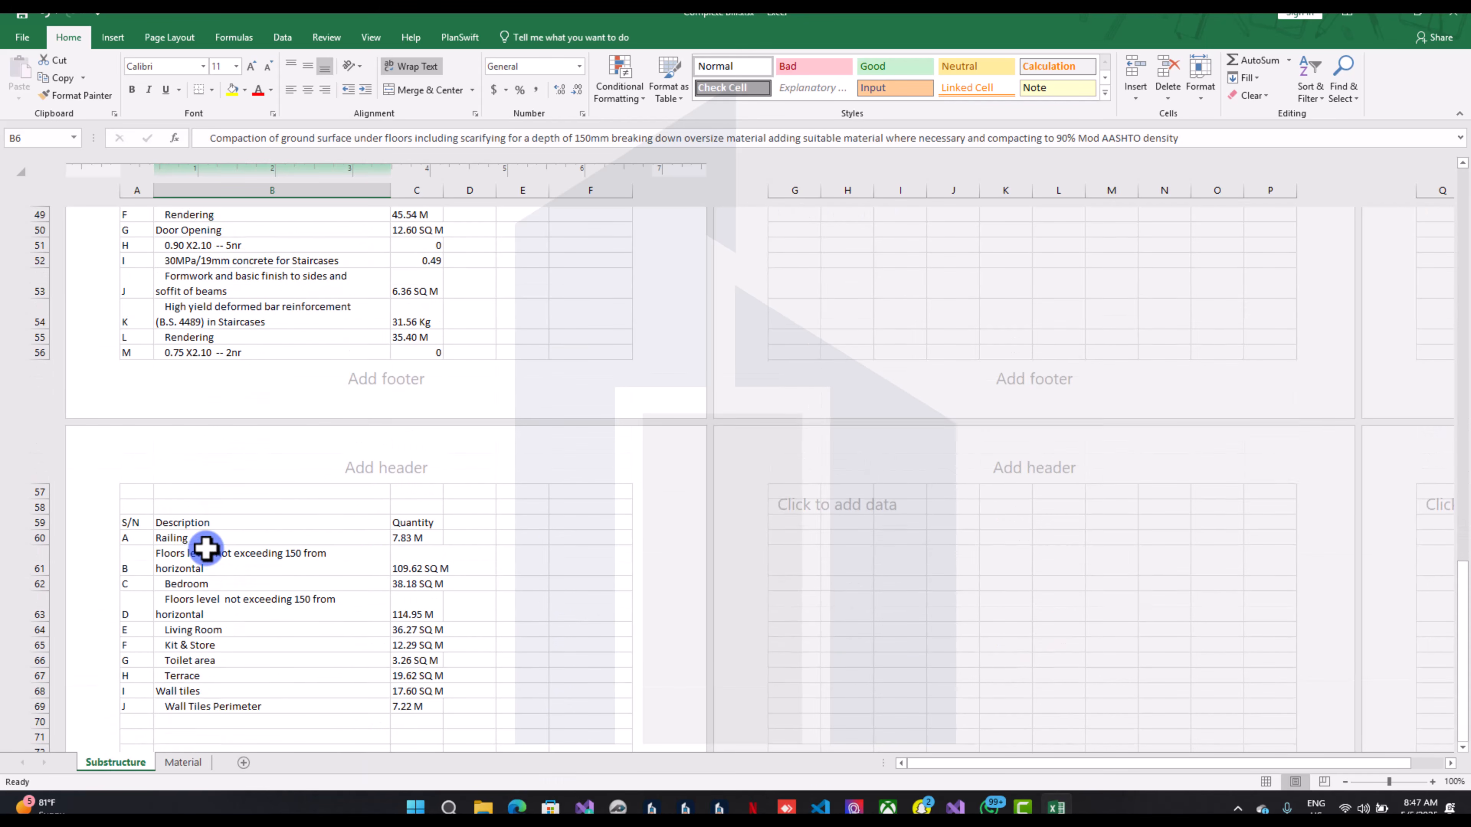
scroll(206, 548, "up", 5)
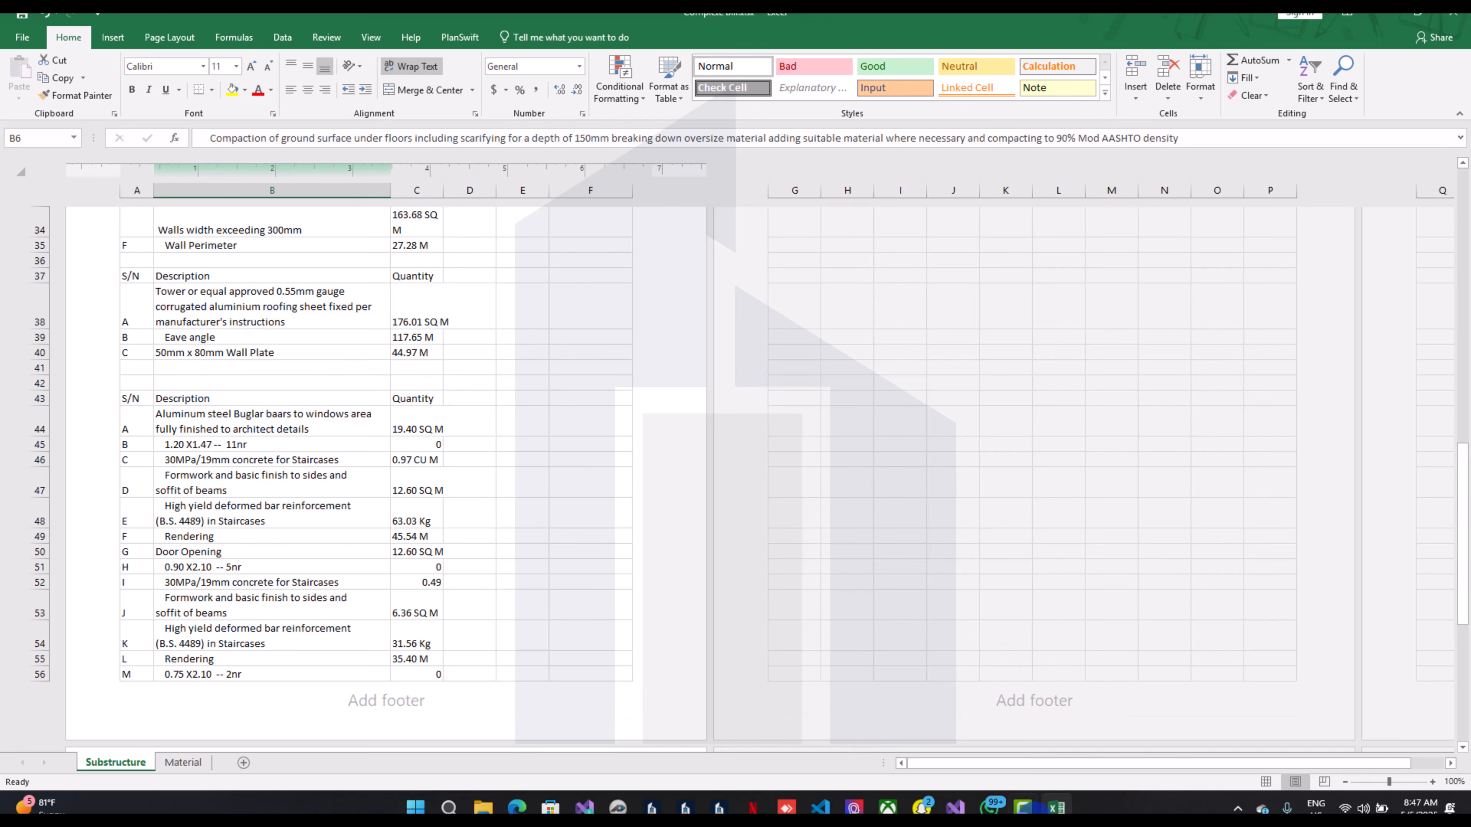
Switch to PlanSwift, launch the ADLM Planswift Plugin and arrange its window side by side with the Excel bill
mouse_move(1022, 807)
left_click(687, 809)
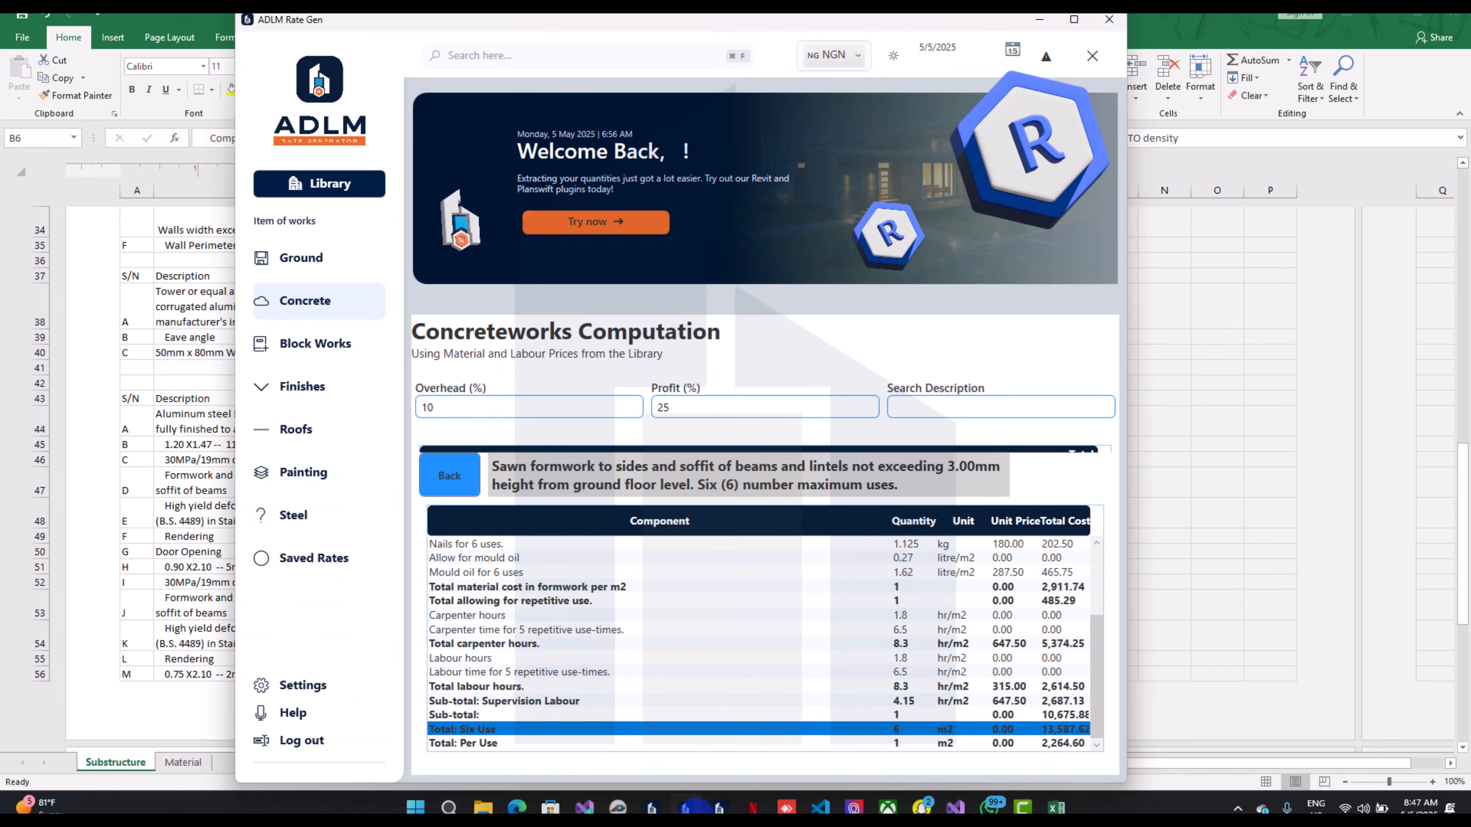
left_click(687, 809)
mouse_move(618, 807)
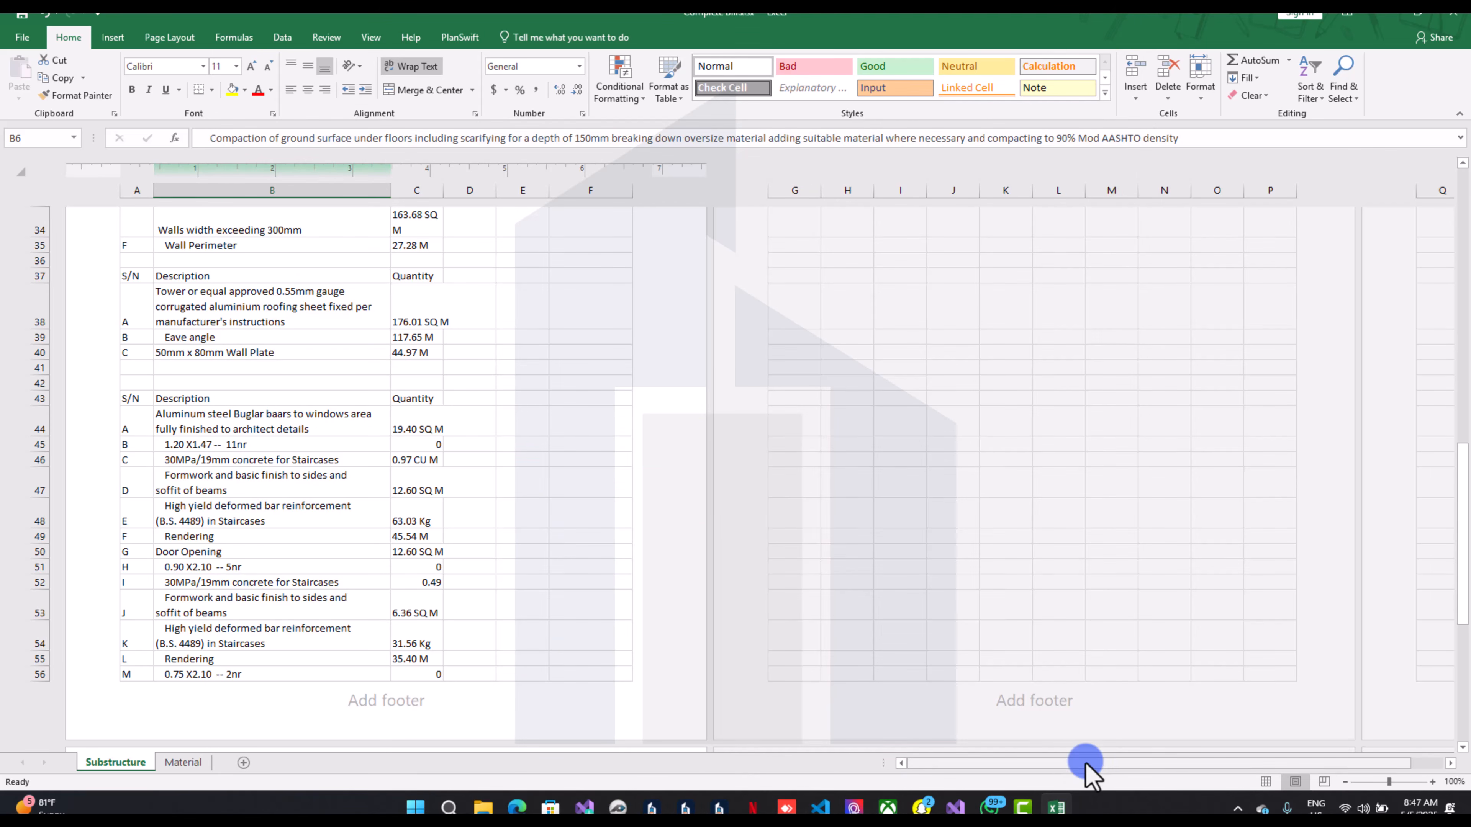
left_click(619, 807)
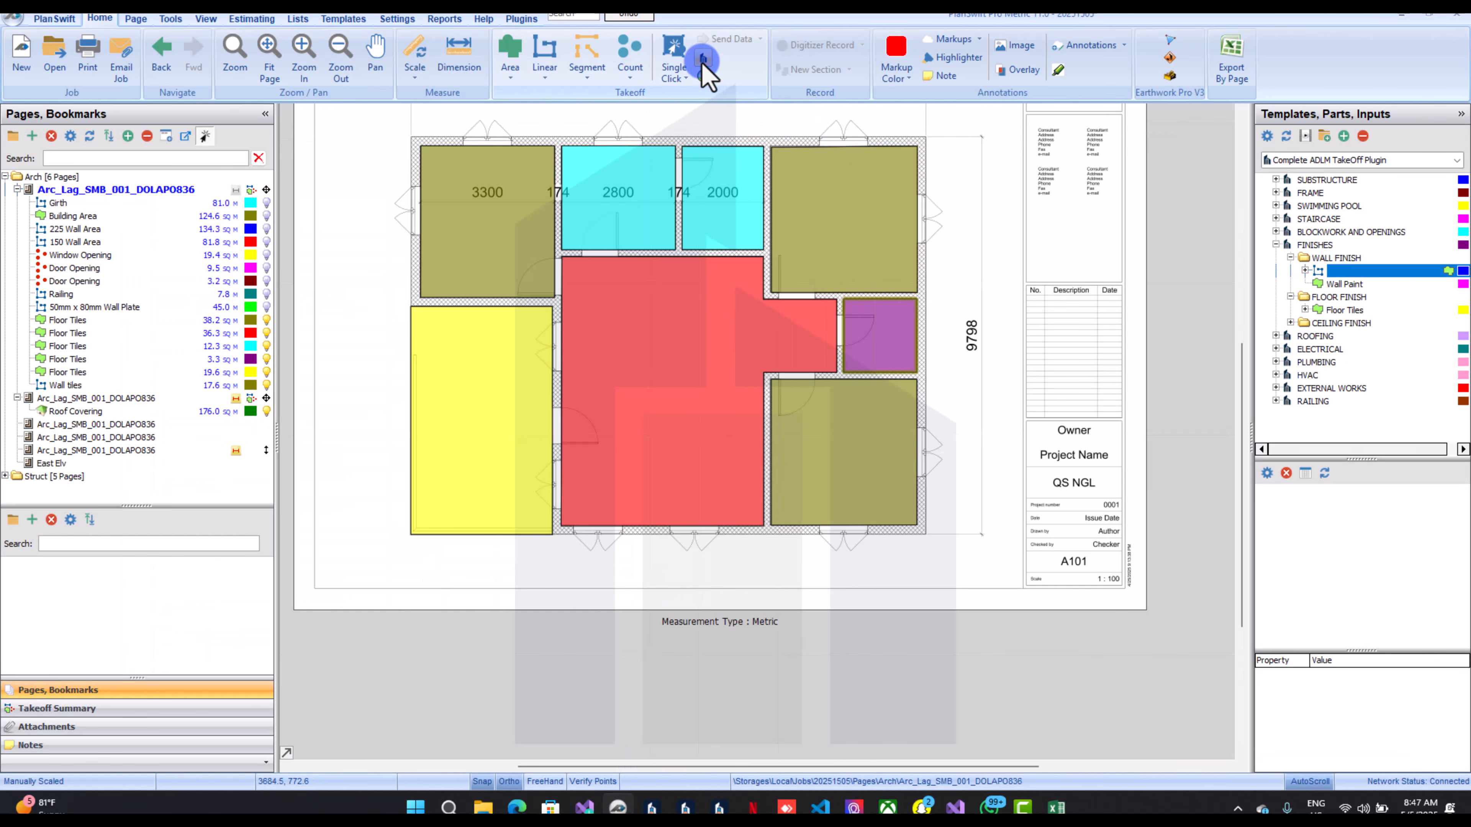
left_click(701, 60)
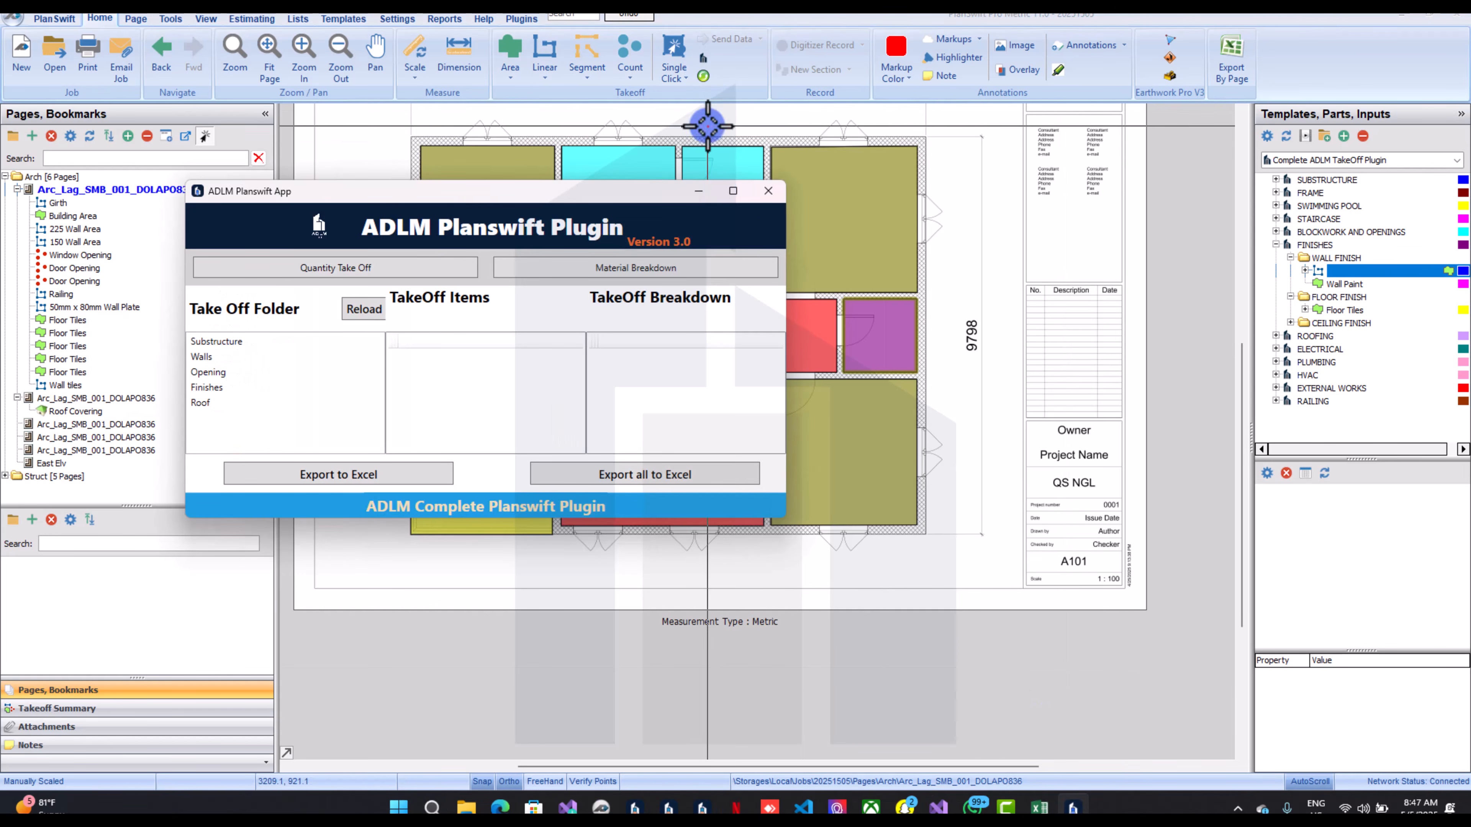
mouse_move(732, 193)
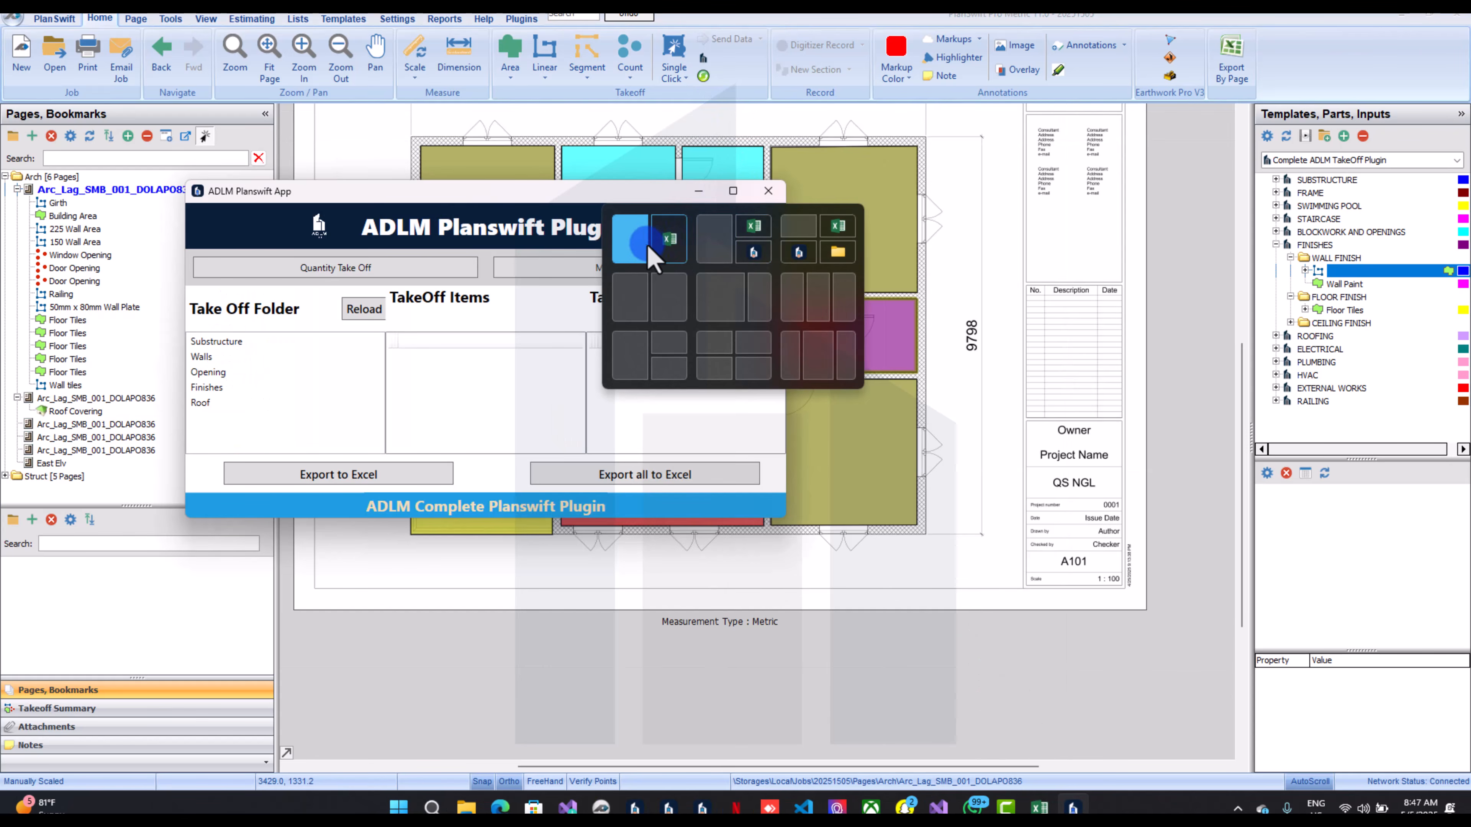
left_click(653, 255)
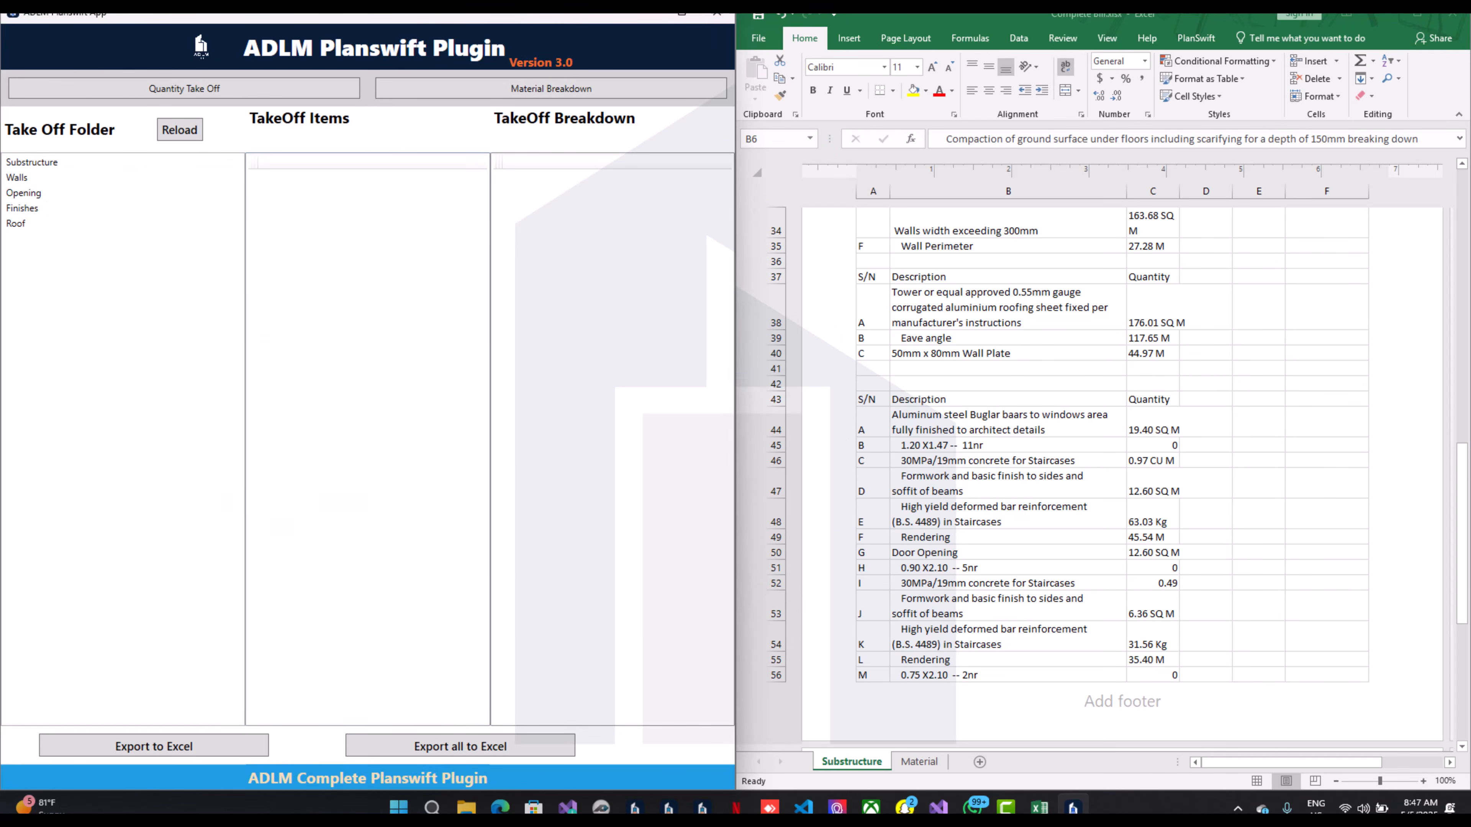
Show the take-off breakdown of Roof Covering in the Roof folder, using a roof pitch of 30 degrees
left_click(35, 224)
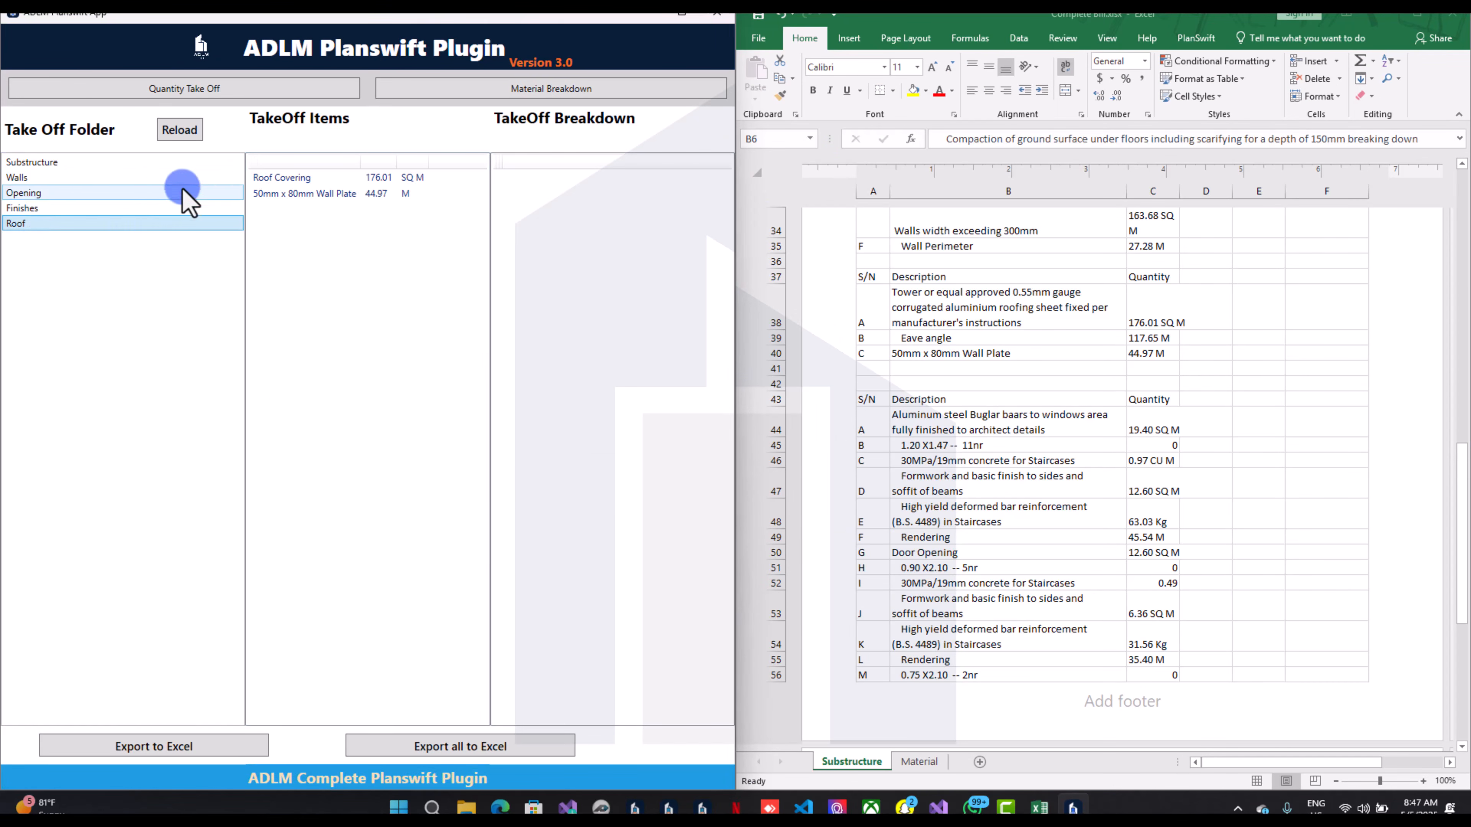
left_click(284, 184)
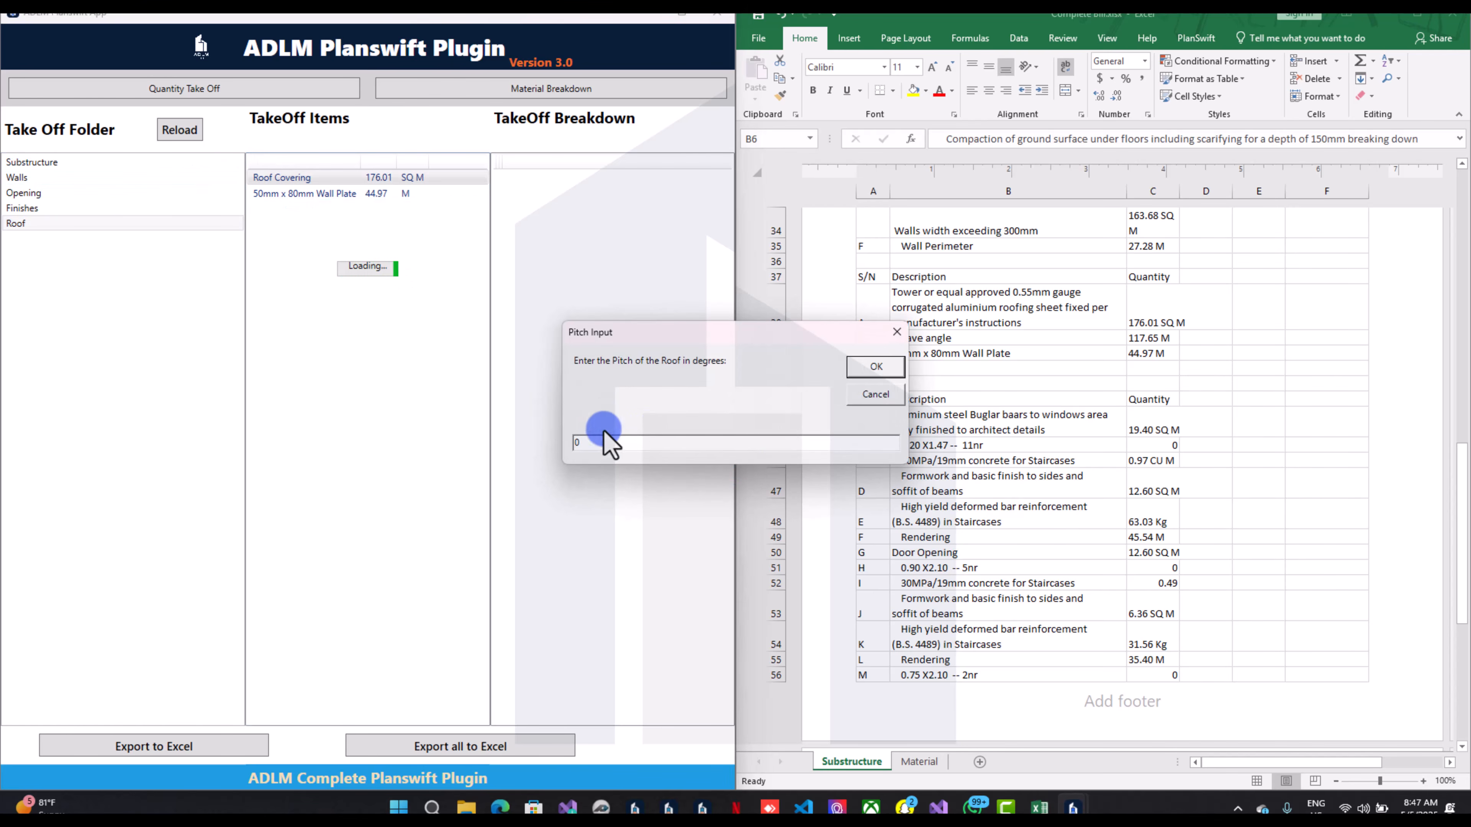
left_click_drag(584, 439, 532, 434)
type("3")
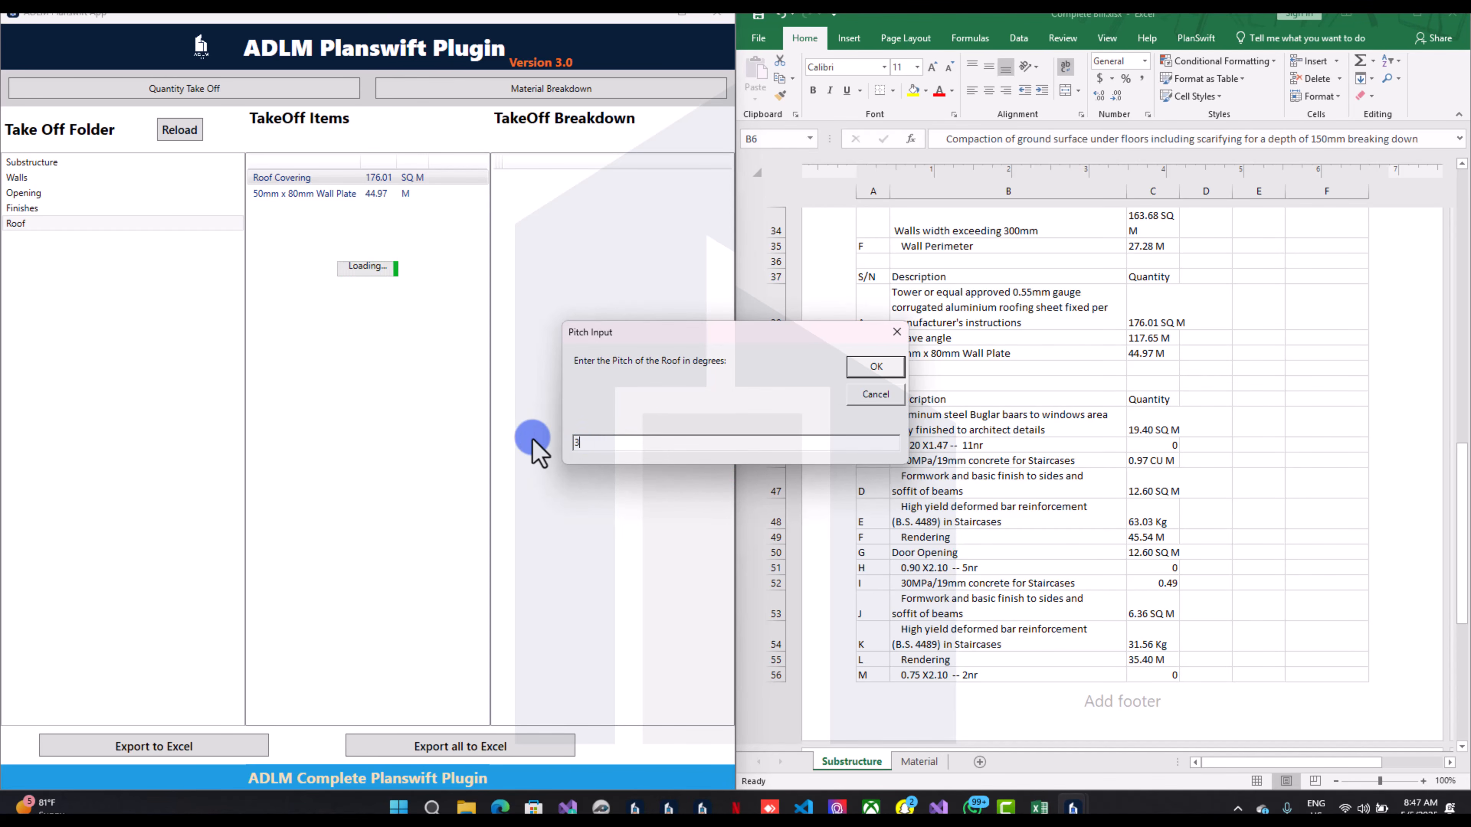
type("0")
left_click(875, 368)
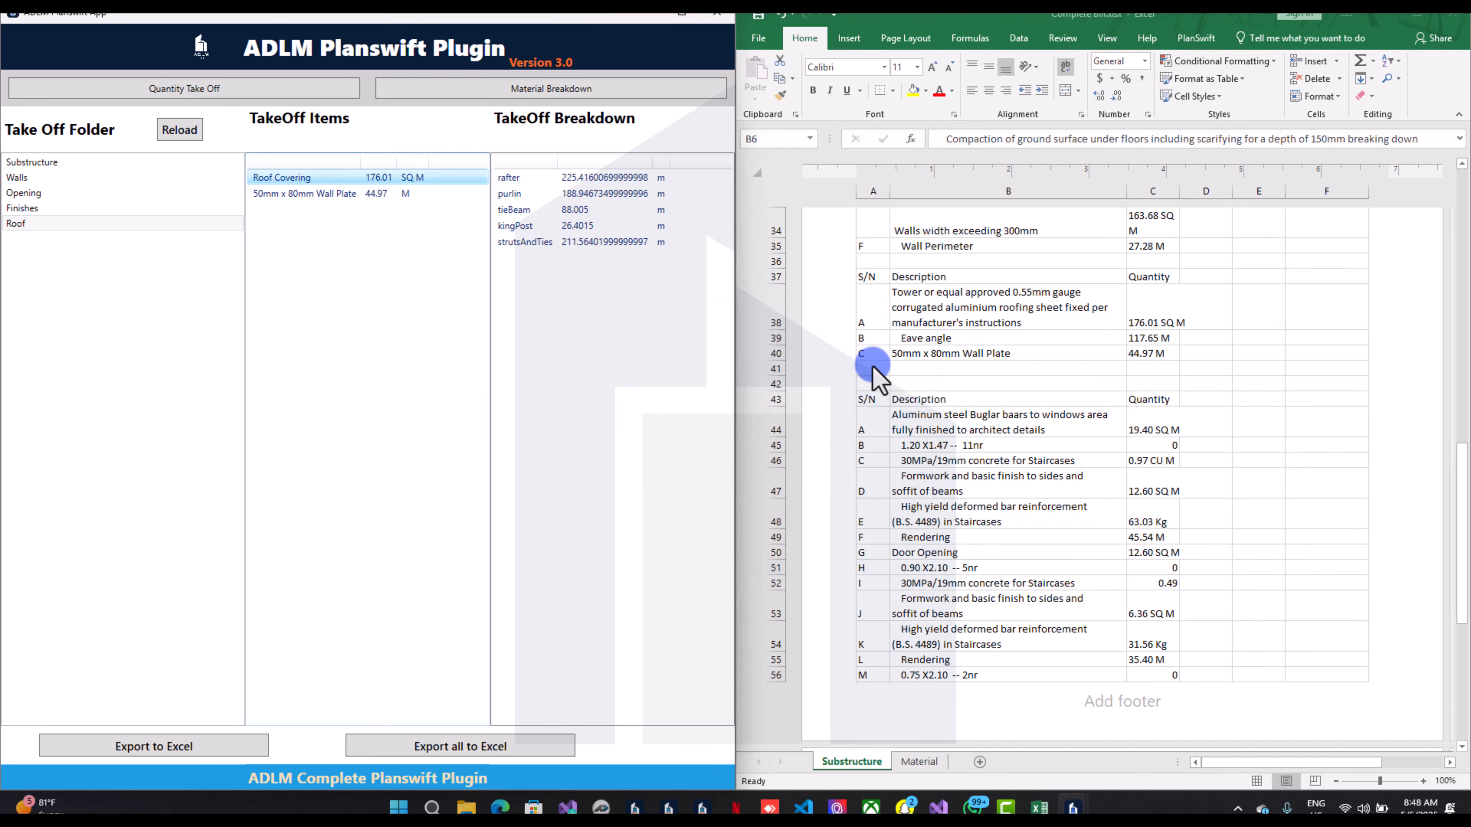
Return to the Excel bill and make the headings in row 1 of the Substructure sheet bold
scroll(1203, 545, "down", 5)
scroll(1207, 579, "down", 3)
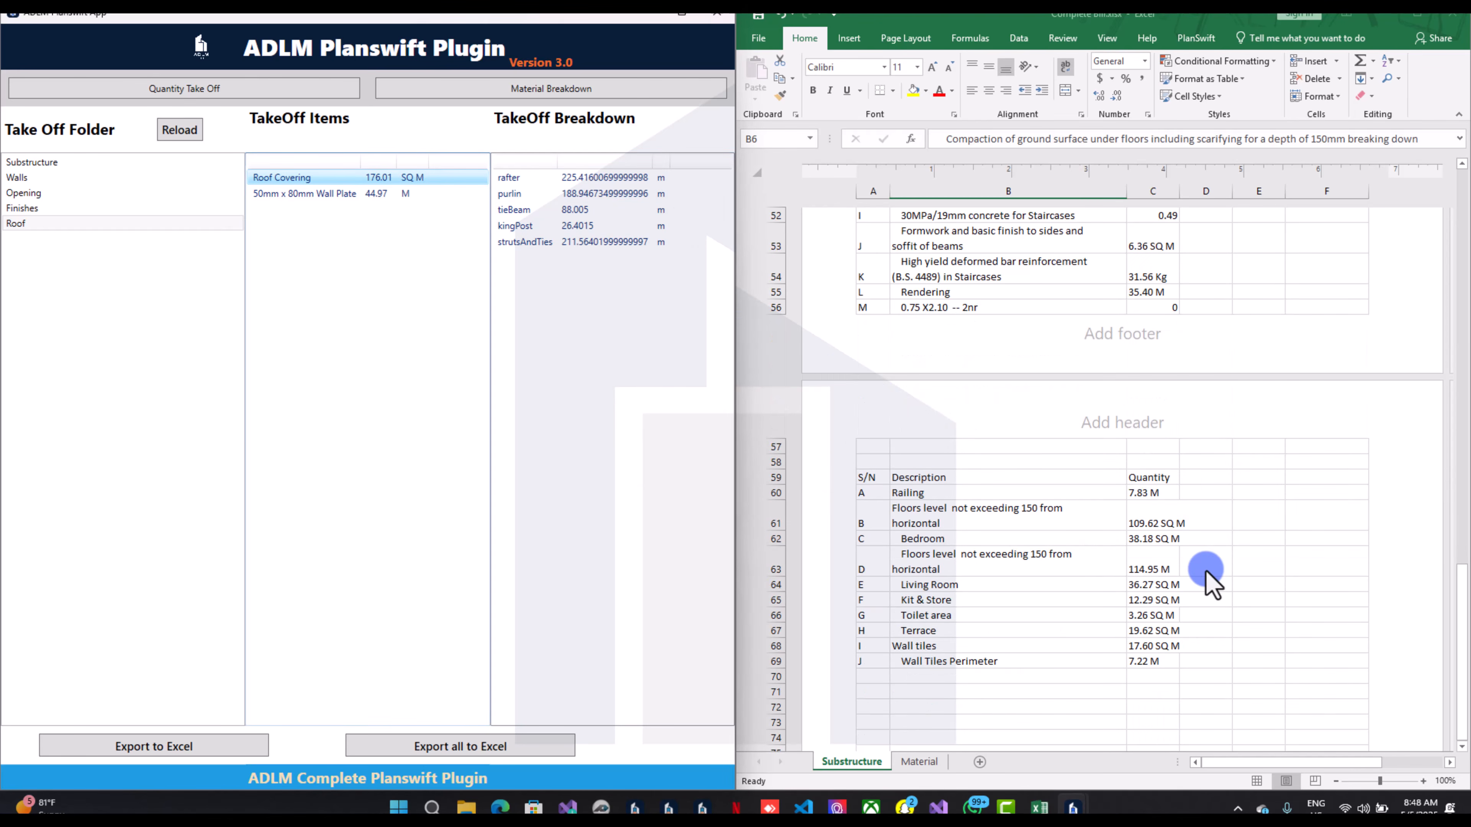
scroll(1204, 581, "up", 8)
scroll(1203, 580, "up", 1)
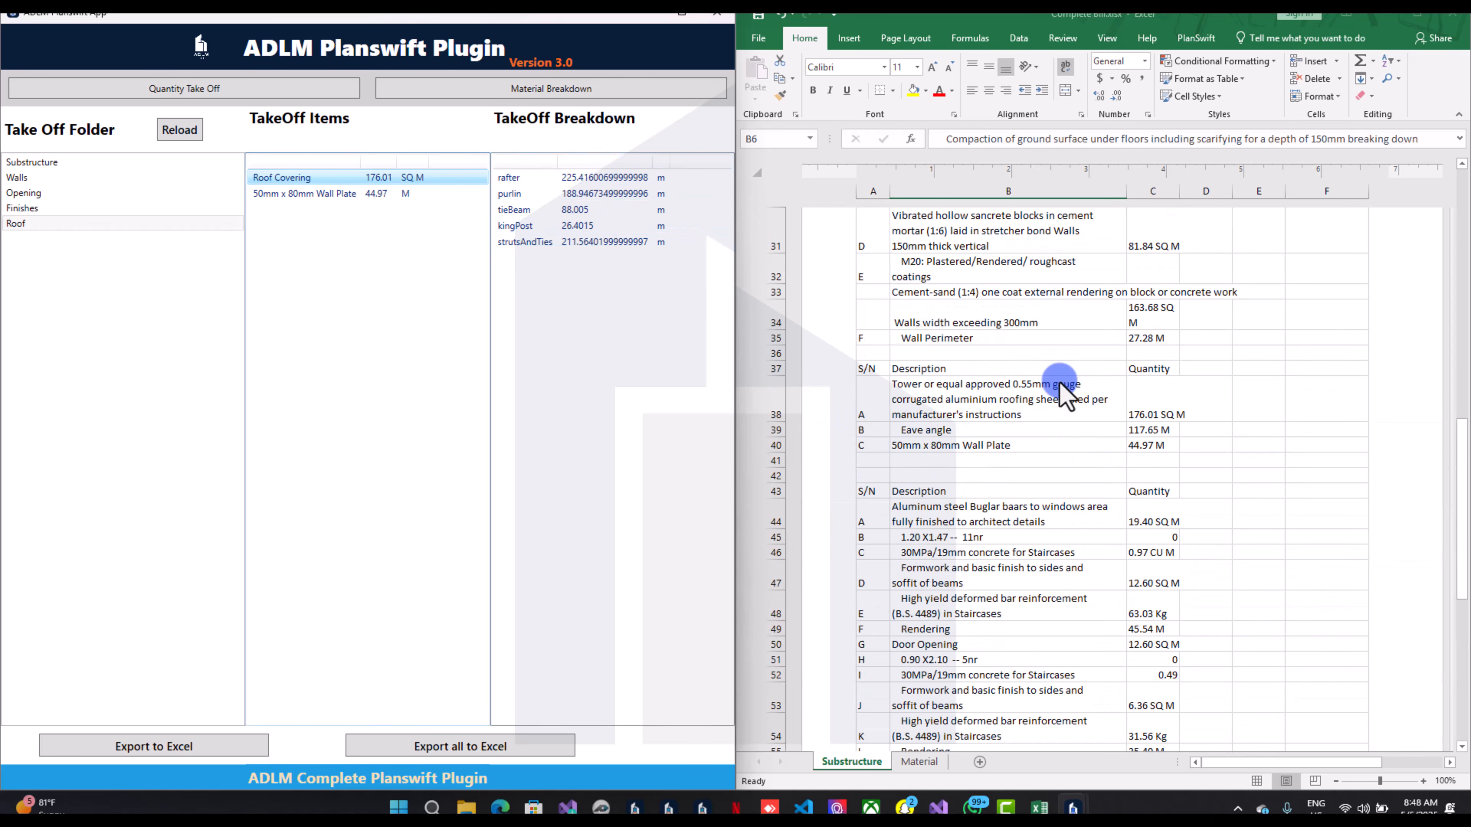
left_click(1163, 473)
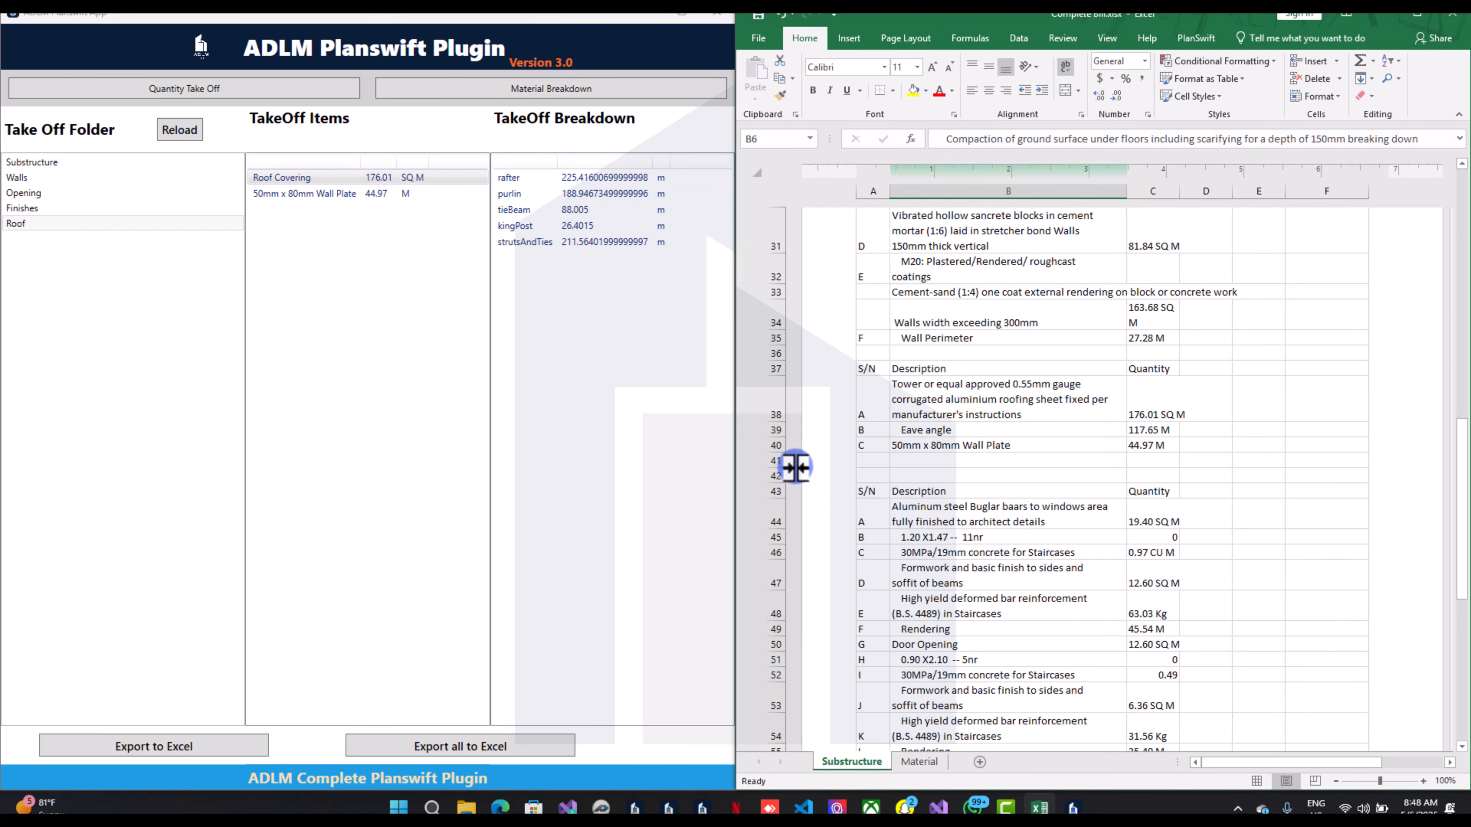
scroll(798, 458, "up", 10)
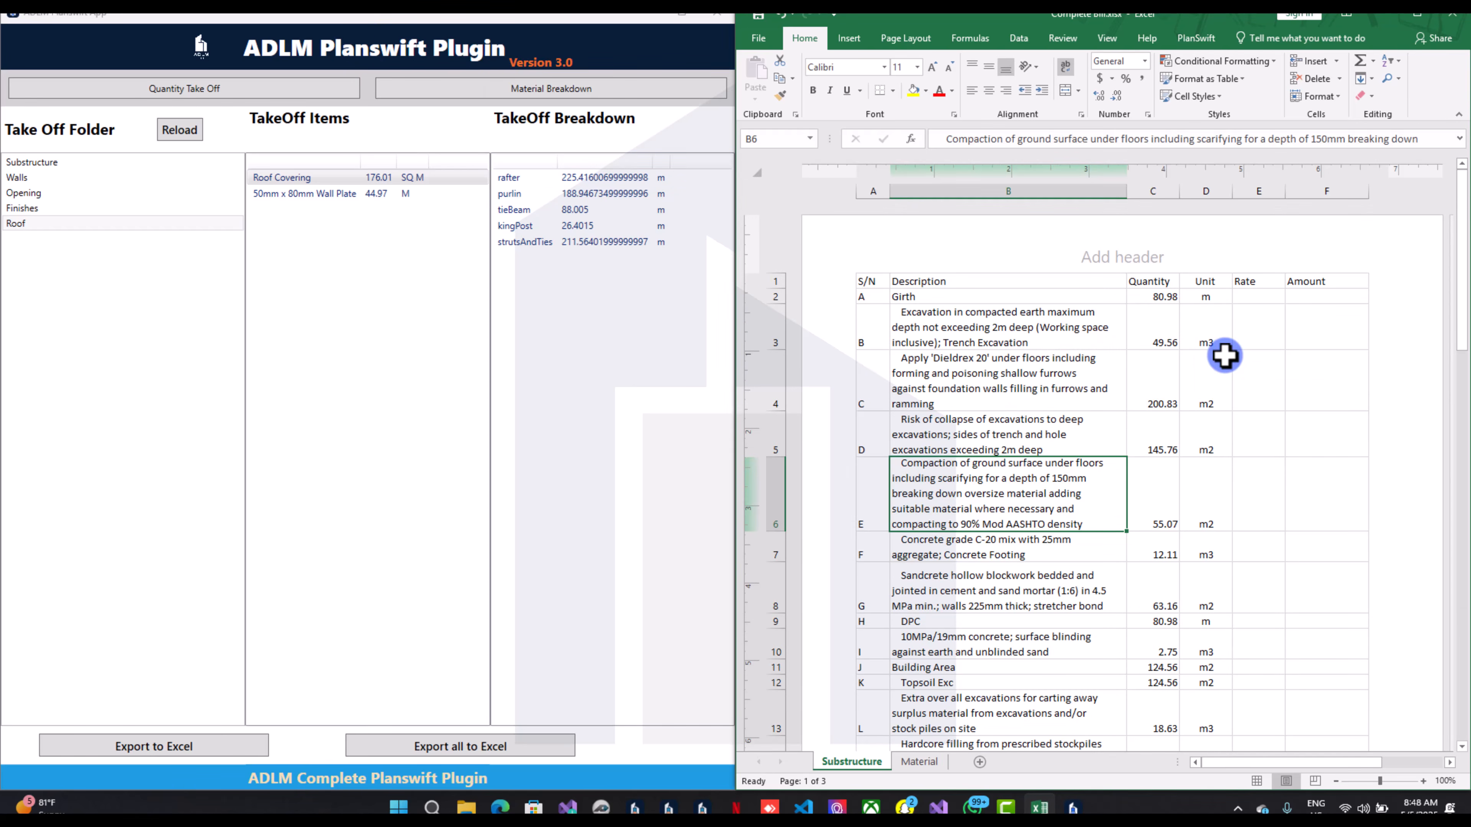
left_click(779, 281)
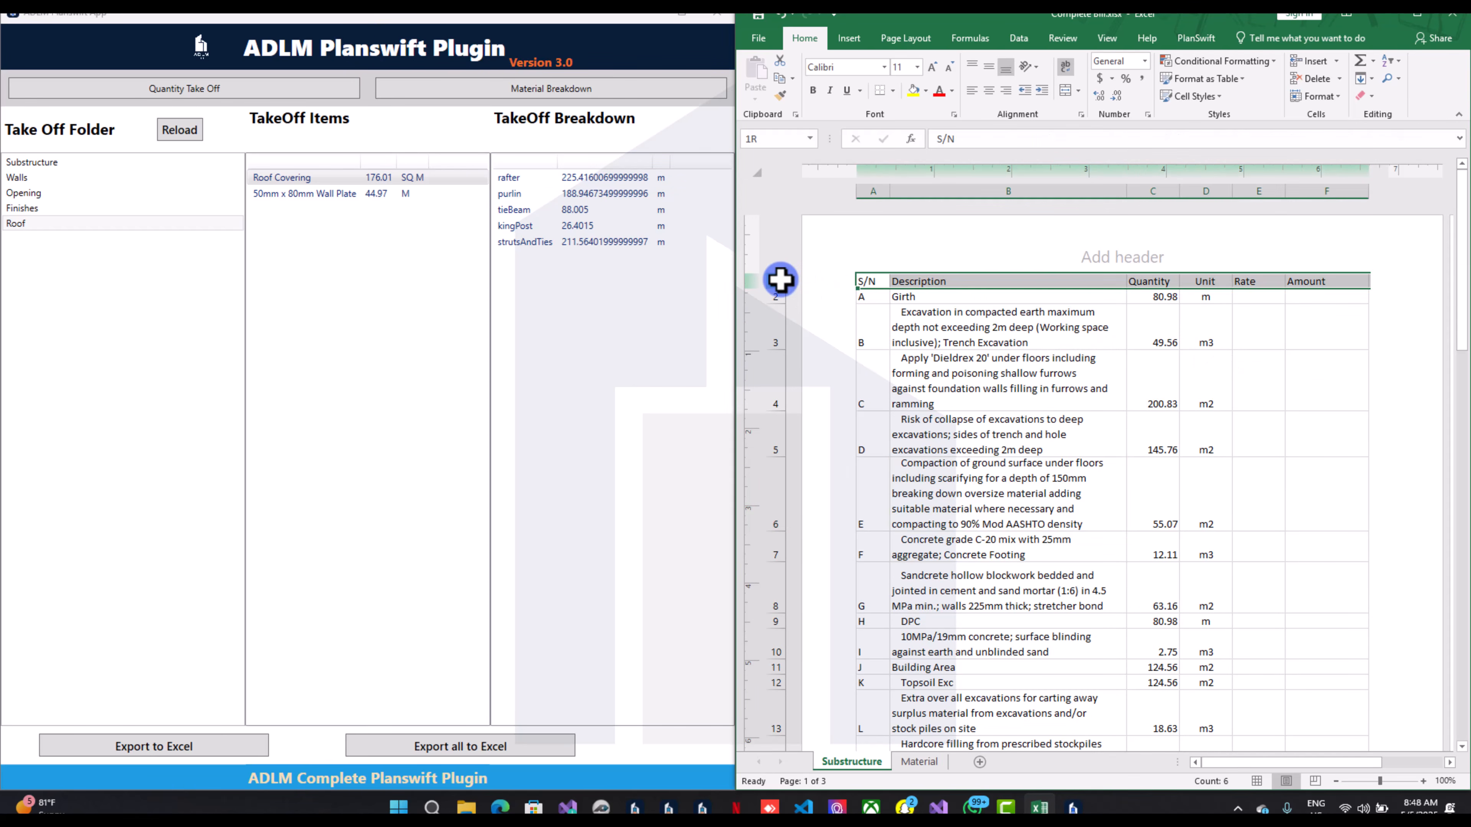
left_click(1254, 483)
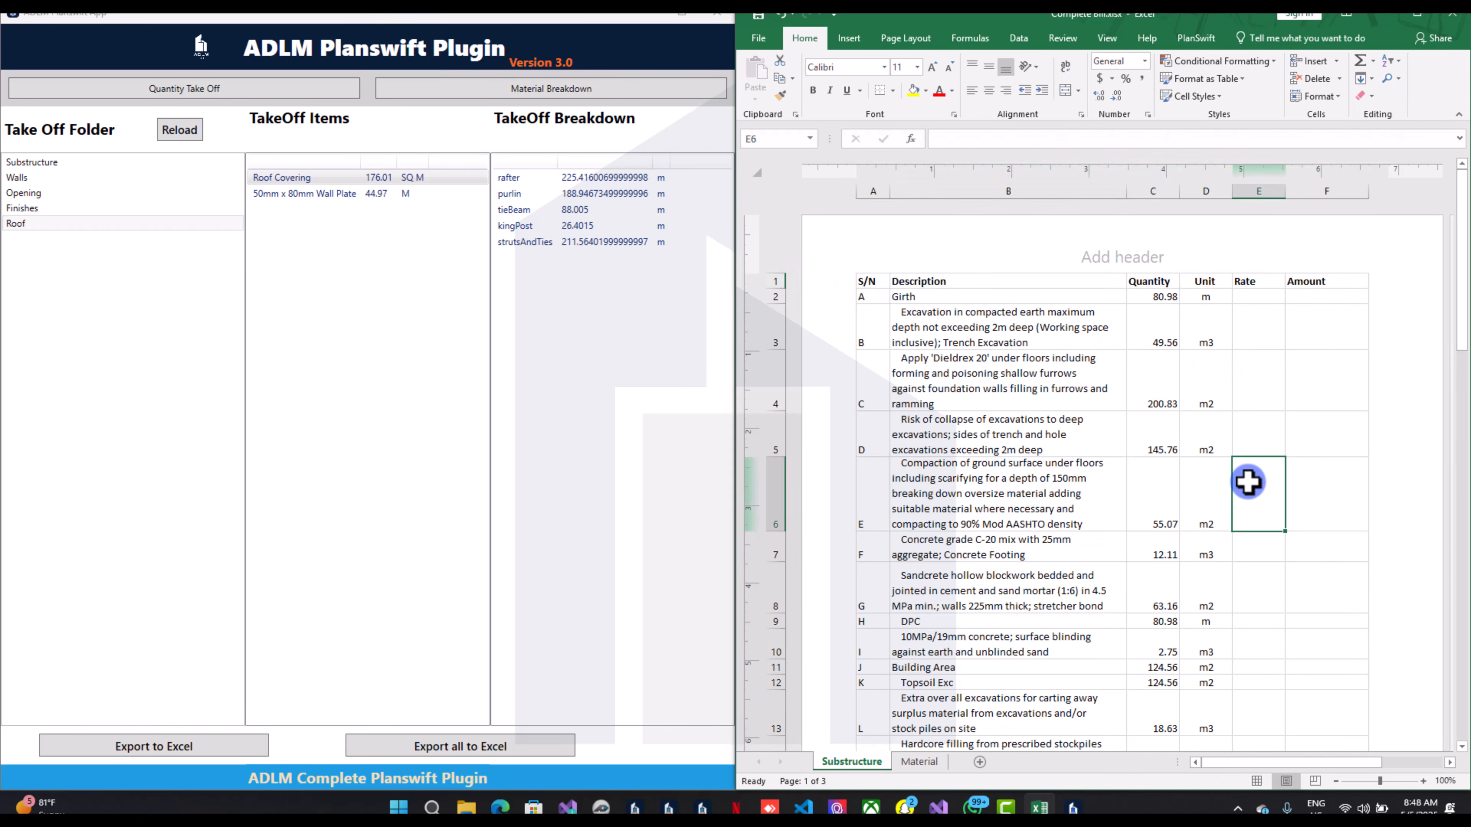
Open the Material sheet and maximize the Excel window
scroll(1211, 432, "down", 2)
scroll(1210, 431, "down", 2)
scroll(1173, 427, "down", 2)
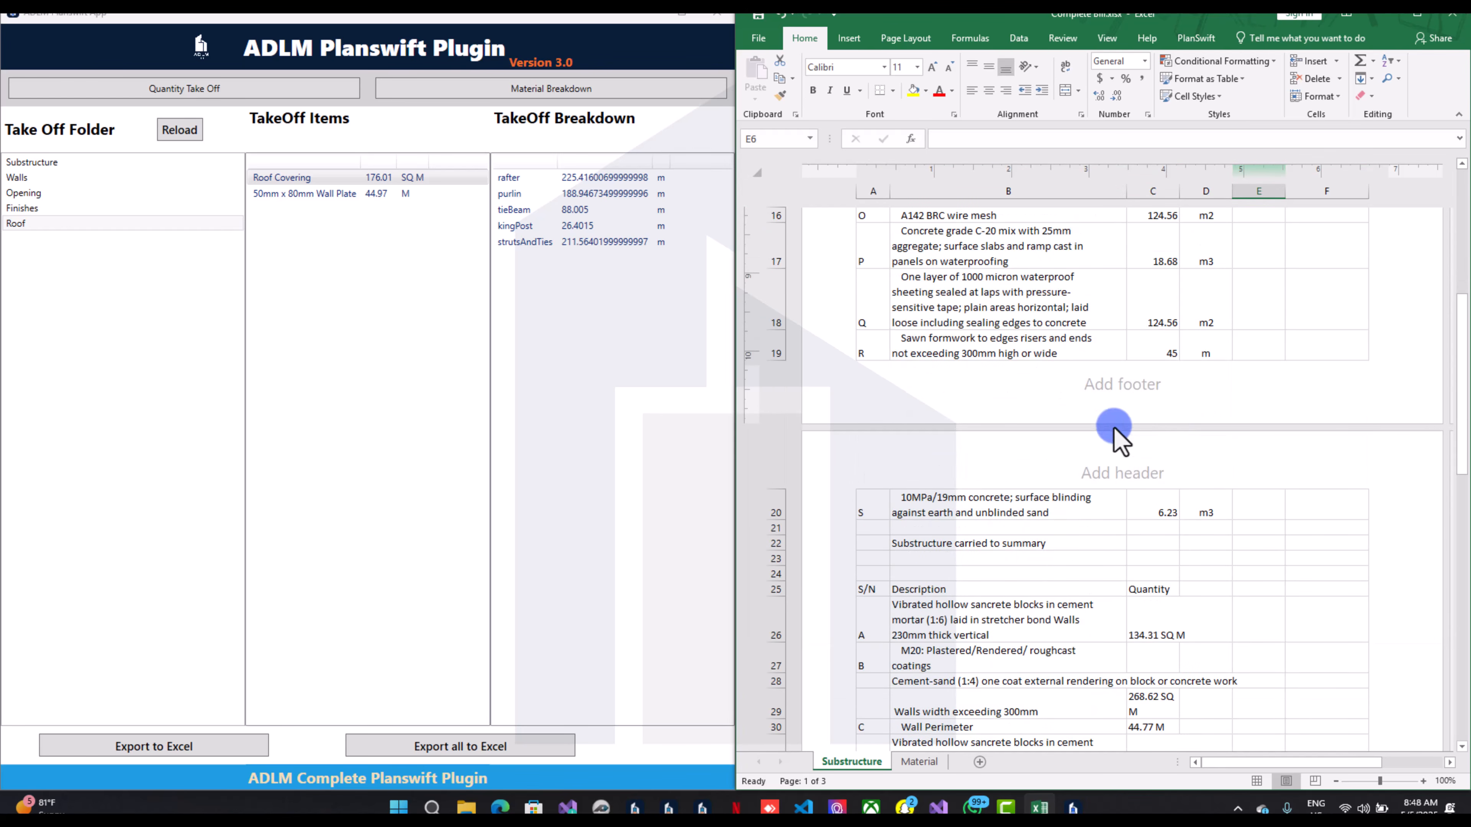
left_click(926, 763)
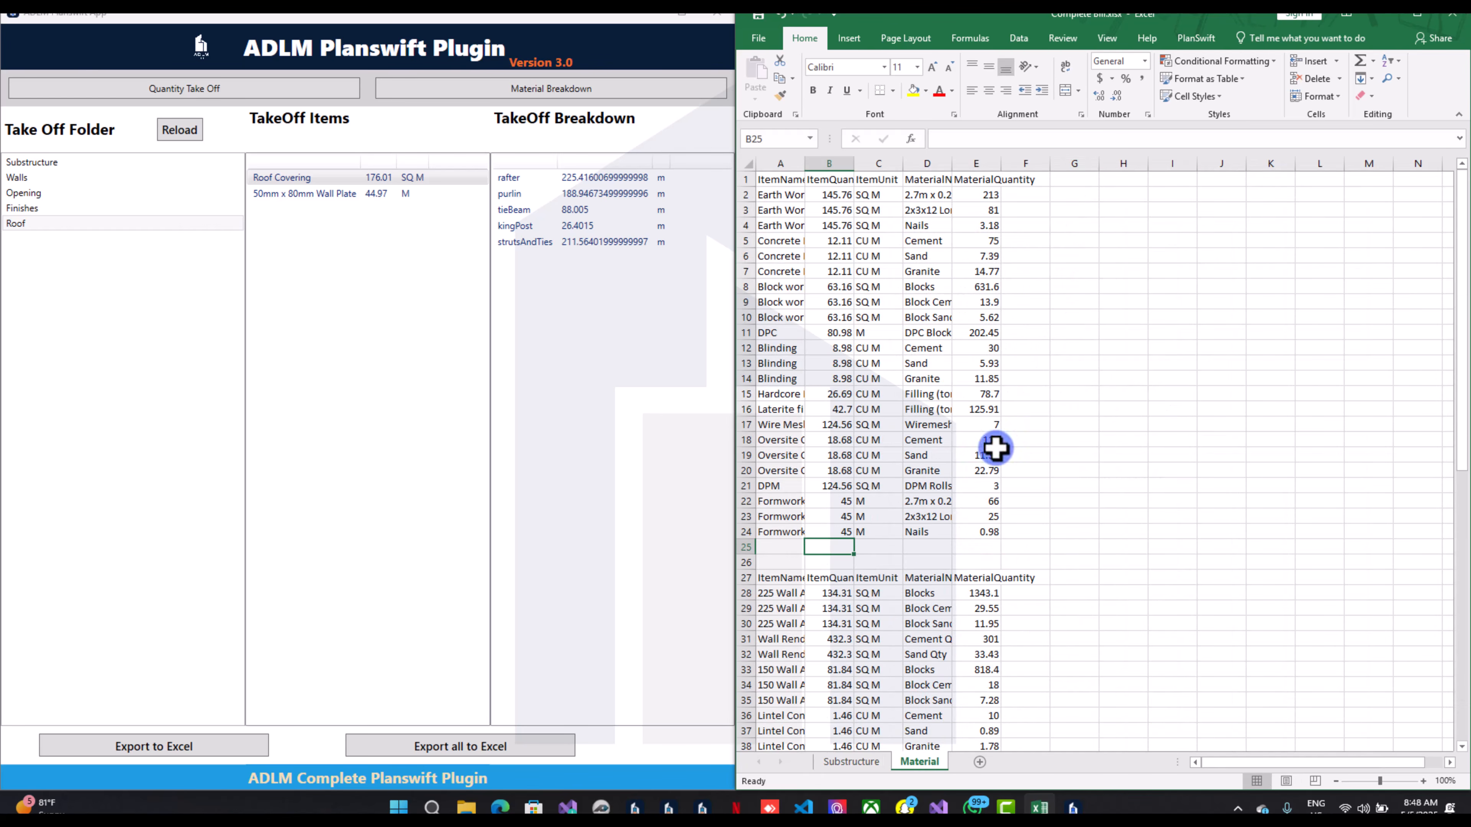
left_click(1418, 15)
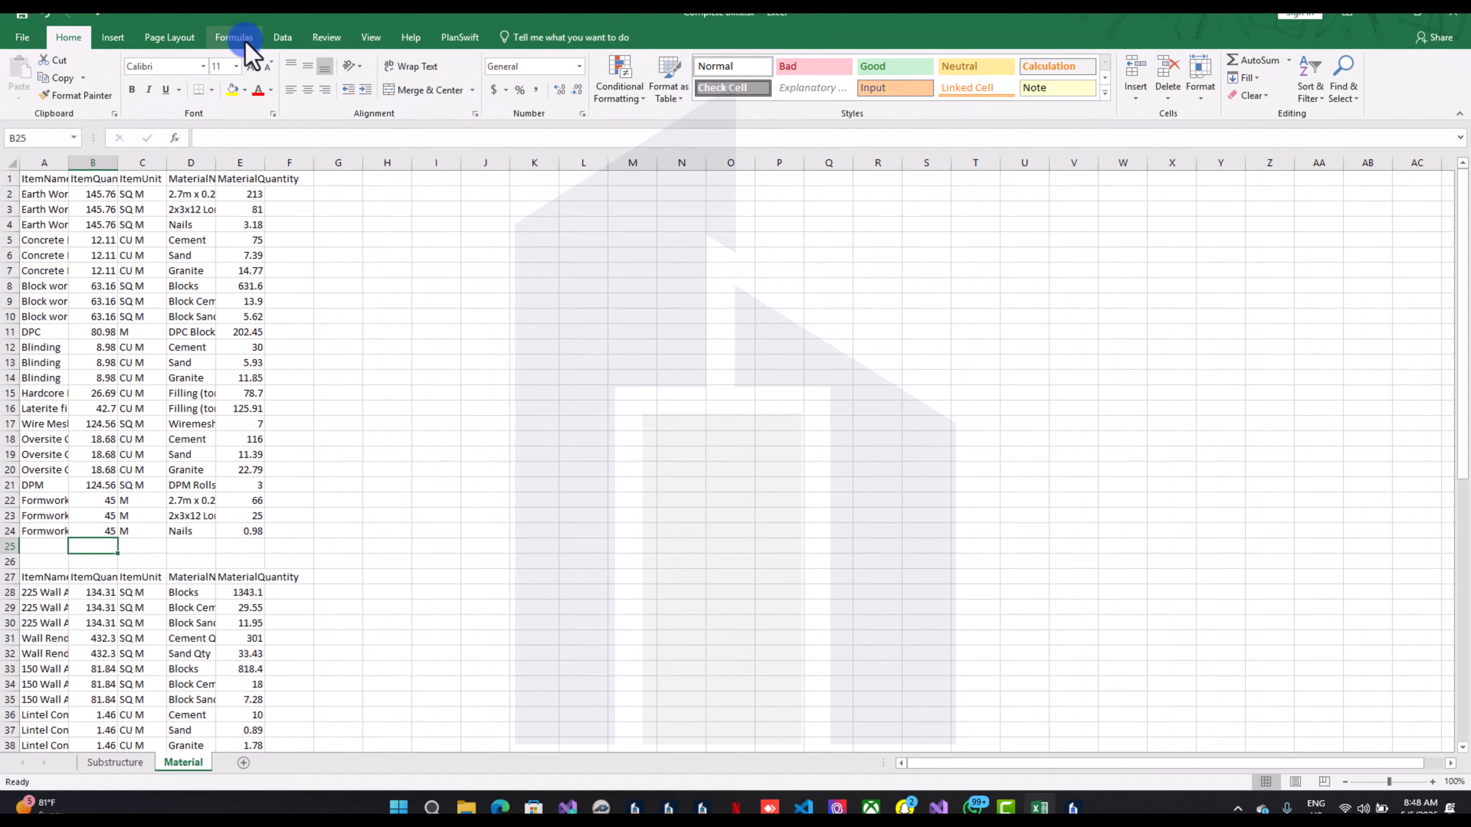
Set the Material sheet's paper size to A4 and show the sheet in page layout view
left_click(174, 38)
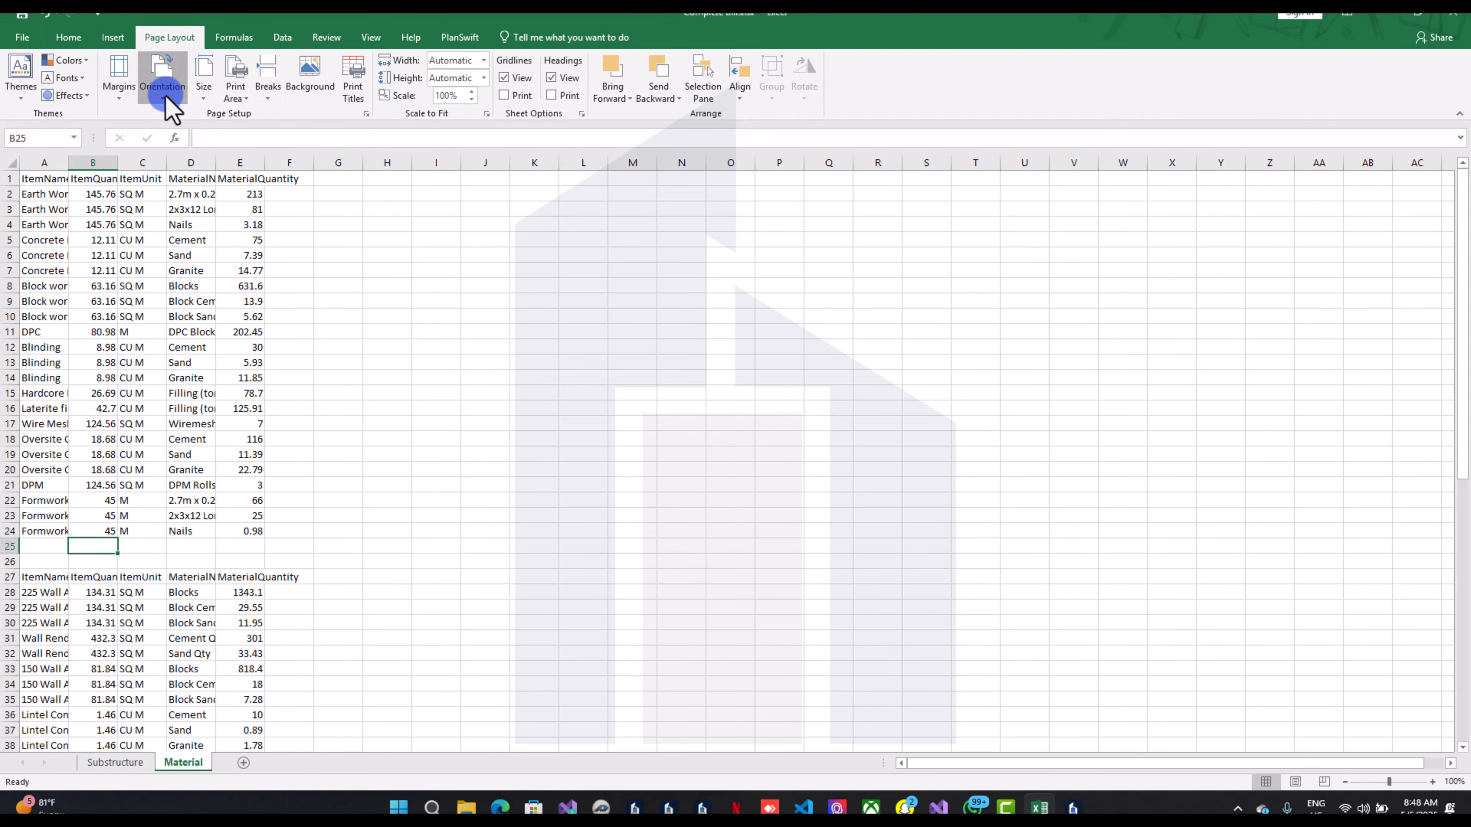
left_click(203, 87)
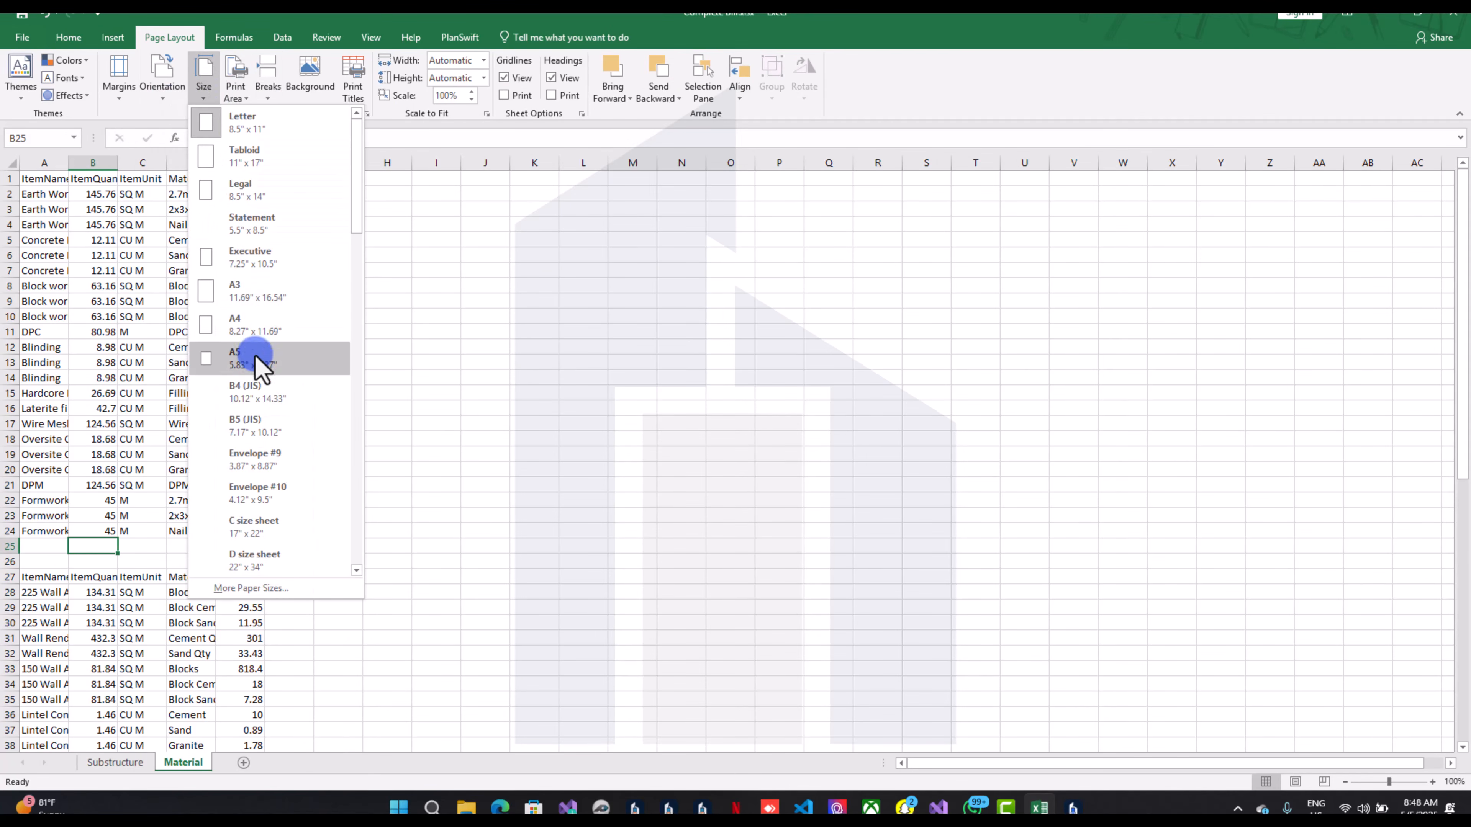
left_click(255, 333)
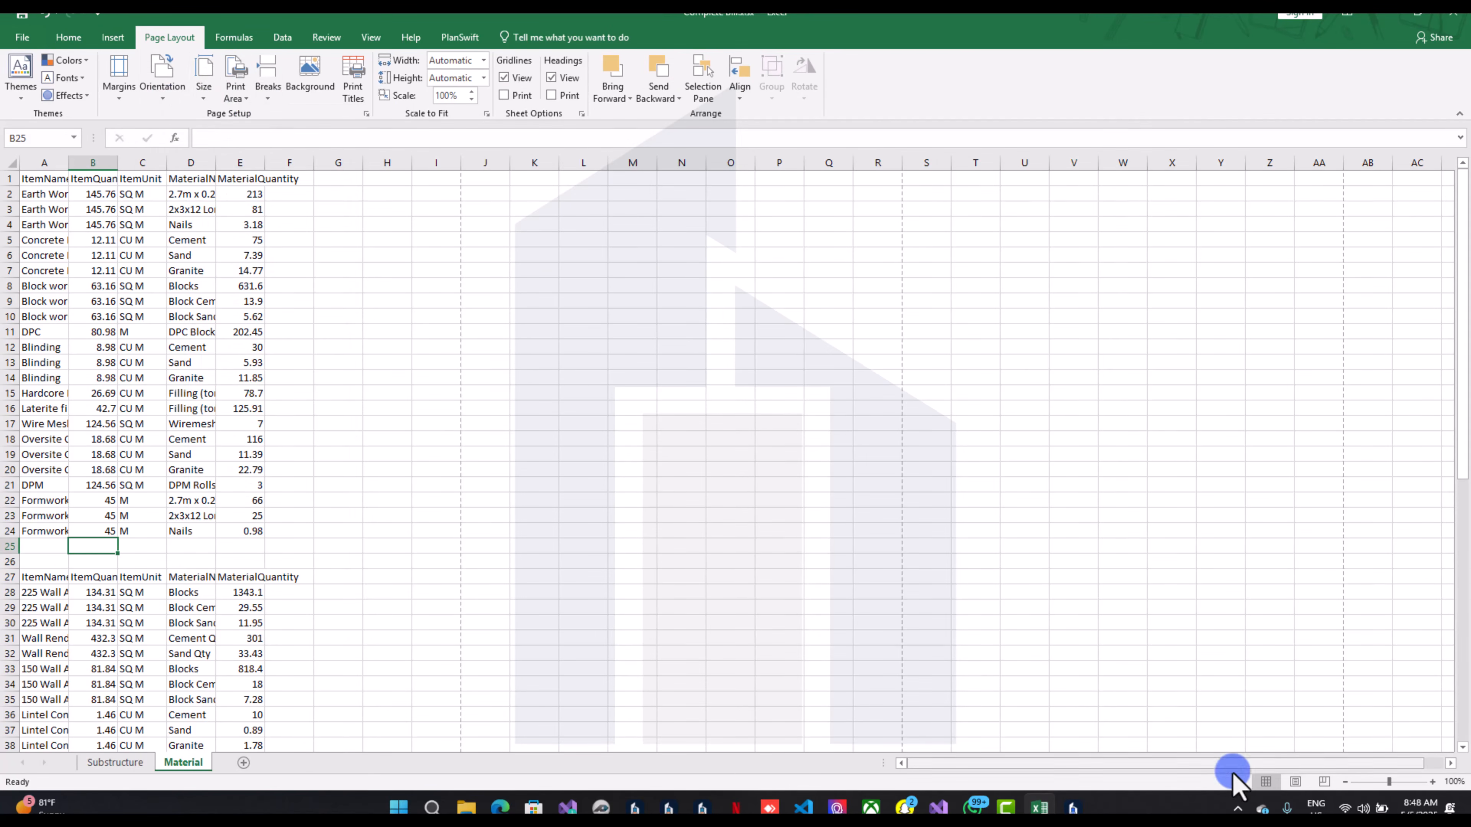
left_click(1295, 782)
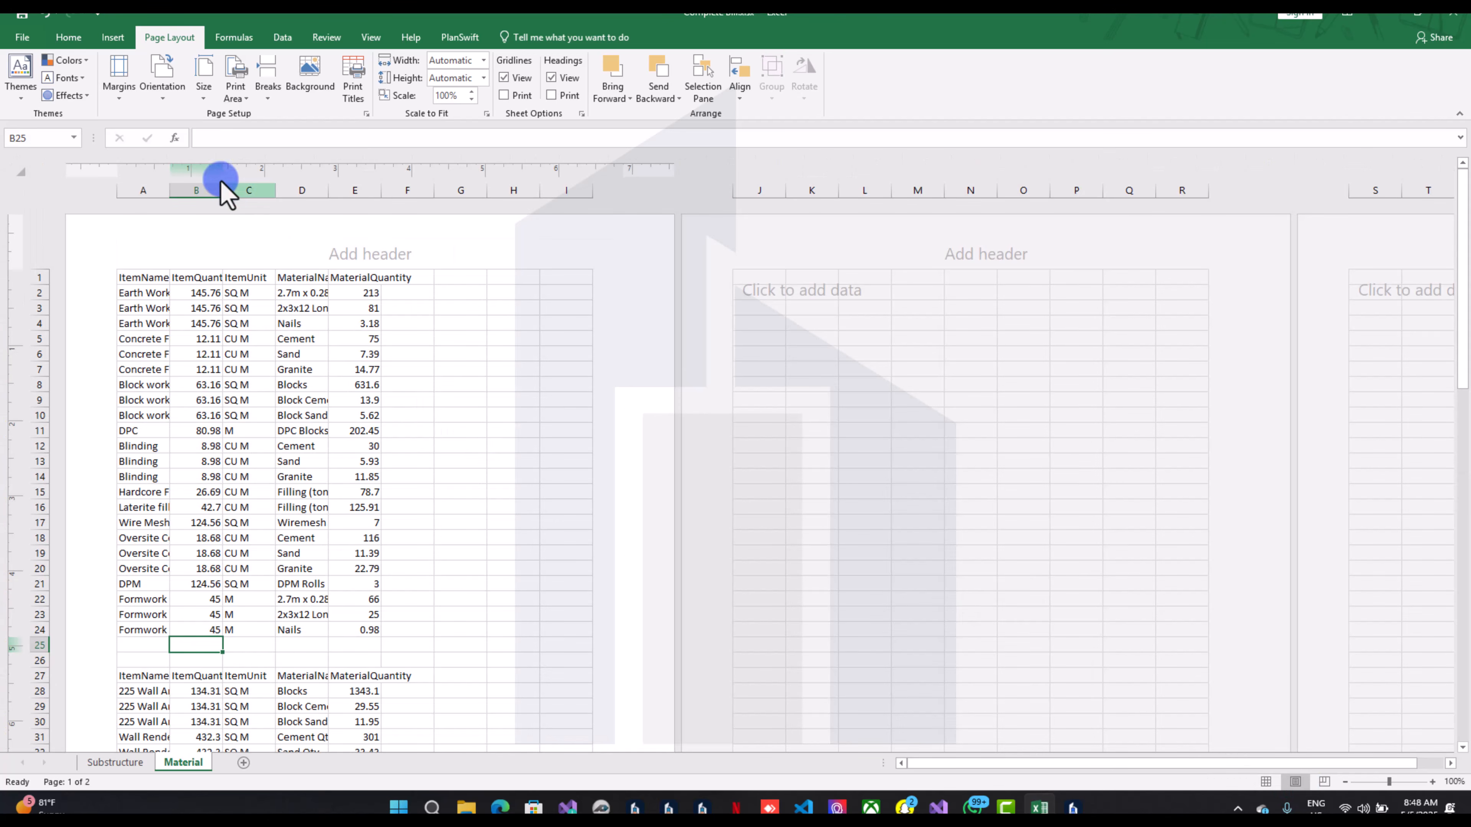
Widen the ItemName column of the Material sheet so the item names fit
double_click(172, 185)
left_click(313, 184)
left_click_drag(313, 184, 245, 185)
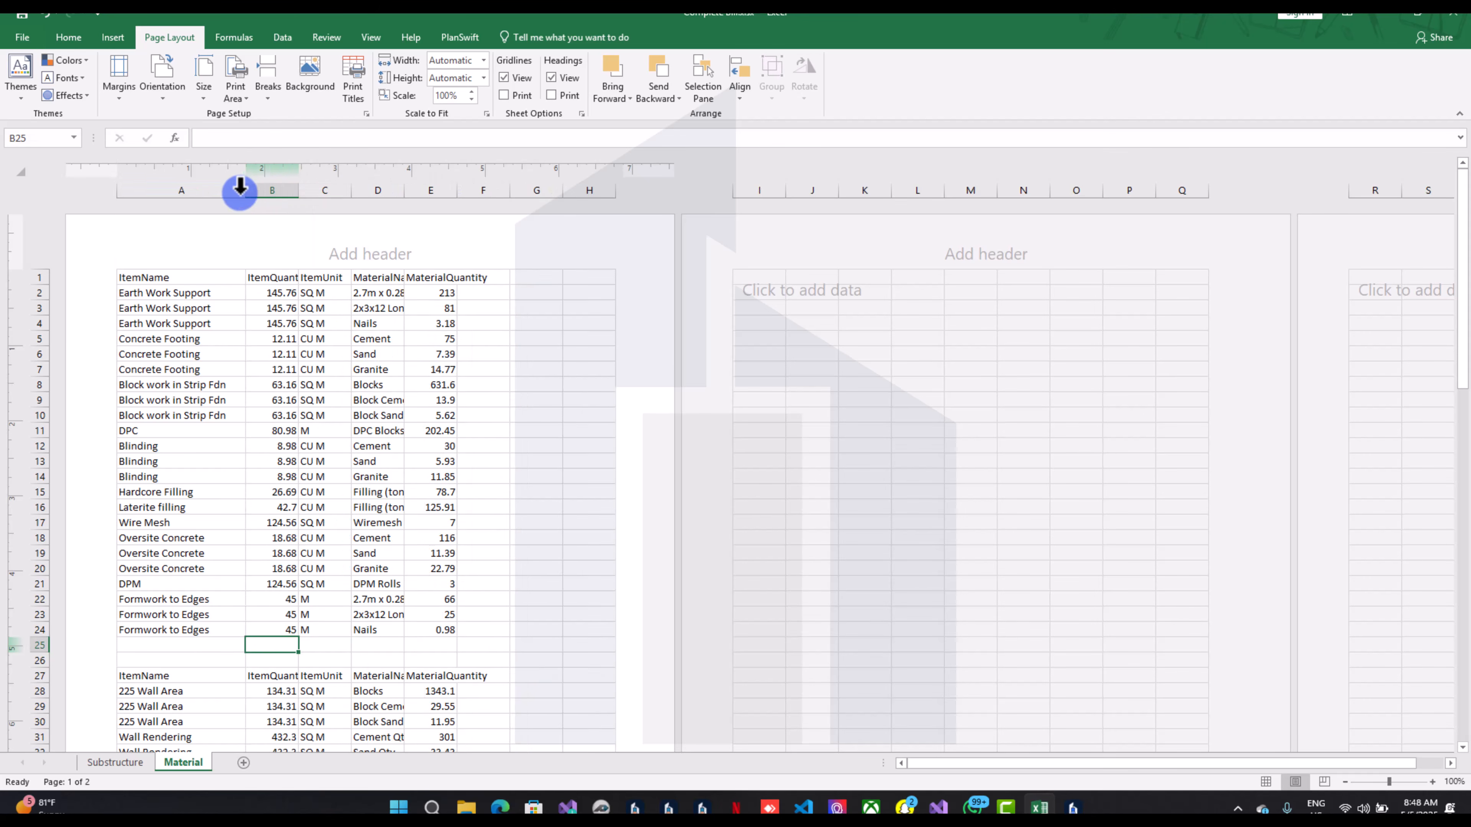
Wrap the text in the ItemName and MaterialName columns, and widen the MaterialName column to 1.60 inches and the MaterialQuantity column slightly
left_click(231, 190)
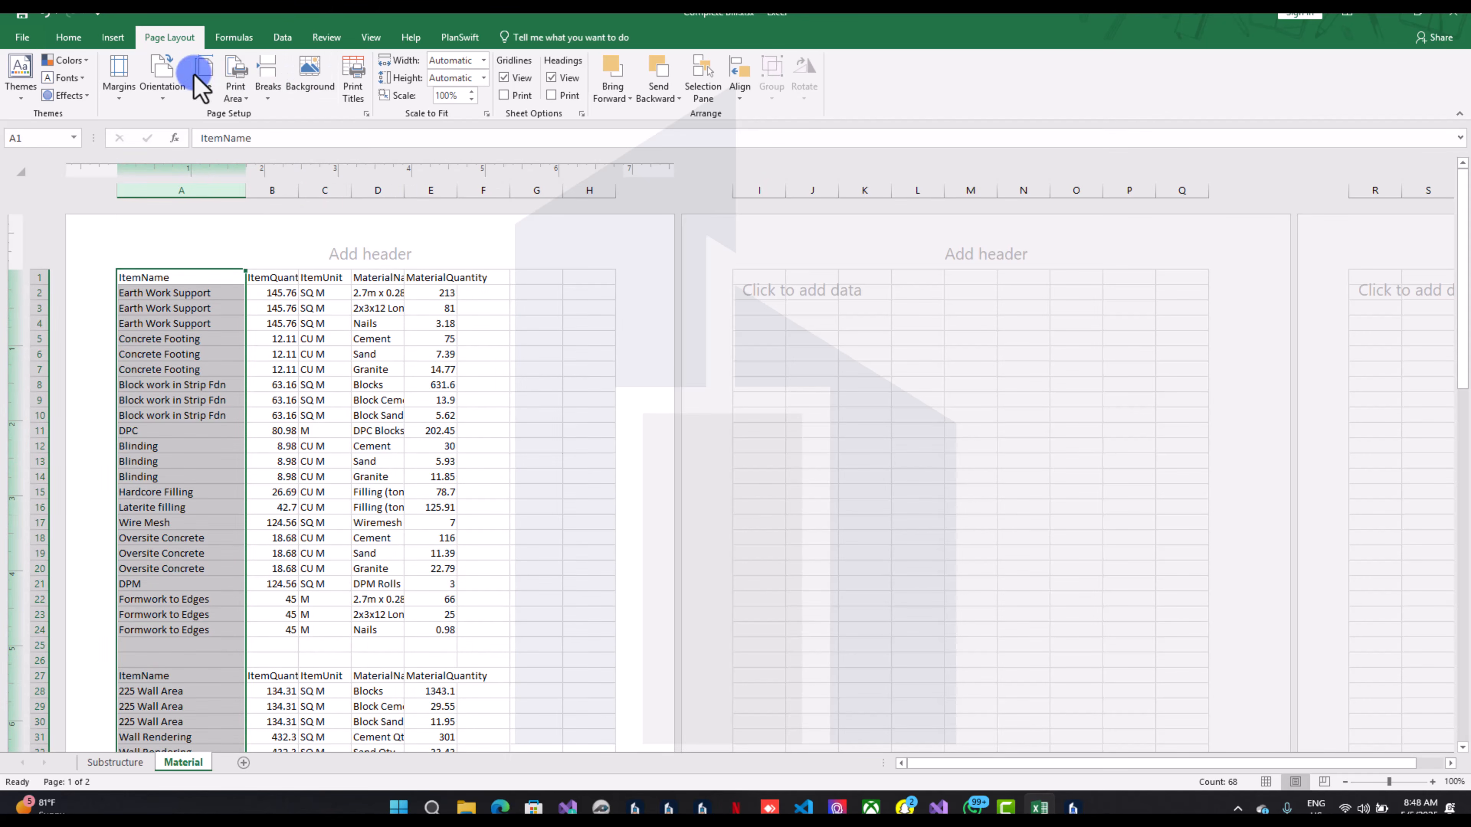
left_click(68, 39)
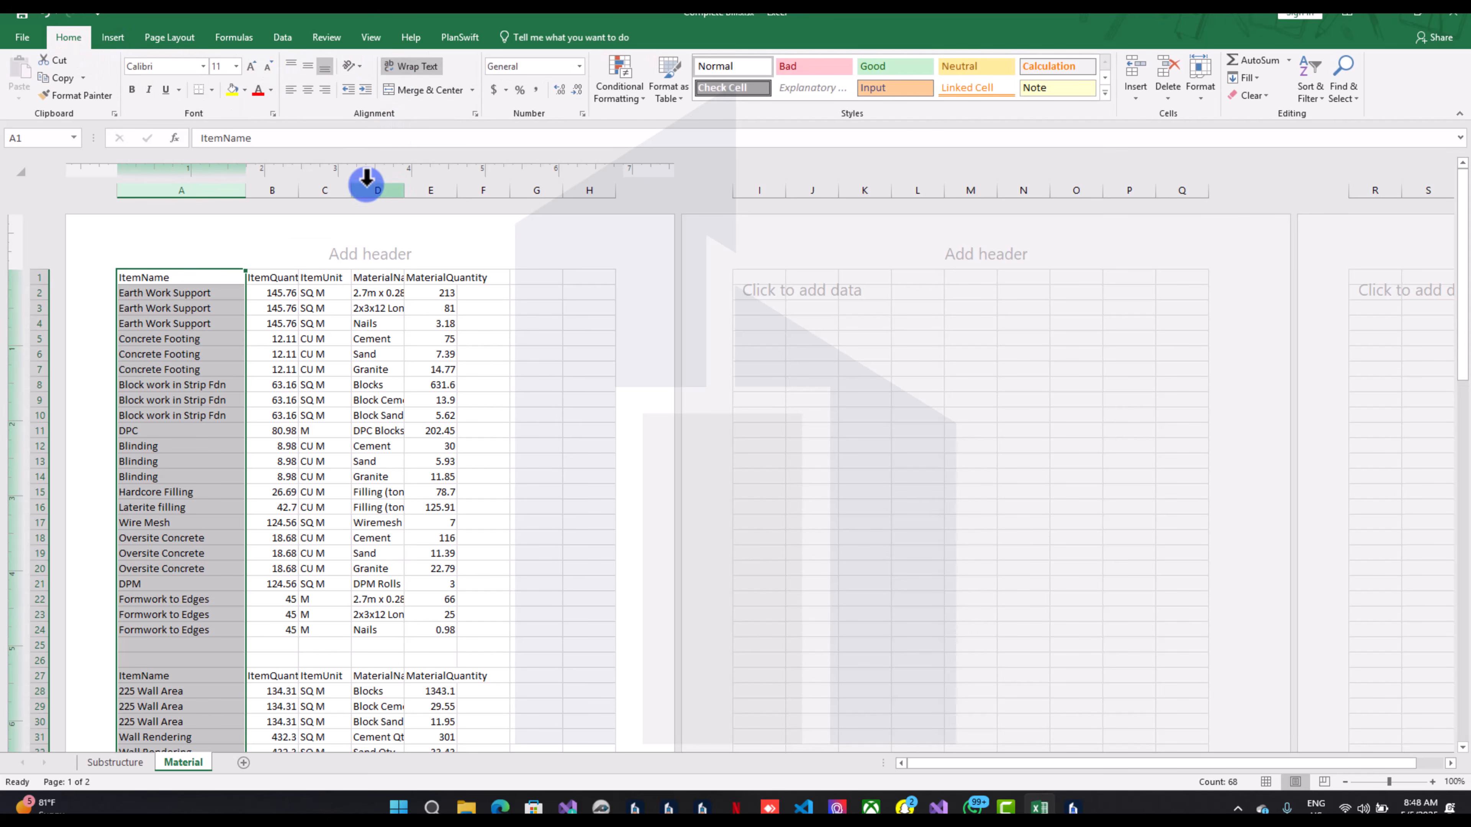
left_click_drag(404, 197, 470, 198)
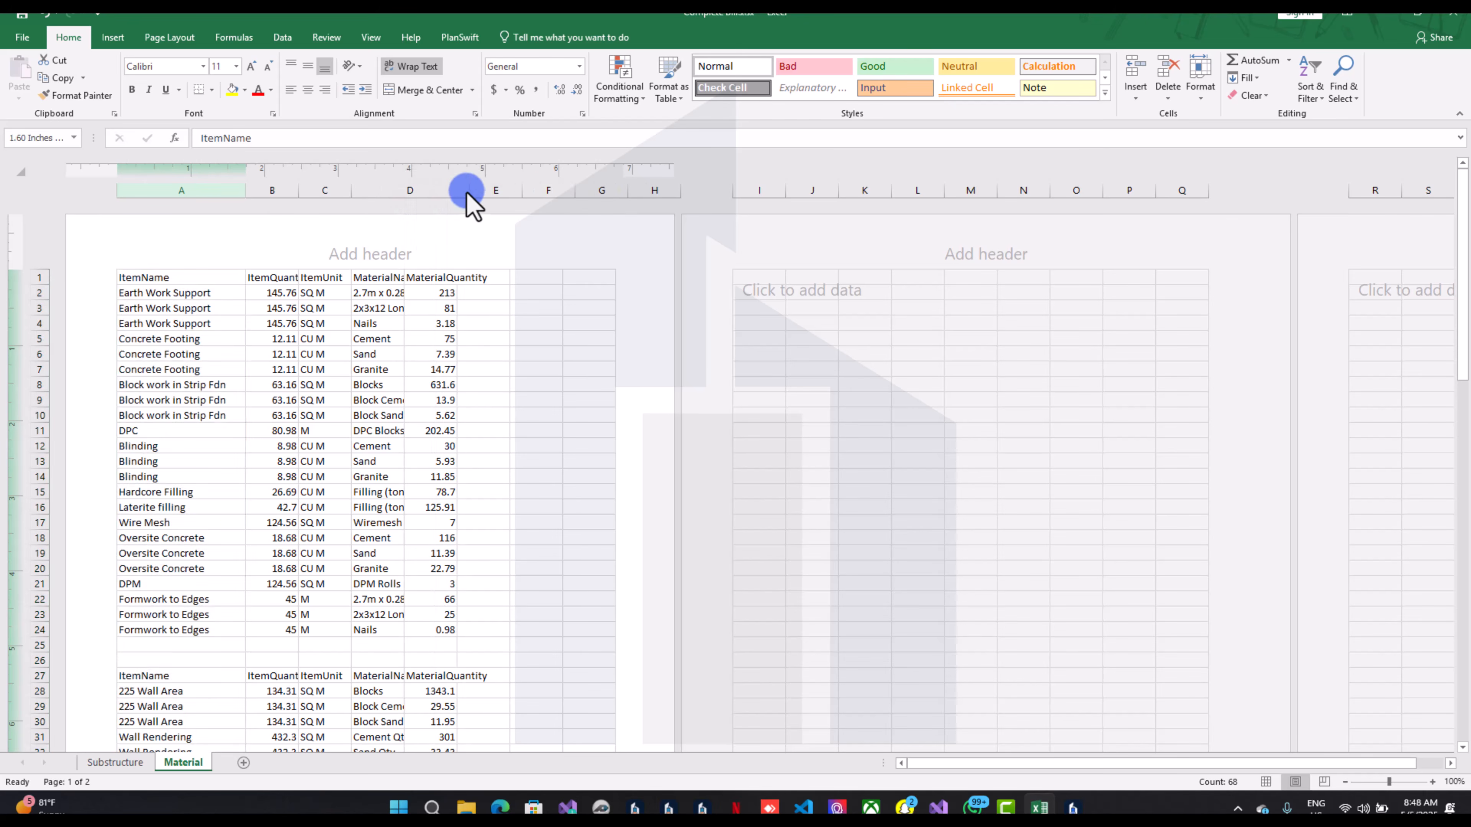
left_click(417, 184)
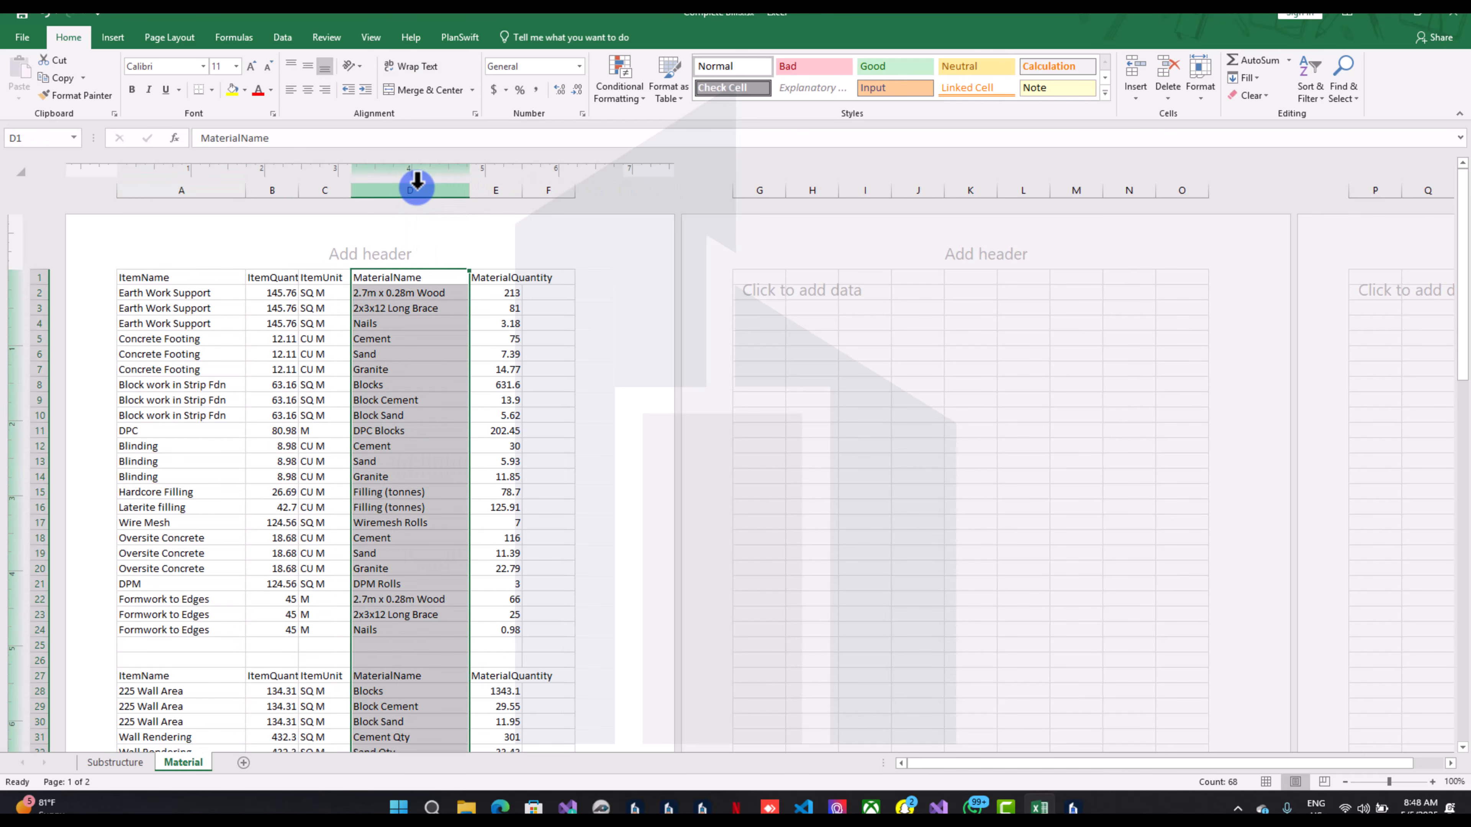
left_click(435, 67)
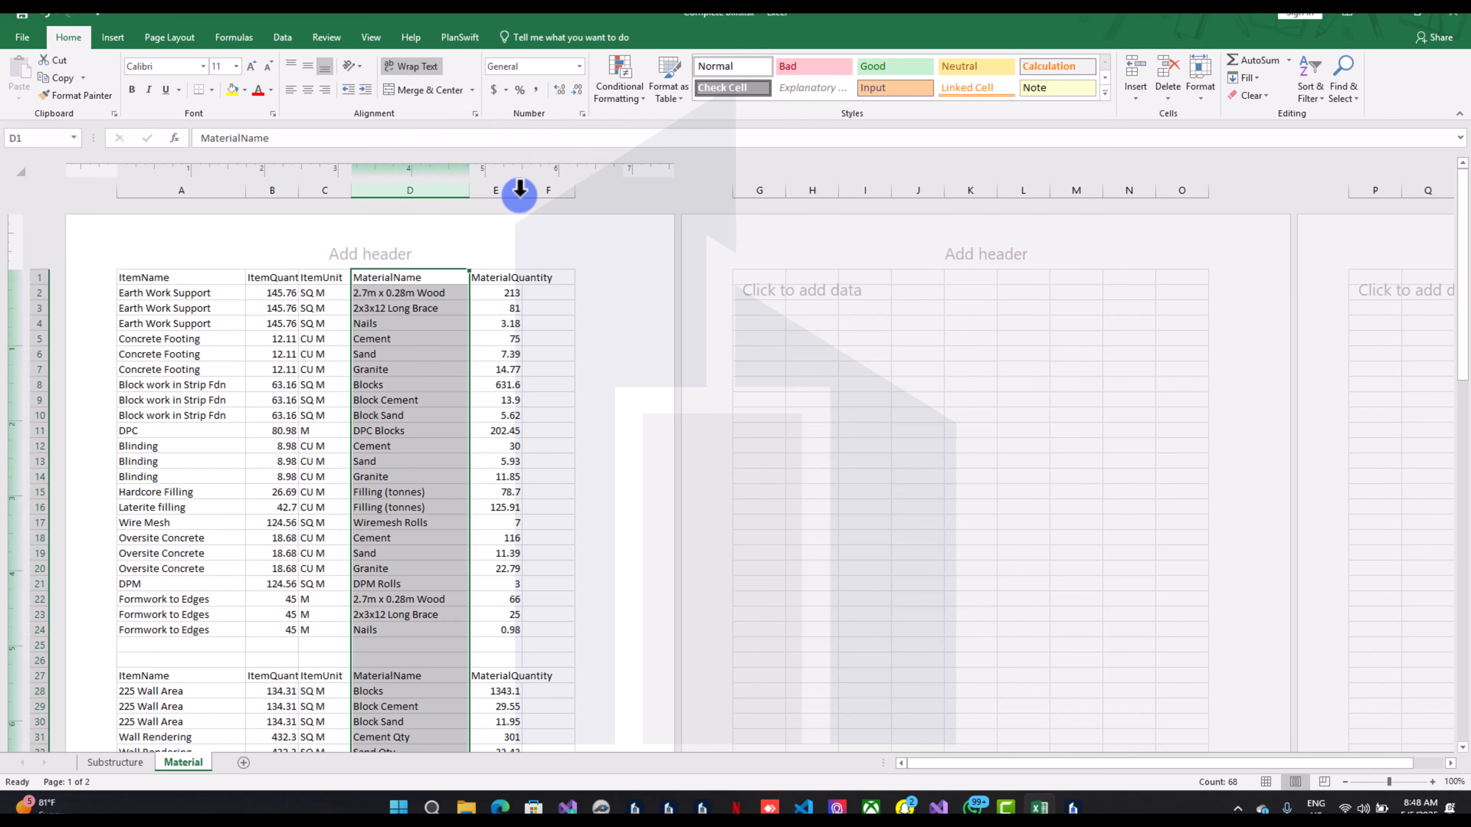
left_click_drag(521, 191, 544, 196)
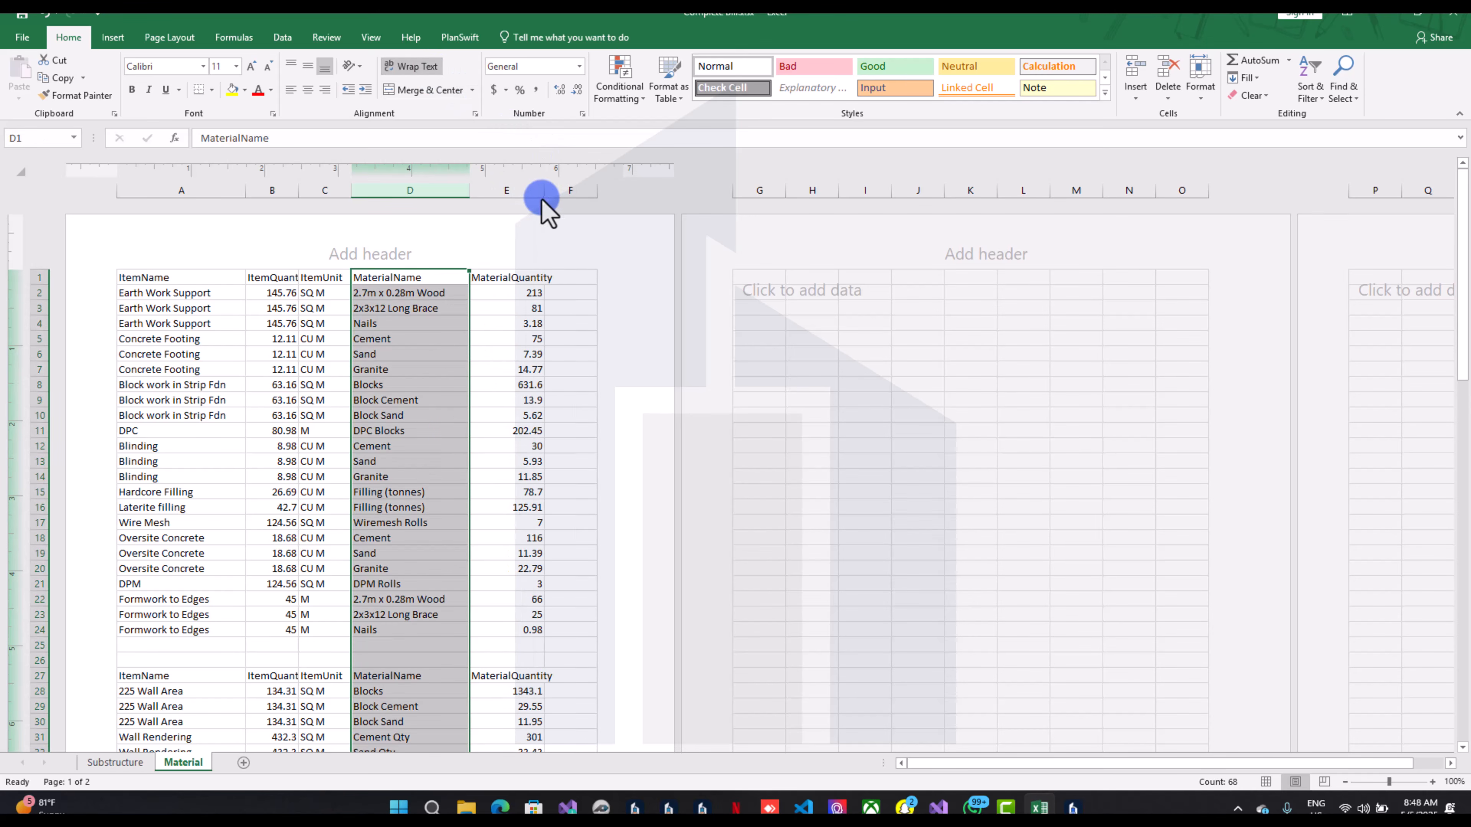
left_click(273, 535)
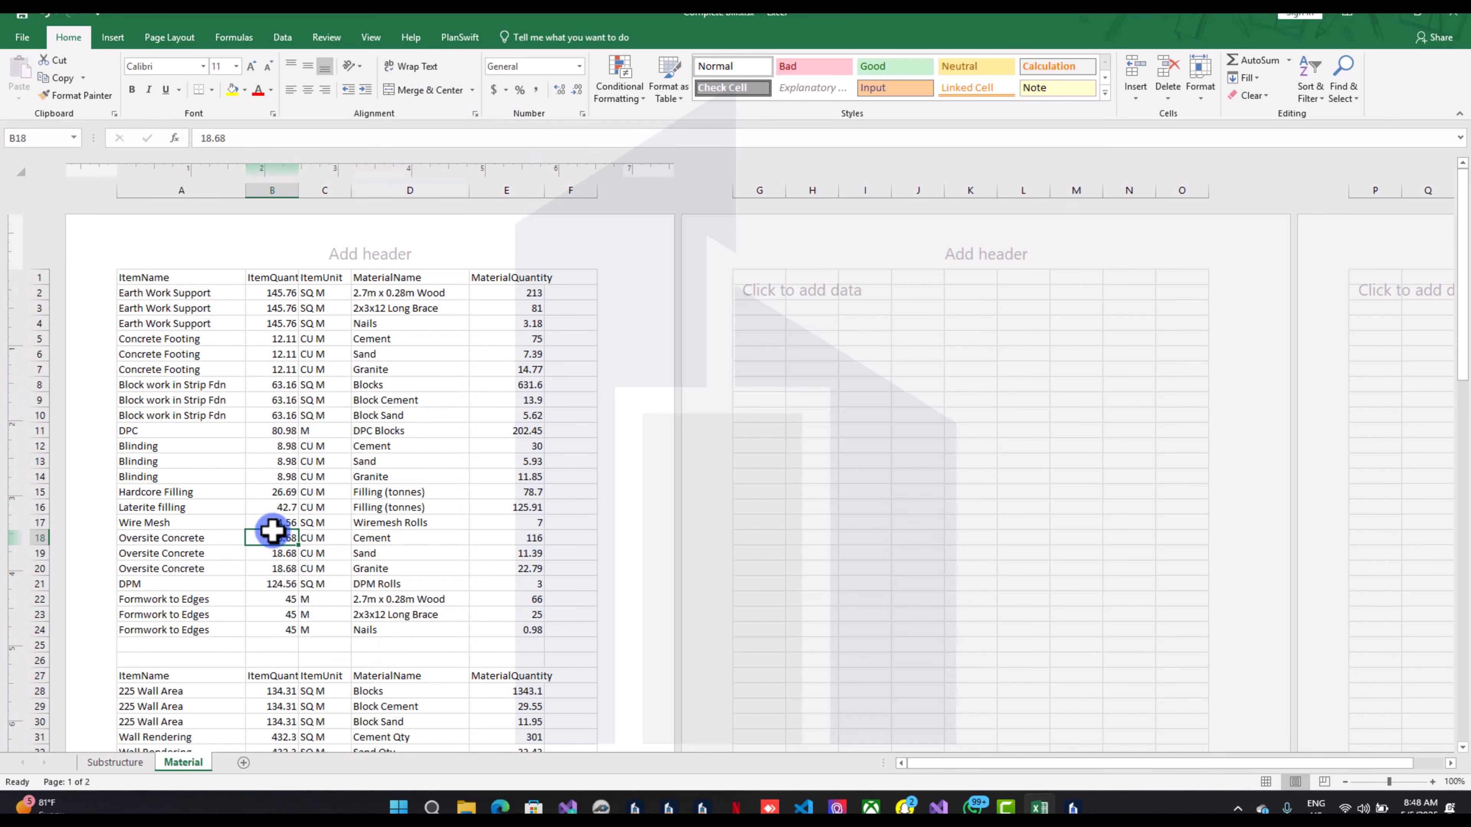
Clear the repeated item names, quantities and units under the first Earth Work Support, Concrete Footing, Block work in Strip Fdn and Blinding rows
left_click(220, 307)
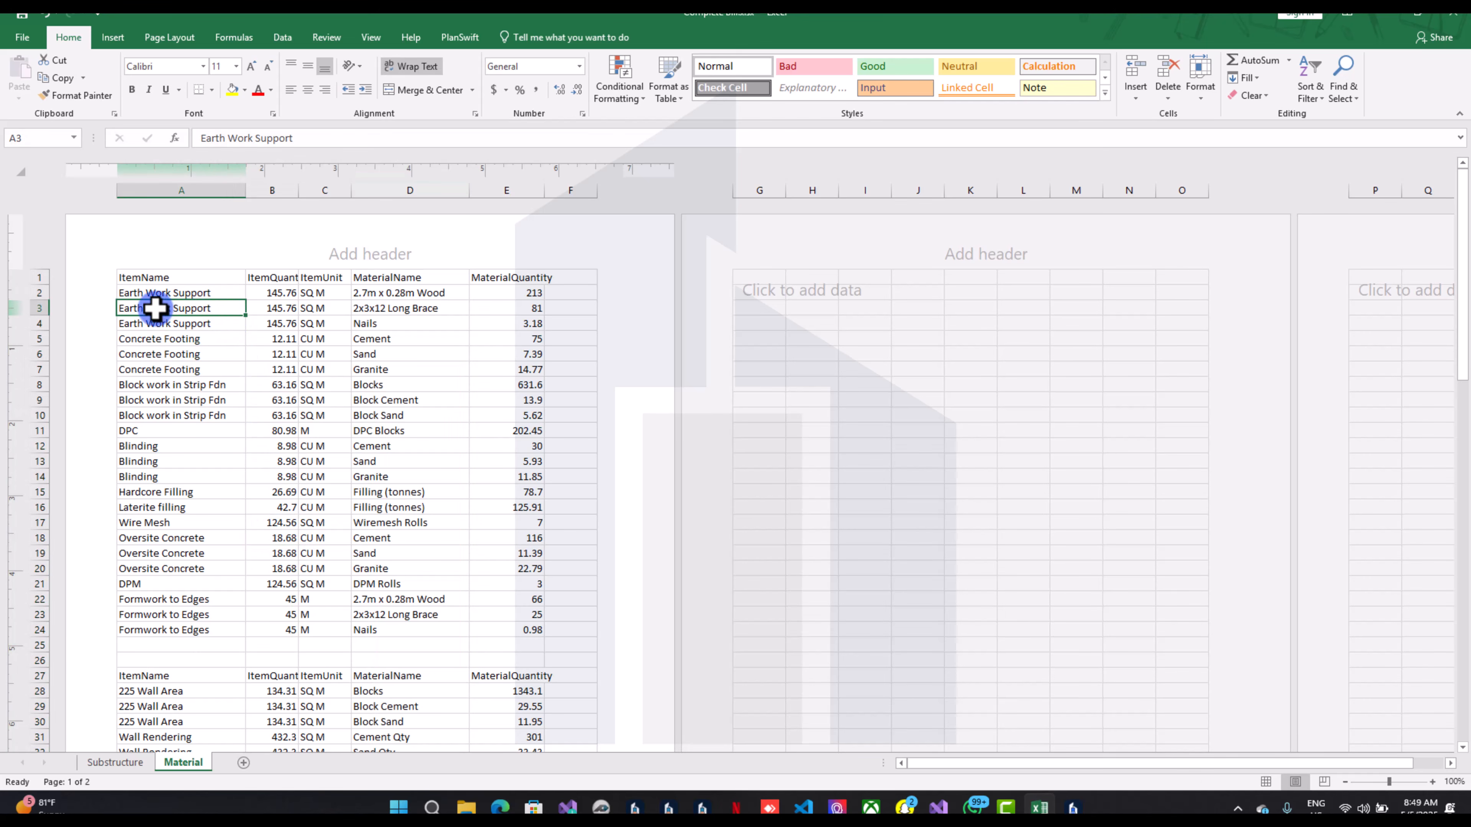
left_click_drag(154, 307, 315, 322)
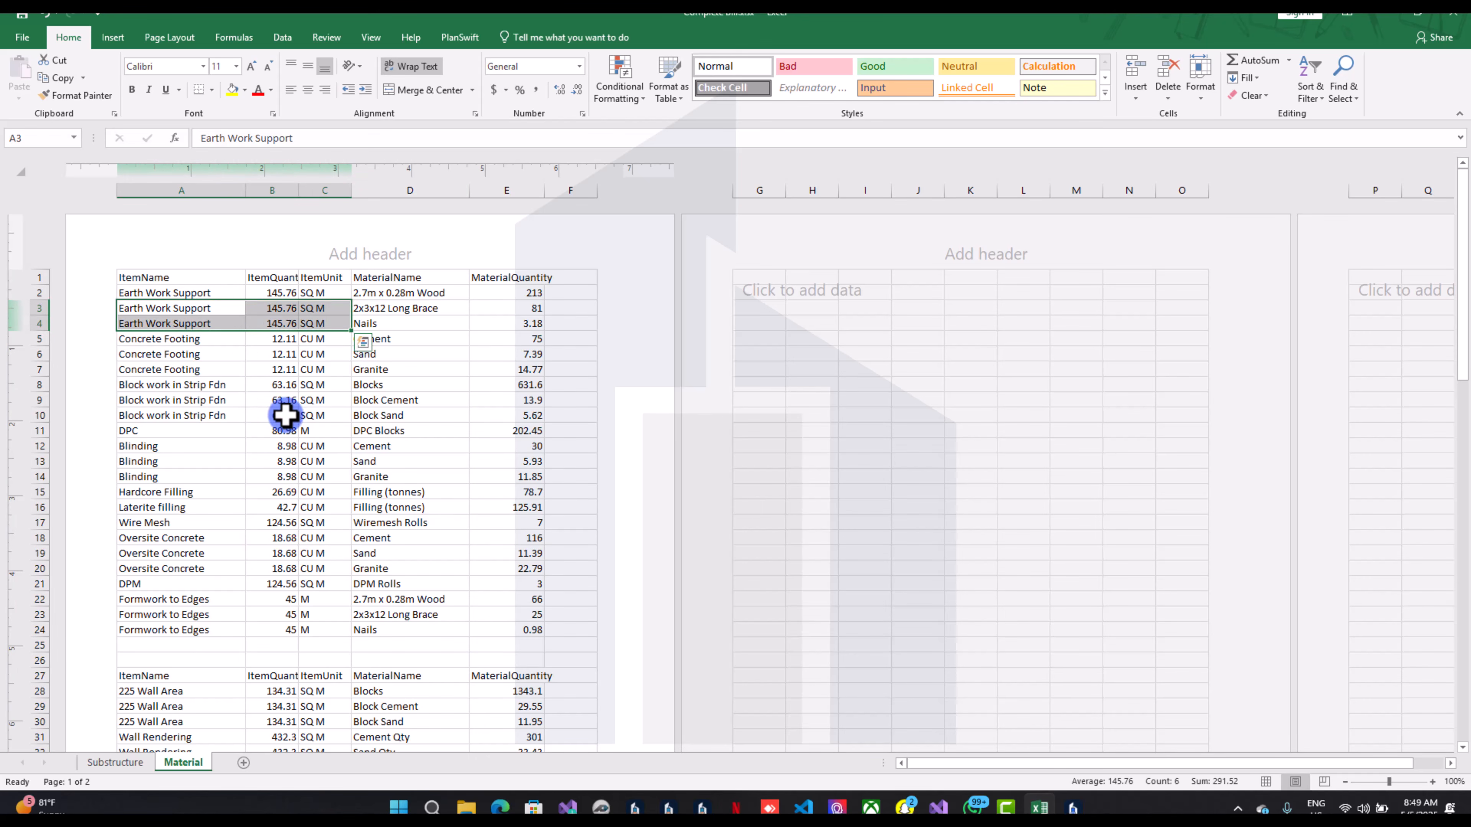
key("Delete")
left_click_drag(166, 357, 331, 367)
key("Delete")
left_click_drag(167, 406, 324, 414)
key("Delete")
left_click_drag(173, 461, 302, 476)
key("Delete")
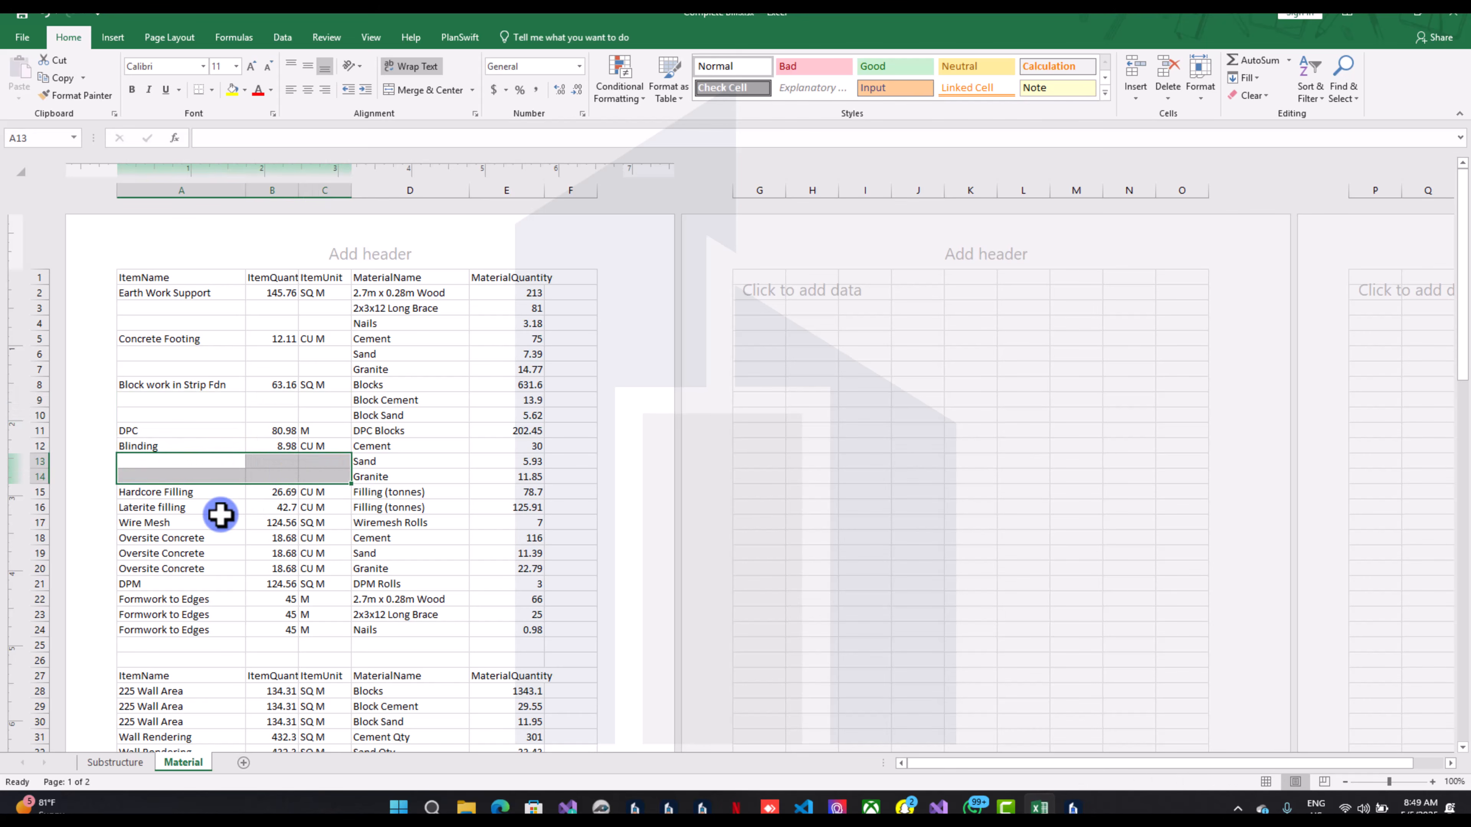
Clear the repeated item names, quantities and units under the first Oversite Concrete and Formwork to Edges rows
left_click(186, 505)
left_click_drag(158, 550, 348, 562)
key("Delete")
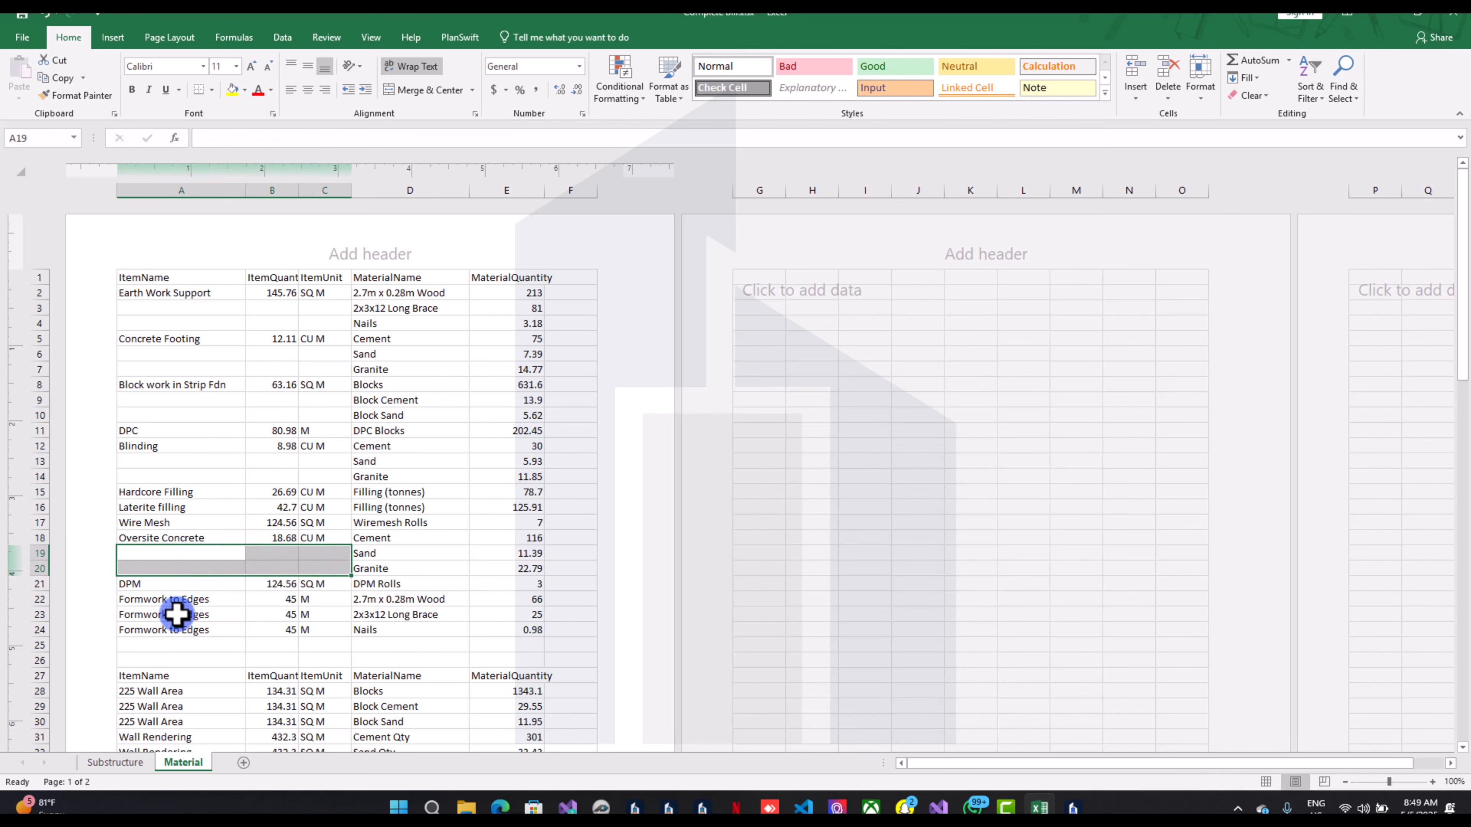
left_click_drag(177, 614, 305, 626)
key("Delete")
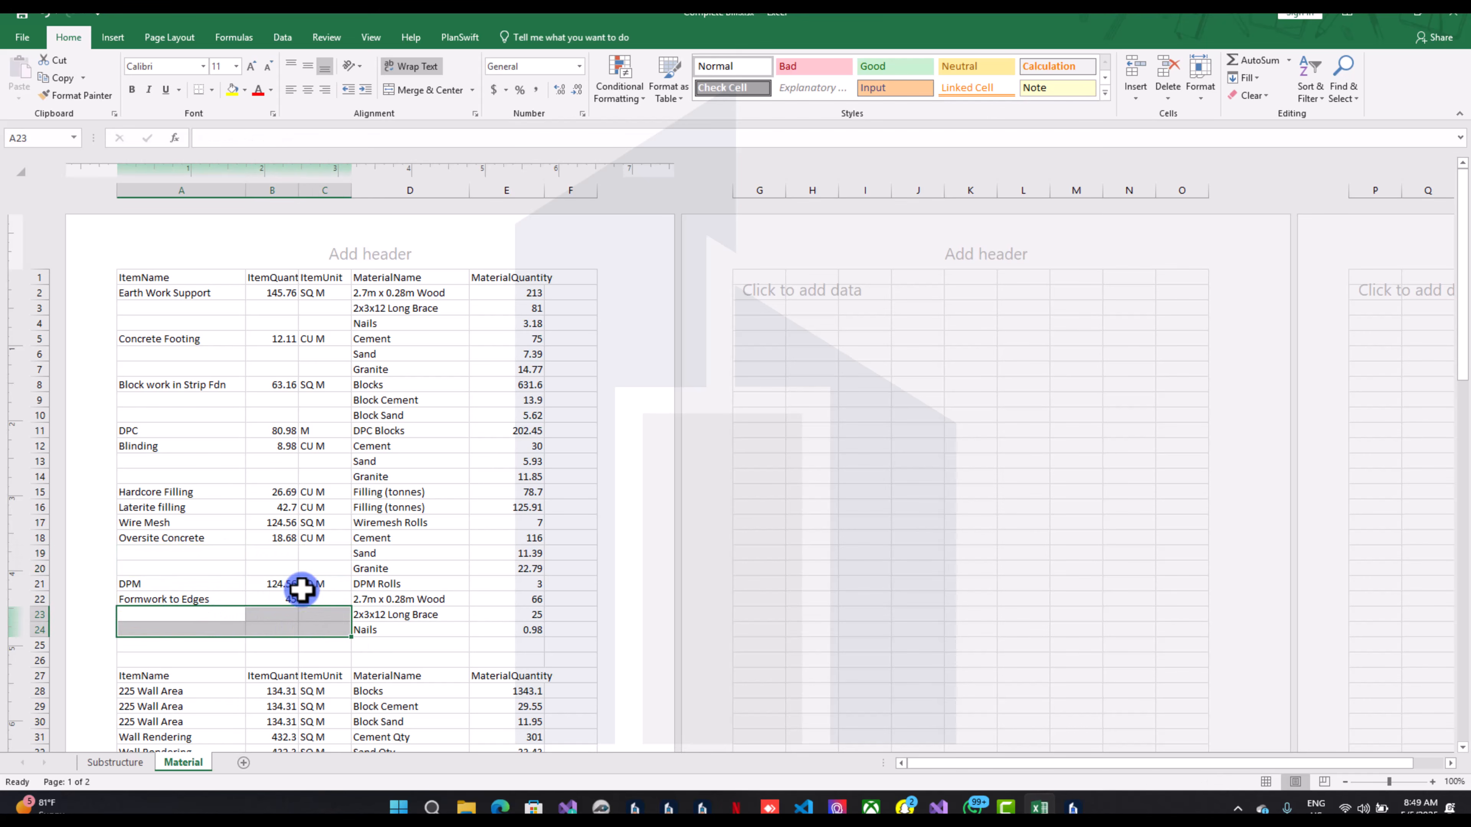
left_click(430, 310)
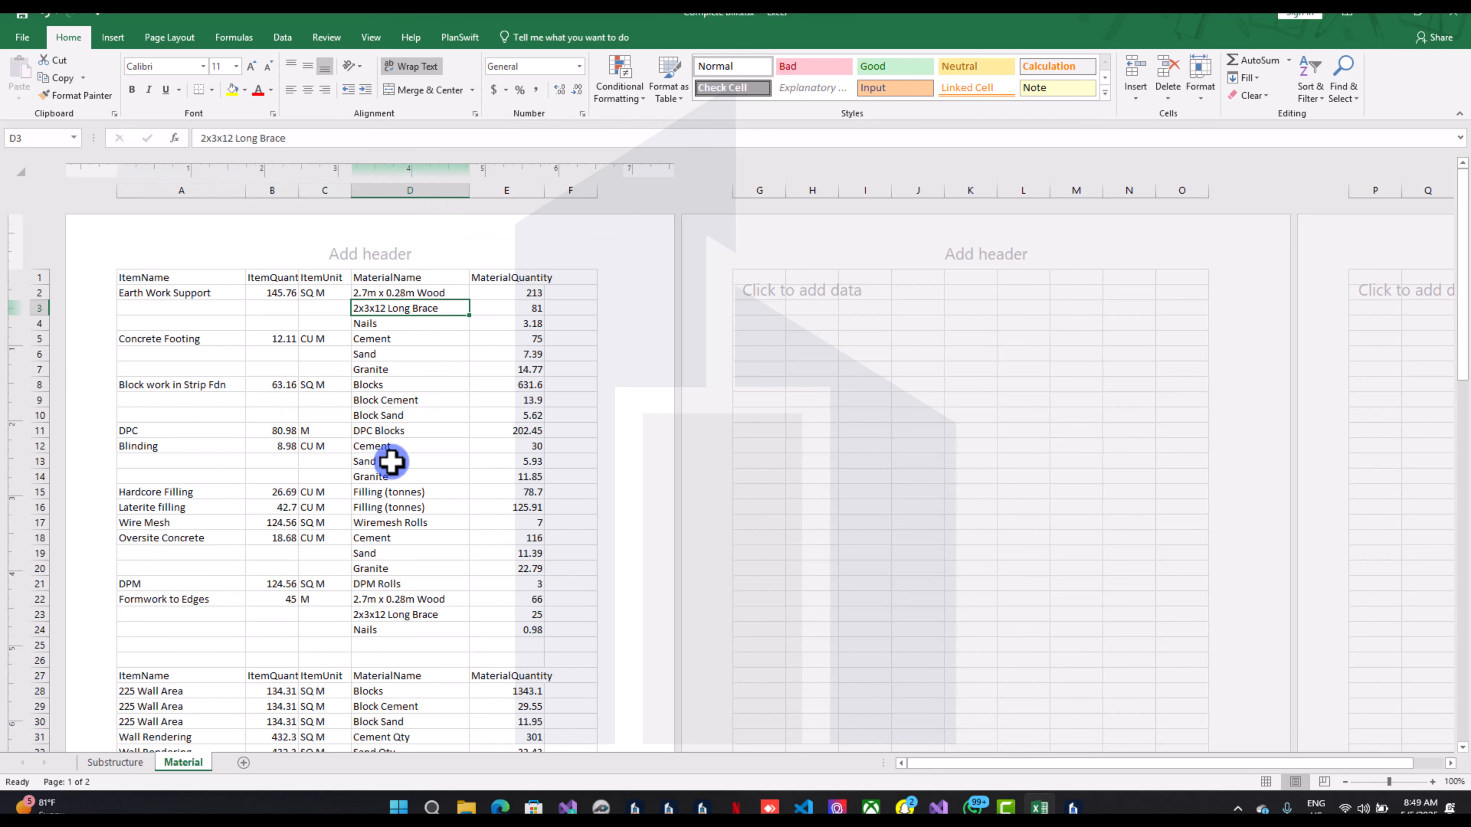
Add the headings Rate in F1 and Amount in G1 of the Material sheet
left_click(566, 280)
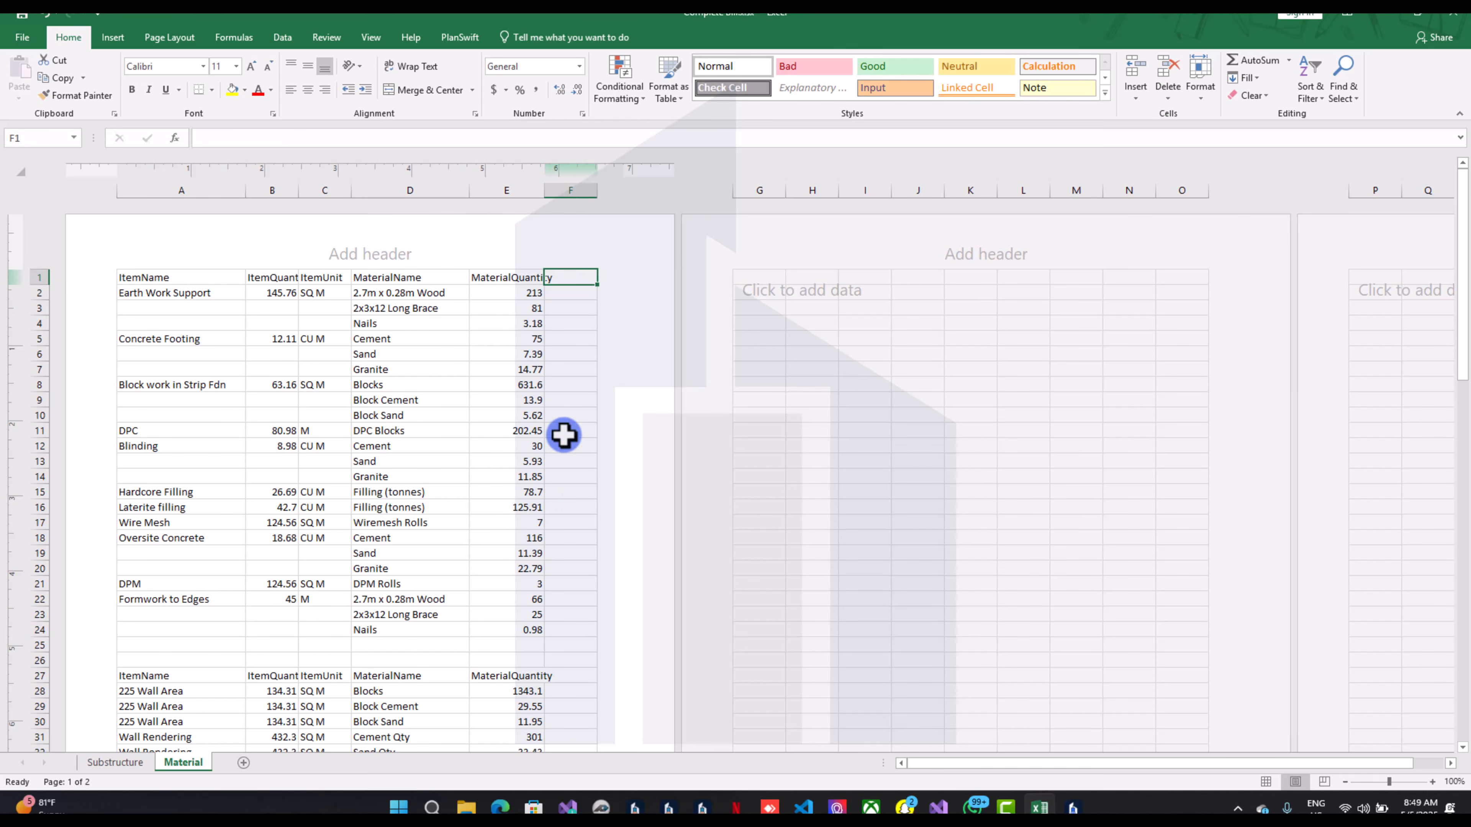
left_click(758, 289)
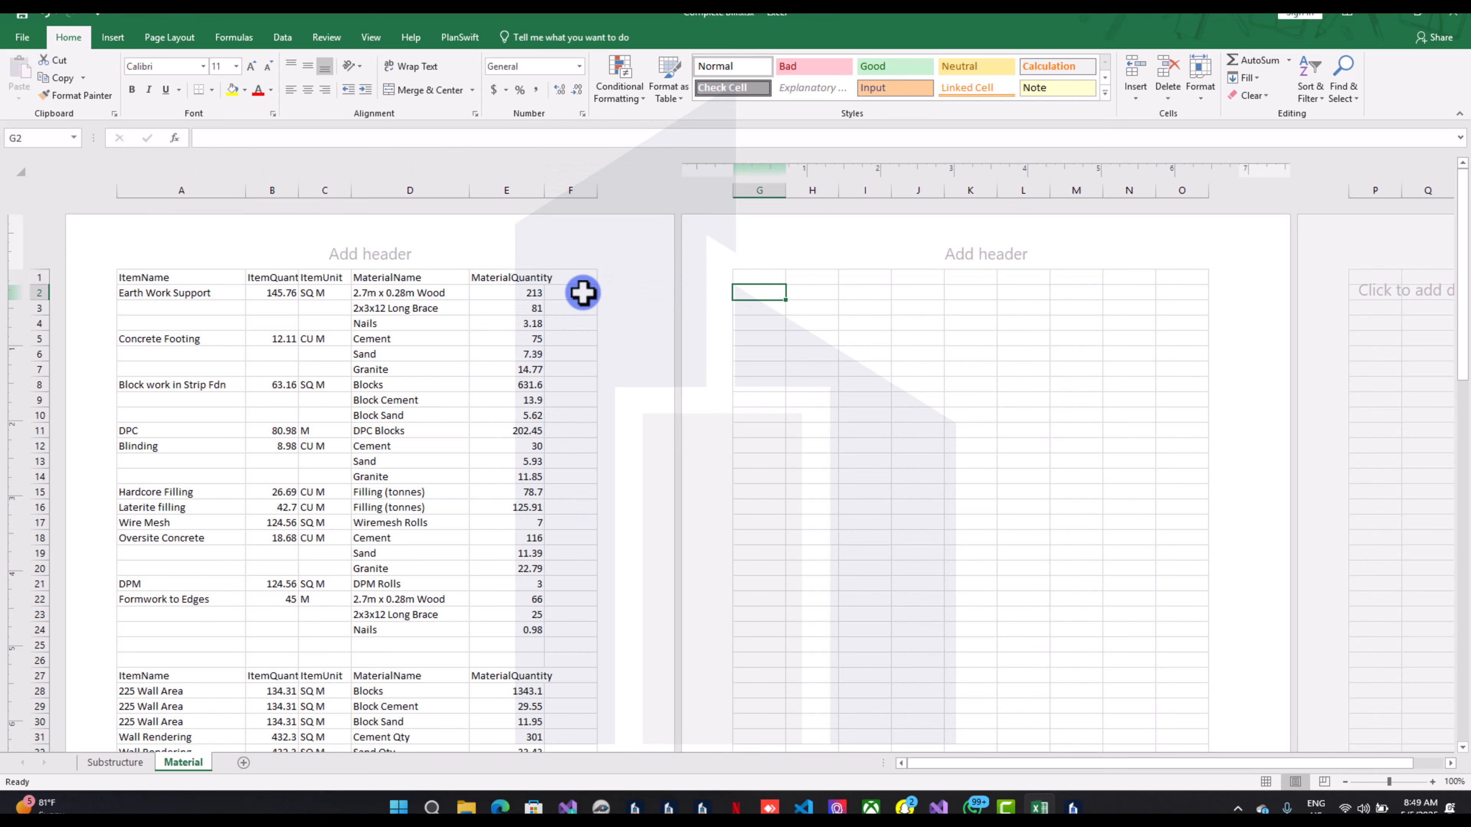
left_click(579, 267)
left_click(578, 277)
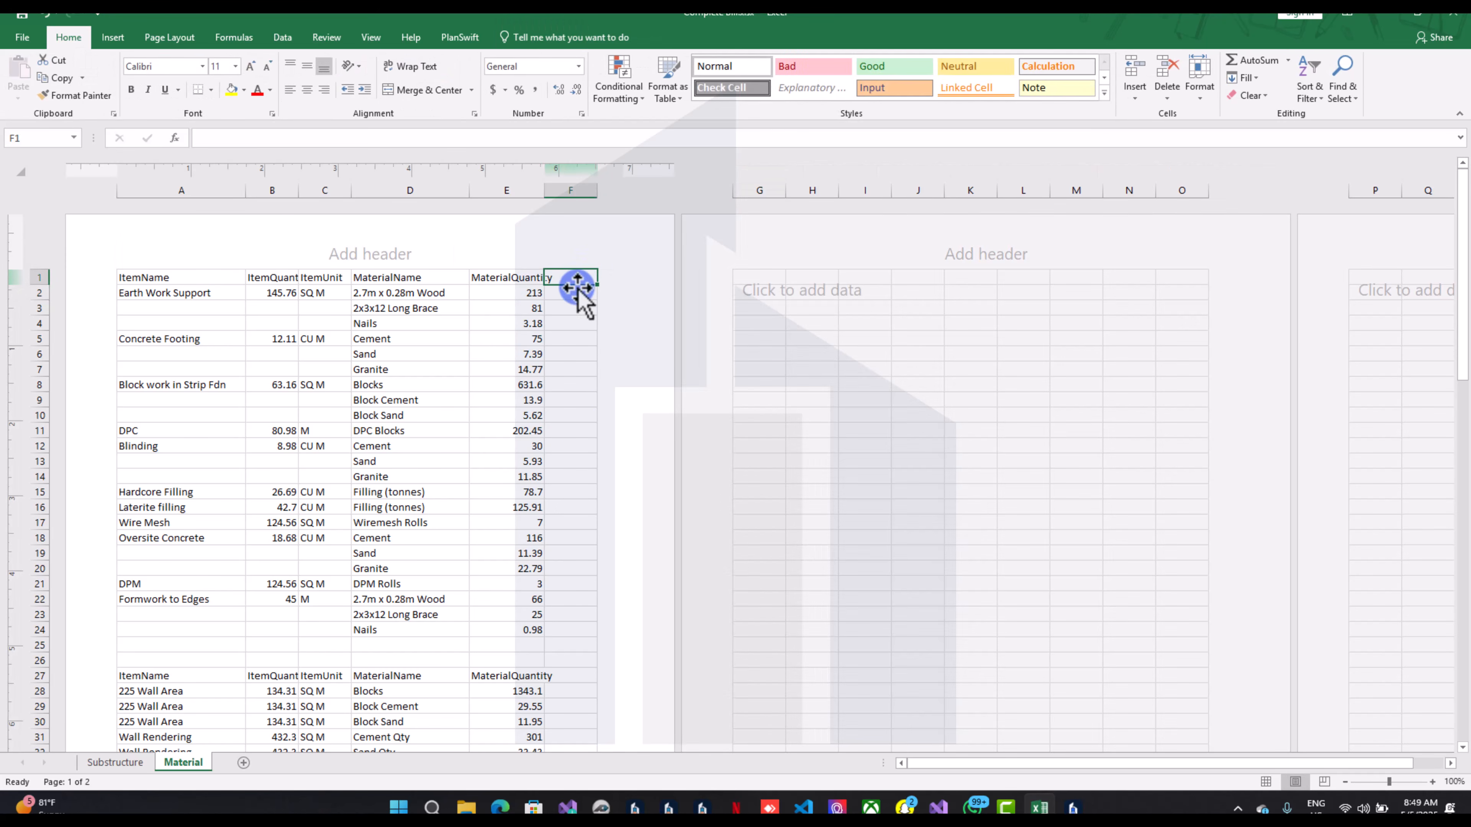
type("RTa")
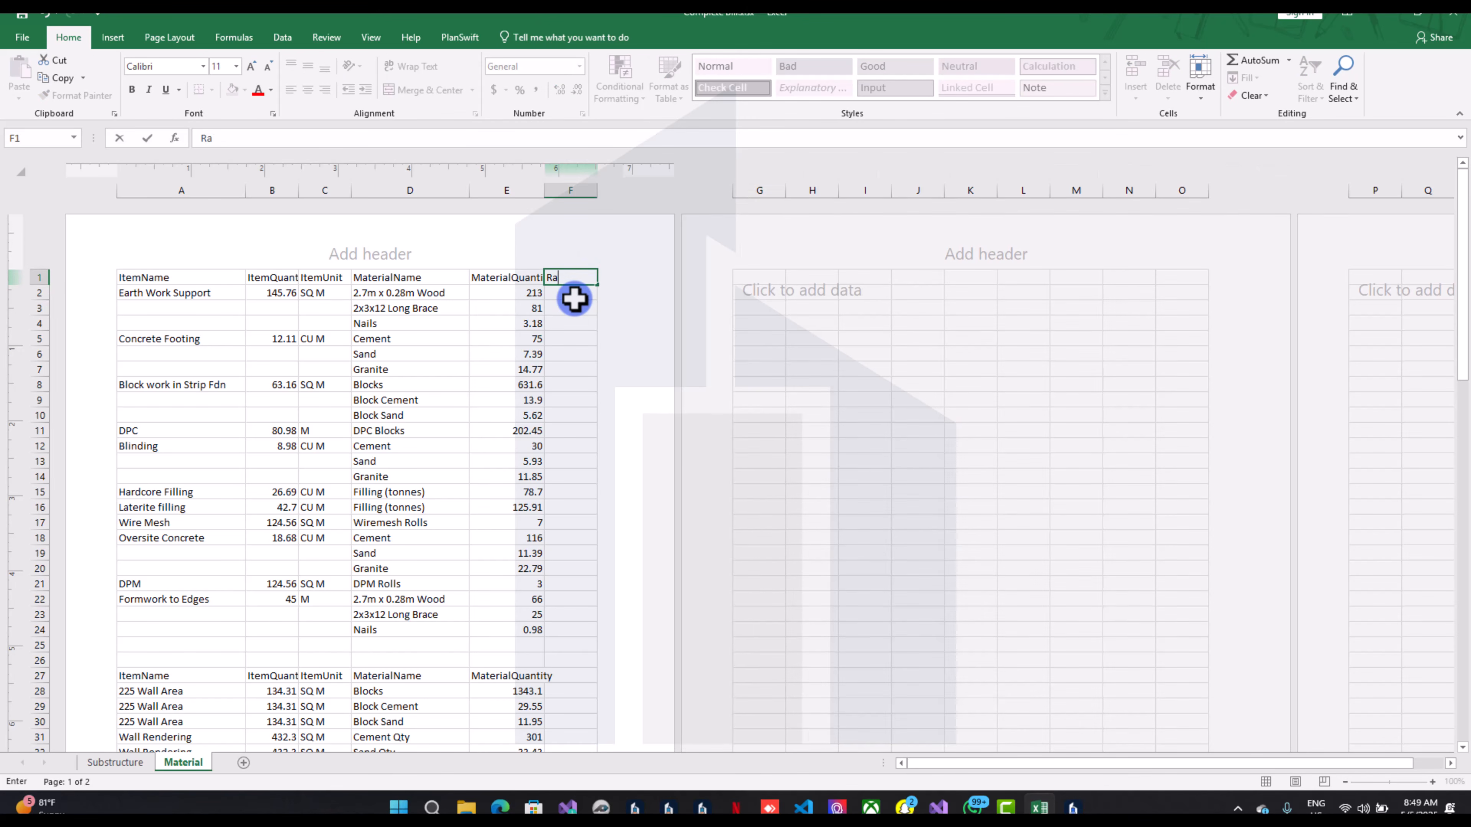
key("Tab")
type("Am")
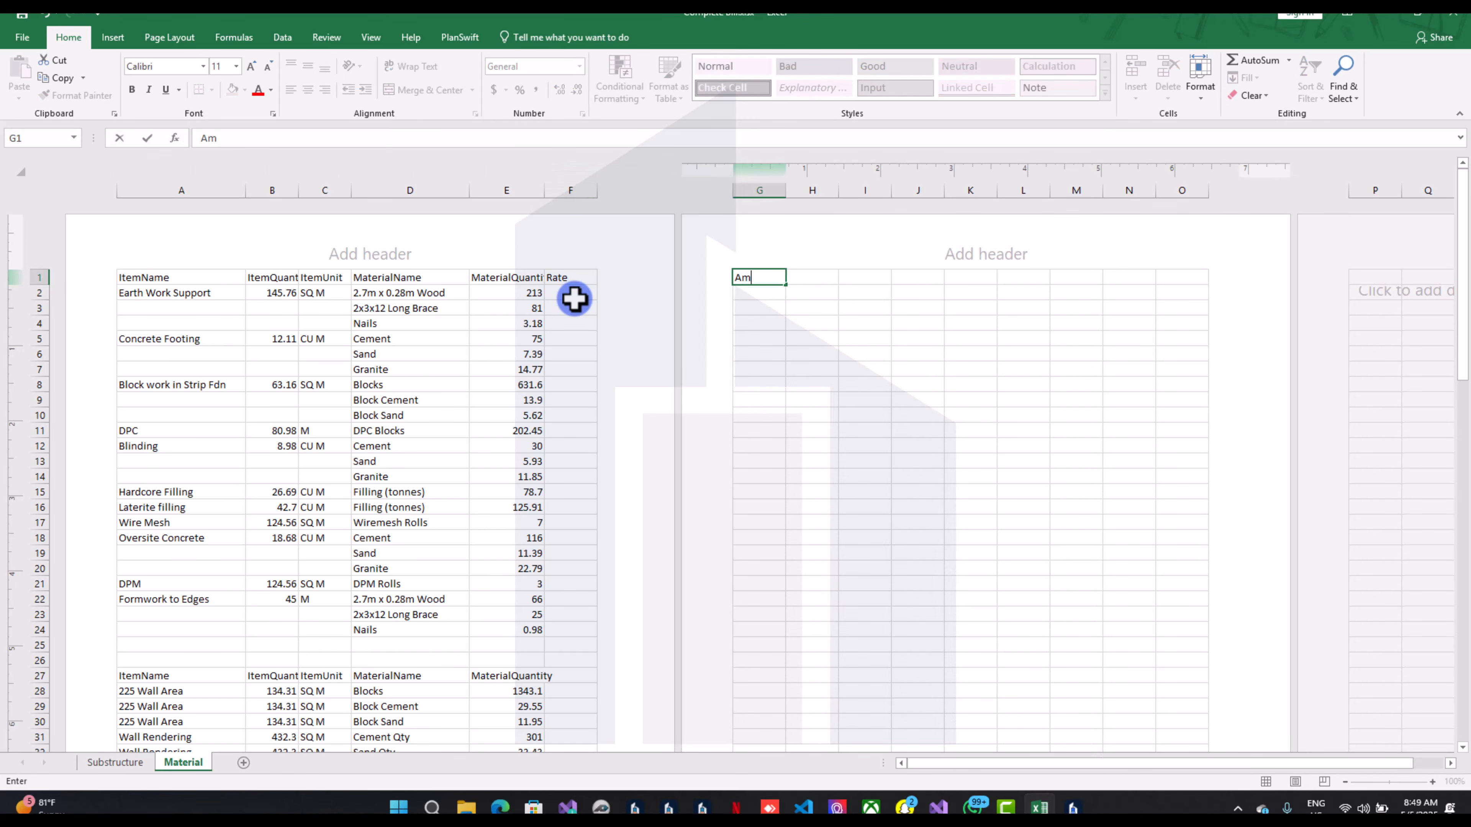
type("ount")
left_click(571, 369)
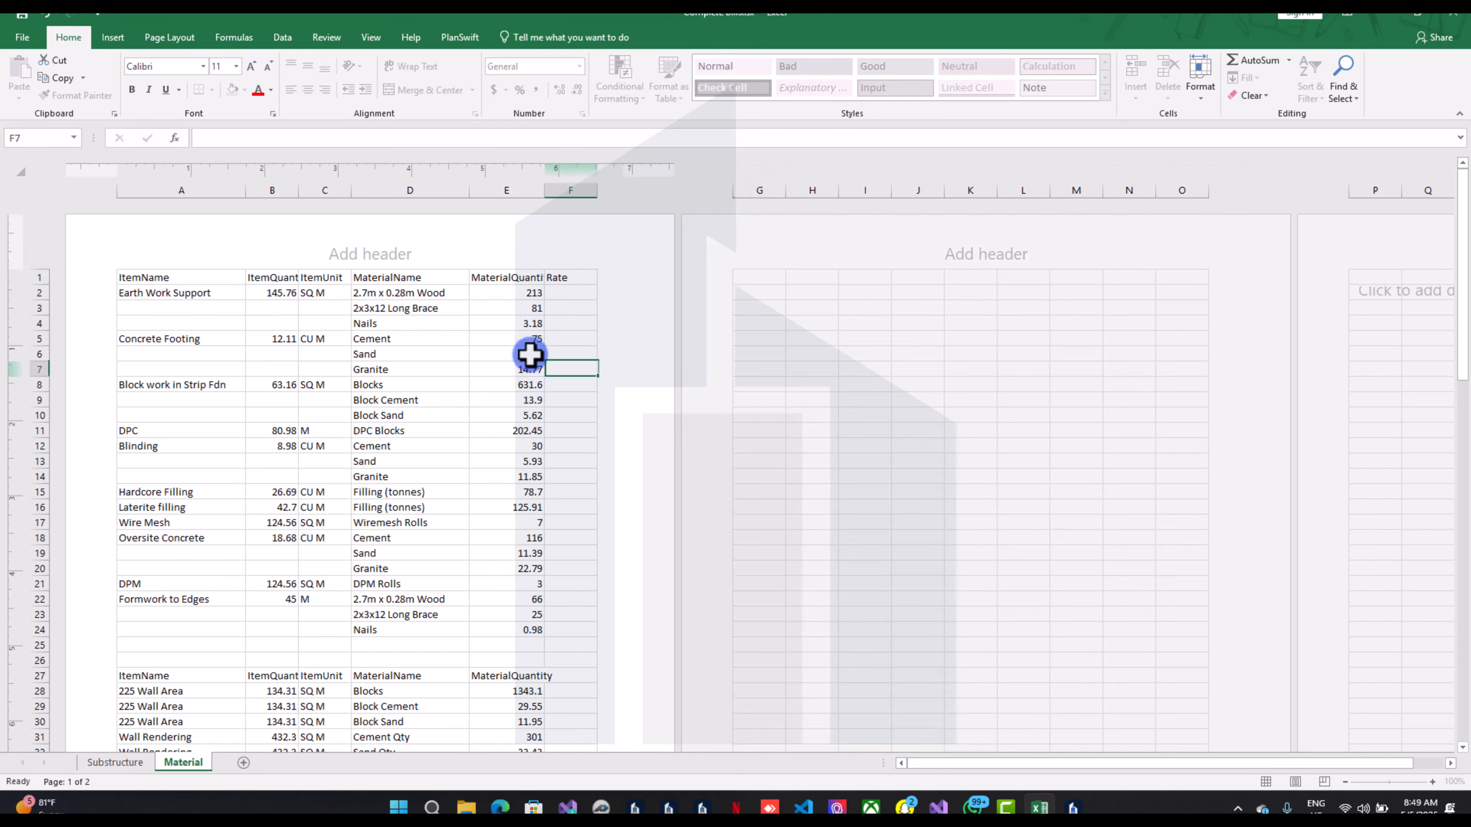
Make all the headings in row 1 of the Material sheet bold
left_click(35, 278)
key("ctrl+b")
left_click(312, 429)
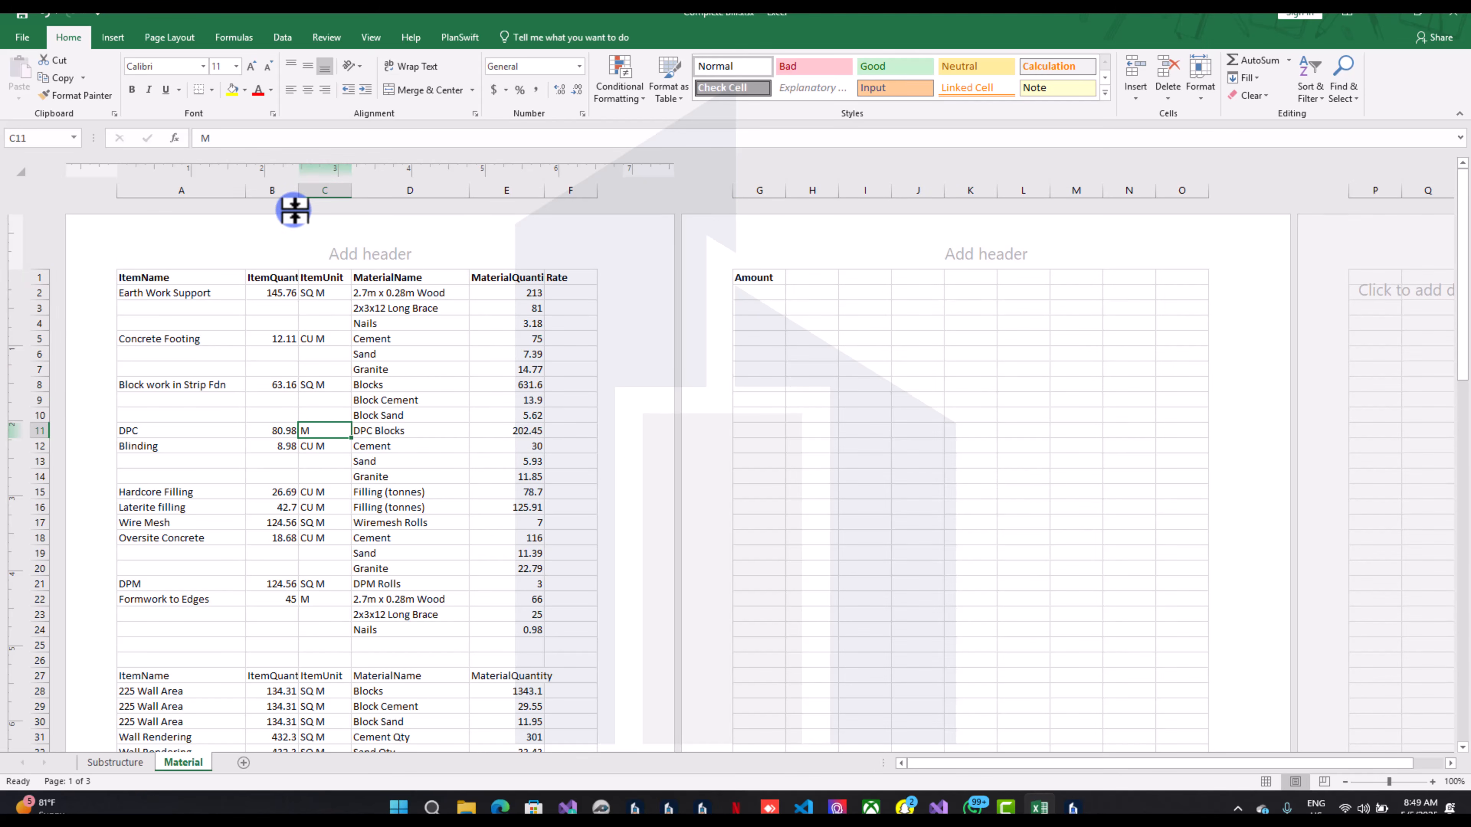
Wrap the heading in B1 and change it to Item Quantity so it breaks between the two words
left_click(259, 280)
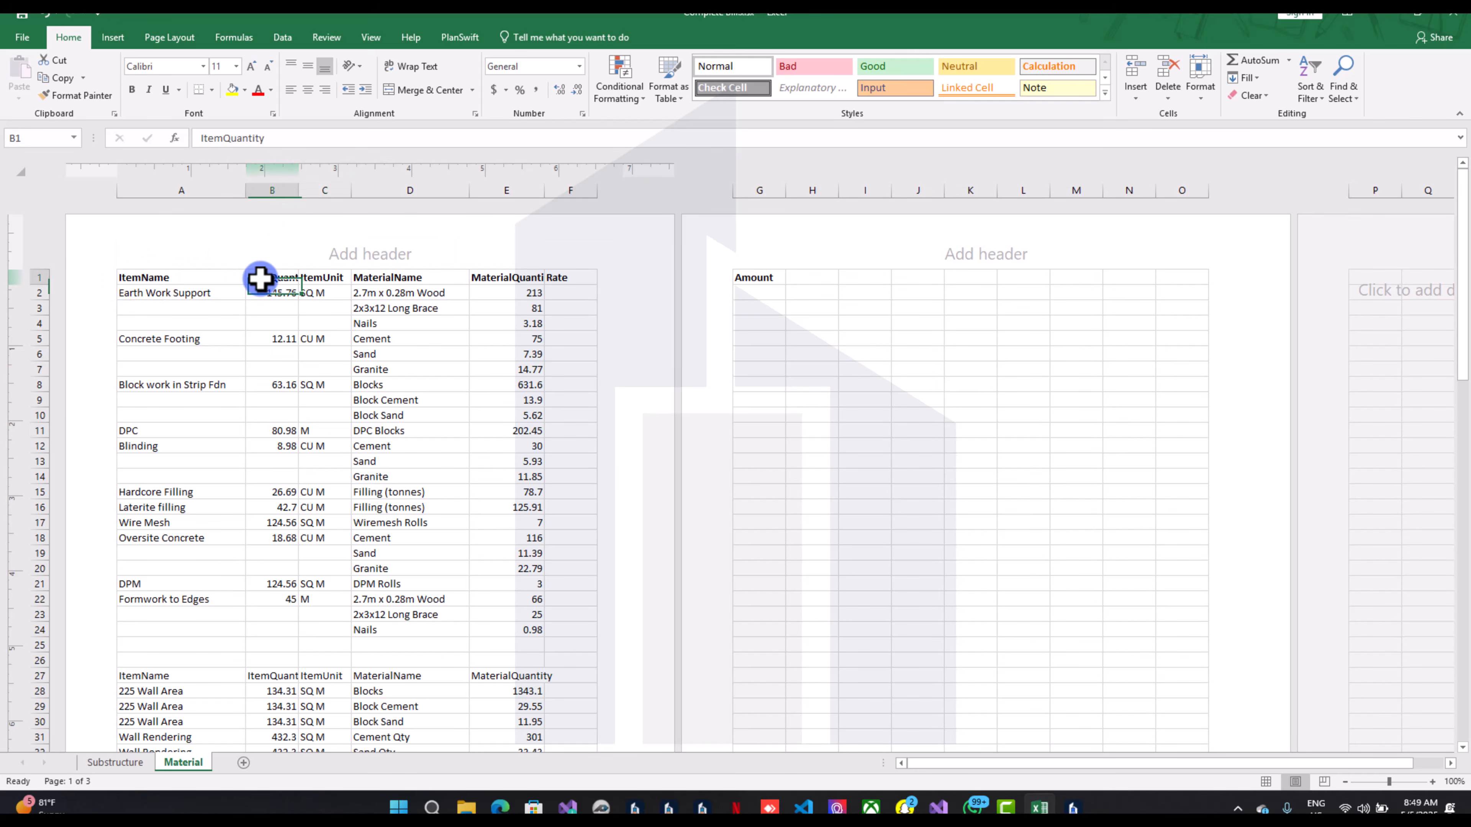
left_click(409, 66)
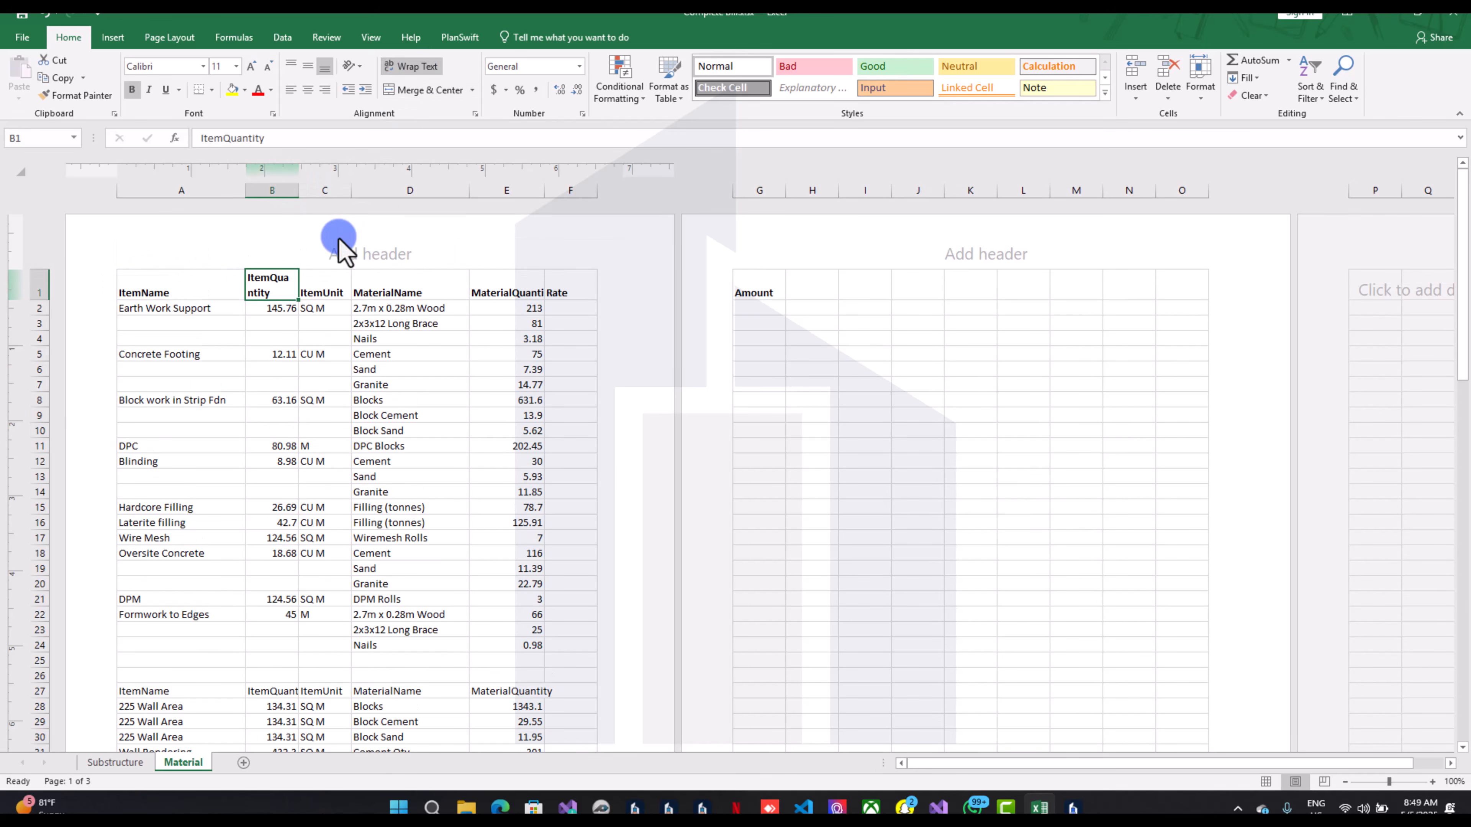
left_click(293, 322)
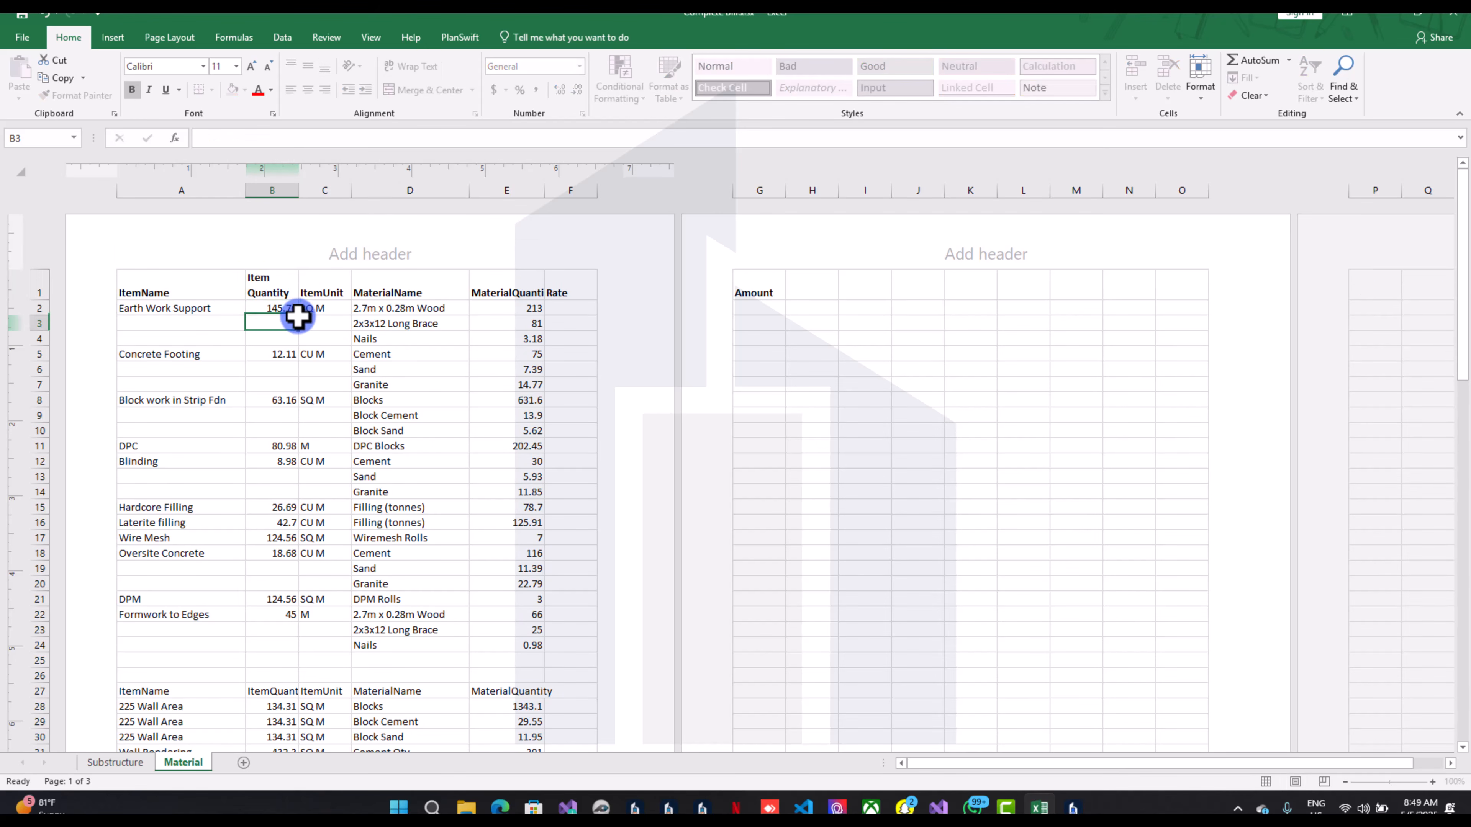
Change the heading in E1 to Material Quantity and wrap its text
left_click(331, 294)
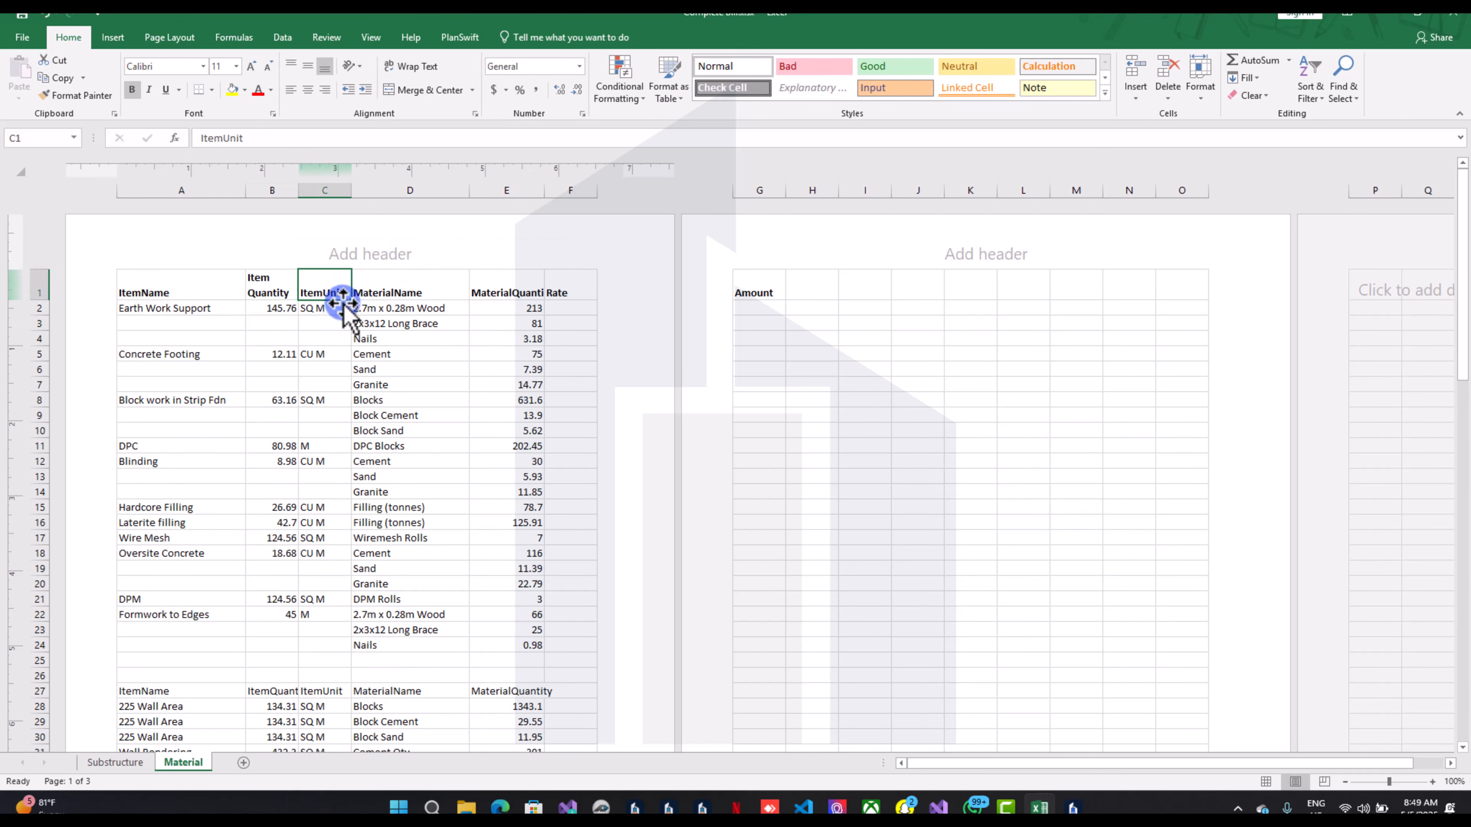
left_click(515, 289)
double_click(513, 291)
left_click(509, 338)
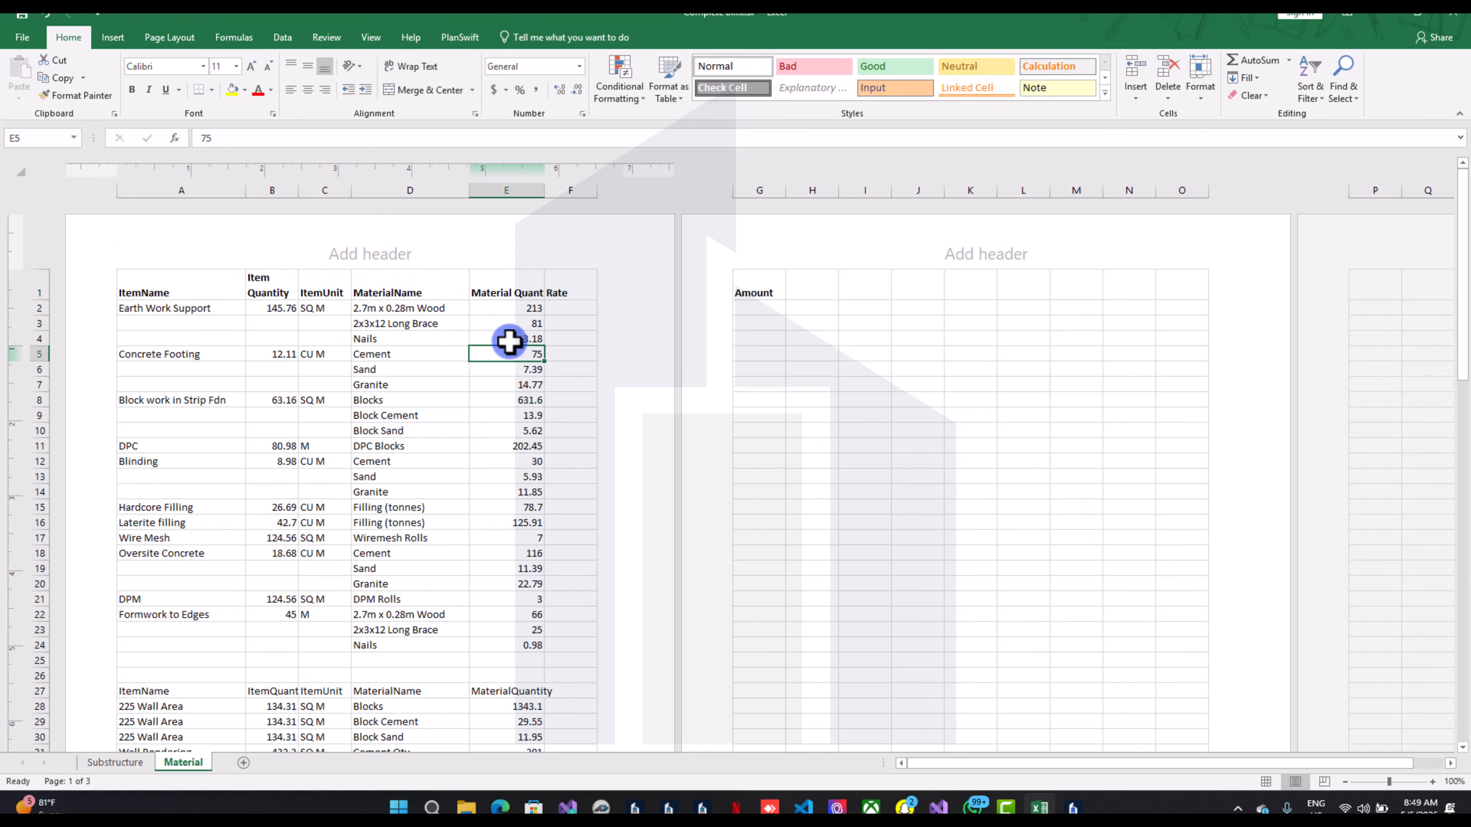
left_click(518, 289)
left_click(425, 65)
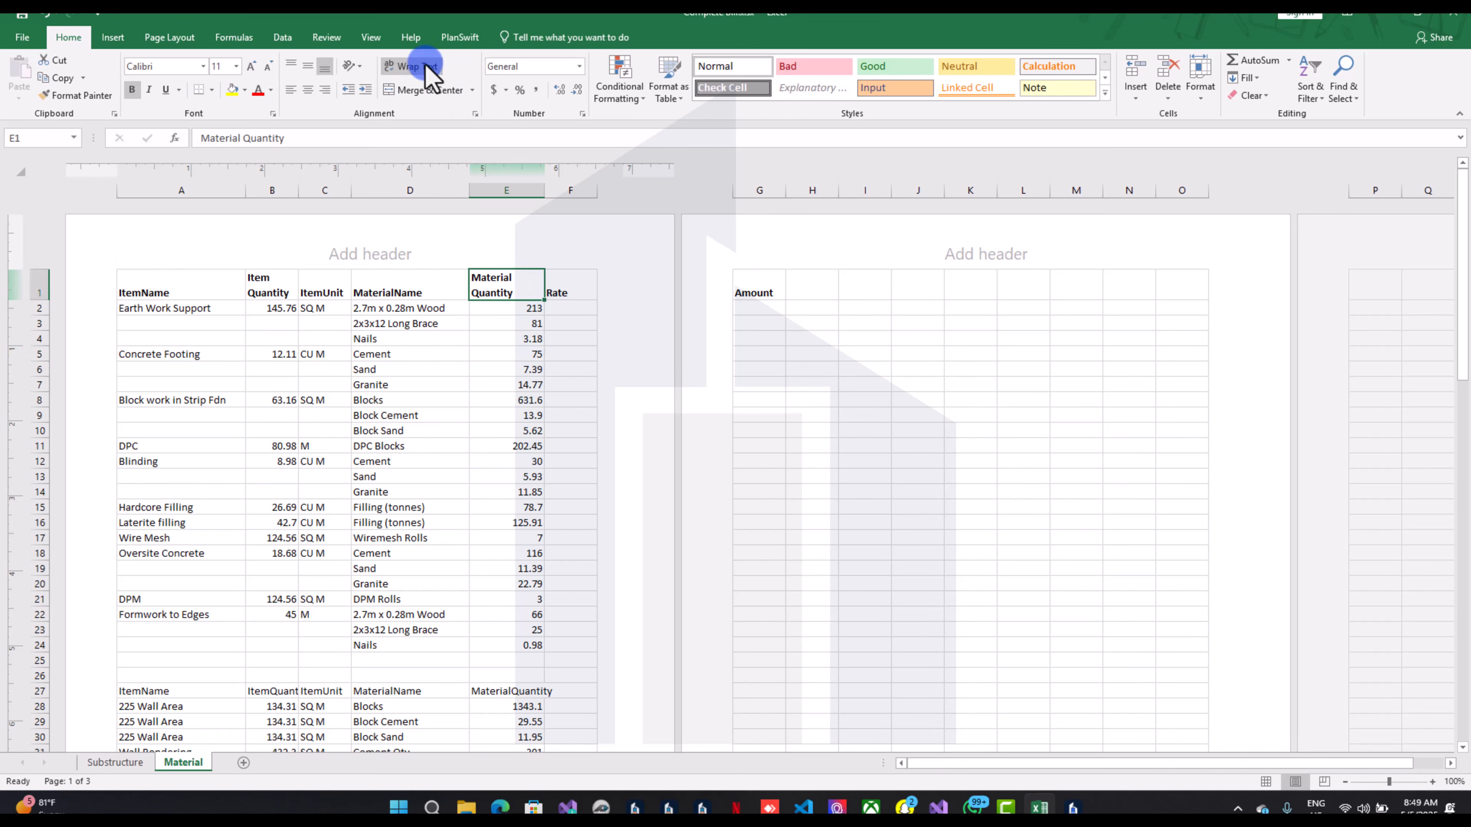
left_click(415, 355)
Try inserting 15 blank rows above the last Nails row at row 24, and undo the insertion
scroll(394, 286, "down", 3)
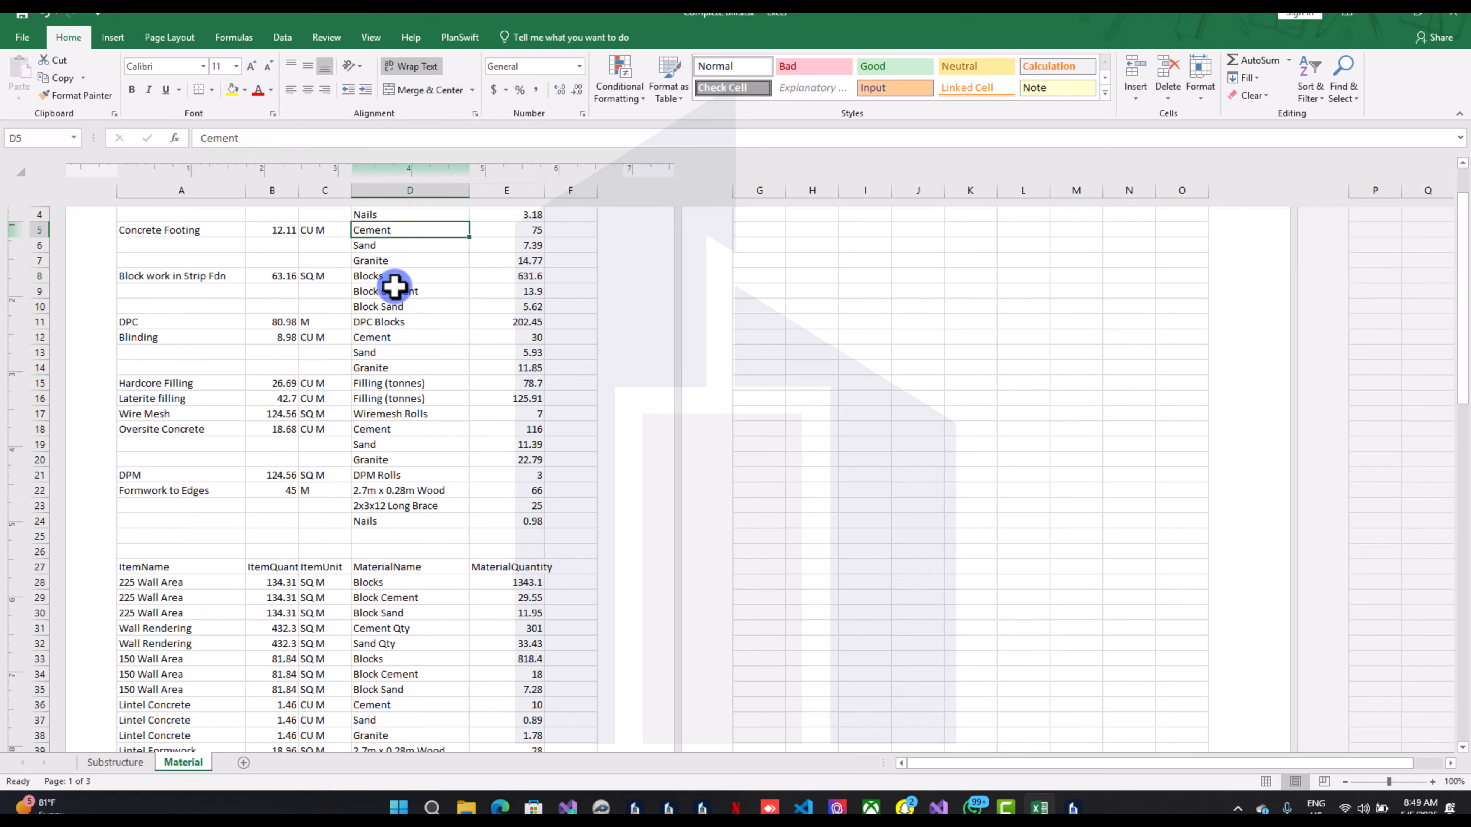
scroll(395, 285, "down", 1)
scroll(376, 523, "down", 1)
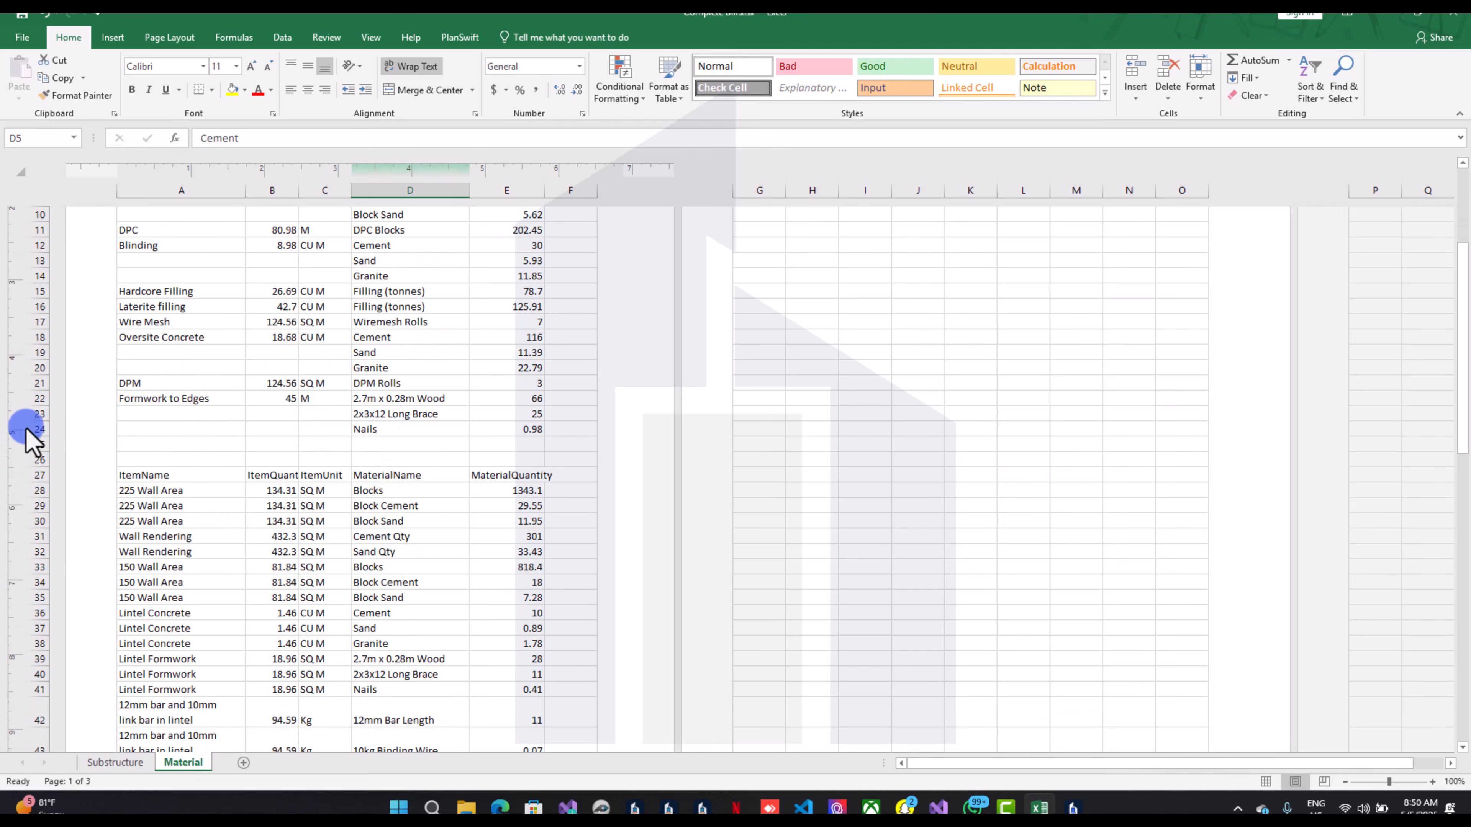
left_click_drag(24, 428, 29, 644)
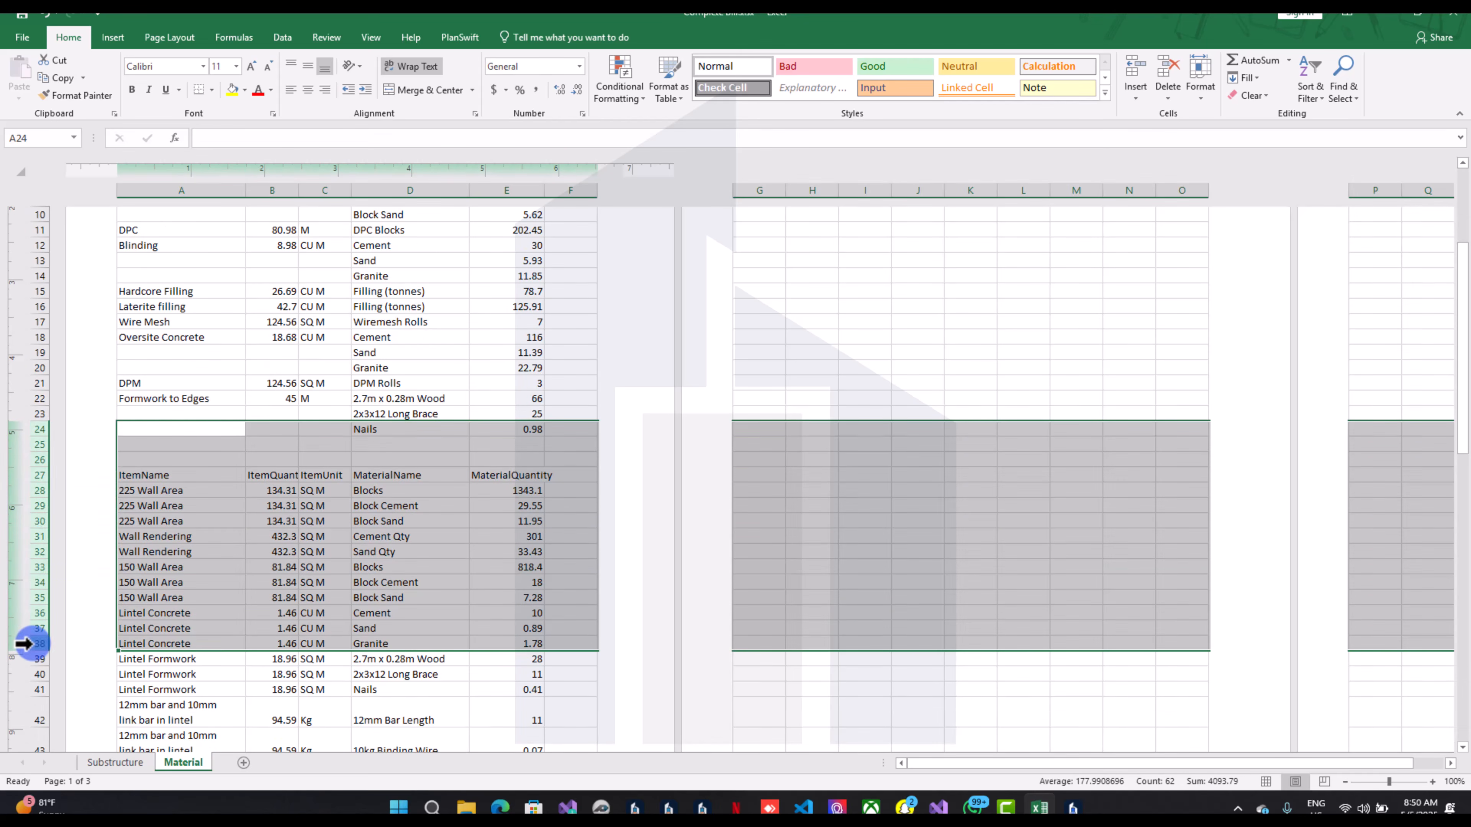
right_click(29, 644)
left_click(70, 519)
scroll(70, 518, "down", 3)
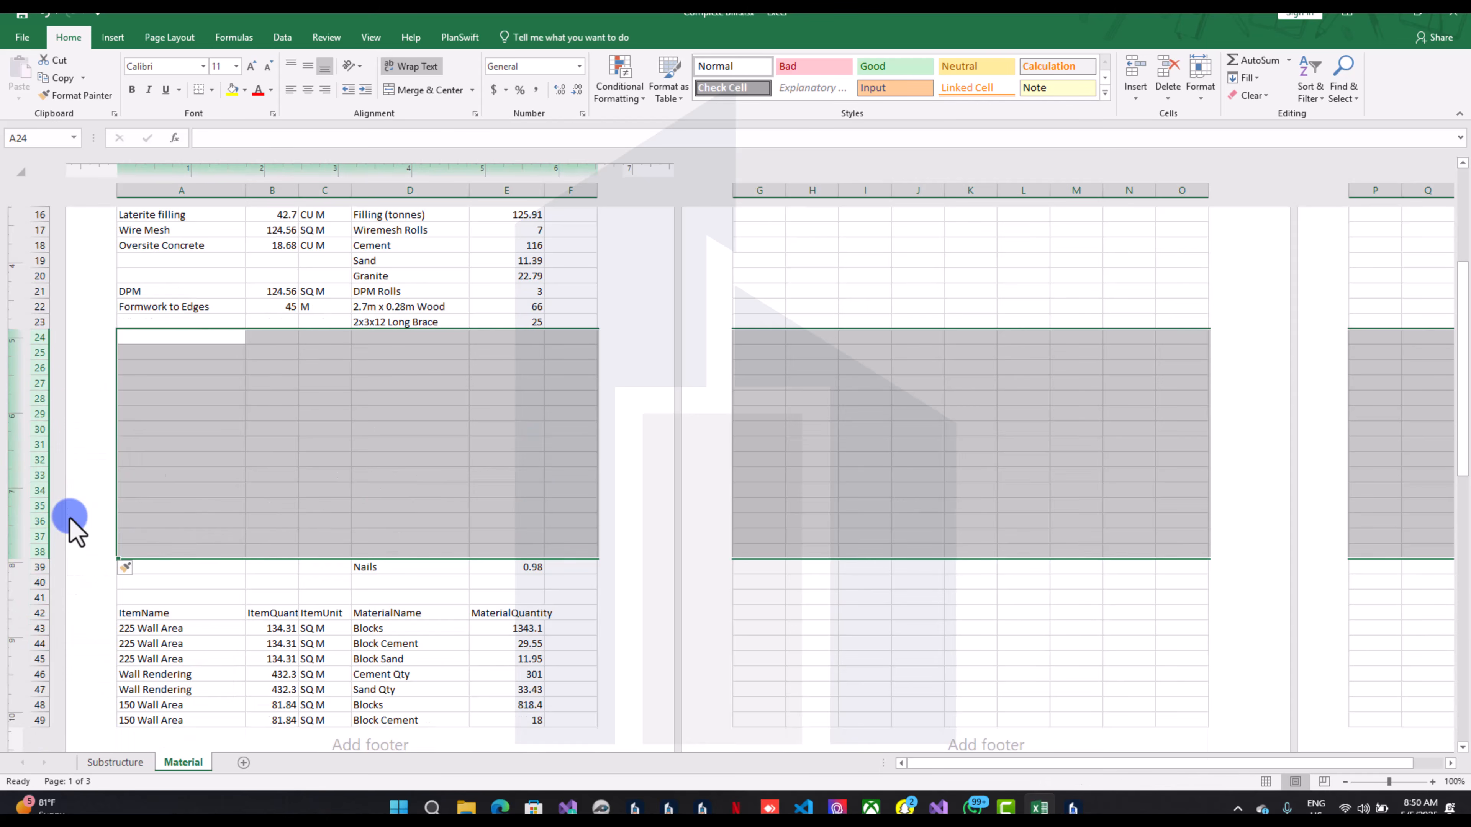
scroll(71, 516, "down", 2)
scroll(128, 392, "up", 6)
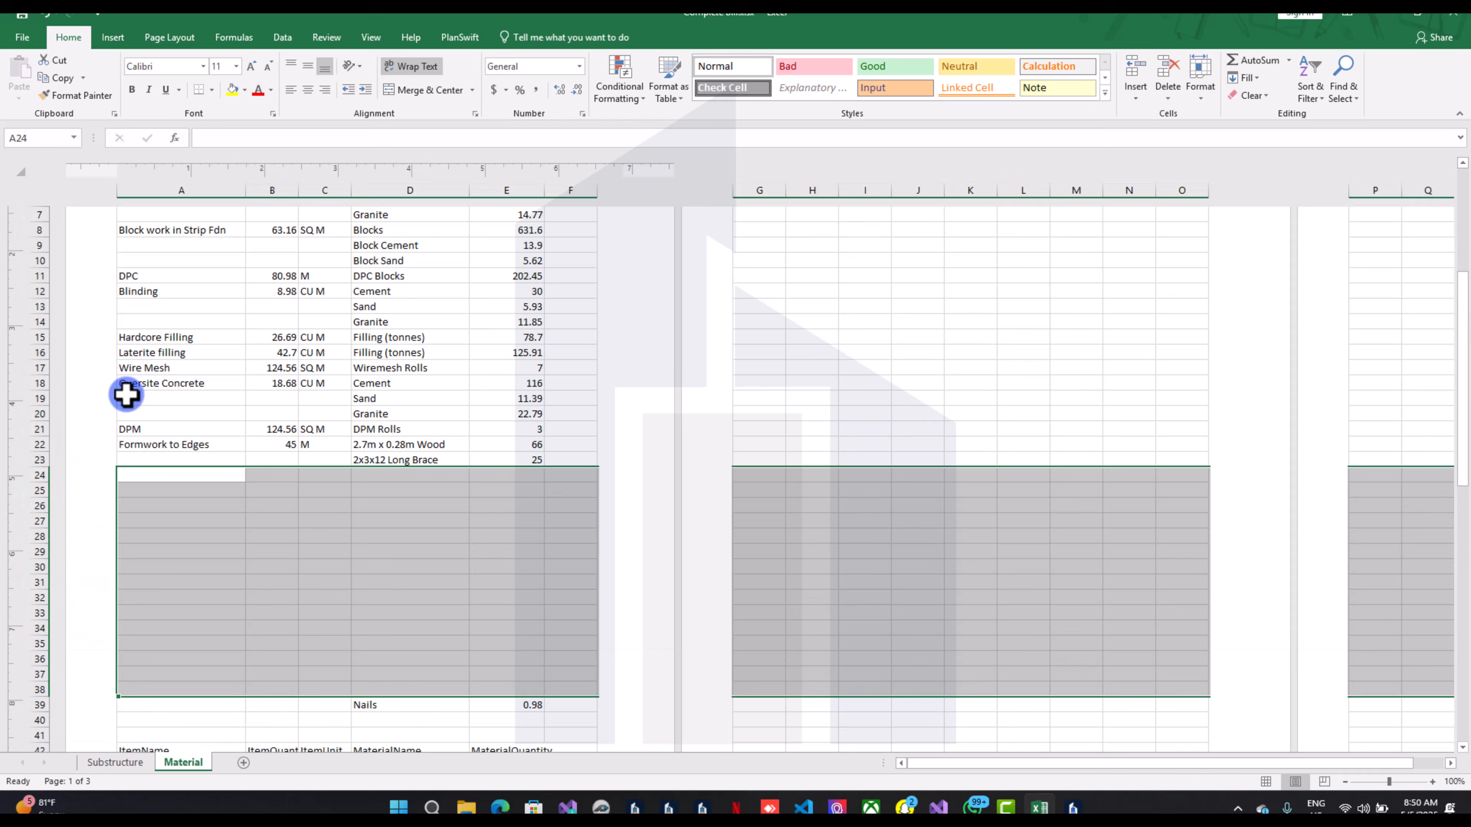
key("ctrl+z")
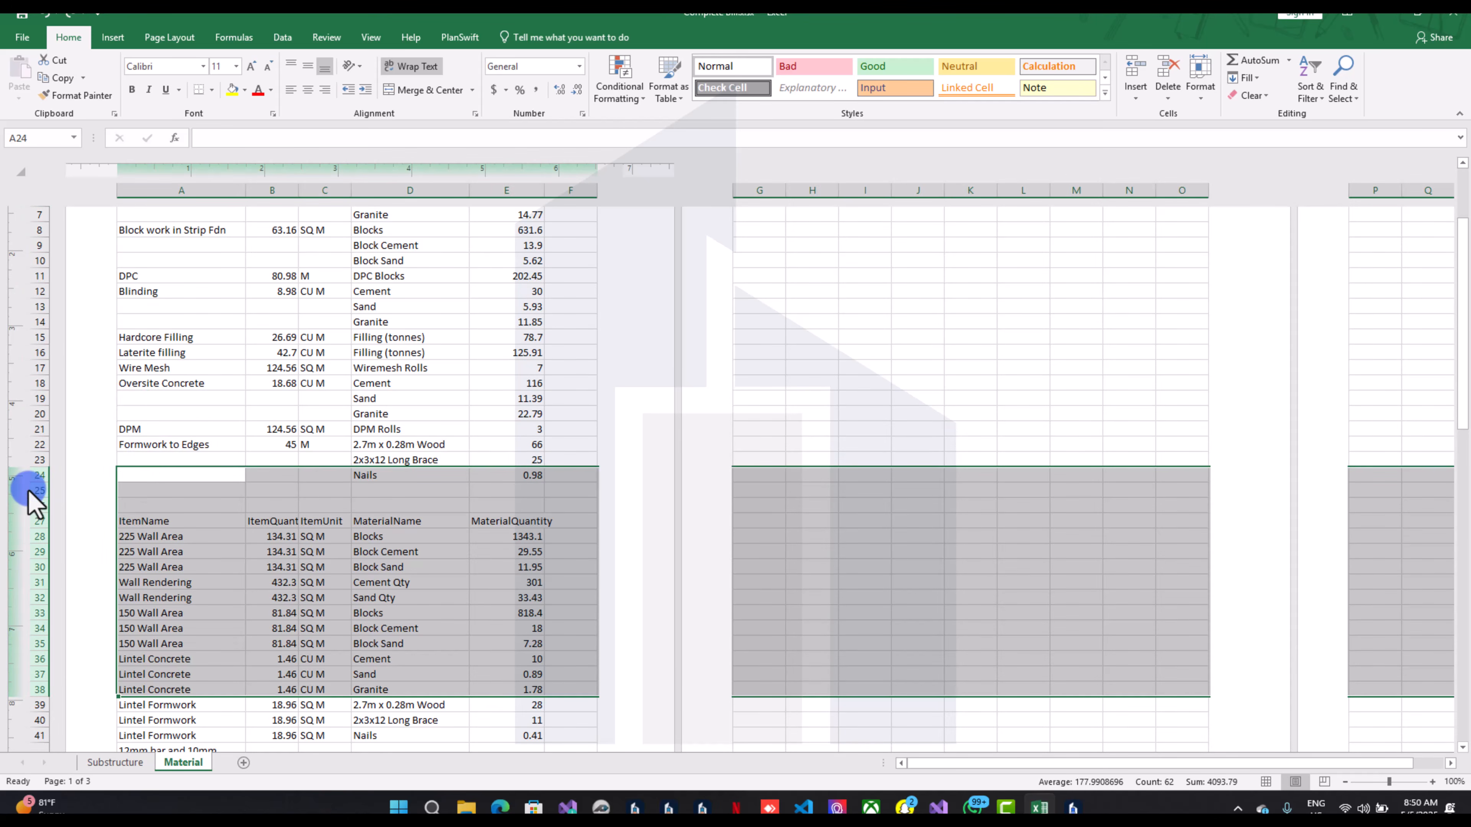
Insert two batches of 15 blank rows at row 25, below the last Nails row, to push the second item table onto the next page
left_click_drag(35, 494, 35, 698)
right_click(35, 698)
left_click(58, 577)
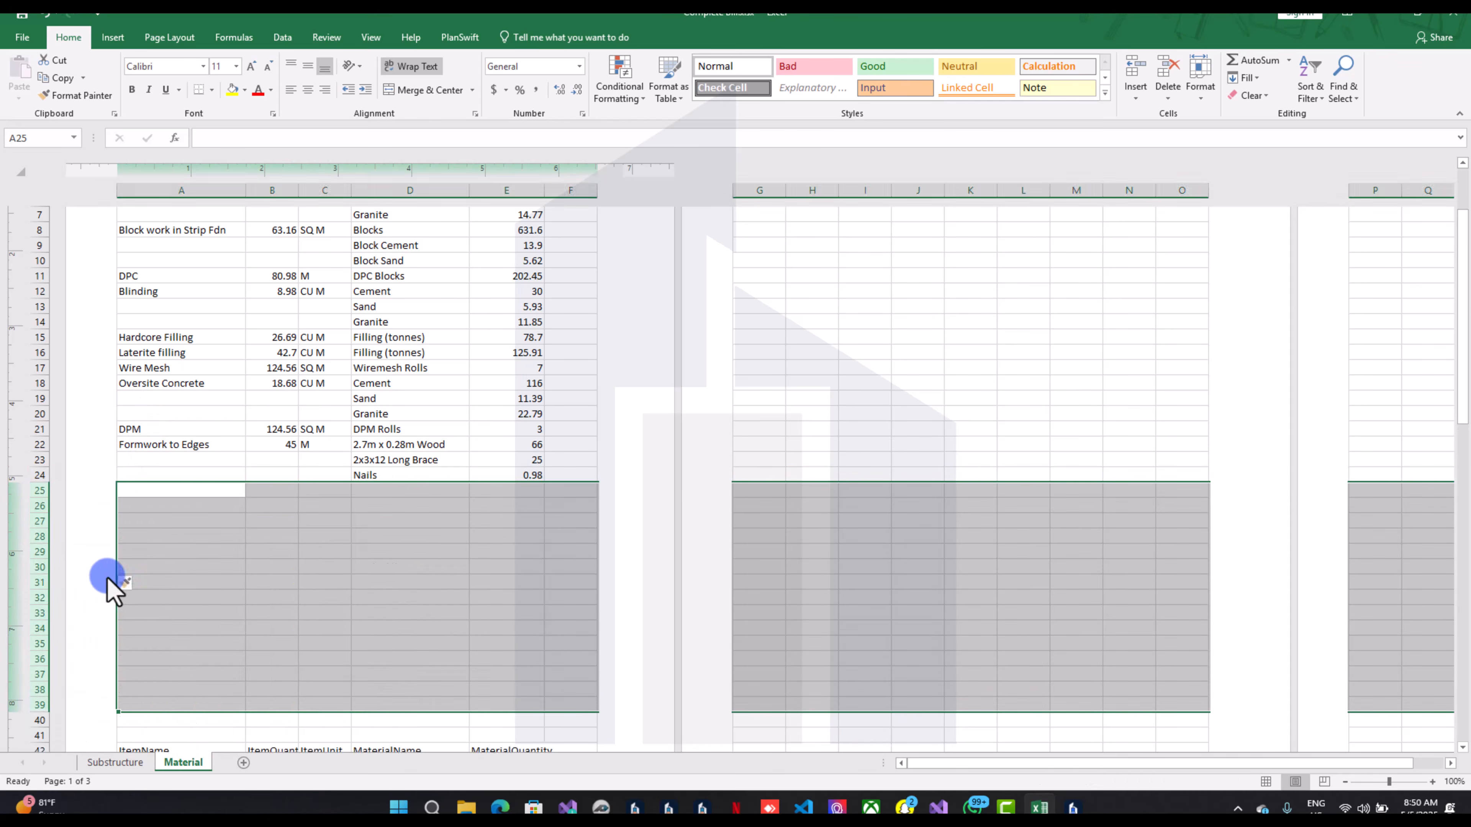
scroll(110, 582, "down", 4)
scroll(116, 571, "down", 4)
right_click(35, 297)
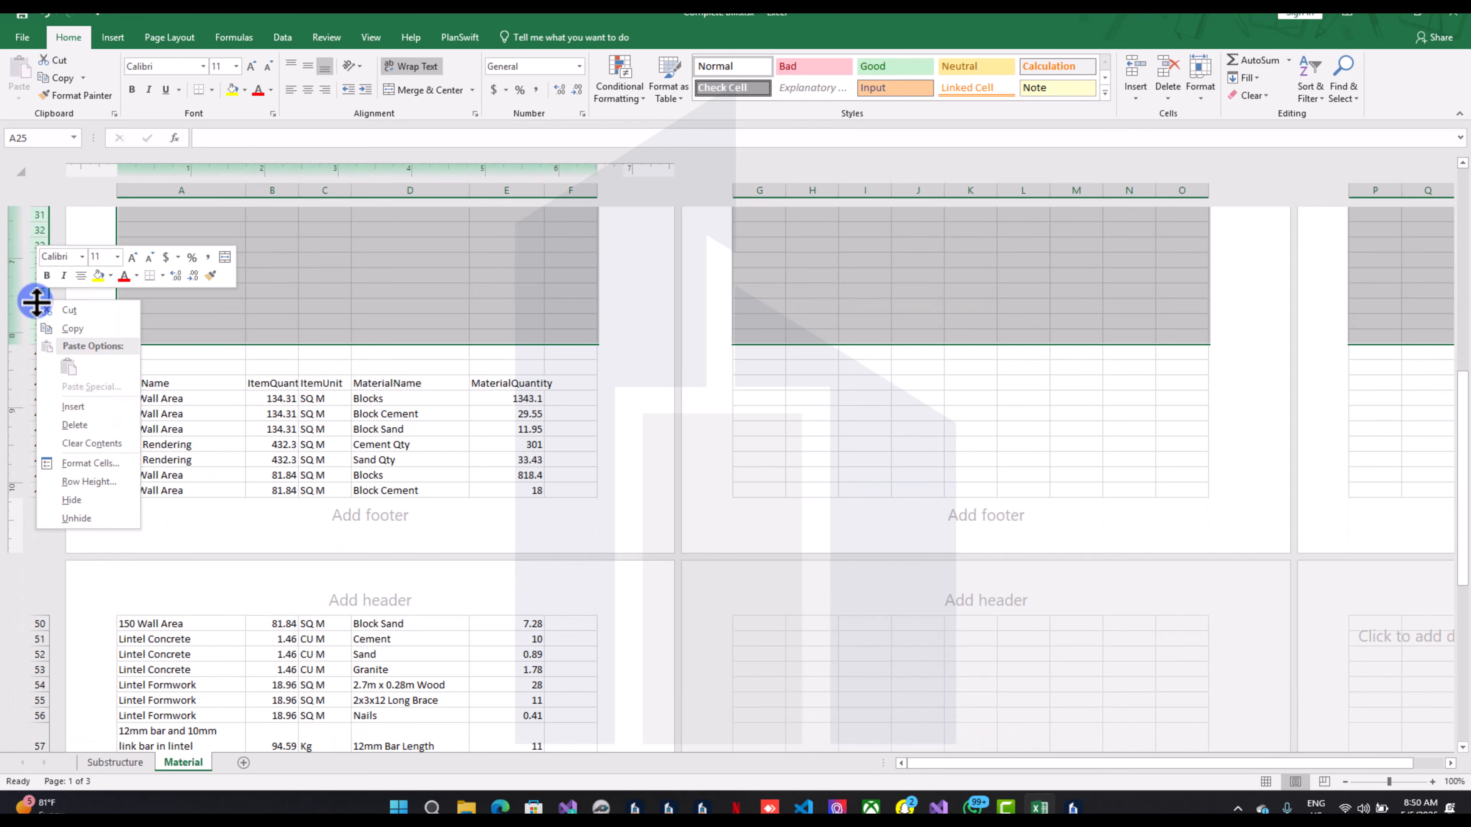
left_click(84, 444)
scroll(104, 428, "down", 6)
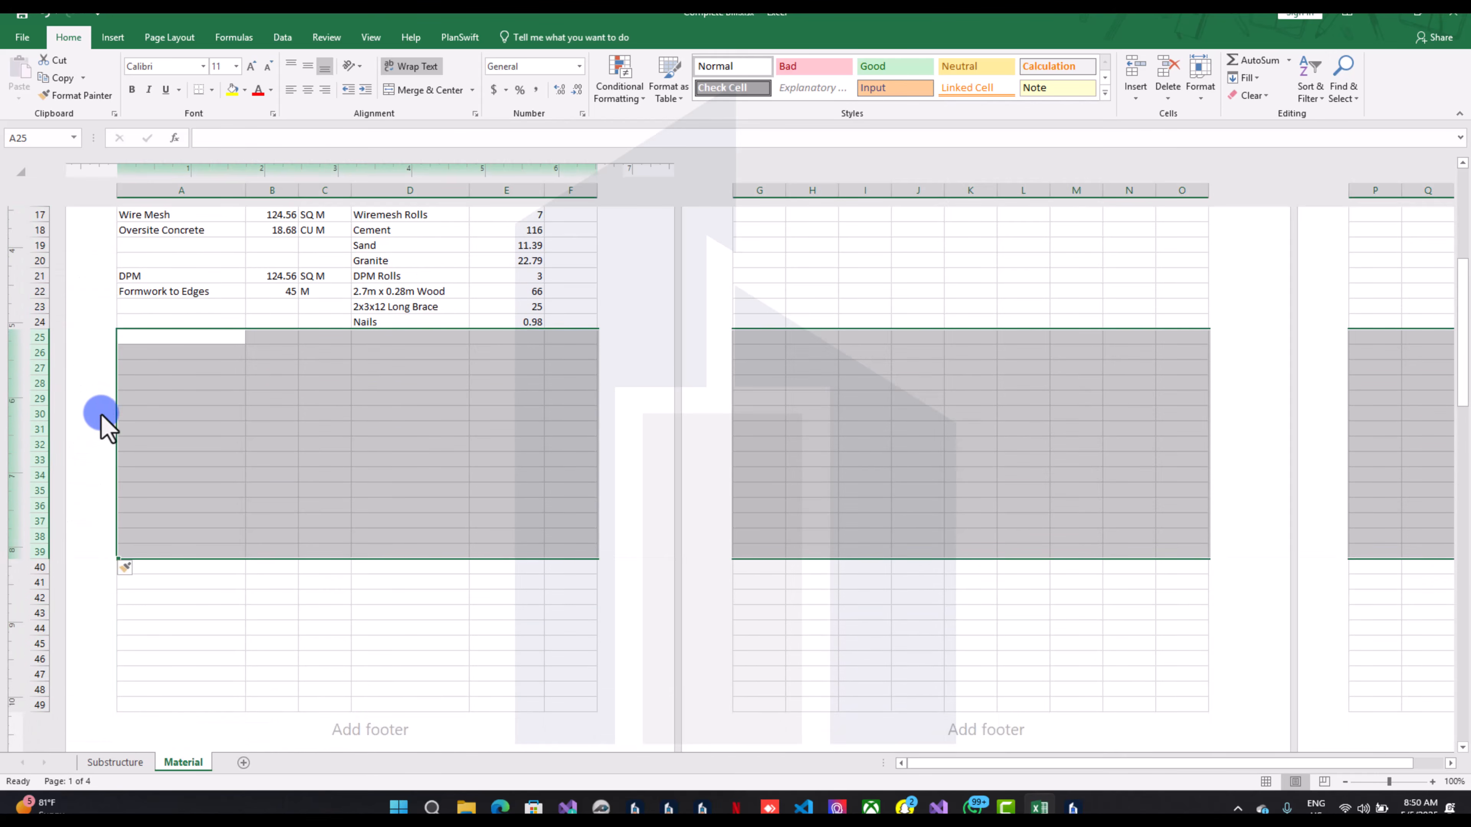
Delete the six surplus blank rows 50 to 55 above the second item table at the start of the second page
scroll(115, 411, "down", 3)
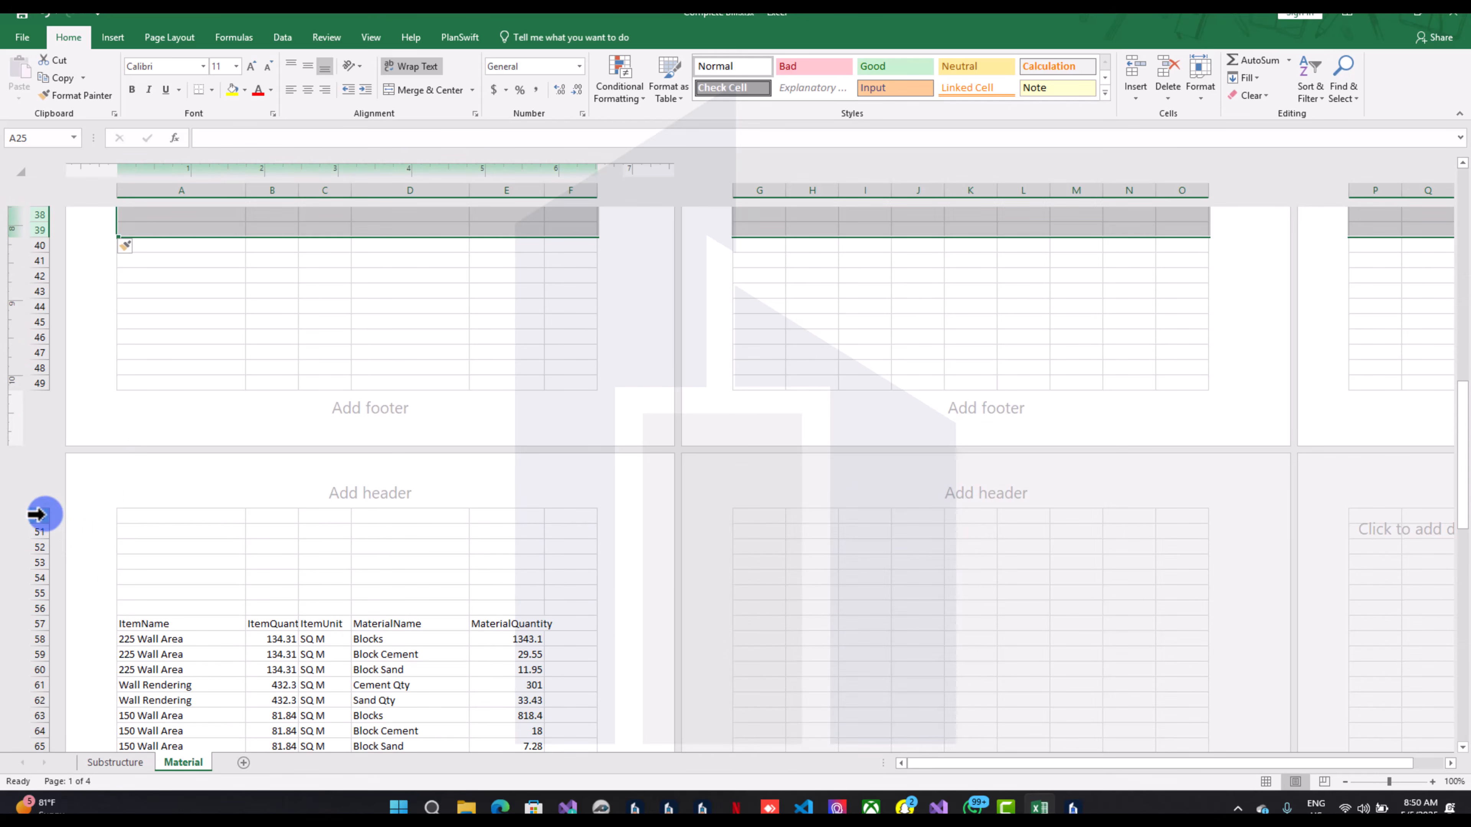
left_click_drag(36, 514, 39, 594)
right_click(39, 593)
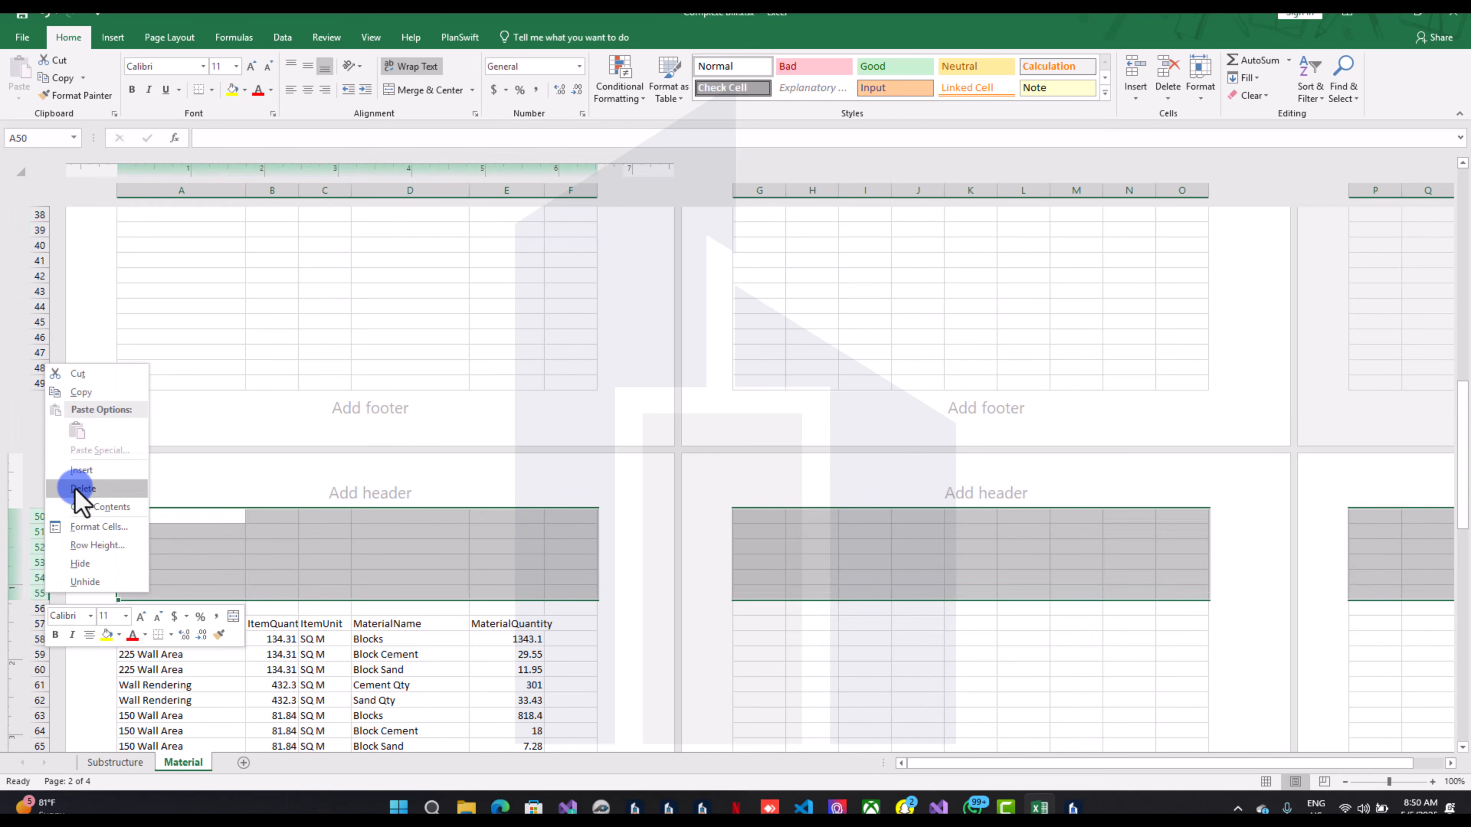
left_click(83, 488)
left_click(256, 639)
scroll(251, 617, "down", 1)
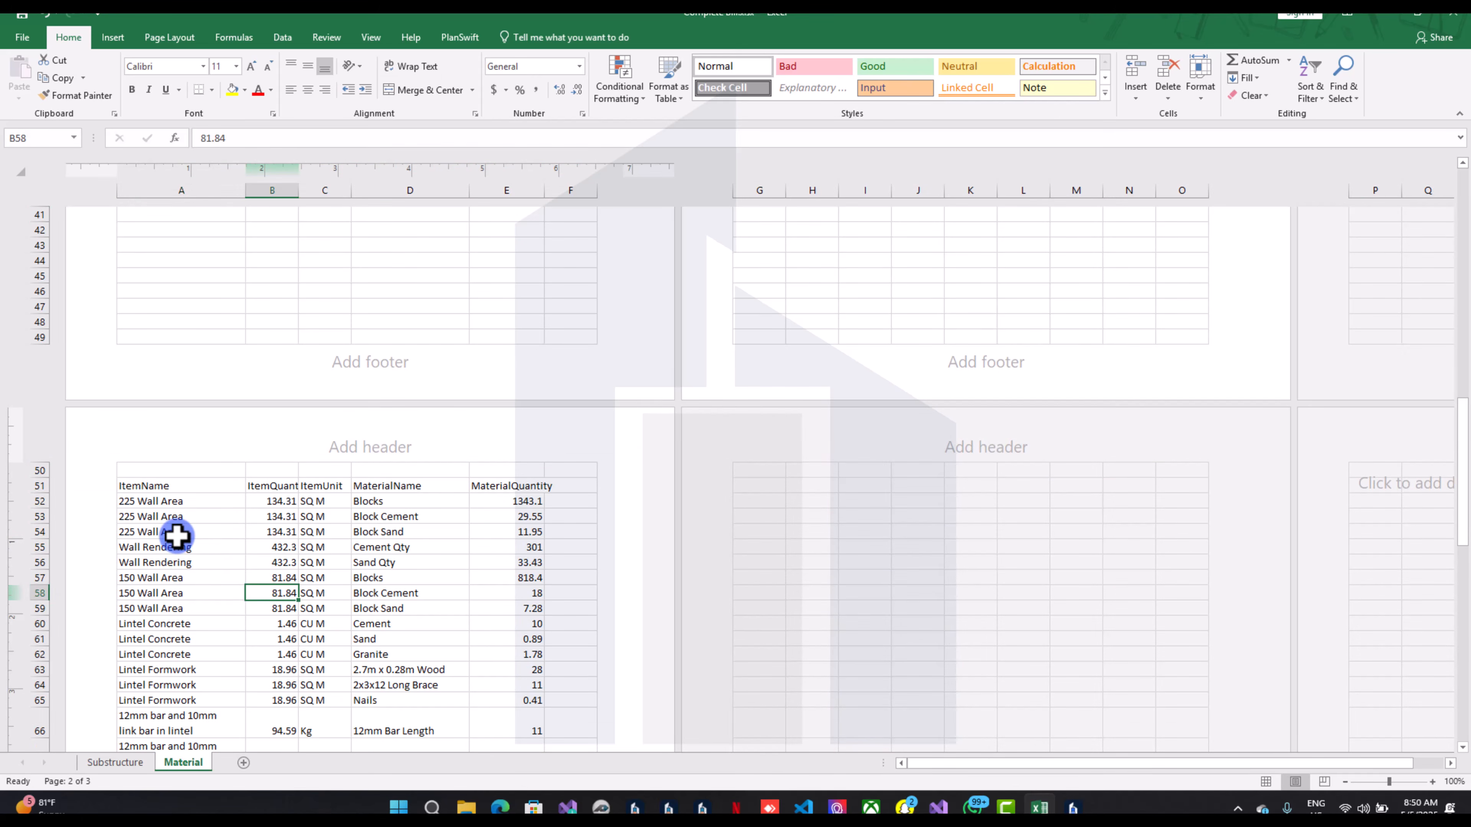
Clear the repeated item names, quantities and units below the first 225 Wall Area, Wall Rendering and 150 Wall Area rows
left_click_drag(177, 523, 305, 532)
key("Delete")
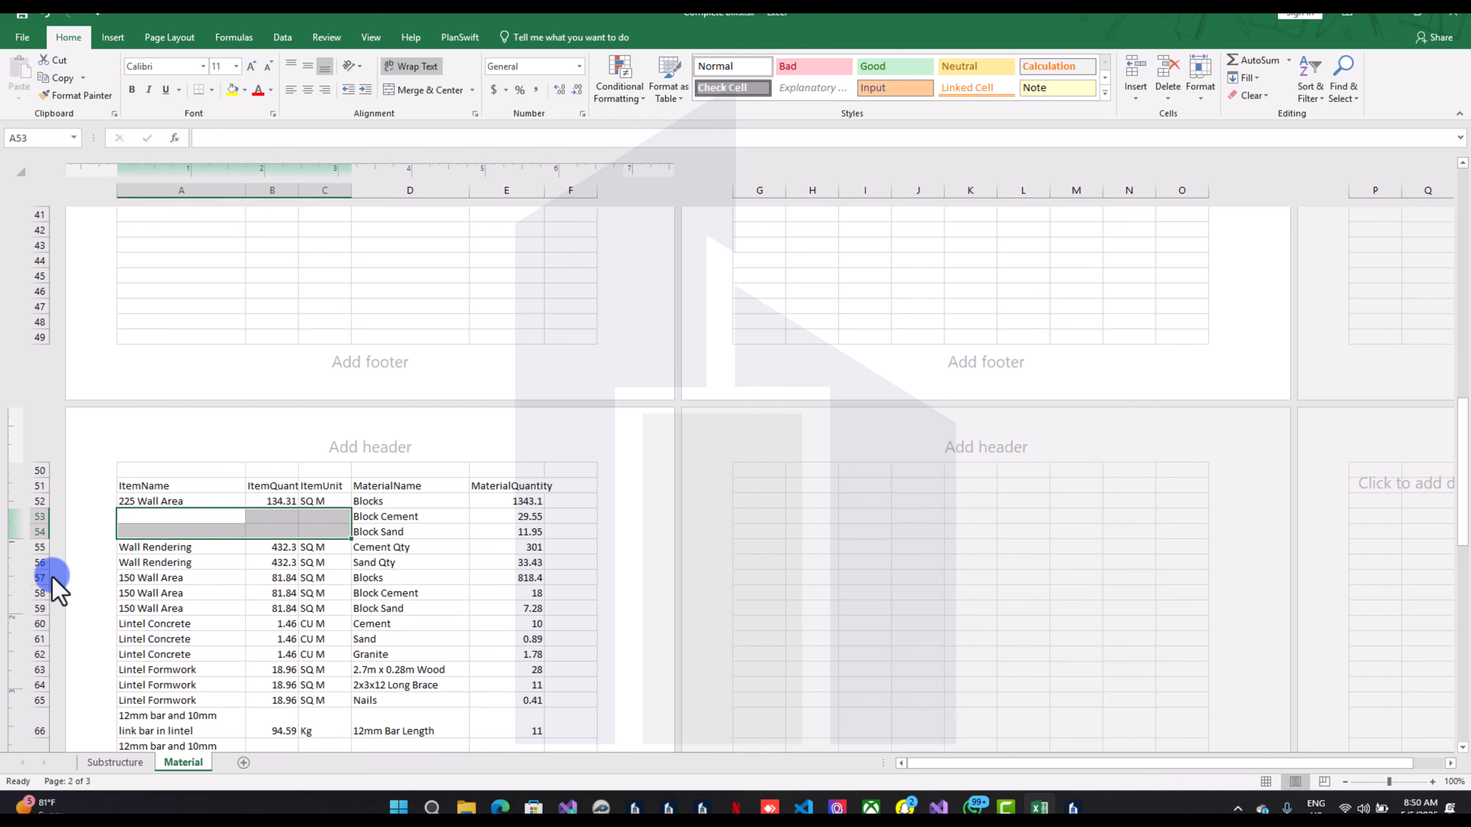
left_click_drag(122, 561, 312, 564)
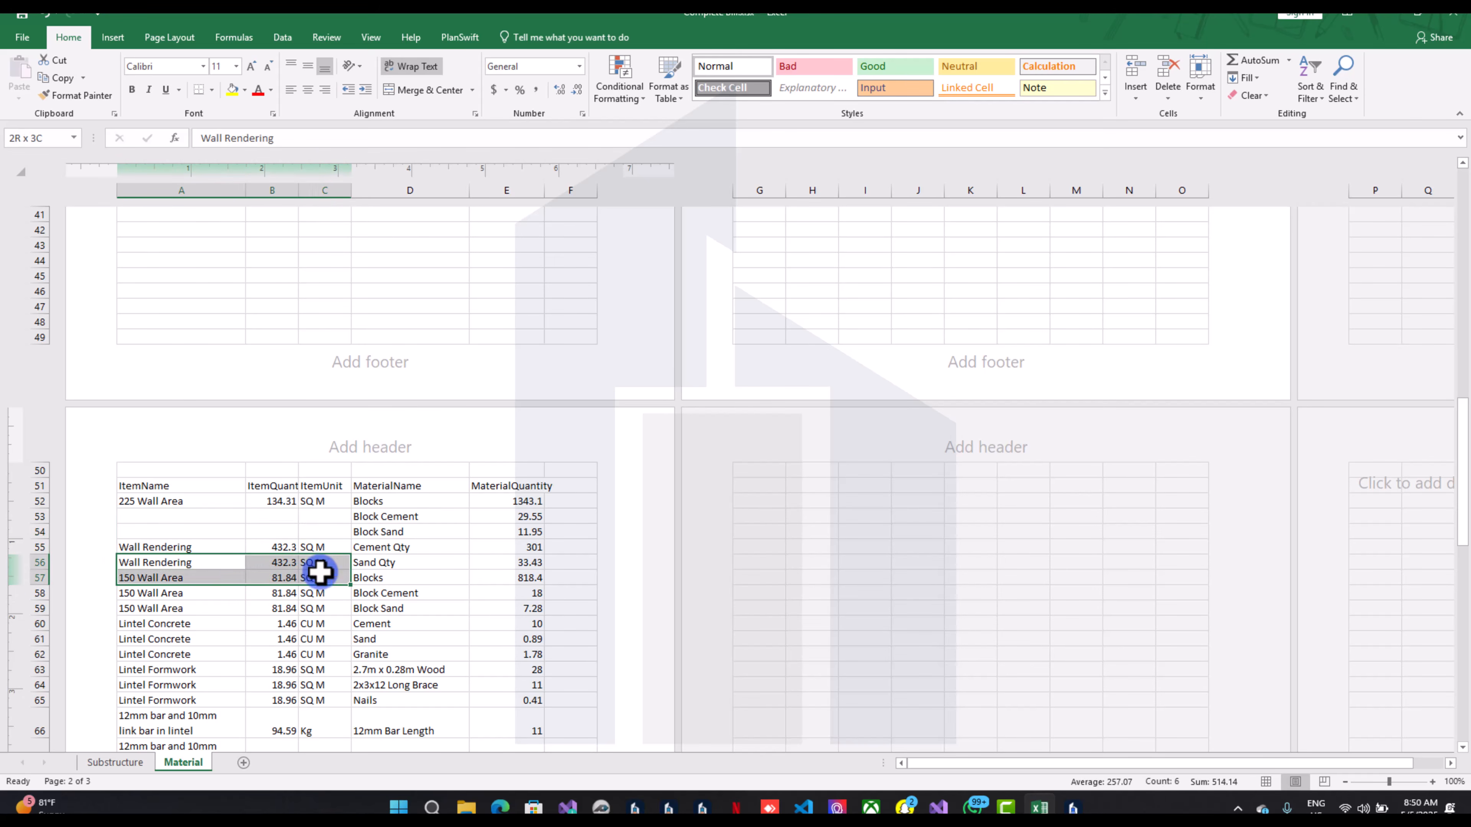
key("Delete")
left_click_drag(216, 591, 302, 606)
key("Delete")
Clear the repeated item names, quantities and units for Lintel Concrete, Lintel Formwork and the 12mm bar and 10mm link bar in lintel
left_click_drag(215, 645, 307, 698)
key("Delete")
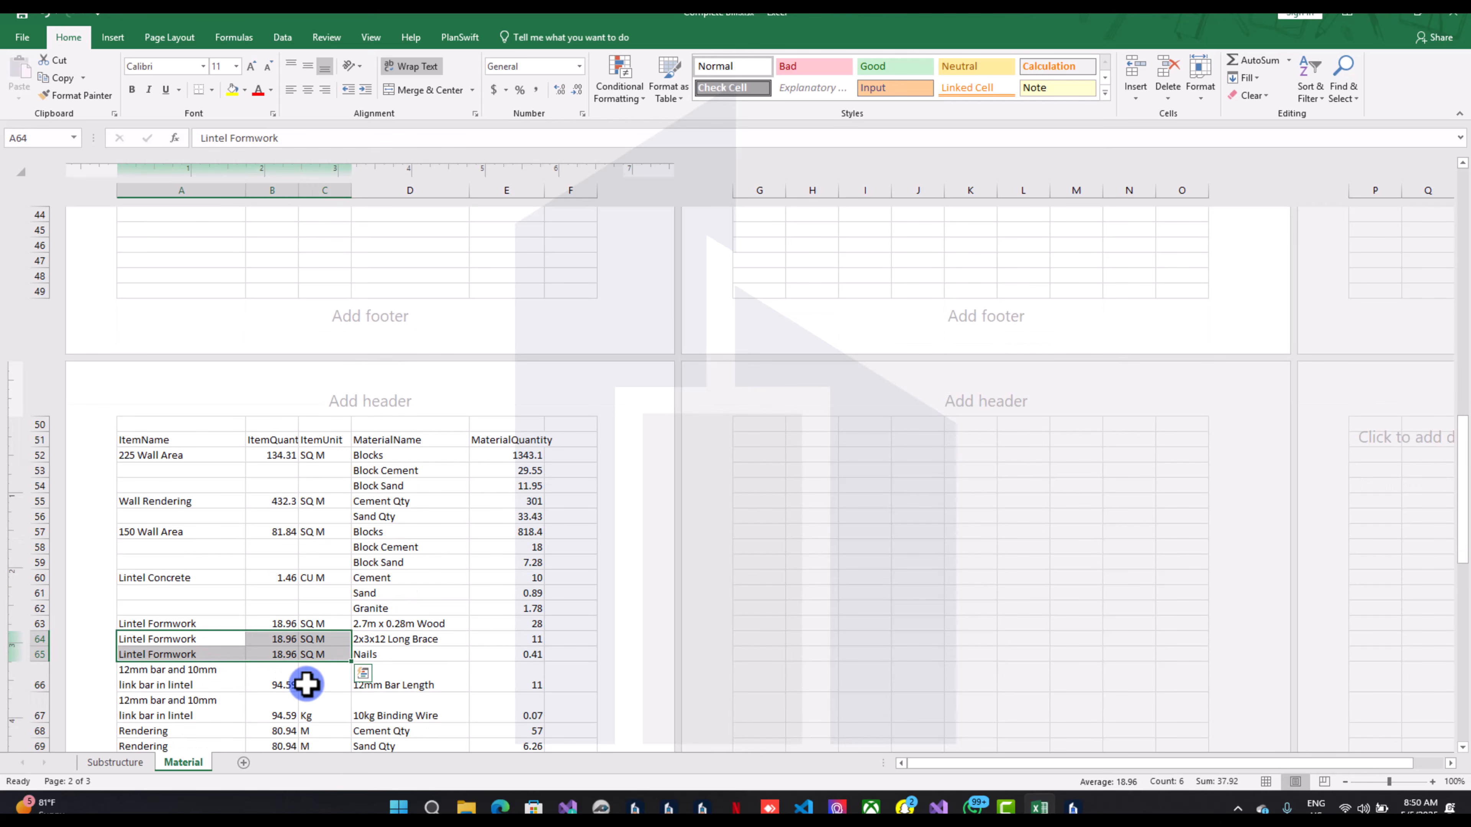
key("Delete")
scroll(186, 657, "down", 2)
left_click_drag(141, 656, 334, 667)
key("Delete")
Clear the repeated item names, quantities and units below the first Rendering, Bedroom Tiles and Skirting rows
scroll(330, 628, "down", 3)
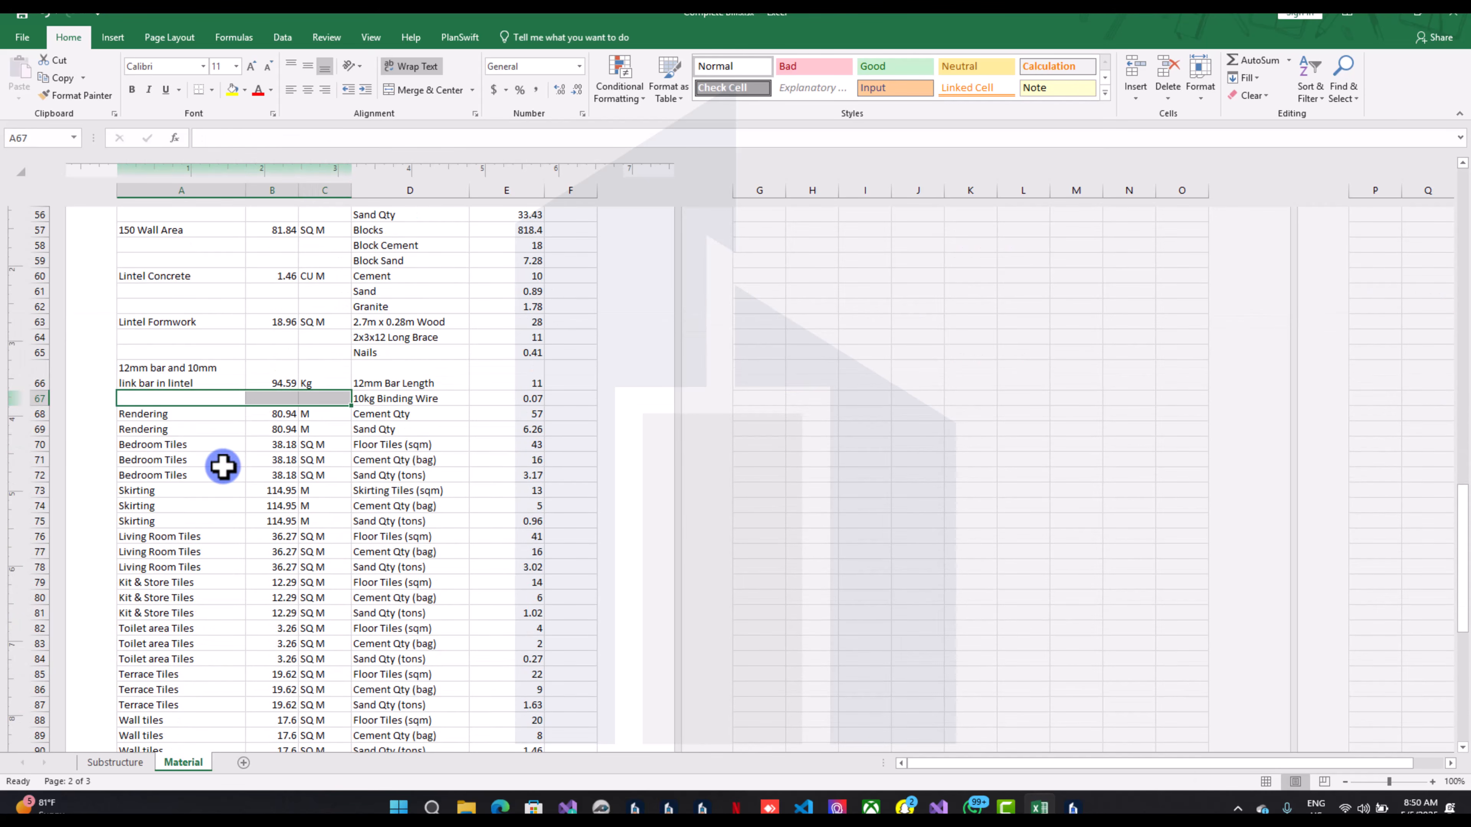
left_click_drag(176, 432, 332, 427)
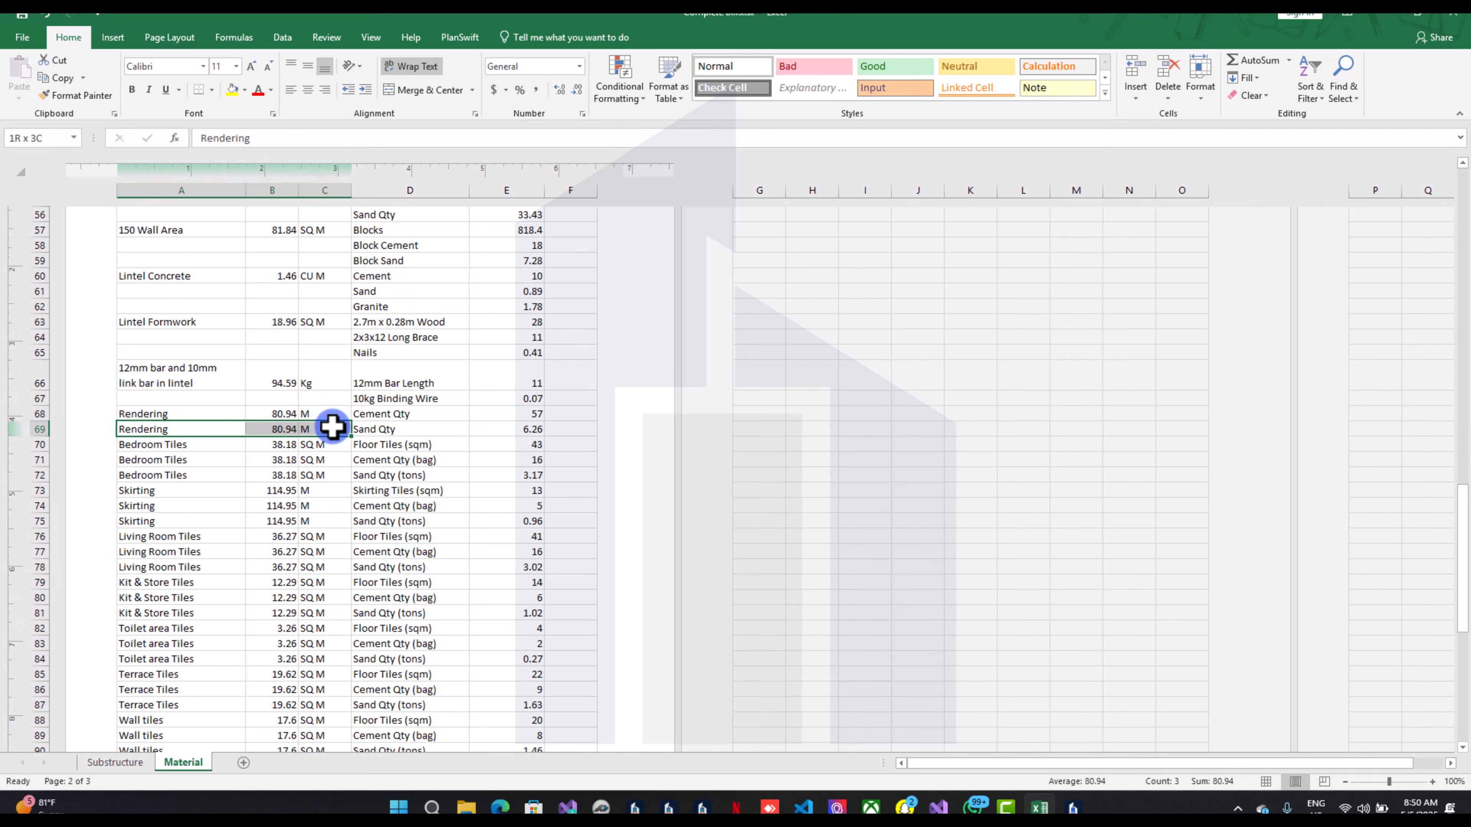
key("Delete")
left_click_drag(220, 462, 328, 480)
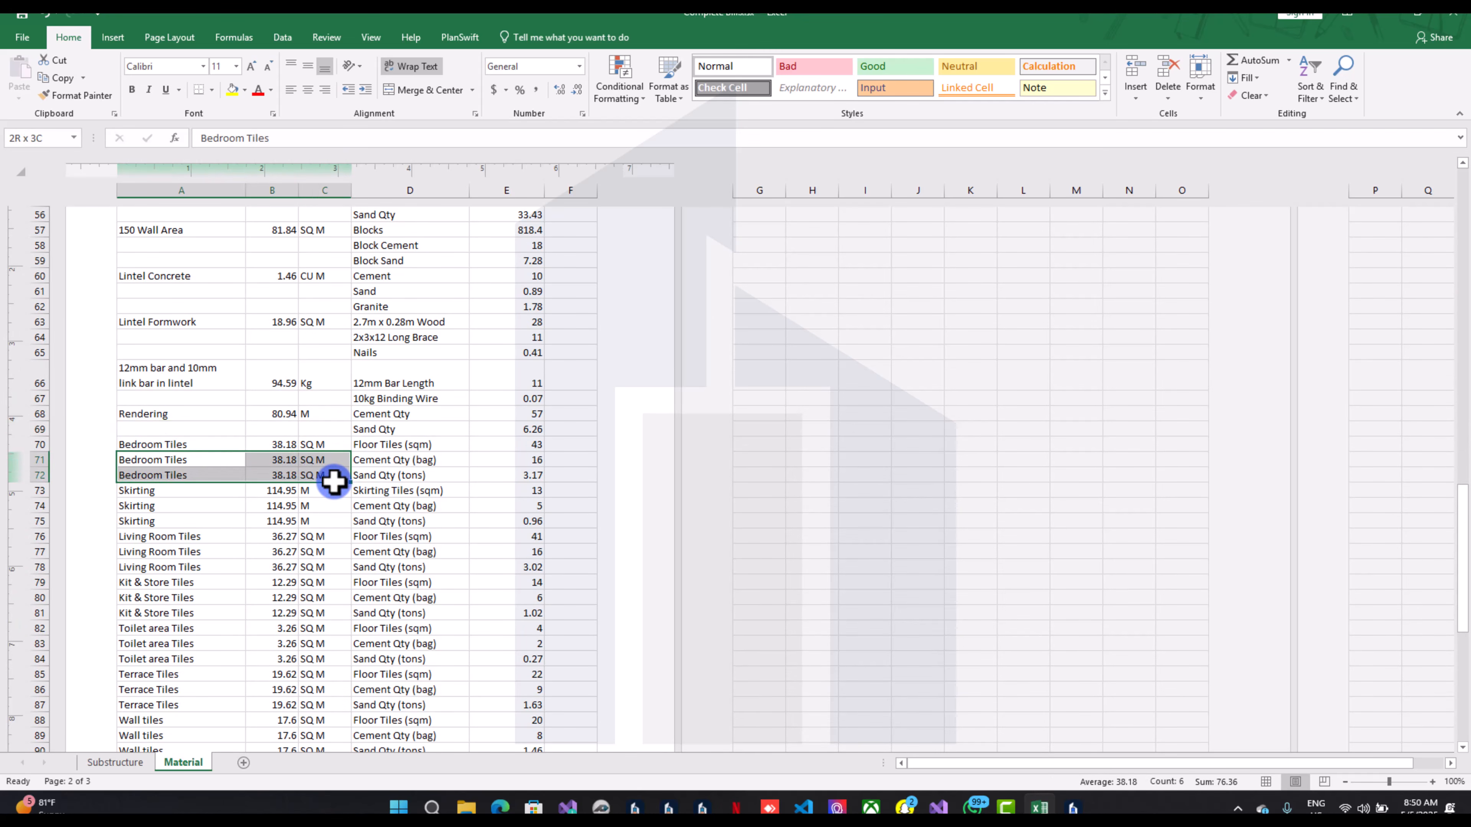
key("Delete")
left_click_drag(193, 508, 332, 521)
key("Delete")
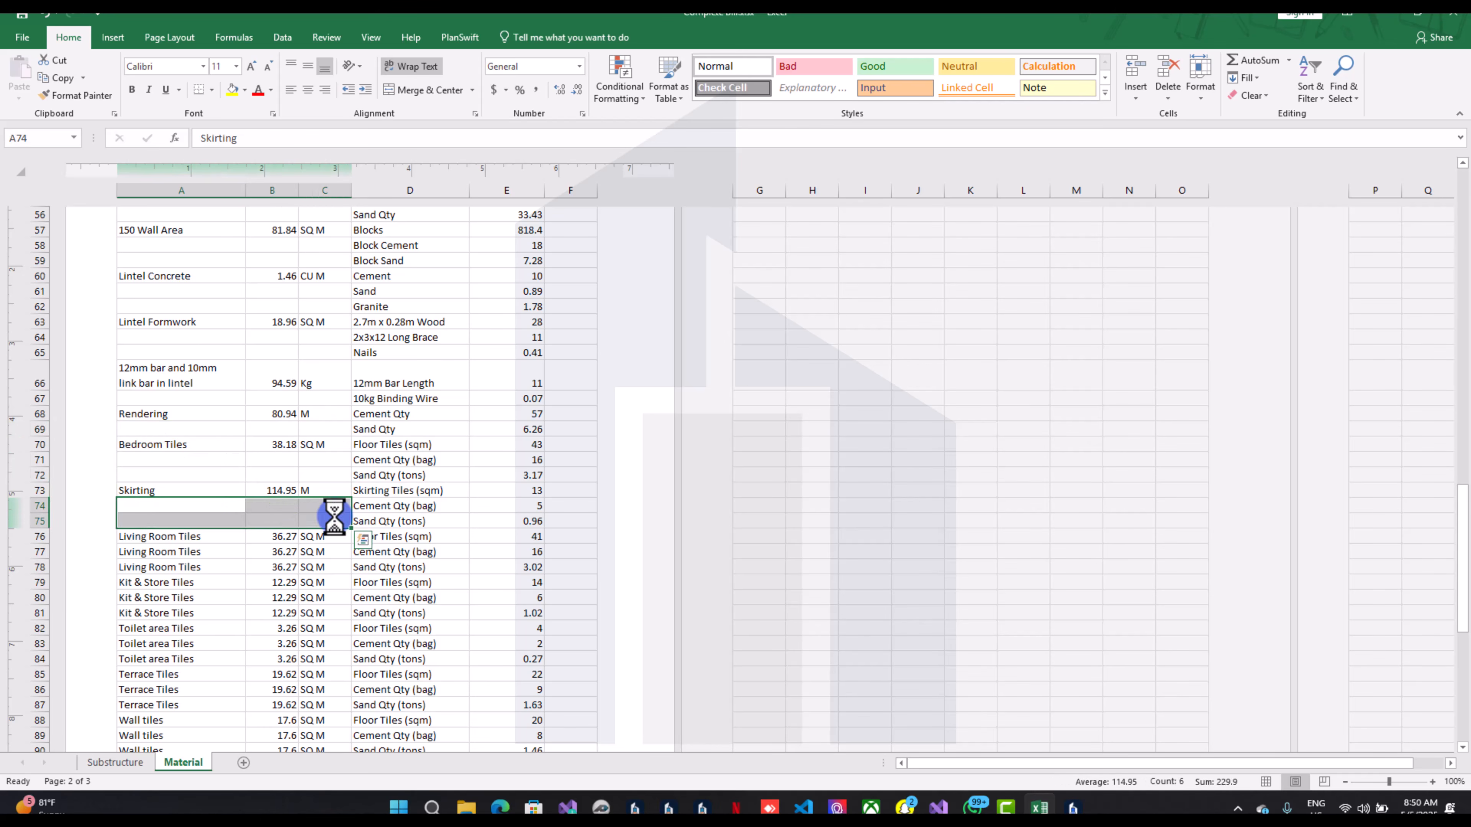
Clear the repeated item names, quantities and units below the first Living Room, Kit & Store and Toilet area Tiles rows
left_click(195, 555)
left_click_drag(196, 555, 327, 570)
key("Delete")
left_click_drag(160, 597, 302, 609)
key("Delete")
left_click_drag(184, 644, 318, 660)
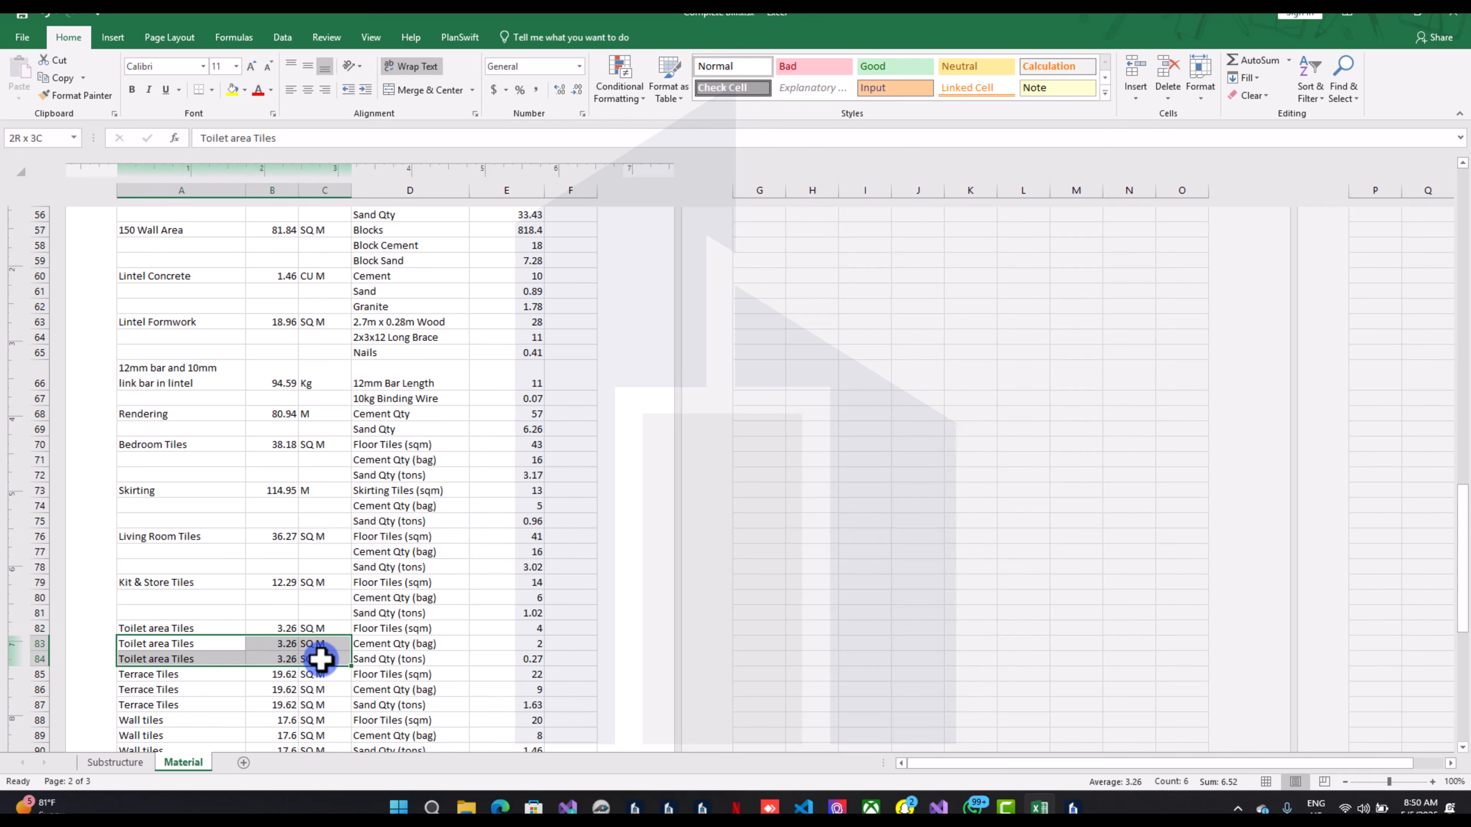
key("Delete")
Clear the repeated item names, quantities and units below the first Terrace Tiles, Wall tiles and Roof Covering rows
left_click_drag(125, 685, 305, 708)
key("Delete")
scroll(306, 708, "down", 1)
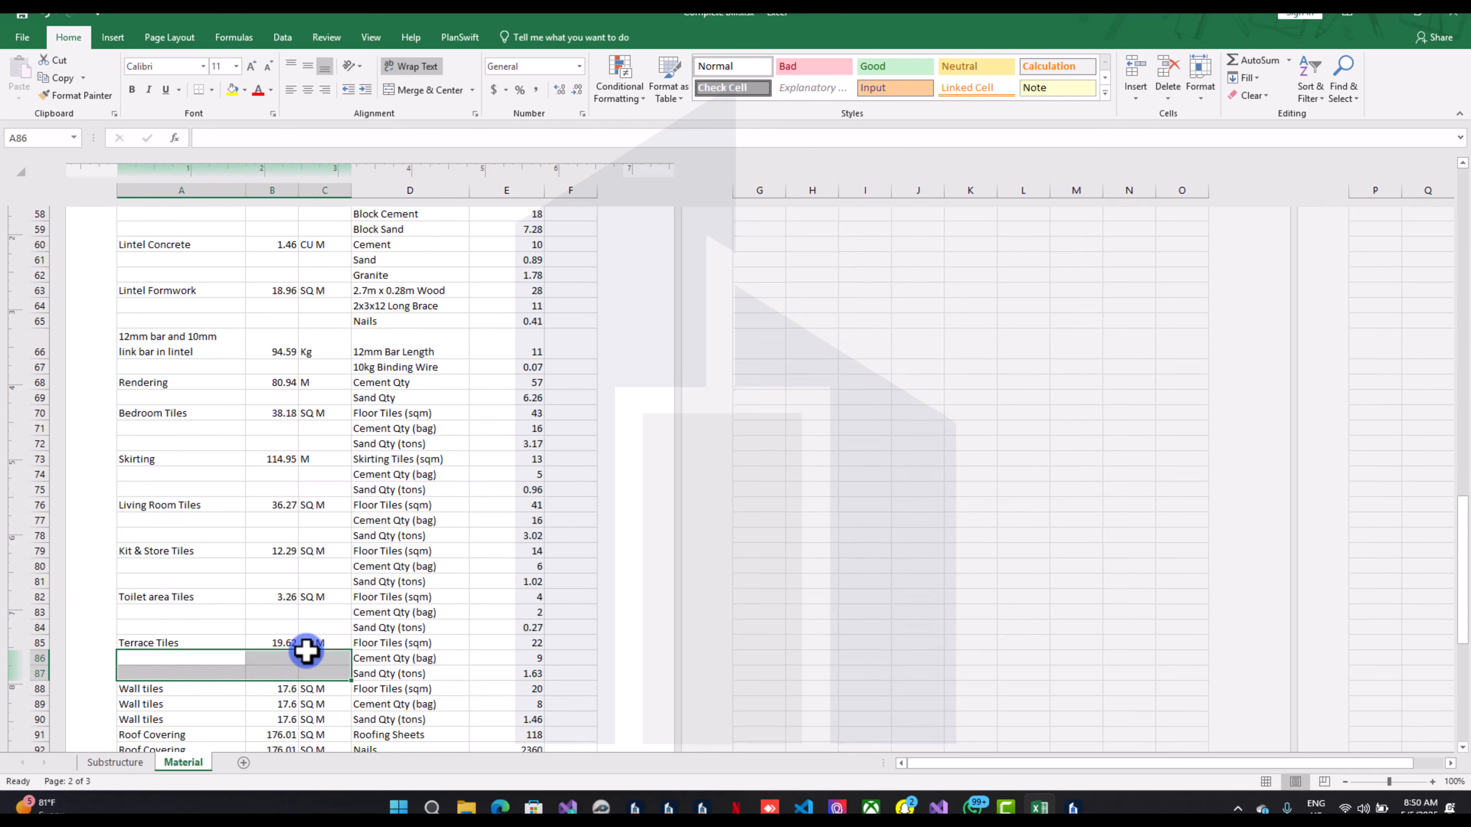
left_click_drag(133, 699, 312, 700)
key("Delete")
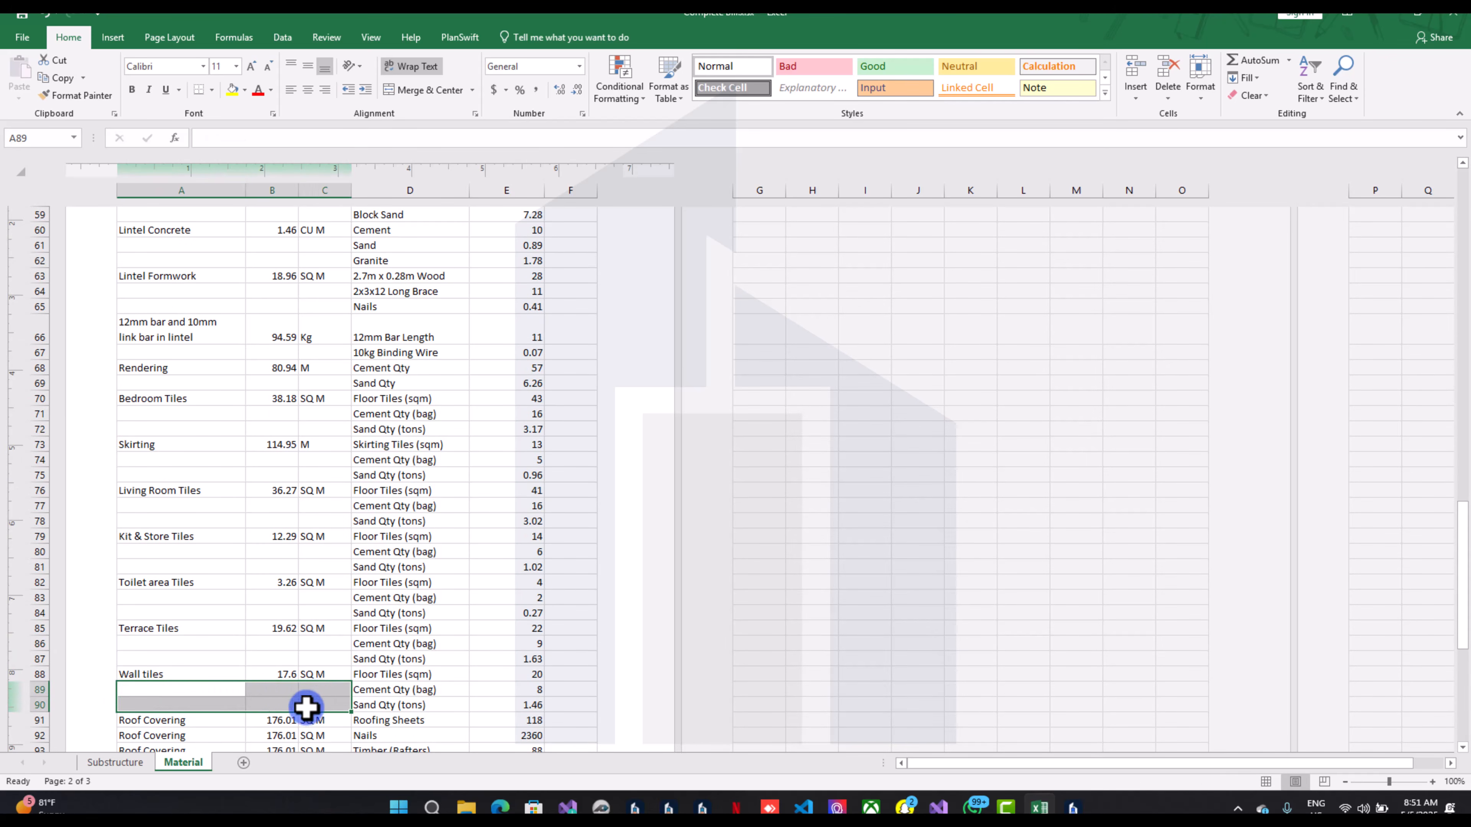
scroll(151, 672, "down", 1)
left_click_drag(147, 692, 341, 698)
key("Delete")
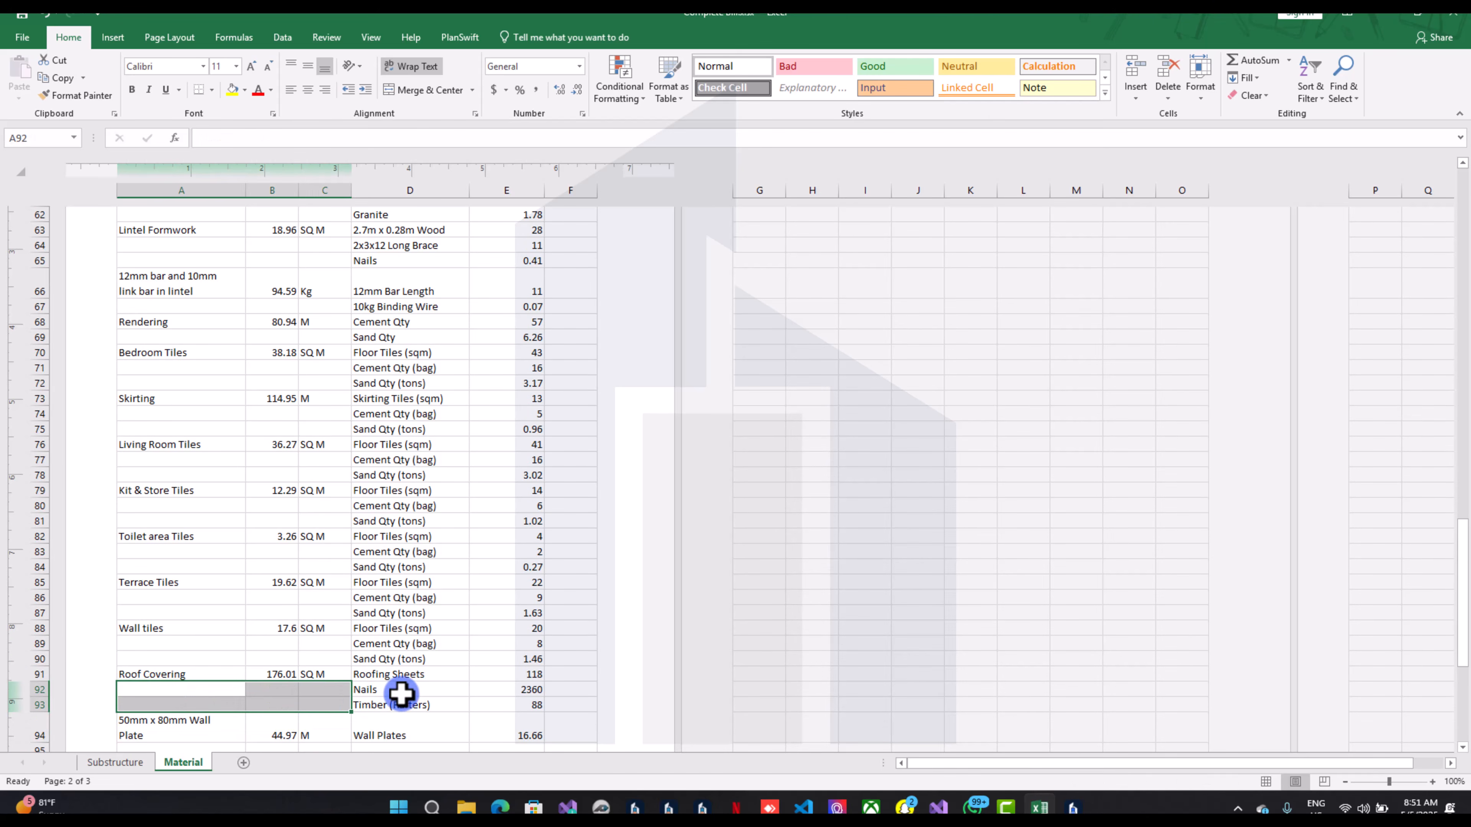
Review both item tables on the Material sheet for leftover repeated entries and check the page layout and column headings
scroll(405, 701, "down", 3)
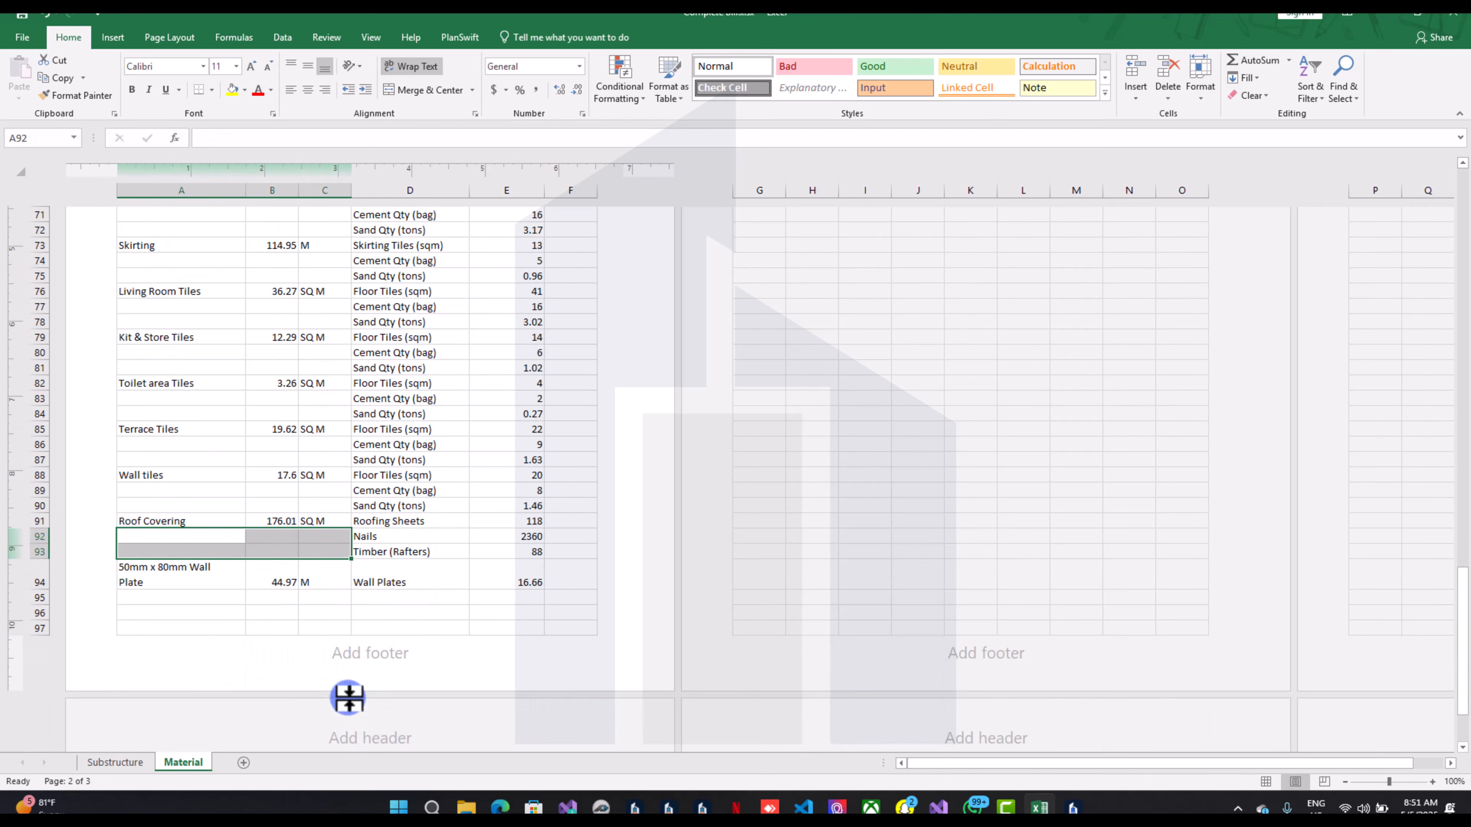
left_click_drag(190, 565, 226, 604)
scroll(226, 604, "up", 10)
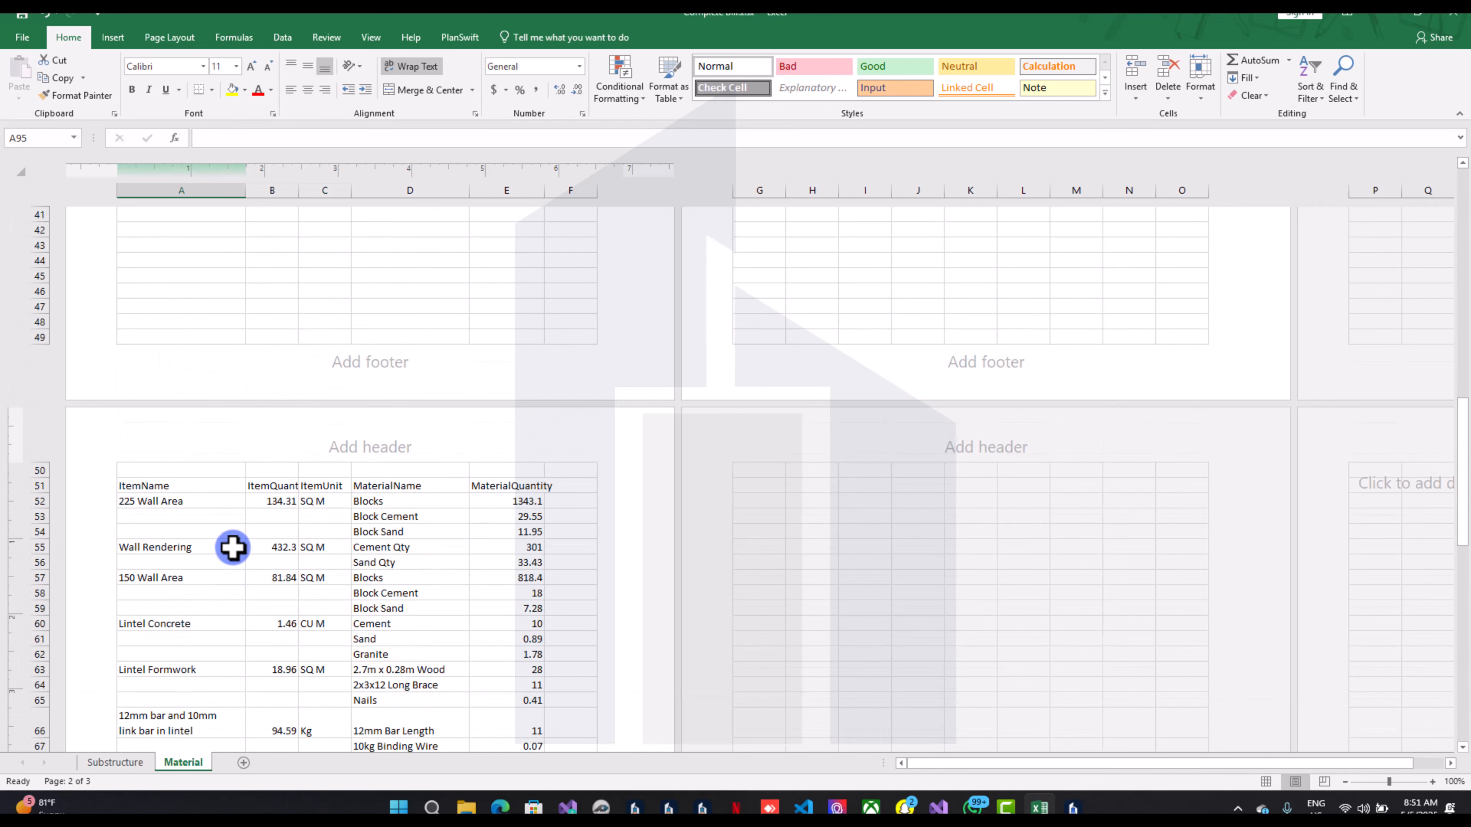
scroll(200, 502, "down", 3)
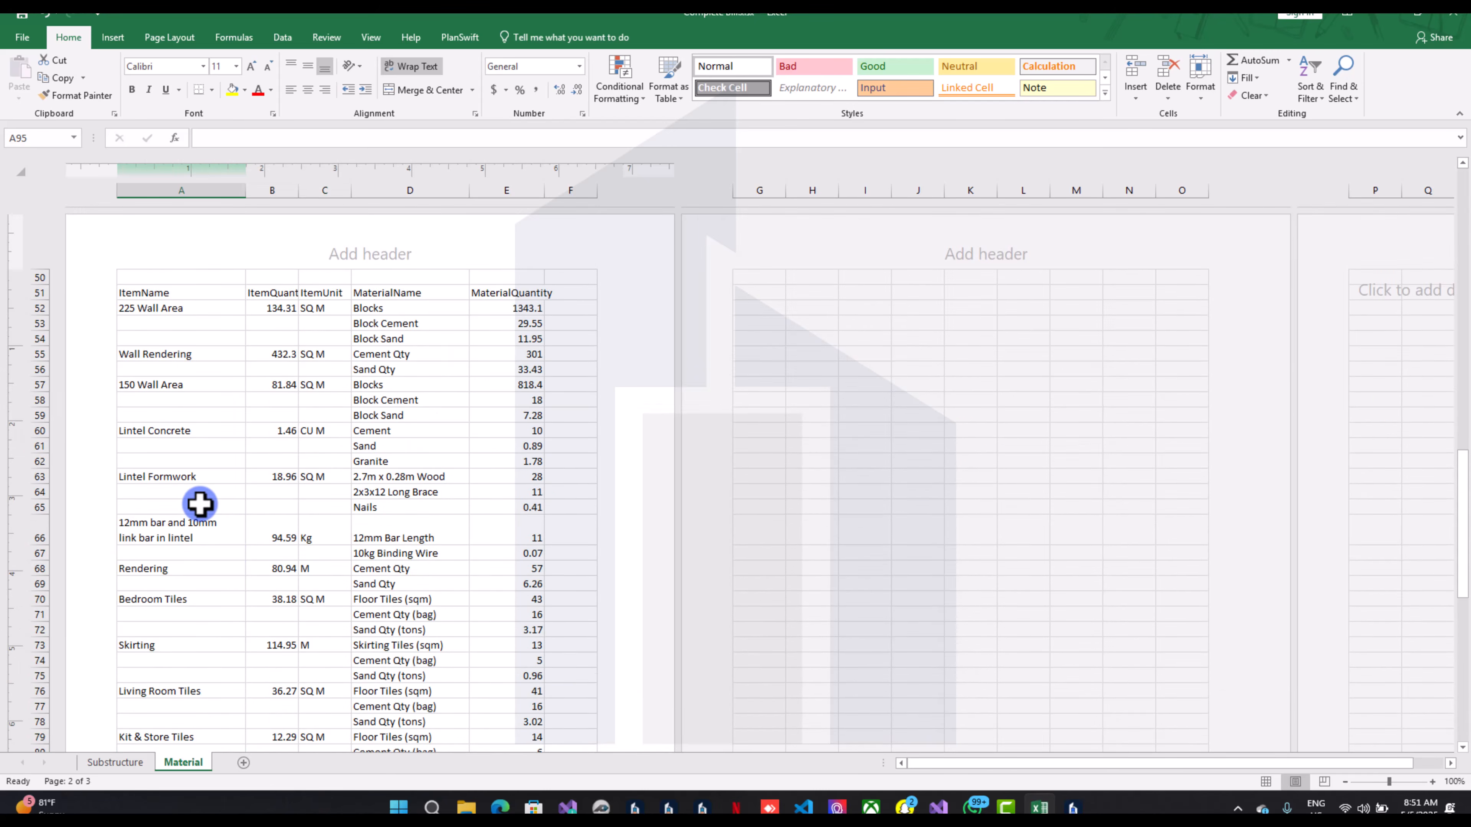
scroll(194, 504, "up", 2)
scroll(186, 501, "down", 2)
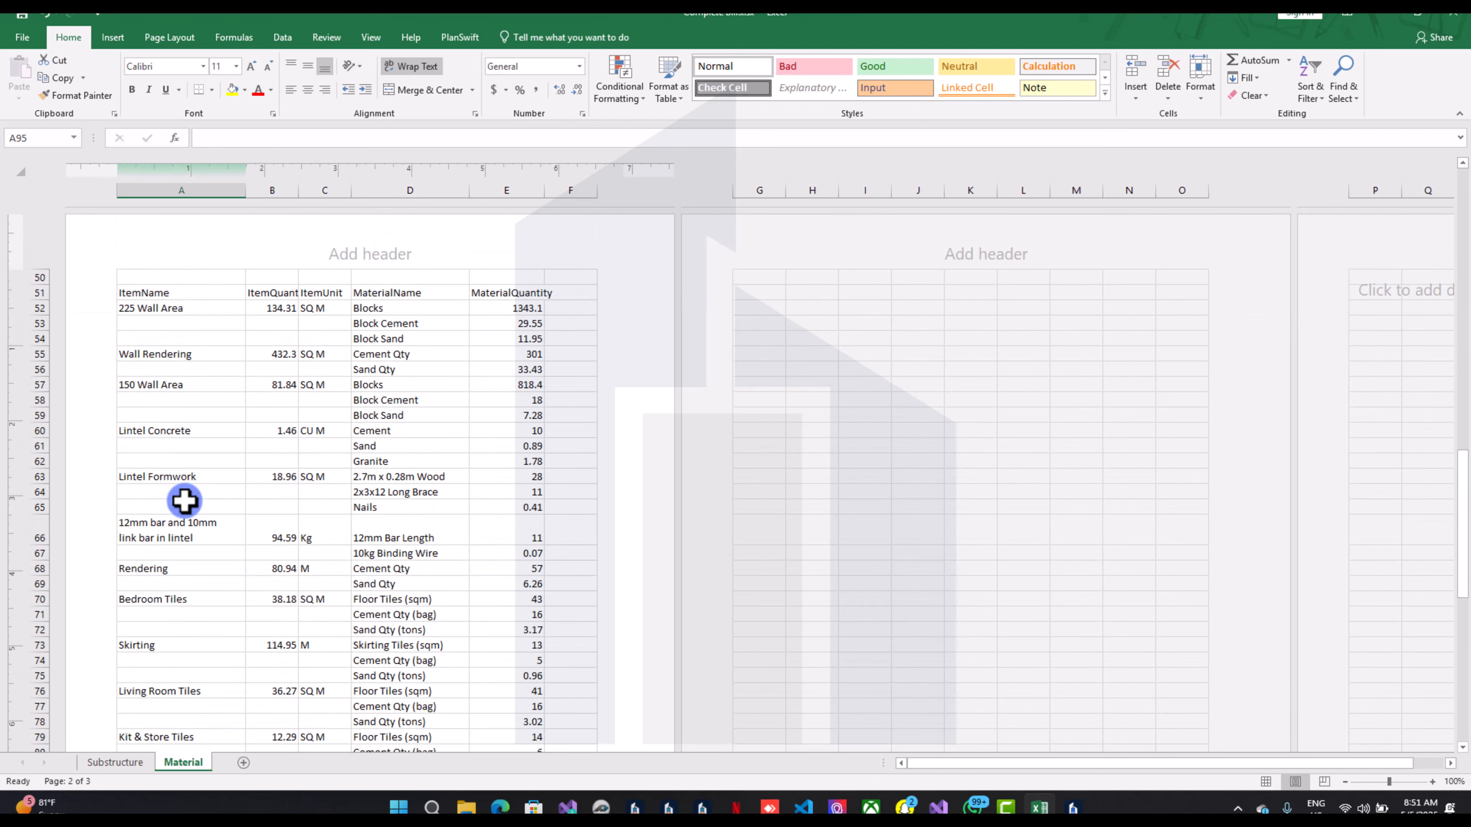
left_click(336, 427)
scroll(339, 428, "down", 5)
scroll(340, 432, "up", 2)
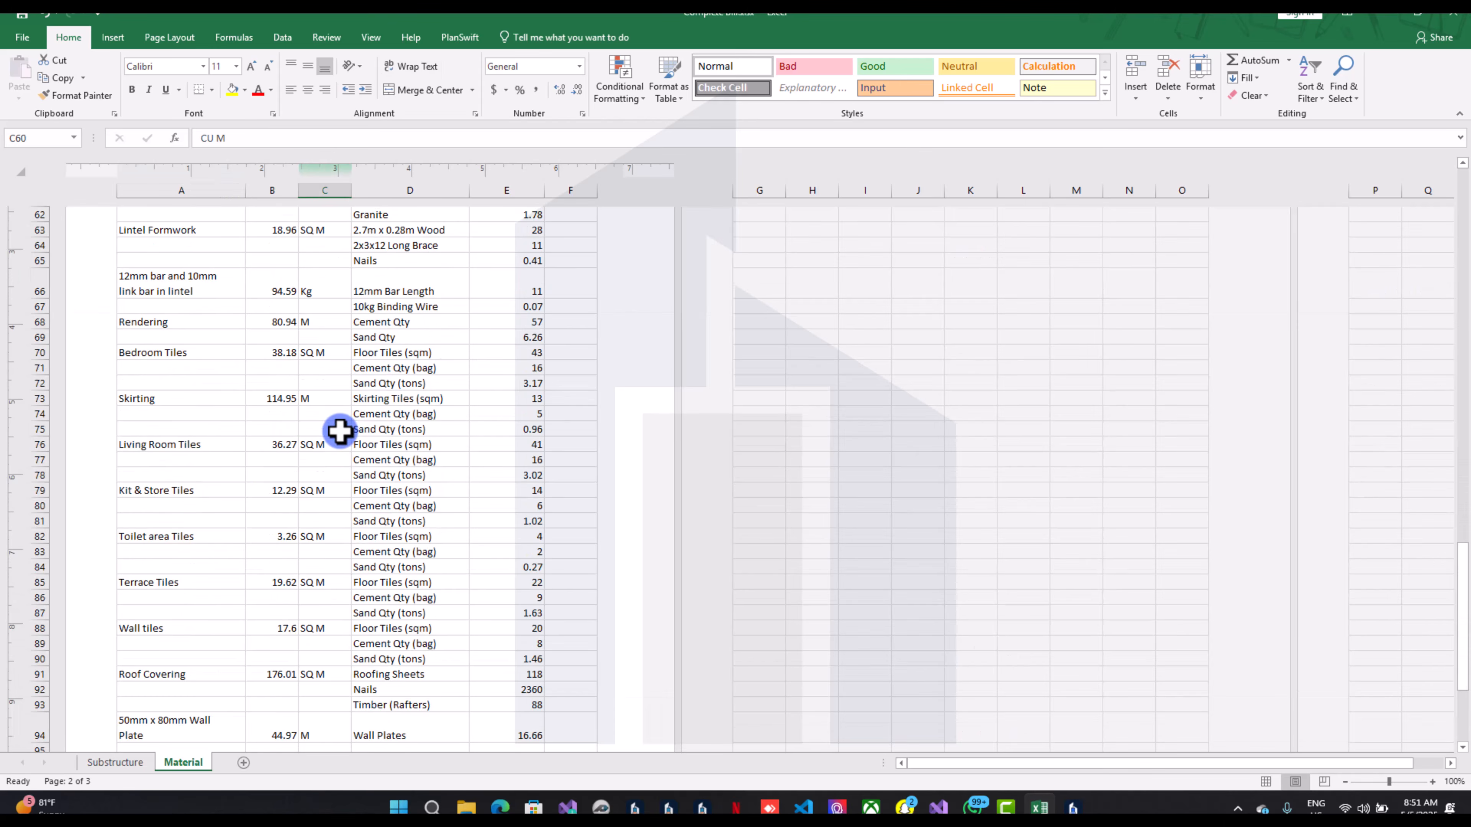
scroll(339, 432, "up", 20)
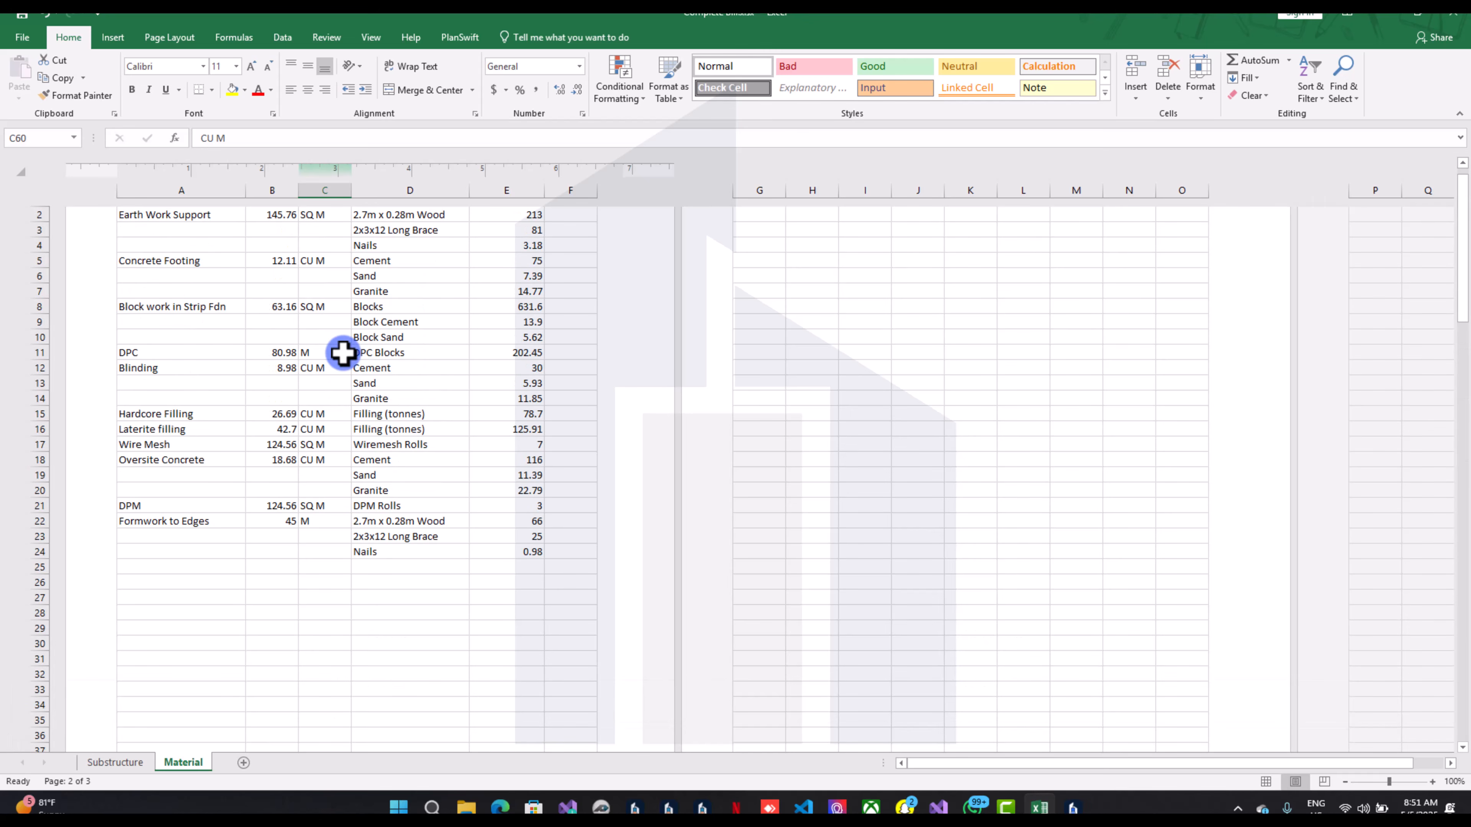
scroll(471, 364, "up", 2)
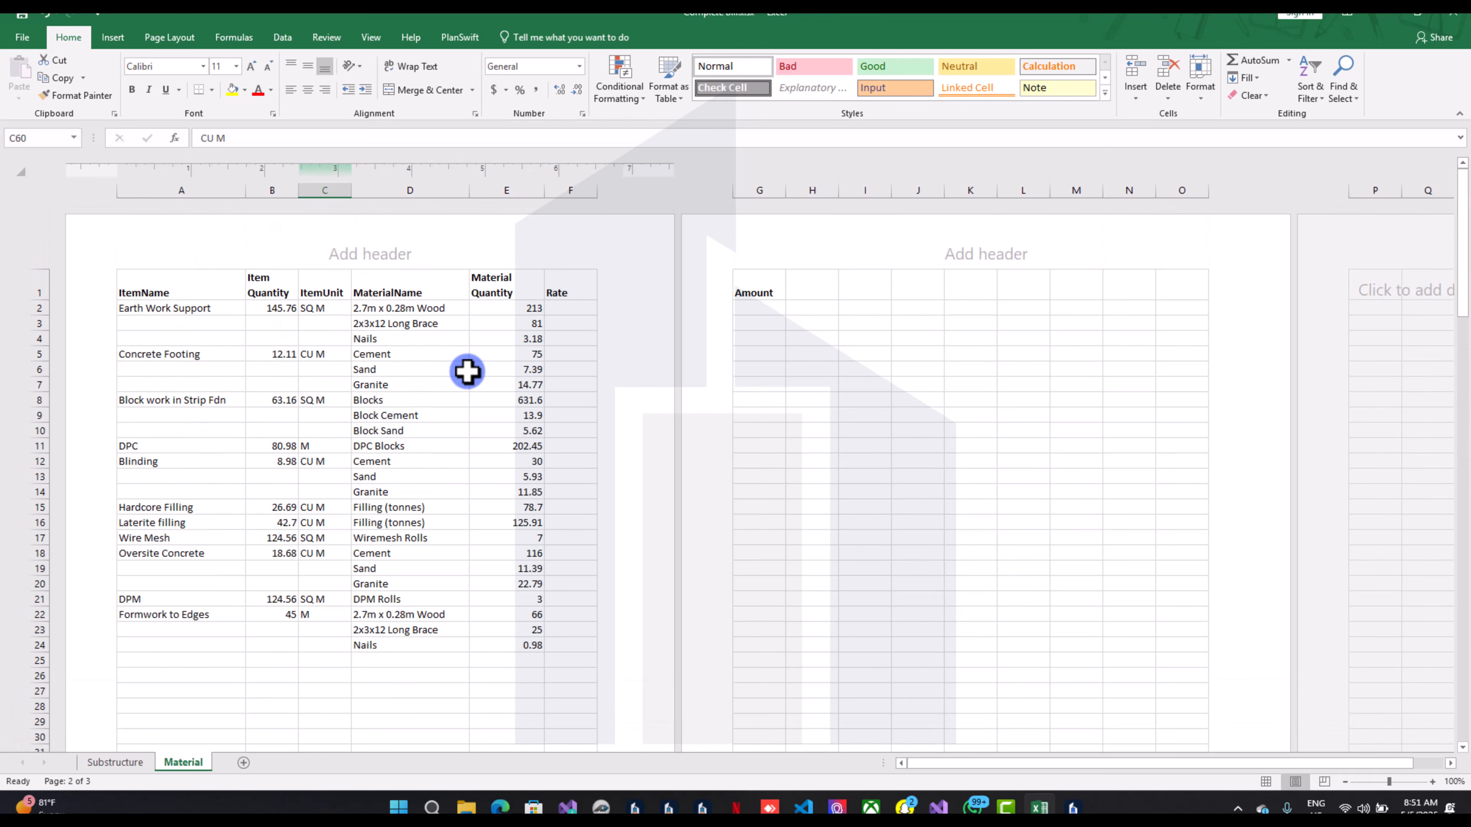